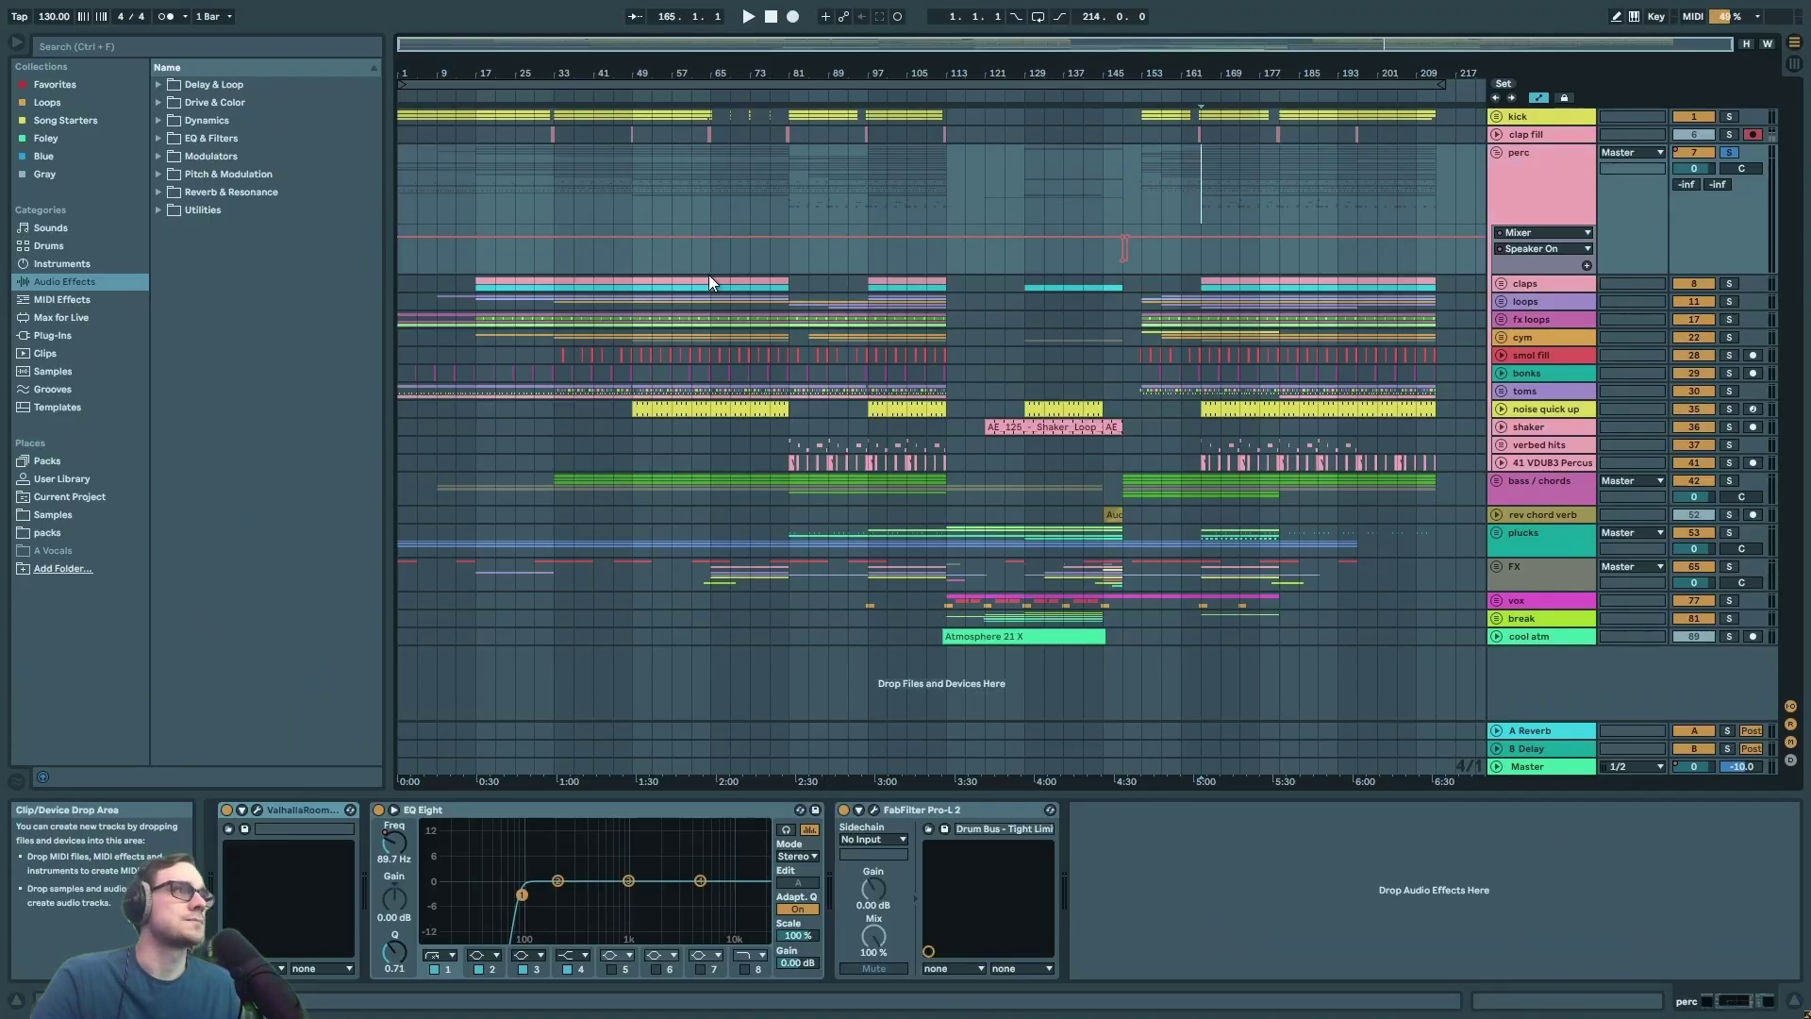
- Play the soloed perc group from bar 165 to hear the full percussion mix
key(space)
click(1524, 192)
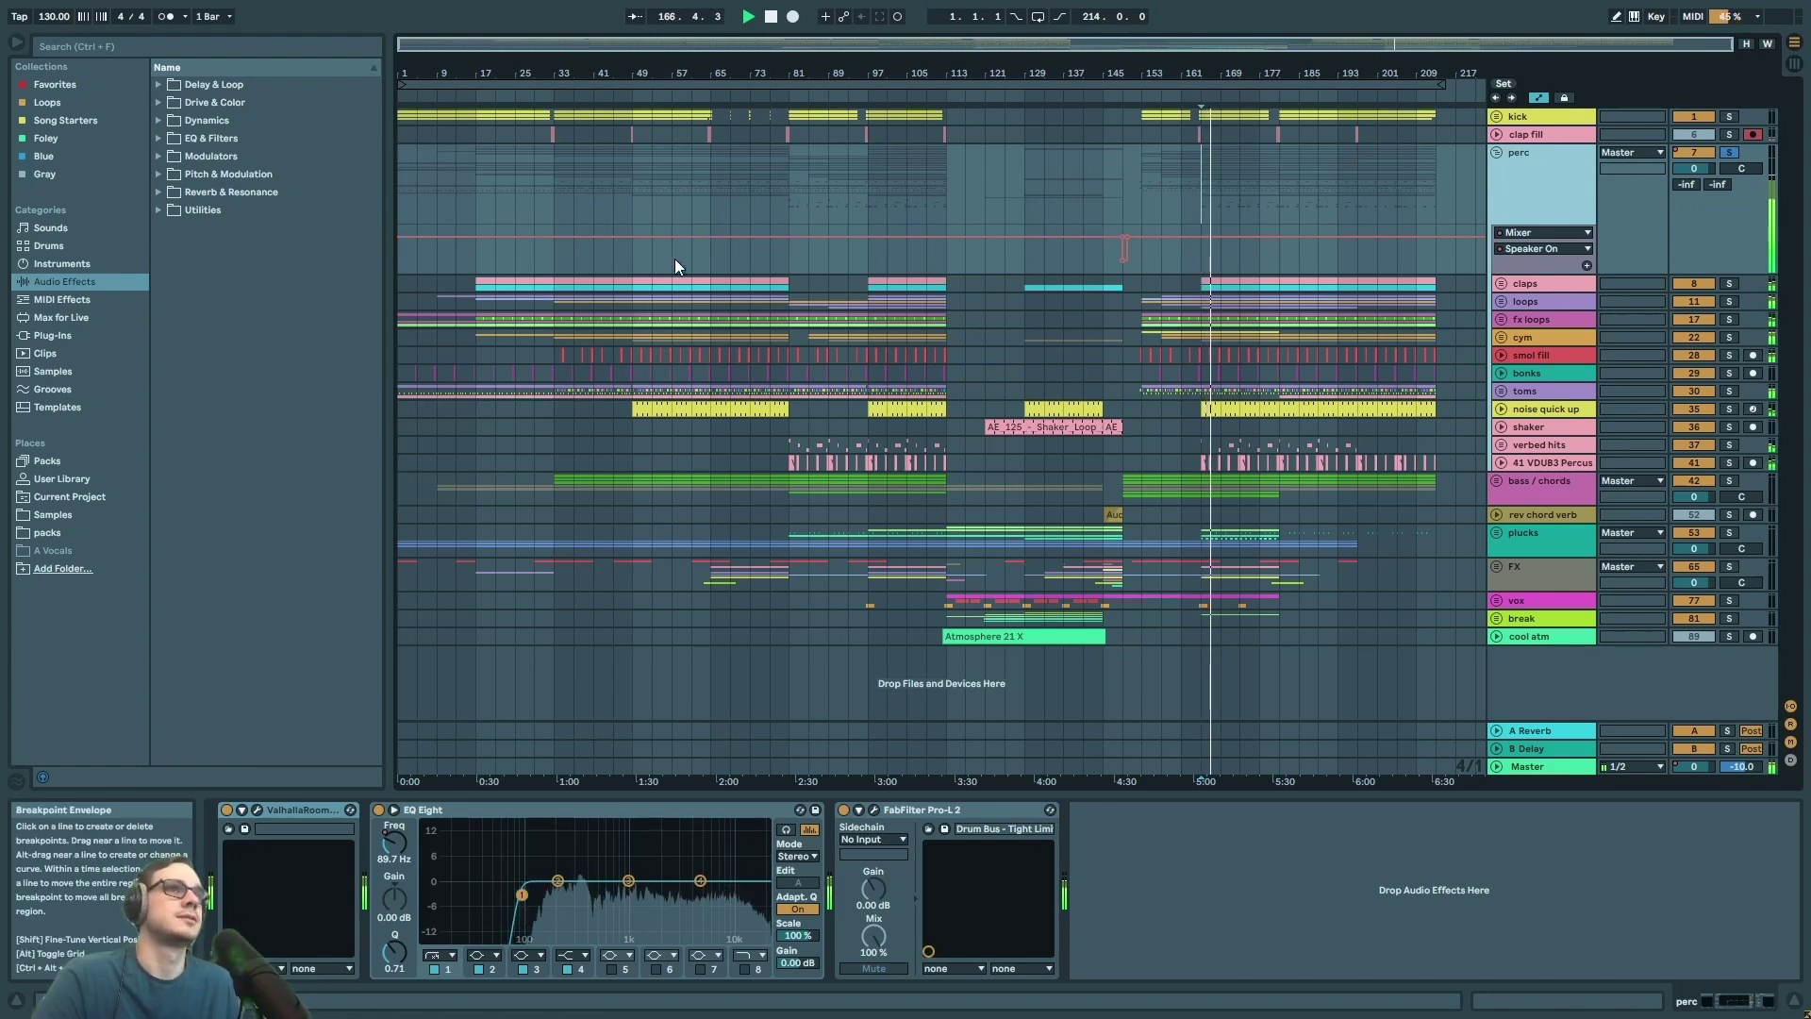
click(710, 269)
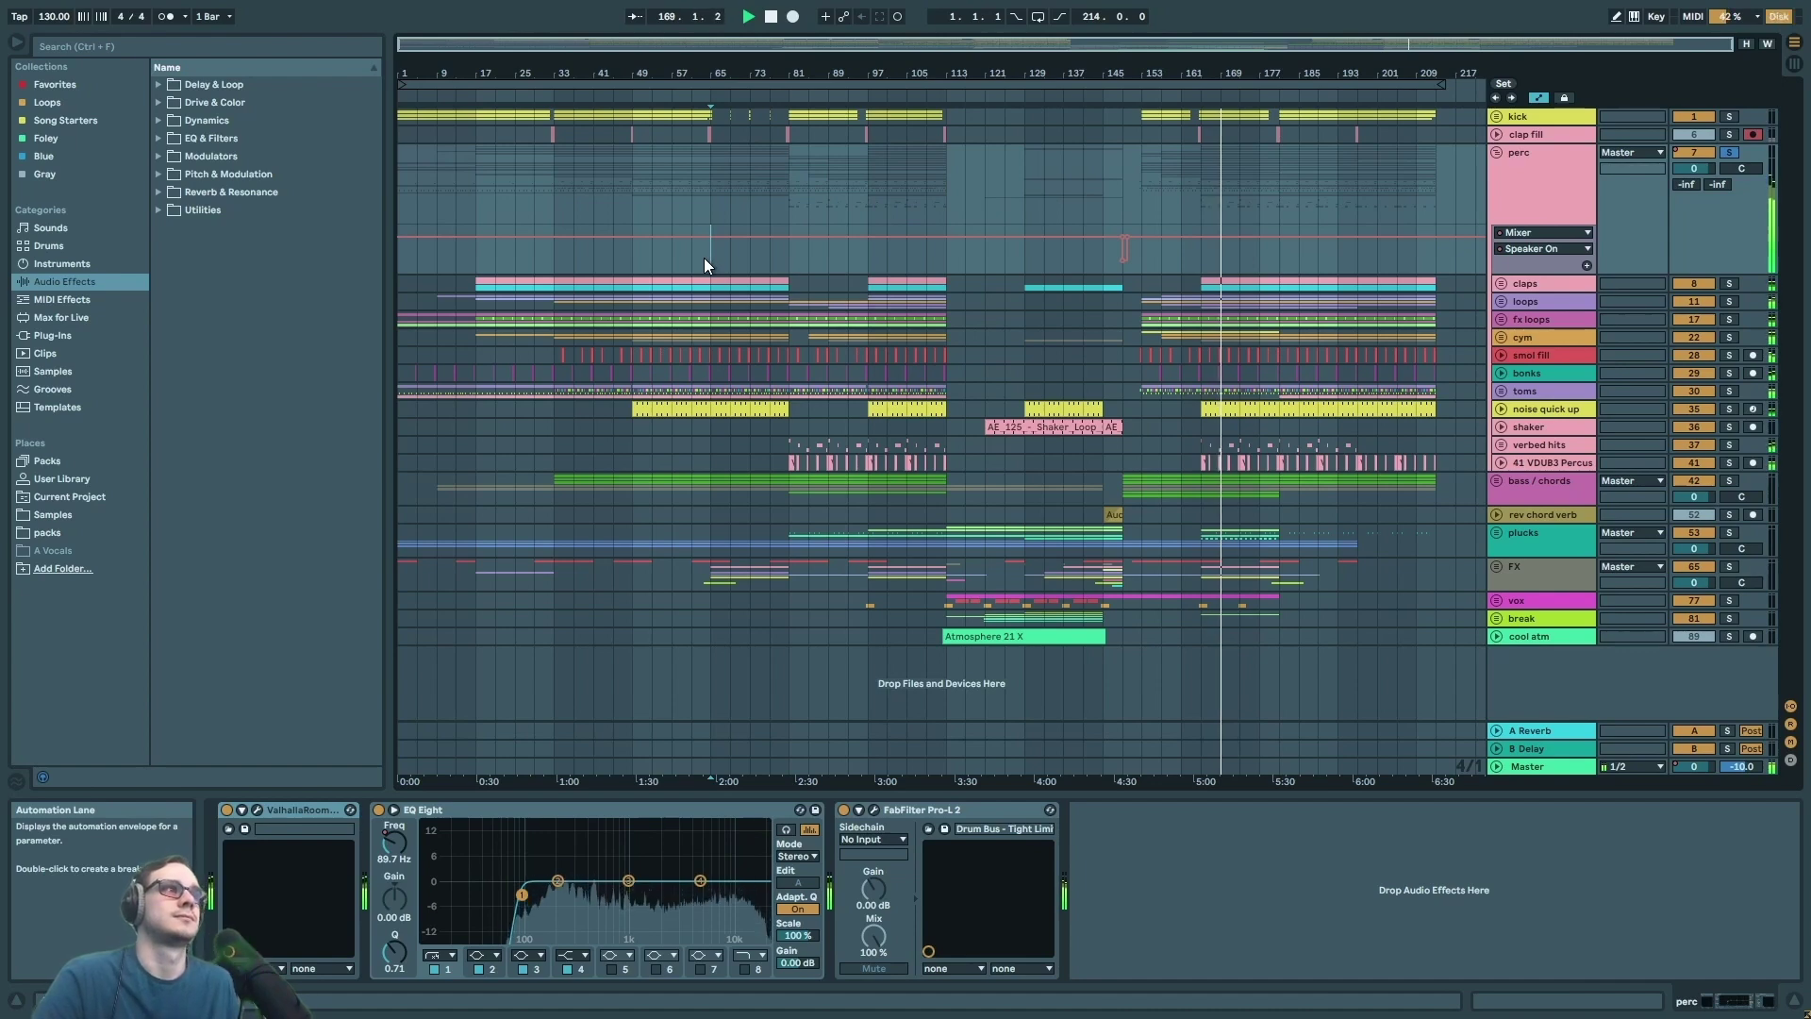
key(space)
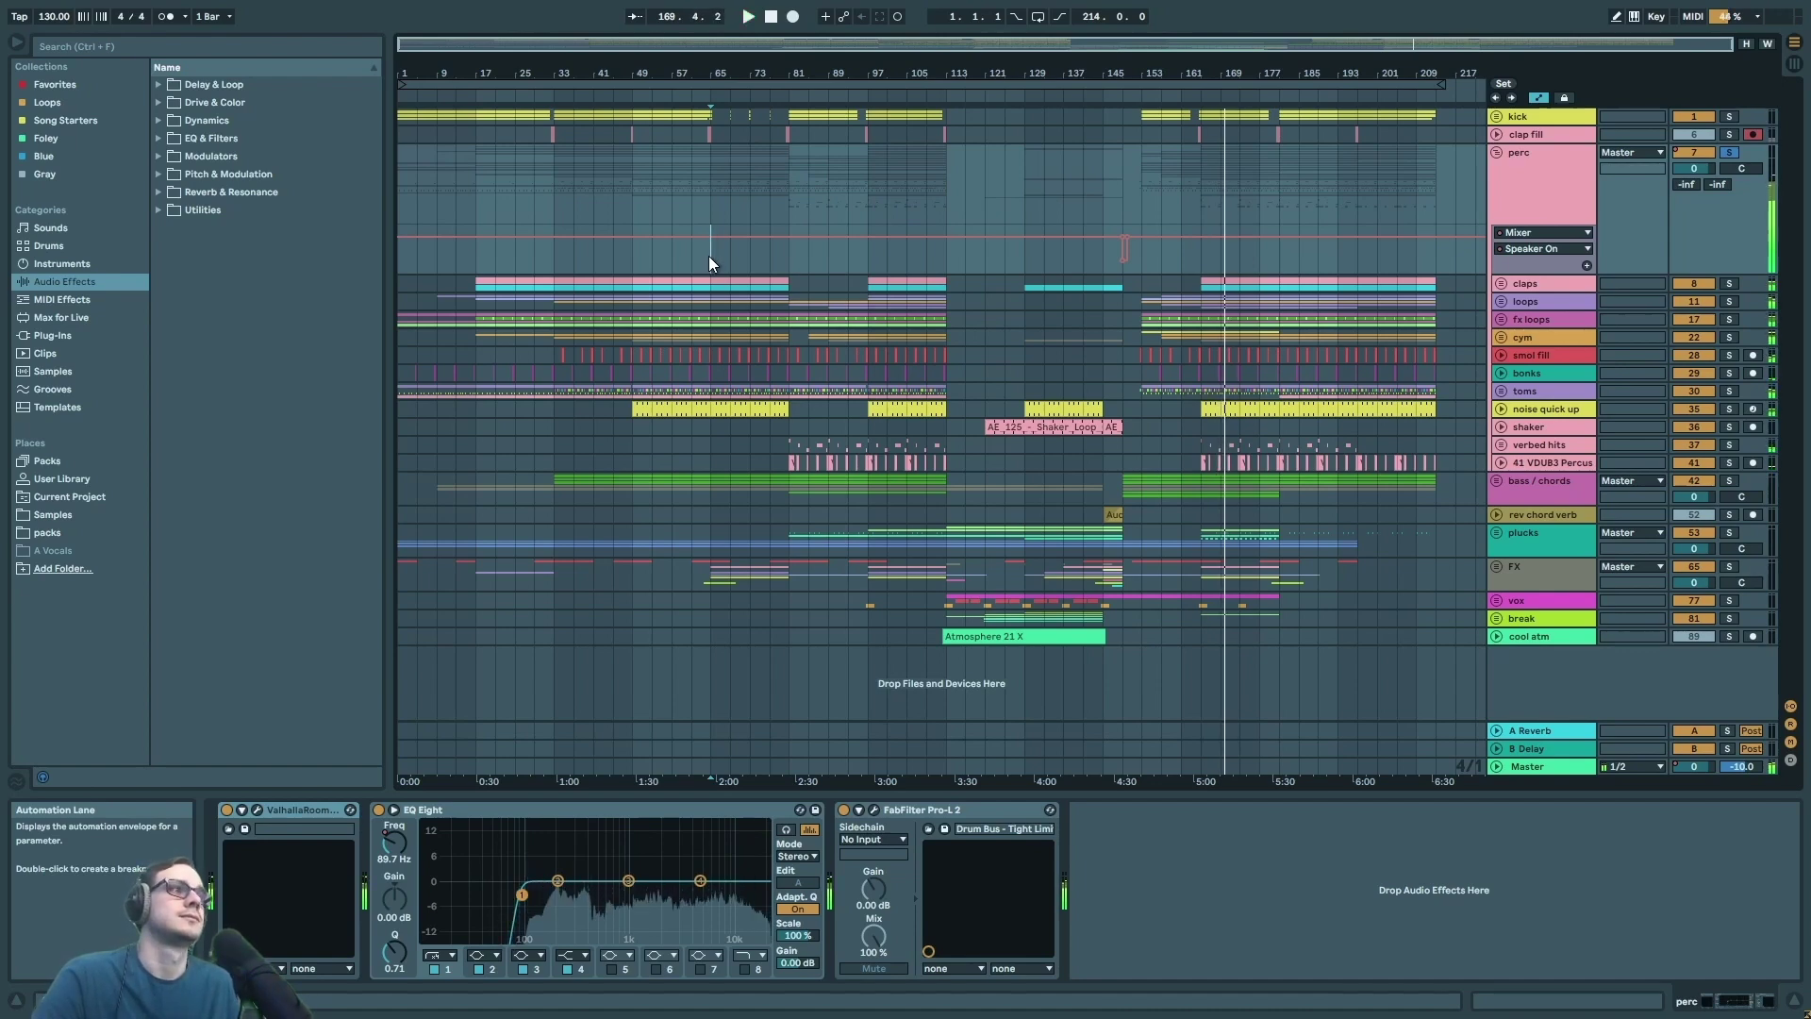
- Unfold the claps group and listen to the clap track in solo from bar 49
click(1615, 288)
click(640, 321)
key(z)
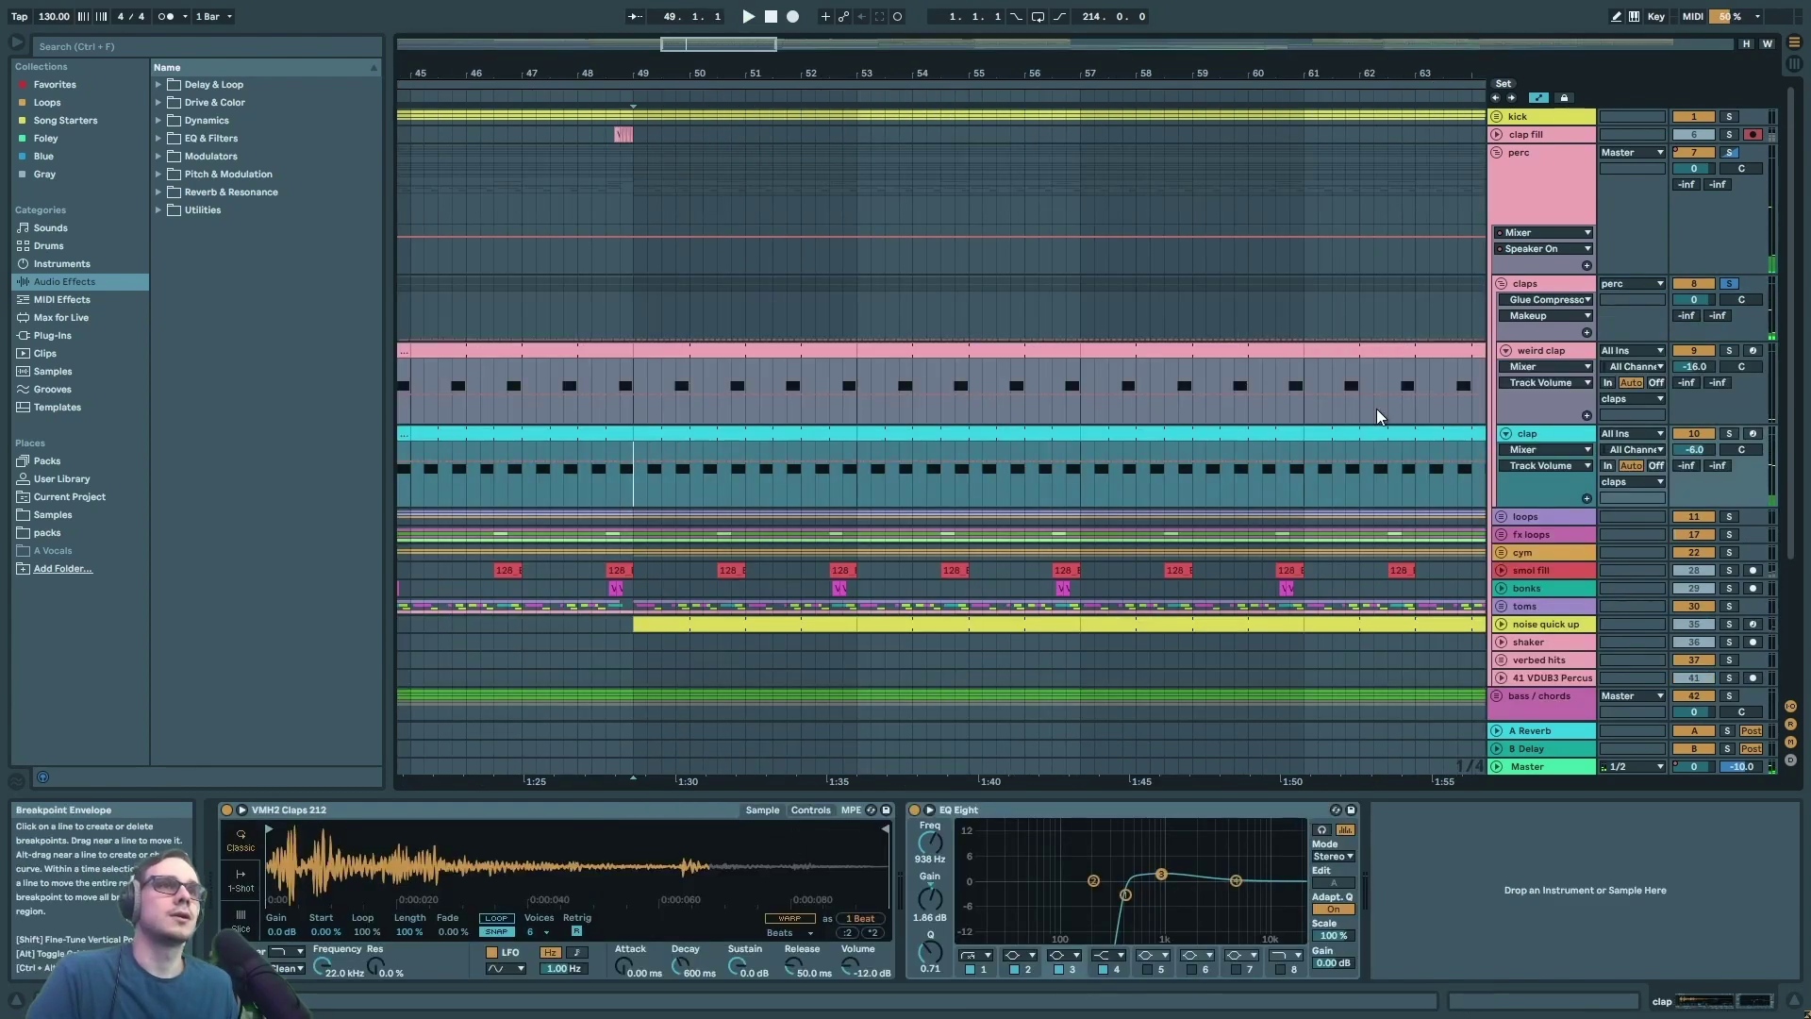
key(space)
click(1730, 435)
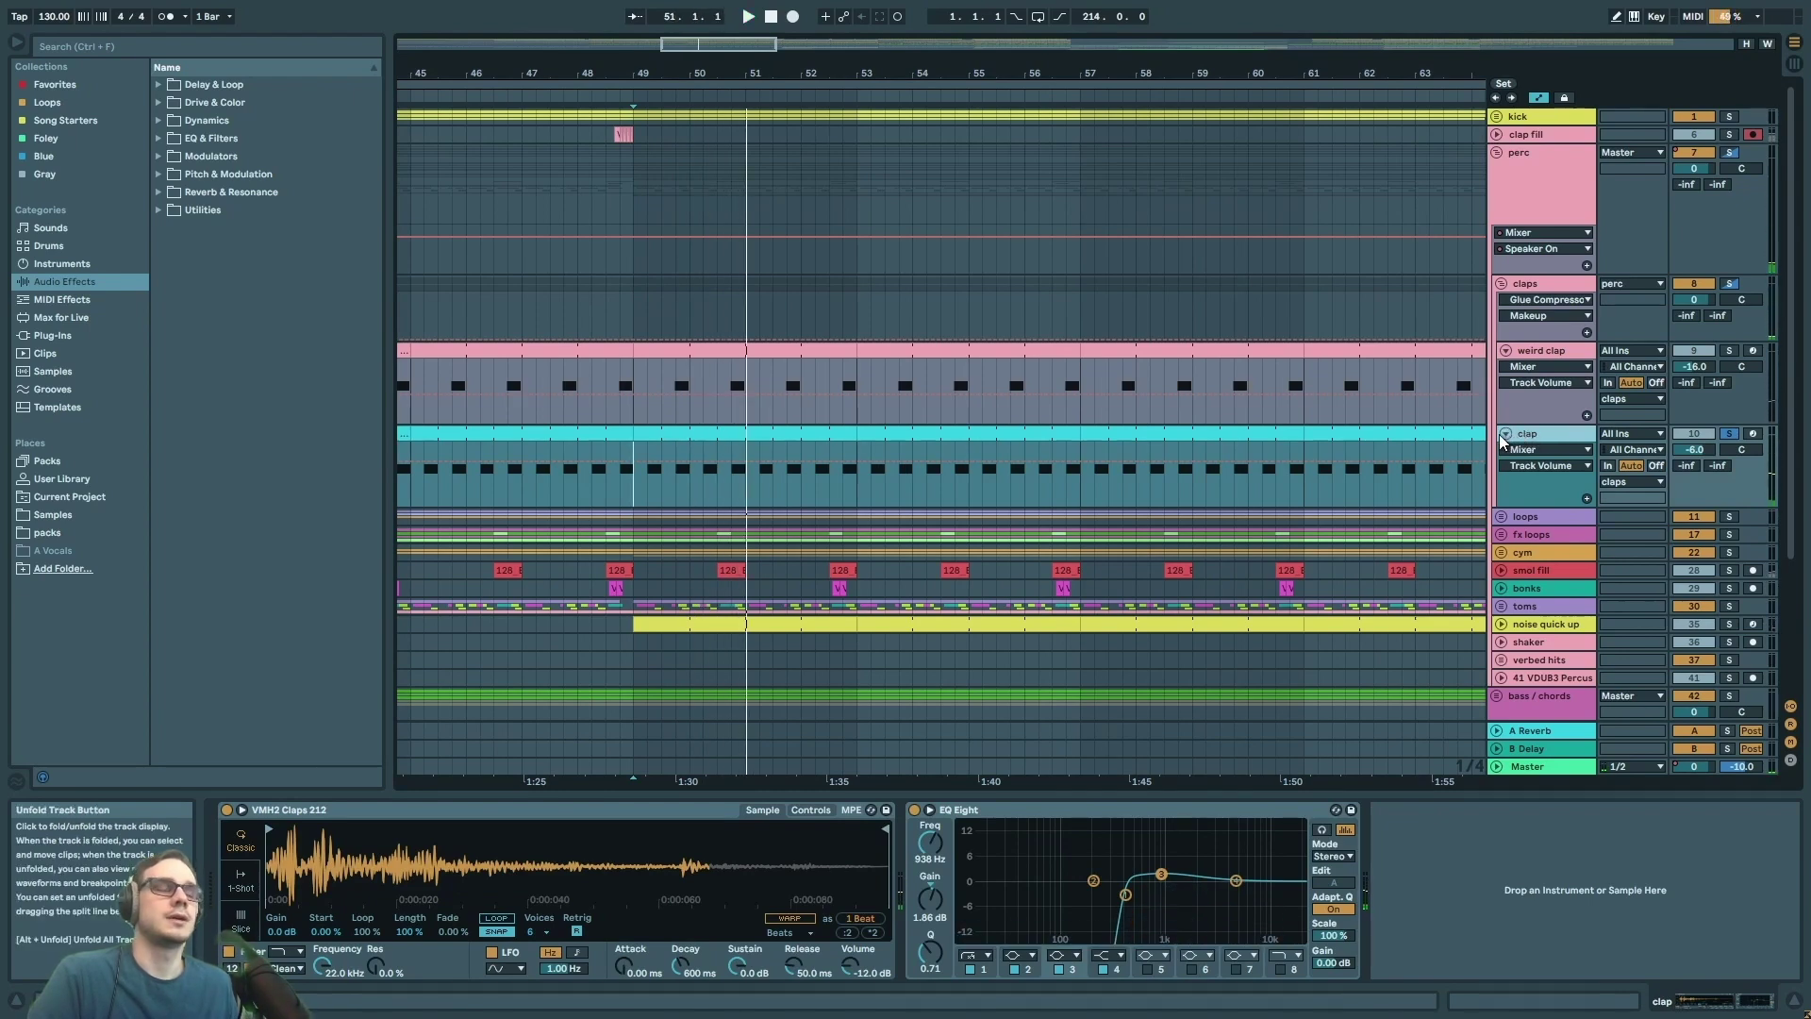
scroll(642, 490, up, 5)
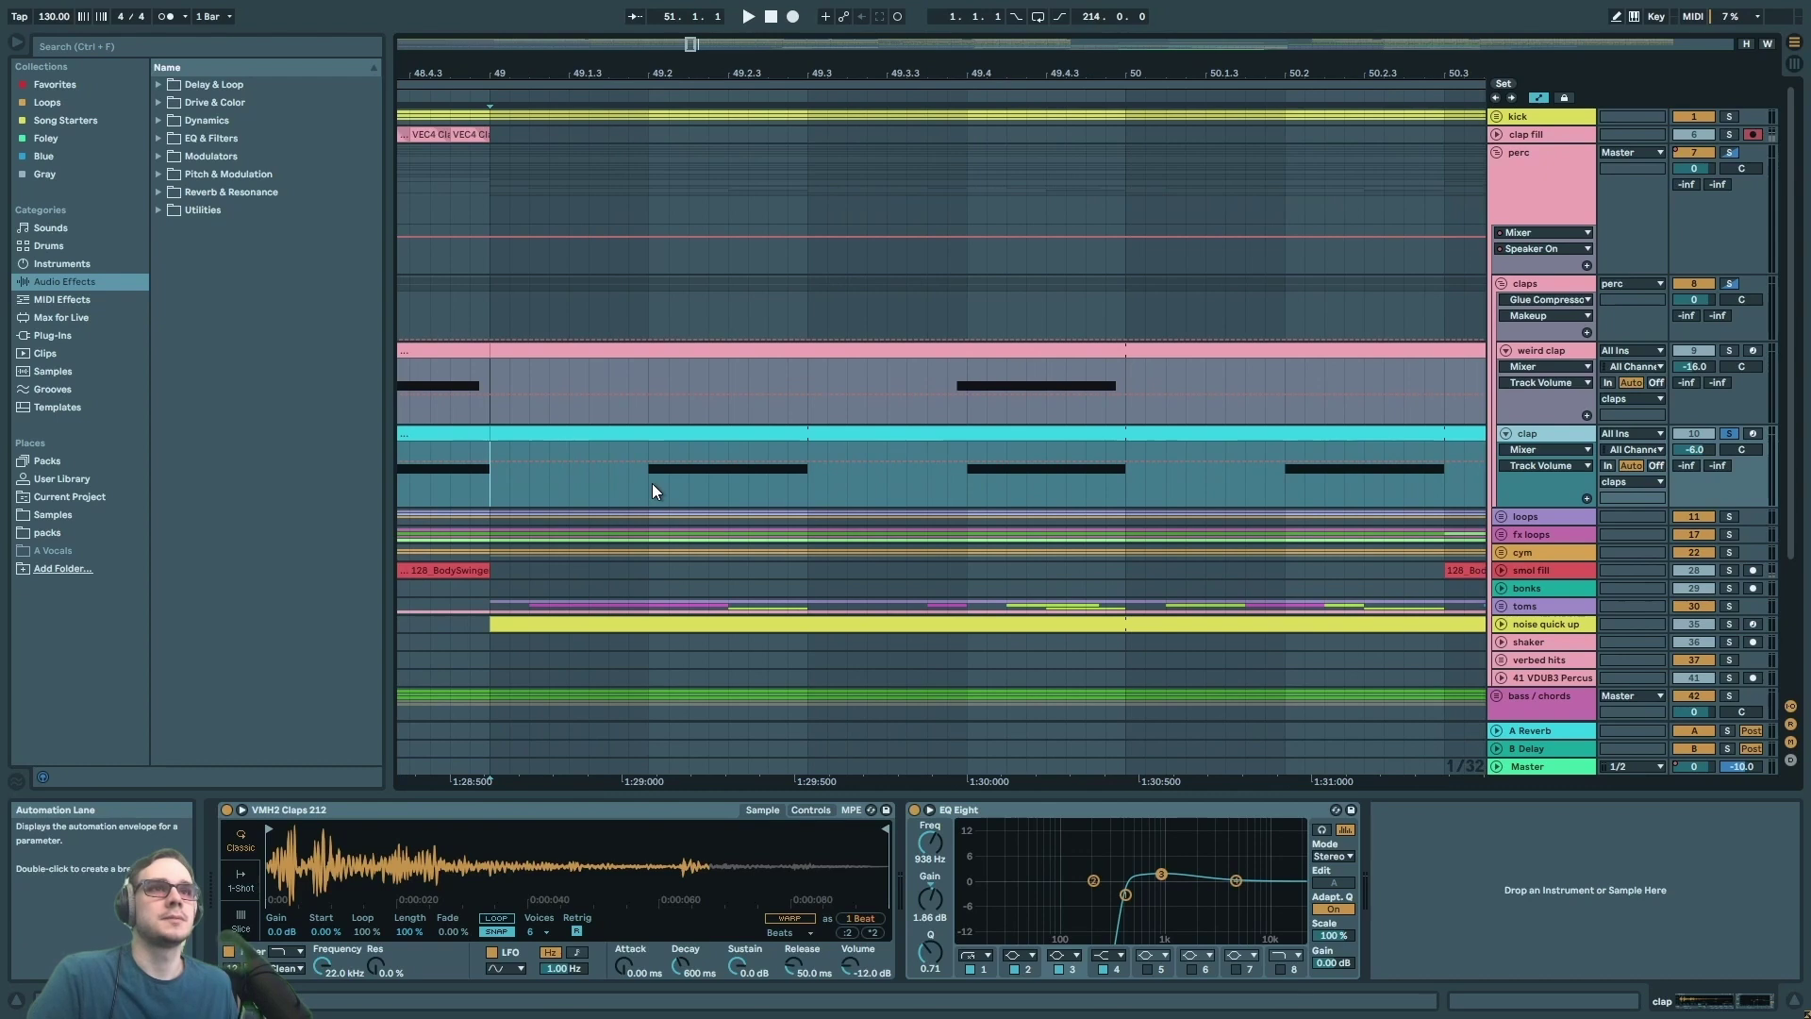
scroll(652, 483, down, 5)
- Solo the weird clap track in place of the clap track and play it from around bar 49
click(1730, 350)
click(1547, 350)
key(space)
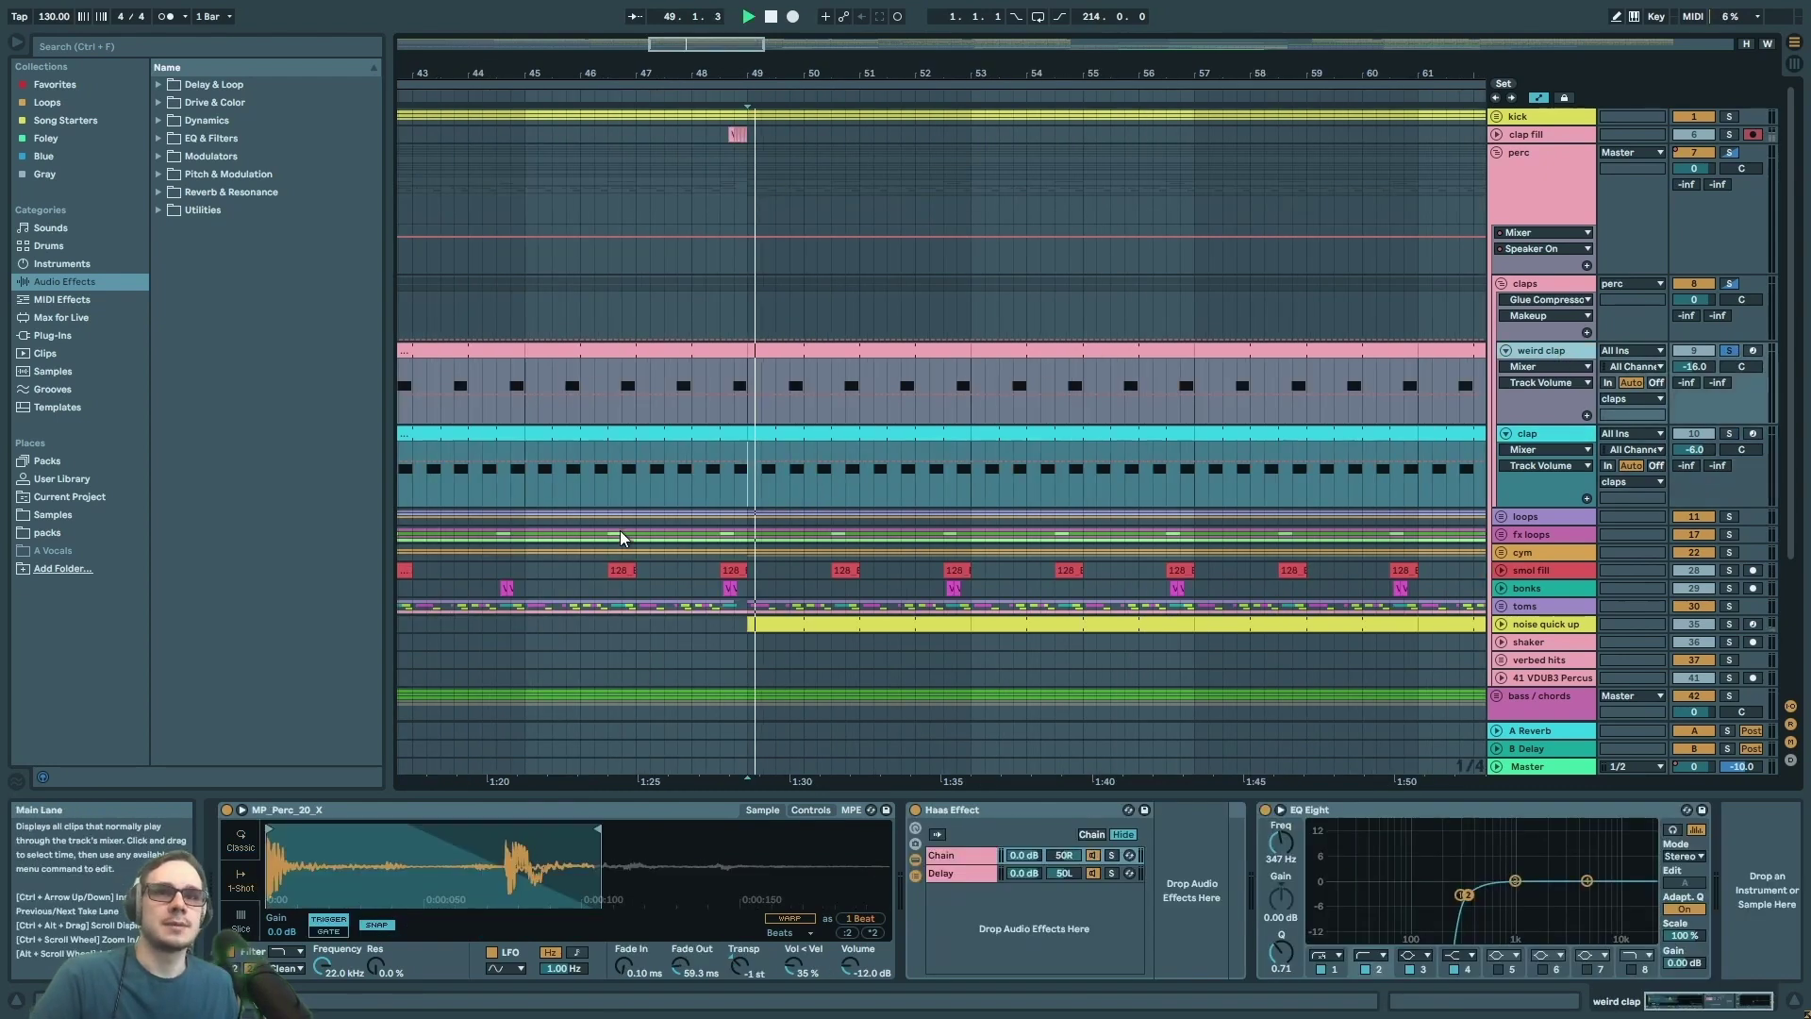
scroll(799, 361, up, 6)
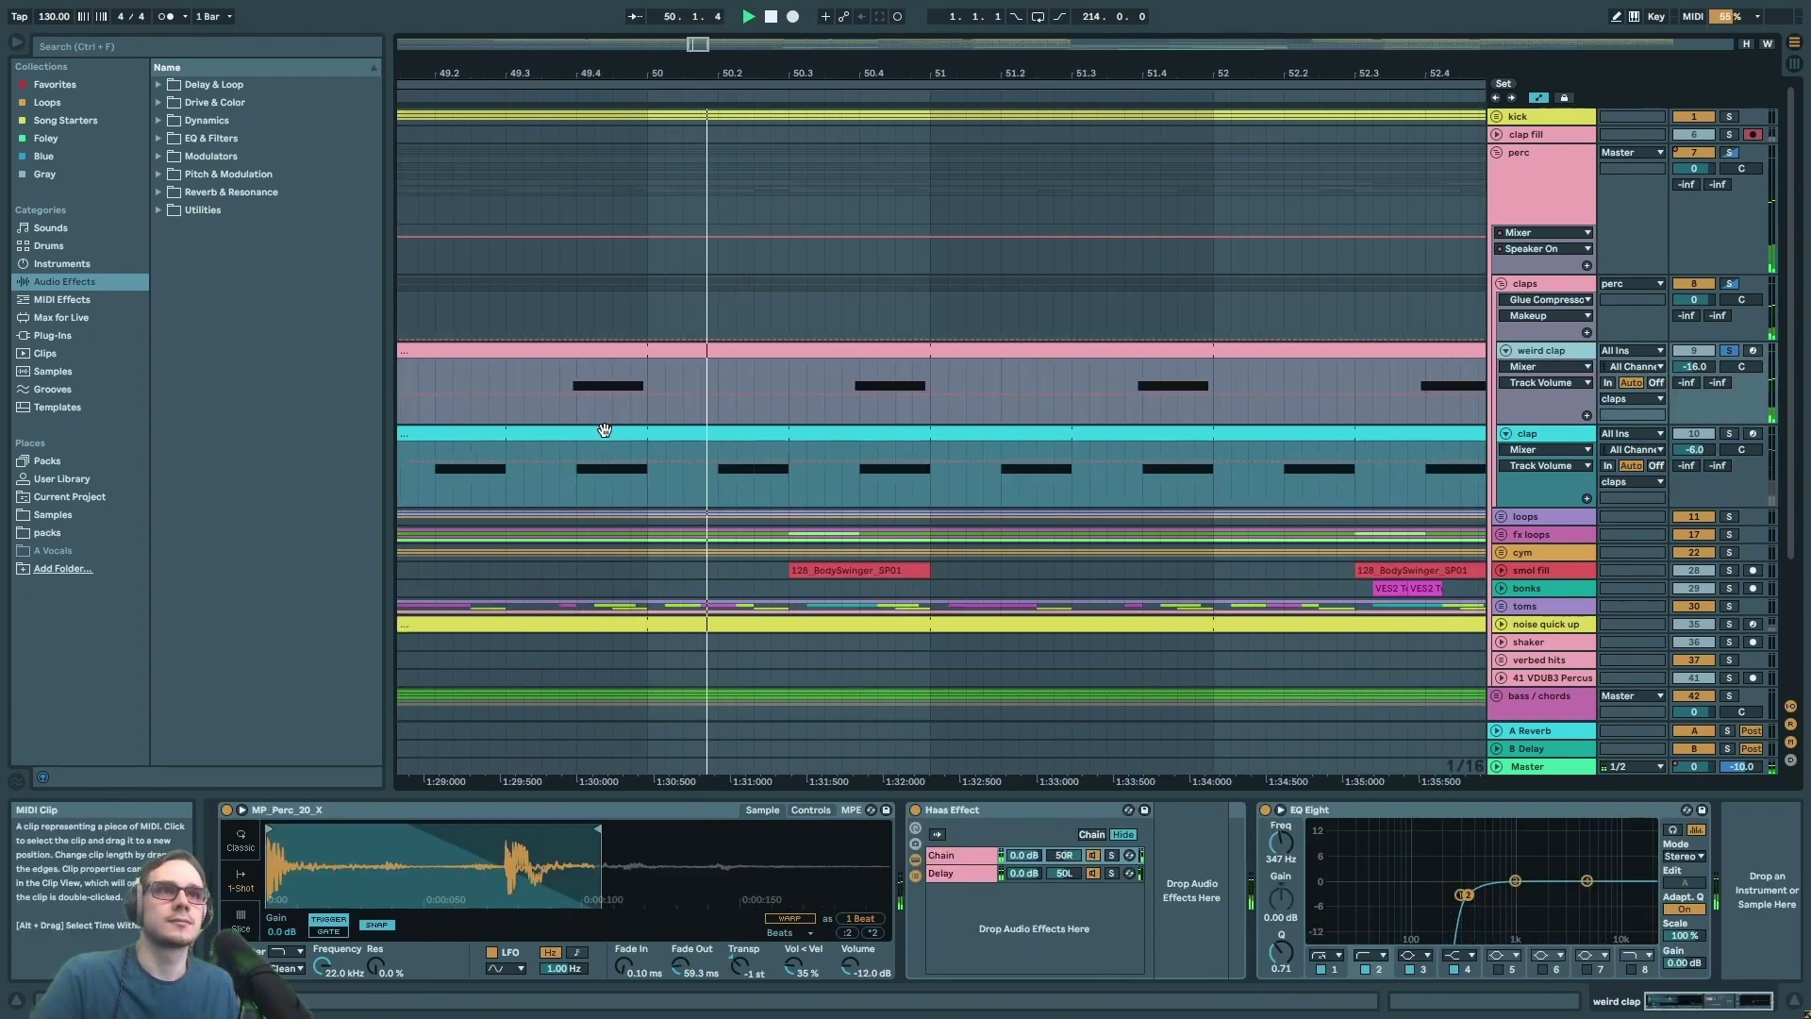
click(551, 378)
click(560, 377)
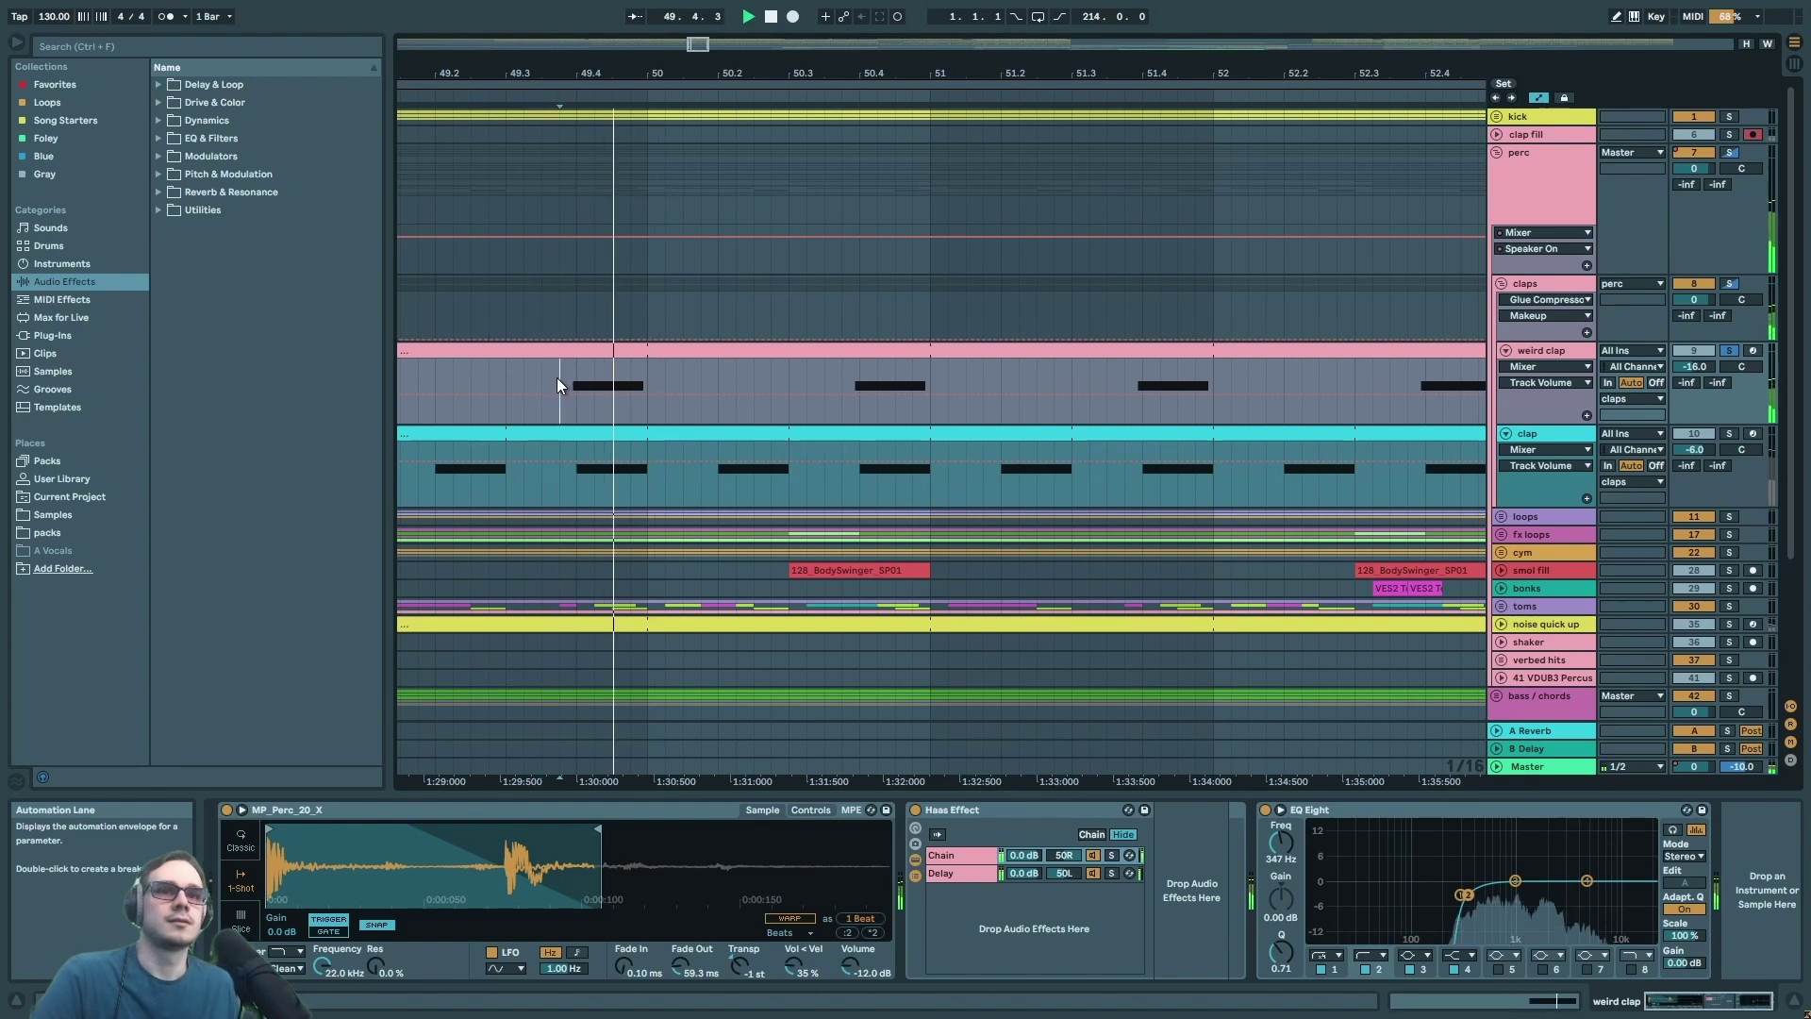
- Examine the weird clap's device chain: the MP_Perc_20_X sampler, the Haas Effect rack and EQ Eight's first filter
click(291, 811)
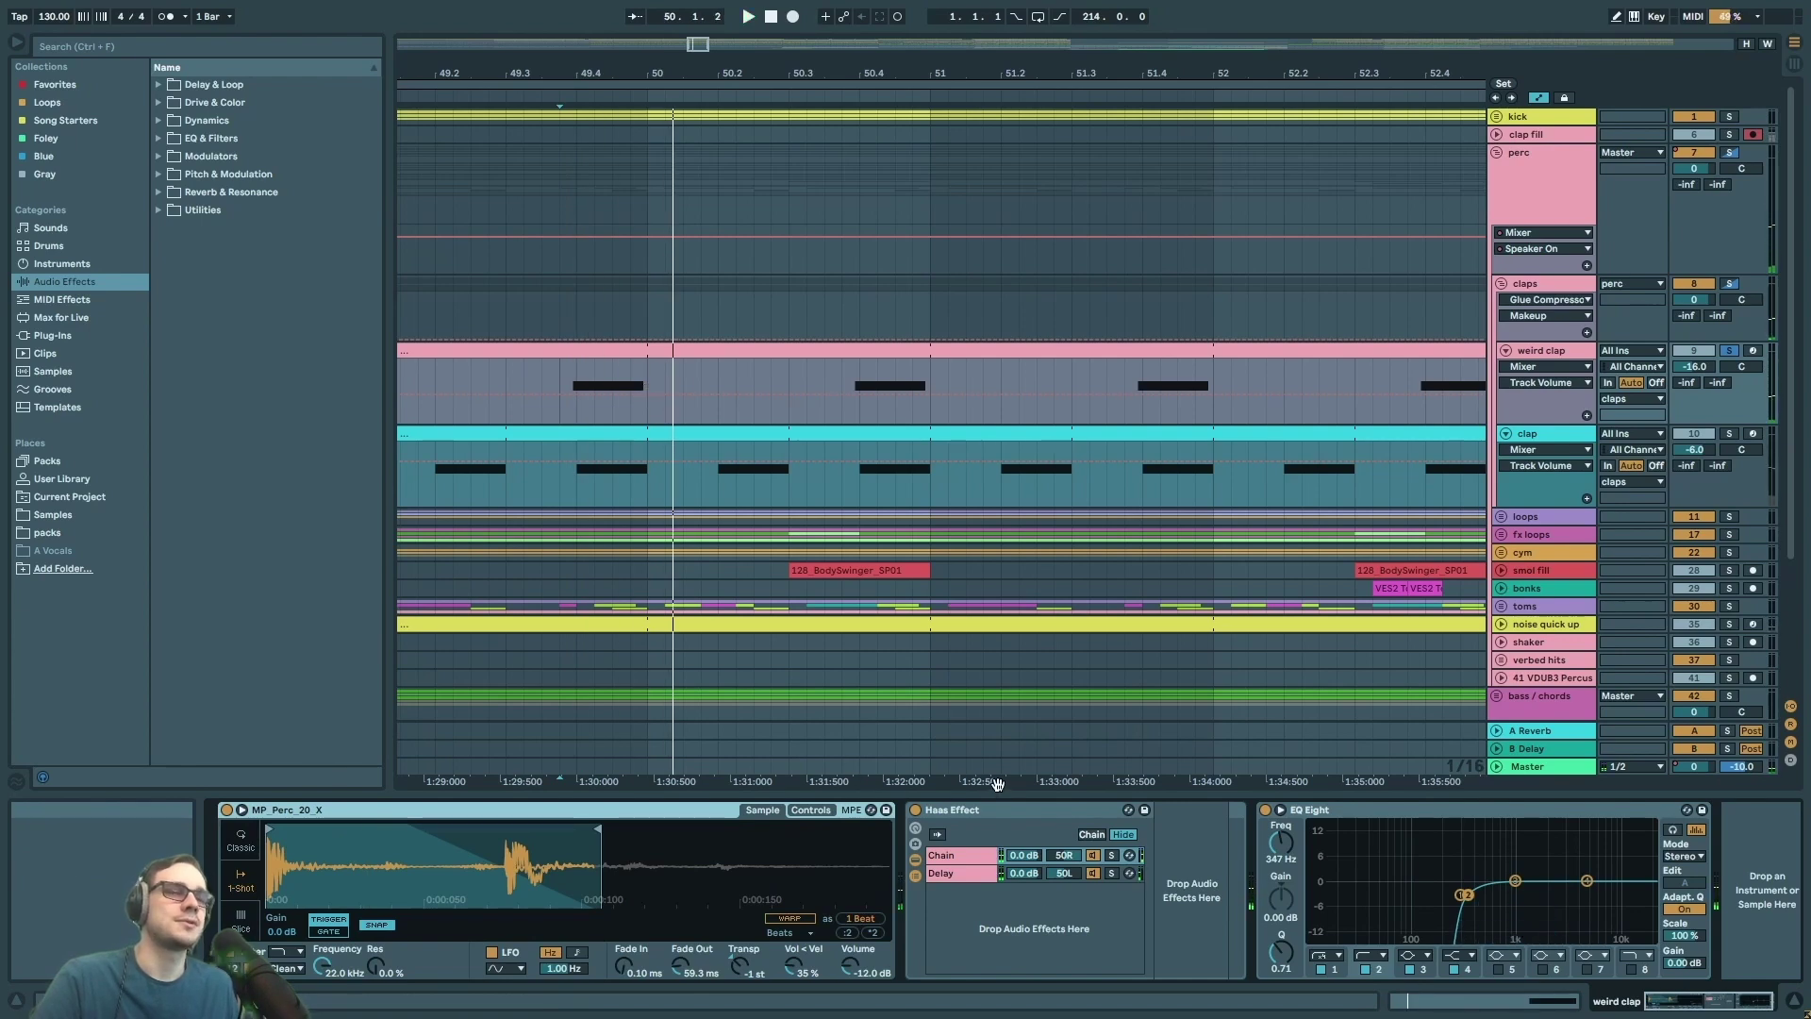
click(985, 811)
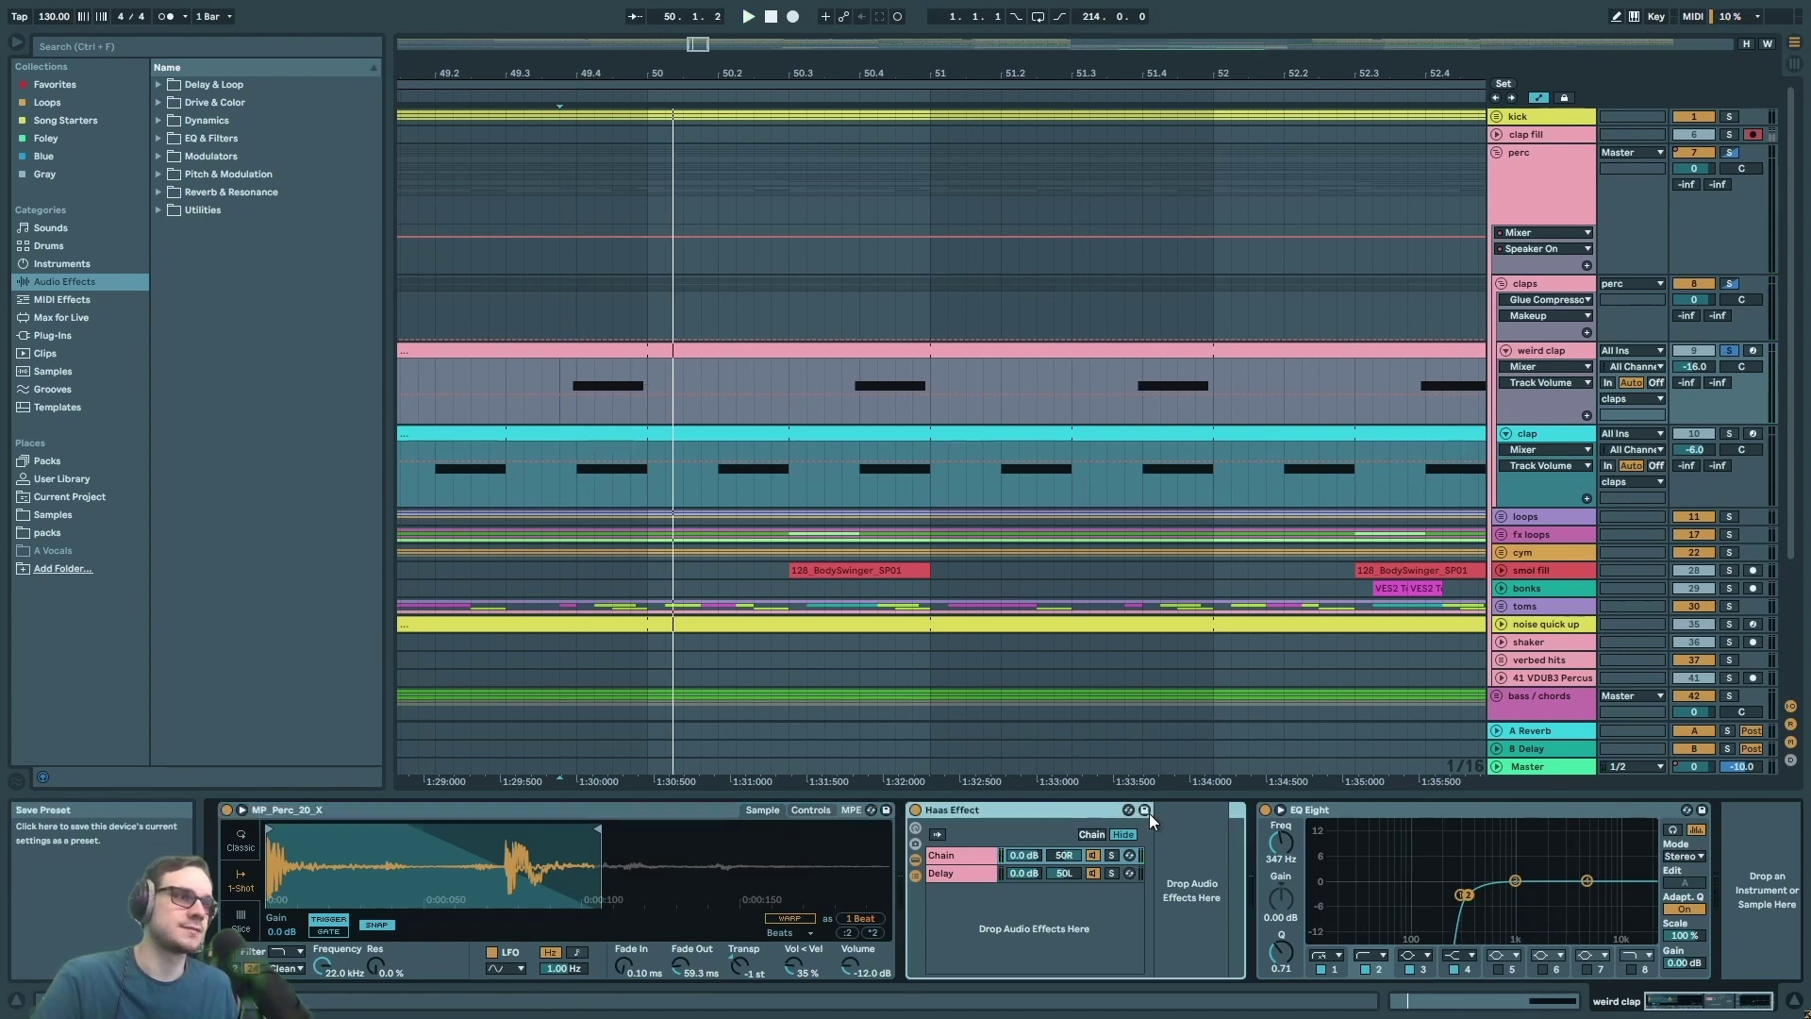
click(1332, 811)
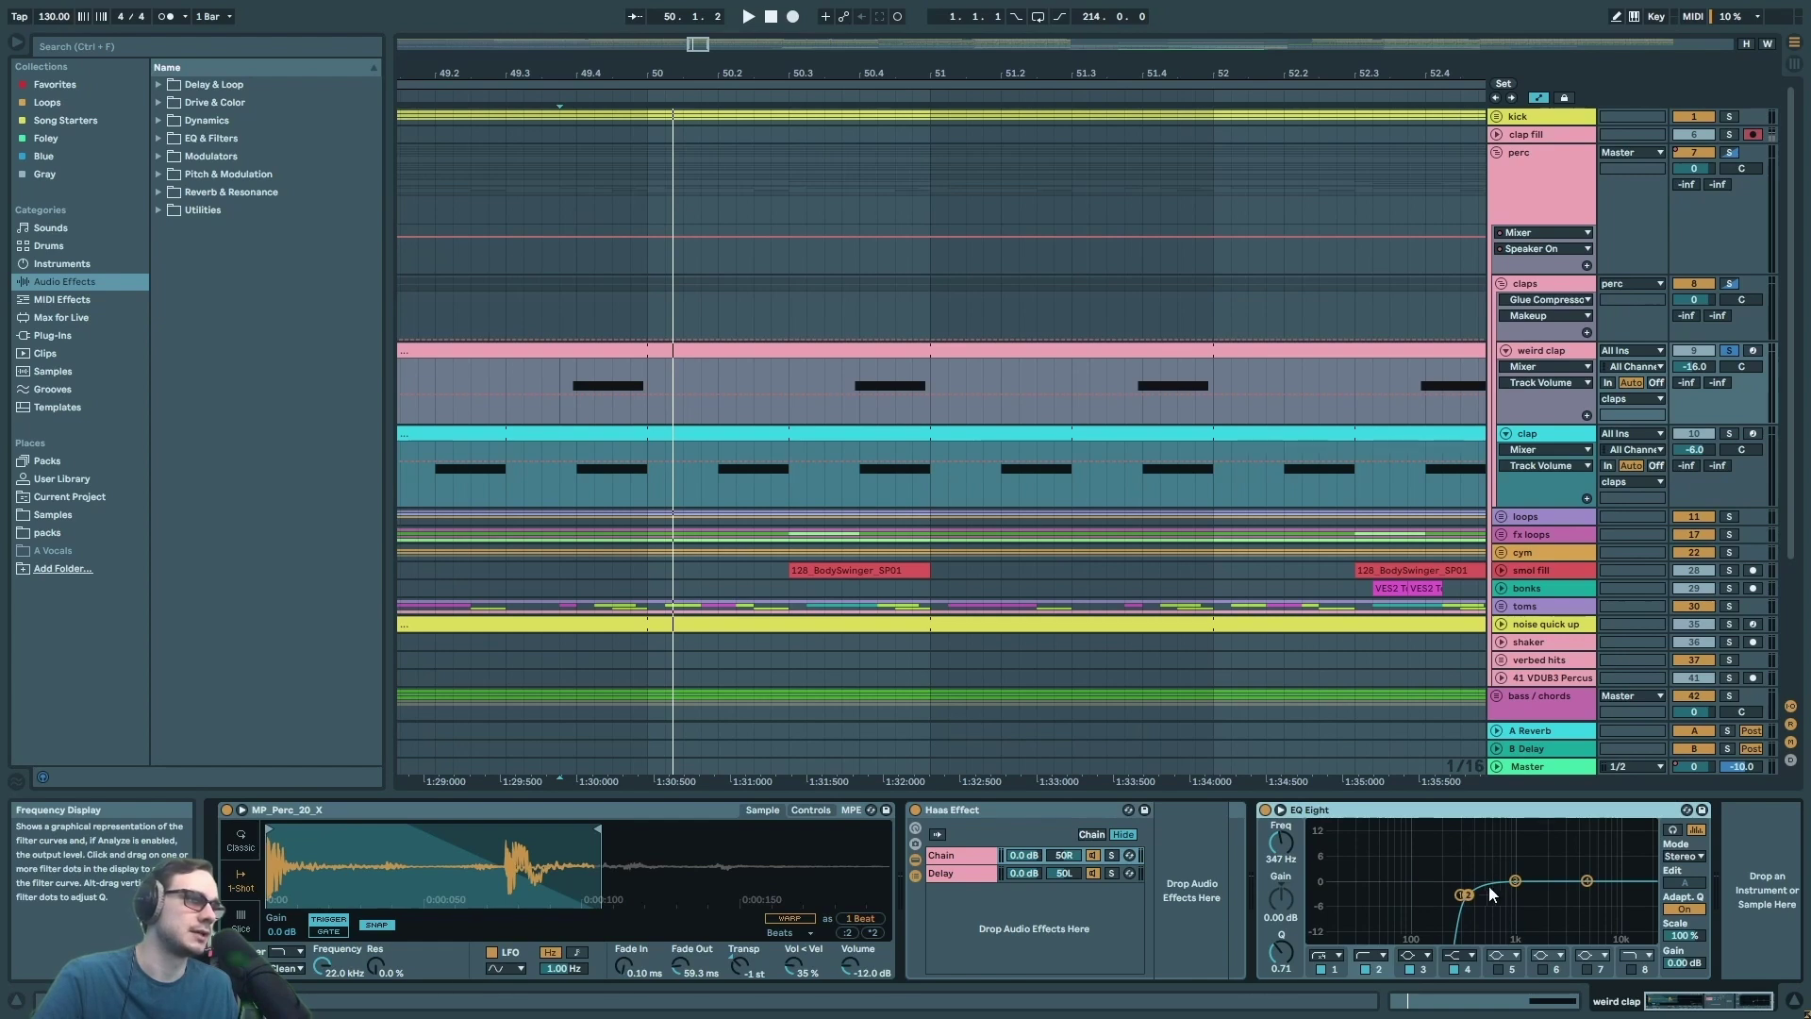
click(1300, 984)
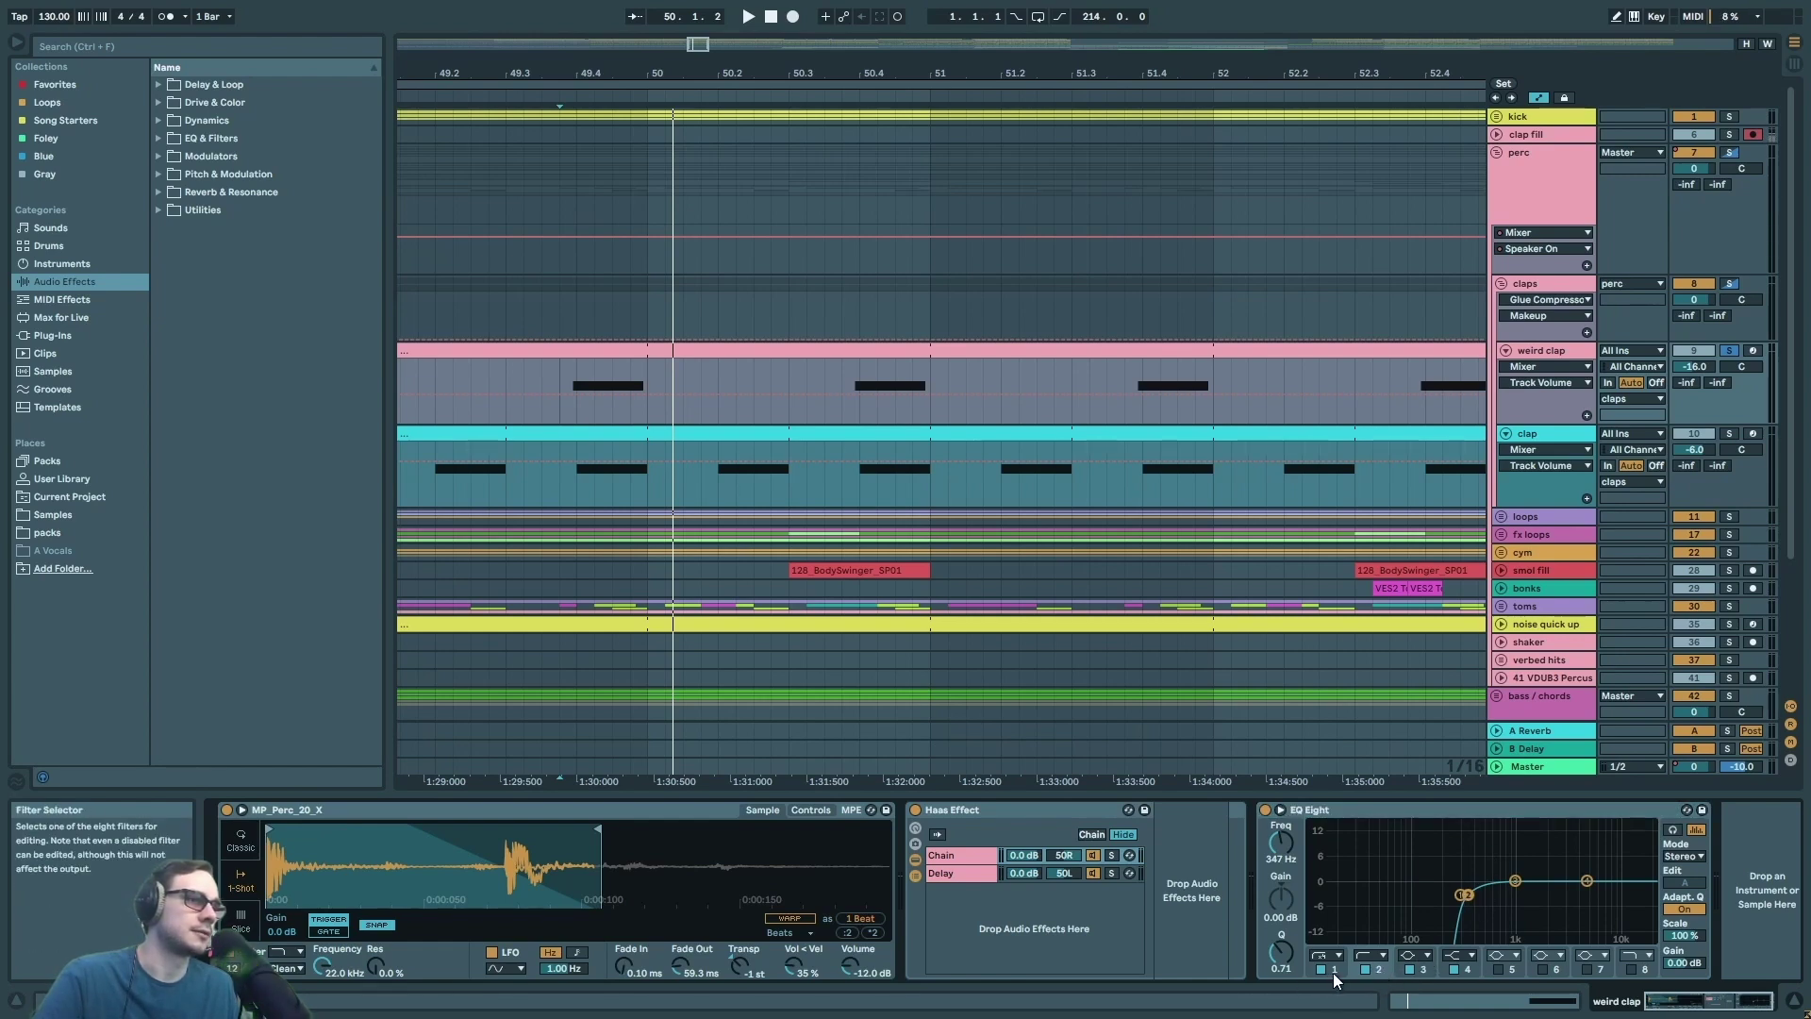
- Solo the whole claps group and play both clap layers together from bar 49
scroll(762, 495, down, 3)
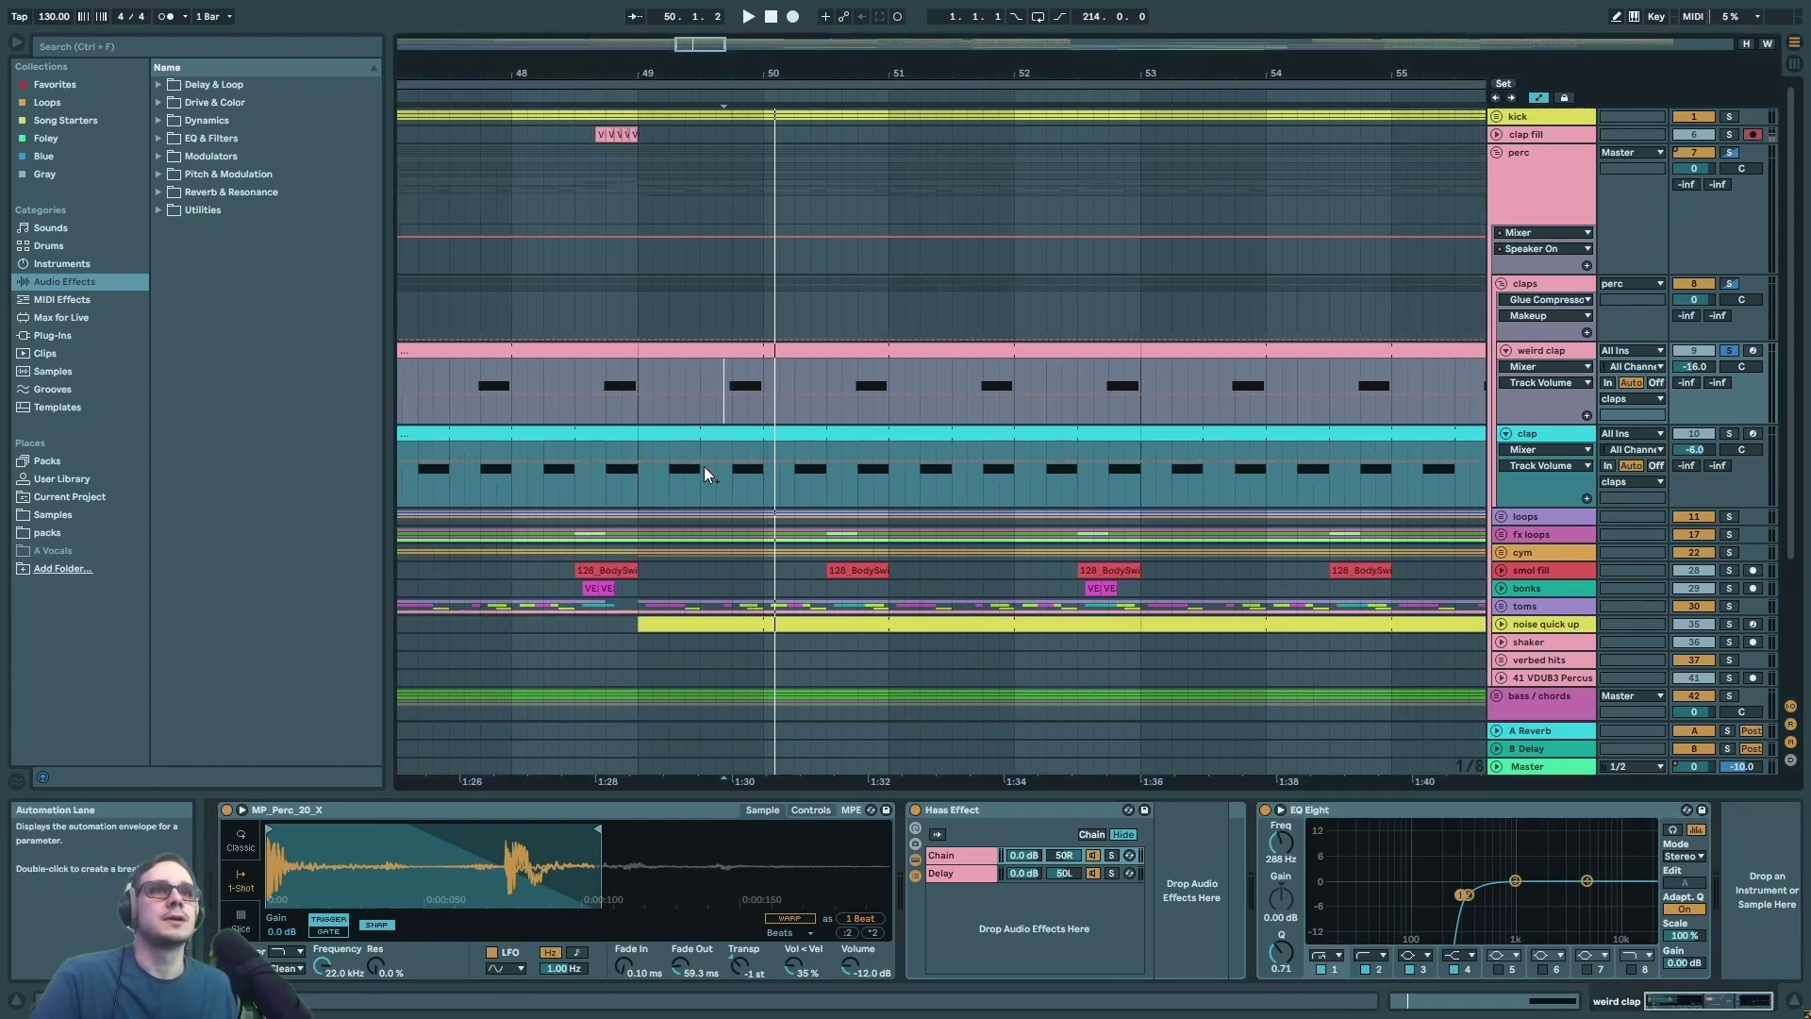
key(space)
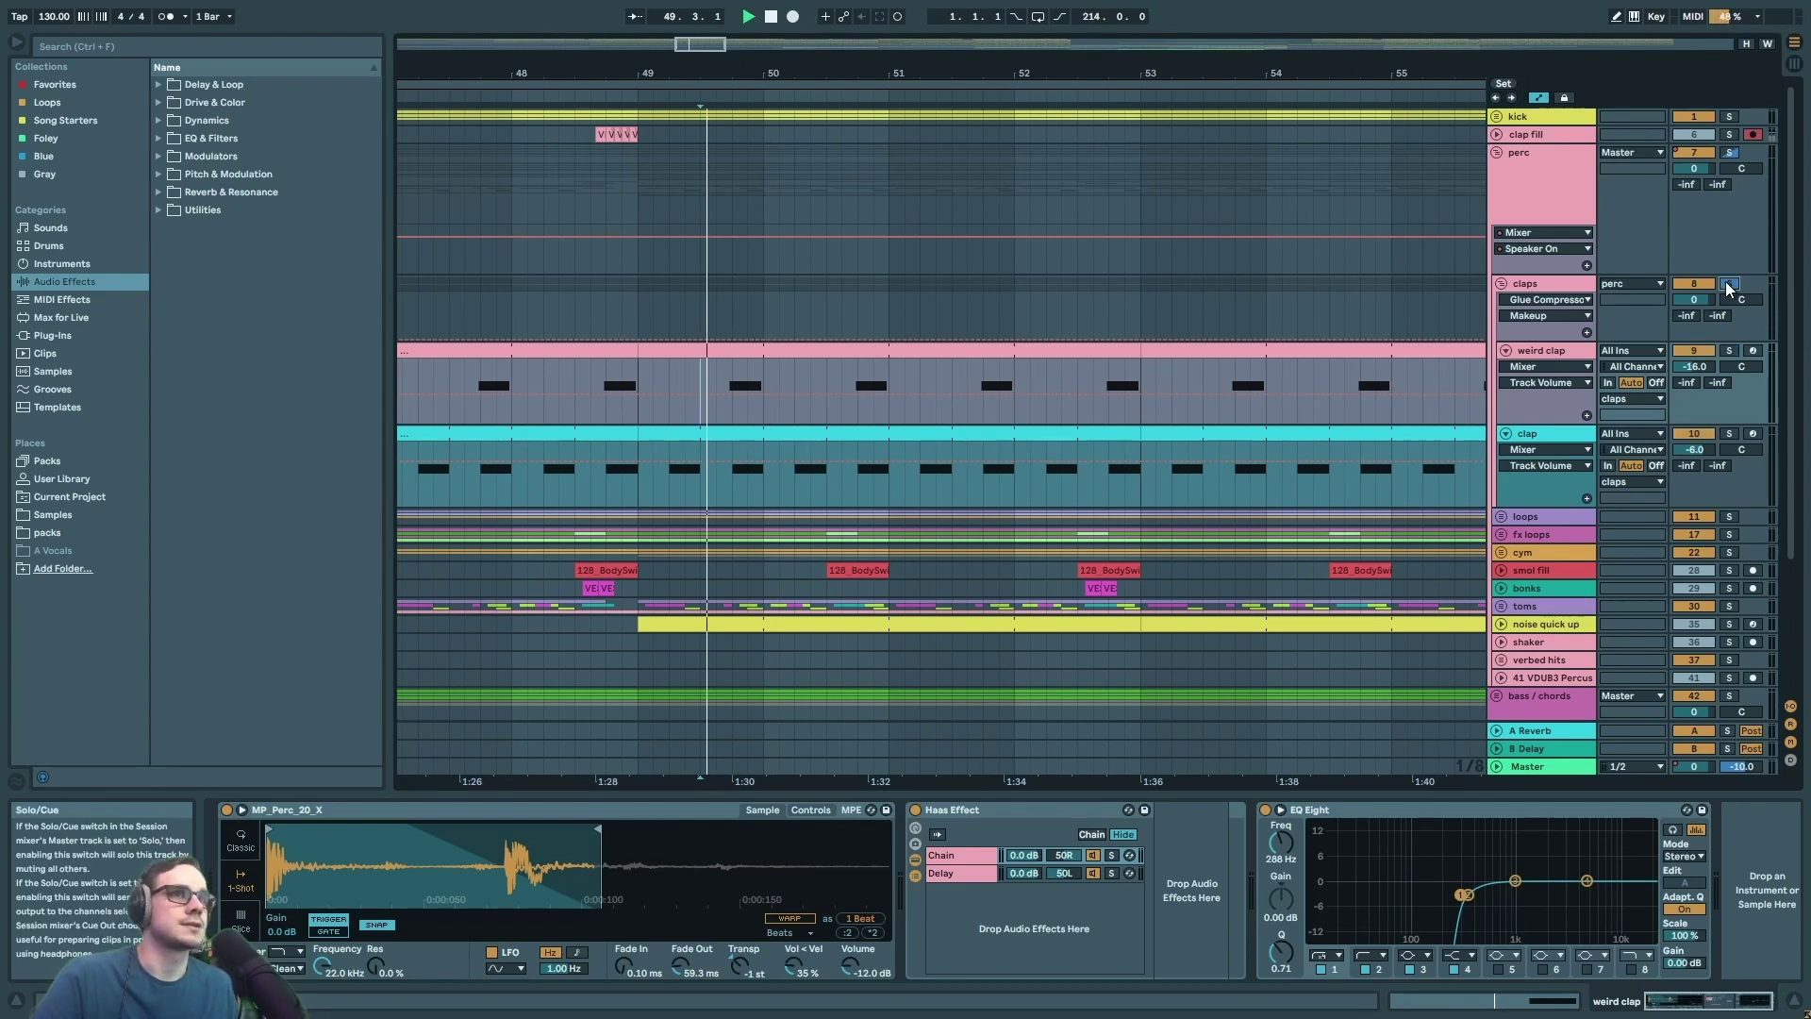
key(space)
key(space)
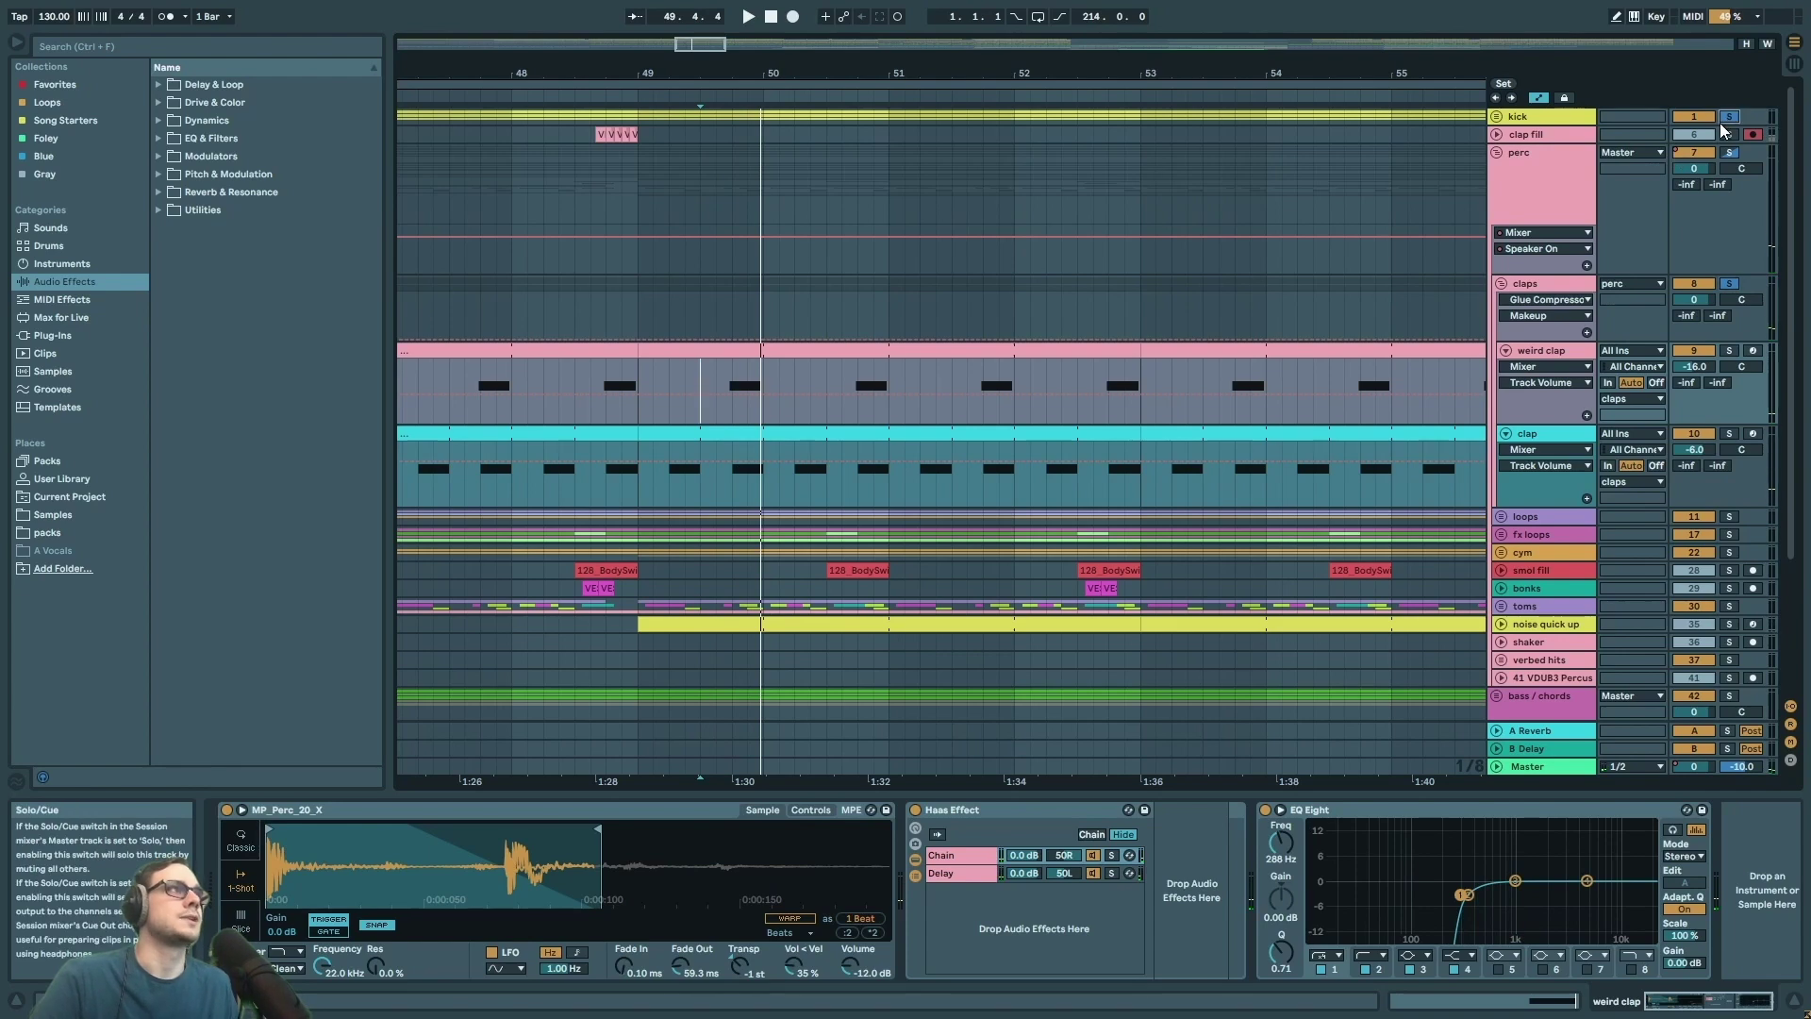
- Listen to the claps group together with the soloed kick from bar 49
key(space)
key(space)
key(space)
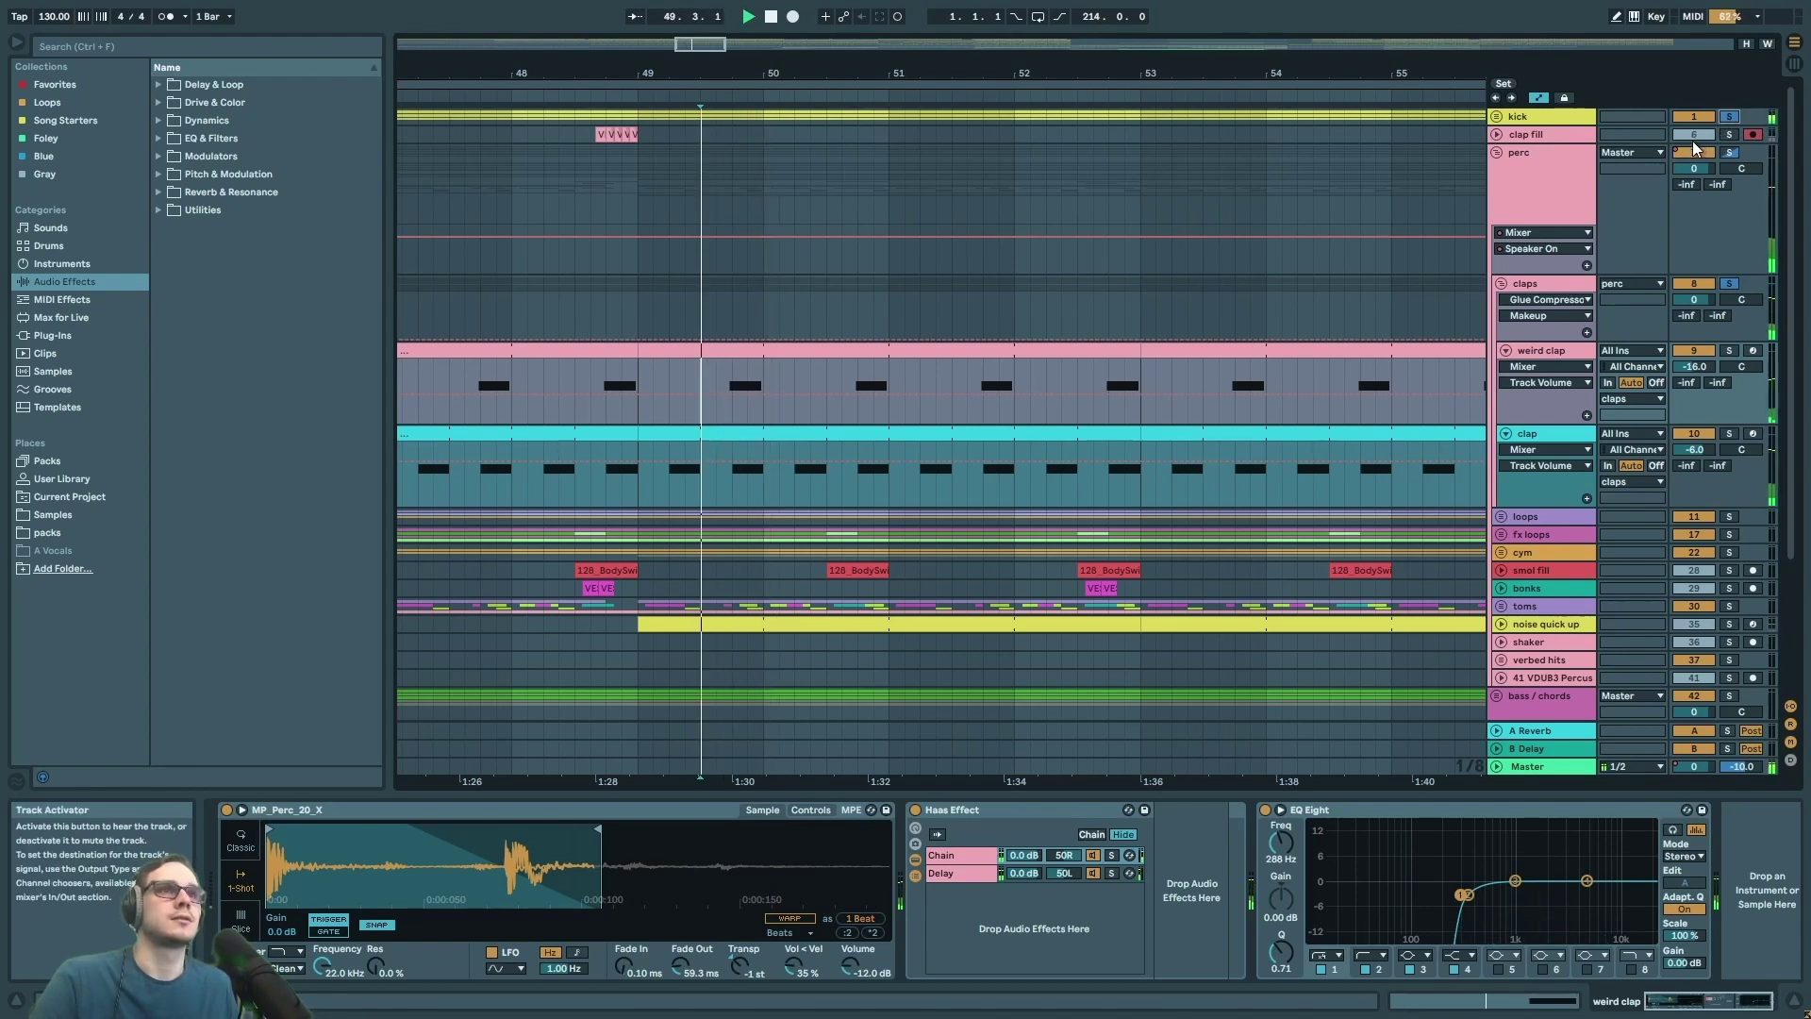
key(space)
key(space)
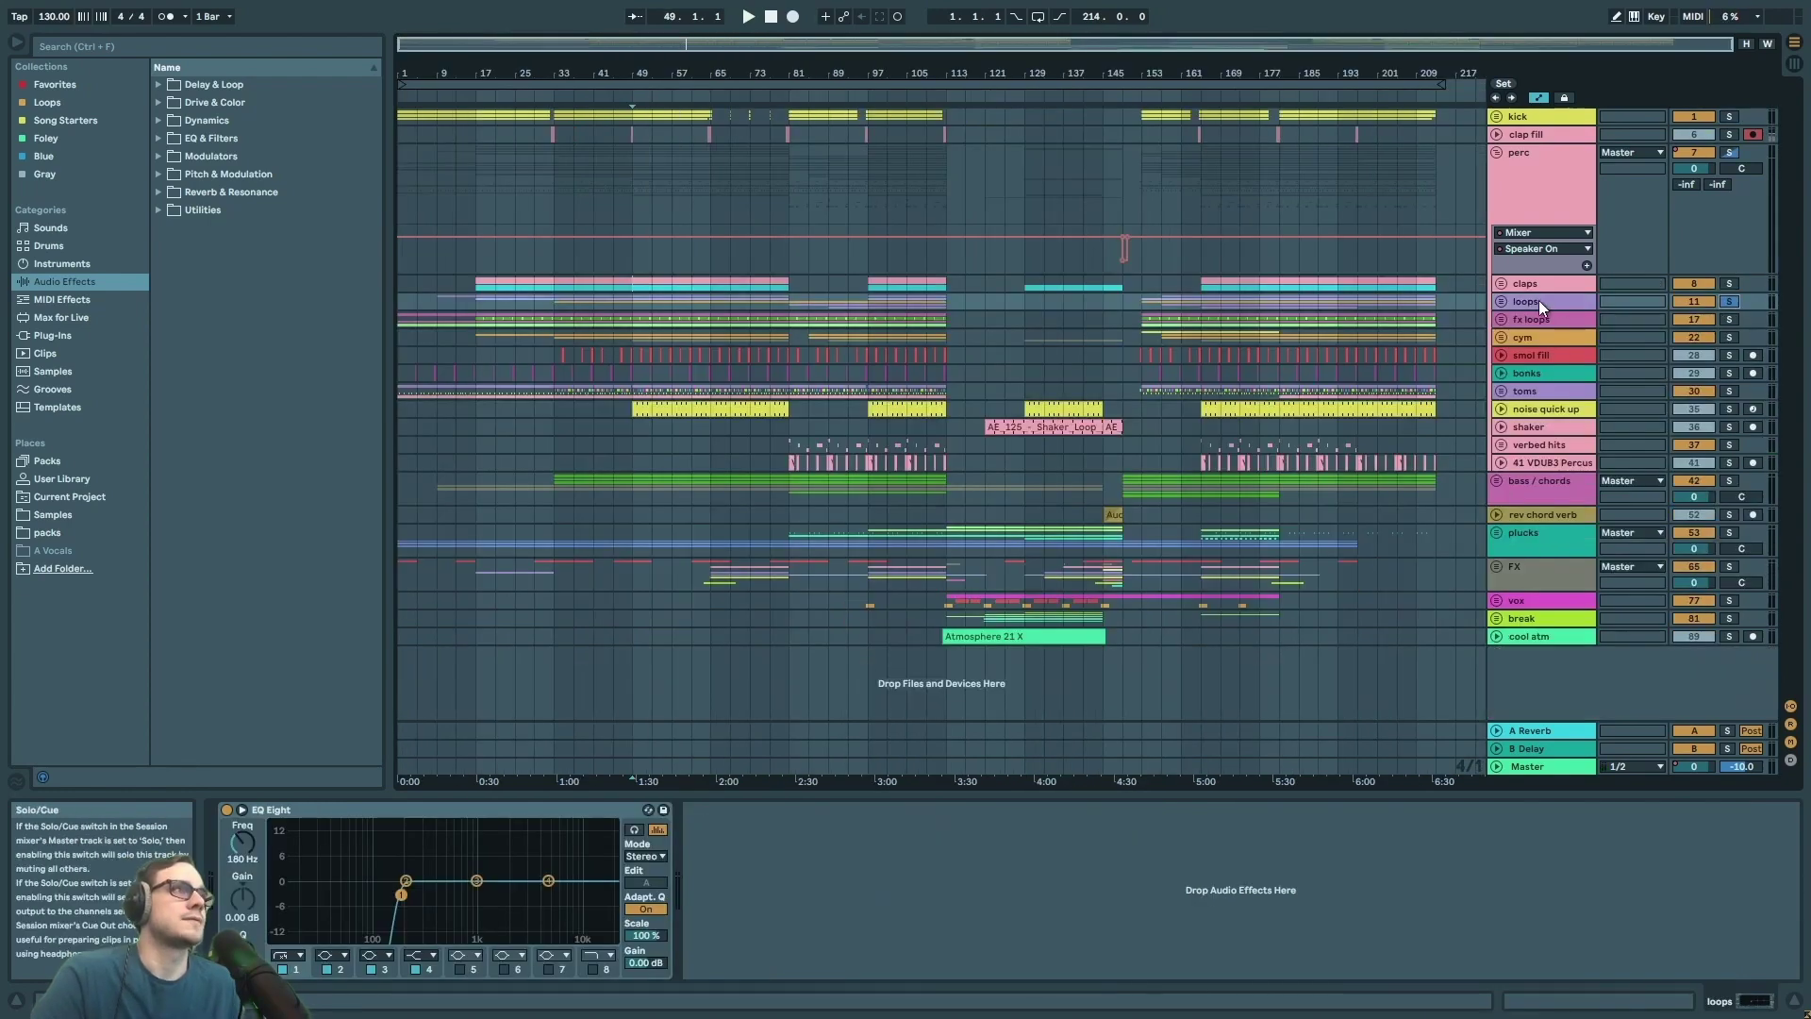
- Unfold the soloed loops group and play all its loops from bar 165
click(1501, 301)
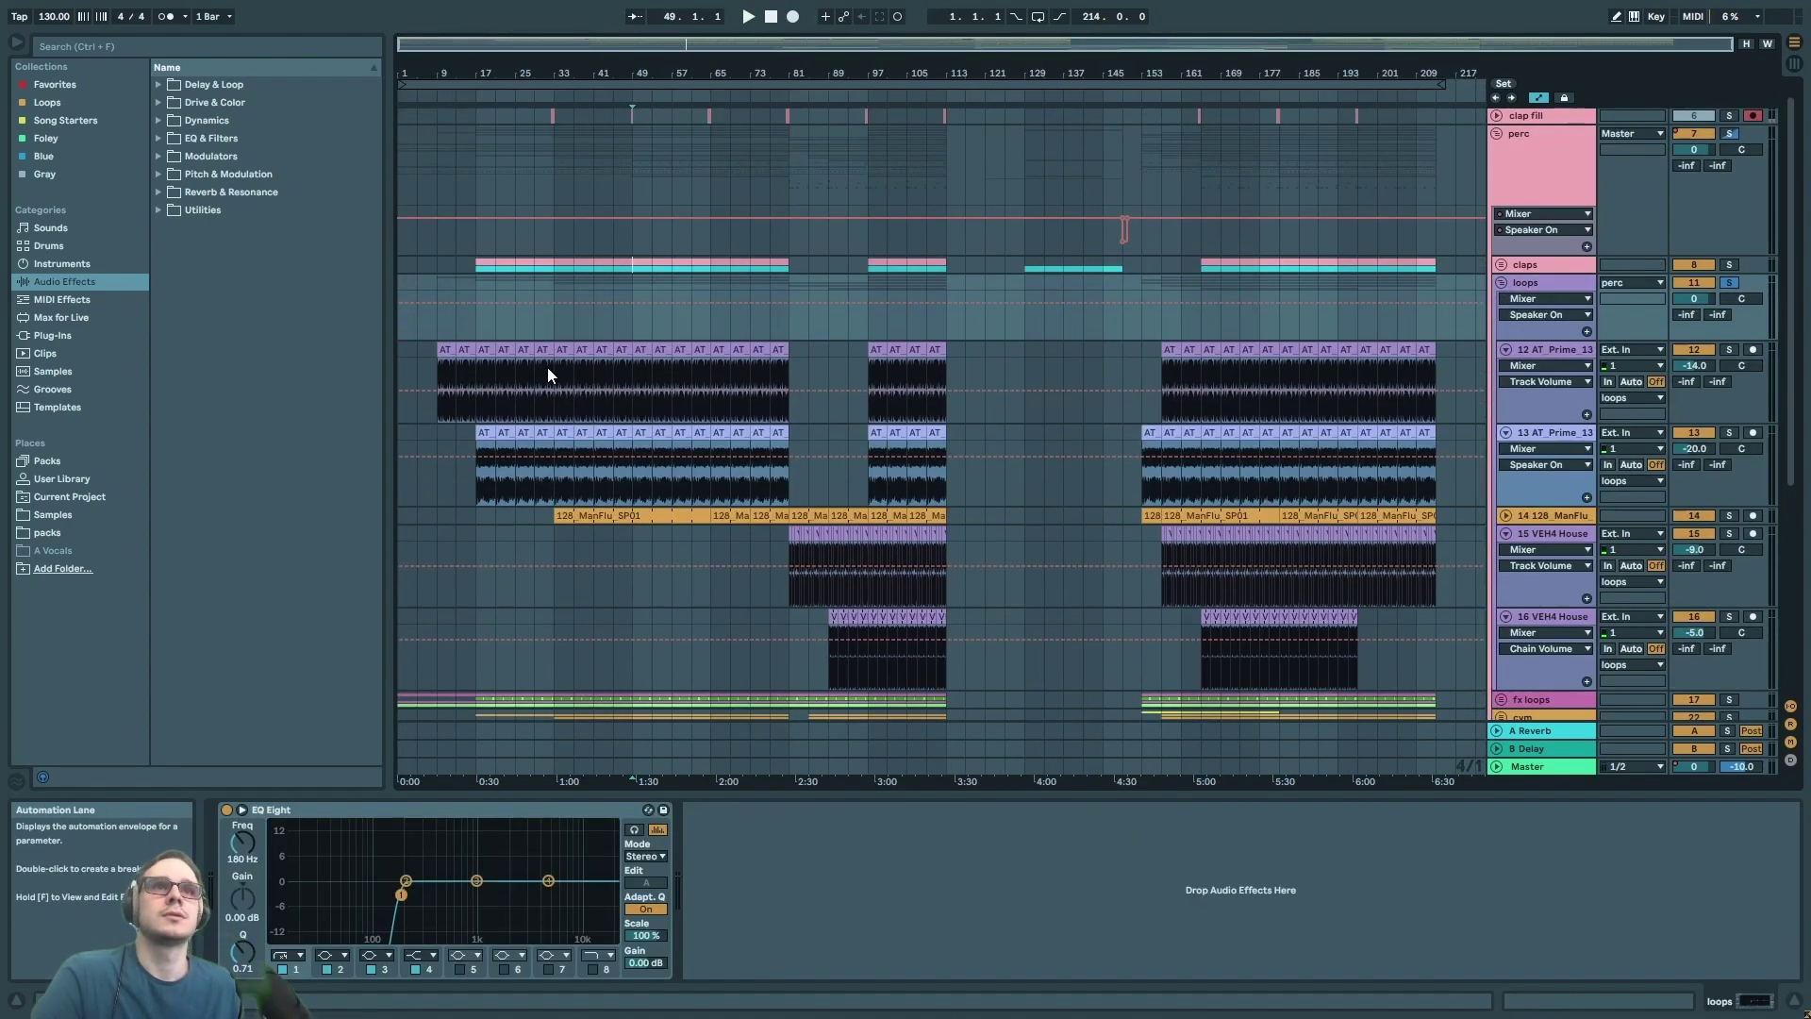
click(1201, 323)
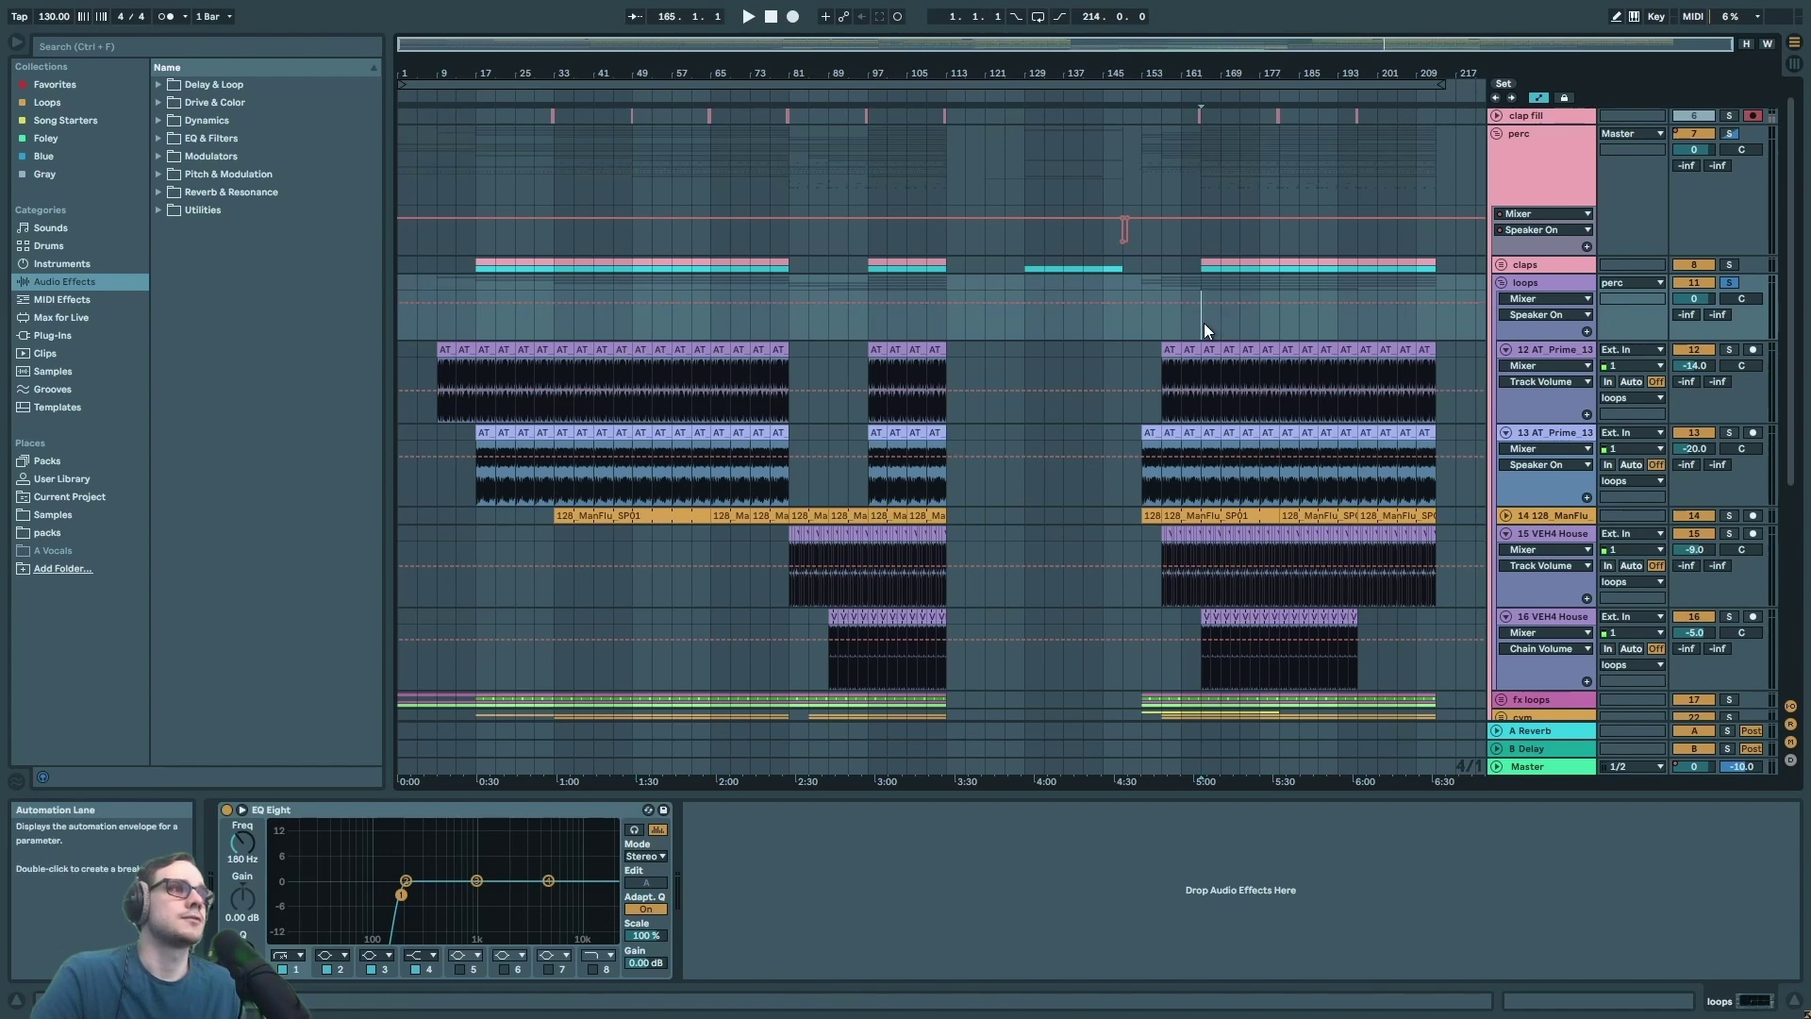
key(space)
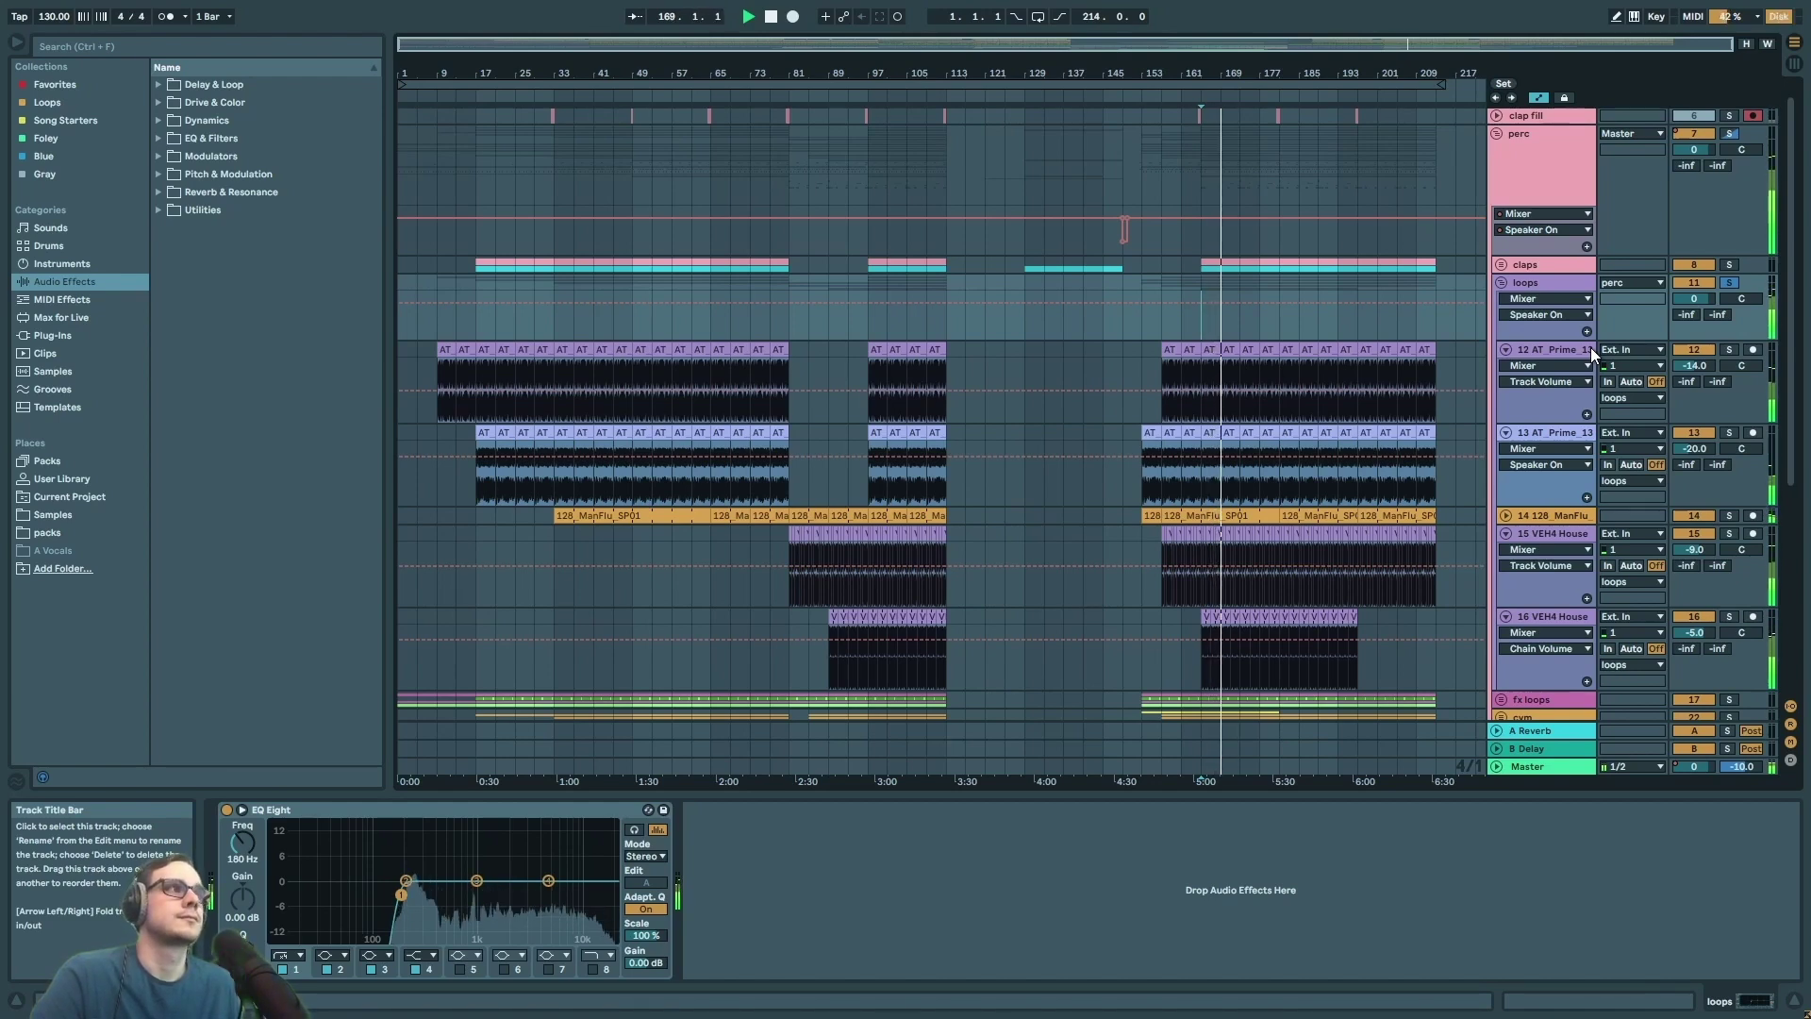
key(space)
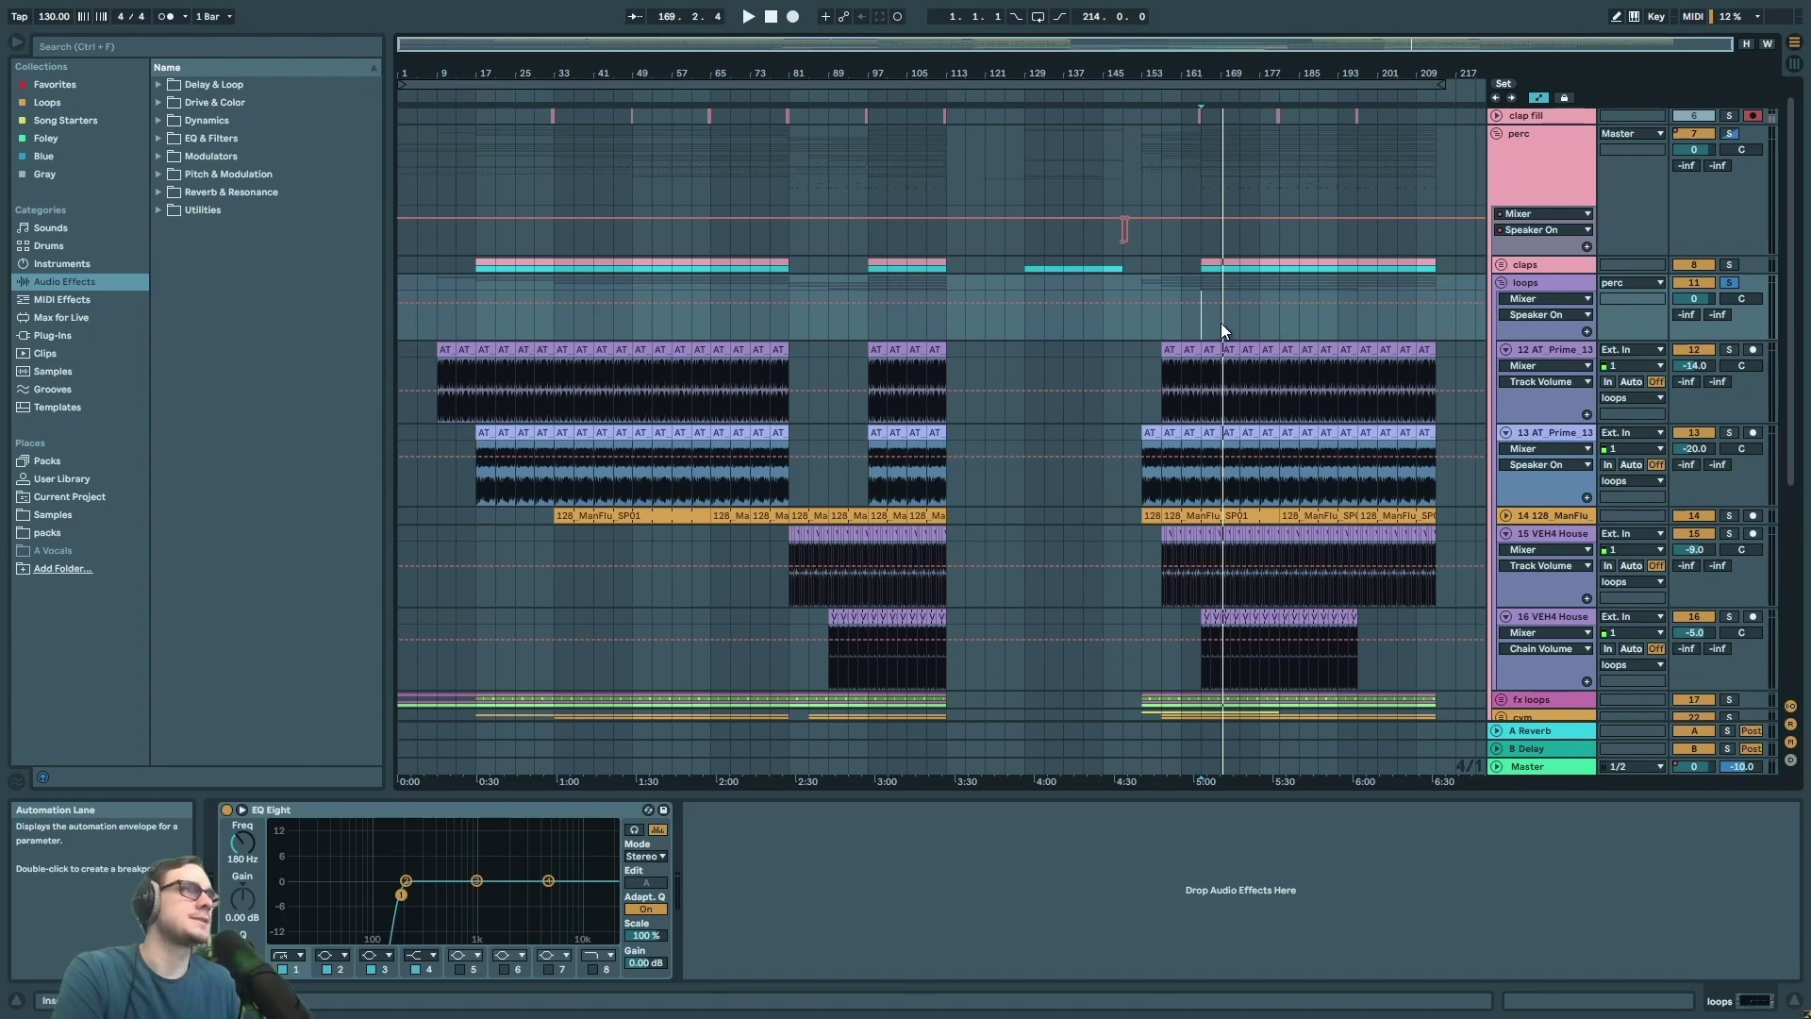
- Solo the AT_Prime_138 texture loop on track 12 and play it from bar 165
scroll(1217, 324, up, 3)
click(1096, 380)
key(space)
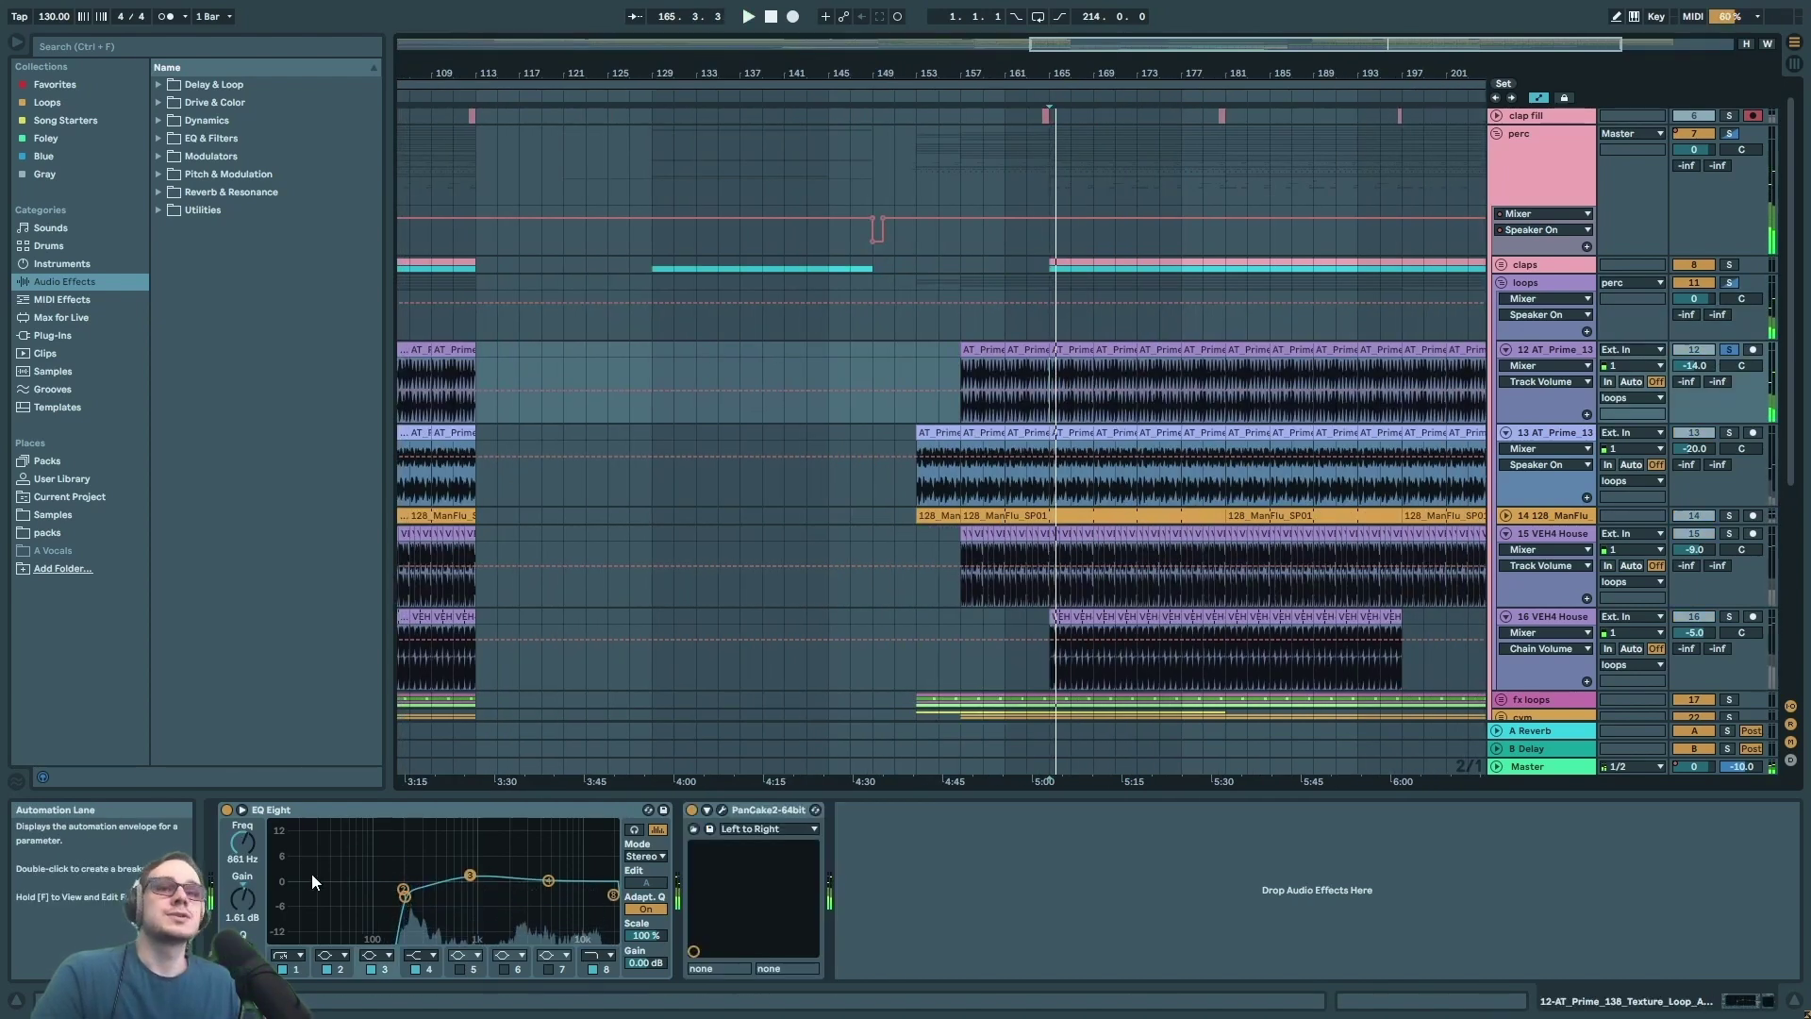
- Display the automation of EQ Eight's filter 8 frequency for the AT_Prime_138 texture loop across the arrangement
click(308, 807)
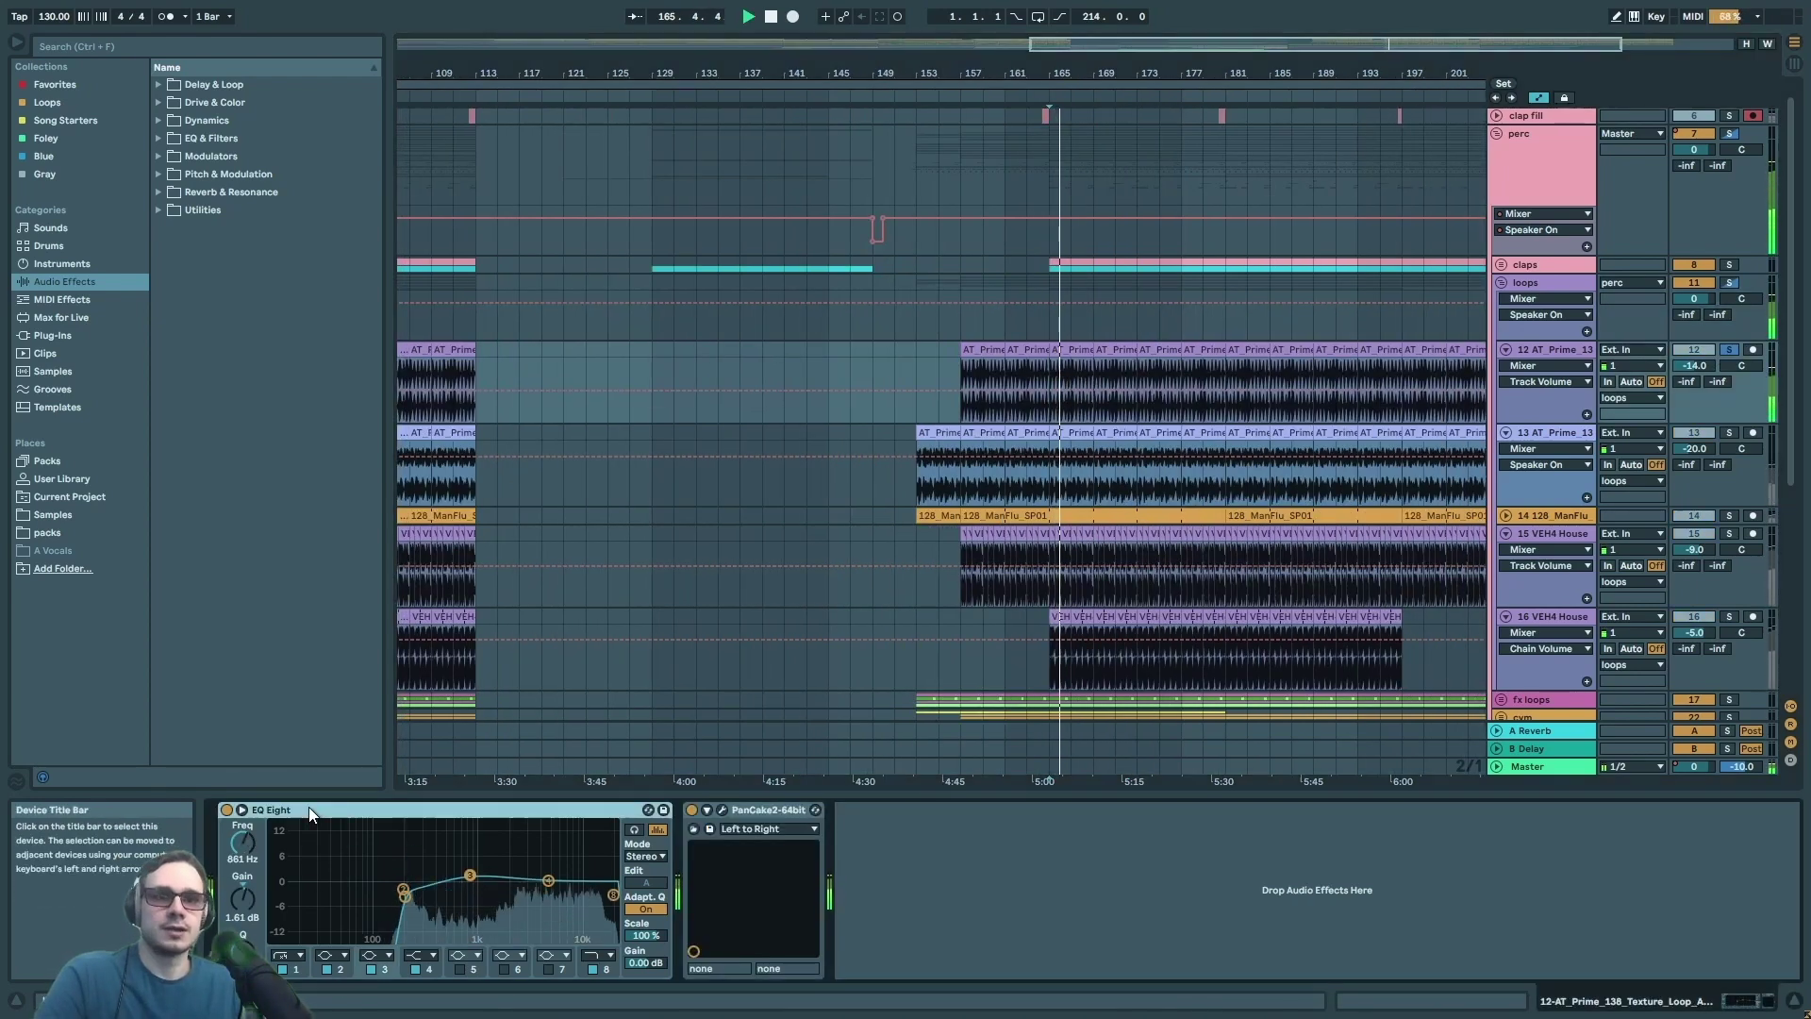
click(614, 894)
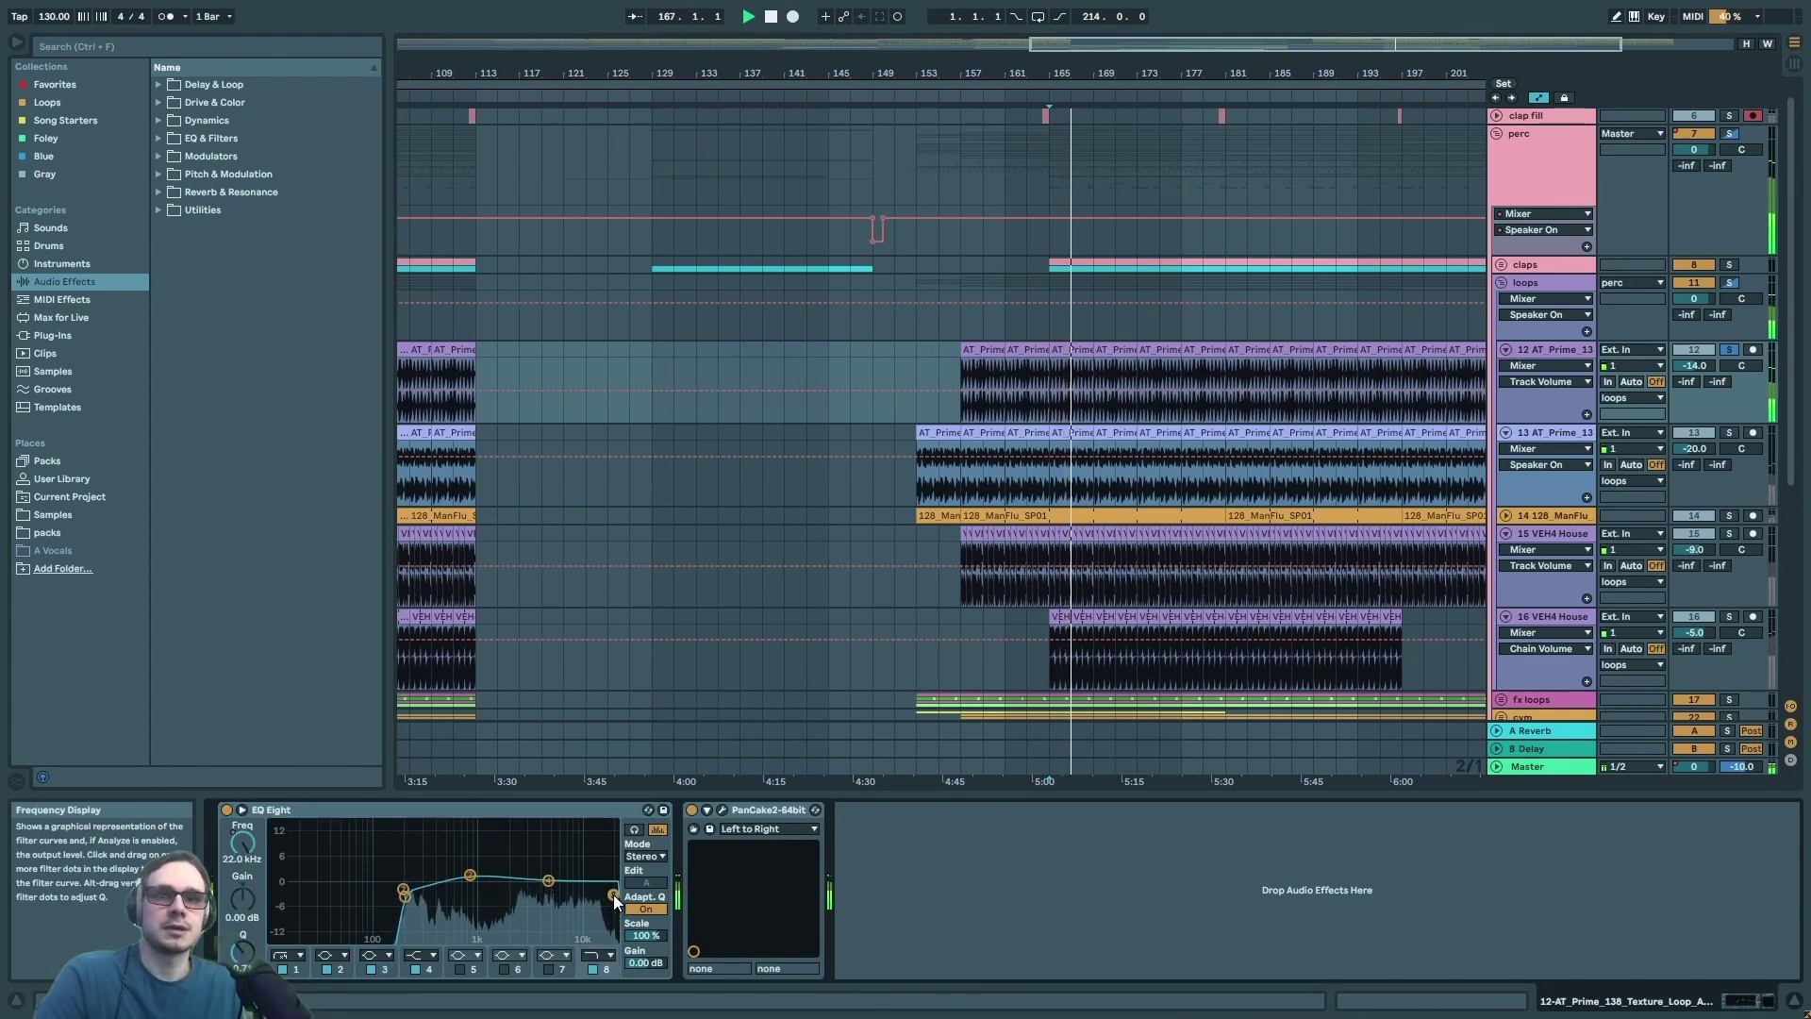
scroll(802, 455, down, 3)
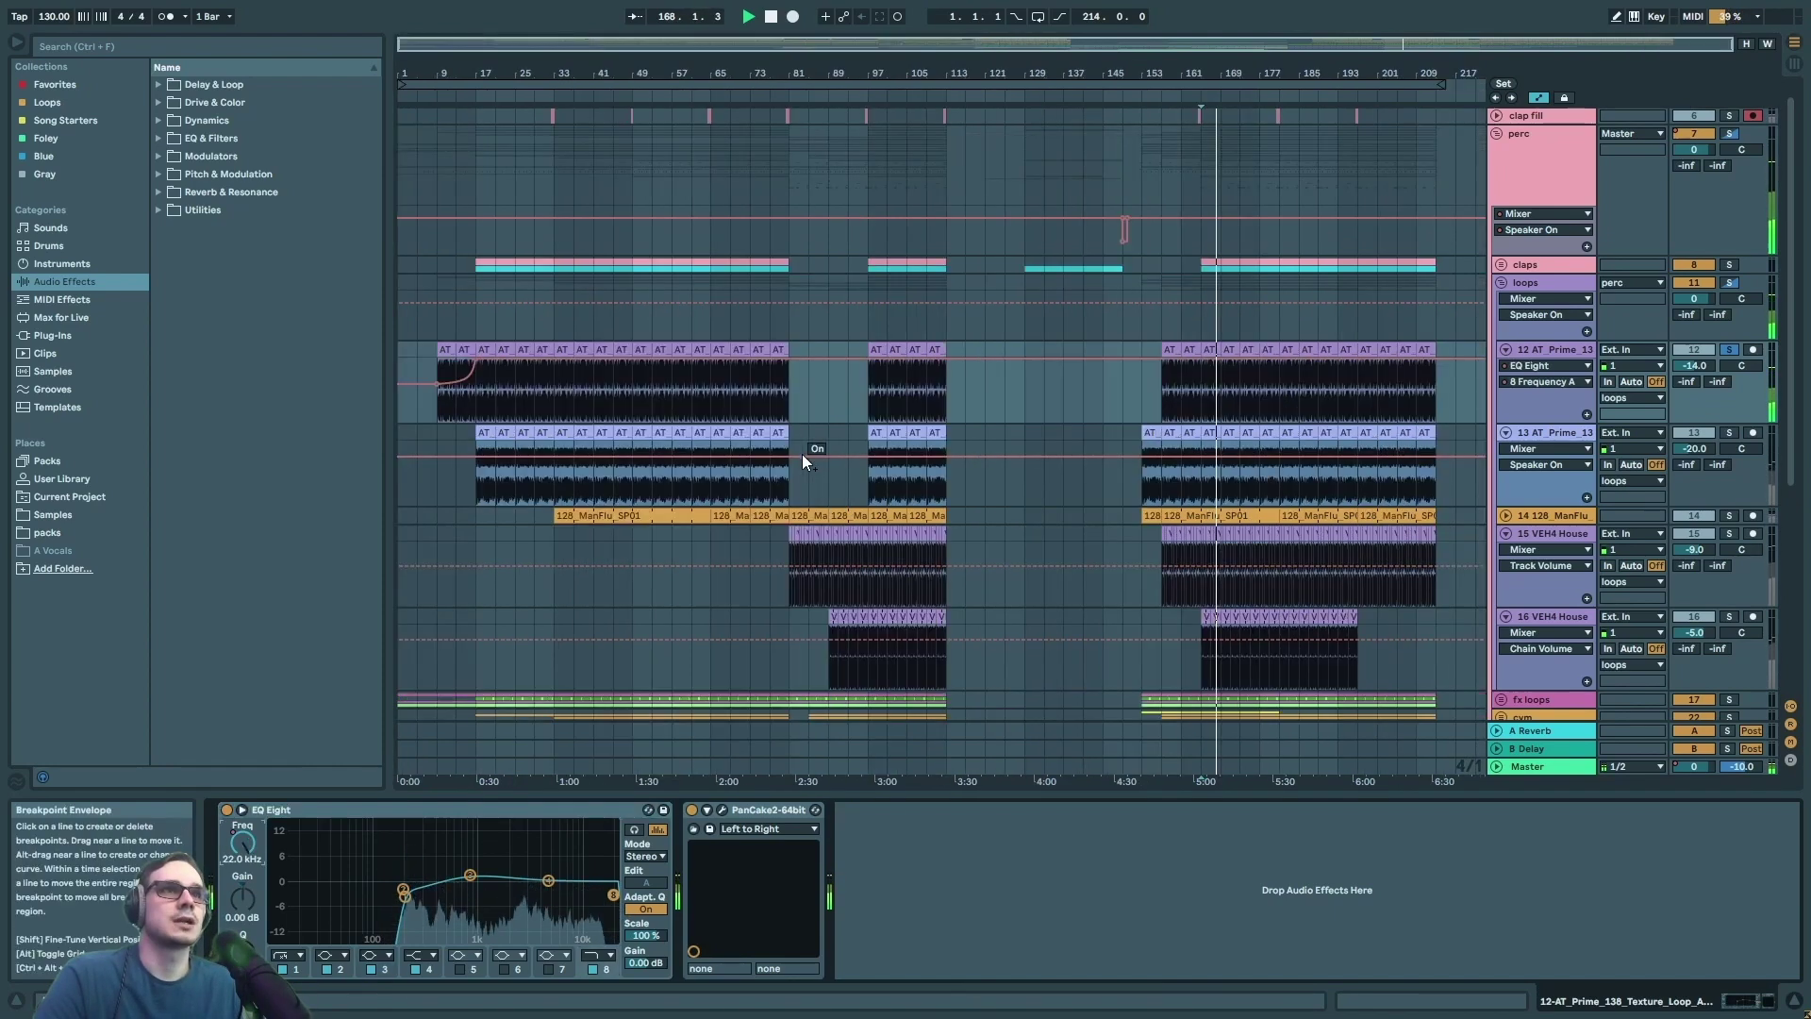
- Open the texture loop's PanCake2 plug-in window and place it over the arrangement
scroll(1162, 409, up, 5)
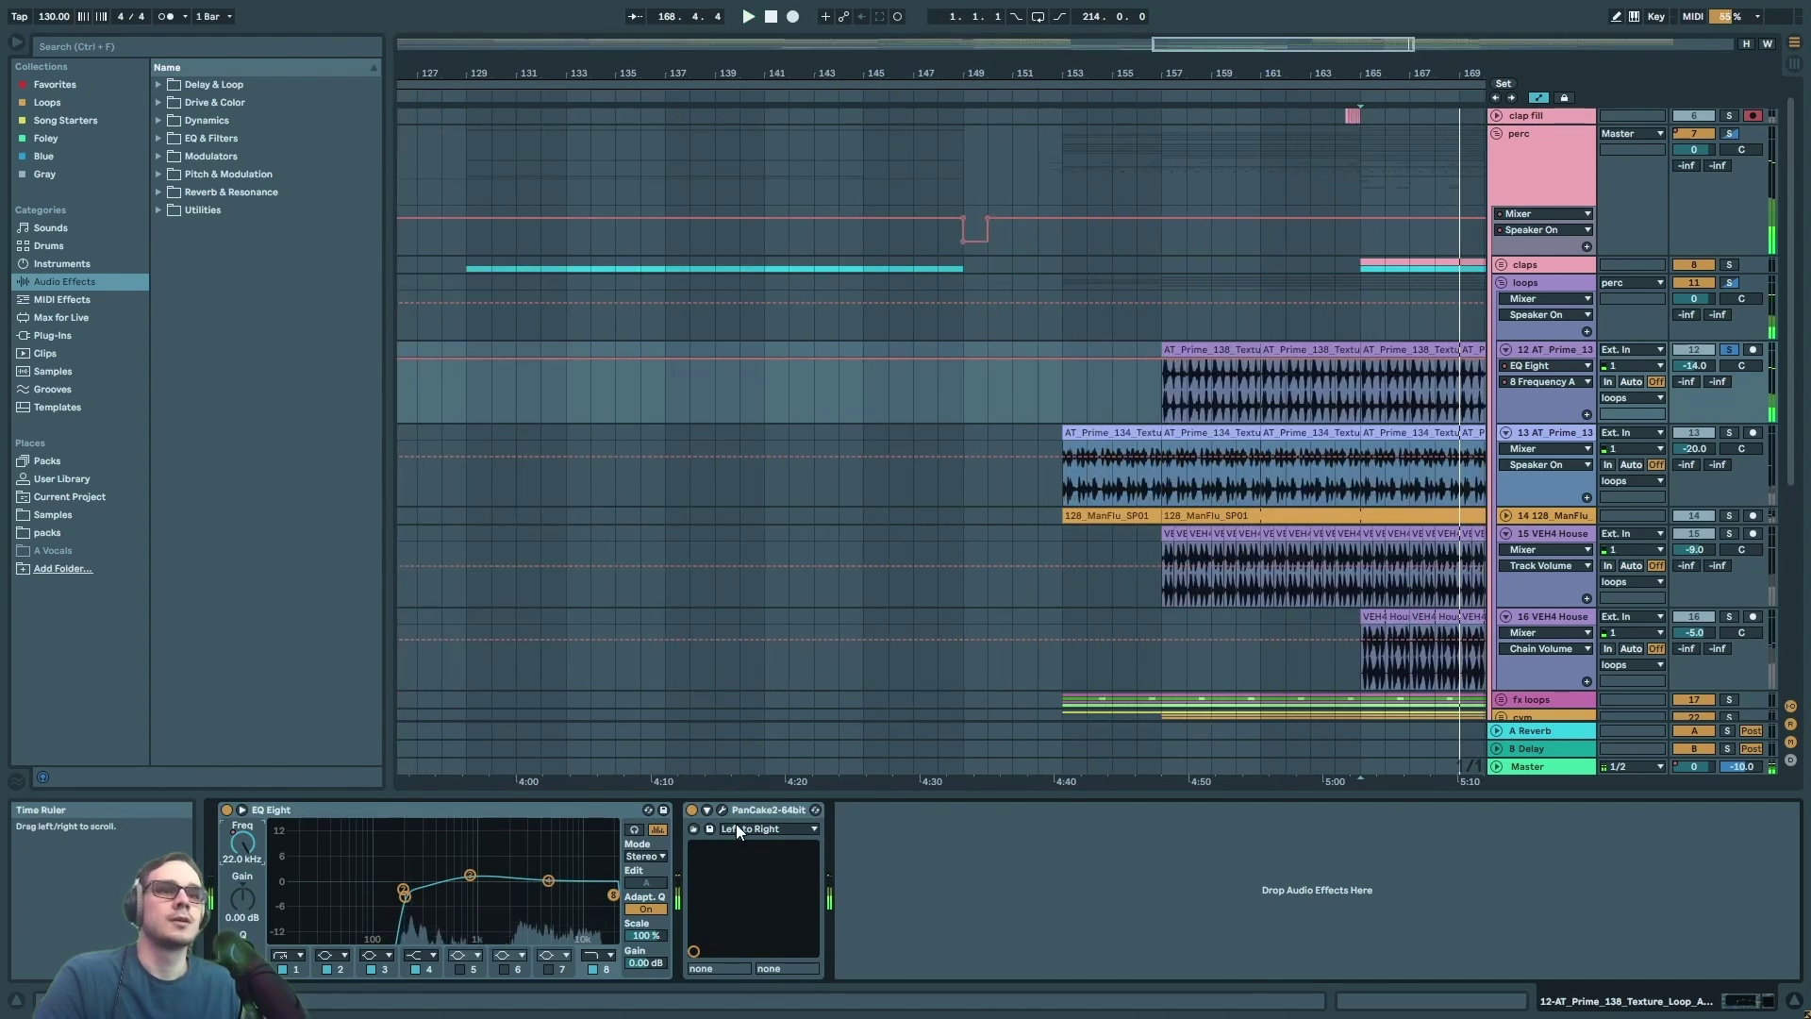
click(722, 810)
mouse_move(312, 85)
mouse_down()
mouse_move(816, 139)
mouse_move(699, 138)
mouse_up()
- Play the texture loop from bar 157 while watching the PanCake2 panning curve
click(1156, 396)
scroll(1214, 393, up, 5)
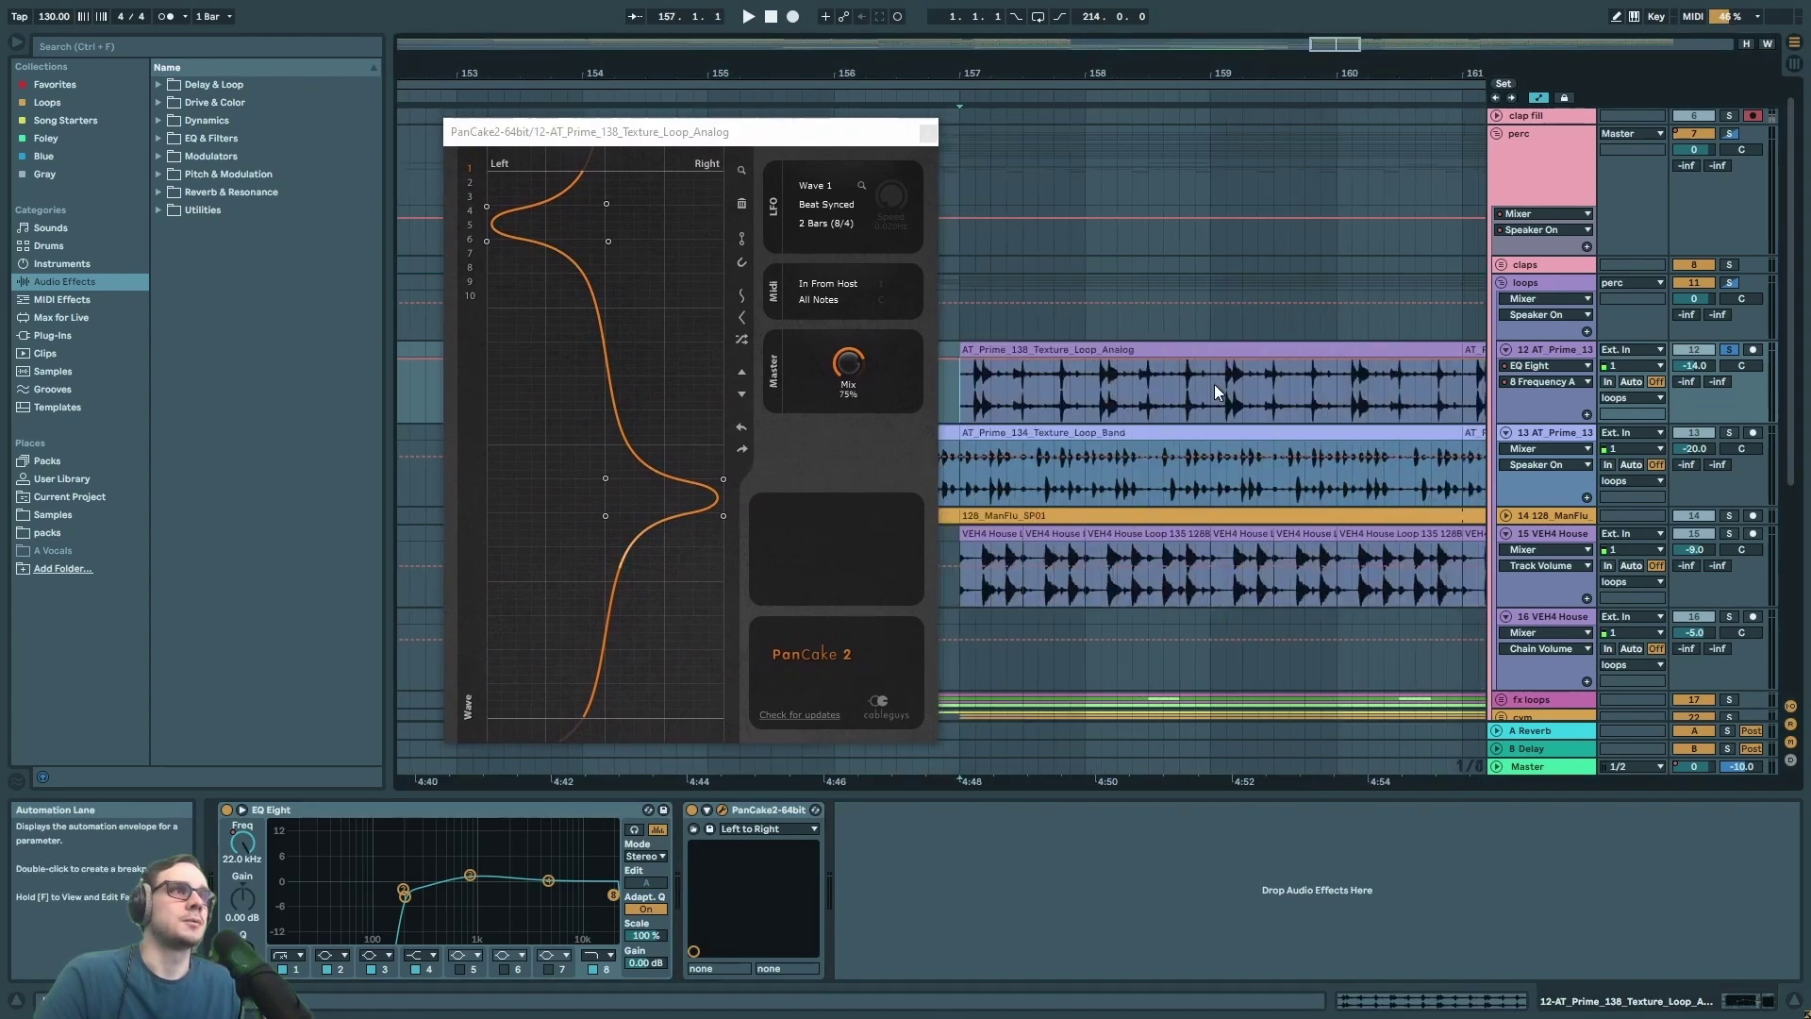
scroll(964, 400, up, 3)
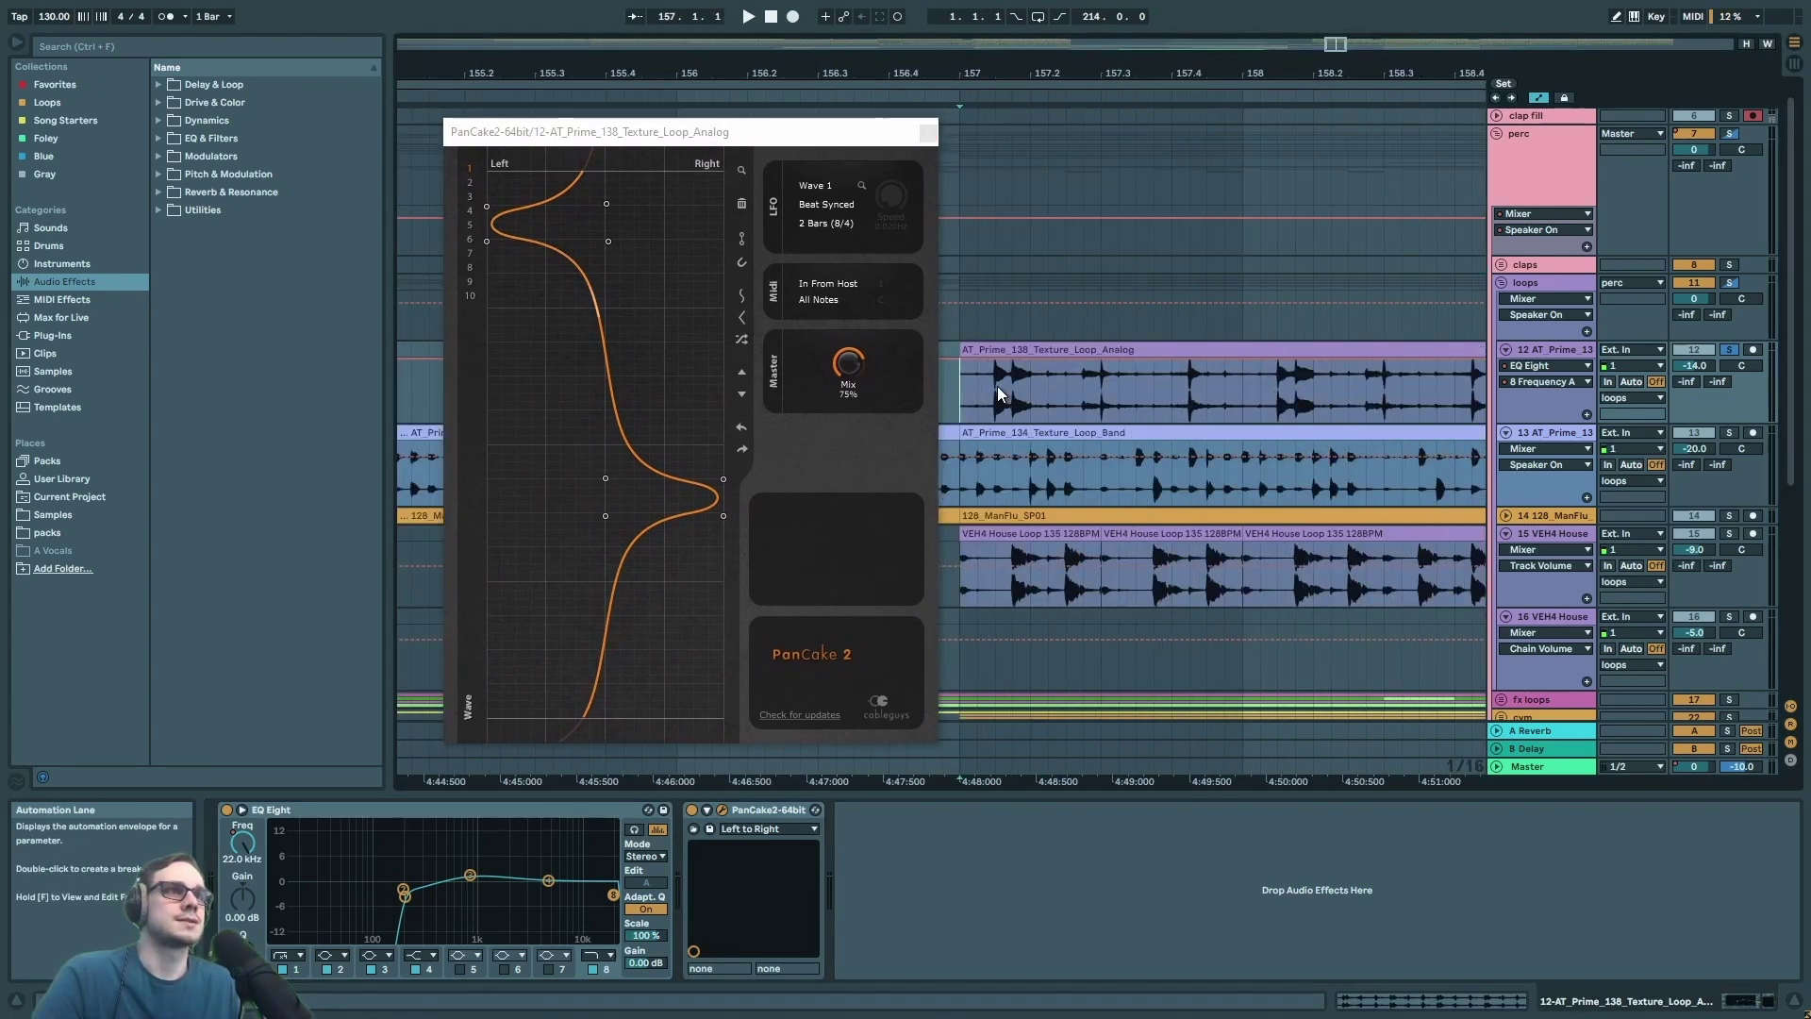
key(space)
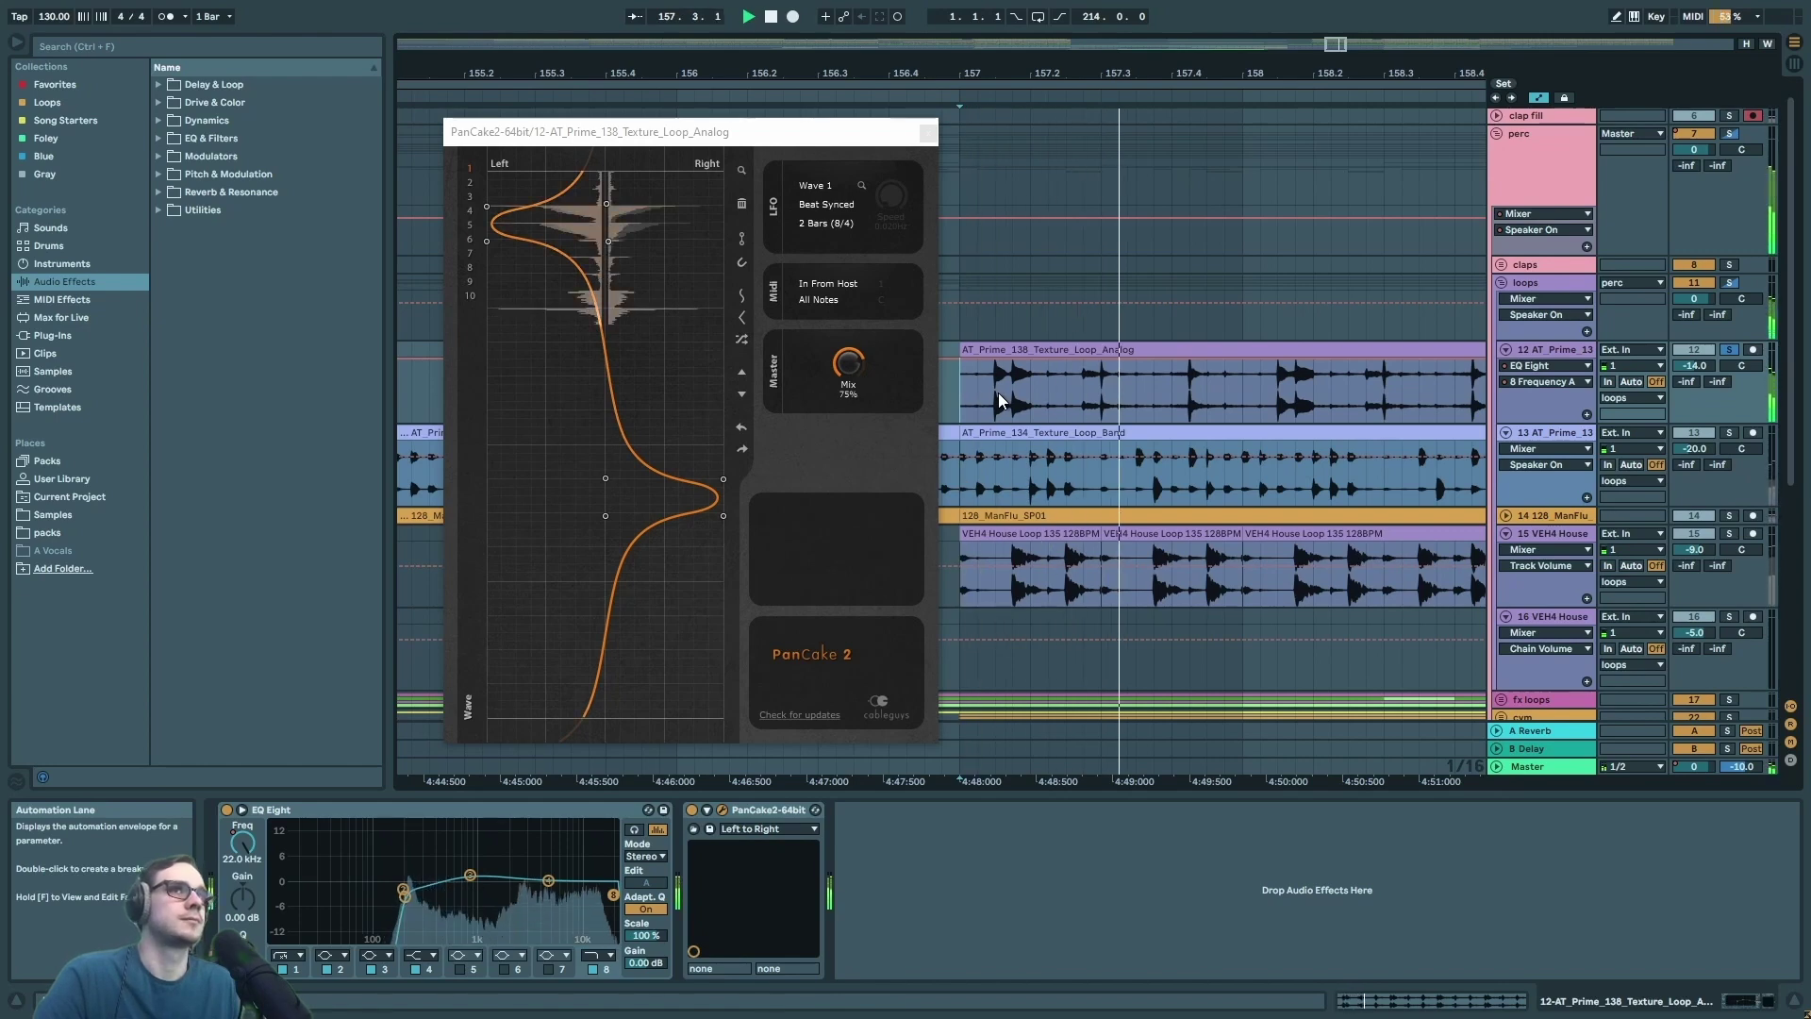
key(space)
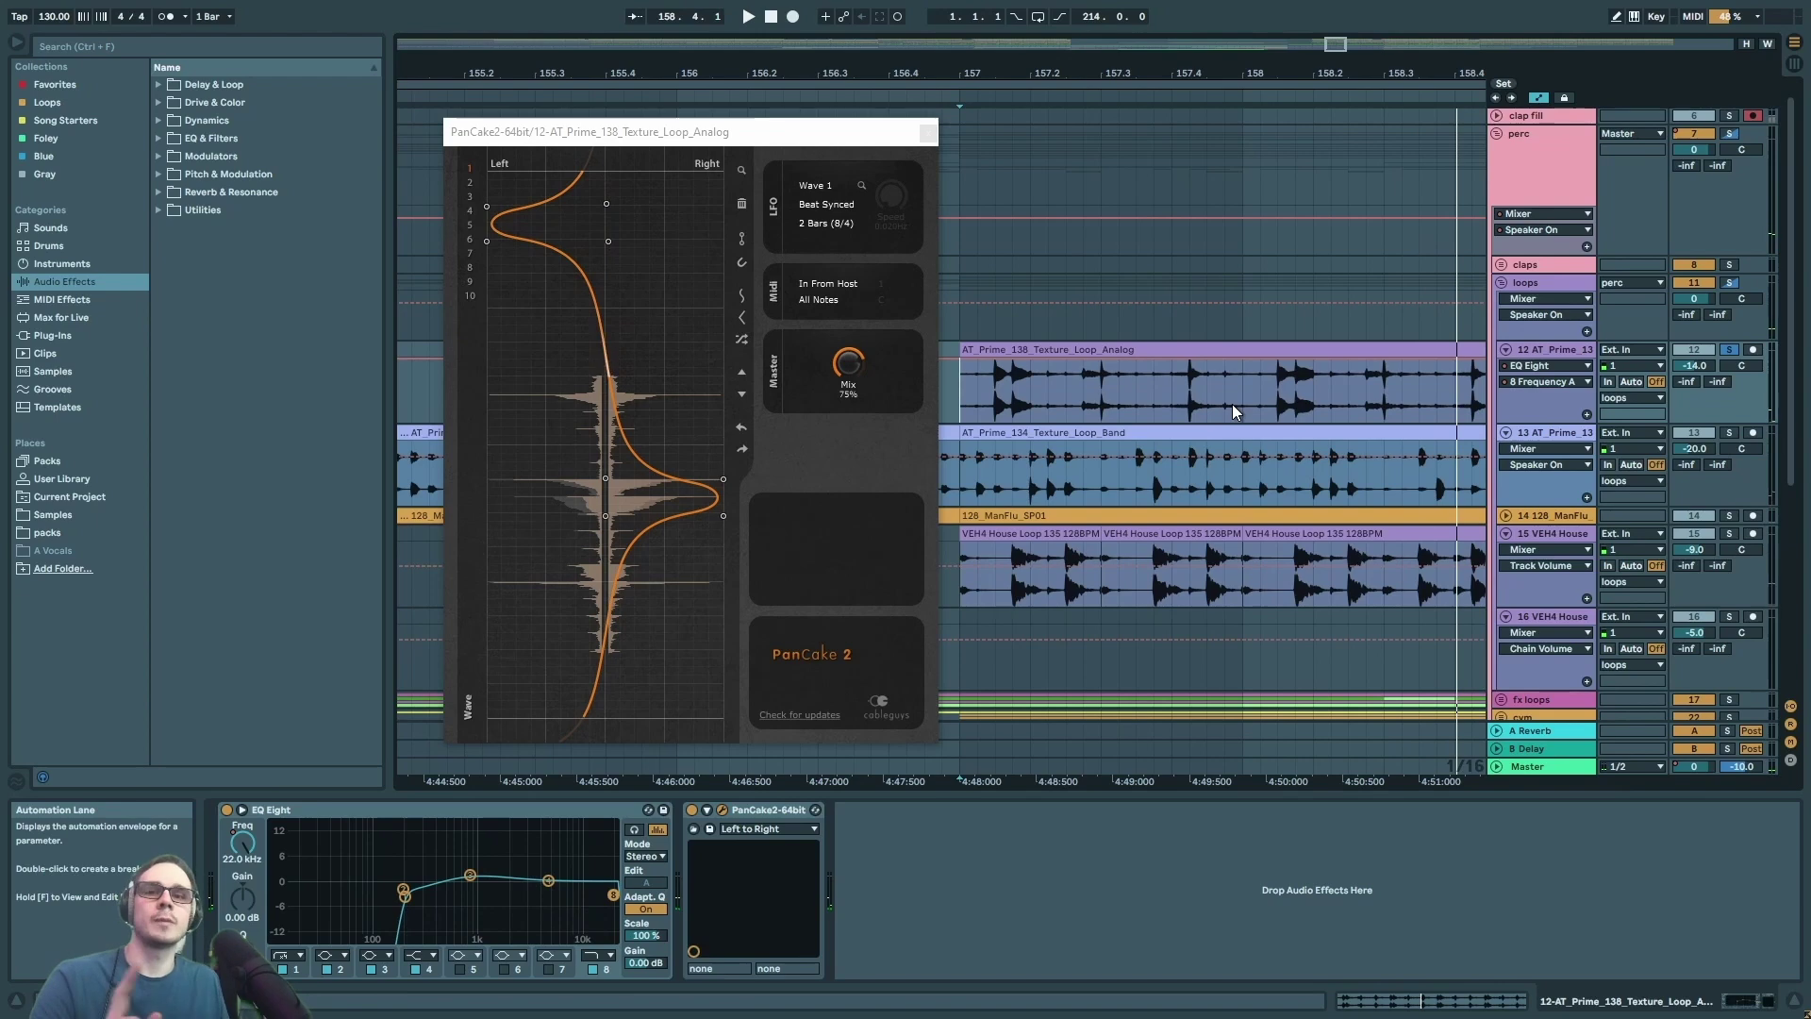
- Replay the texture loop from bar 157 through PanCake2's full 2-bar wave and bring the whole arrangement into view
scroll(1186, 399, down, 3)
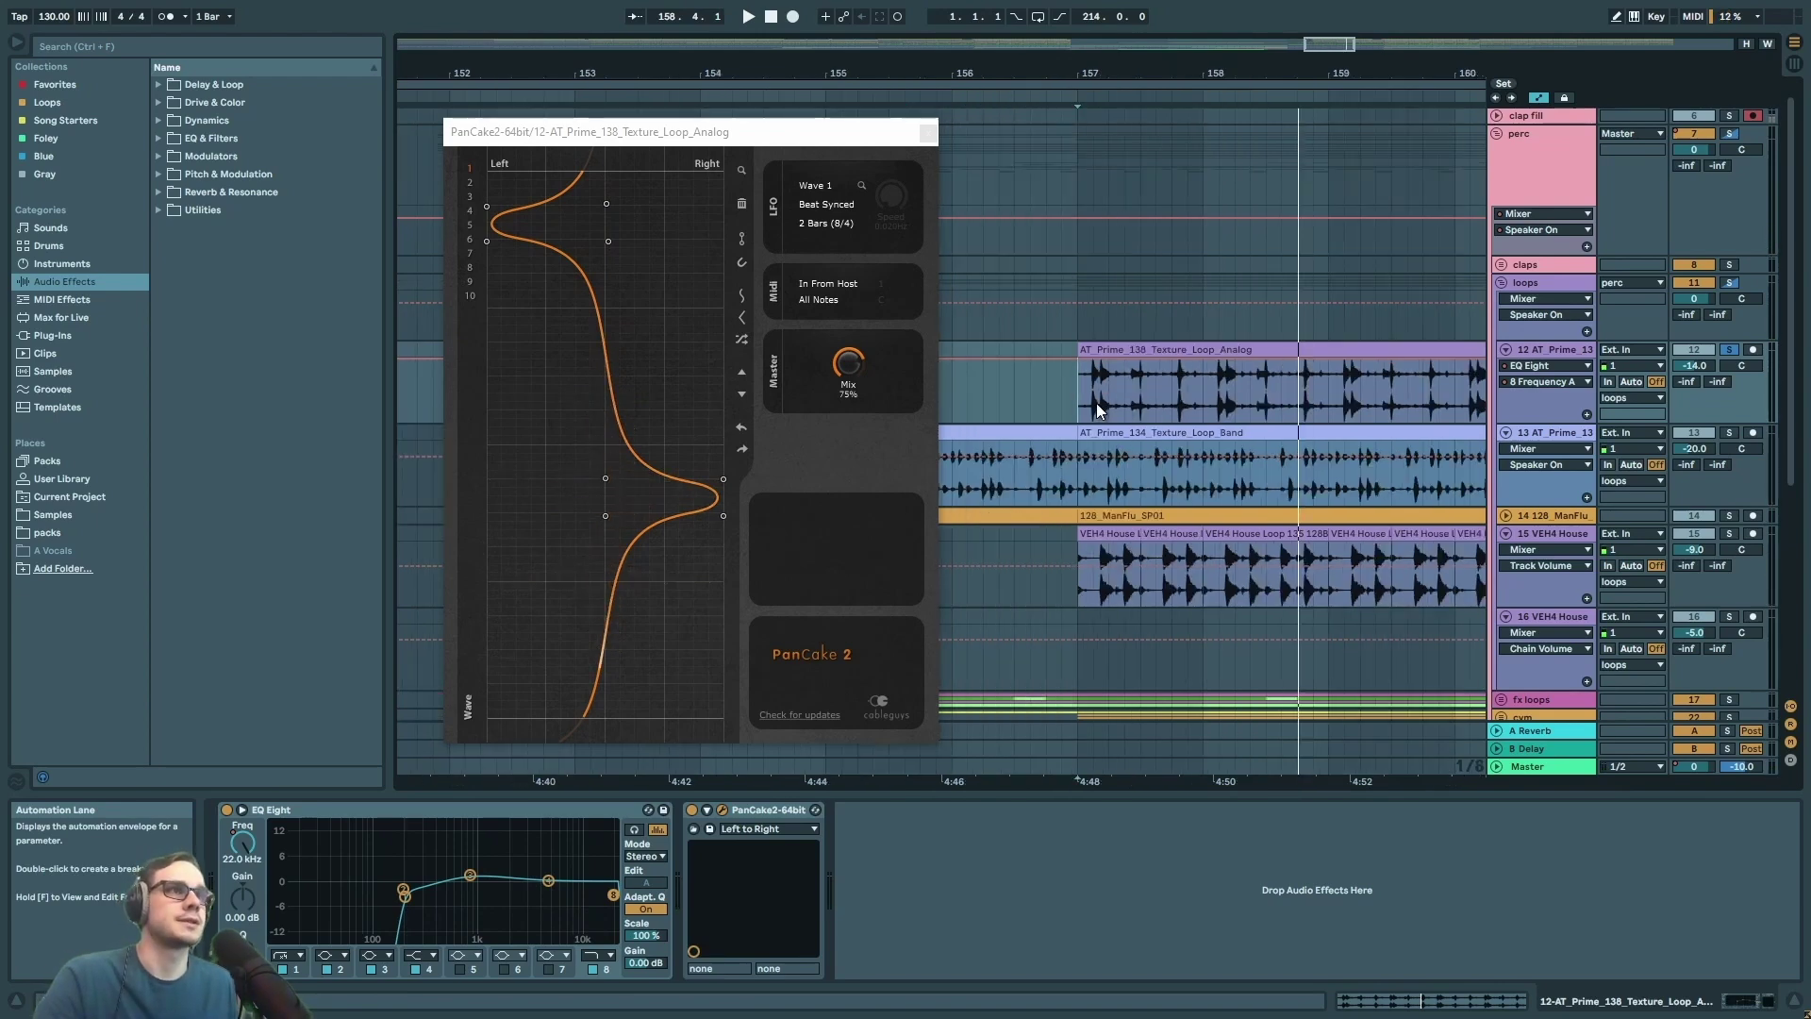
key(space)
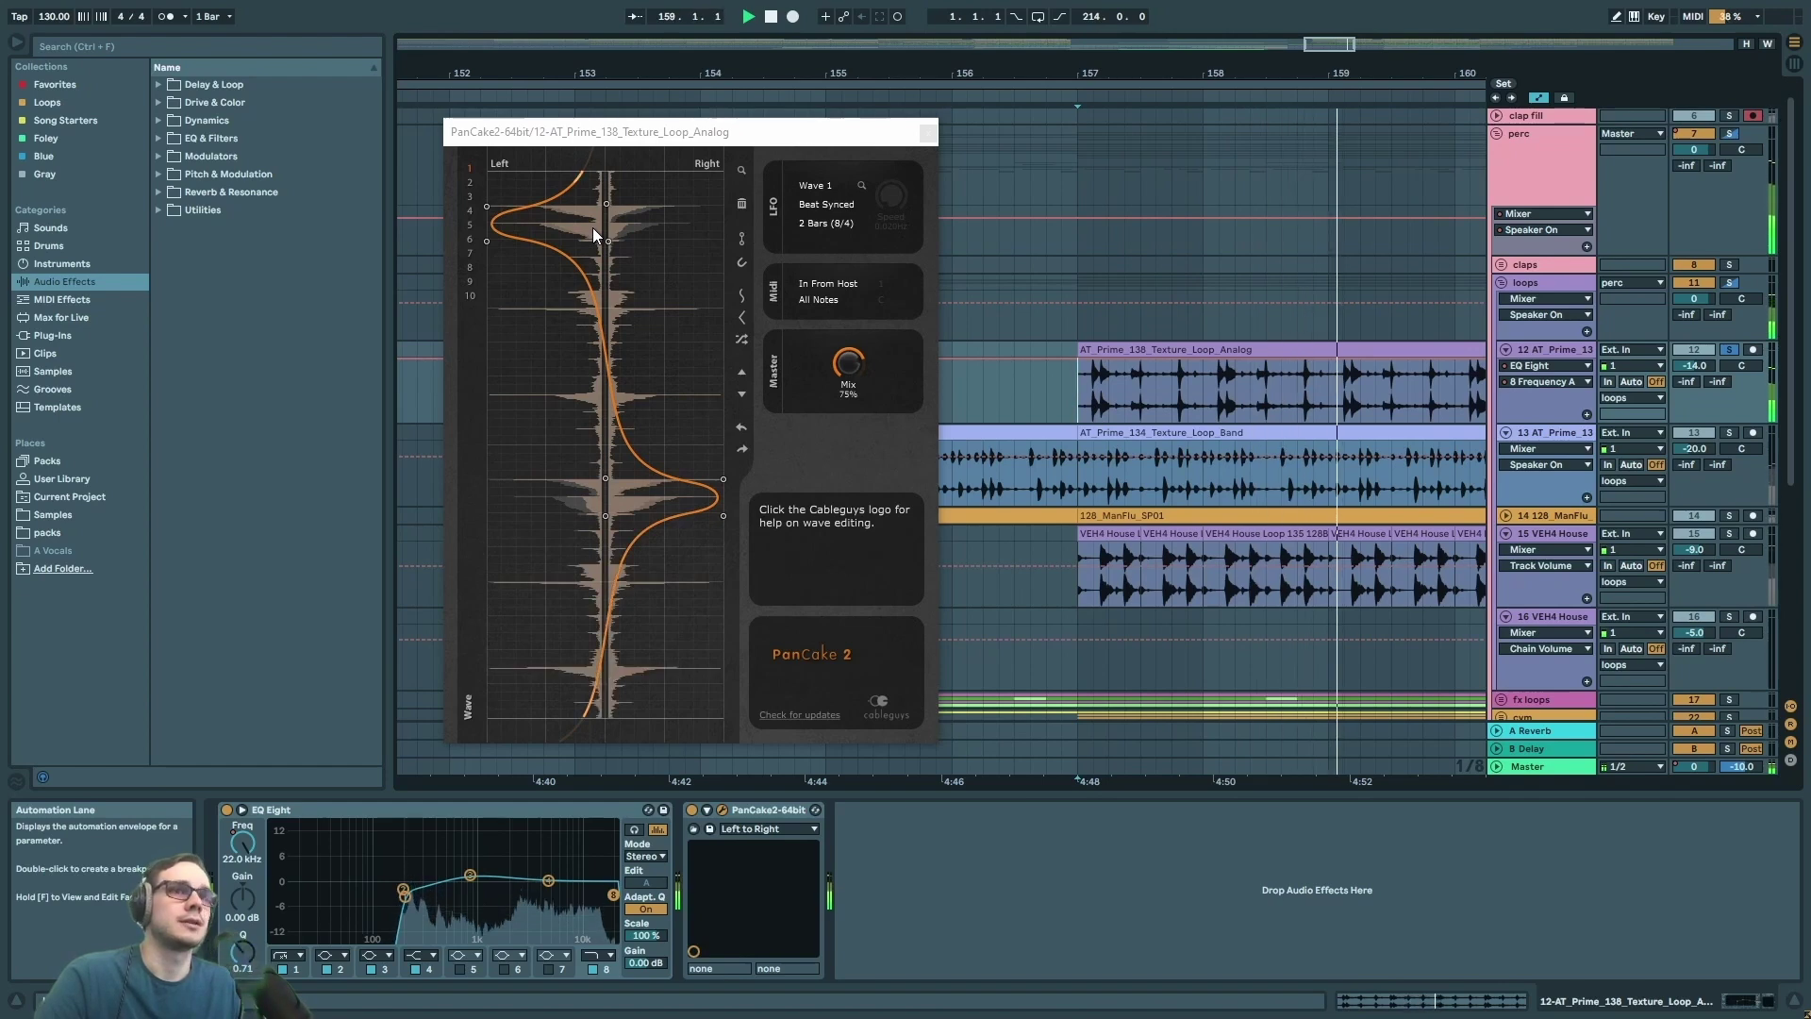
scroll(1311, 425, down, 5)
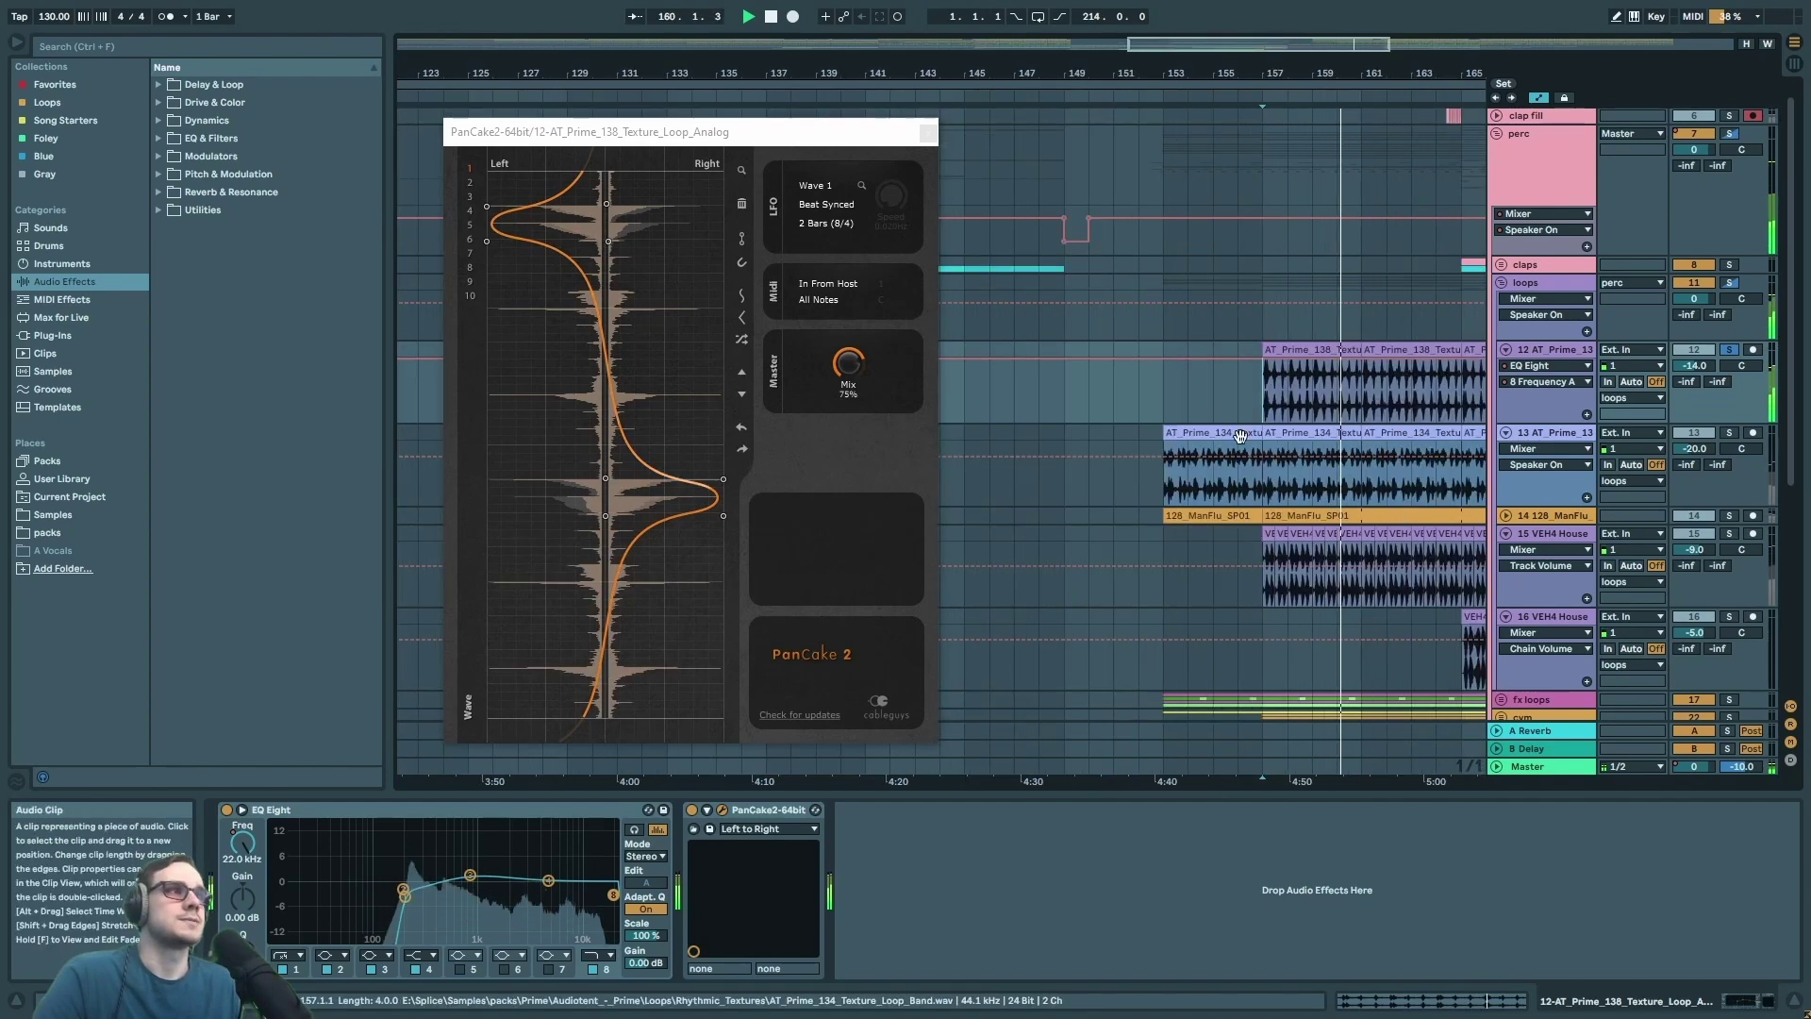
scroll(1239, 435, down, 5)
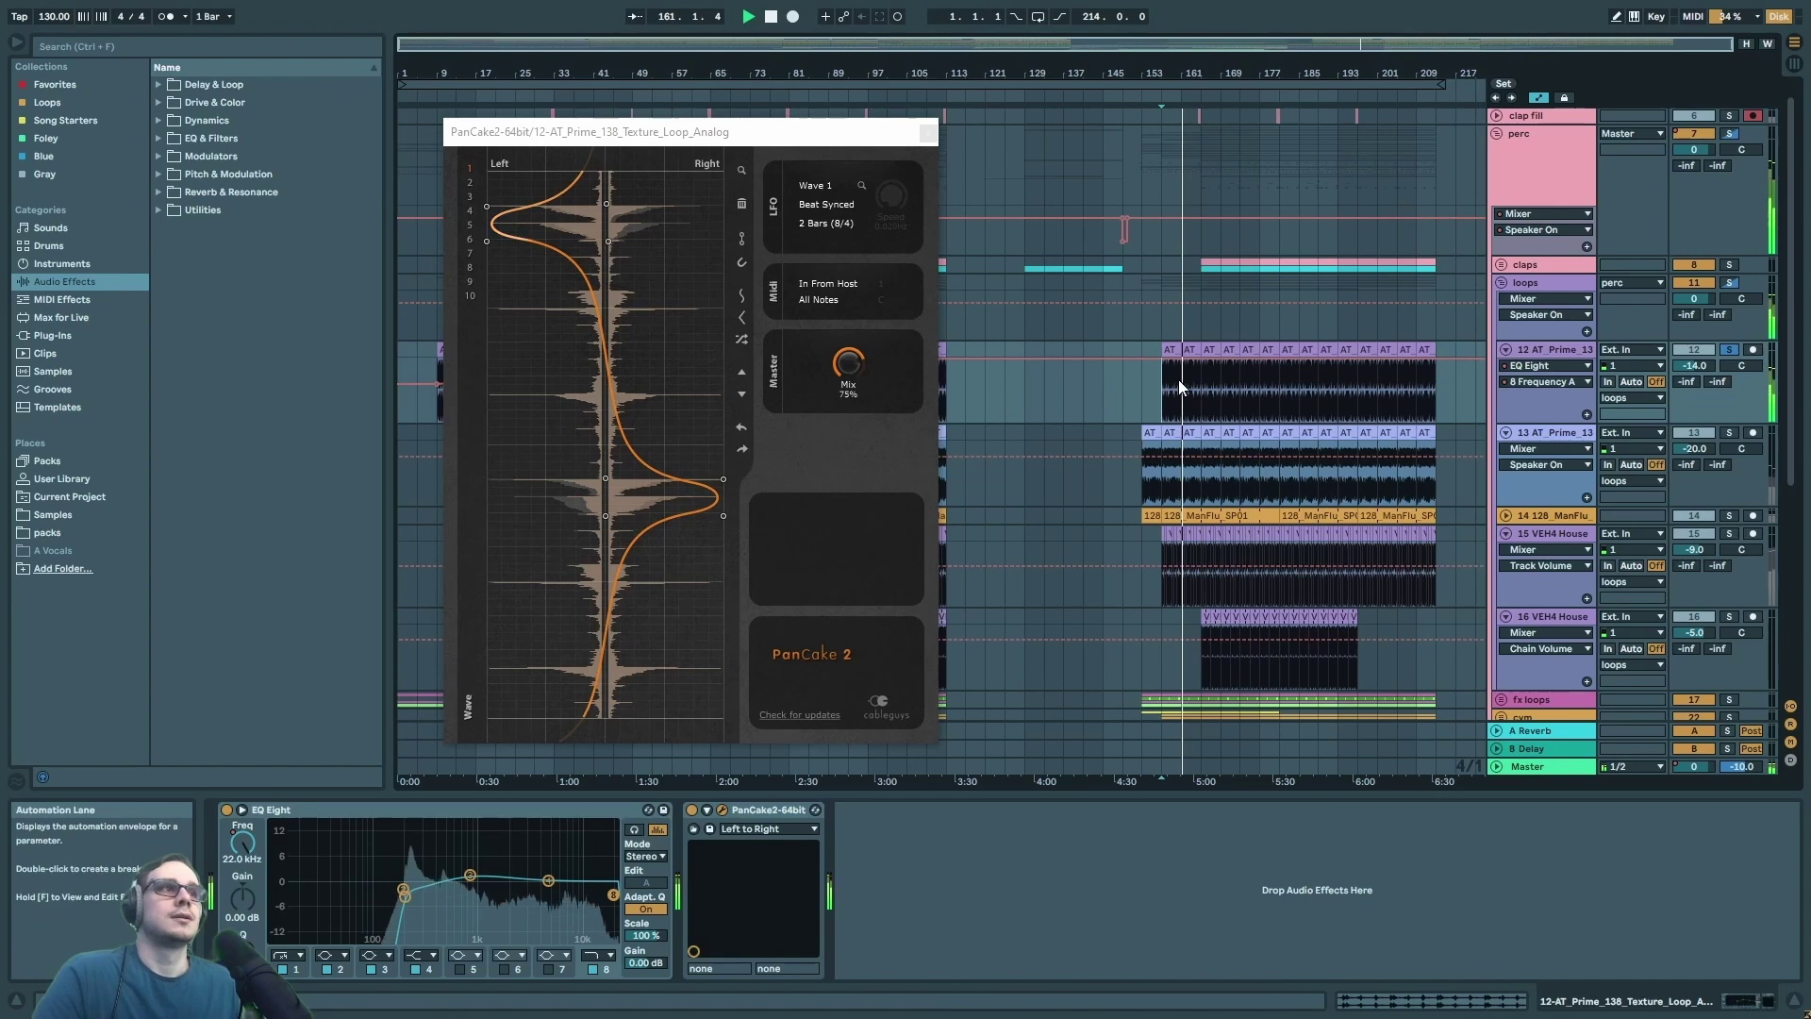
- Close the PanCake2 window and play the soloed AT_Prime_134 texture loop from bar 157
key(space)
click(928, 133)
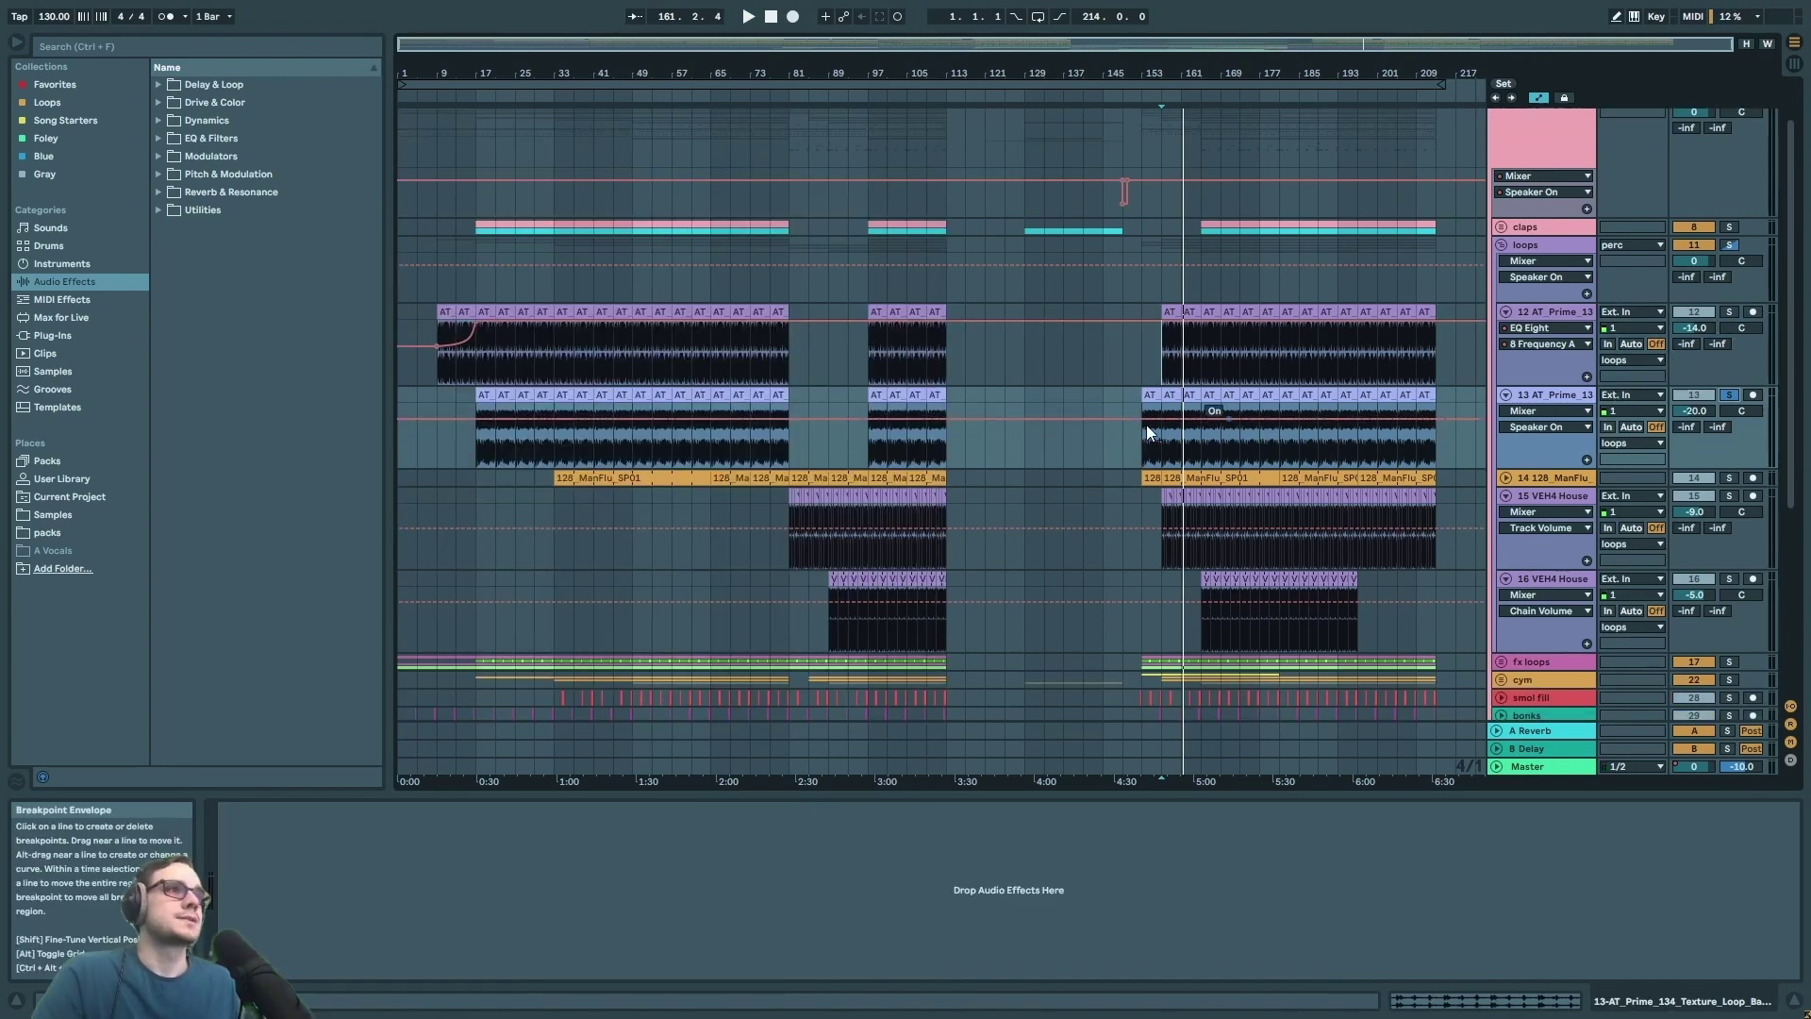
key(space)
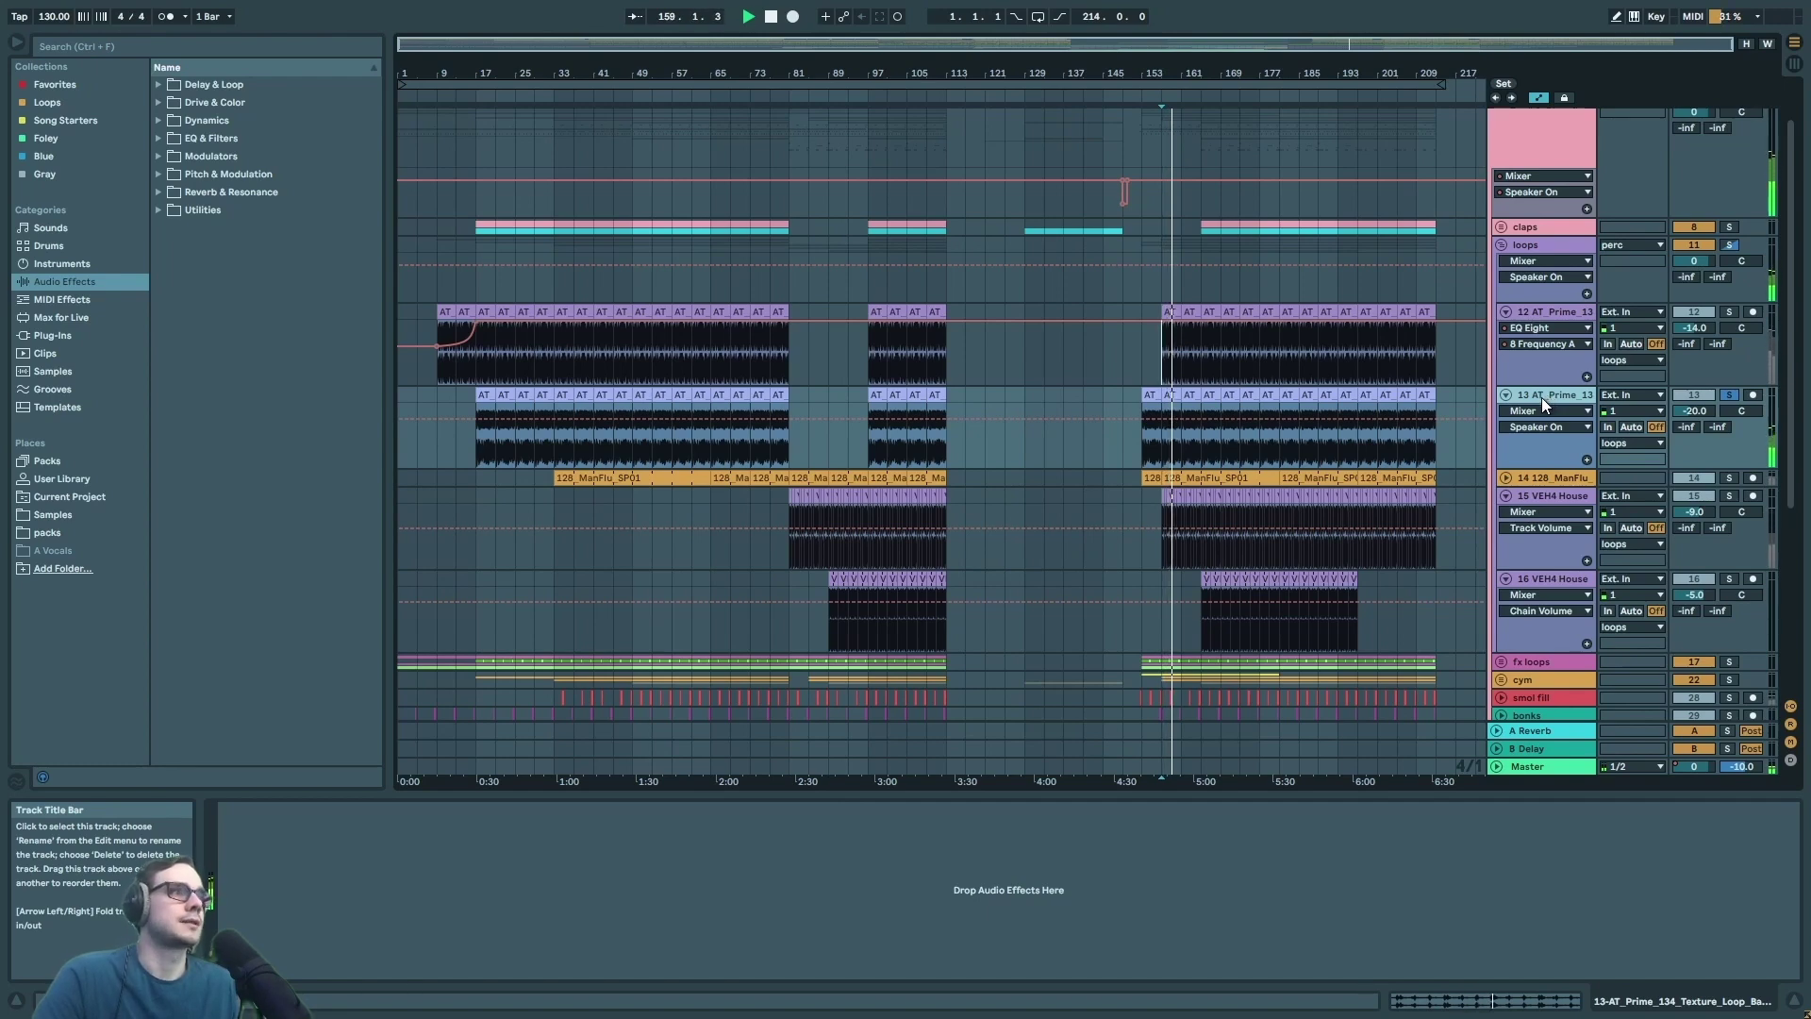
scroll(1158, 462, up, 8)
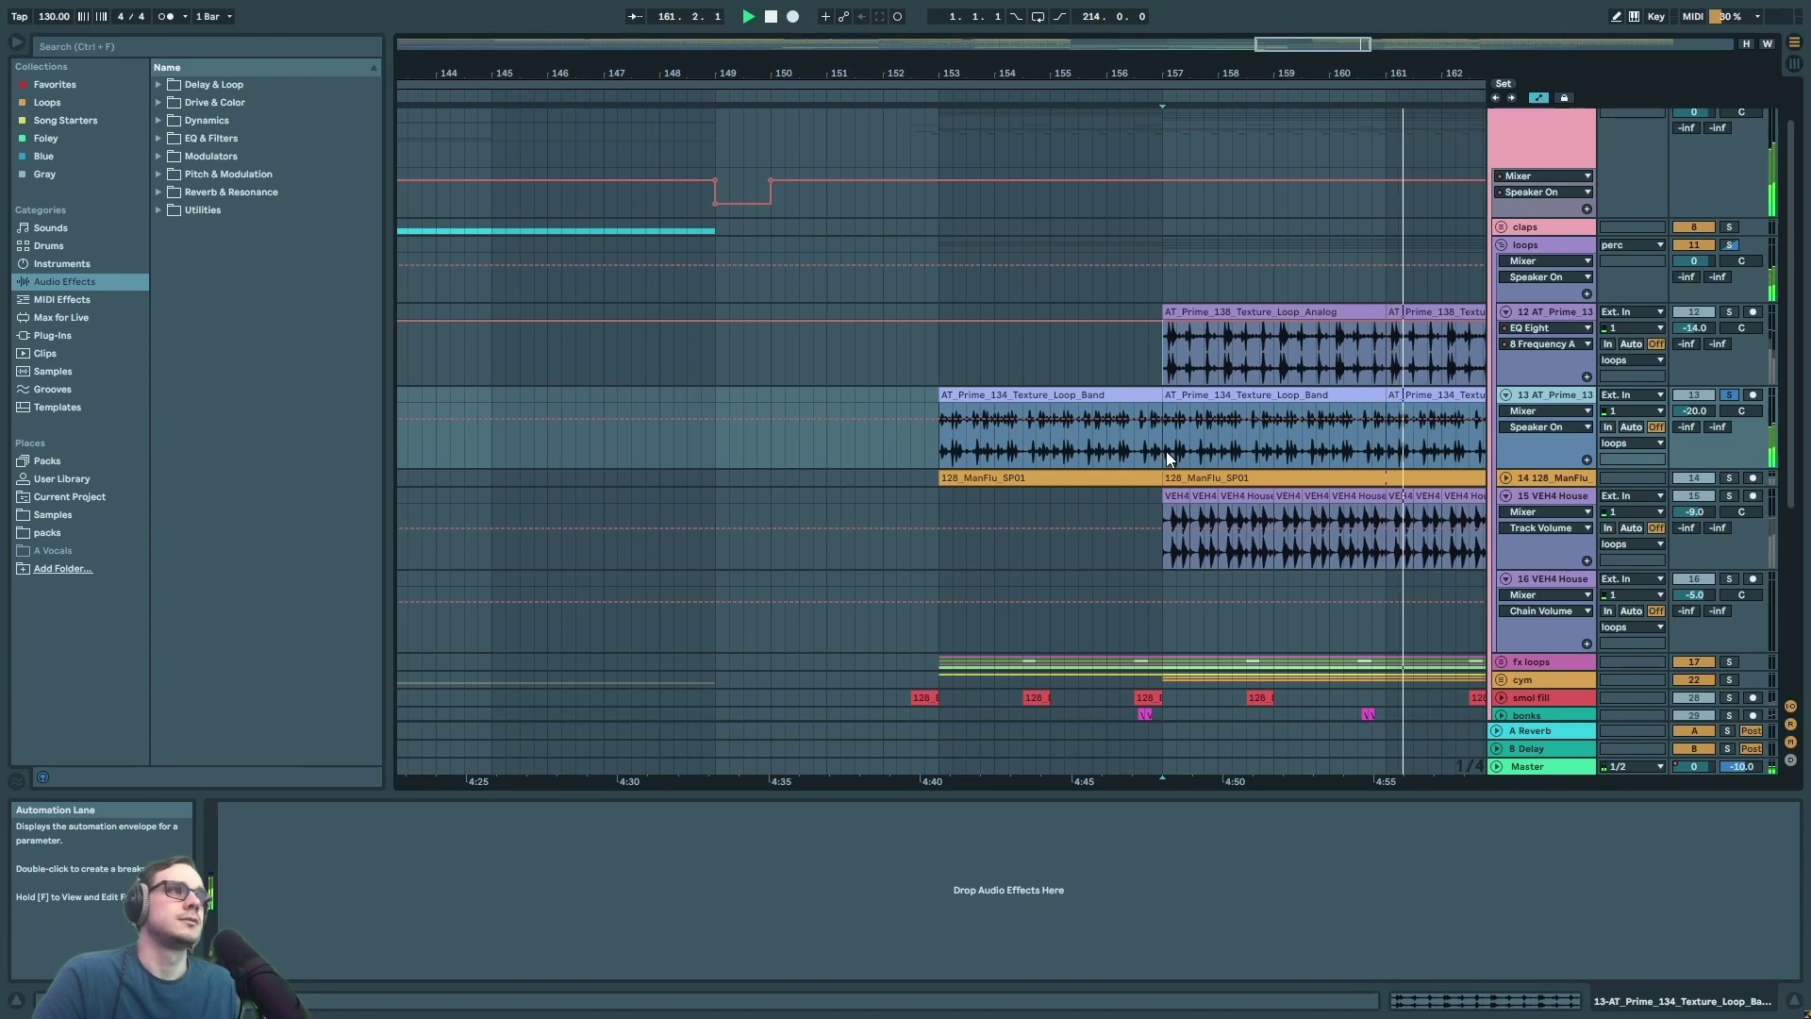
key(w)
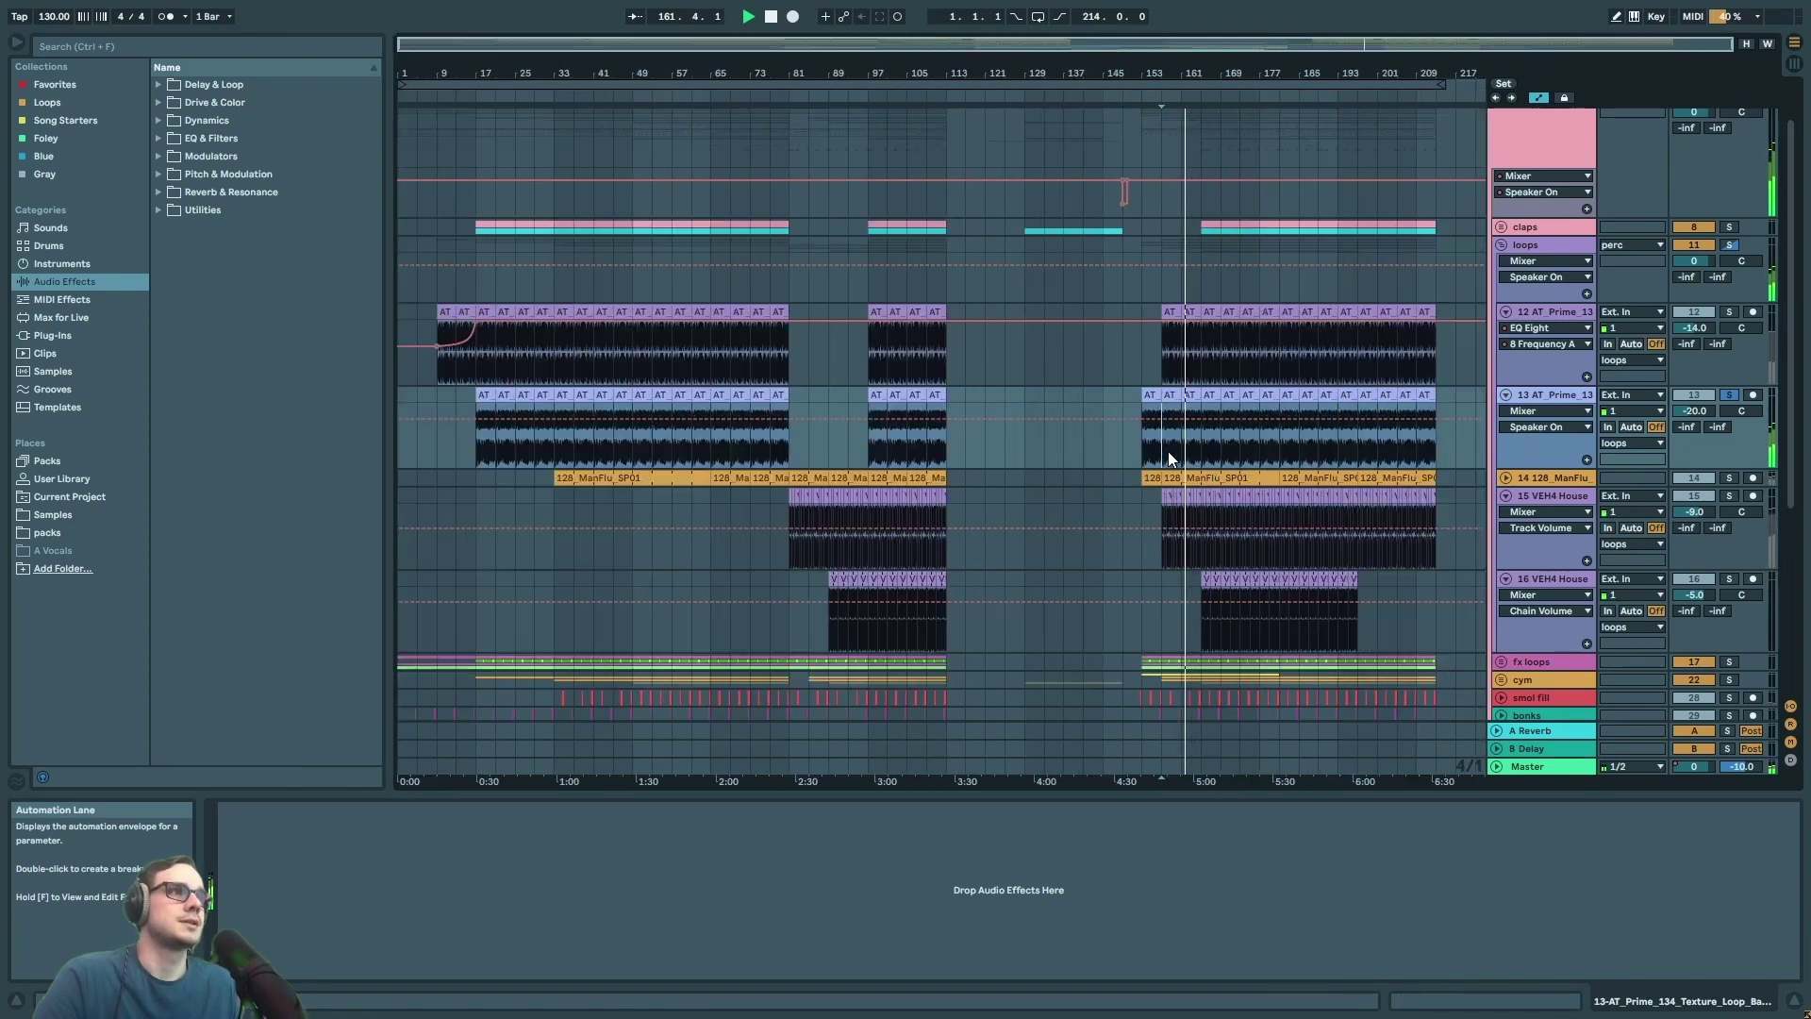
- Unfold the 128_ManFlu_SP01 loop track and play it soloed from bar 165 to examine its EQ Eight curve
click(1185, 394)
scroll(1093, 507, up, 5)
click(1575, 484)
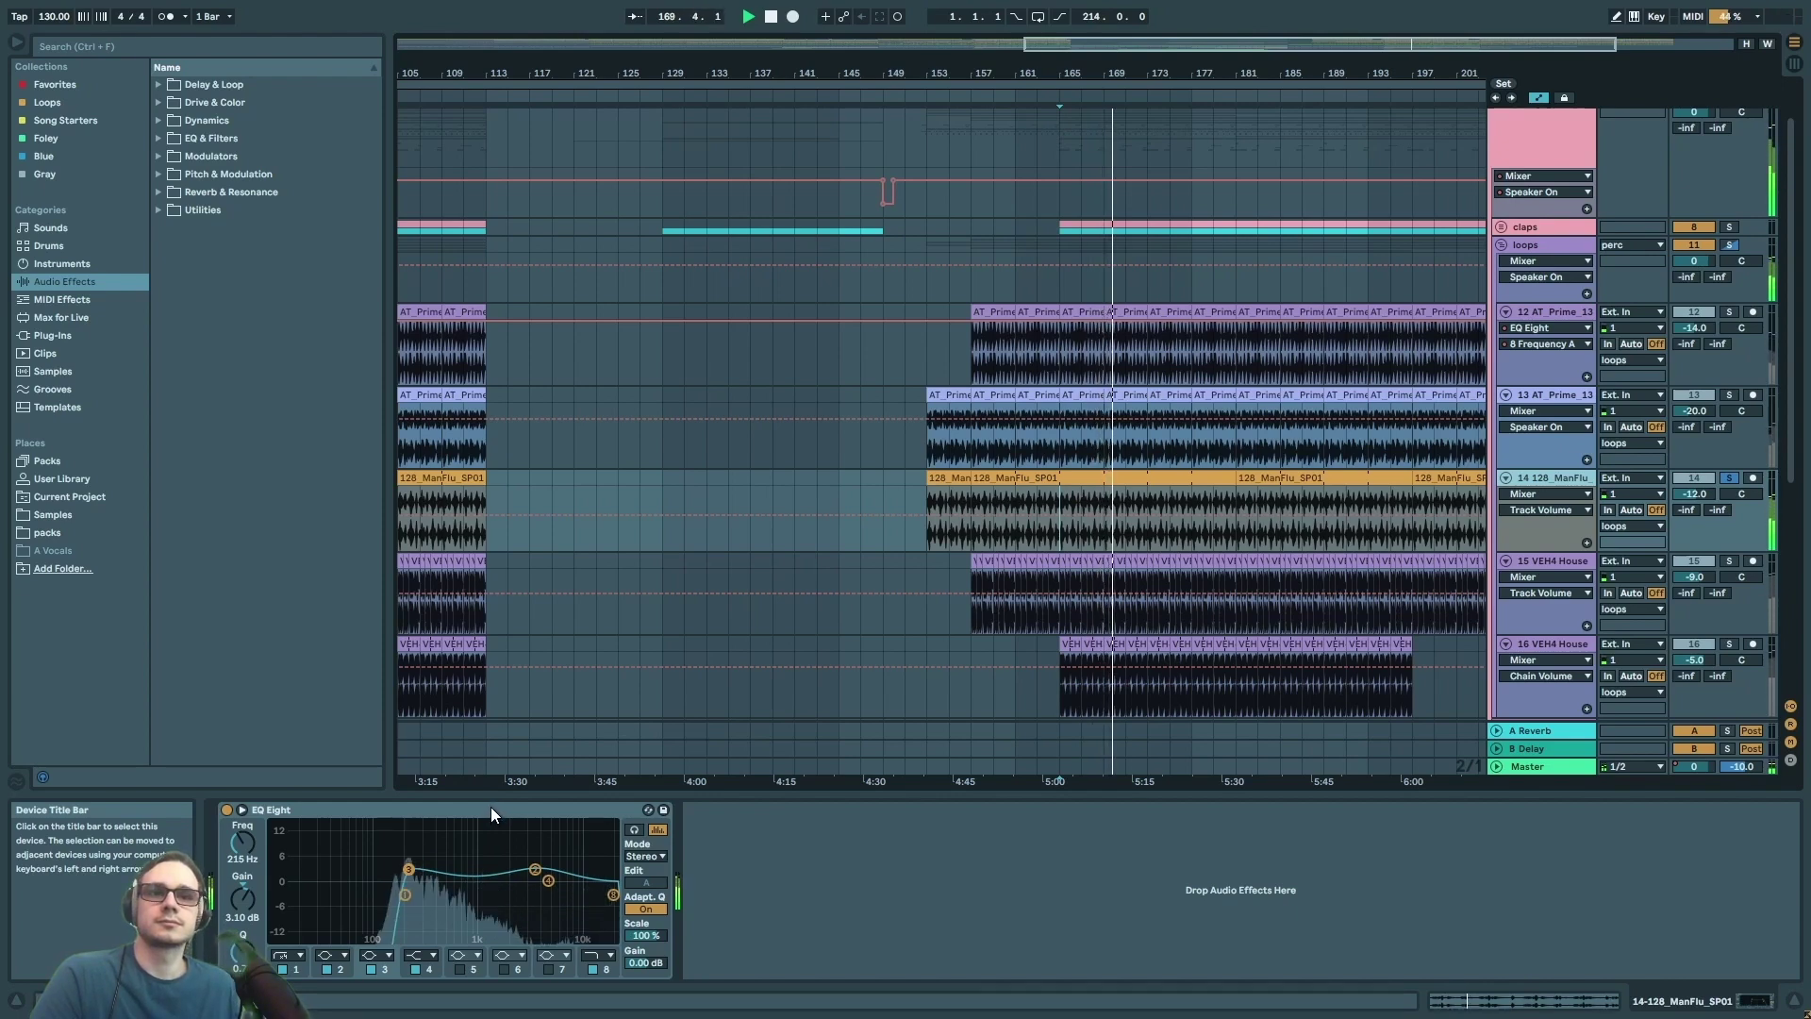
key(space)
scroll(1372, 559, down, 2)
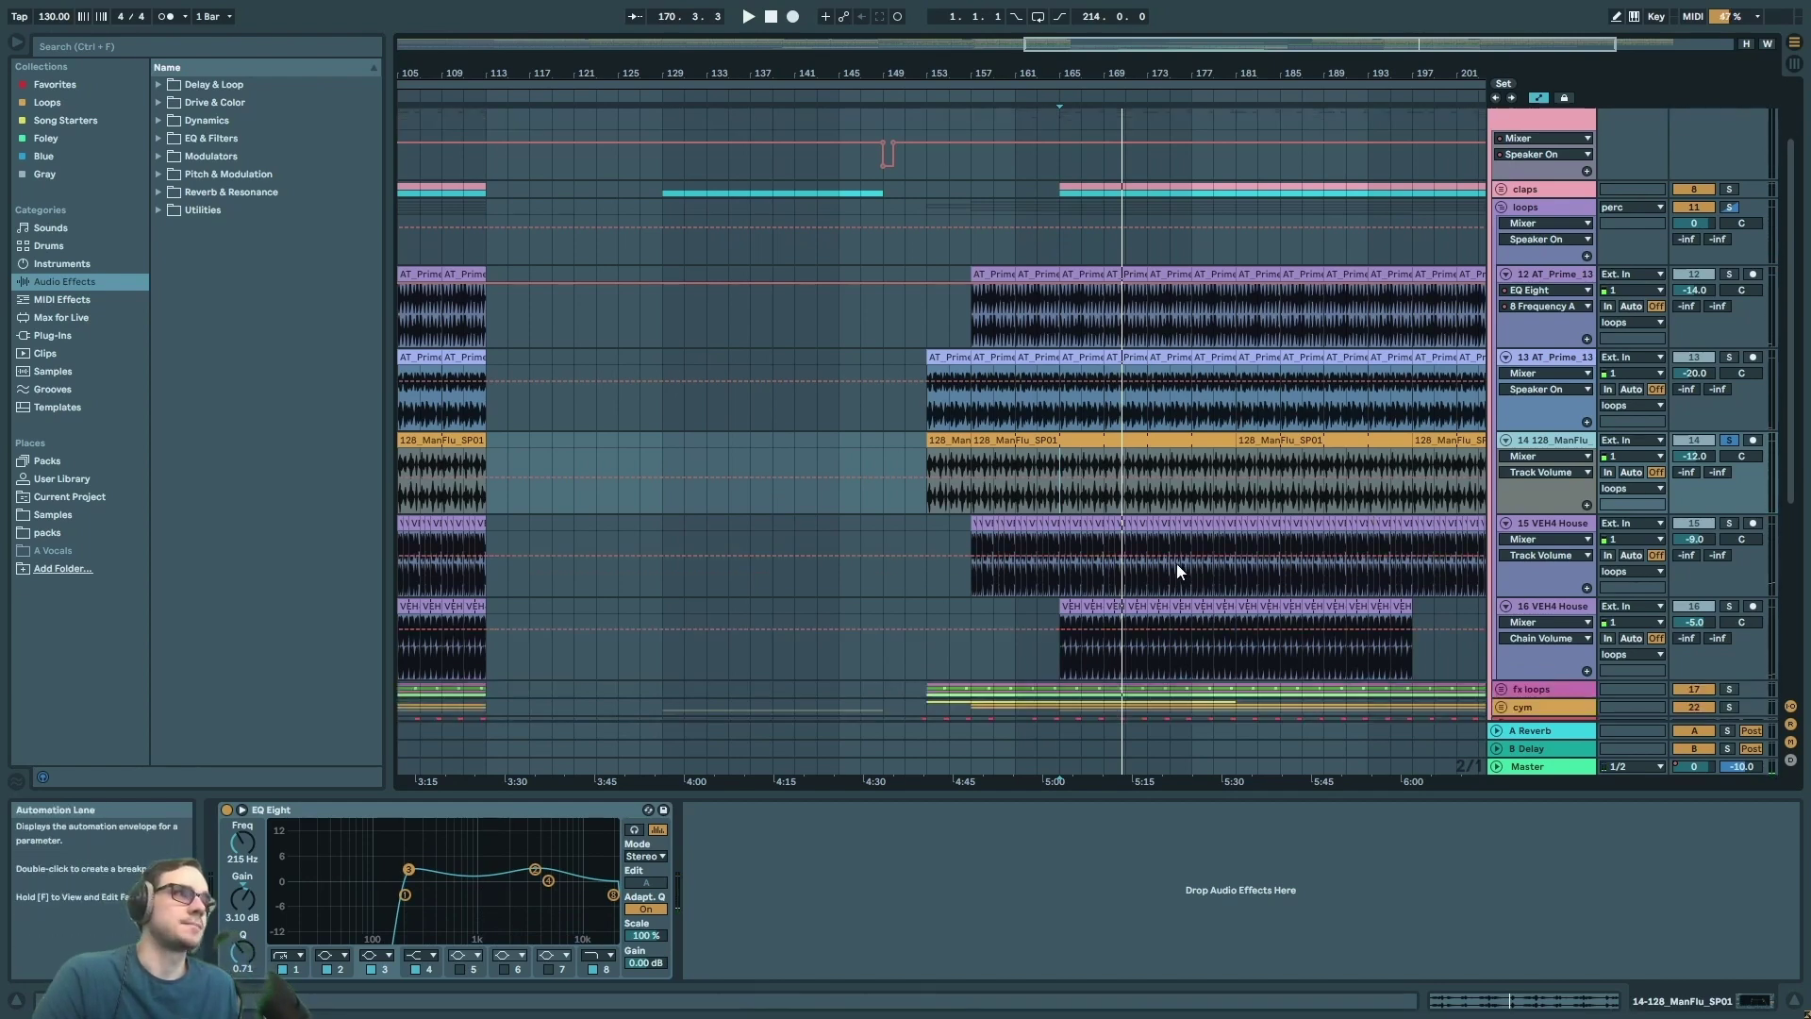
- Play the soloed VEH4 House Loop 135 from bar 165 and look closely at its waveform around bars 163 to 170
key(w)
key(space)
click(1550, 525)
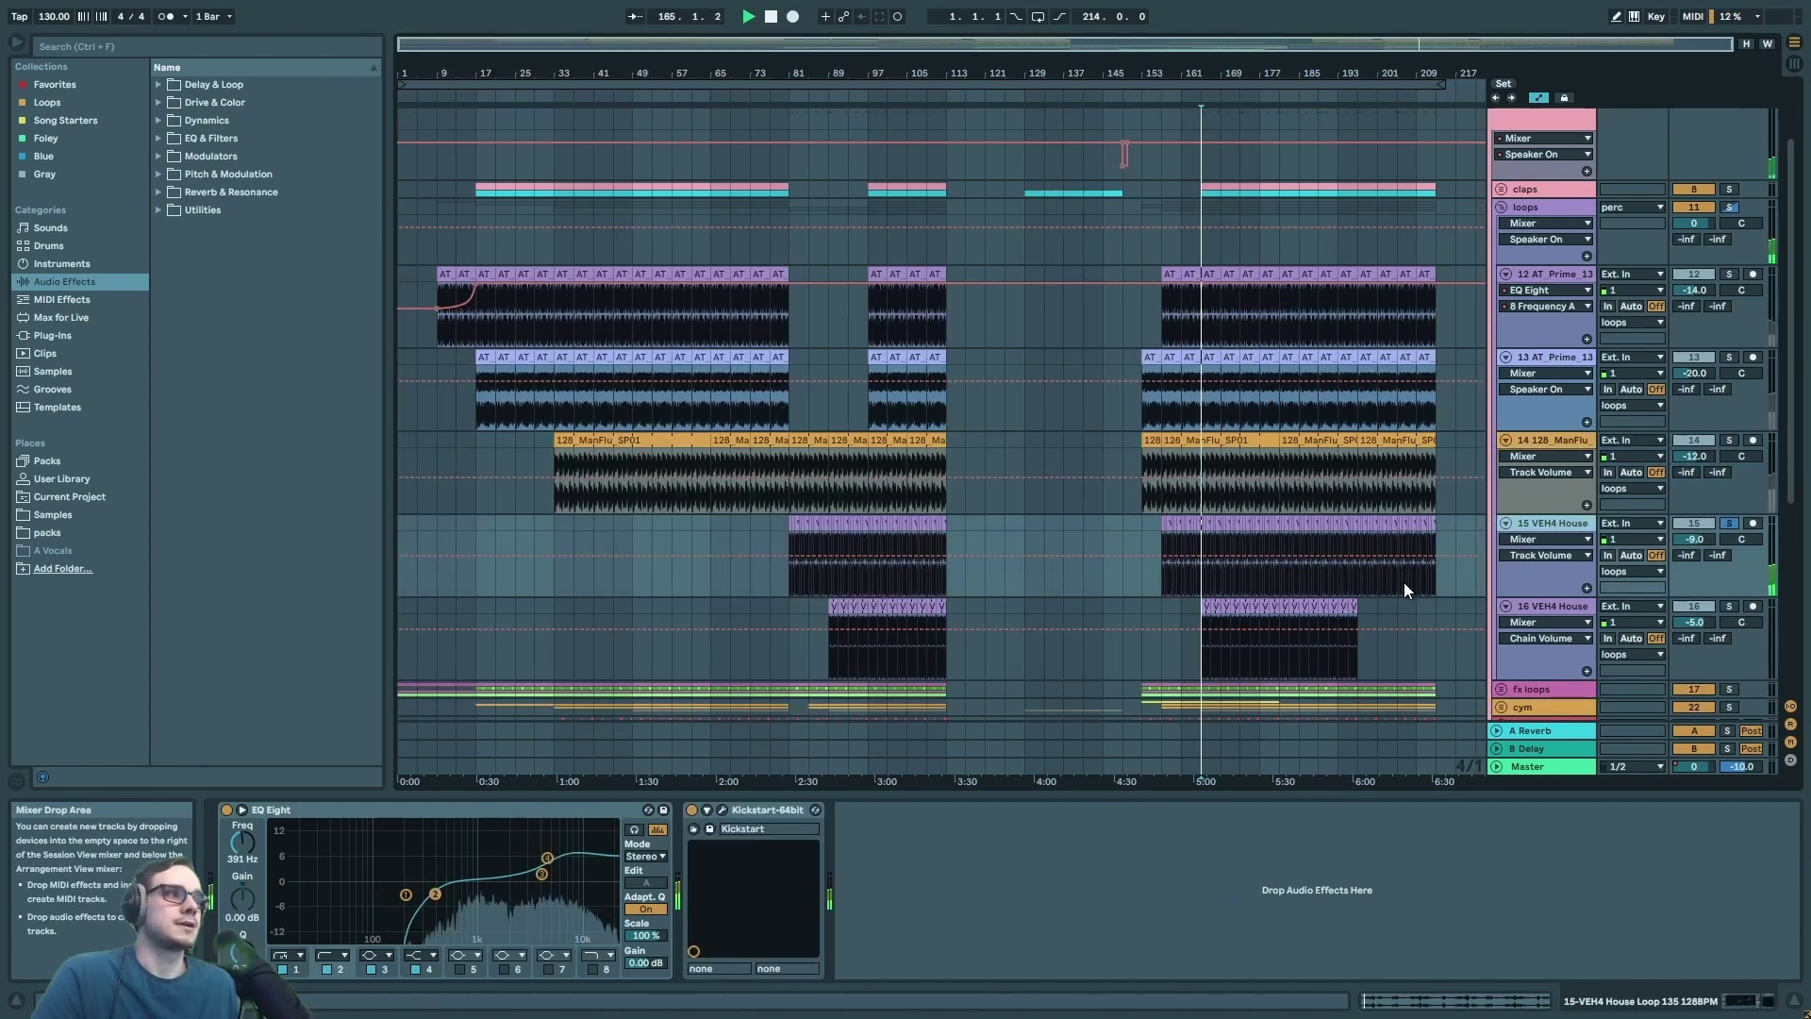
key(w)
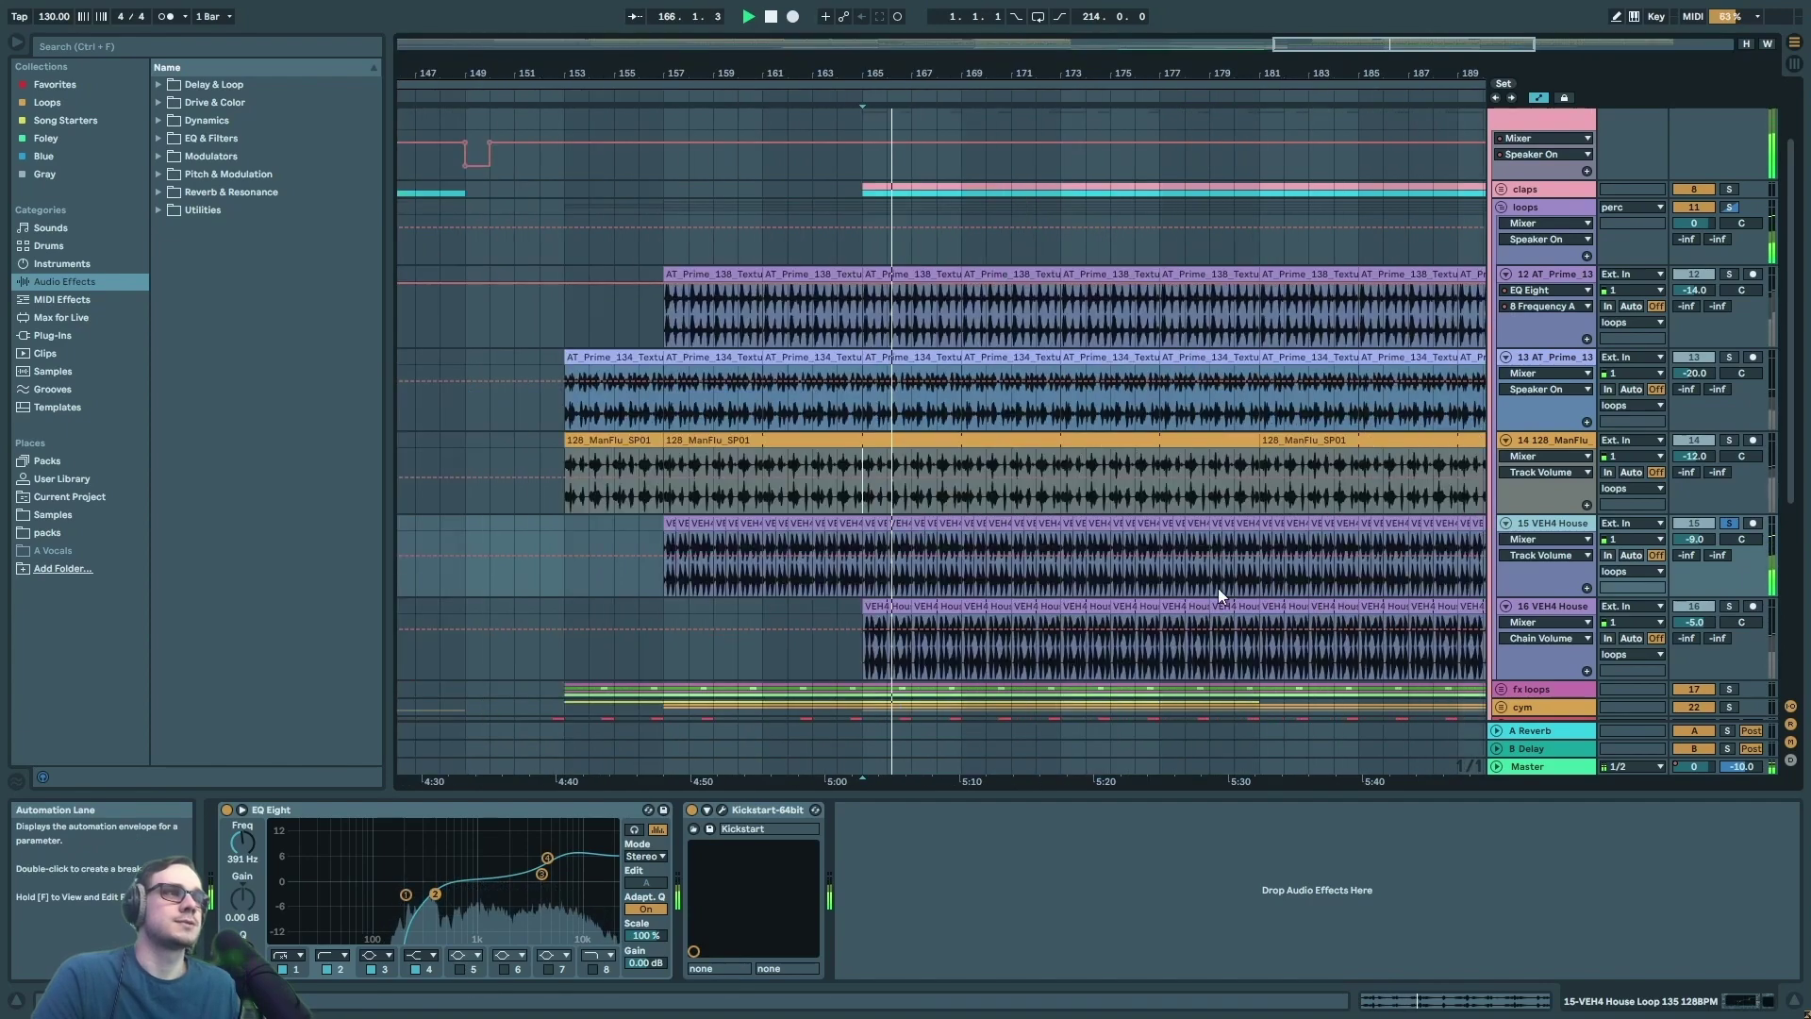
scroll(868, 577, up, 3)
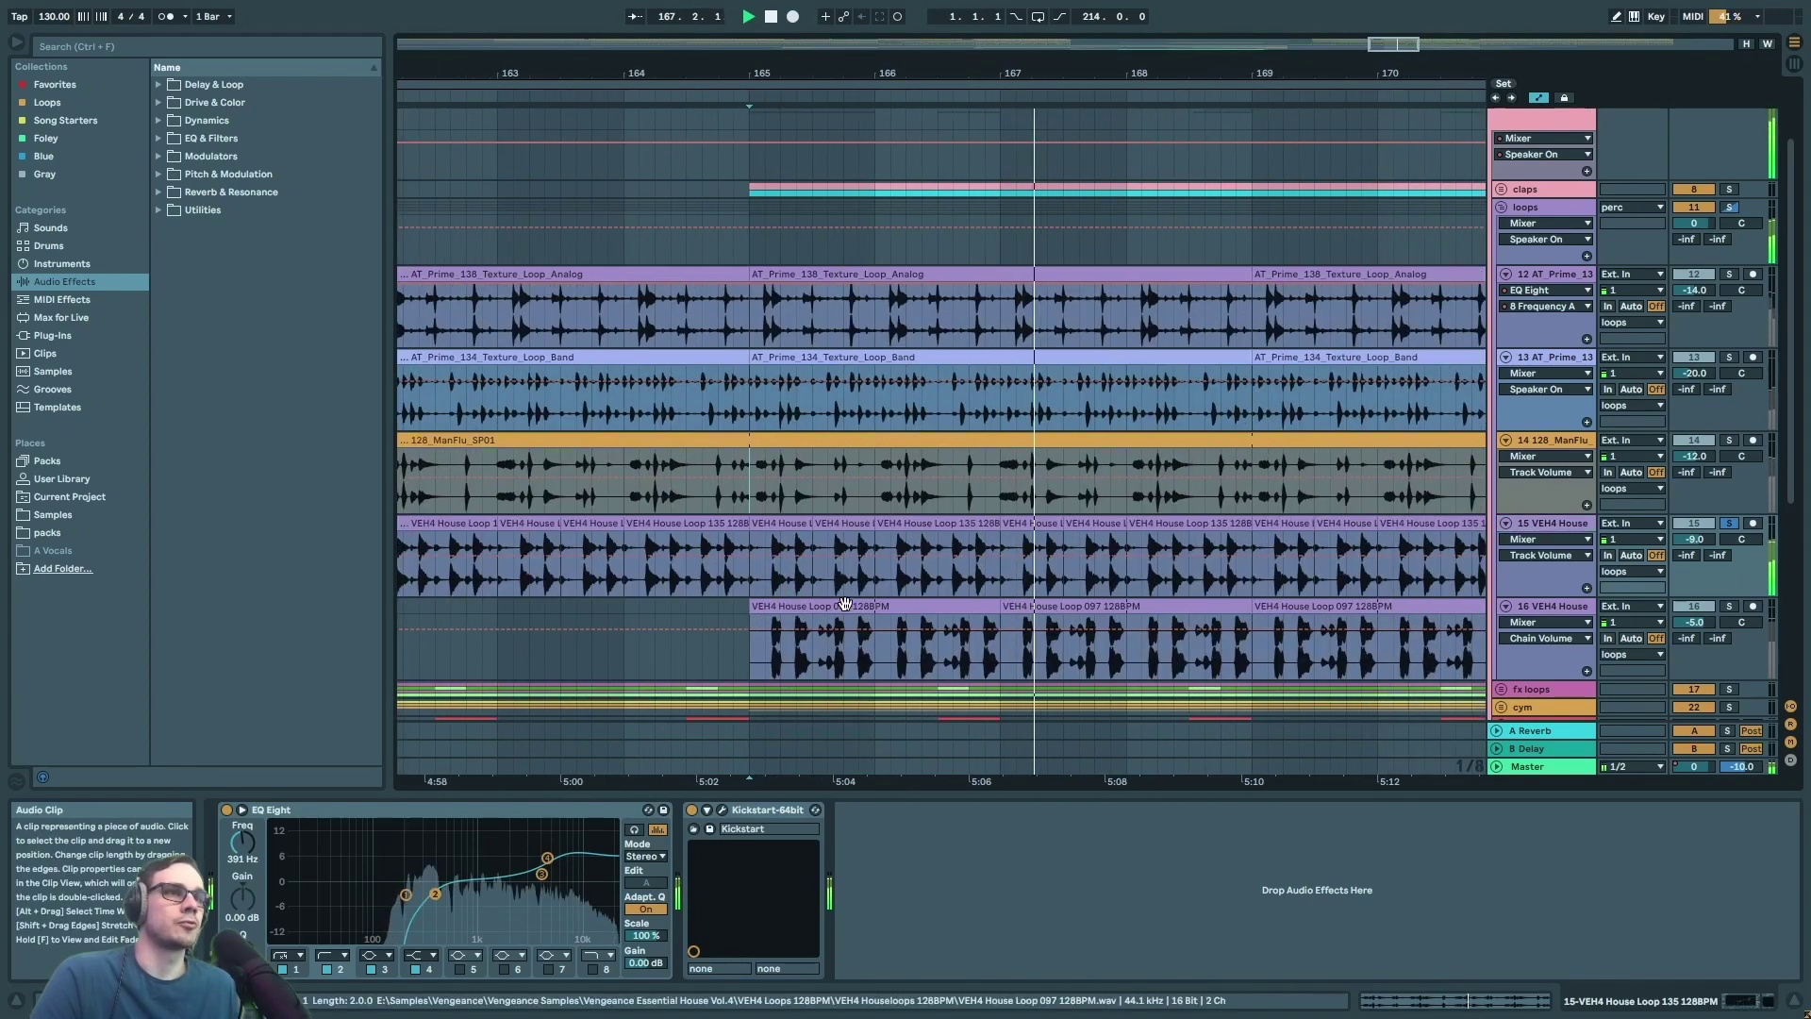
- Mark the VEH4 House Loop 135 clips from bar 165 to 167 and replay them from bar 165
drag(807, 522, 1000, 510)
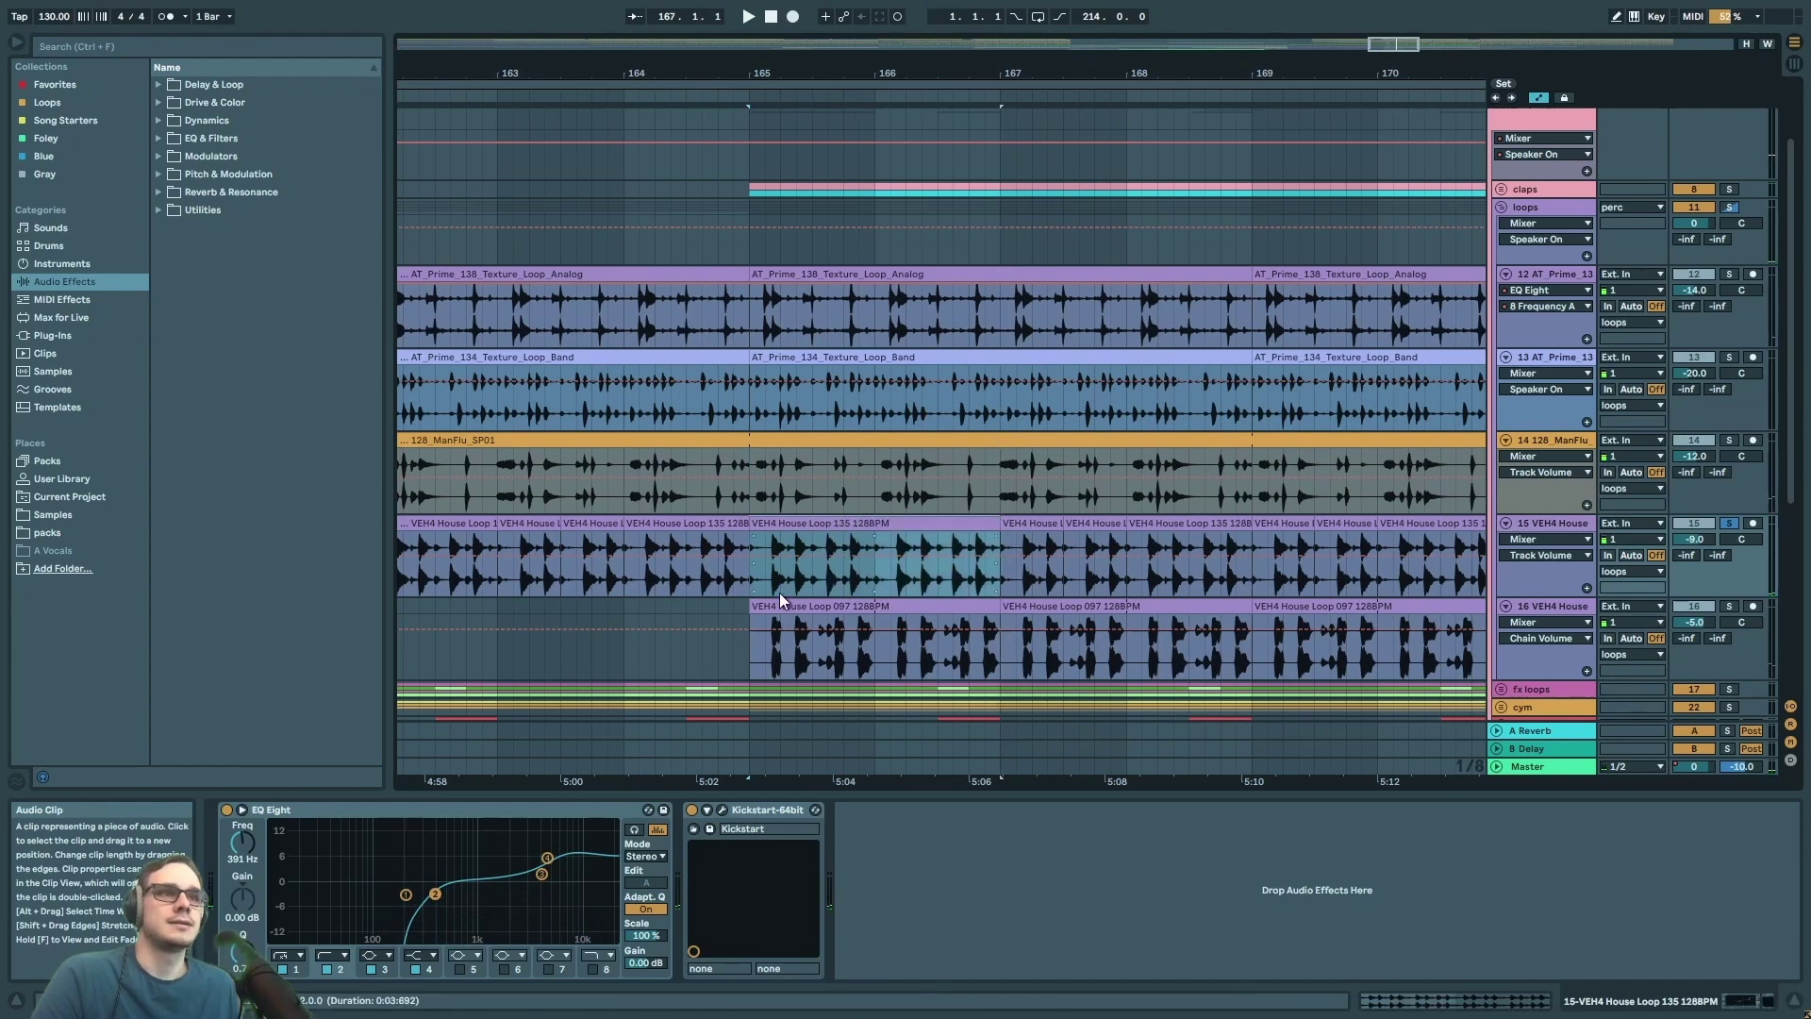
click(746, 581)
key(space)
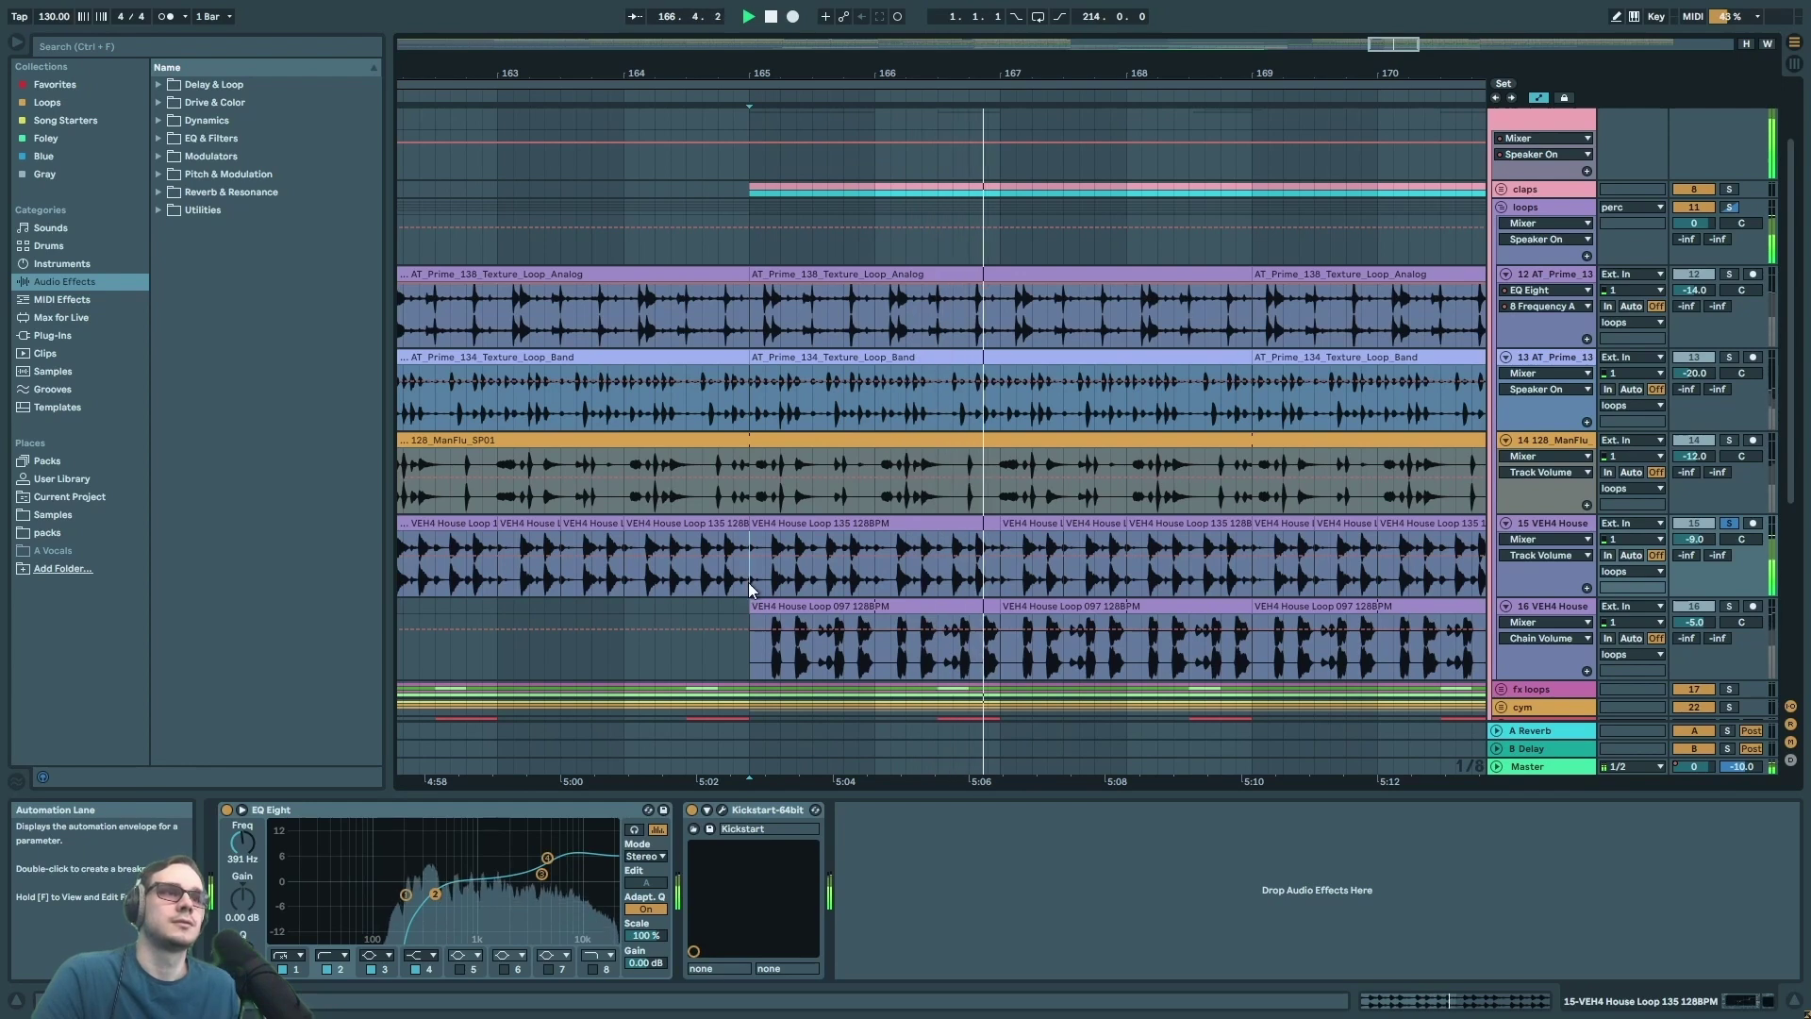
key(space)
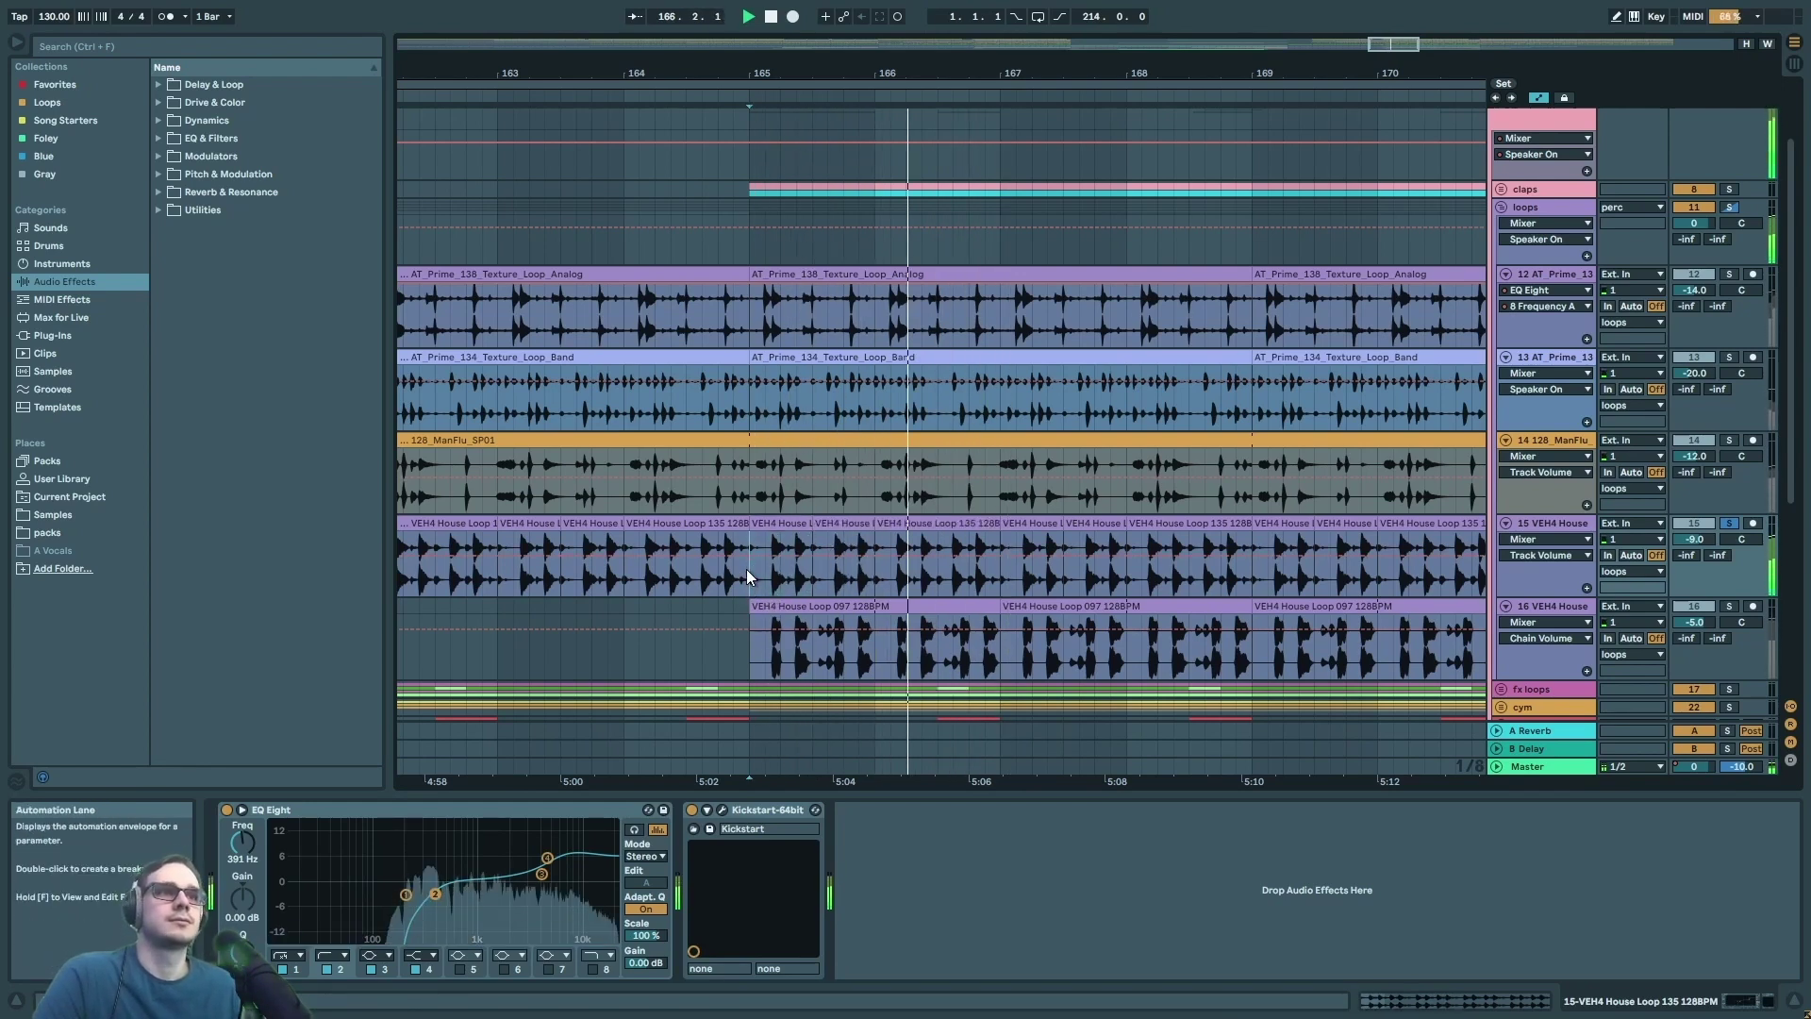
key(space)
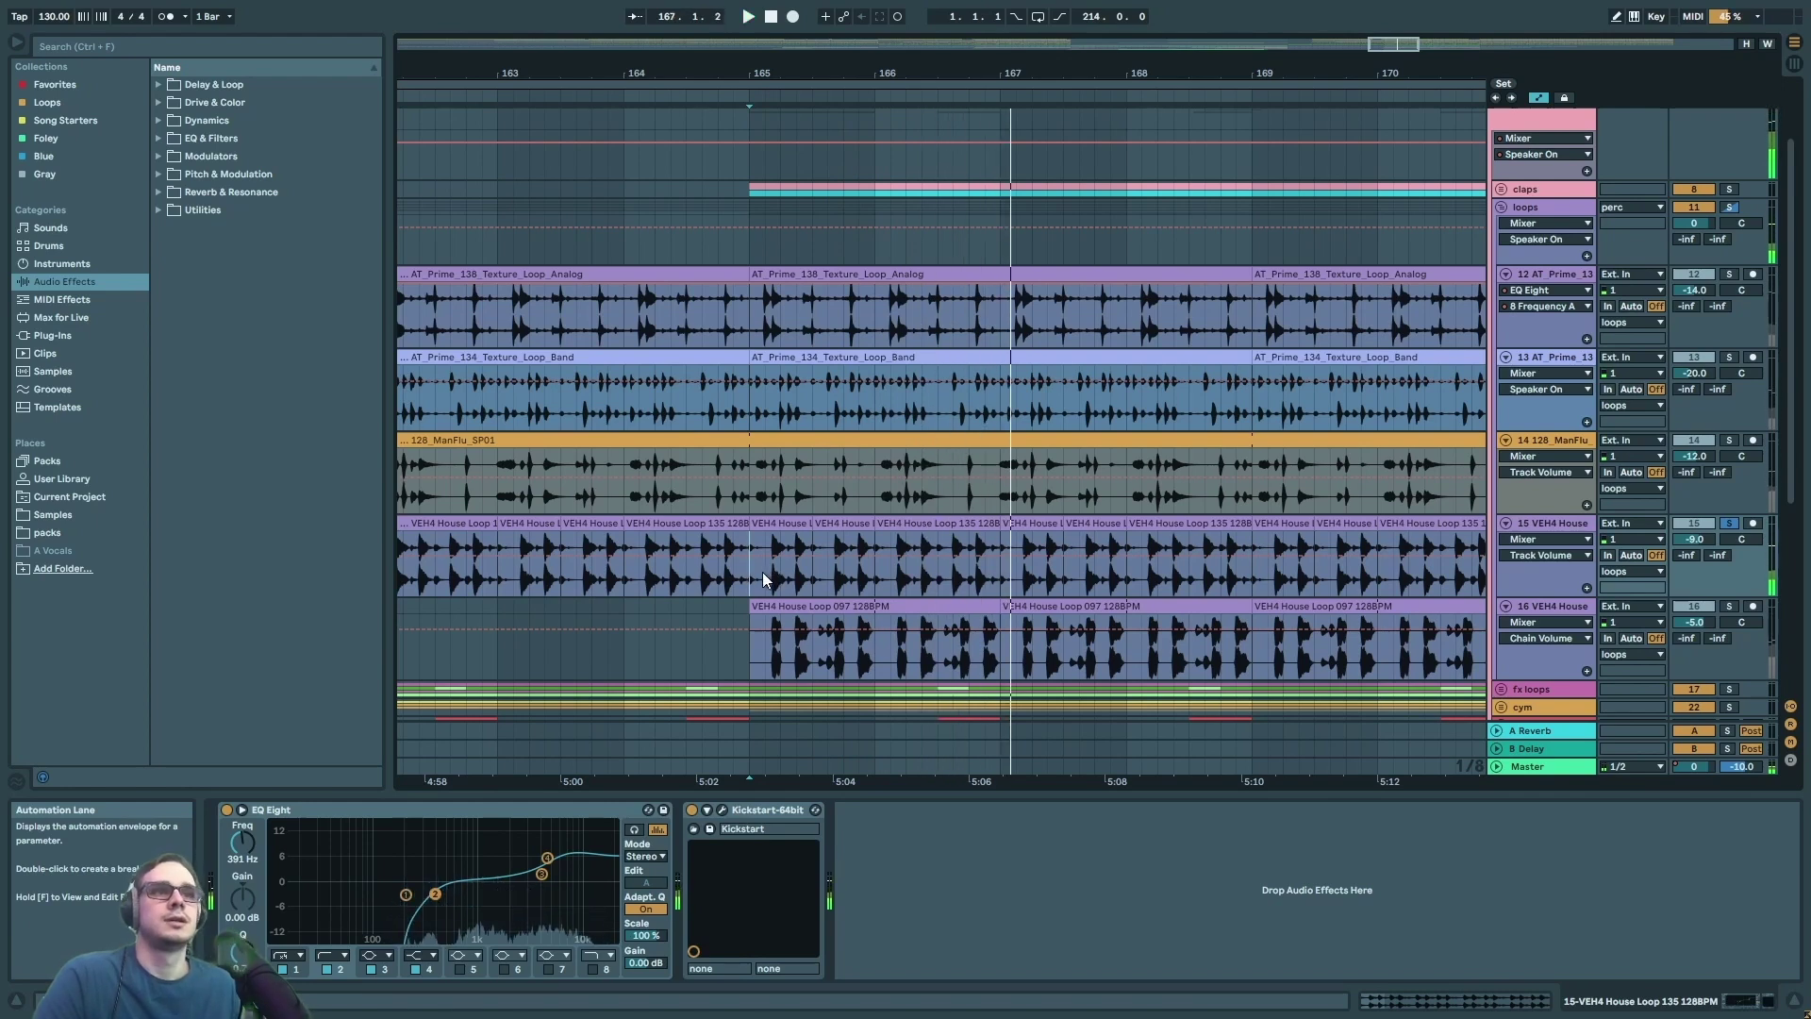
drag(751, 573, 921, 569)
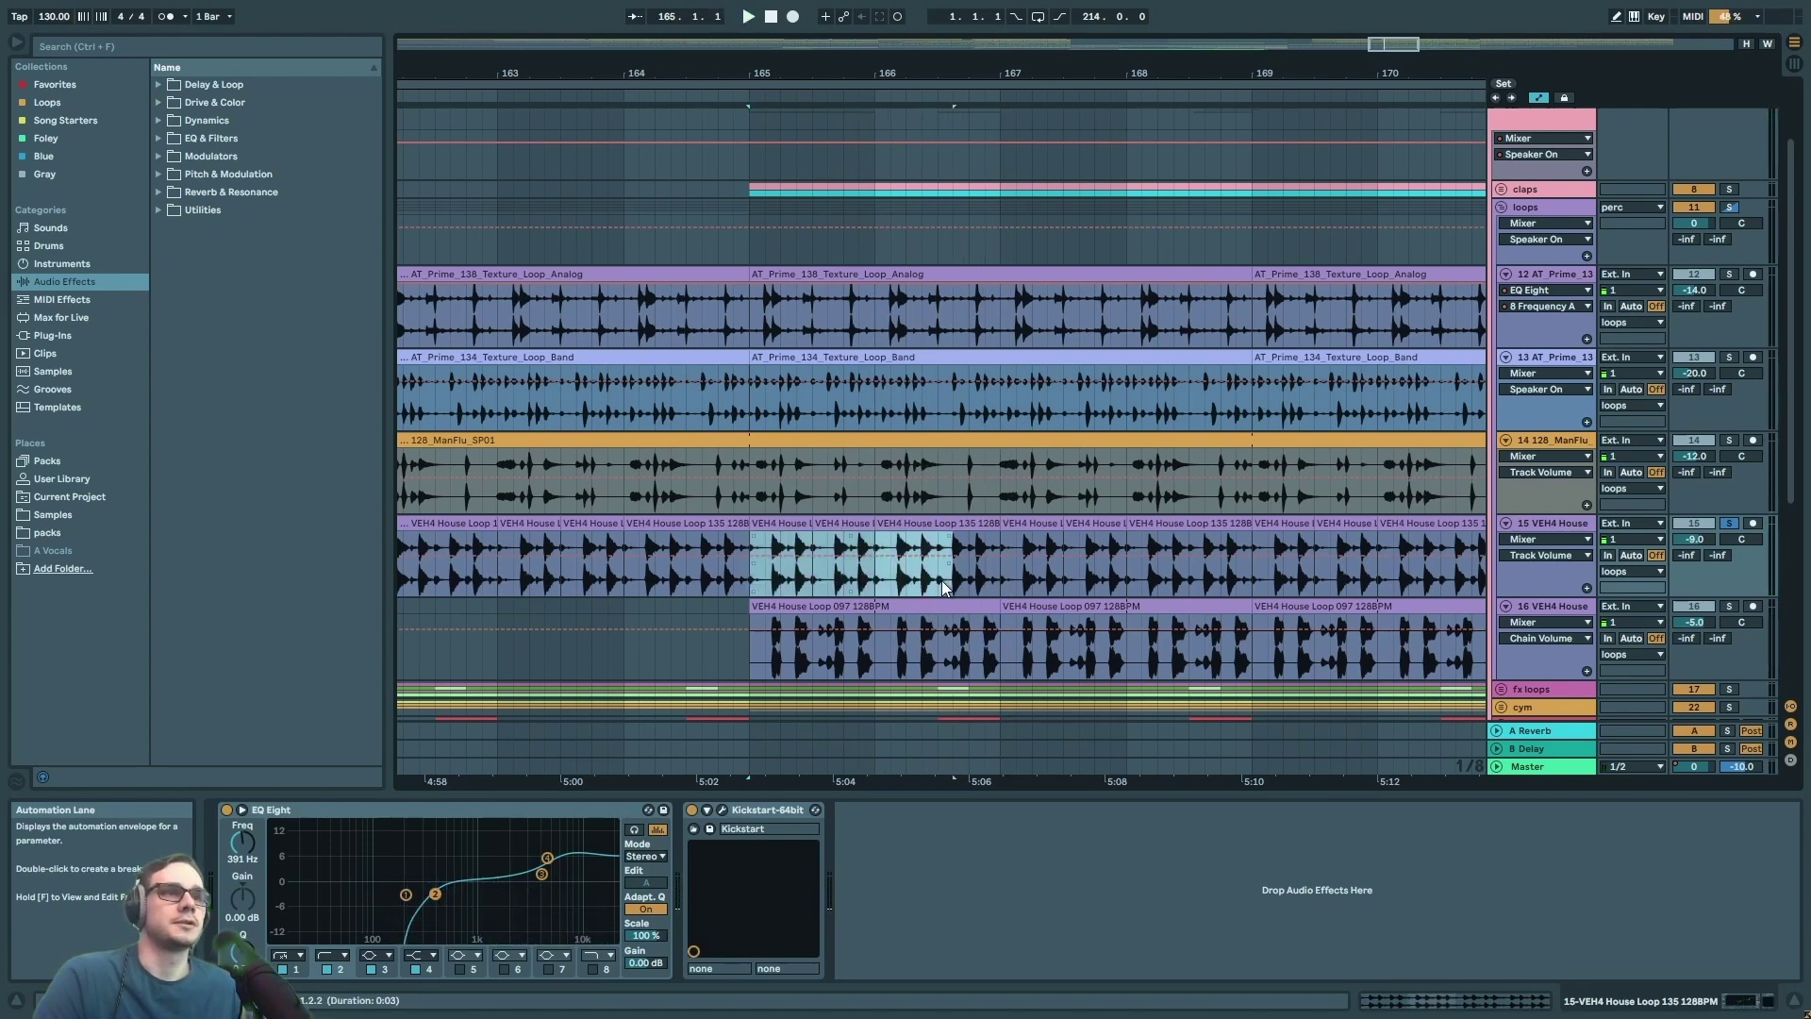
click(1000, 583)
- Audition the VEH4 House Loop 097 and its Haas Effect rack from bar 165, alone and together with House Loop 135
click(750, 664)
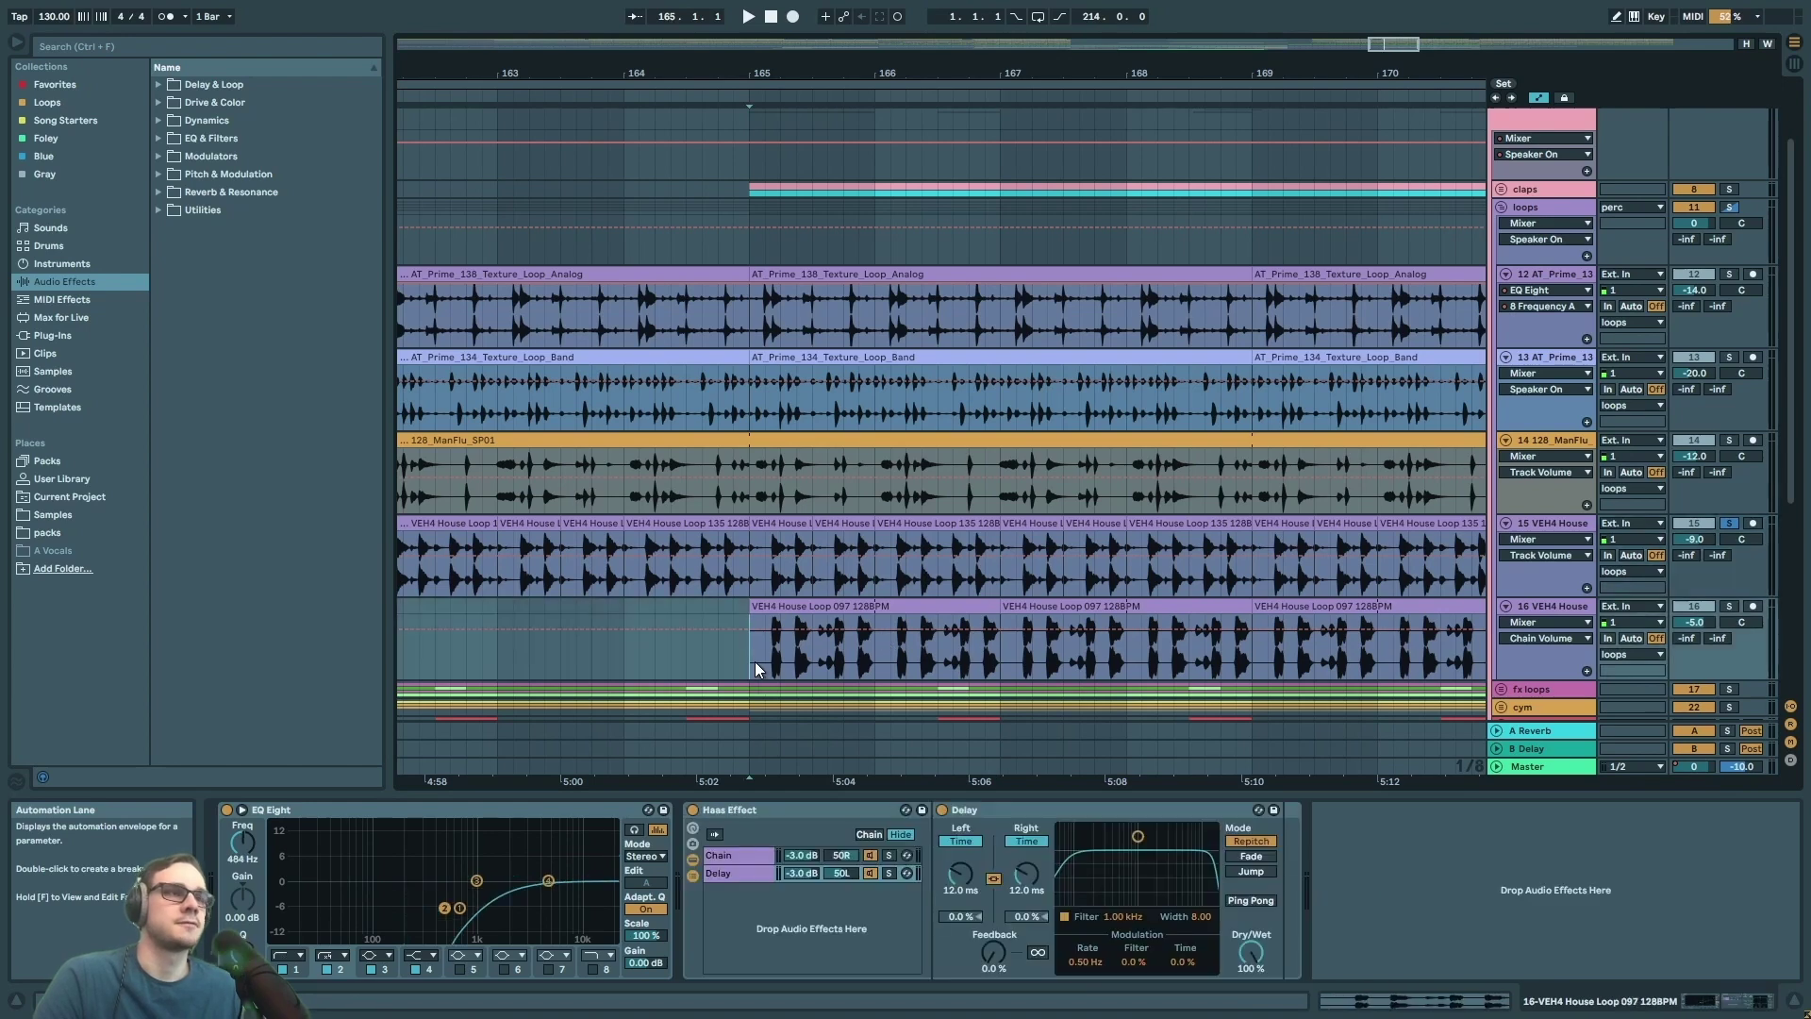
key(x)
key(space)
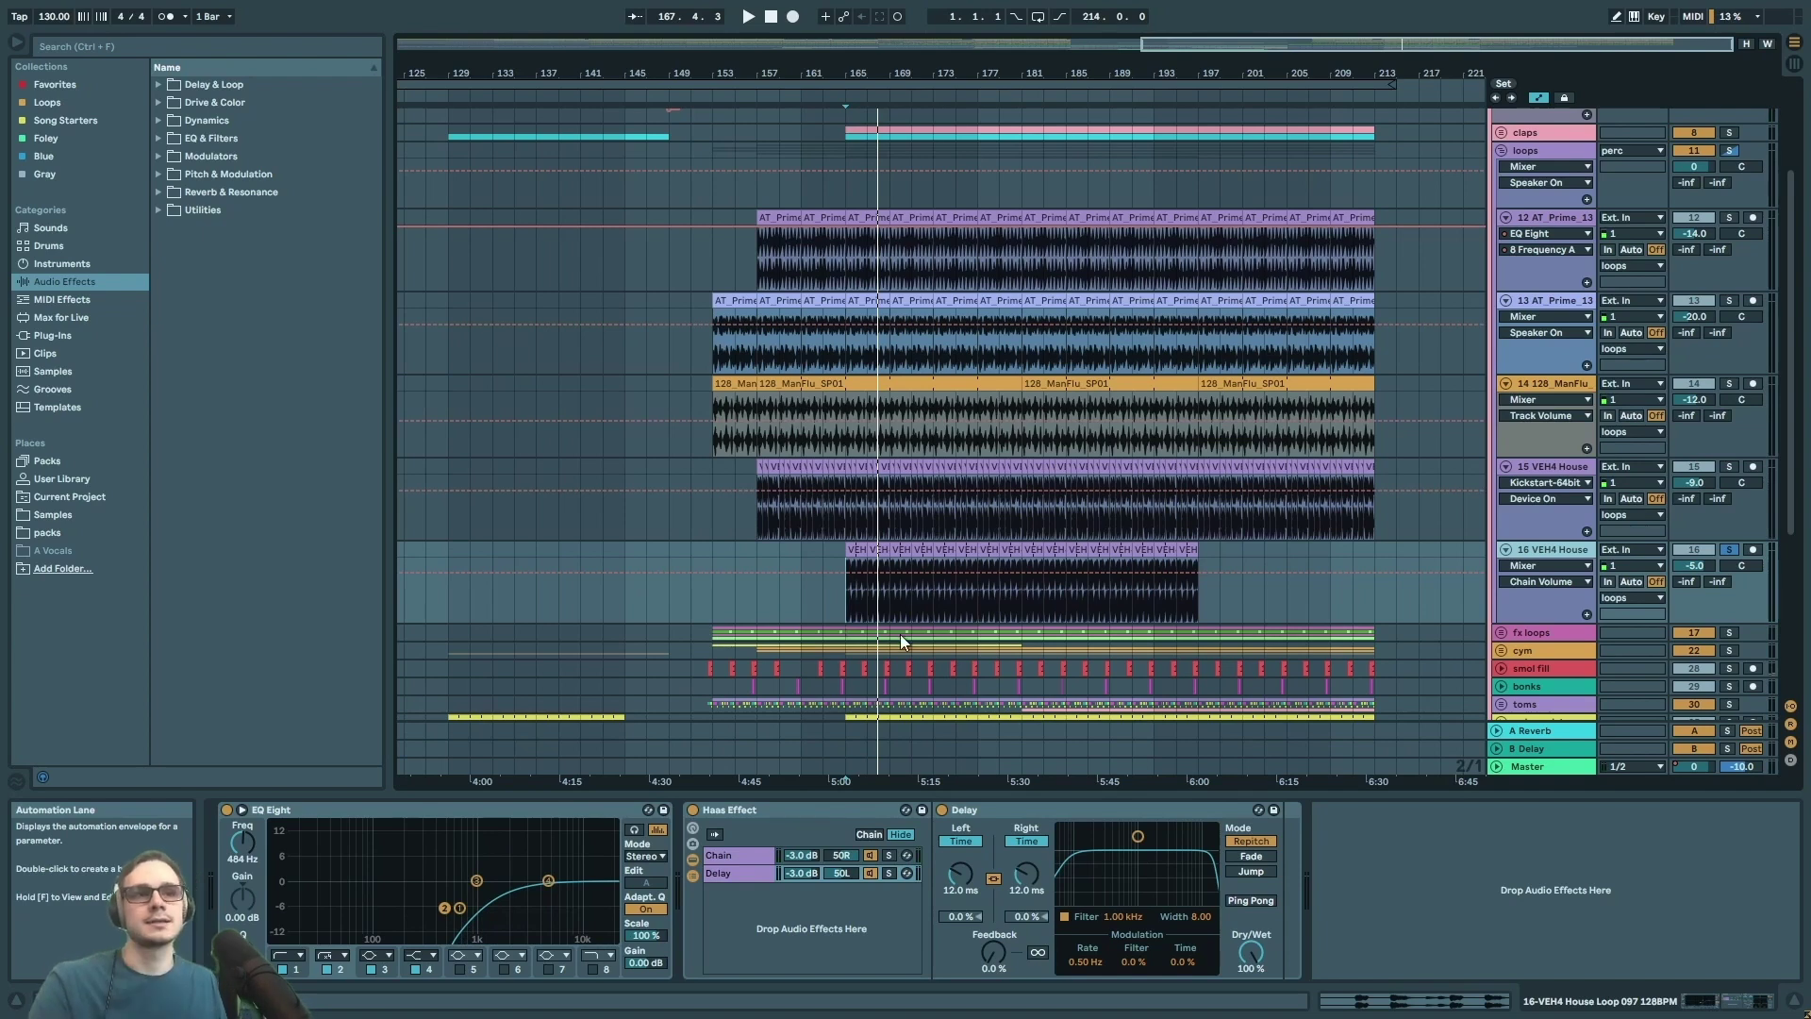
click(775, 808)
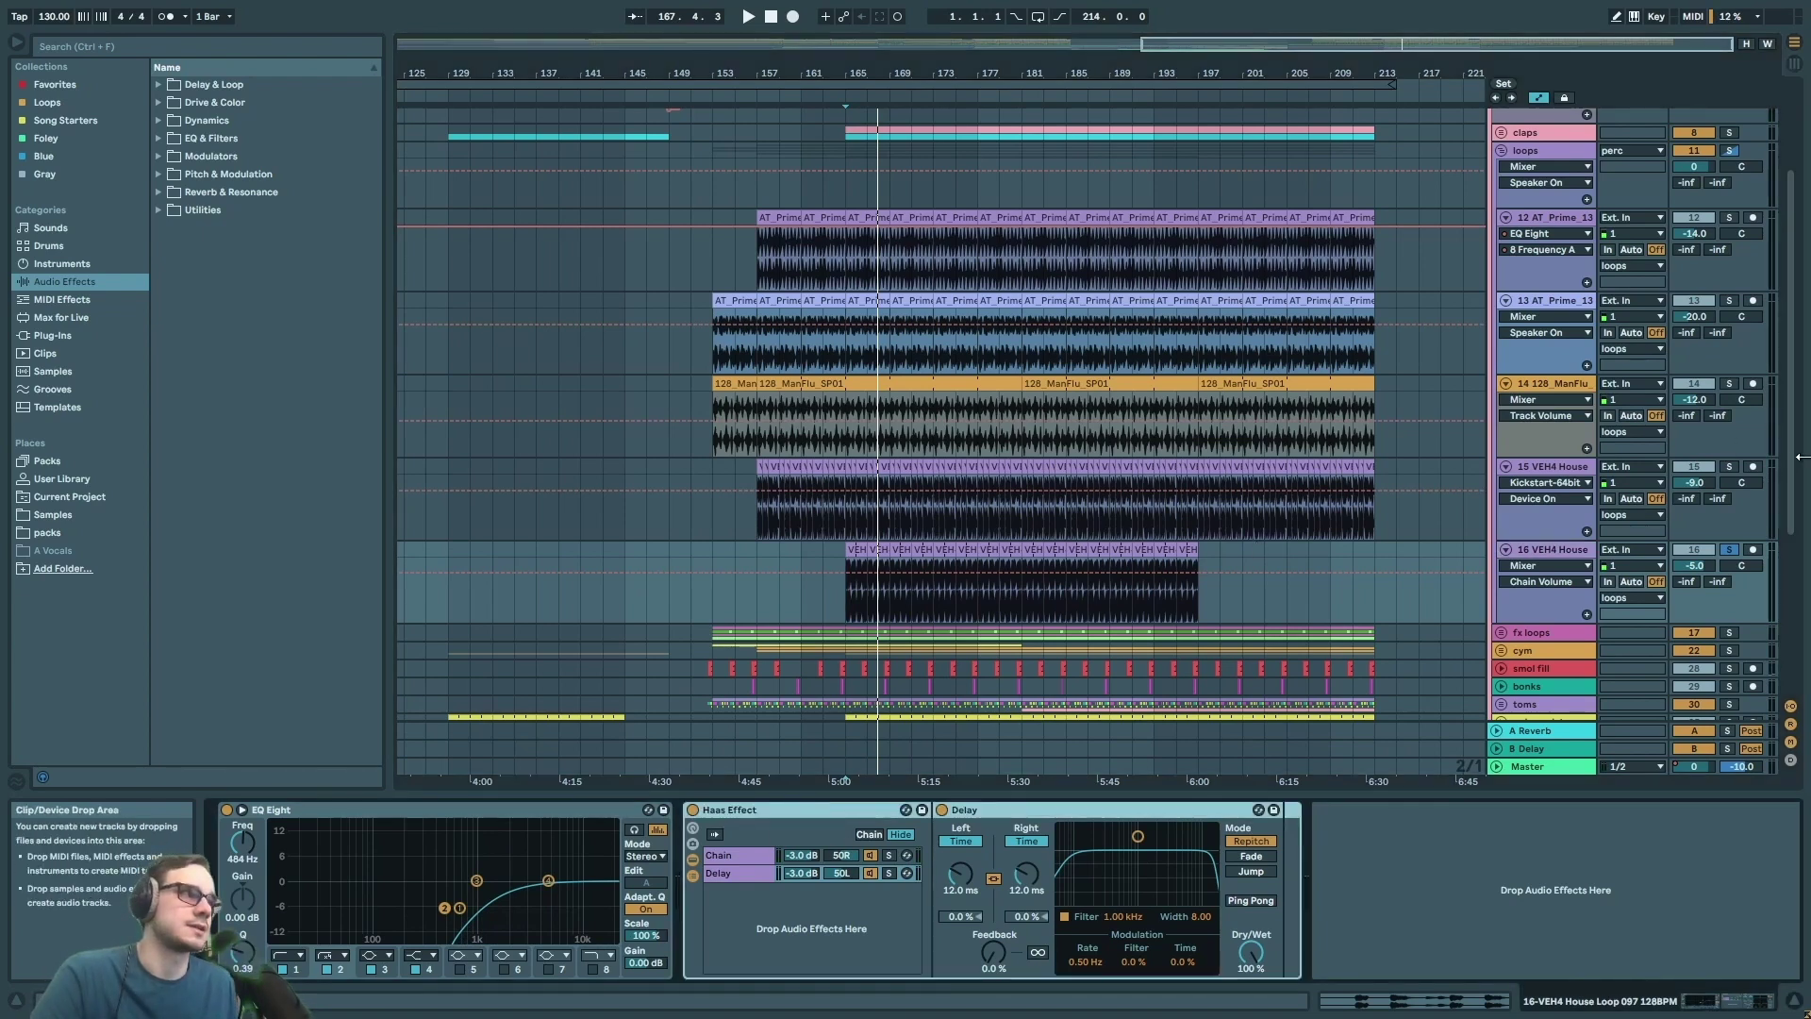
click(1729, 466)
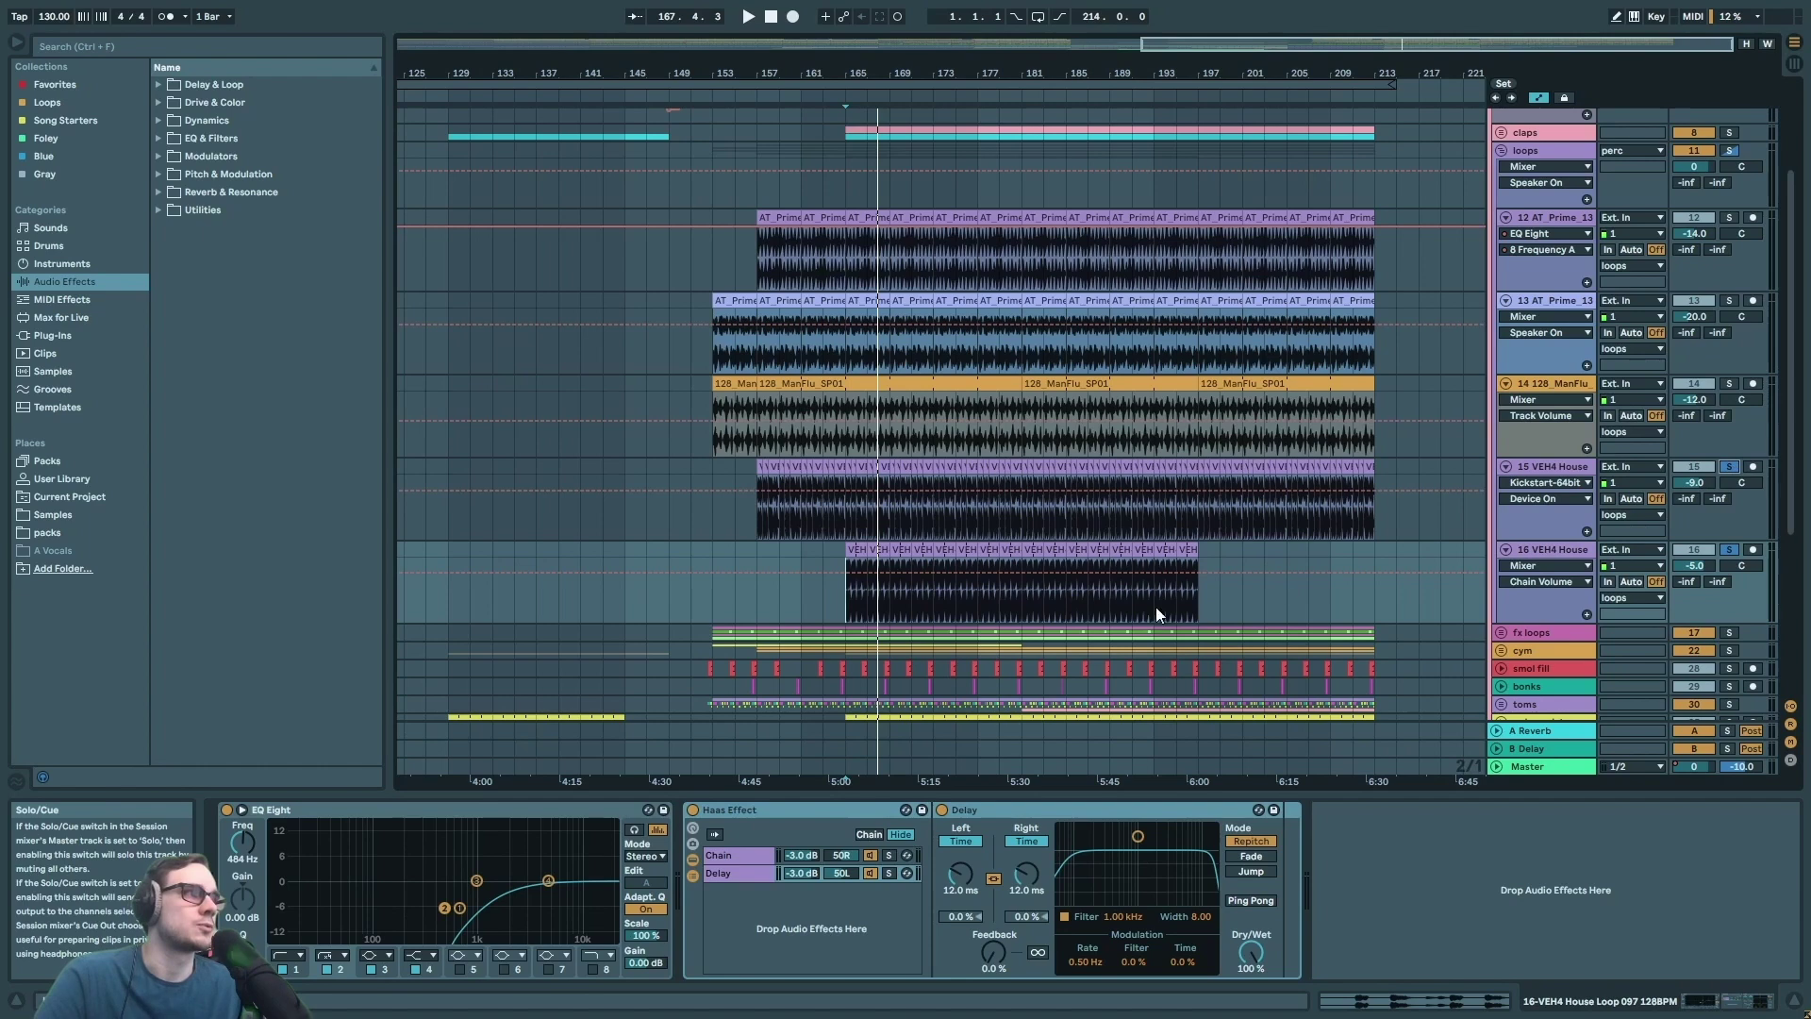
key(space)
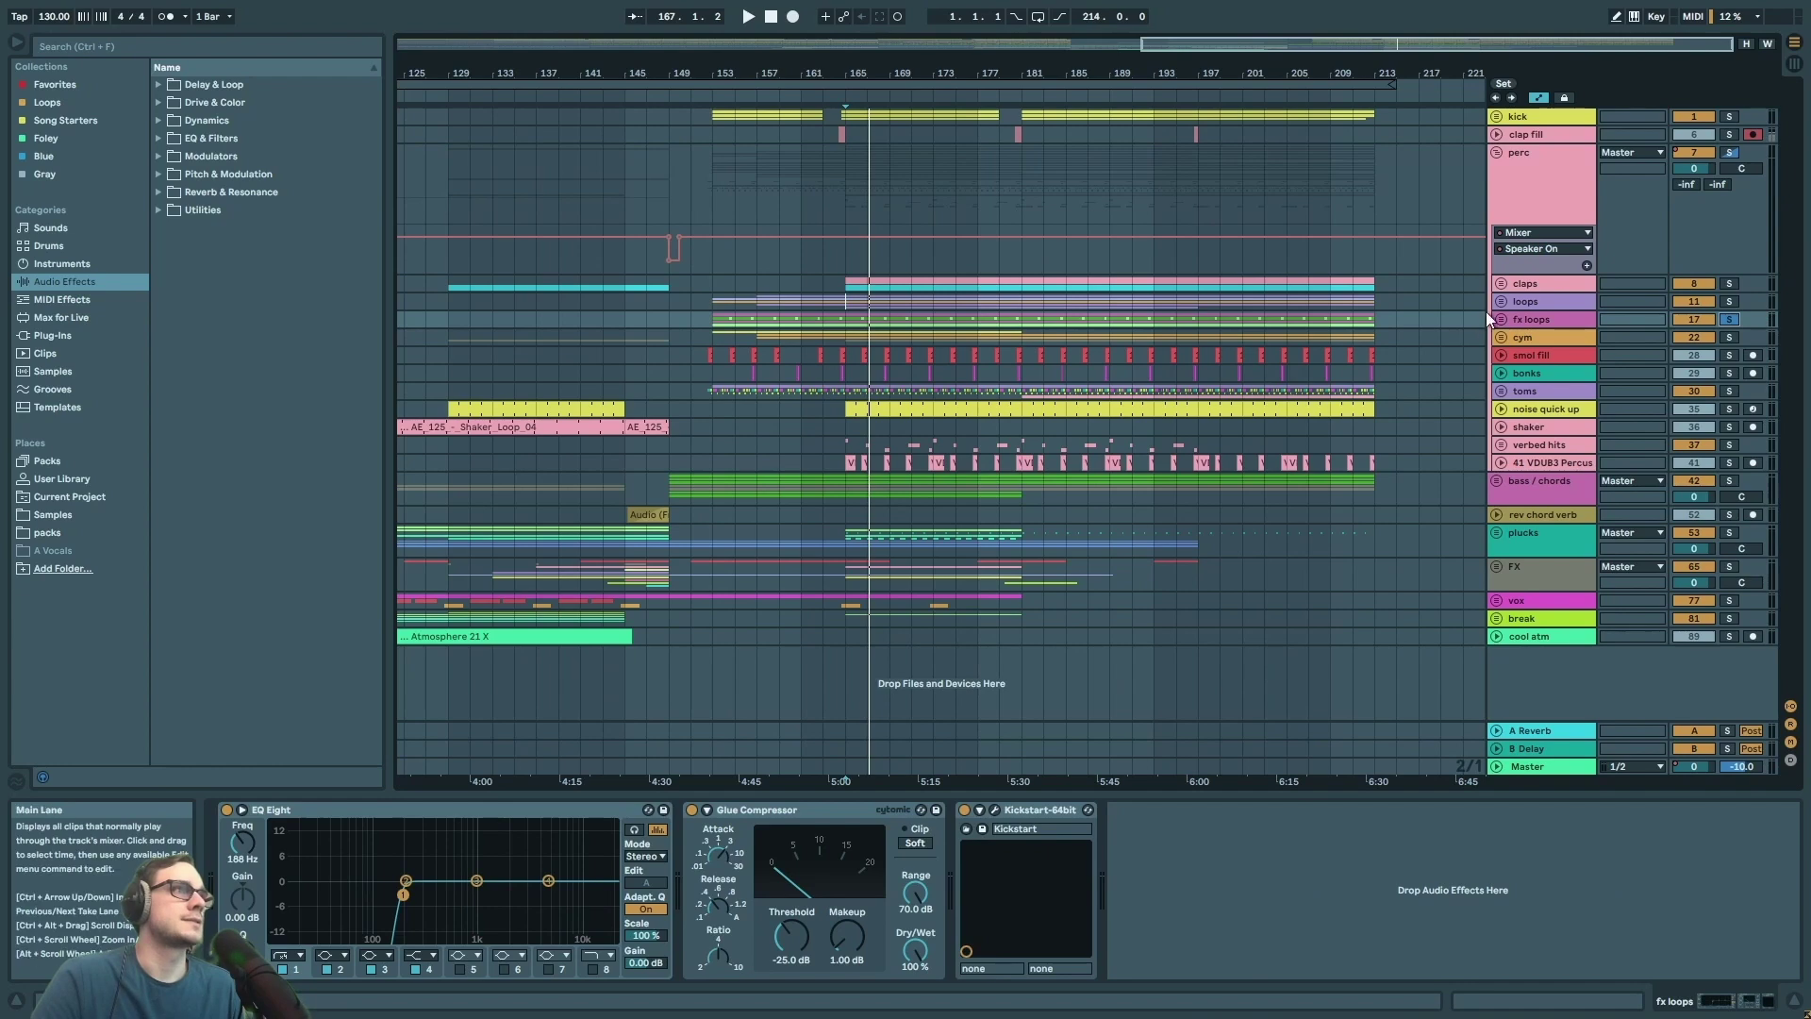
- Unfold the fx loops group and play it soloed from bar 165 with the whole arrangement in view
click(1501, 319)
key(space)
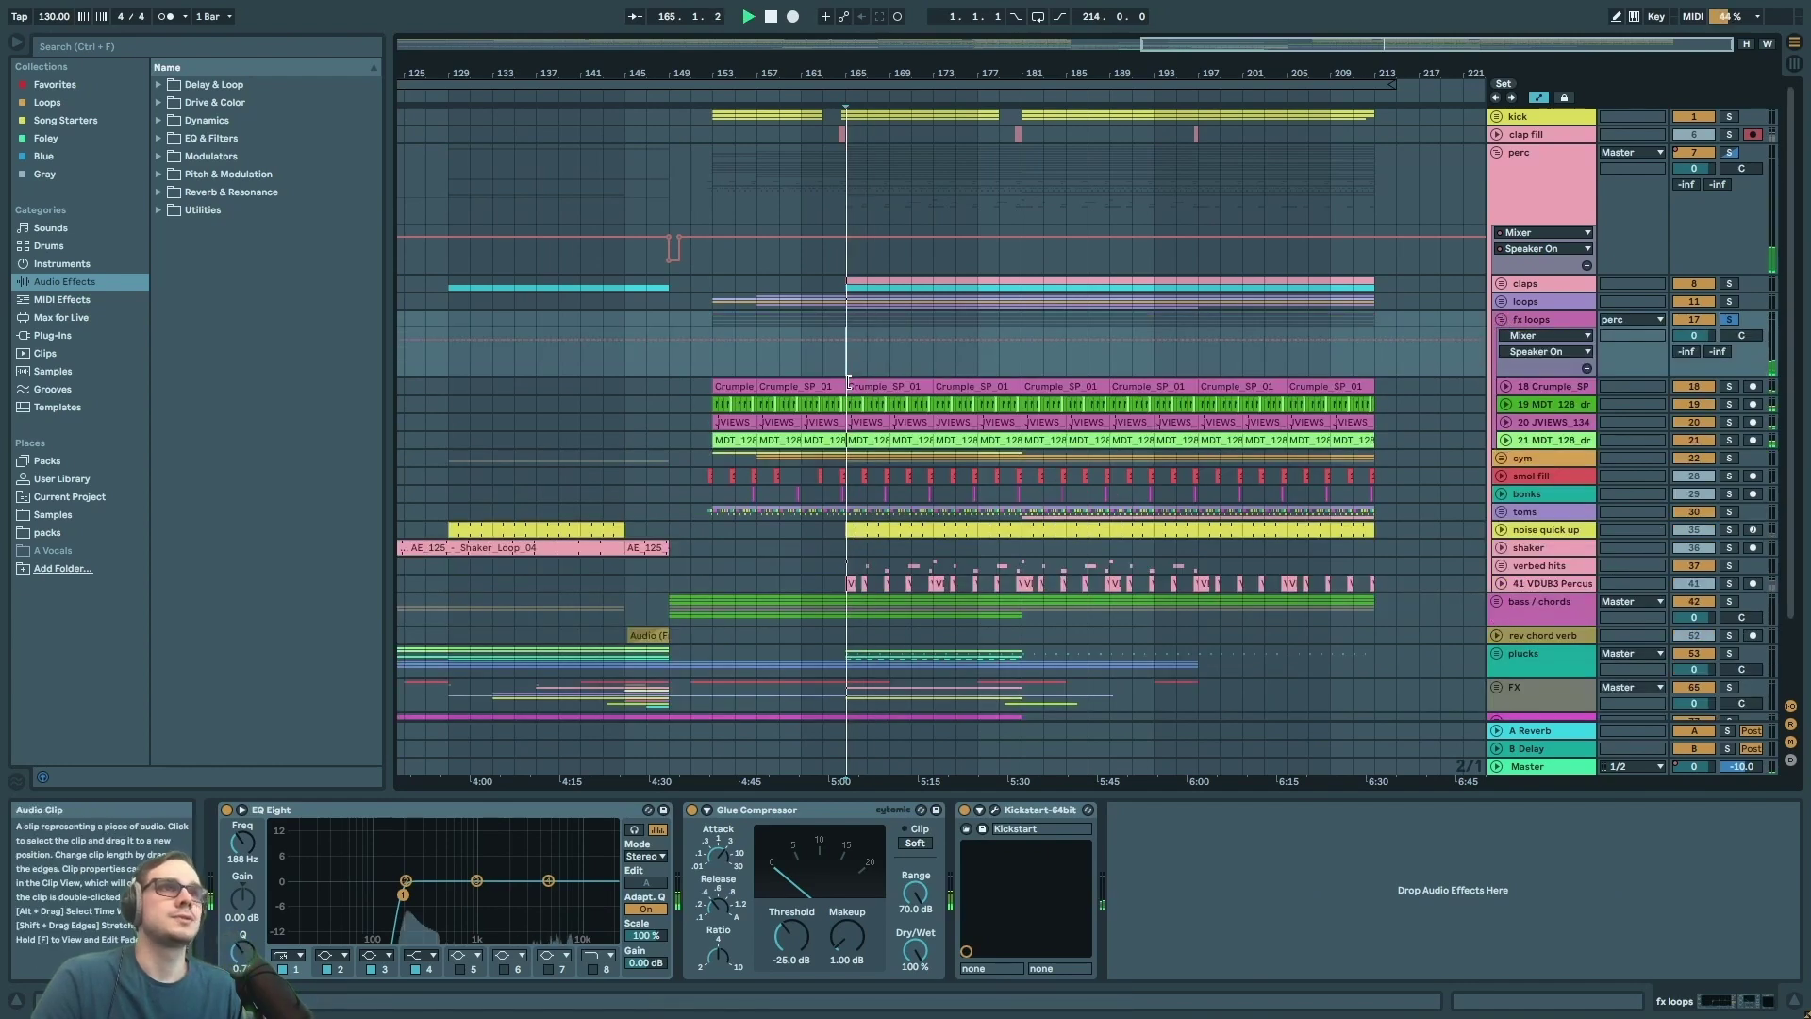
key(minus)
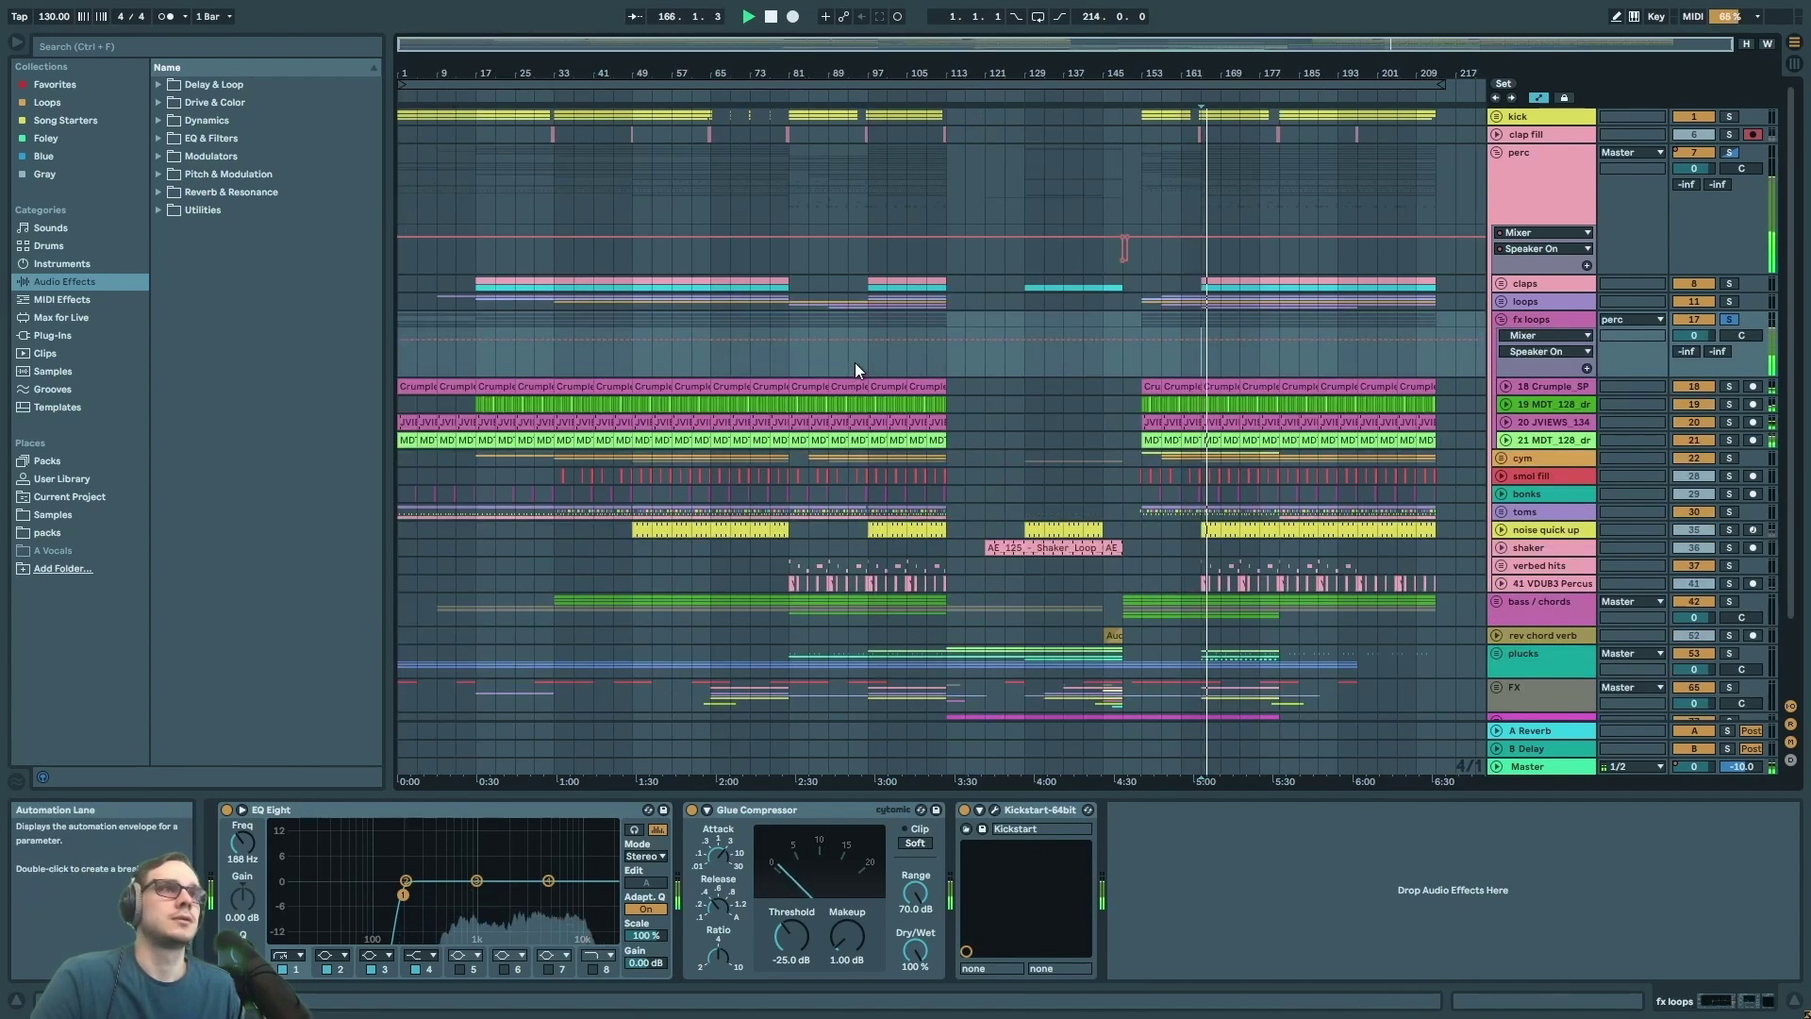
- Move the playback start to bar 33 and play the soloed fx loops group from there
click(705, 359)
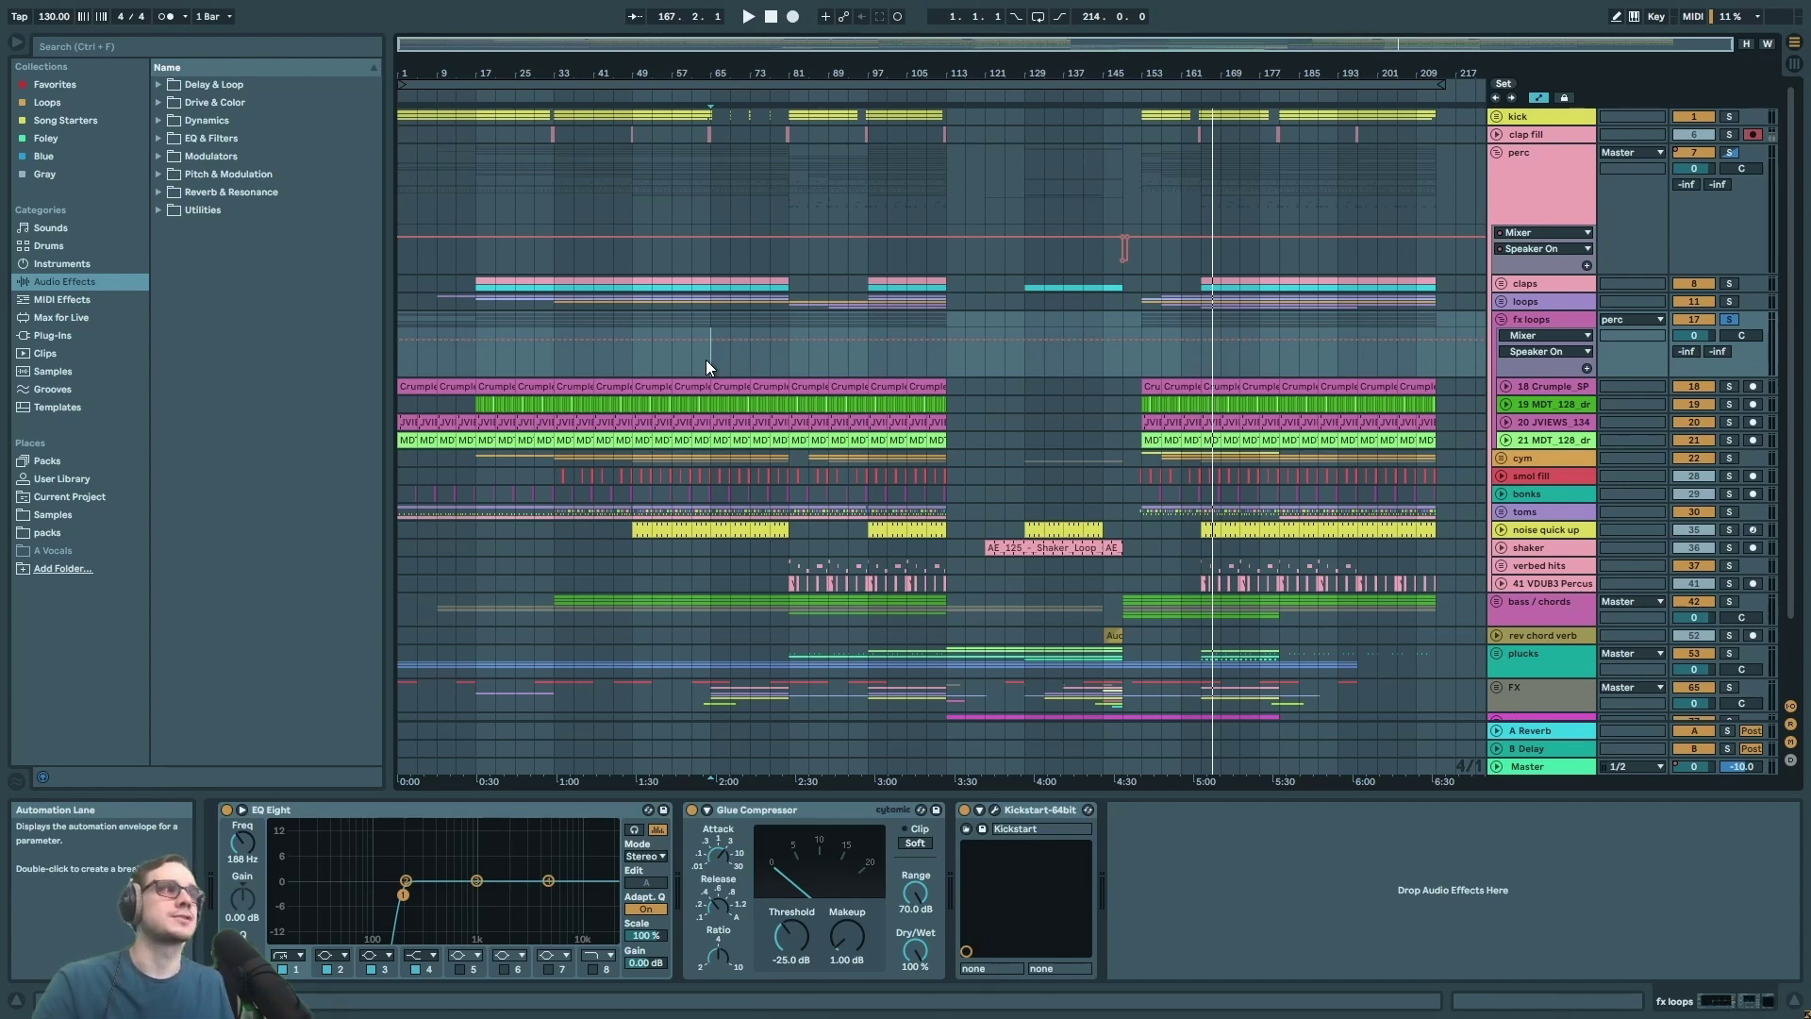
click(625, 357)
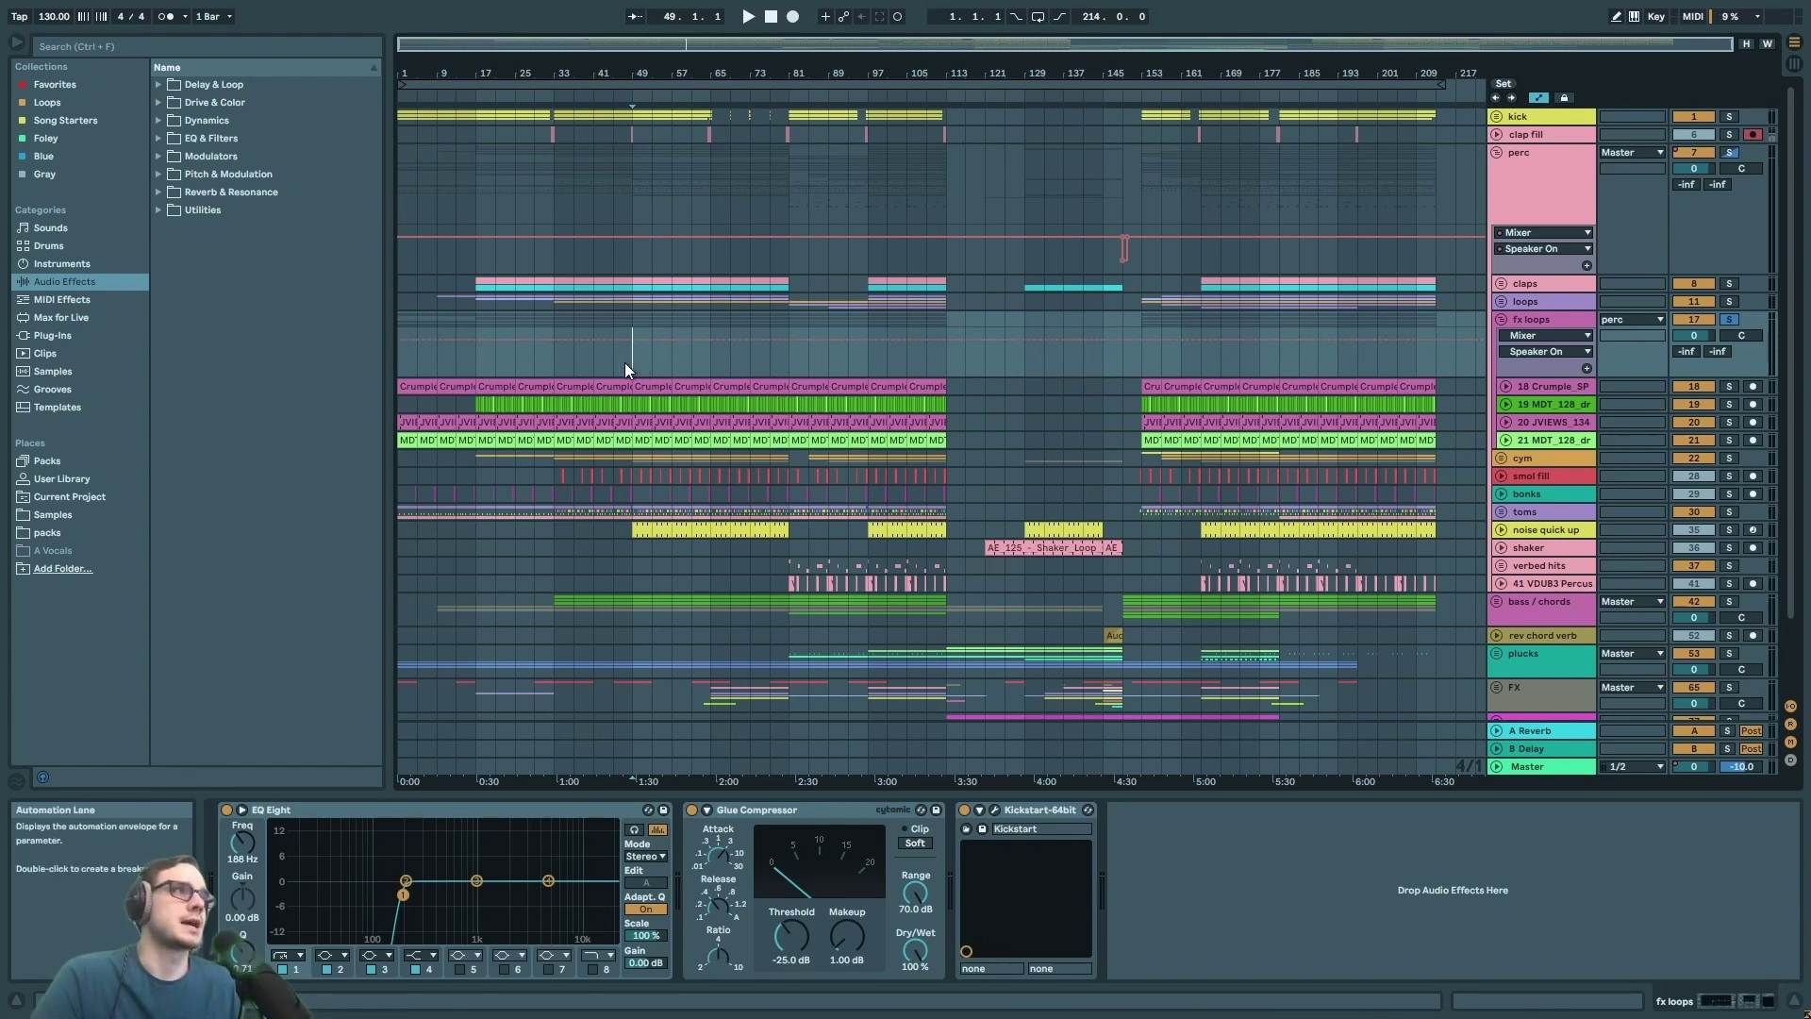
click(557, 359)
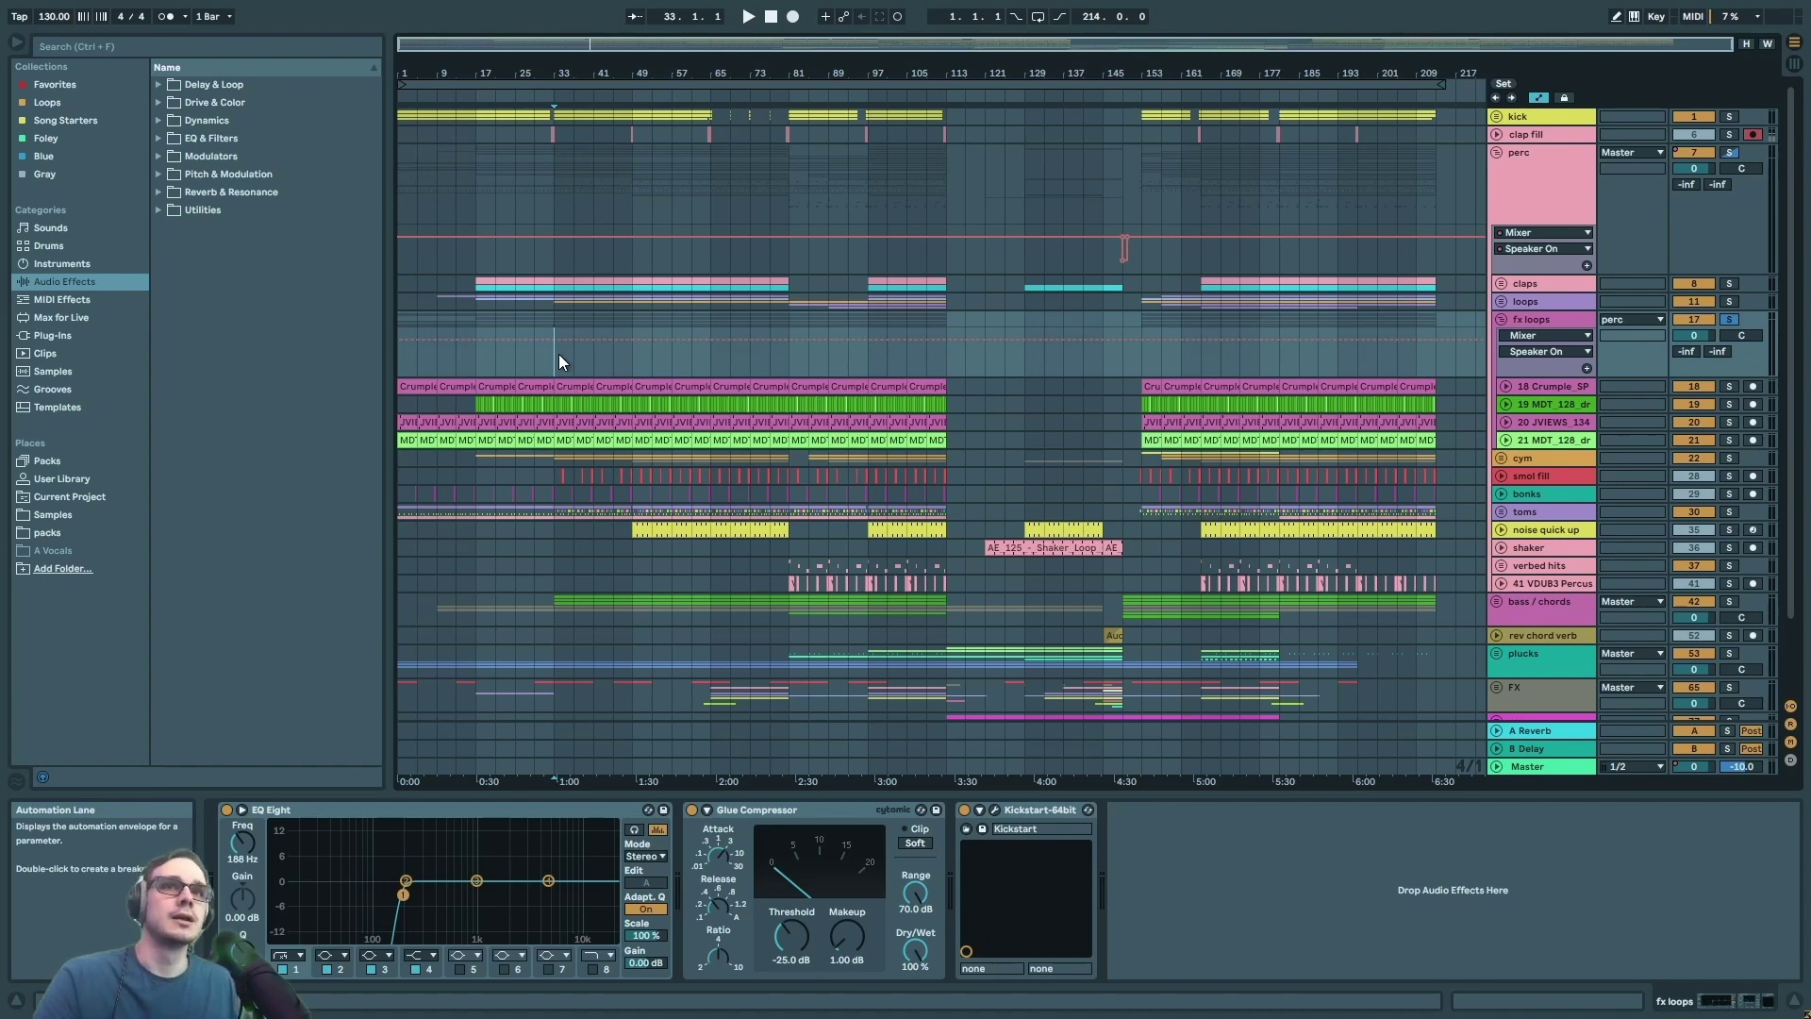
key(space)
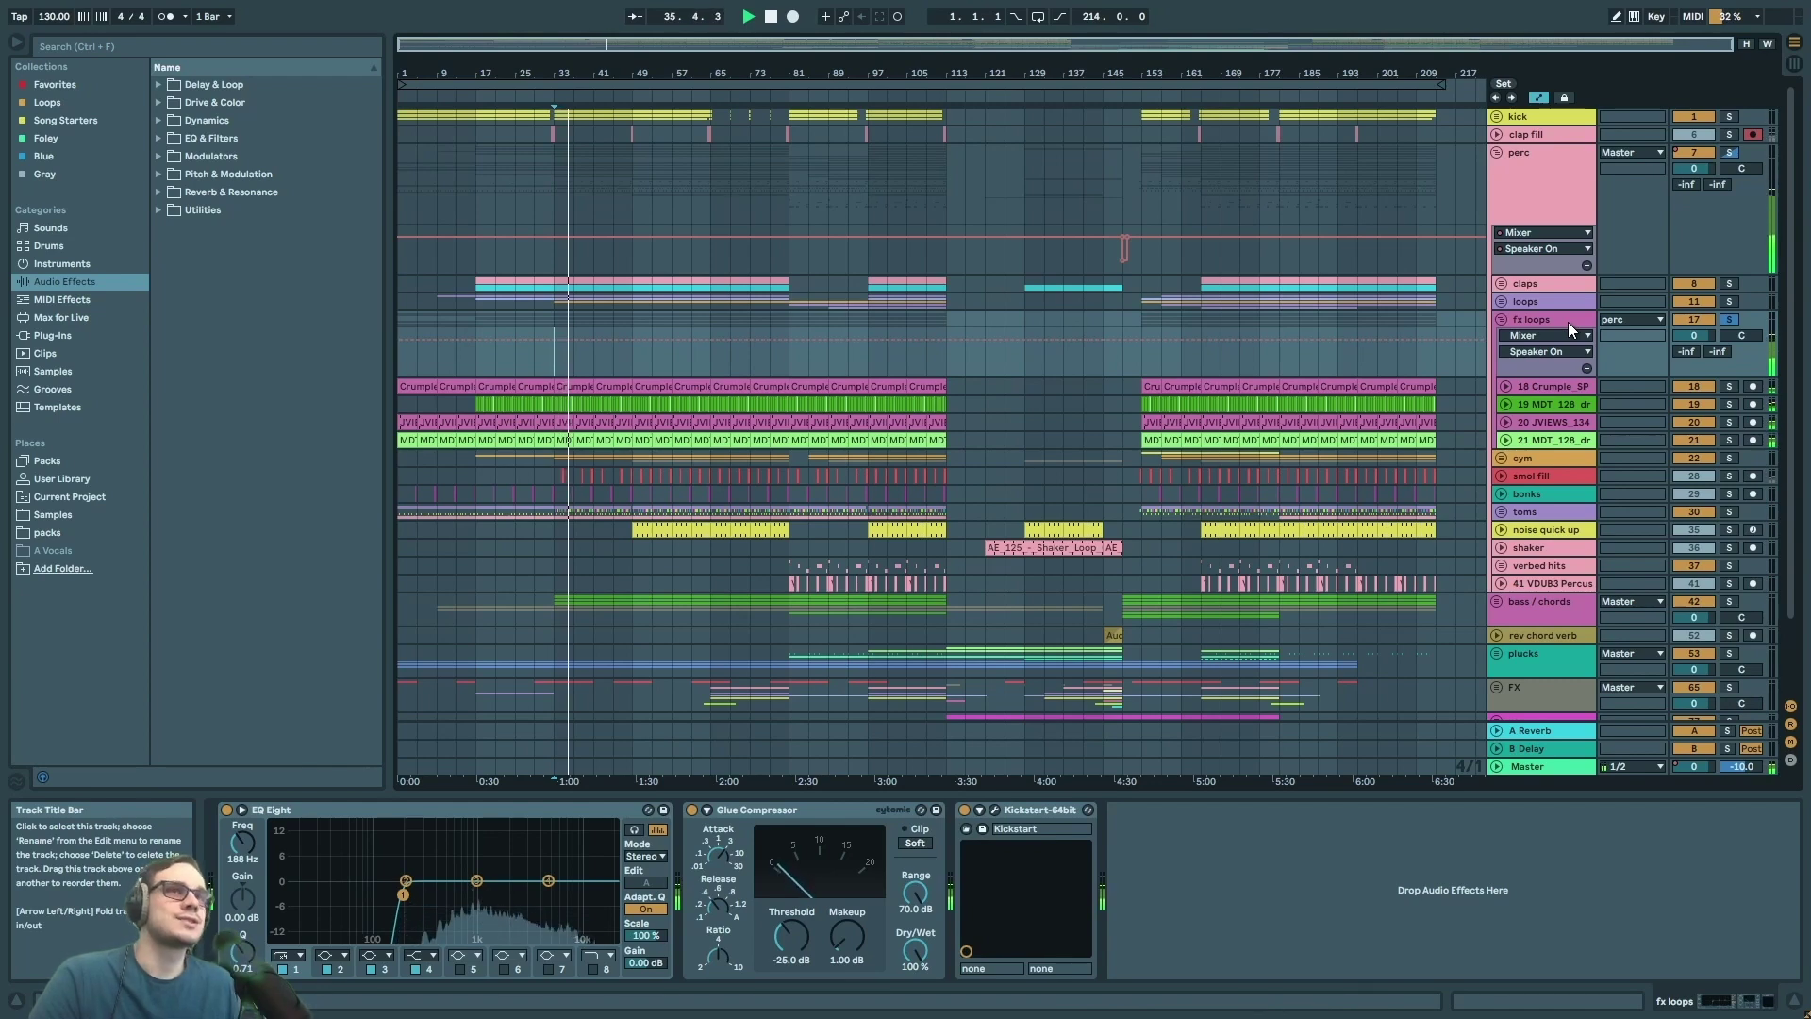
- Unfold the Crumple_SP_01 track and select its EQ Eight and Quick Sidechain devices
click(1519, 389)
key(Right)
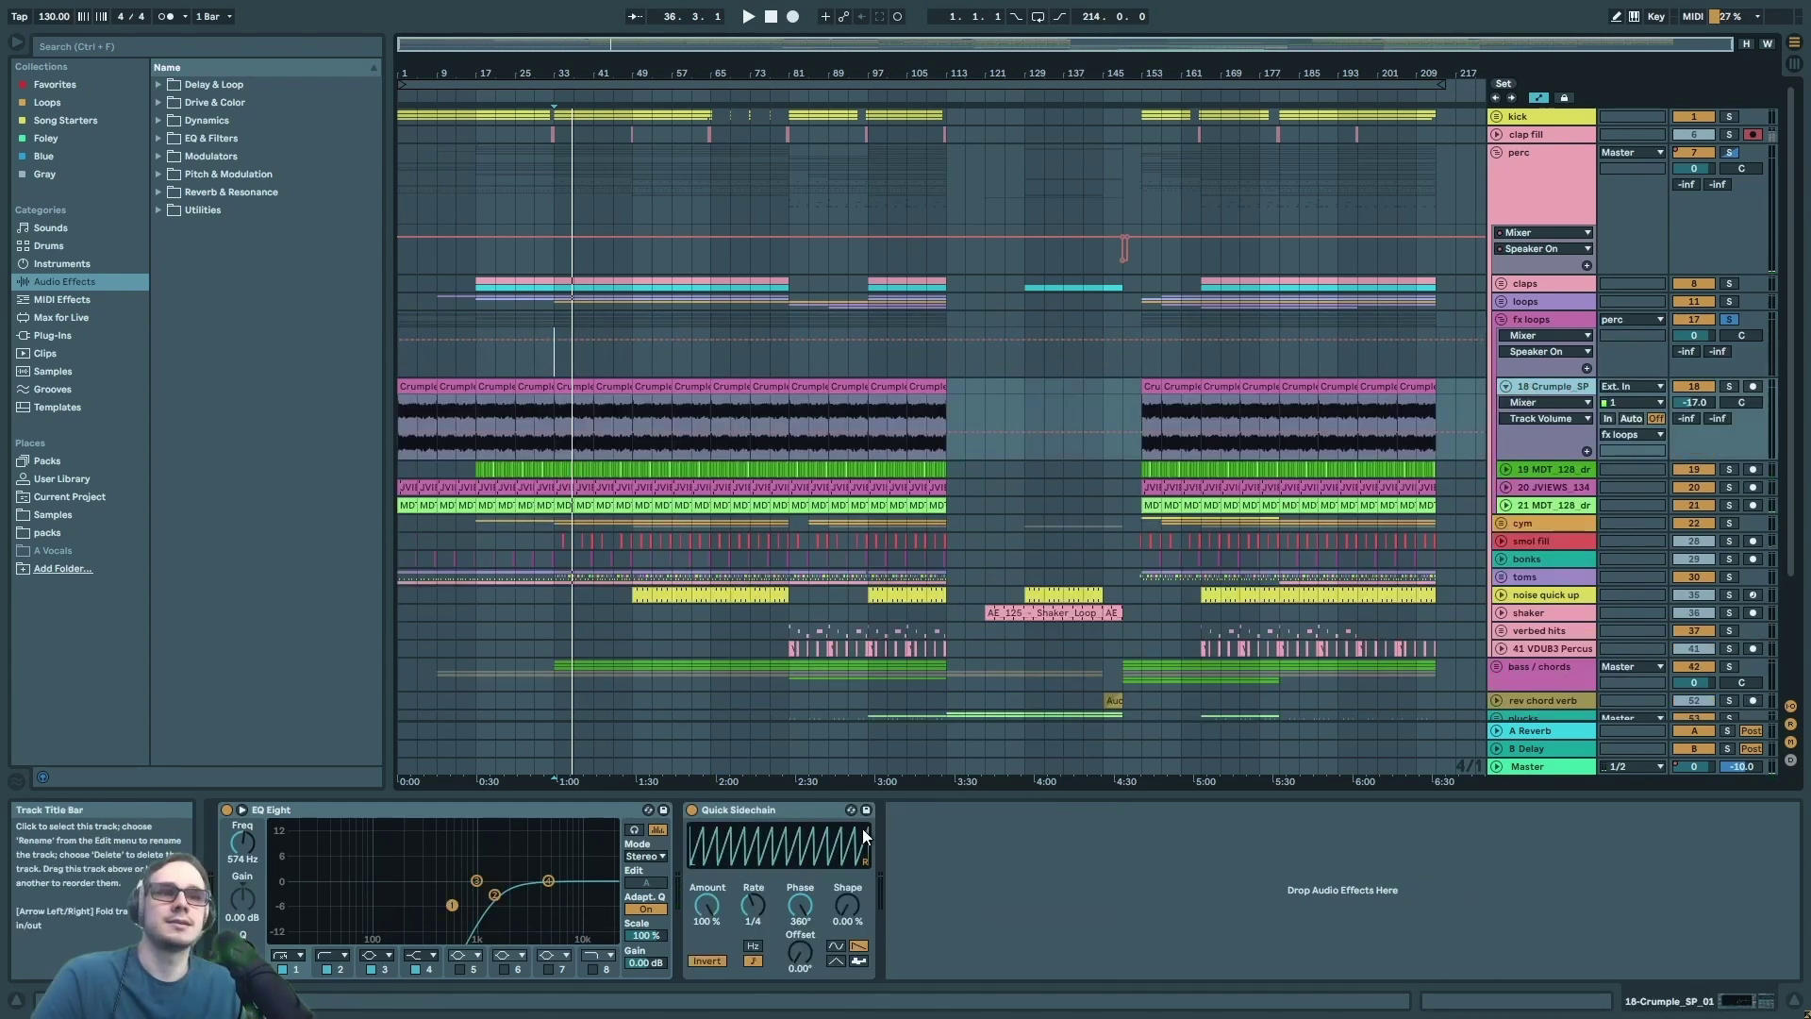
click(553, 812)
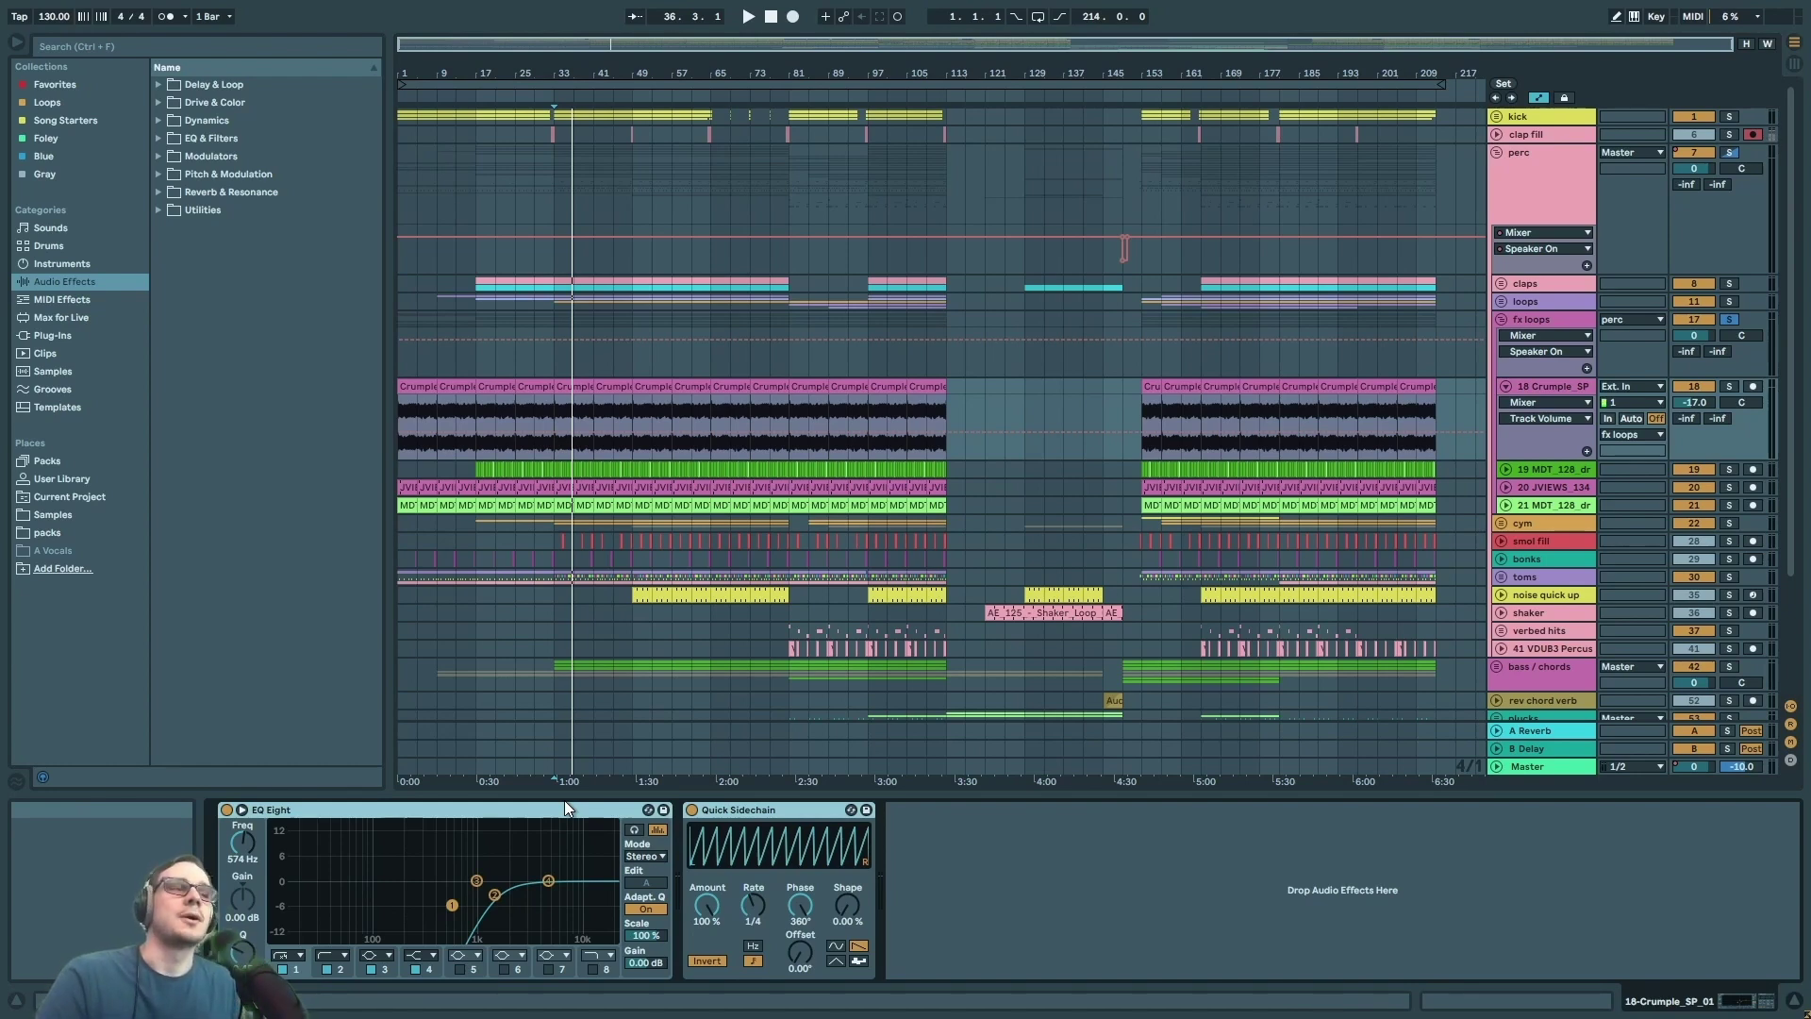
- Solo the Crumple_SP_01 loop and play it from bar 33 with EQ Eight and Quick Sidechain switched off
key(plus)
key(plus)
key(plus)
click(1730, 386)
key(space)
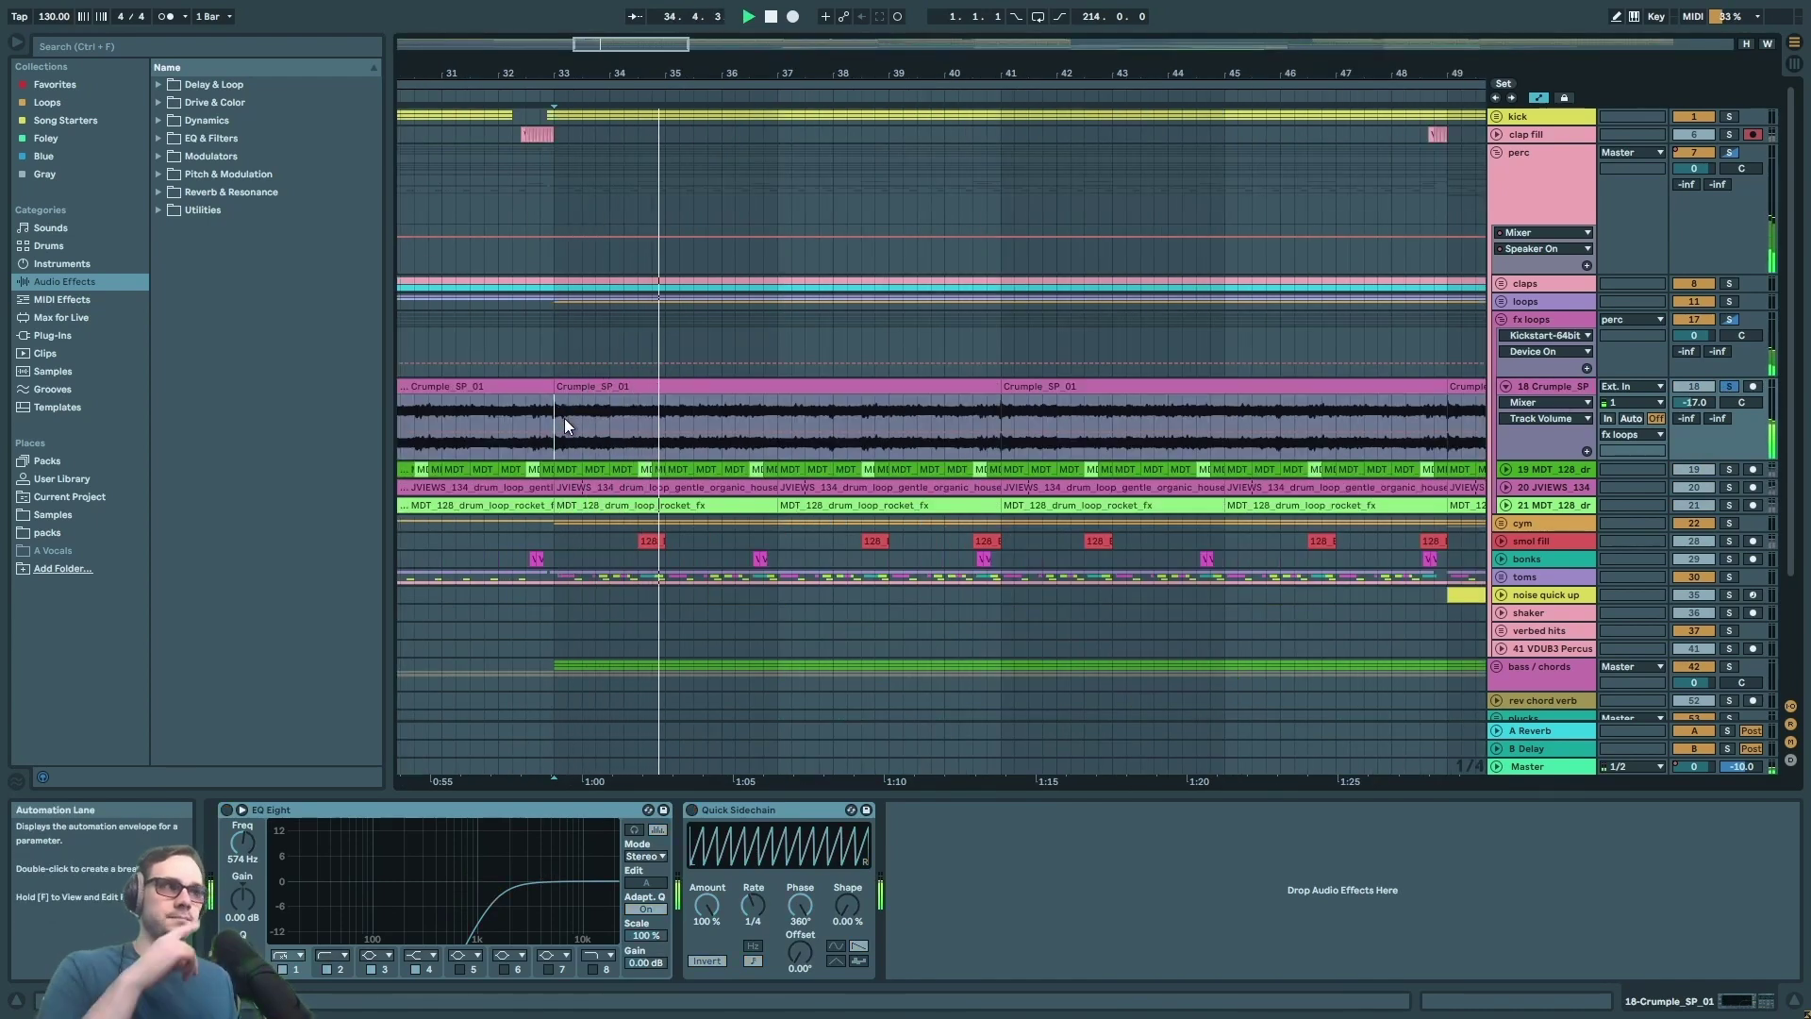
click(326, 807)
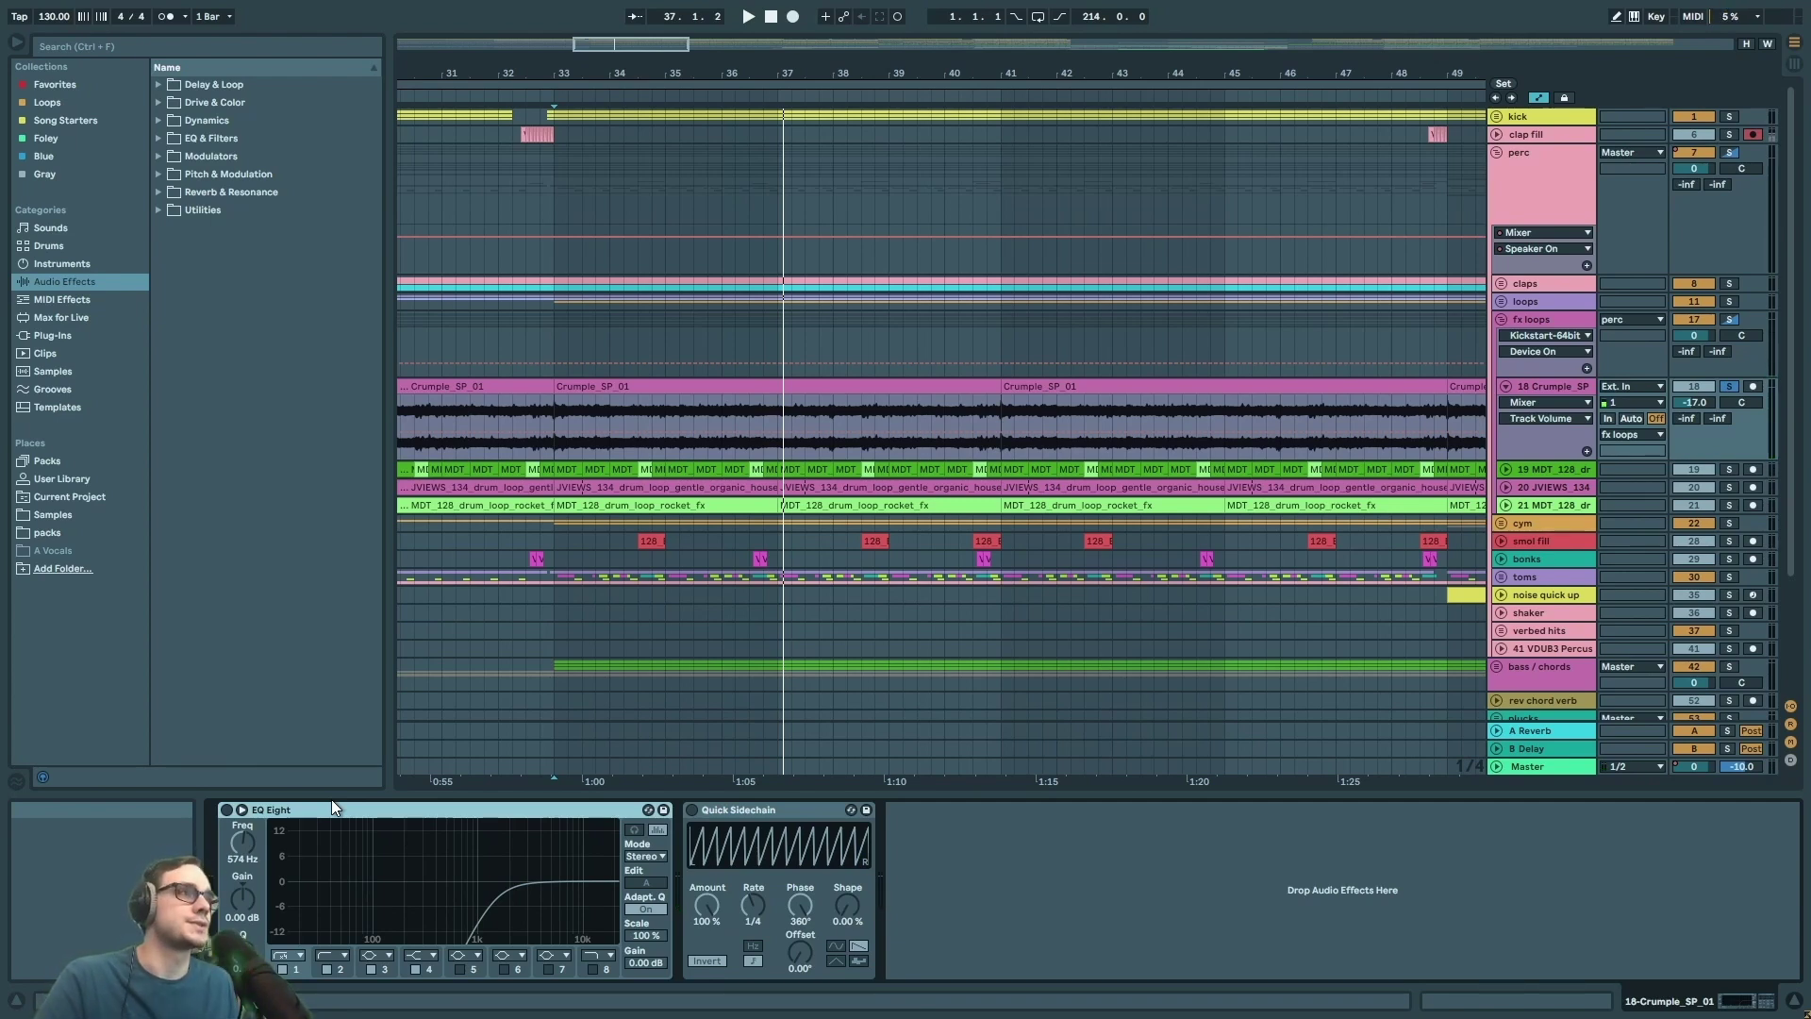
- Switch the Crumple_SP_01 track's EQ Eight and Quick Sidechain back on and replay the loop from bar 33
click(552, 412)
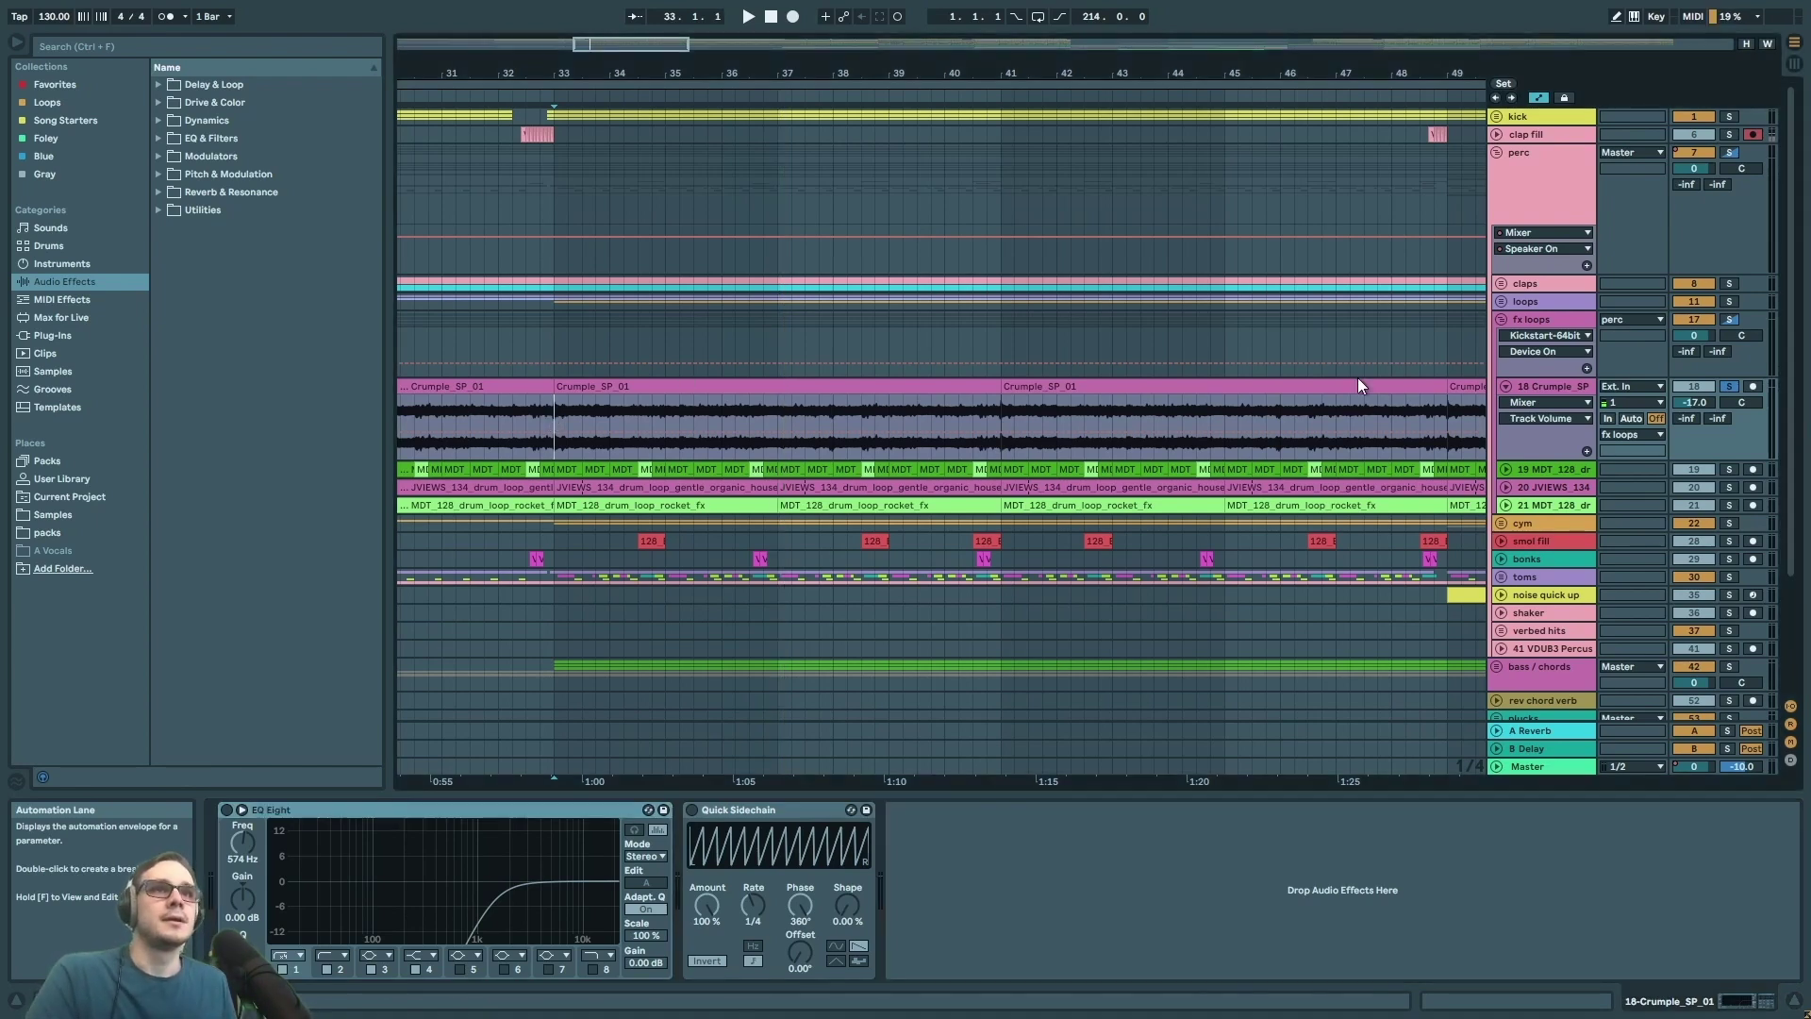
click(226, 809)
click(691, 810)
key(space)
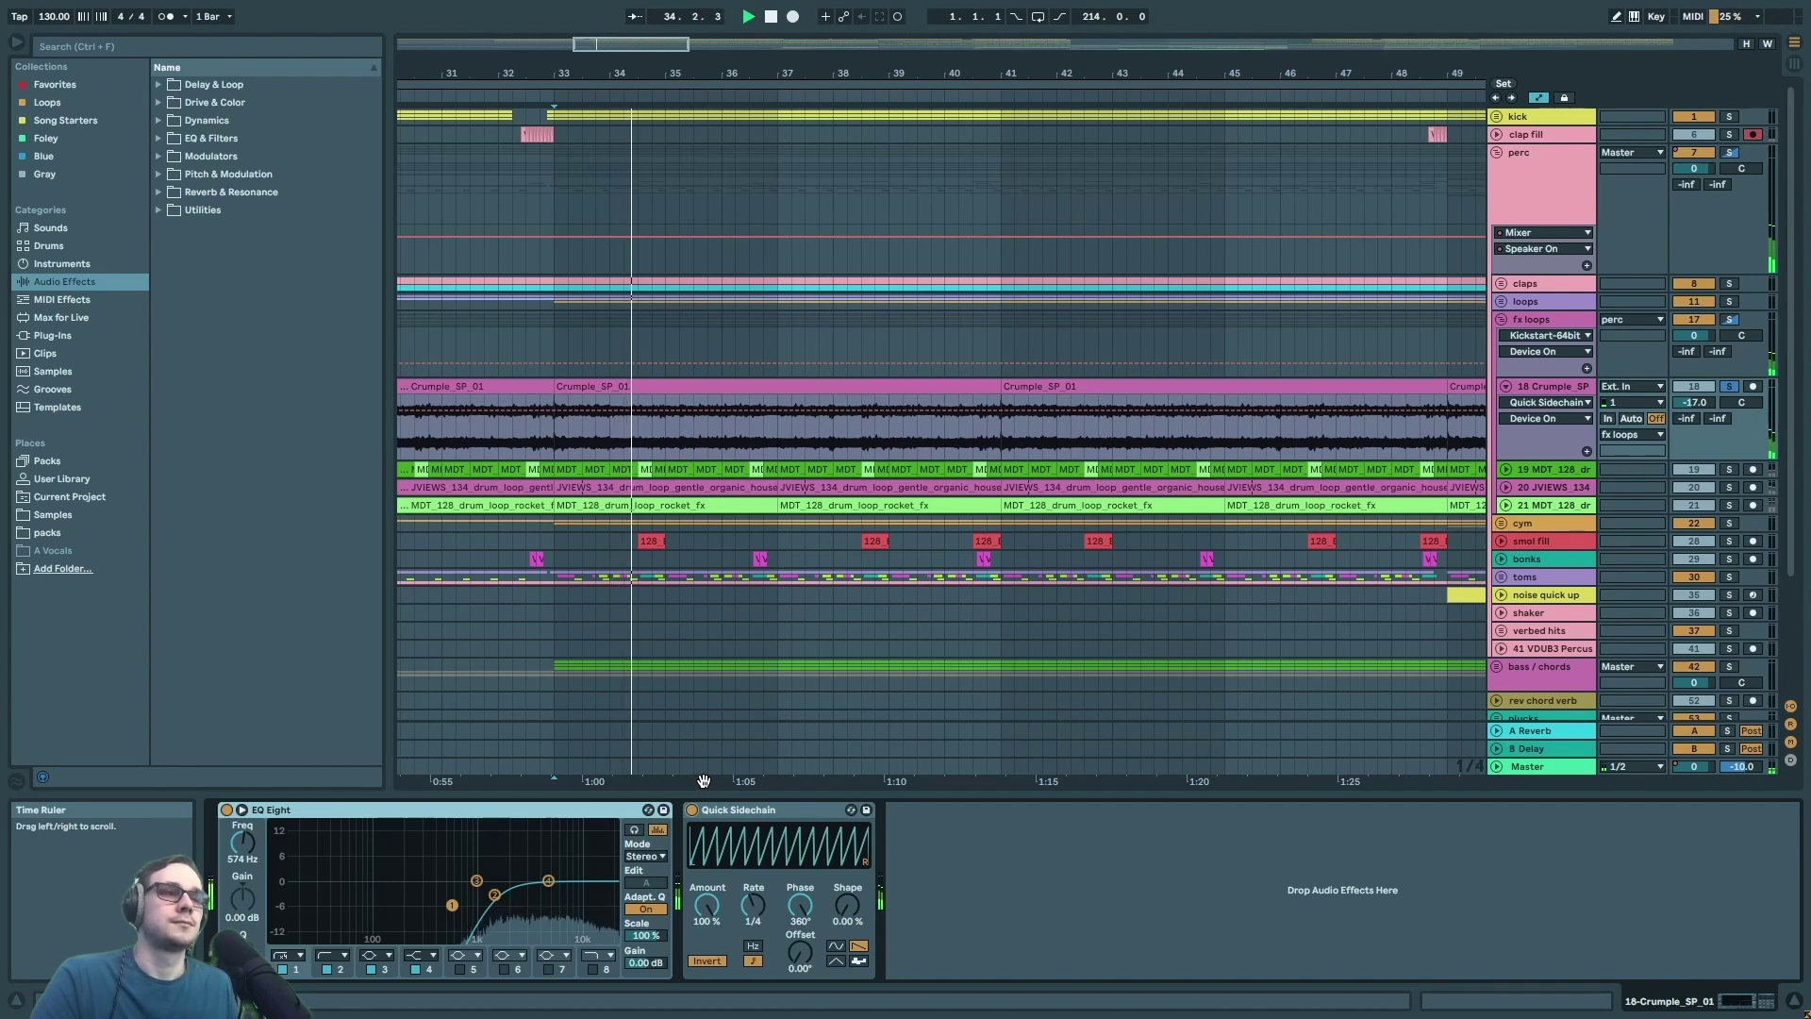
- Solo the kick alongside the Crumple_SP_01 loop to hear Quick Sidechain work against it
click(1730, 116)
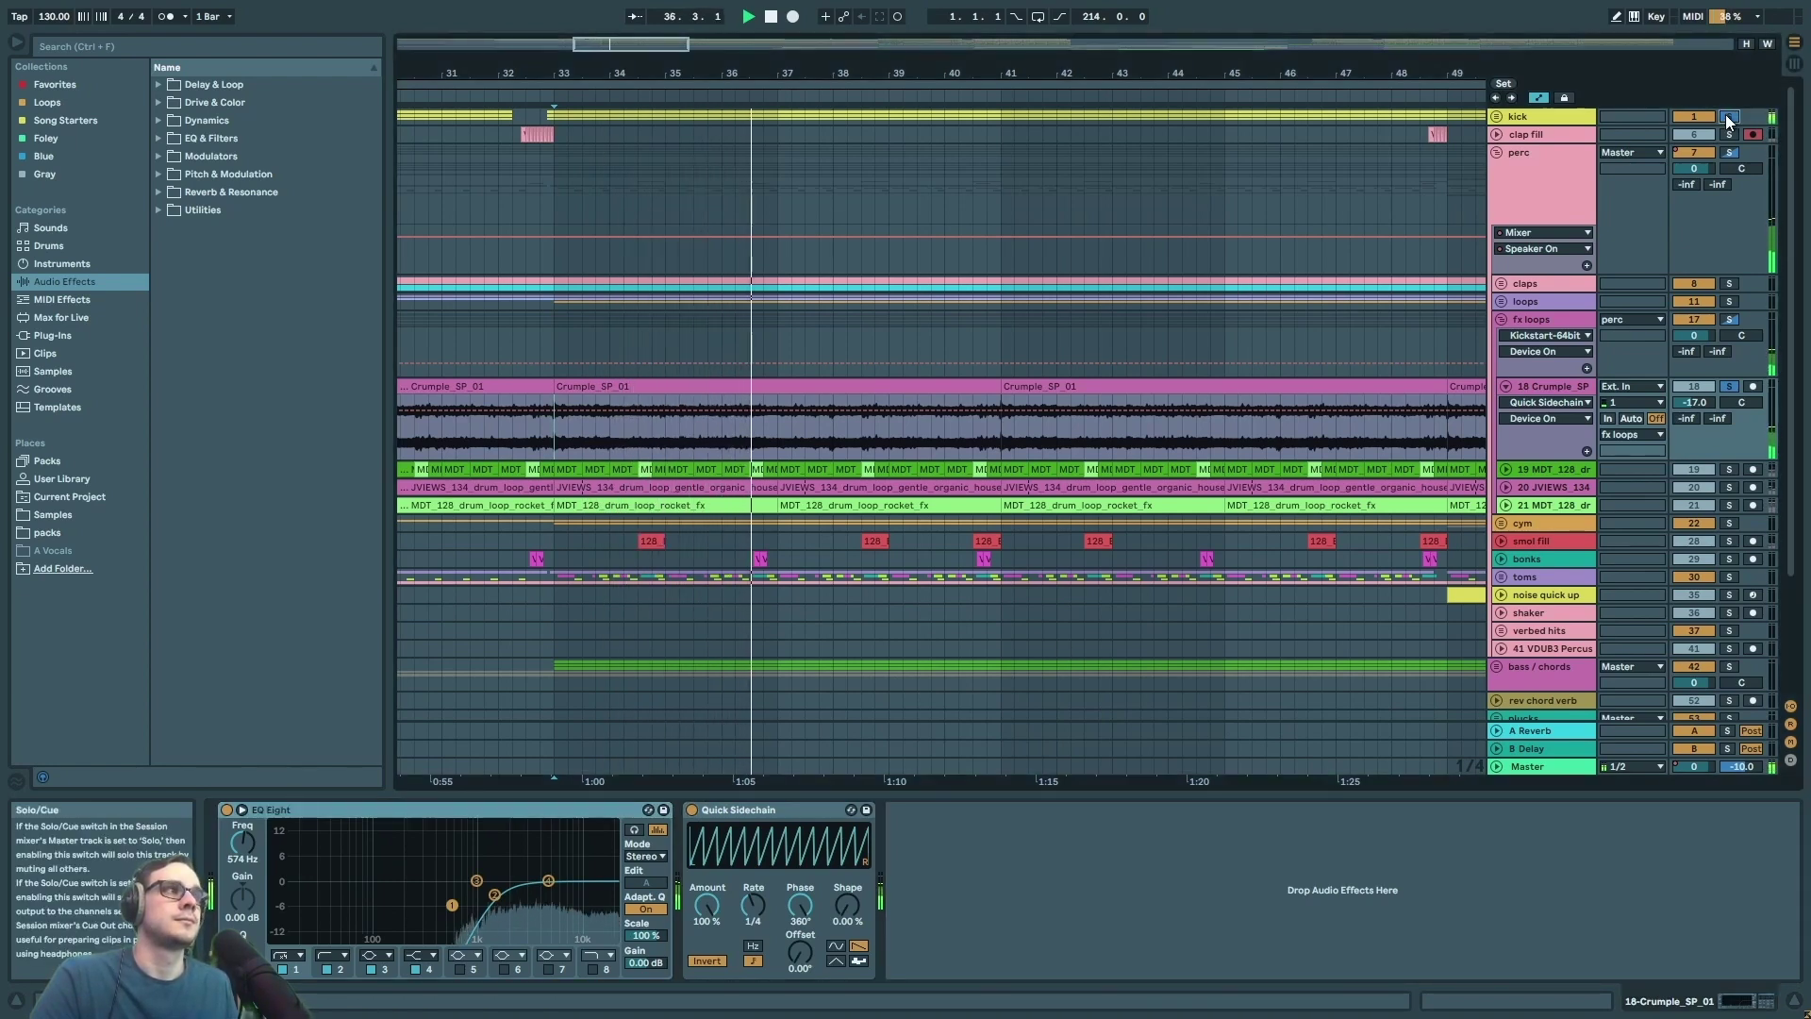
key(space)
click(1533, 319)
click(1559, 388)
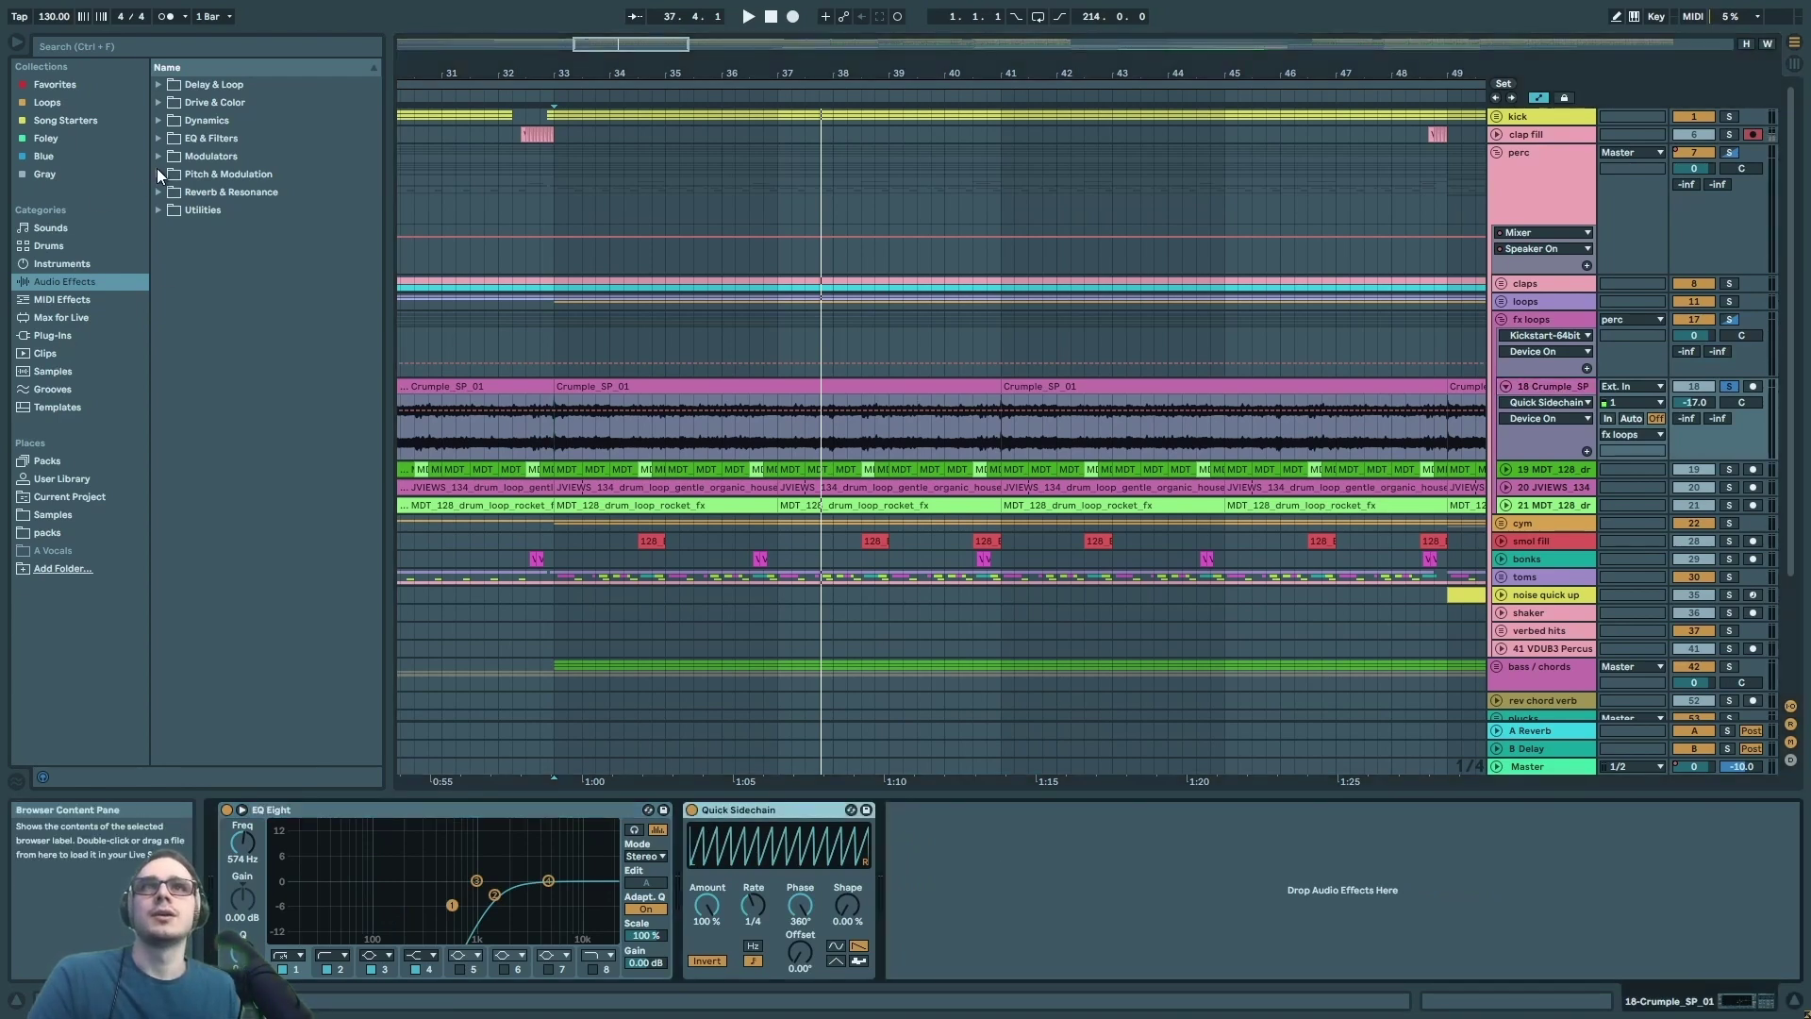
- Expand the Auto Pan presets under Pitch & Modulation in the audio effects browser
click(157, 208)
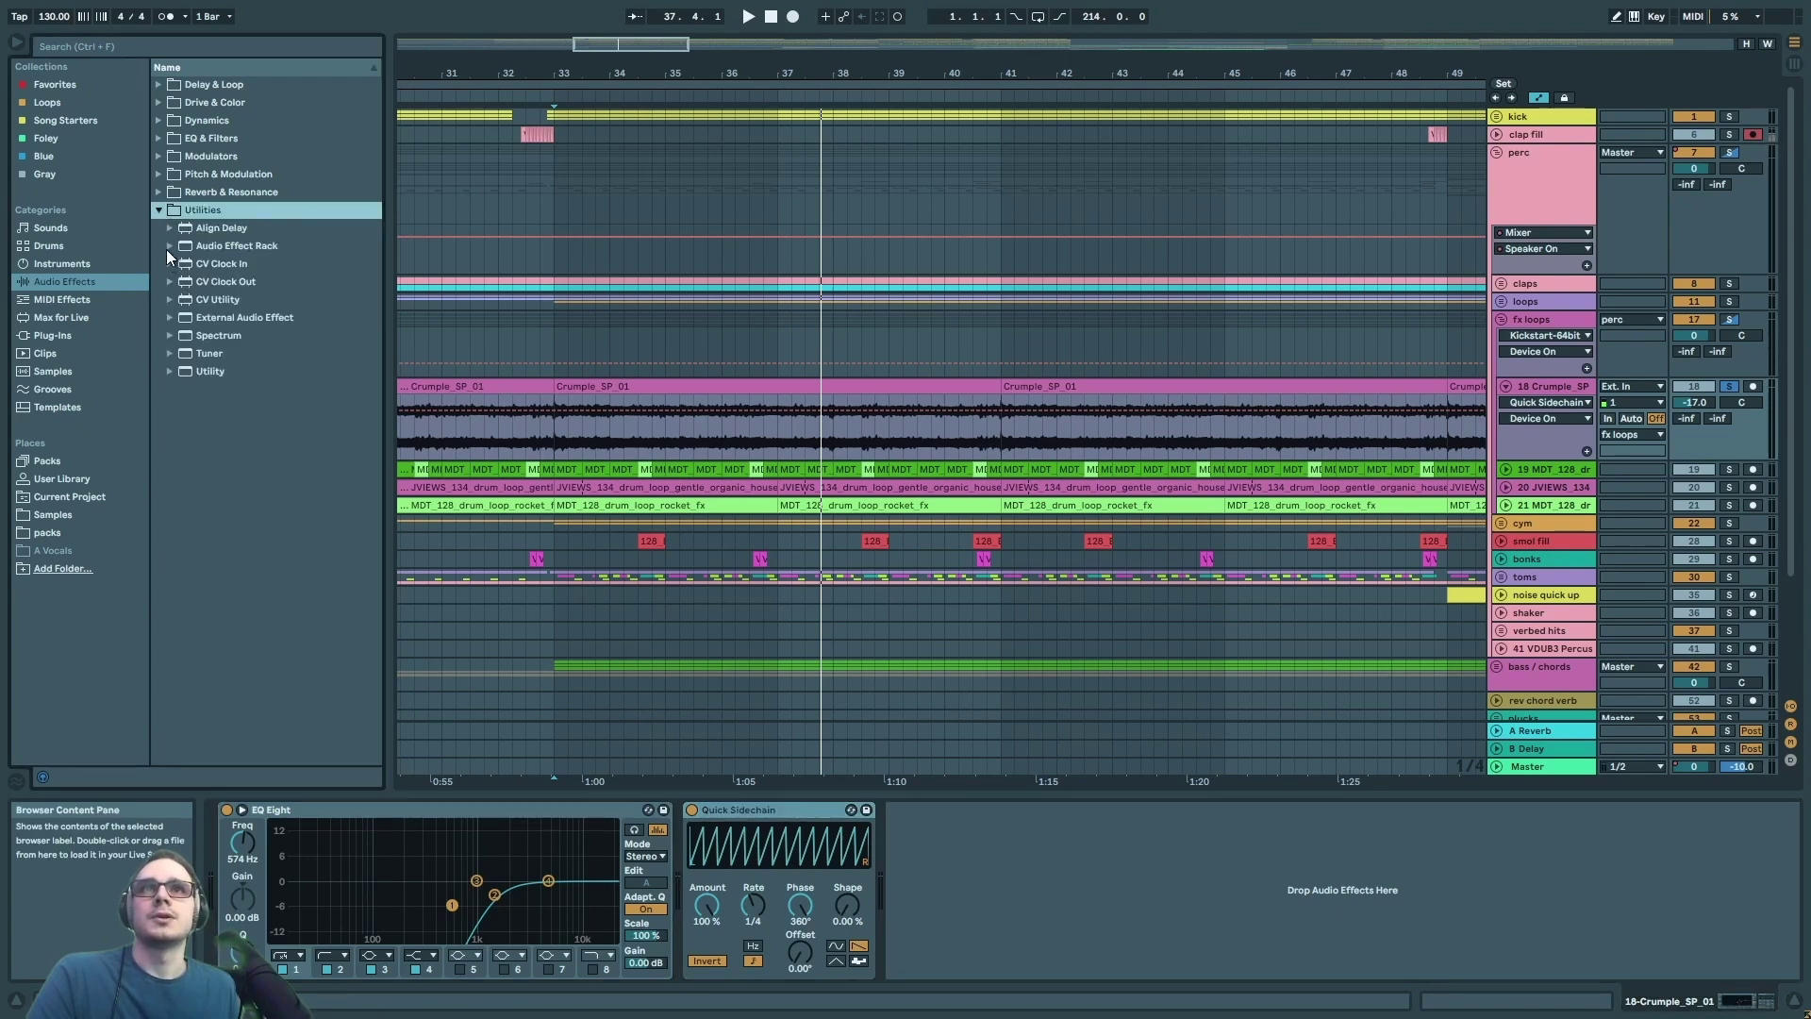
click(166, 247)
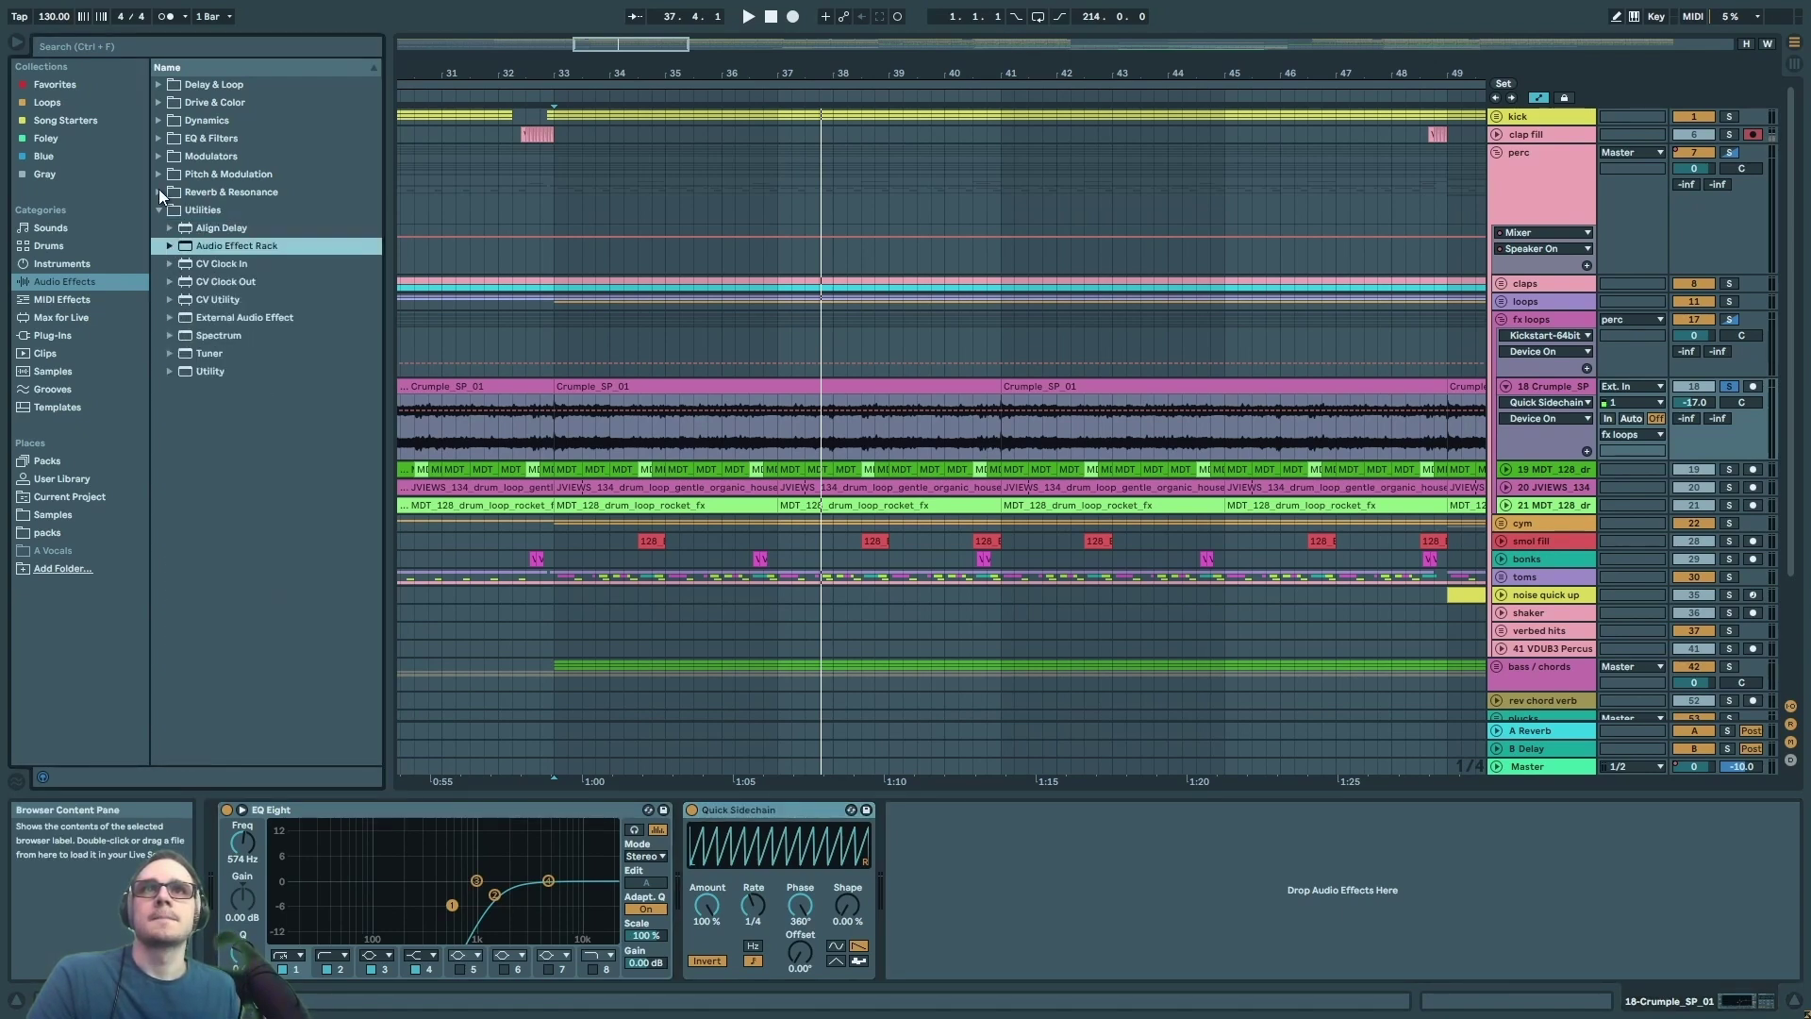
click(157, 177)
click(170, 195)
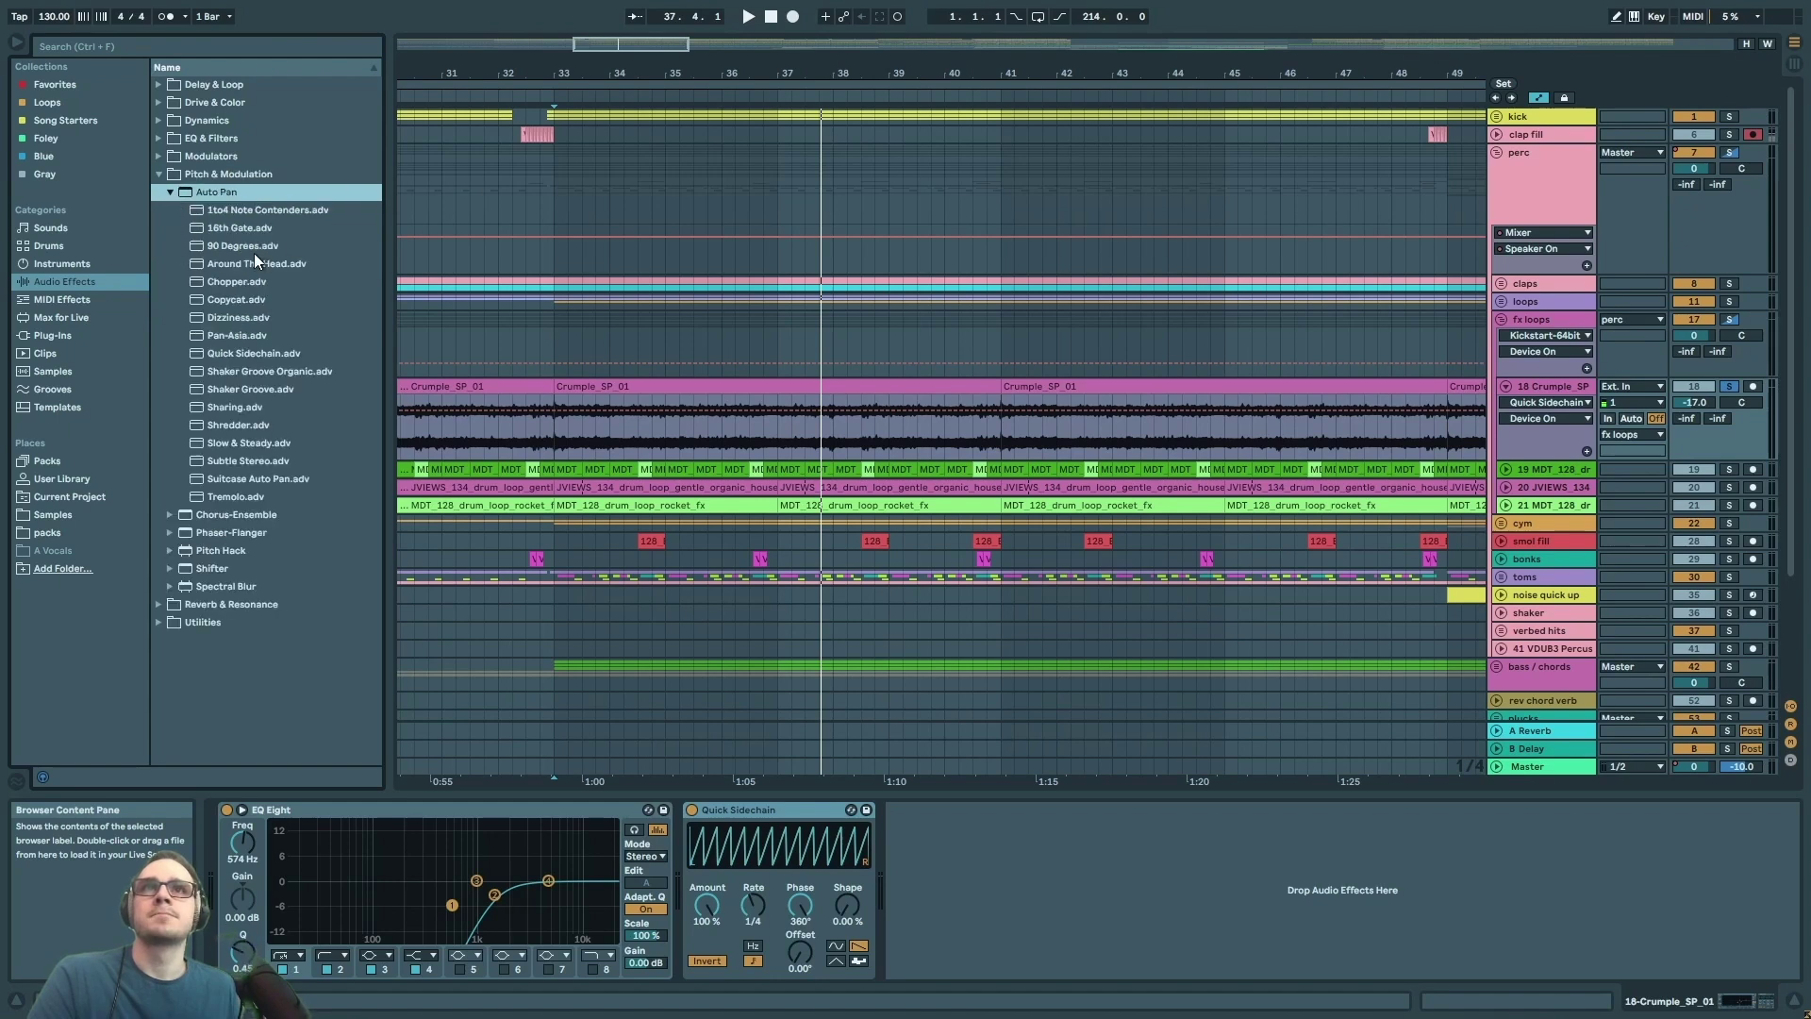
- Add the 16th Gate Auto Pan preset to the Crumple_SP_01 track, audition it with Quick Sidechain bypassed, and re-enable Quick Sidechain
click(241, 226)
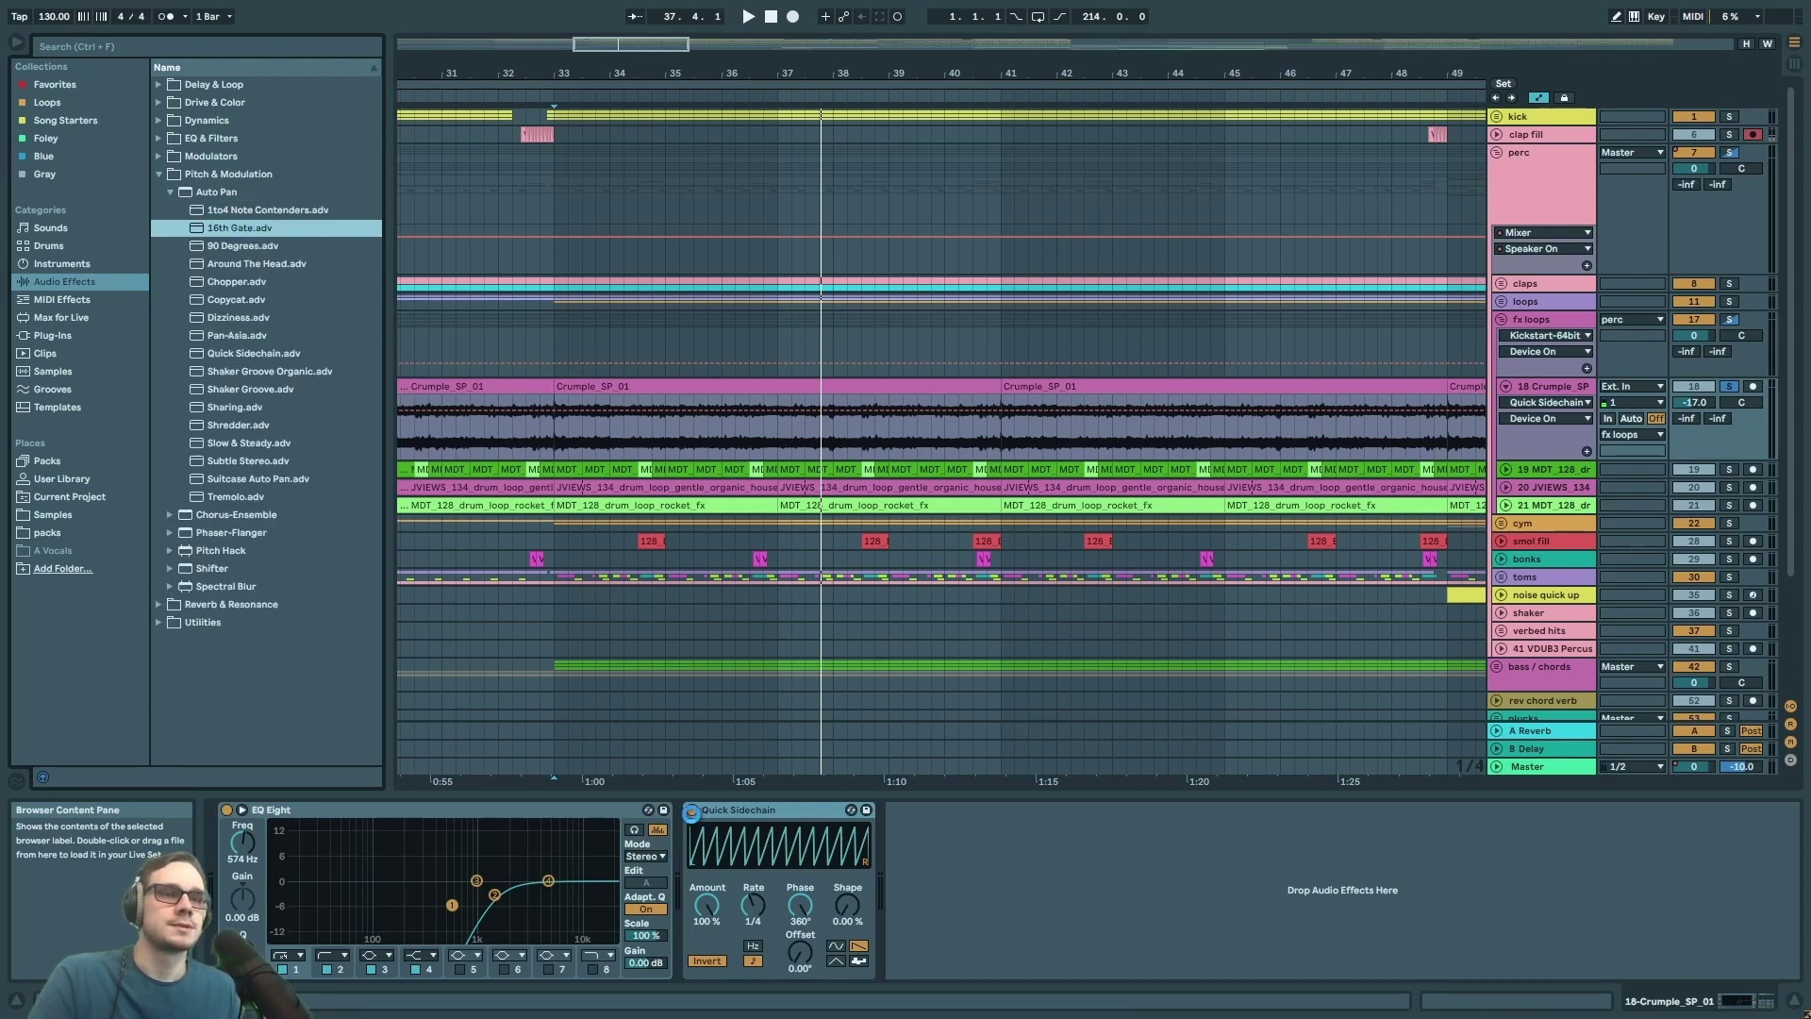
key(Return)
key(space)
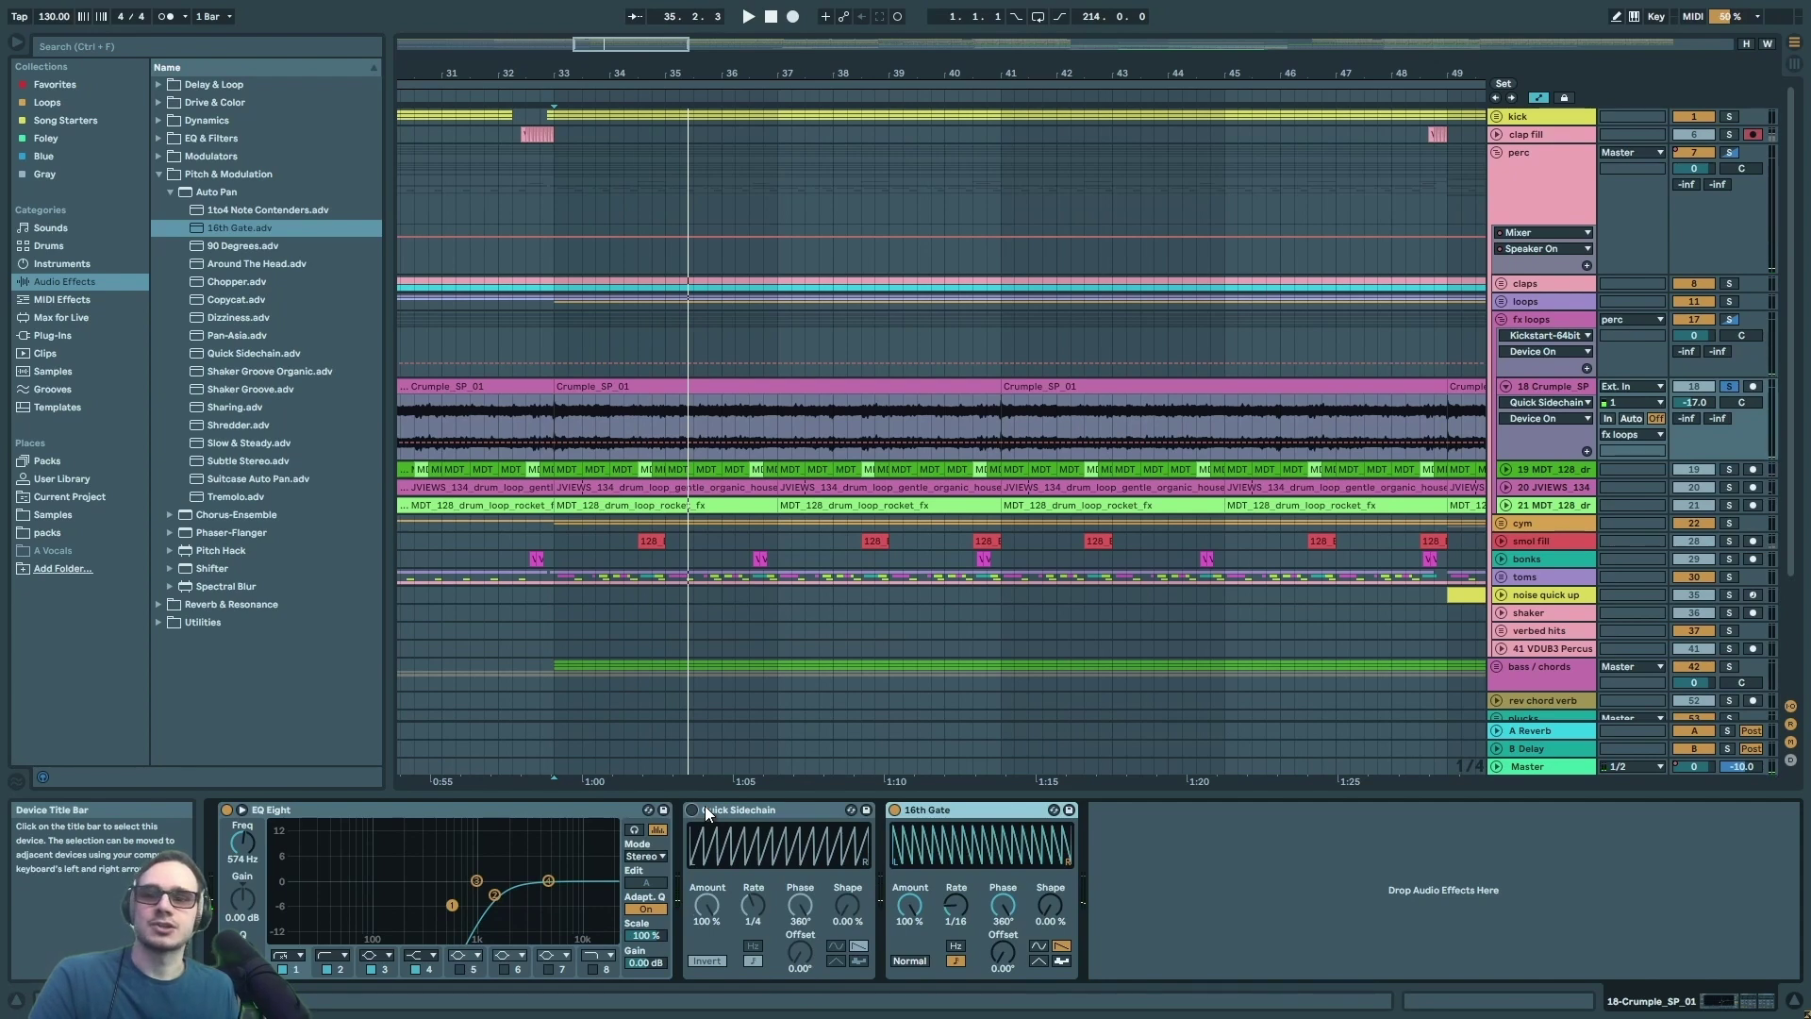
click(694, 809)
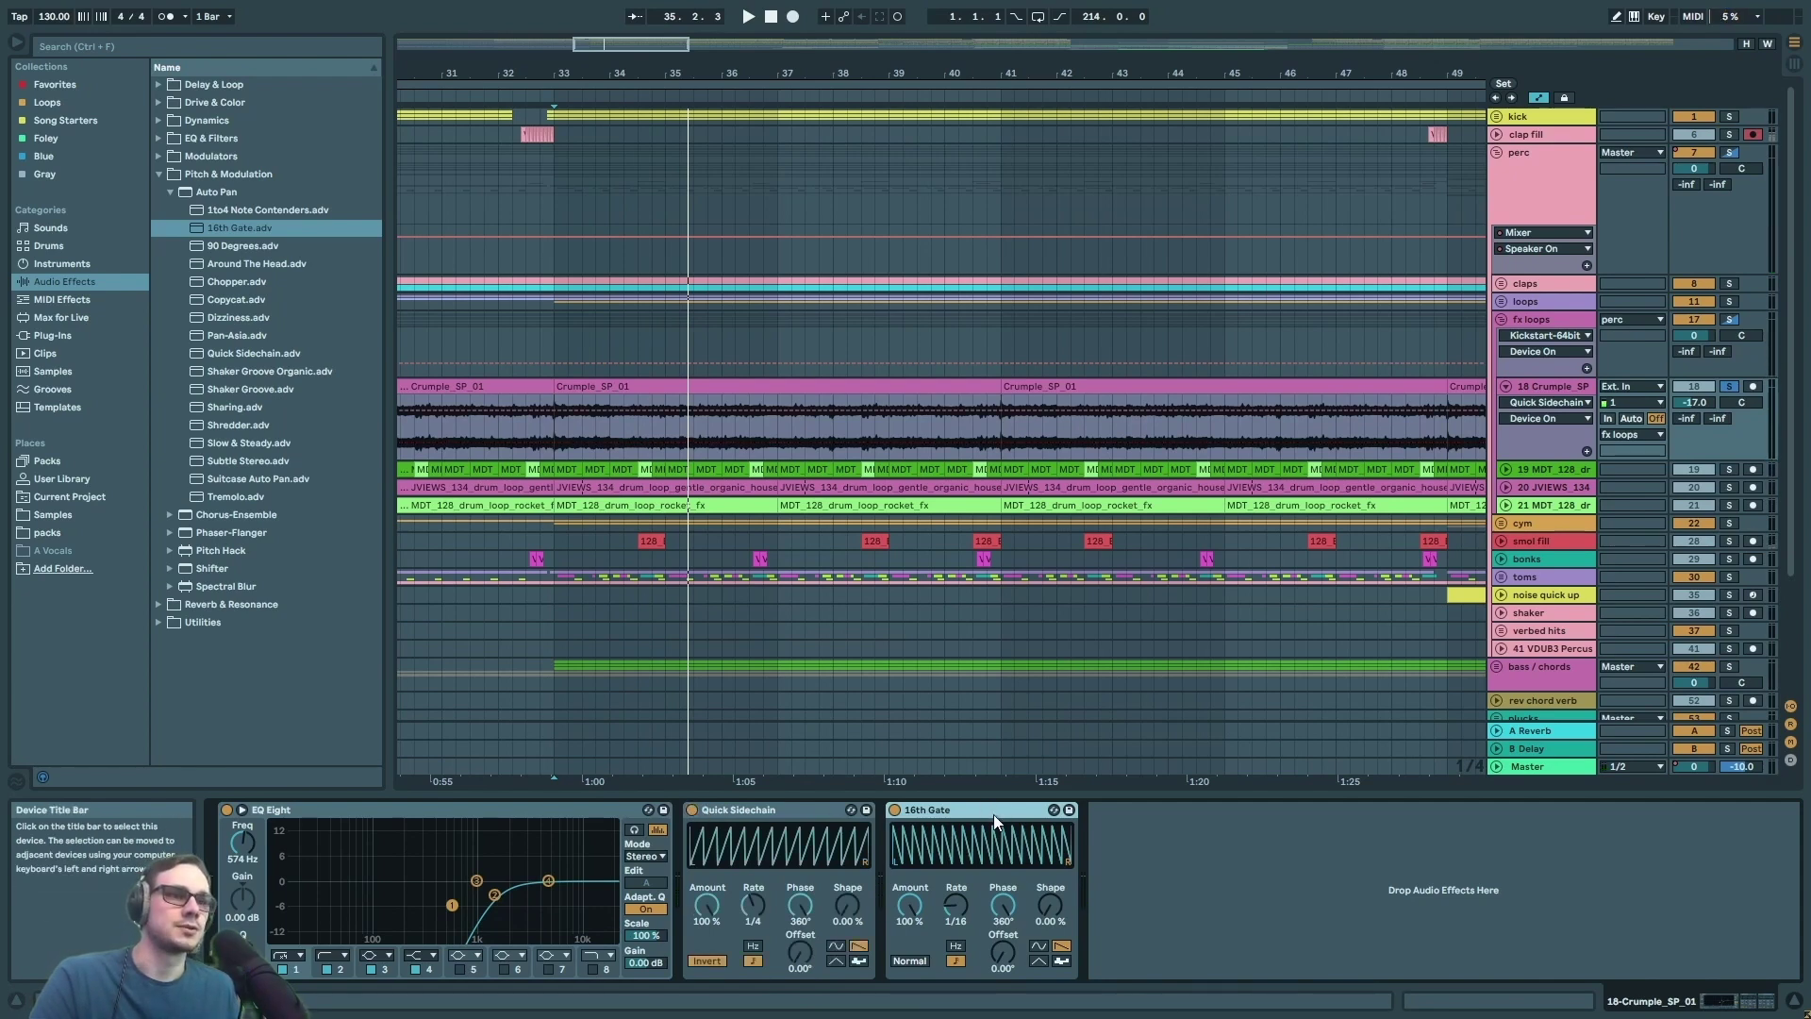
- Solo the MDT_128_drum_loop_ibiza_fx track instead, unfold it and play it from bar 33
click(1547, 469)
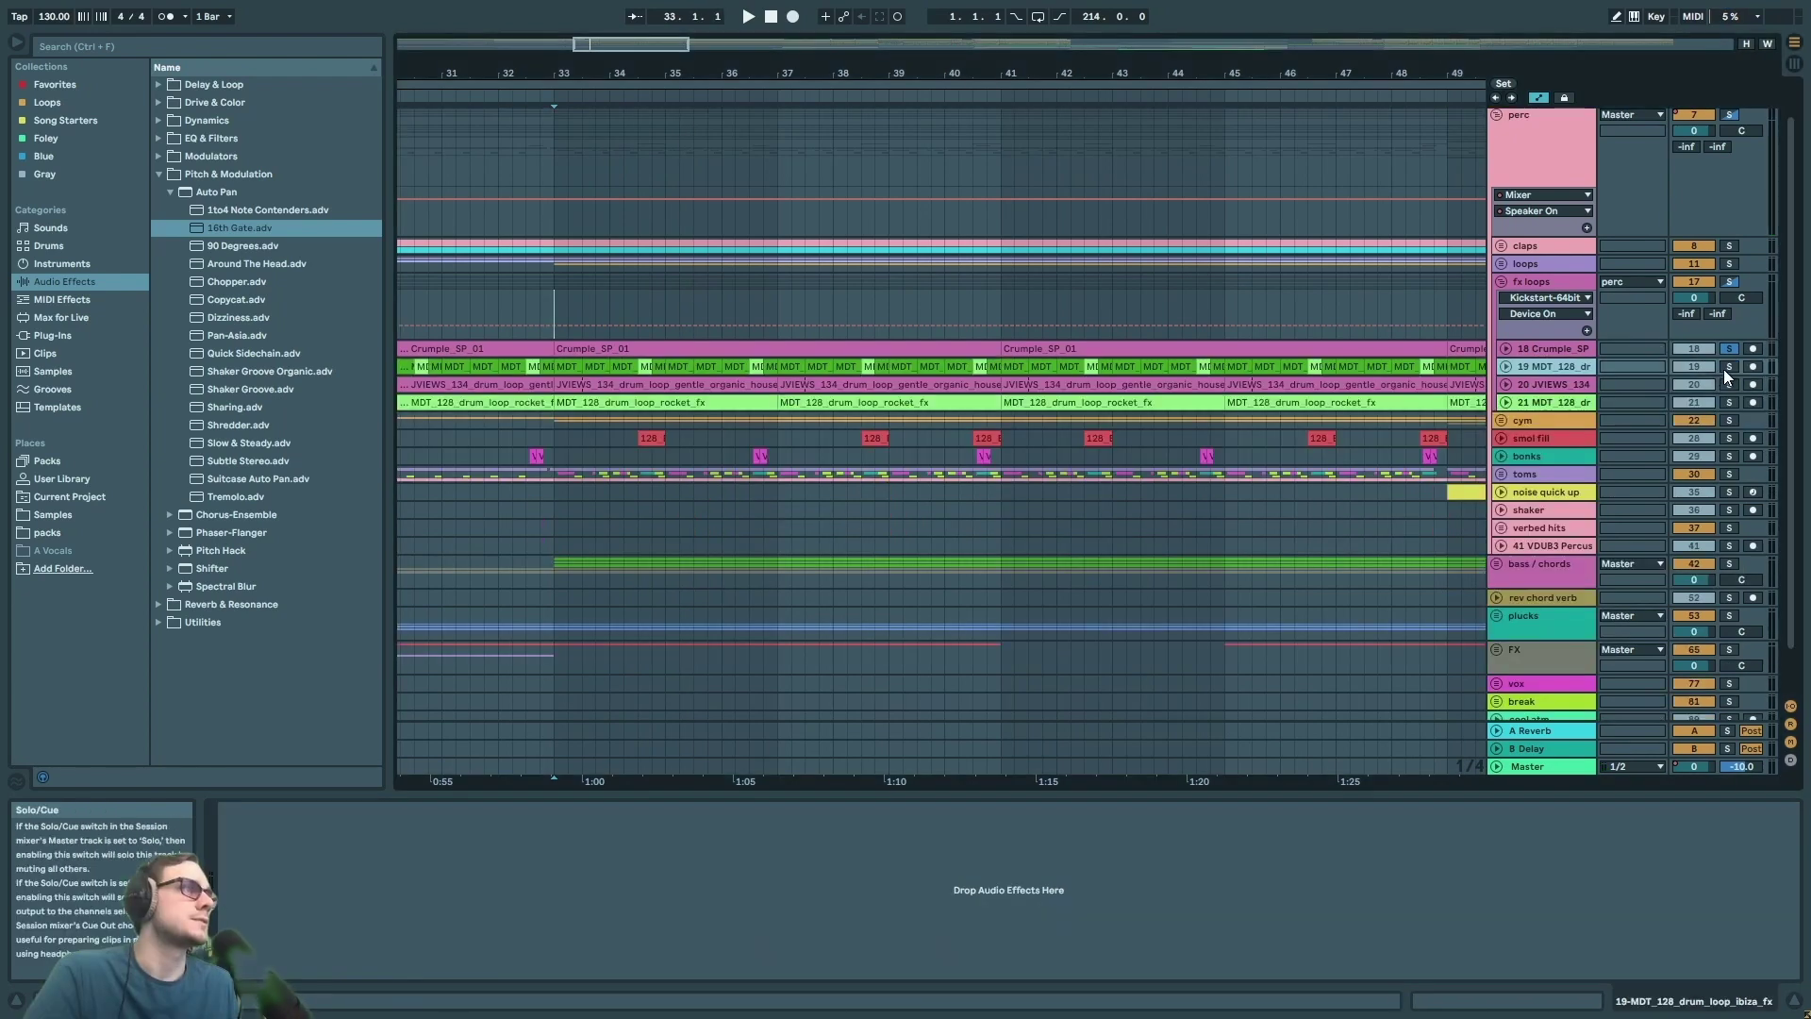
key(space)
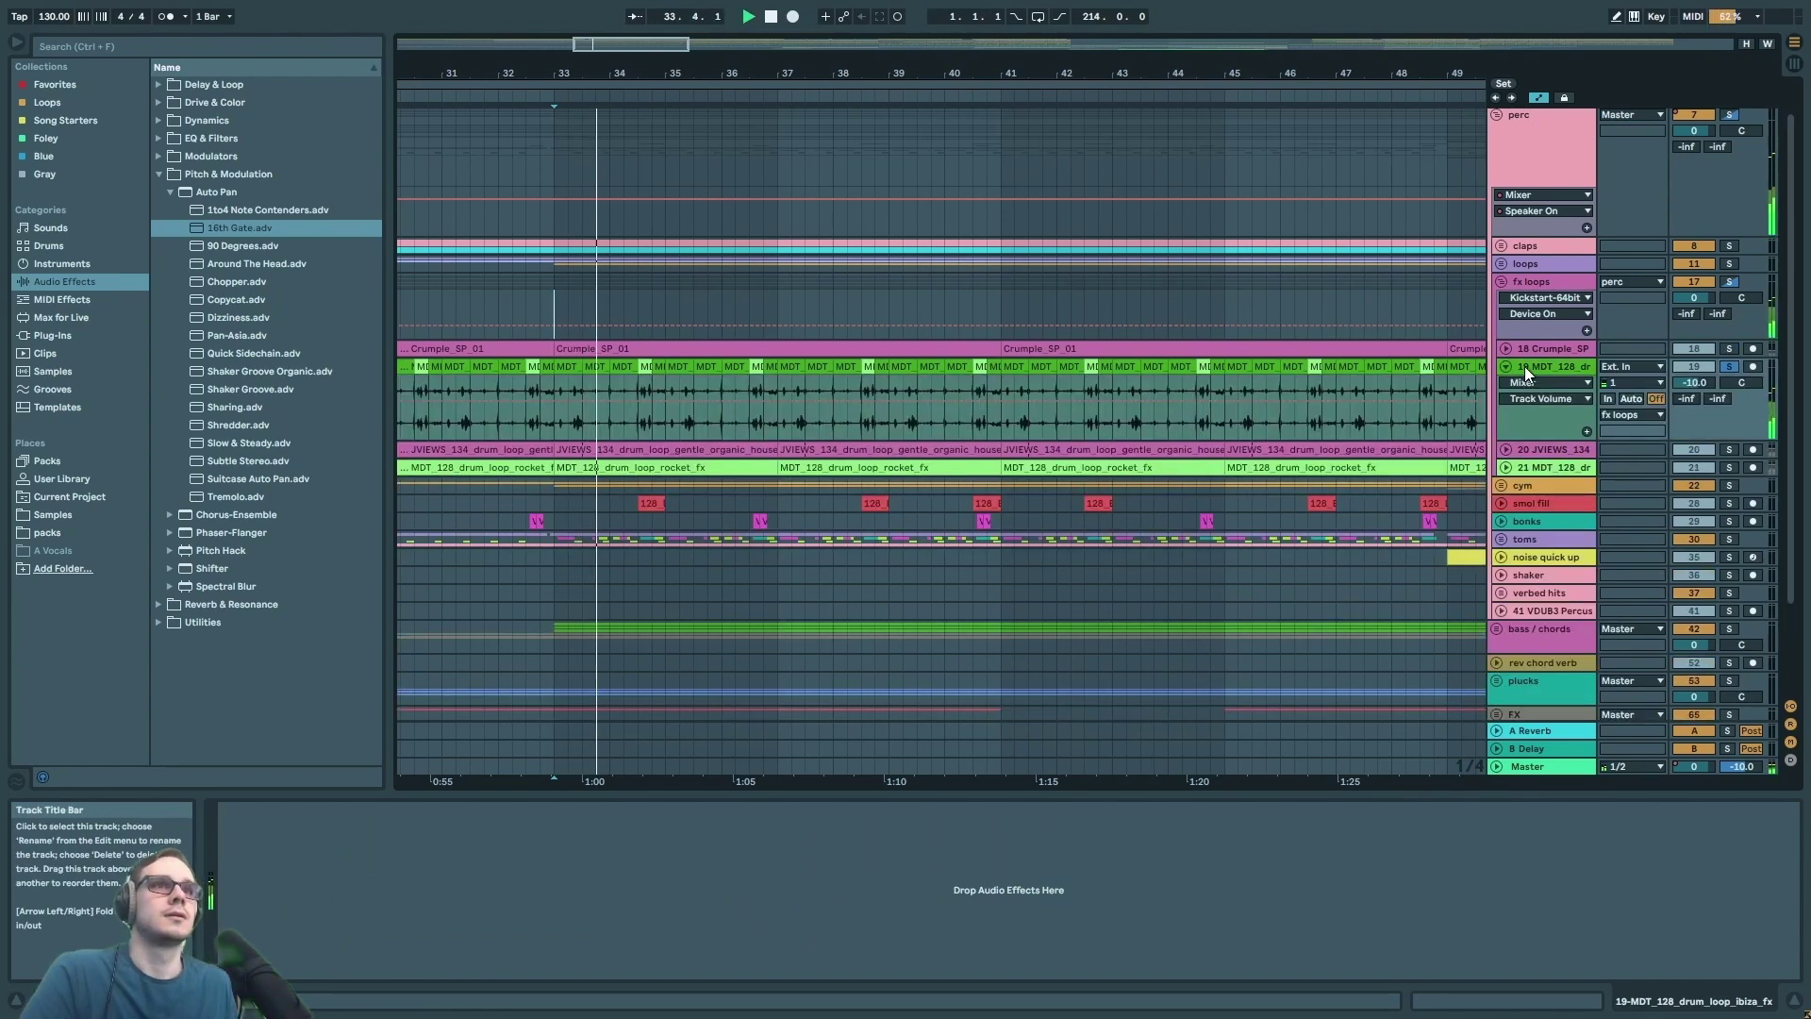
click(564, 365)
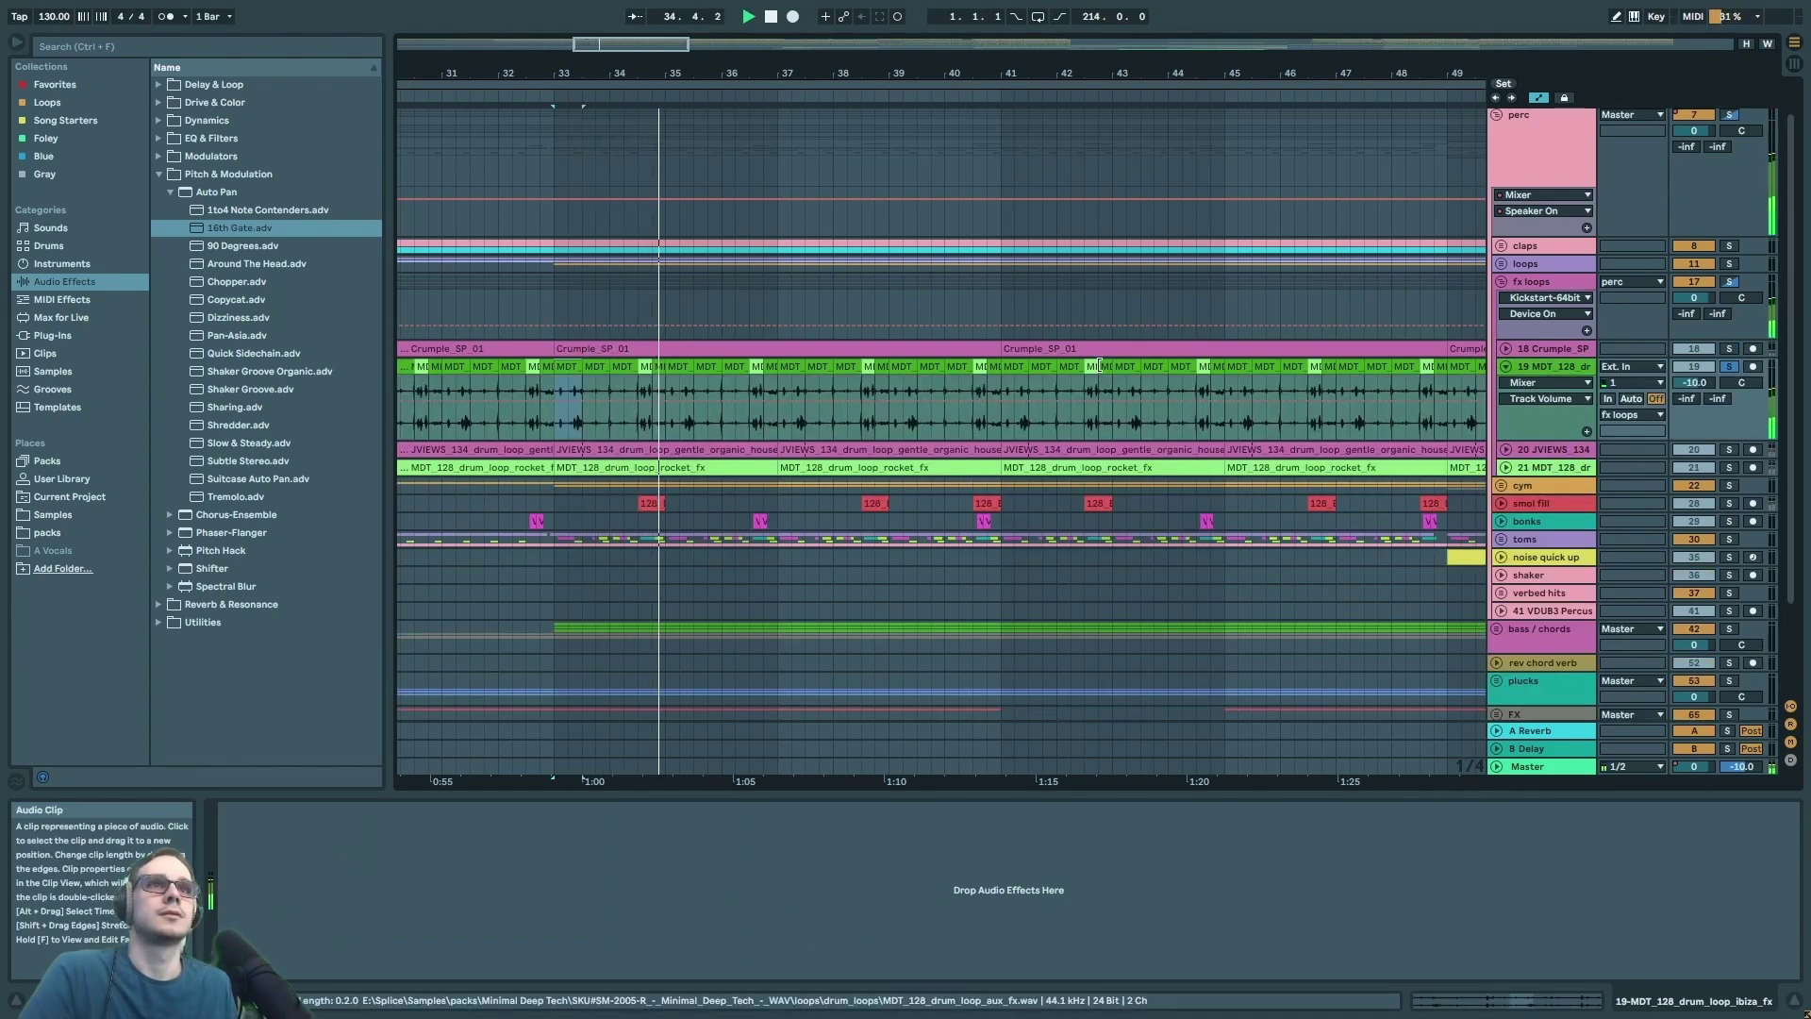
- Extend the MDT_128_drum_loop_aux_fx clip at bar 33 to reveal its full loop, undo that, and inspect the half-bar cut at 33.3
click(556, 421)
click(574, 365)
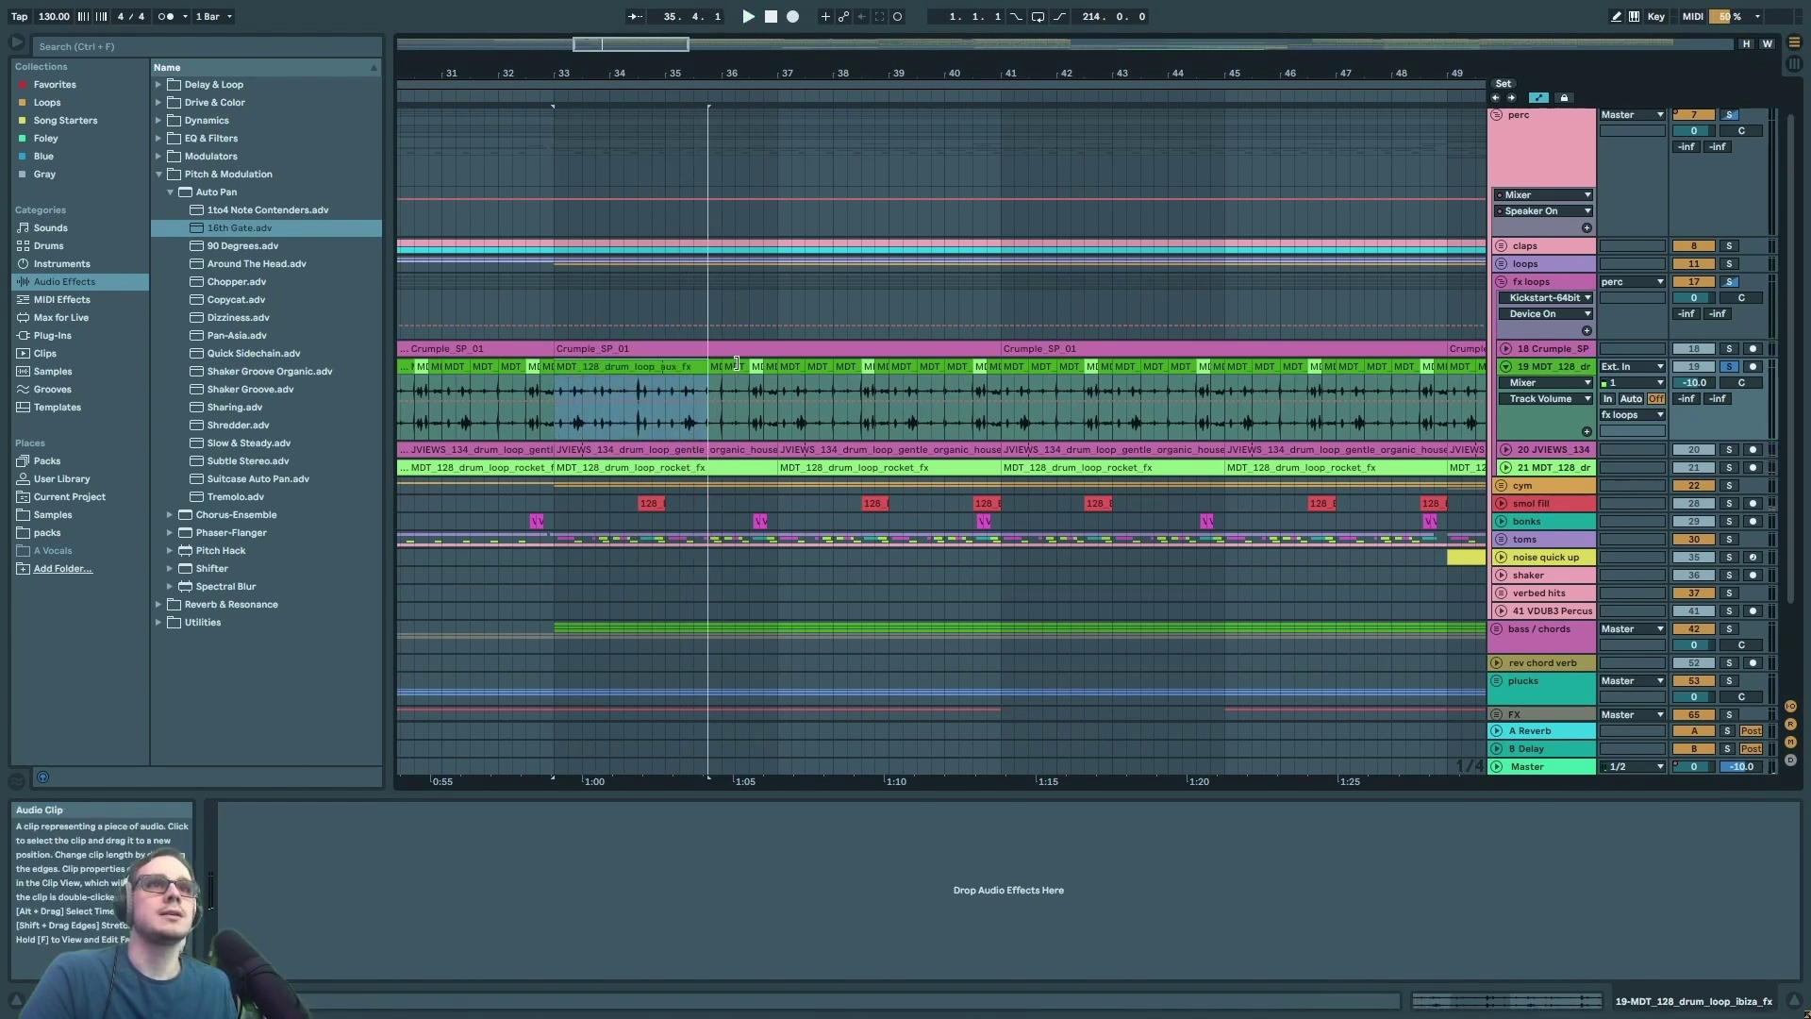
key(z)
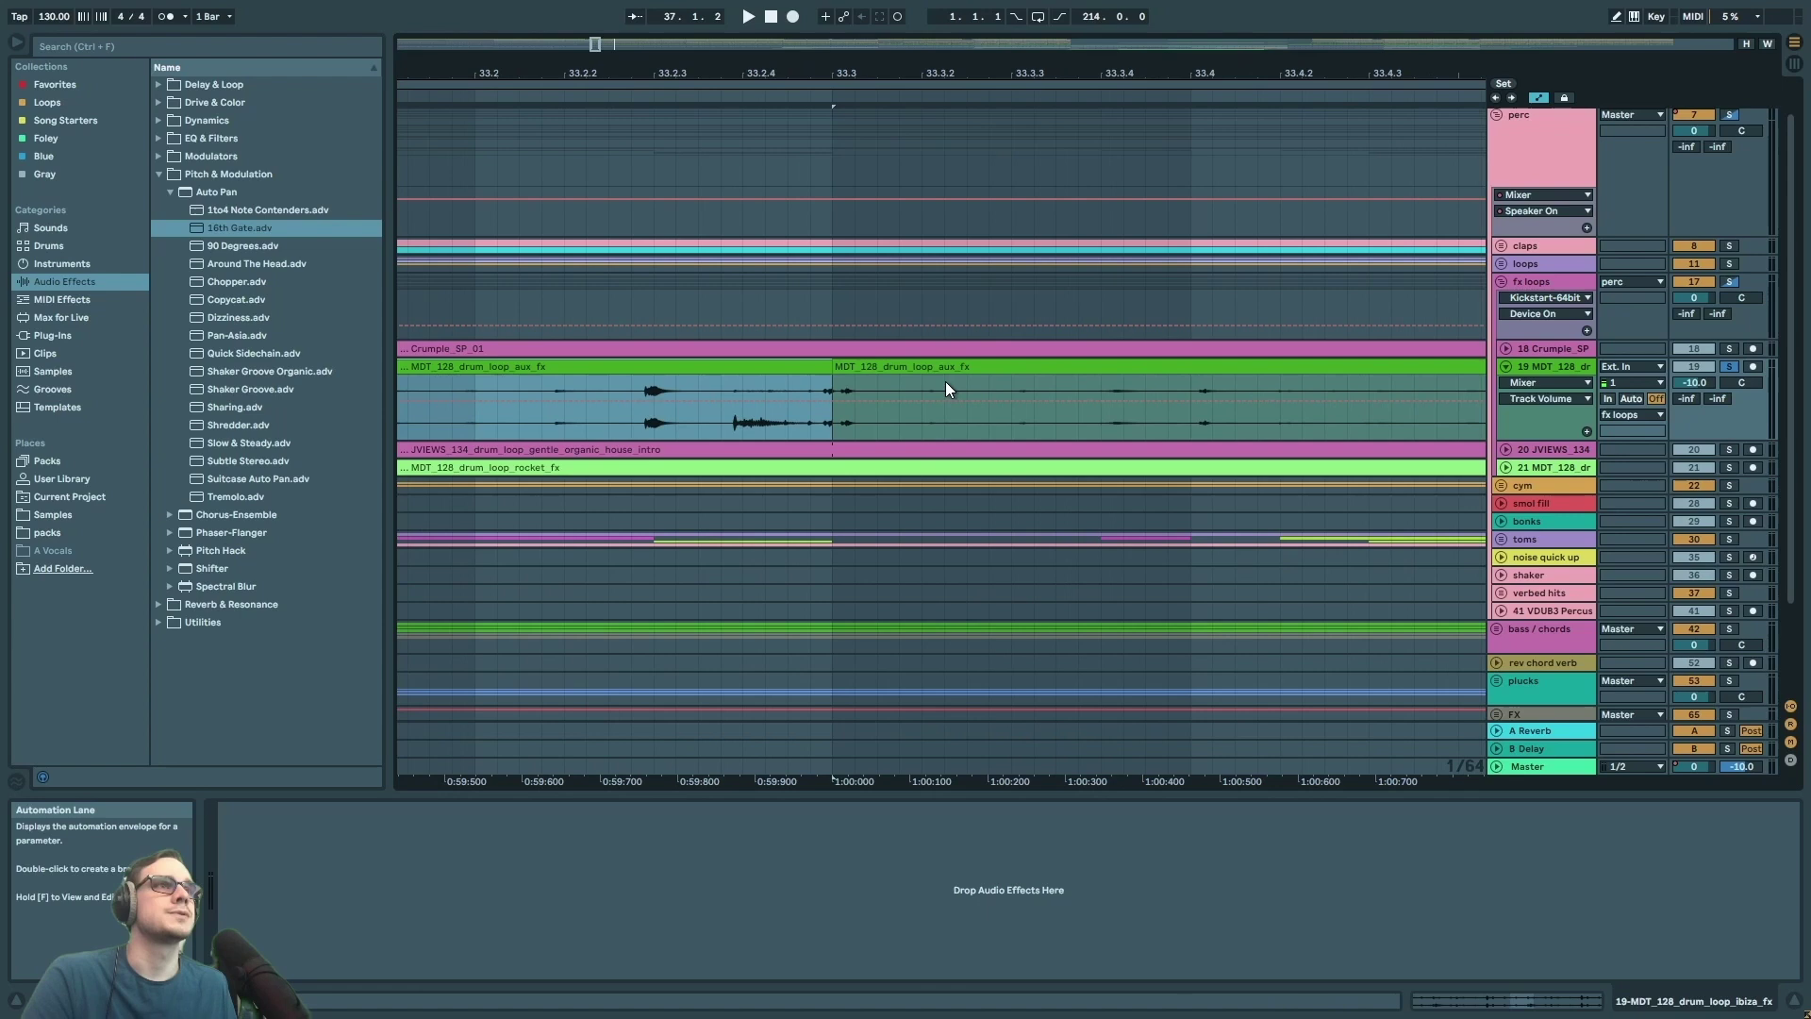
key(x)
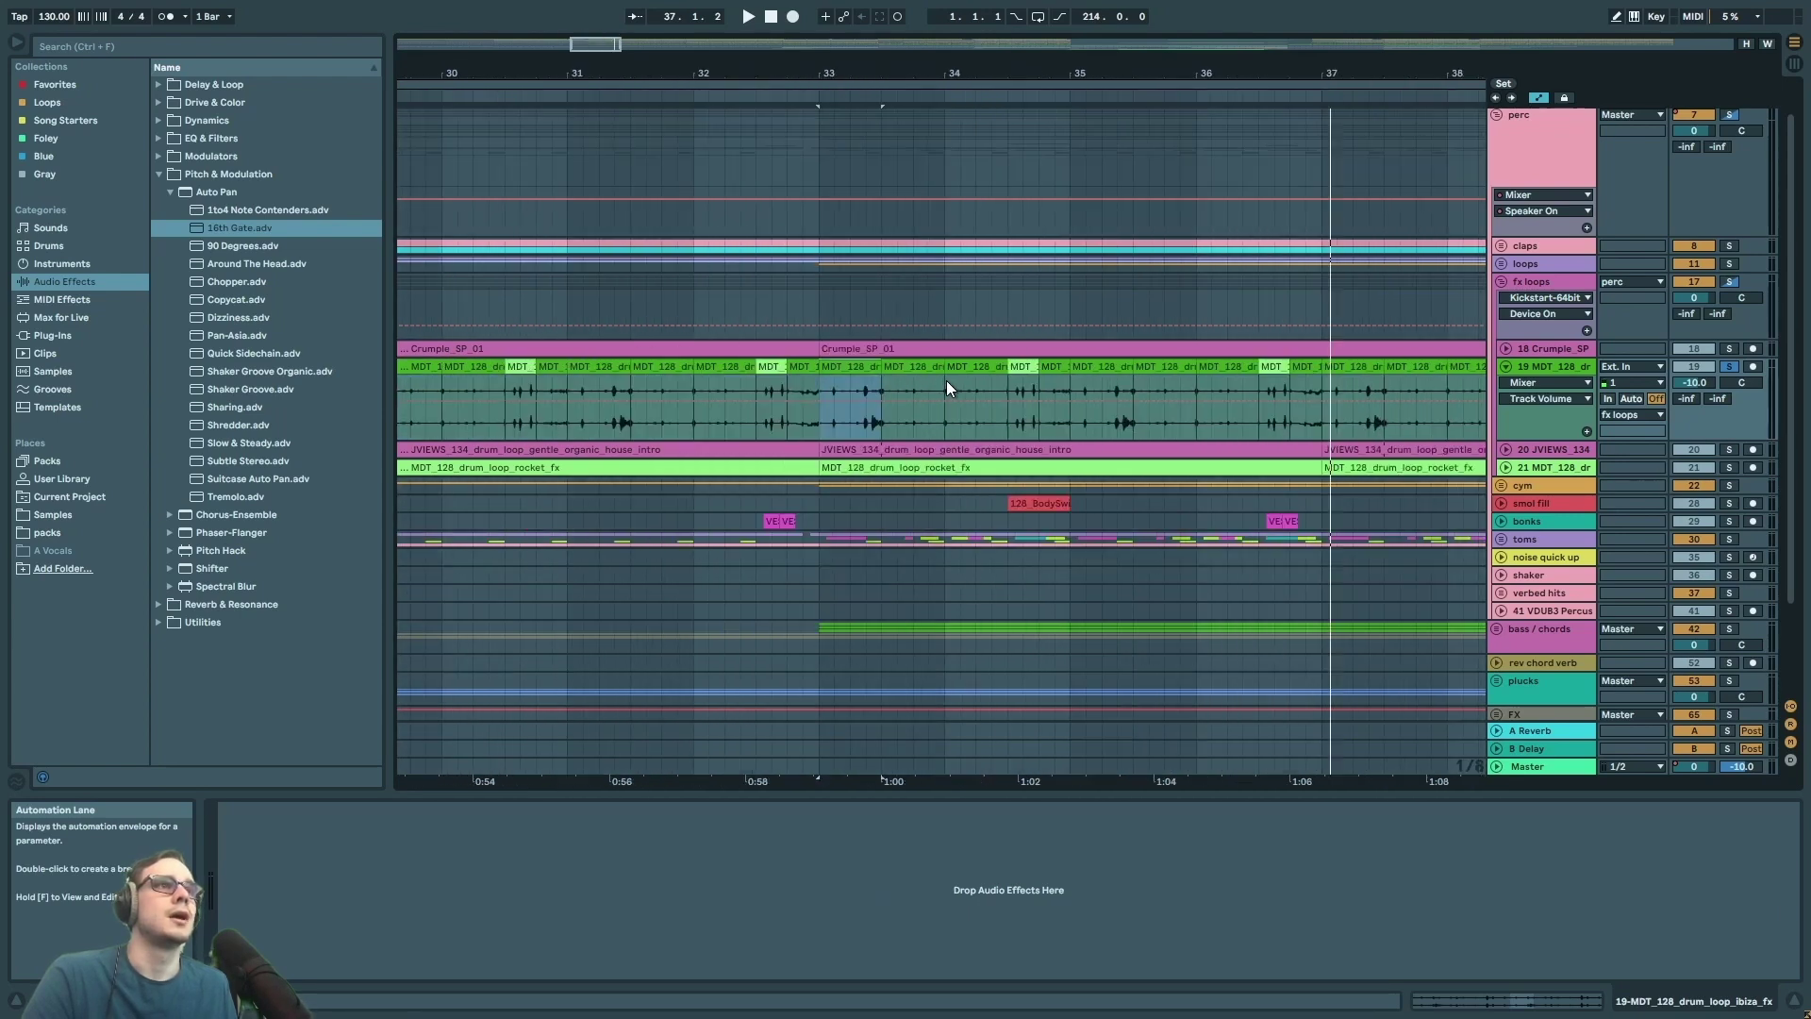
- Replay the soloed, chopped MDT_128_drum_loop_aux_fx clips from bar 33
click(819, 397)
key(space)
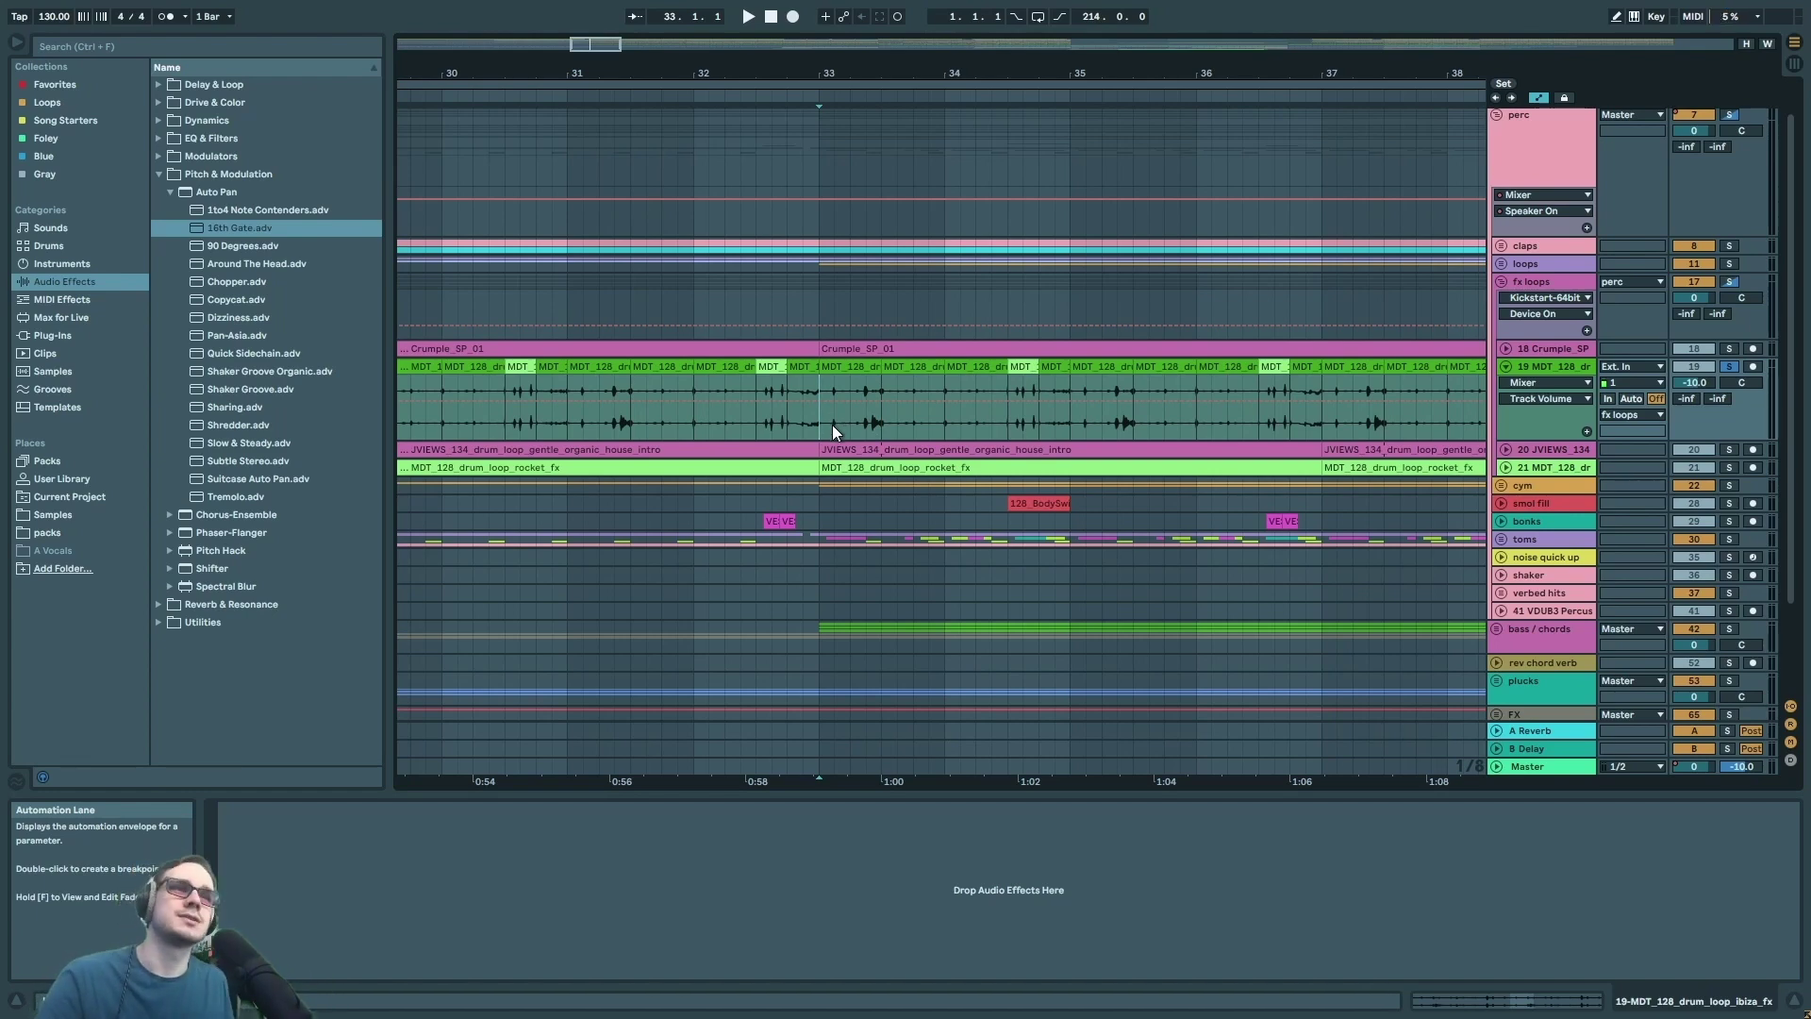
key(space)
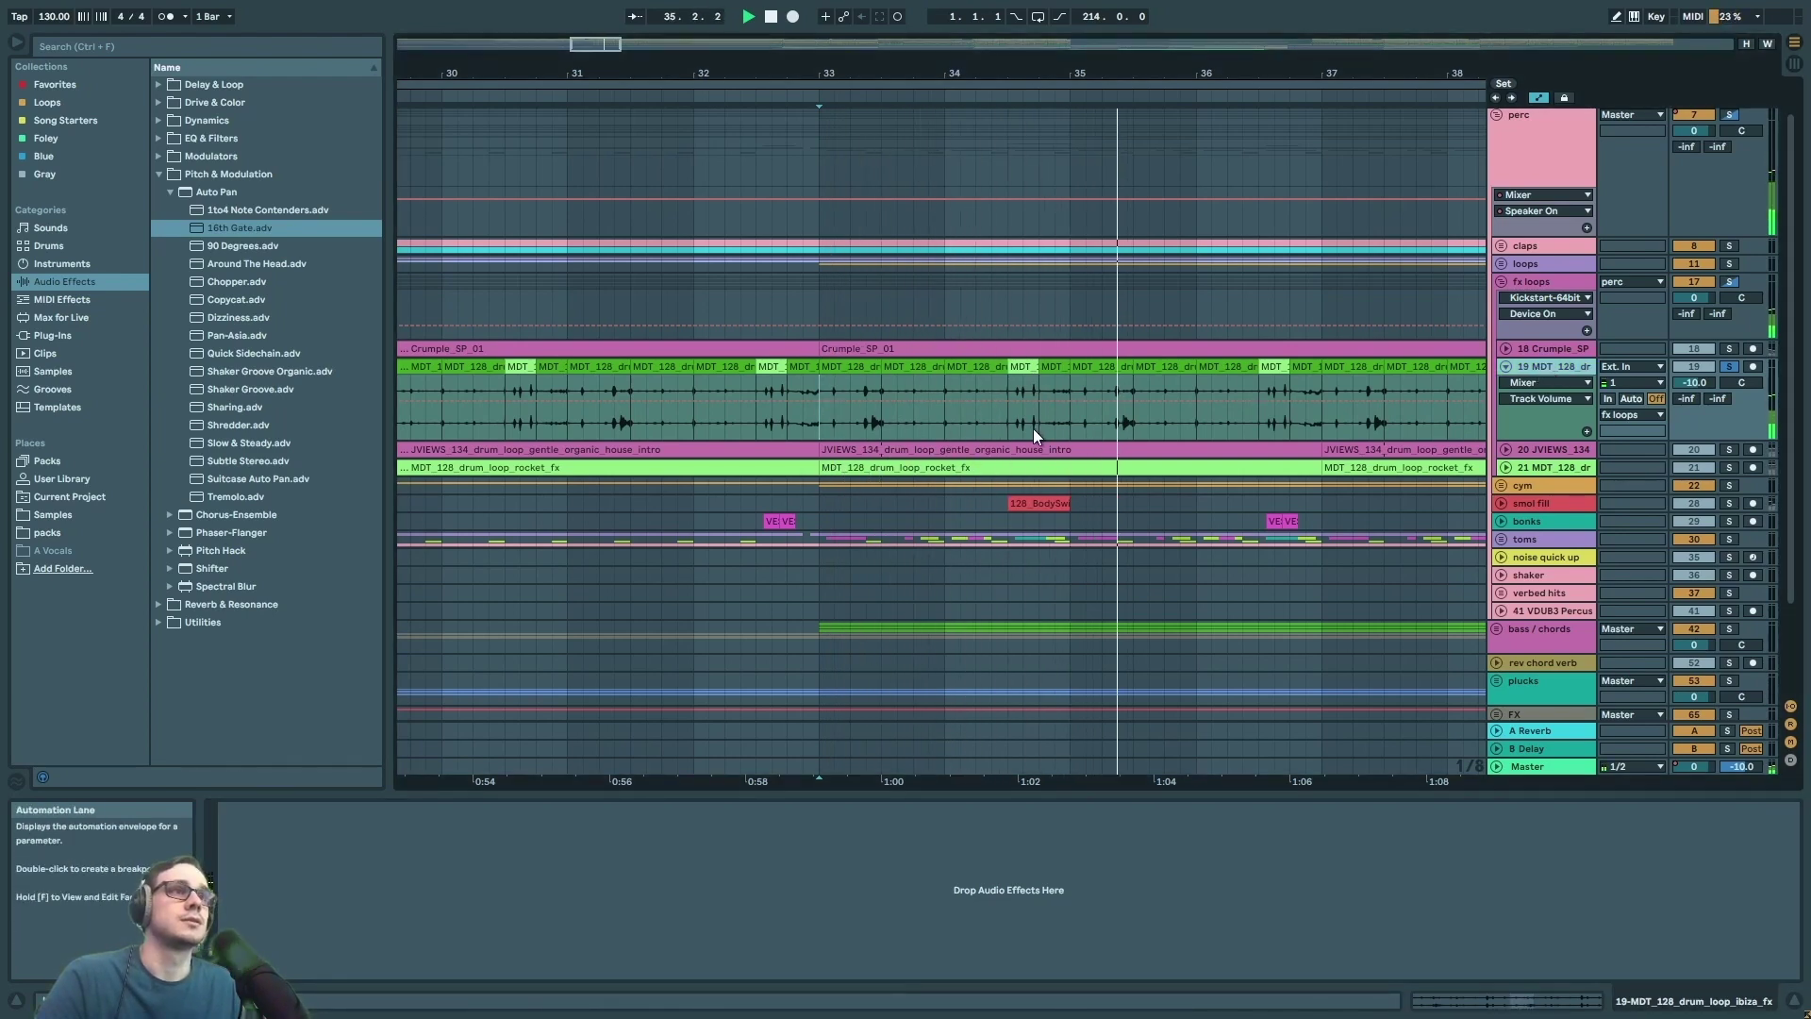
scroll(883, 438, down, 1)
ctrl+scroll(844, 398, down, 3)
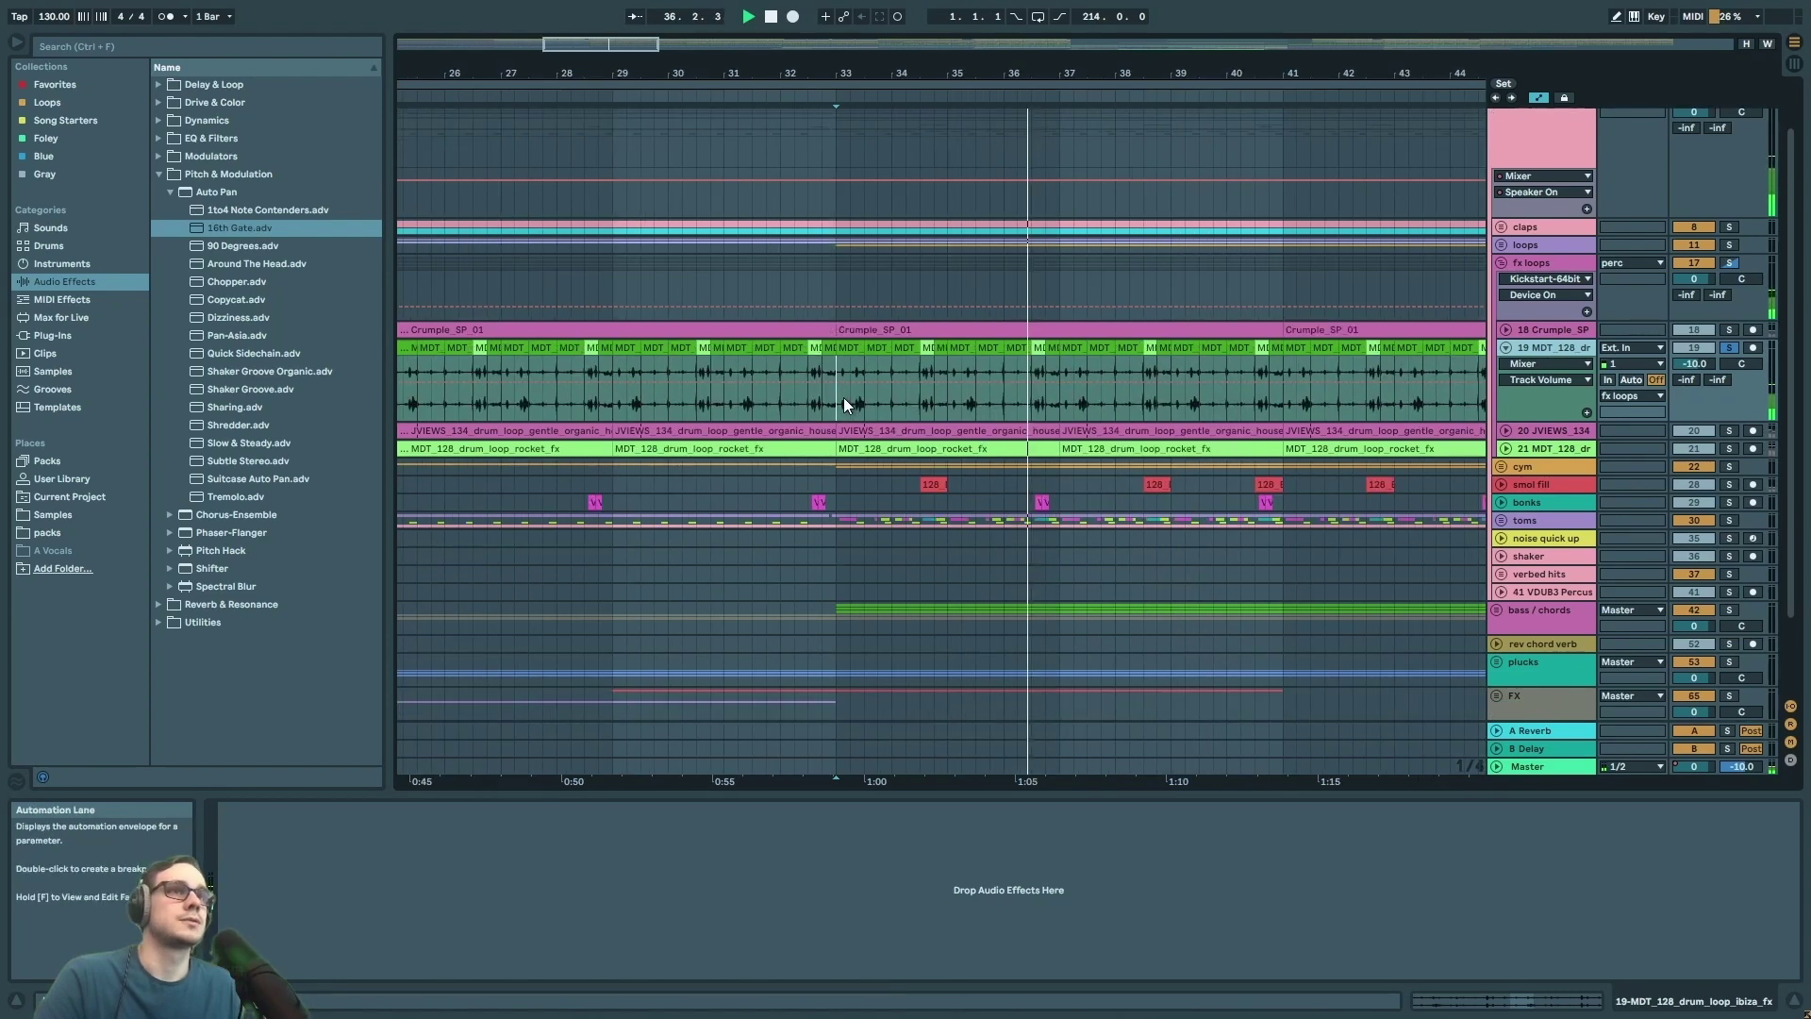
key(space)
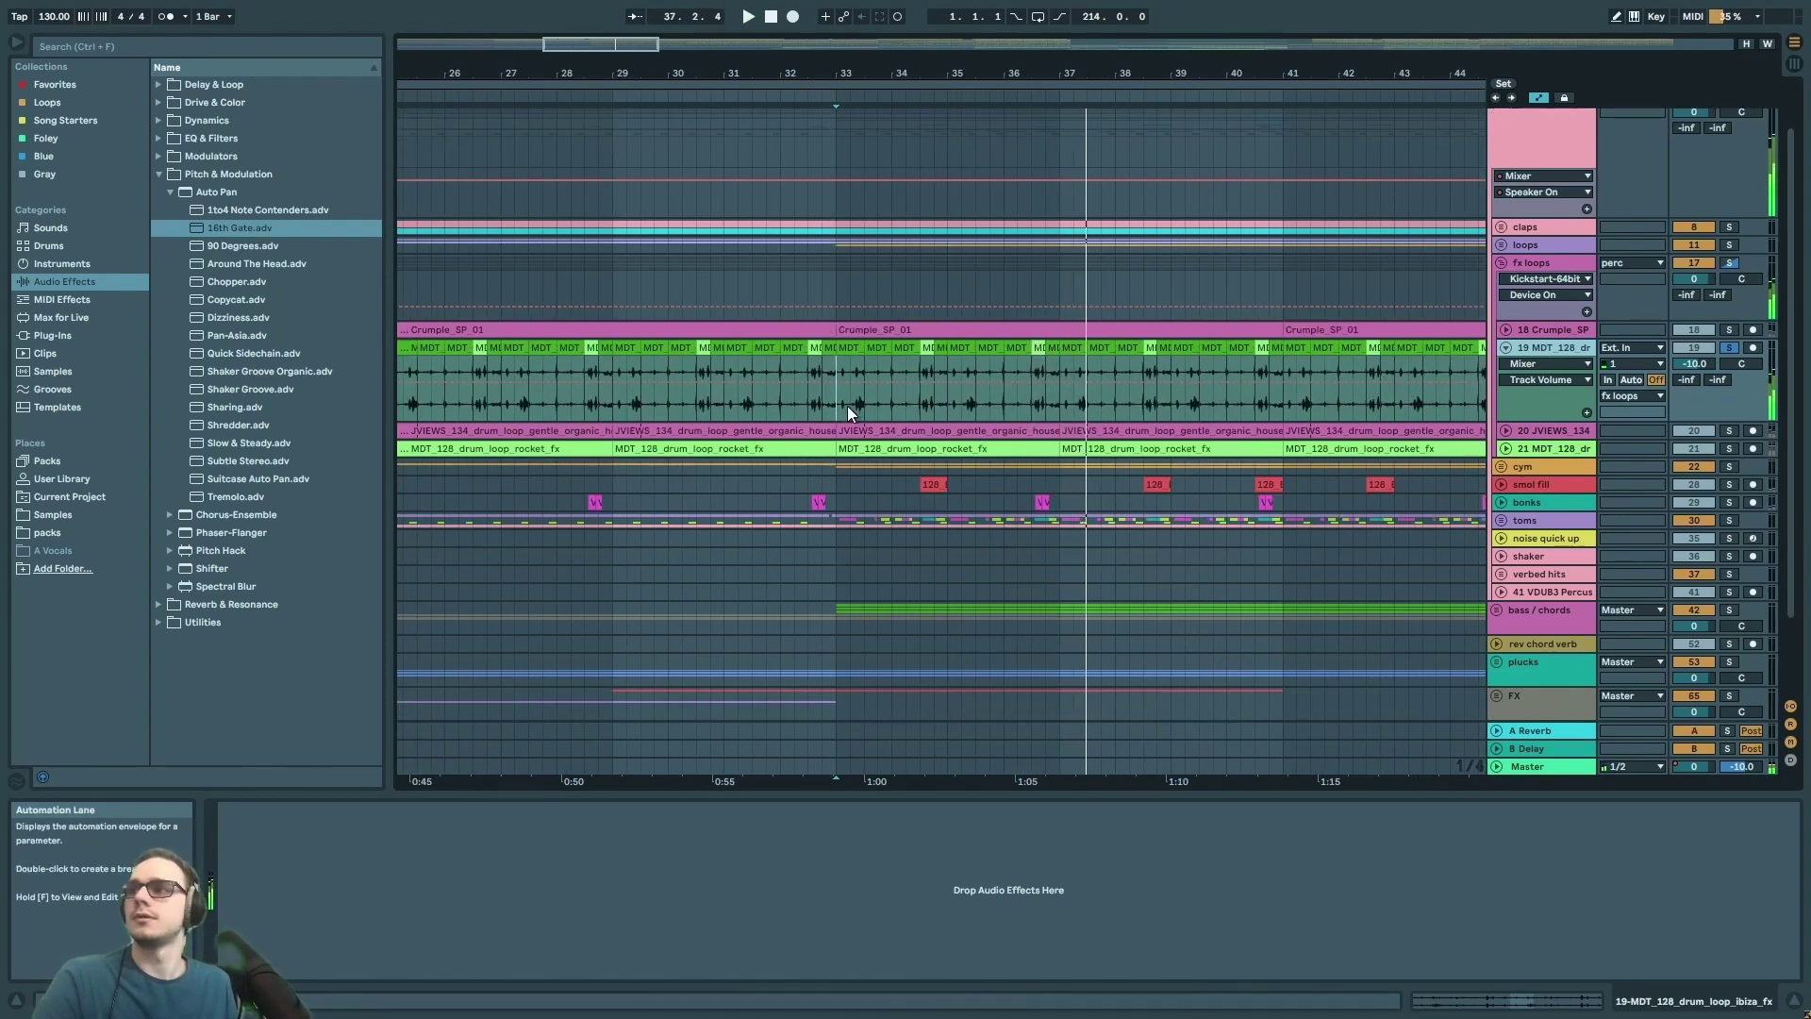
- Solo and unfold the JVIEWS_134_drum_loop_gentle_organic_house track, fold the MDT_128 loop above it, and play from bar 33
click(1551, 431)
click(1507, 349)
key(space)
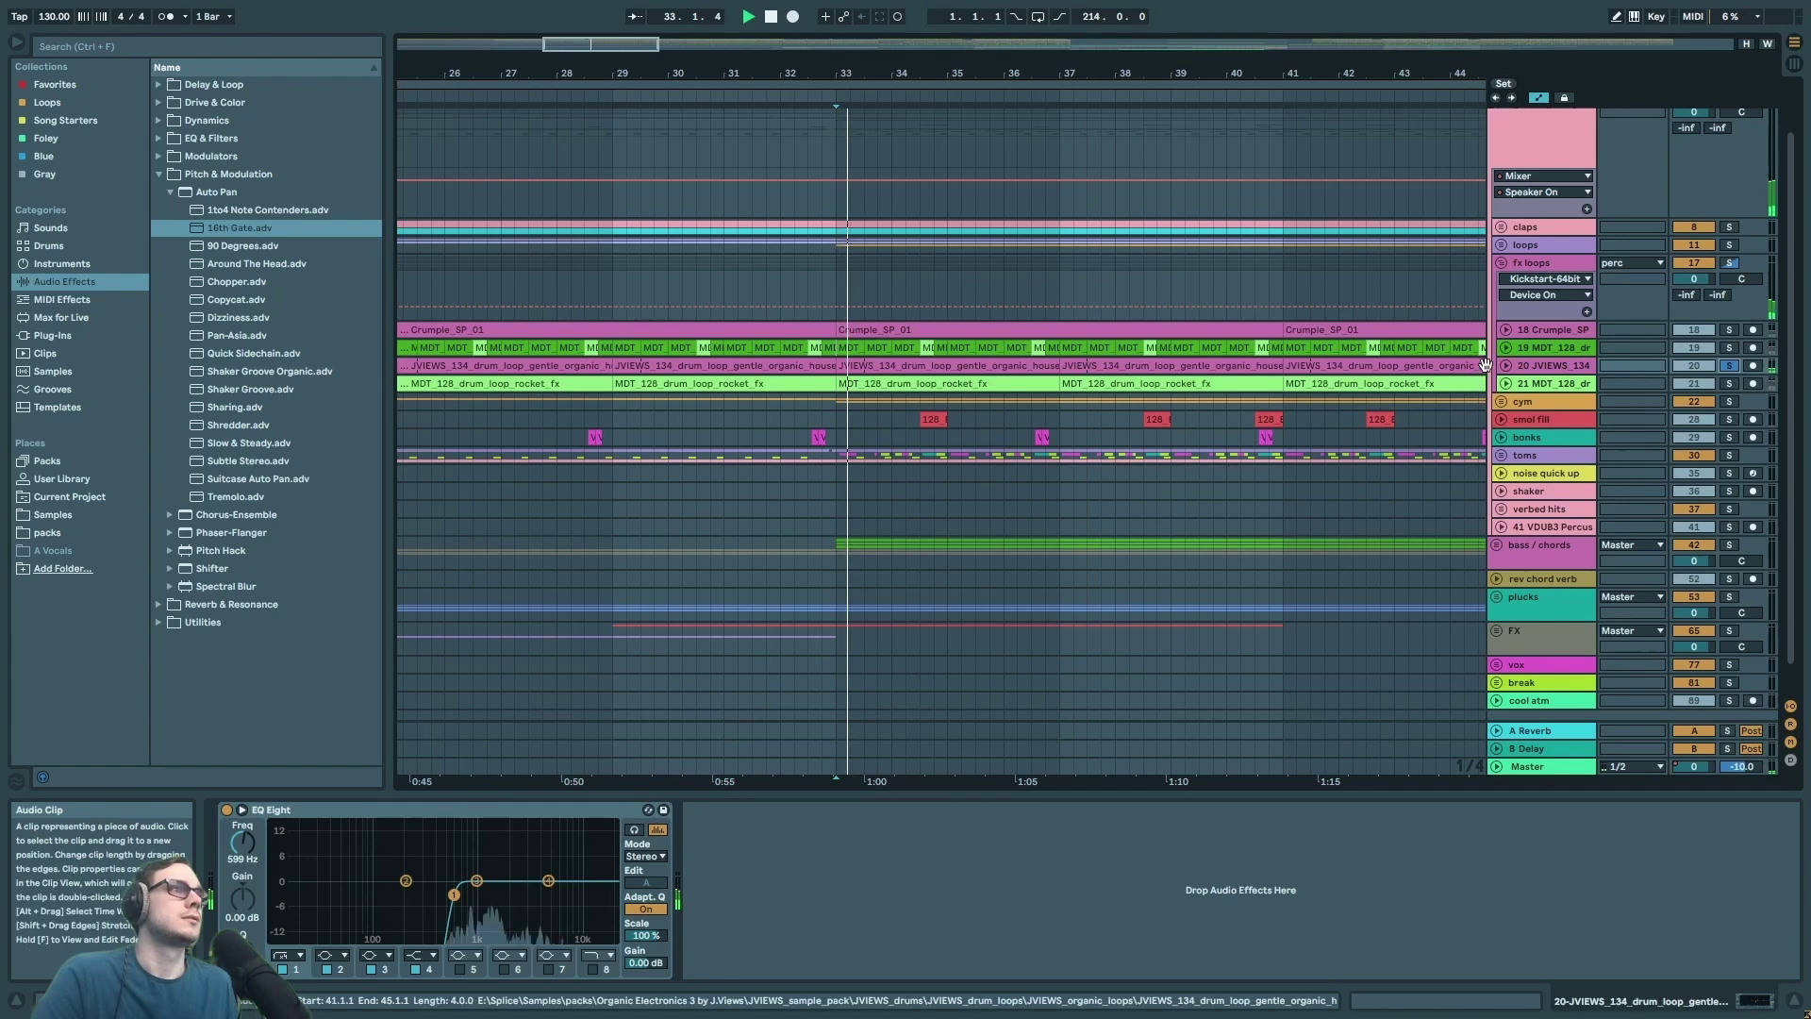
click(1507, 365)
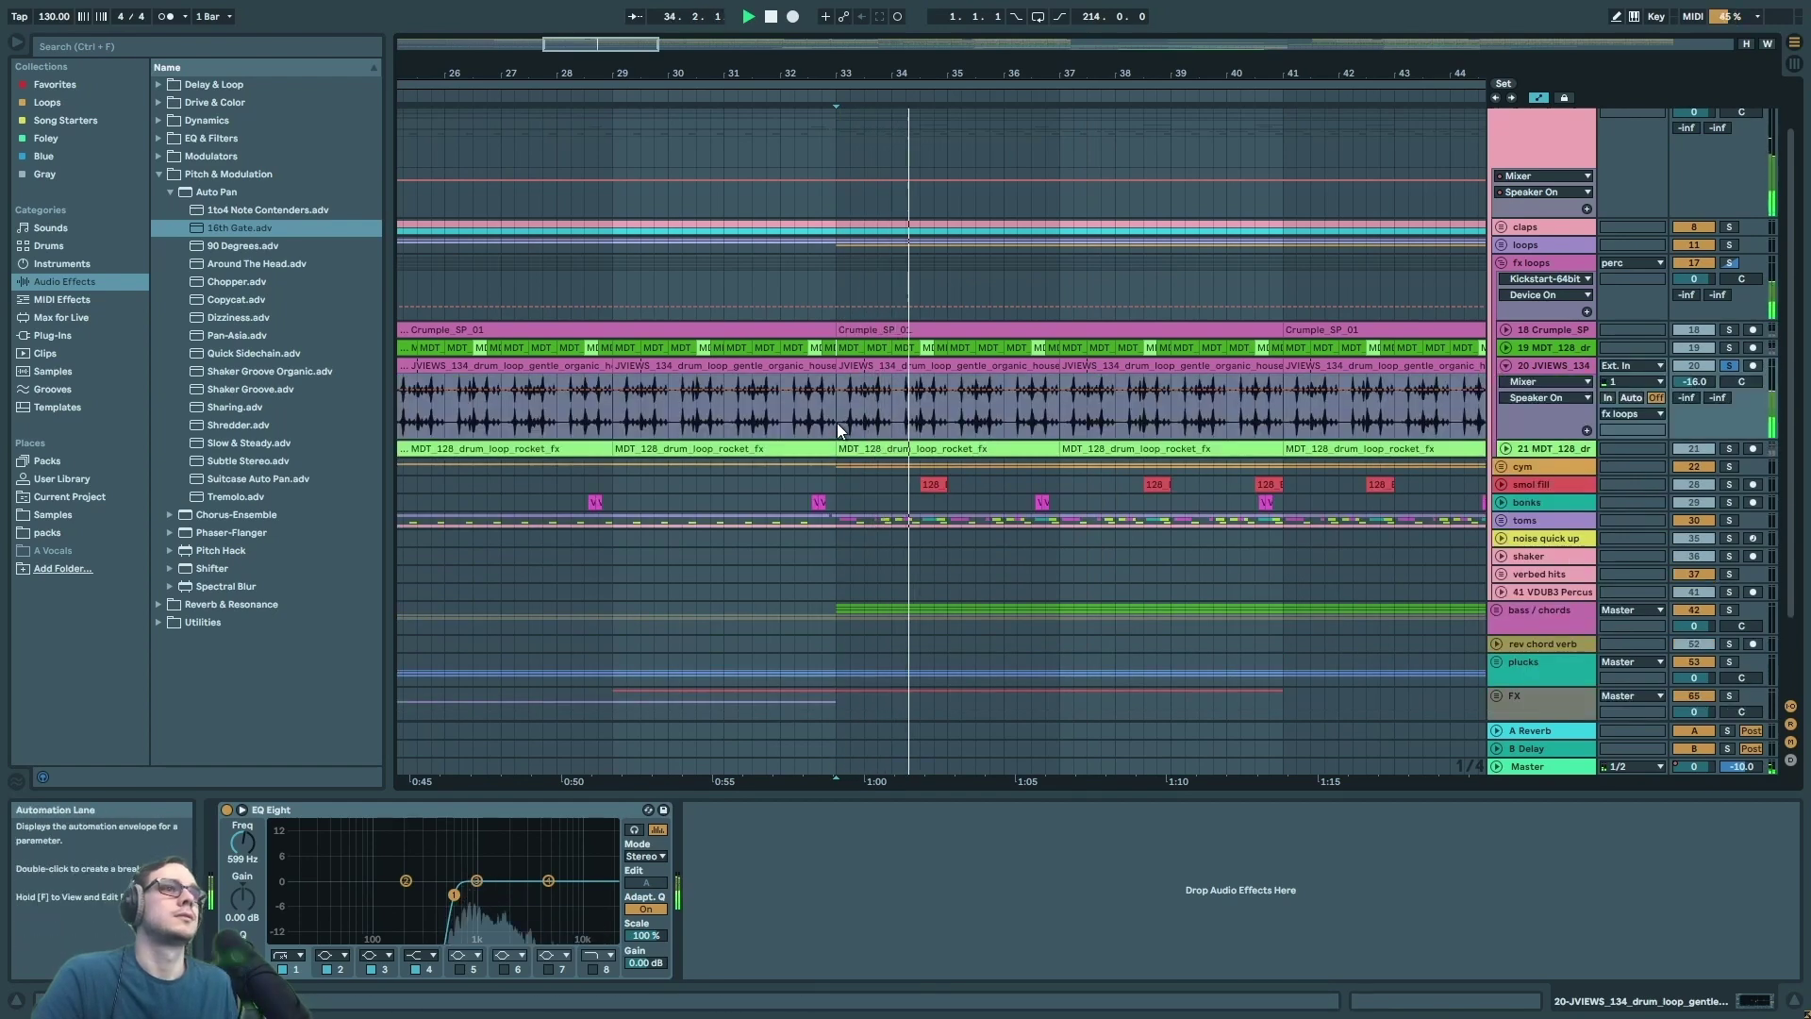
scroll(835, 425, right, 3)
scroll(834, 422, right, 3)
click(1549, 366)
key(space)
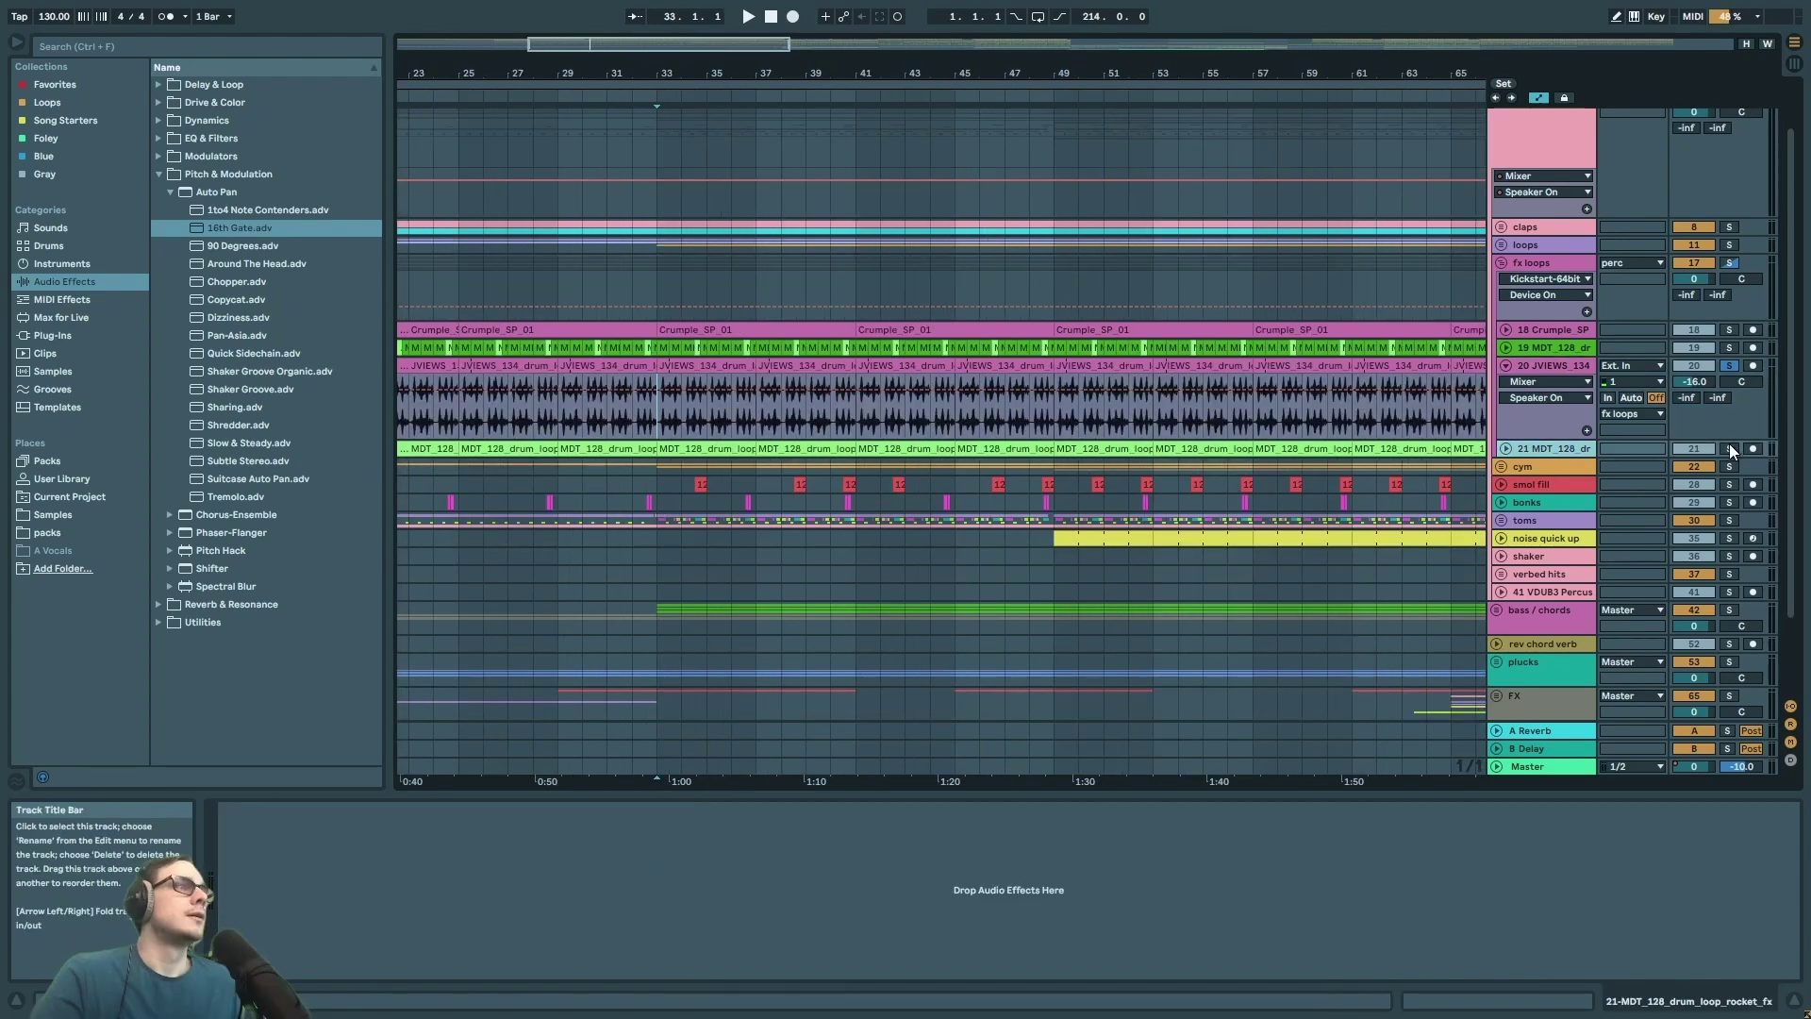
- Solo and unfold the MDT_128_drum_loop_rocket_fx track, fold the JVIEWS_134 loop track, and play from bar 33
click(1729, 448)
key(space)
click(1506, 449)
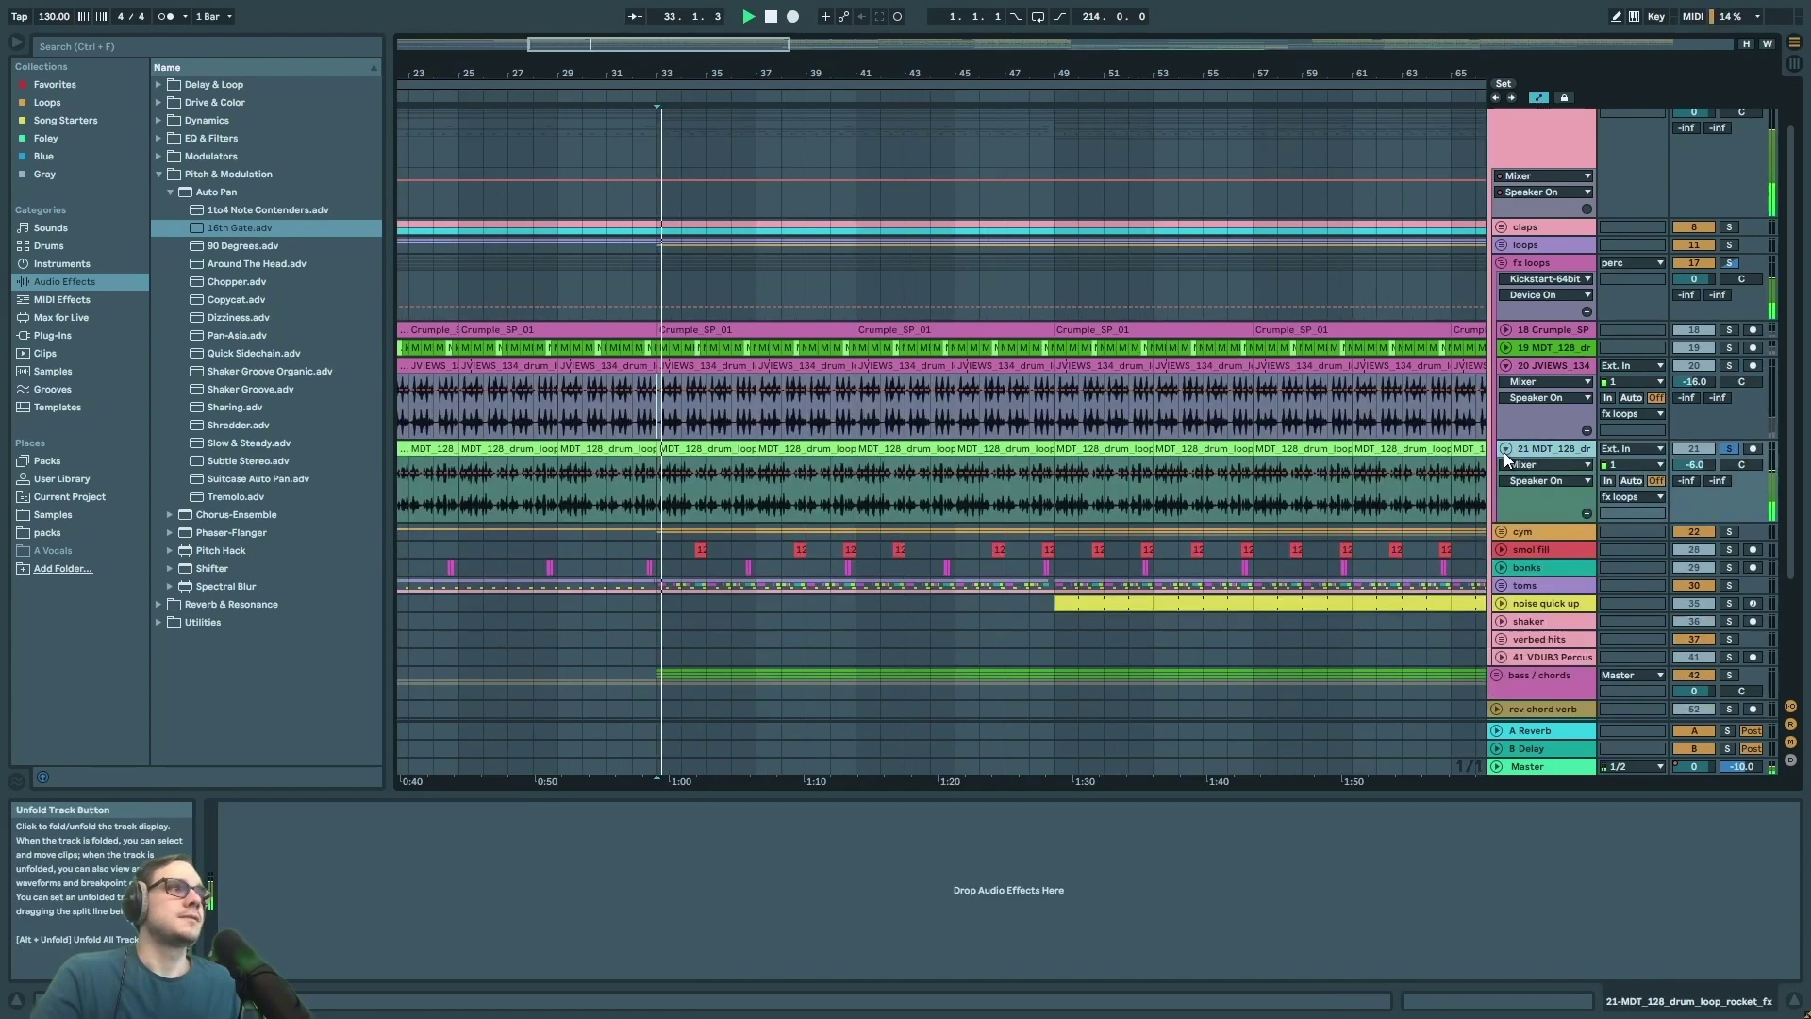
click(1506, 365)
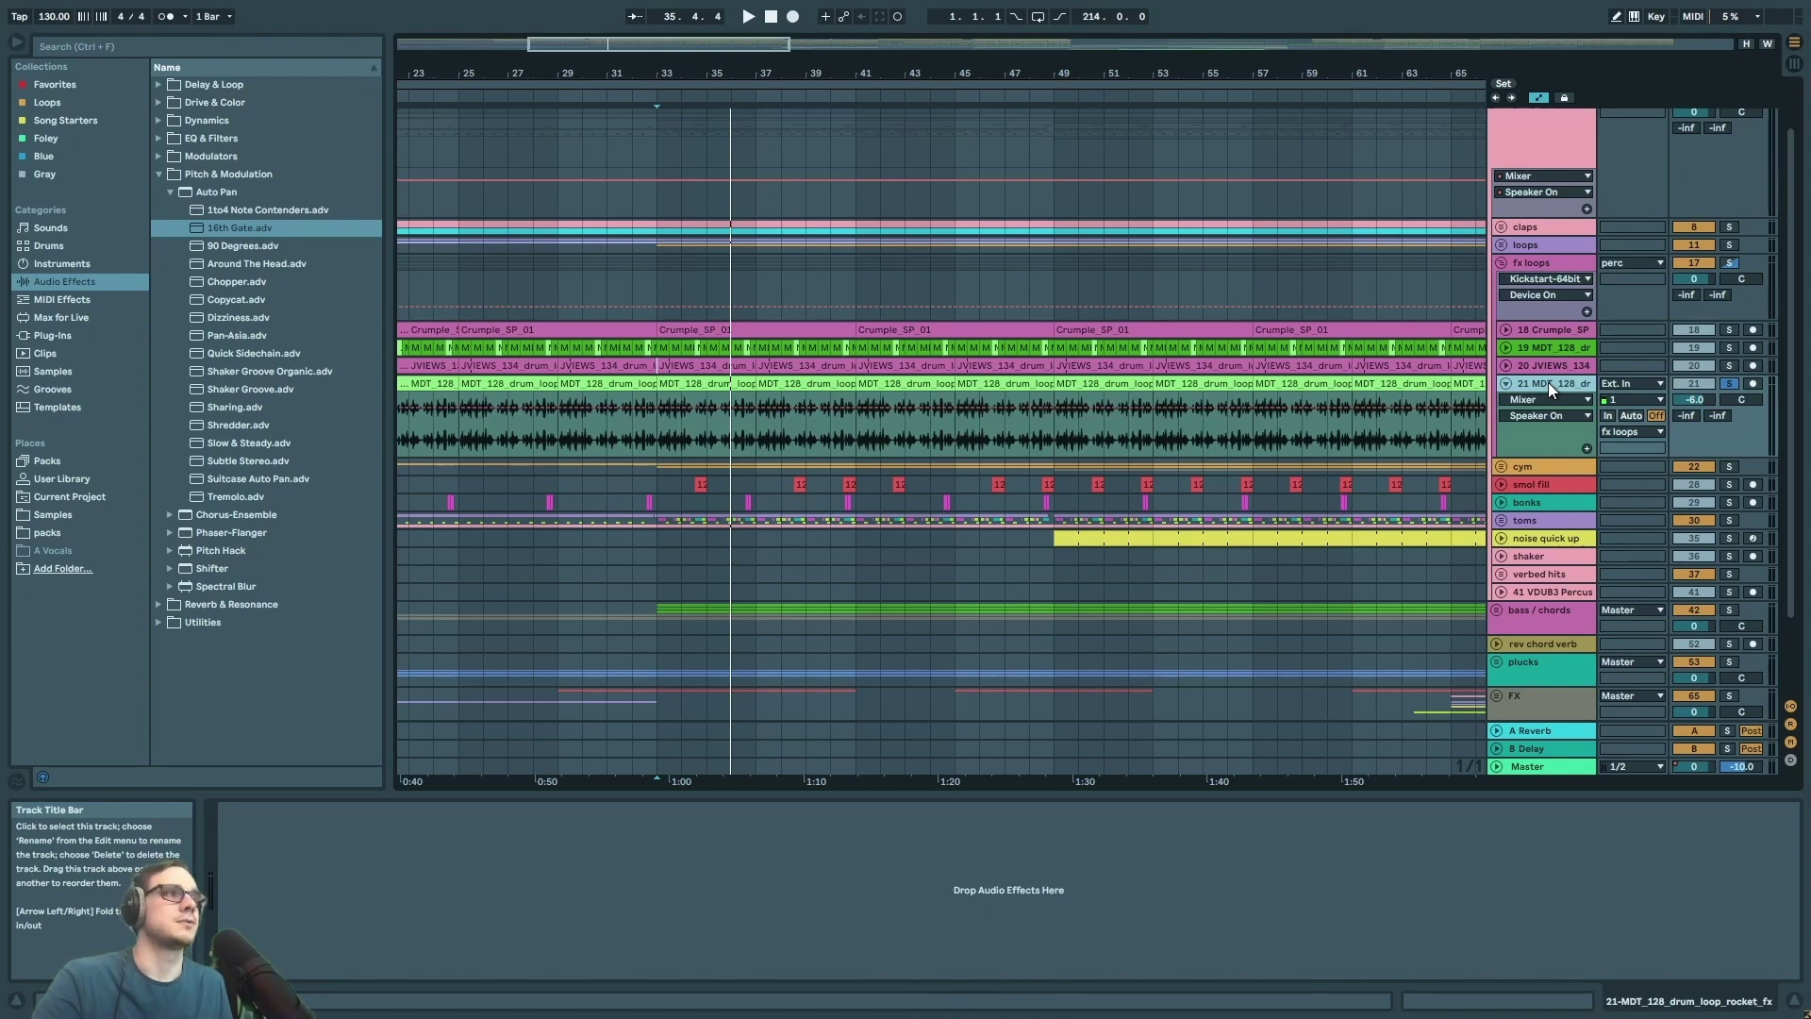
key(space)
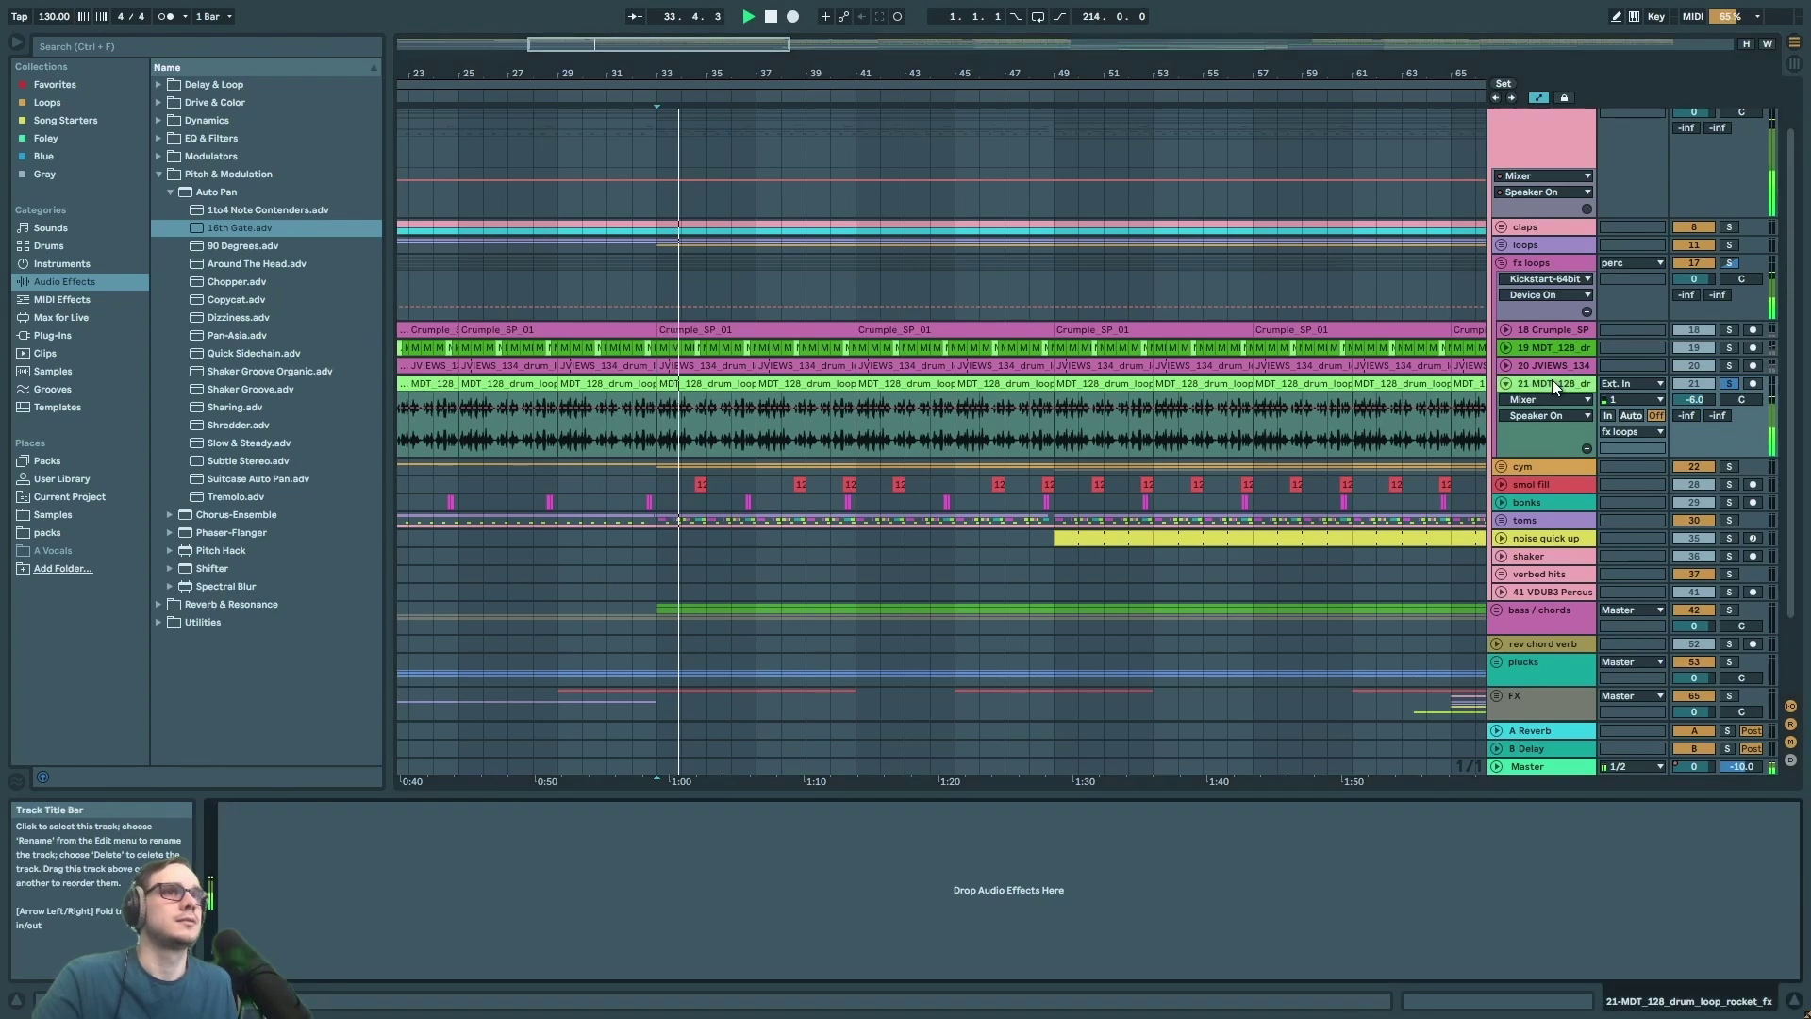
- Select the fx loops group and play all of its loops together from bar 33
click(1555, 264)
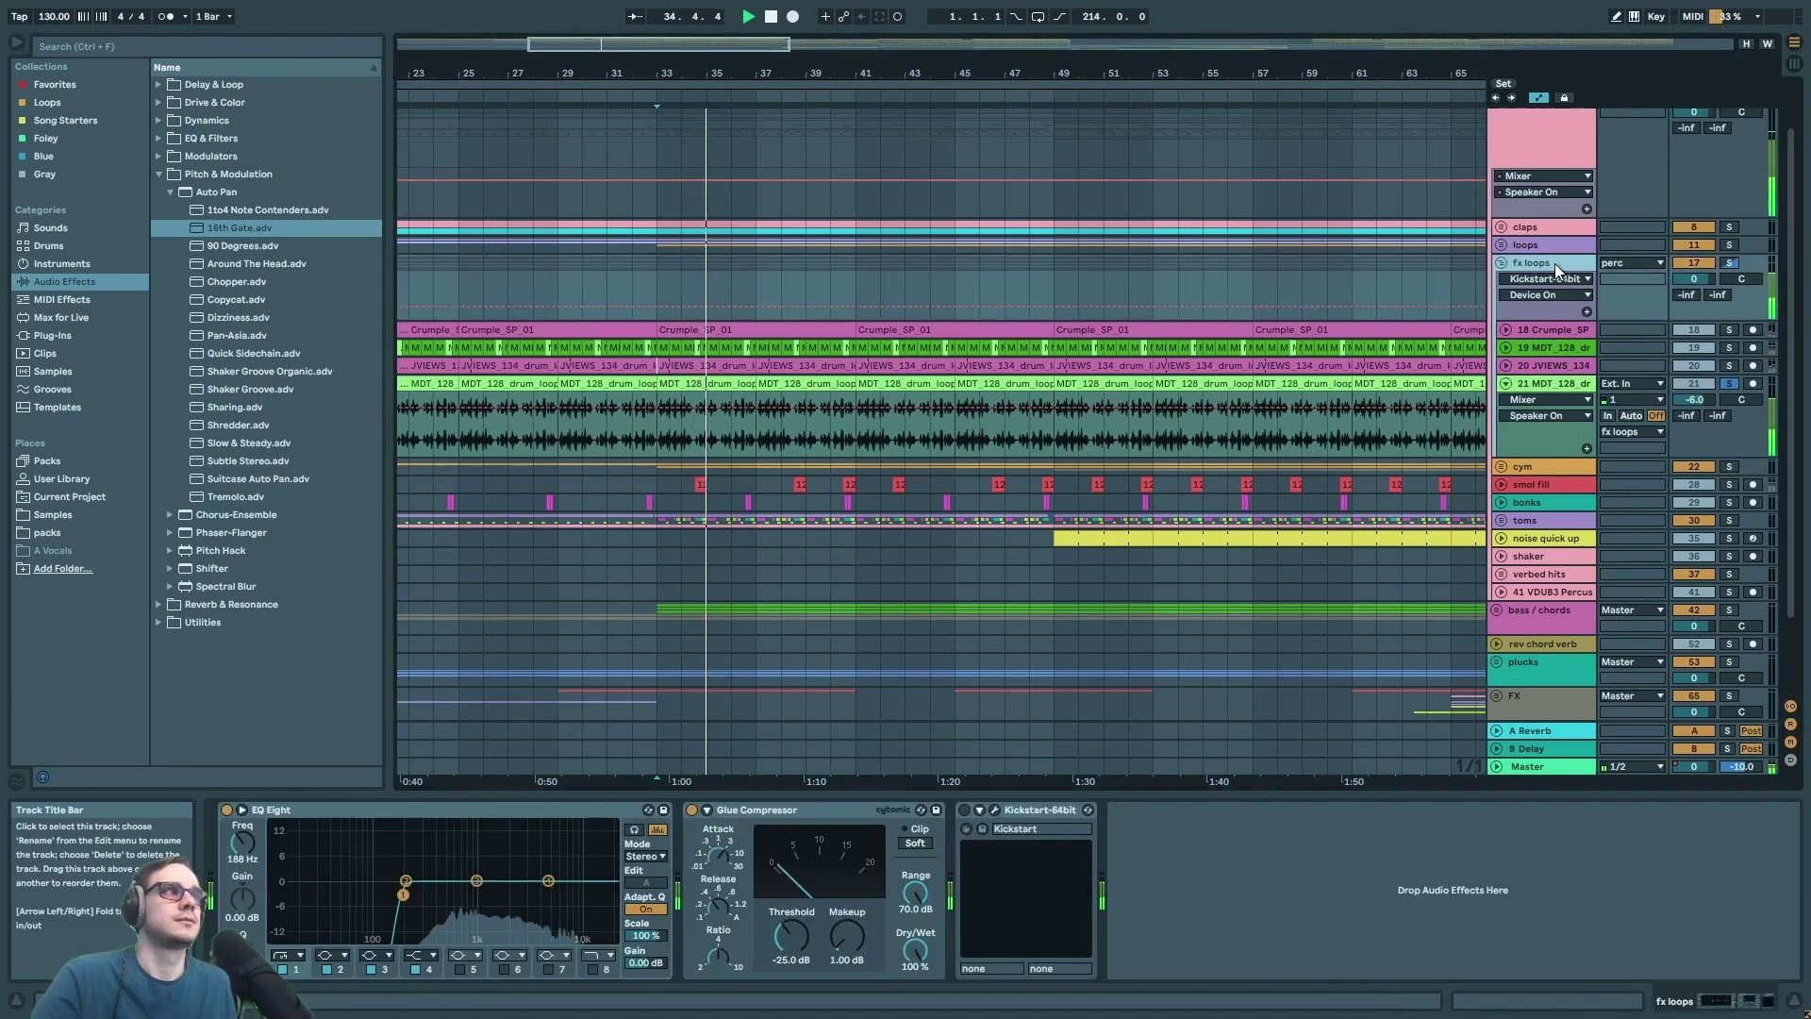
key(space)
key(space)
click(1531, 291)
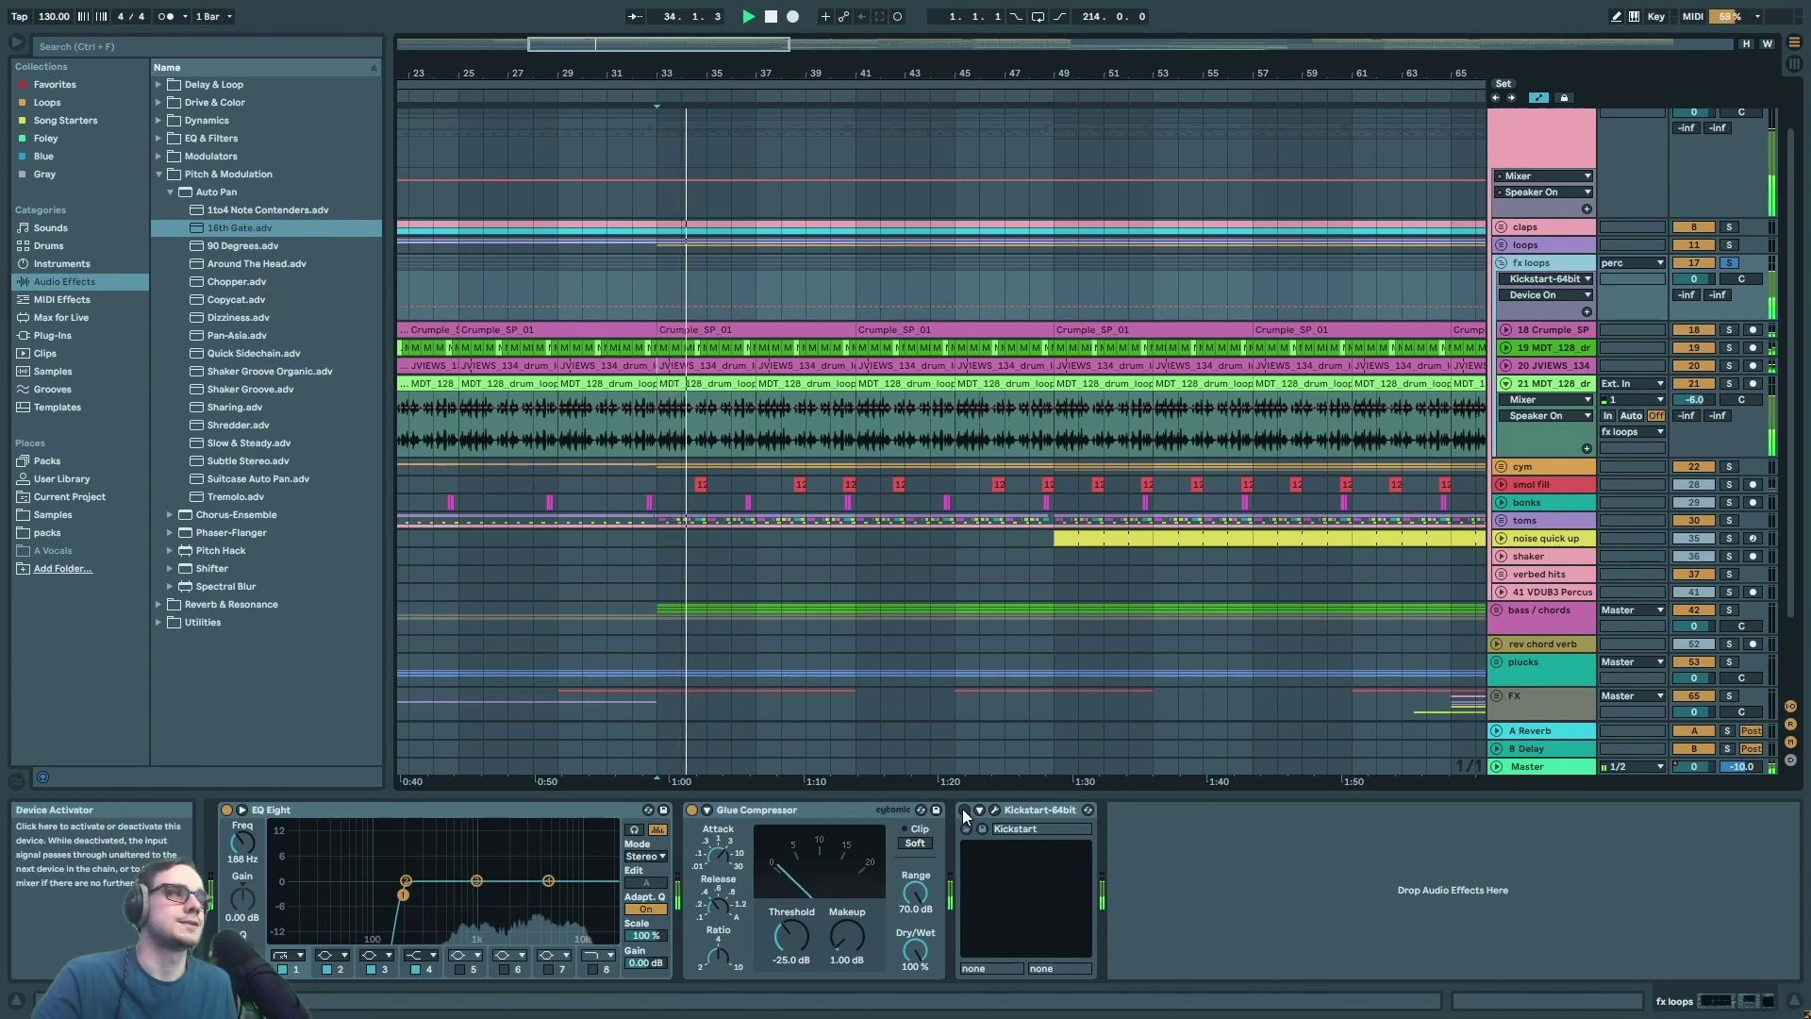
- Review the fx loops group's EQ Eight and Glue Compressor, switch Kickstart on, and inspect its curve in the plug-in window before closing it
click(302, 811)
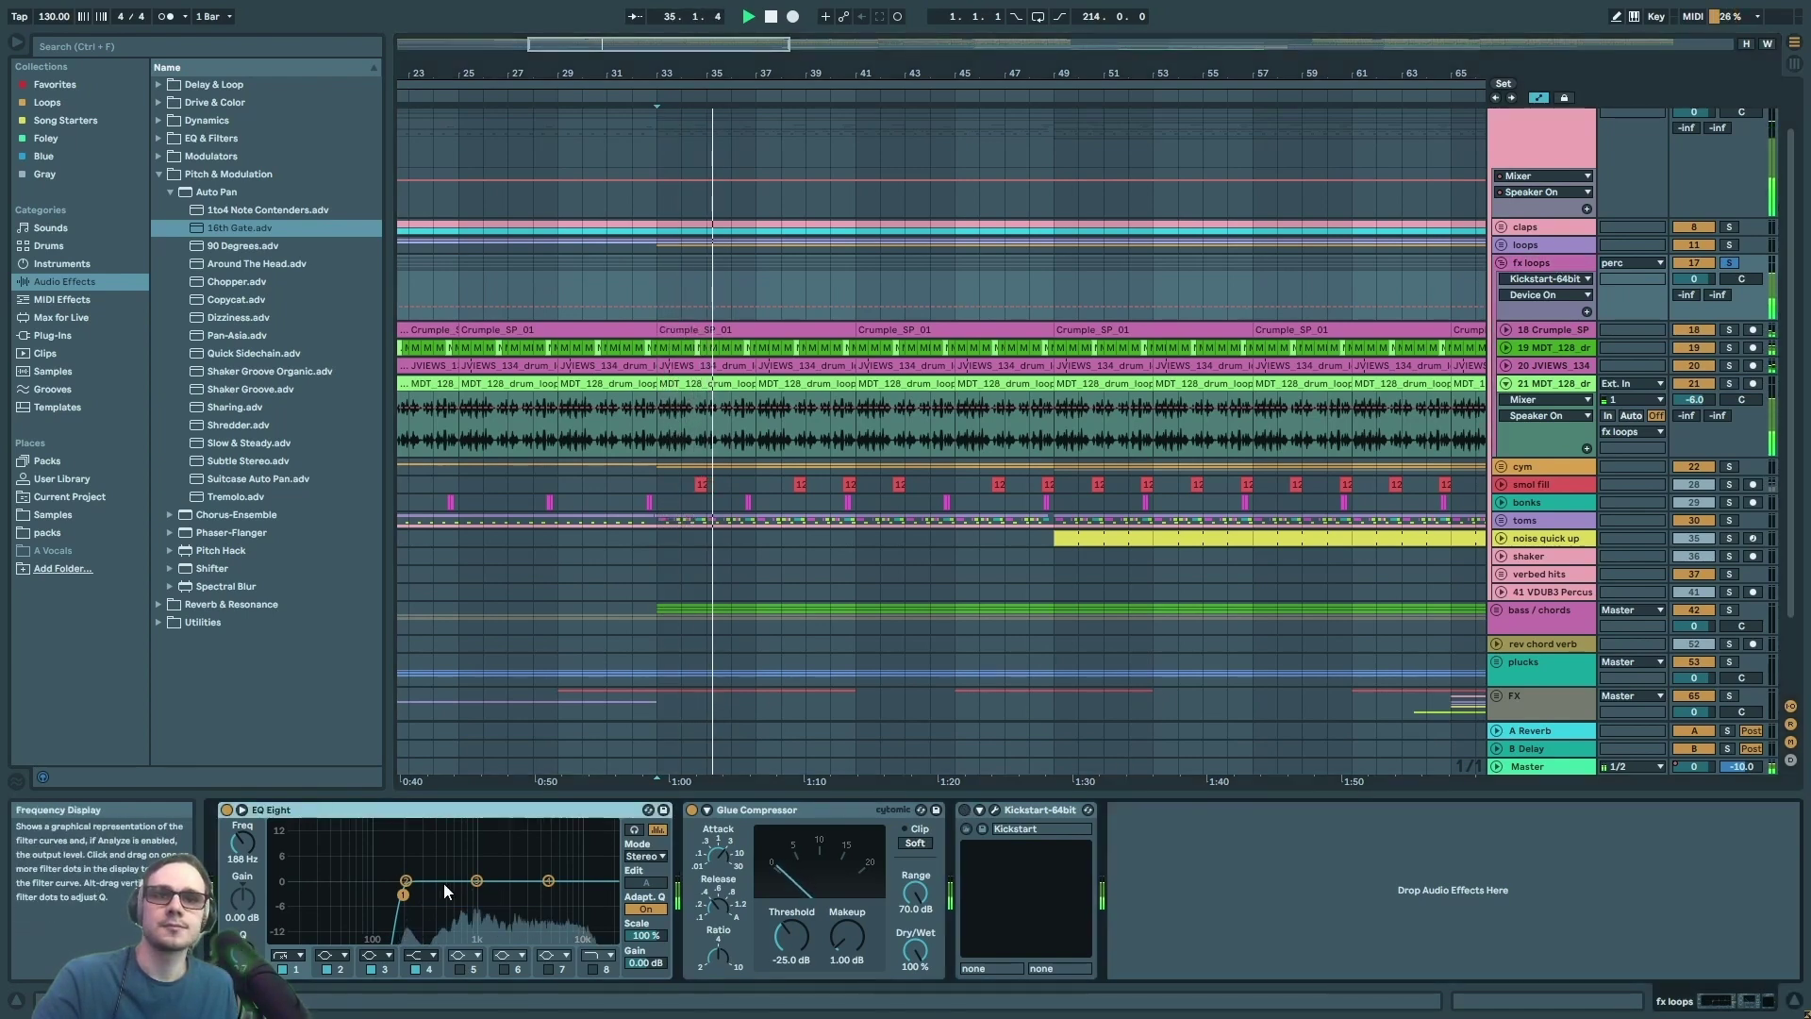
click(754, 809)
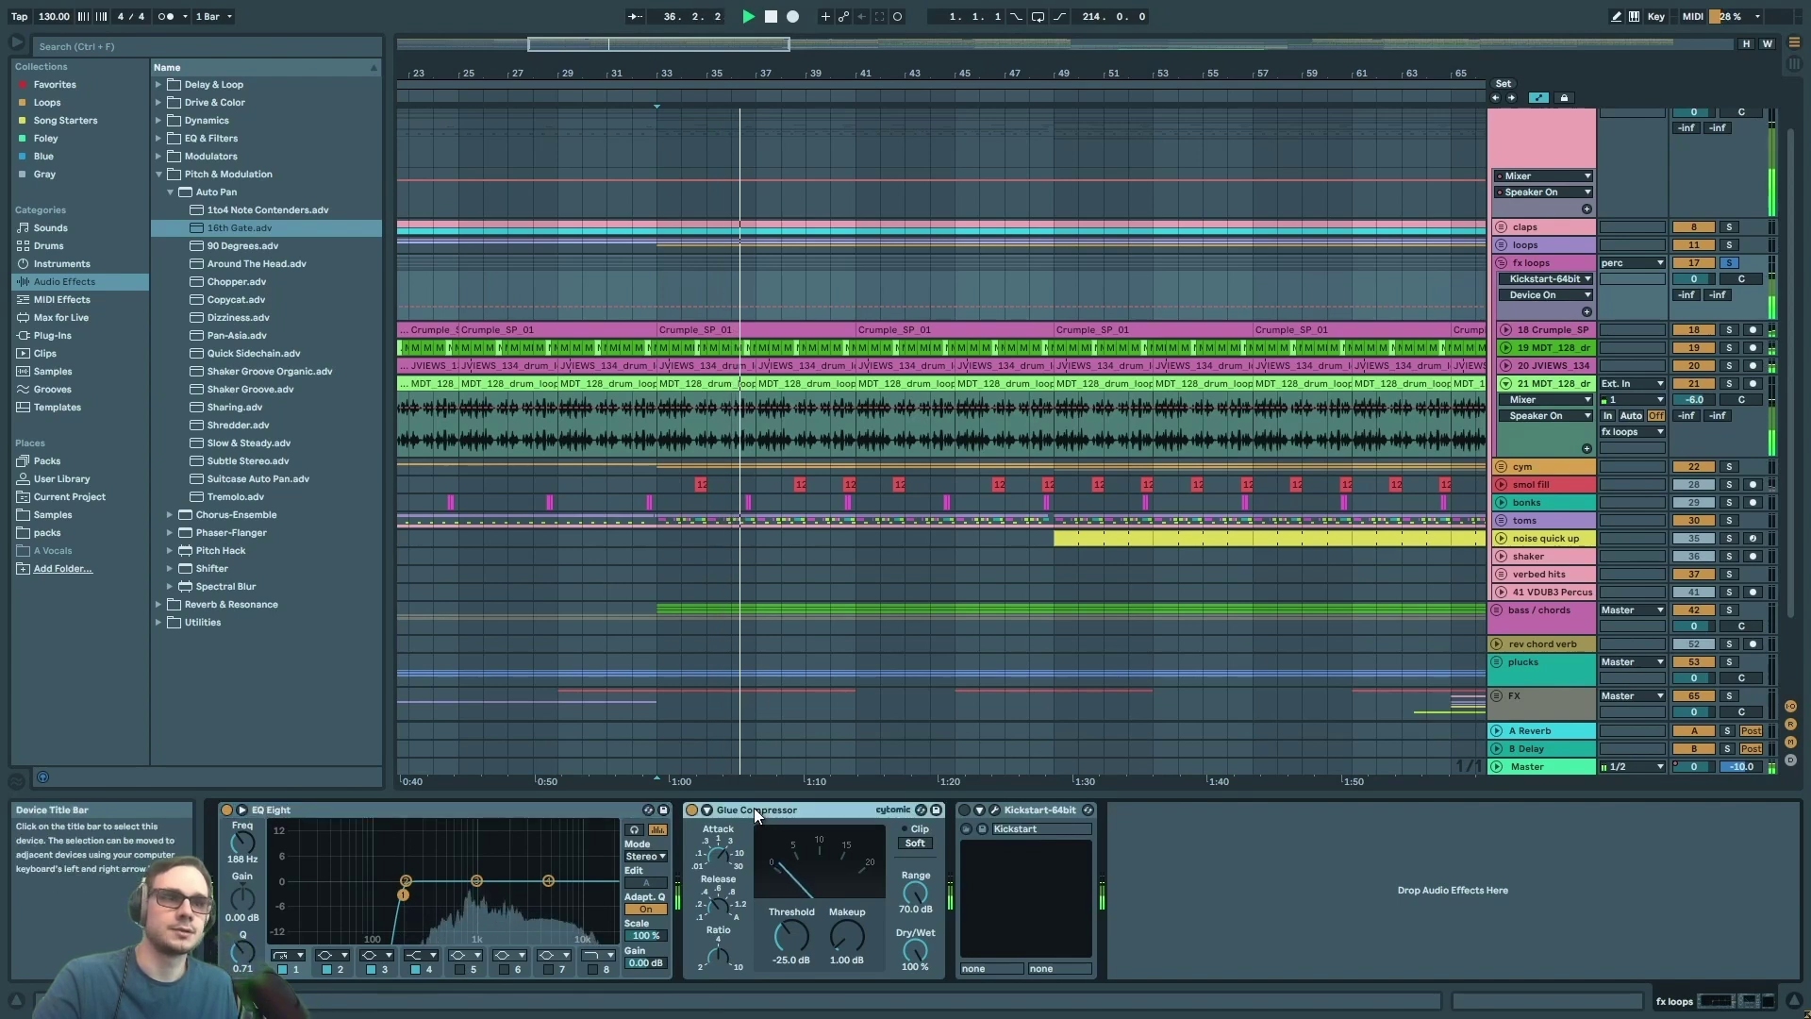
click(964, 809)
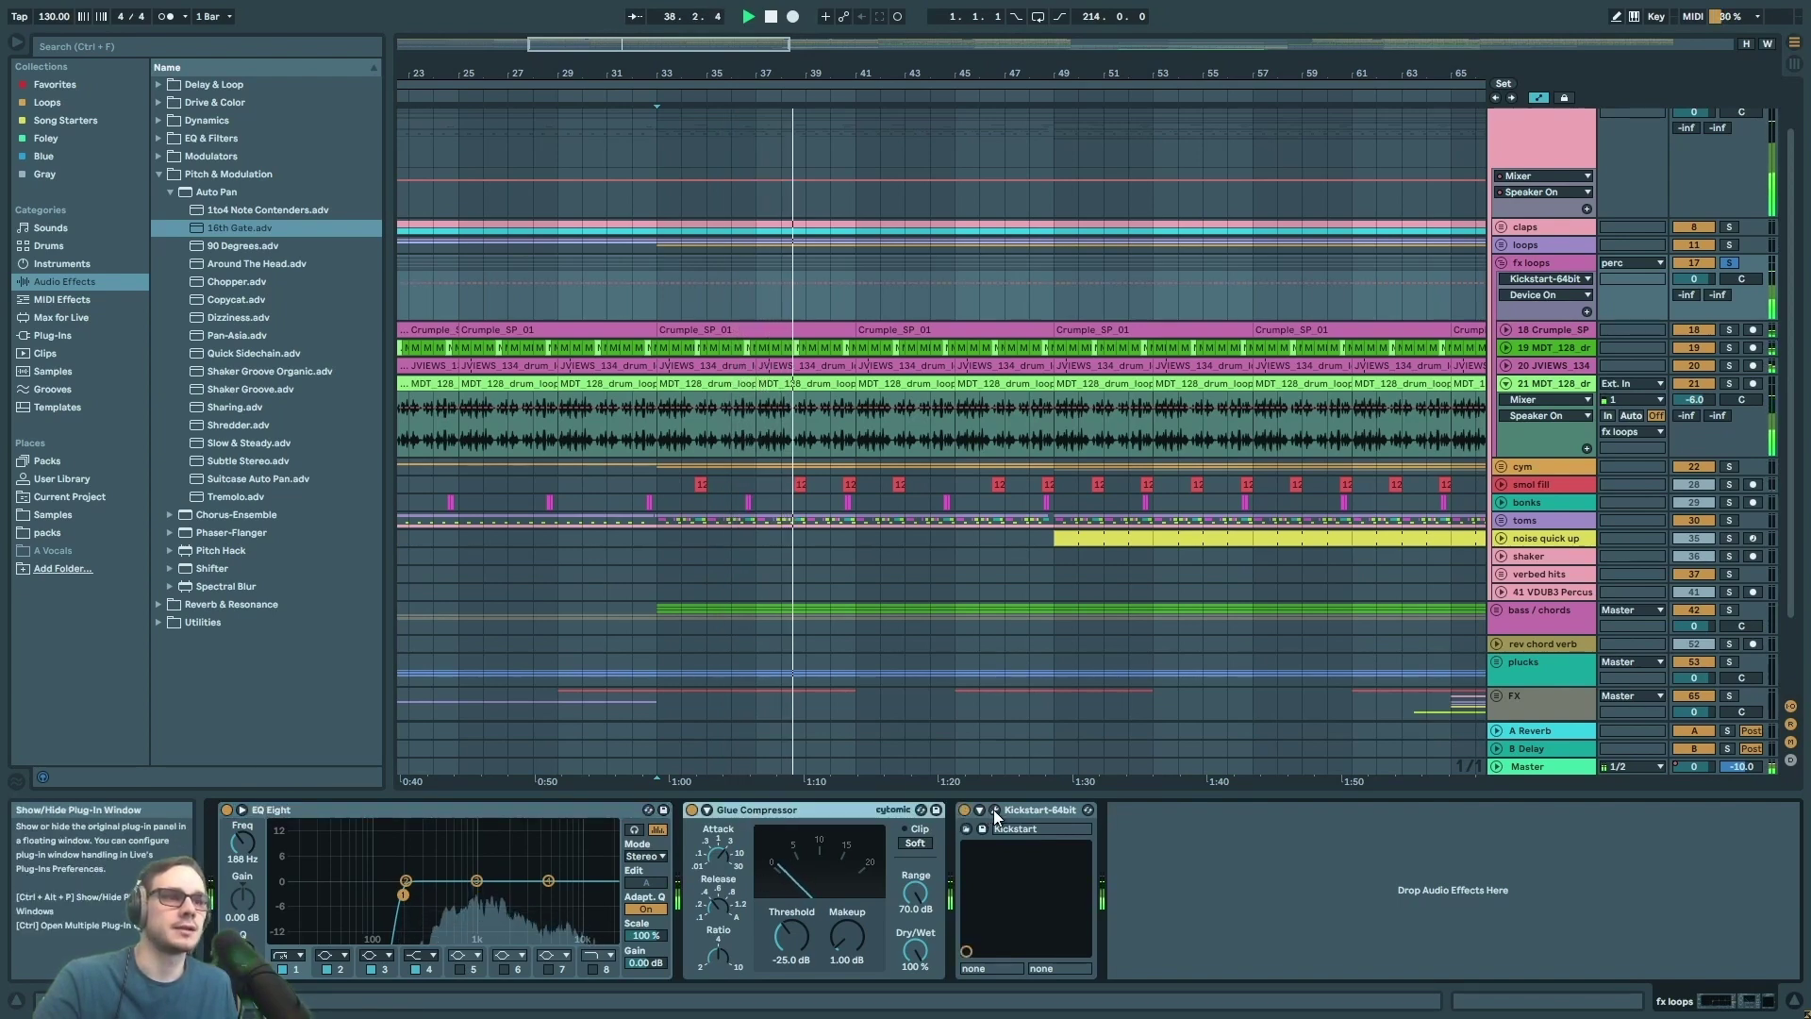
click(995, 809)
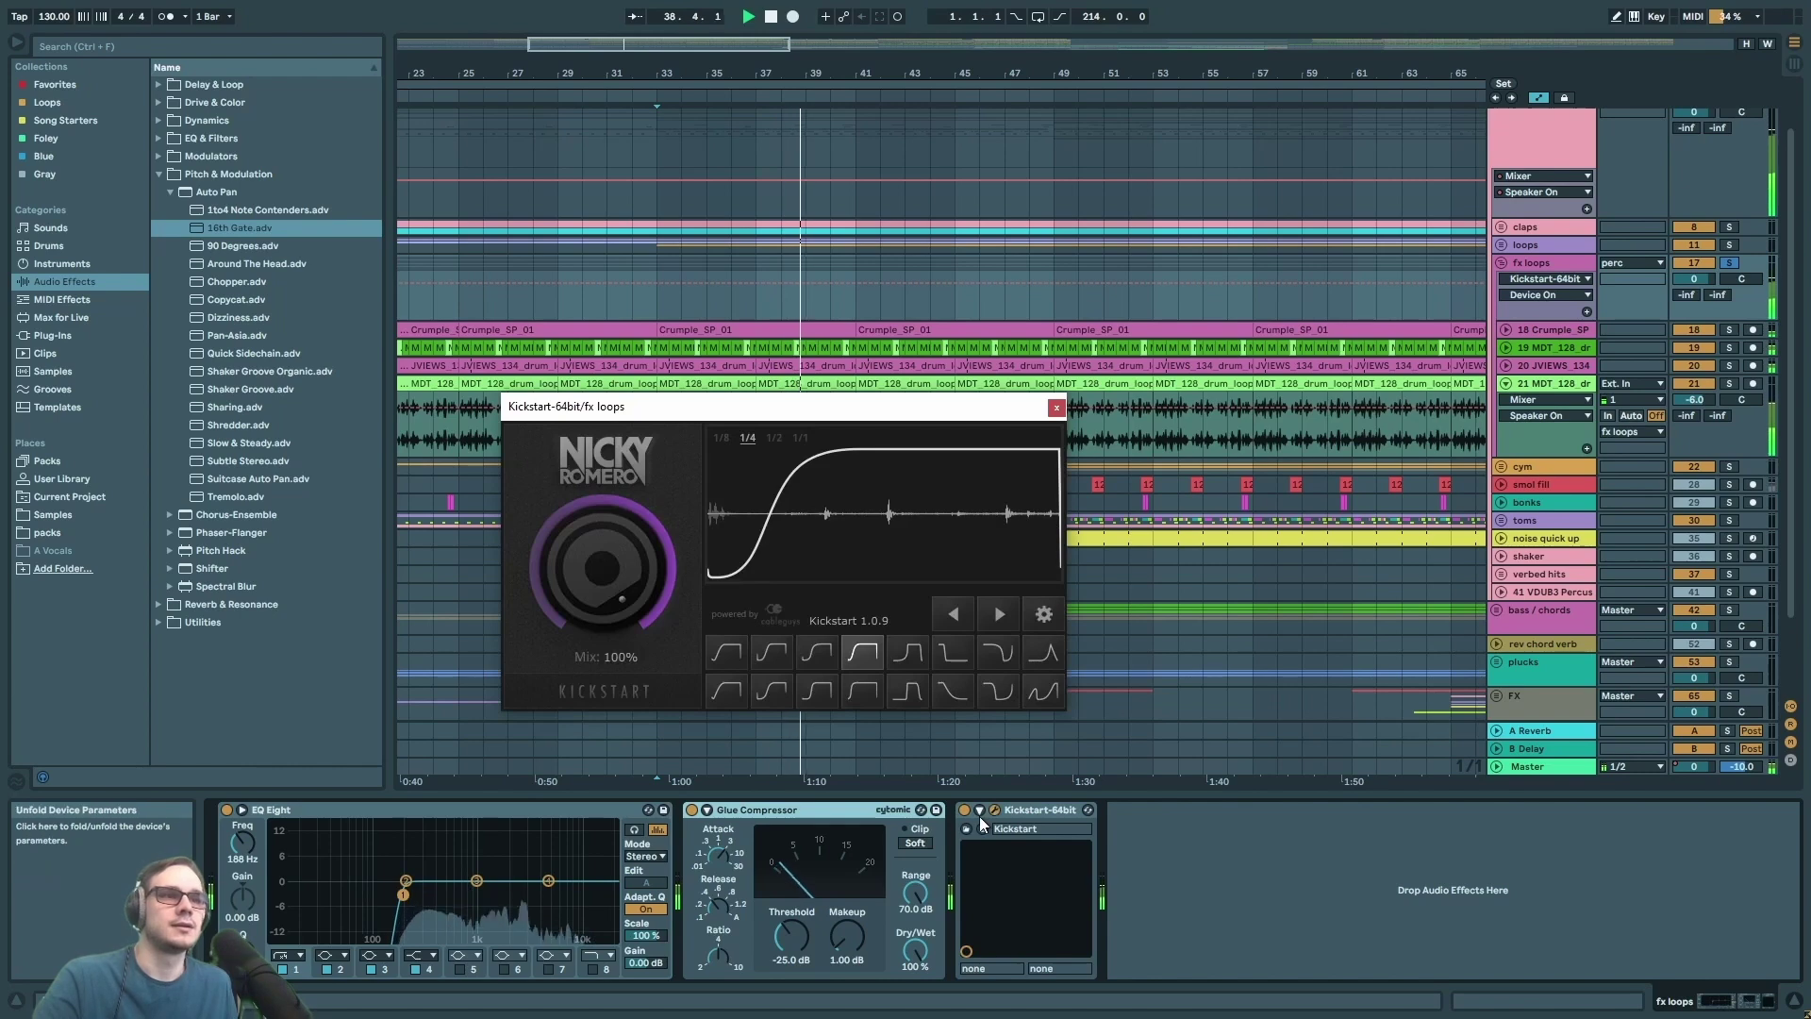
click(1061, 412)
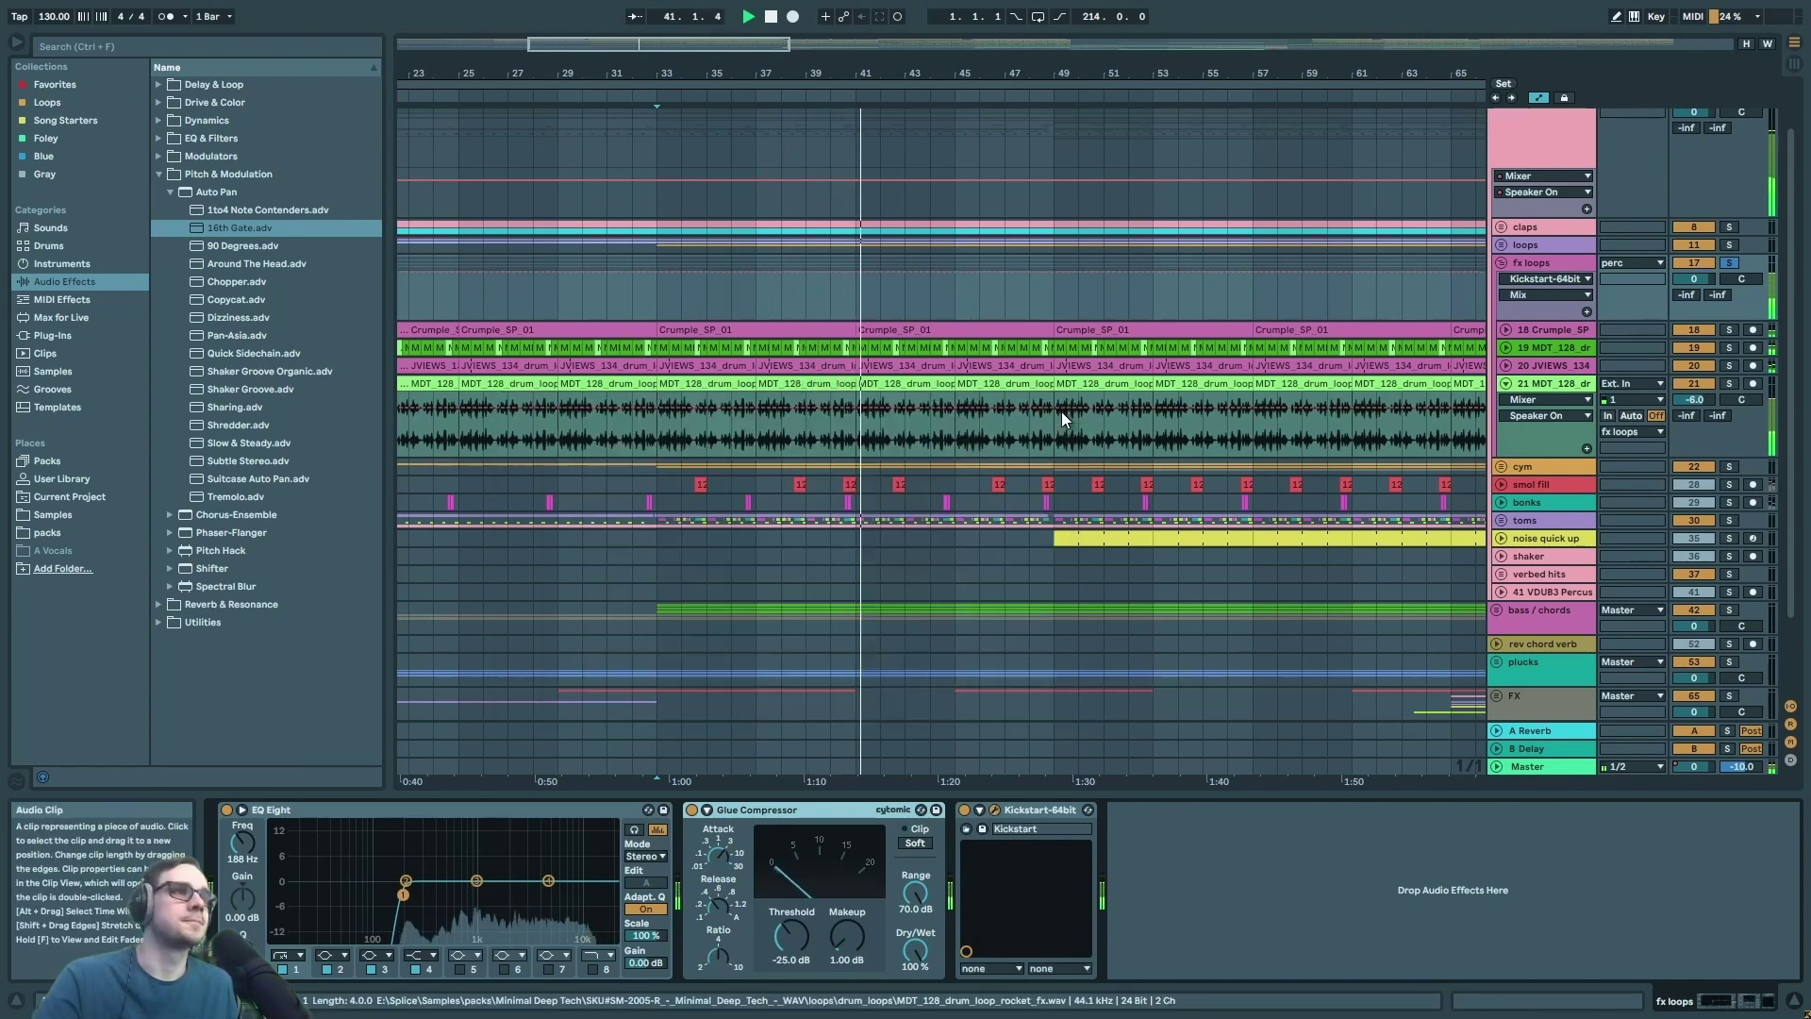
- Fold the fx loops group, and solo and unfold the cym group
click(1502, 263)
click(1552, 338)
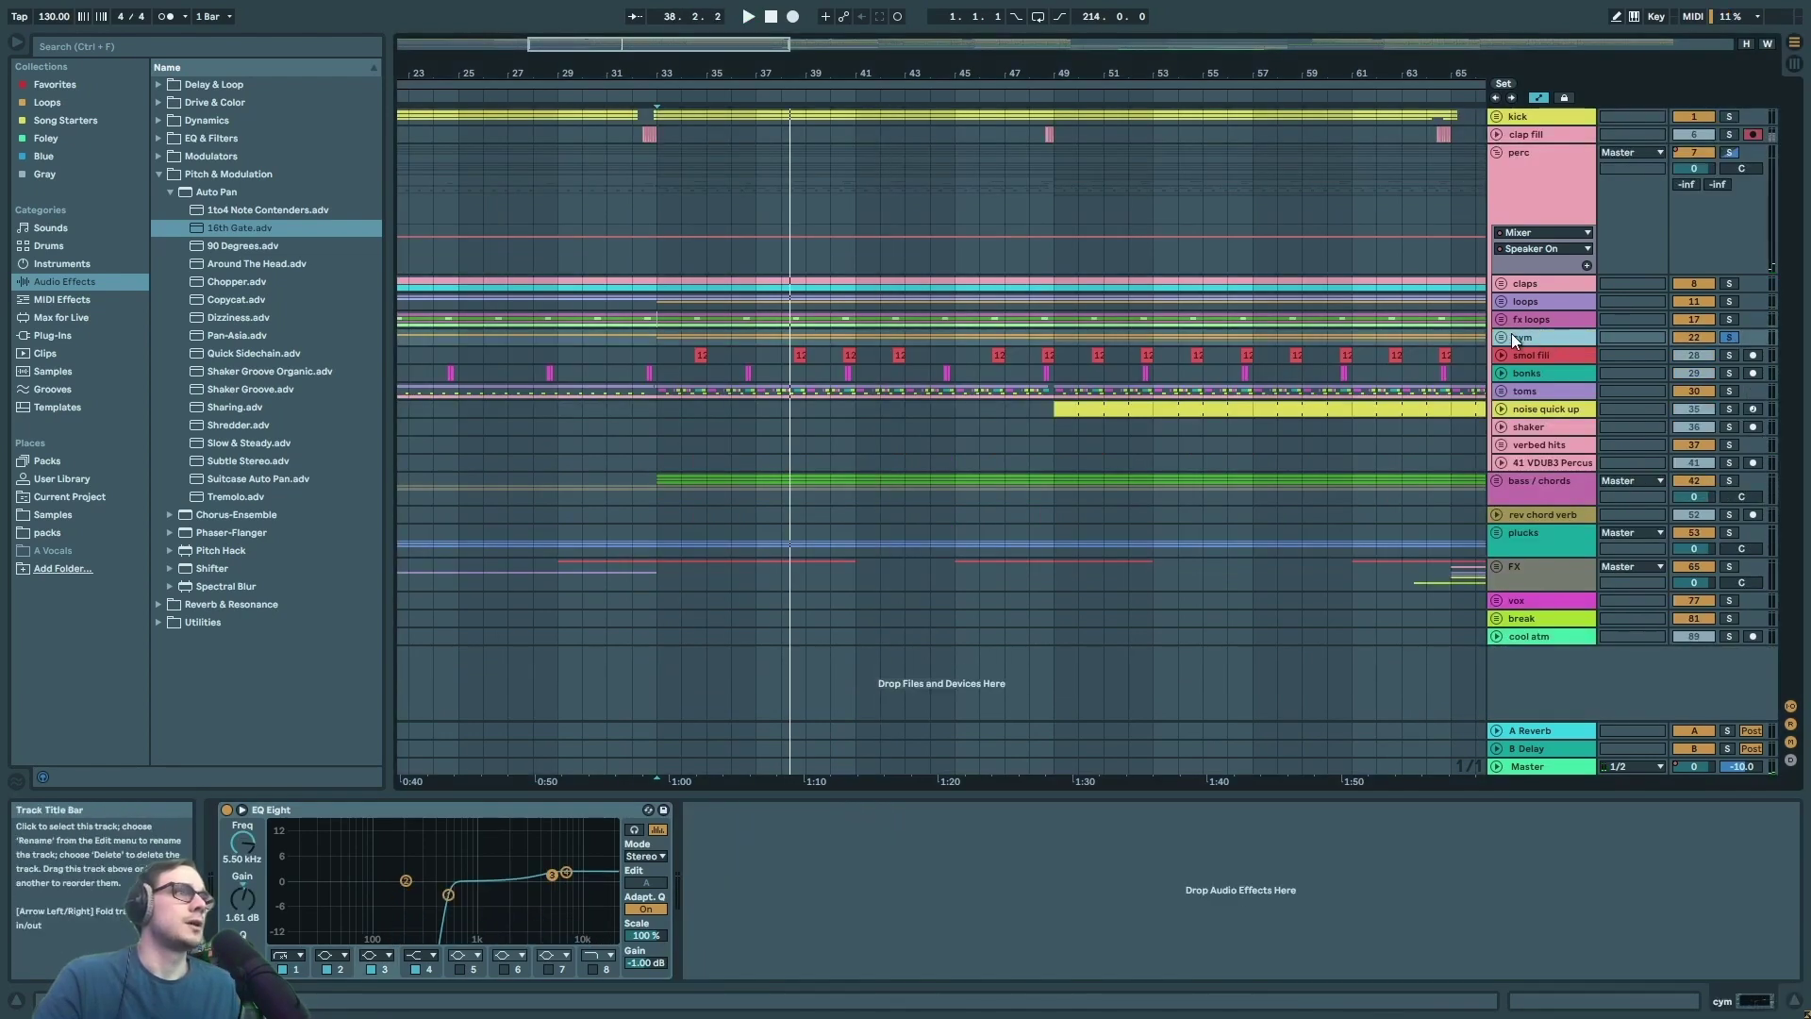
click(1502, 338)
- Solo the crash track in the cym group, play it from bar 153, and fold the track away
key(w)
scroll(822, 423, down, 1)
click(1144, 349)
key(space)
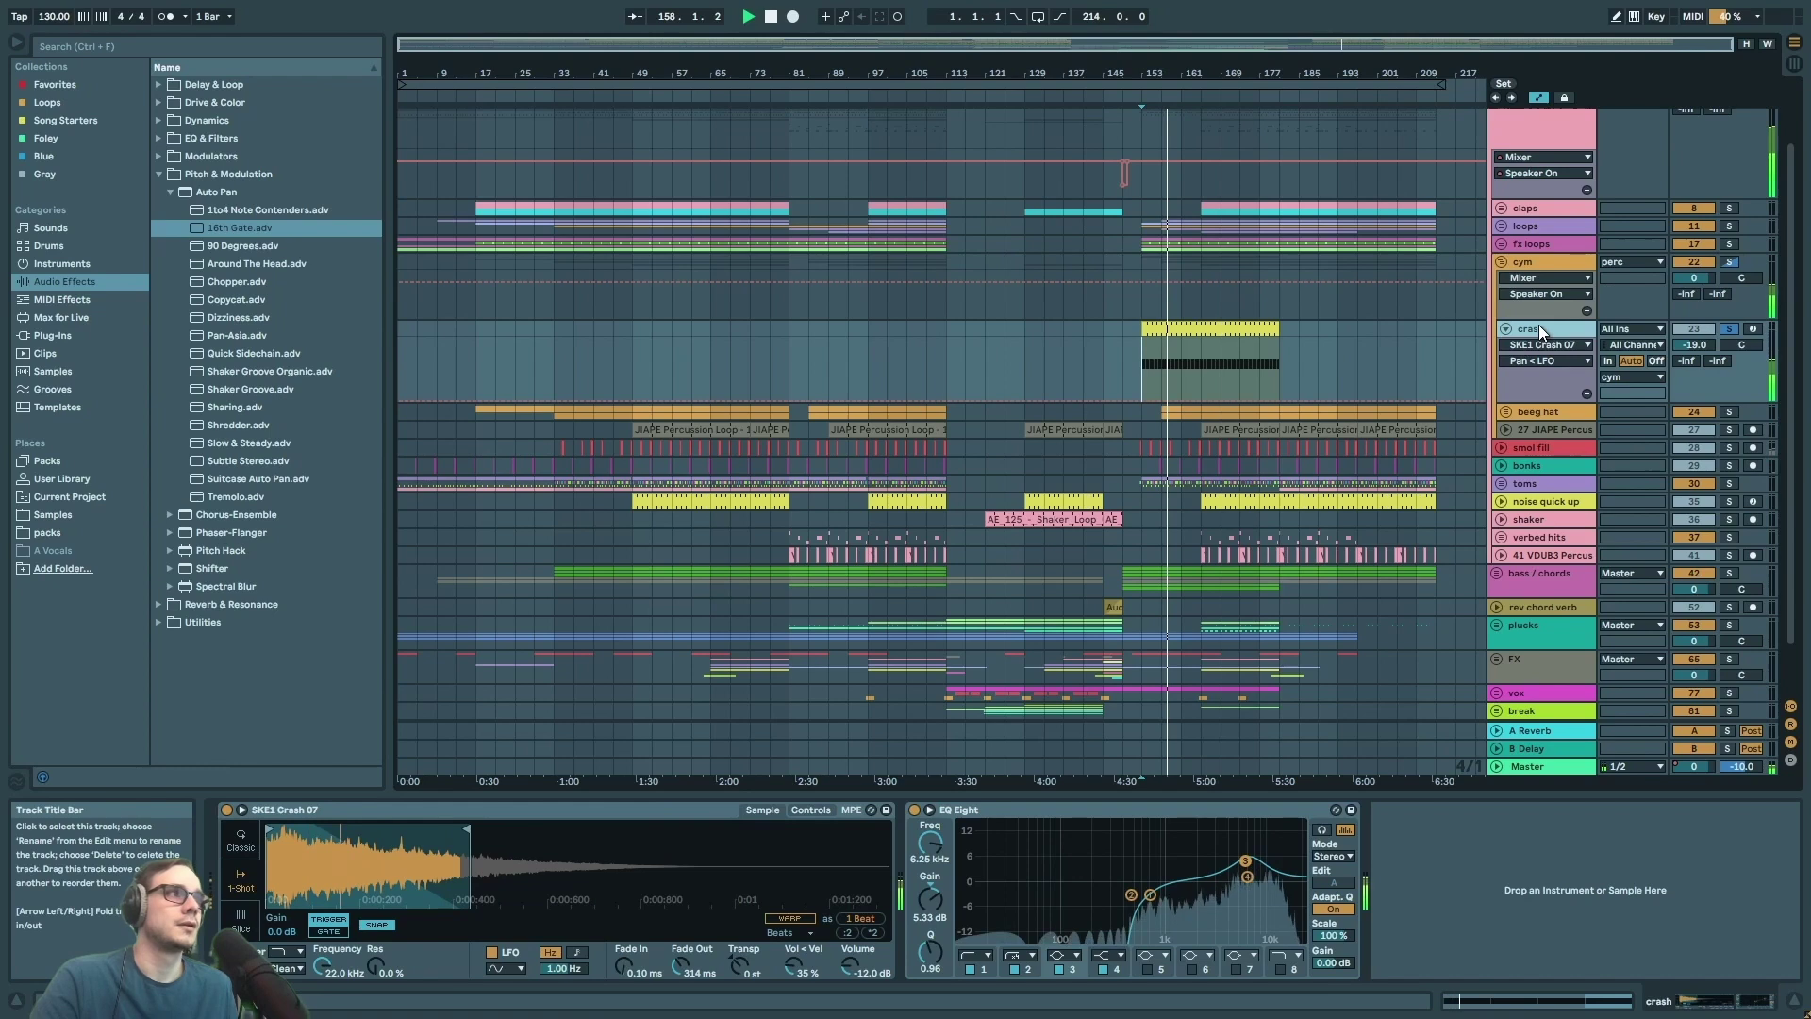
click(1505, 328)
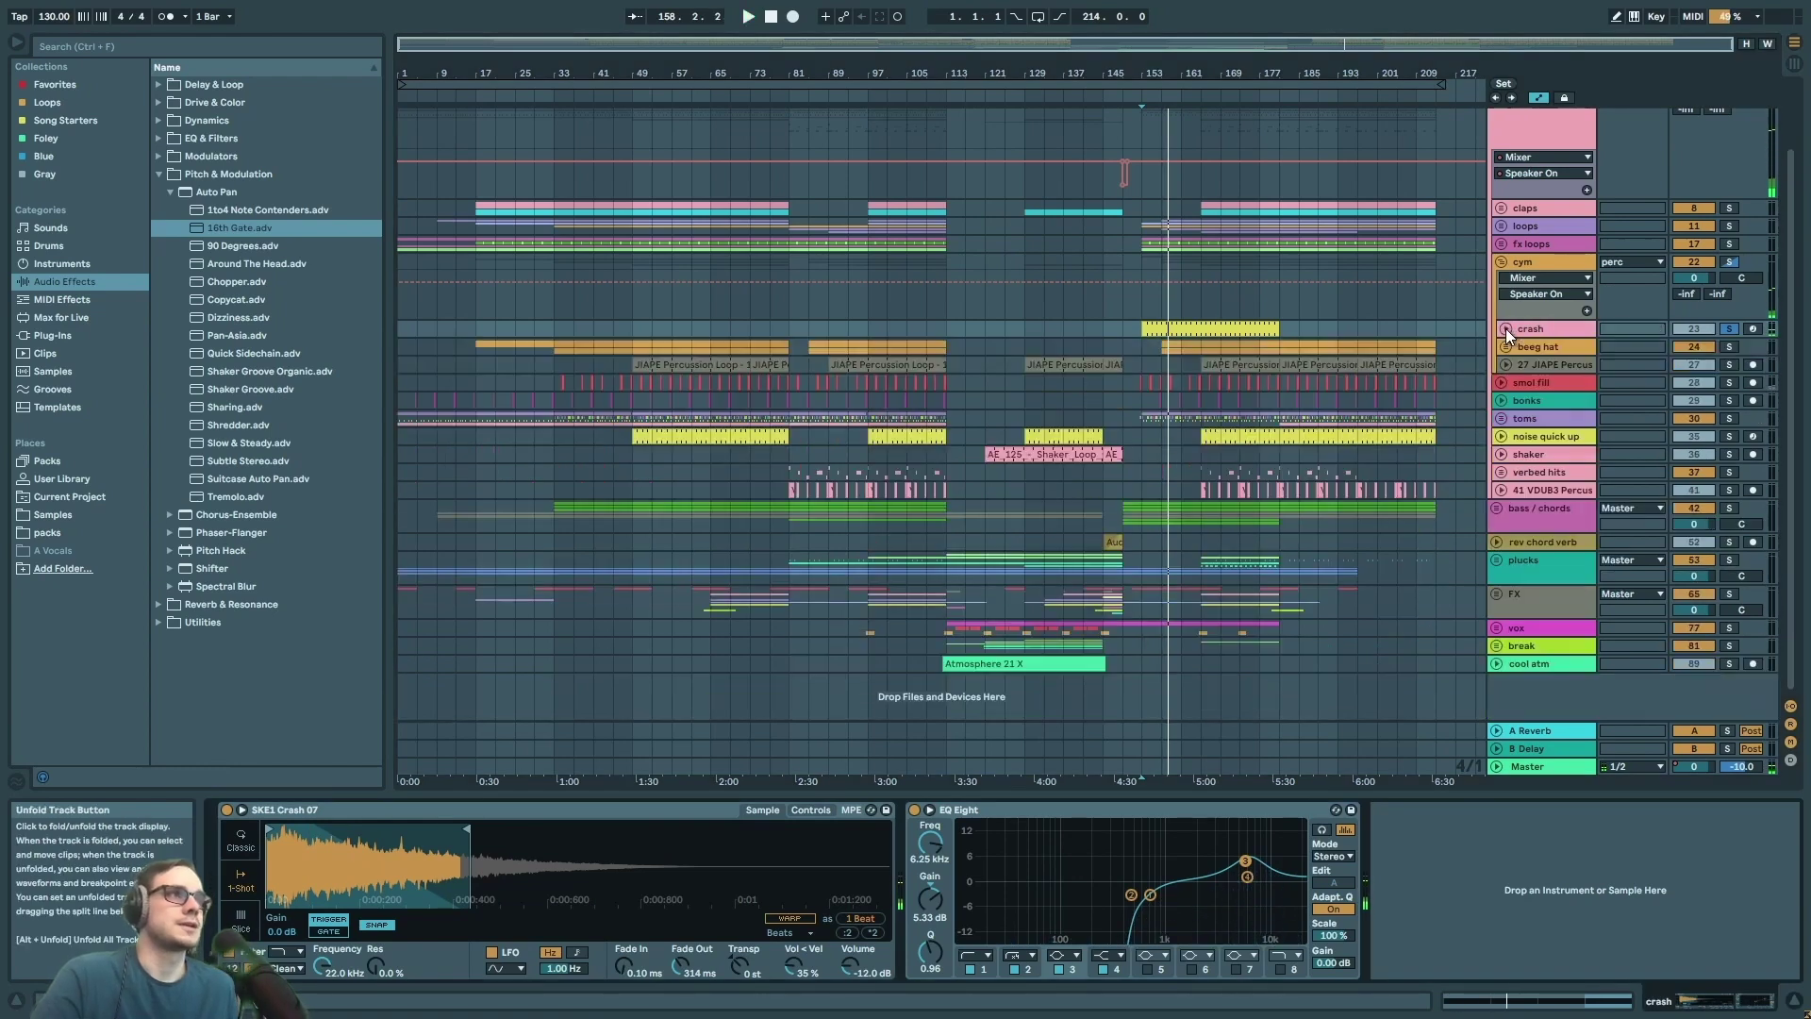
- Solo the beeg hat group, unfold it to show its two hi-hat tracks, and set the play position to bar 49
click(1146, 305)
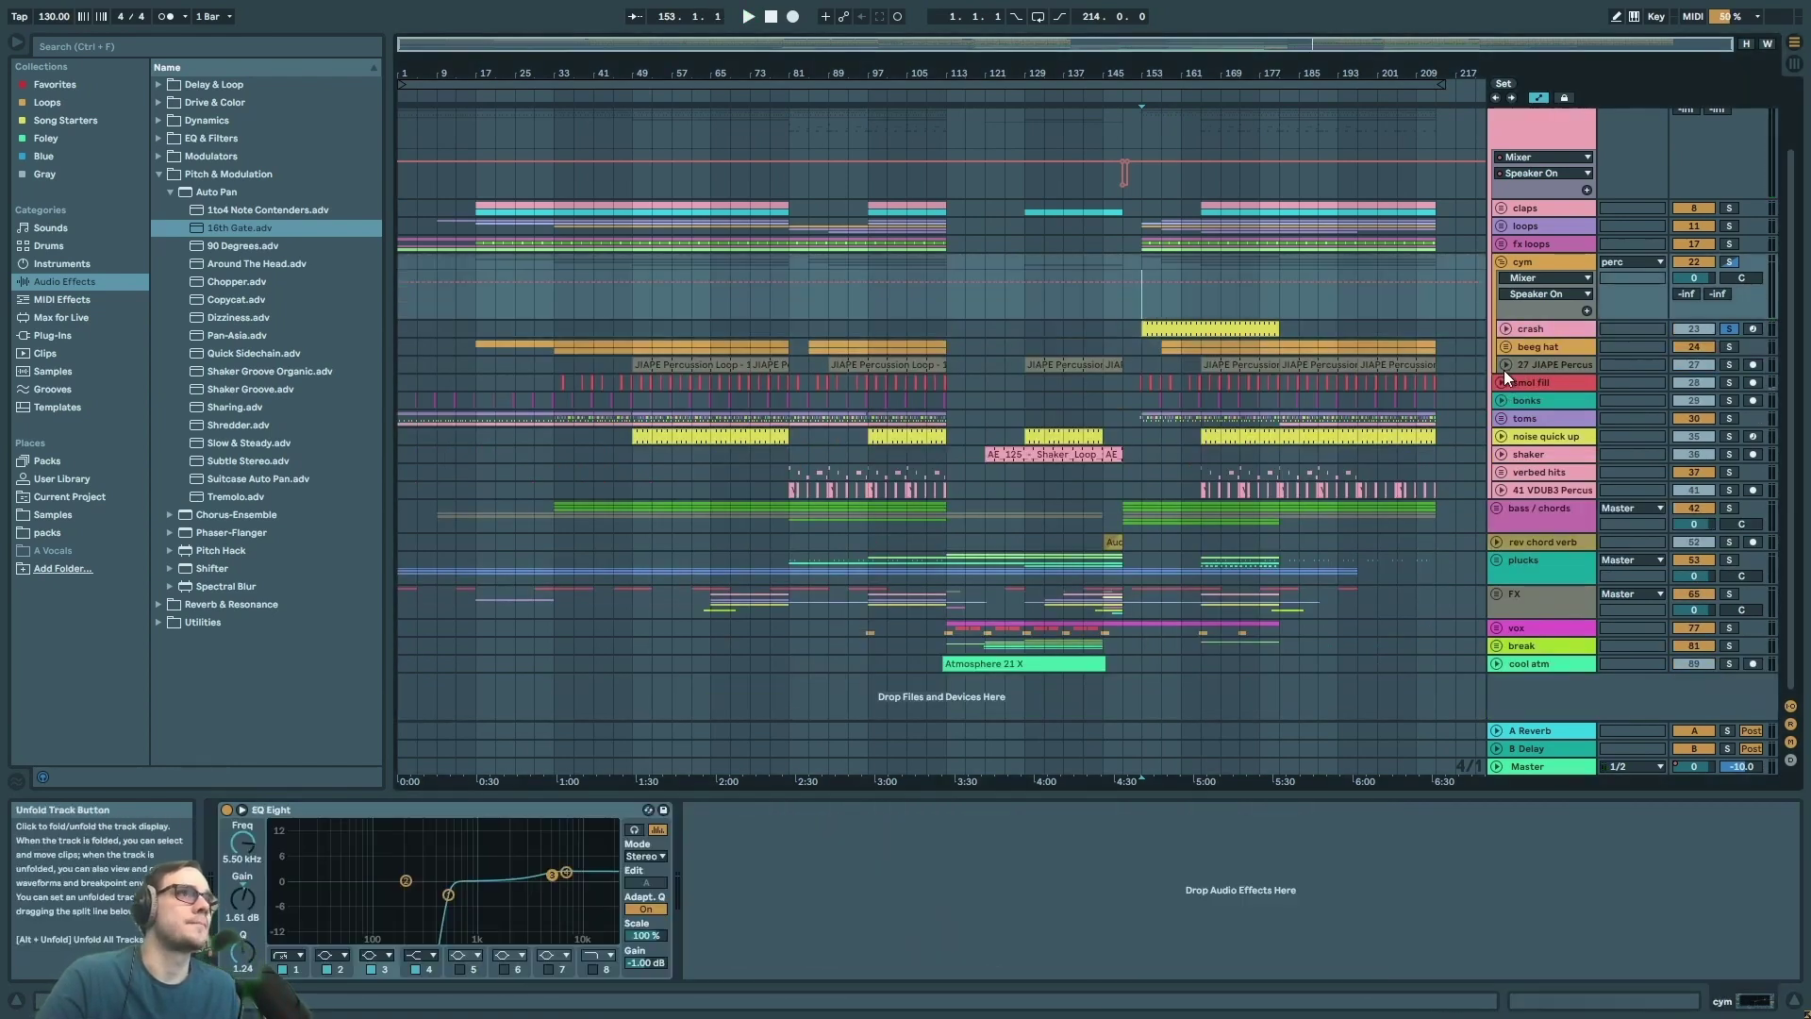
click(1557, 347)
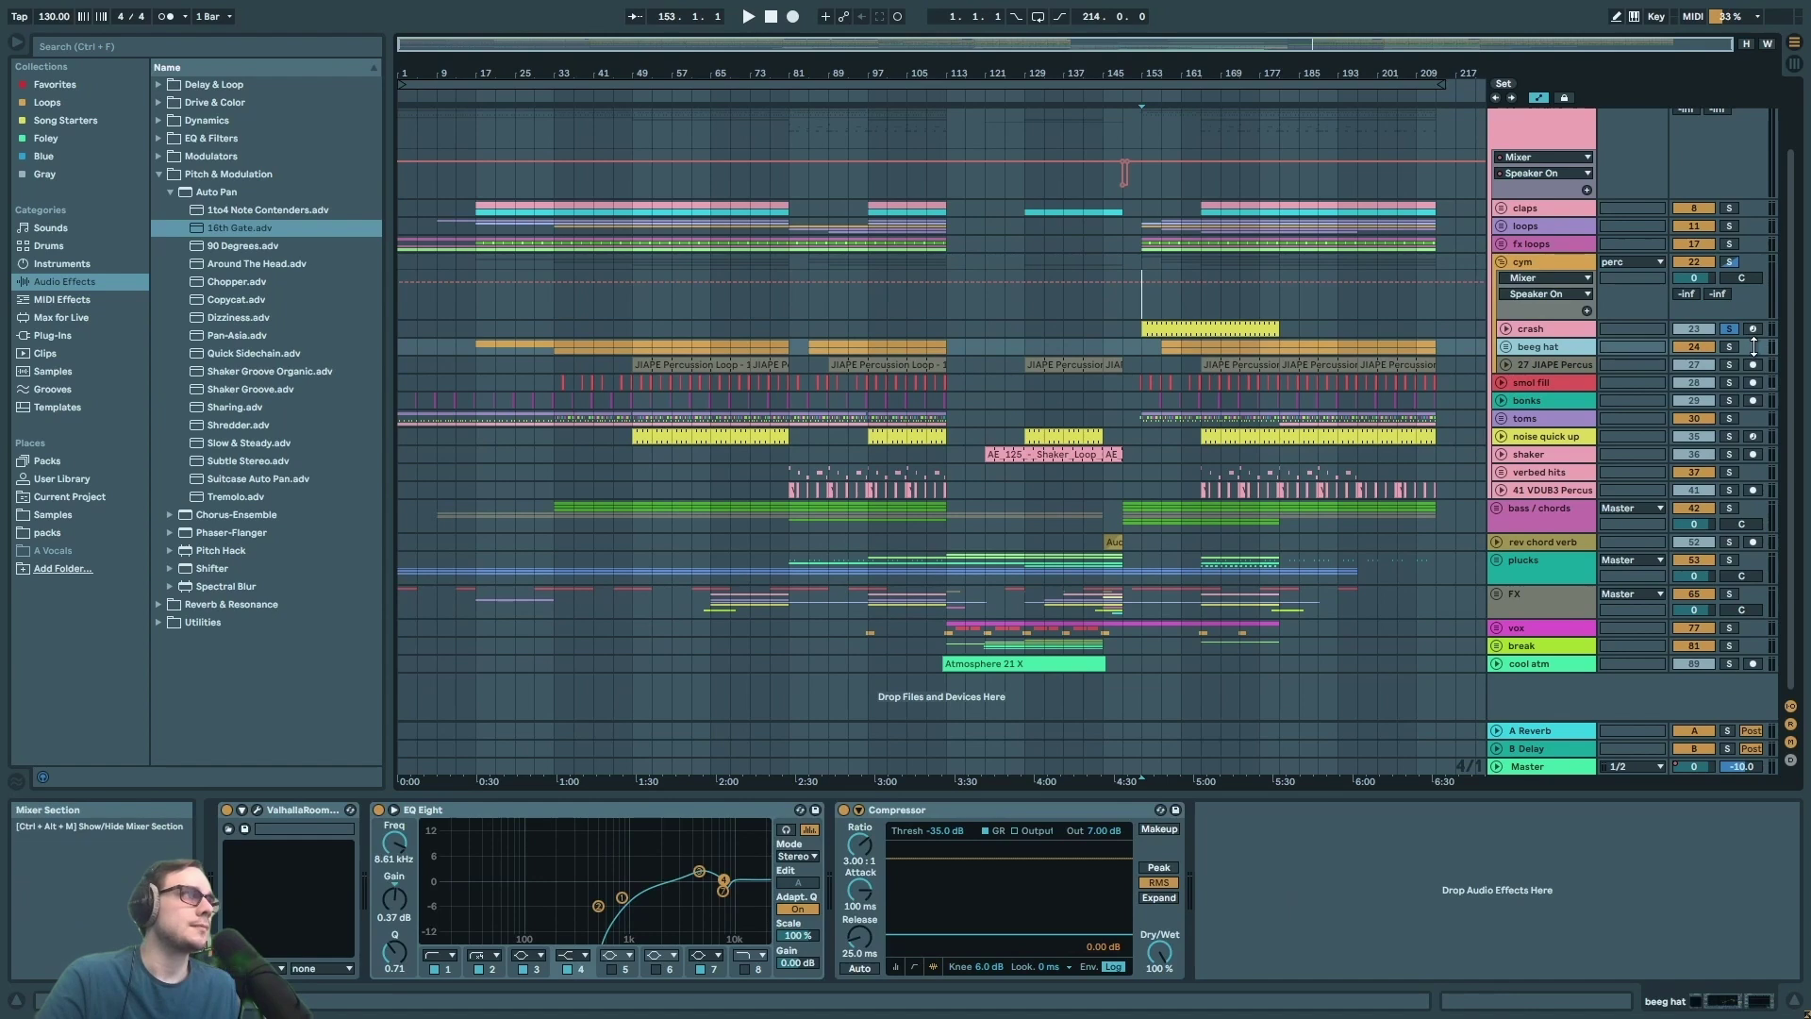
click(1506, 347)
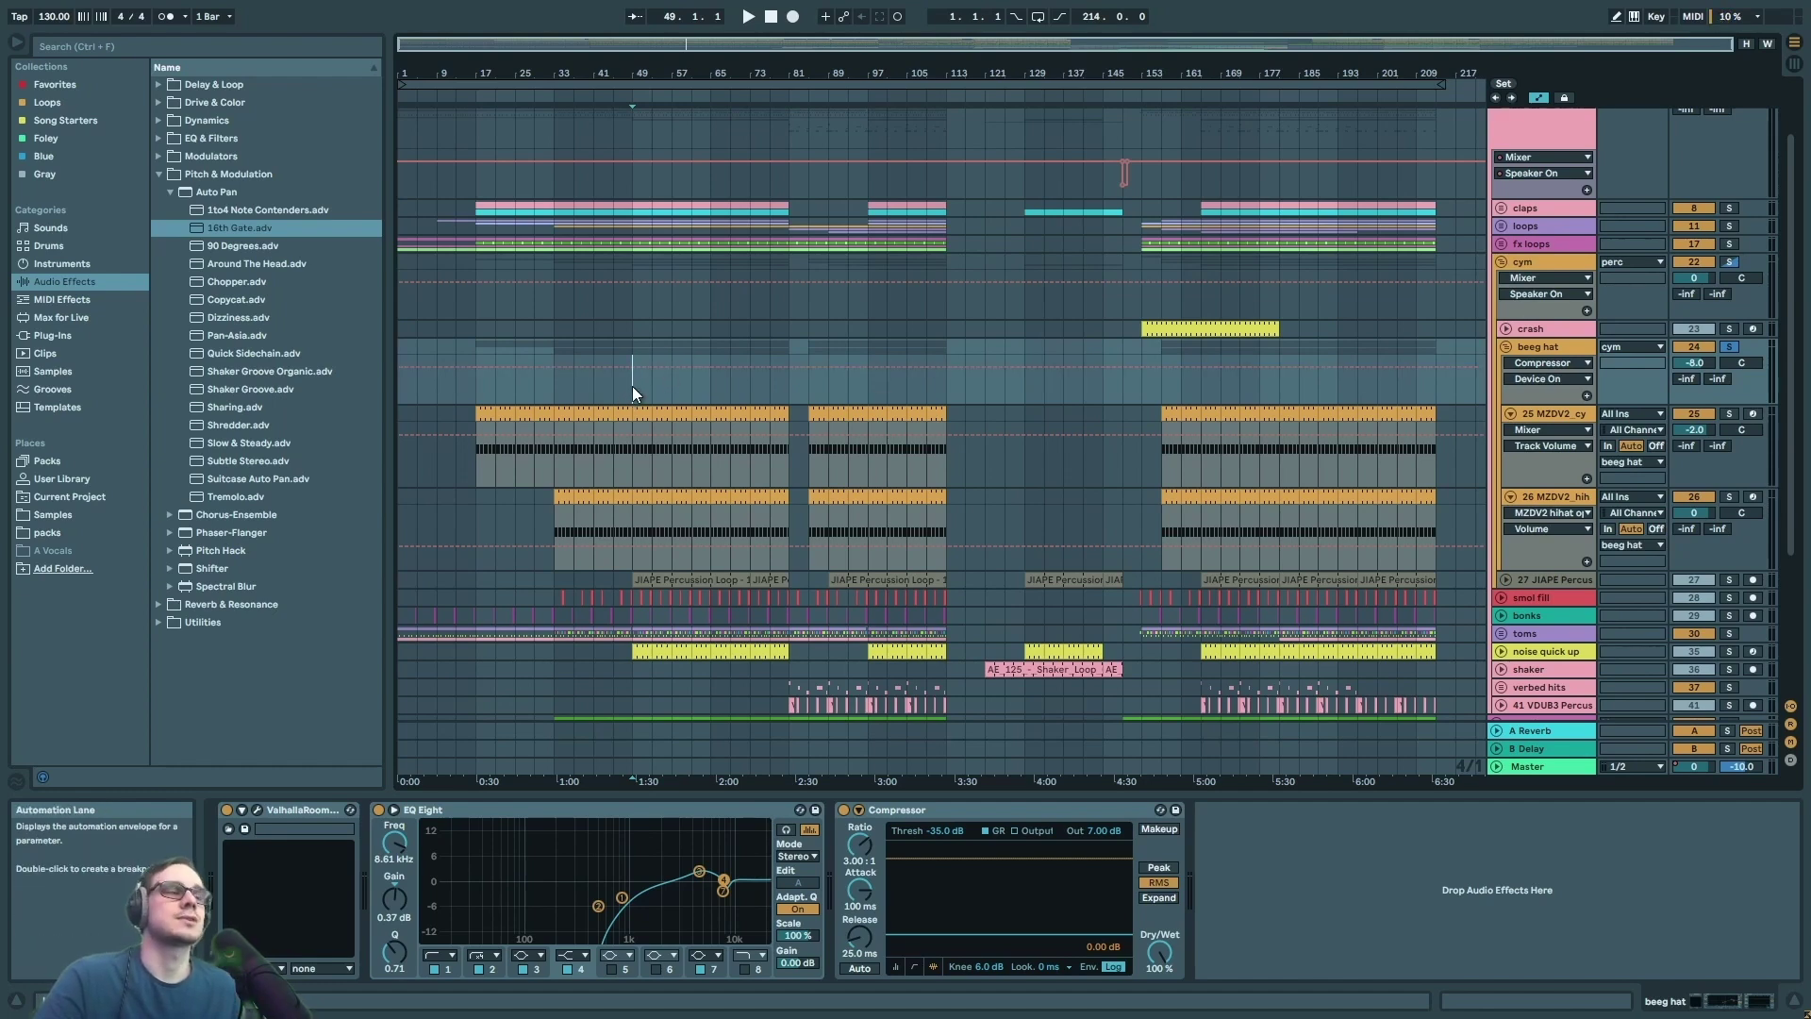
- Play the soloed beeg hat group from bar 49, and jump back to hear it from bar 17
key(space)
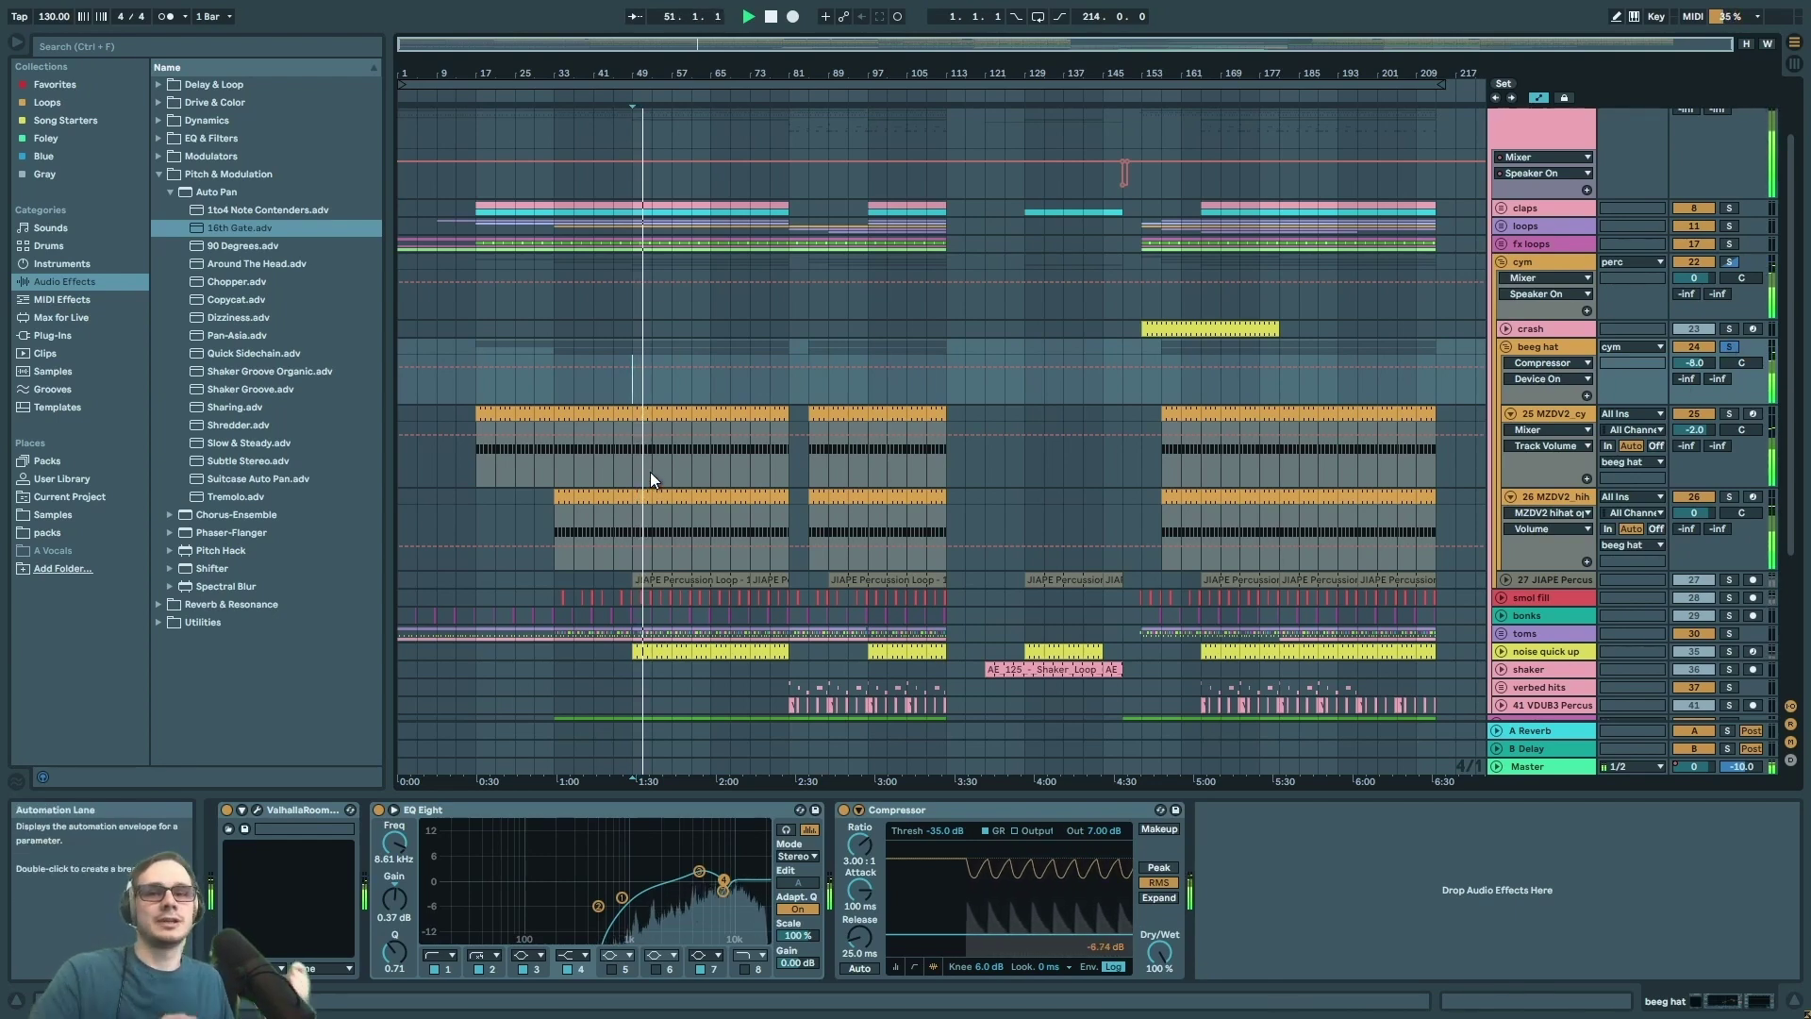
click(478, 399)
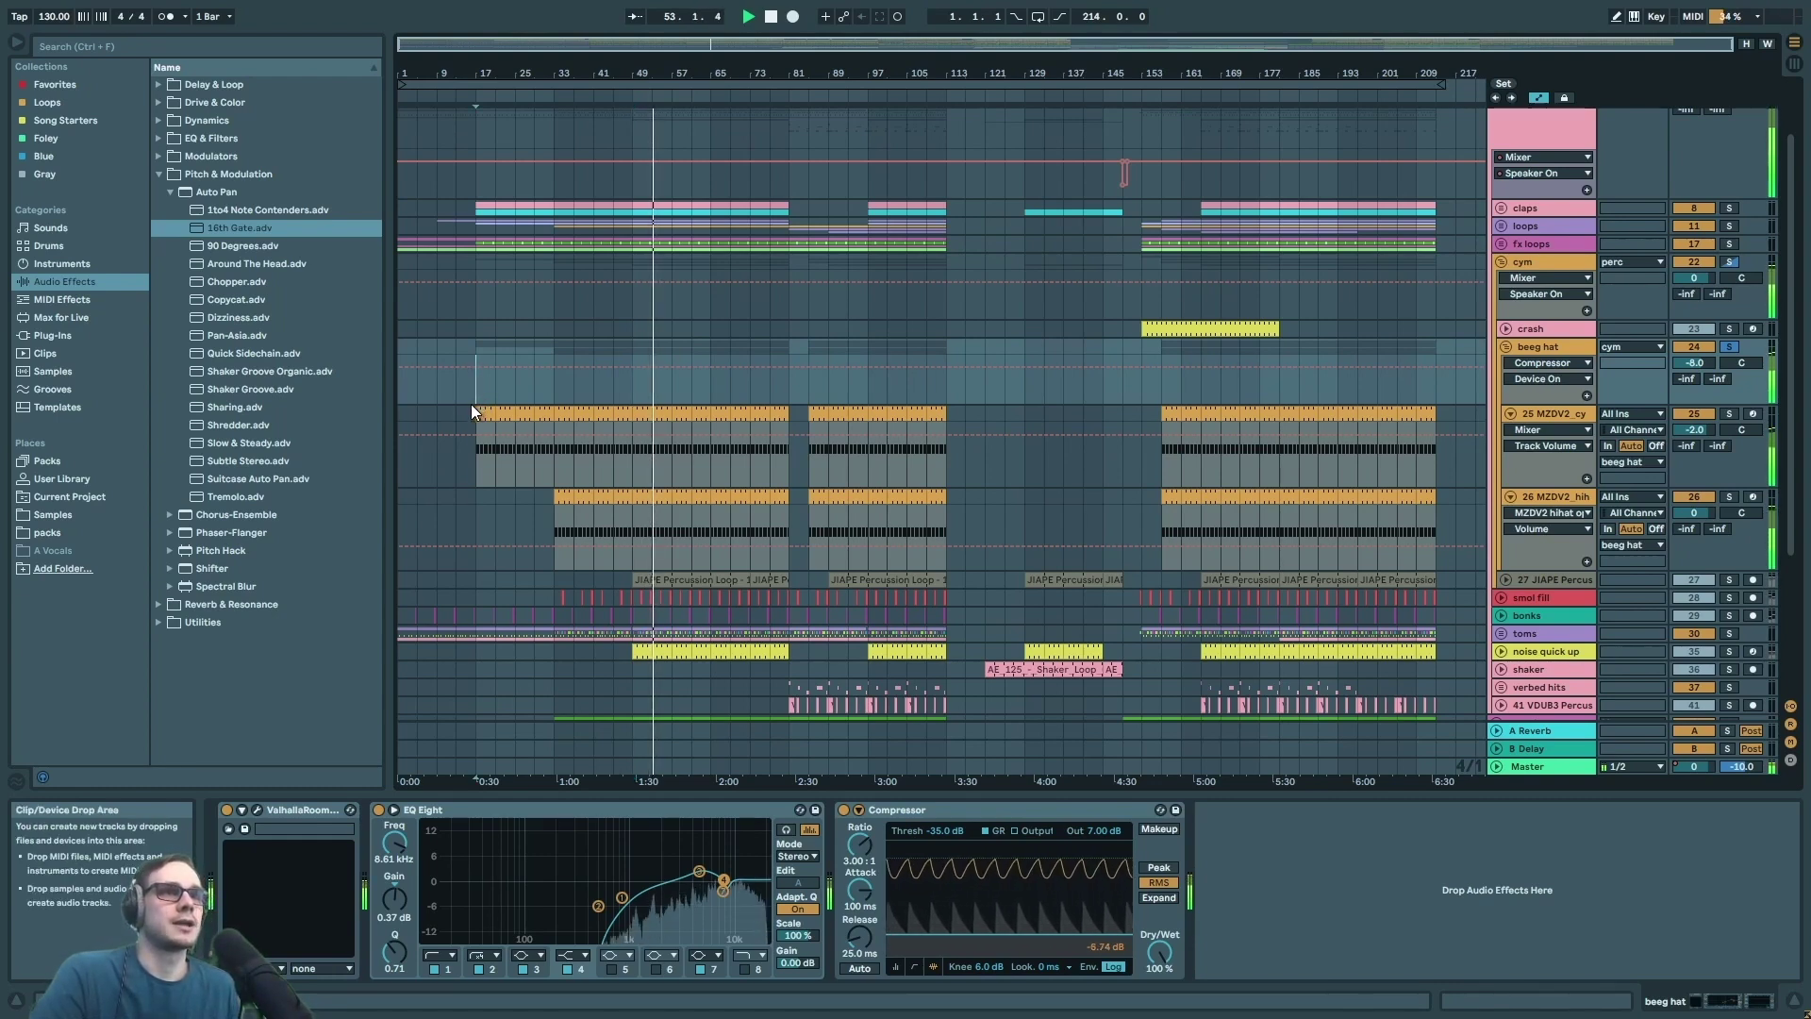
key(space)
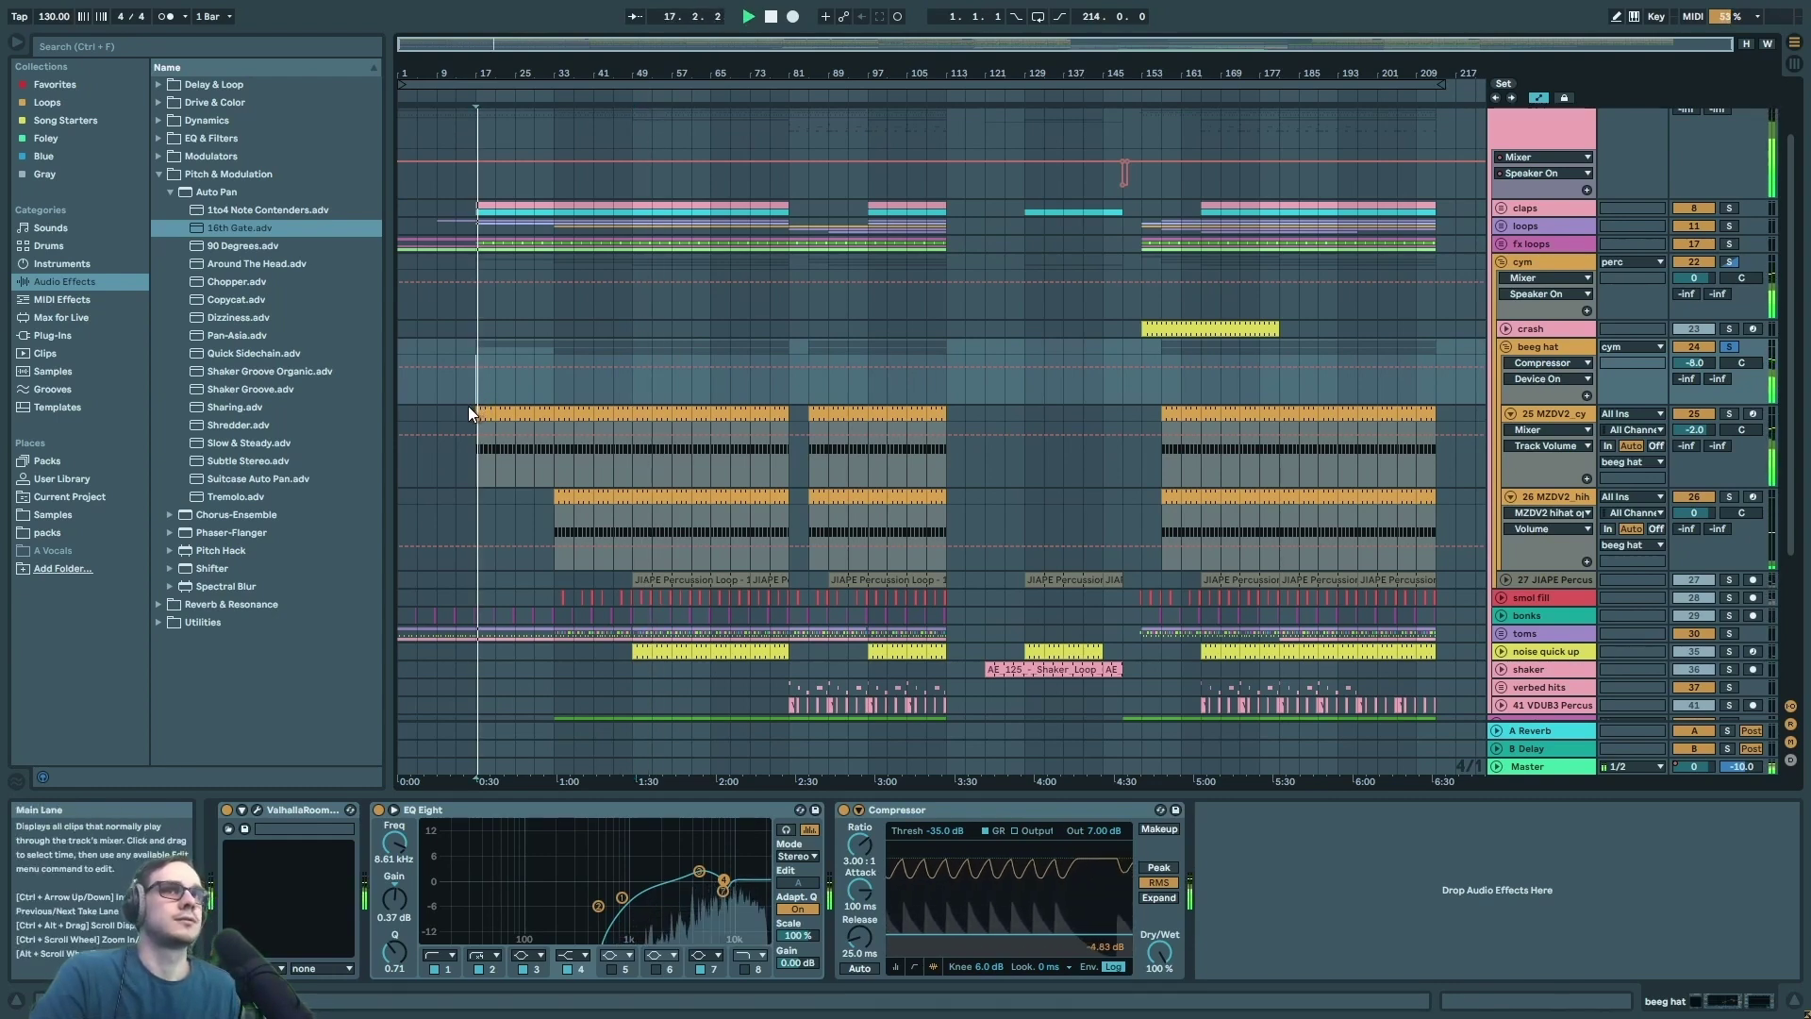
- Solo the MZDV2 cymbal track in the beeg hat group and play it on its own
scroll(481, 471, up, 5)
key(space)
click(1727, 409)
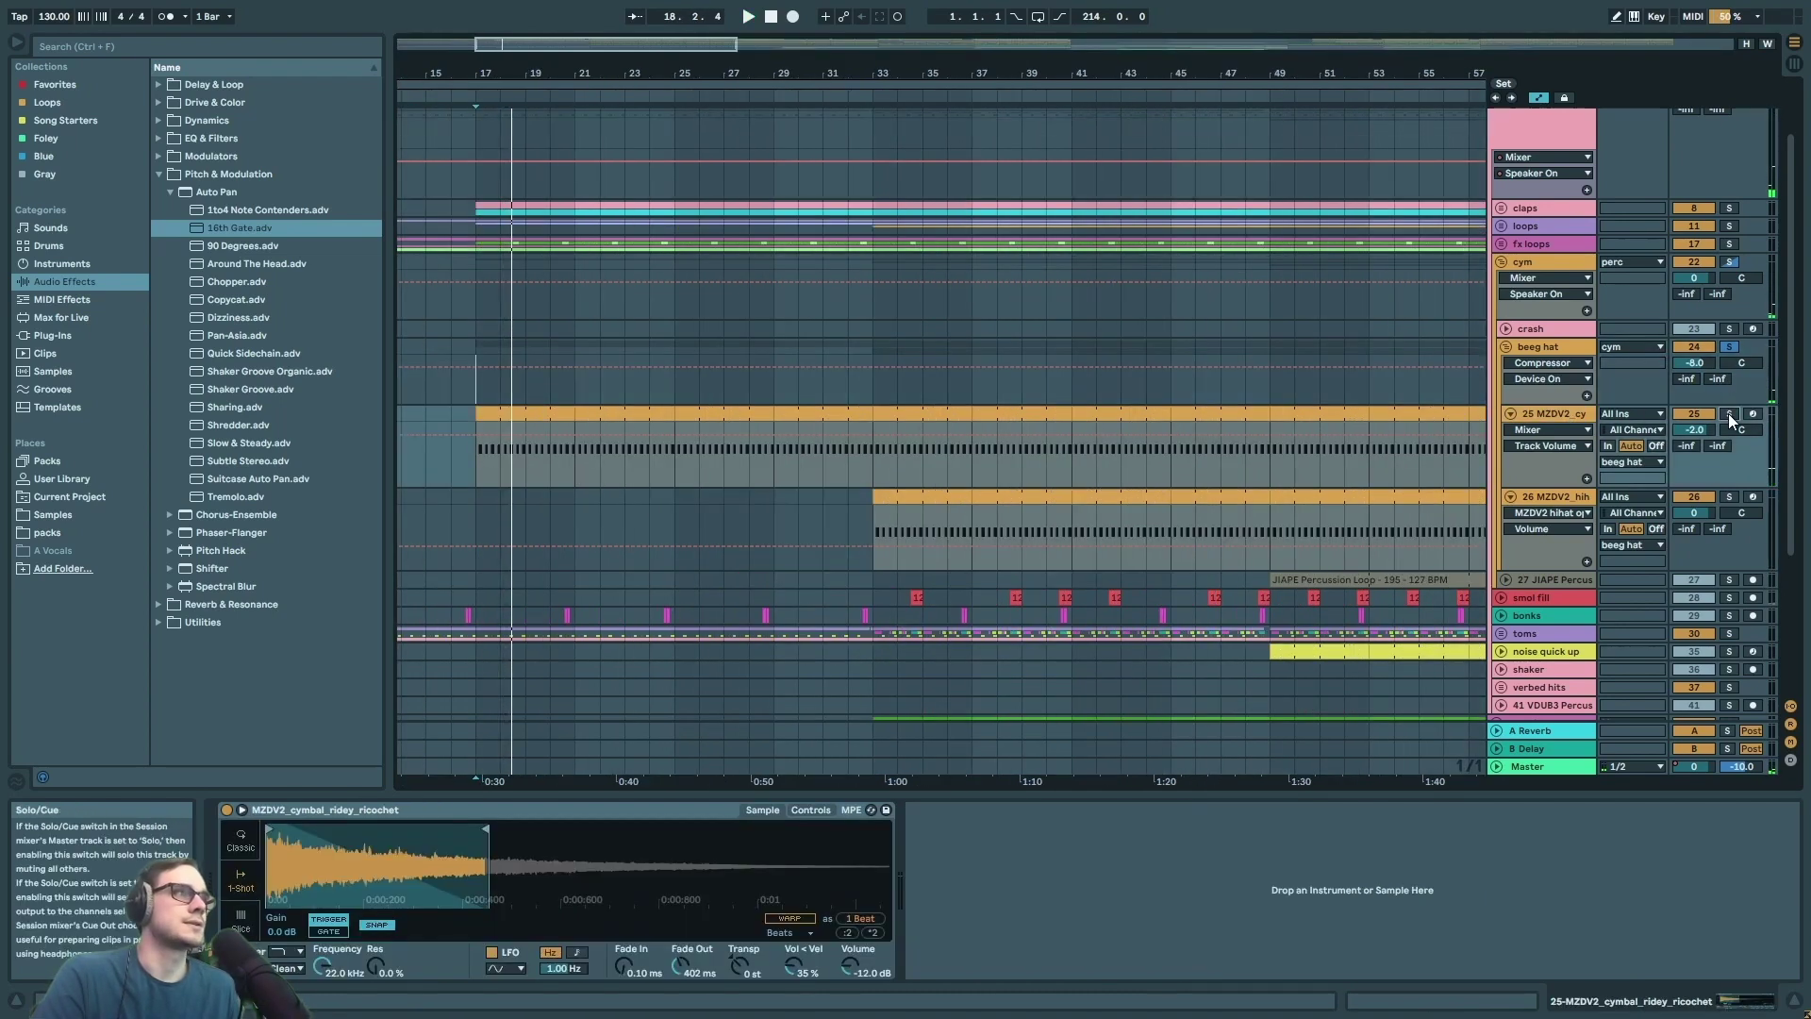
key(space)
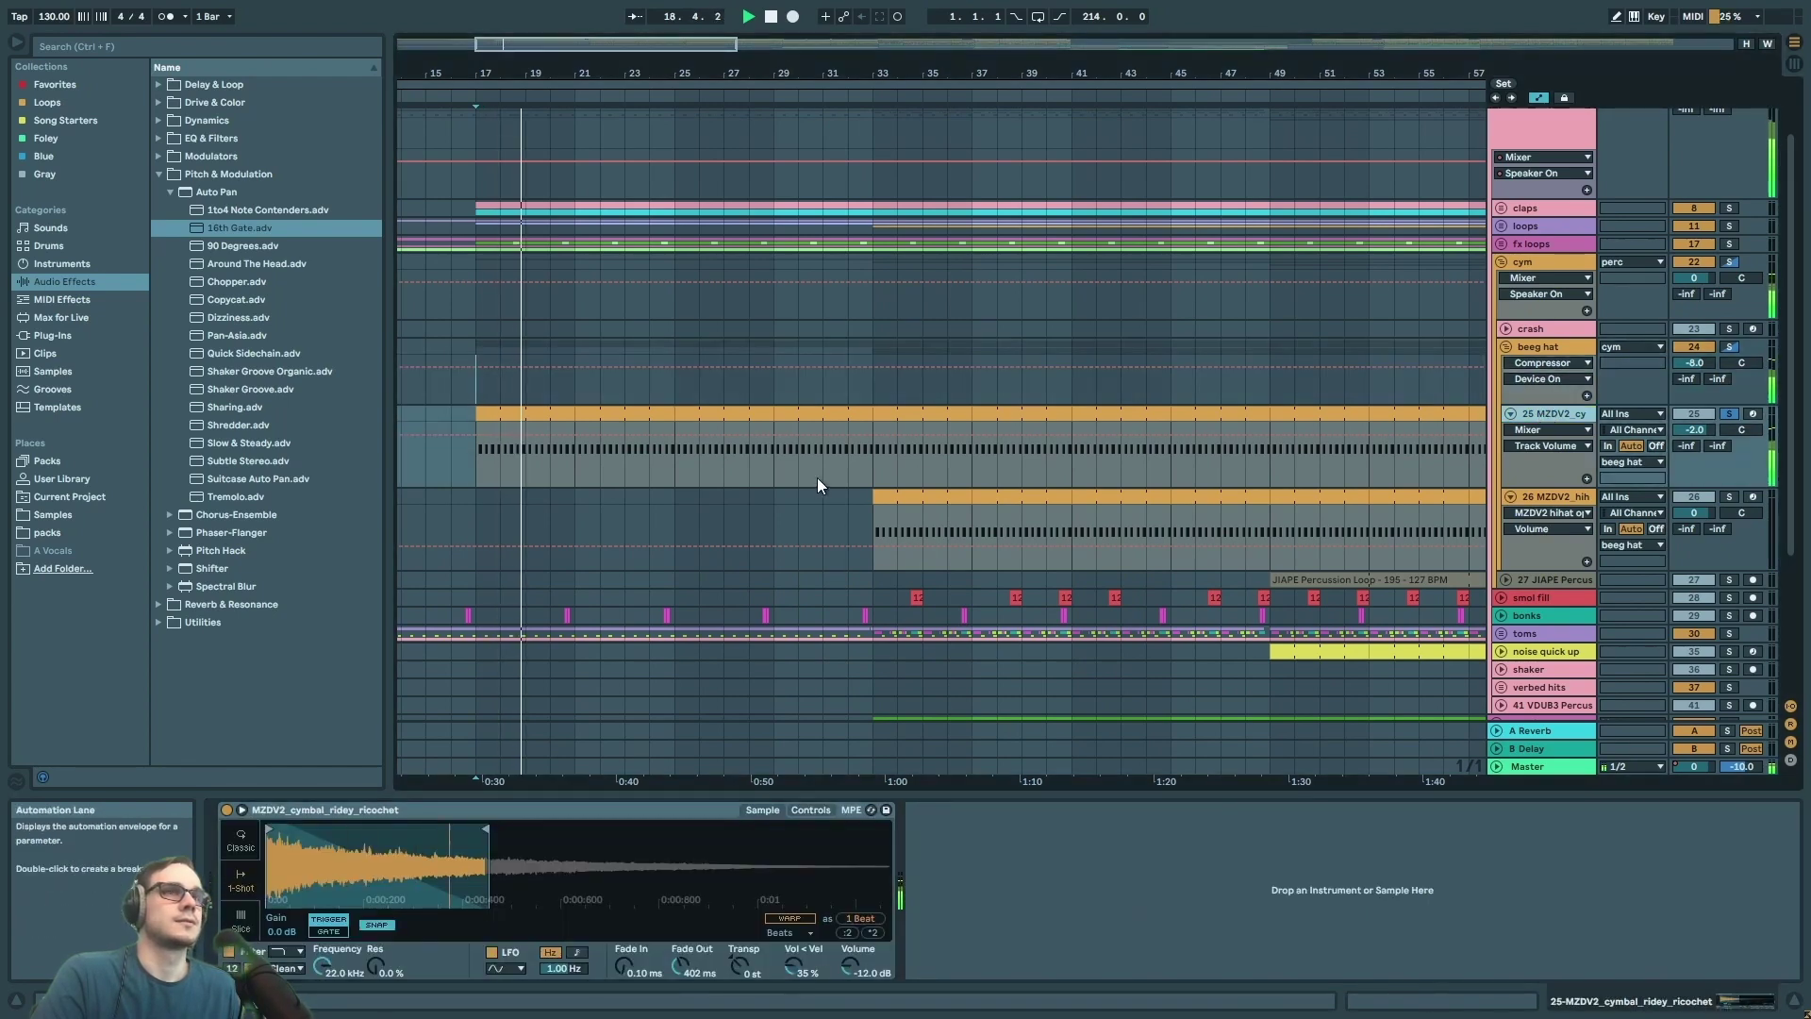
- Solo the MZDV2 open hi-hat track, play it from bar 33, and show its sample device
click(873, 462)
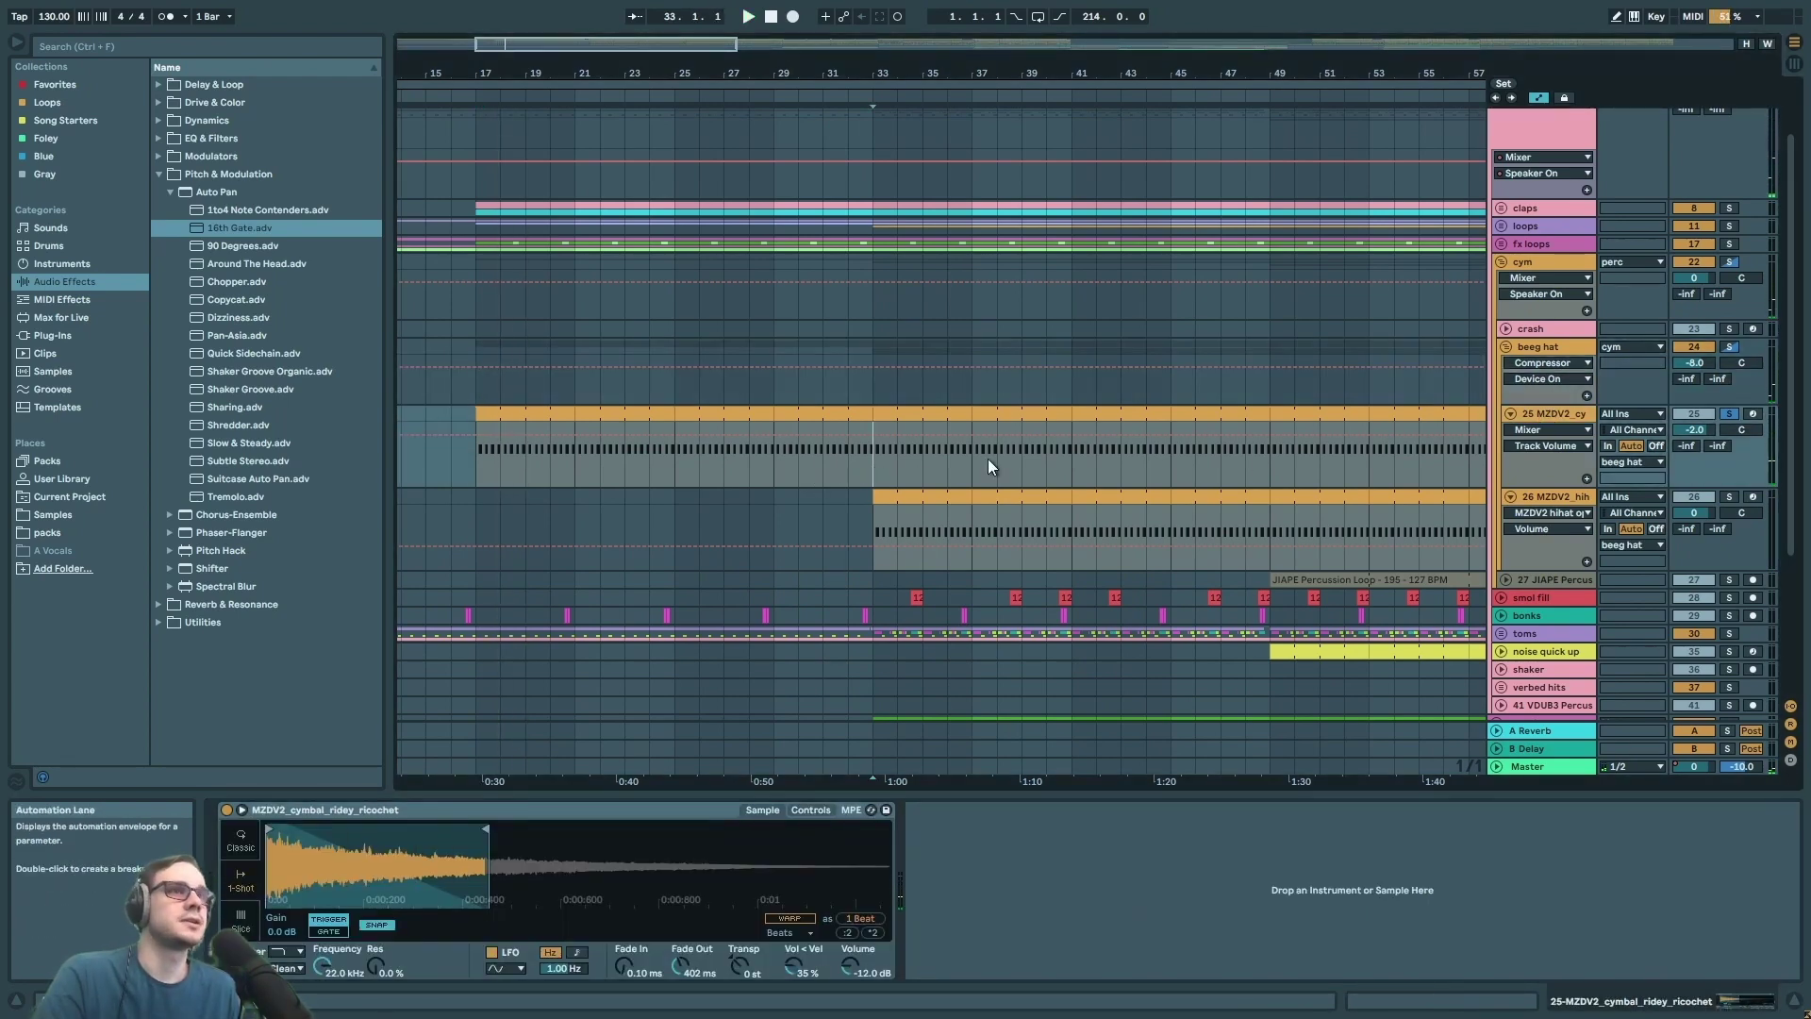
click(1729, 497)
key(space)
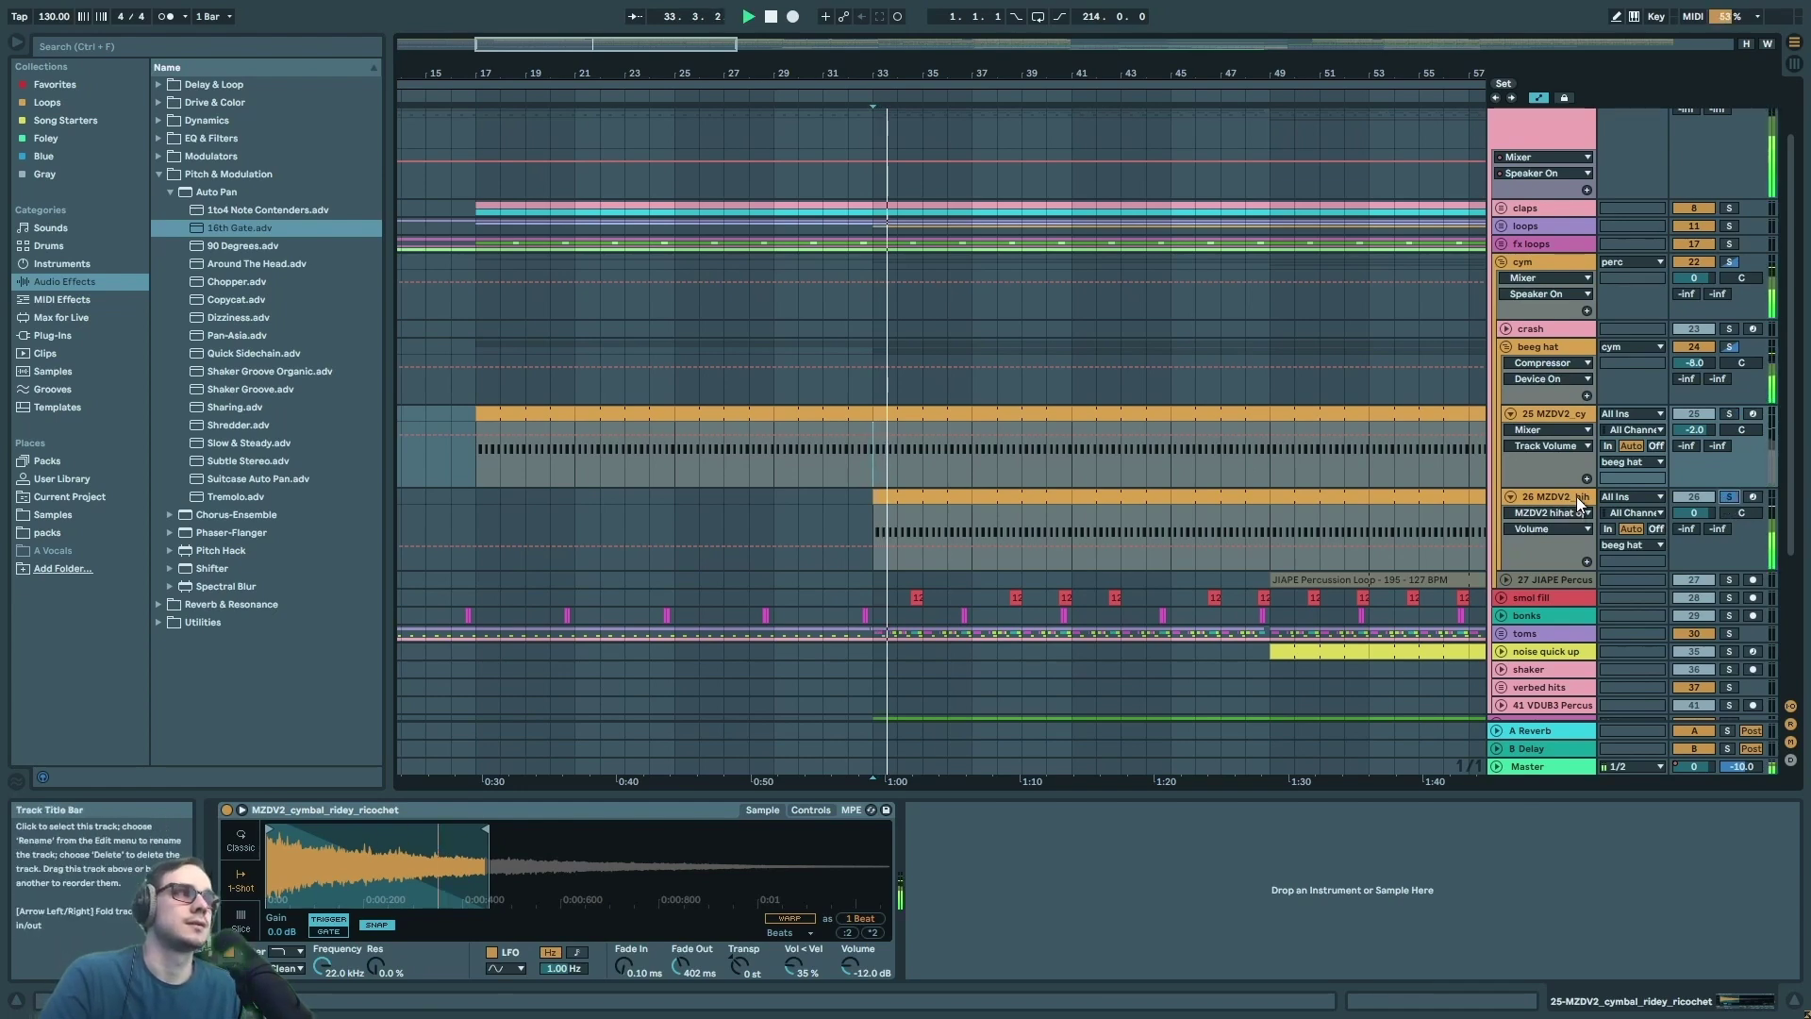
click(1576, 498)
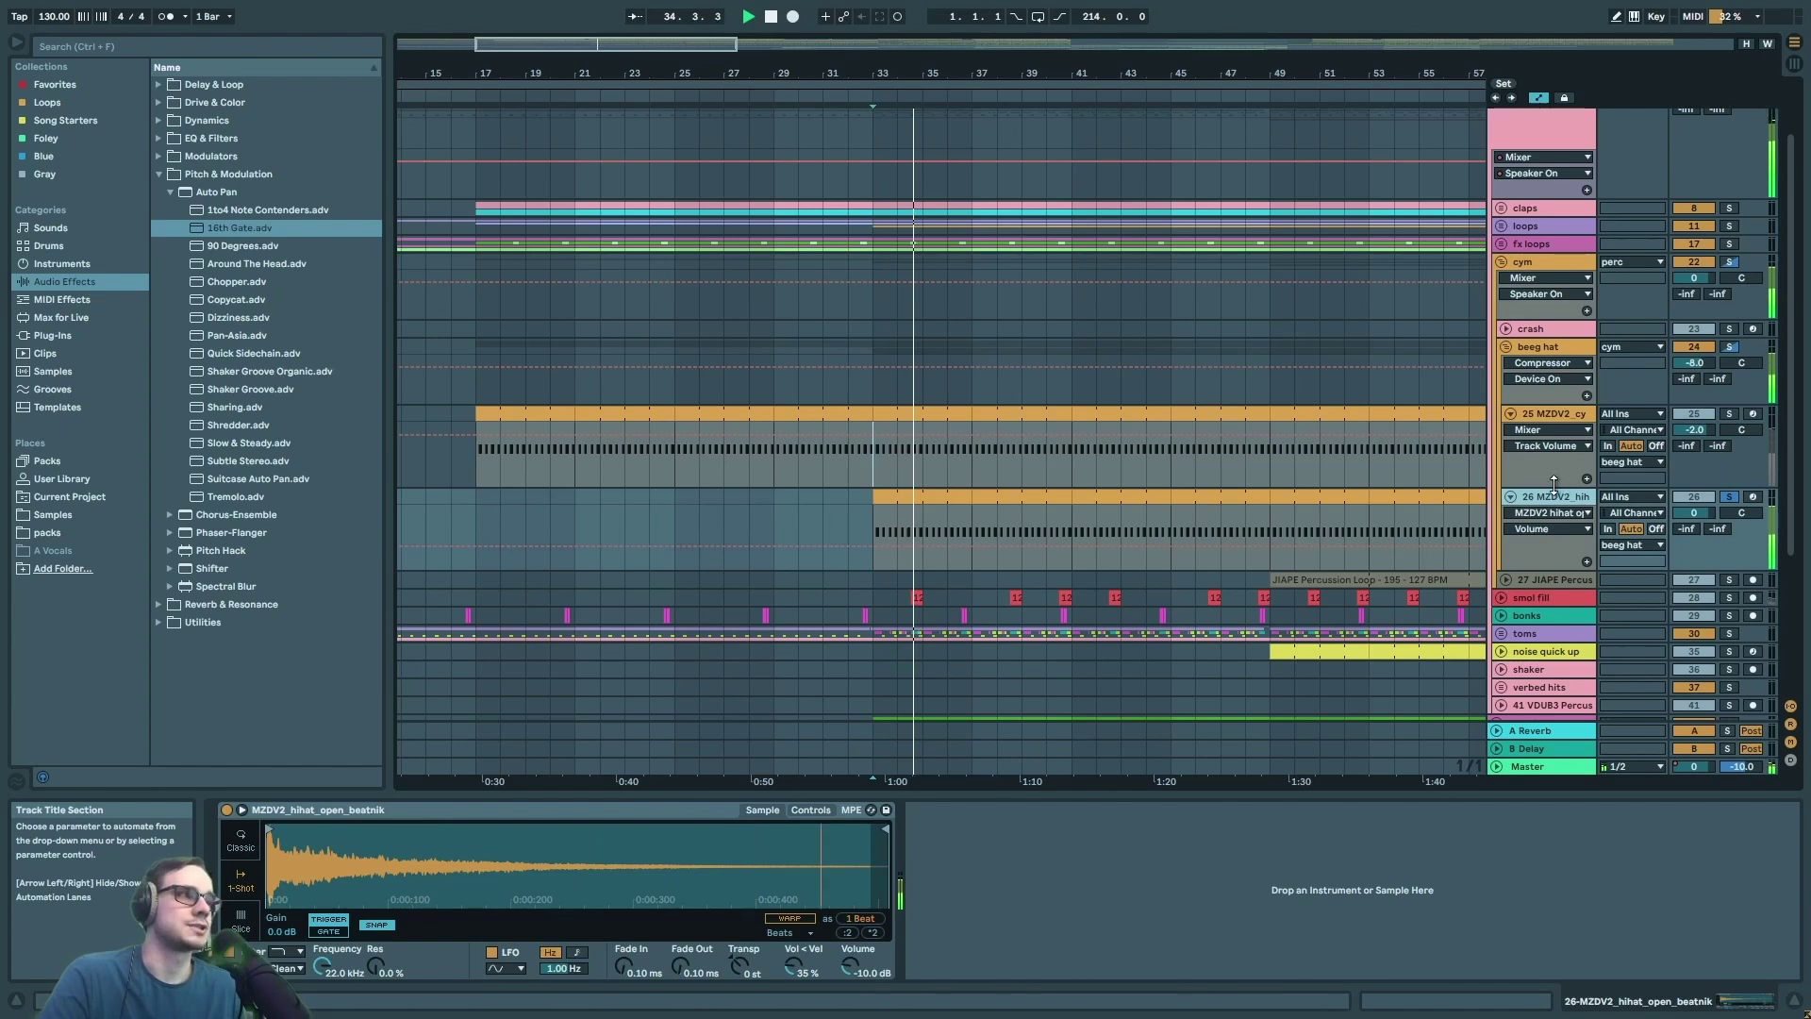
- Solo the whole beeg hat group and switch off its ValhallaRoom, EQ Eight and Compressor to hear the dry sound
click(1735, 343)
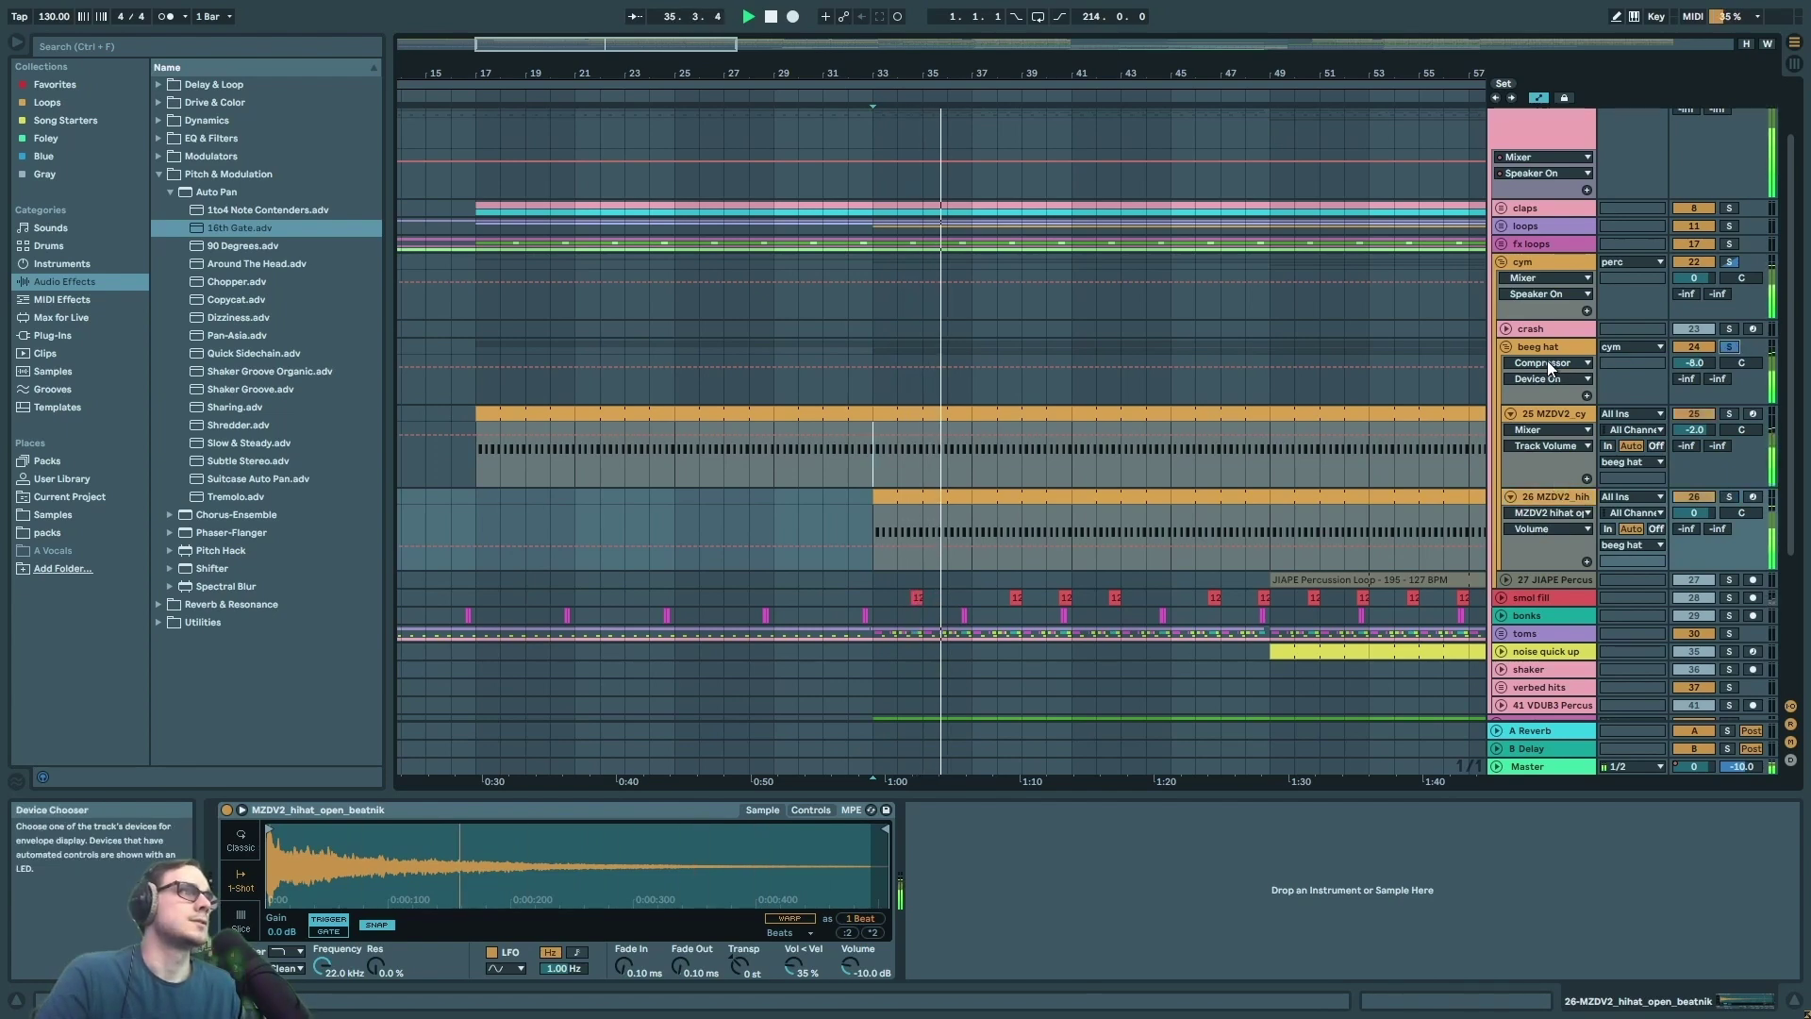
click(1550, 347)
click(305, 813)
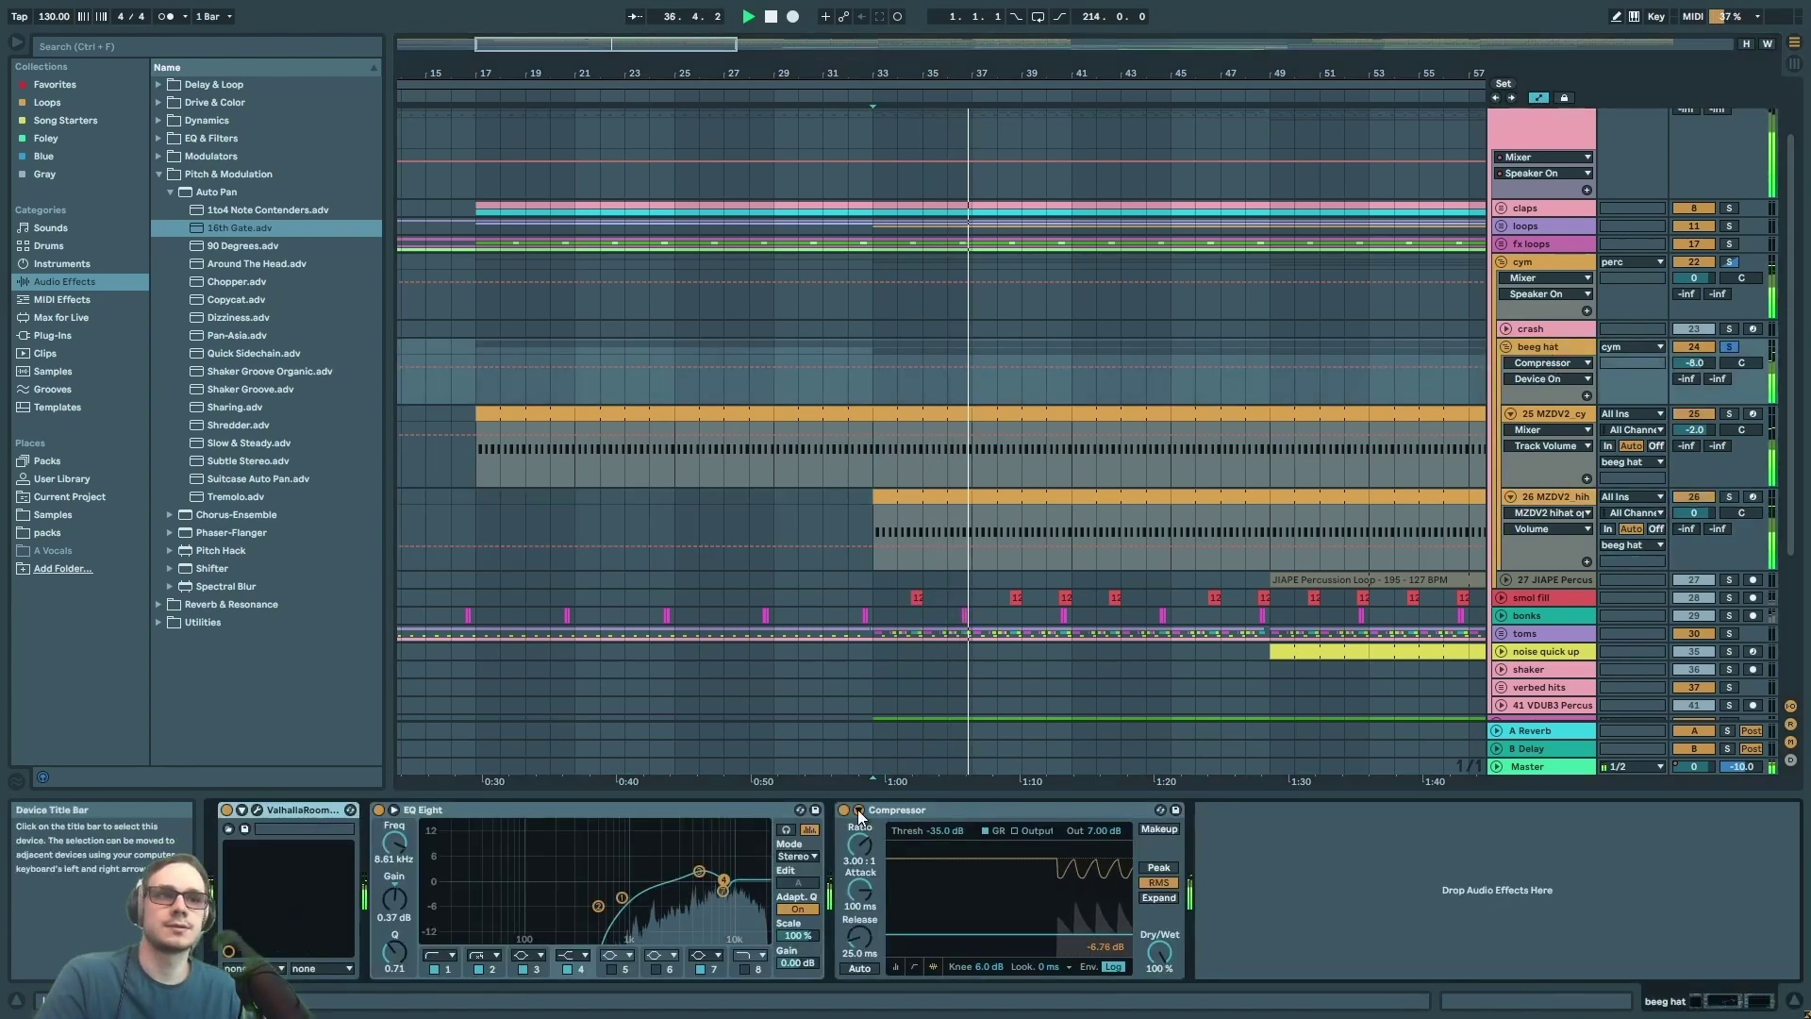
shift+click(858, 810)
key(0)
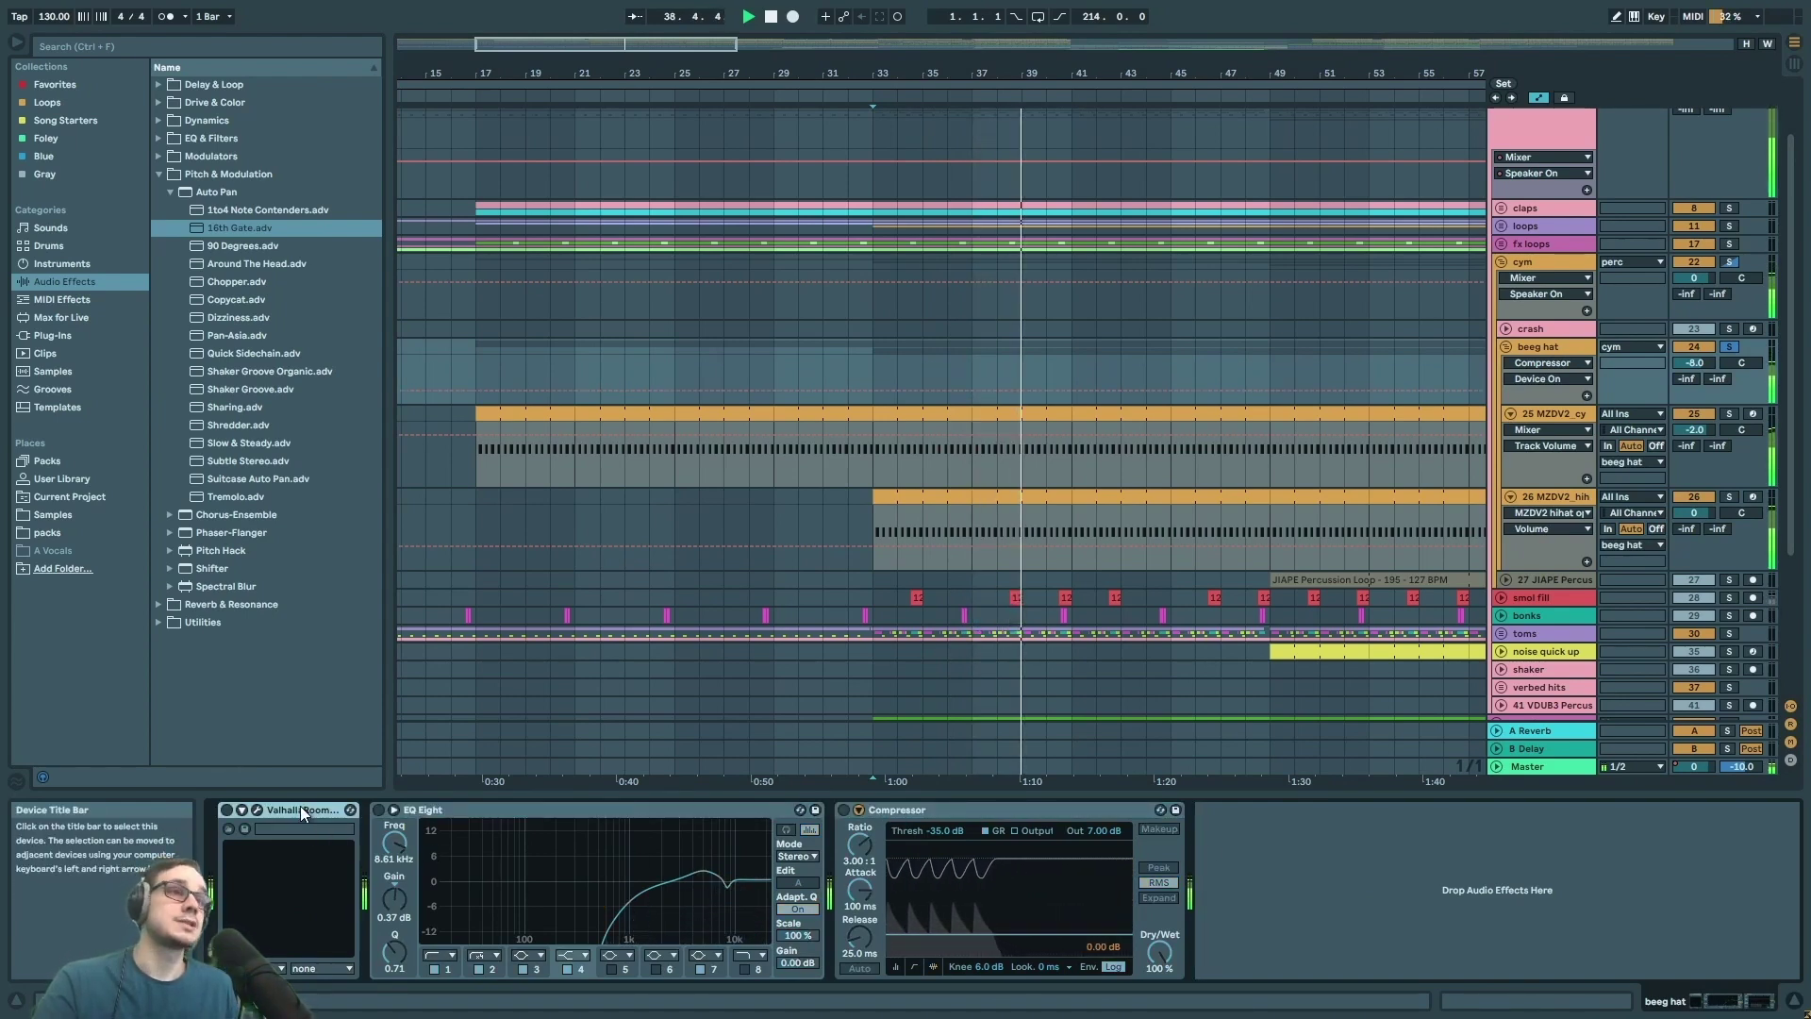
- Switch ValhallaRoom back on, inspect its reverb settings in the plug-in window, and close the window
click(224, 811)
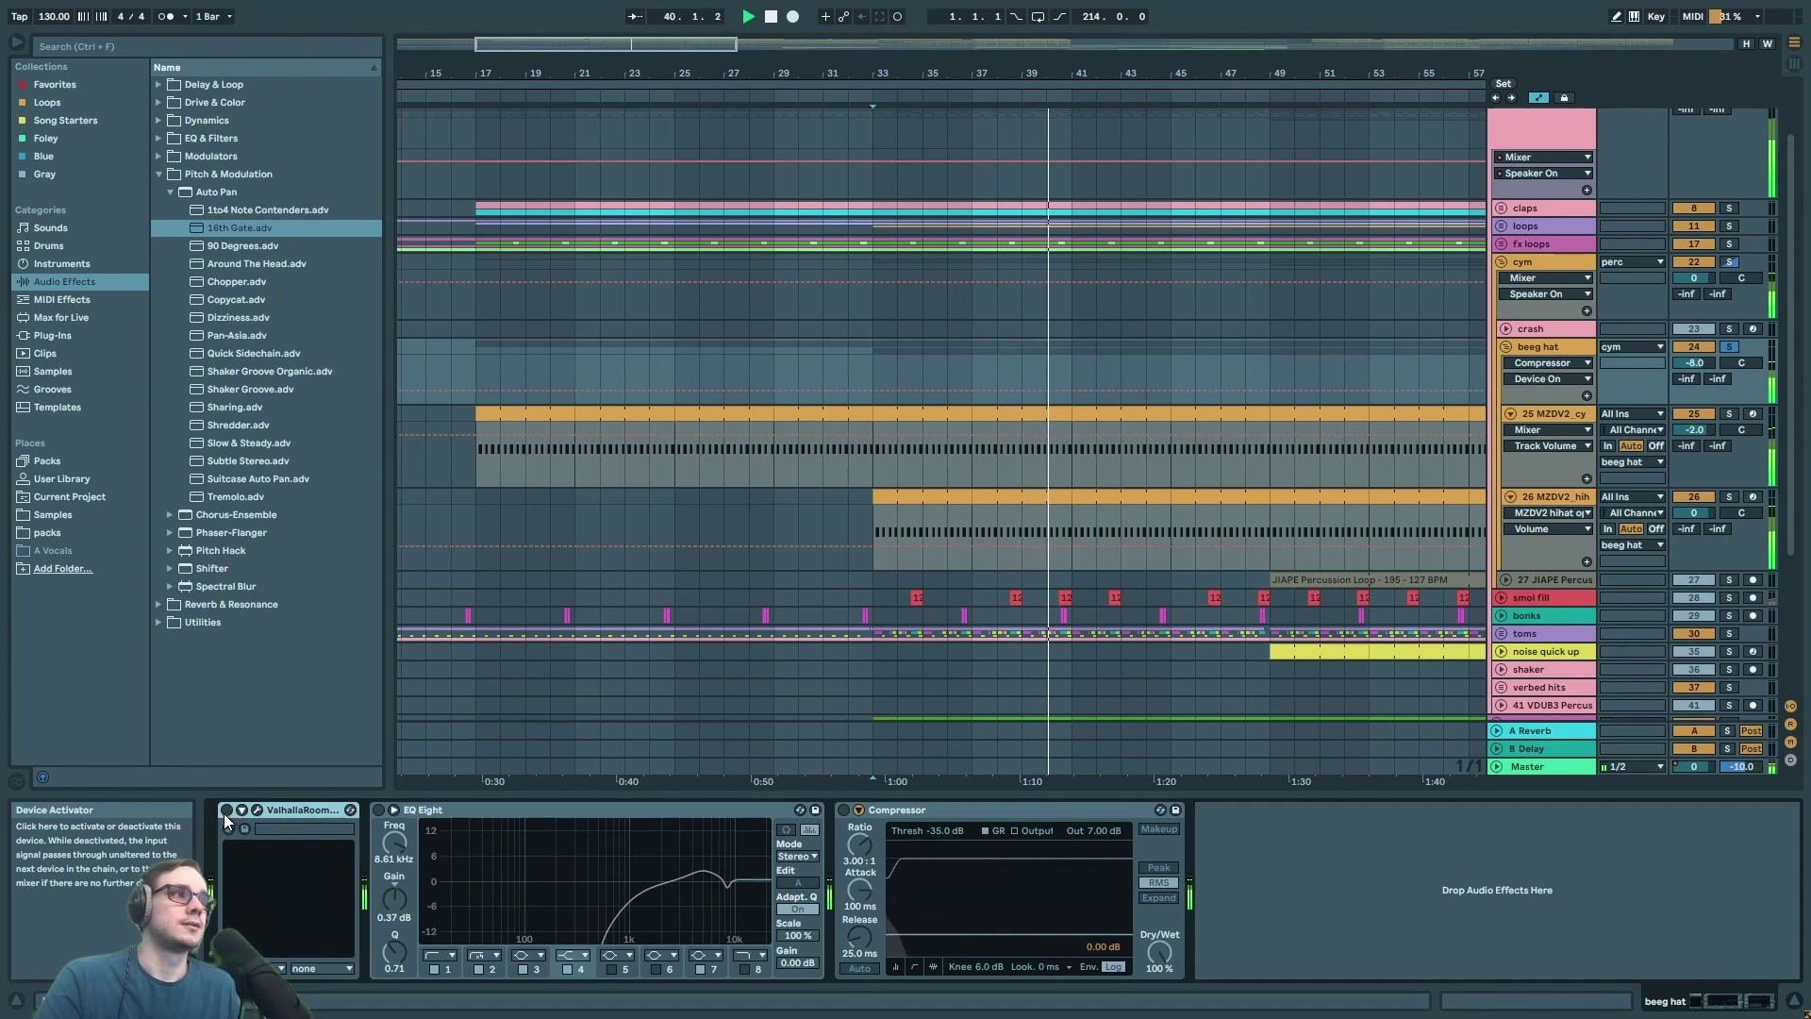
click(257, 813)
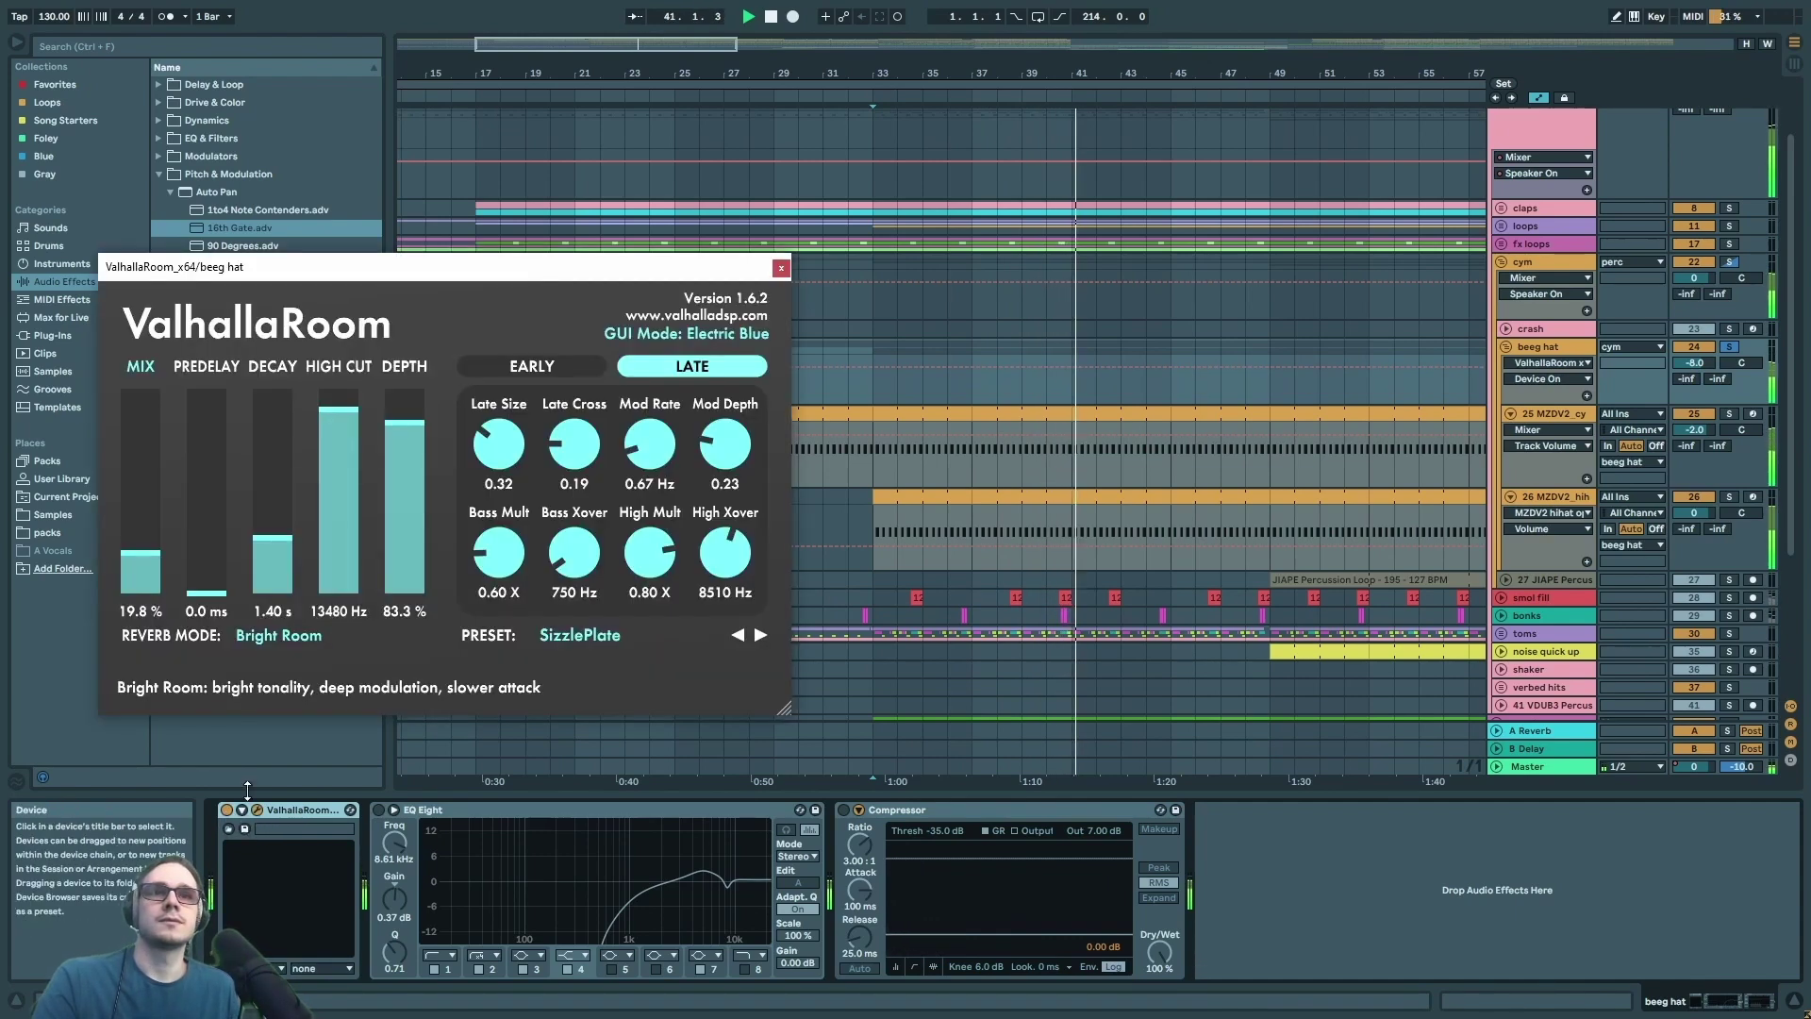
drag(189, 270, 445, 219)
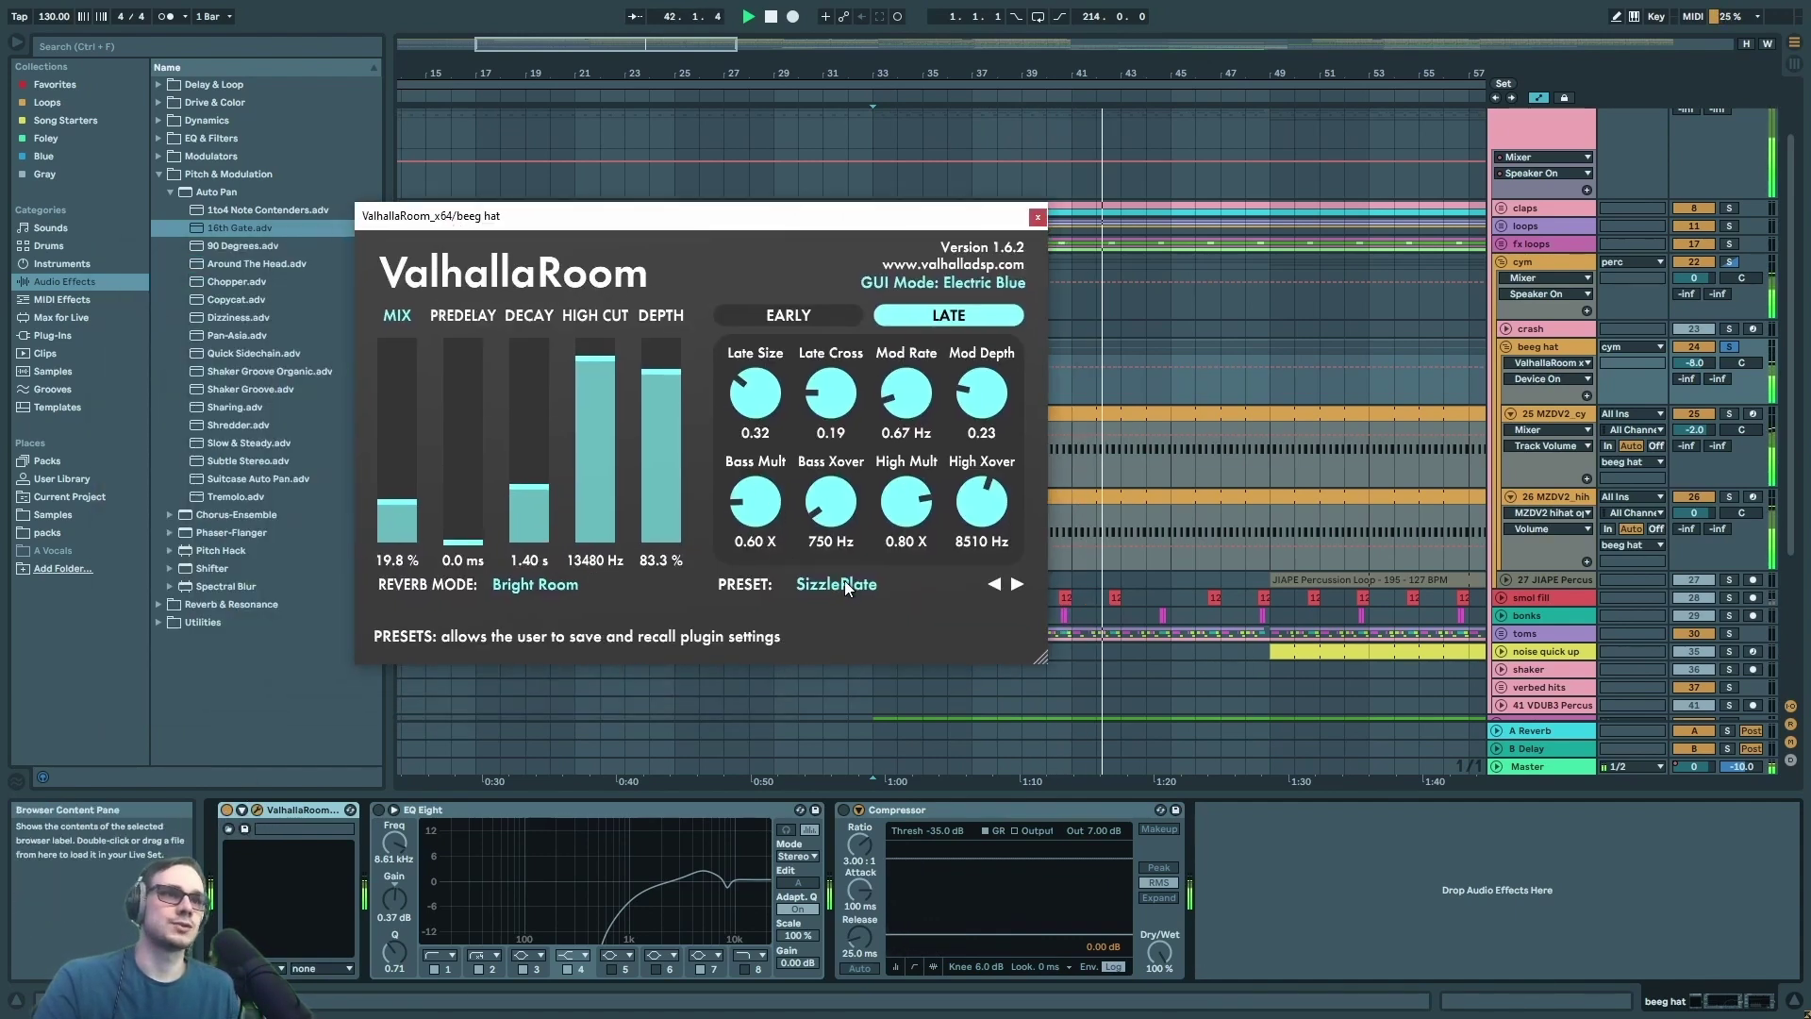
click(1038, 218)
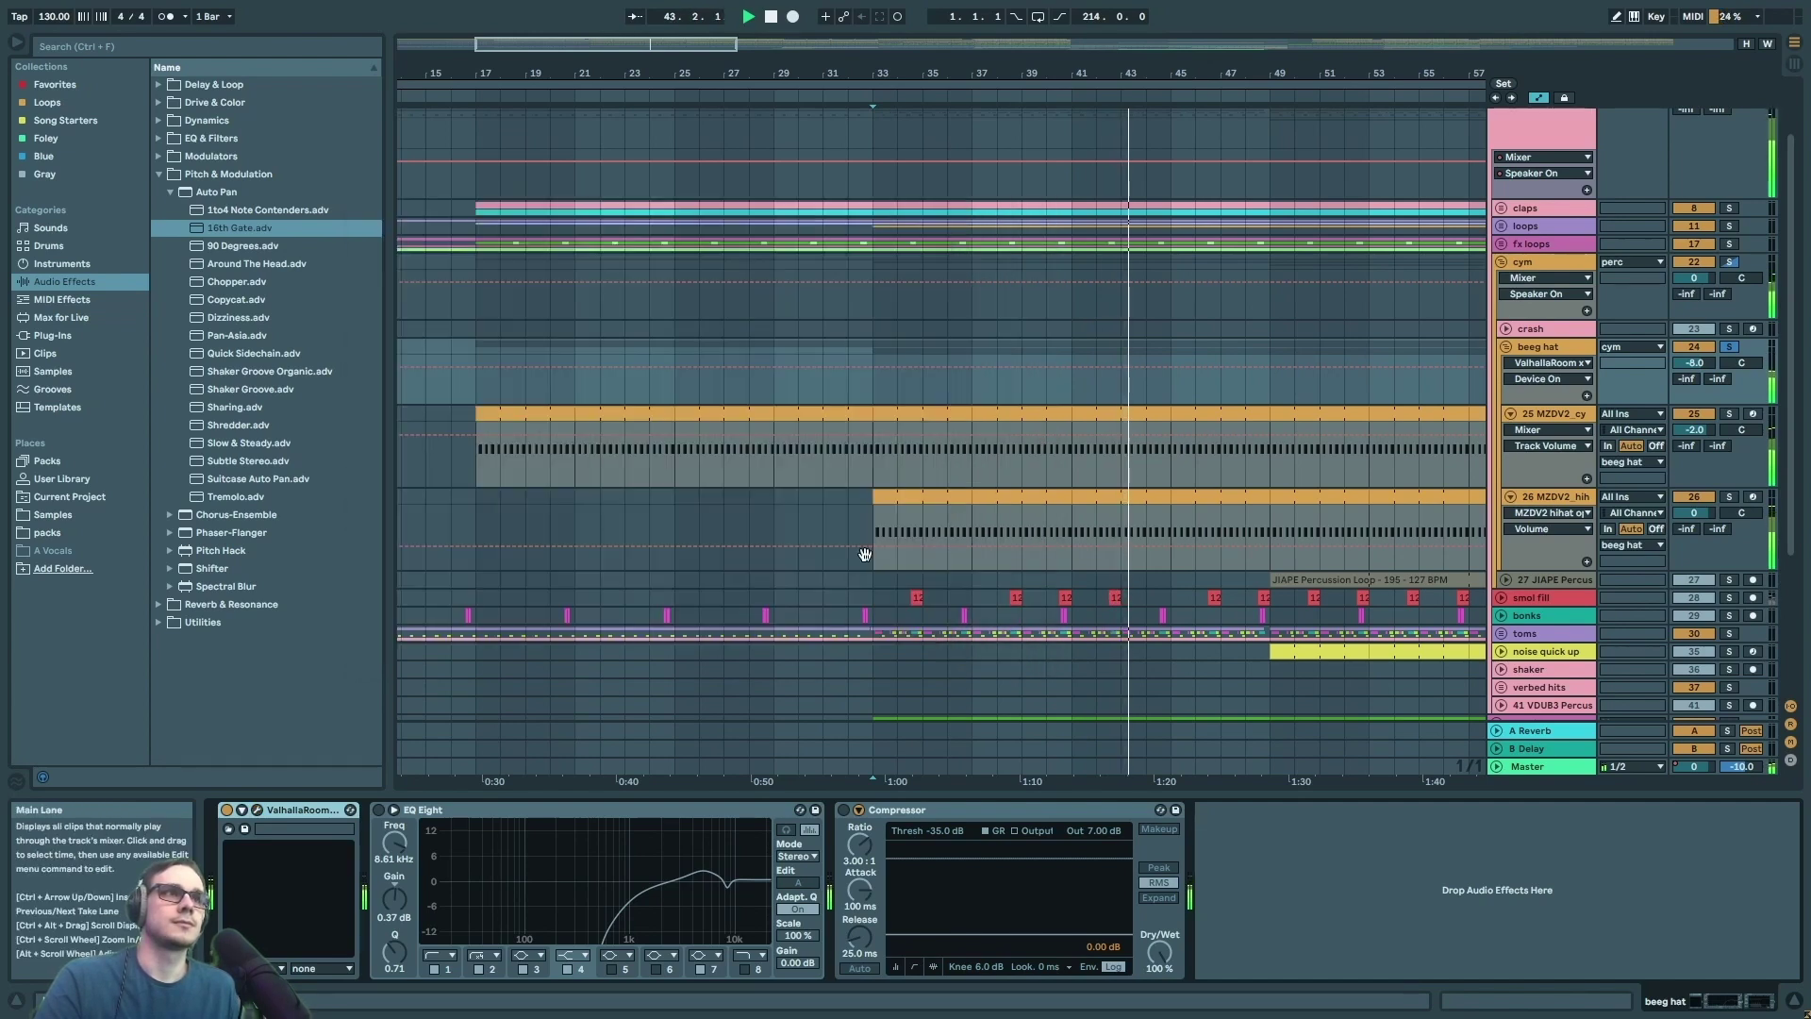
- Switch the beeg hat group's EQ Eight back on, and compare the sound with filter 7 off and on
click(460, 807)
click(723, 891)
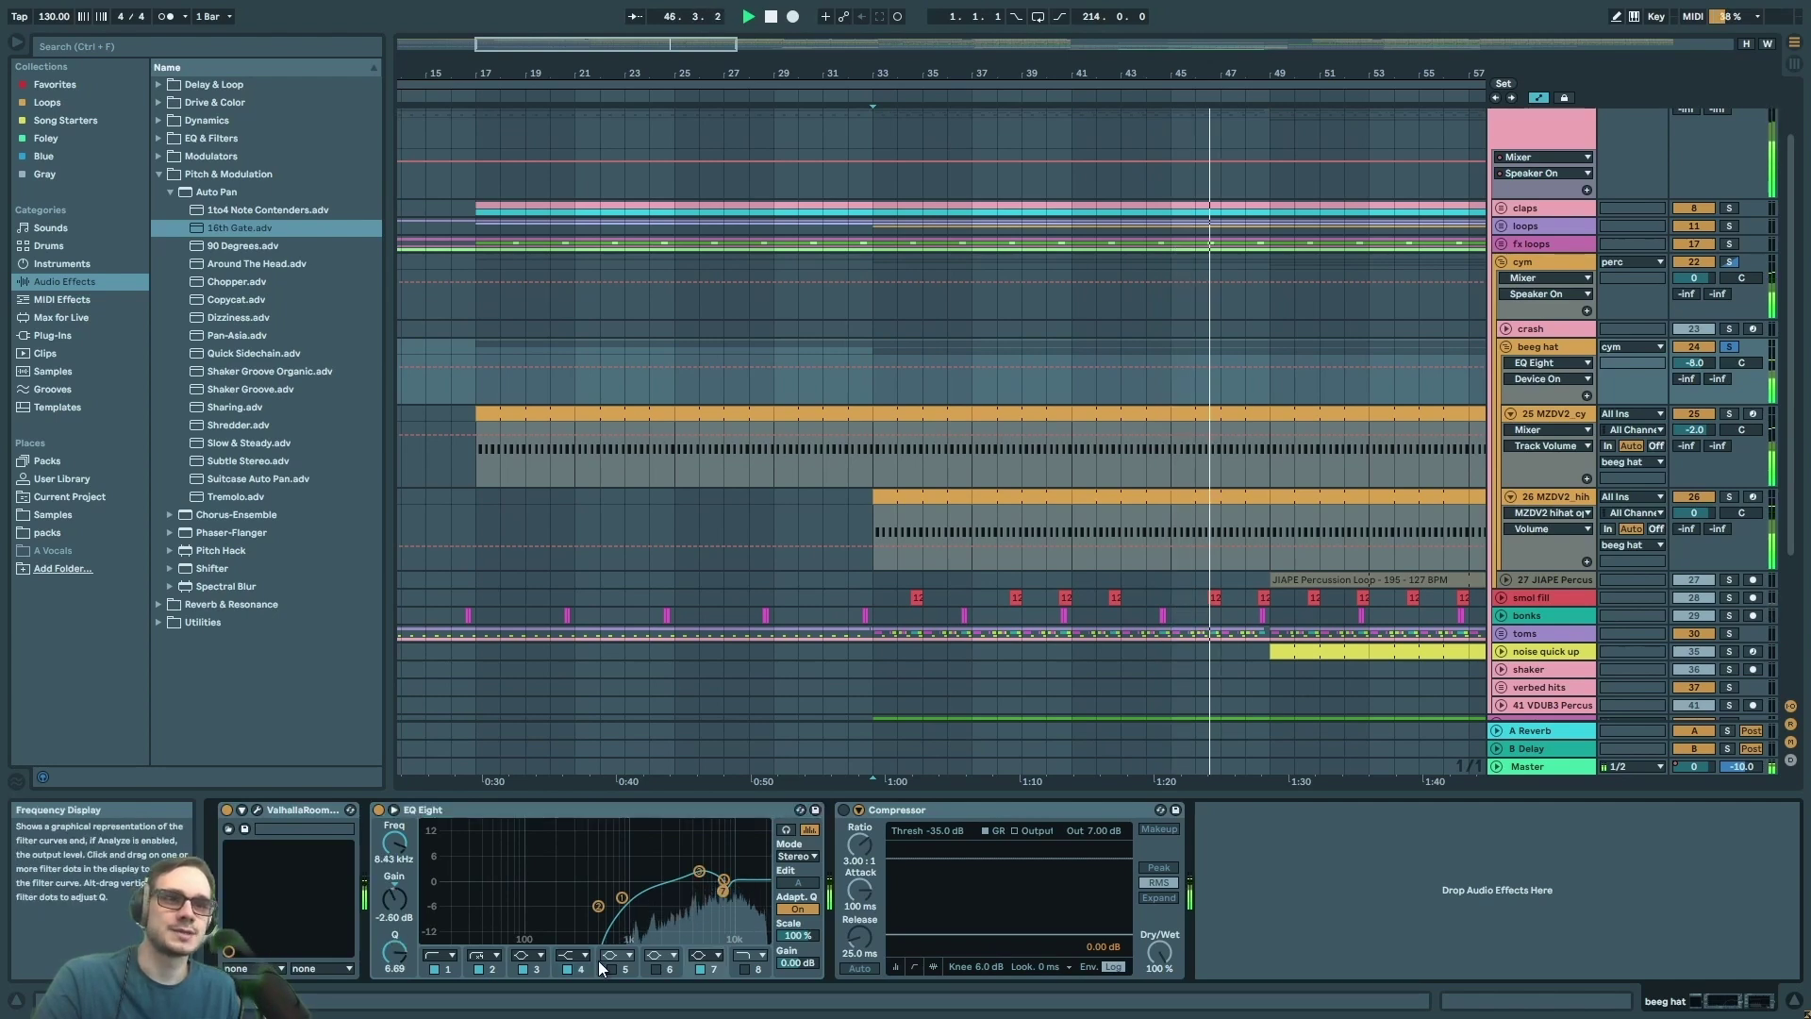
click(699, 969)
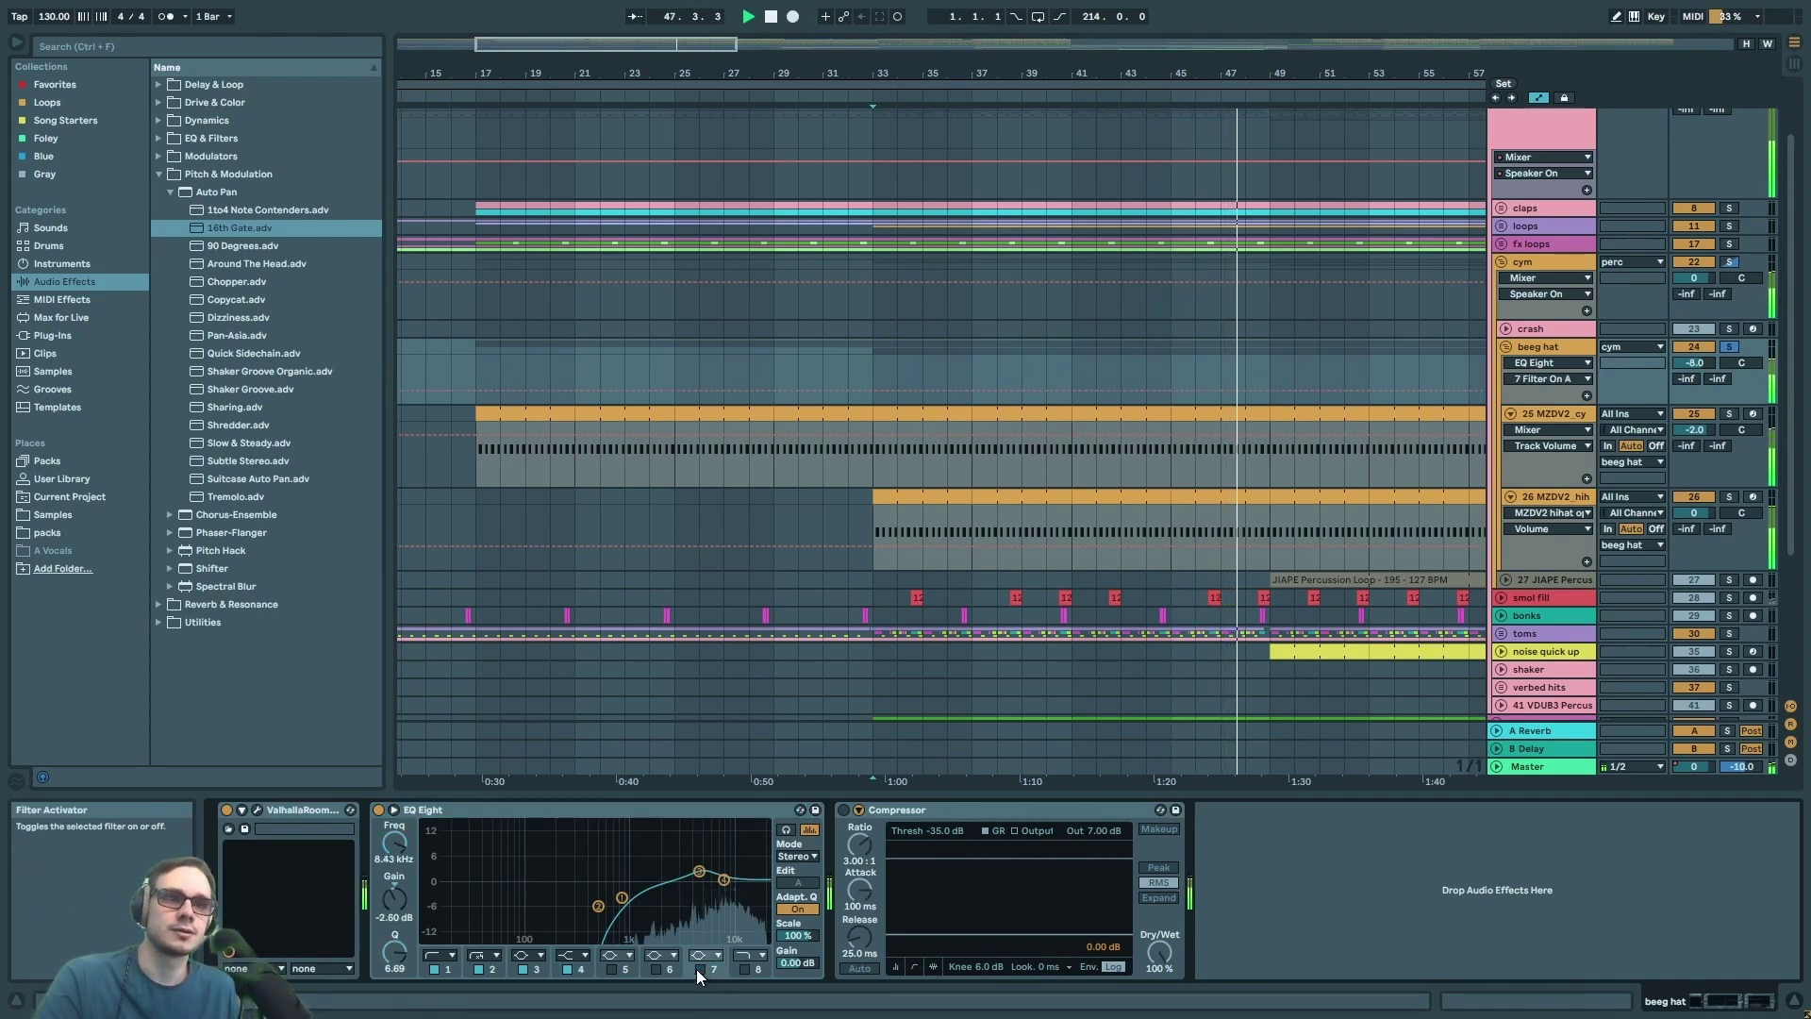
click(699, 969)
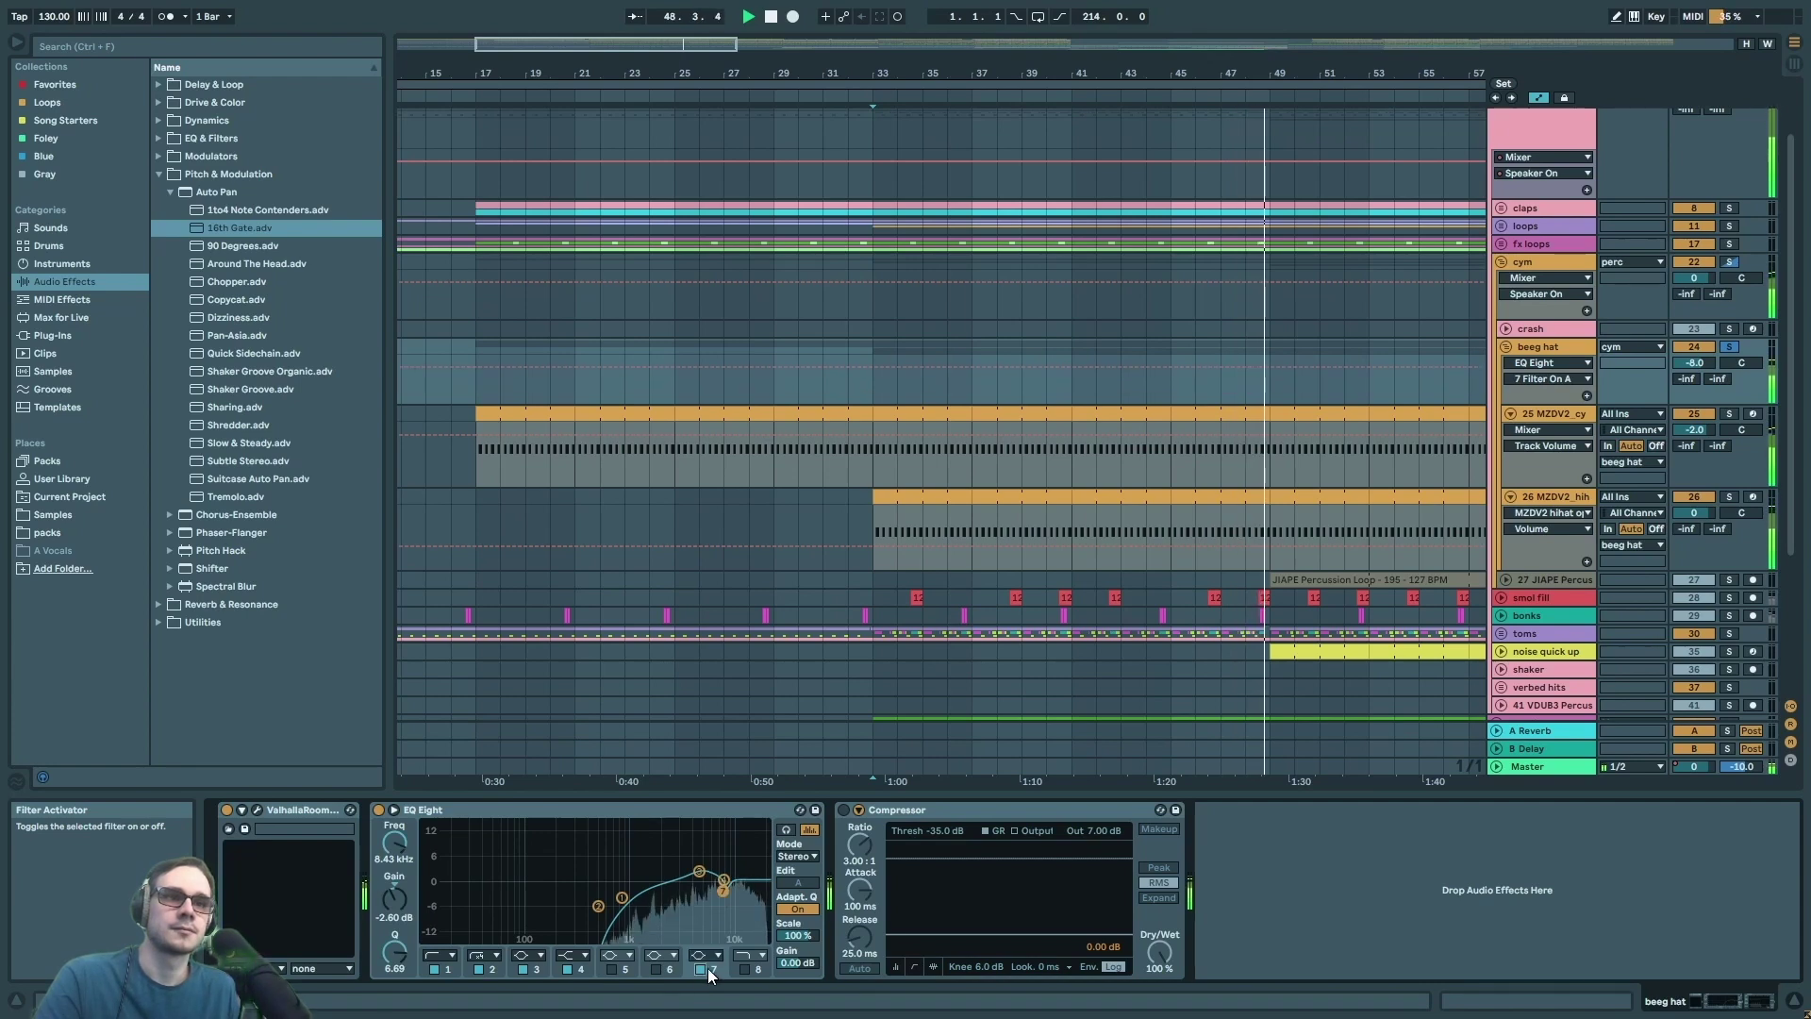
- Switch the beeg hat group's Compressor back on, play from bar 49, and watch its gain reduction
click(846, 810)
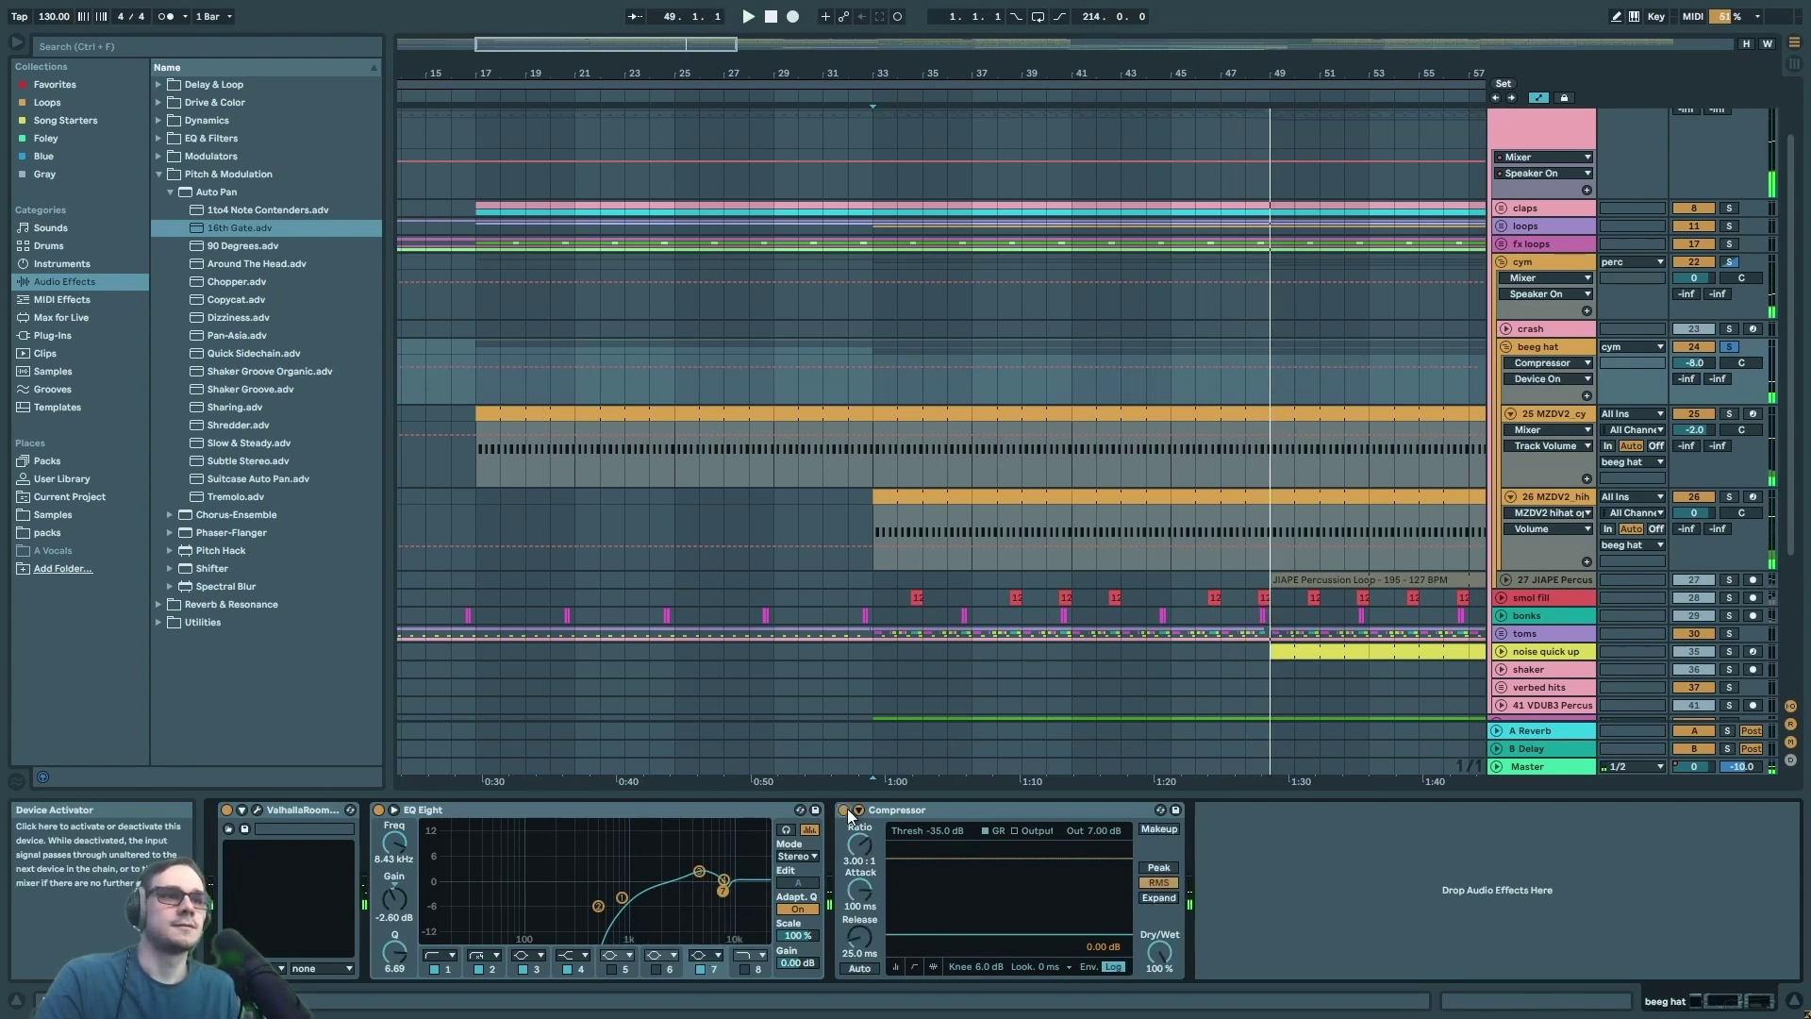
click(909, 811)
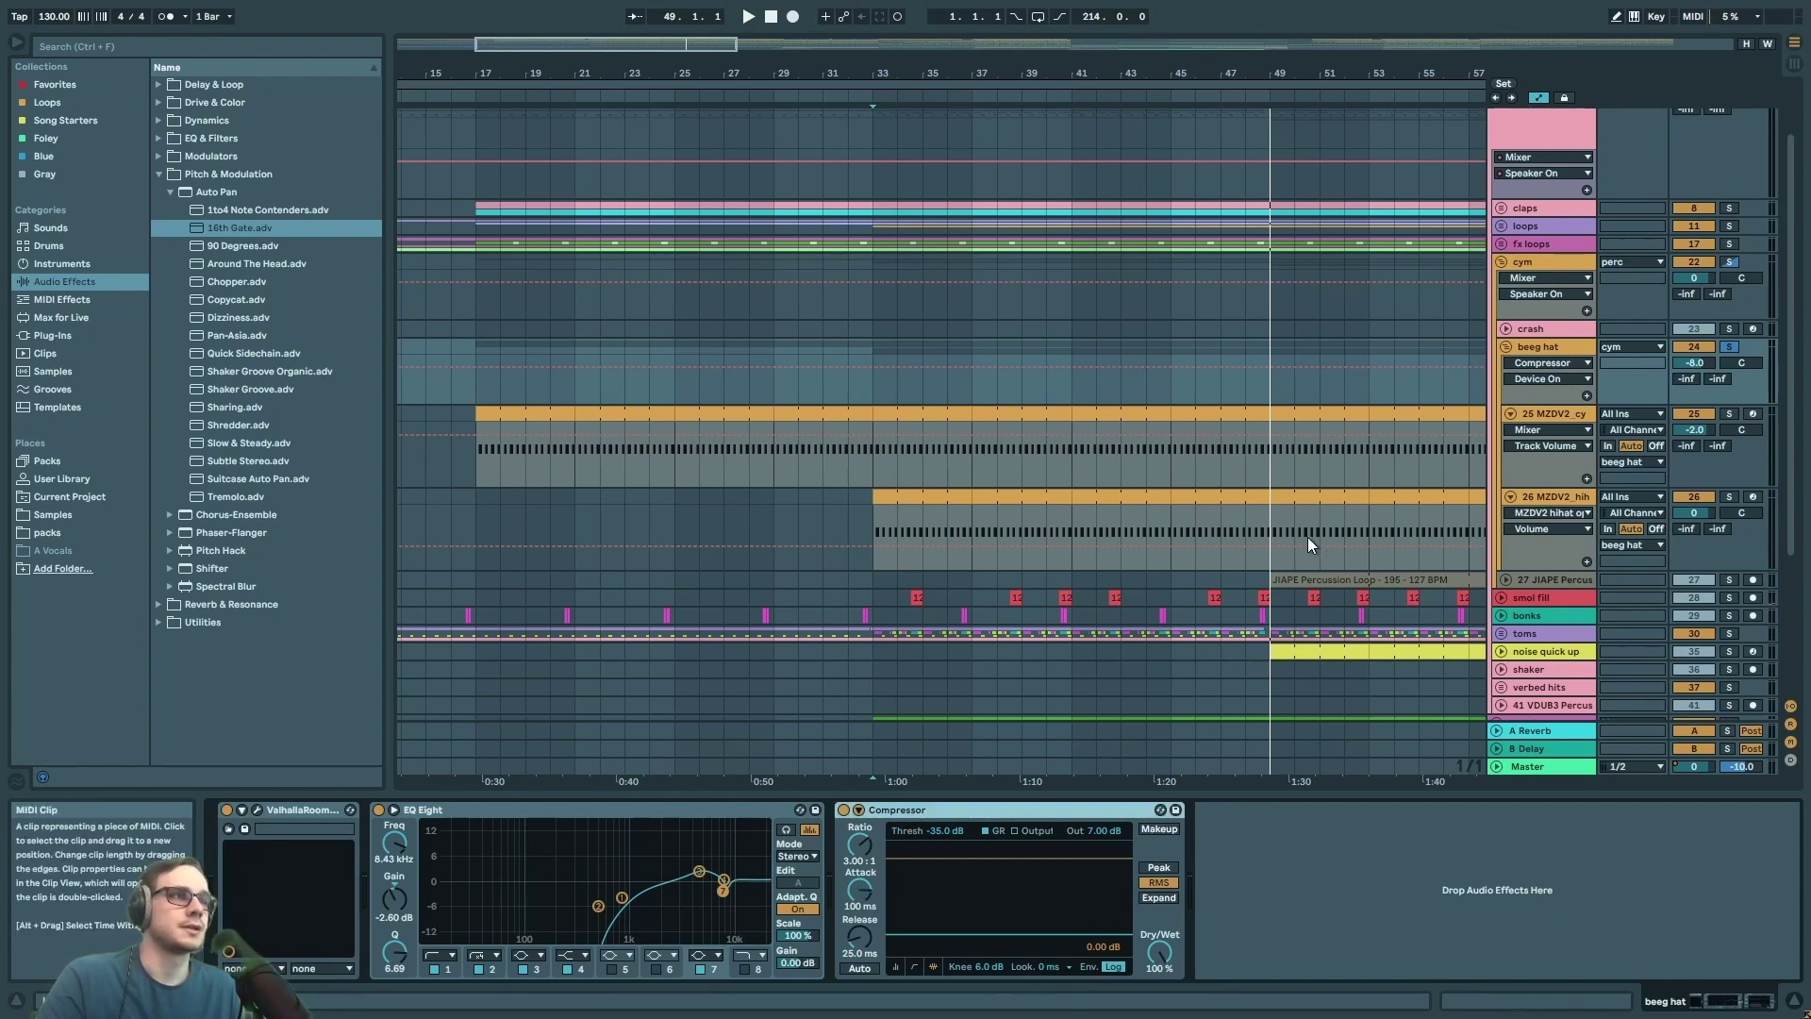
click(1266, 524)
key(space)
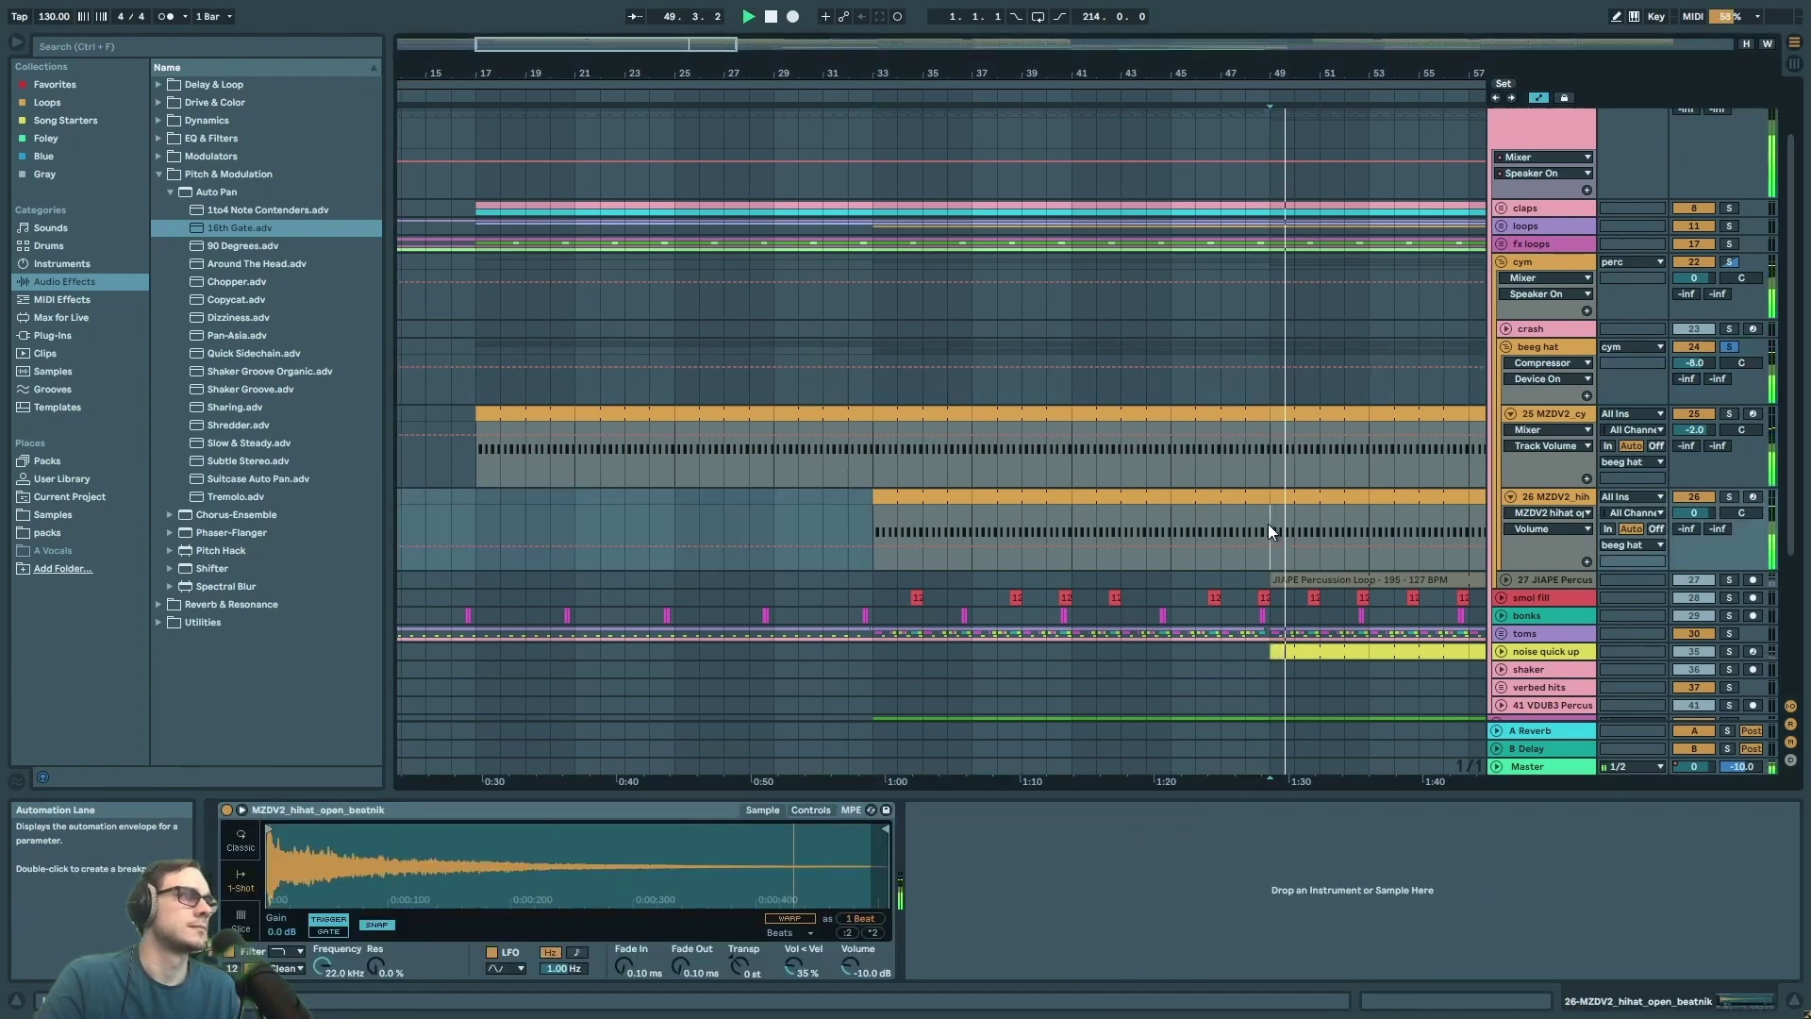
click(1520, 349)
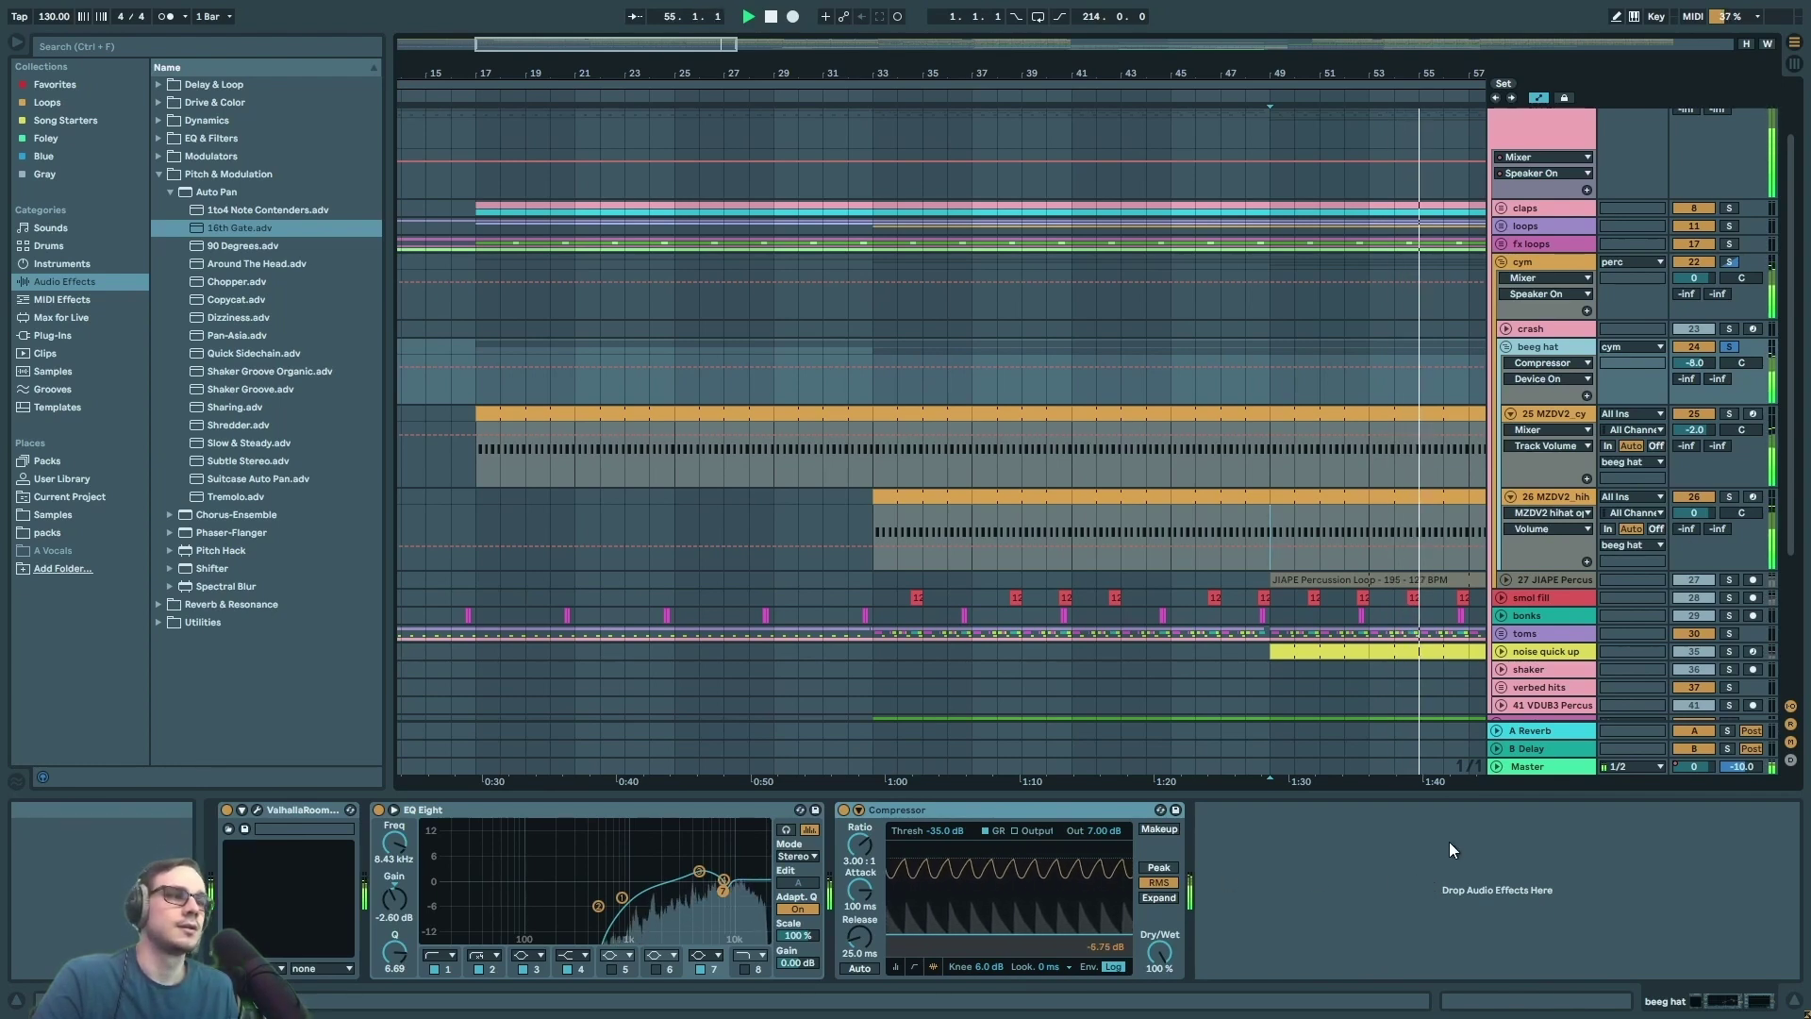
- Fold the beeg hat group, and solo the JIAPE Percussion track and play it from bar 49
click(1507, 344)
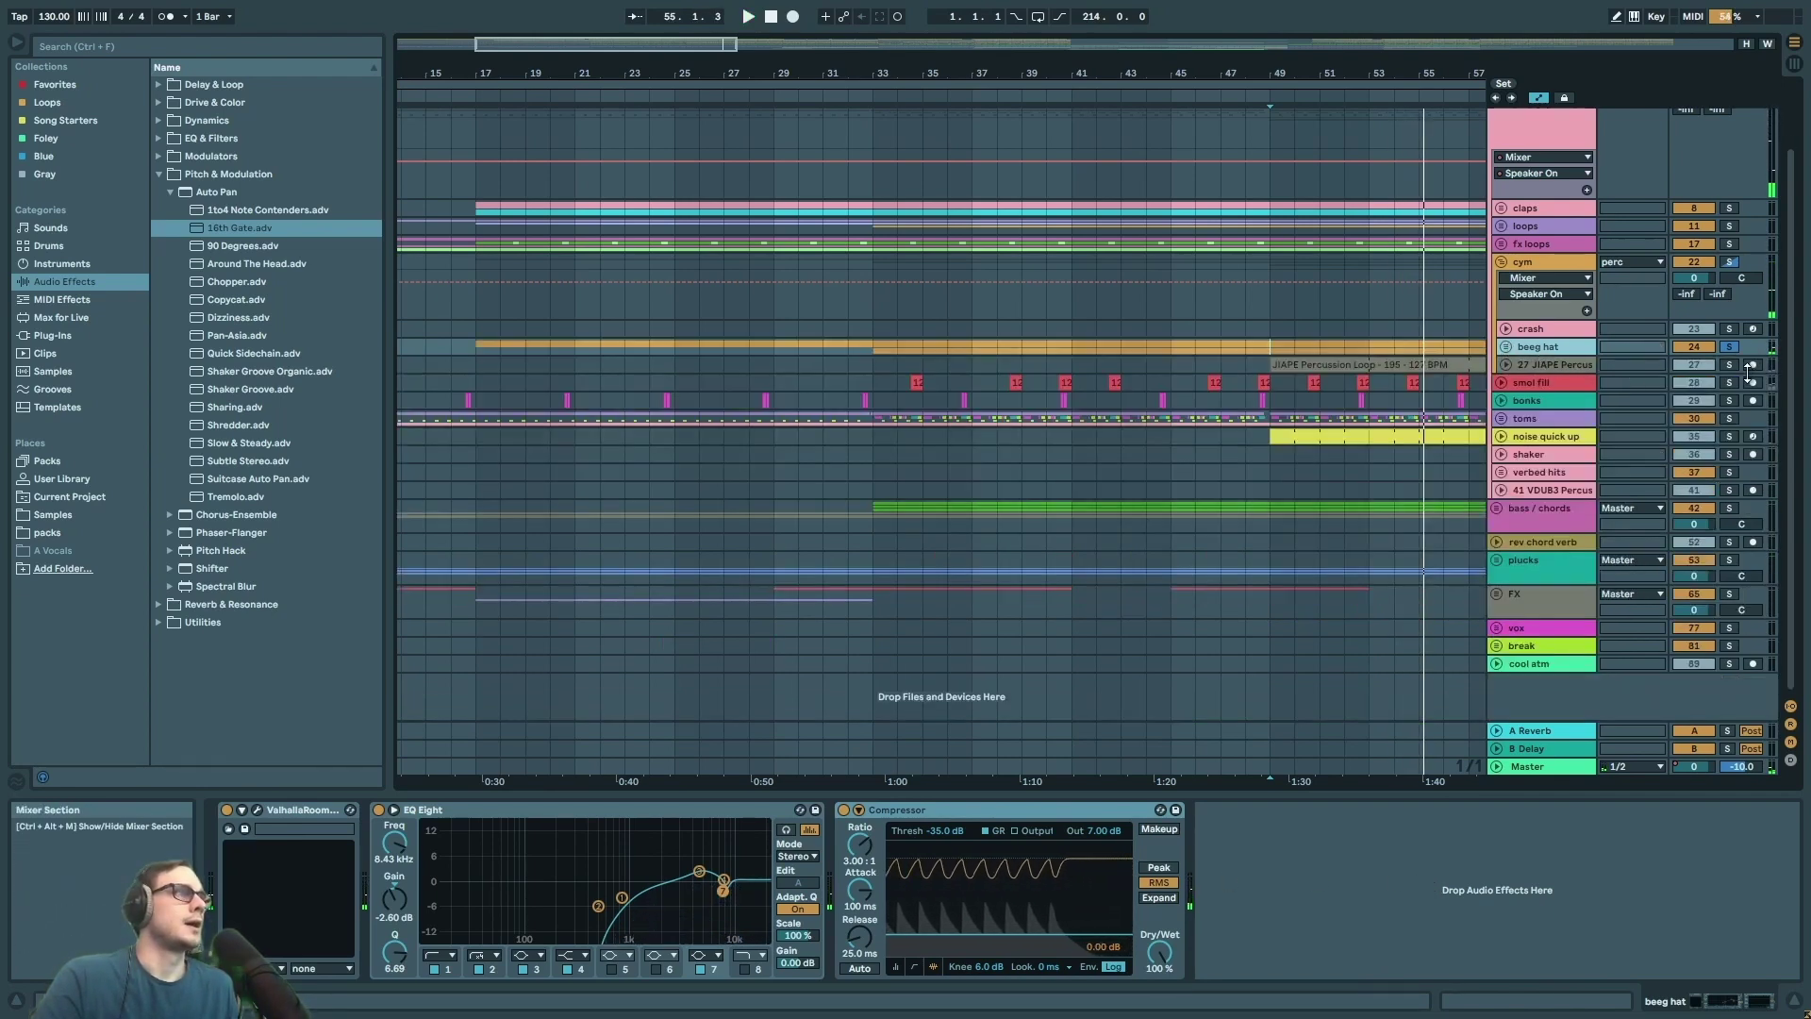
click(1562, 365)
scroll(1271, 319, down, 5)
click(1265, 330)
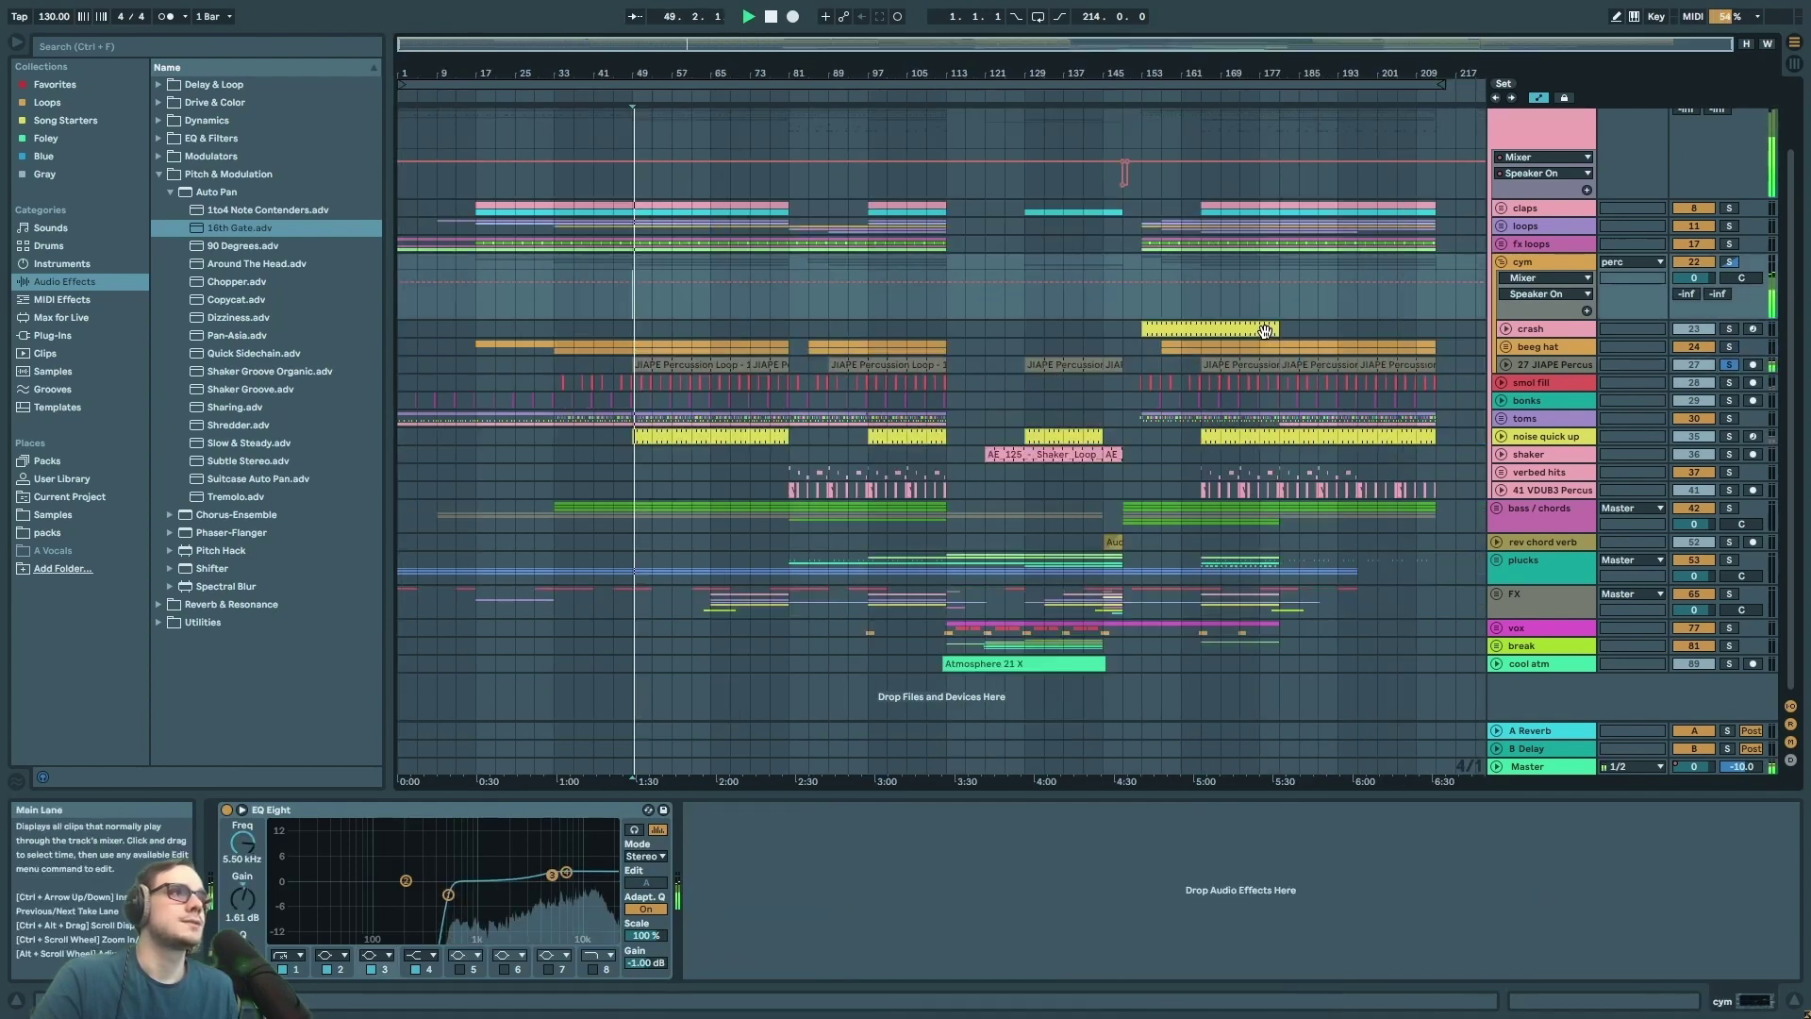
- Unfold the JIAPE Percussion track, review its EQ Eight and Kickstart, and show the first loop clip's settings
click(1506, 364)
click(1538, 365)
key(space)
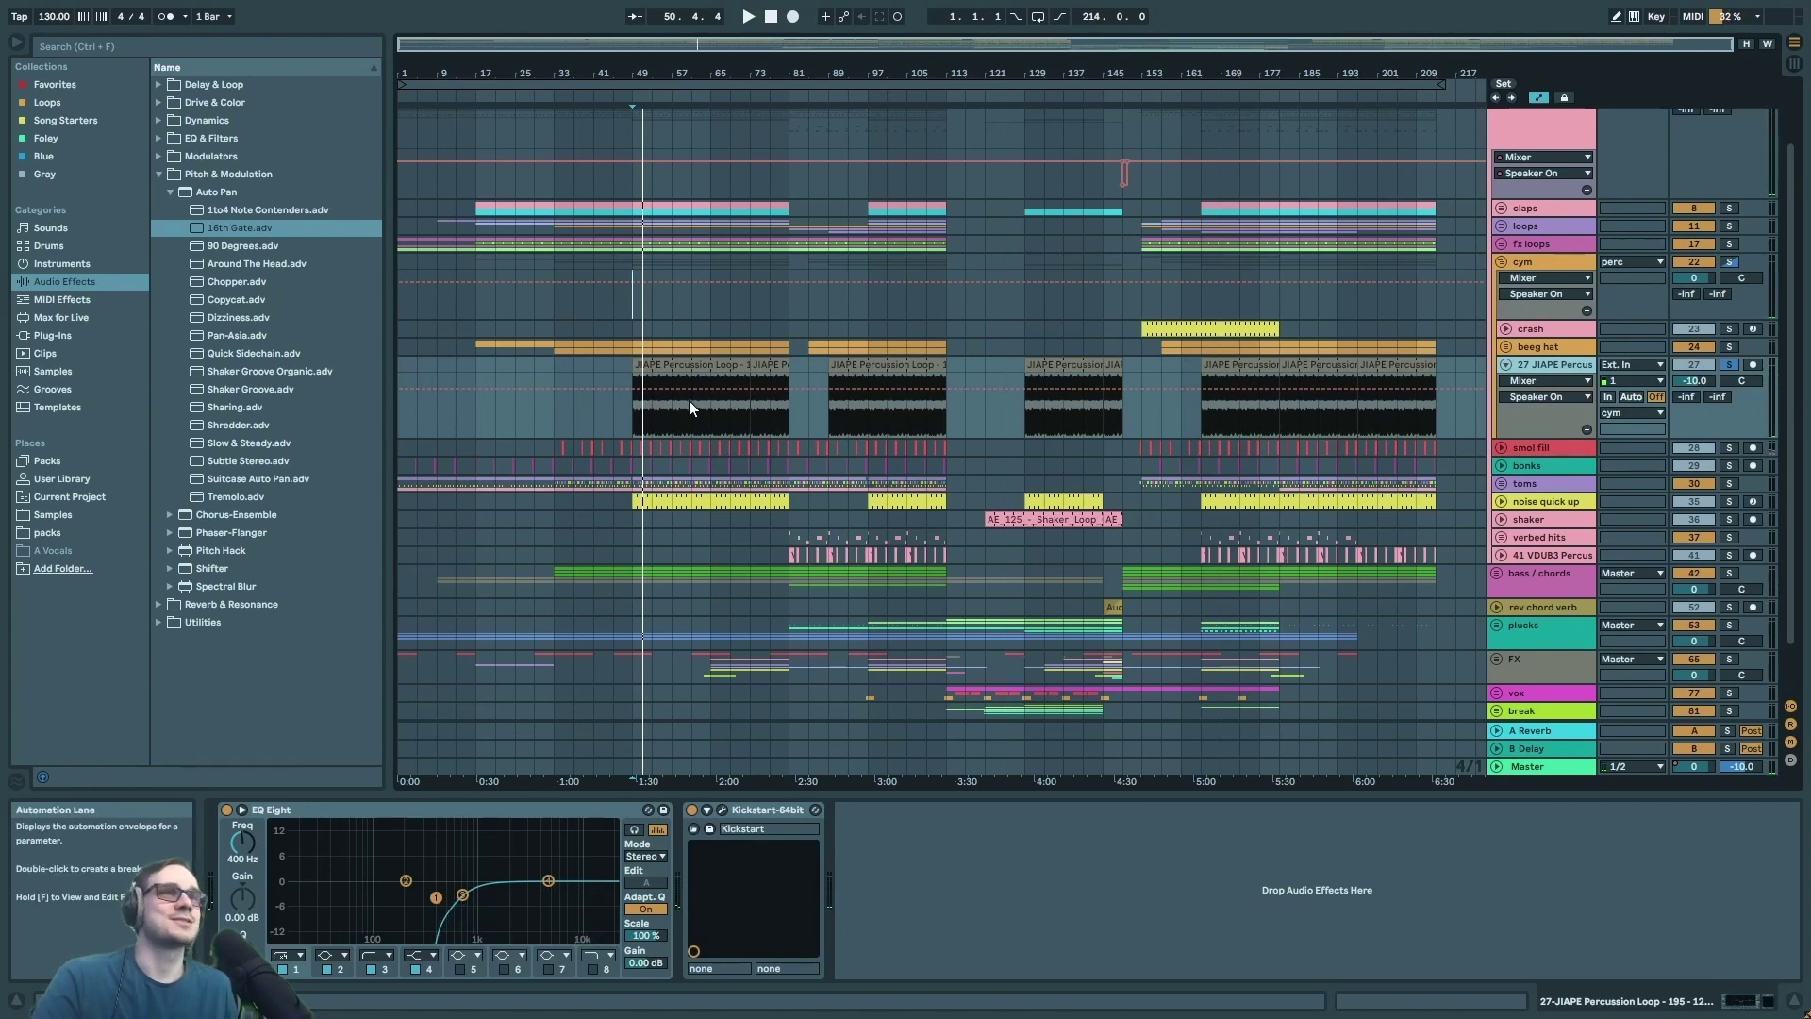
click(706, 366)
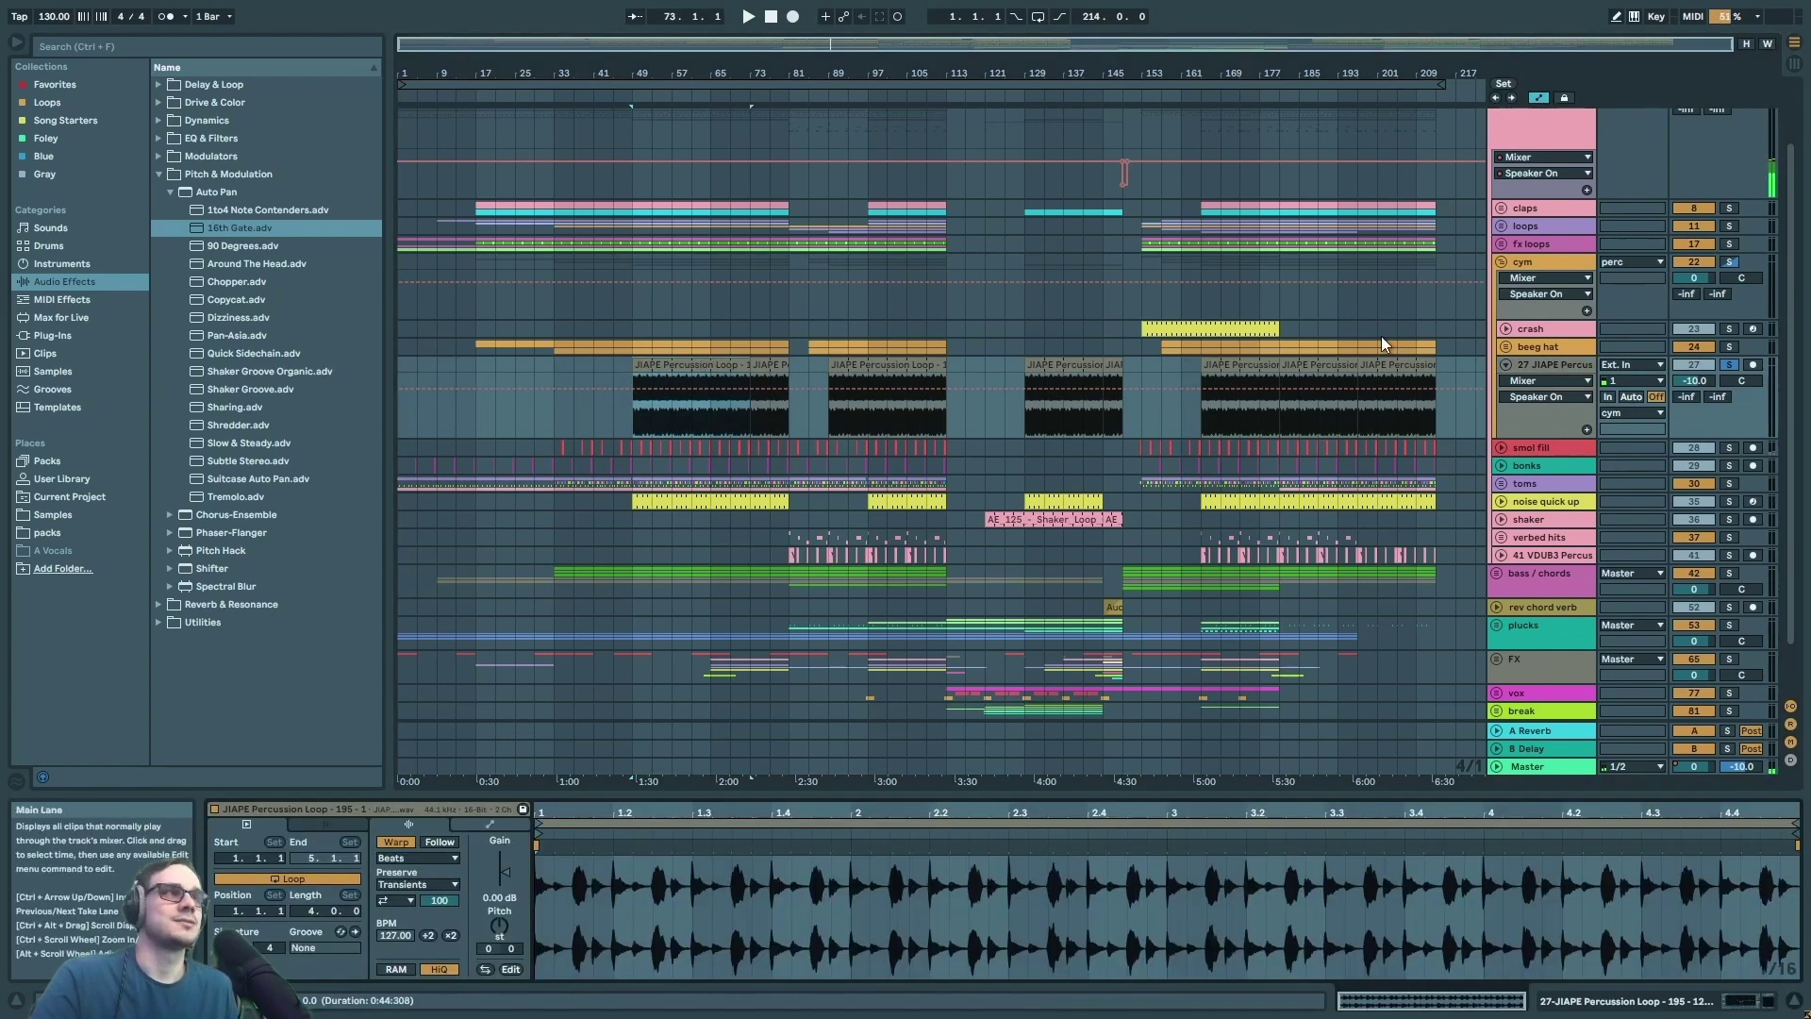
- Fold the cym group, play it soloed from bar 49, and show its EQ Eight
click(1503, 263)
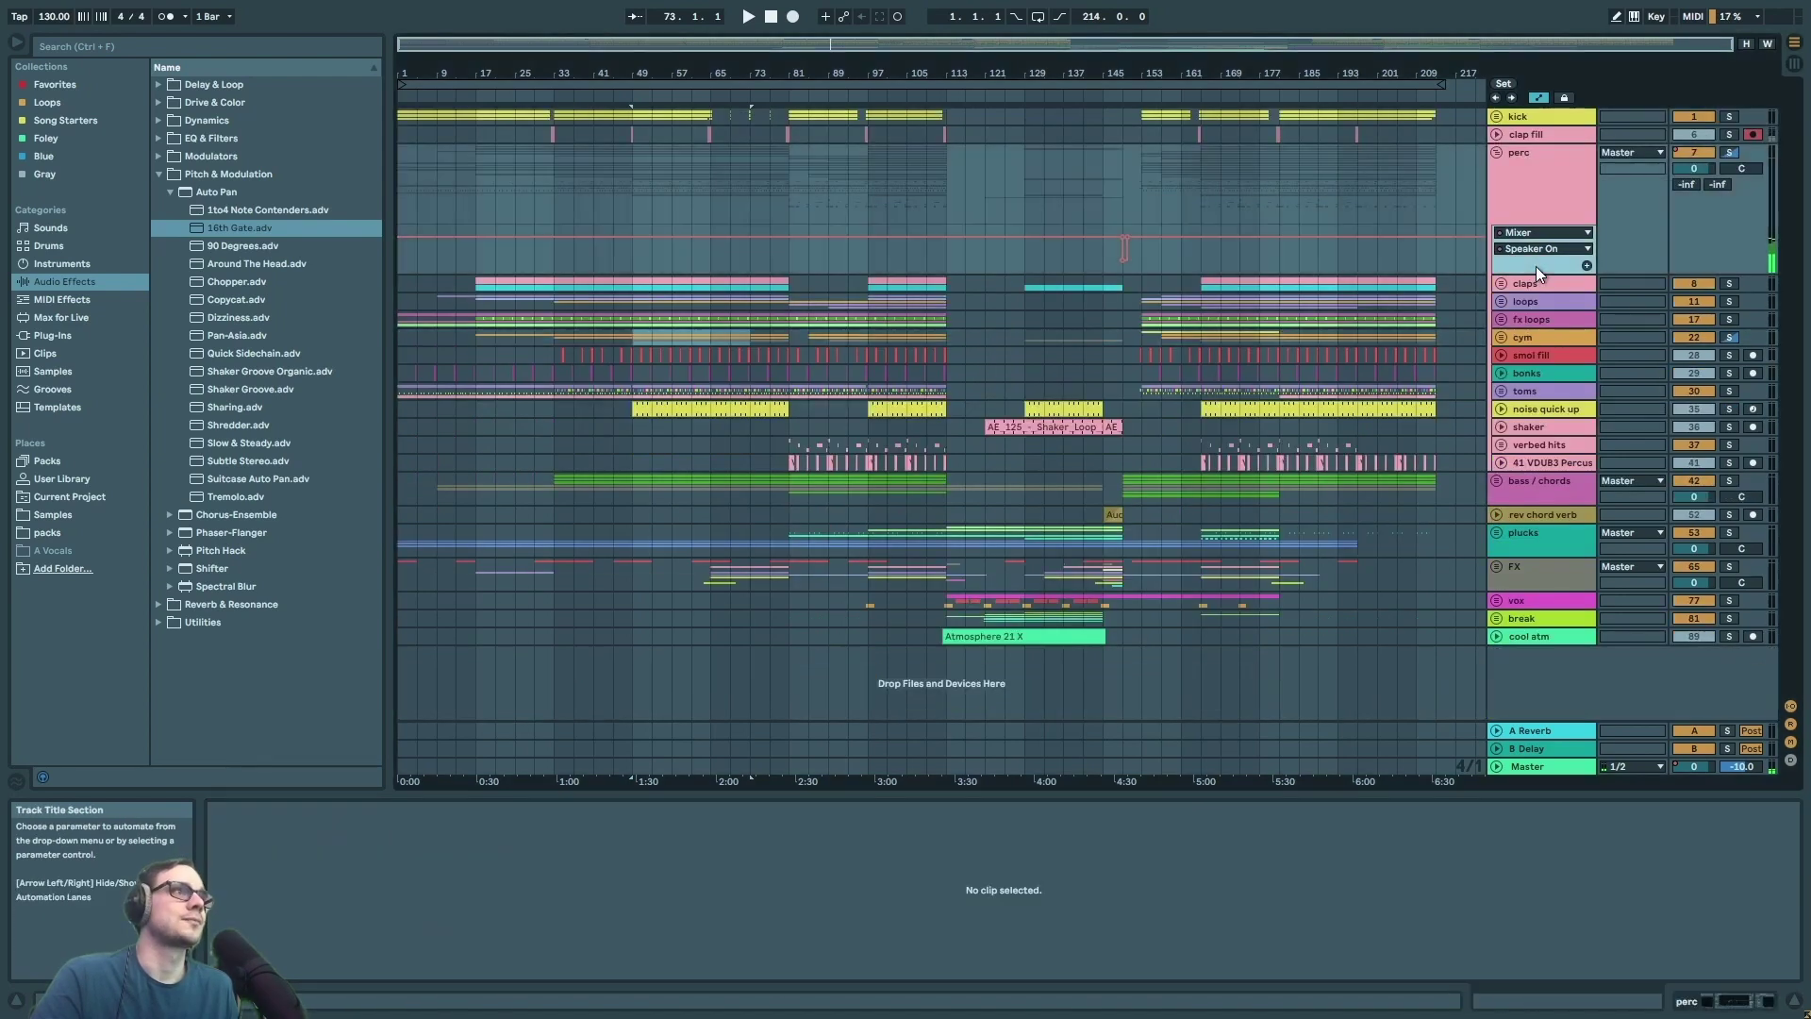
key(space)
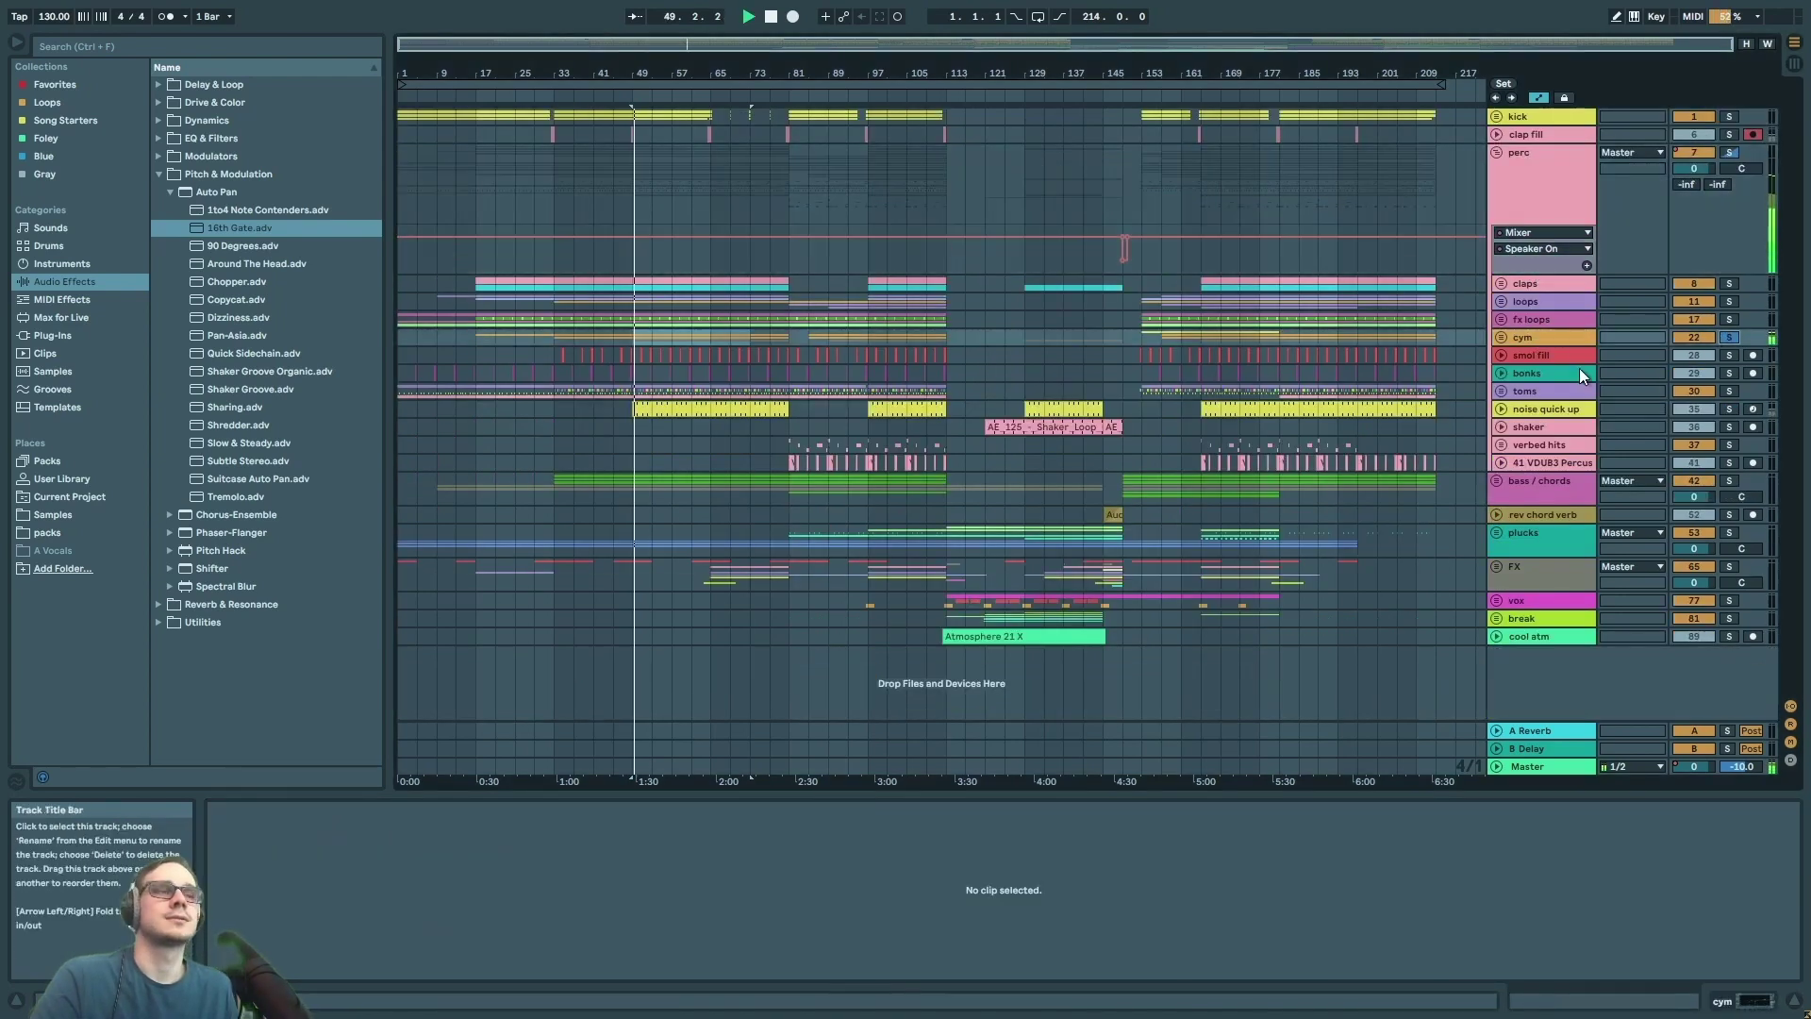
click(1538, 333)
click(1540, 332)
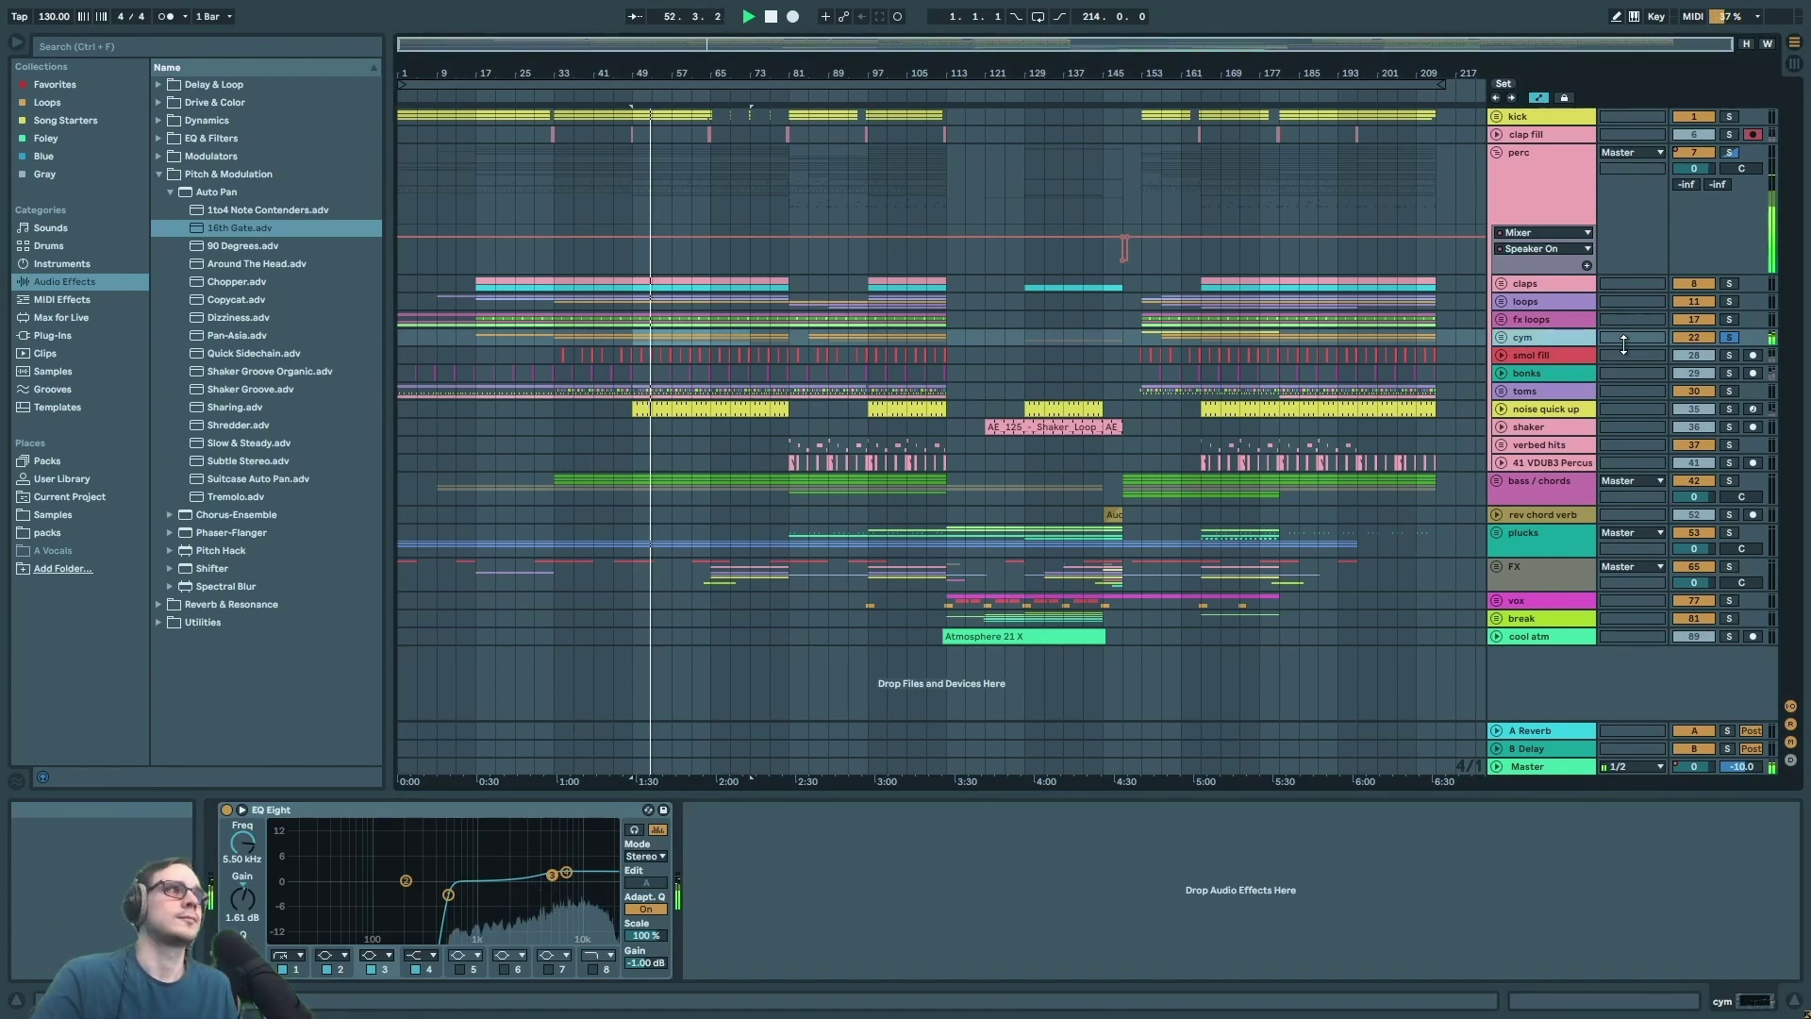
- Solo and unfold the smol fill track, showing its clips around bars 47 to 65
click(1553, 351)
key(Right)
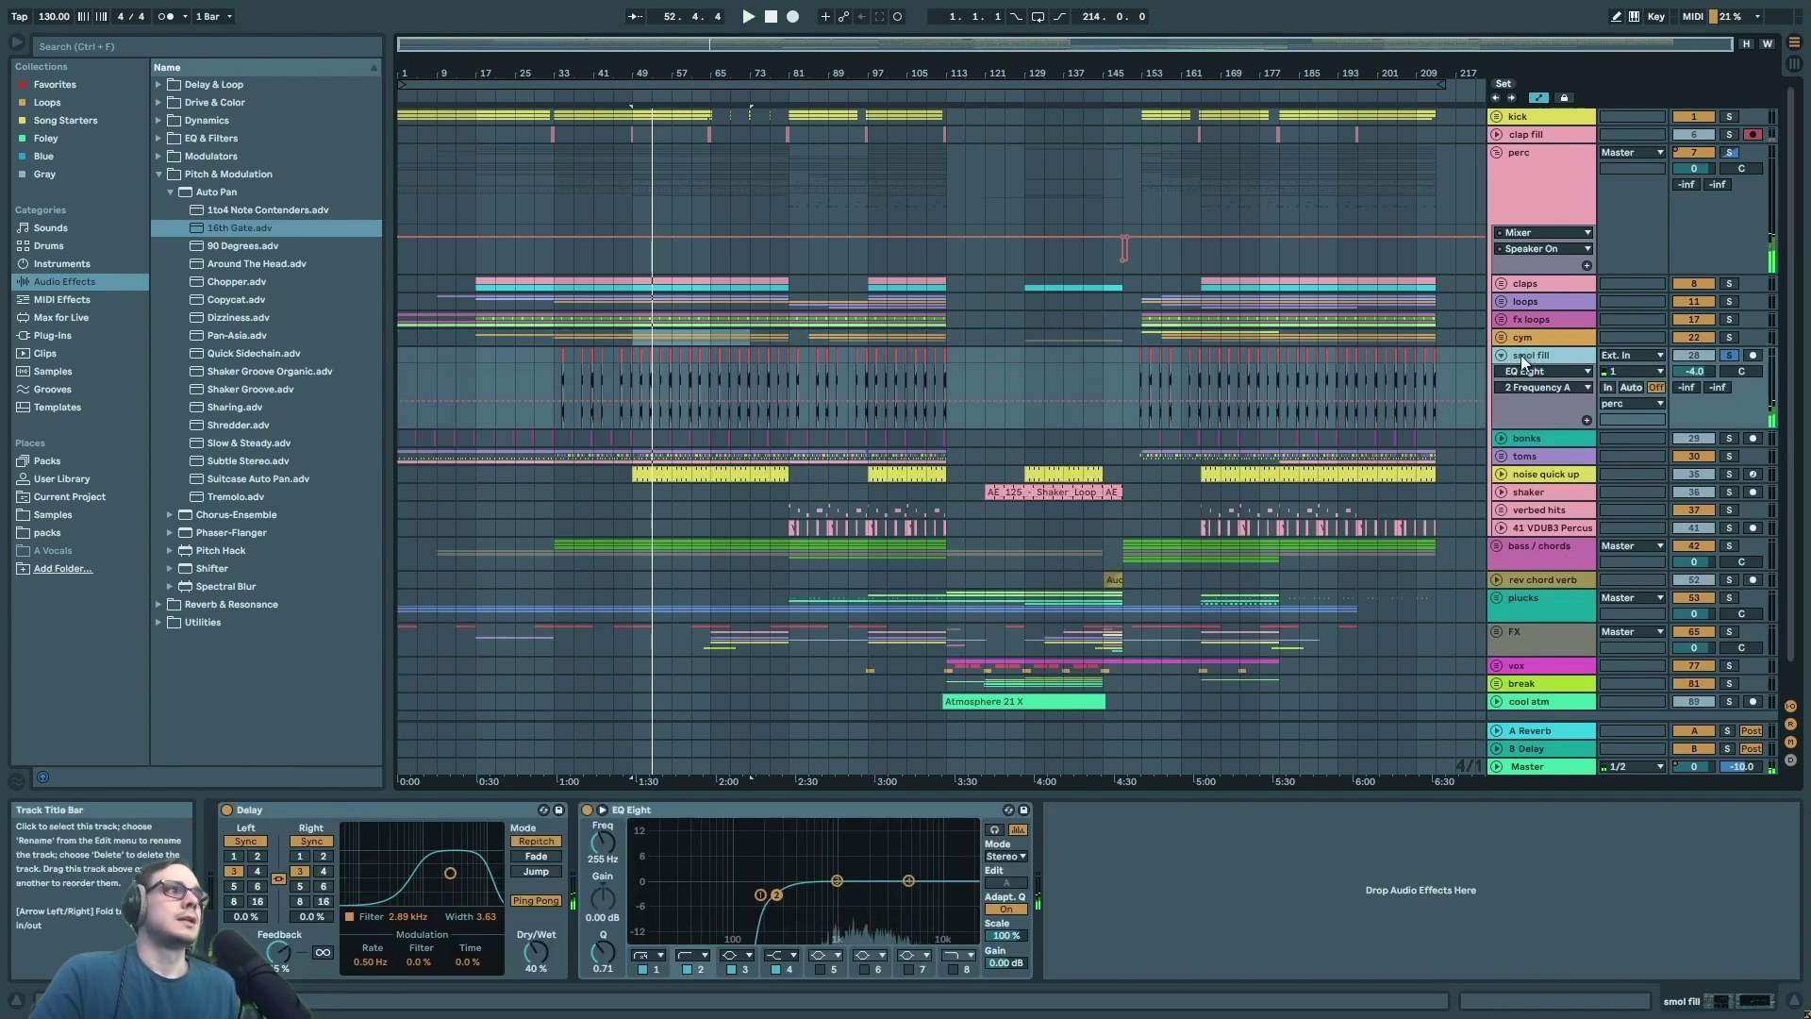
scroll(642, 377, up, 6)
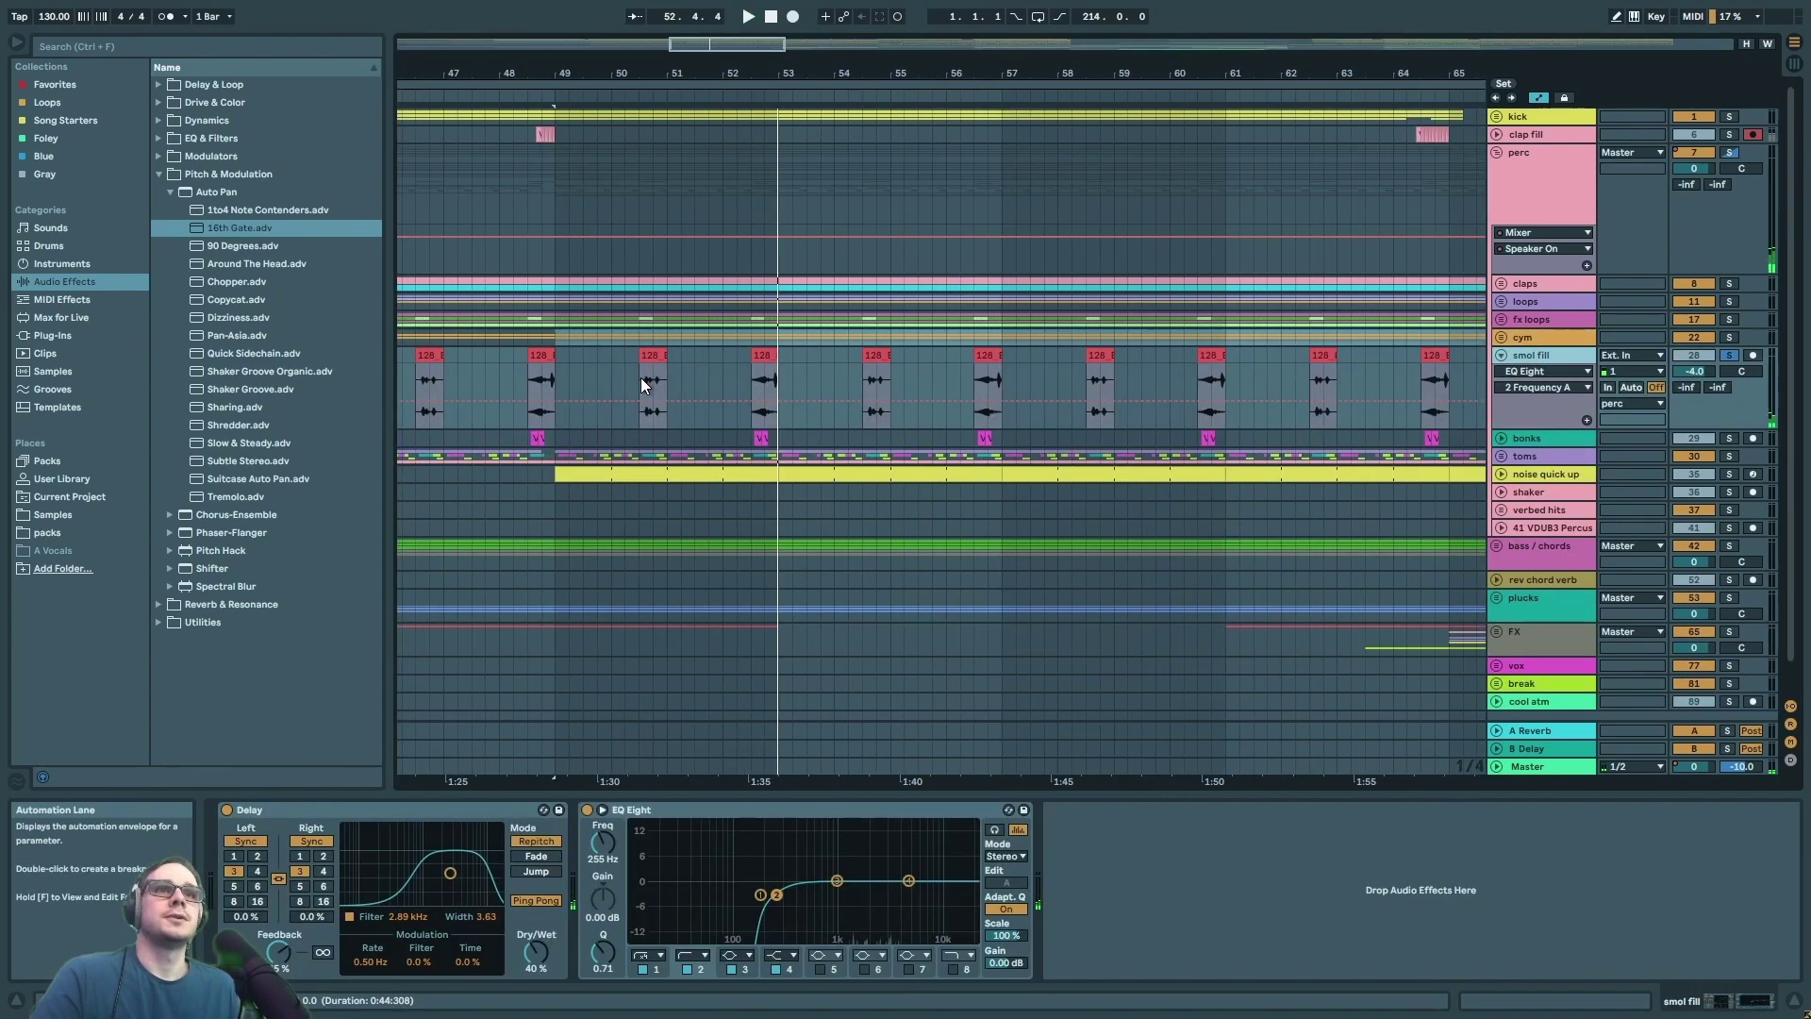
- Play the smol fill track from just before bar 49 and examine its clip waveforms between bars 46 and 51 up close
key(space)
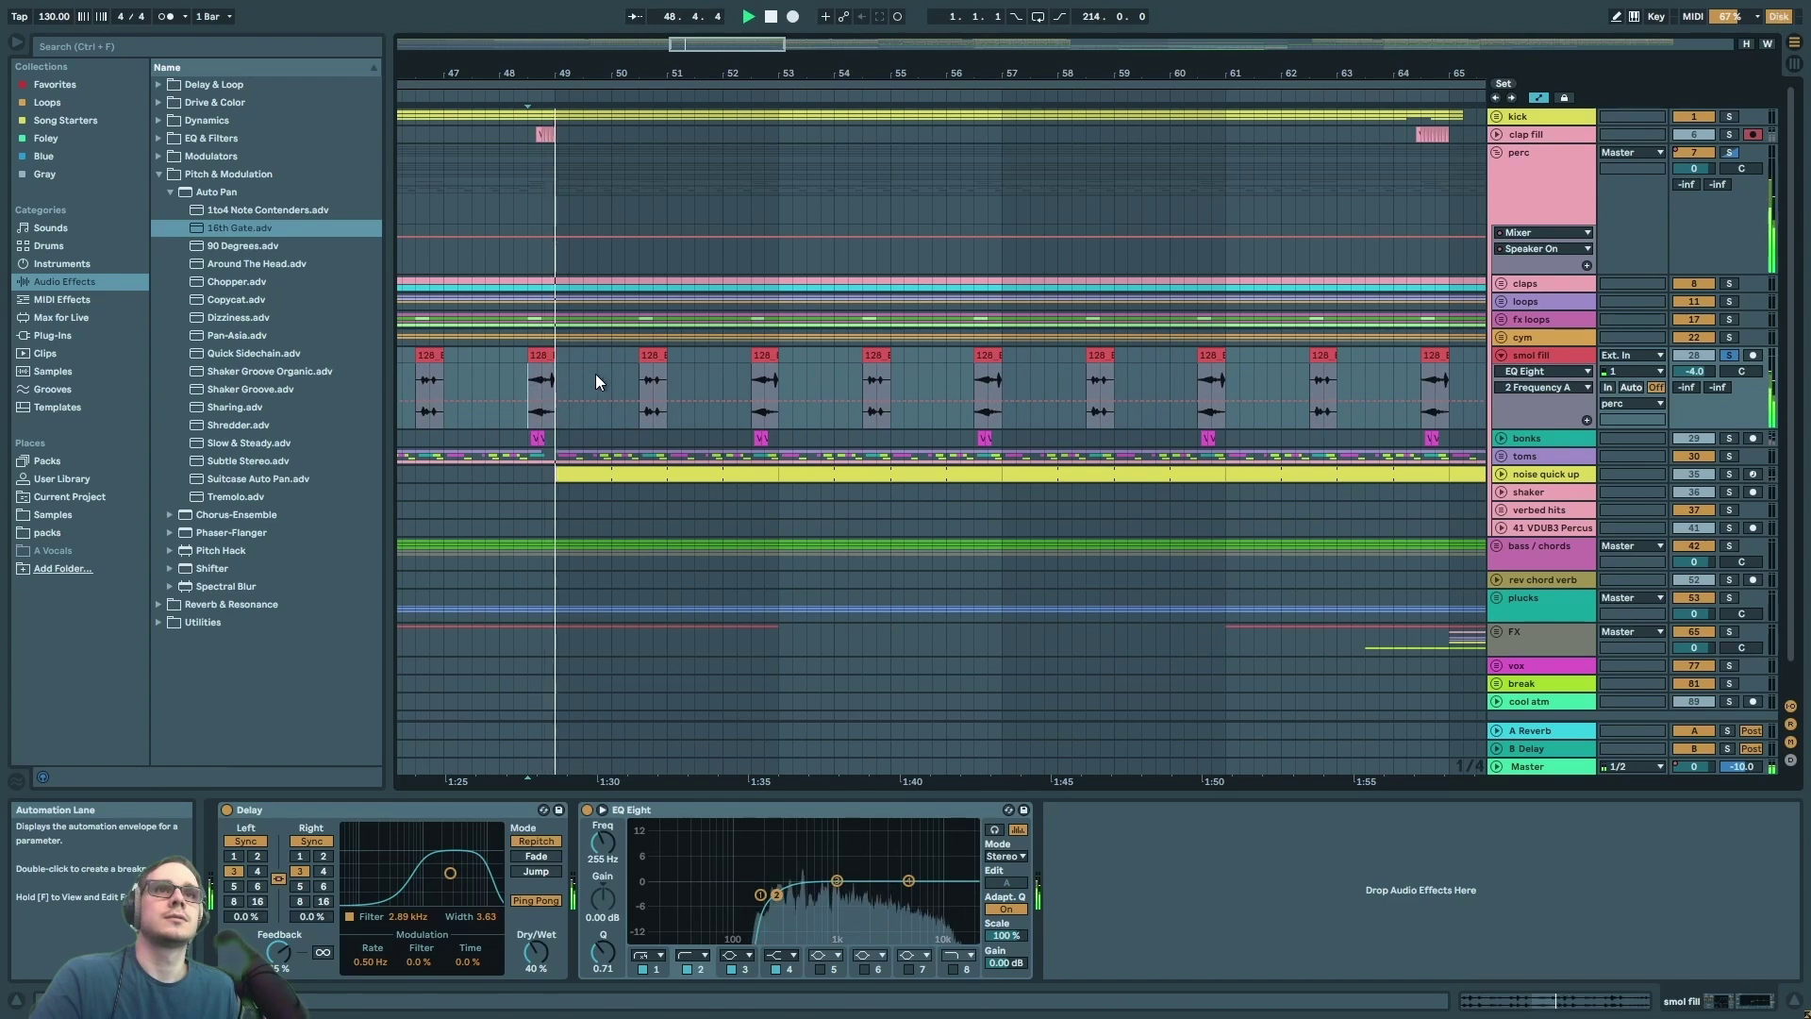
scroll(623, 382, up, 3)
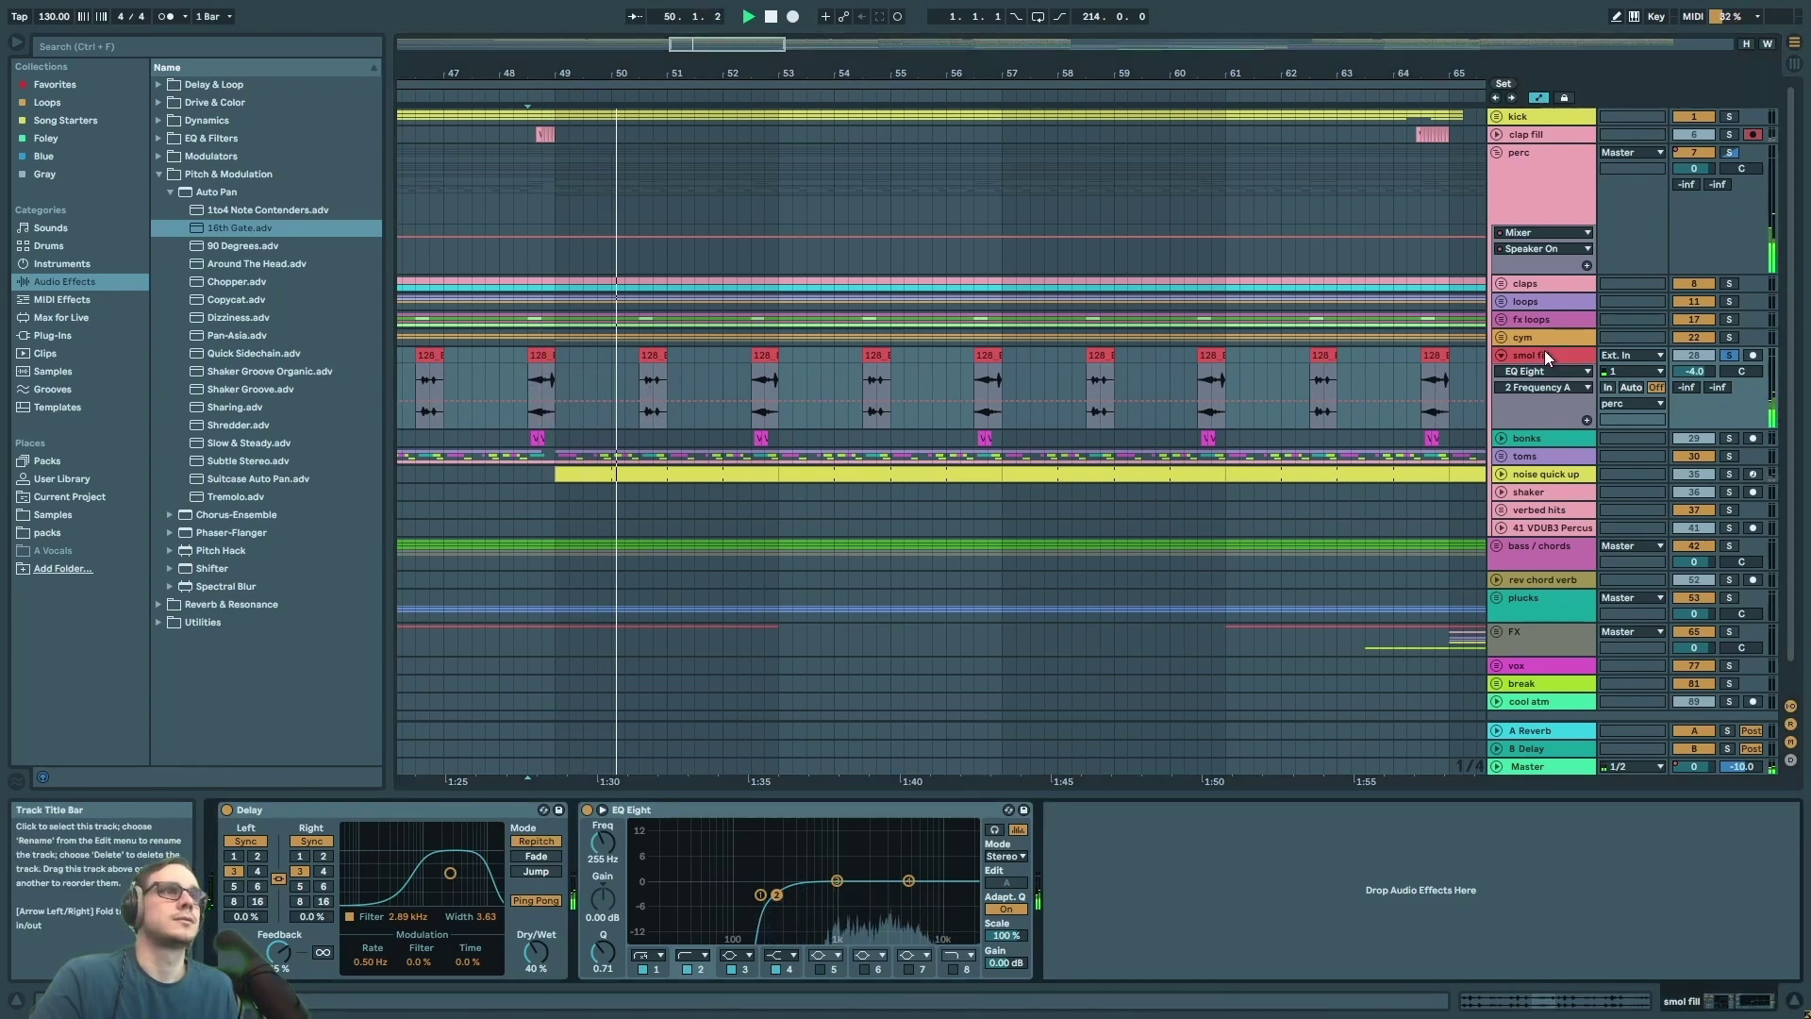
scroll(608, 387, up, 4)
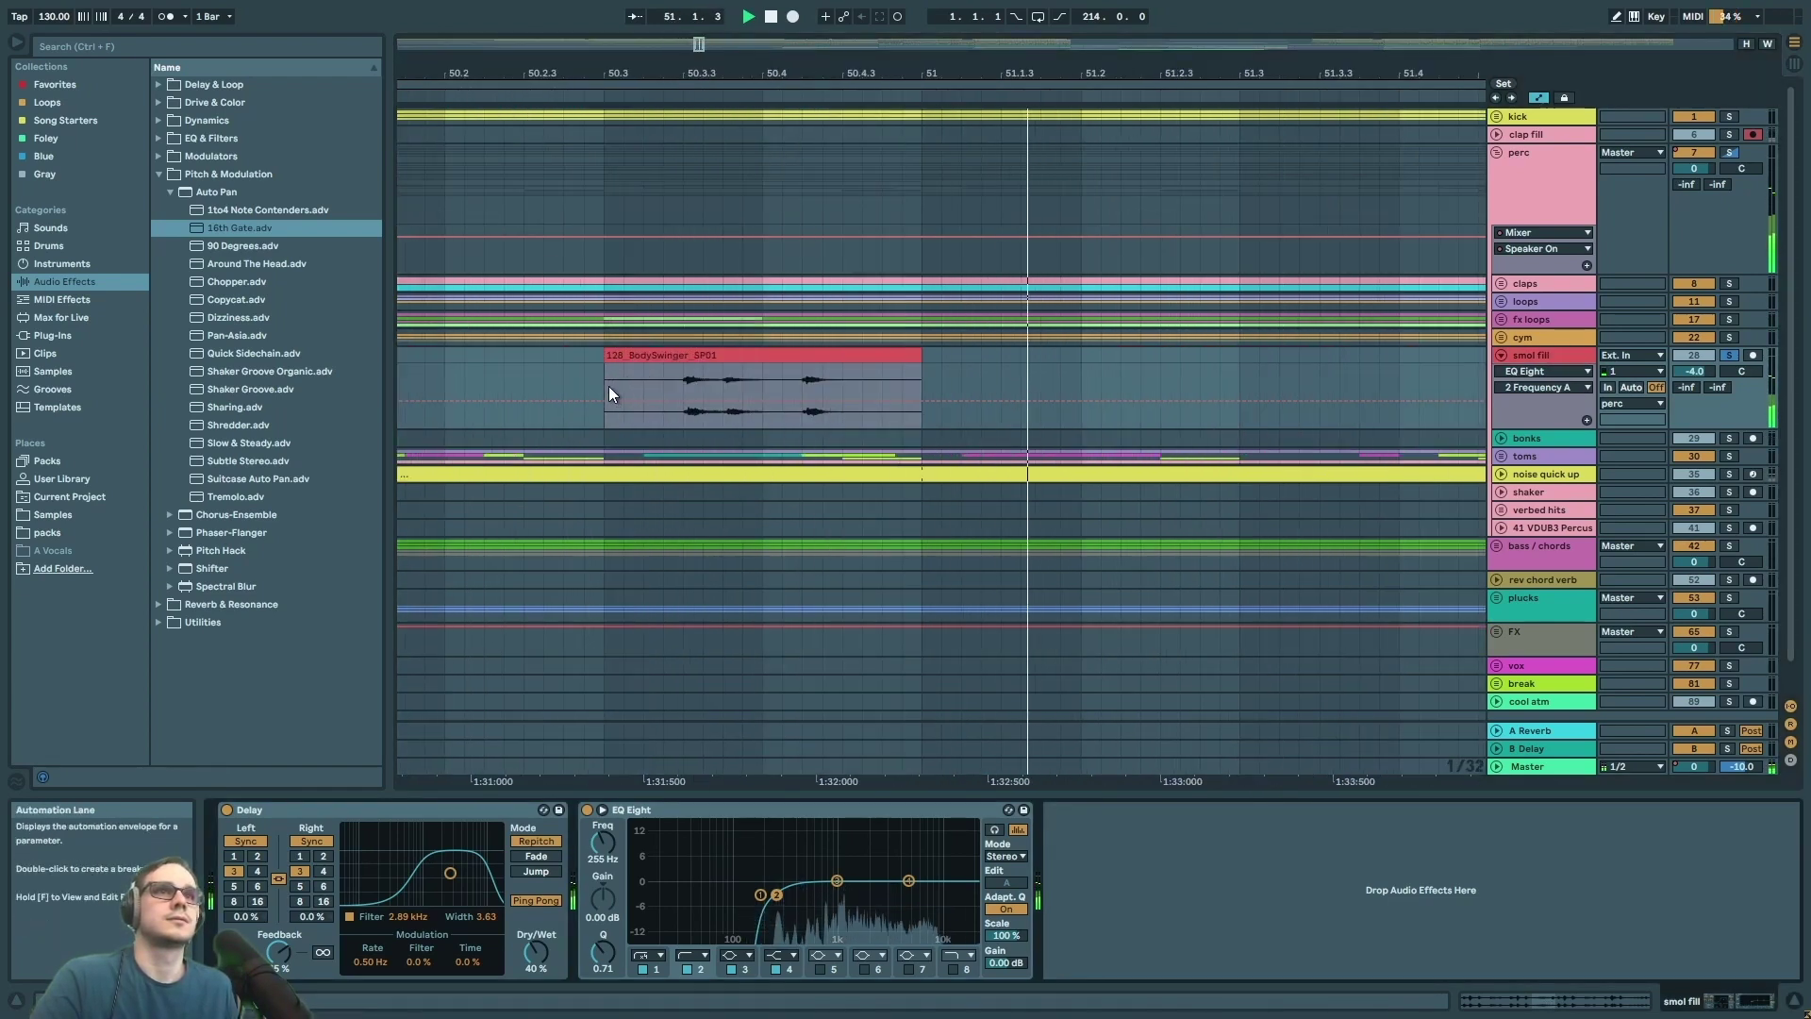
scroll(930, 450, down, 10)
scroll(706, 364, up, 10)
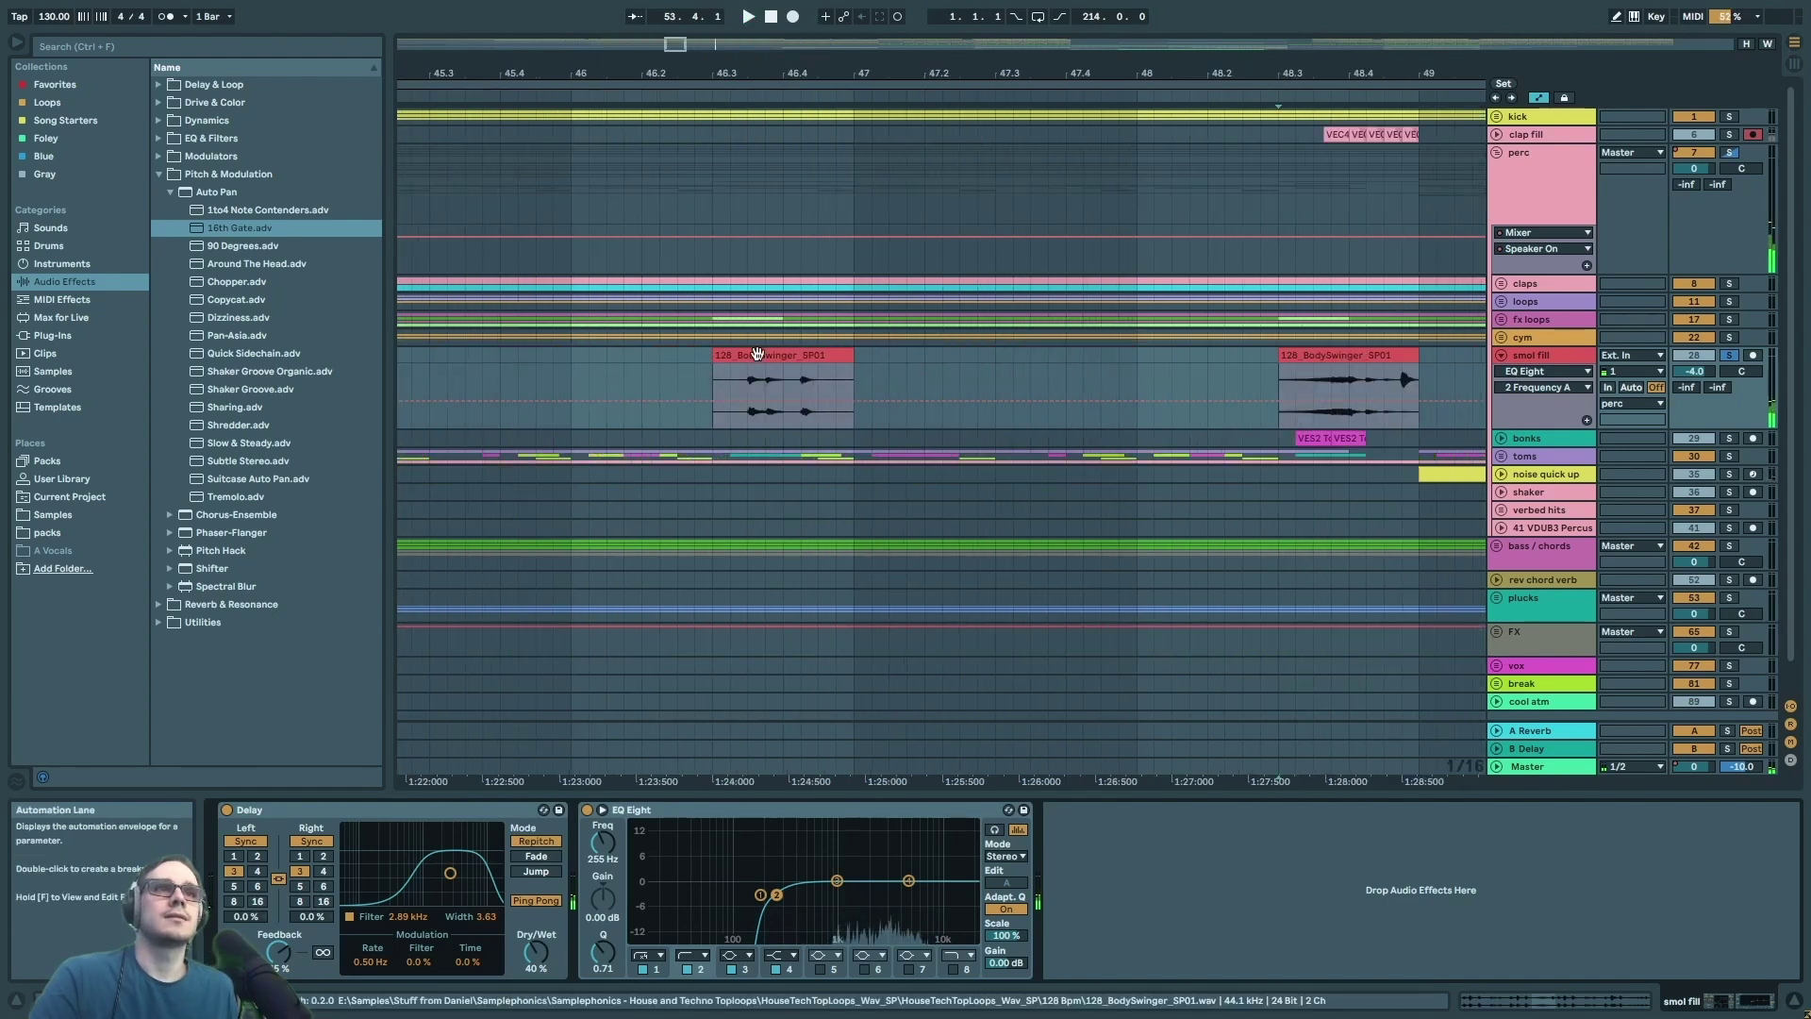
- Lengthen the smol fill clip near bar 47 in both directions, play the extended loop, and undo both changes
drag(857, 355, 1156, 377)
scroll(1022, 392, down, 5)
drag(783, 363, 699, 368)
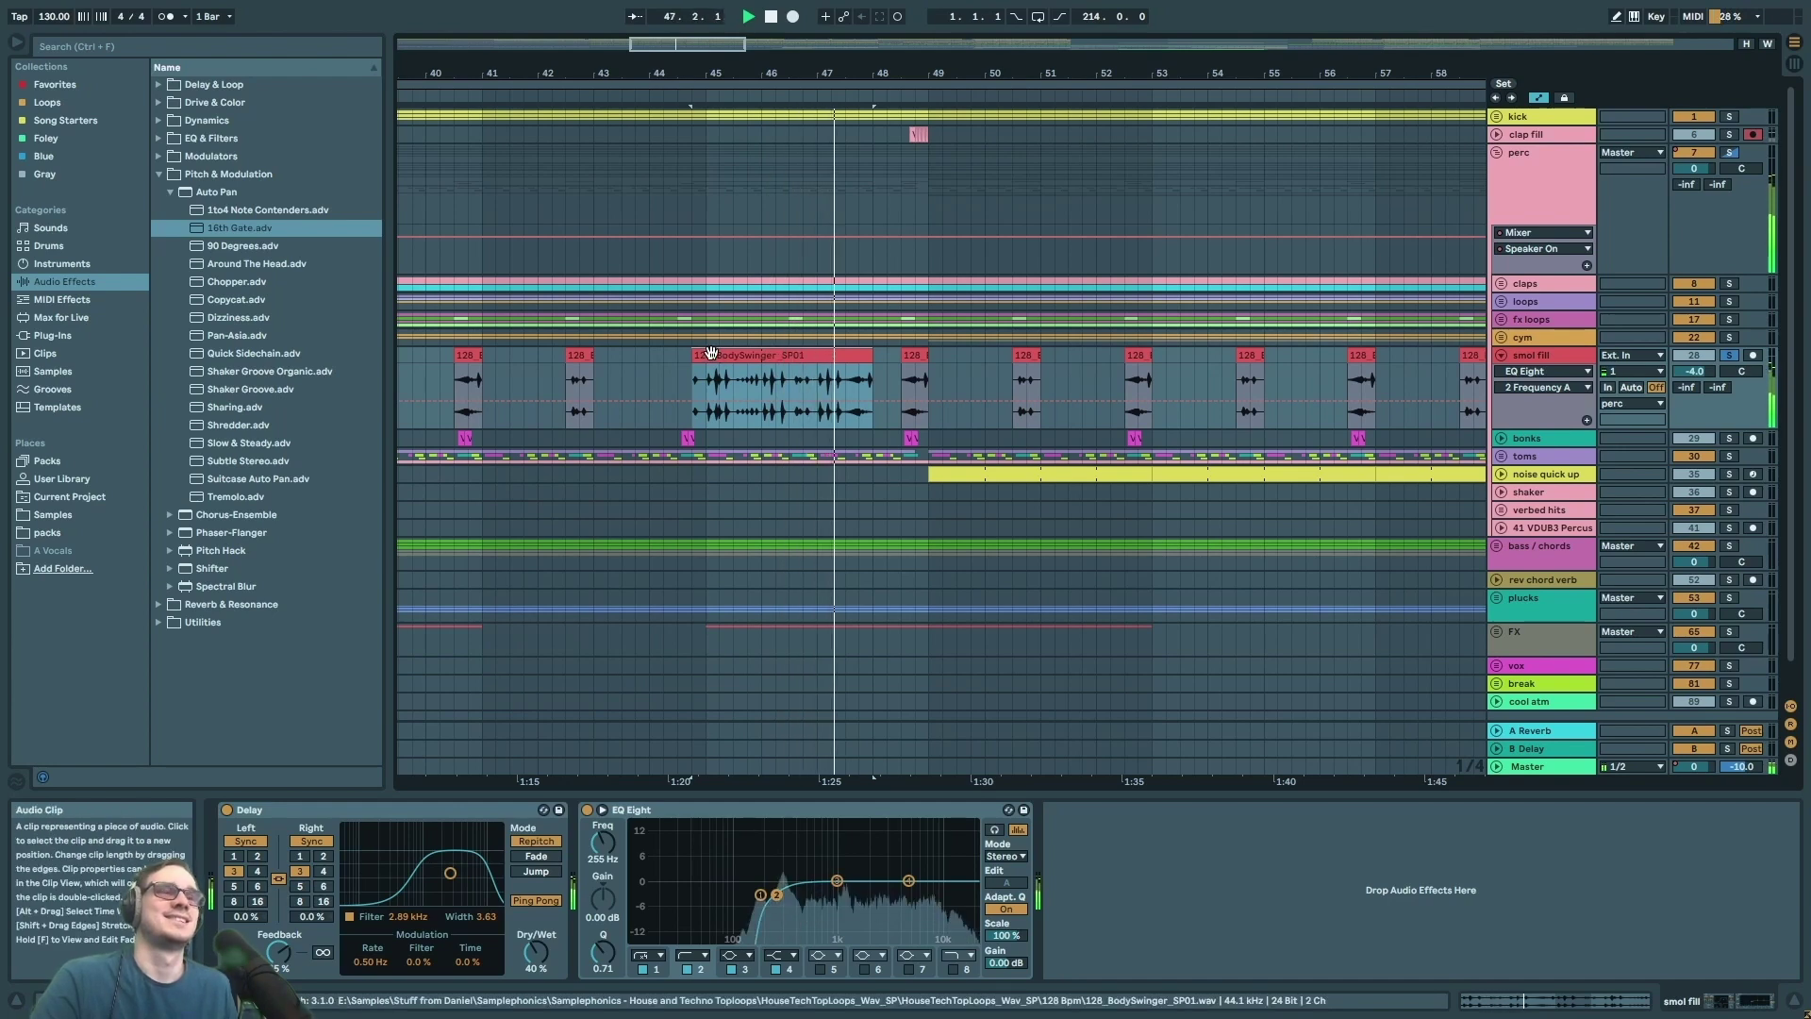
key(space)
key(ctrl+z)
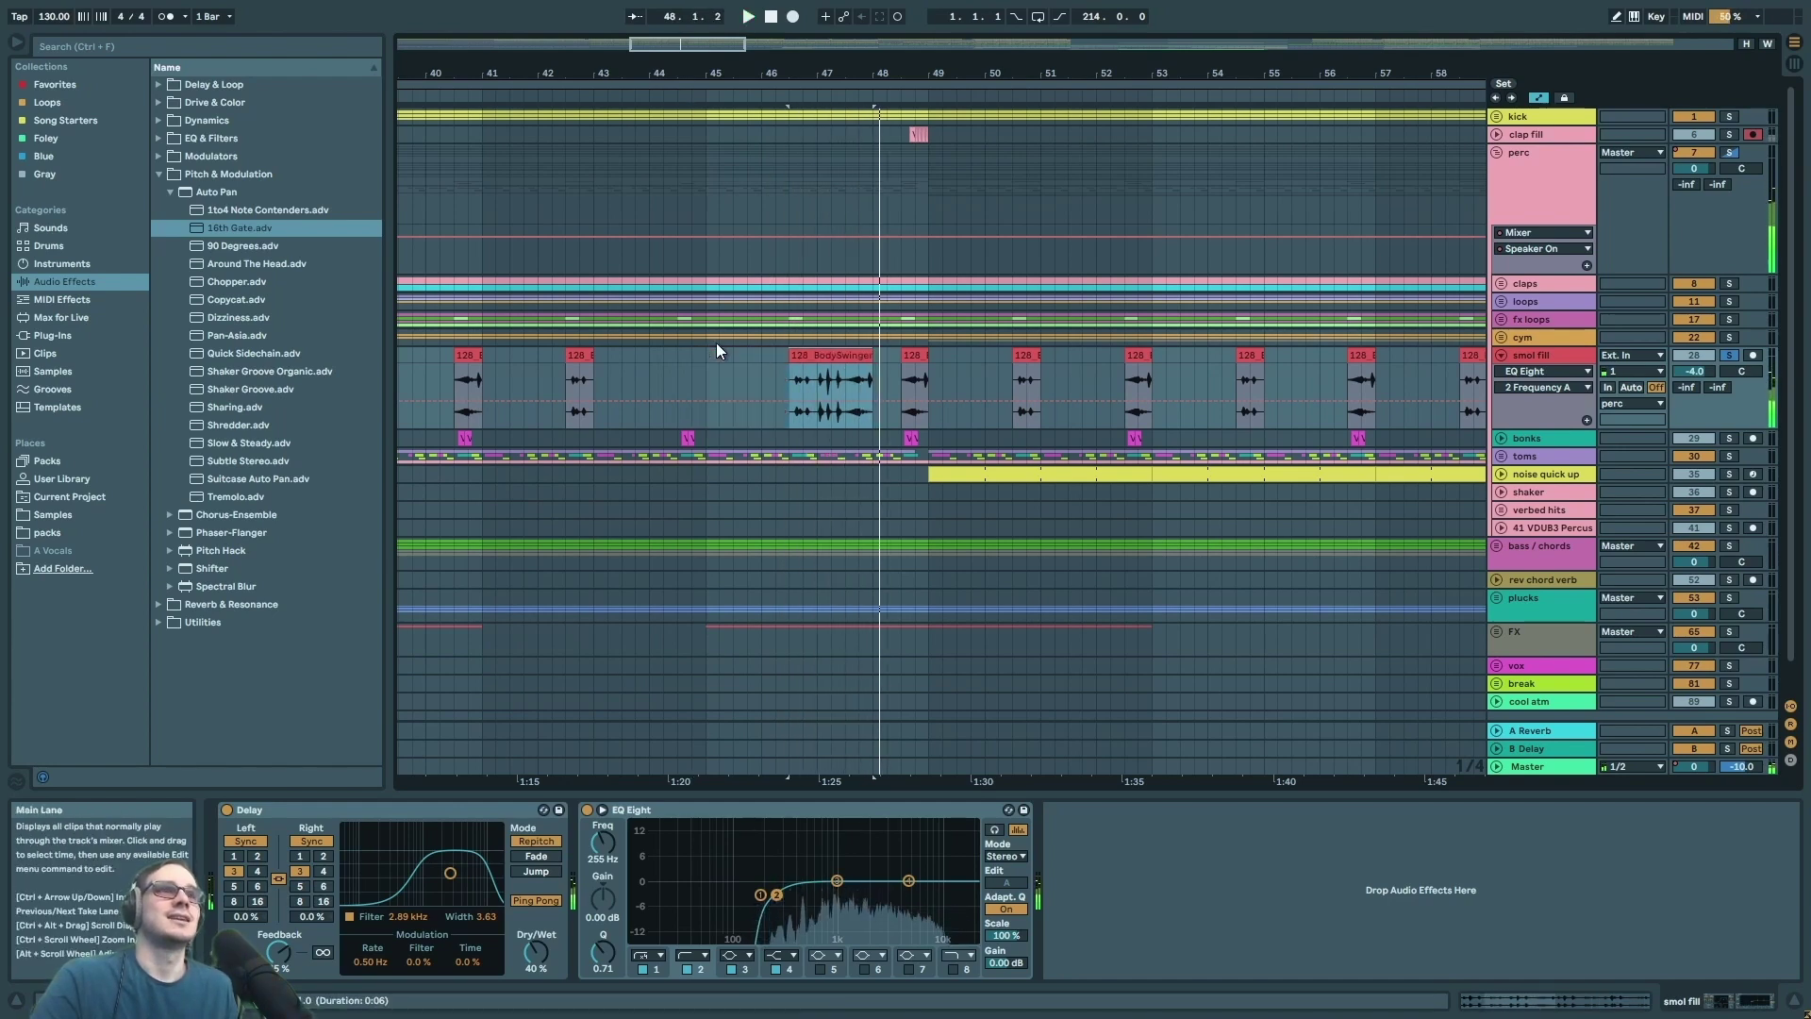
key(ctrl+z)
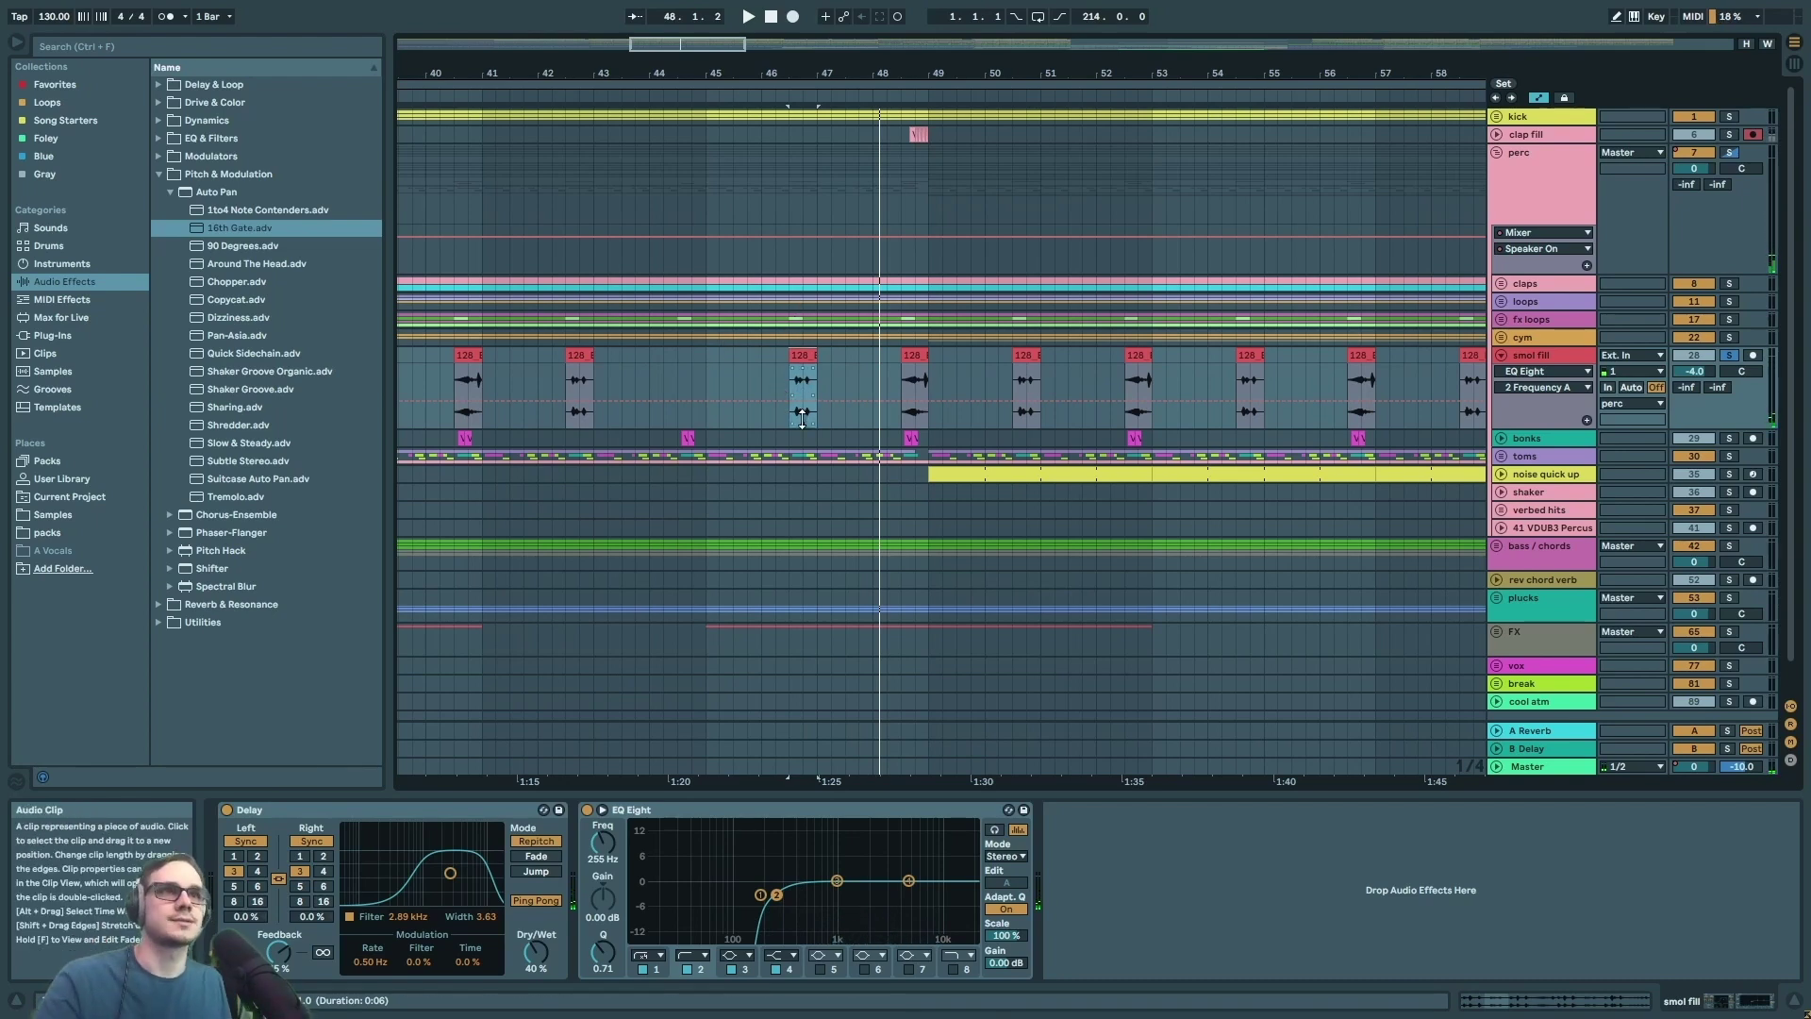
- Play the soloed smol fill track from just before bar 49 and show its Delay and EQ Eight devices
scroll(801, 417, down, 5)
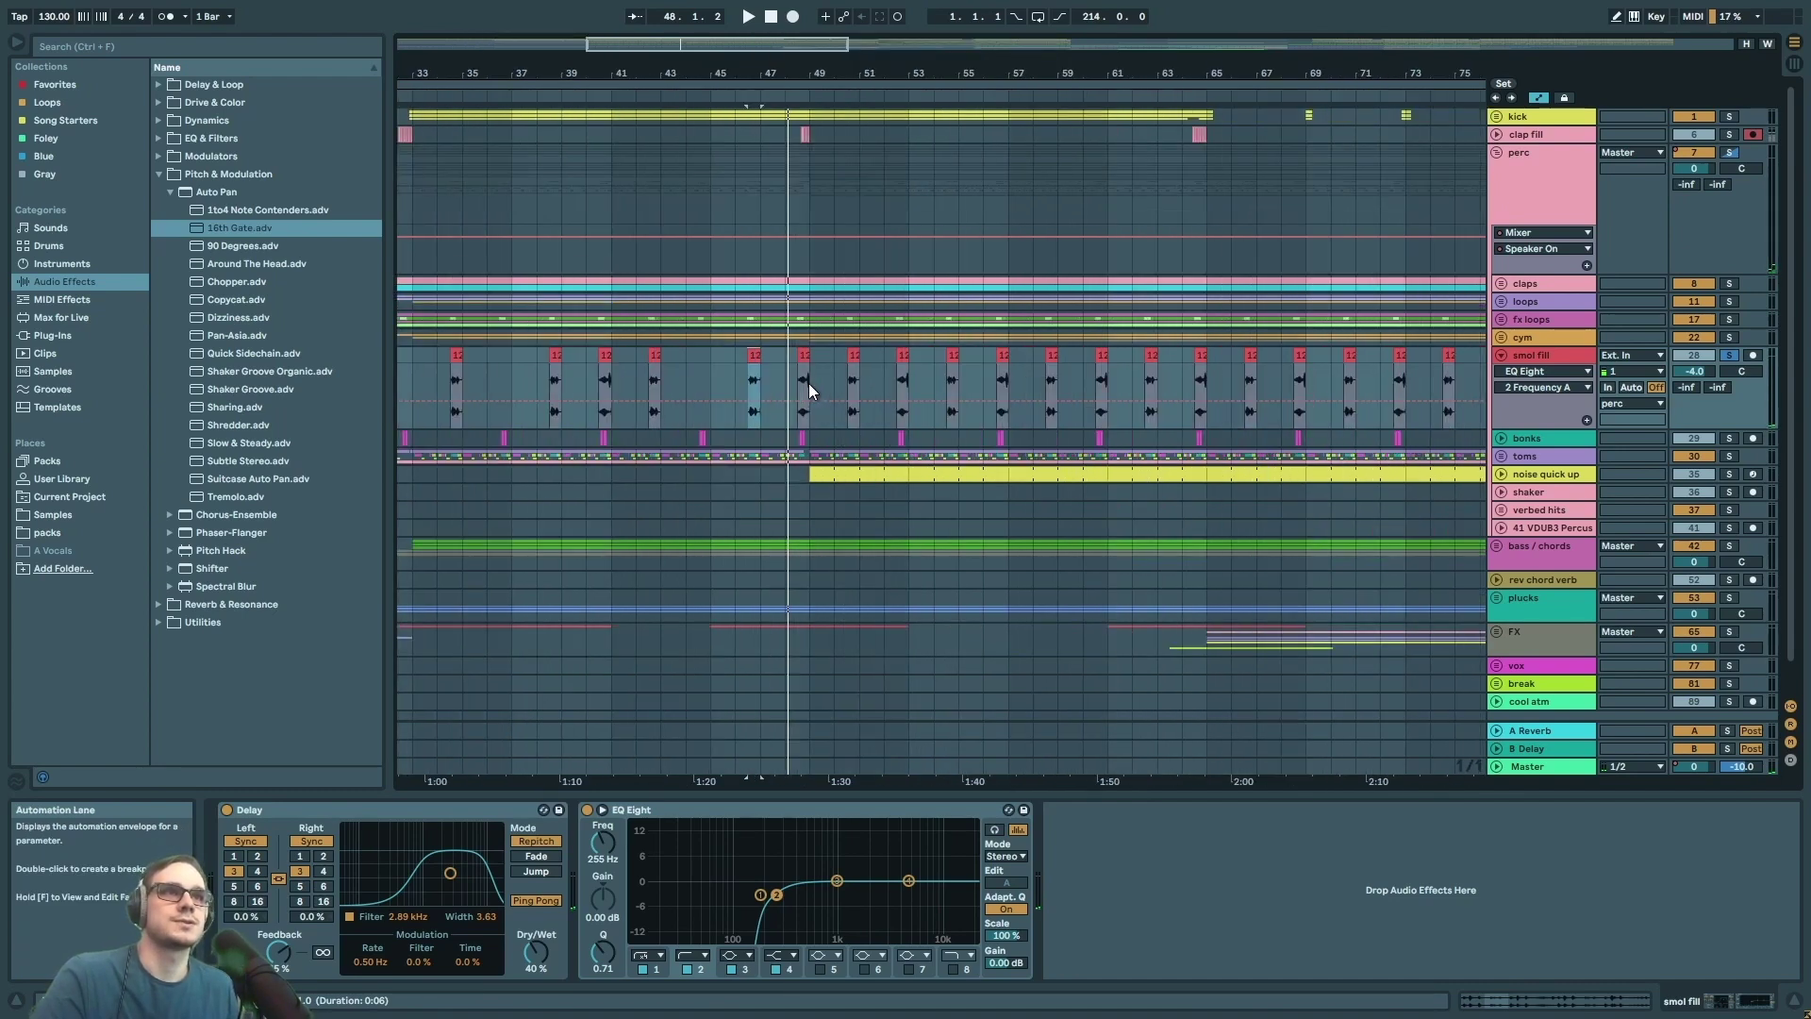
scroll(807, 383, up, 5)
key(space)
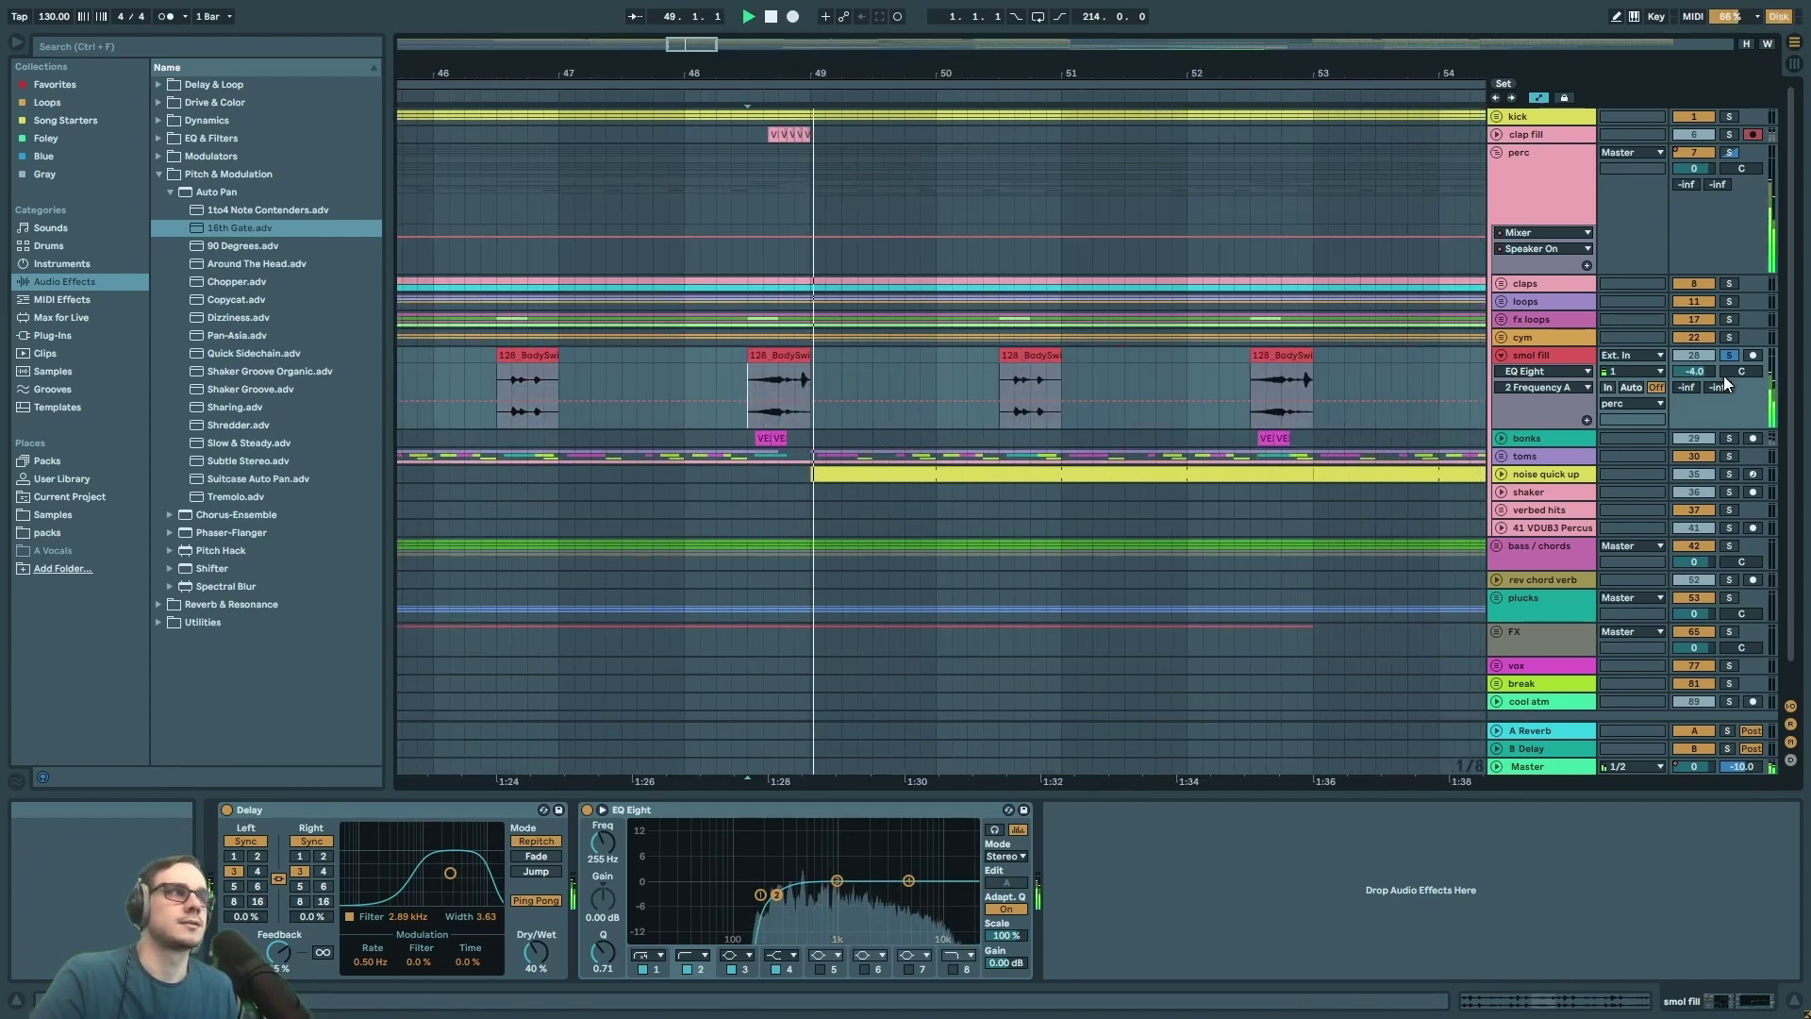
click(245, 815)
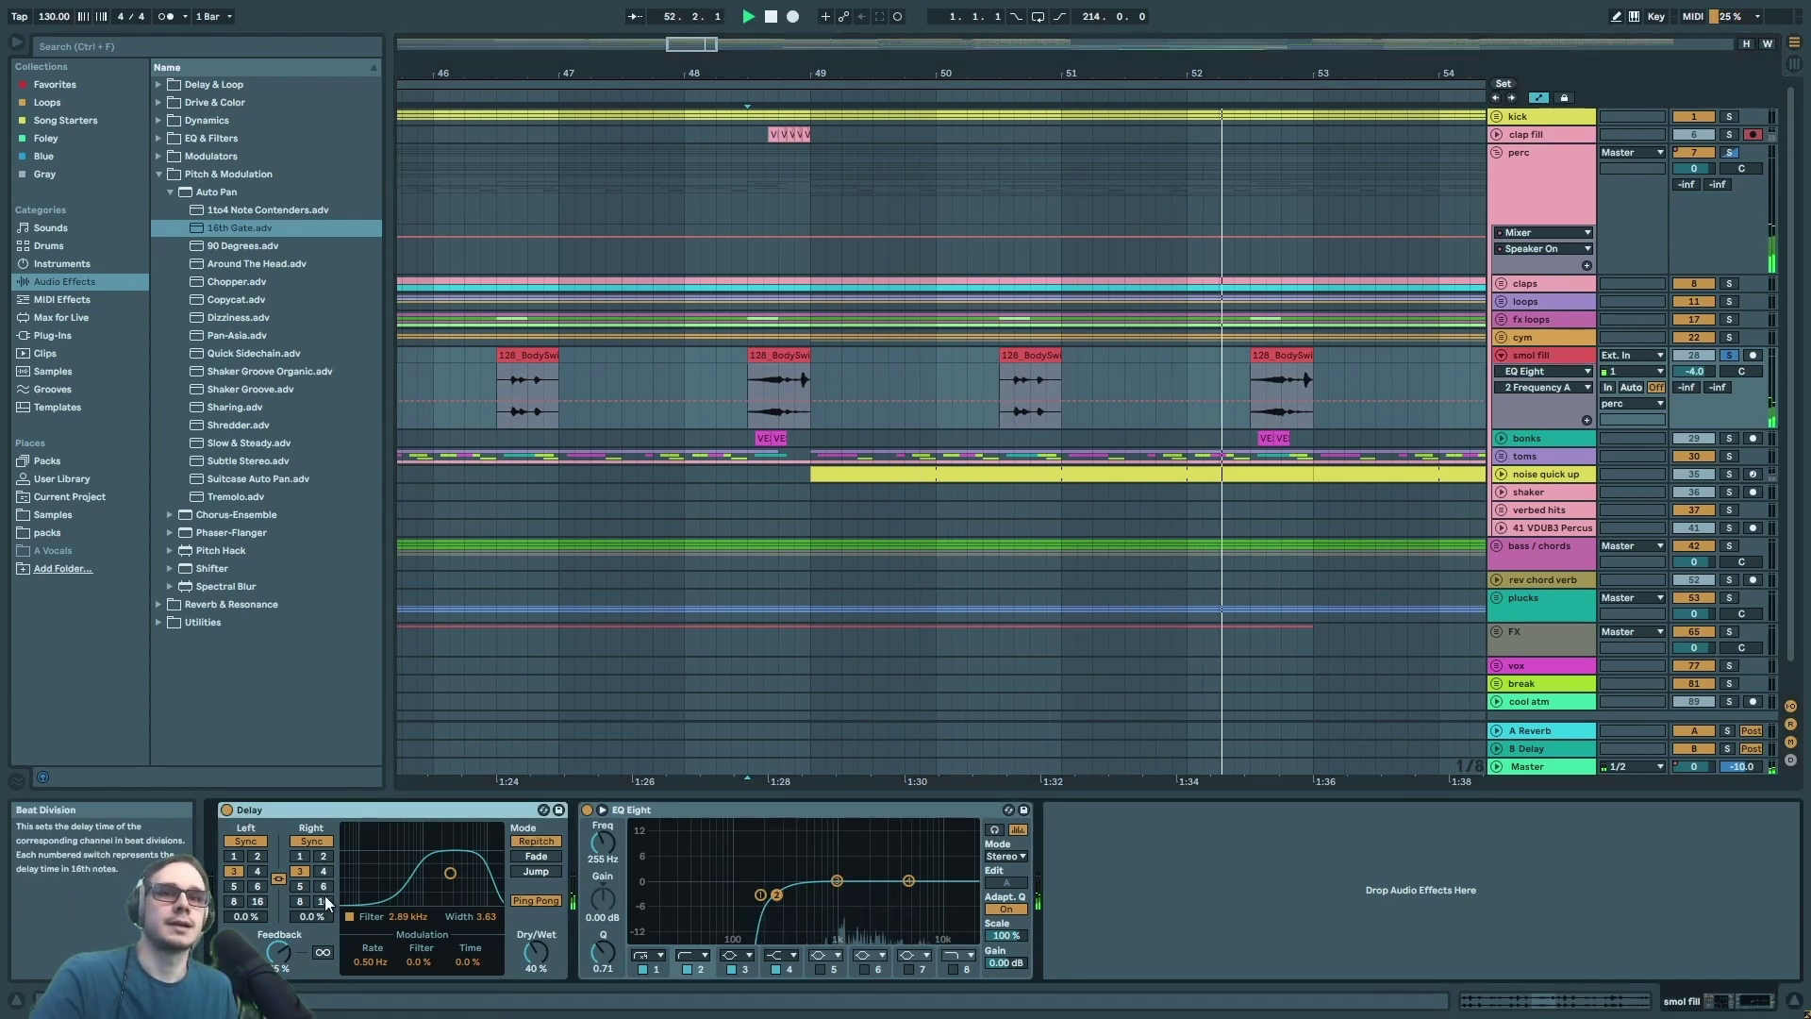
click(755, 806)
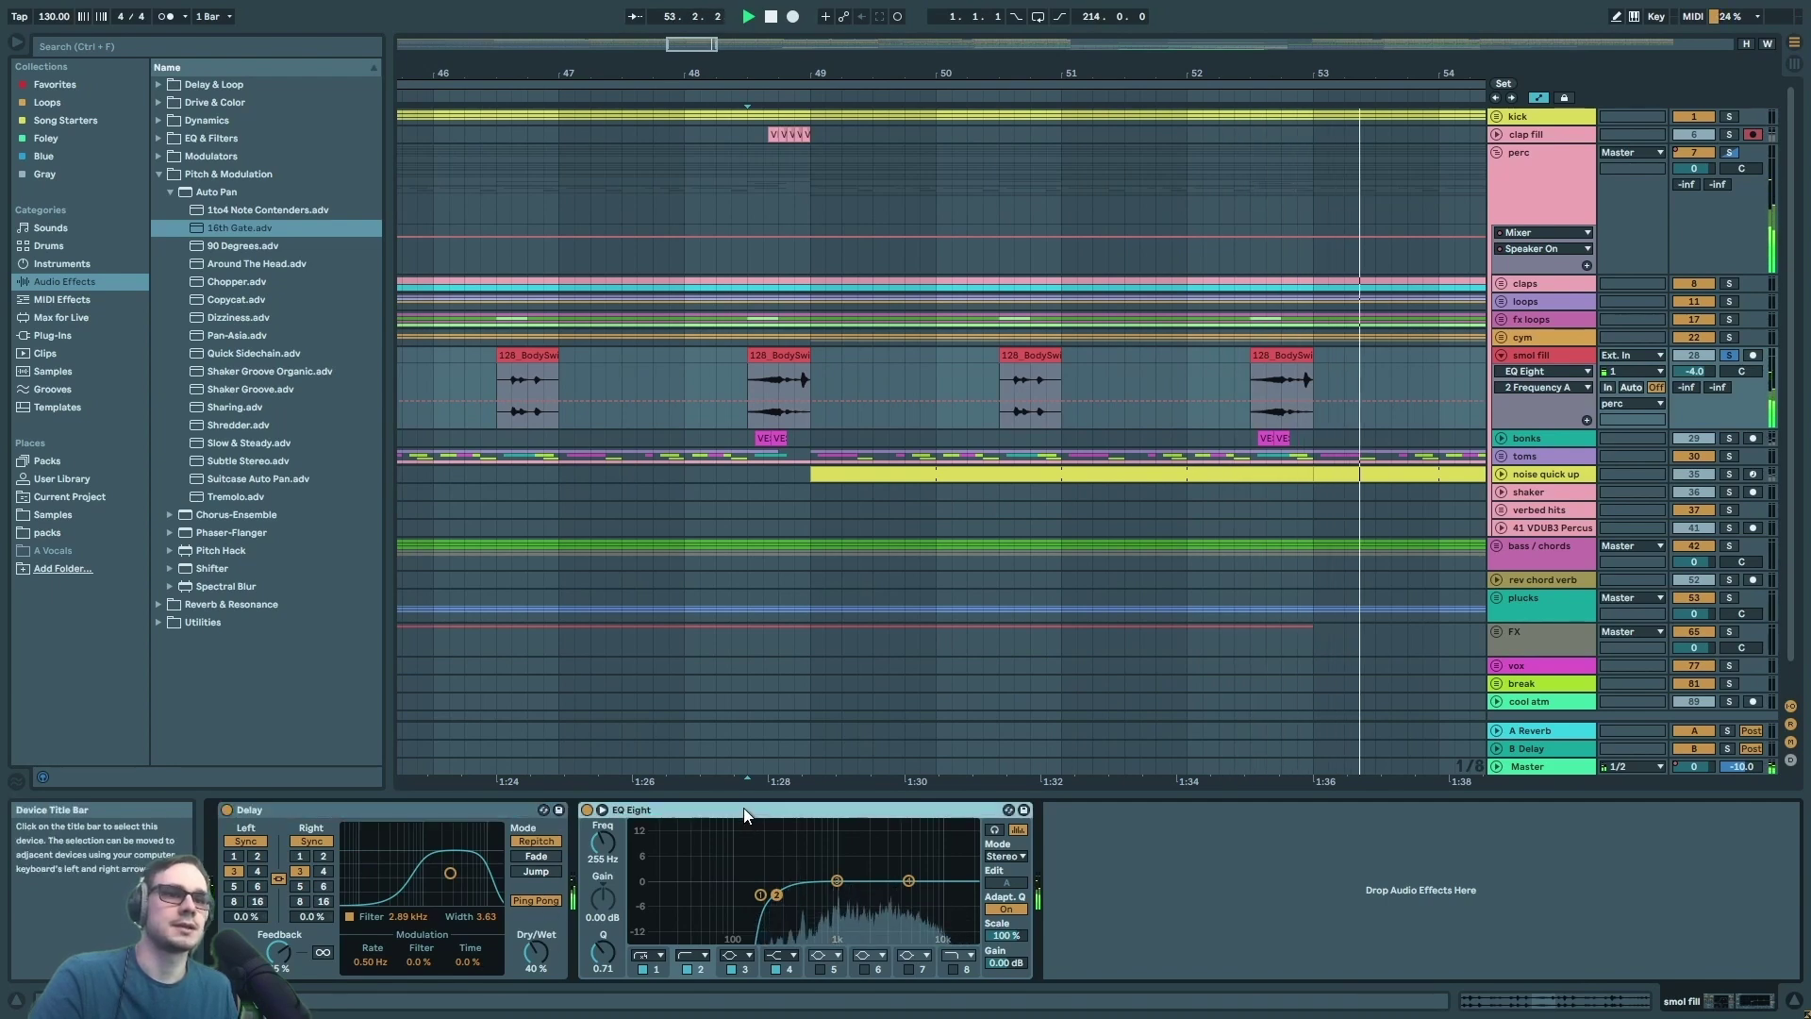
- Fold the smol fill track, and solo and unfold the bonks track
scroll(1100, 406, down, 10)
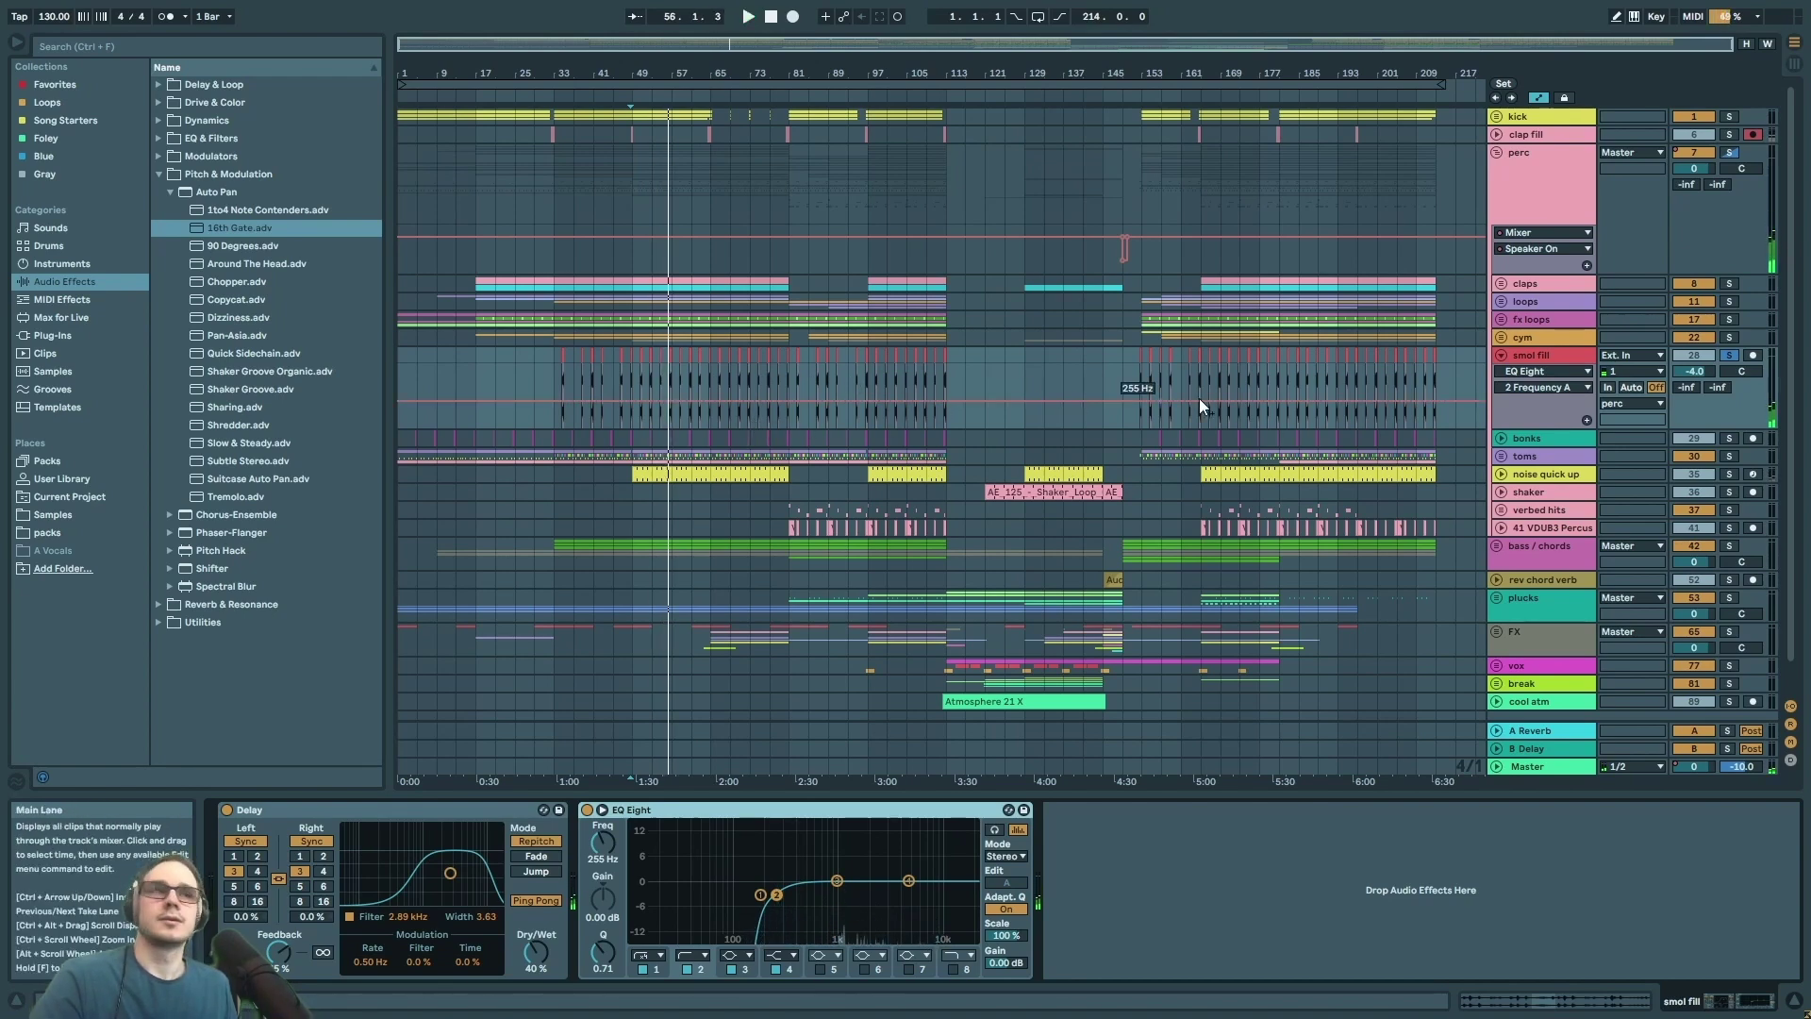
click(1502, 355)
click(1542, 370)
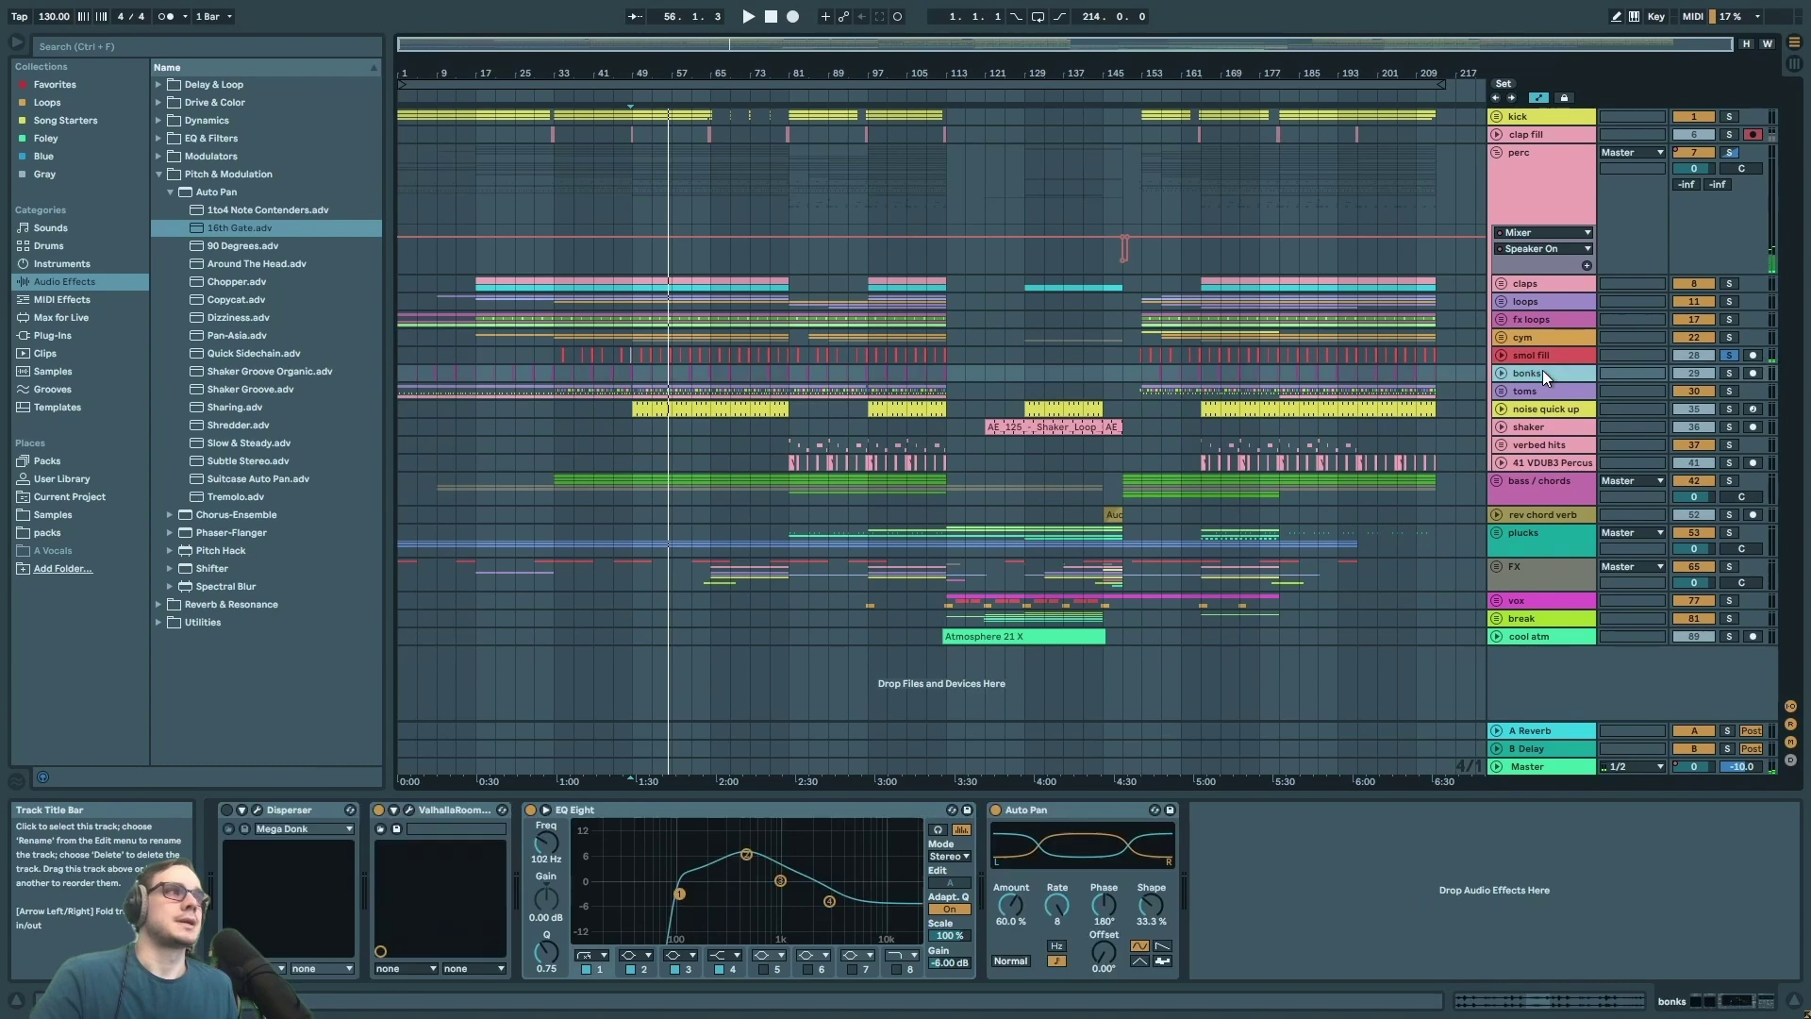
click(1731, 373)
click(1502, 373)
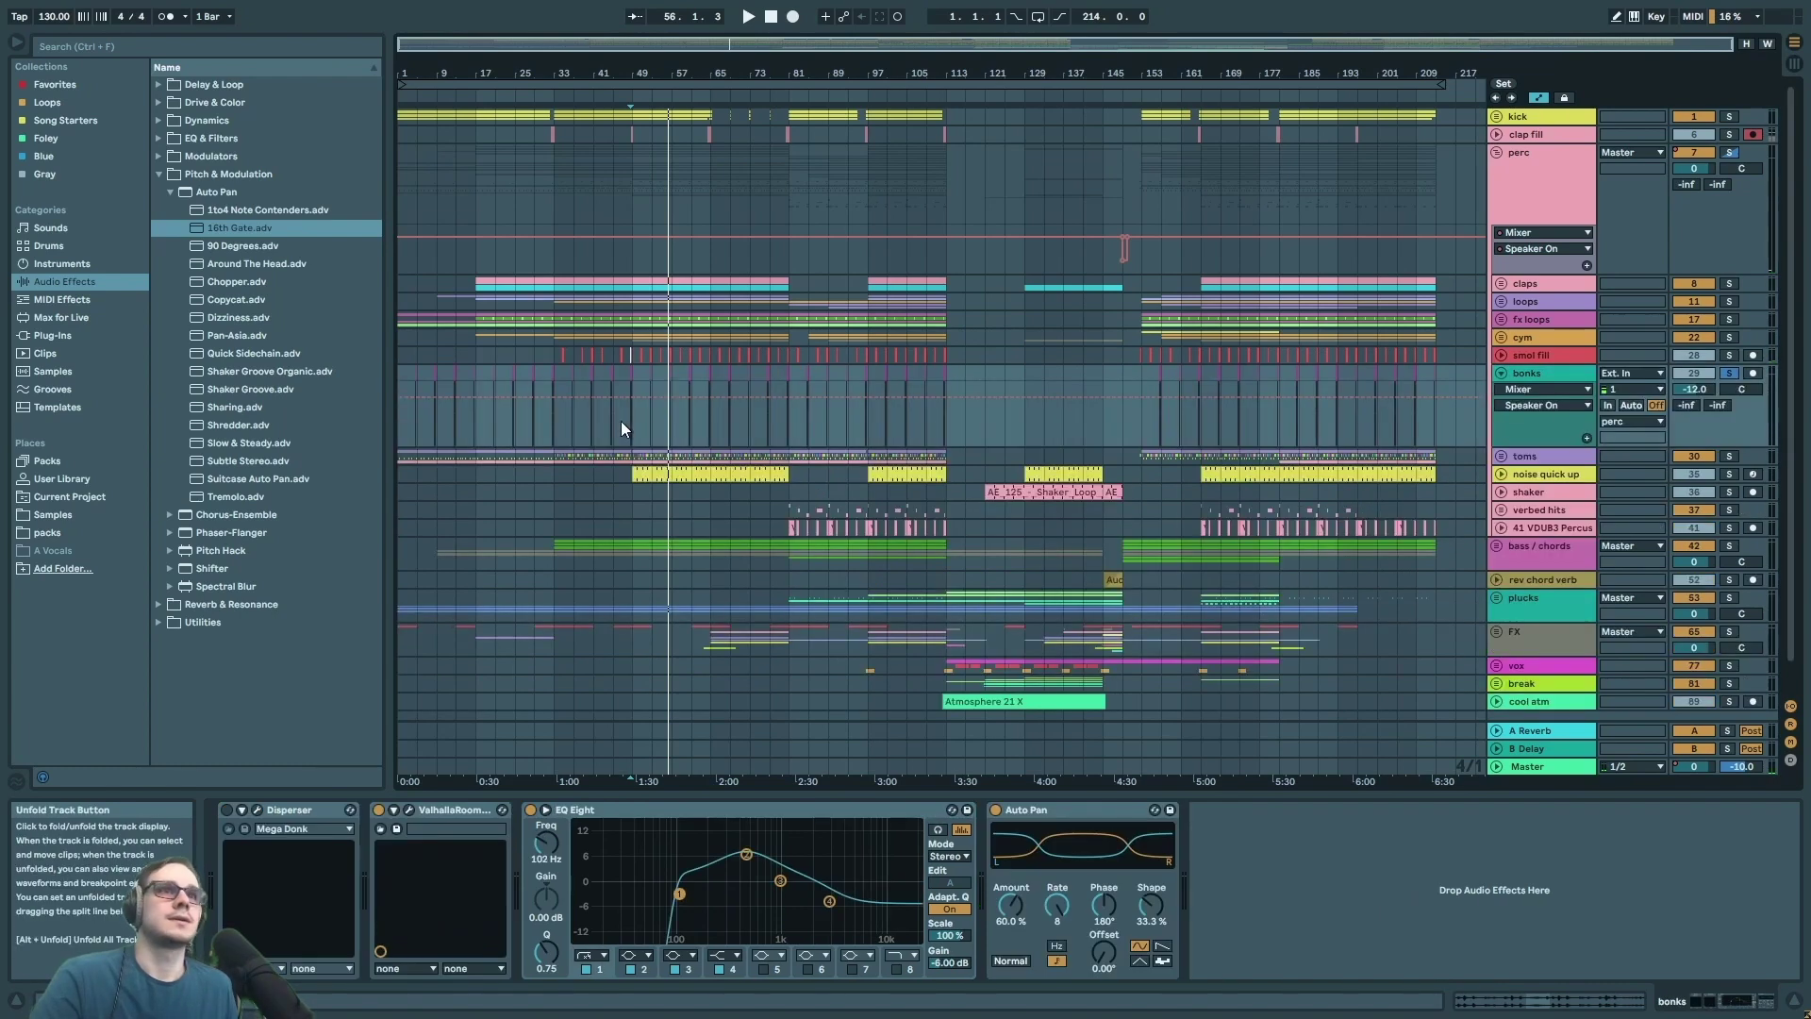
- Play the bonks track from around bar 32 and examine its paired VES2 Toms clips at bar 36 up close
scroll(534, 426, up, 10)
click(643, 419)
key(space)
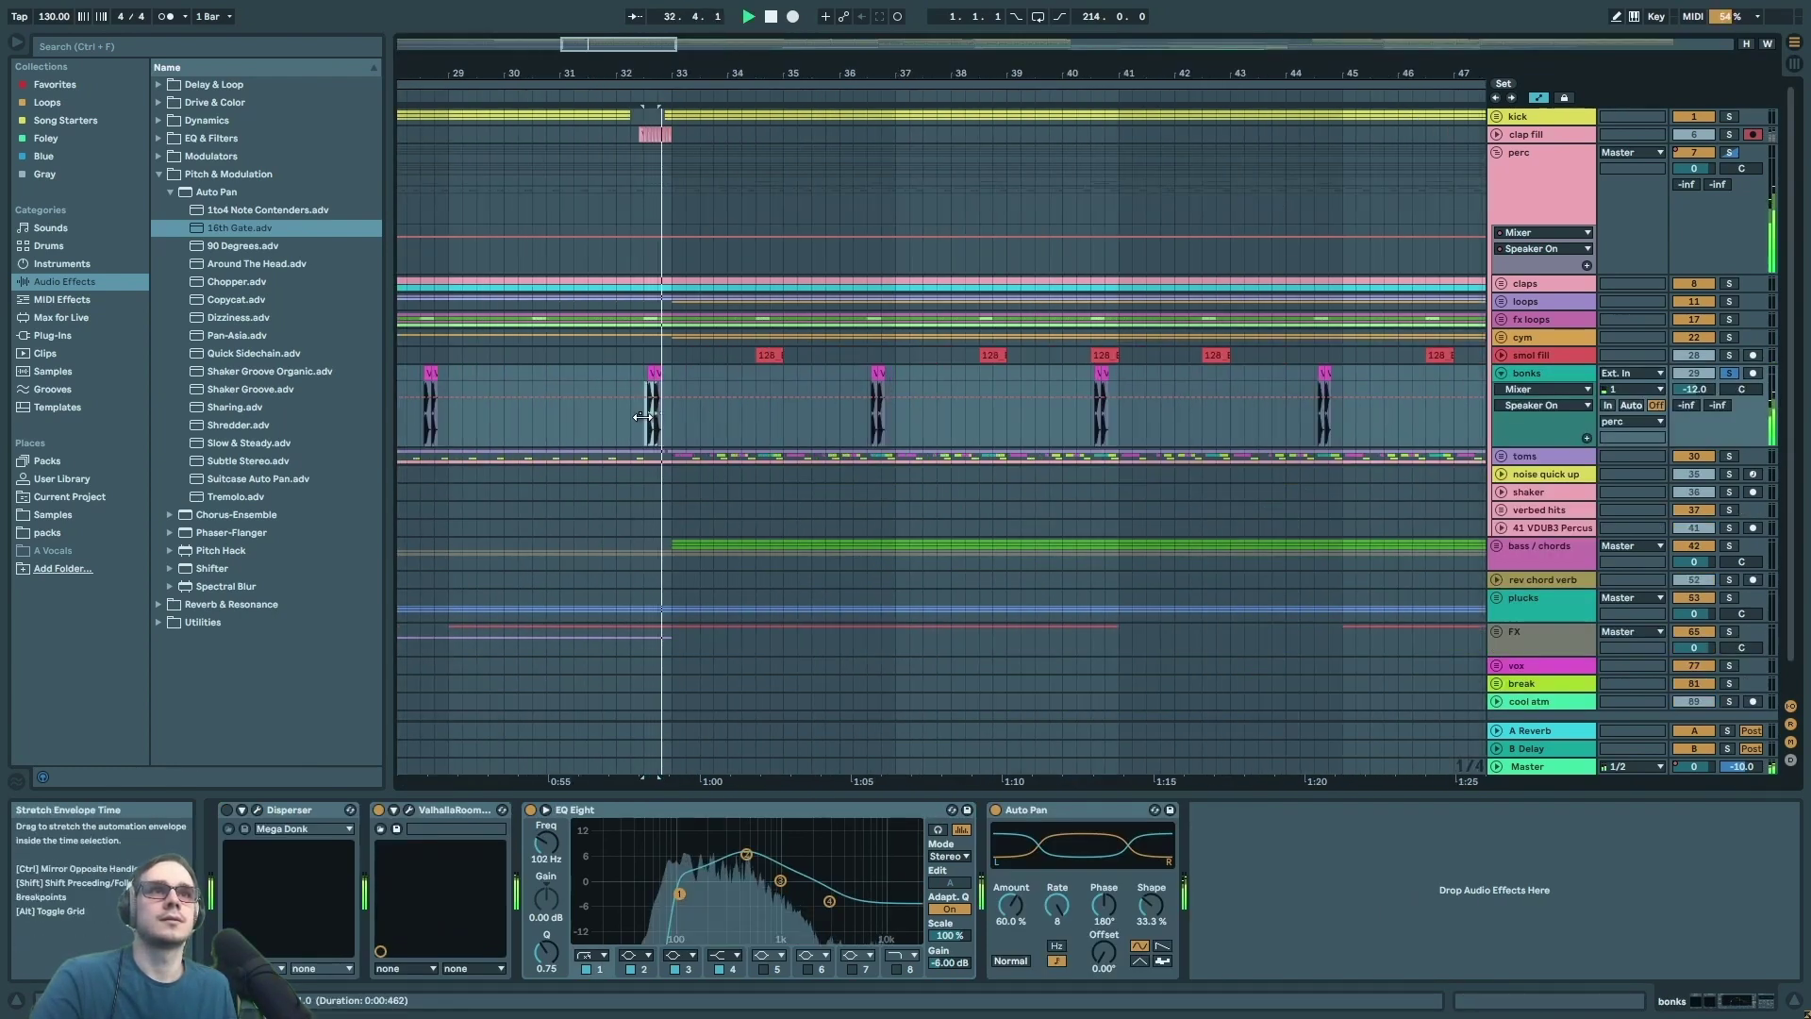
click(855, 427)
scroll(864, 434, up, 15)
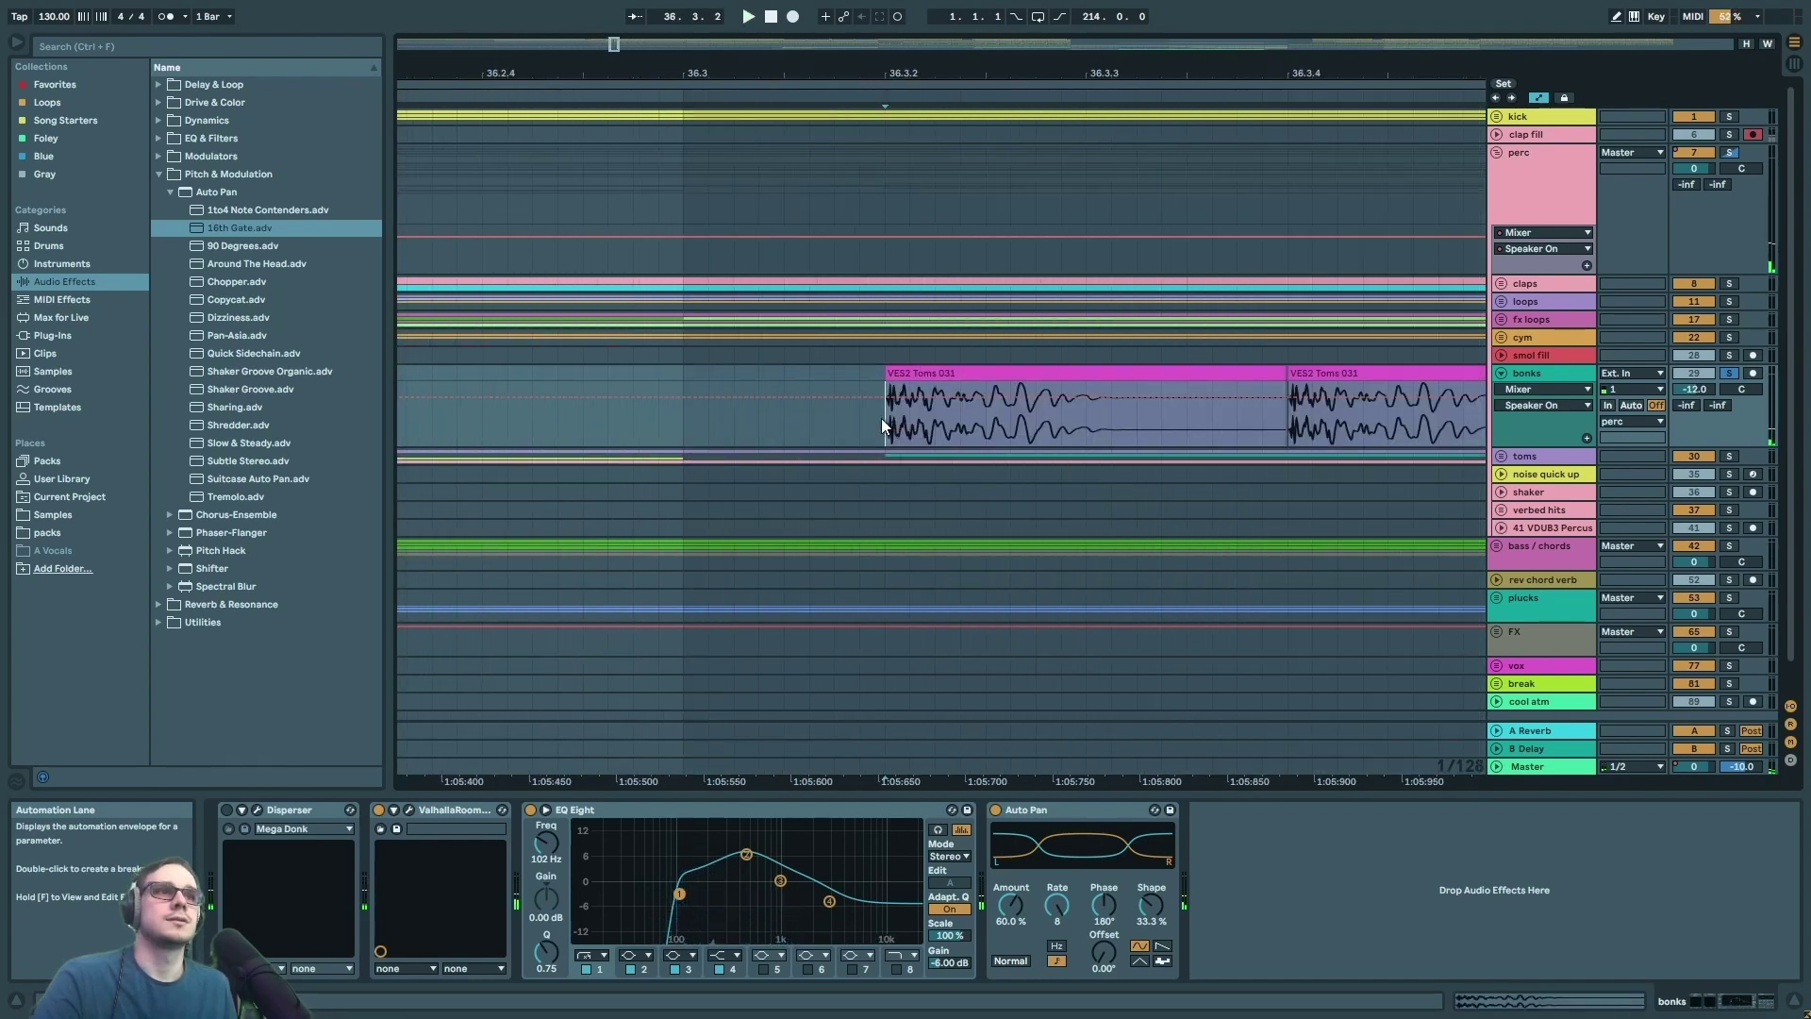
scroll(881, 417, down, 10)
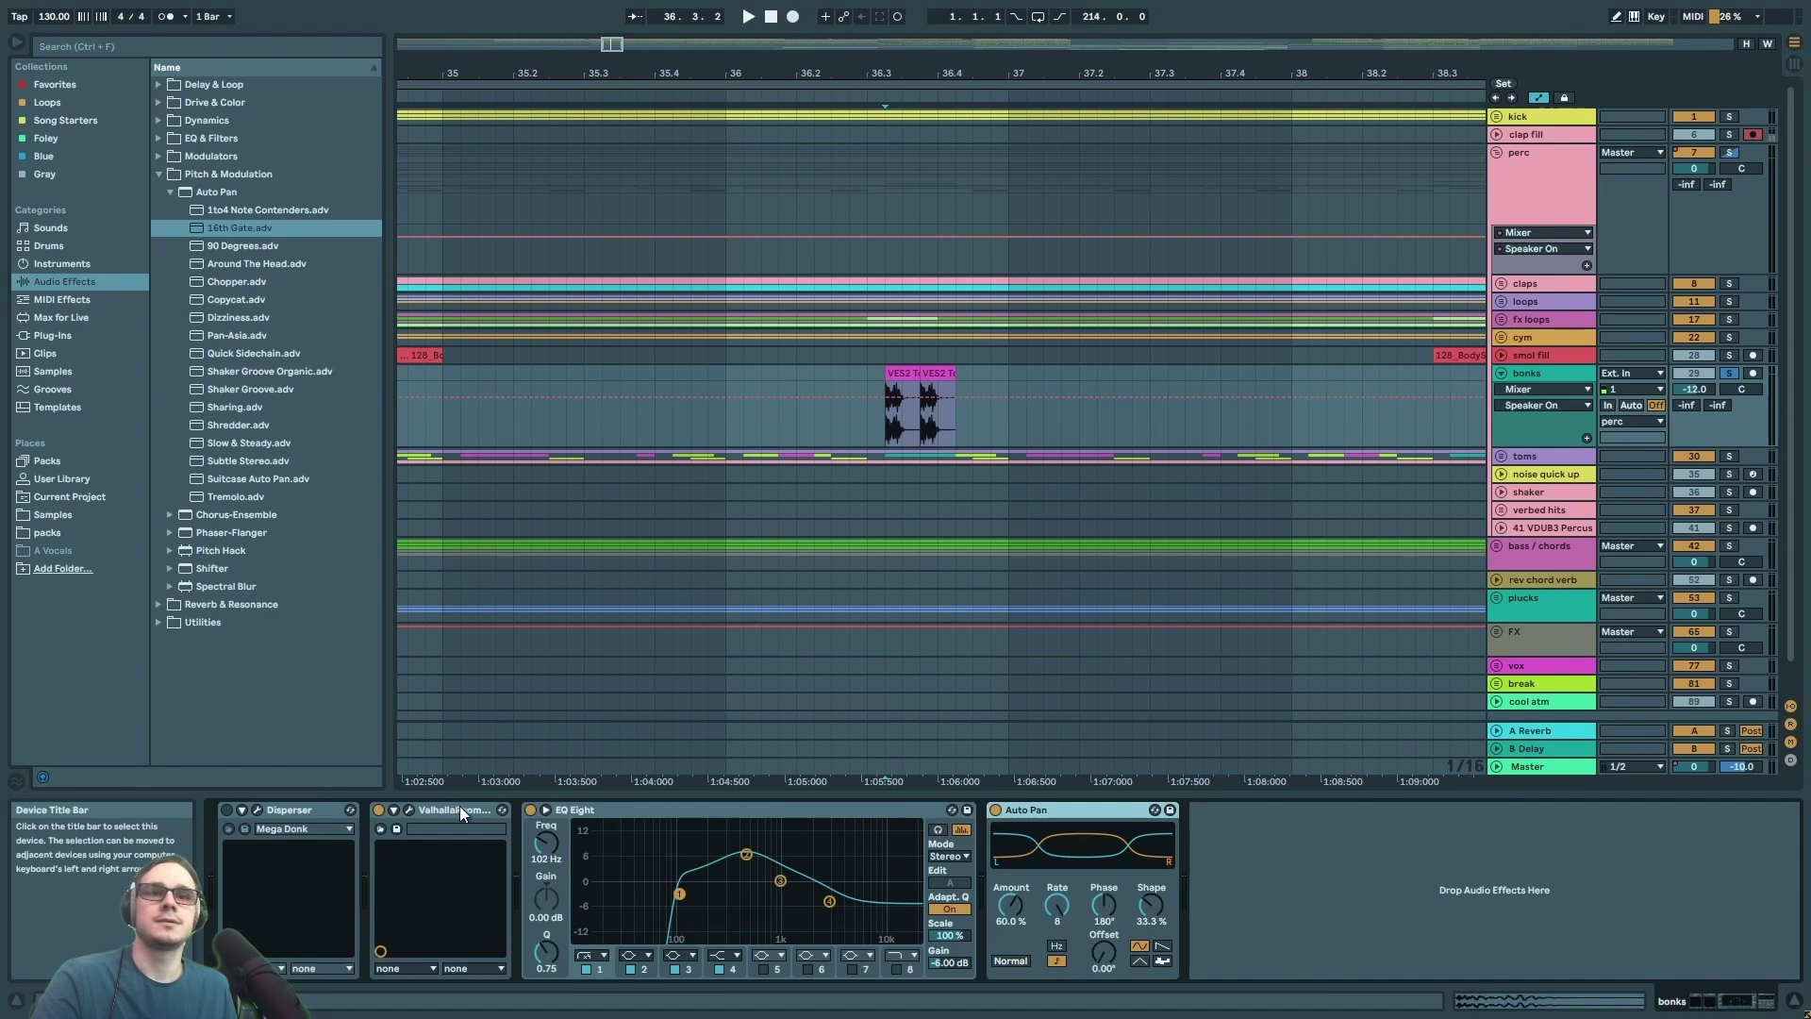
- Play the bonks hits at bar 36 with all devices bypassed, and again with only Disperser enabled
key(space)
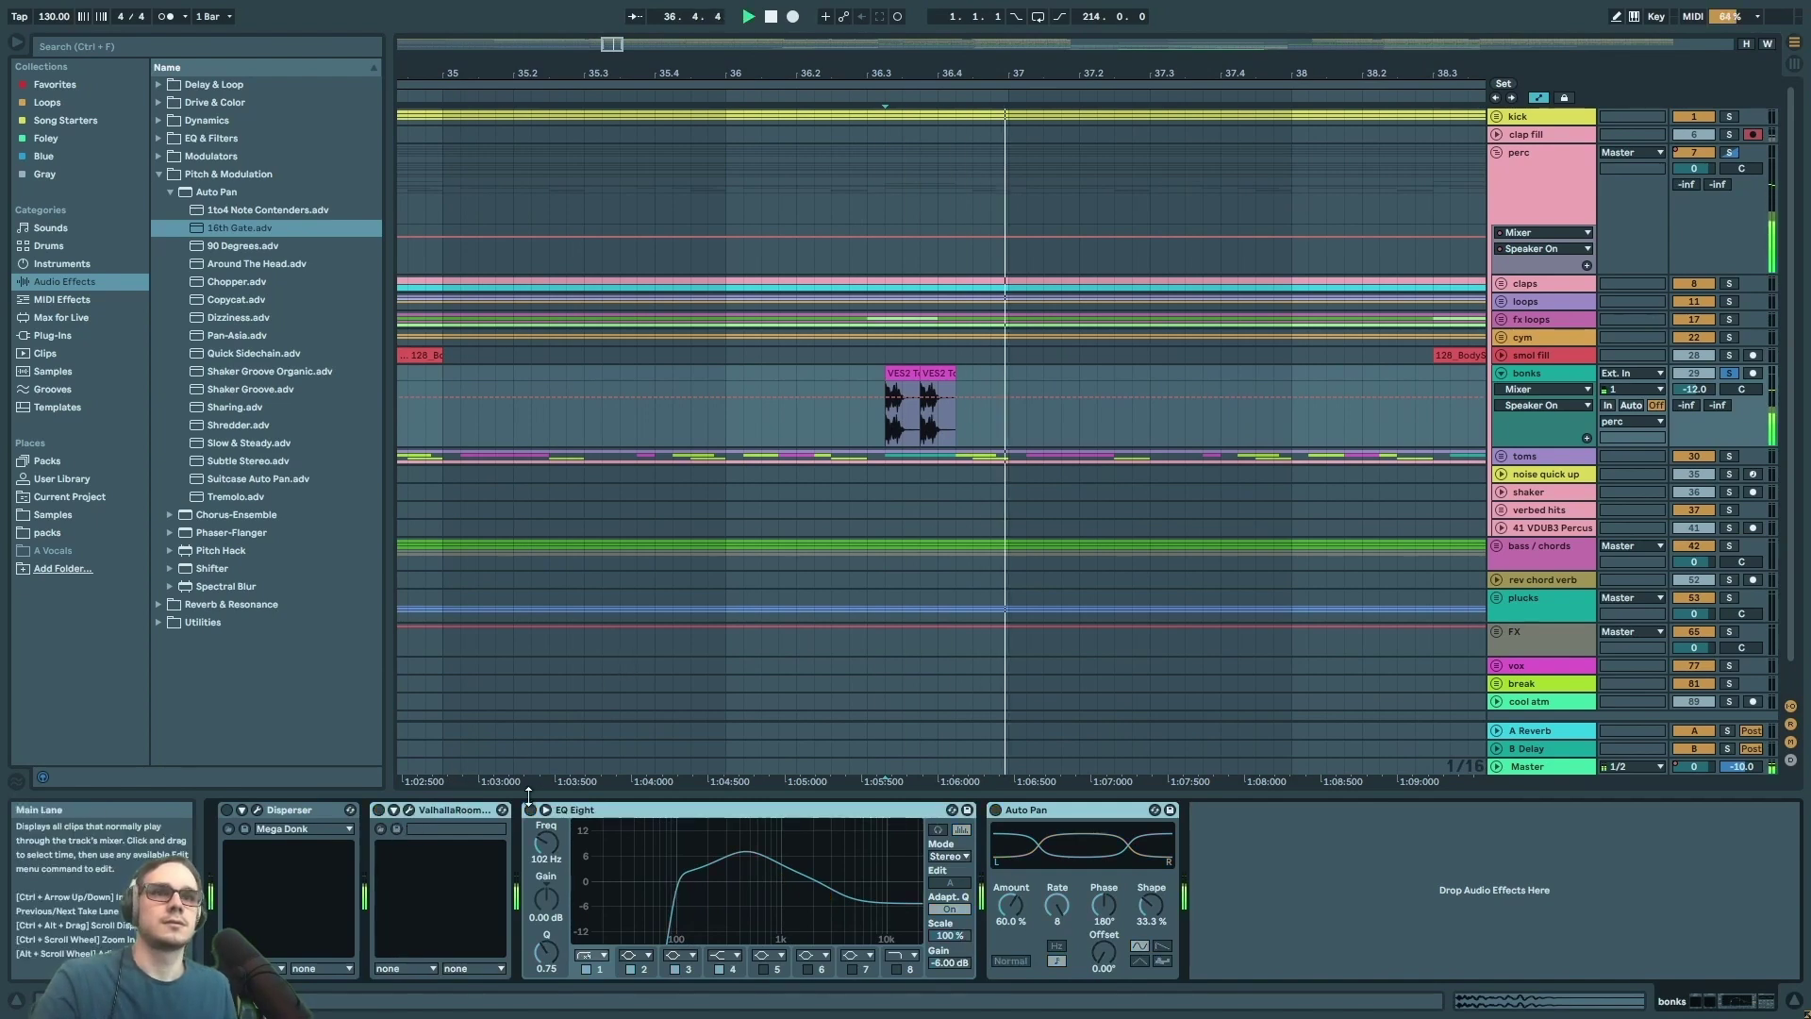
key(space)
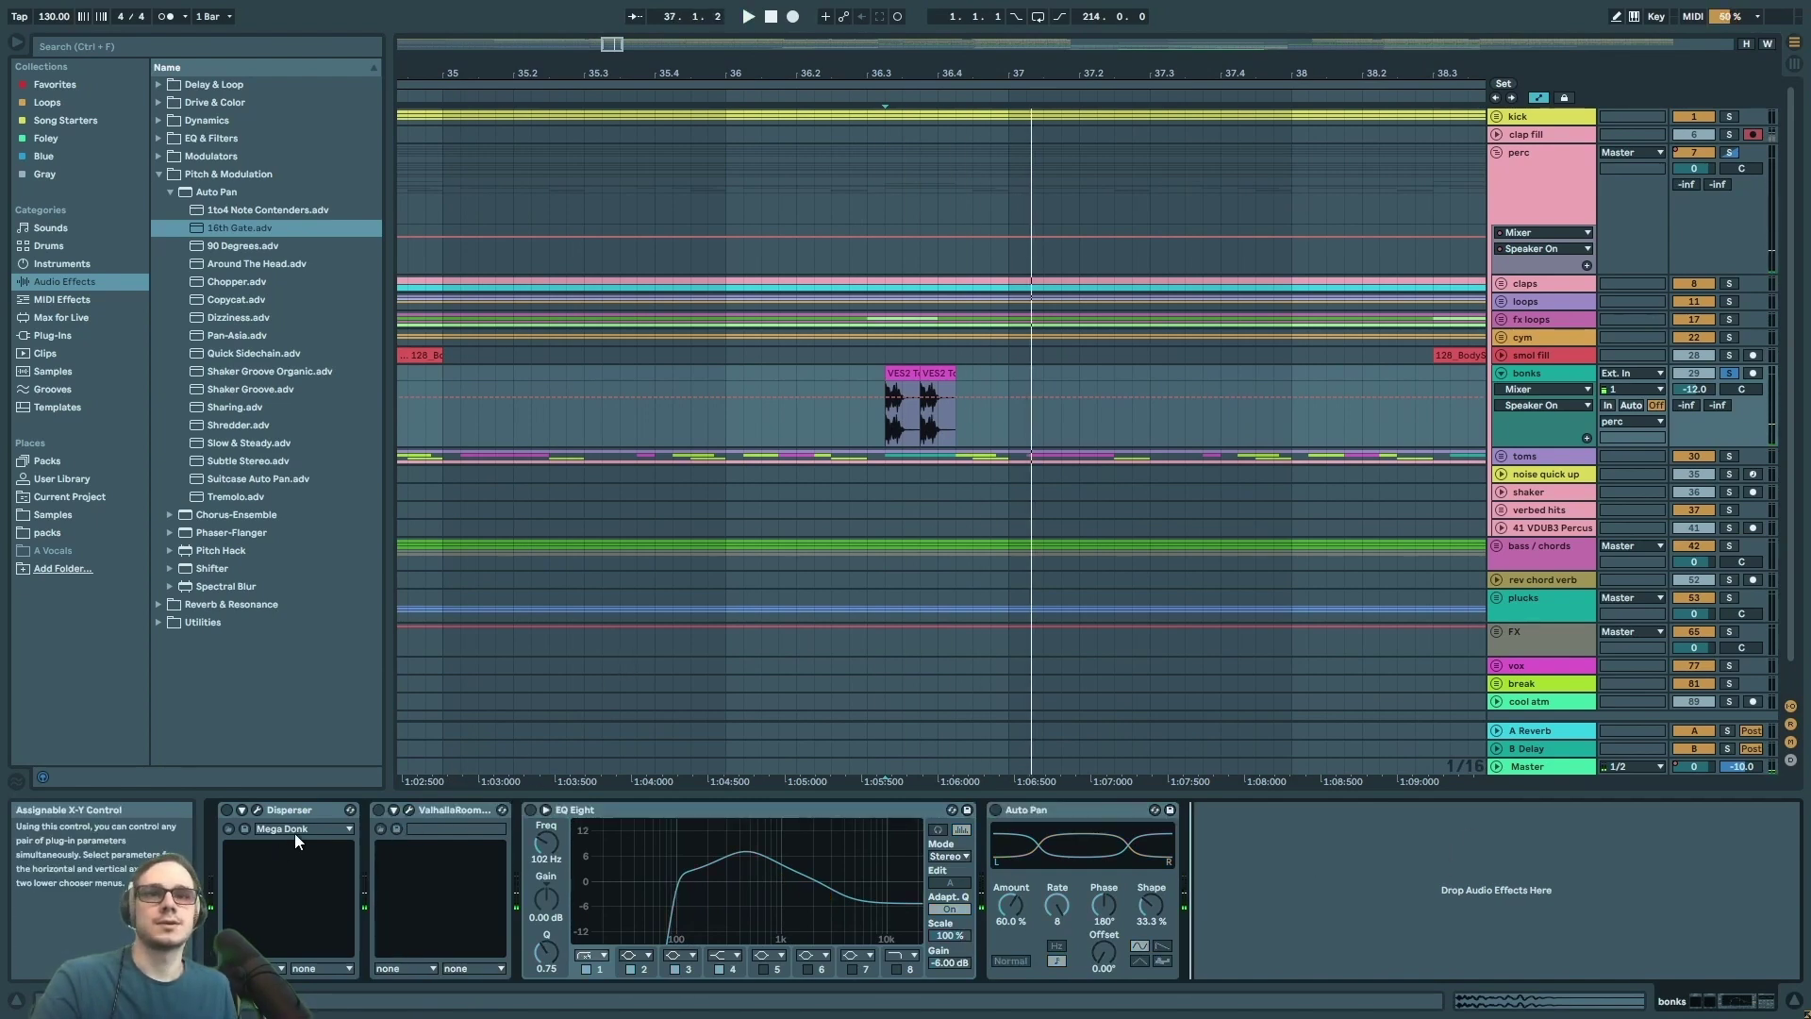
click(224, 809)
key(space)
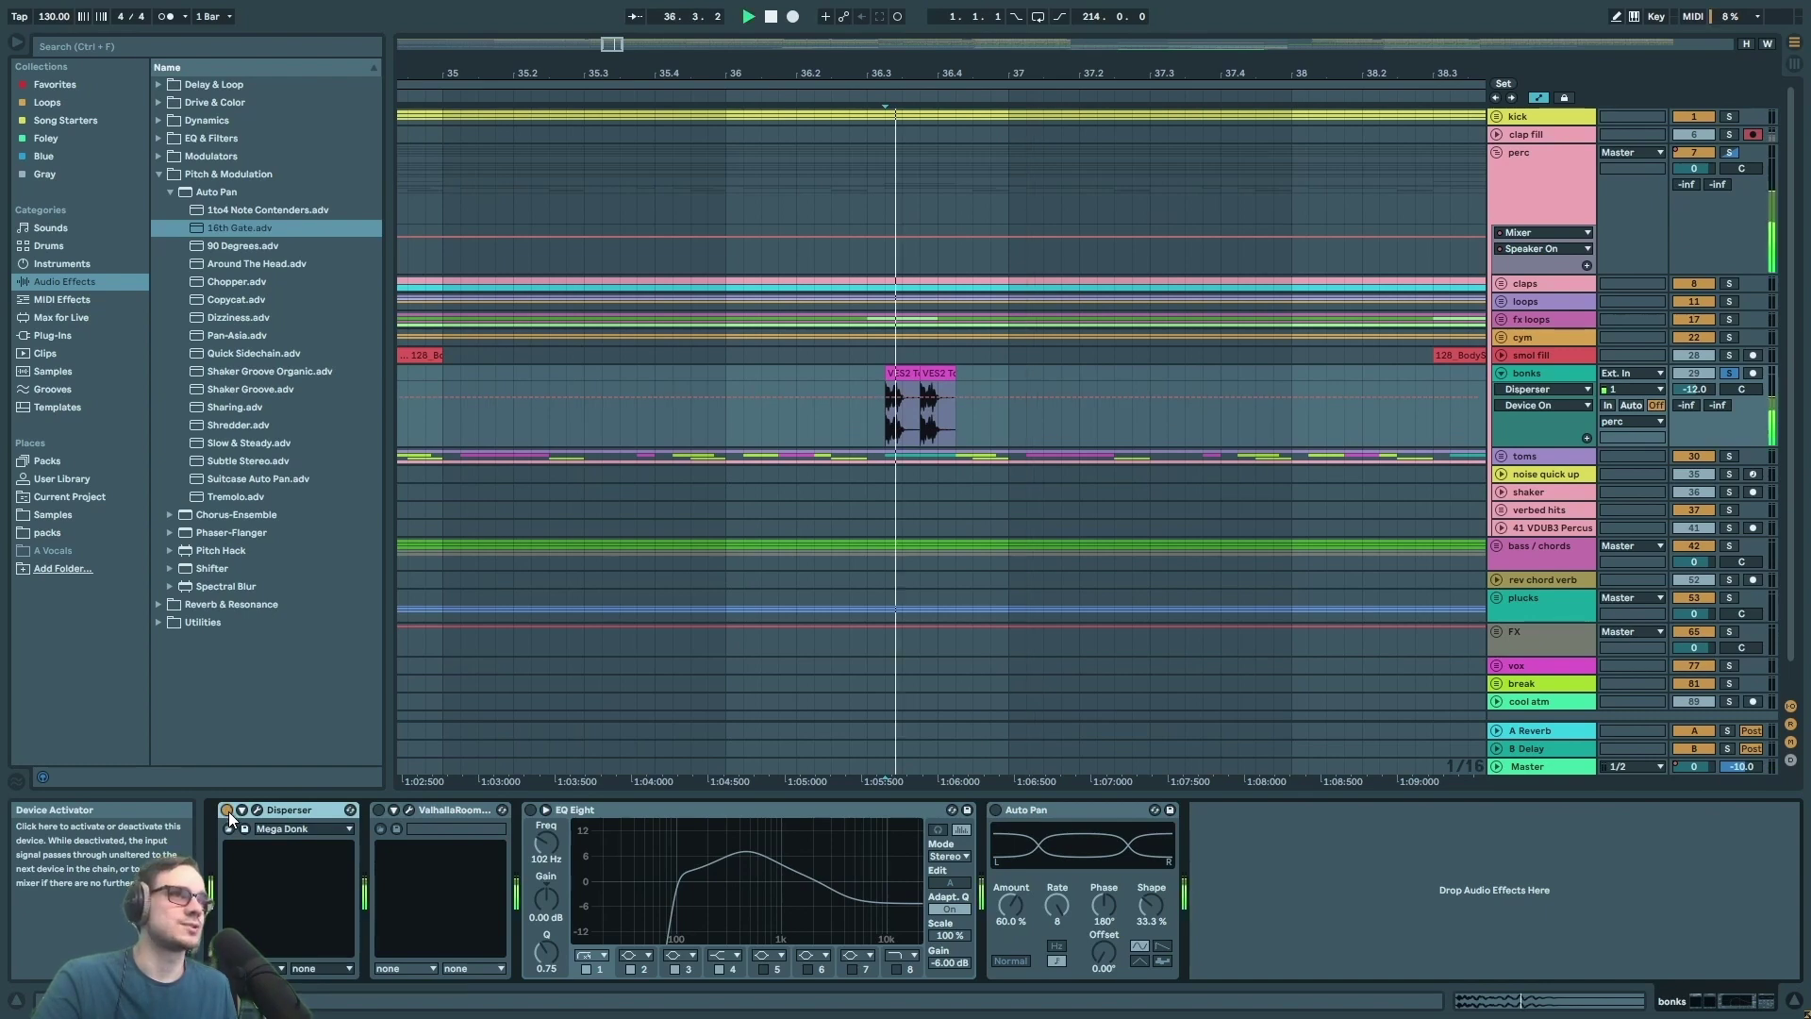
key(space)
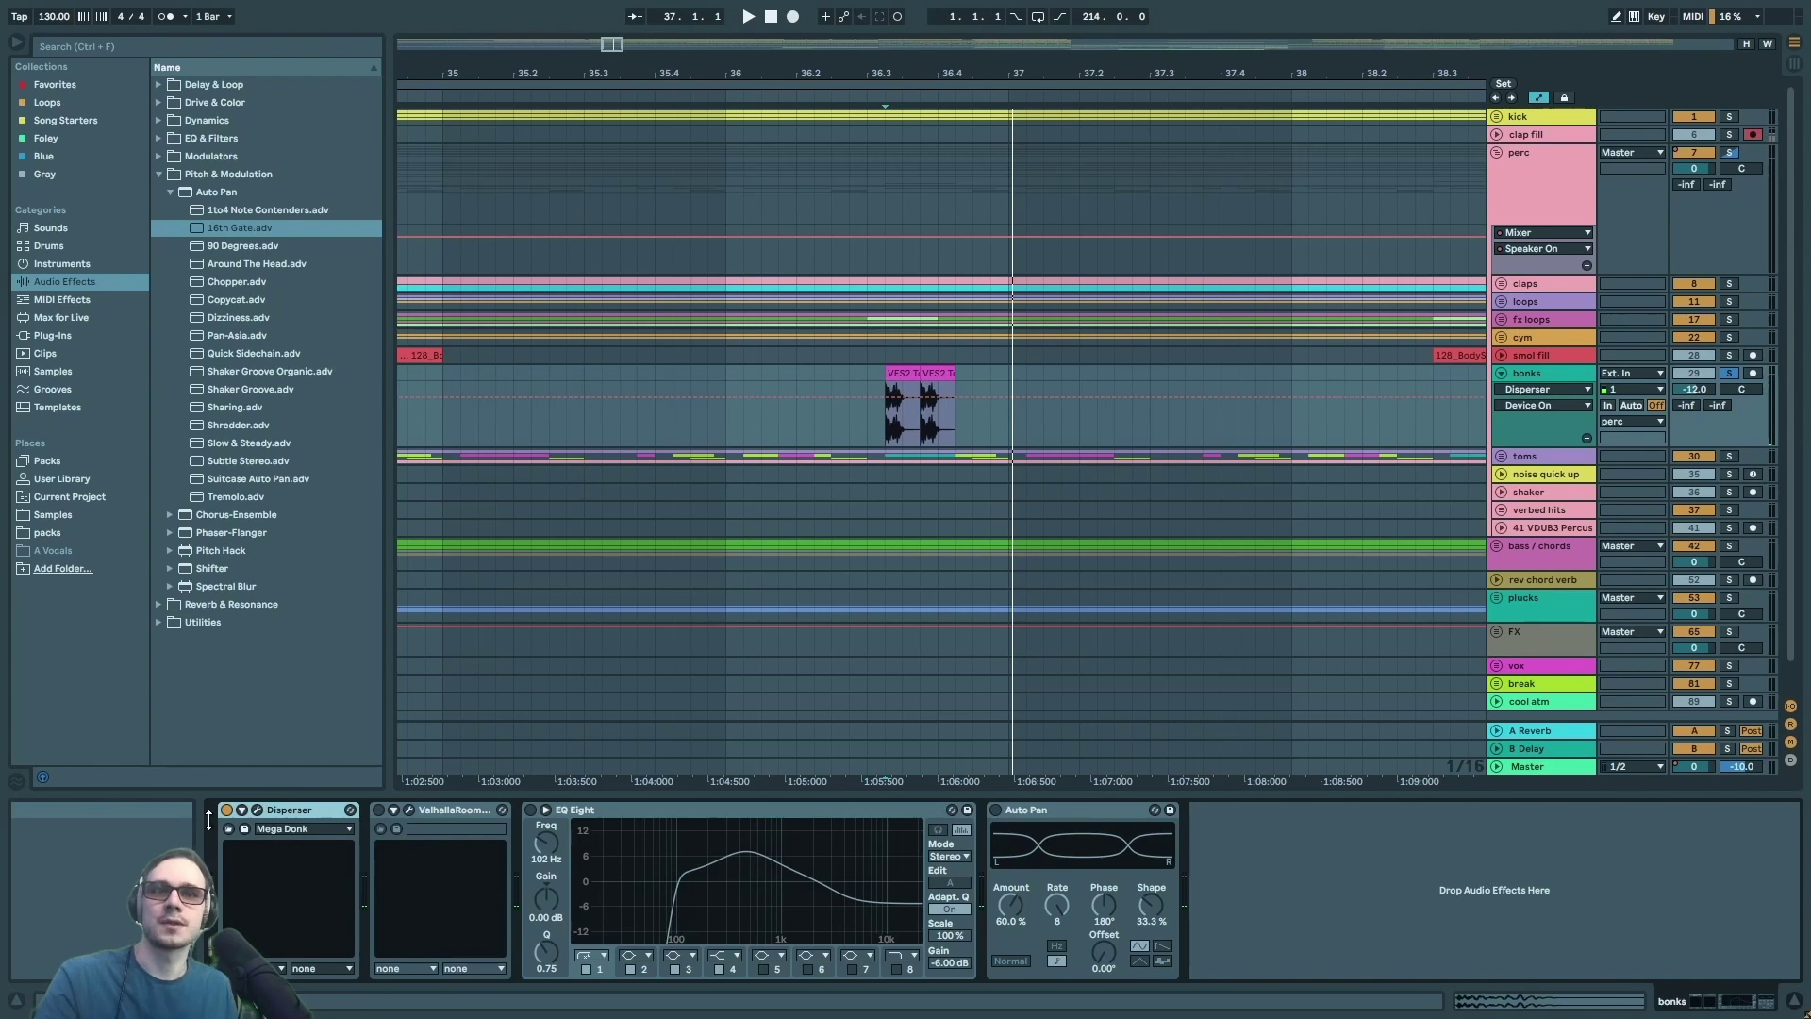
- Delete Disperser from the bonks track, play the hits with ValhallaRoom enabled, and review its reverb settings
key(Delete)
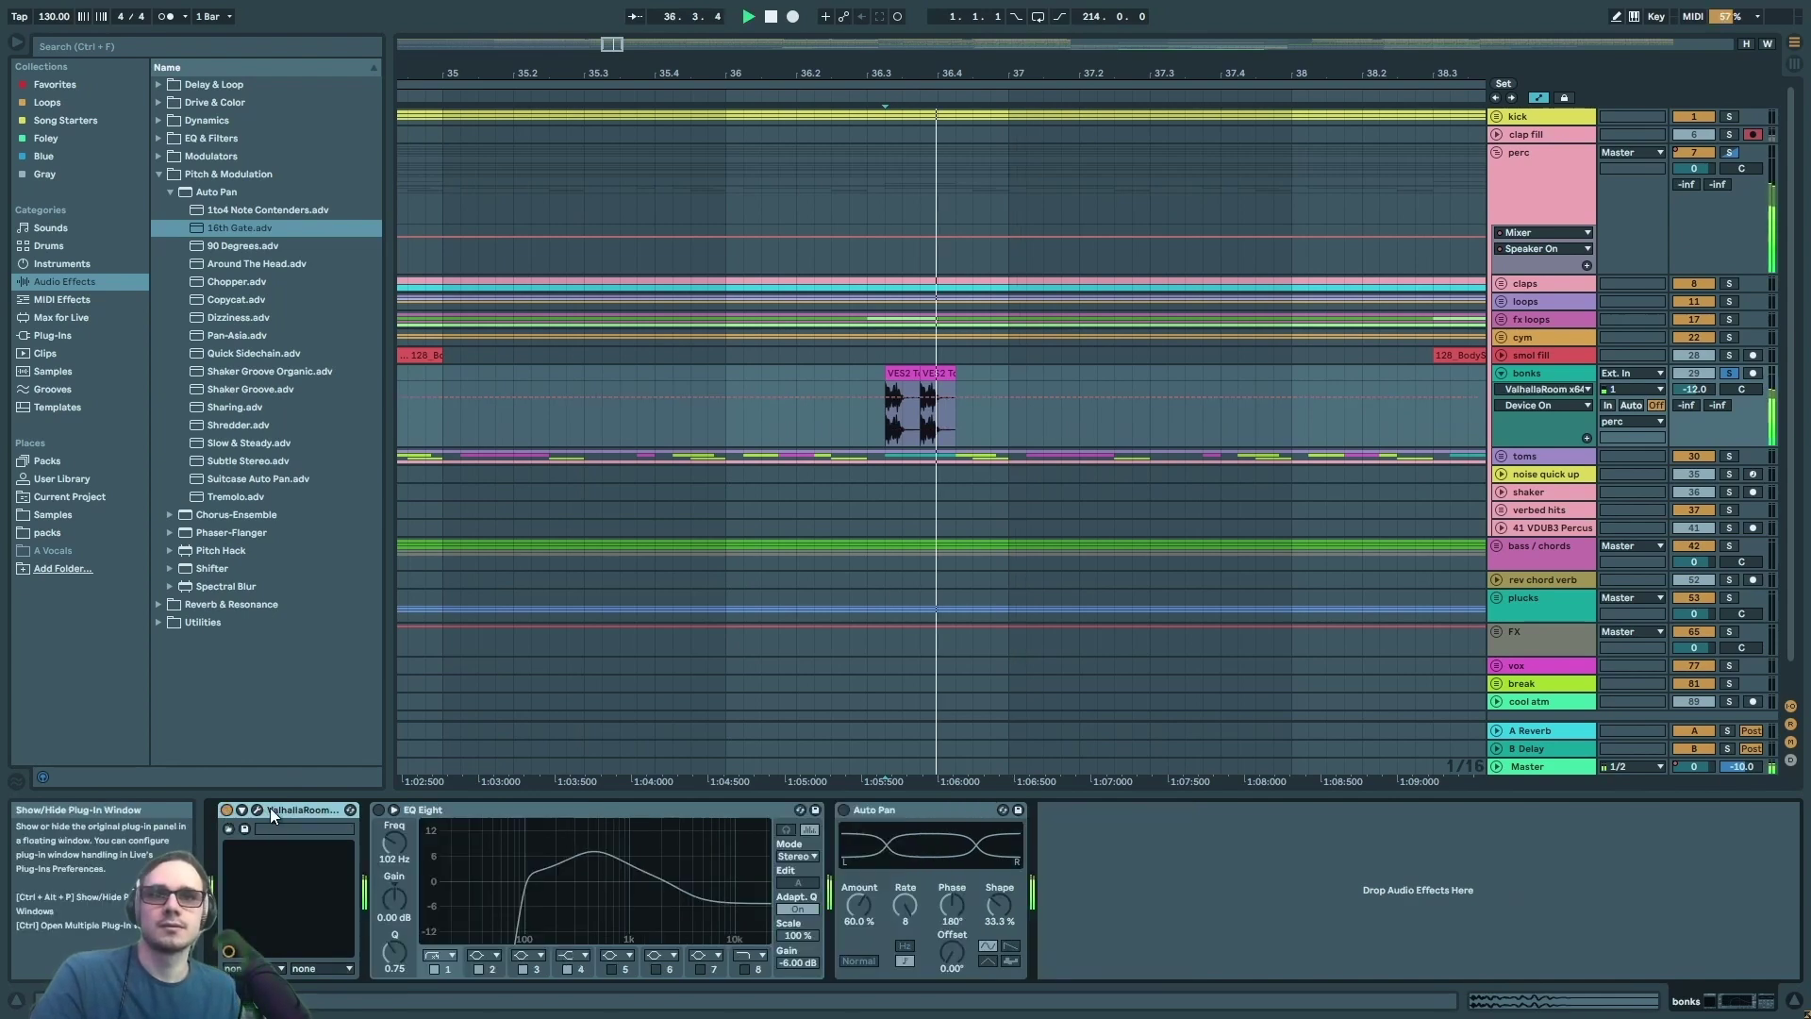
click(258, 809)
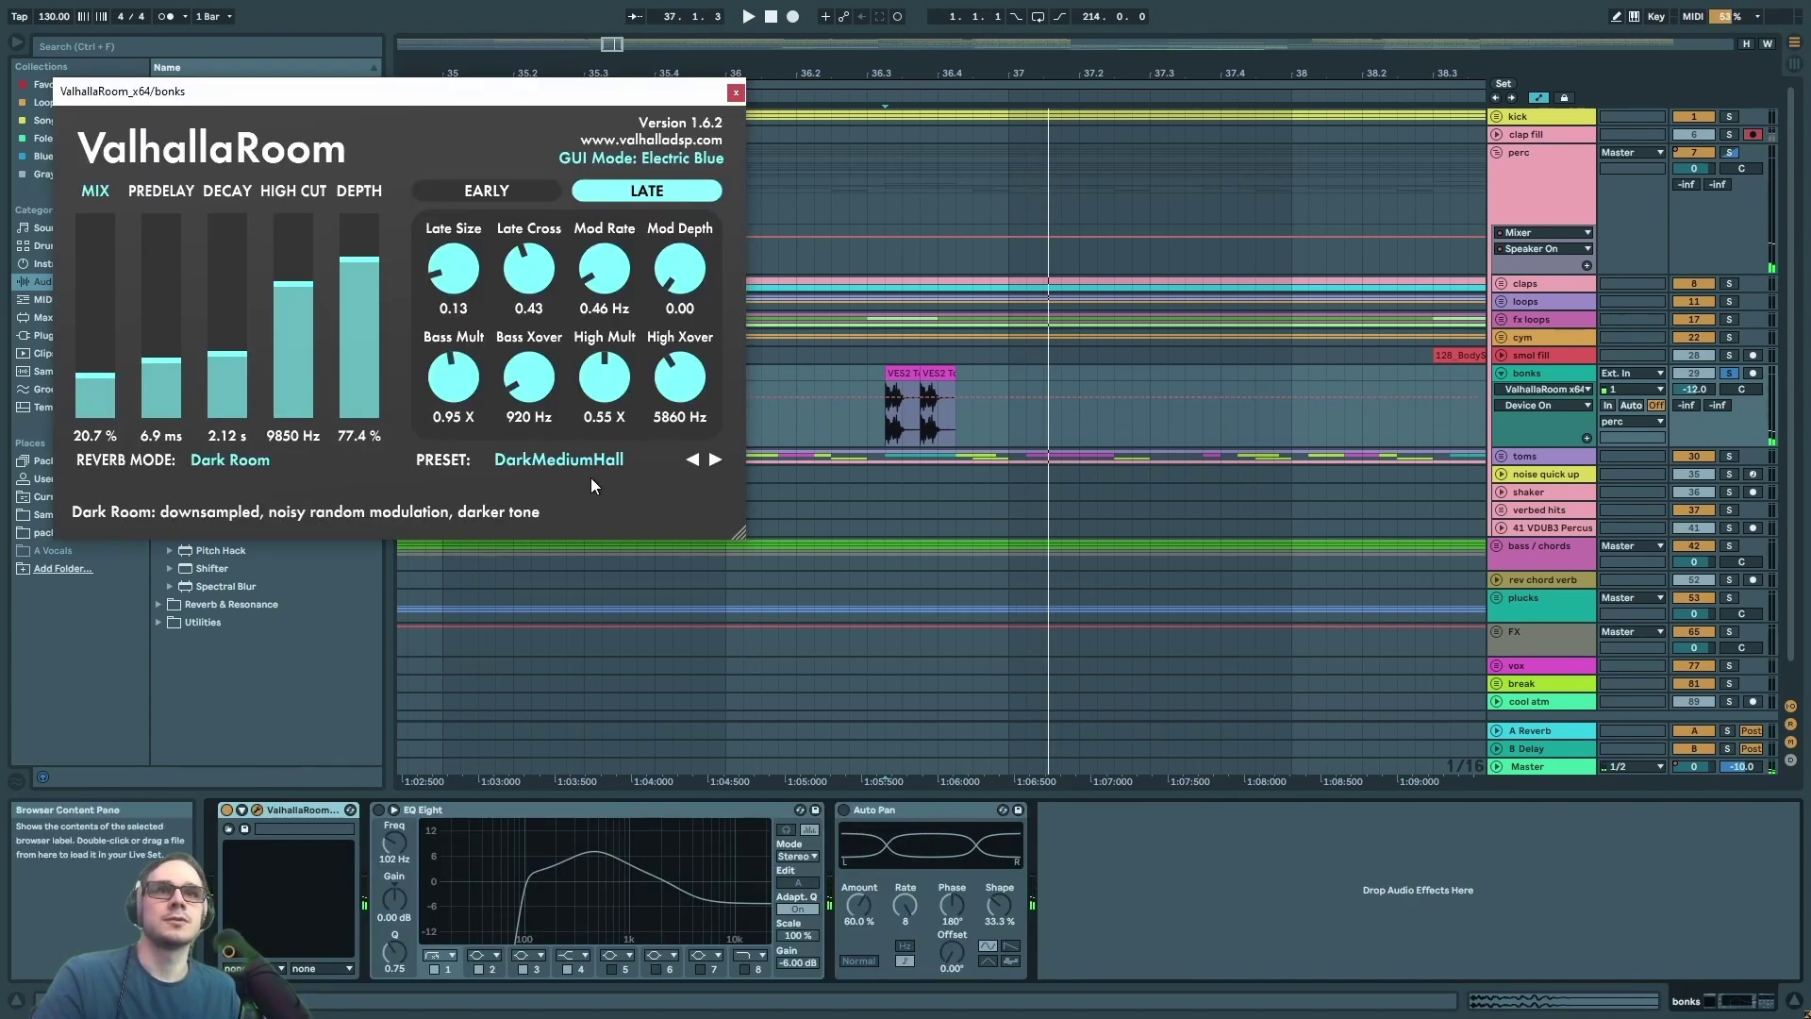
click(737, 93)
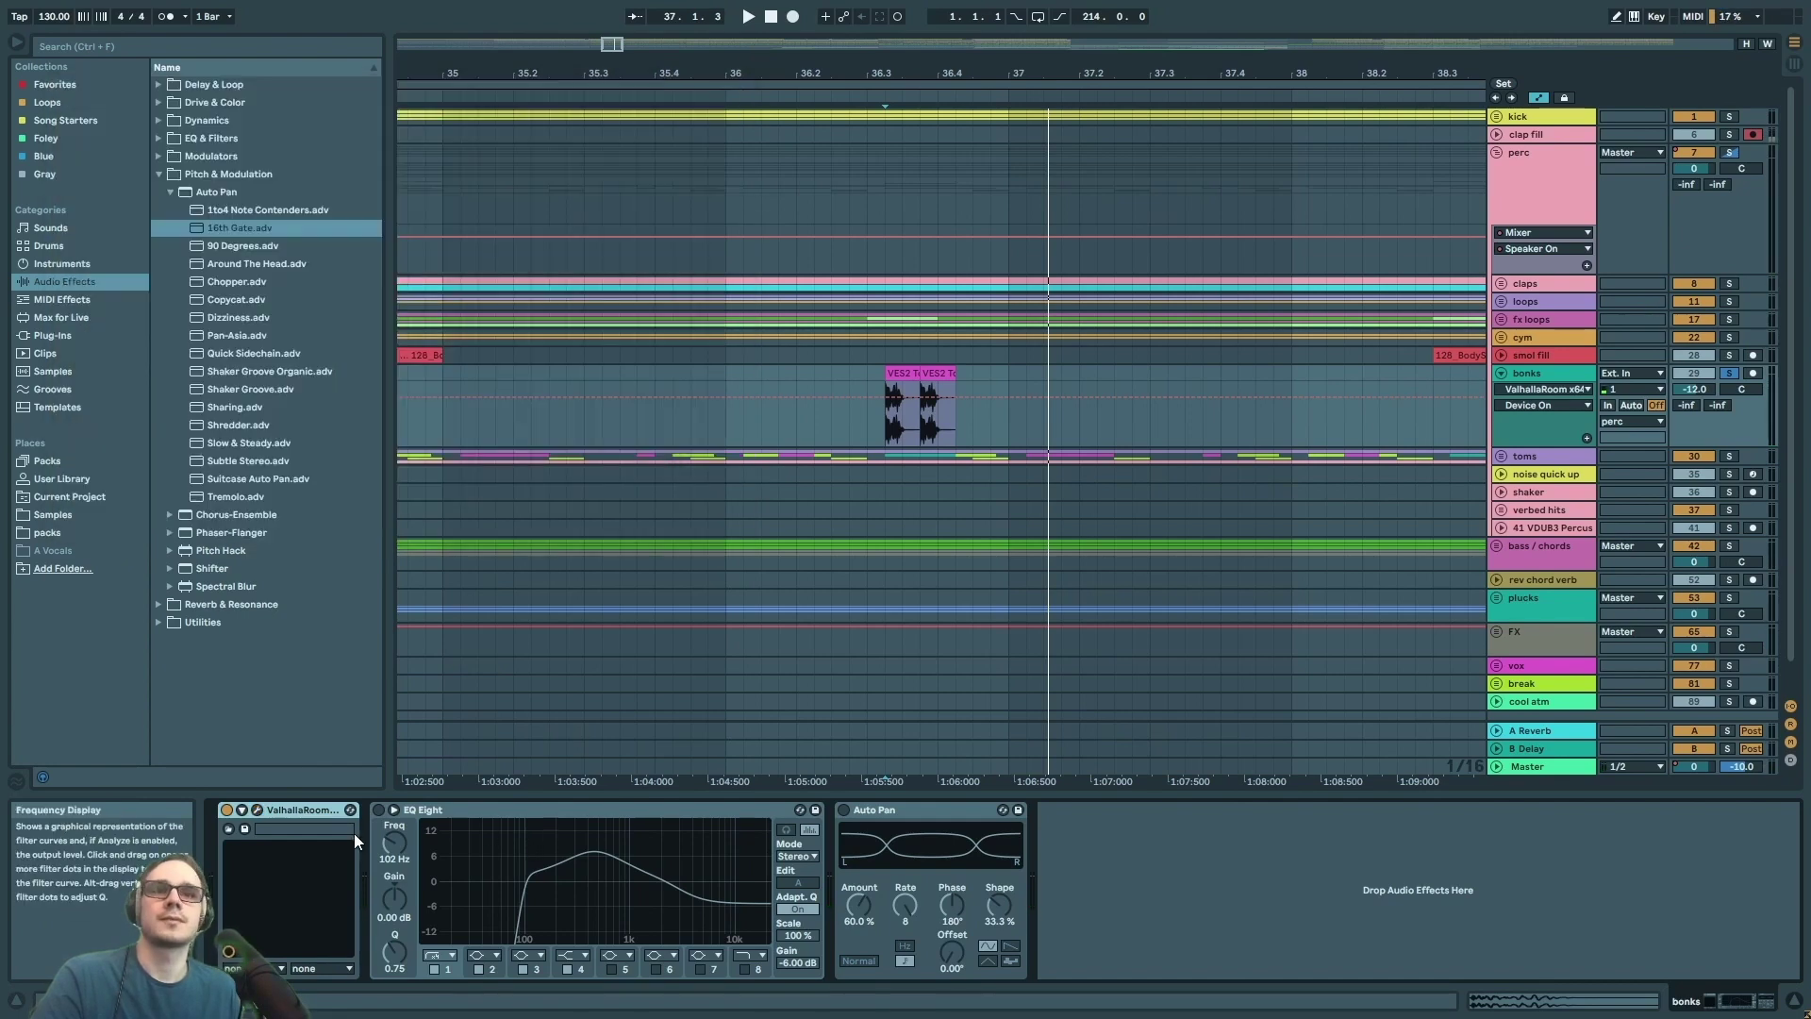
- Re-enable EQ Eight and Auto Pan on the bonks track, playing the hits after each one
click(373, 811)
key(space)
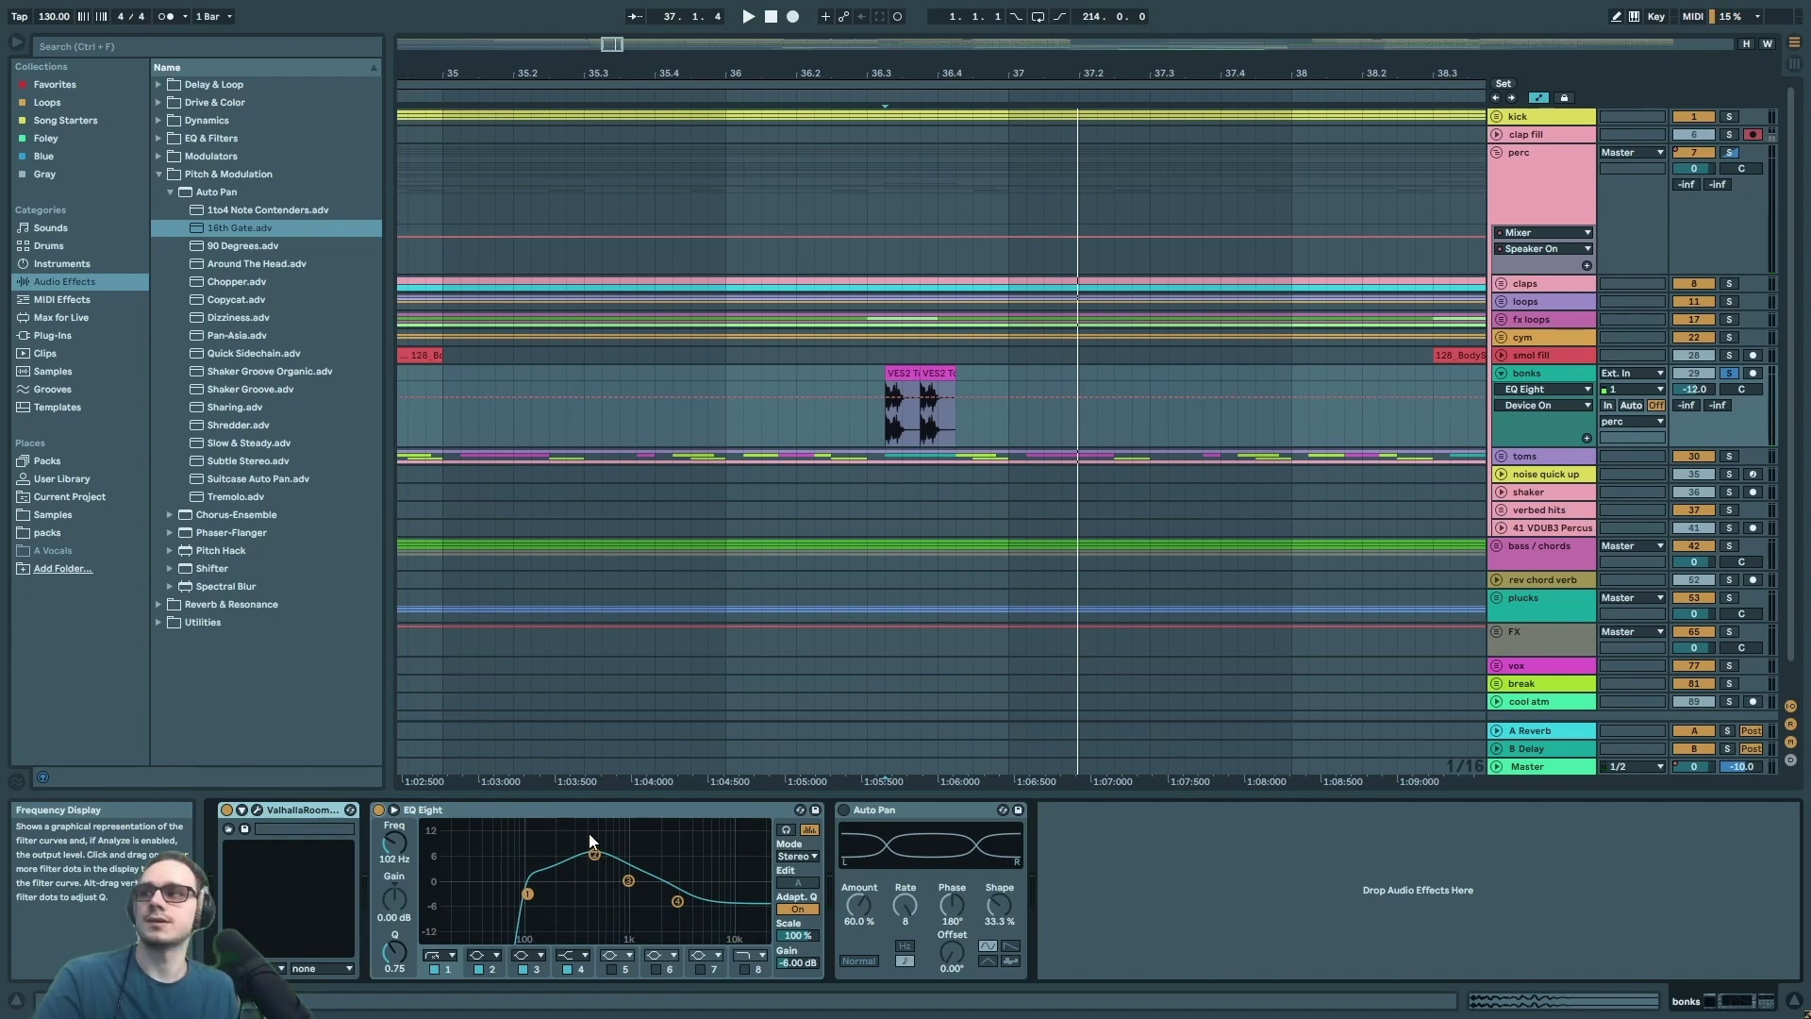
click(842, 814)
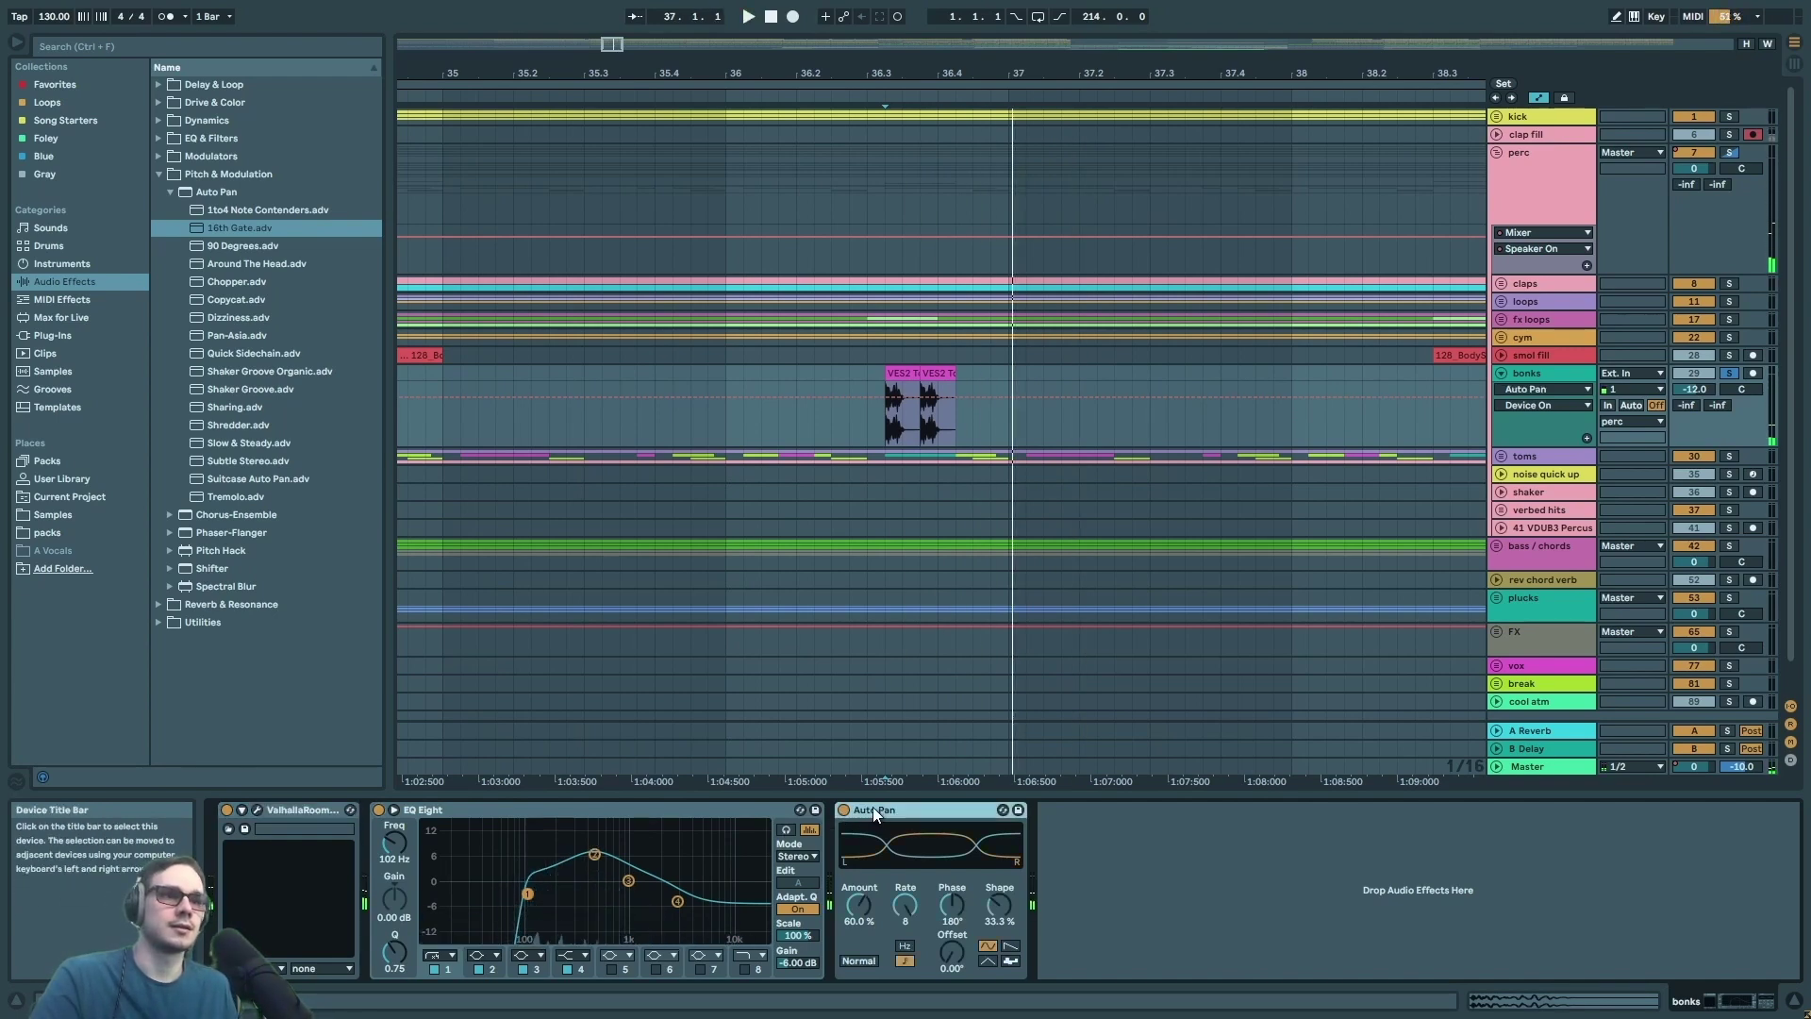
- Fold the bonks track, and solo and unfold the toms group
scroll(947, 382, down, 5)
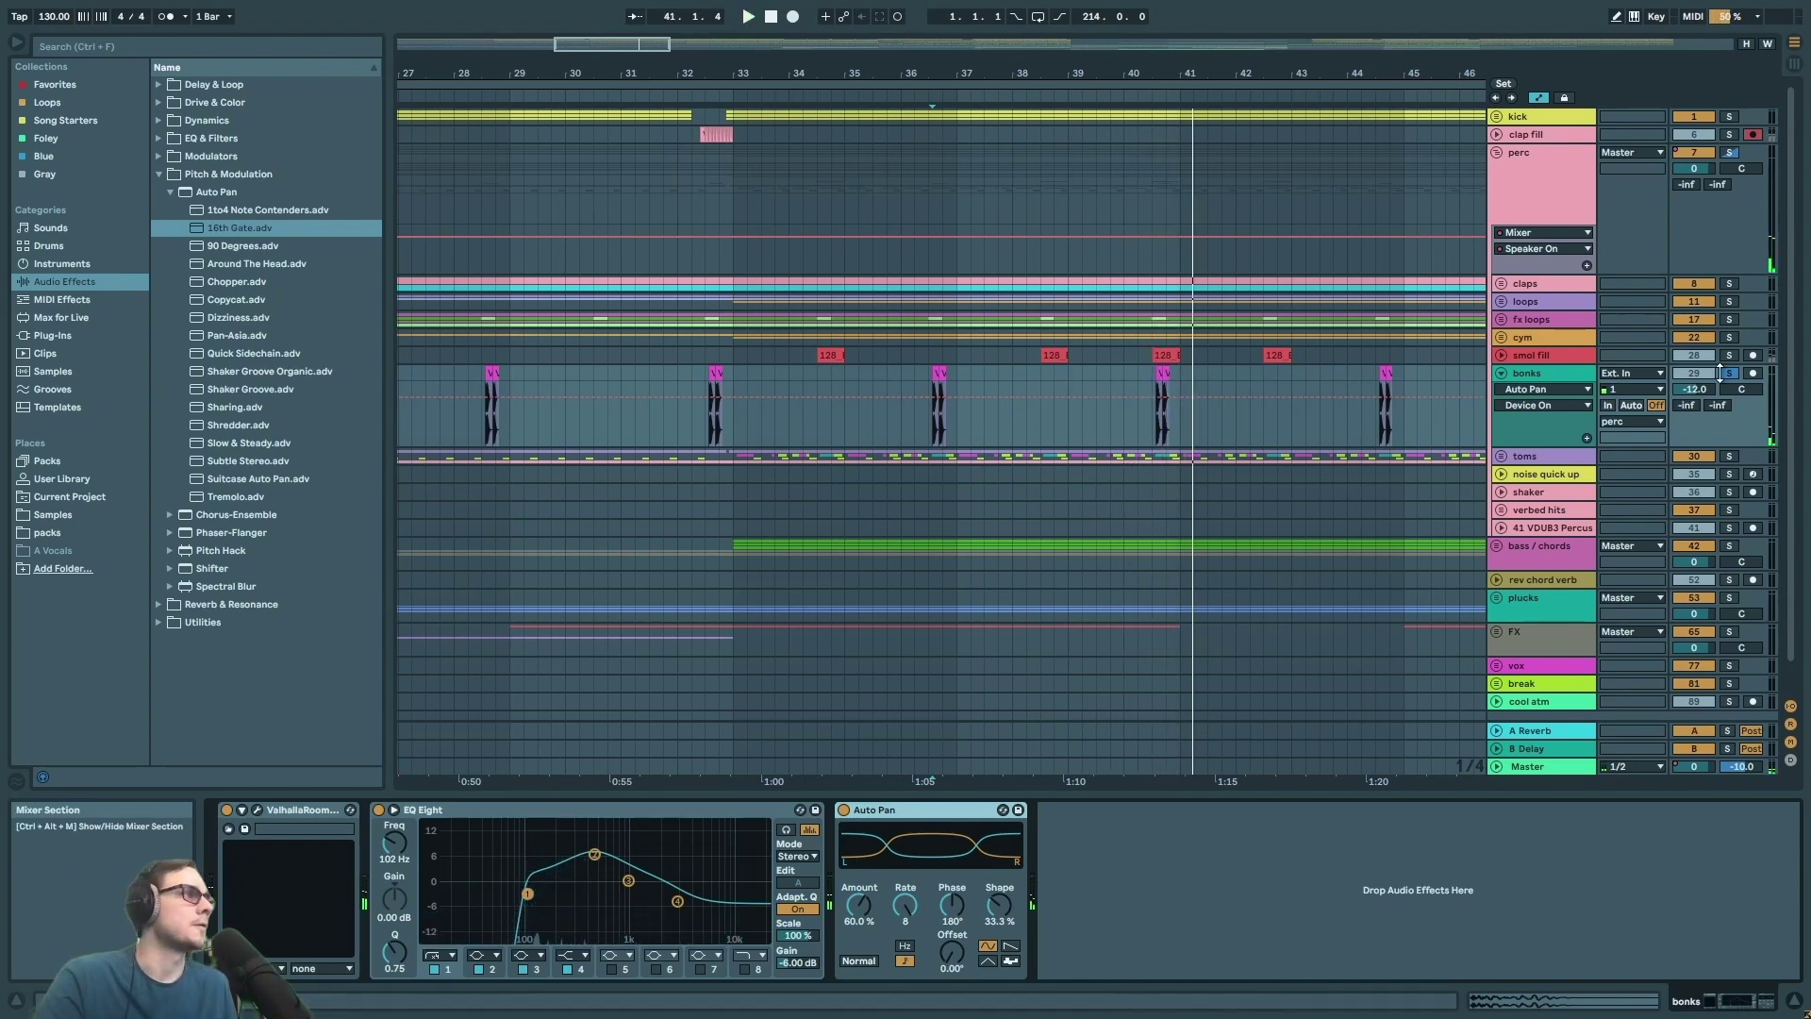
click(1501, 374)
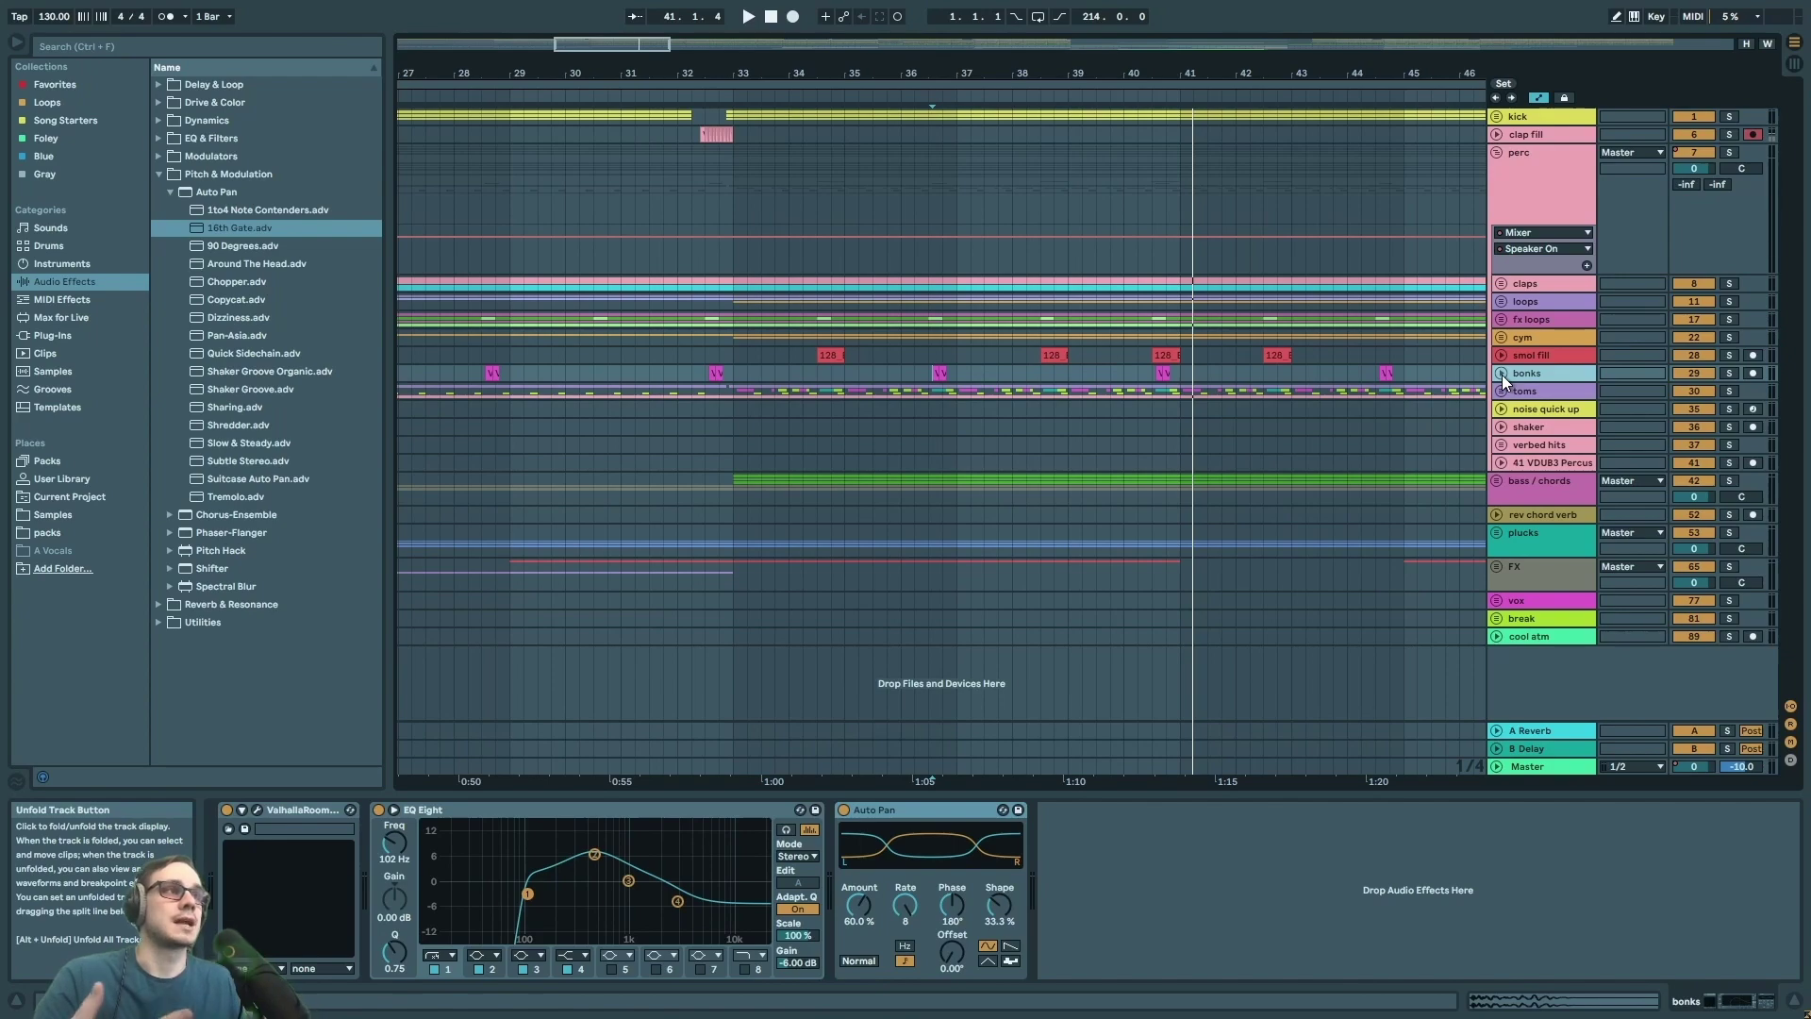
click(1502, 375)
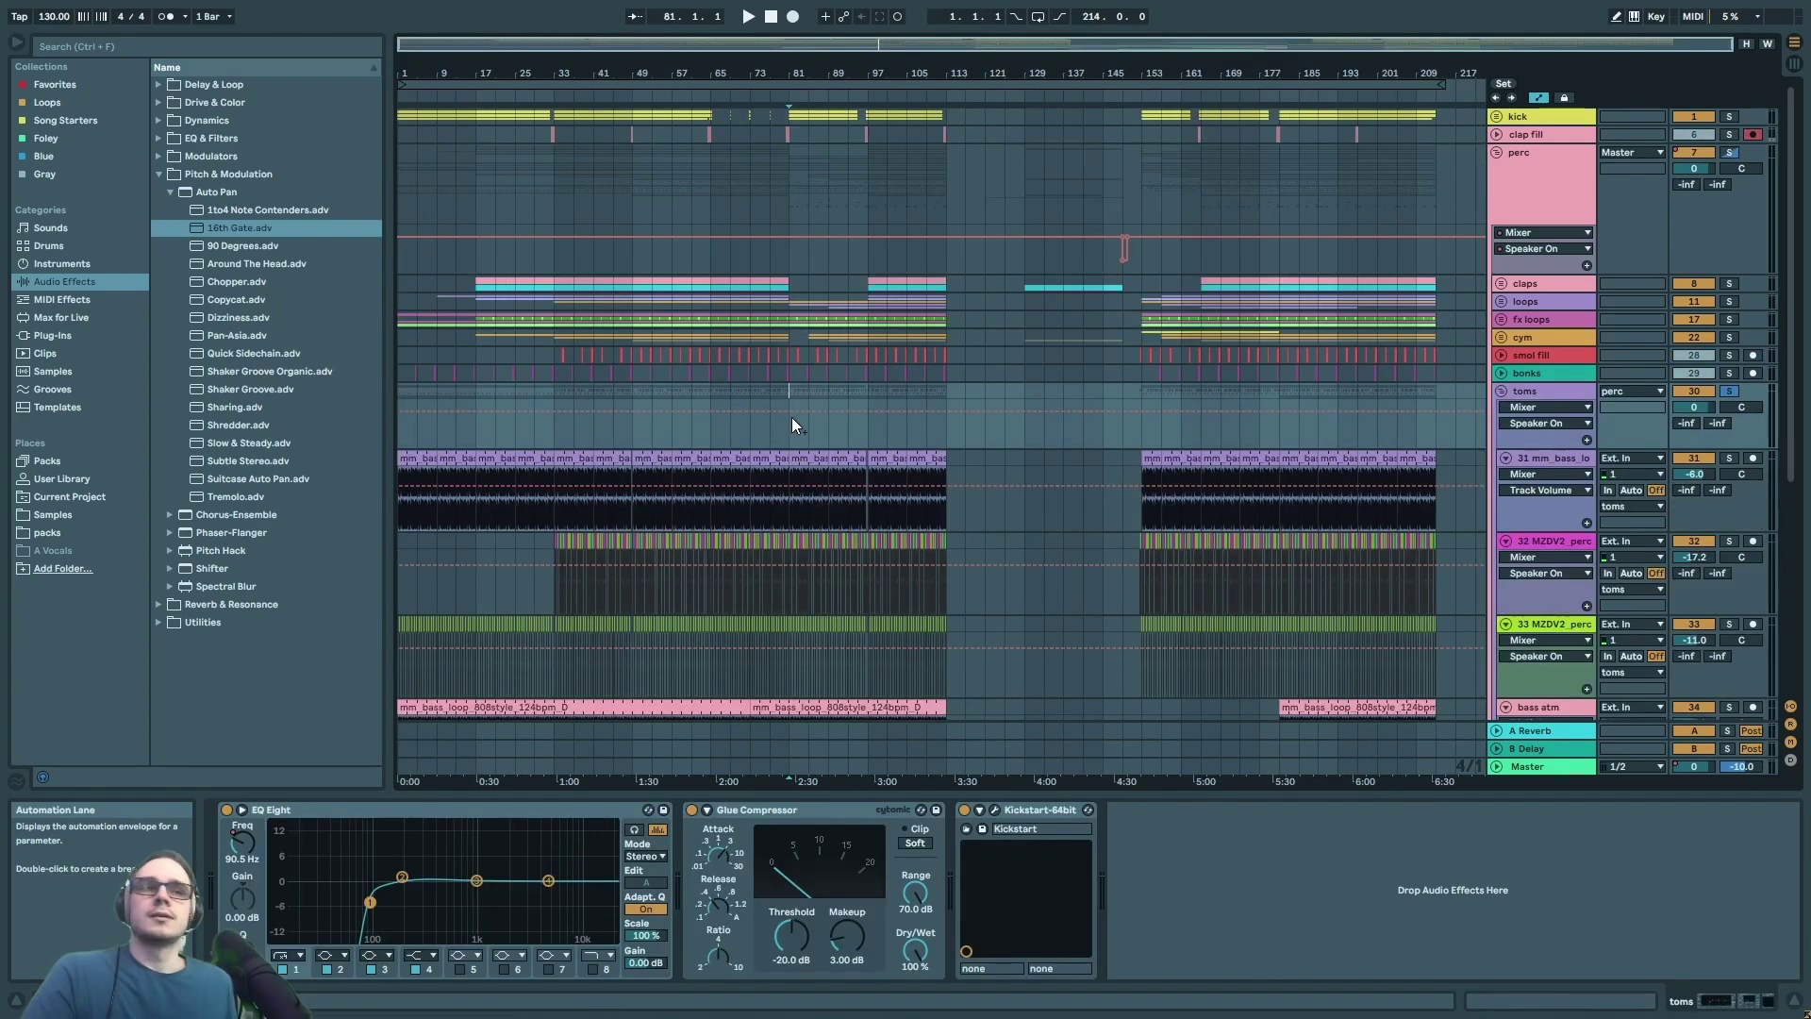
- Play the toms group from bar 81, soloing MZDV2 percussion tracks 33 and 32 in turn
scroll(830, 448, up, 5)
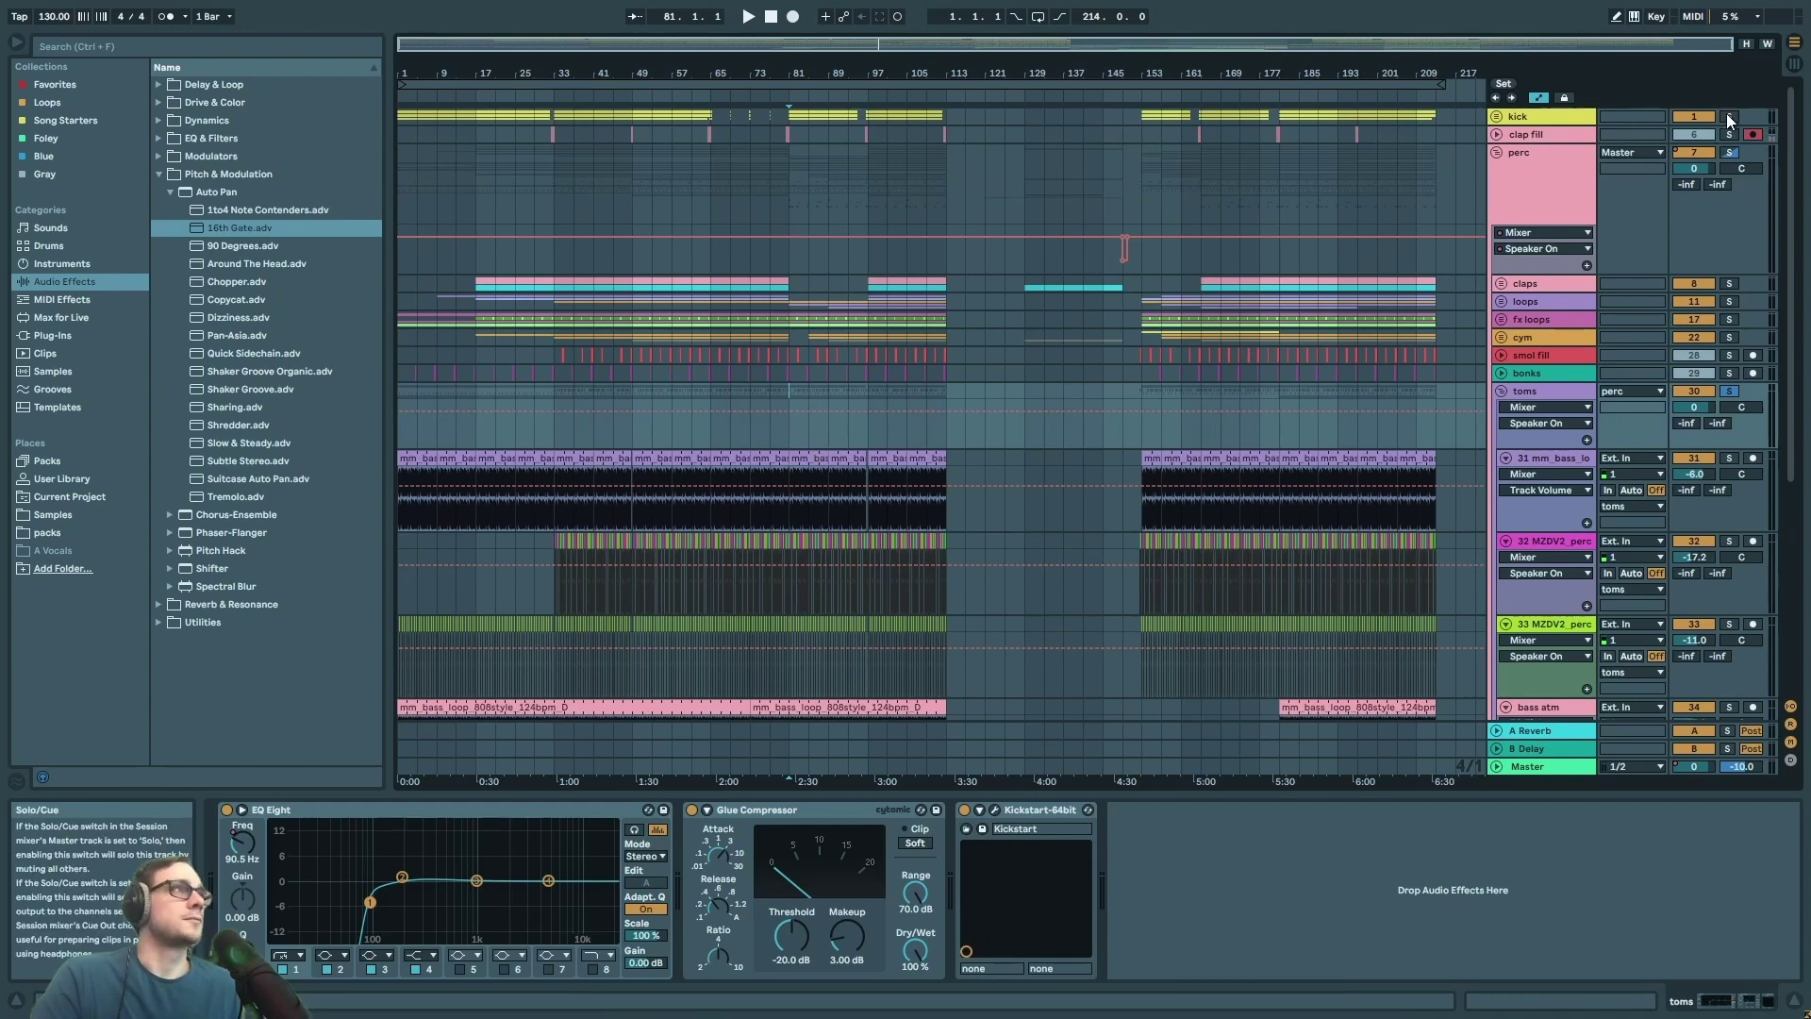
key(space)
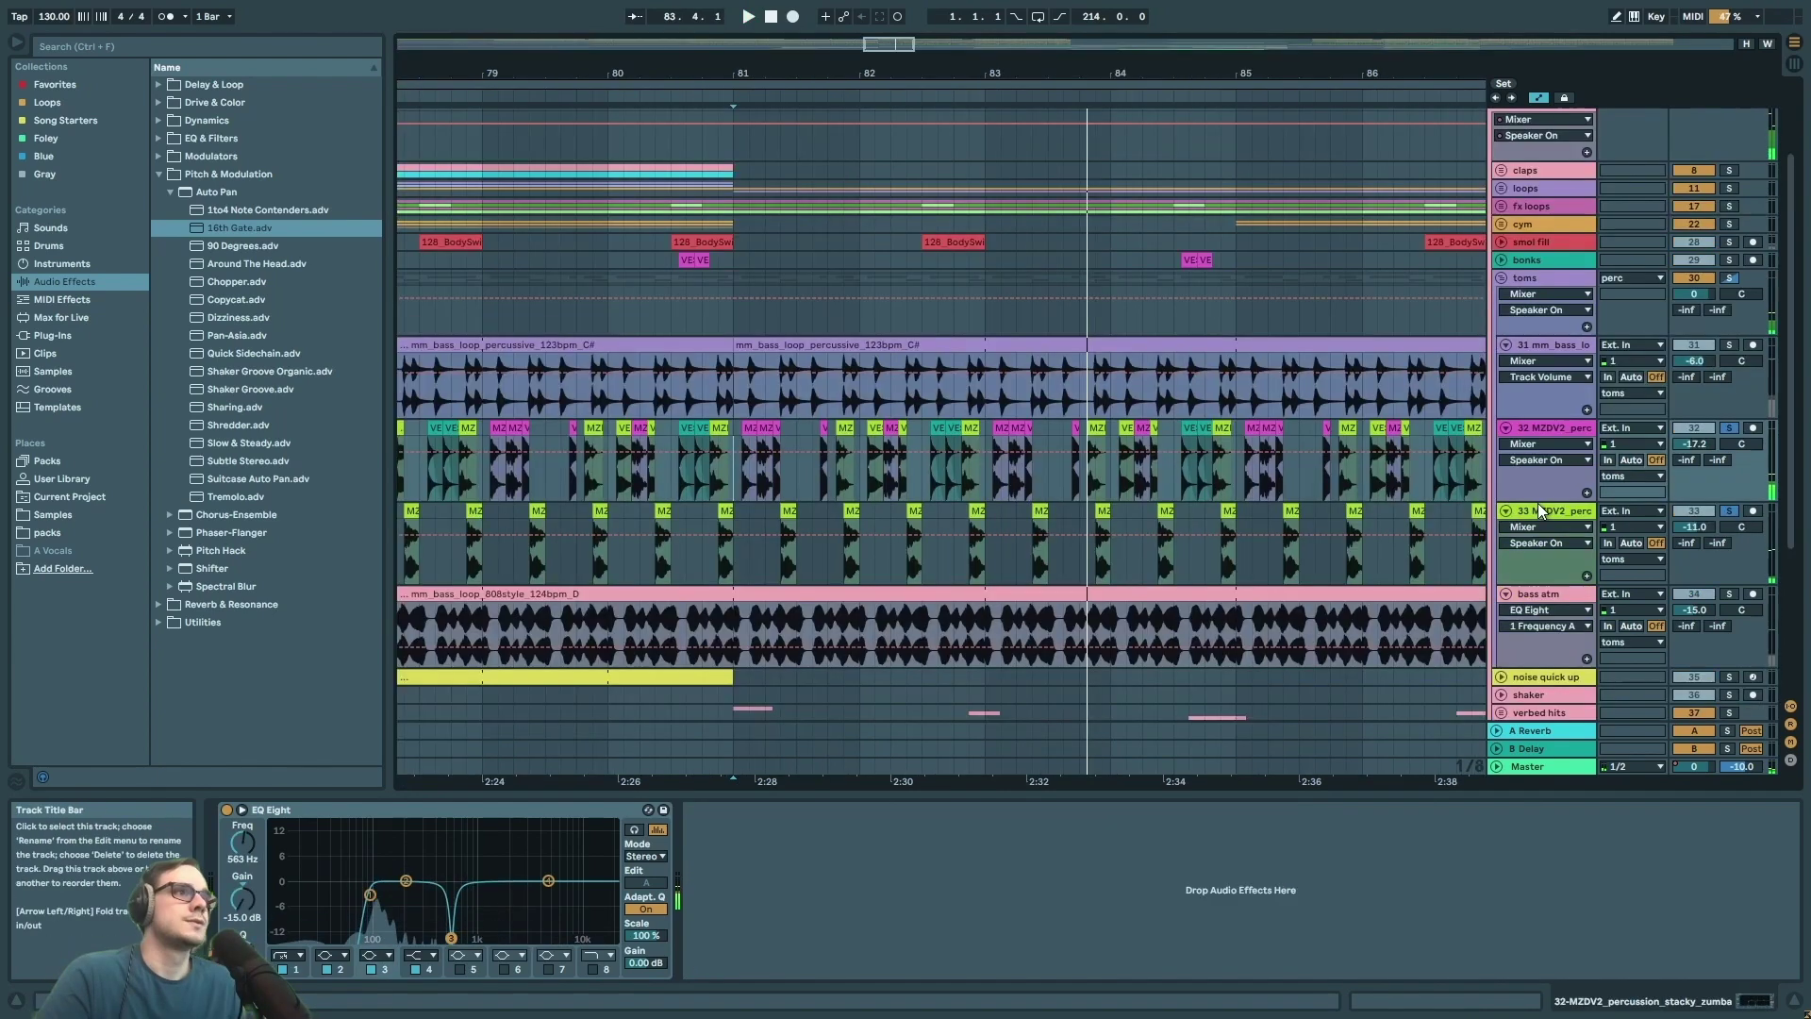
click(1729, 510)
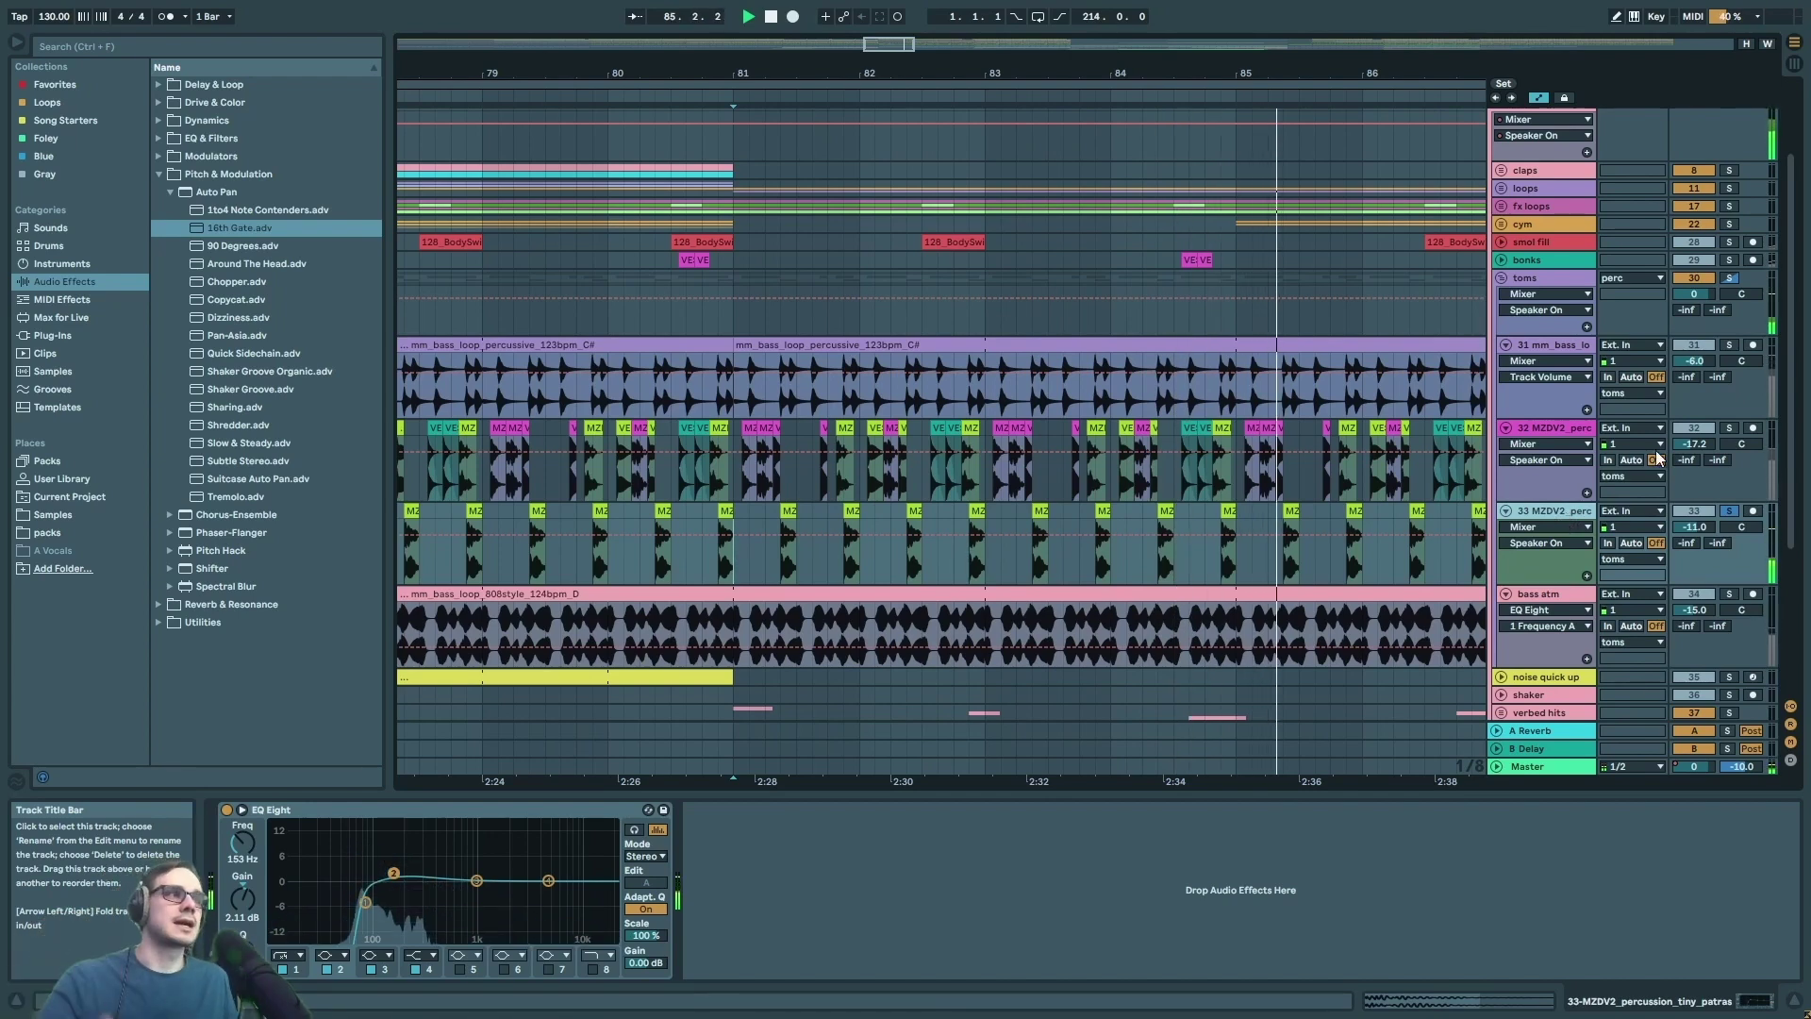
click(1729, 427)
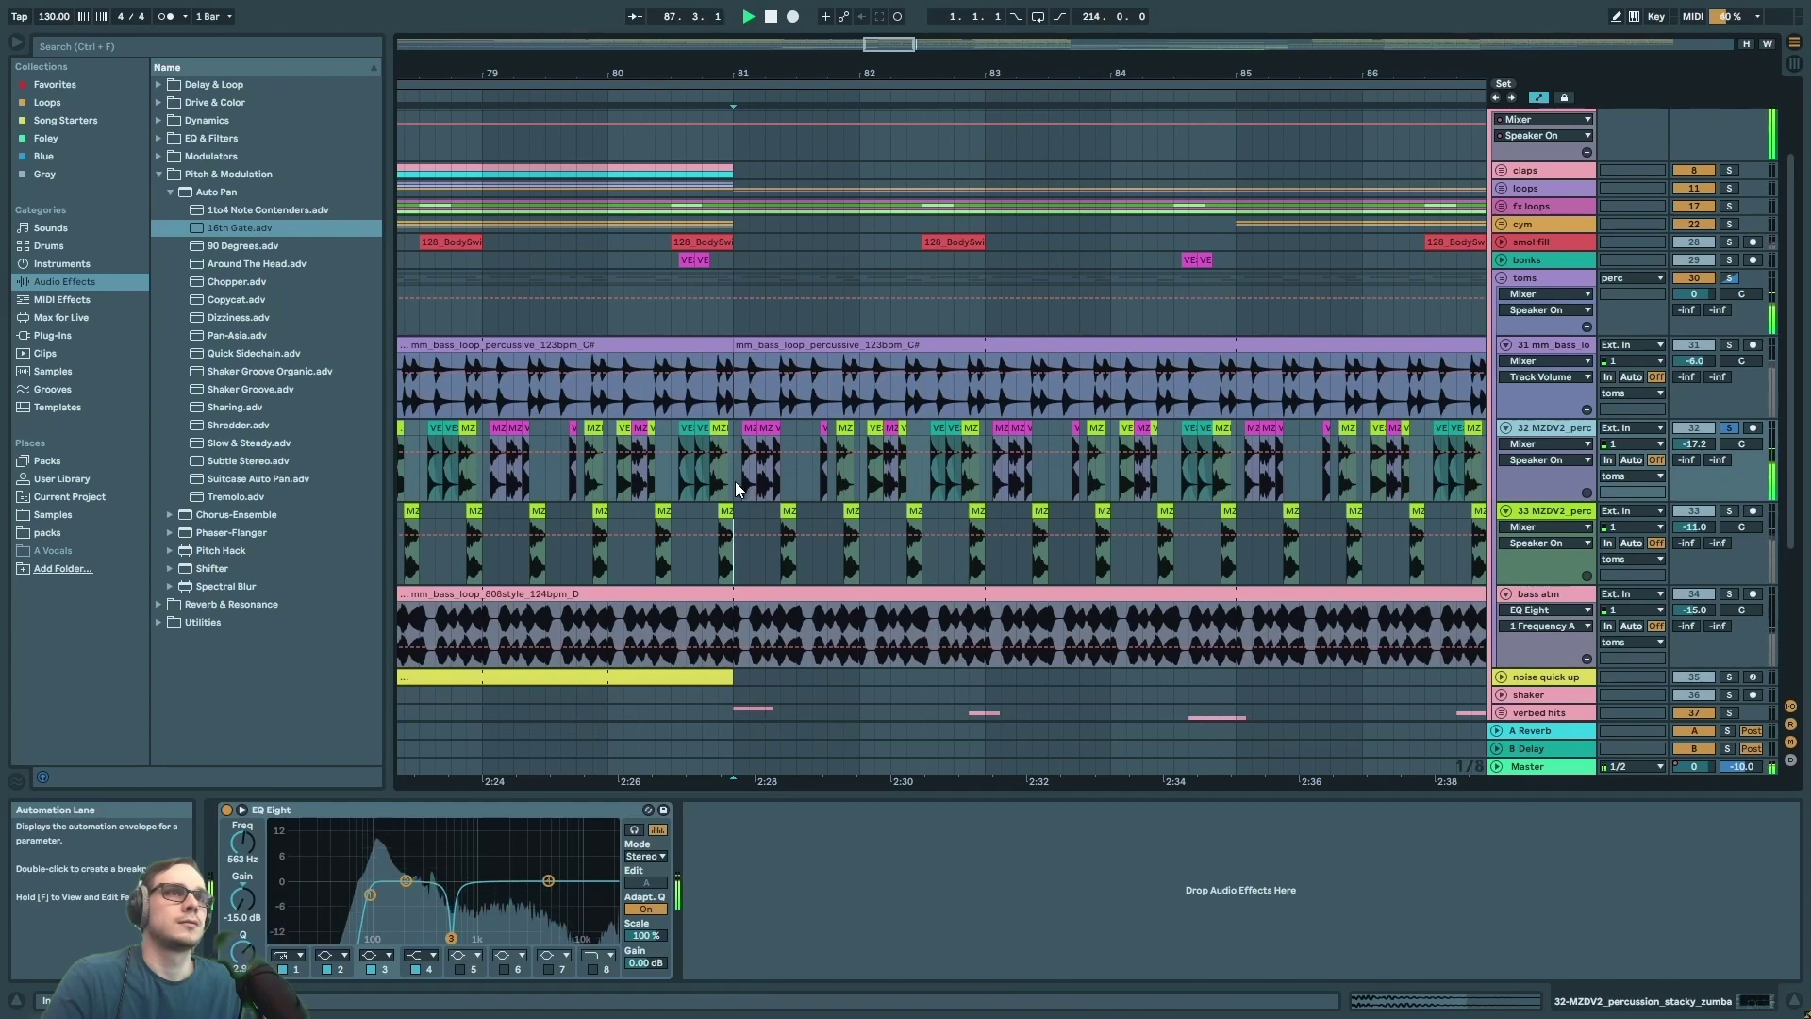
- Replay MZDV2 percussion track 32 from bar 81, adding track 33 to the solo to hear both together
scroll(734, 481, down, 5)
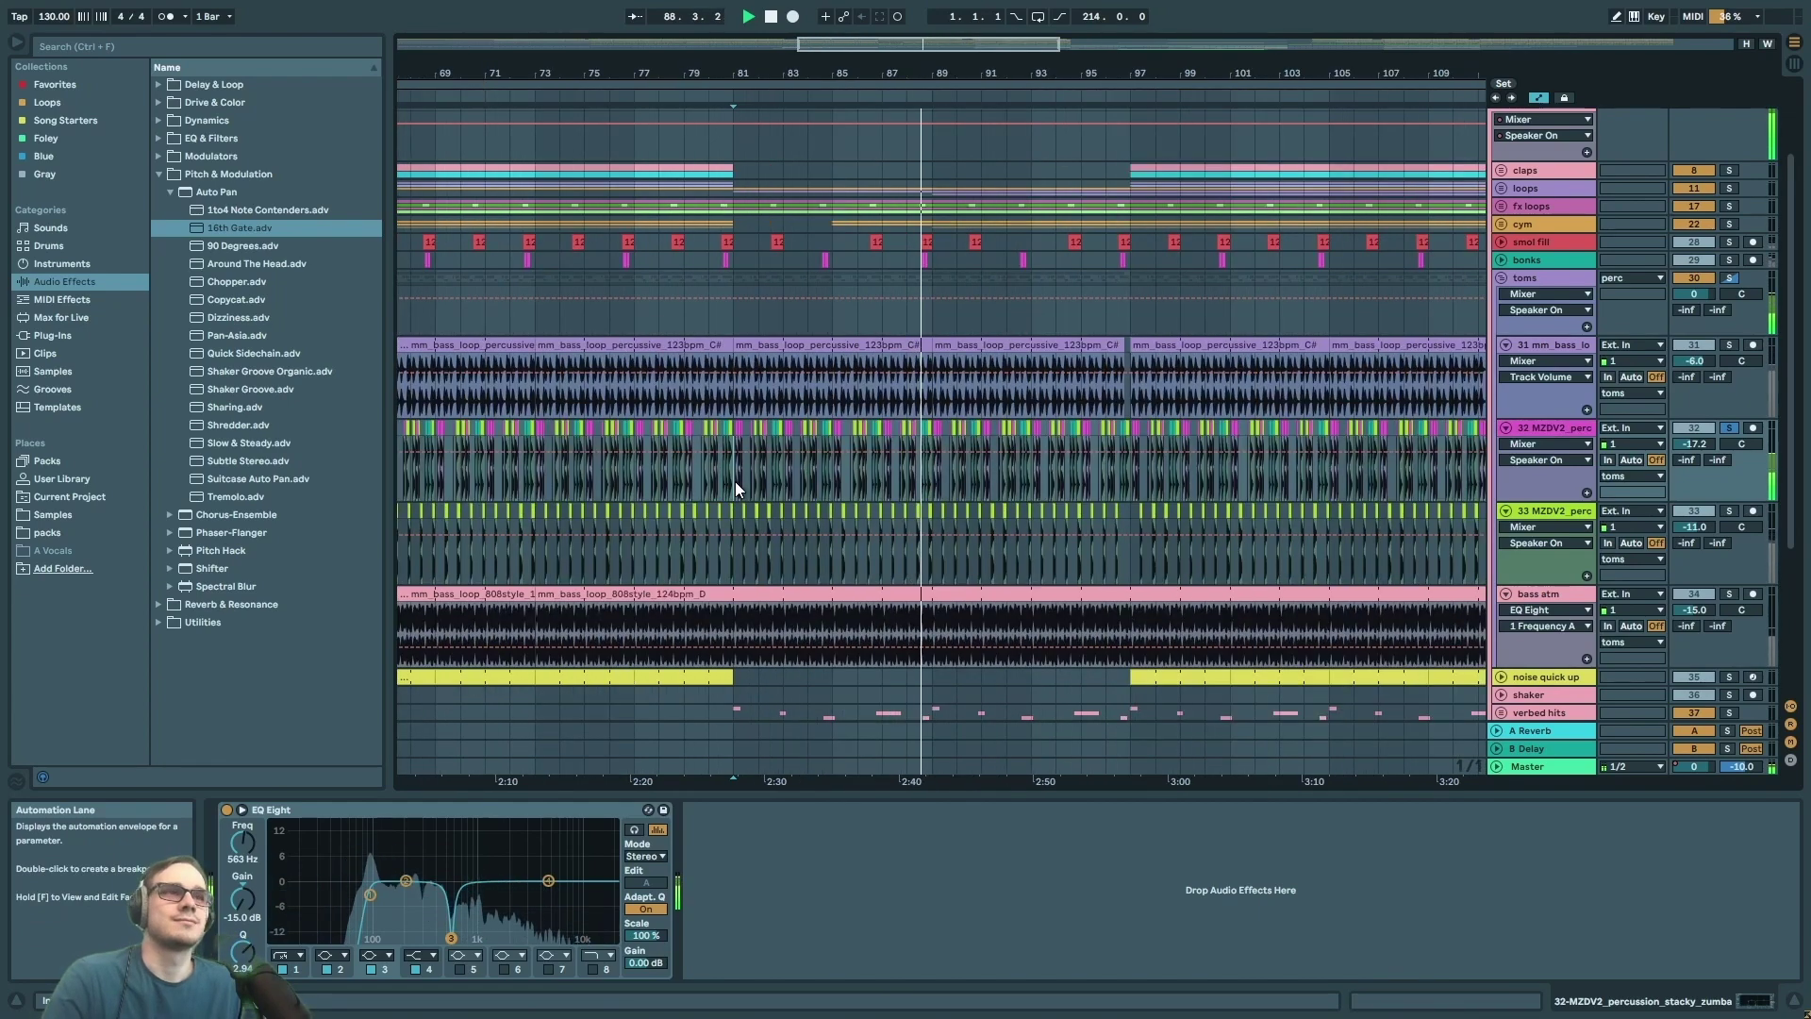
key(space)
key(space)
click(1730, 511)
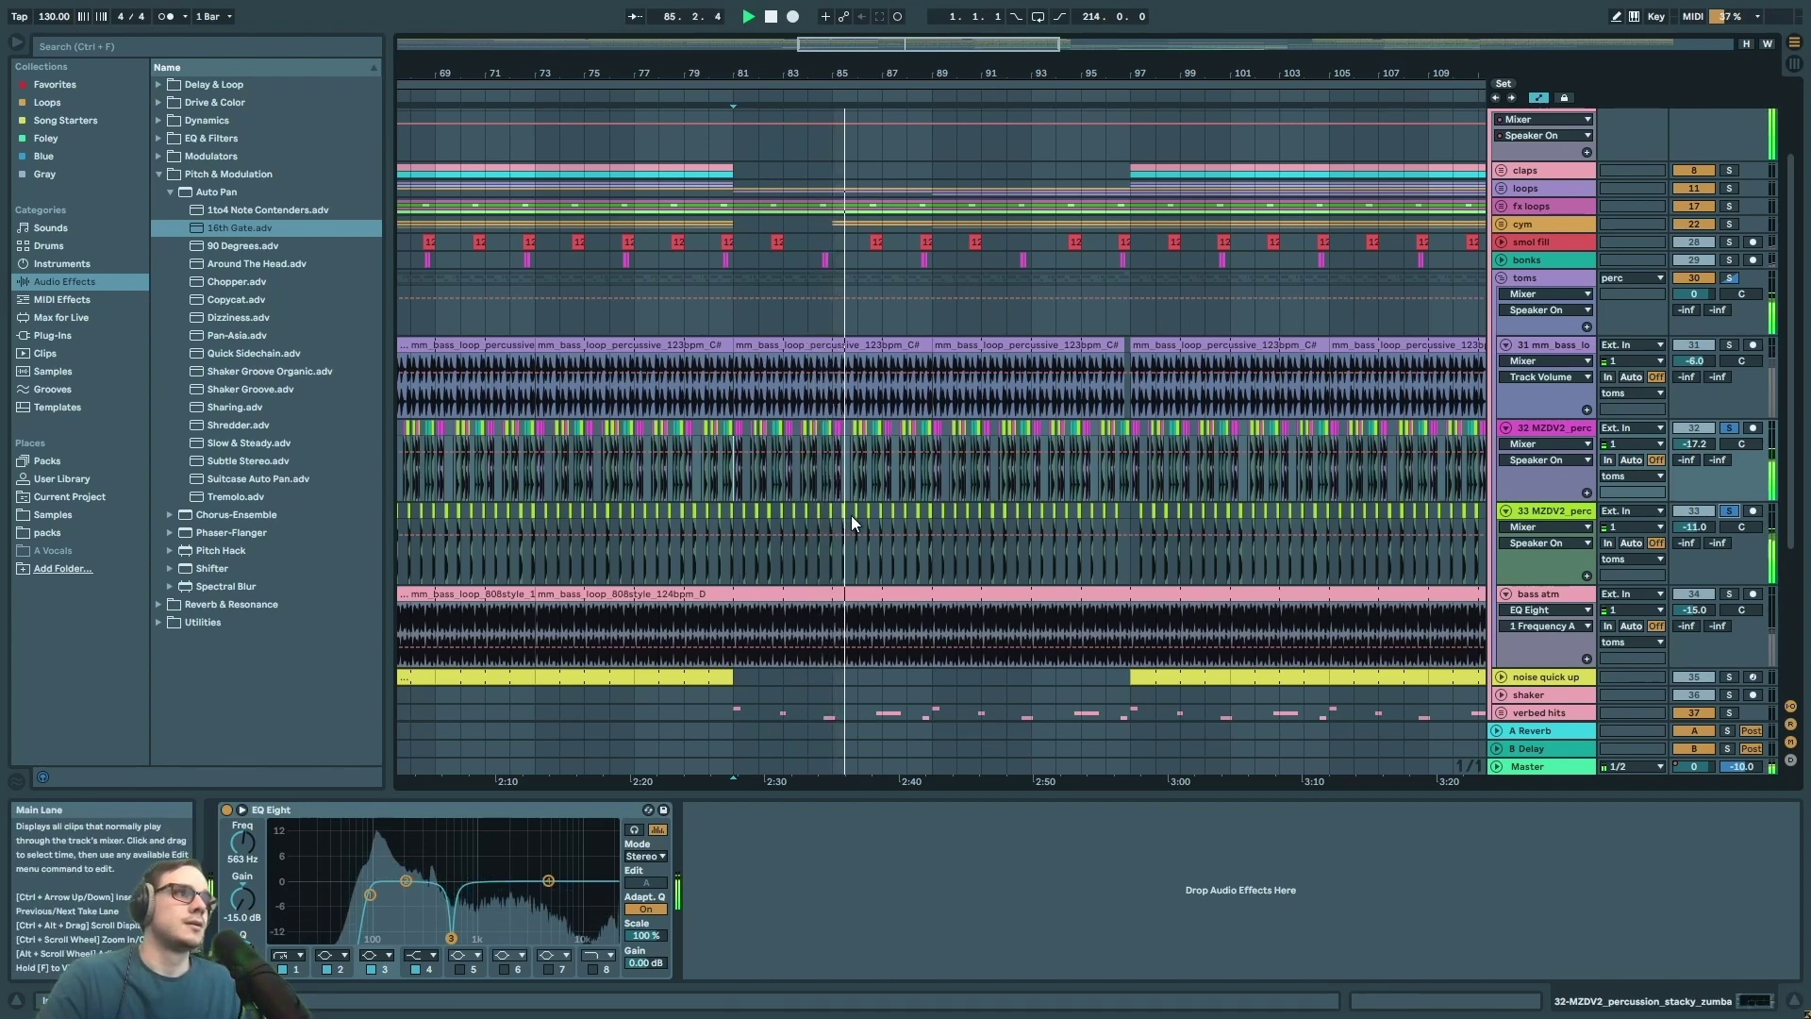
key(space)
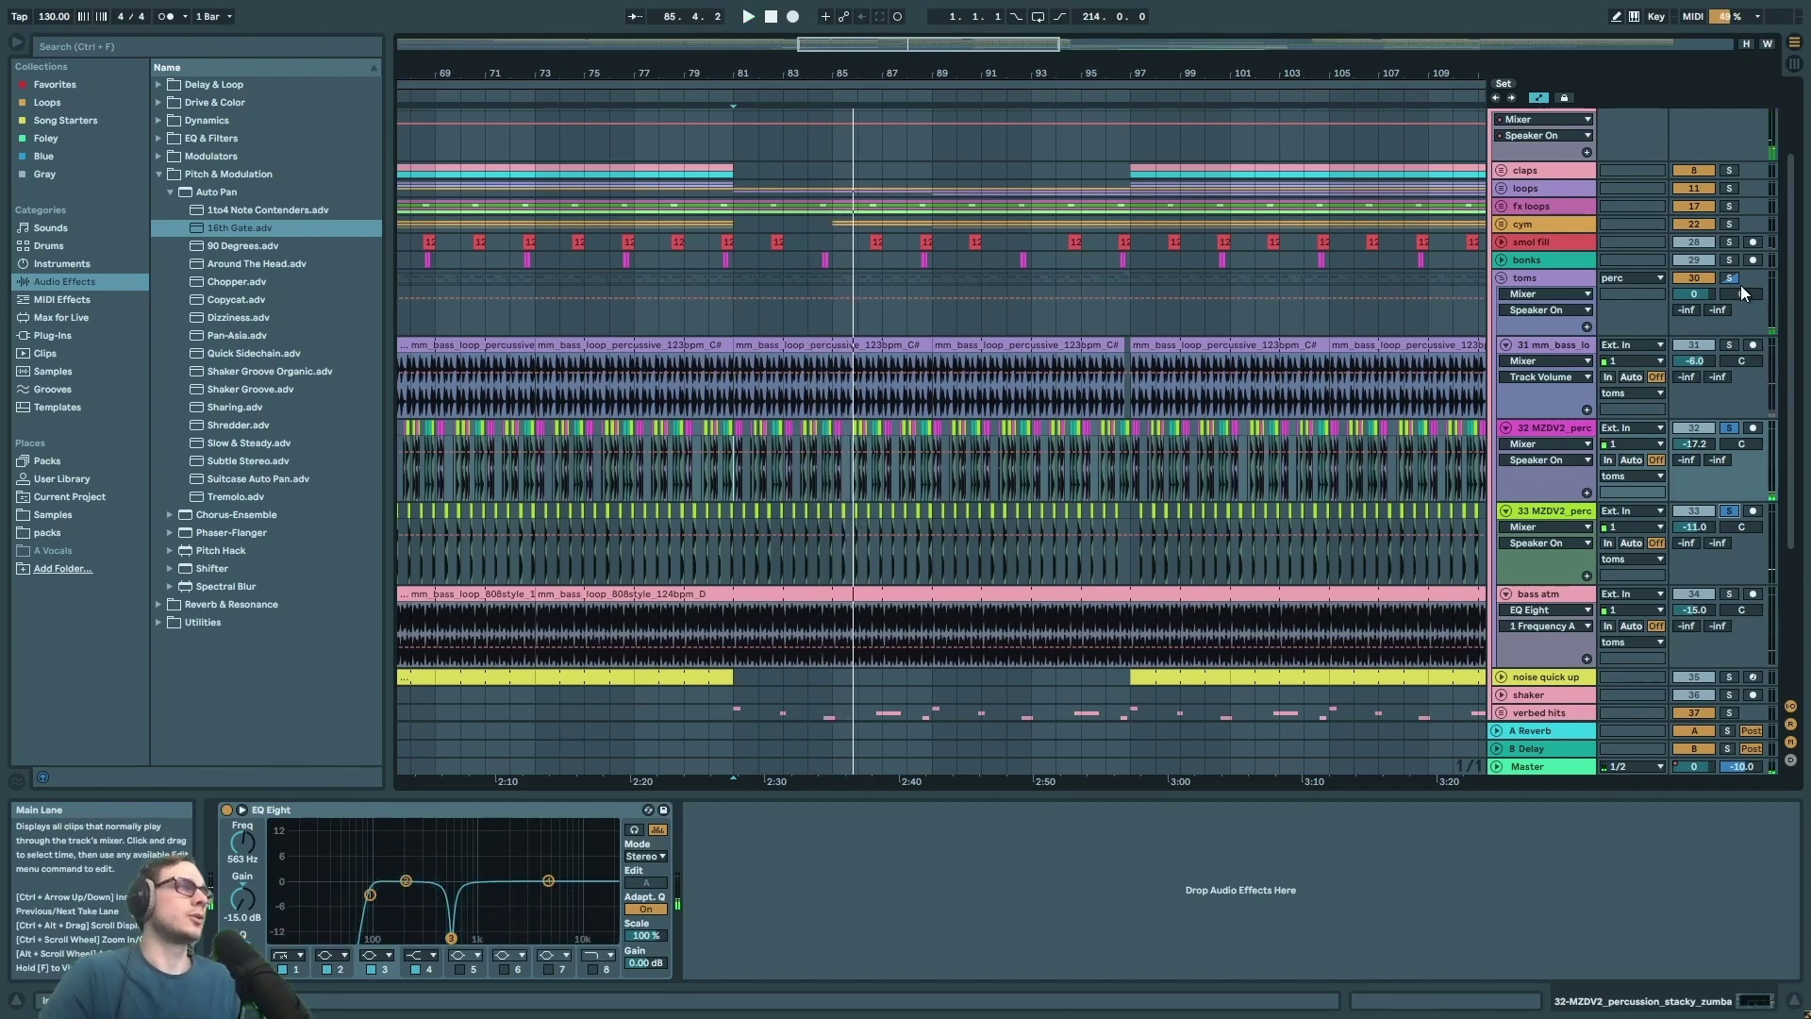
- Add the mm_bass_loop and bass atm tracks to the solo, play all four toms layers, and inspect their clips around bar 81
click(1731, 344)
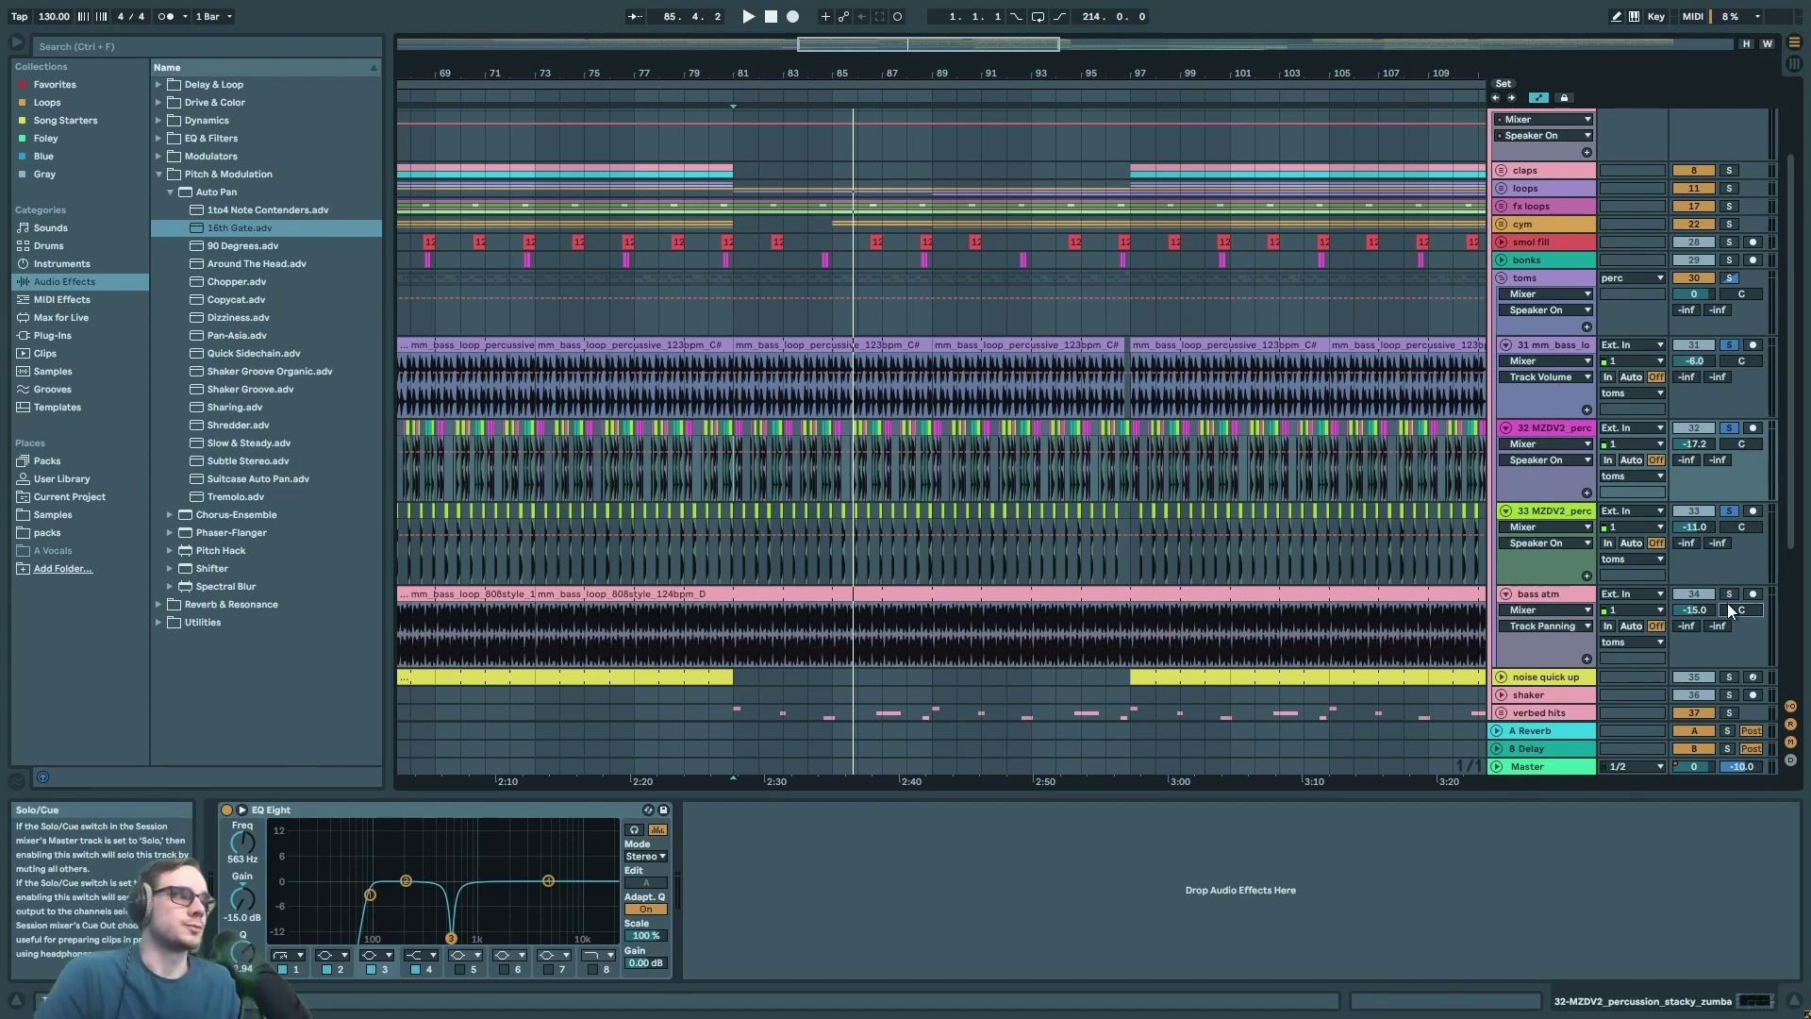
key(space)
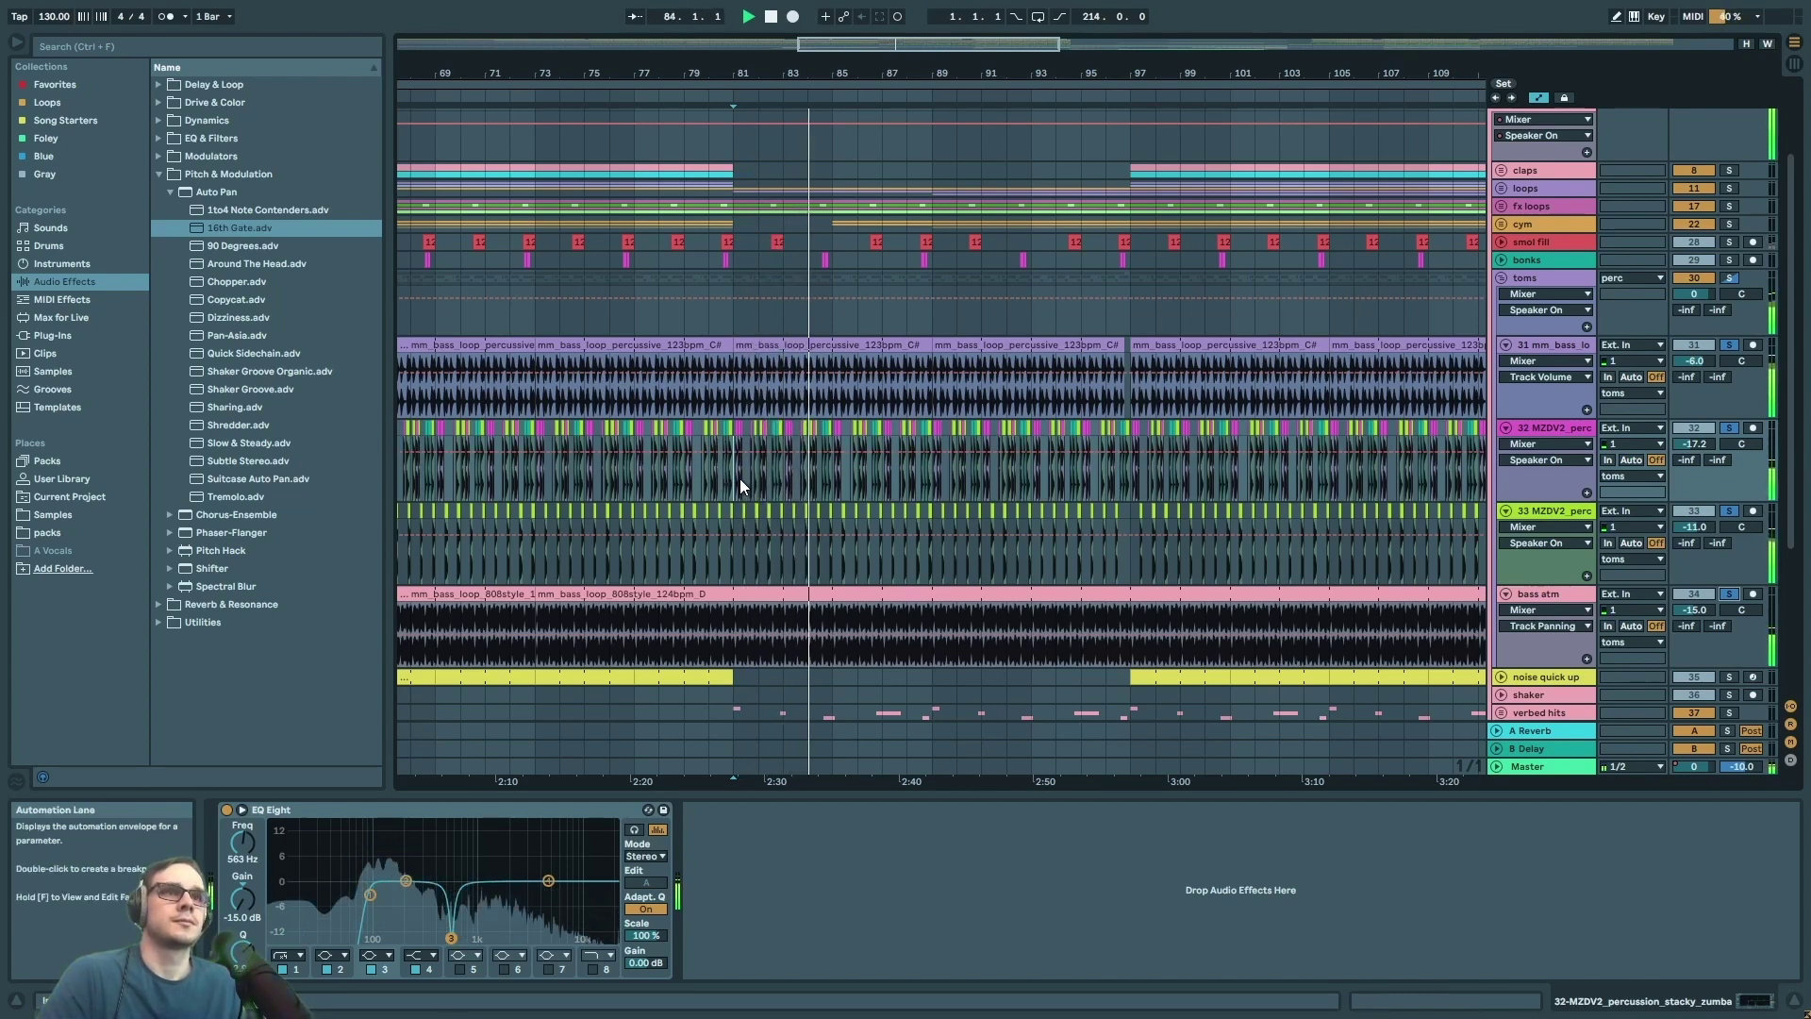
key(space)
scroll(732, 481, up, 5)
scroll(736, 486, right, 5)
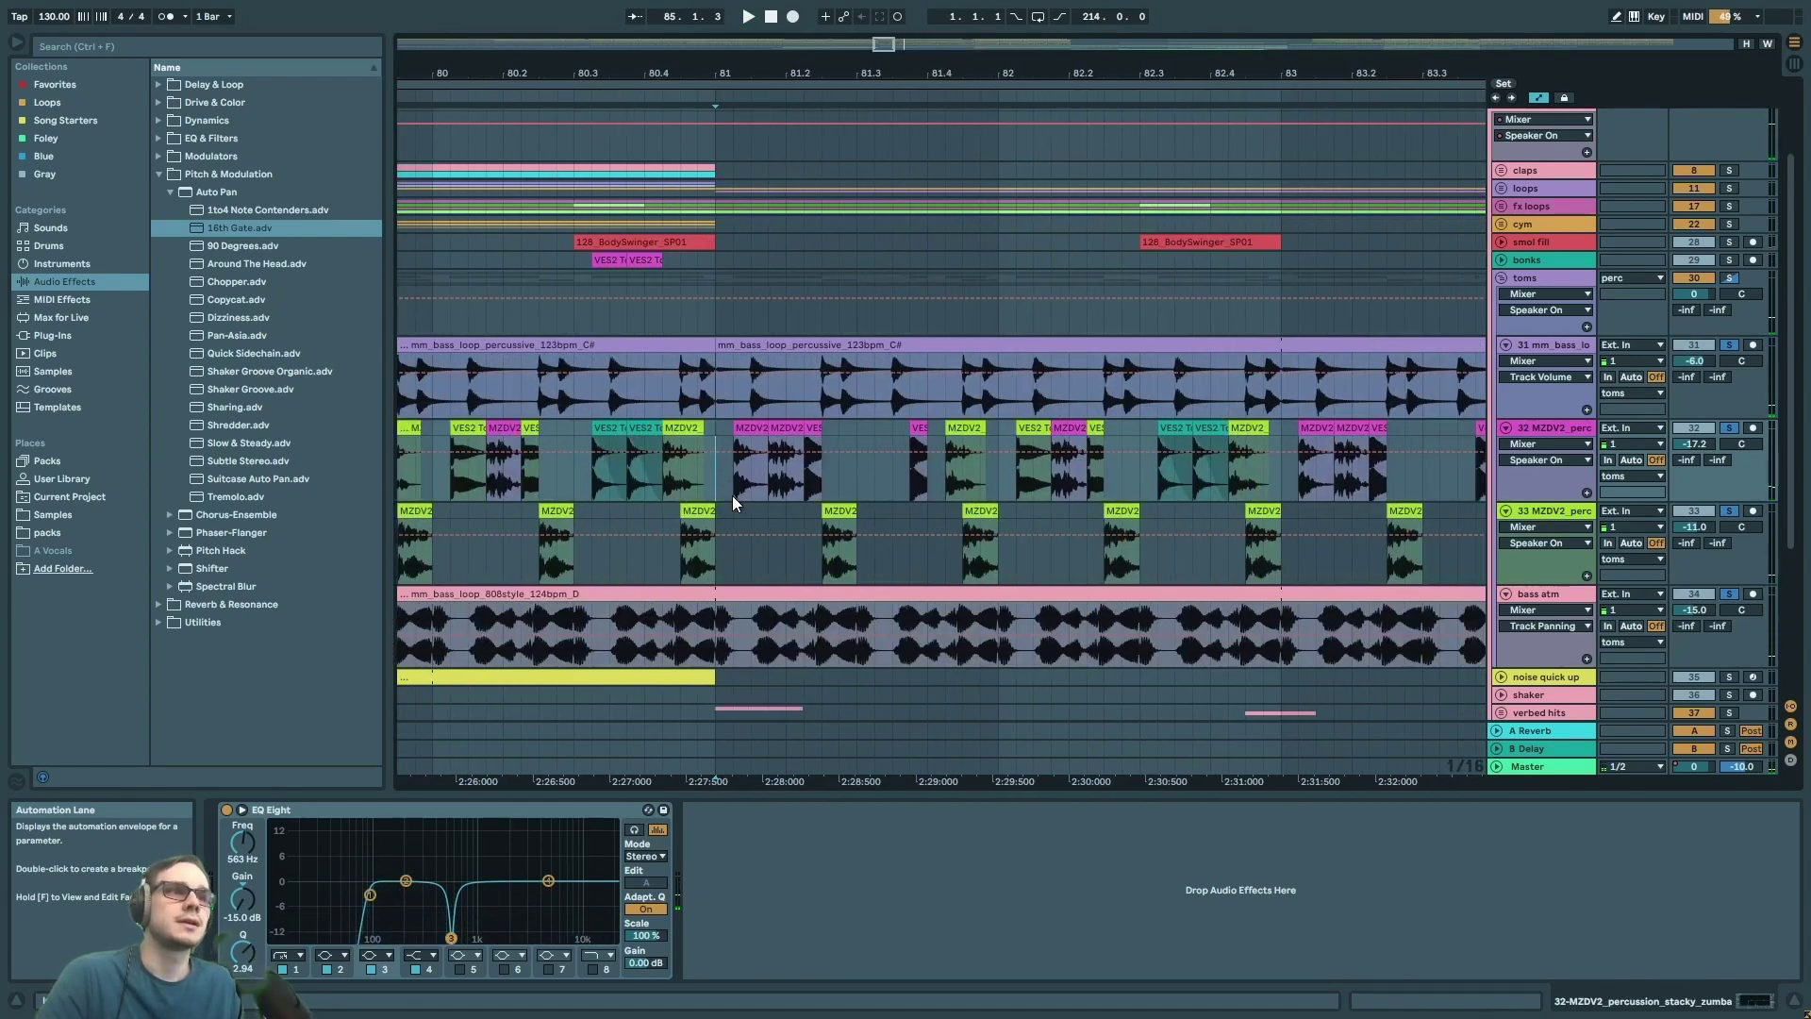
- Examine how the clips on the mm_bass_loop track and both MZDV2 percussion tracks interlock from bar 81 to bar 82
scroll(725, 496, right, 1)
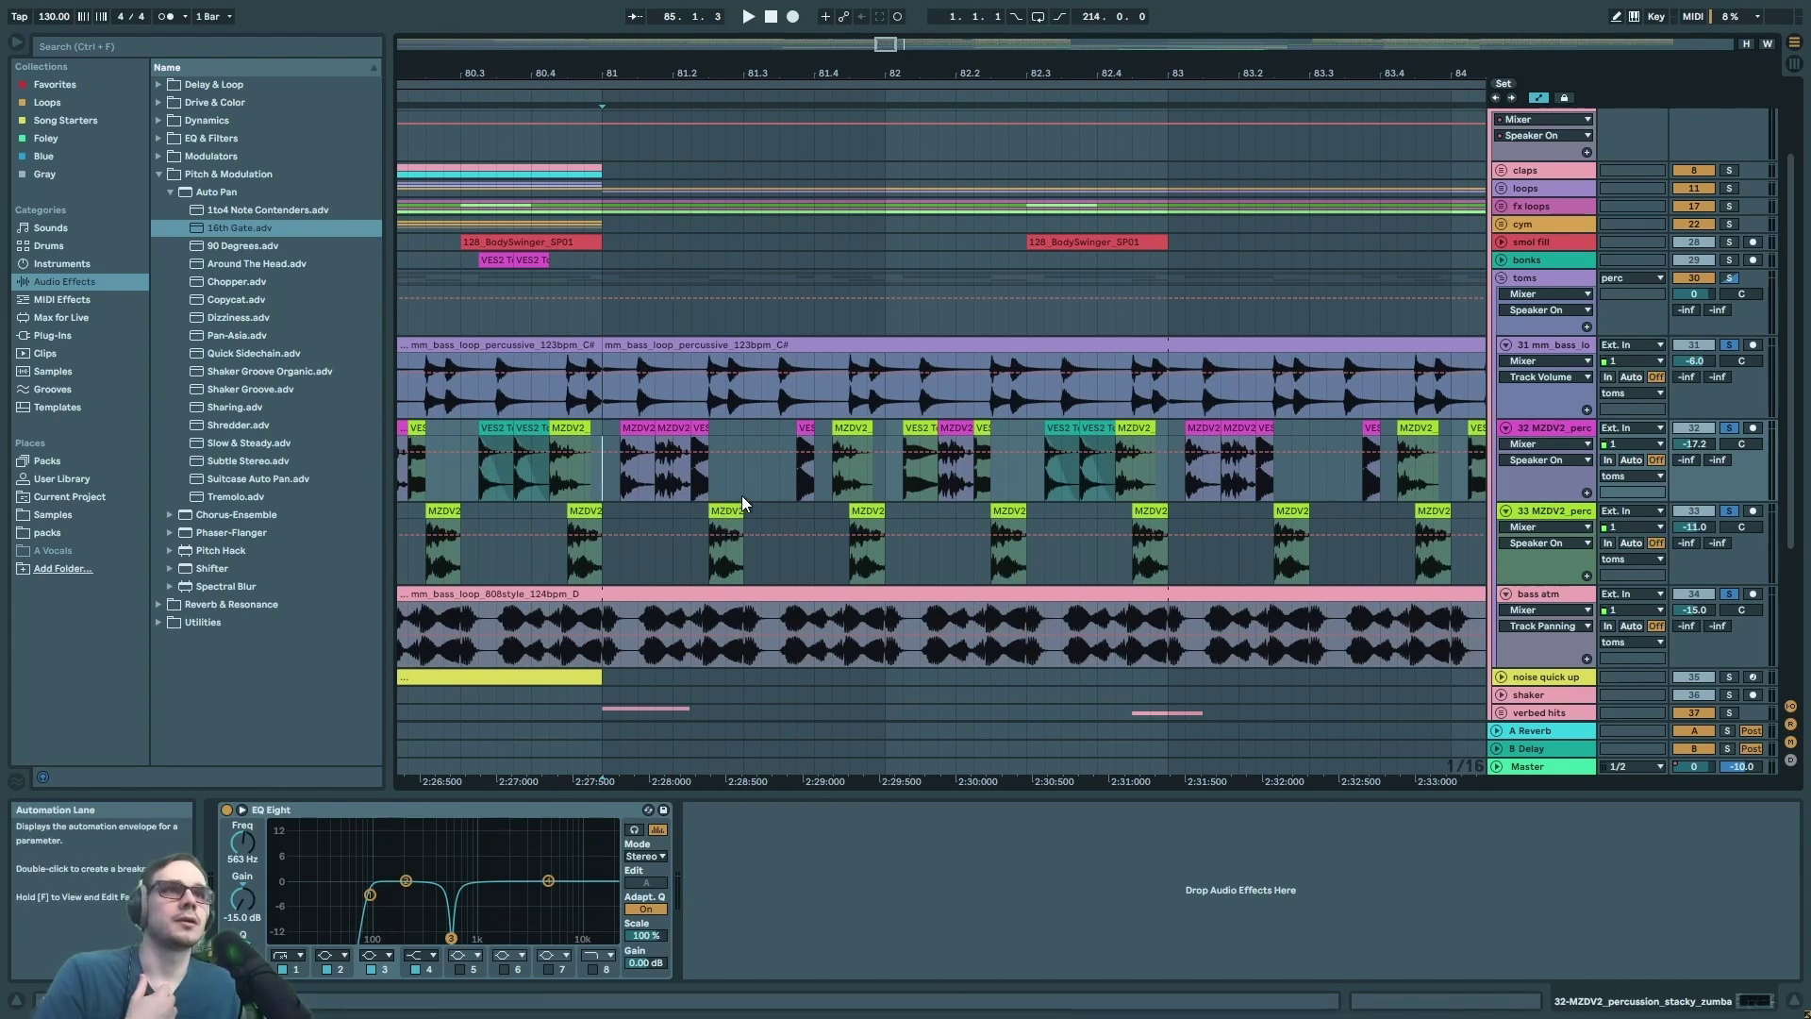
click(798, 483)
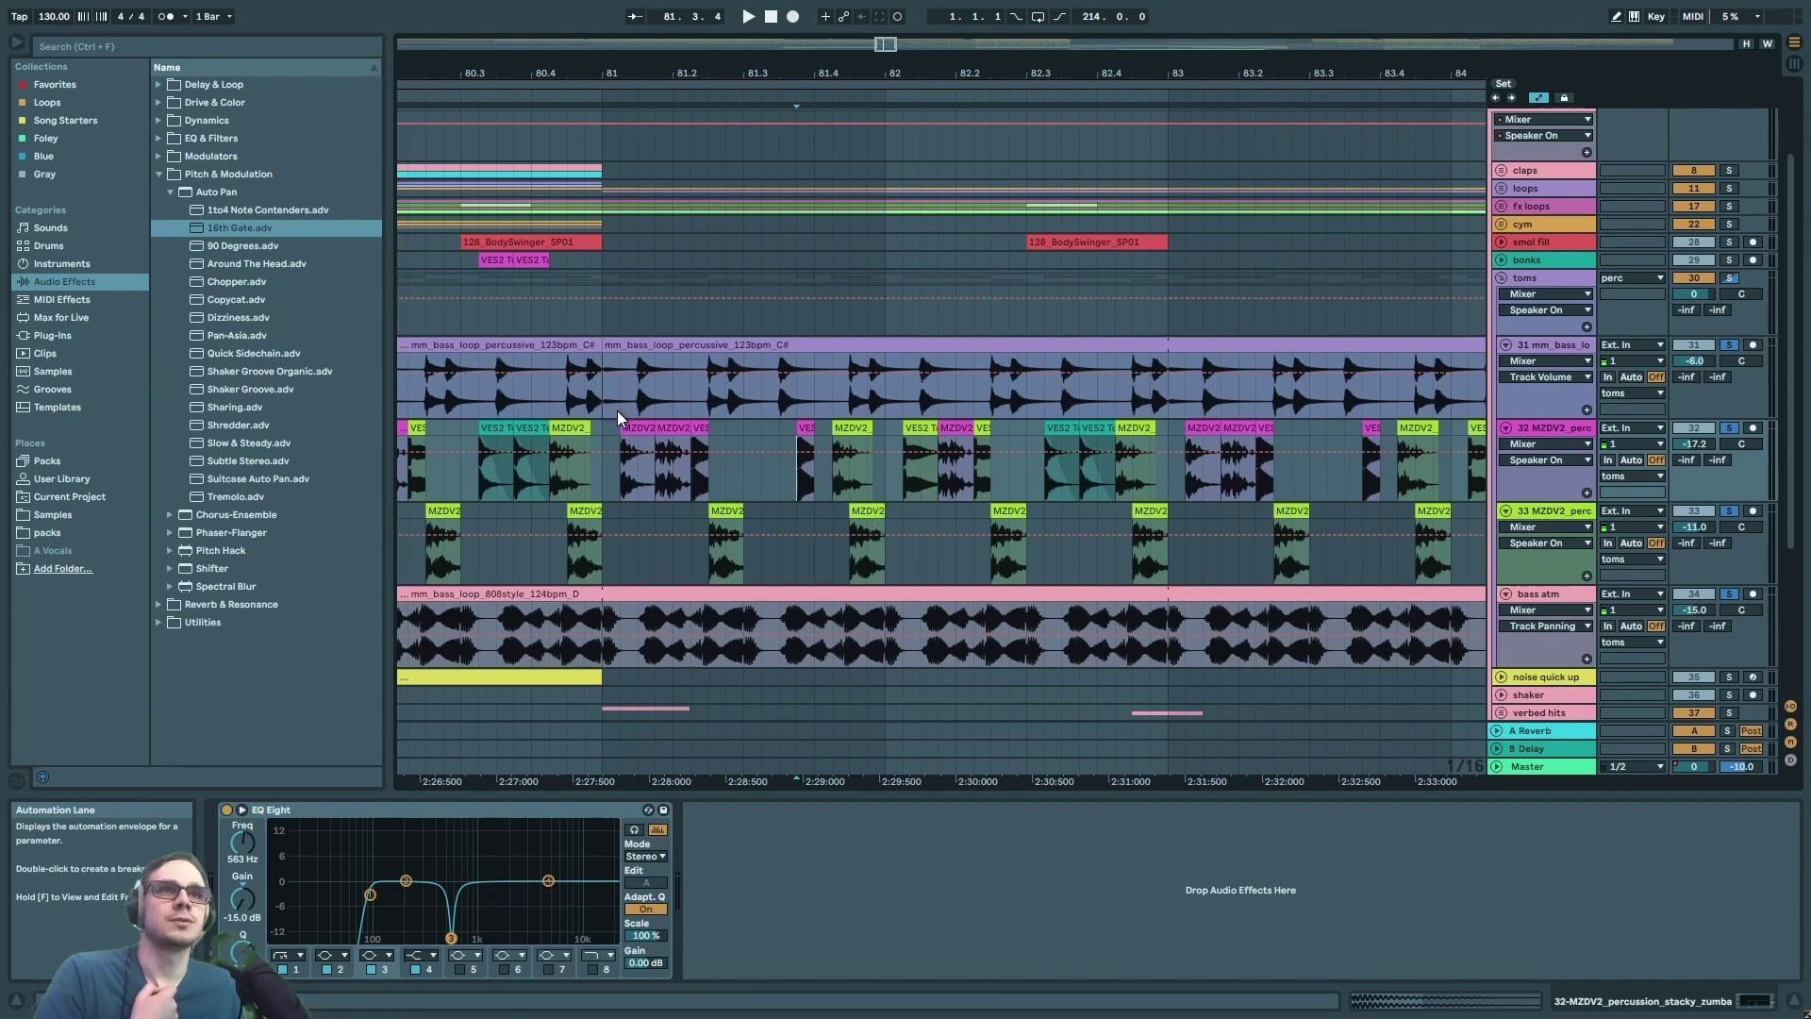
click(729, 511)
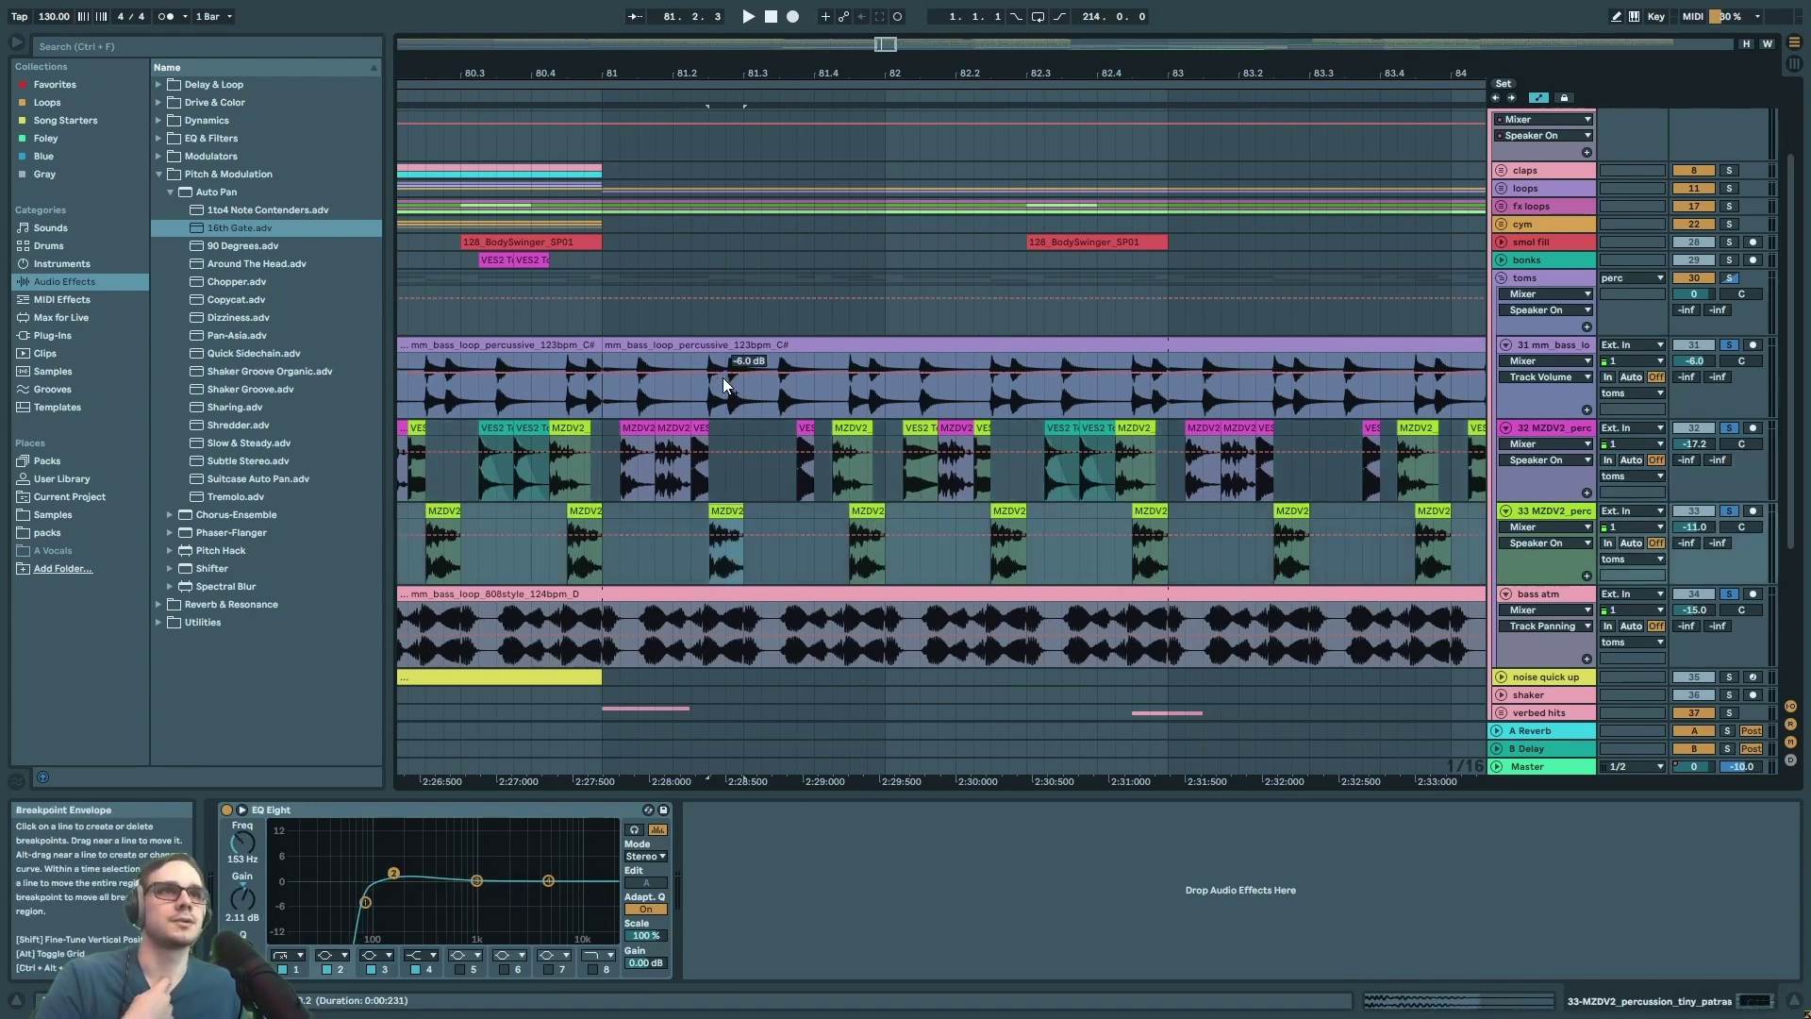
click(611, 481)
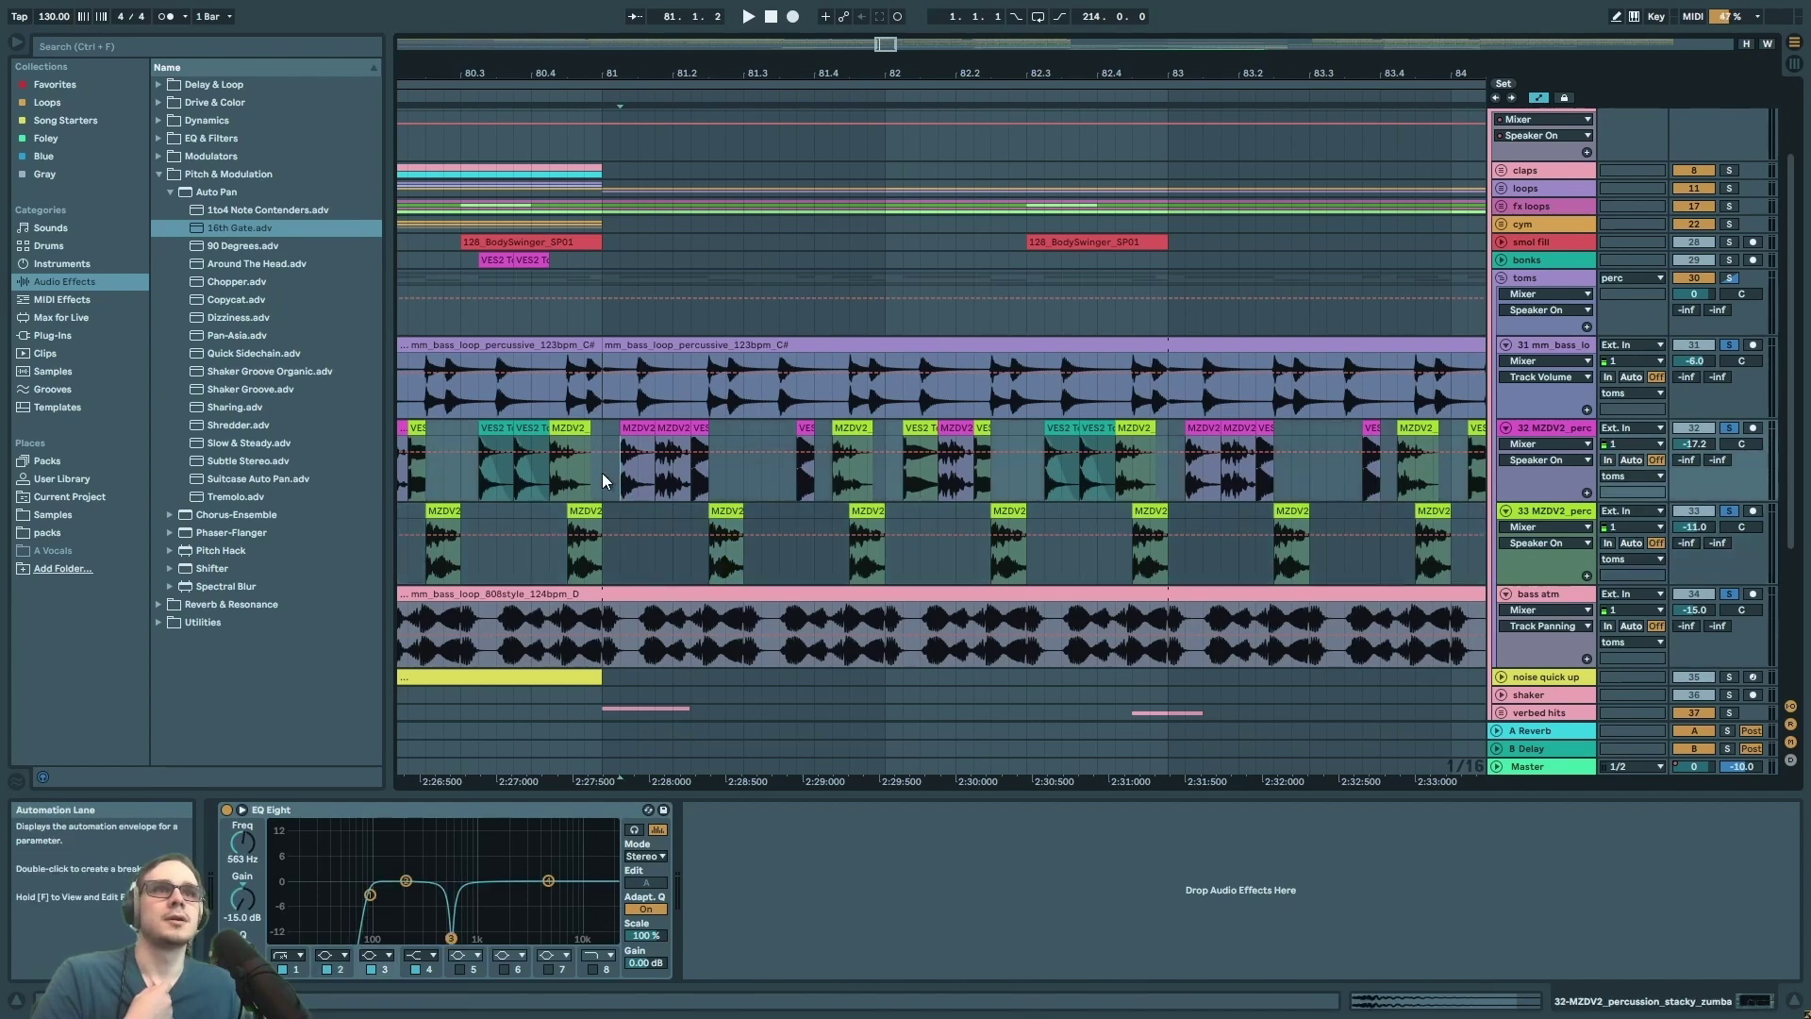
click(639, 385)
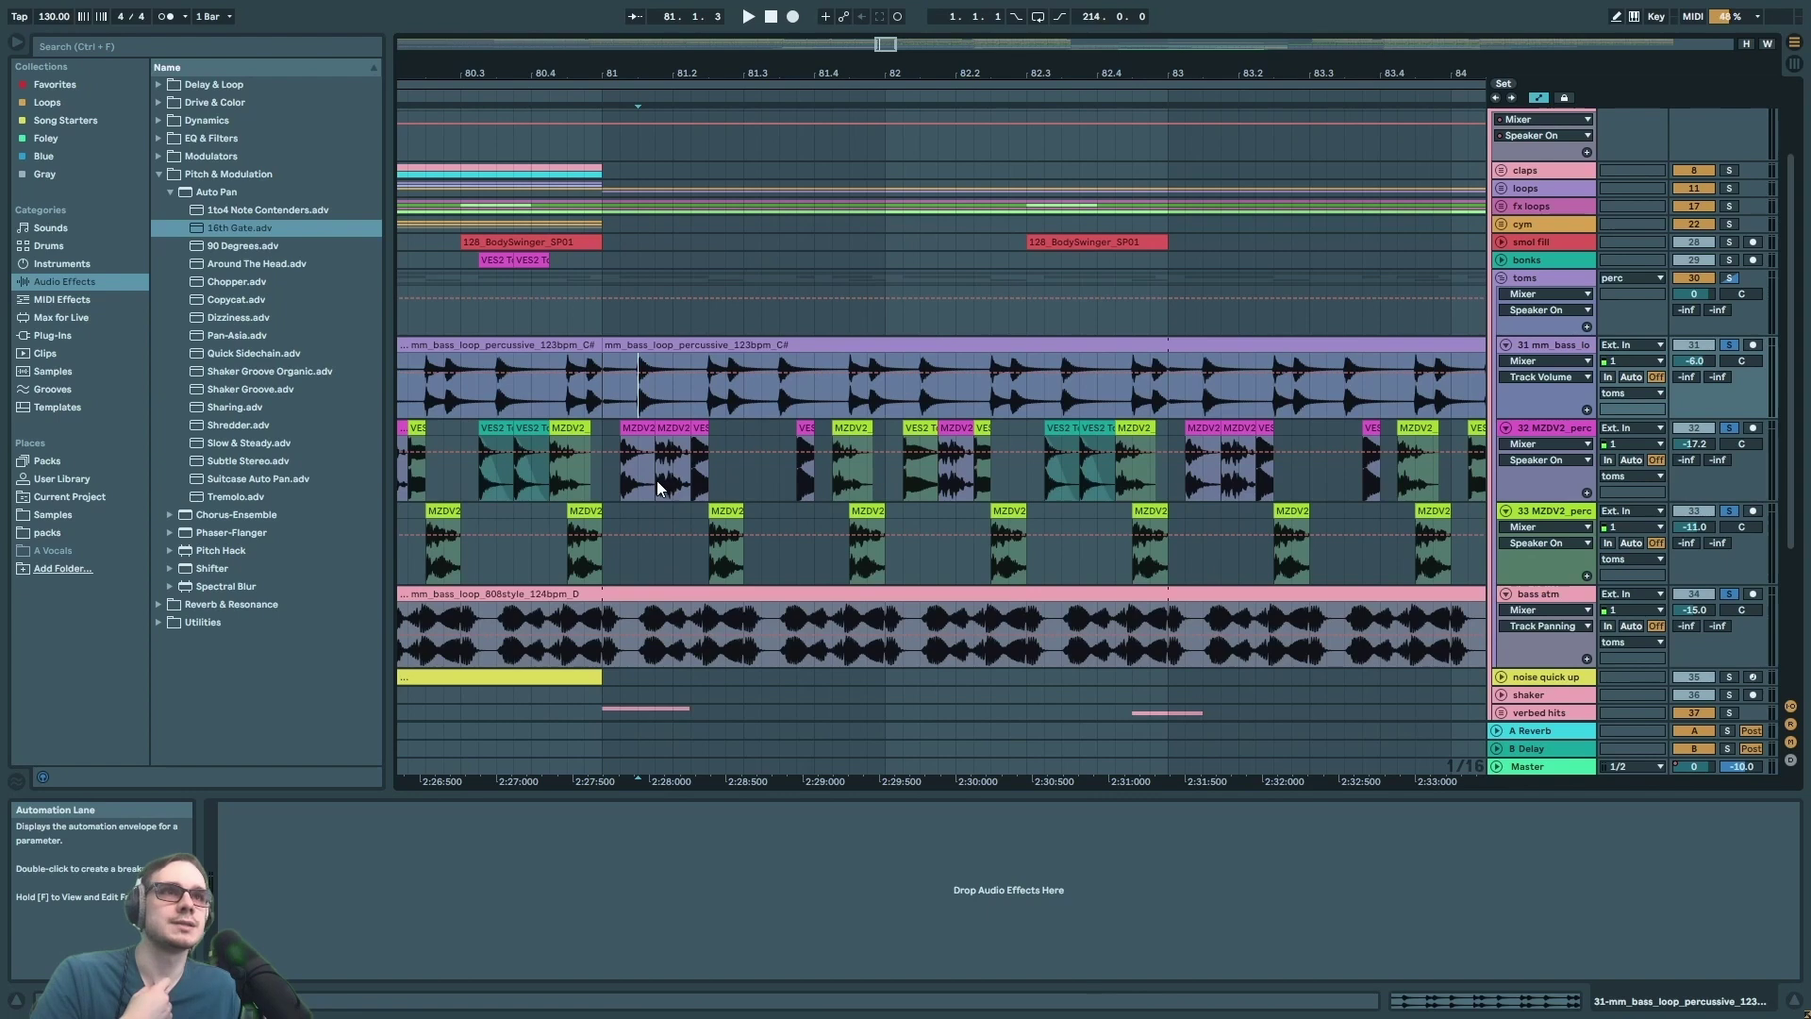
click(689, 479)
click(800, 466)
click(820, 470)
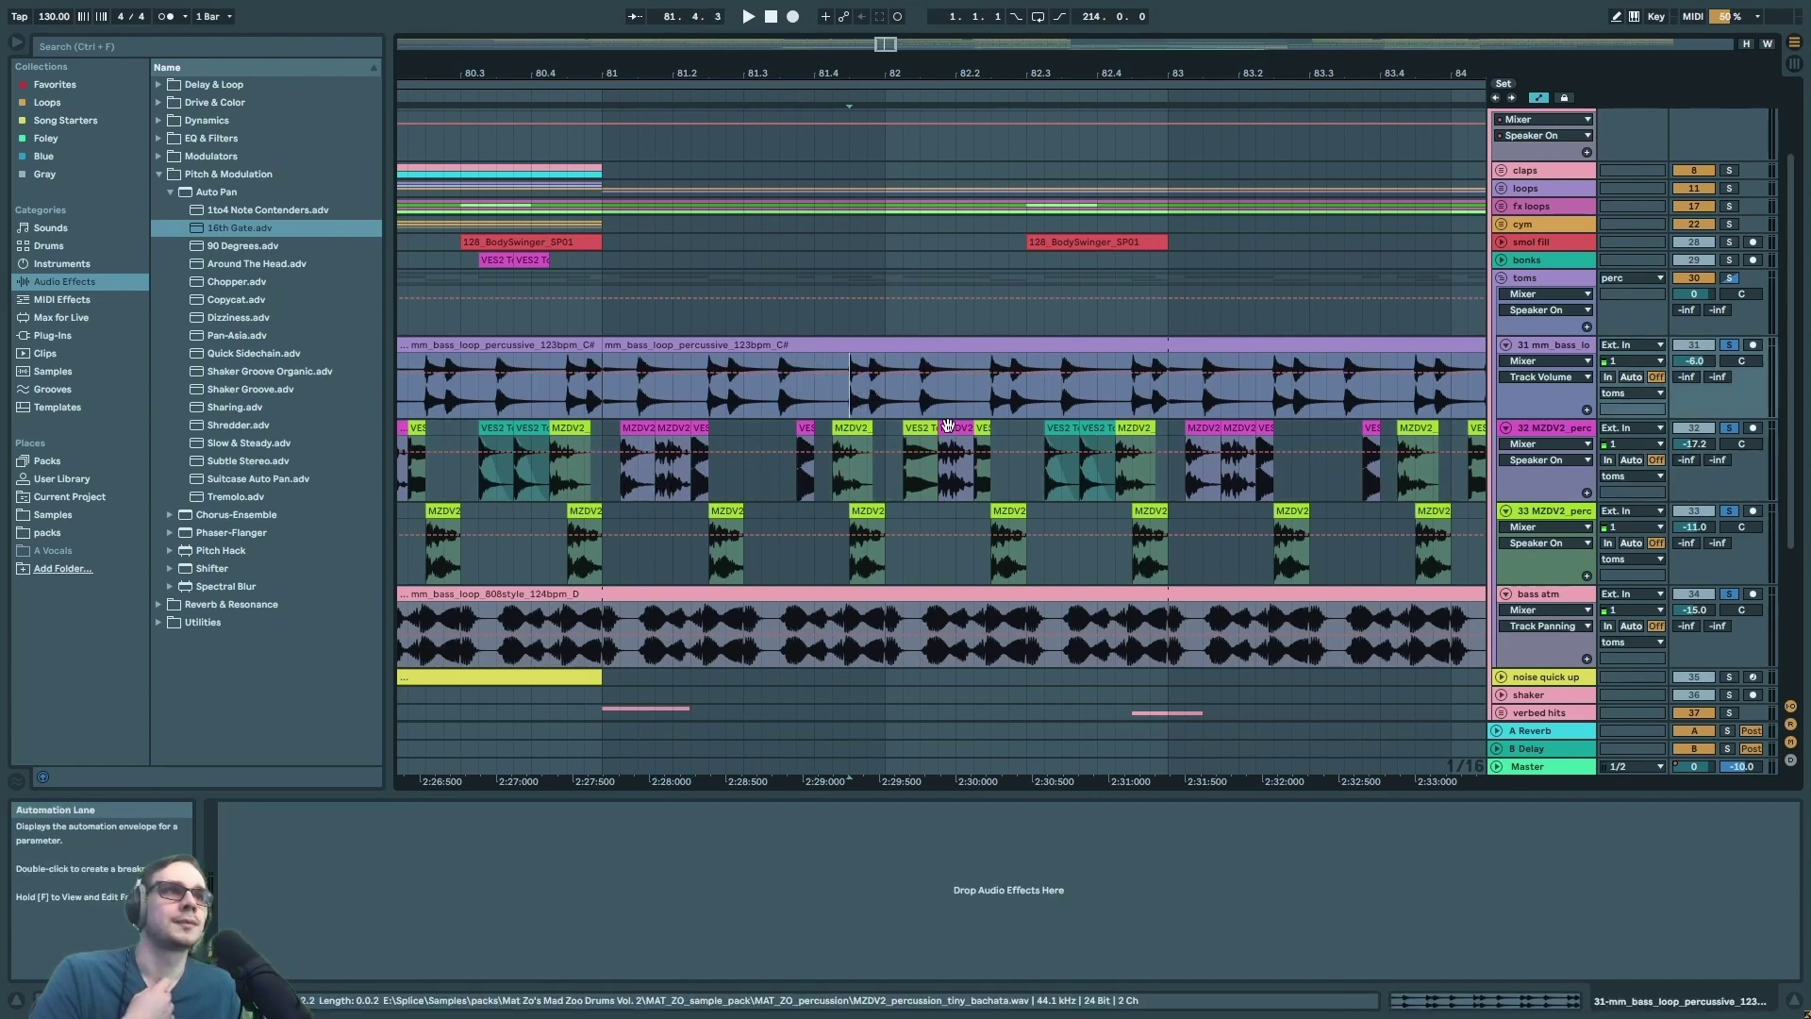
click(914, 490)
click(1004, 547)
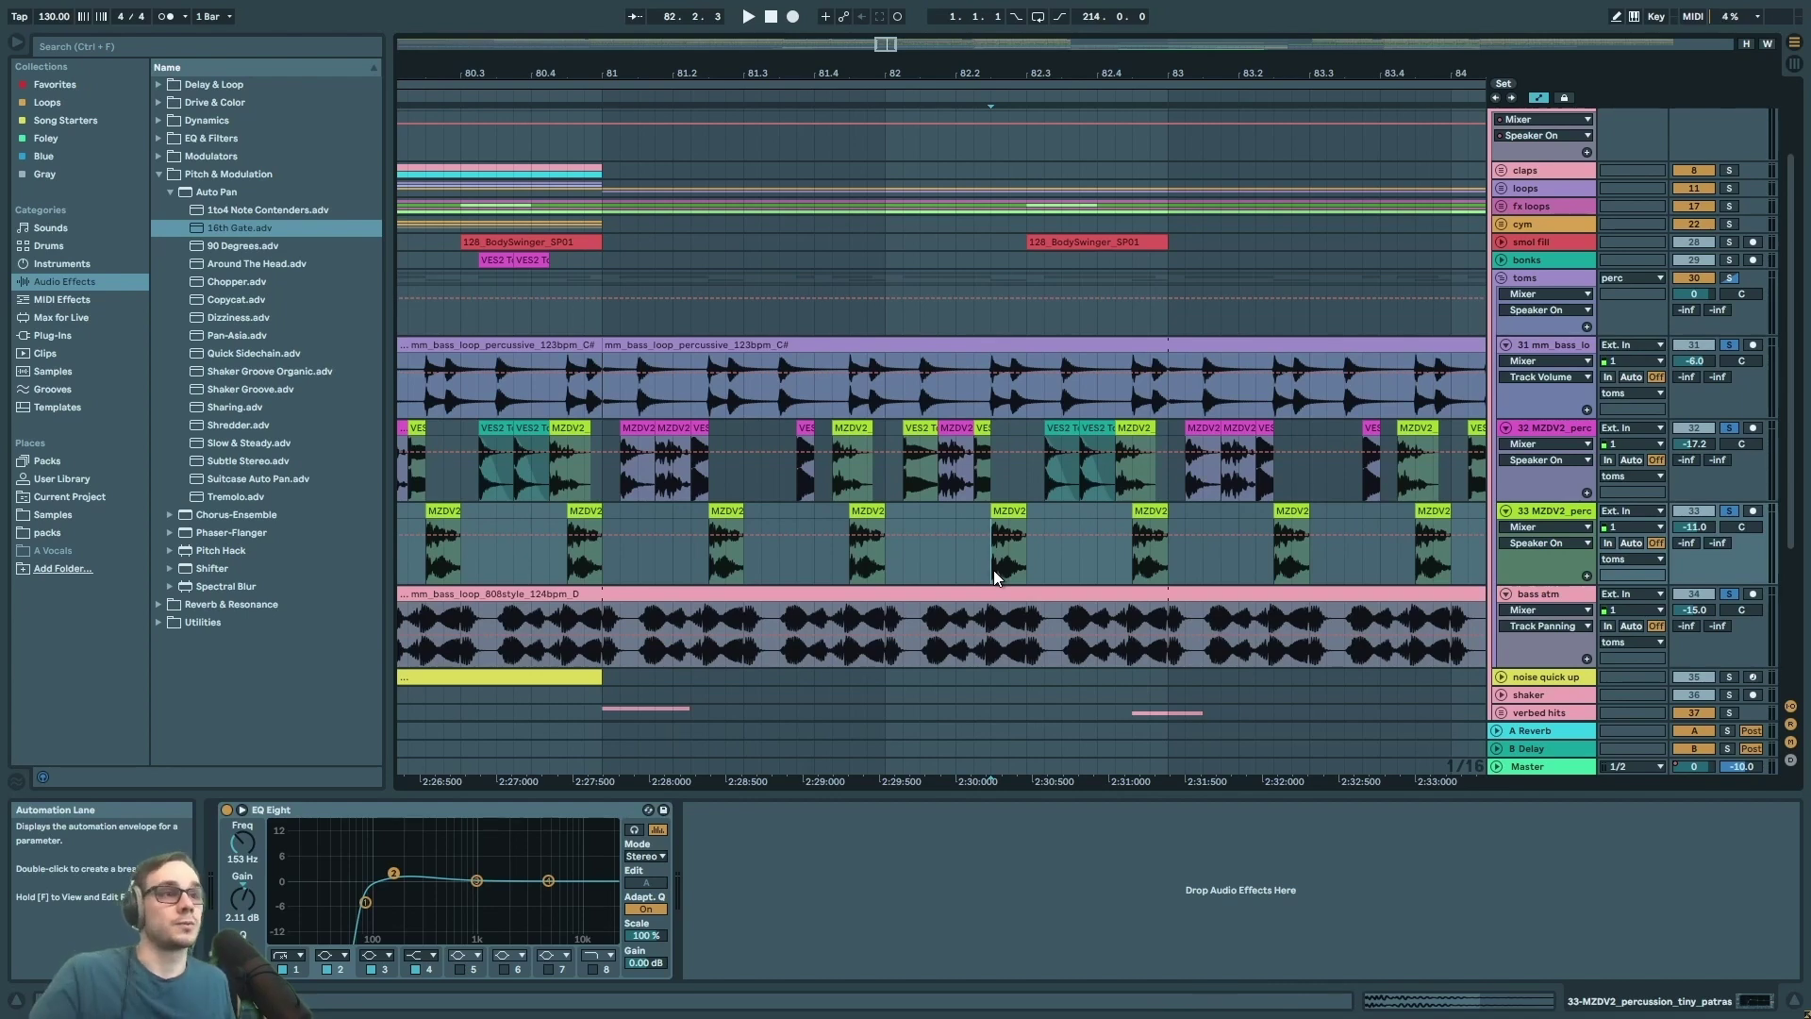
- Show the whole arrangement and inspect the EQ Eight curves on bass atm and MZDV2 percussion track 32
key(w)
click(1547, 600)
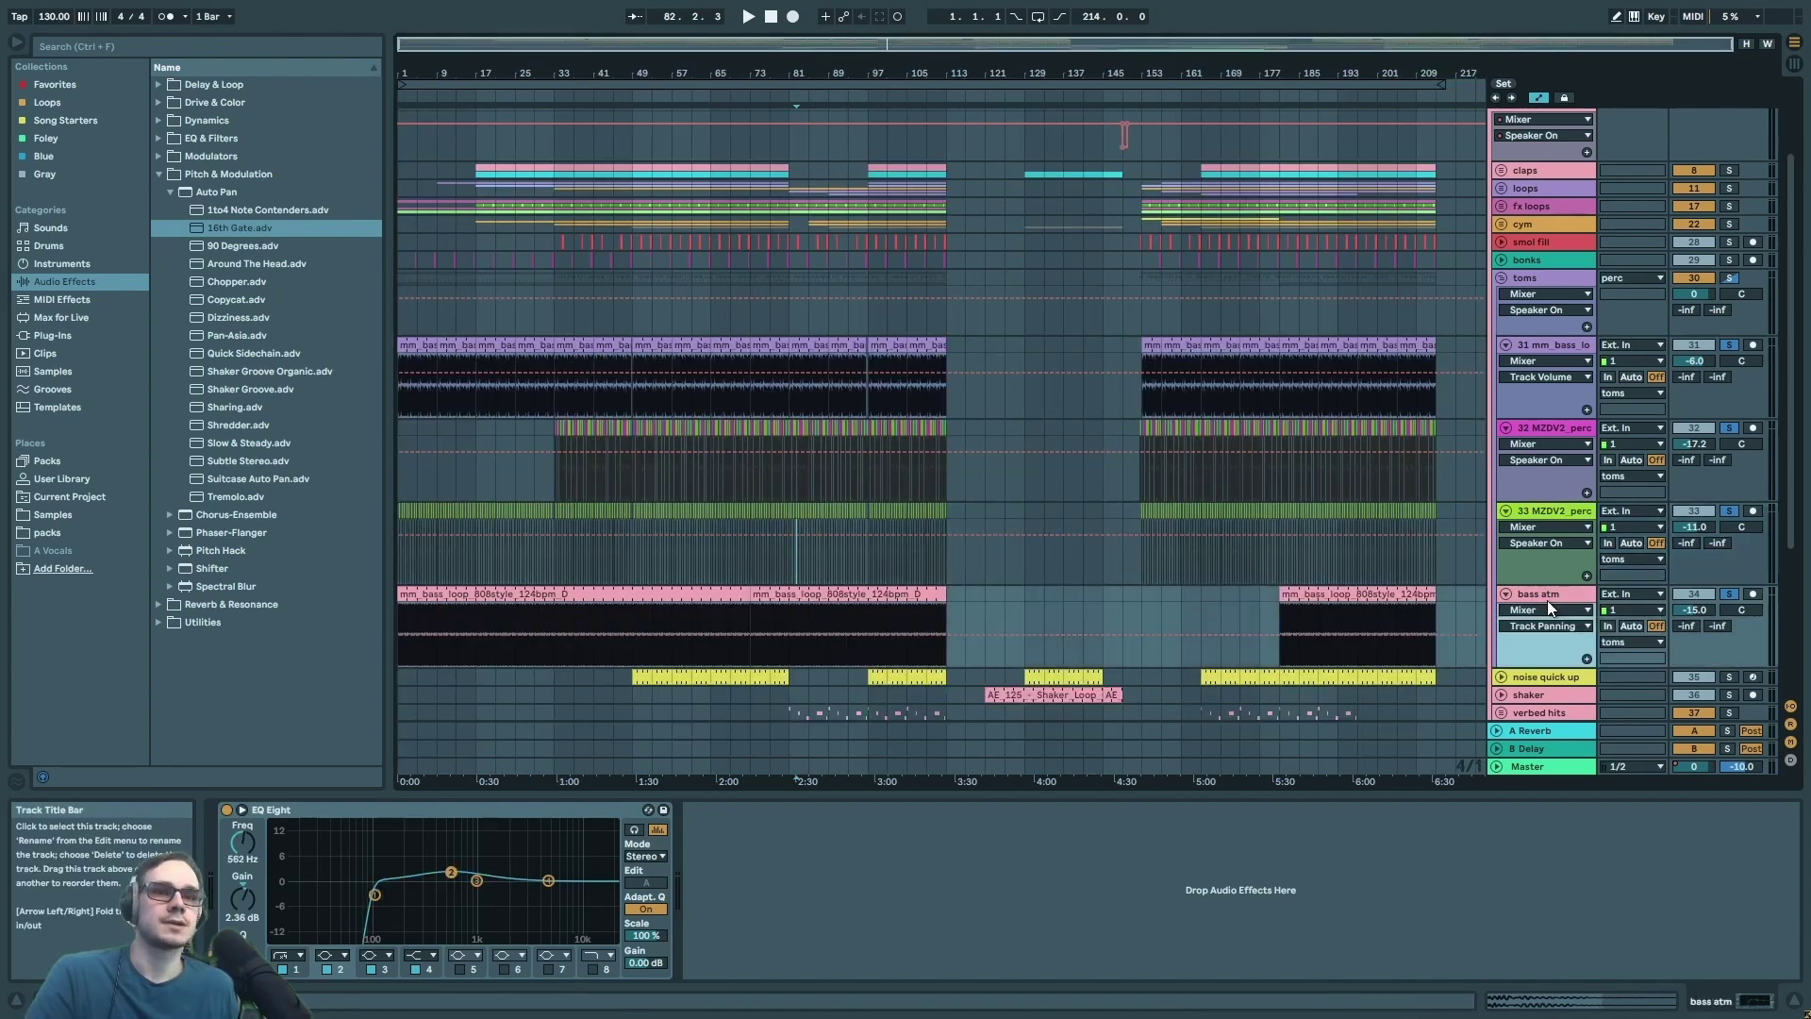
click(1545, 432)
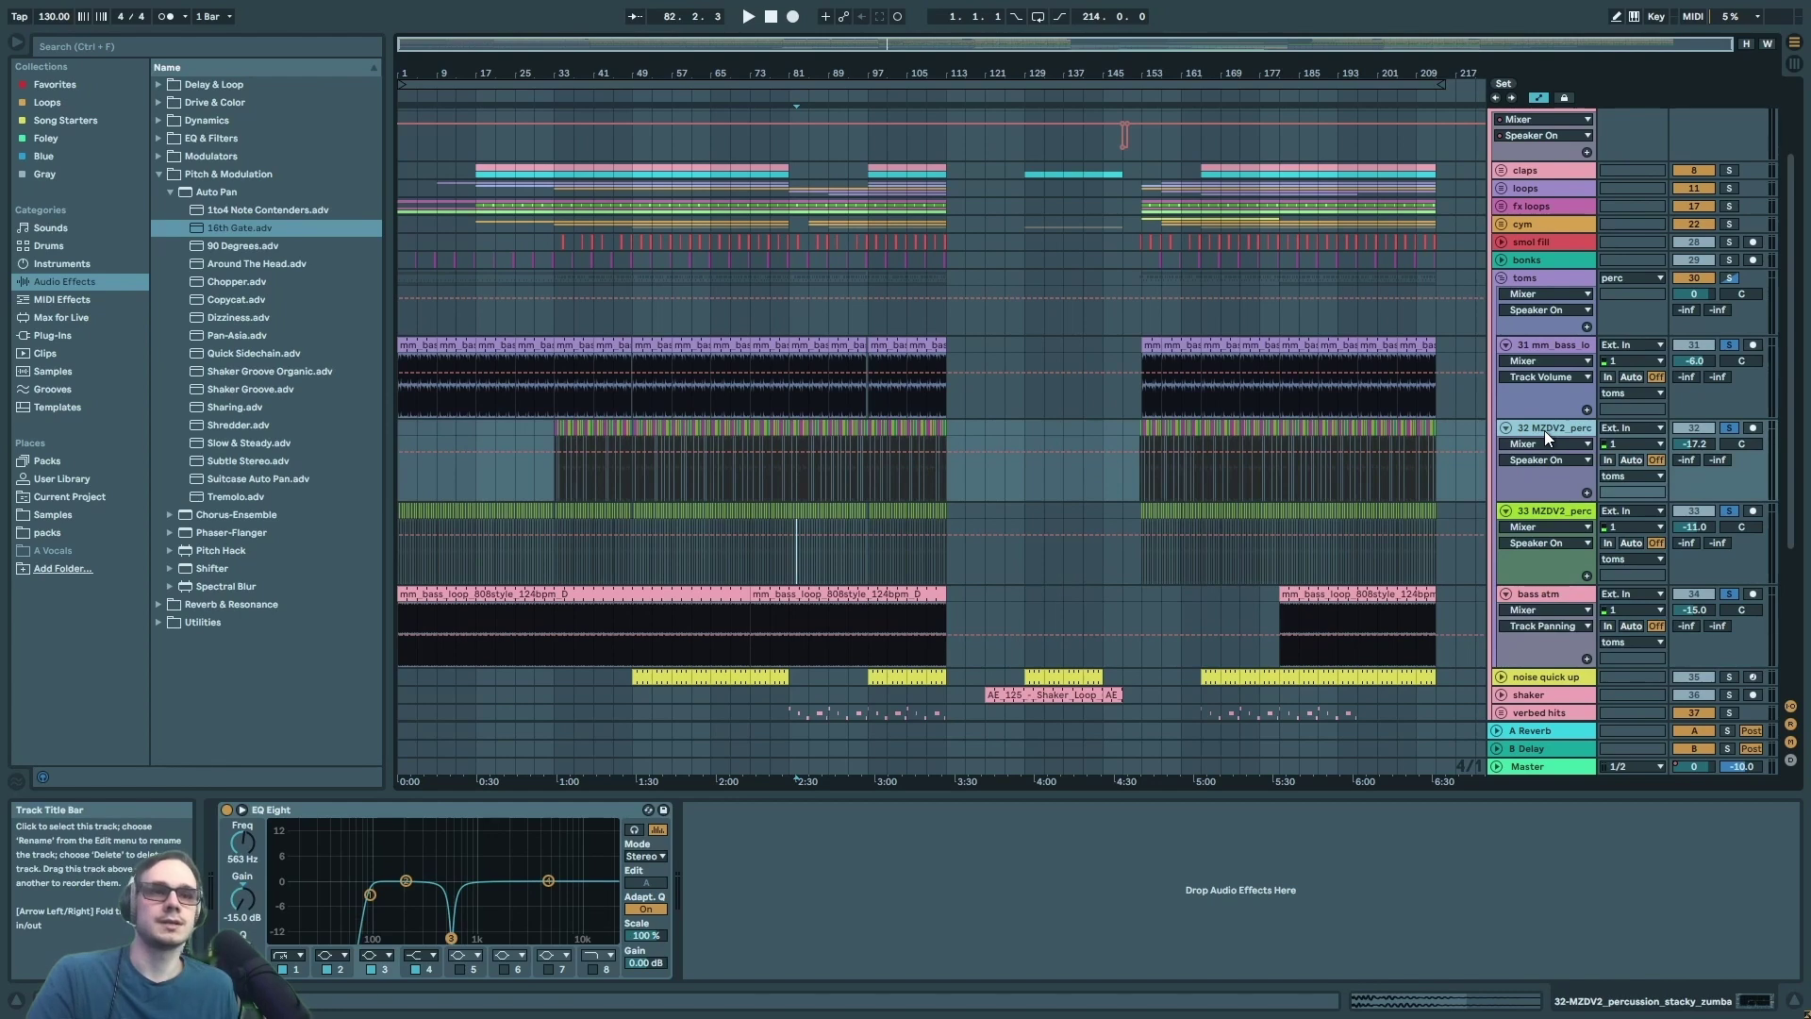
- Solo MZDV2 percussion track 32 and play it from bar 85, switching EQ Eight band 3 off and back on to compare
click(1728, 426)
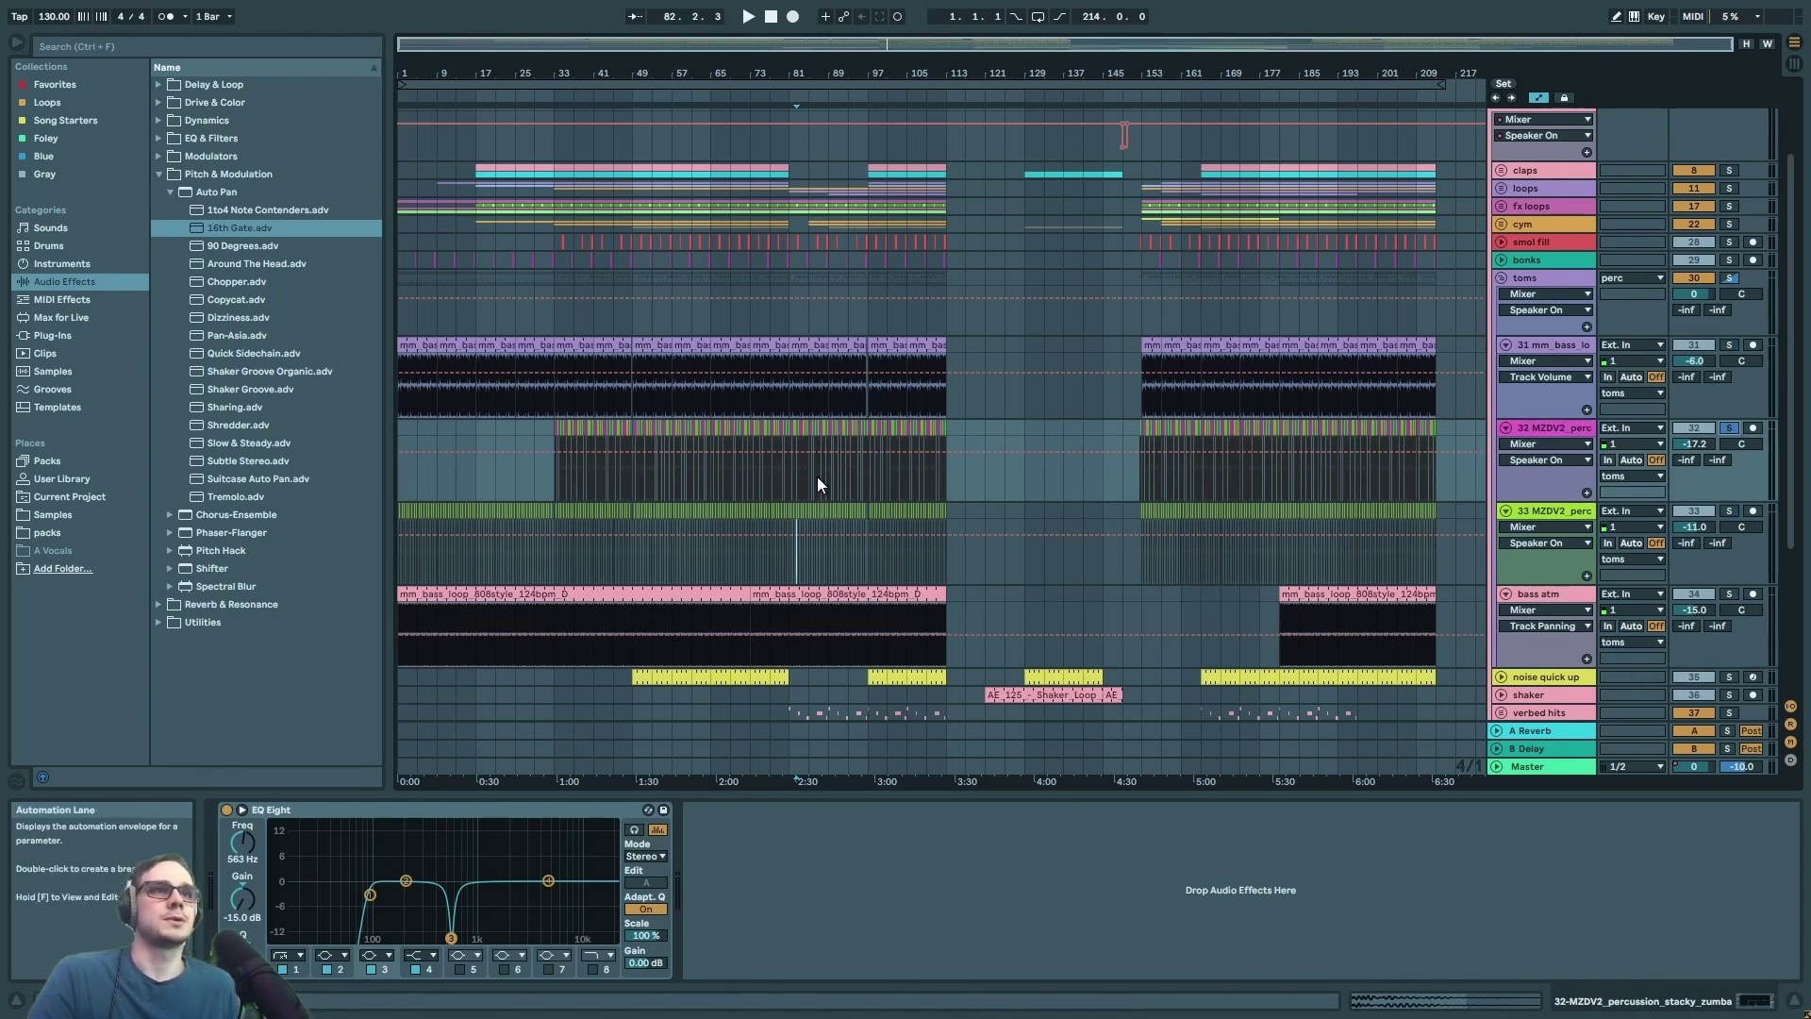
scroll(789, 479, up, 5)
click(788, 480)
key(space)
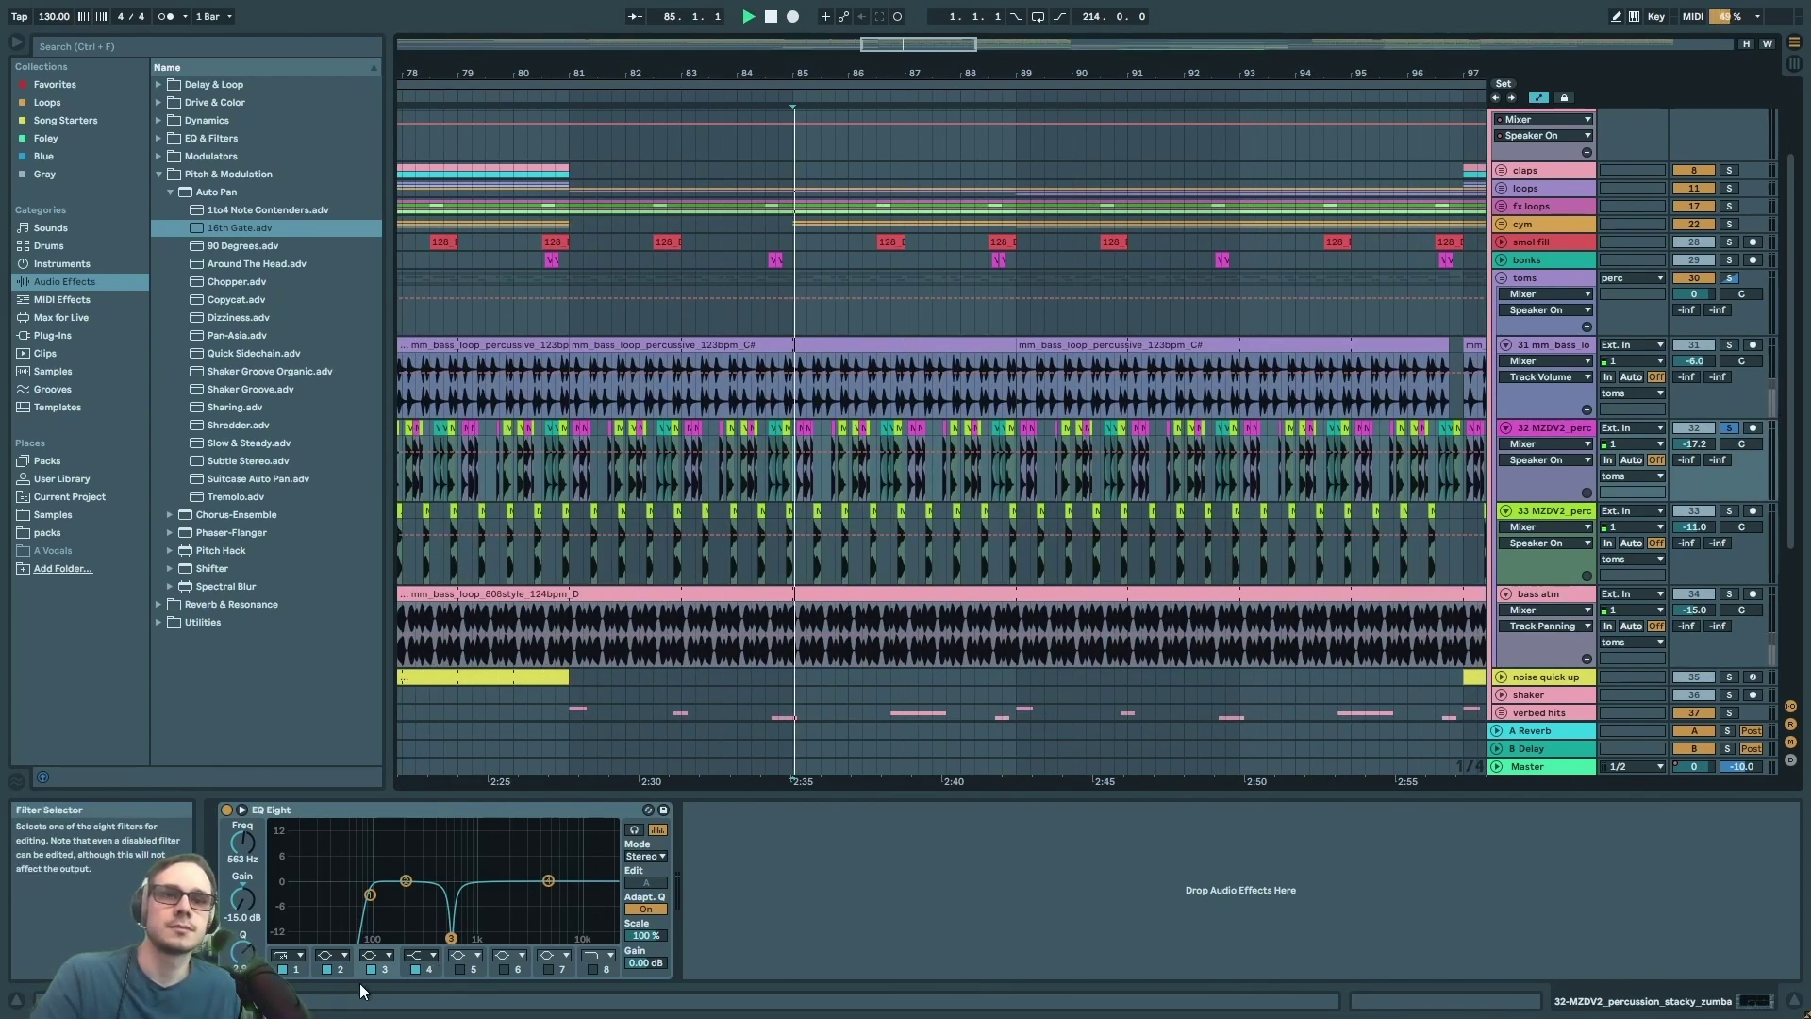
click(371, 968)
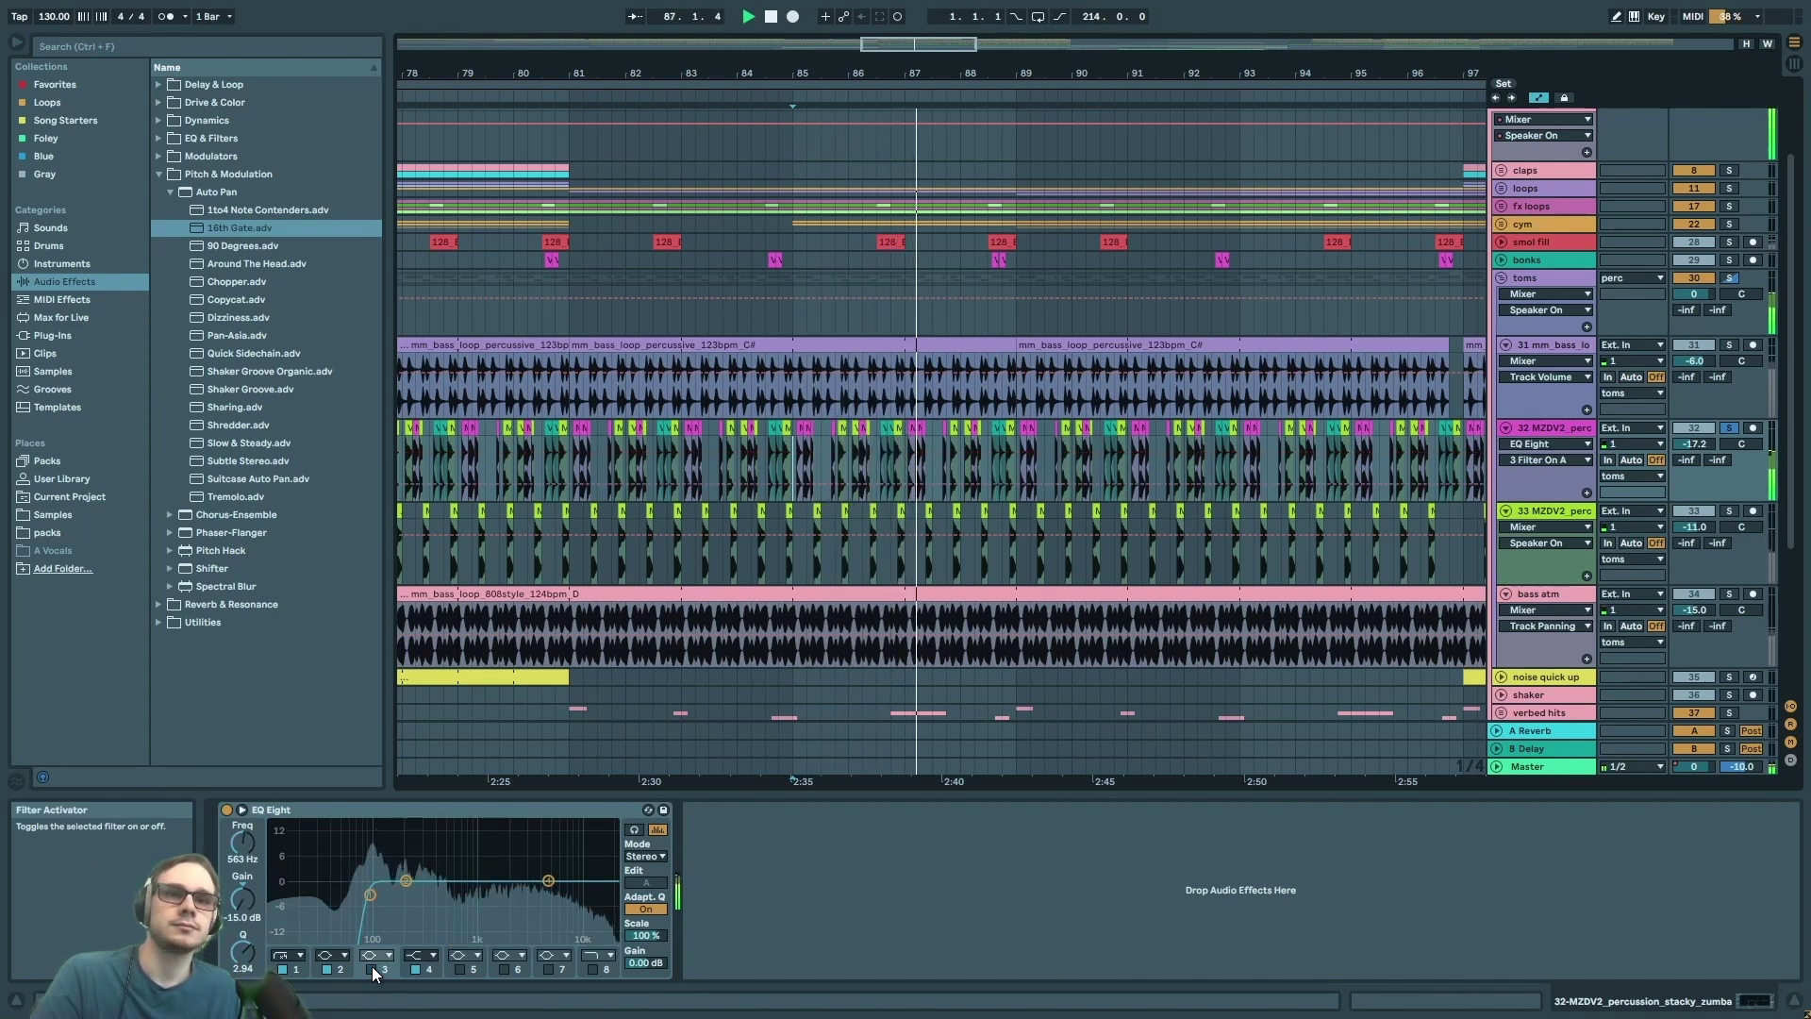
click(372, 968)
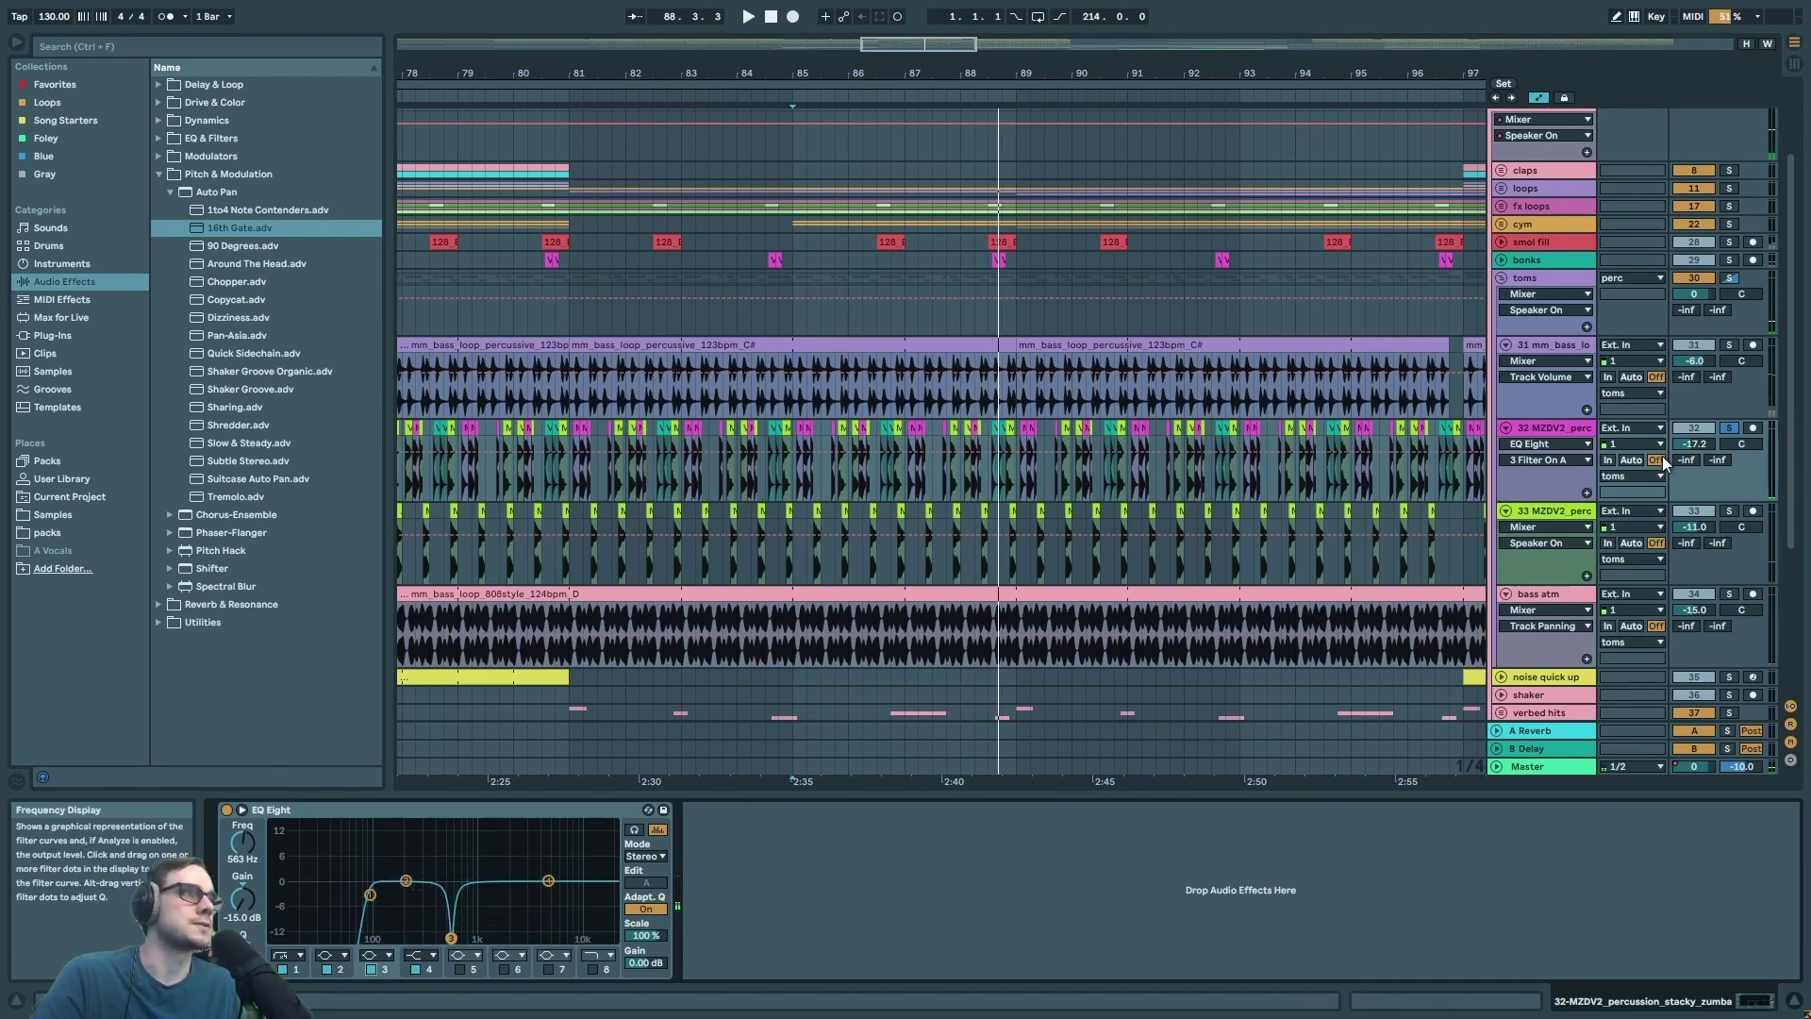
- Play the soloed toms group from bar 85 and show its EQ Eight filter 1 frequency automation
scroll(1604, 425, up, 1)
click(1547, 383)
click(1546, 308)
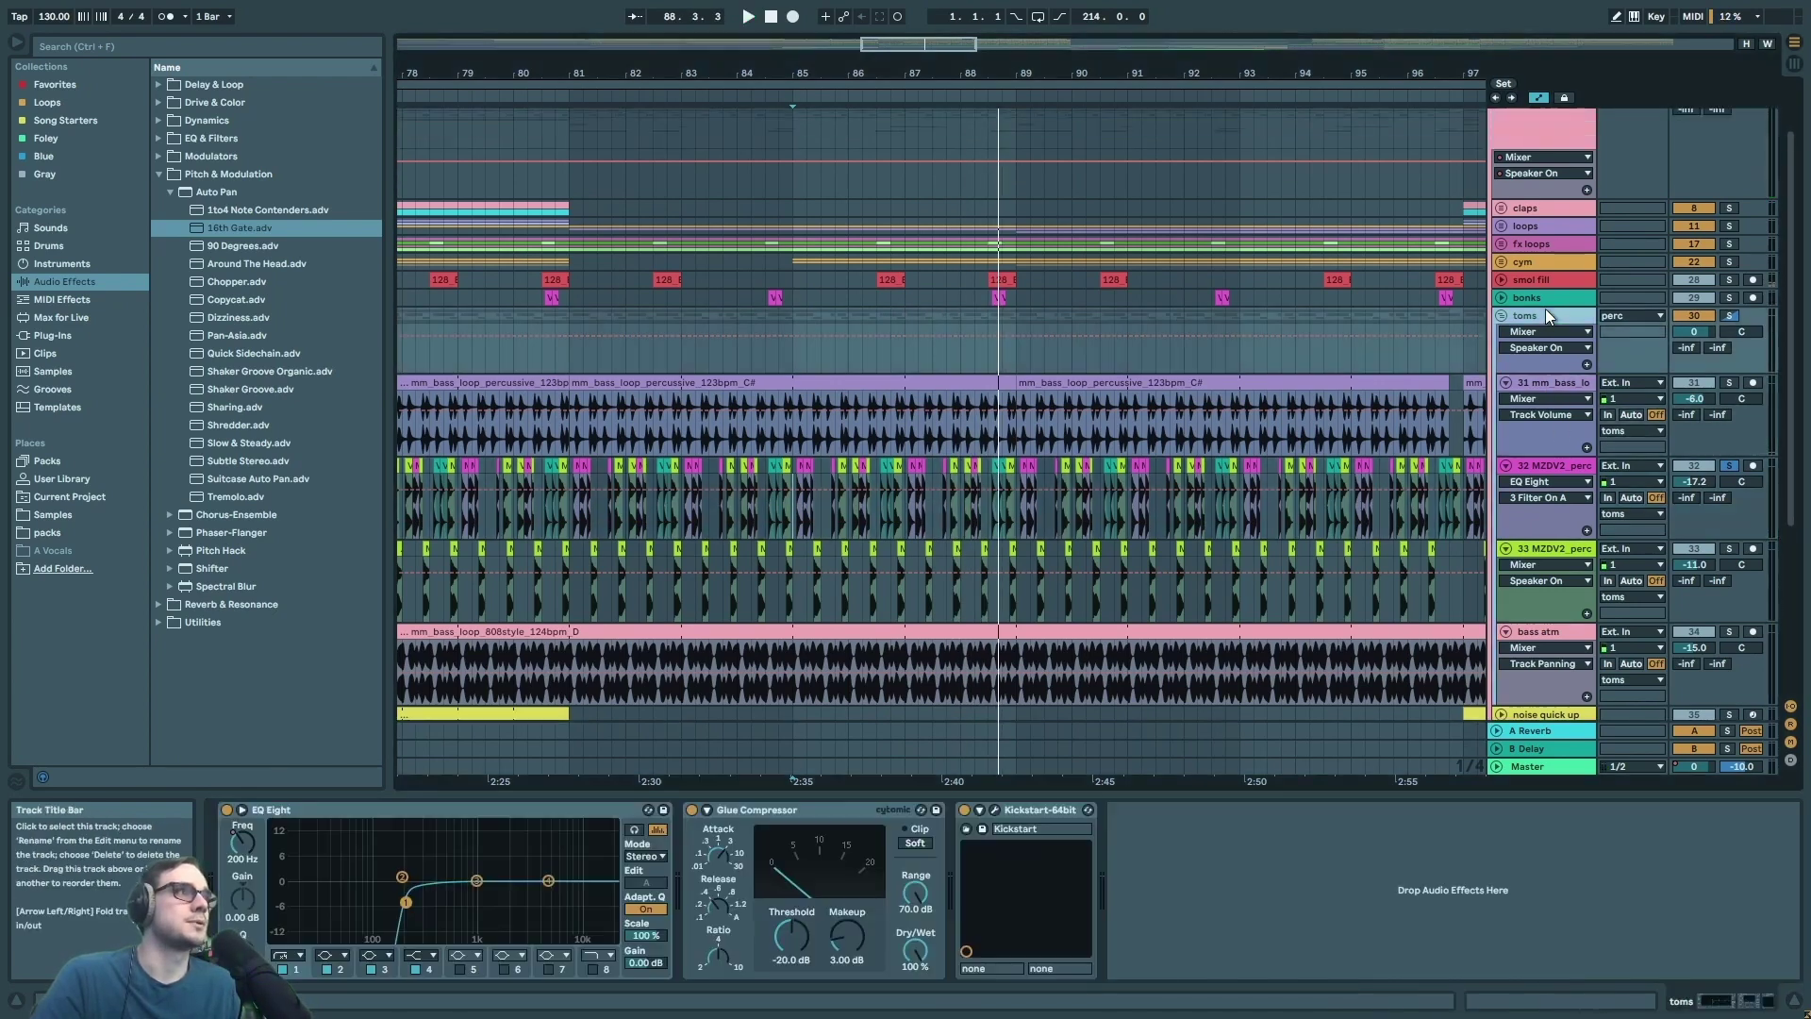
click(1729, 315)
key(space)
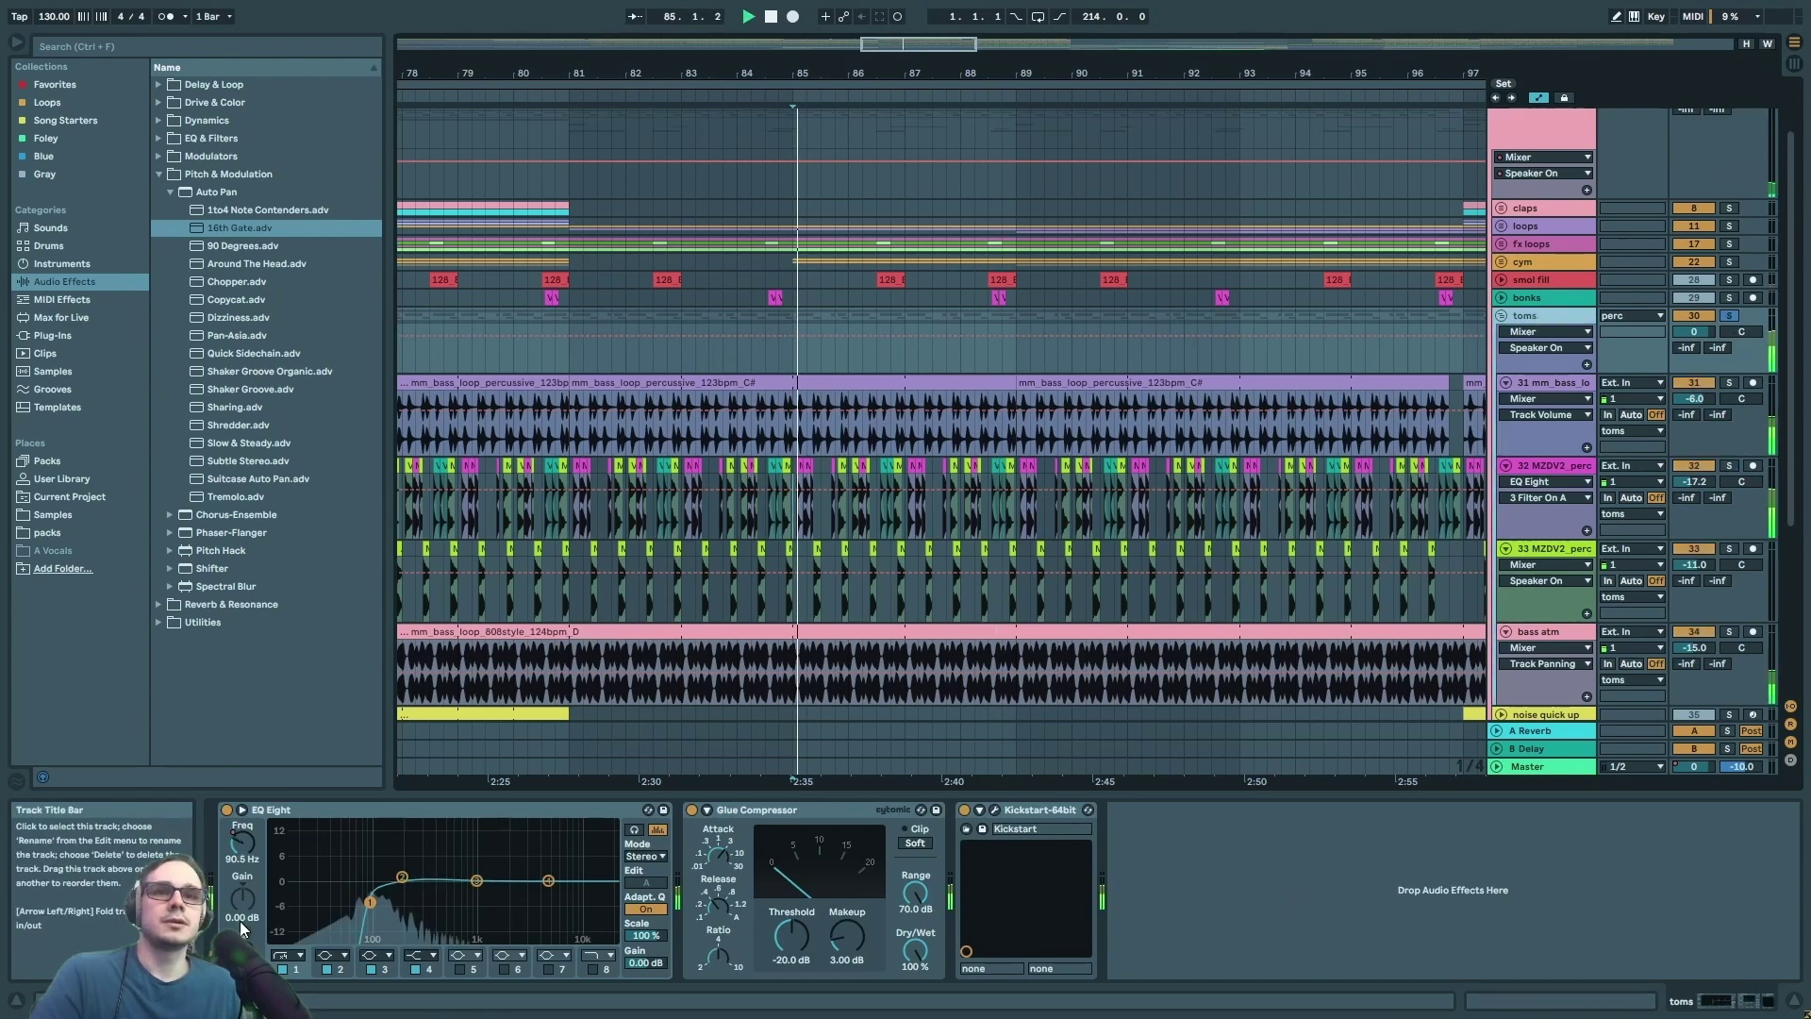
click(241, 847)
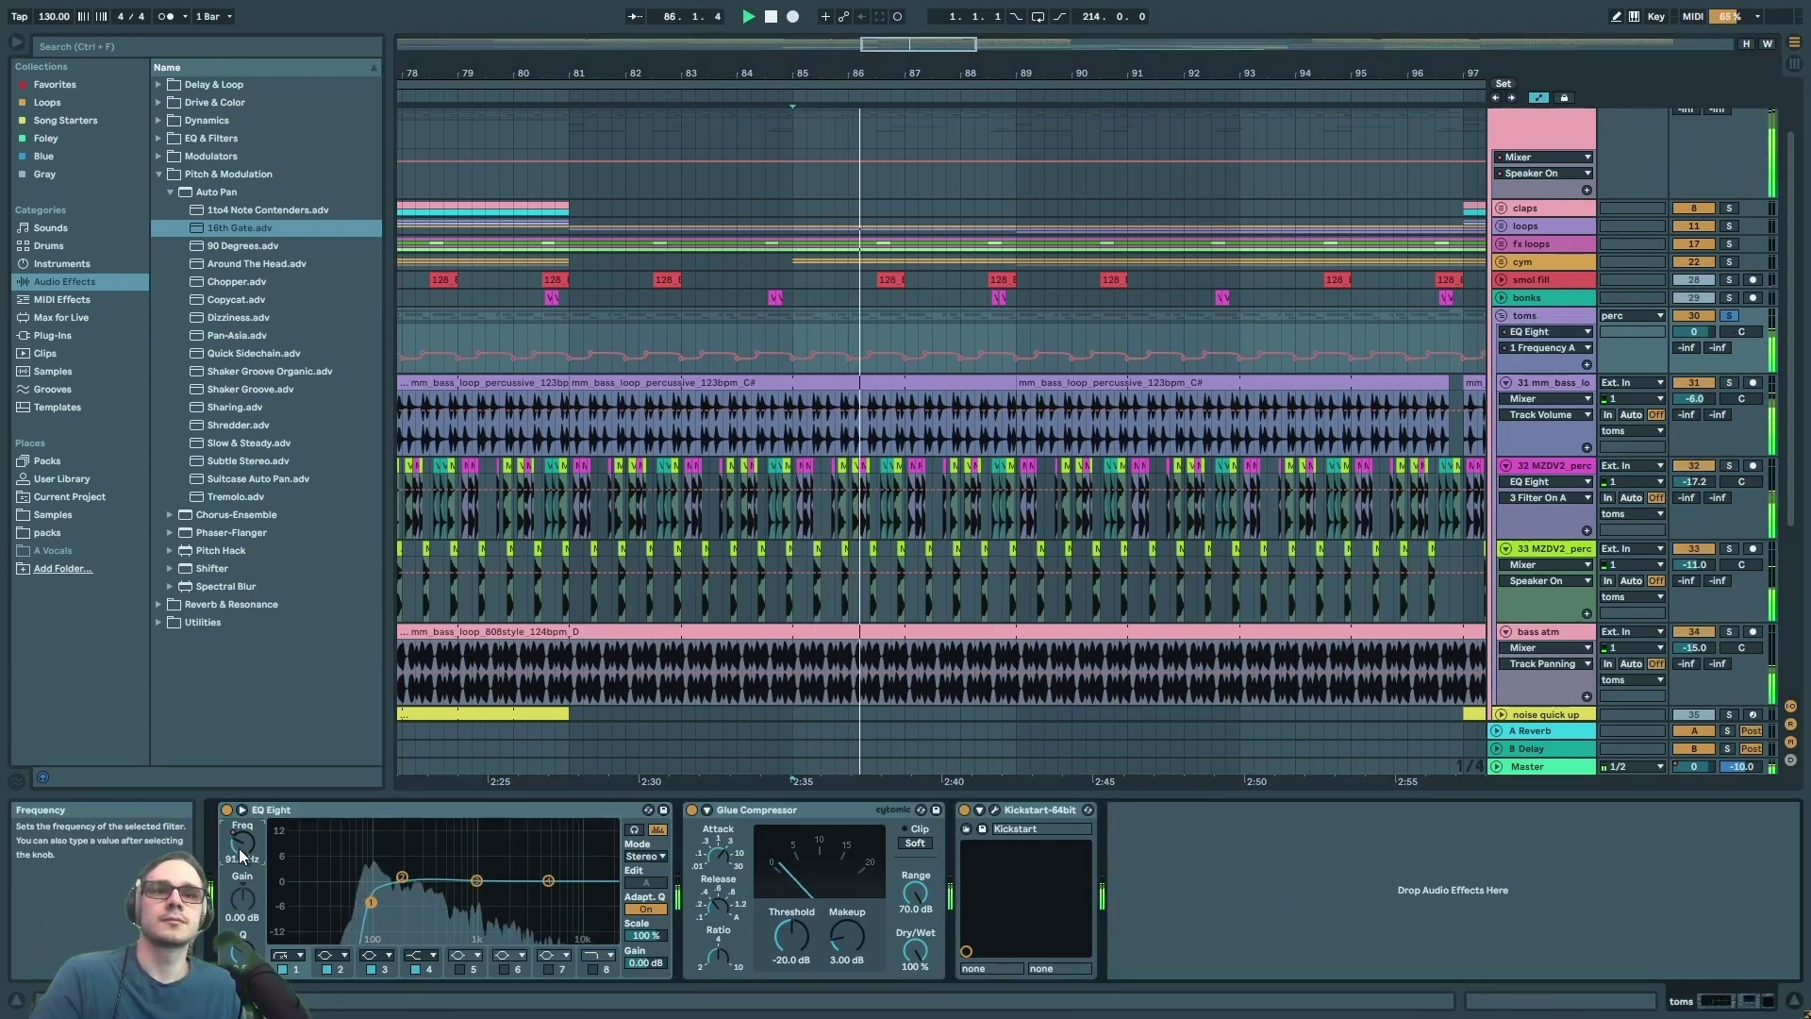
- Inspect the toms group's filter frequency automation across the whole arrangement and play the group from bar 17
scroll(828, 323, down, 5)
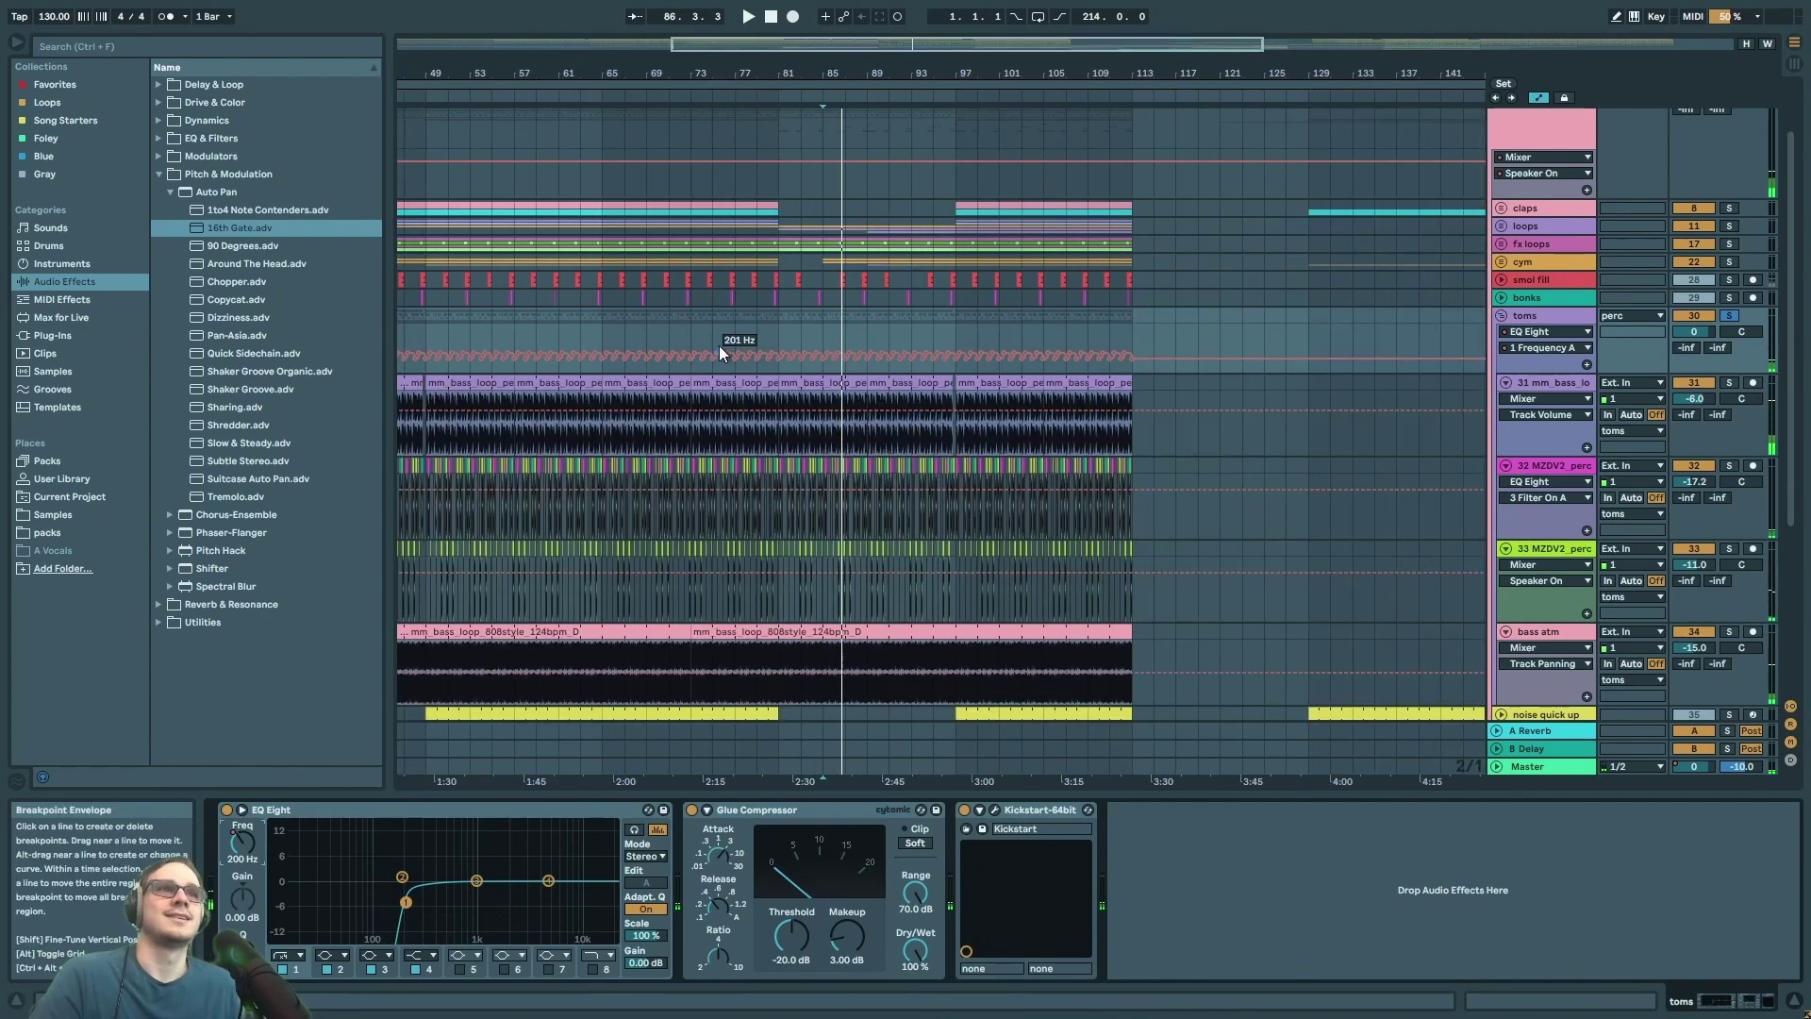
scroll(780, 320, down, 5)
key(space)
click(546, 331)
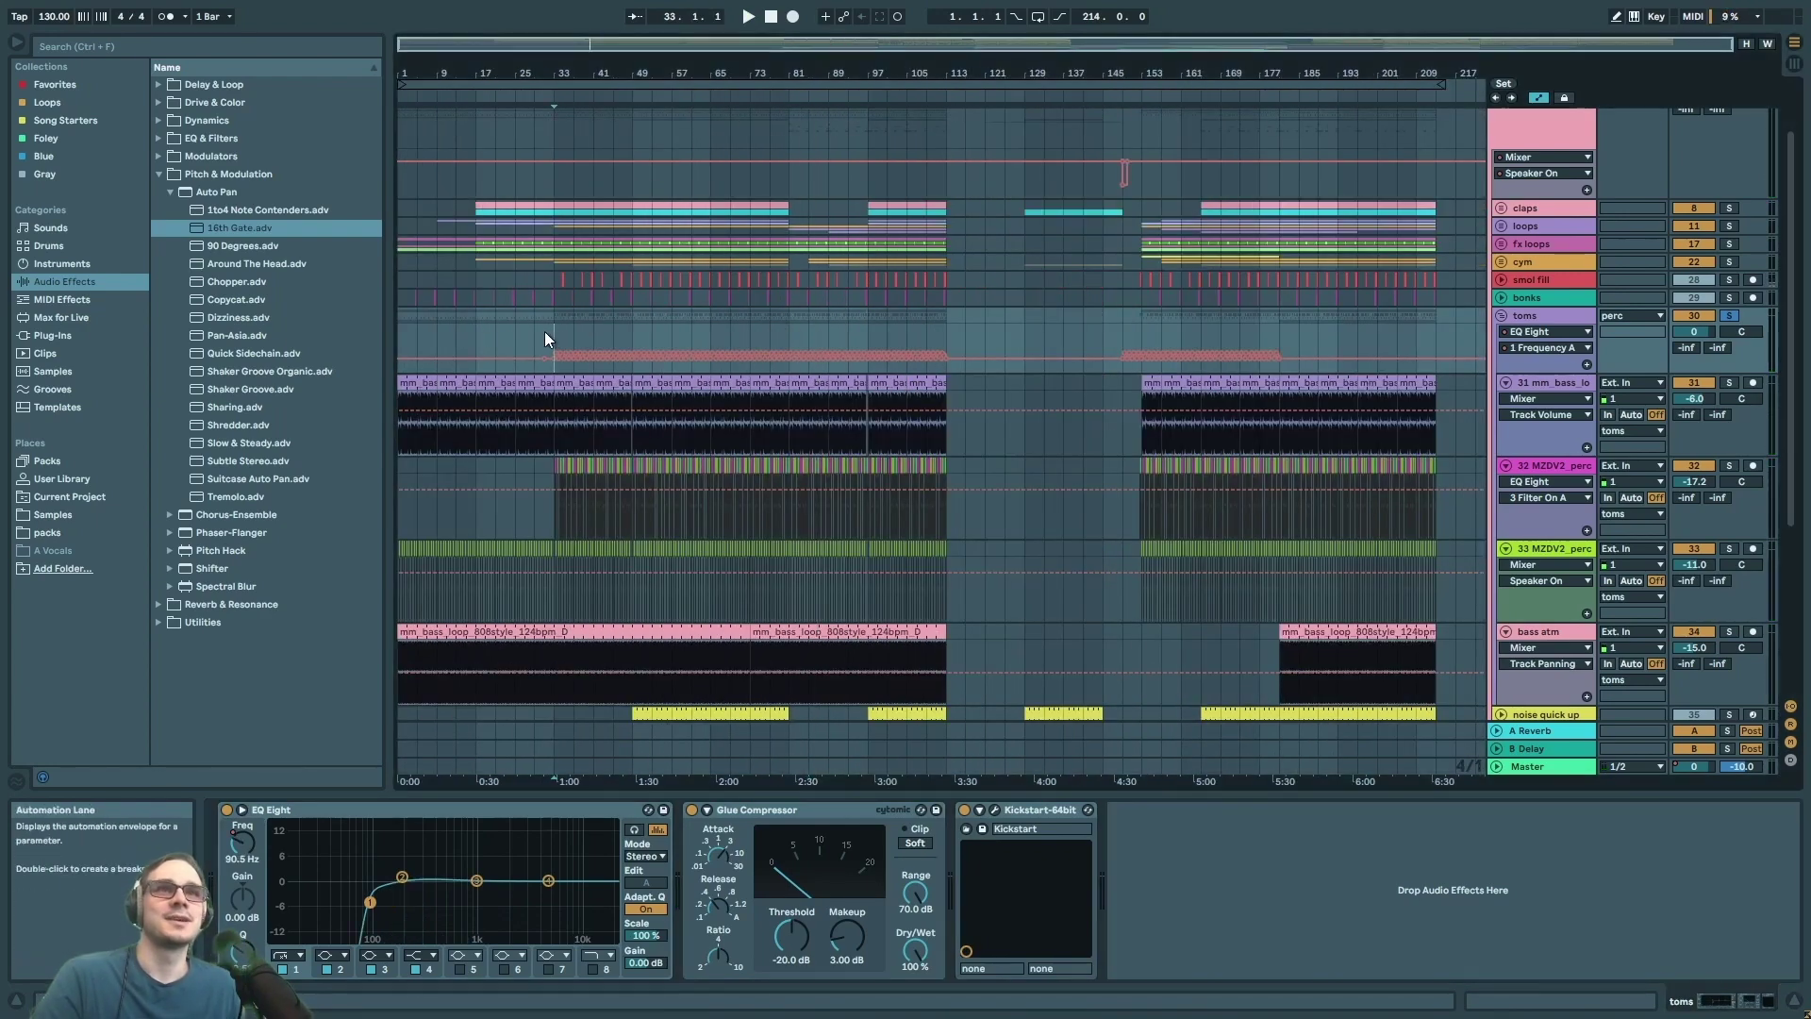
click(477, 334)
key(space)
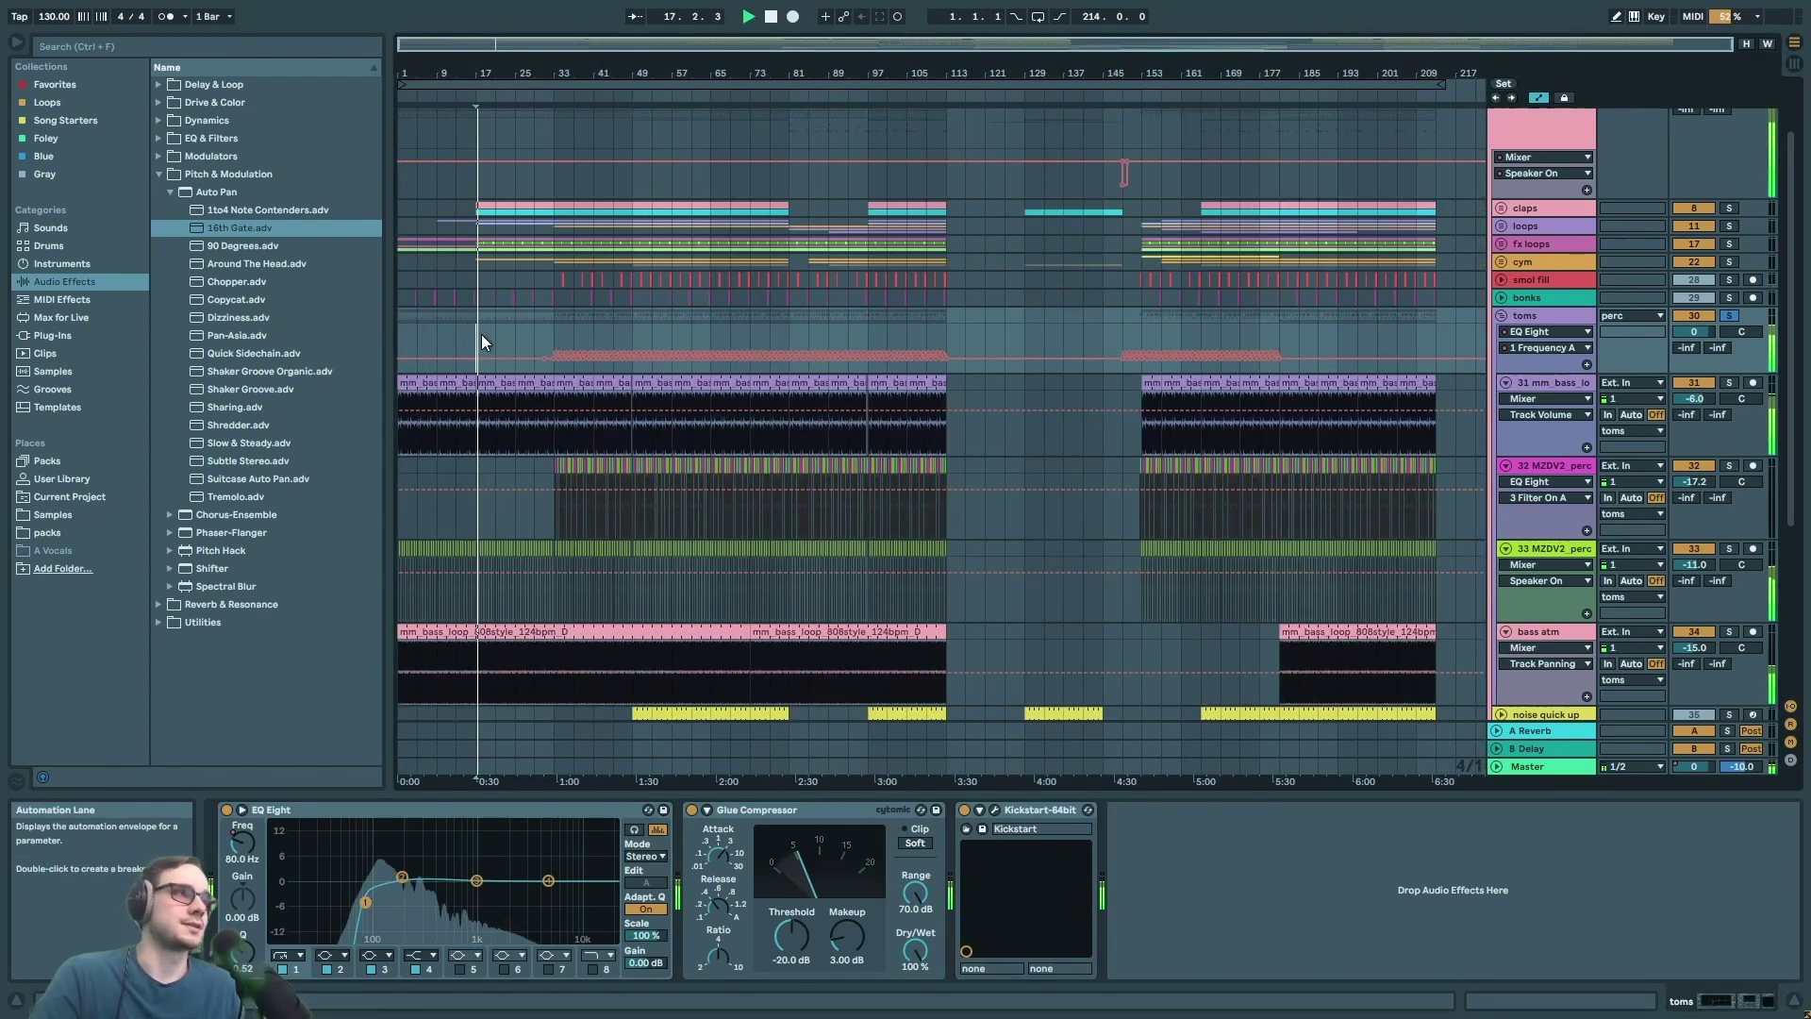
scroll(490, 336, up, 5)
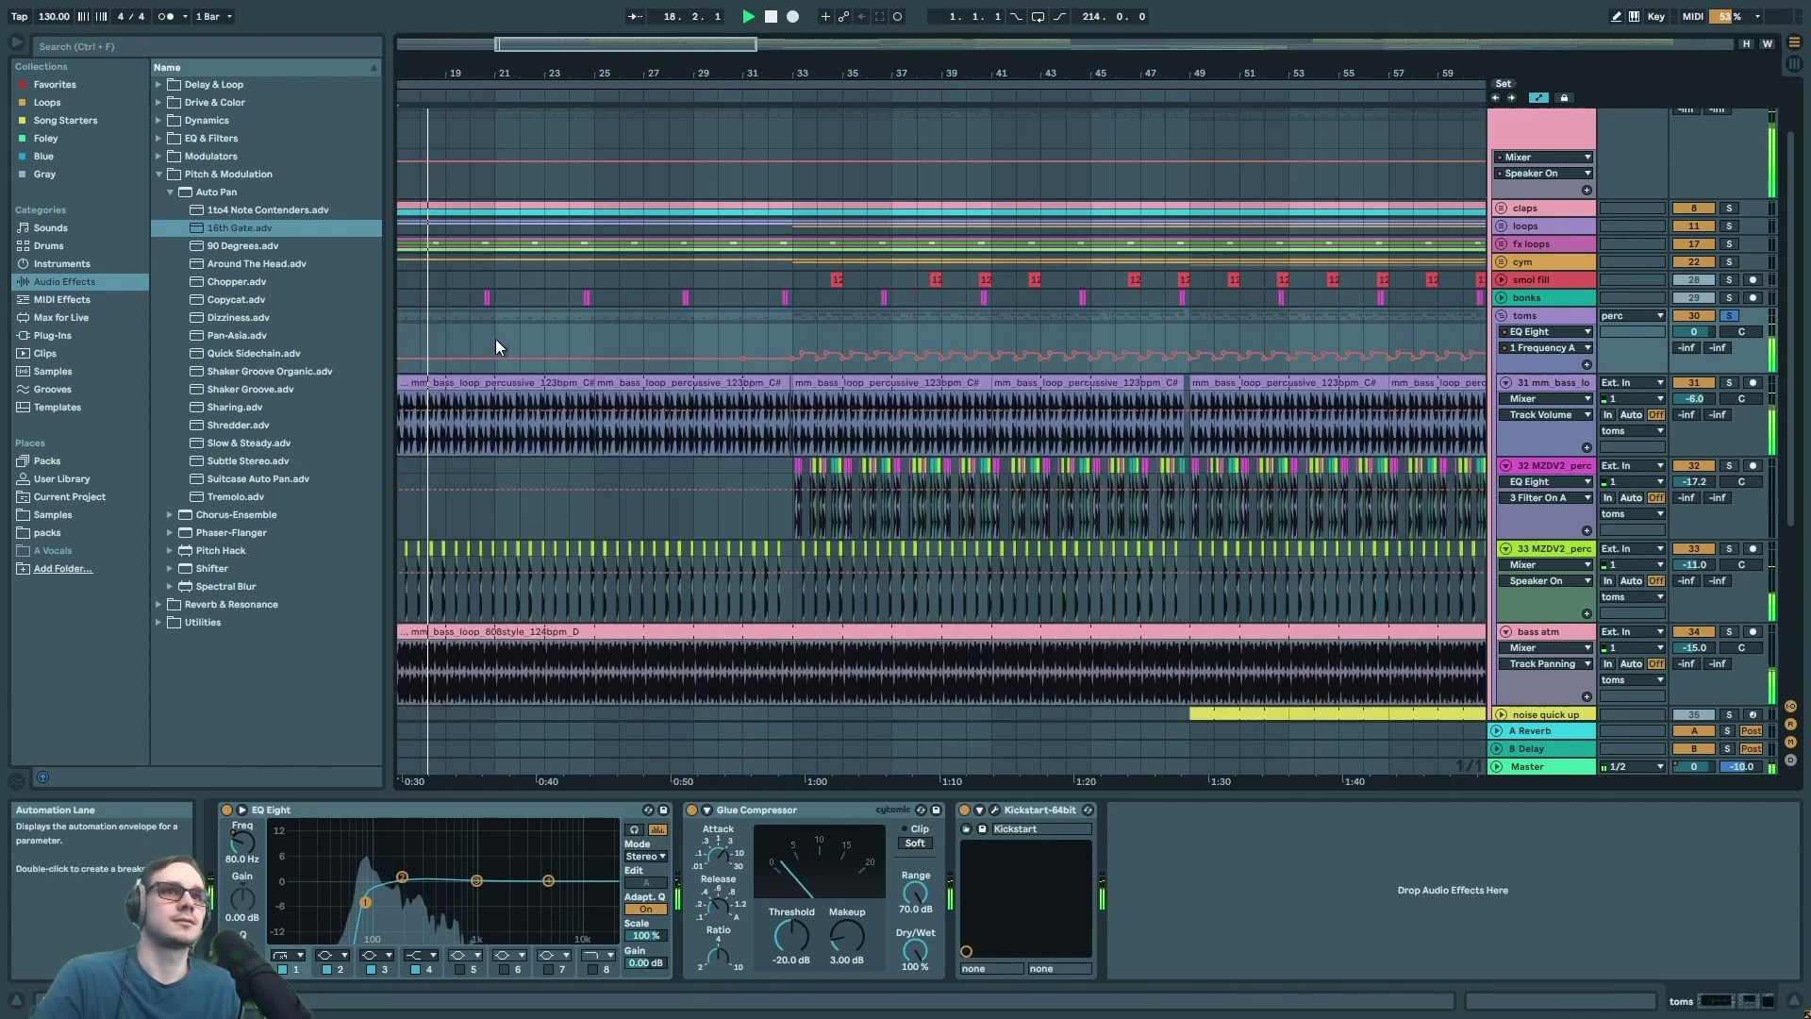
key(space)
- Examine the toms group's filter frequency envelope up close at bar 33 and play the group from there
click(791, 347)
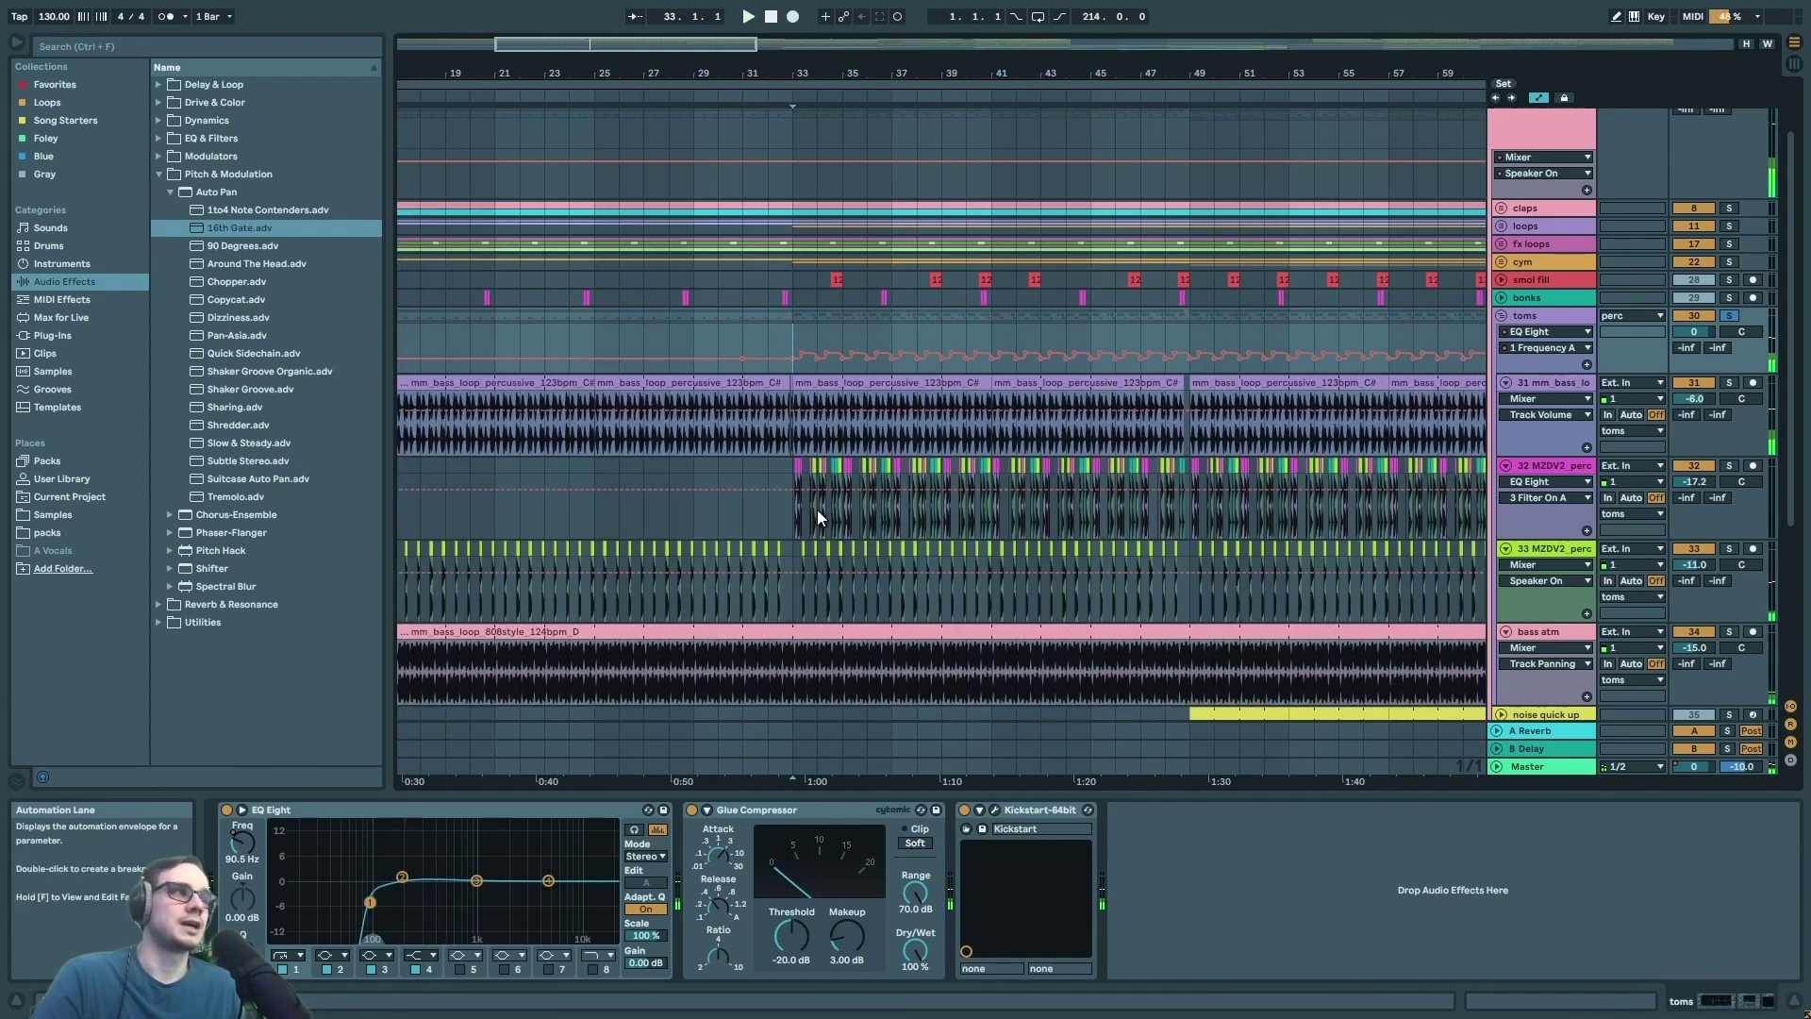
mouse_move(798, 346)
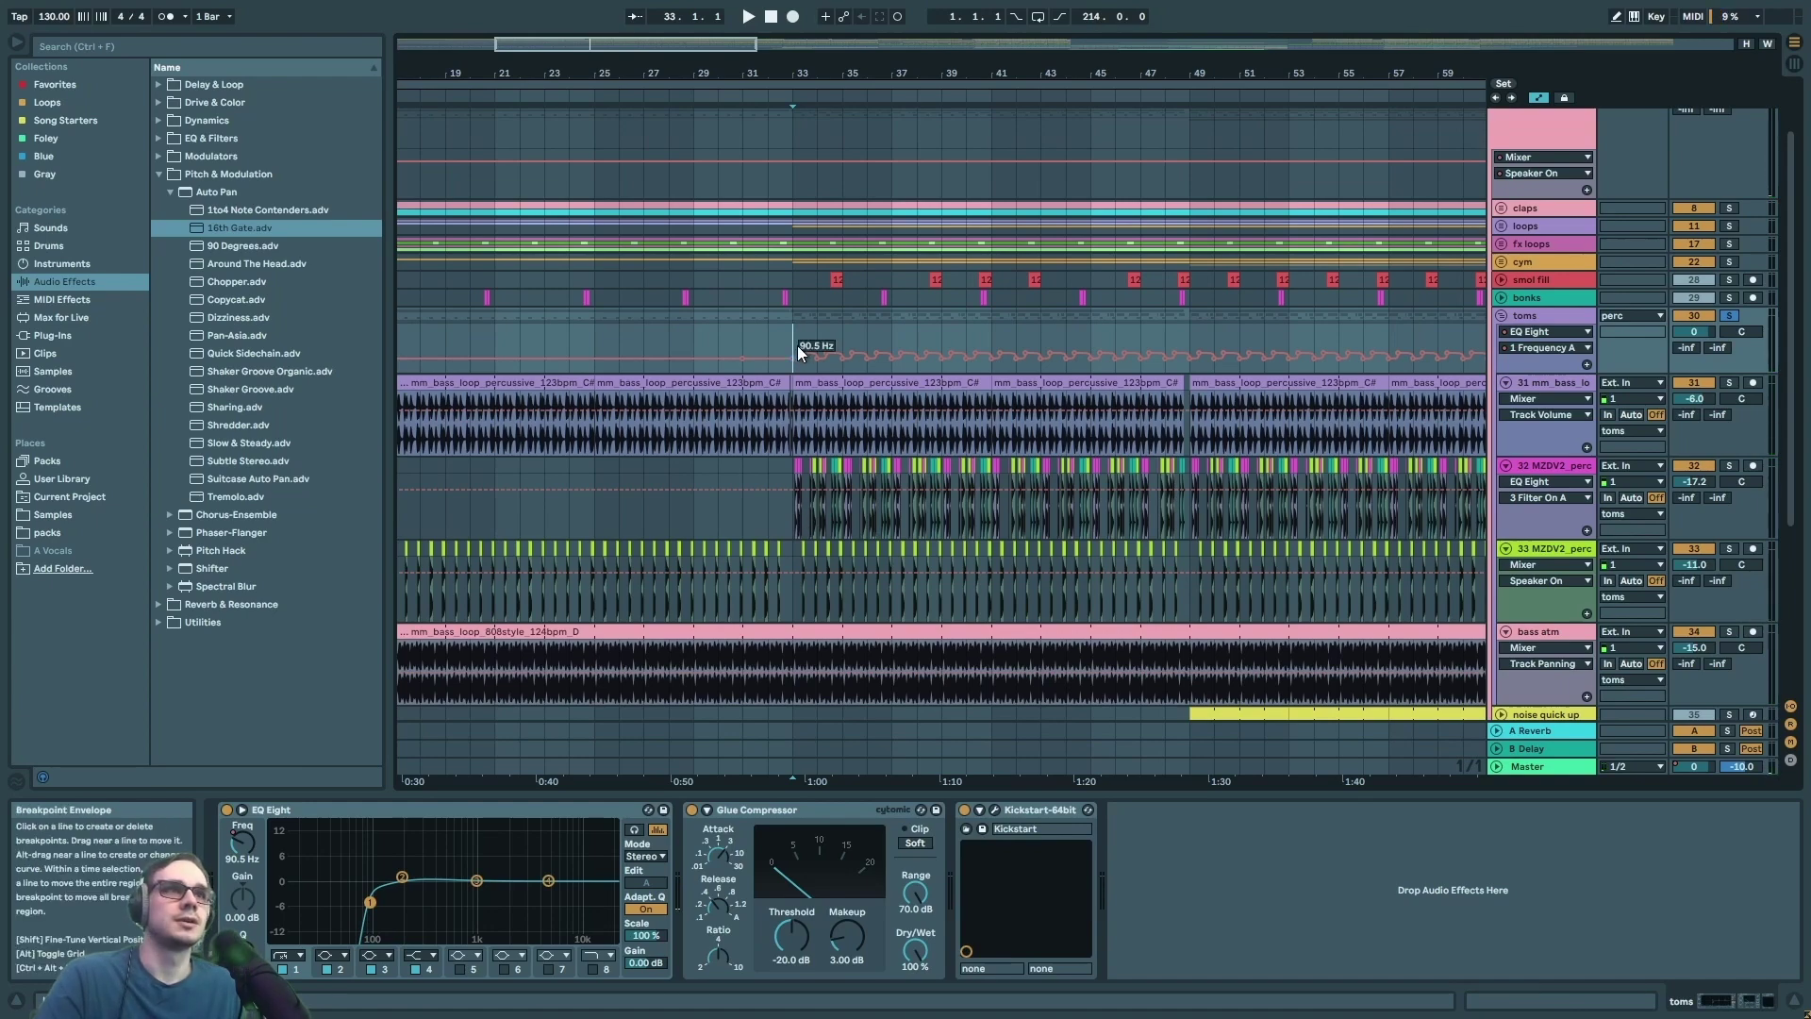
scroll(797, 347, up, 3)
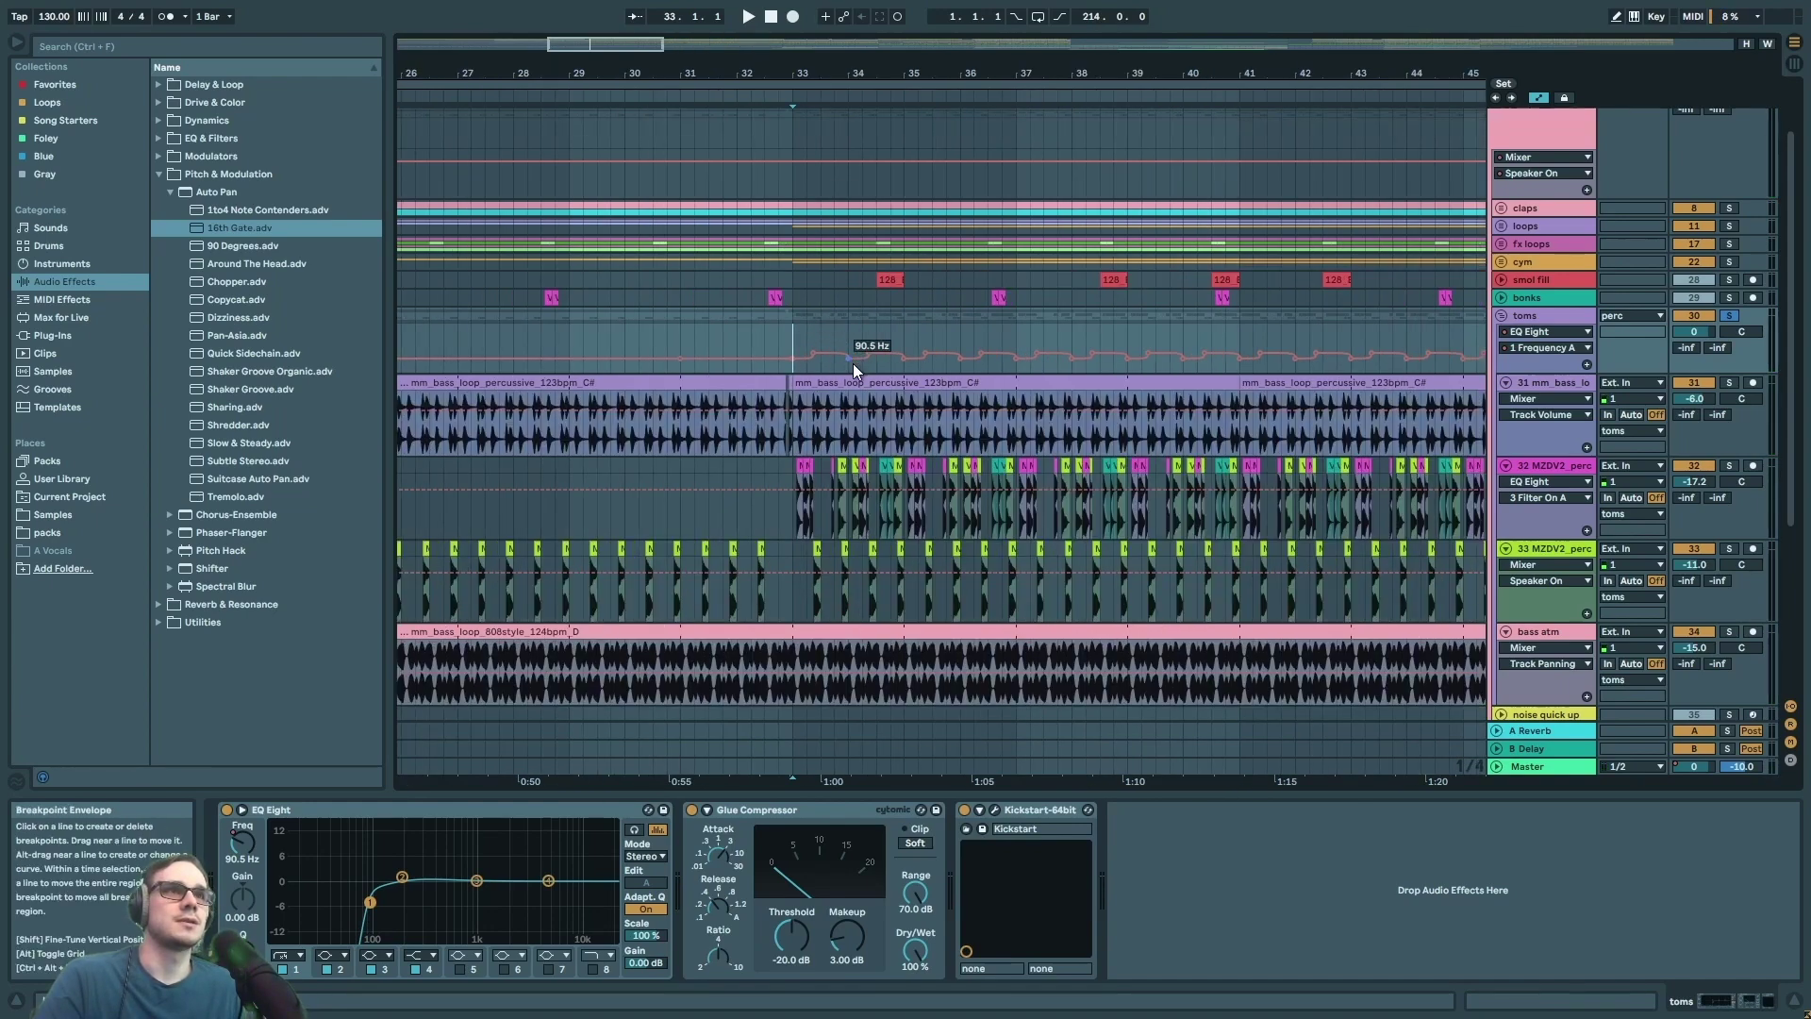
scroll(853, 365, up, 3)
key(space)
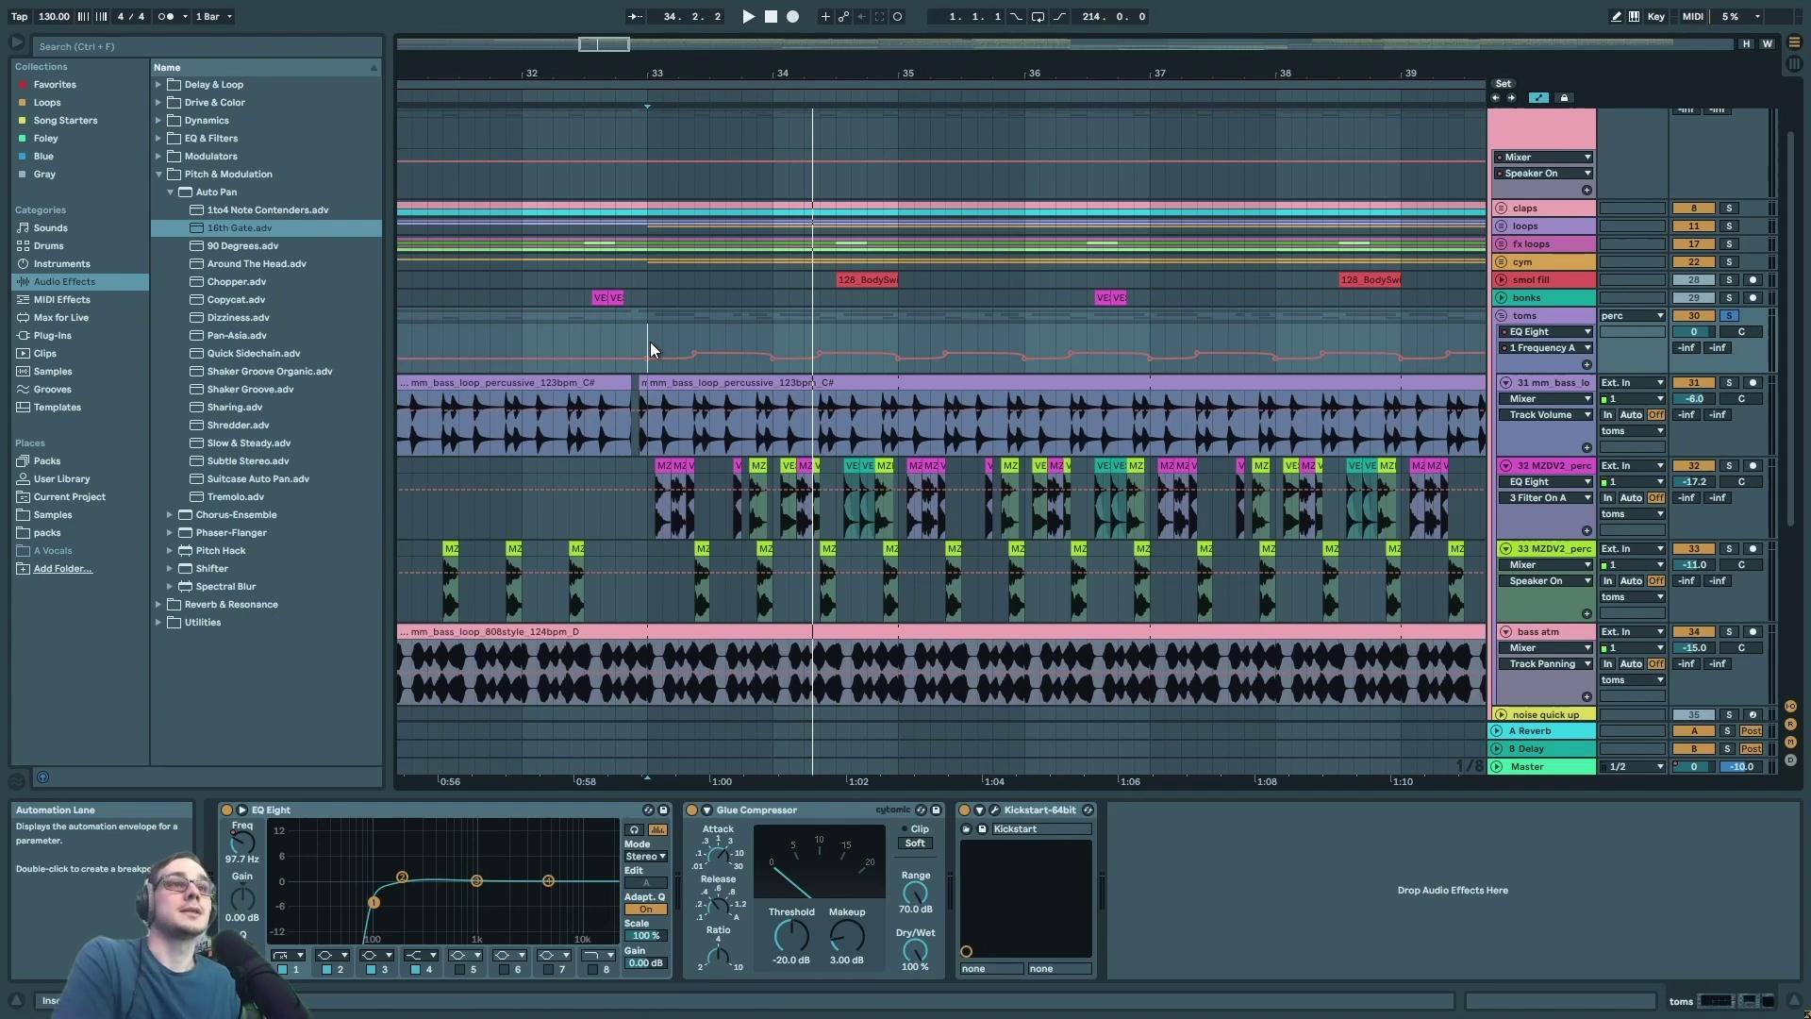
- Add the bass / chords group to the solo and replay from bar 33 to hear the toms' filter automation against it
scroll(1223, 534, down, 5)
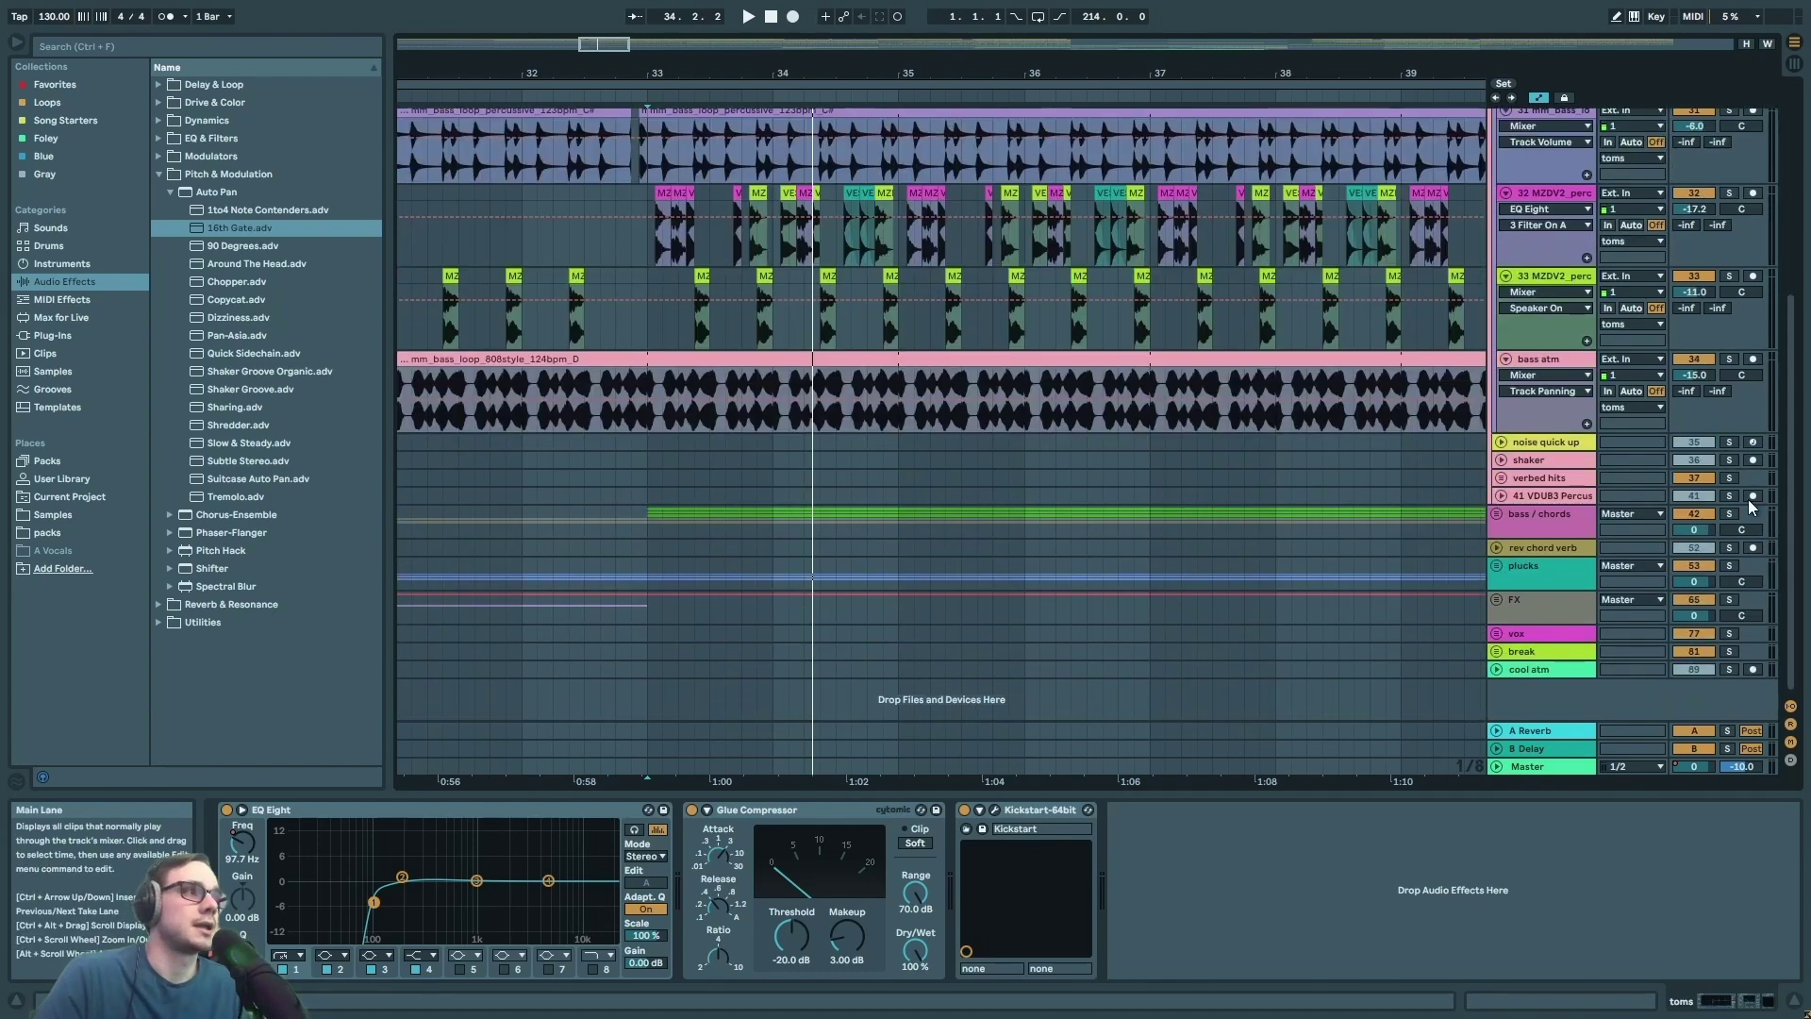
scroll(870, 504, up, 4)
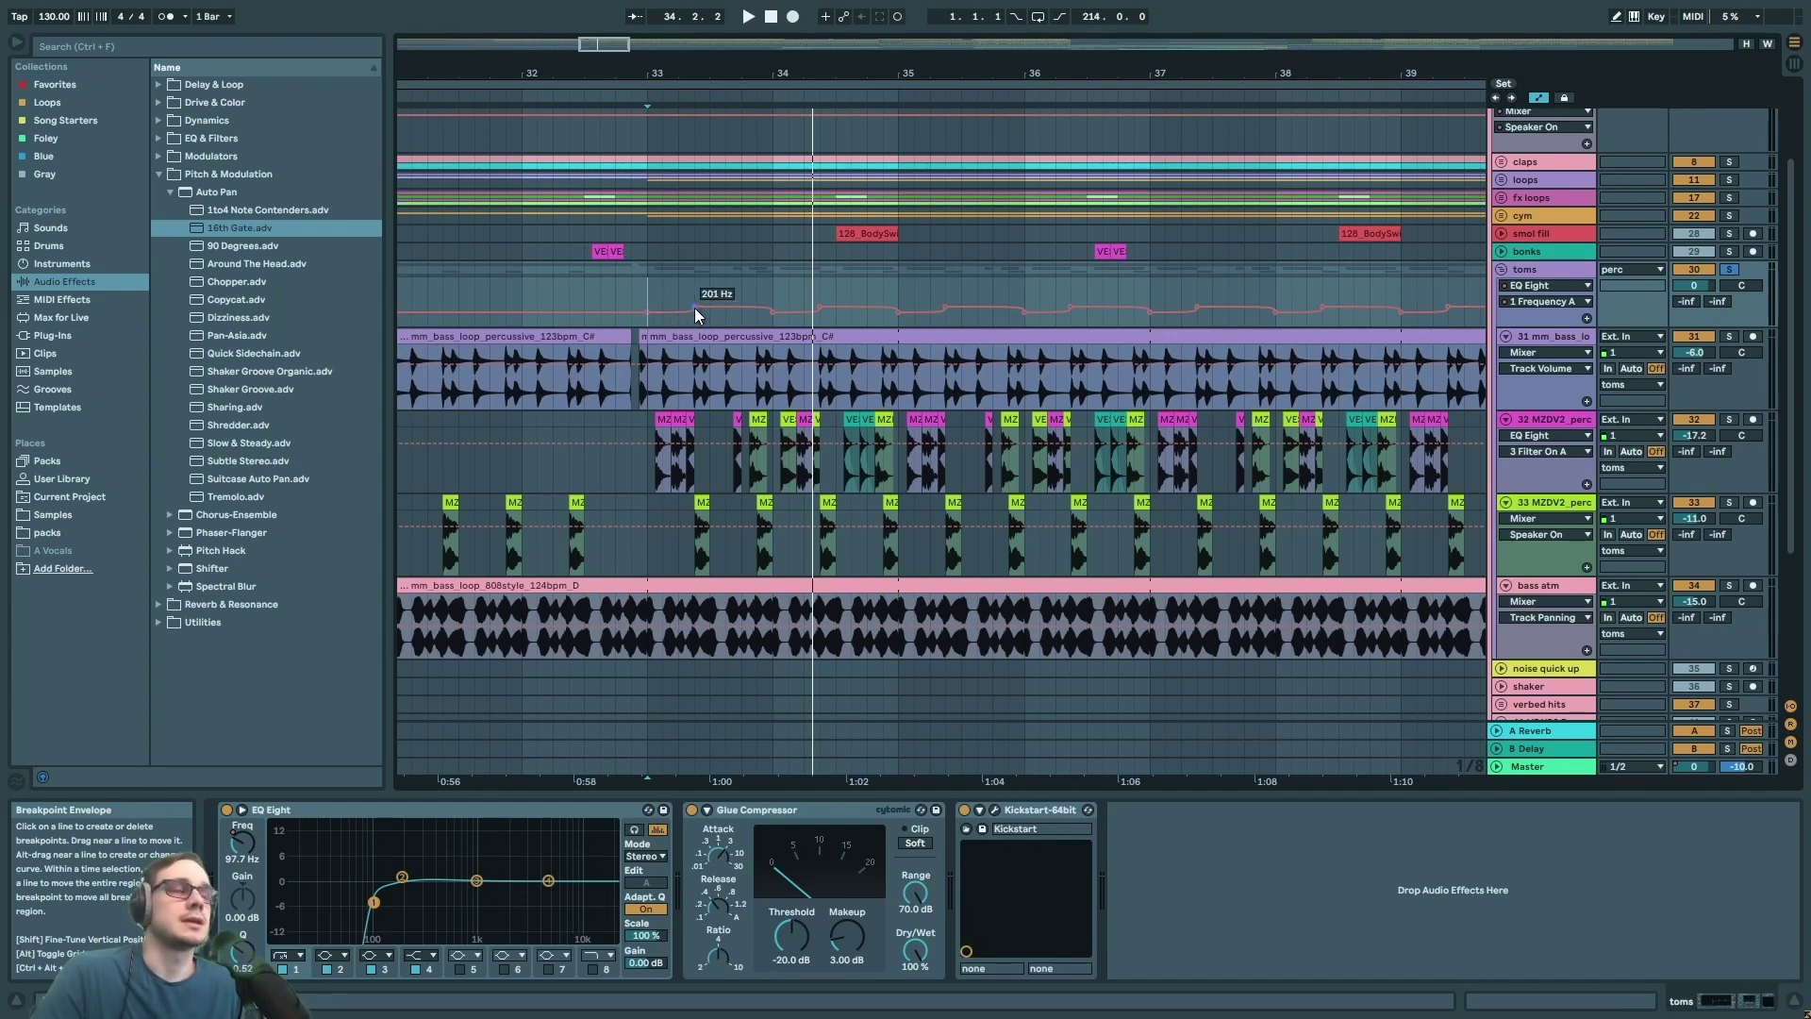
key(space)
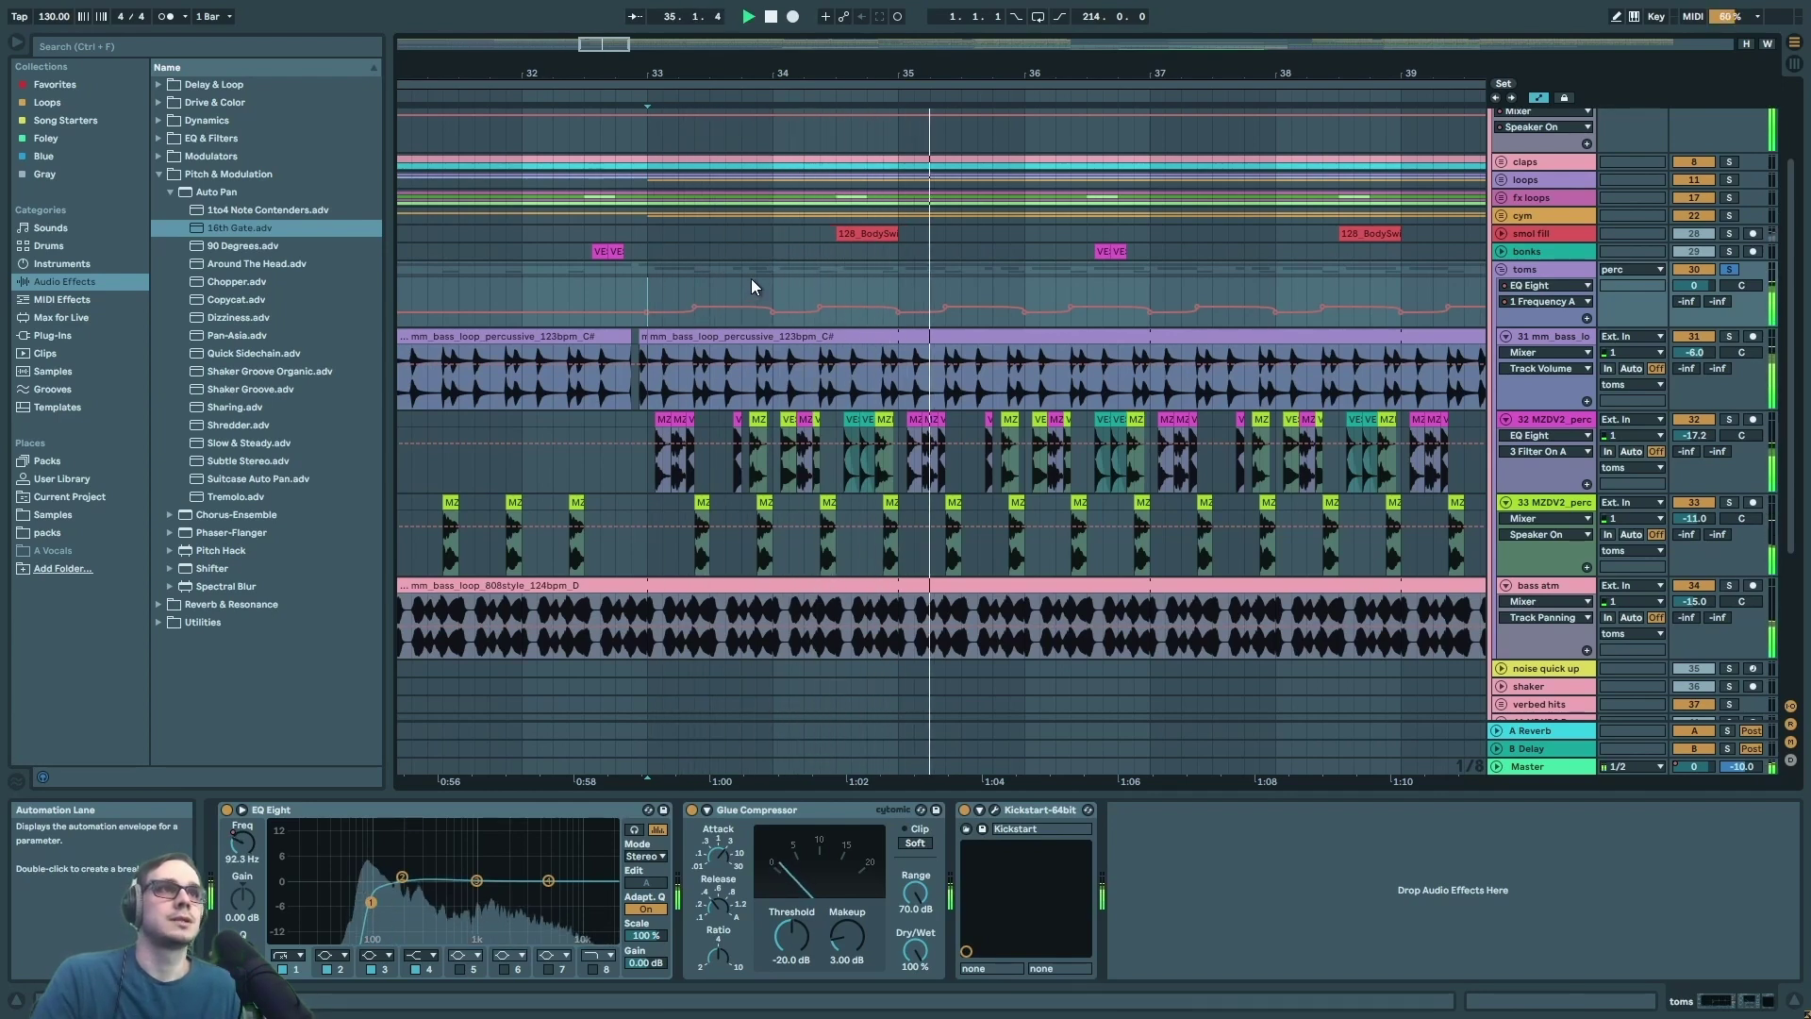
key(space)
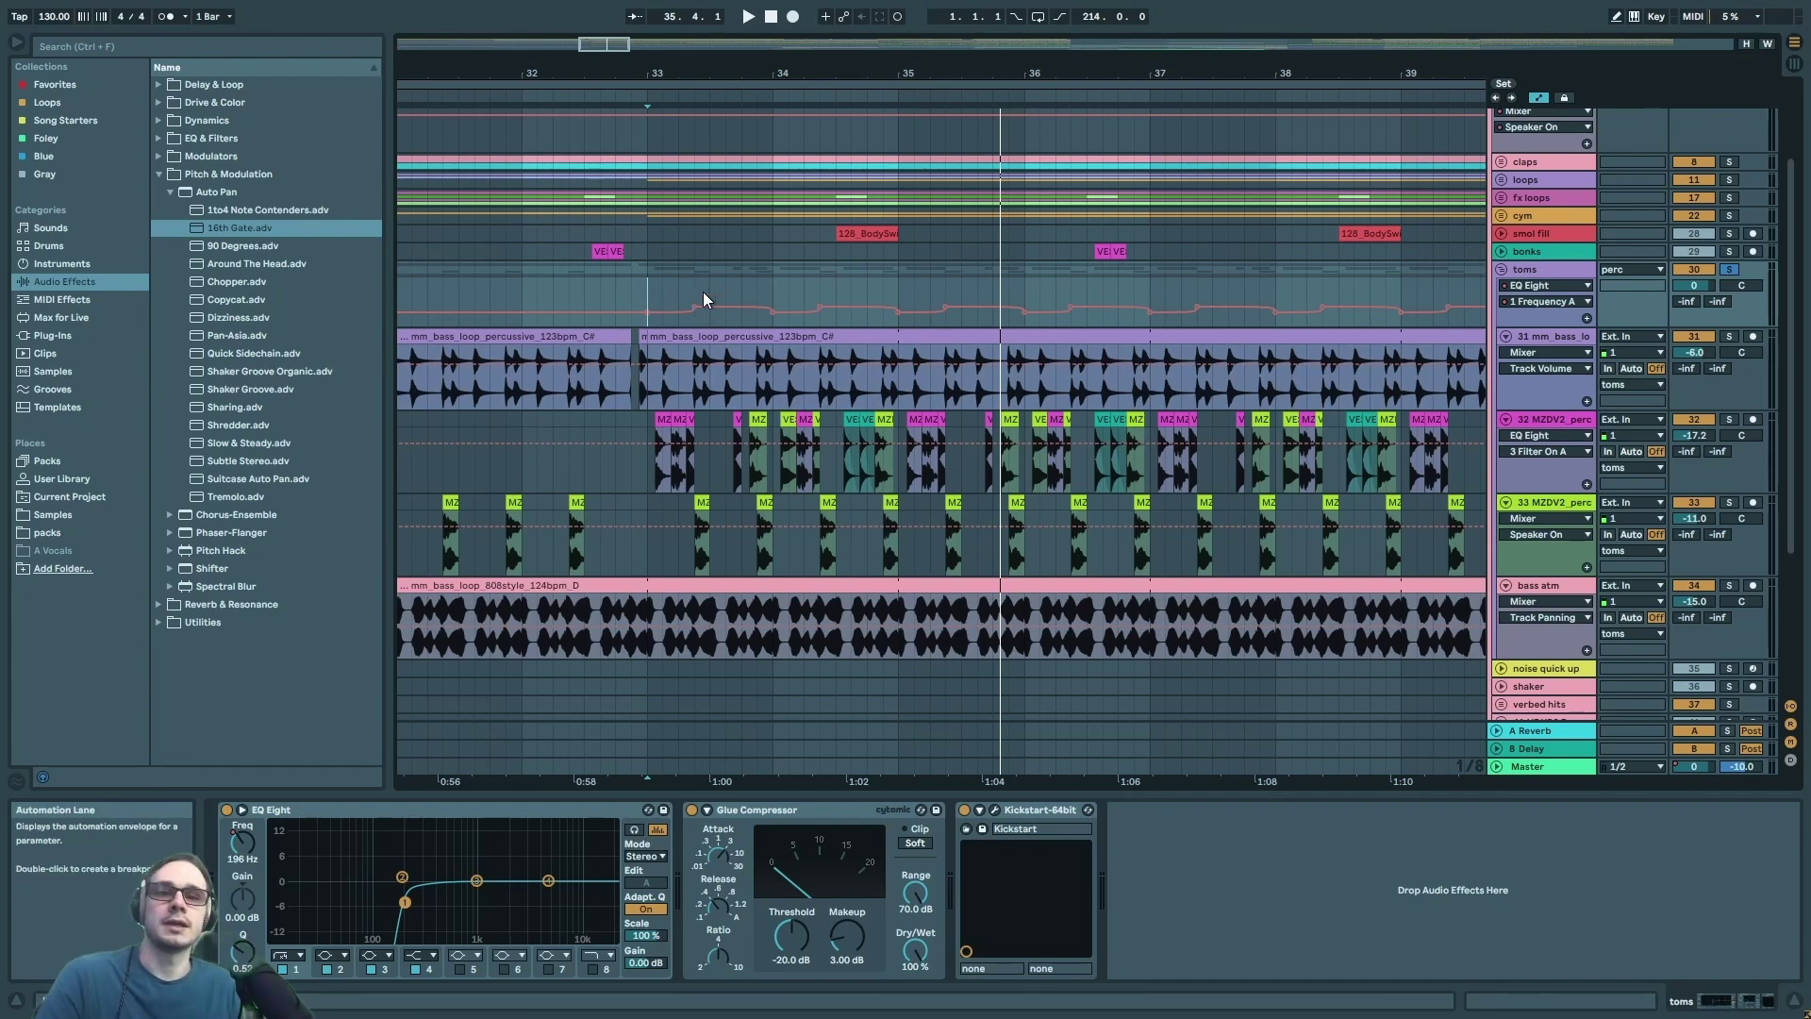
scroll(703, 292, down, 4)
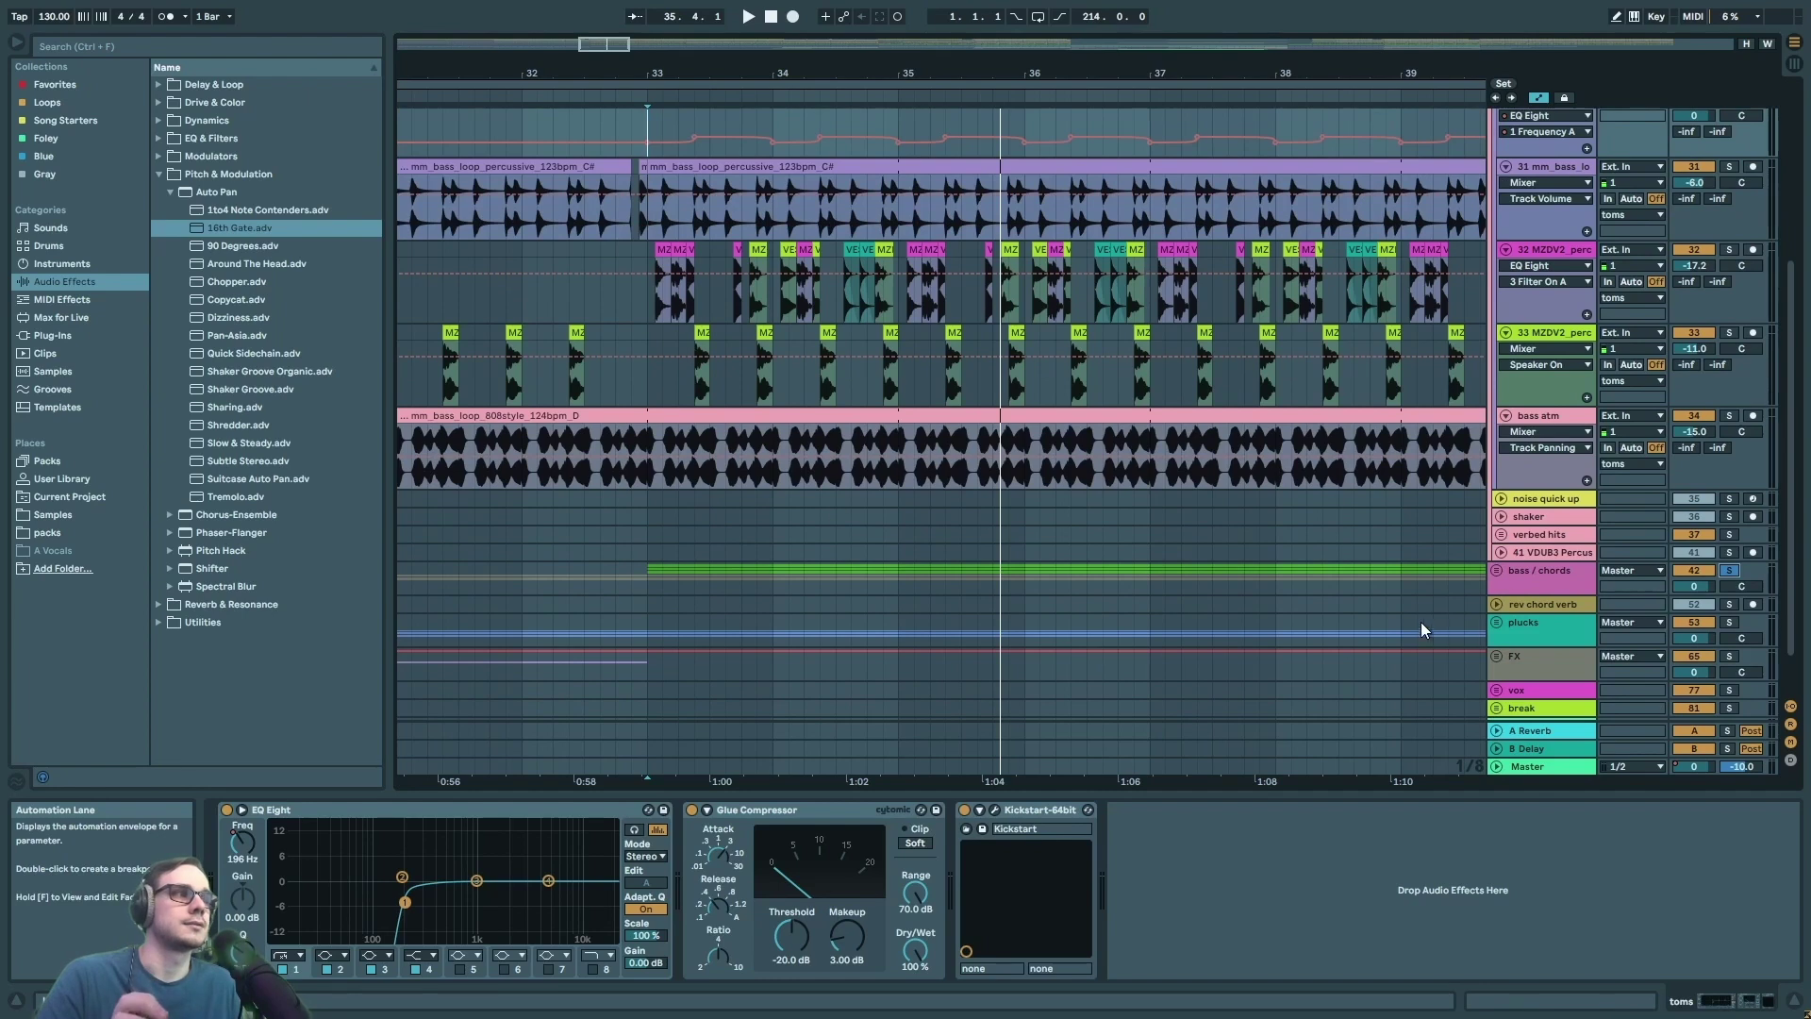
scroll(717, 415, up, 5)
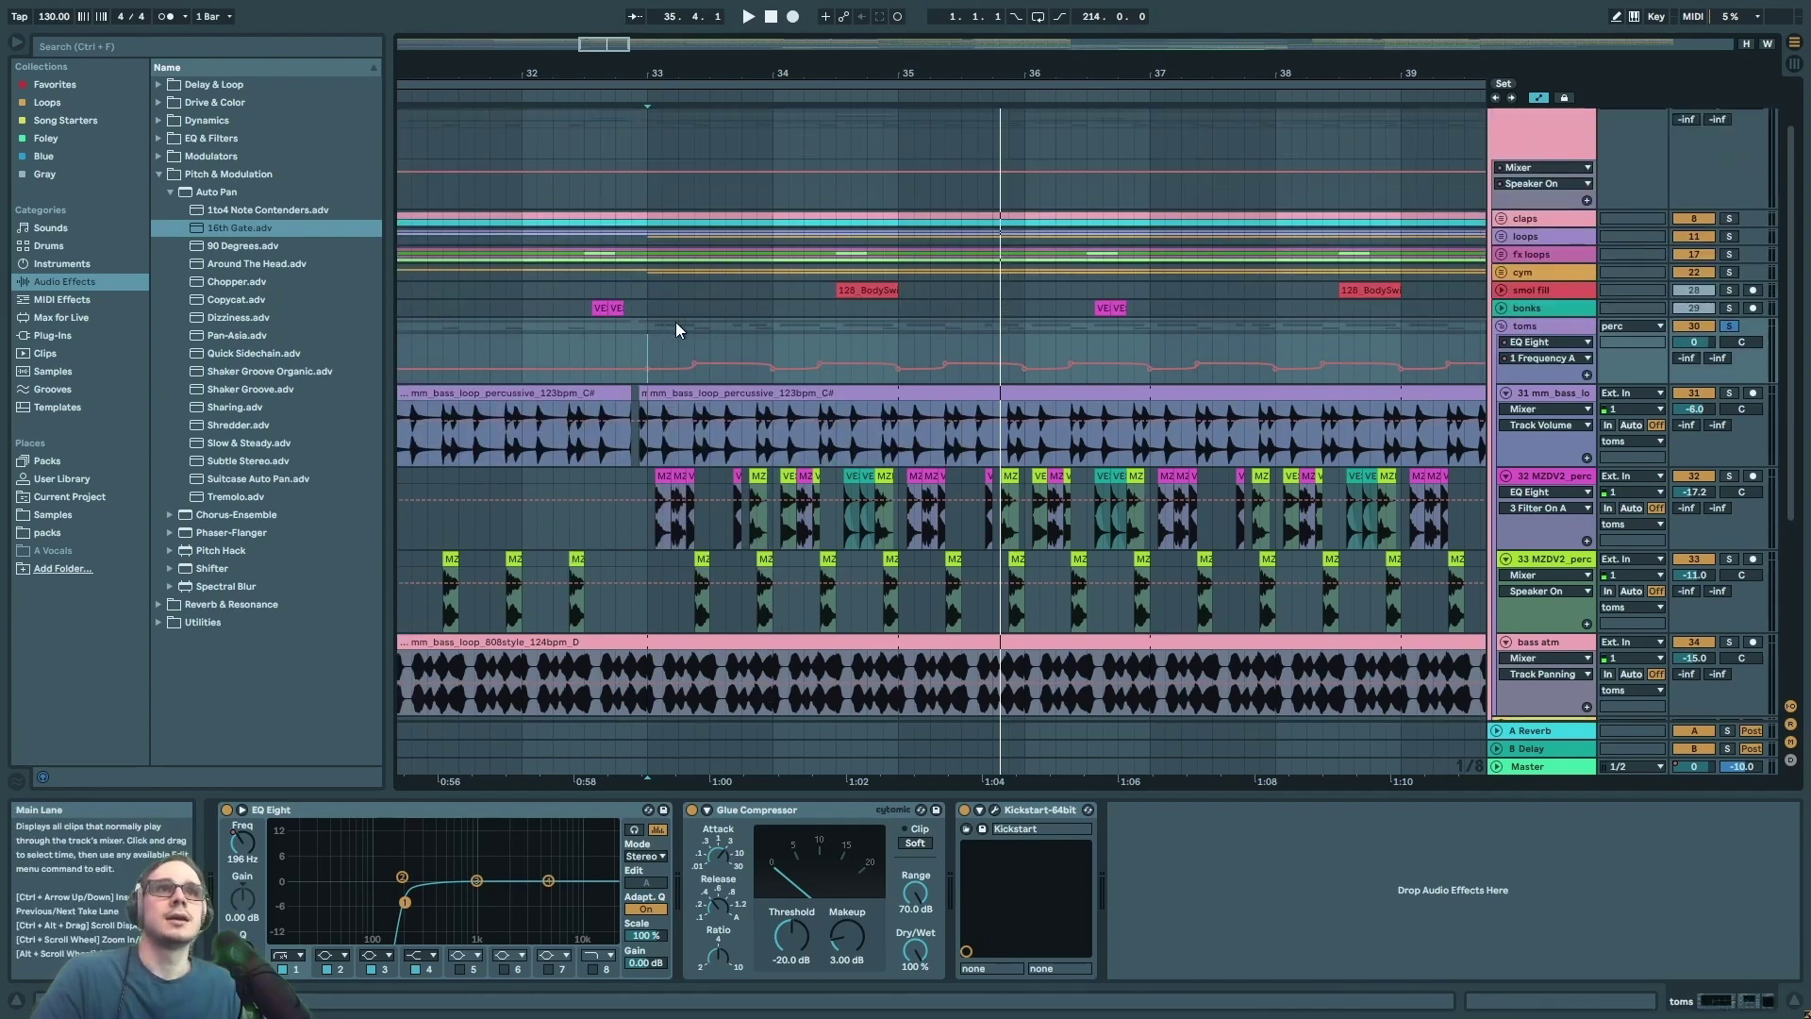
- Select the opening of the toms' filter automation at bar 33, play from there, and open the group's Kickstart plug-in
drag(640, 353, 688, 347)
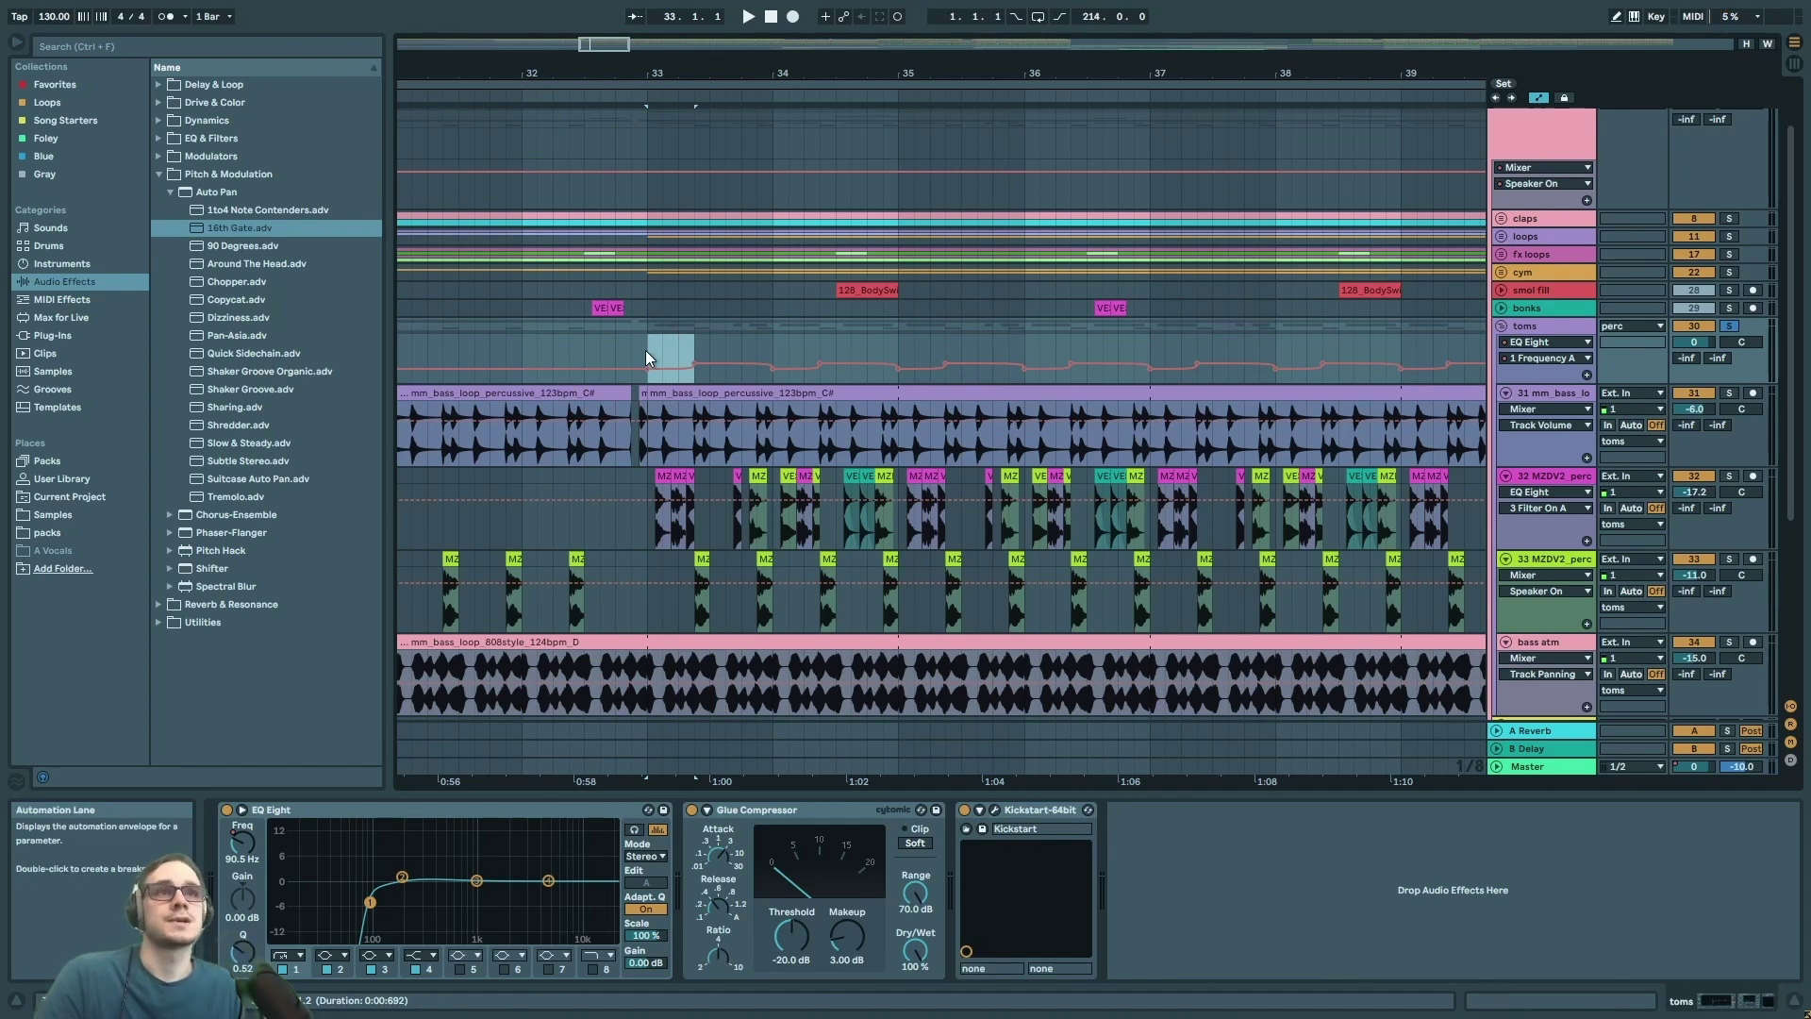
scroll(647, 357, down, 5)
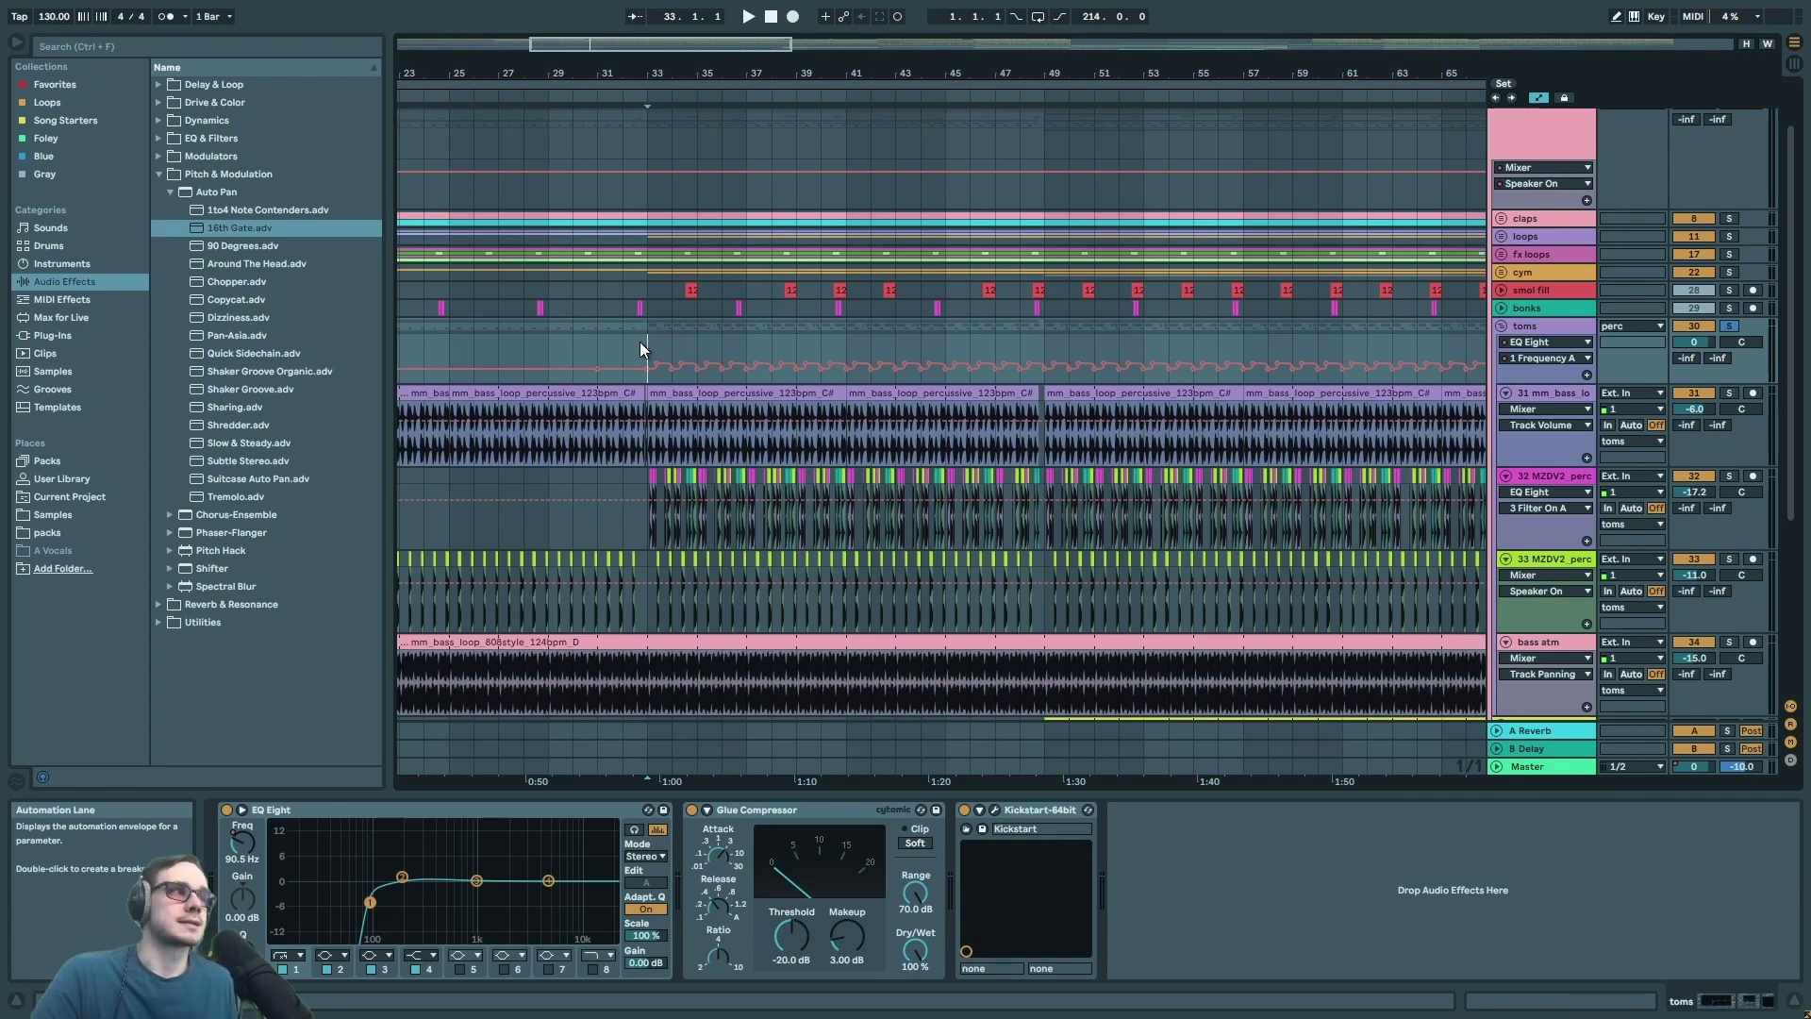
key(space)
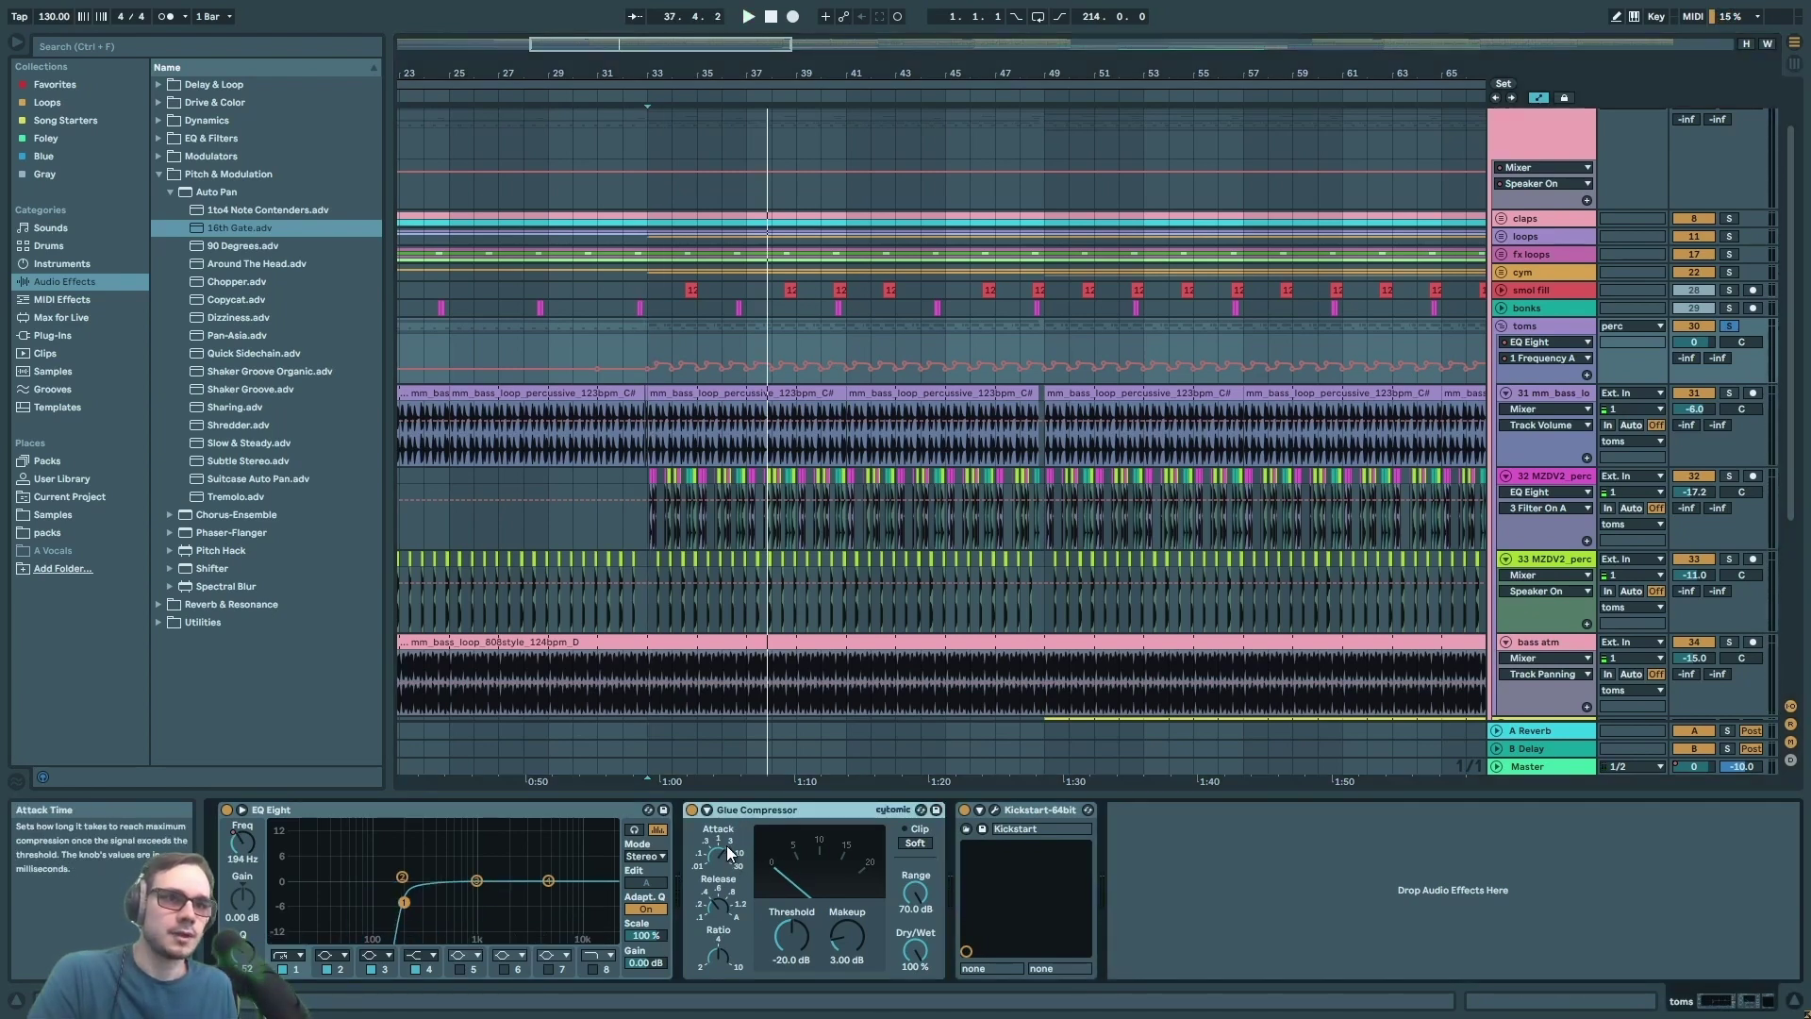
click(994, 810)
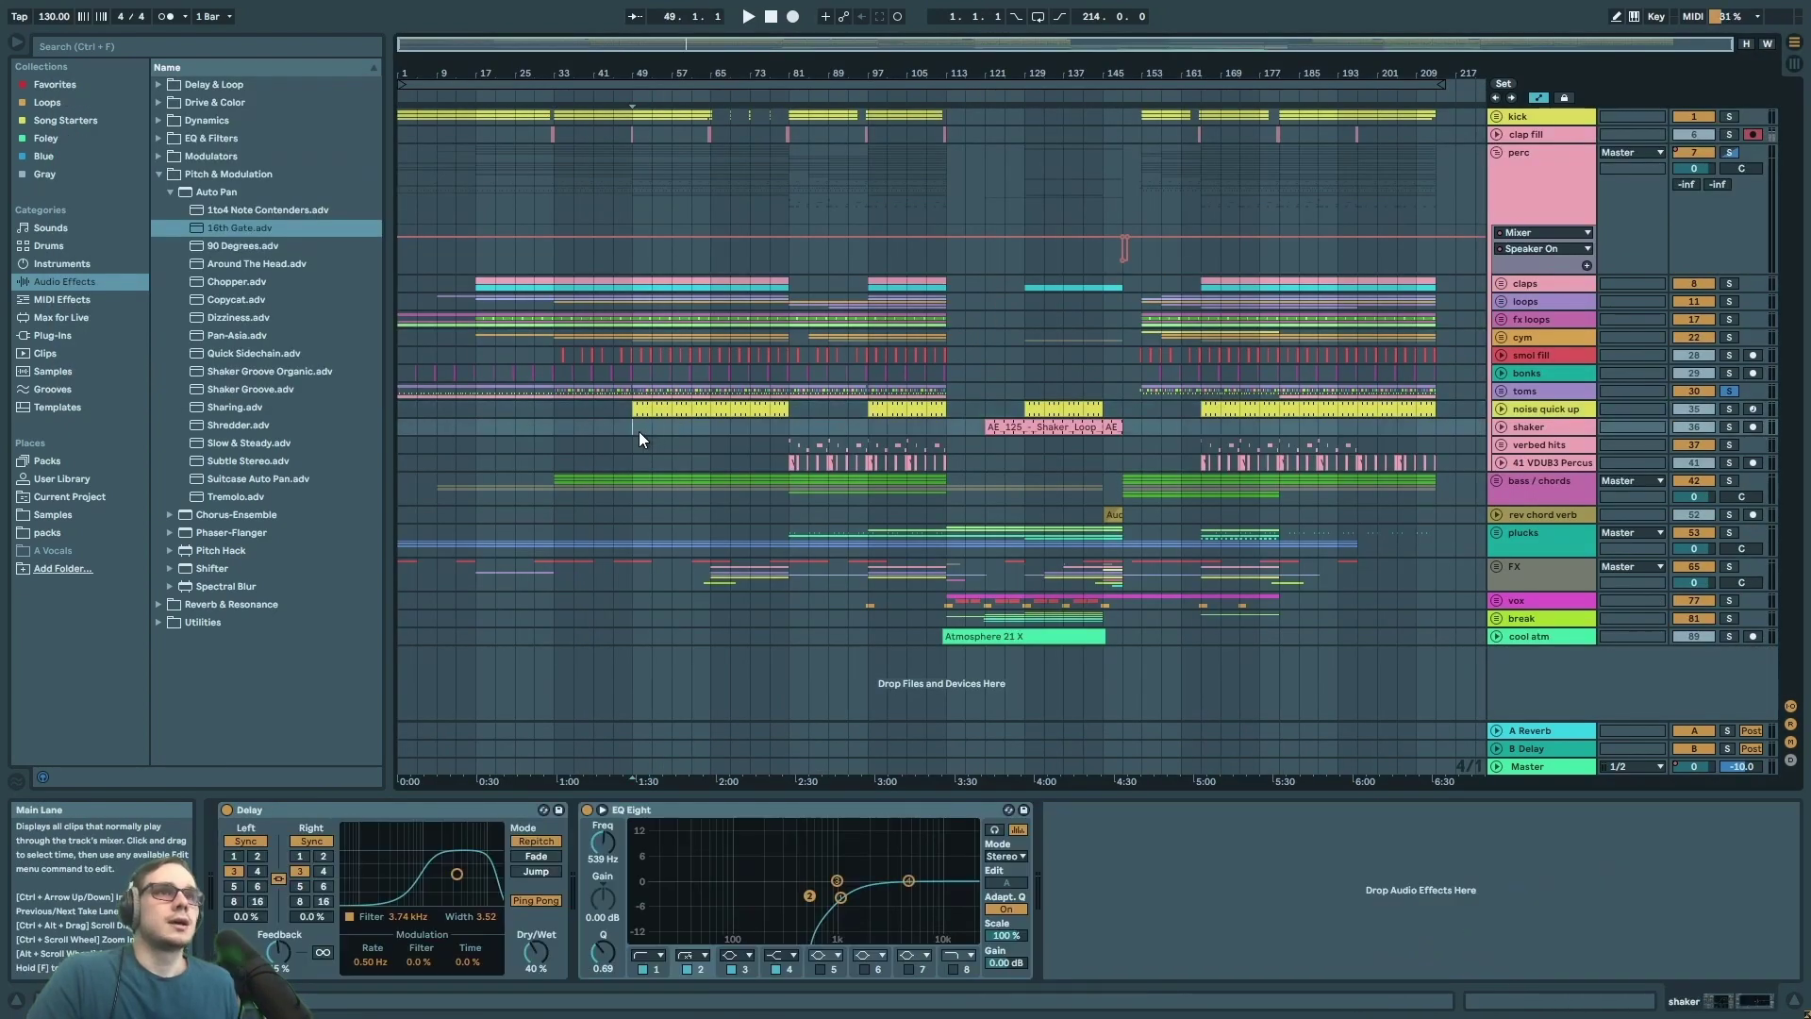
- Solo the noise quick up track in place of the toms group and play it from bar 49
key(z)
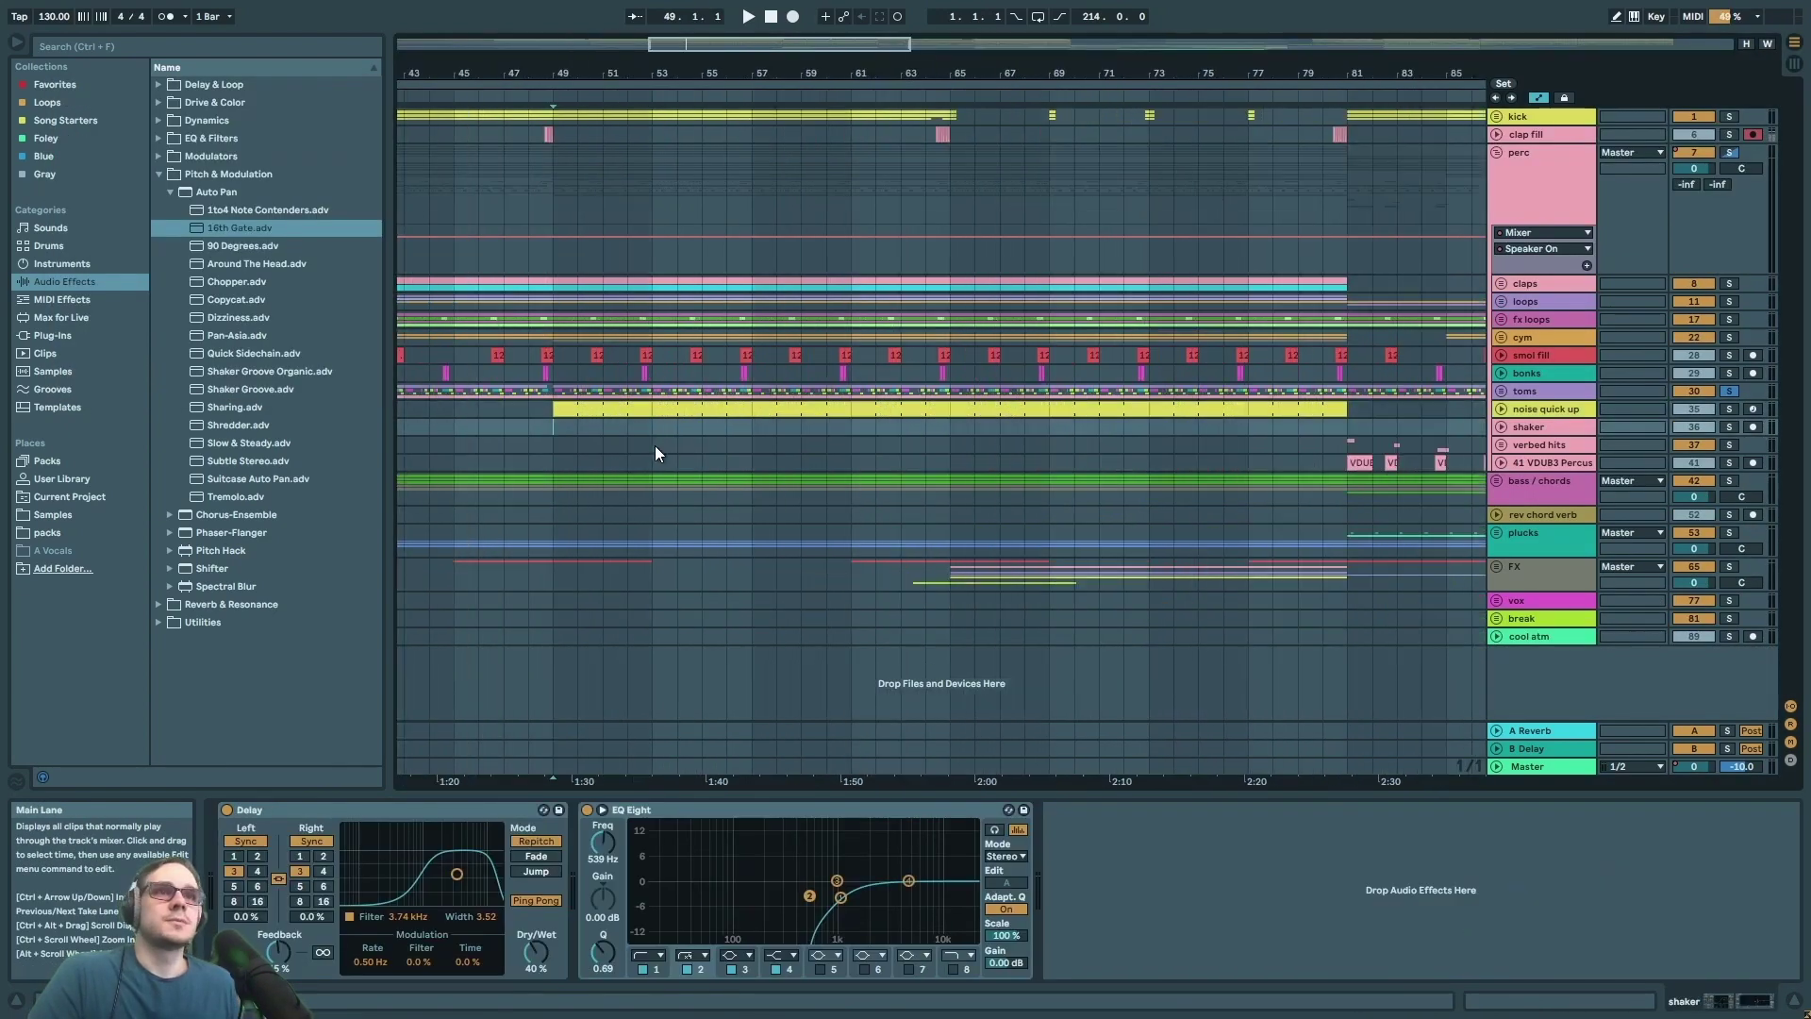
click(1721, 412)
key(Right)
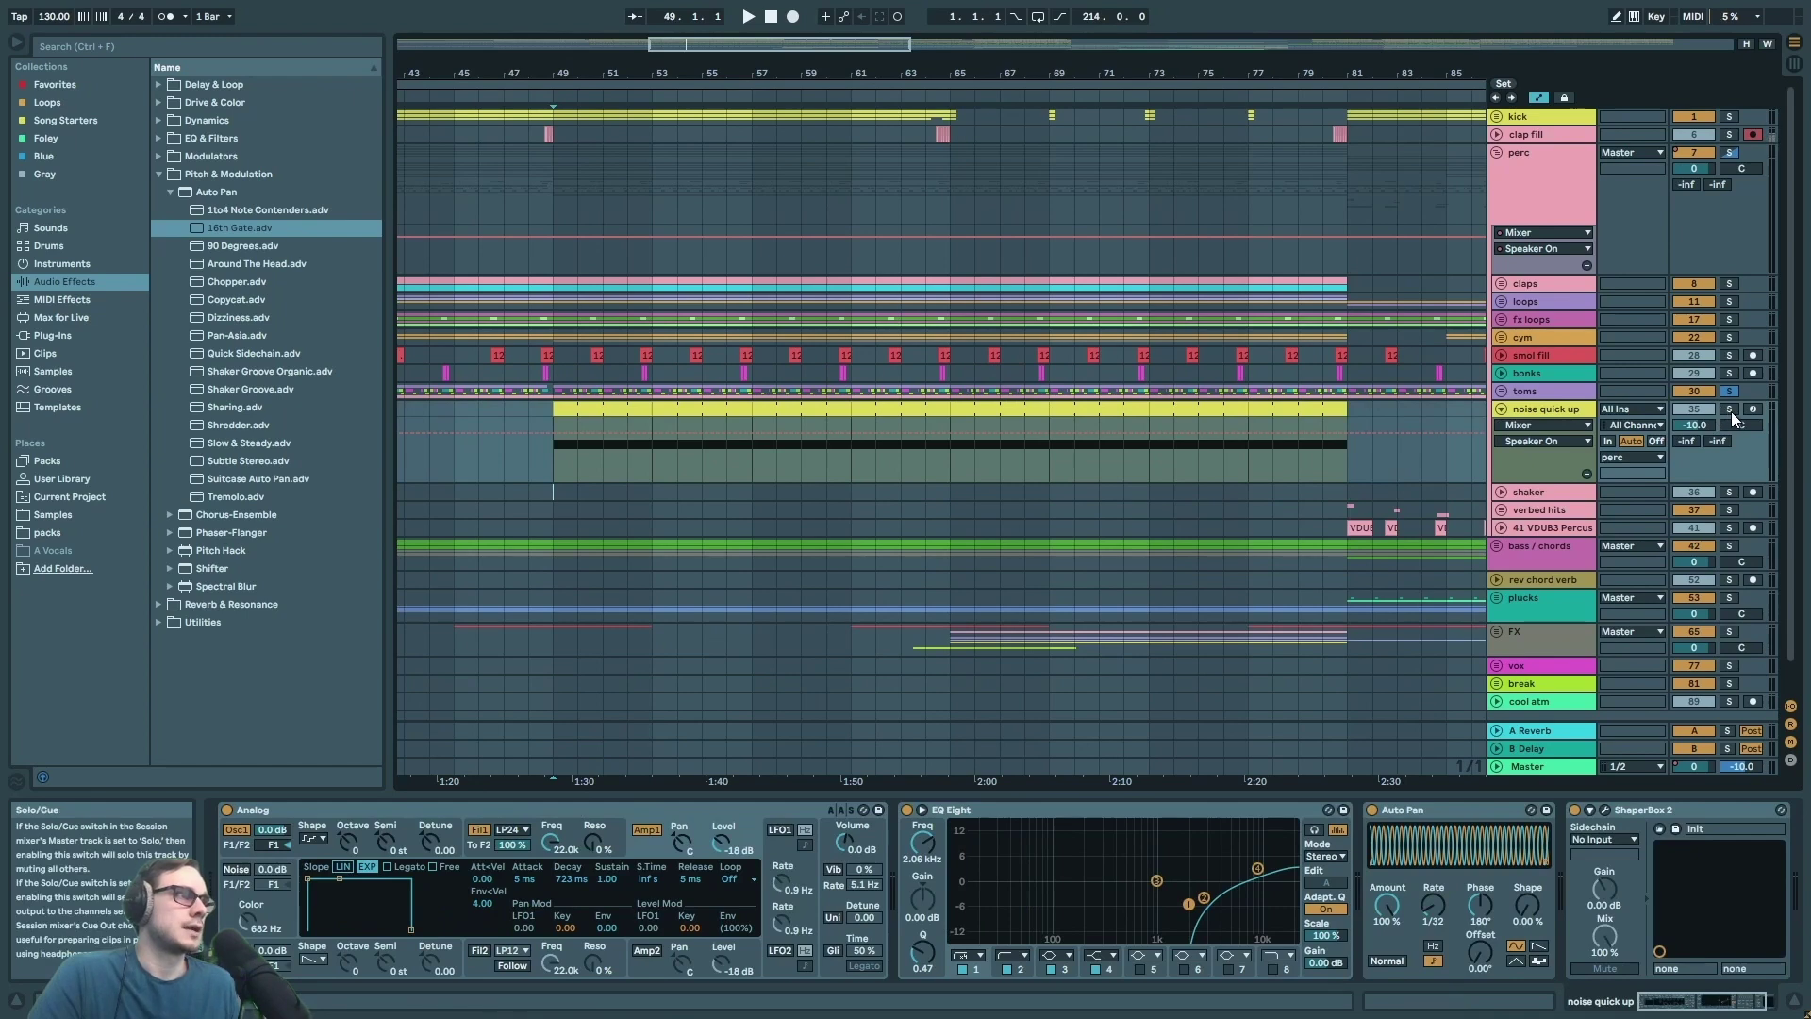
click(1501, 410)
key(space)
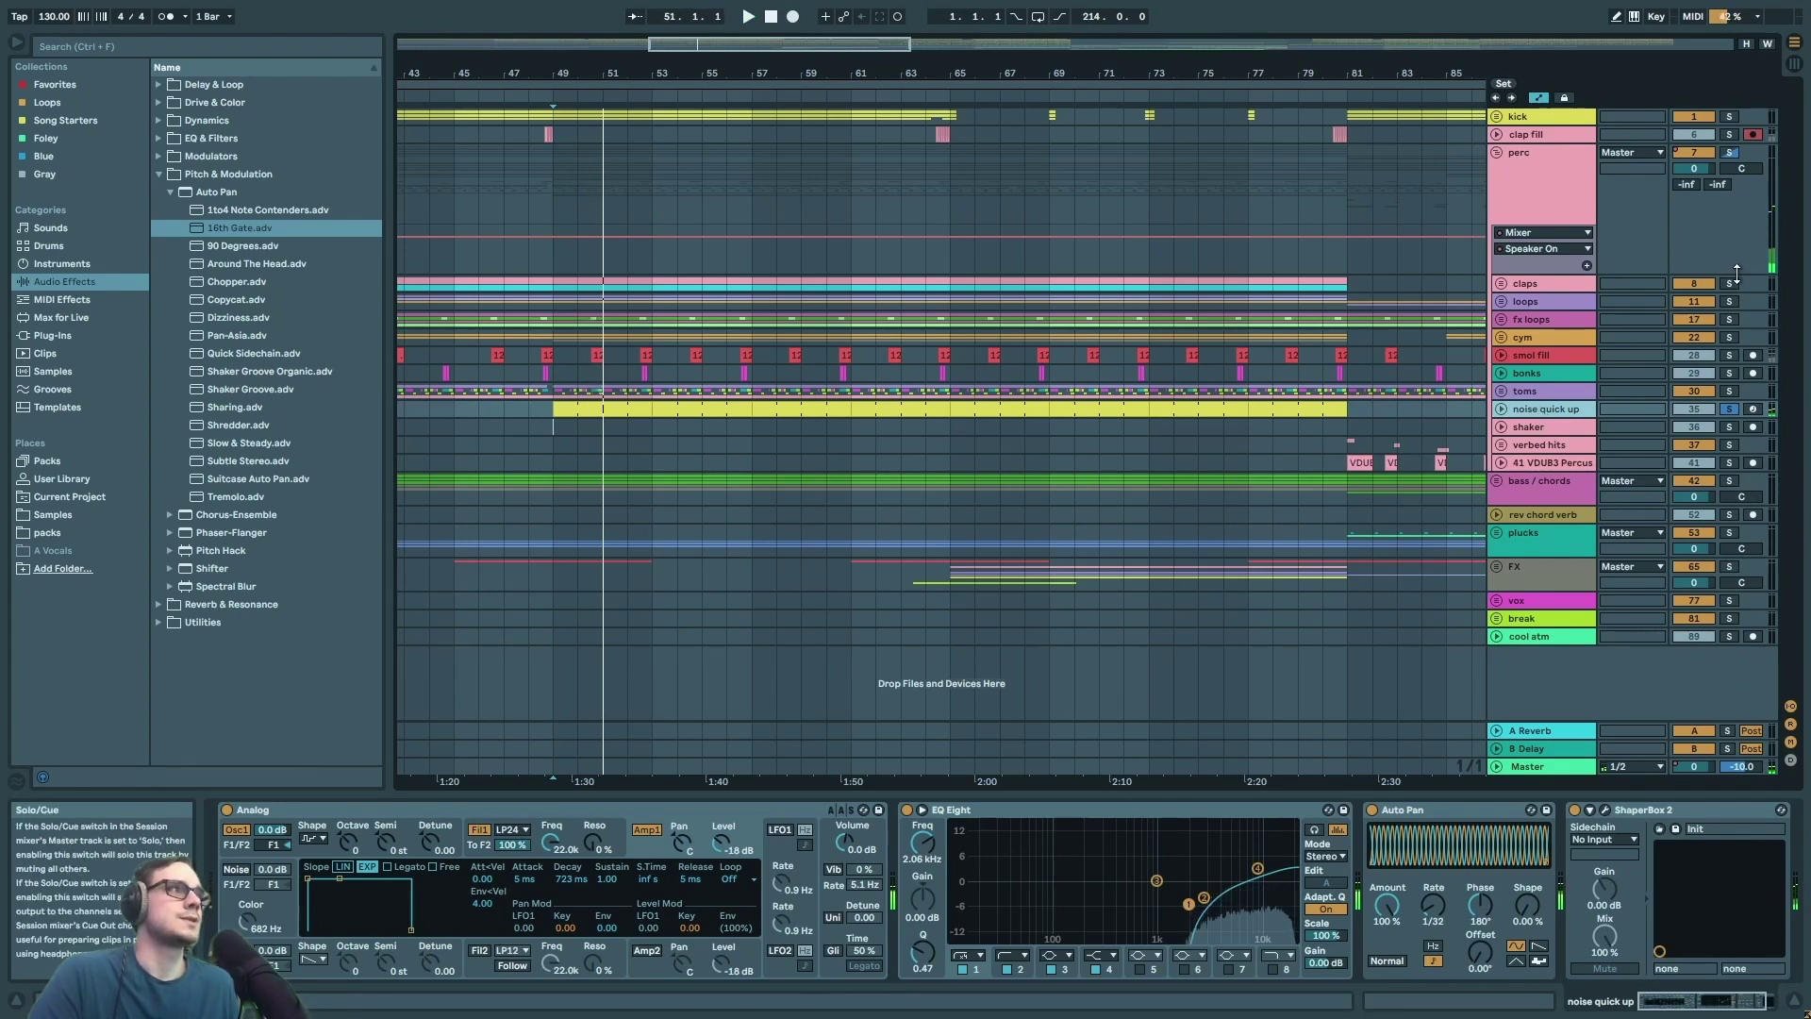
- Solo the claps and kick alongside the noise quick up track and play them together from bar 49
click(1708, 298)
key(space)
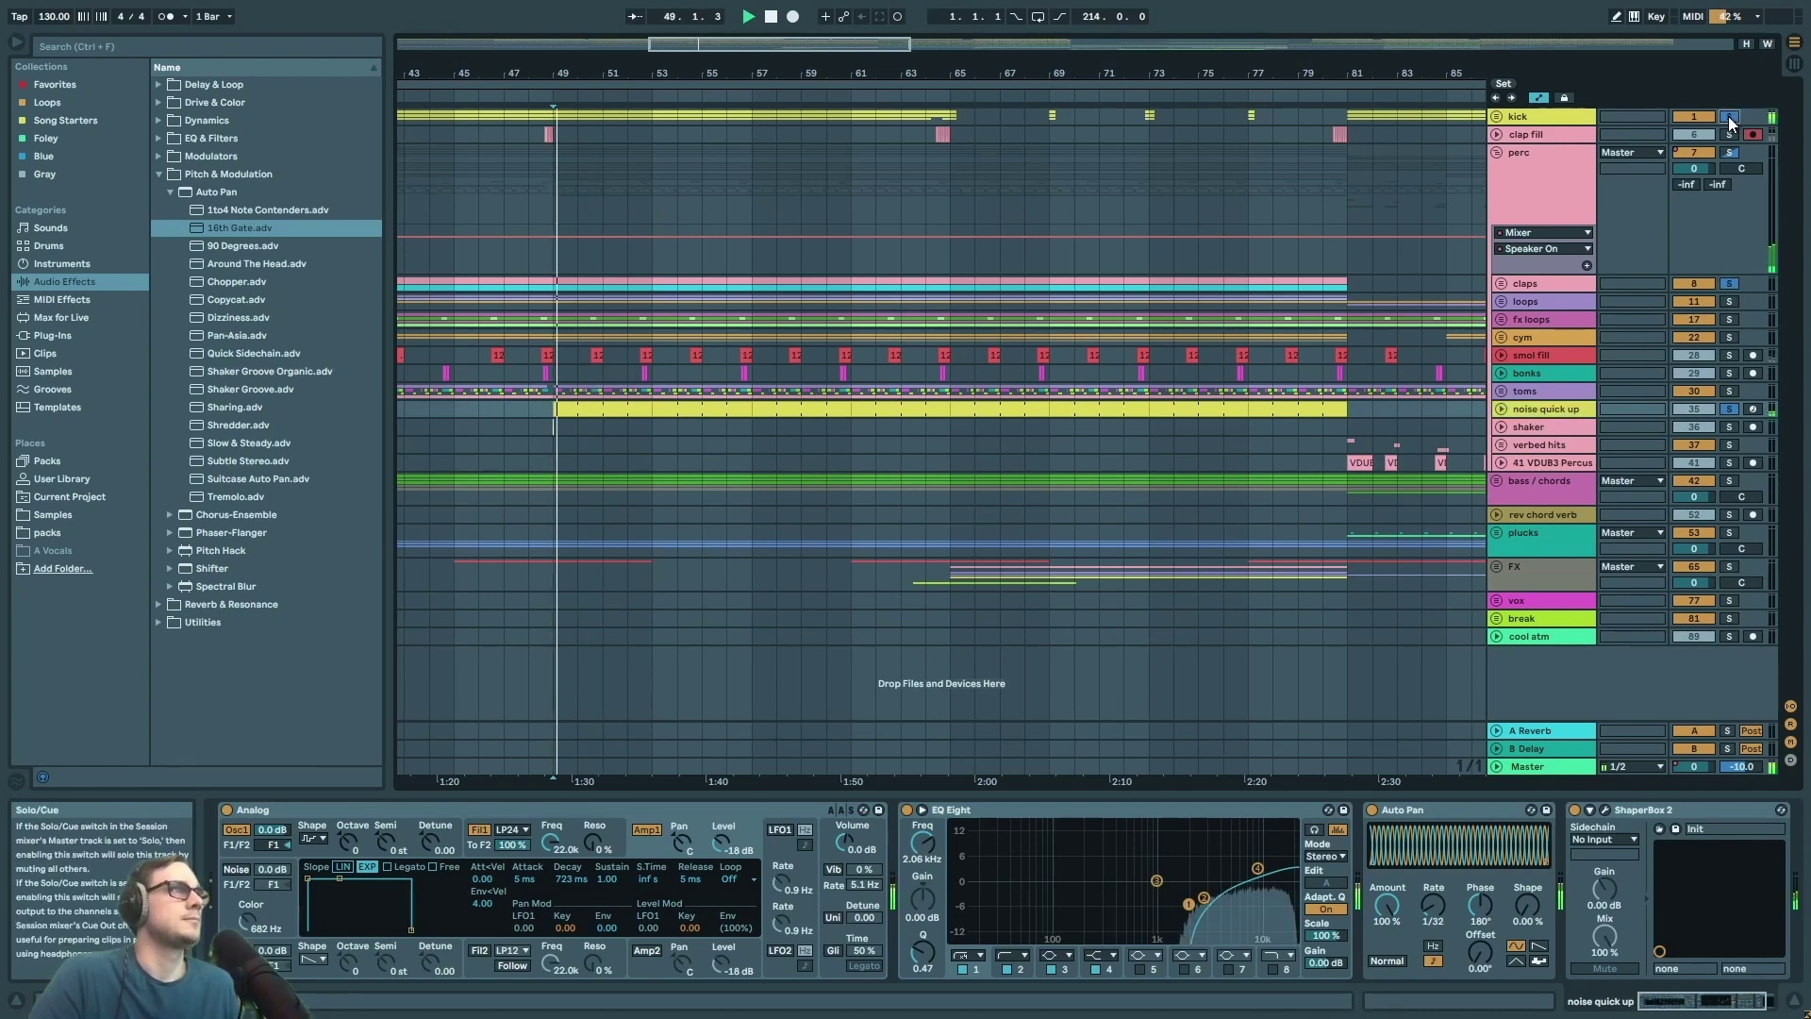
click(1729, 117)
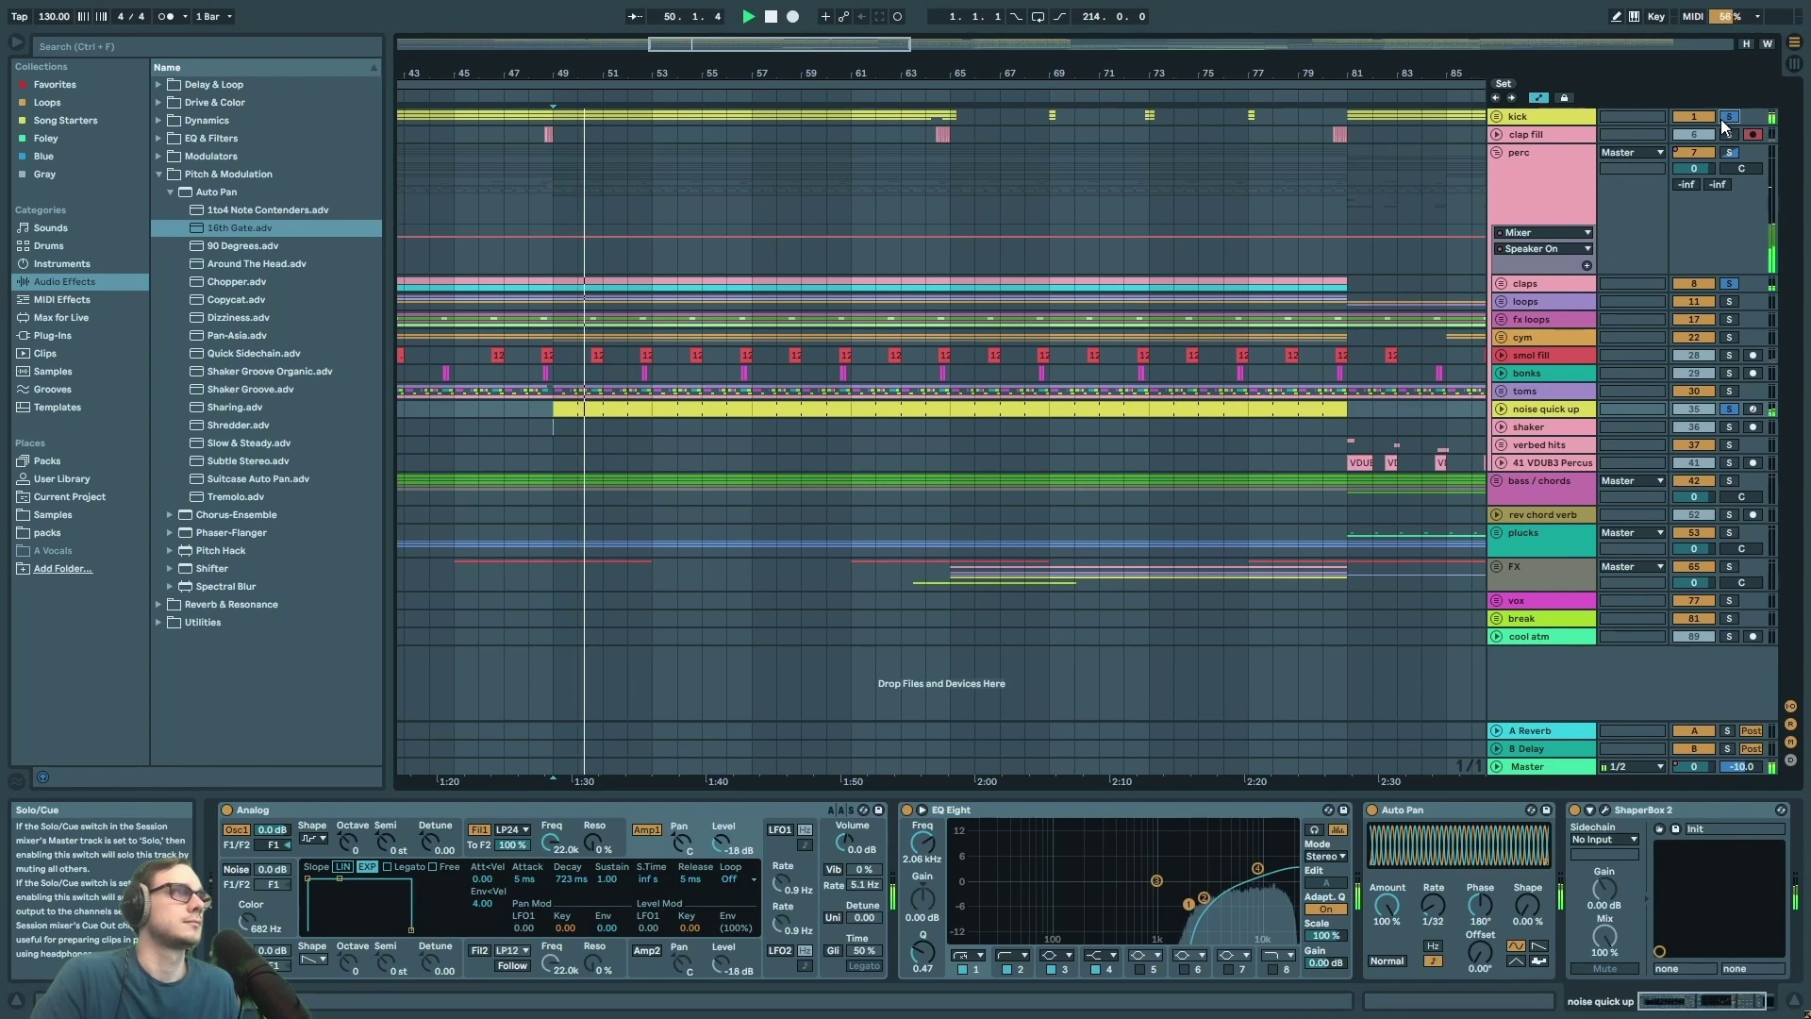
key(space)
- Unfold the noise quick up track and examine its Analog and EQ Eight devices
click(1572, 412)
scroll(988, 461, down, 4)
scroll(987, 458, down, 3)
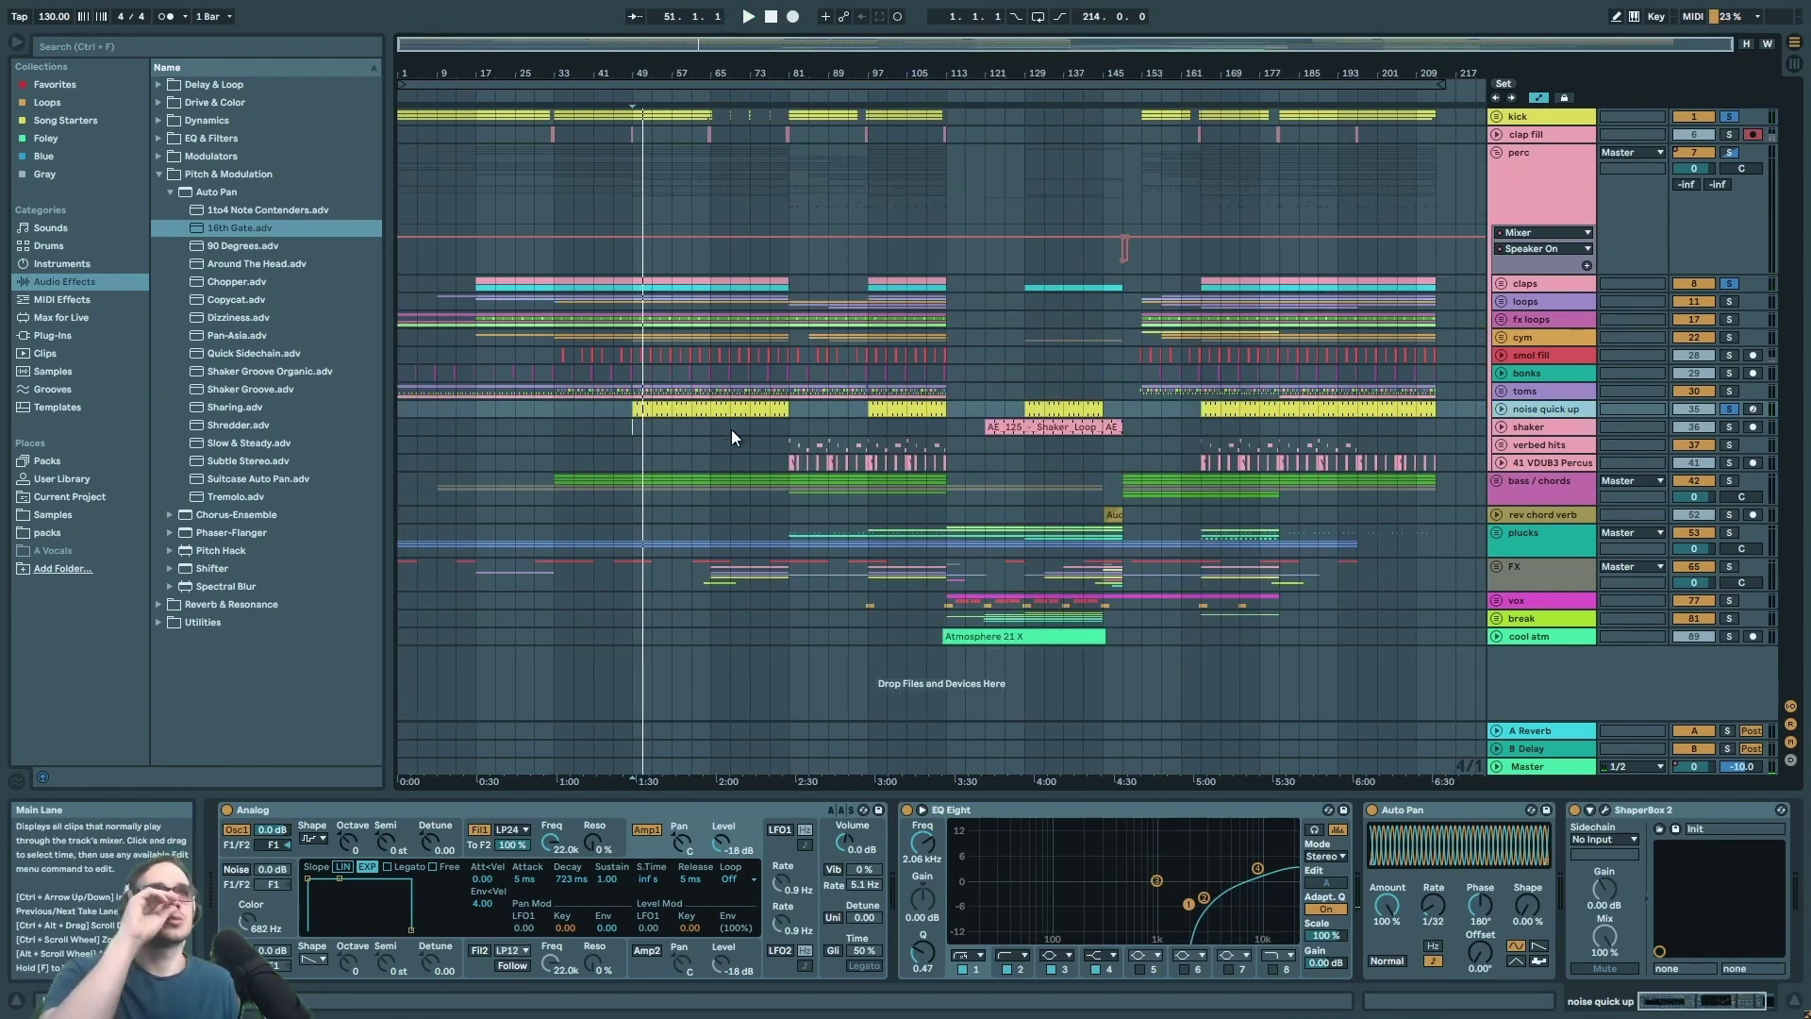
click(1500, 410)
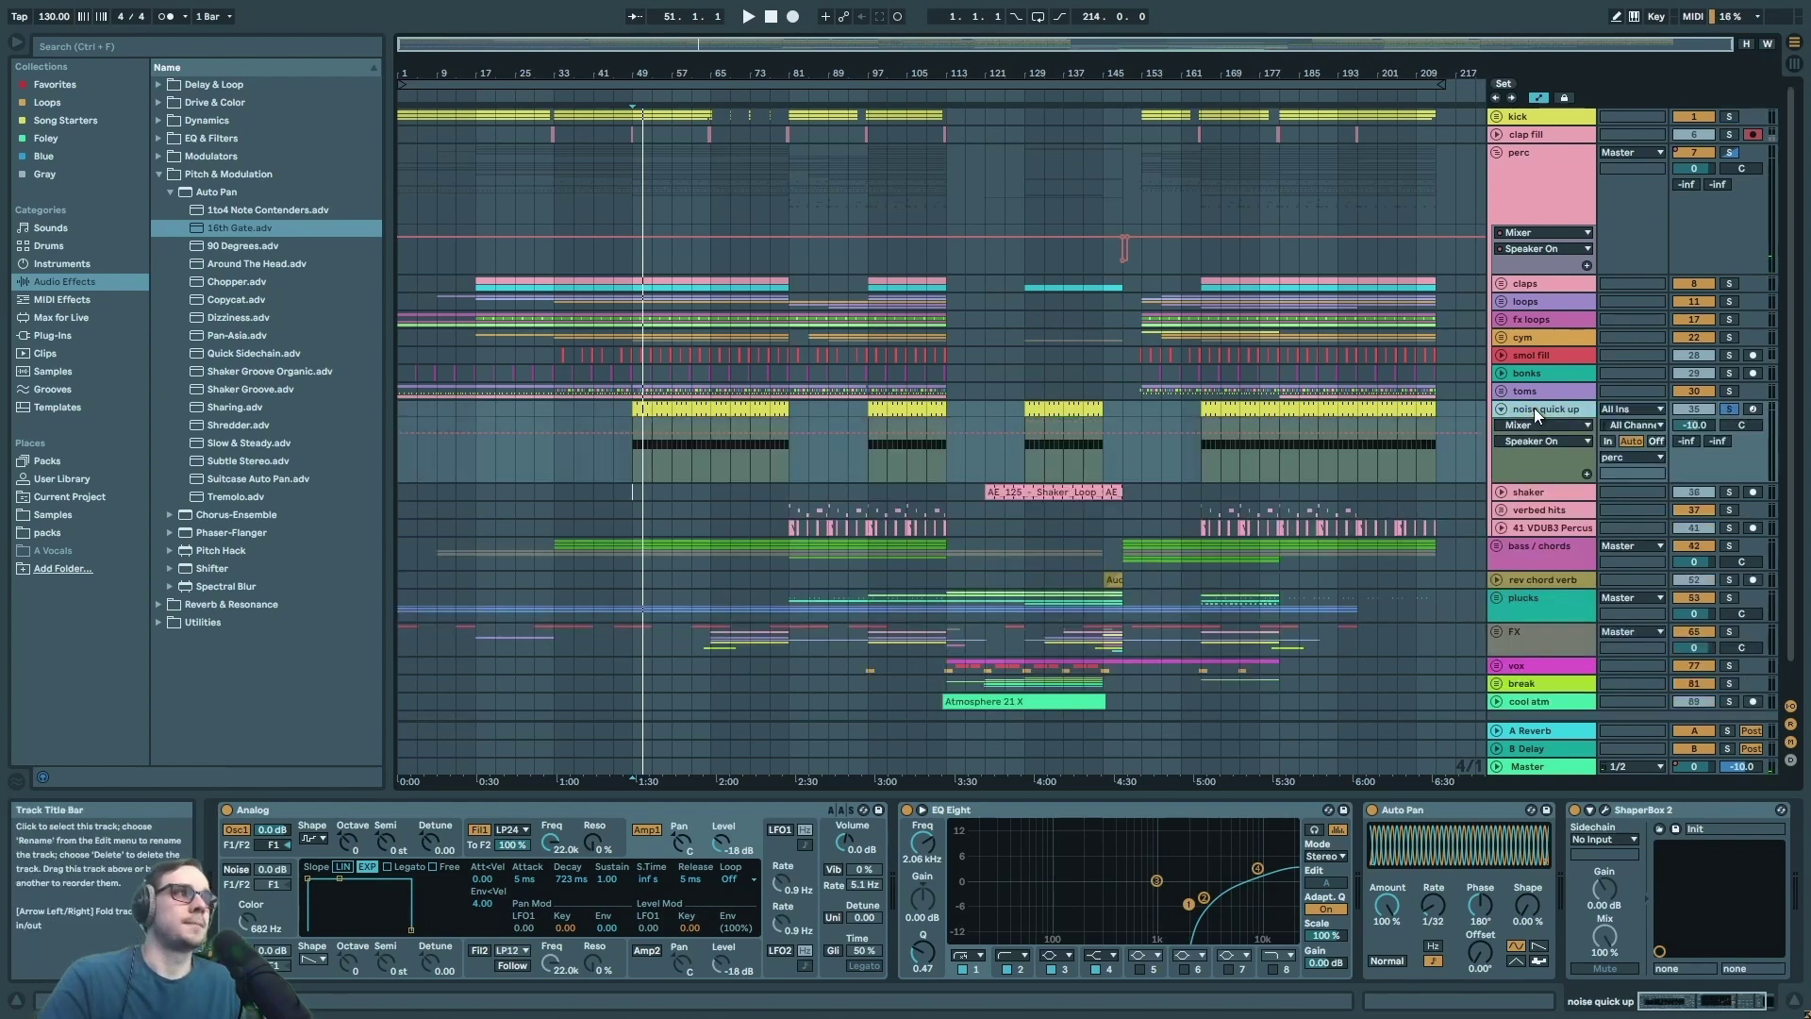
click(342, 809)
click(1008, 817)
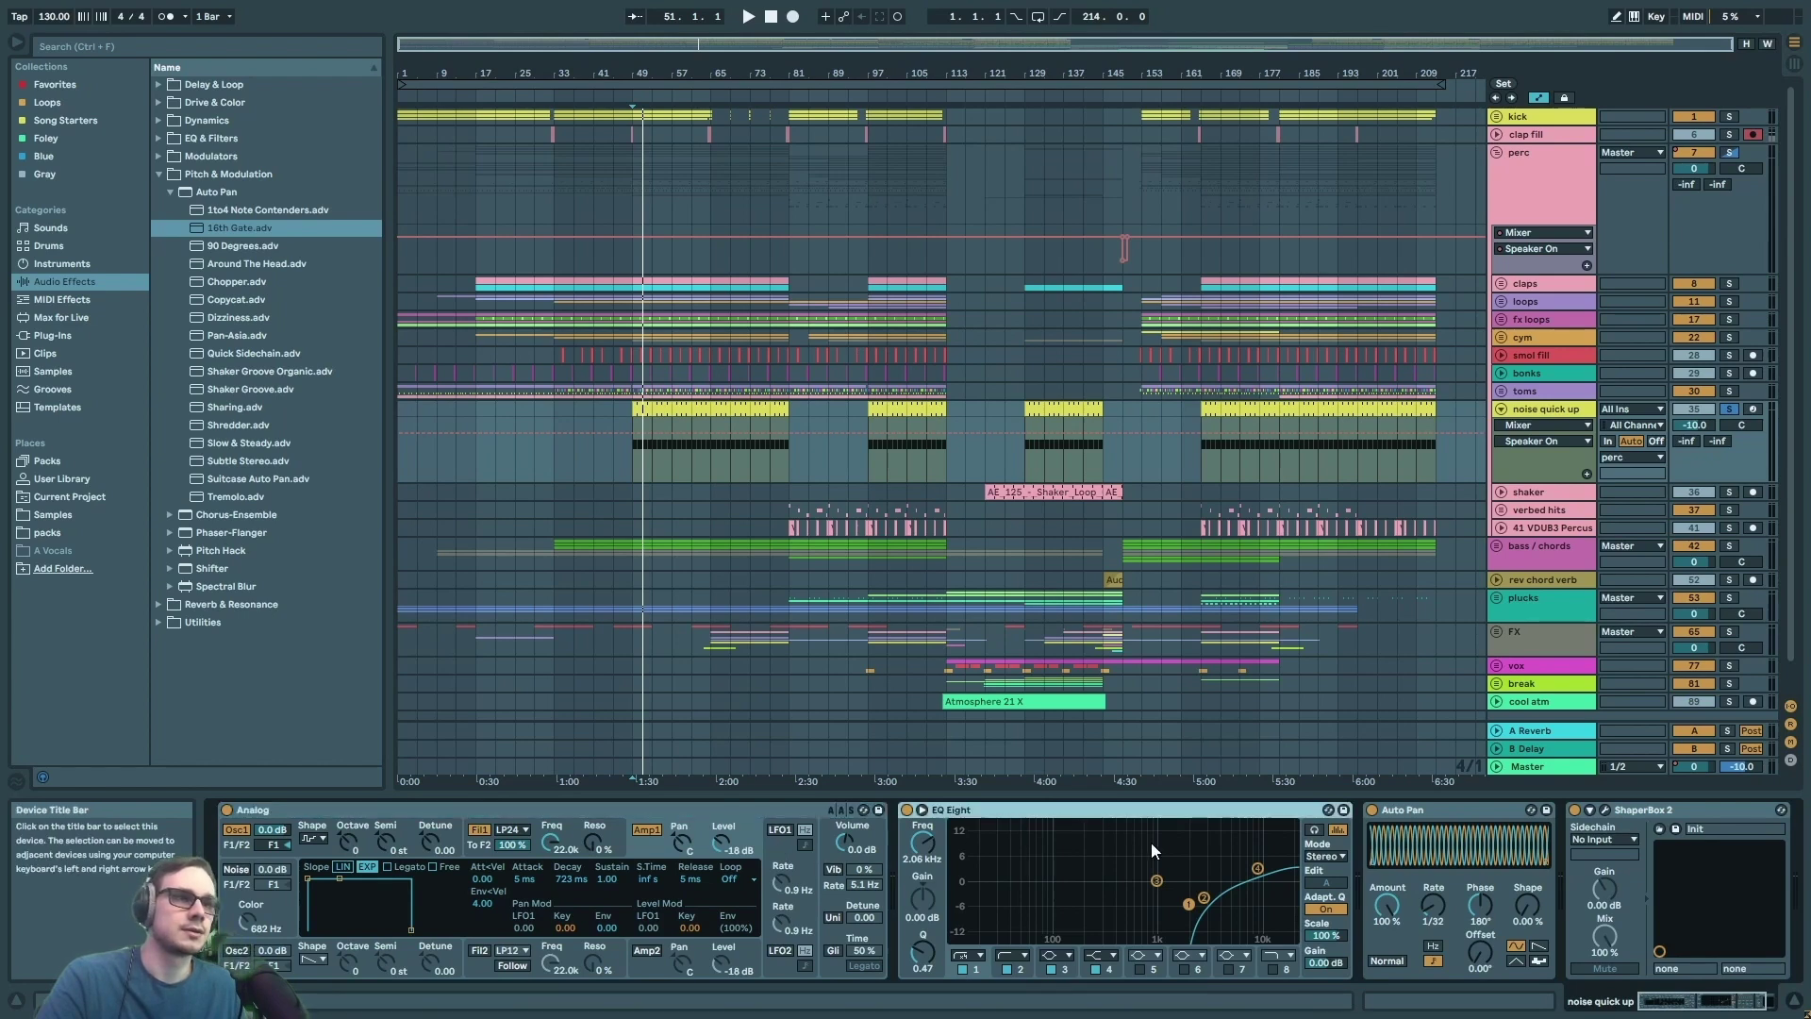
- Play the noise quick up track from bar 49 and toggle ShaperBox 2 to compare its effect
click(1748, 1002)
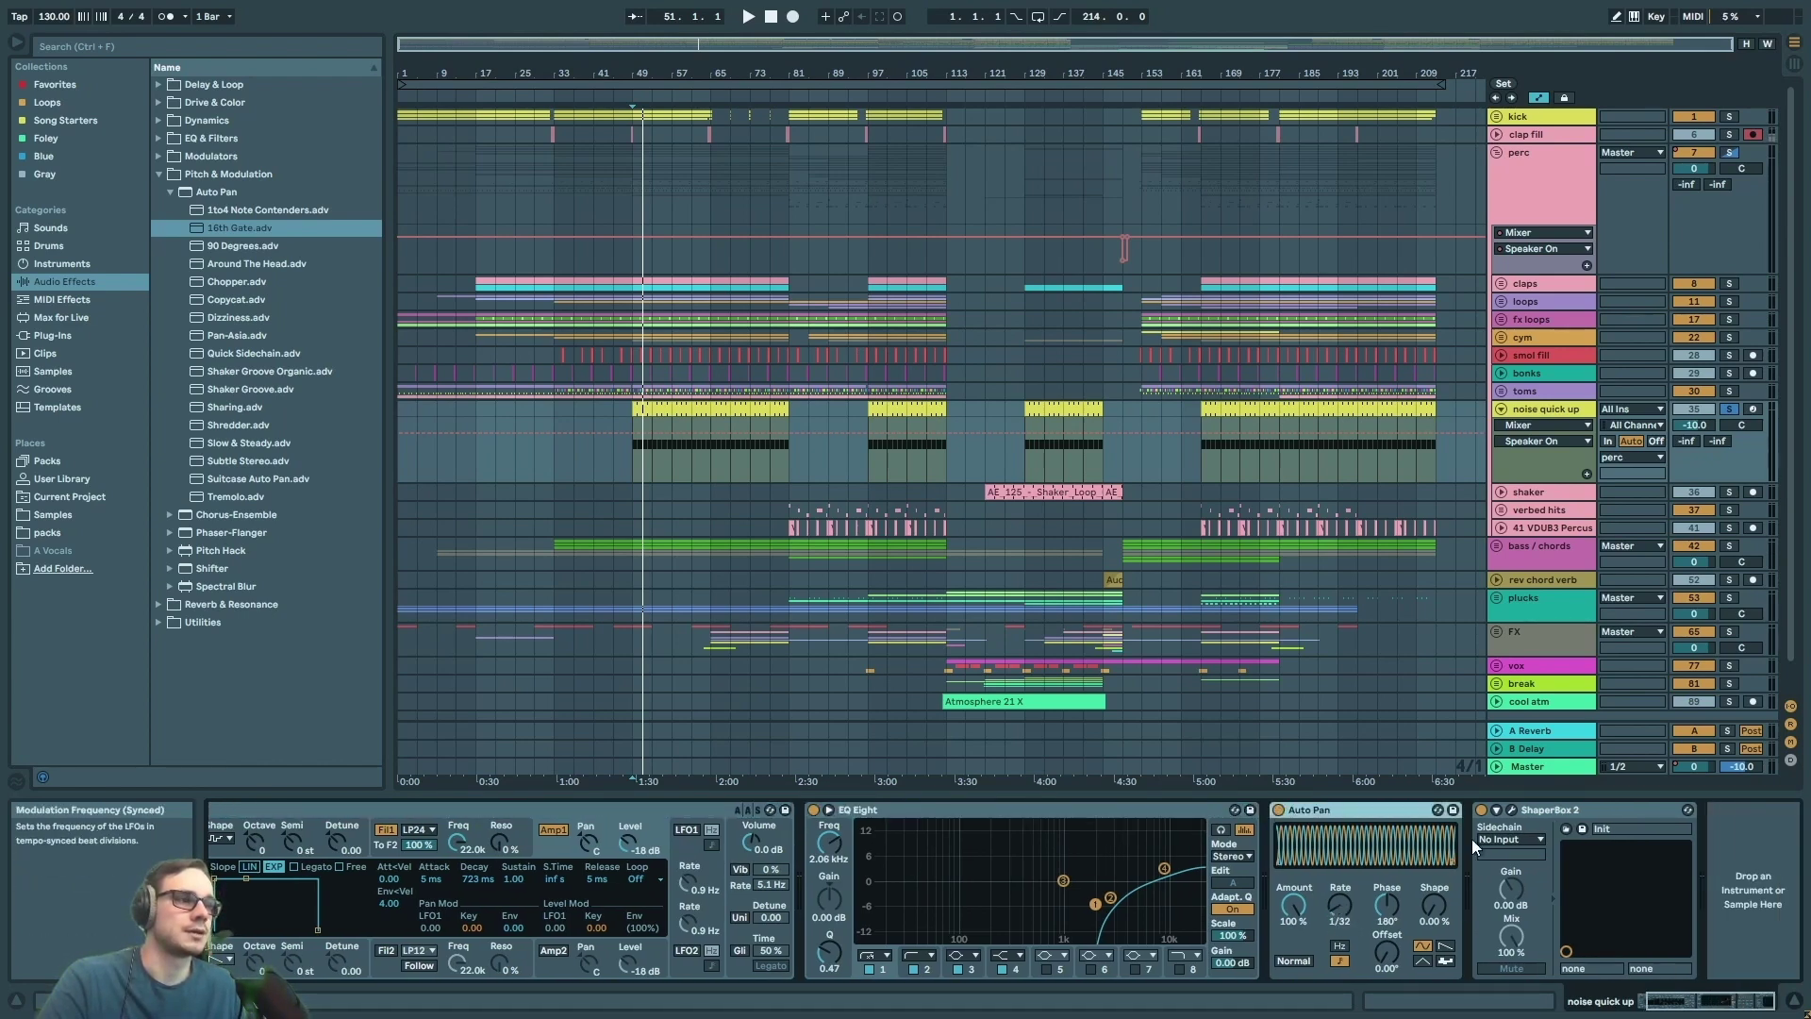
key(space)
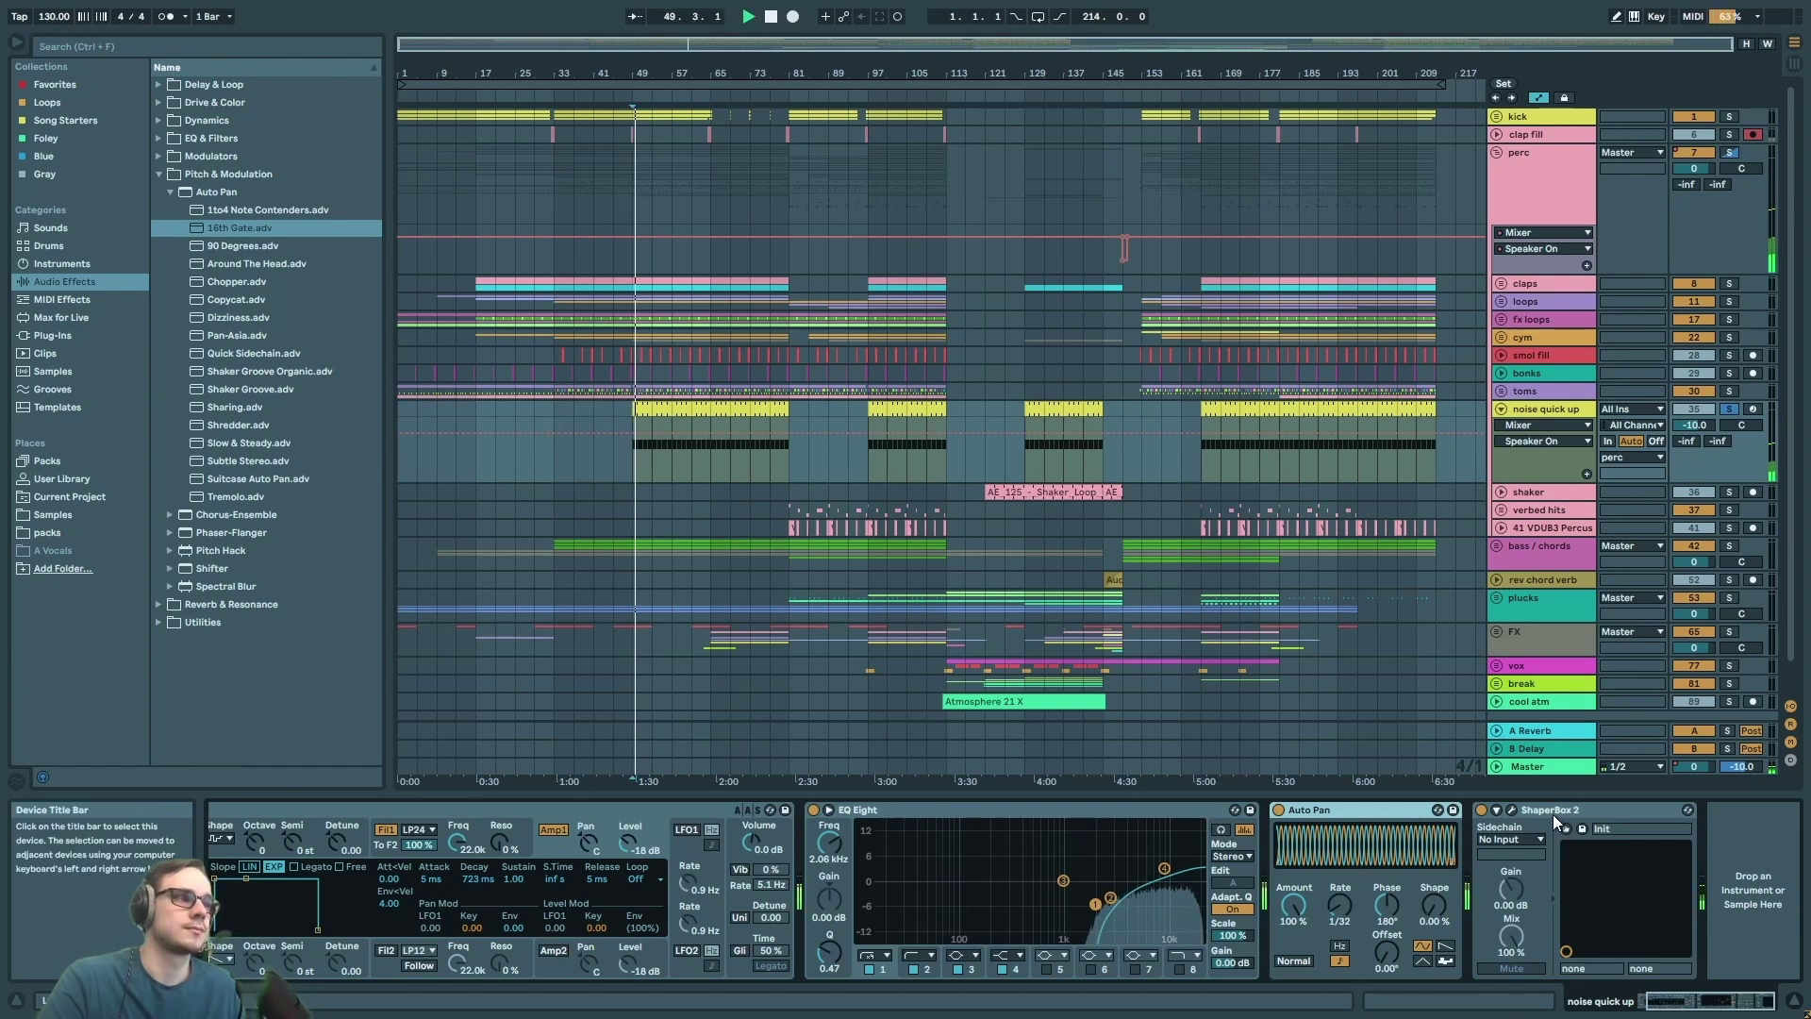
click(1483, 809)
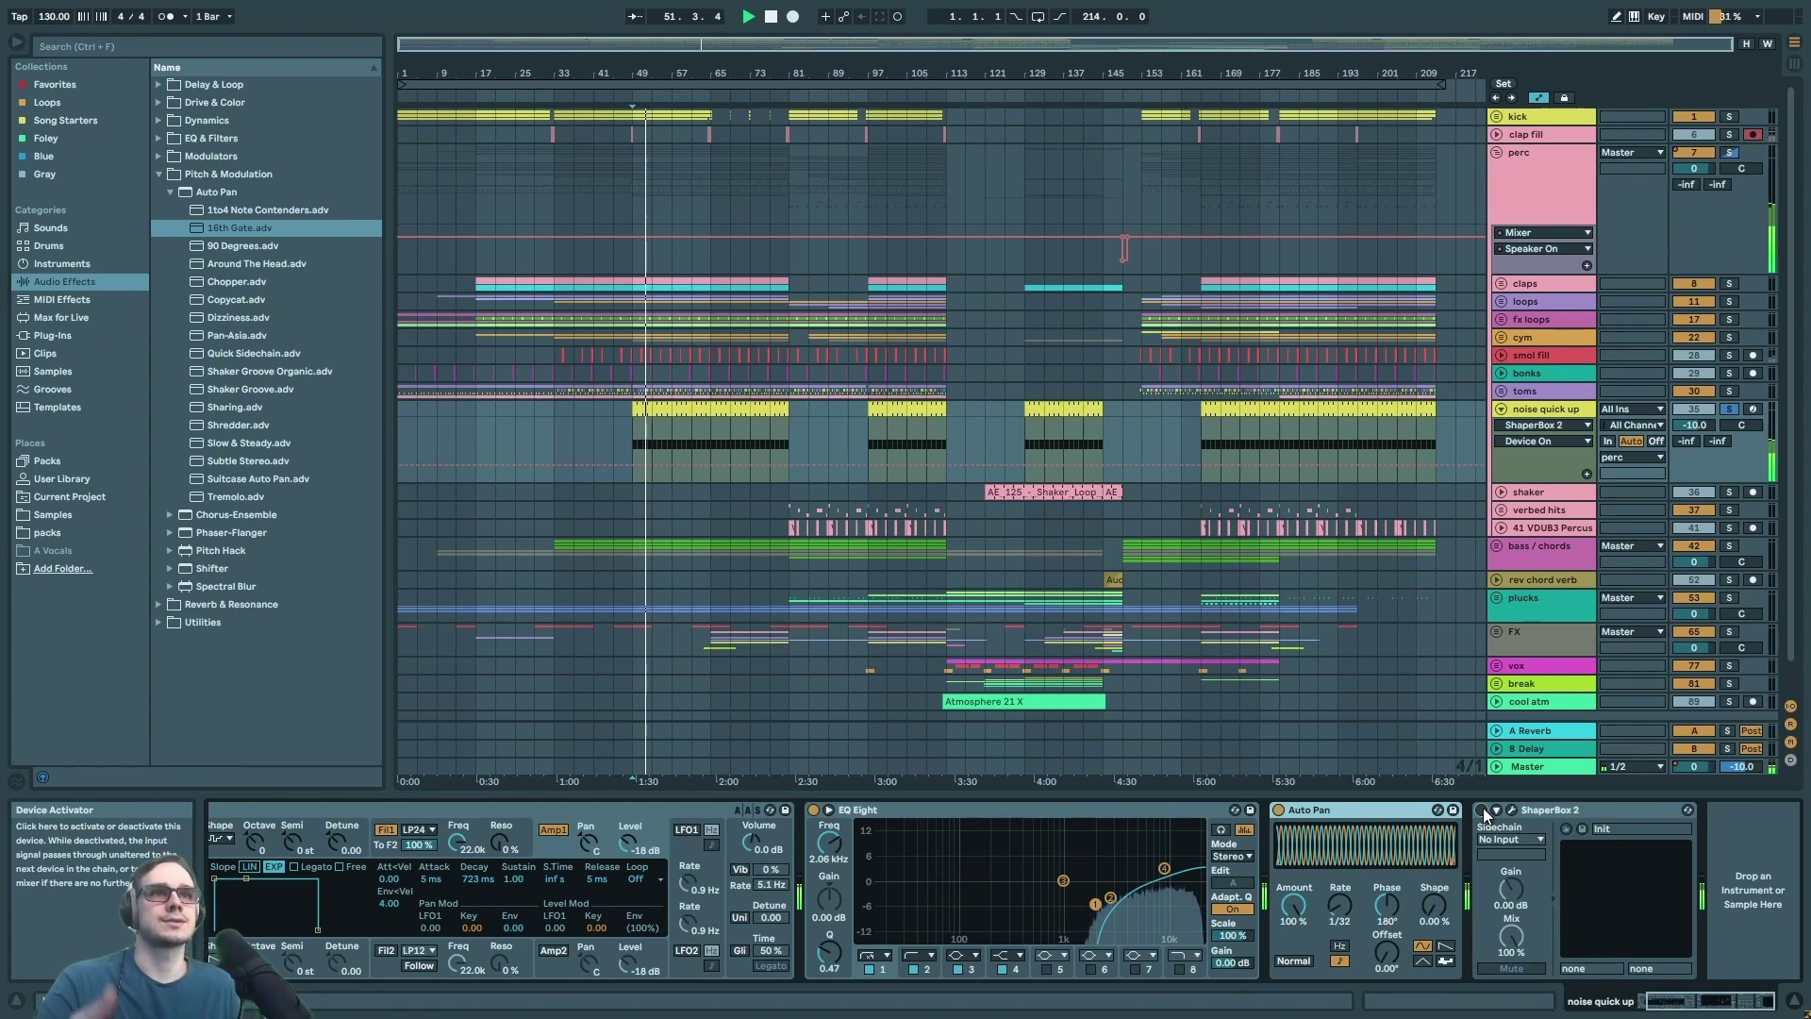
- Unfold the shaker track and play its loop soloed from about bar 121
click(1632, 492)
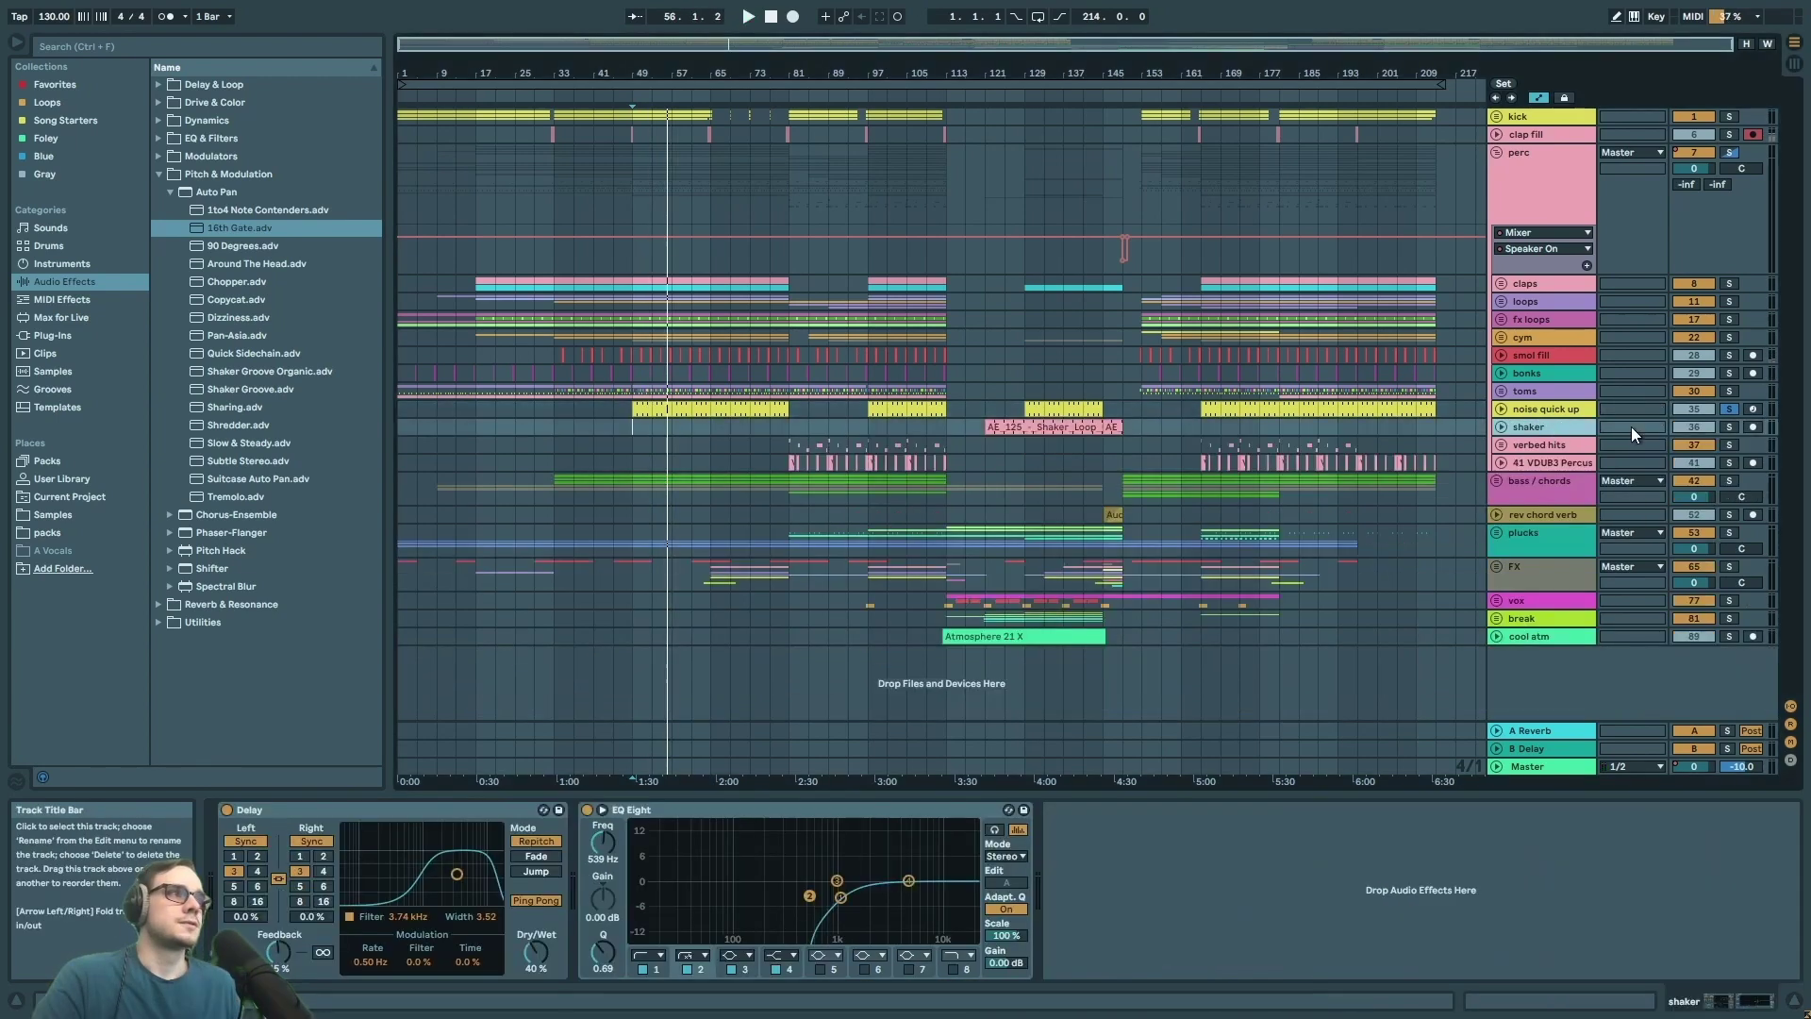
click(1501, 427)
key(space)
click(987, 483)
key(space)
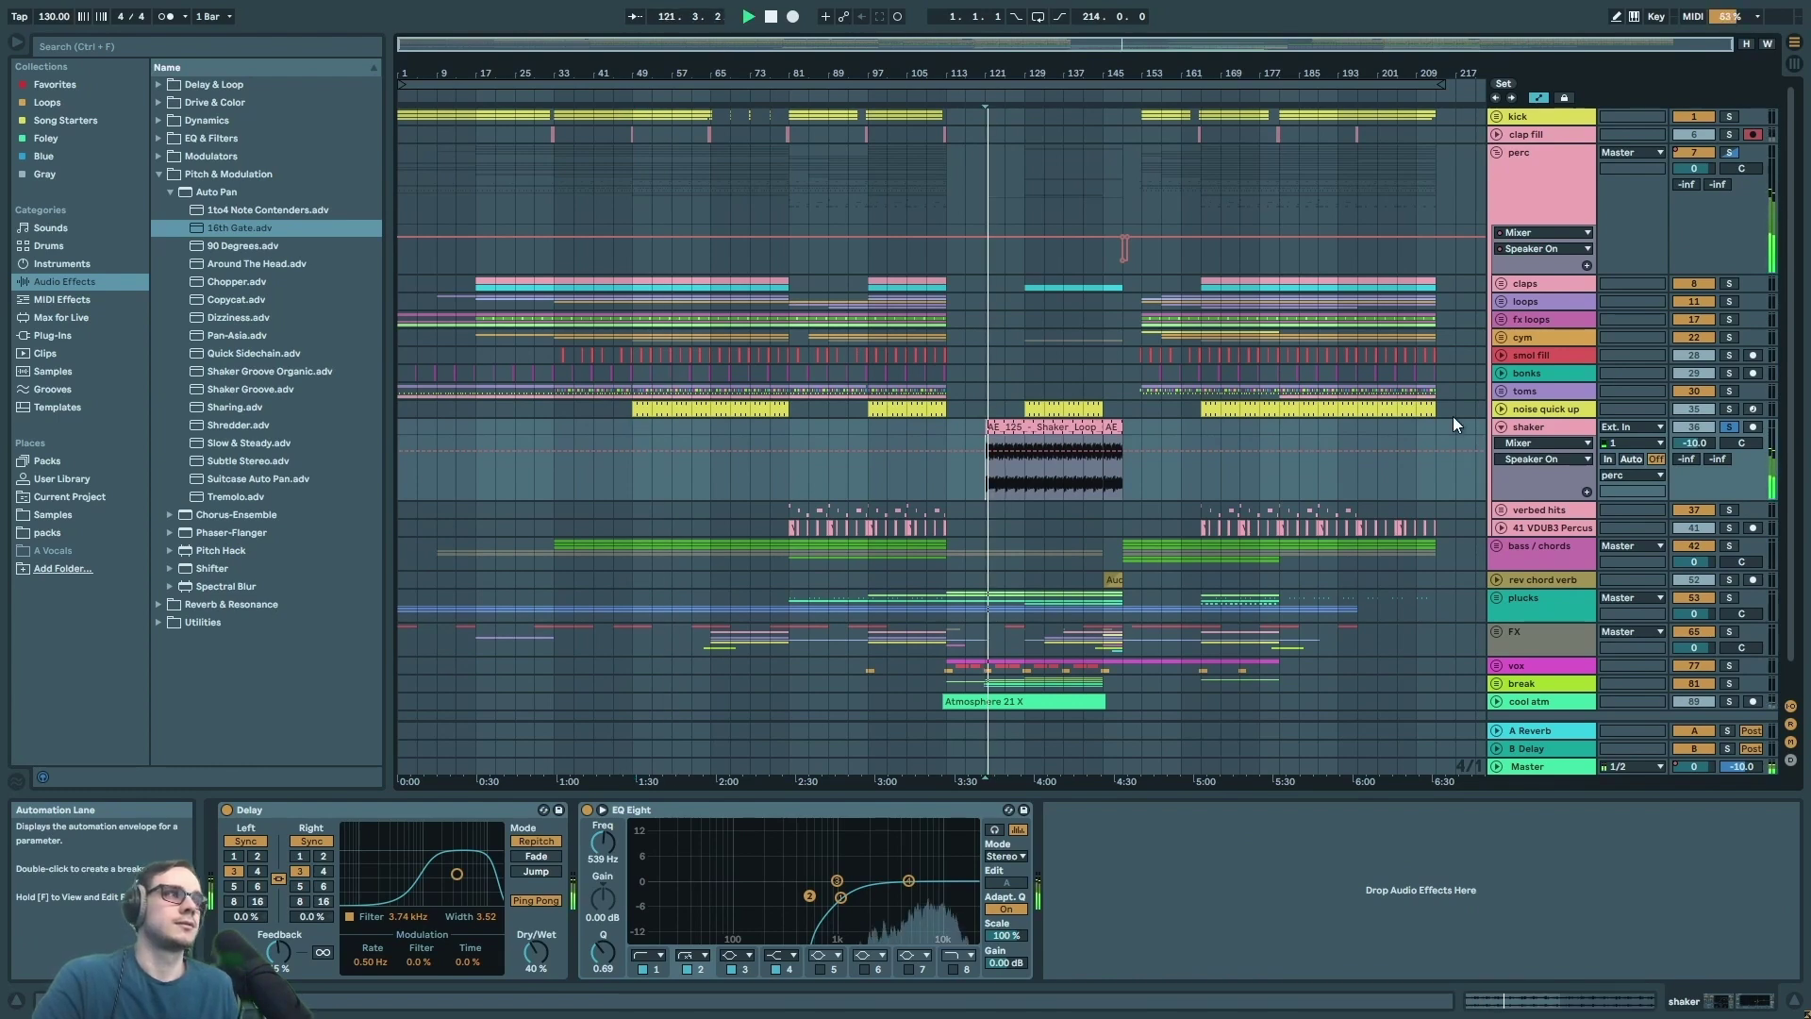
- Examine the Delay and EQ Eight devices on the shaker track
click(1538, 426)
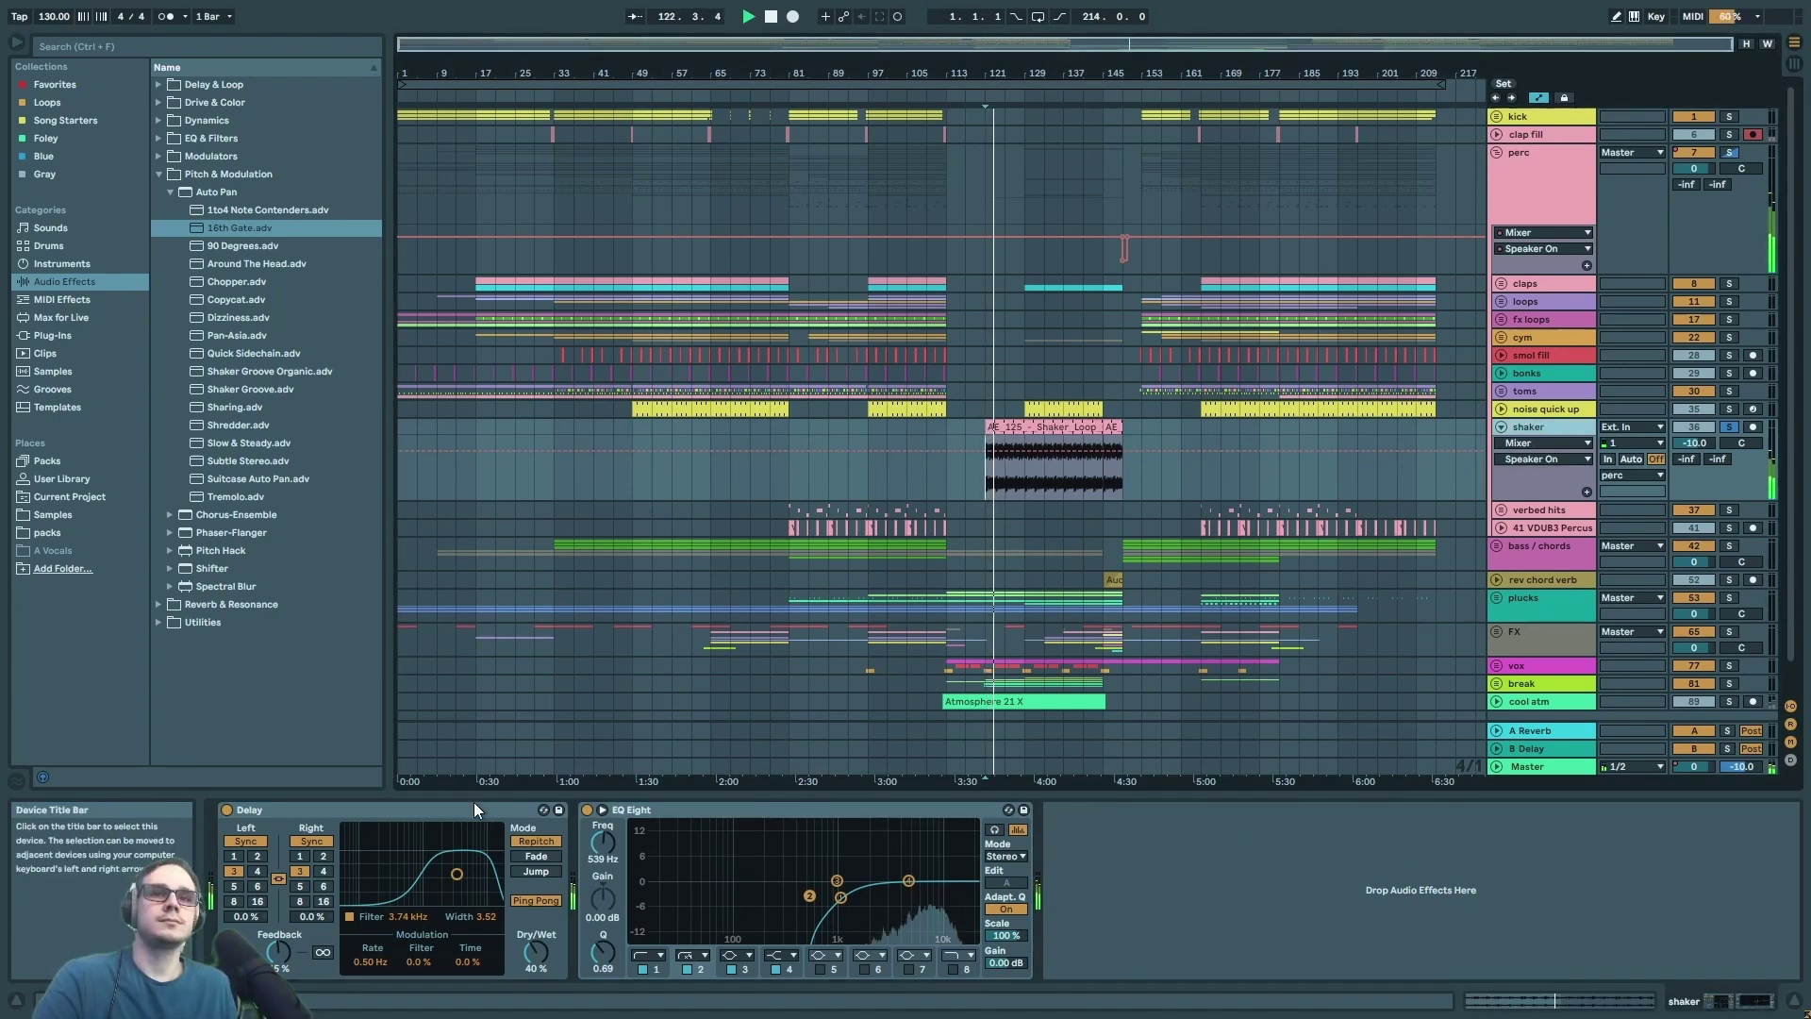
click(245, 812)
click(711, 812)
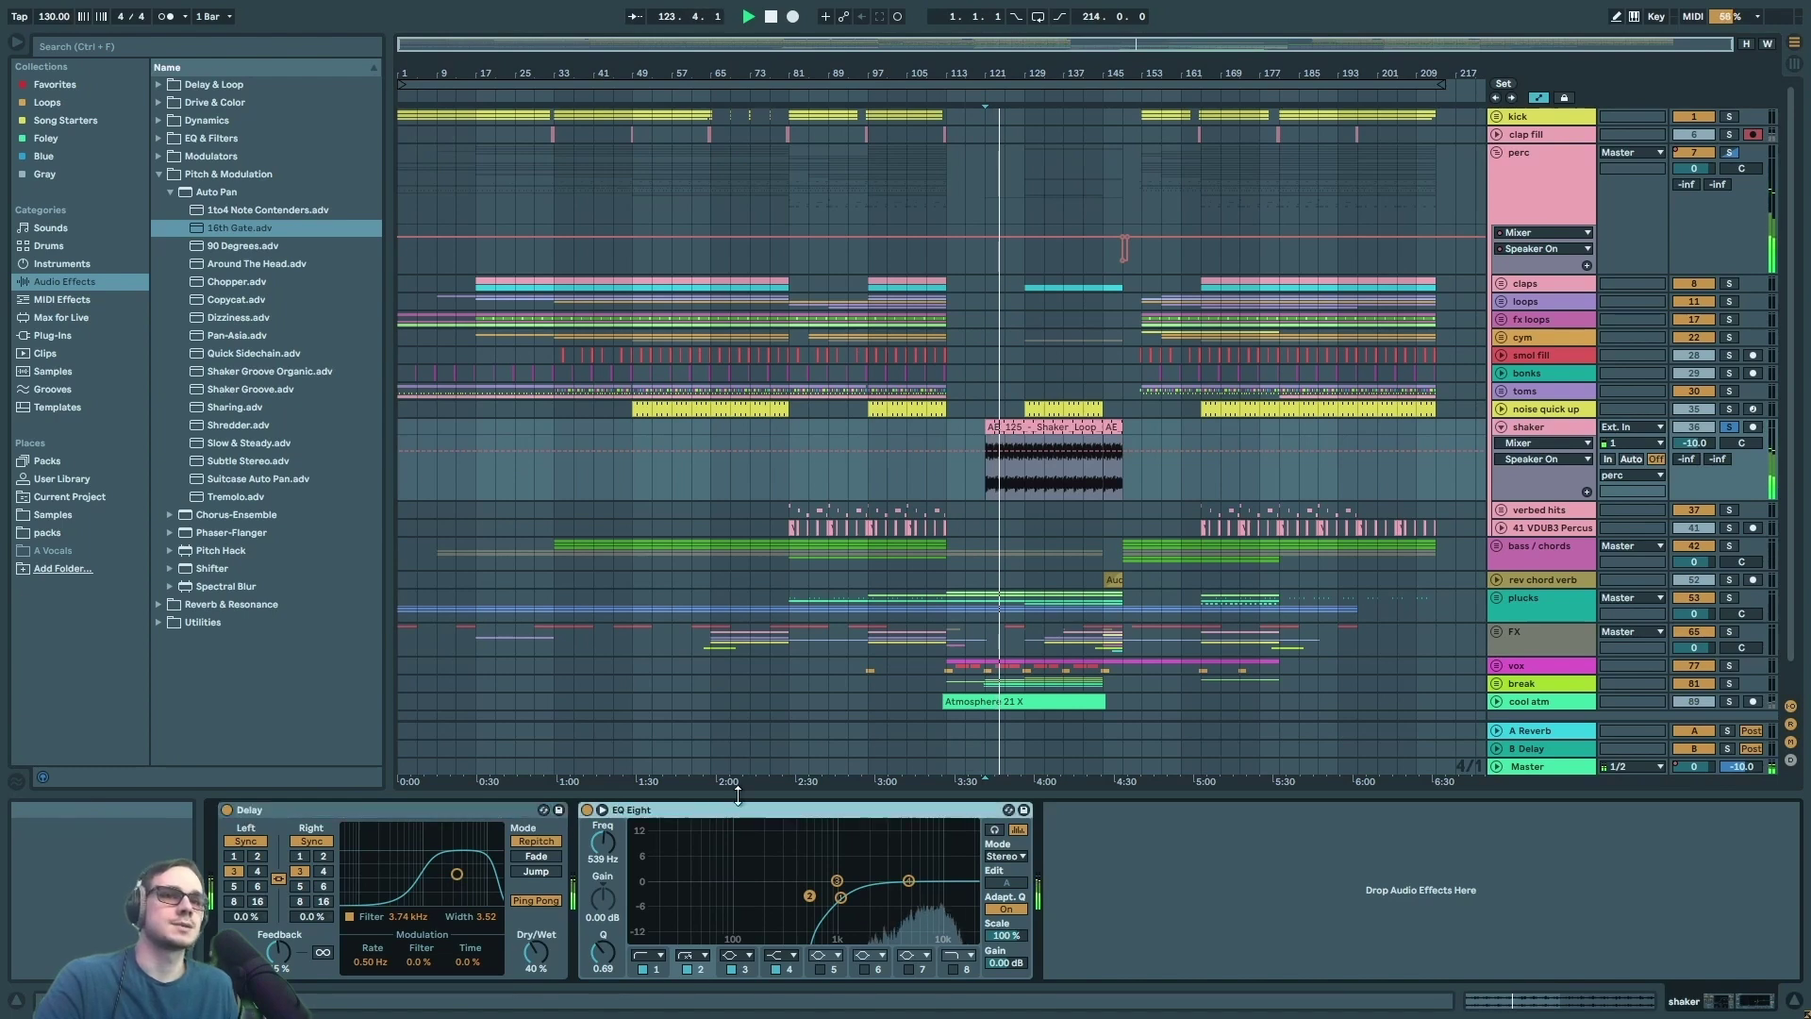
- Unfold the verbed hits group and play it from bar 81 soloed together with the 41 VDUB3 Percus track
click(1586, 508)
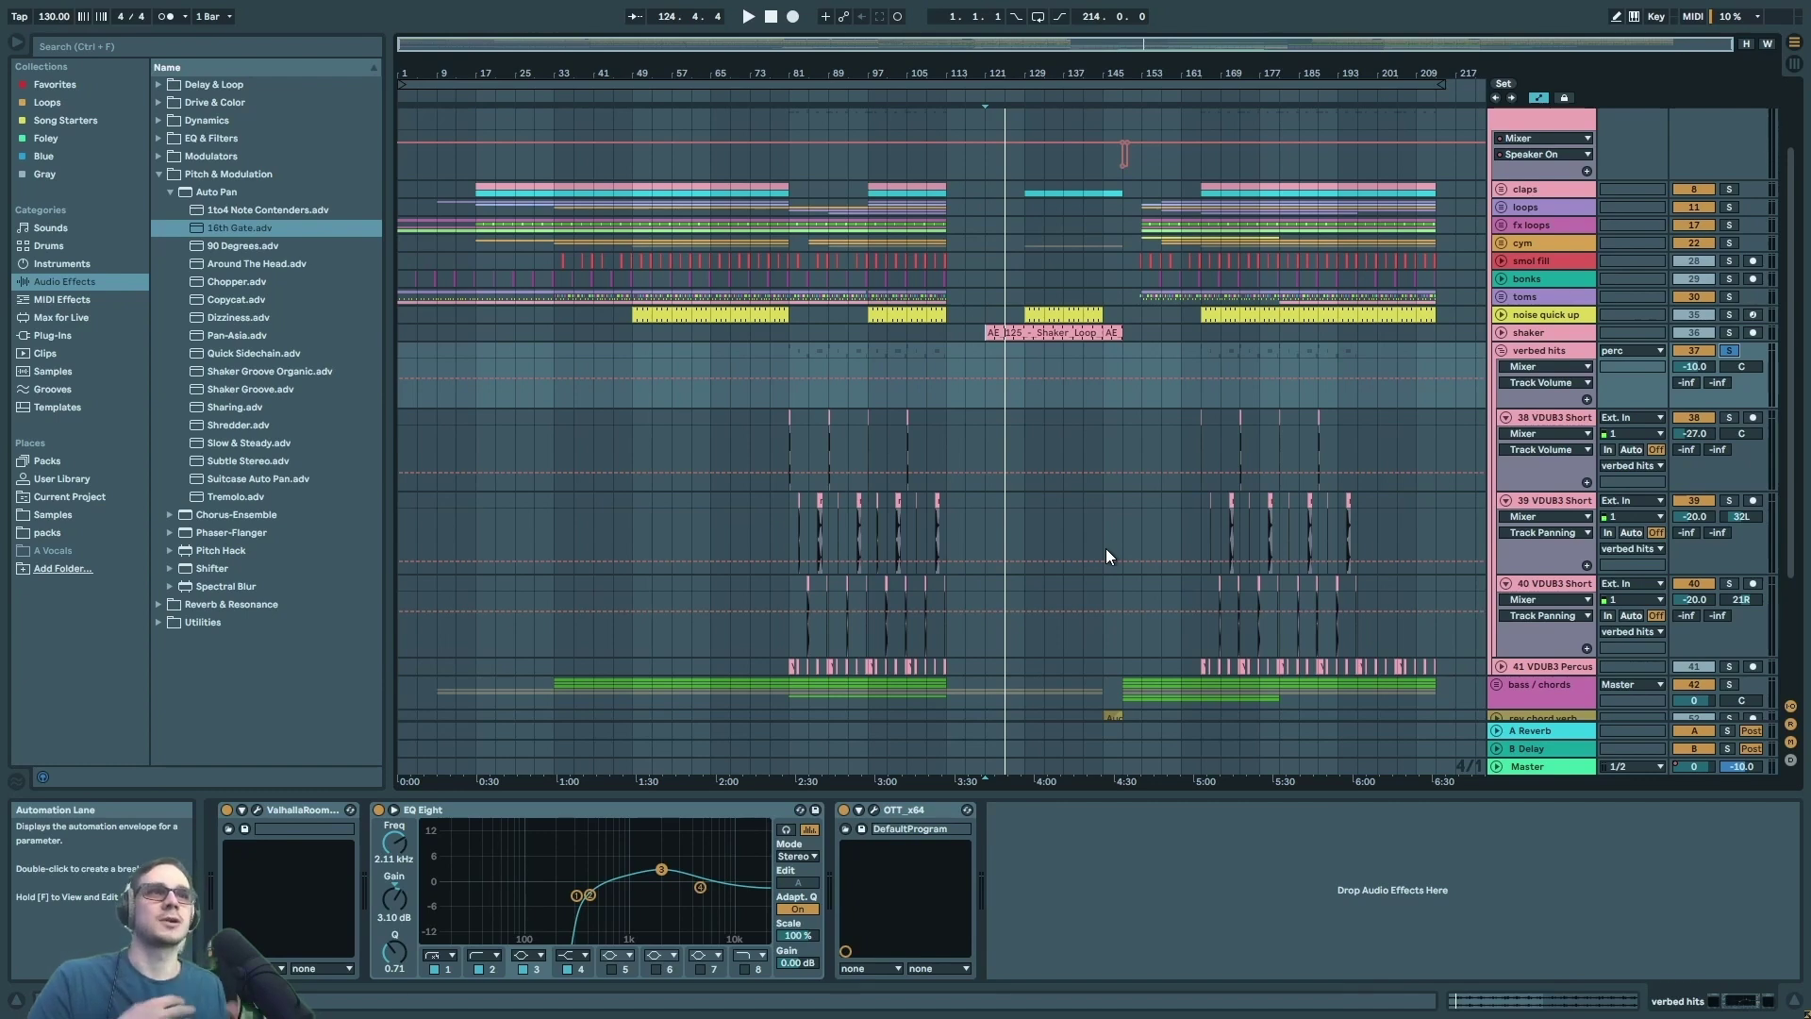
click(784, 400)
scroll(785, 404, up, 5)
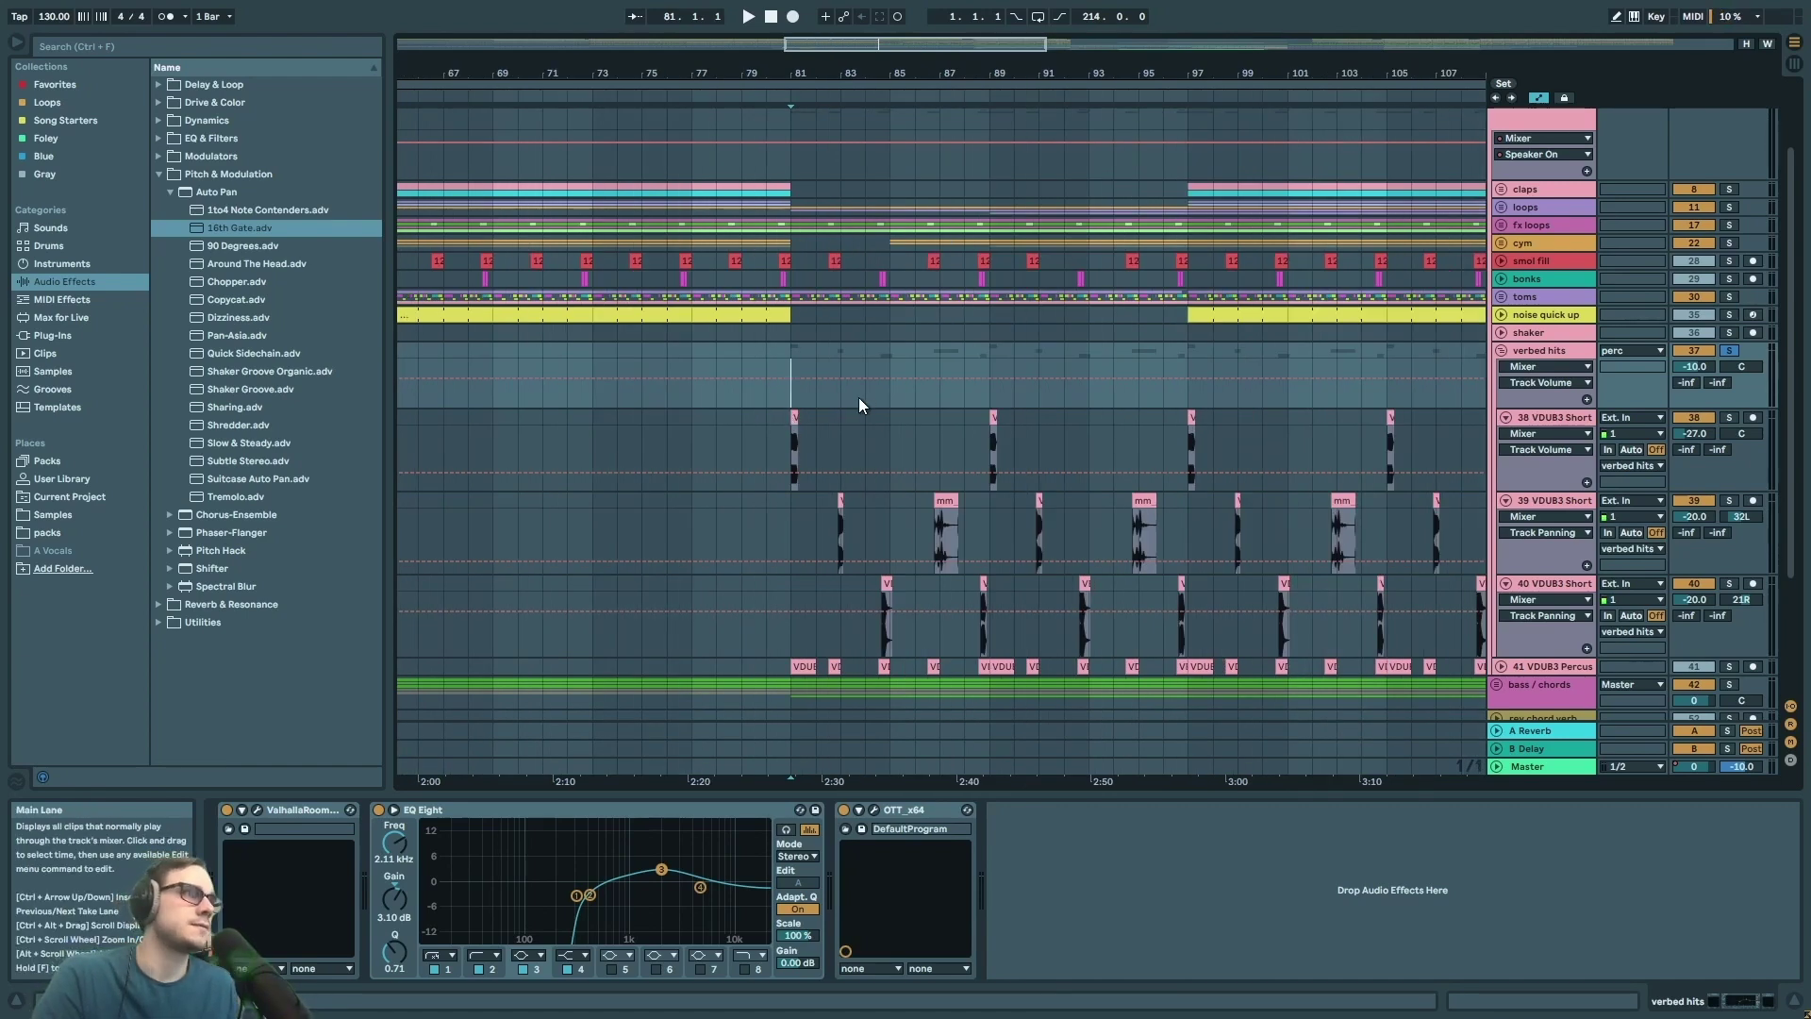
key(space)
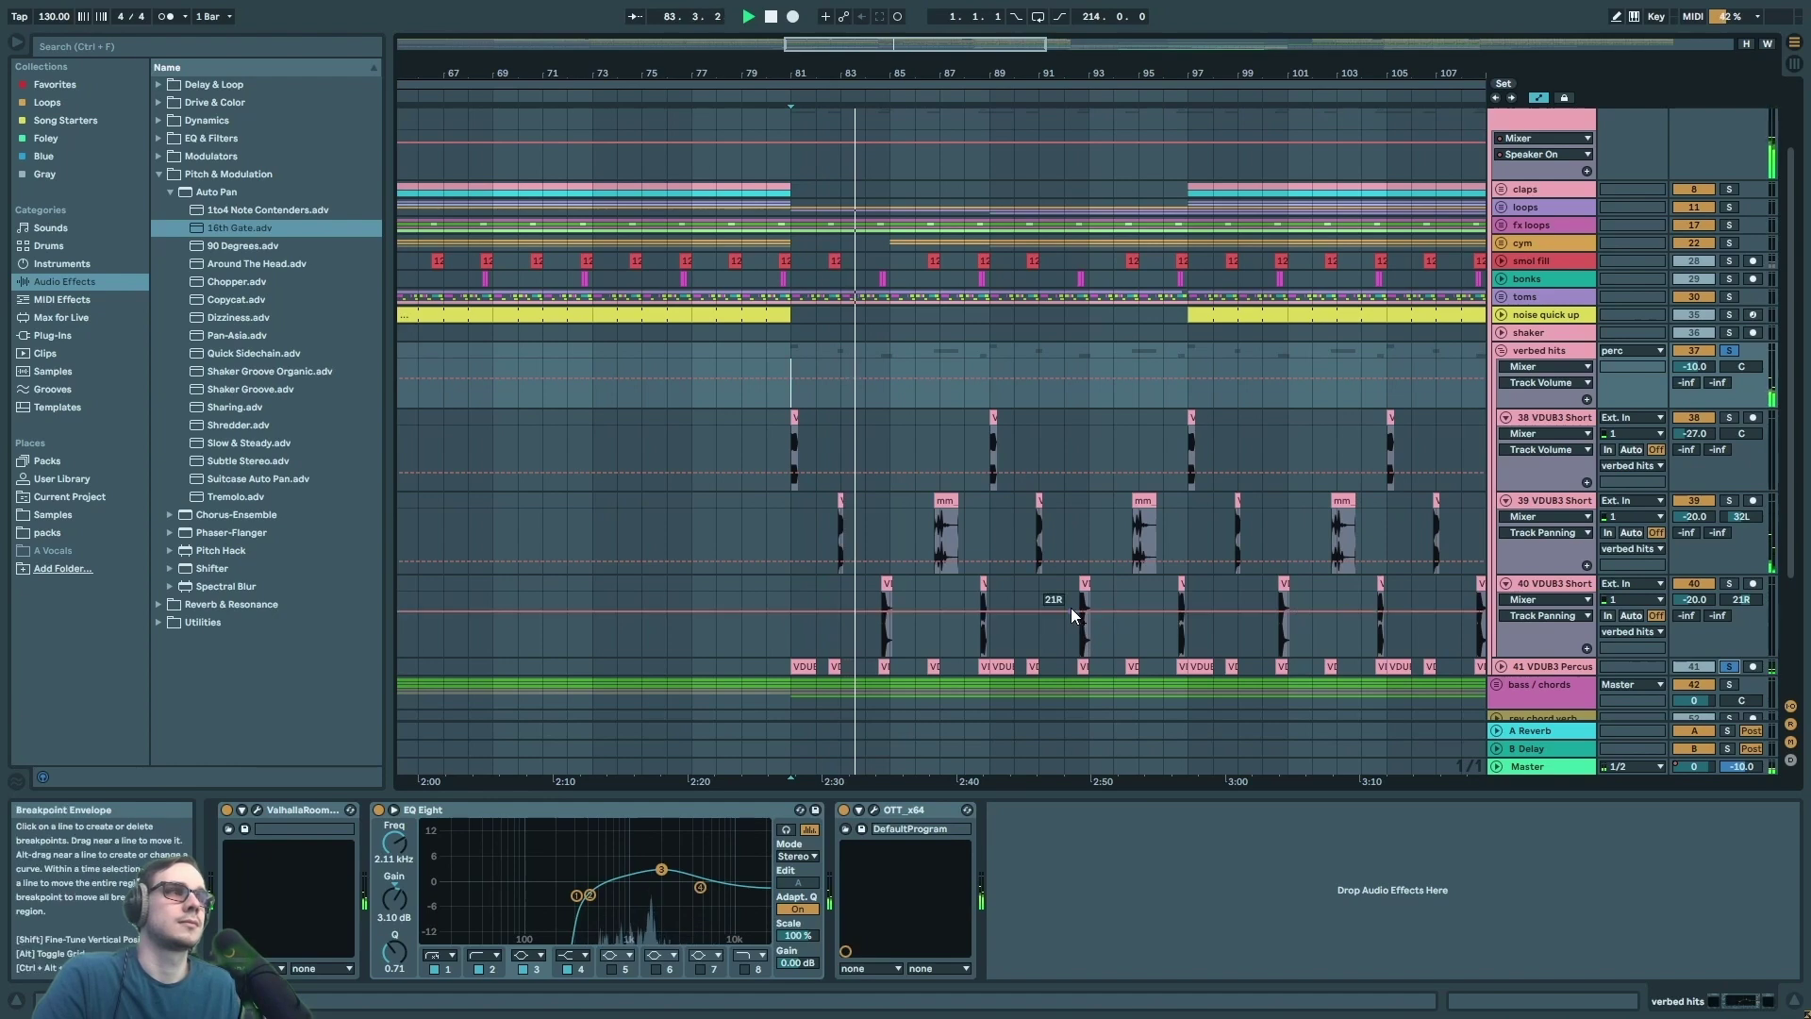
scroll(870, 505, down, 2)
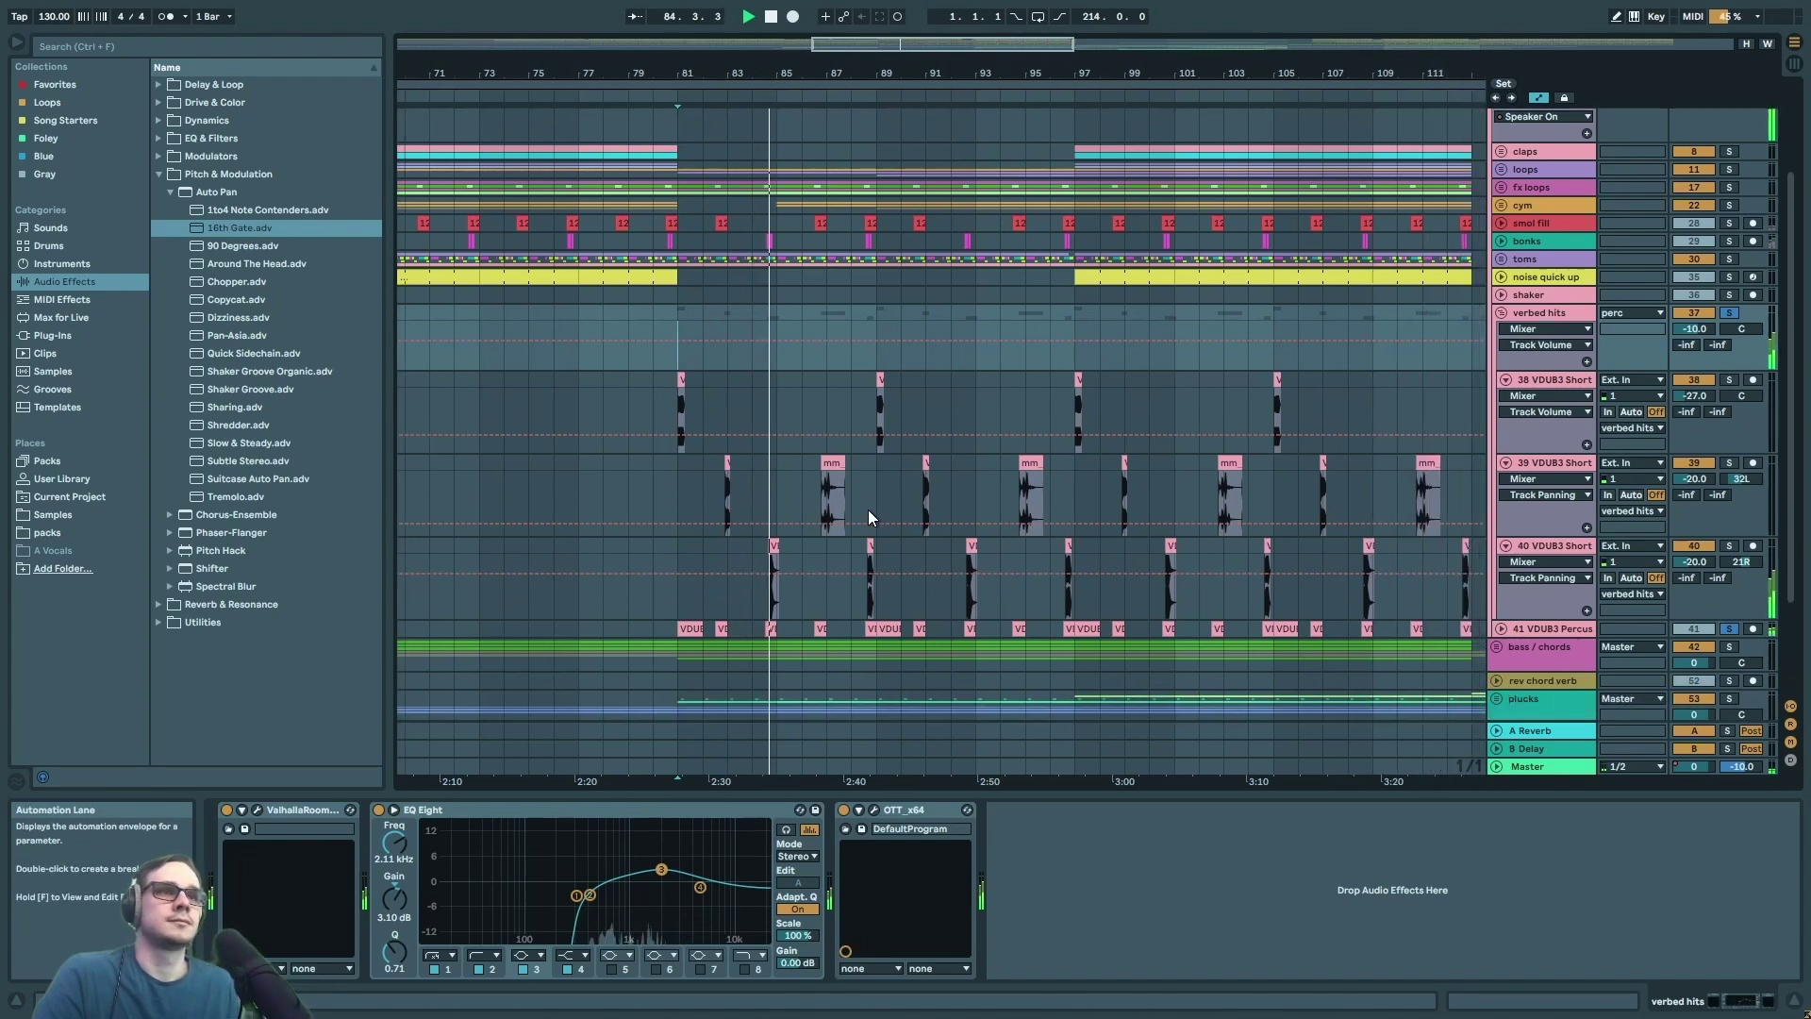
scroll(865, 506, up, 1)
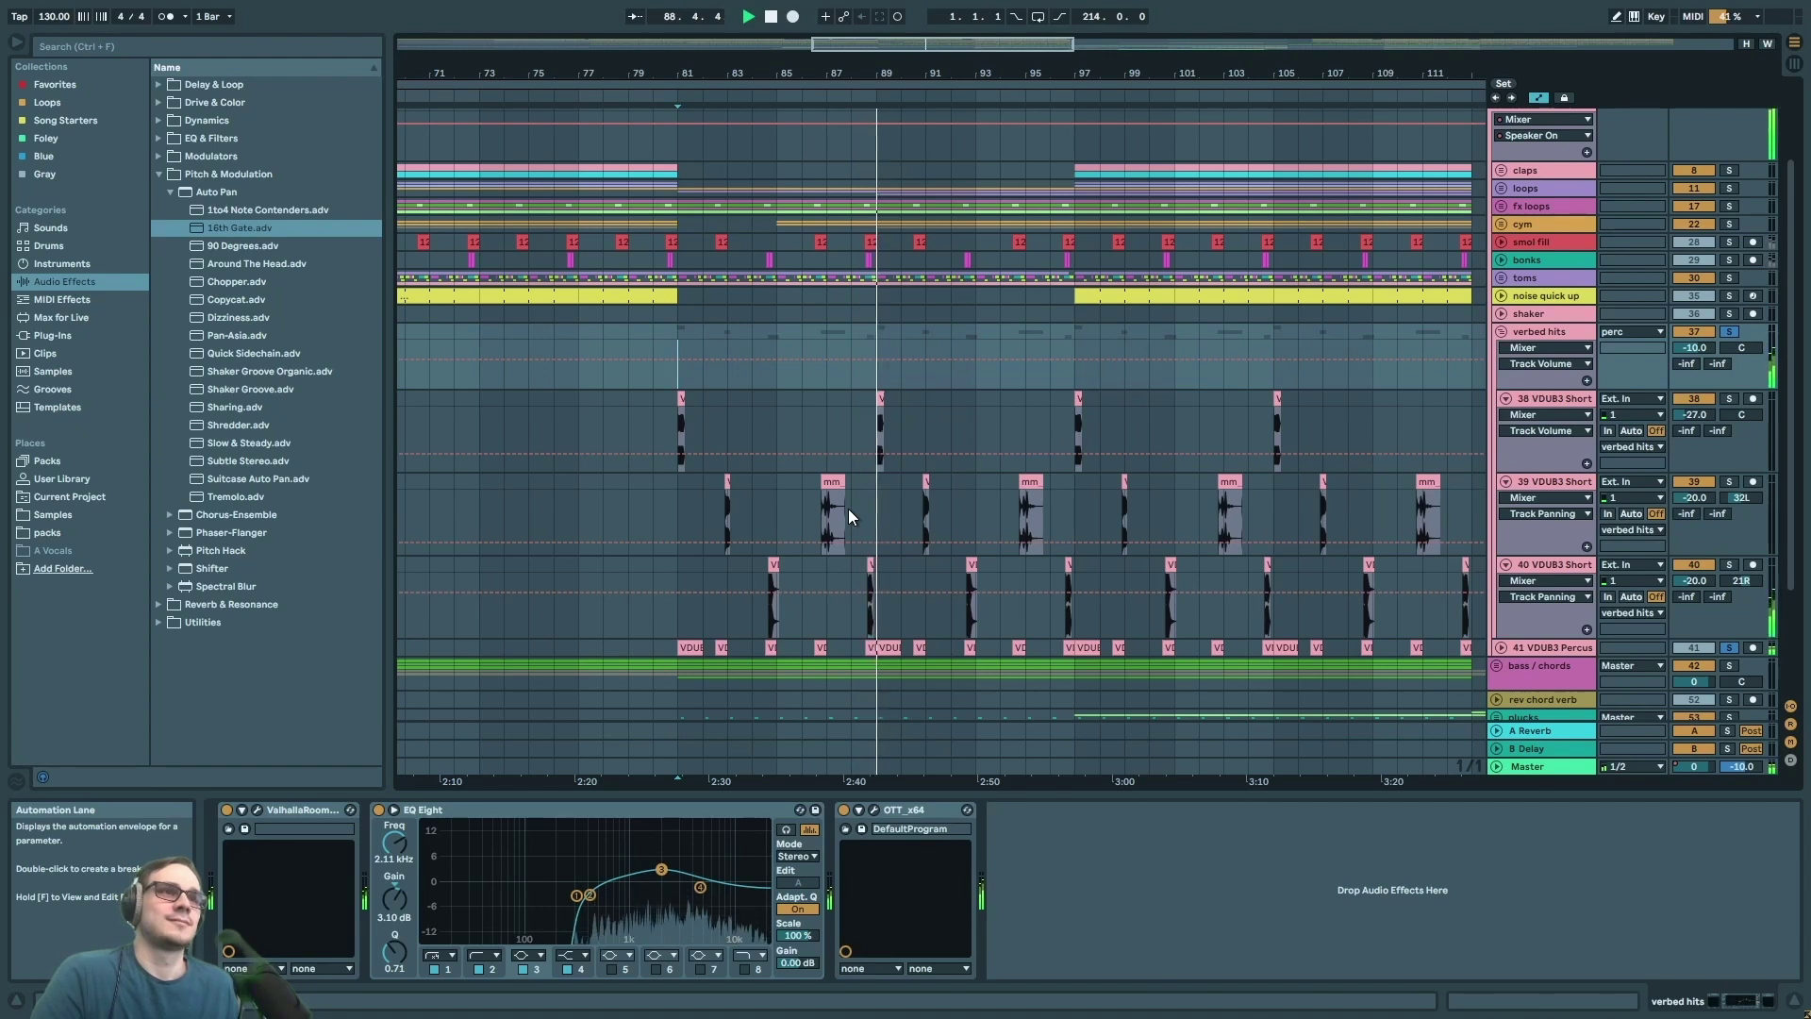
key(space)
- Solo the 38 VDUB3 Short track and play its first hit at bar 81
click(677, 484)
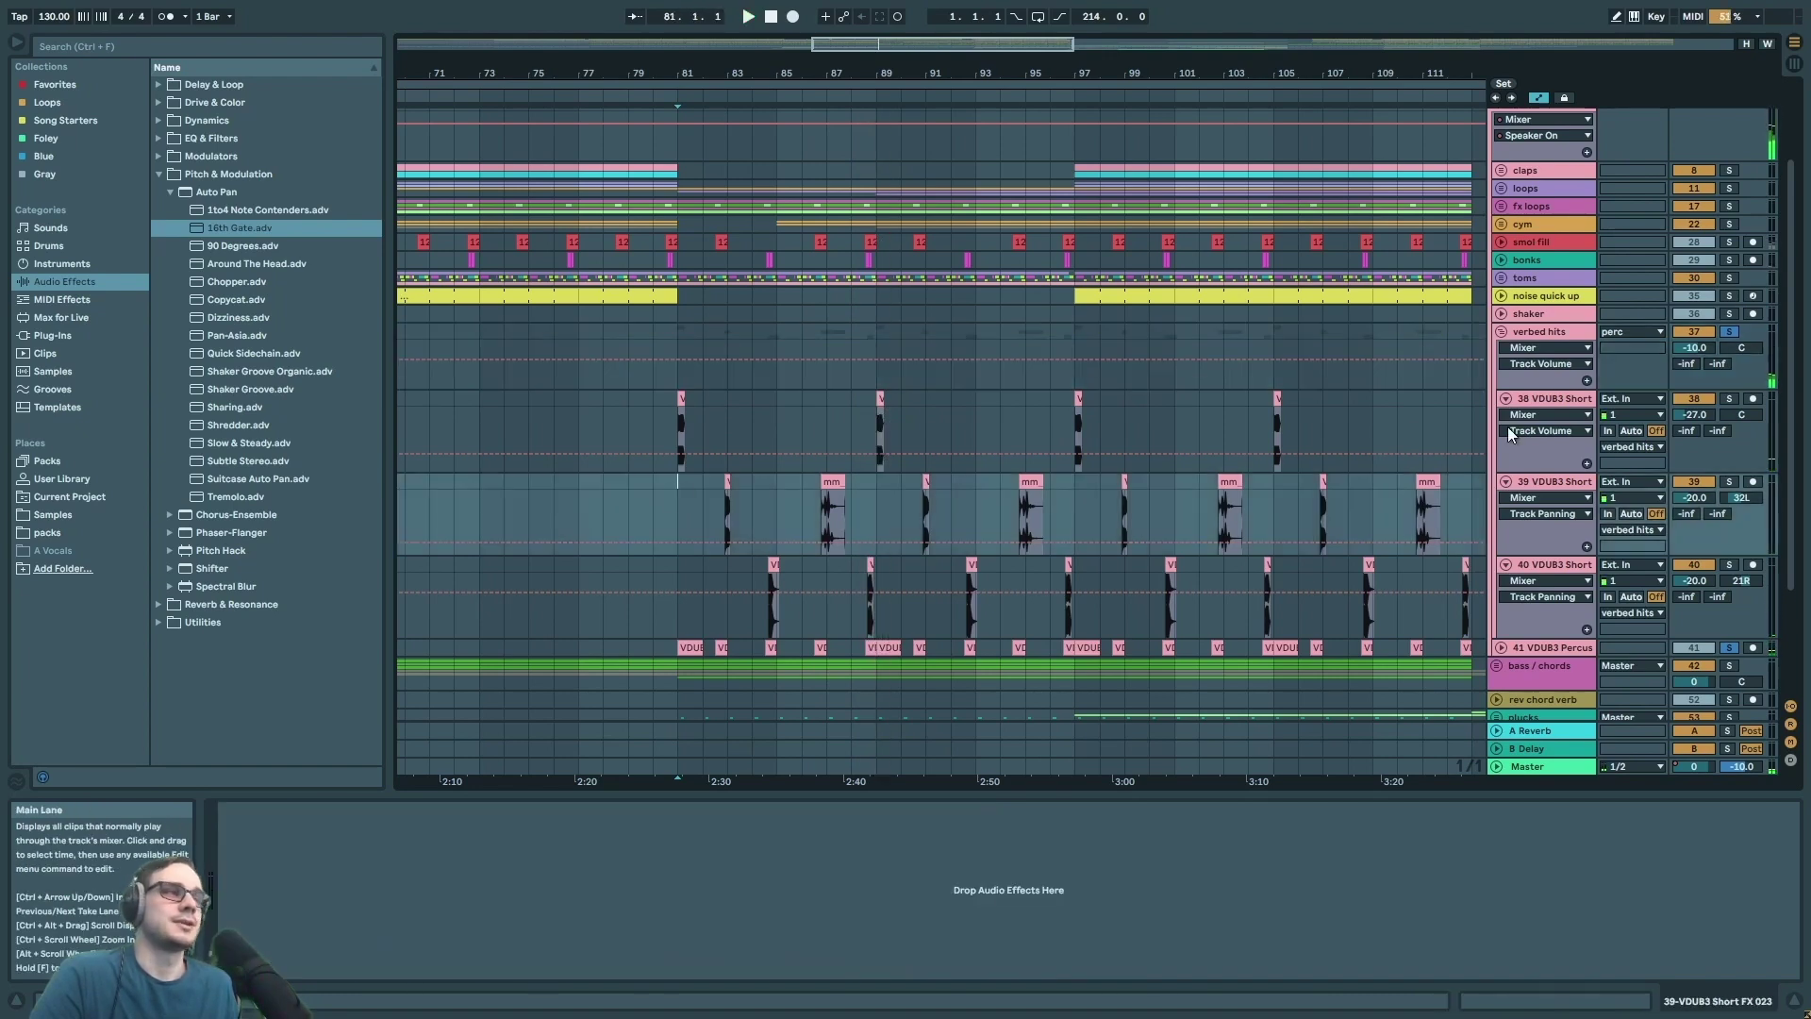
click(1553, 400)
click(1729, 398)
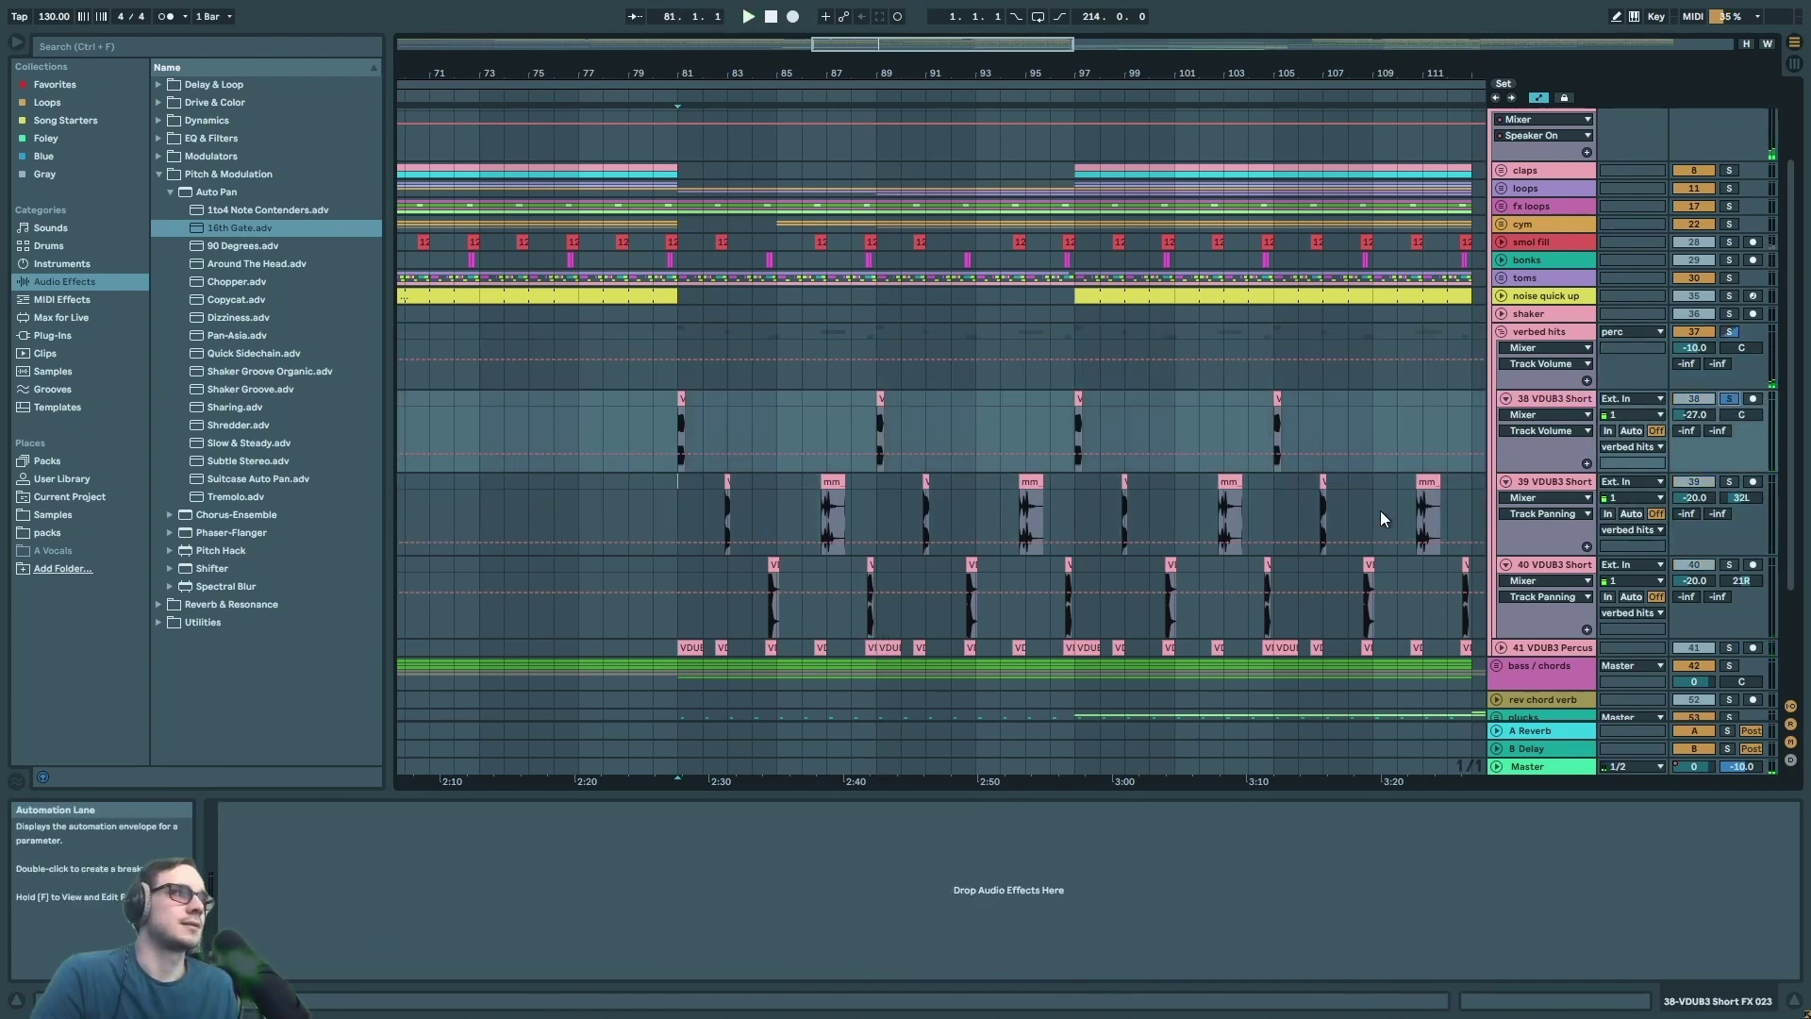
scroll(678, 480, up, 5)
key(space)
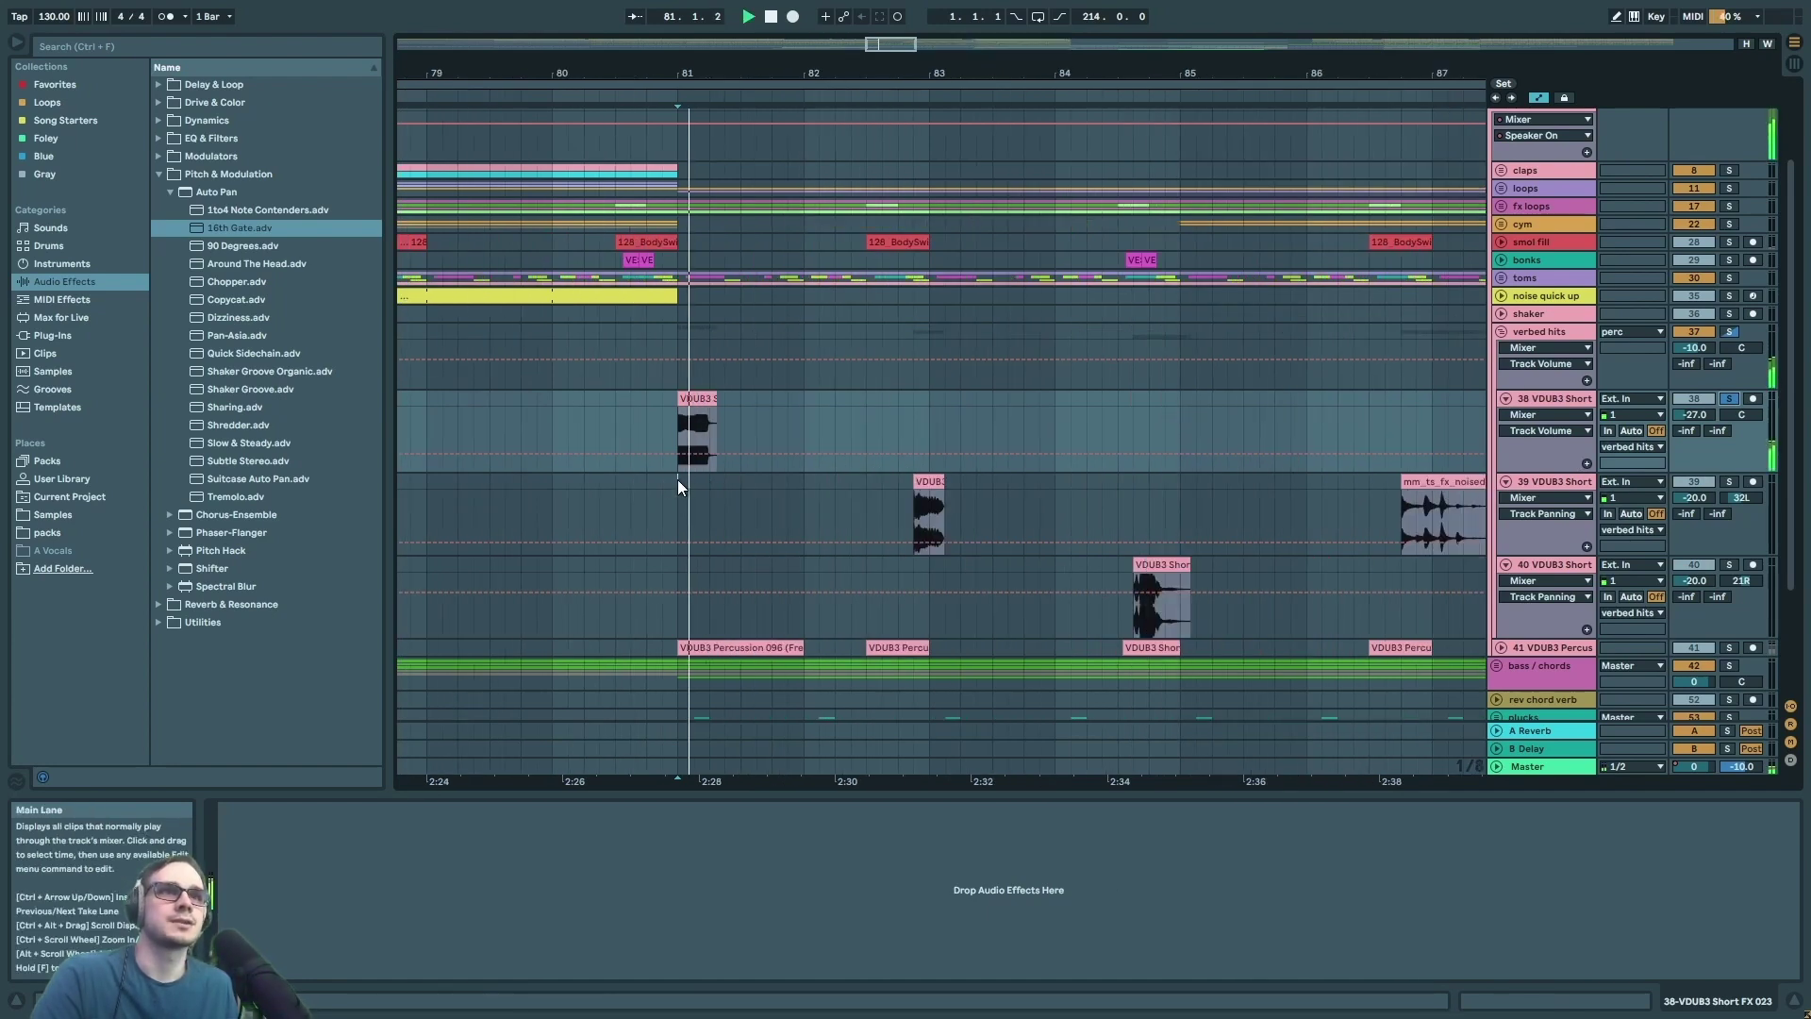
scroll(748, 452, down, 5)
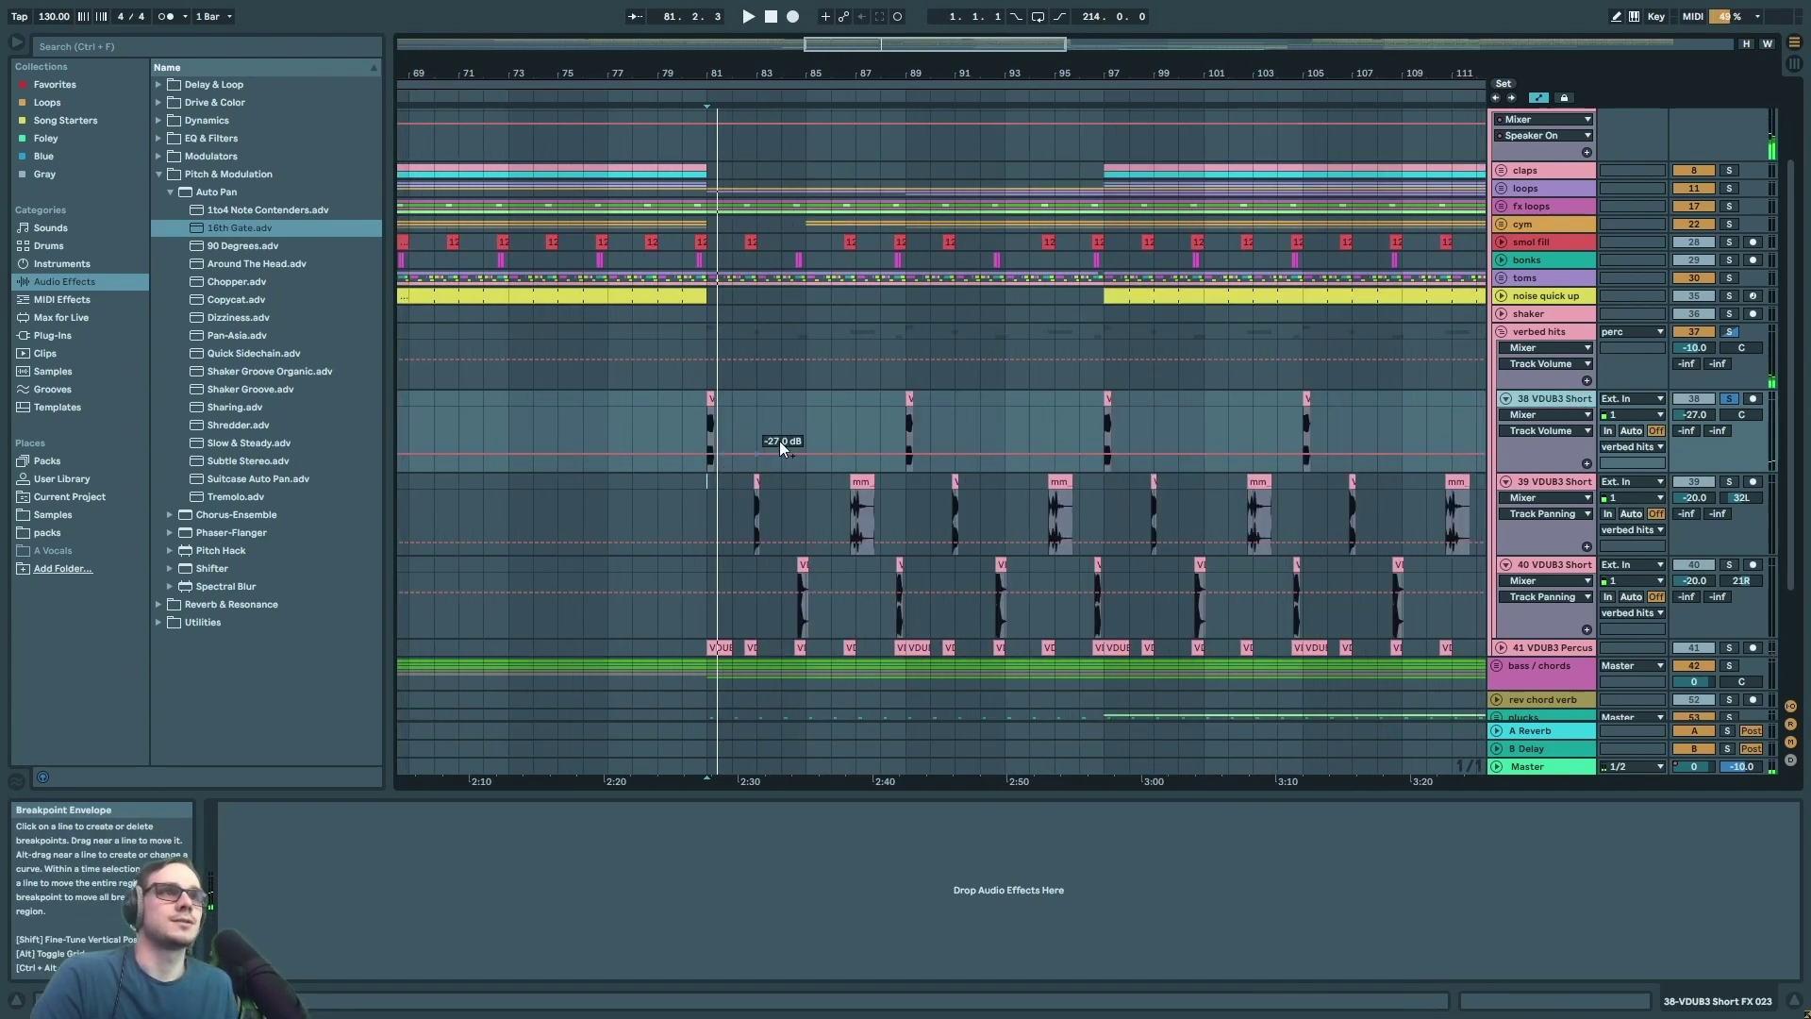
- Solo the 39 VDUB3 Short track and play its noisedance clip just before bar 87
click(1729, 481)
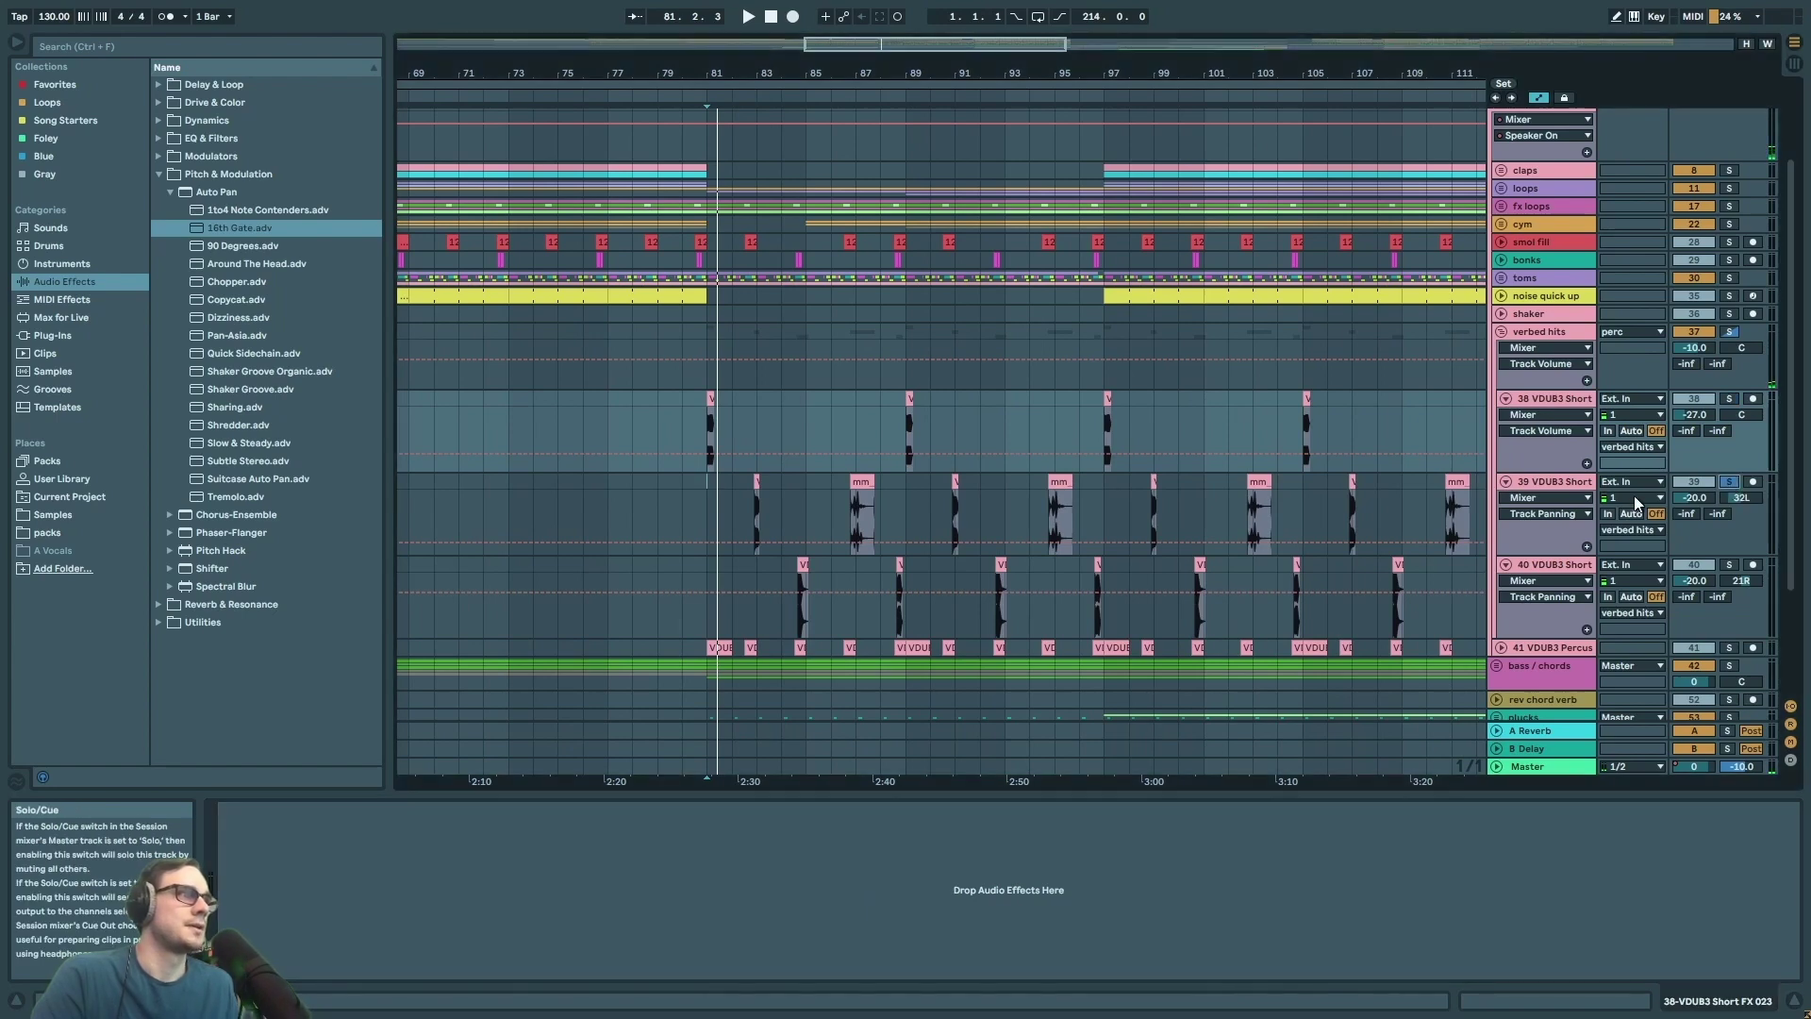
click(879, 525)
scroll(757, 514, up, 5)
click(816, 506)
key(space)
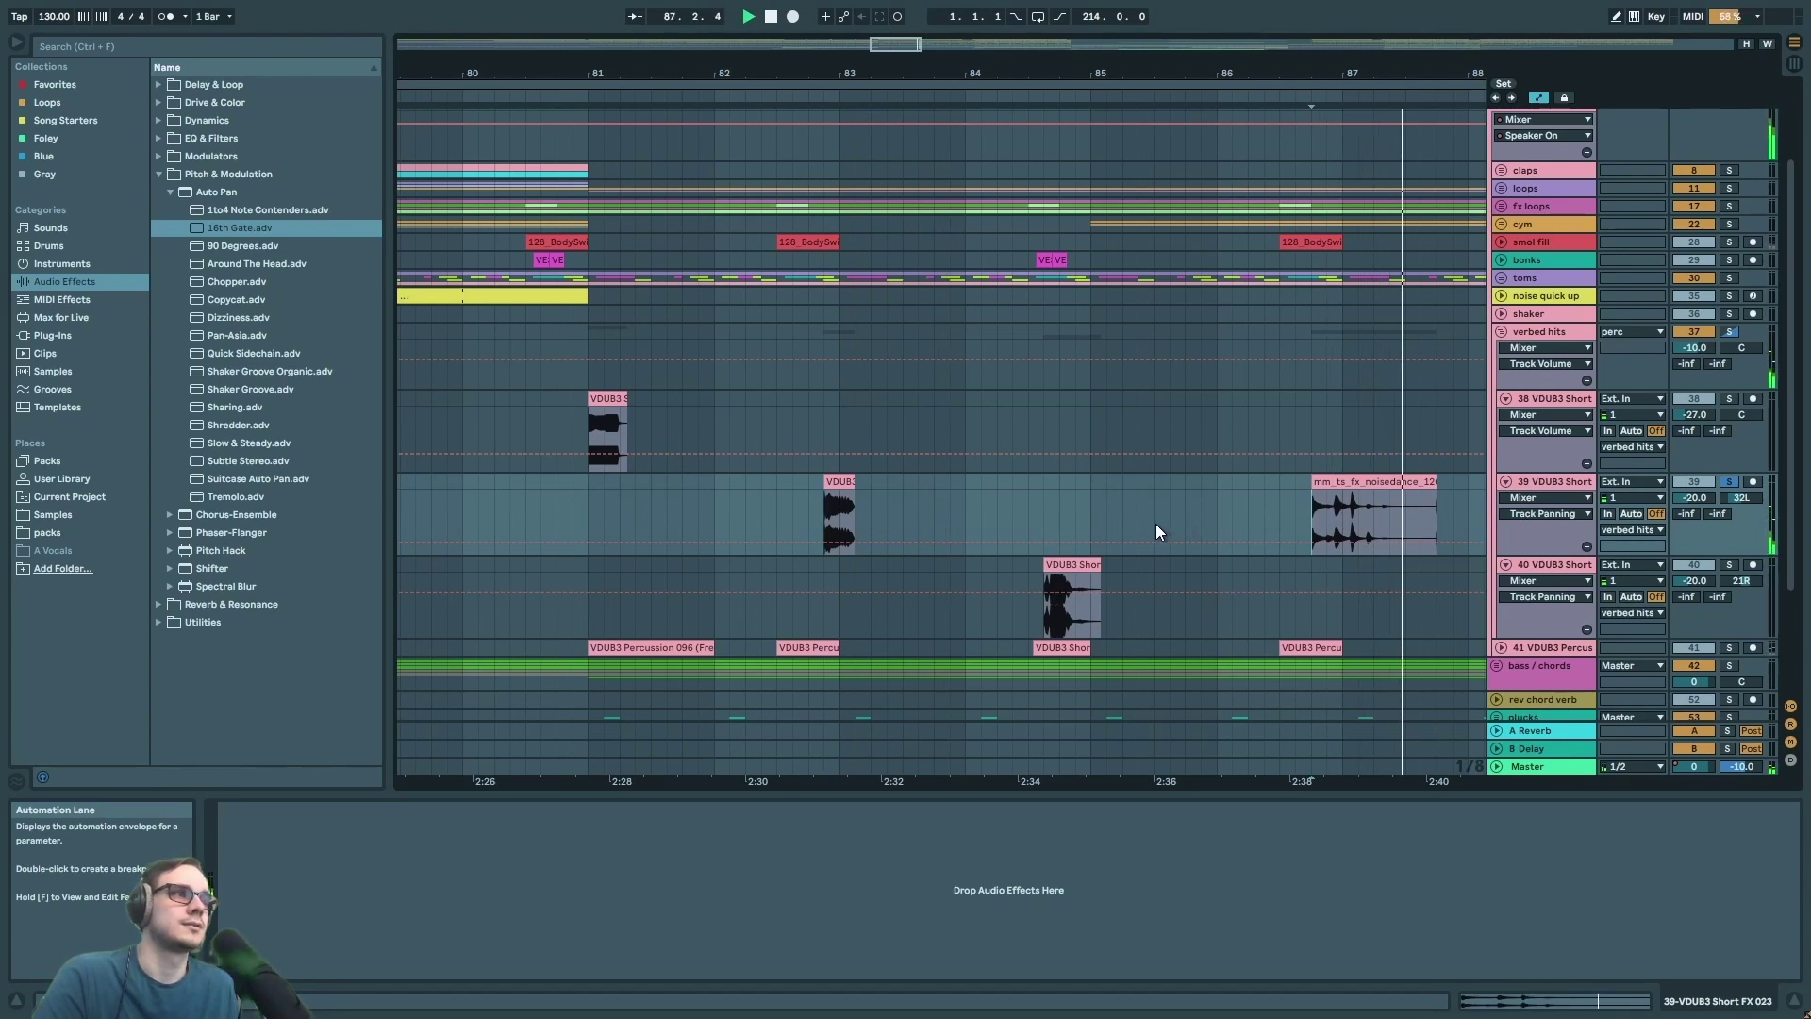
scroll(1151, 526, down, 5)
key(space)
- Play the short hit on the 39 VDUB3 Short track near bar 91
scroll(1196, 505, up, 4)
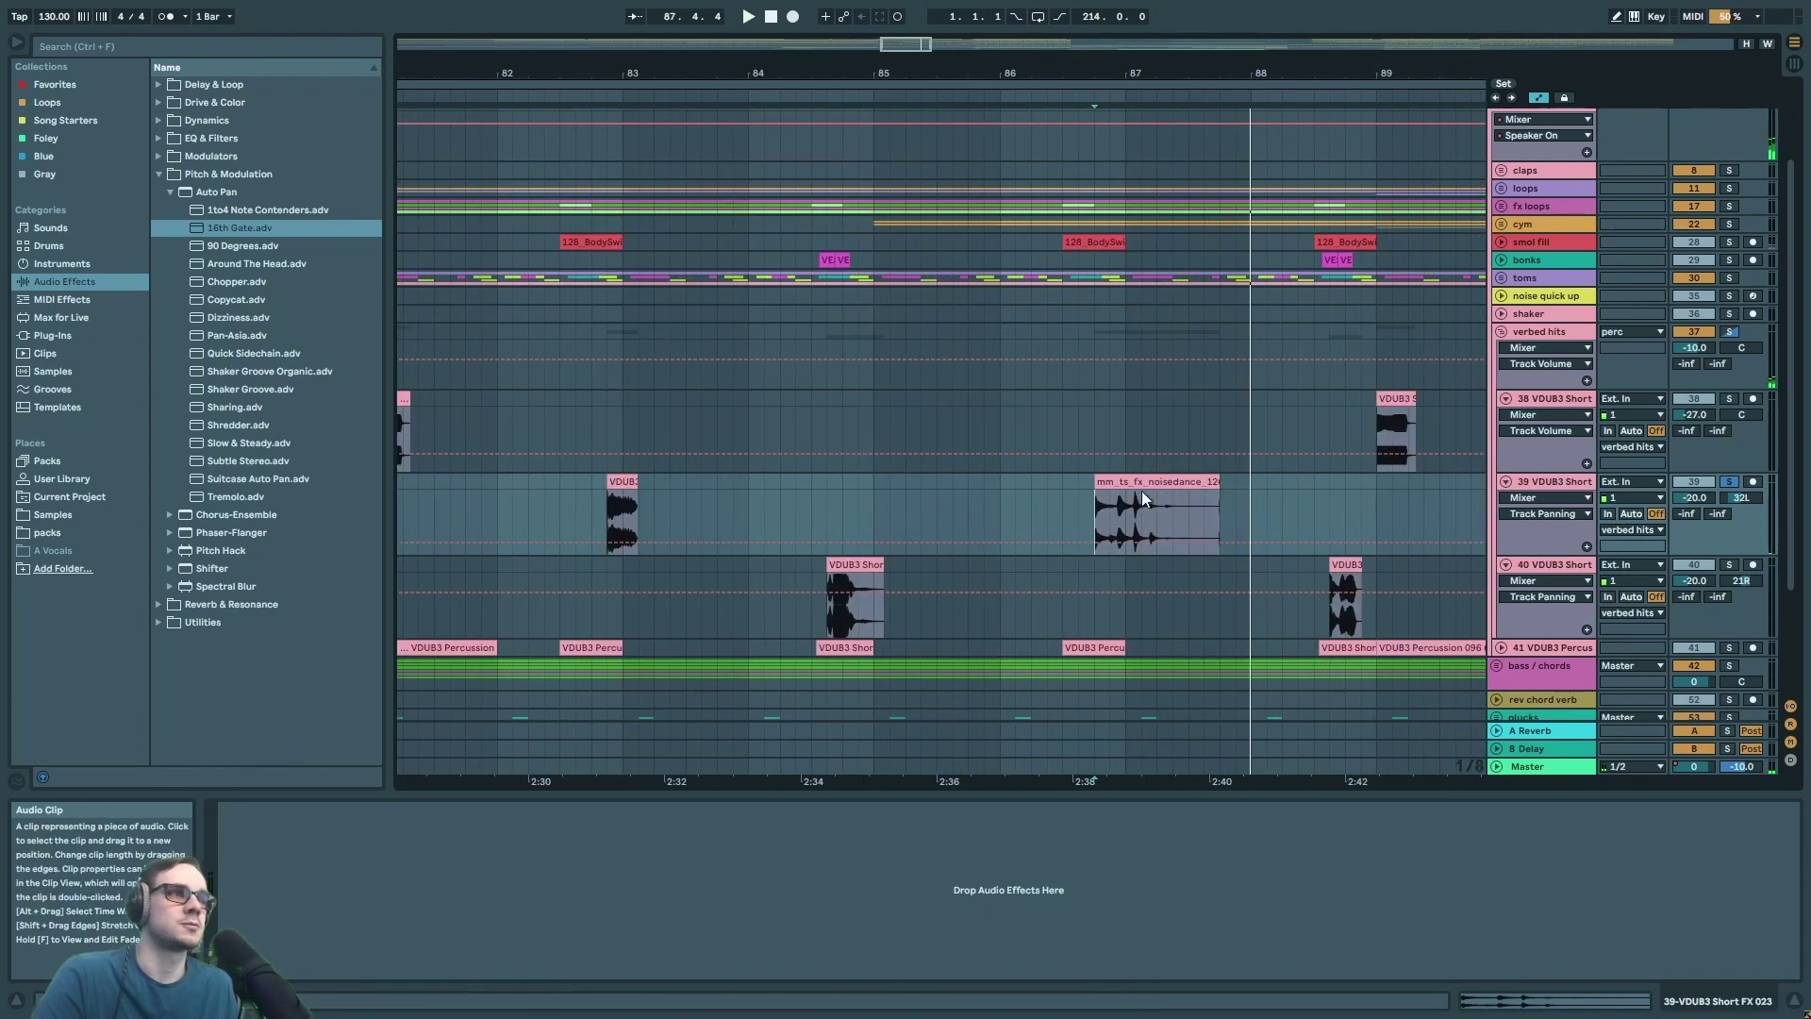
key(space)
scroll(1320, 505, down, 4)
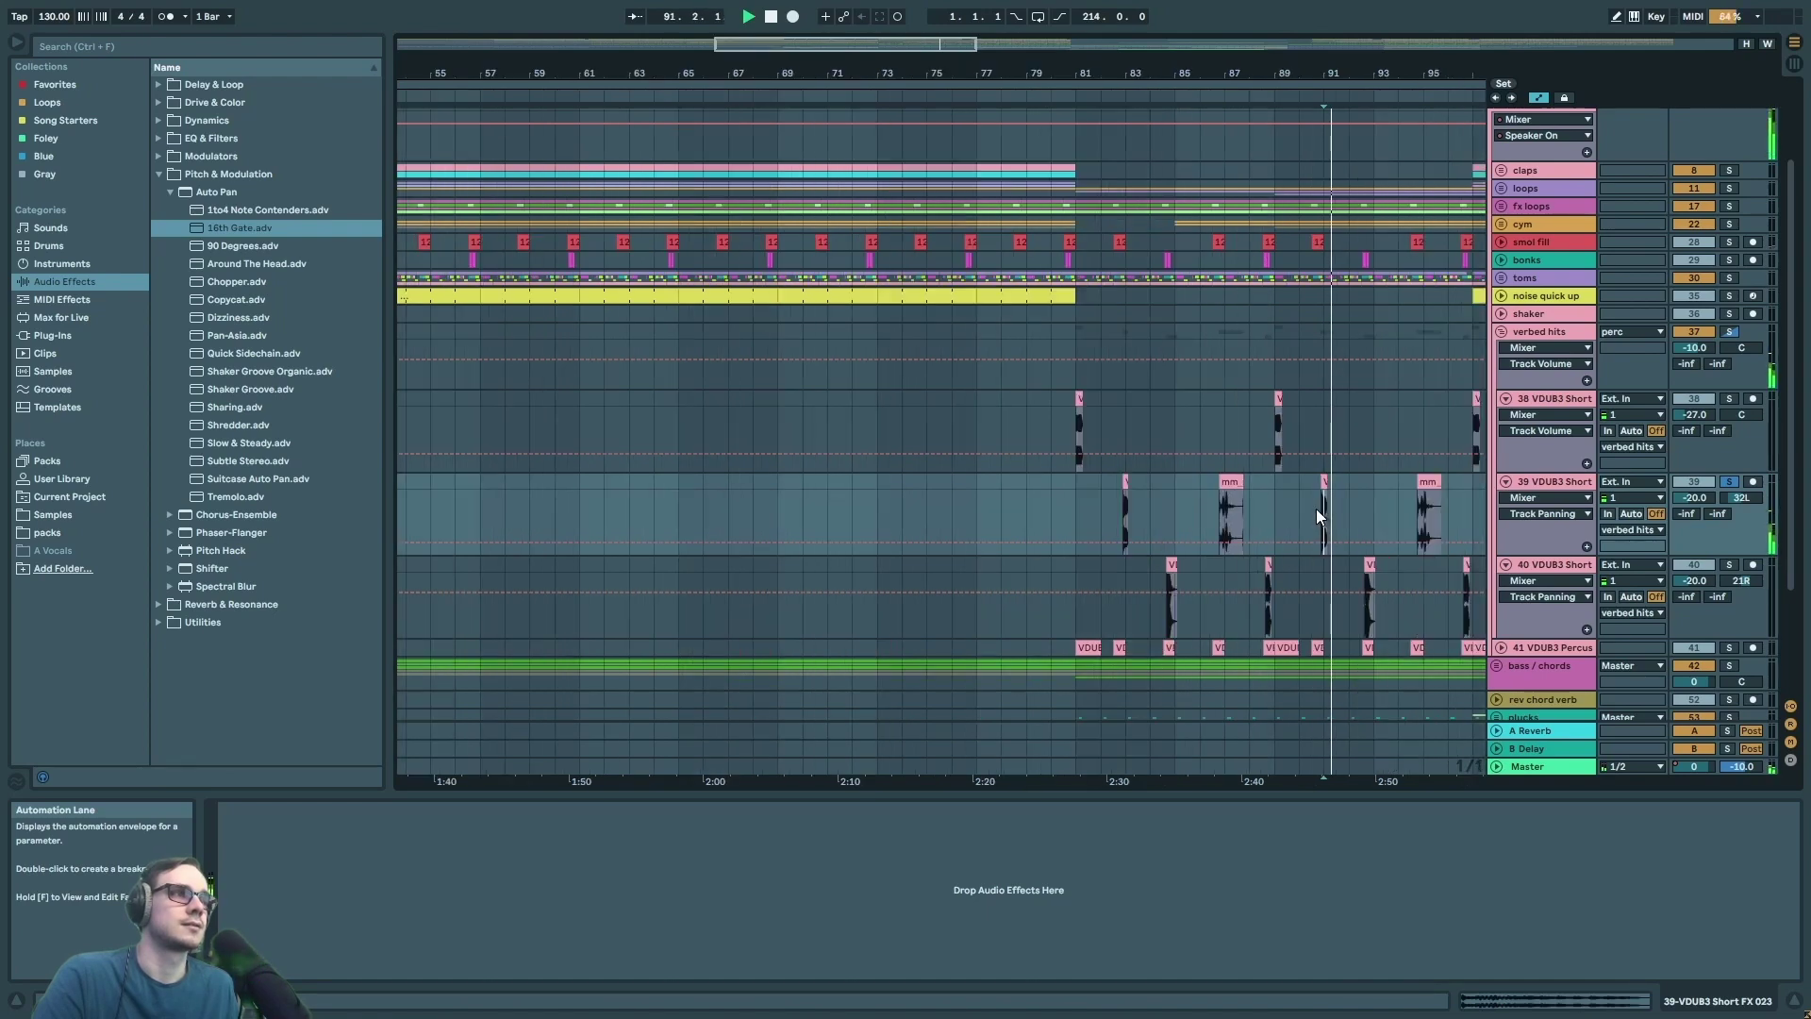
scroll(1274, 521, down, 4)
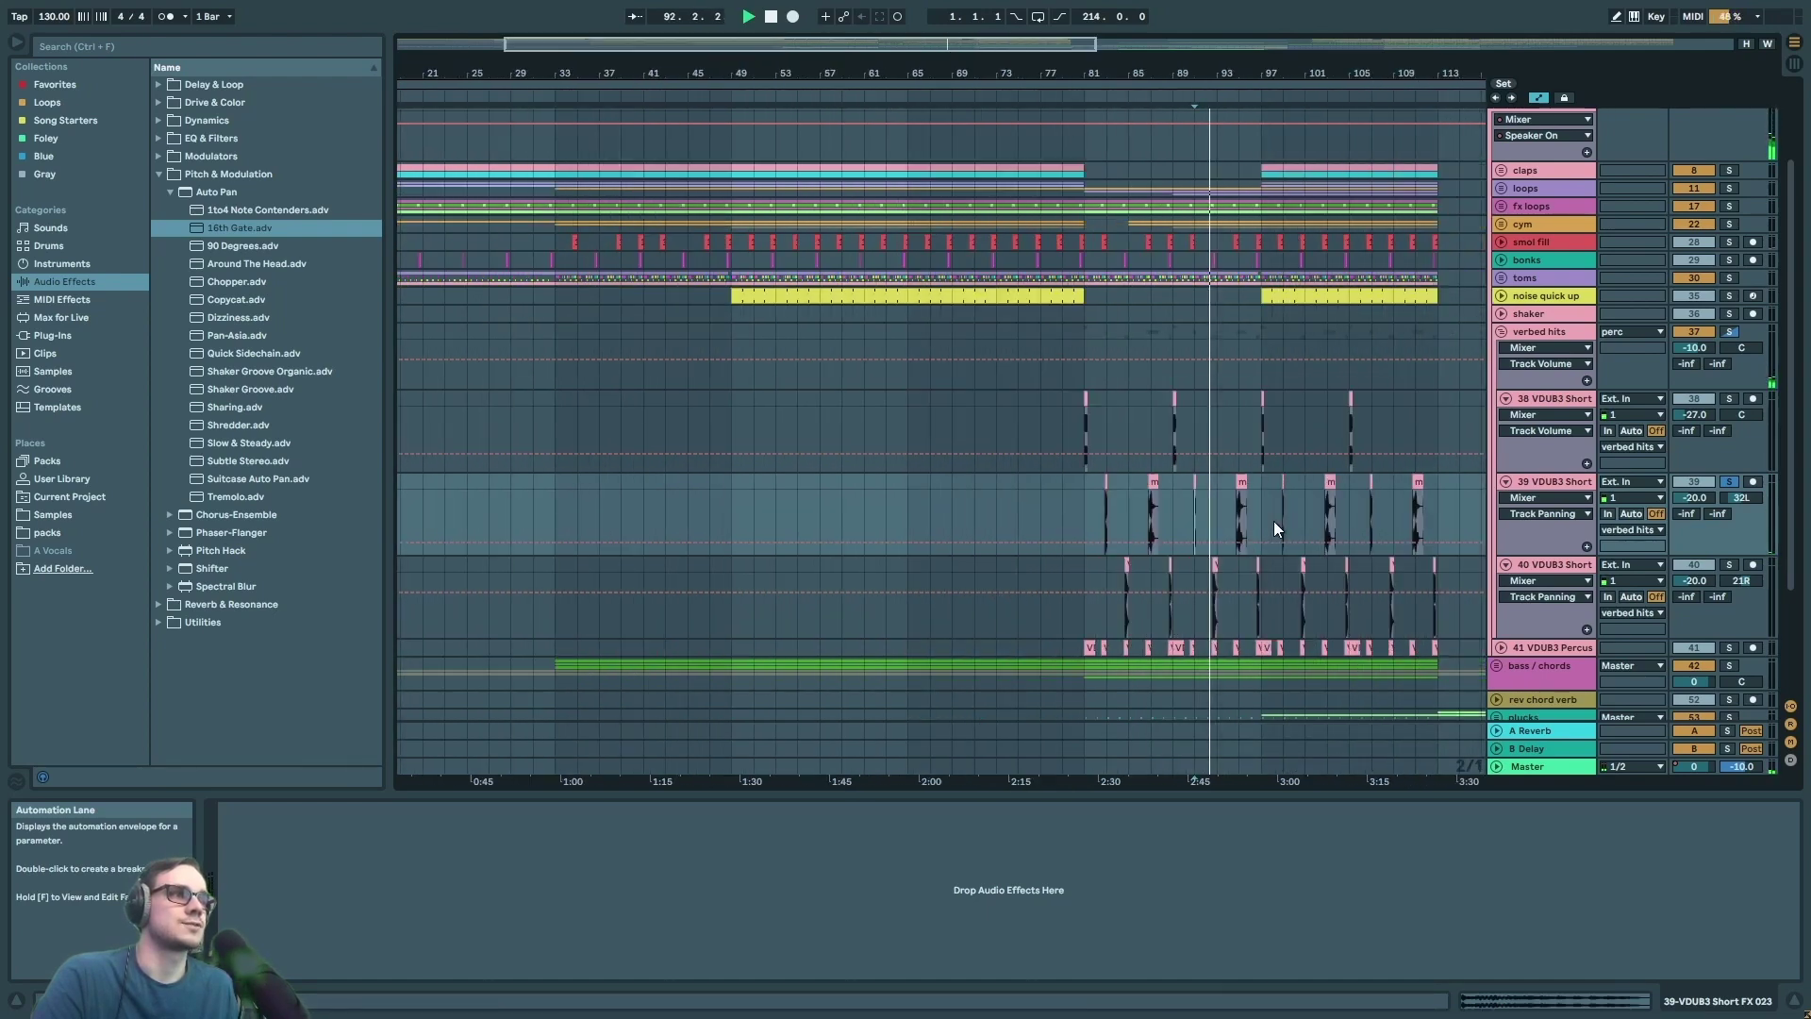
key(space)
- Solo the 40 VDUB3 Short track and play its hits just before bars 85 and 89
scroll(1175, 558, down, 2)
click(1727, 508)
scroll(1153, 541, up, 12)
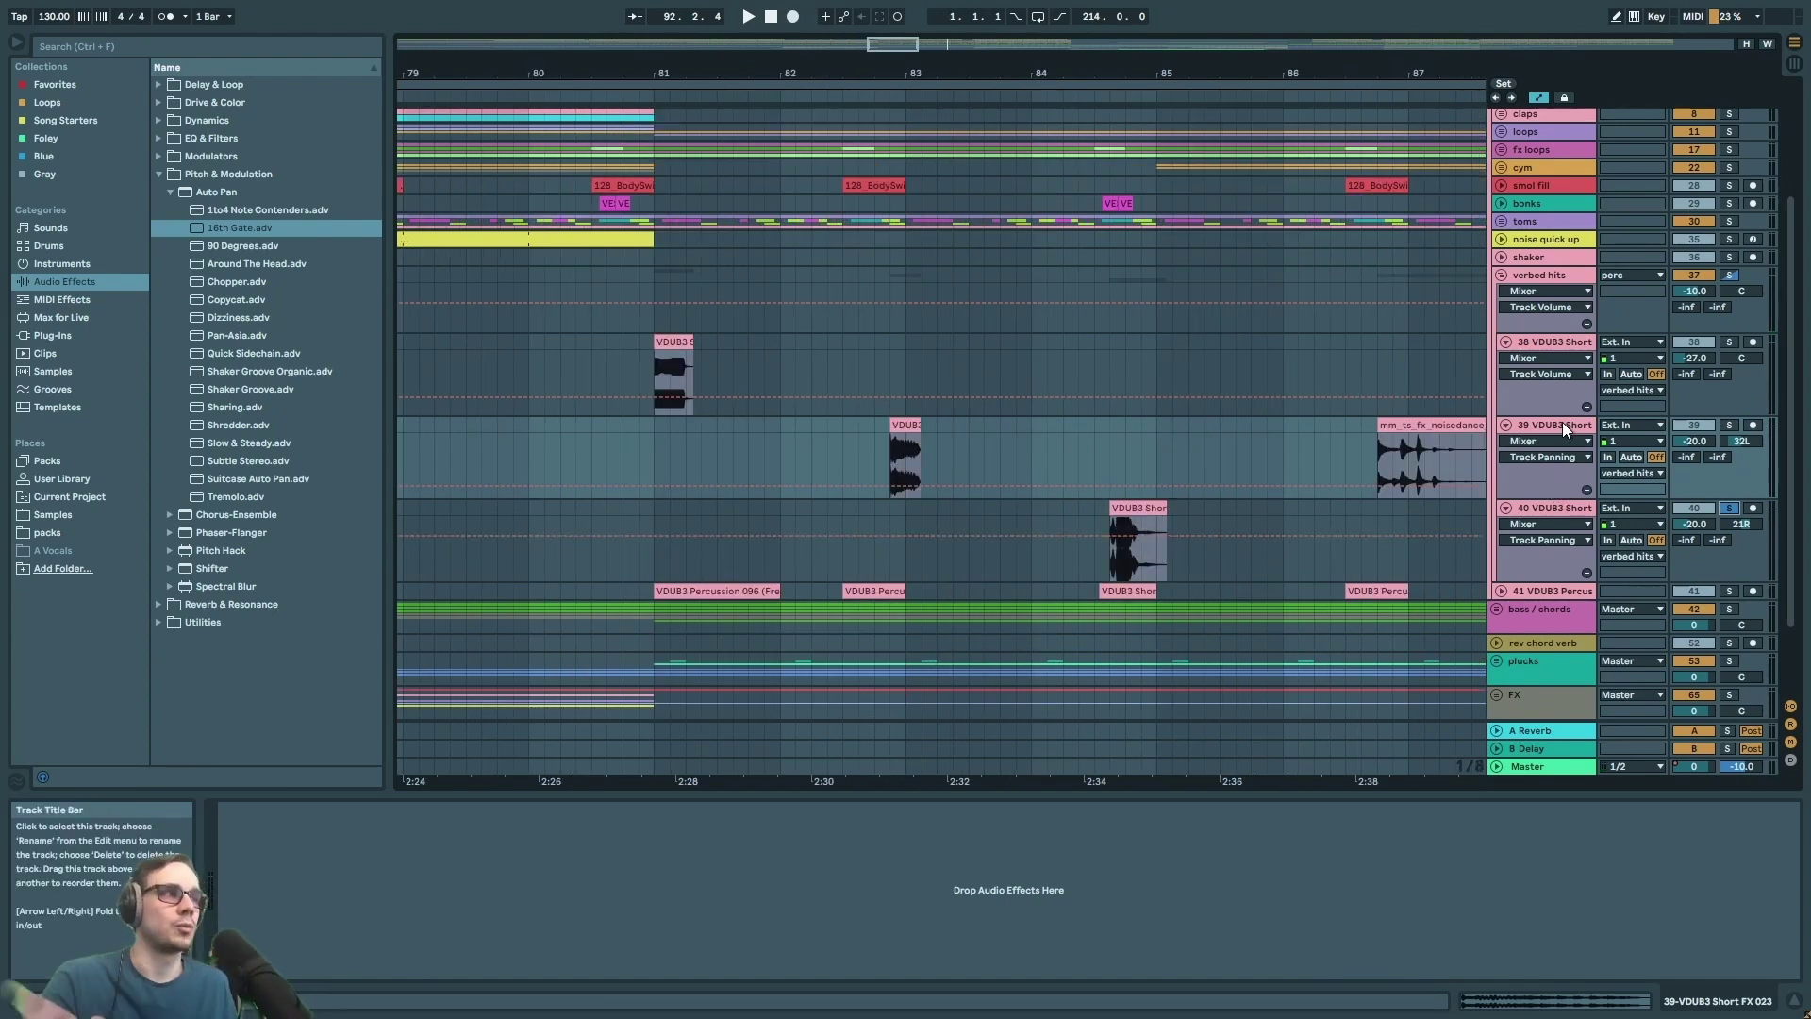
click(1105, 551)
key(space)
key(minus)
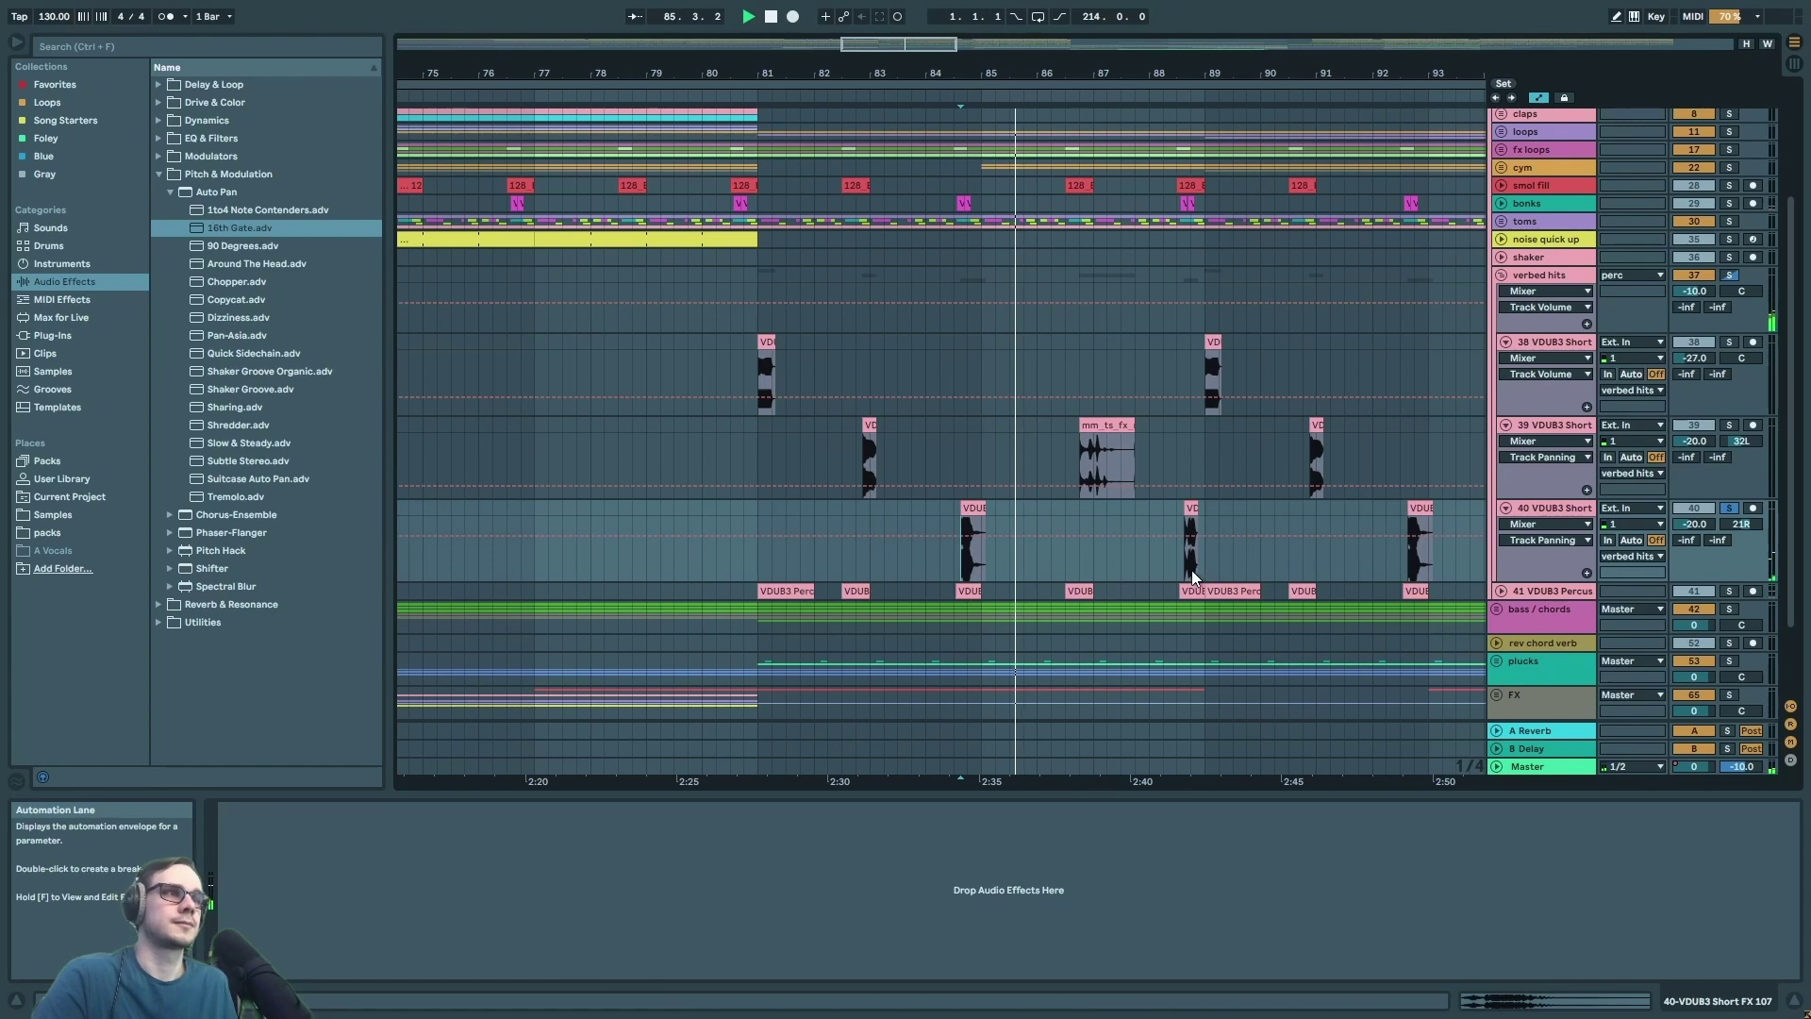
click(1180, 564)
key(minus)
- Examine the ValhallaRoom and OTT plug-in settings on the verbed hits group, closing each plug-in window
click(1548, 336)
key(space)
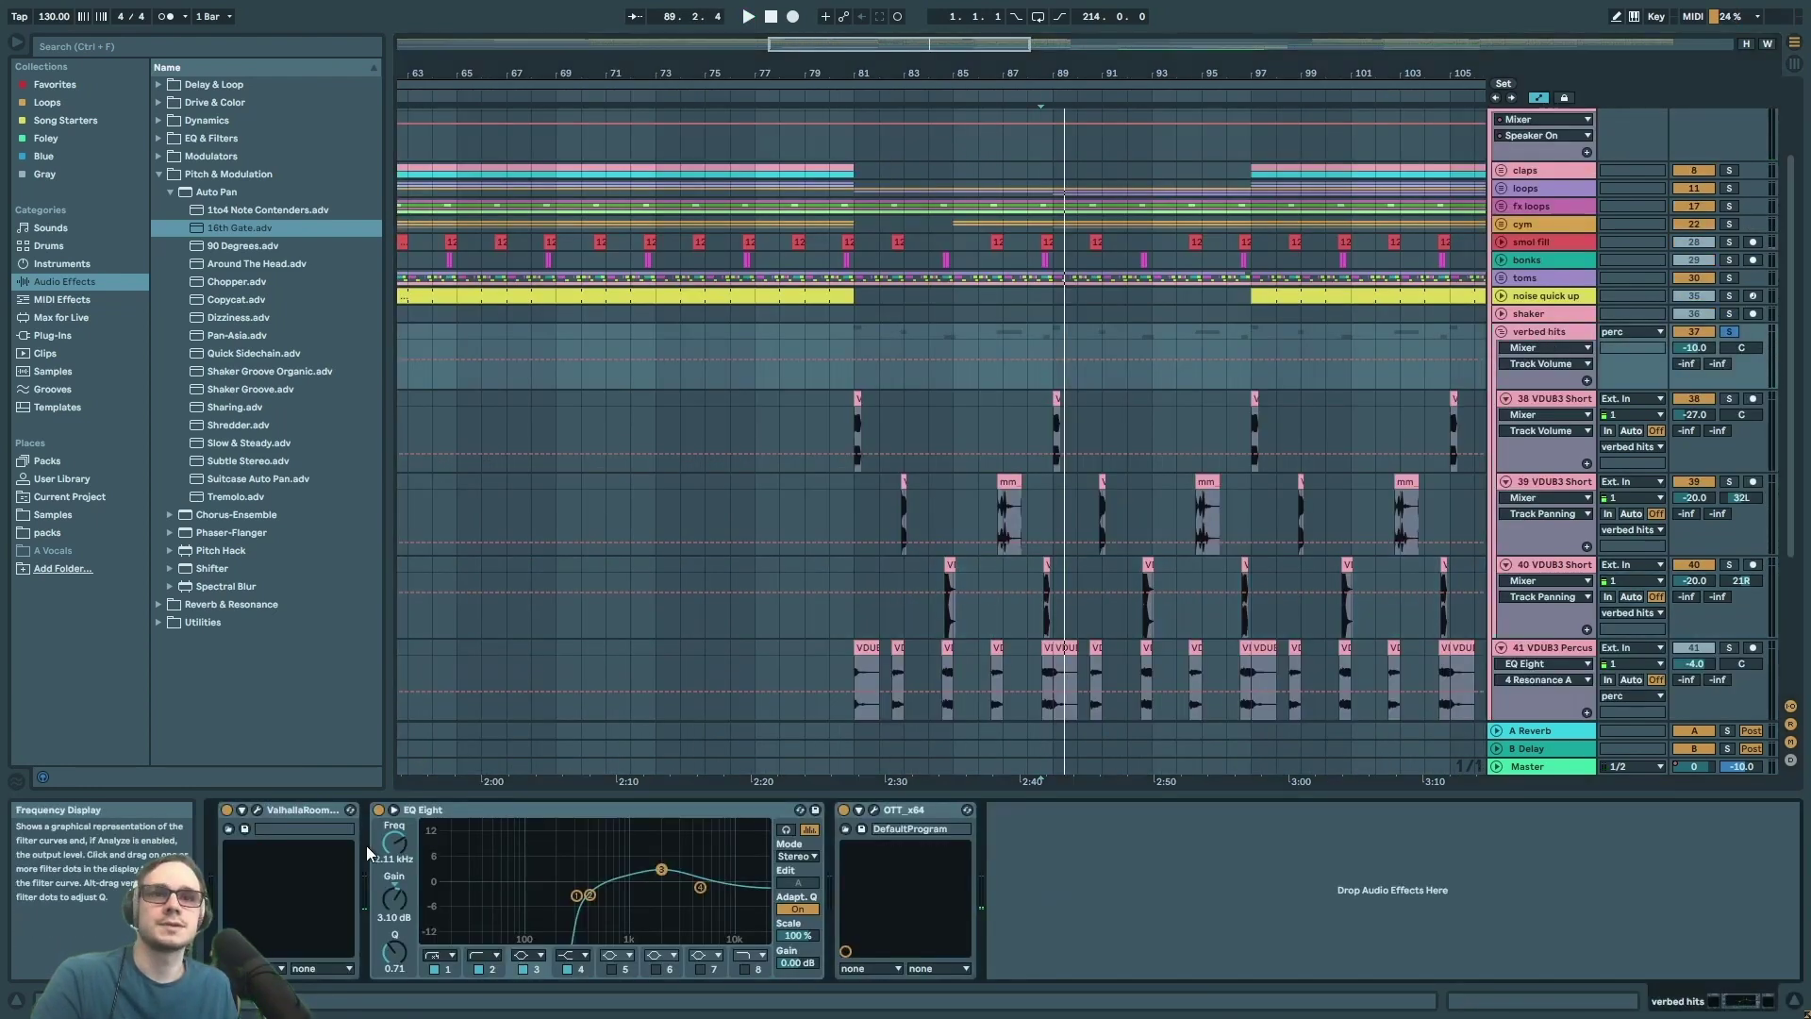
click(257, 809)
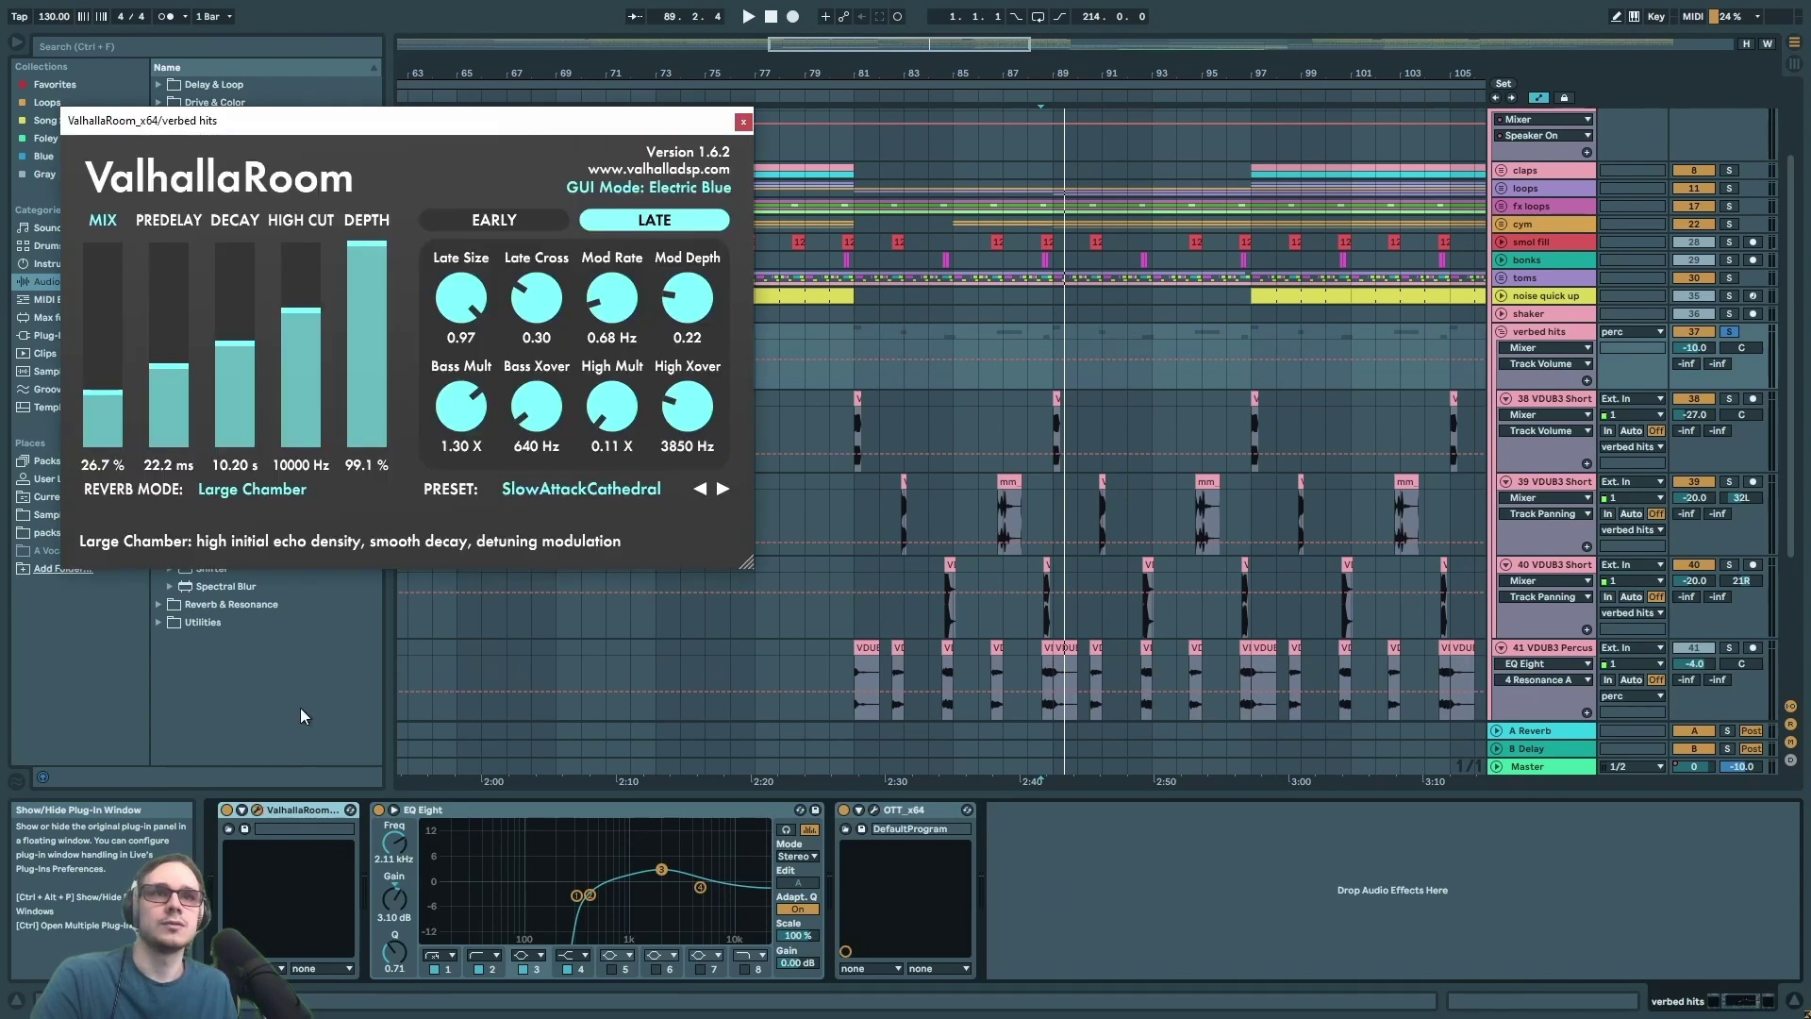
click(750, 123)
click(872, 809)
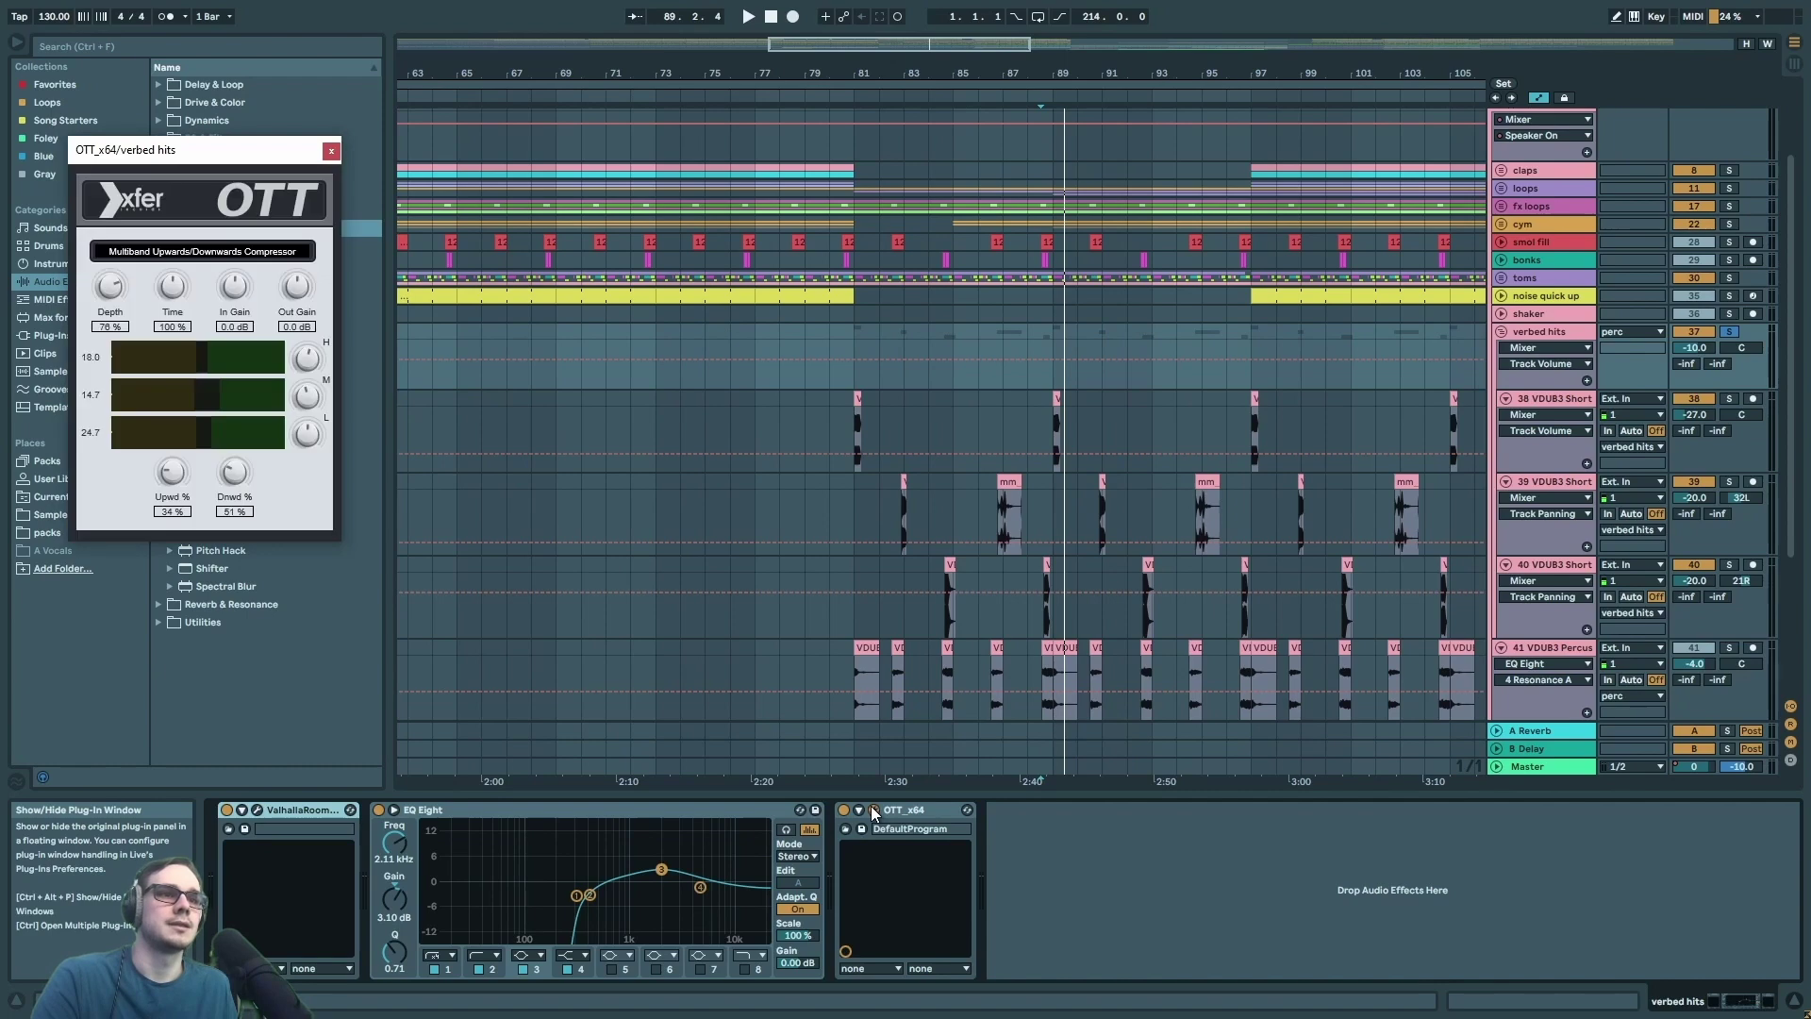
click(334, 152)
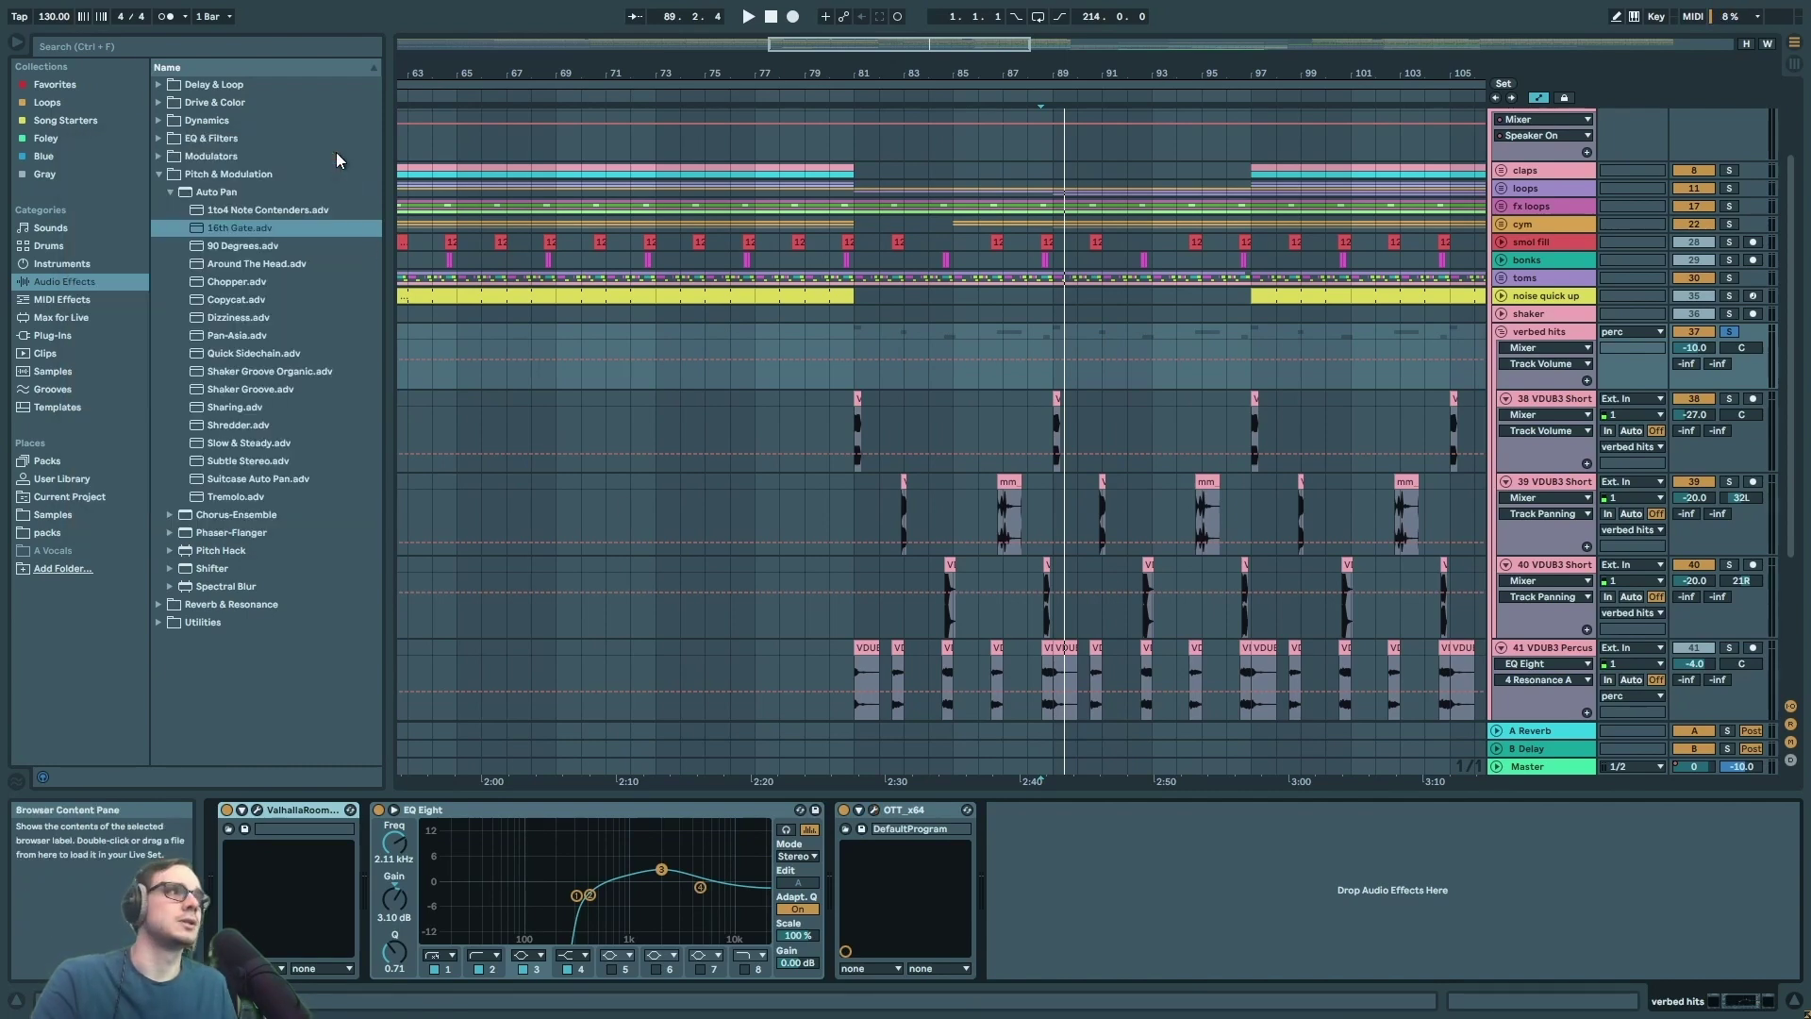
- Fold the verbed hits group, solo the 41 VDUB3 Percus track and play it from bar 81
click(1504, 333)
click(1729, 350)
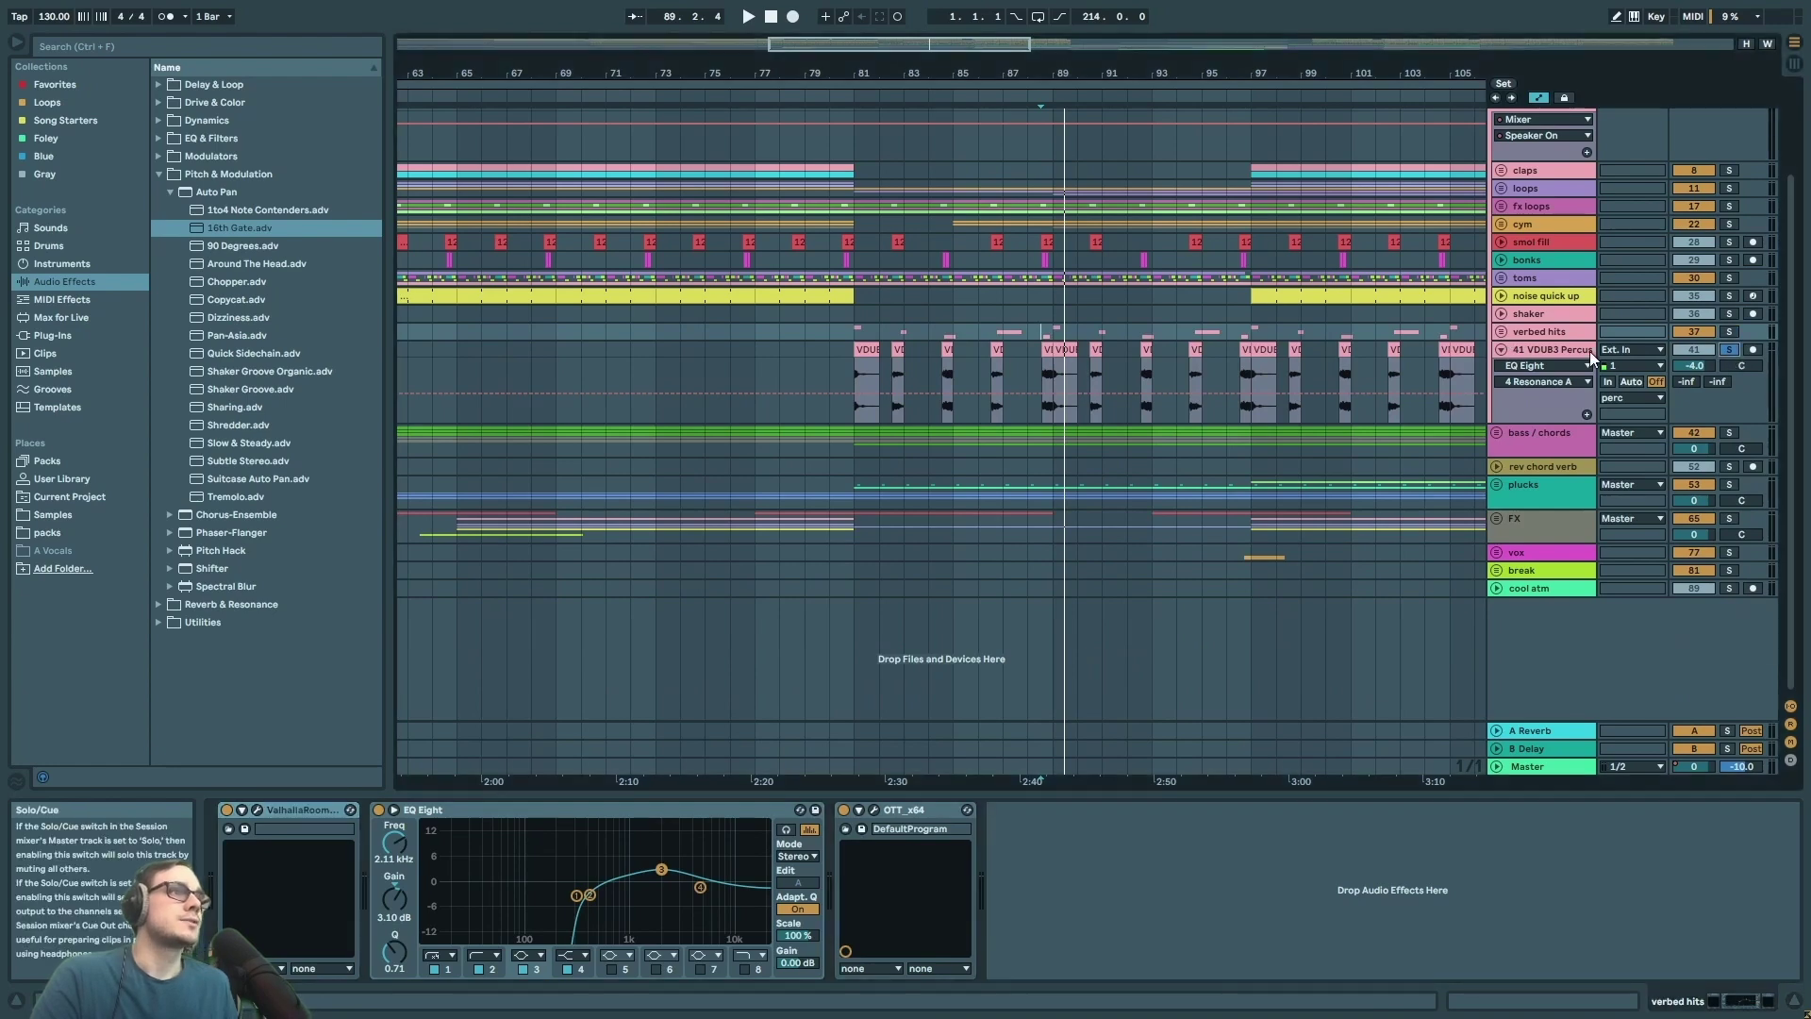
click(1566, 349)
click(852, 377)
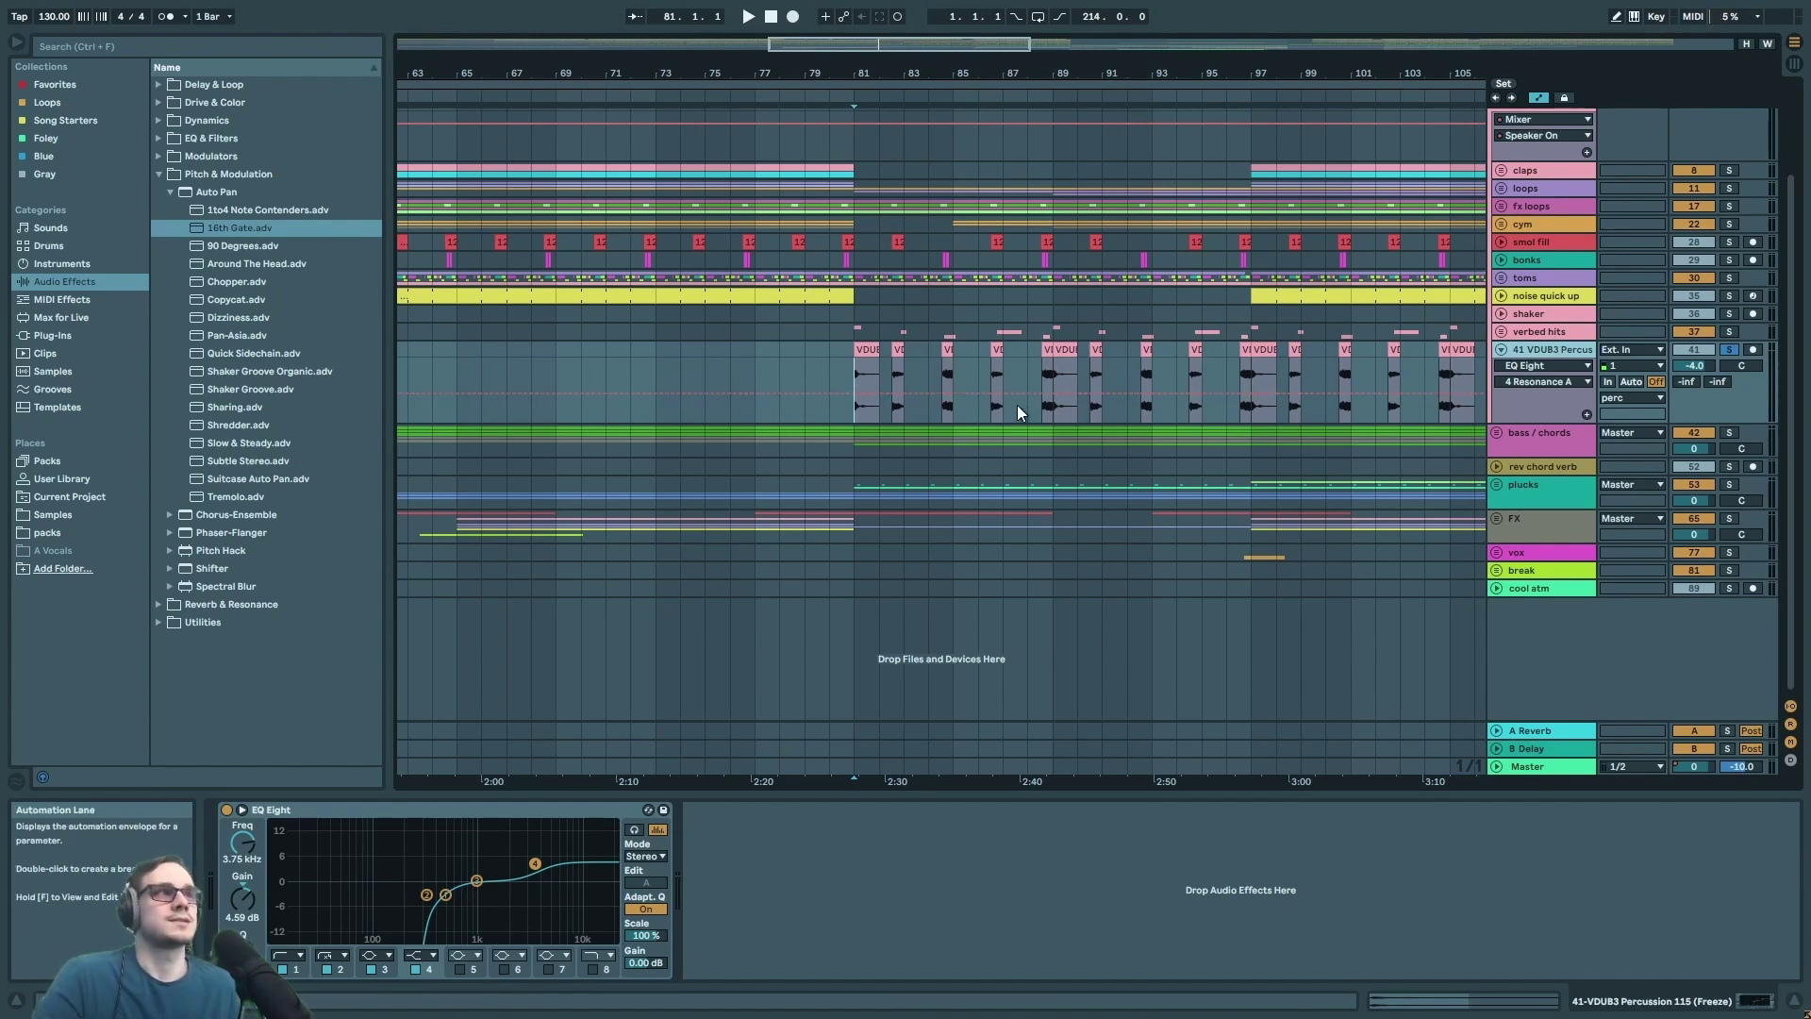
key(space)
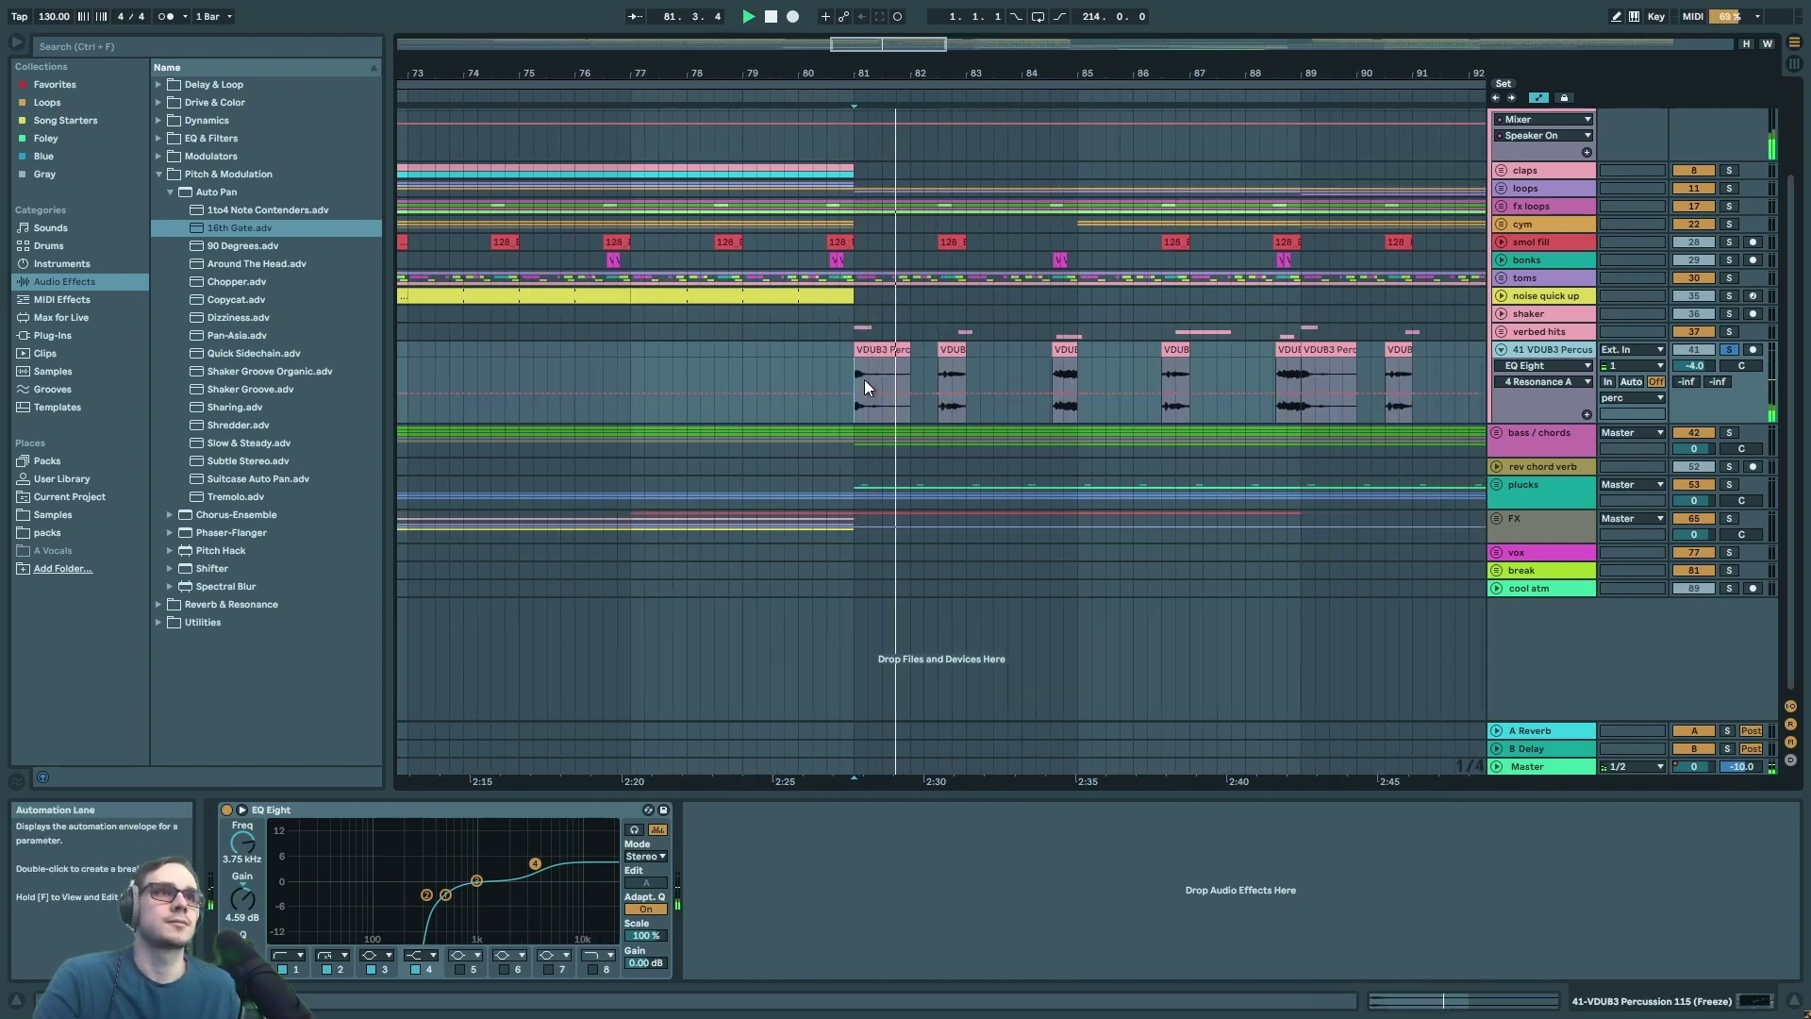
- Play the 41 VDUB3 Percus hits just before bar 85 and from bar 89
scroll(864, 379, up, 5)
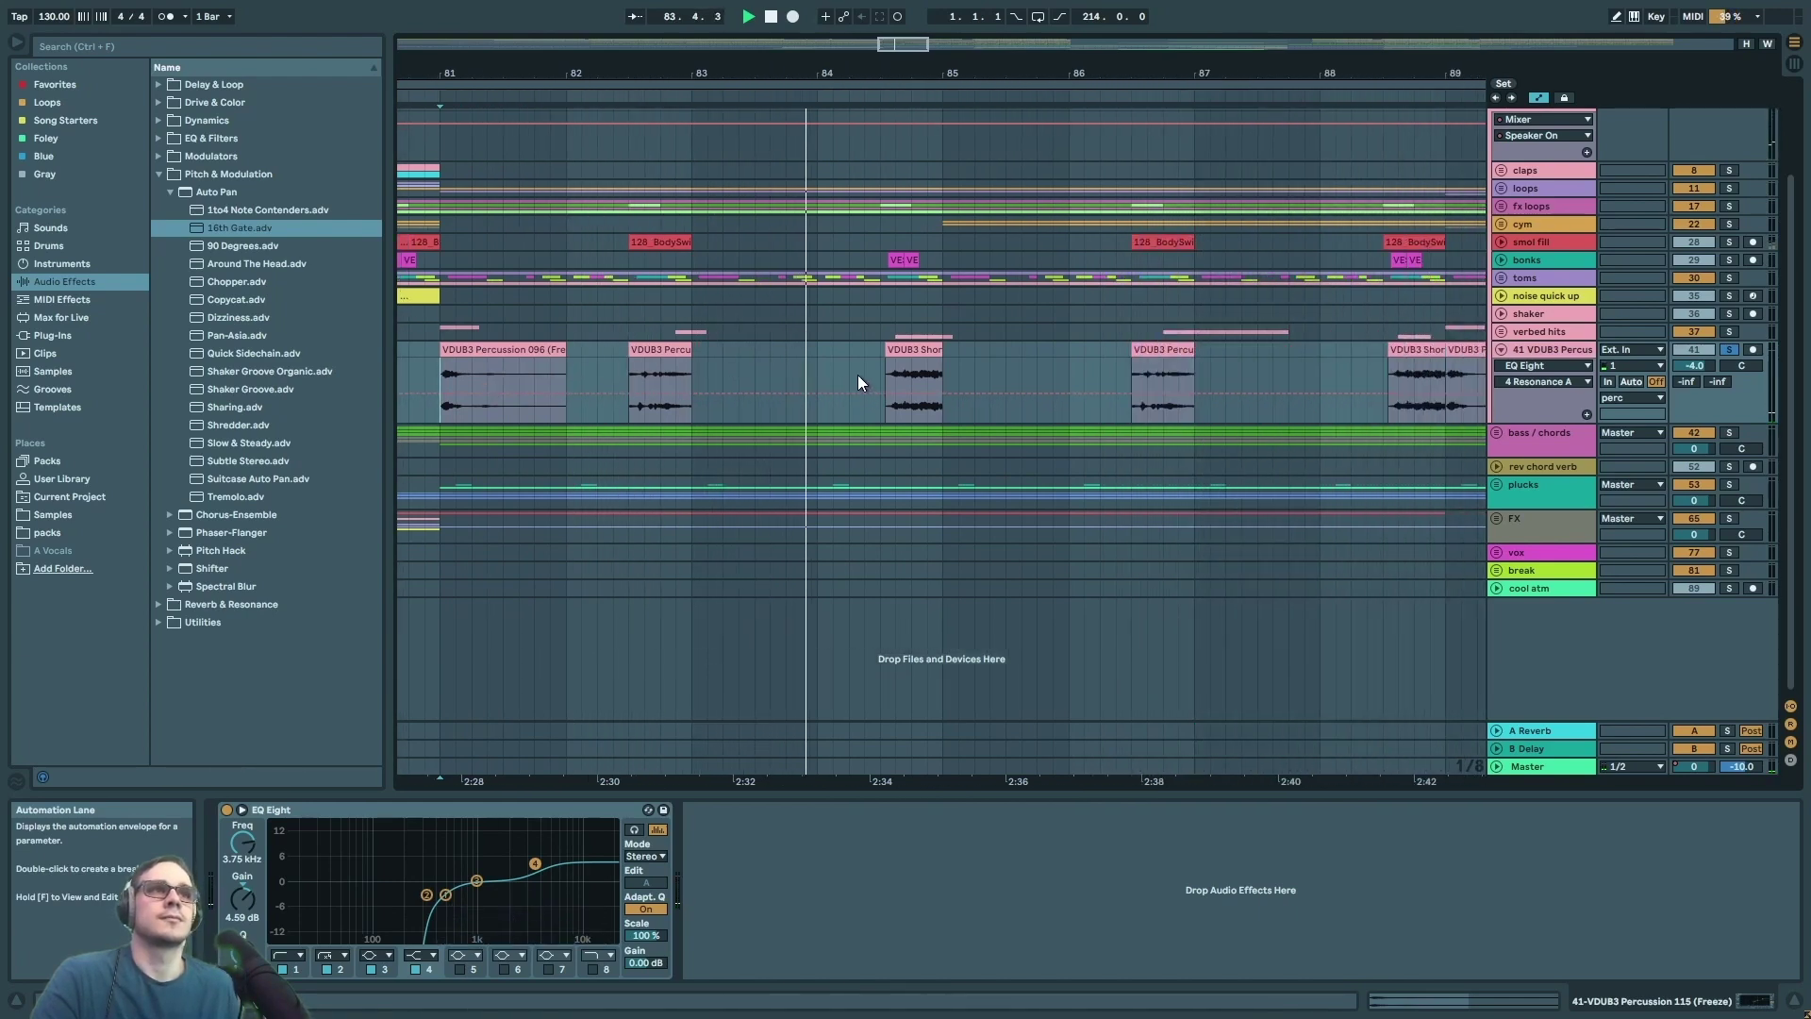
click(804, 377)
scroll(844, 364, down, 2)
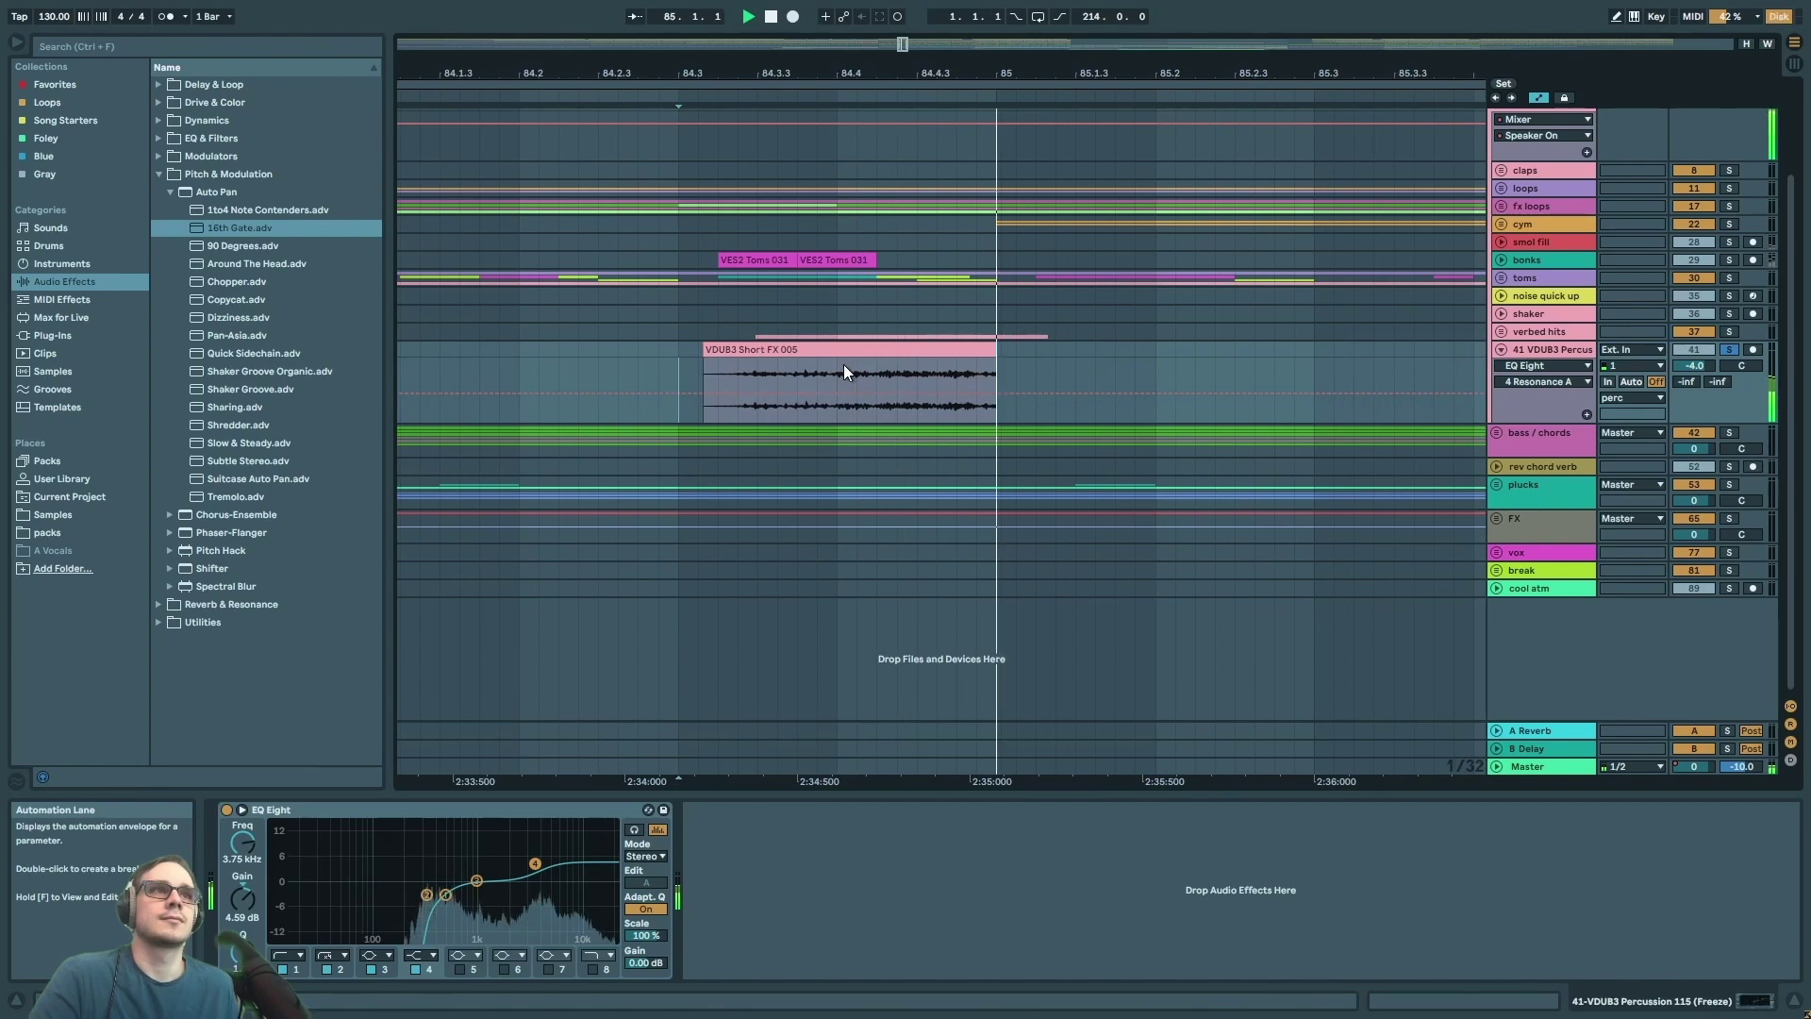
scroll(976, 392, up, 2)
click(962, 366)
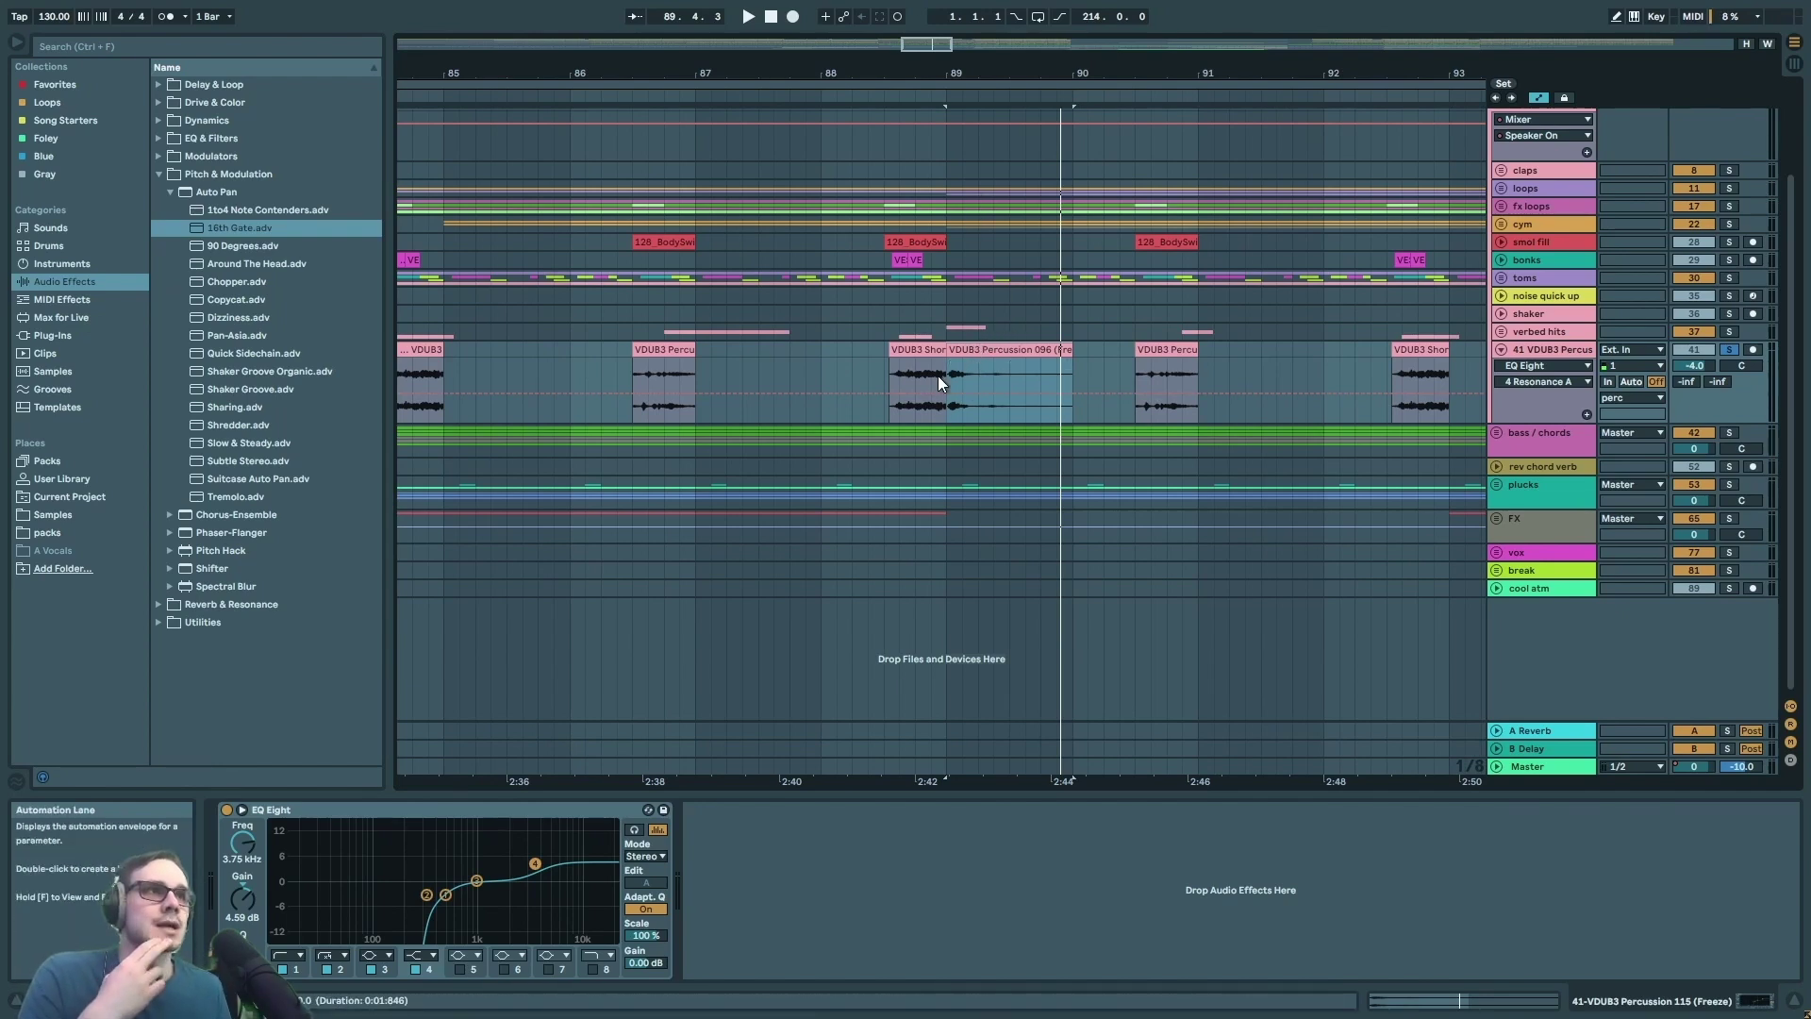
- Solo the whole perc group together with the kick and play them from bar 81 and from bar 97
scroll(945, 381, down, 5)
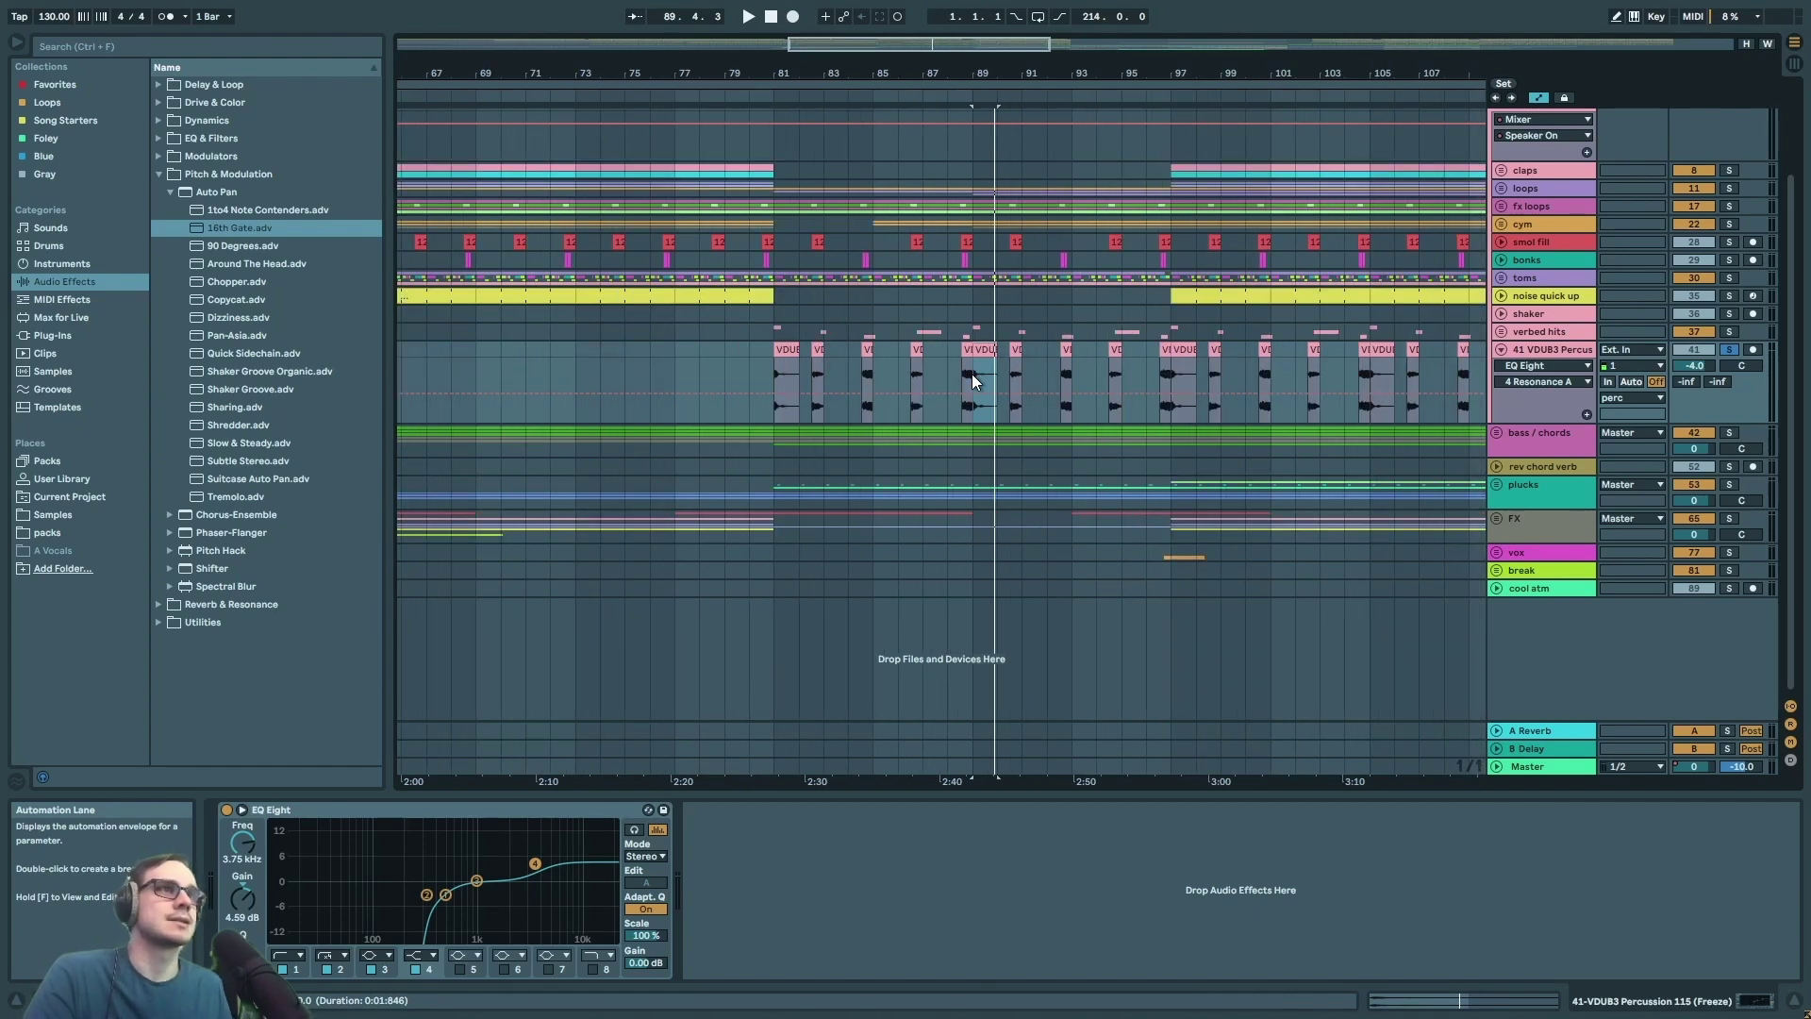
key(x)
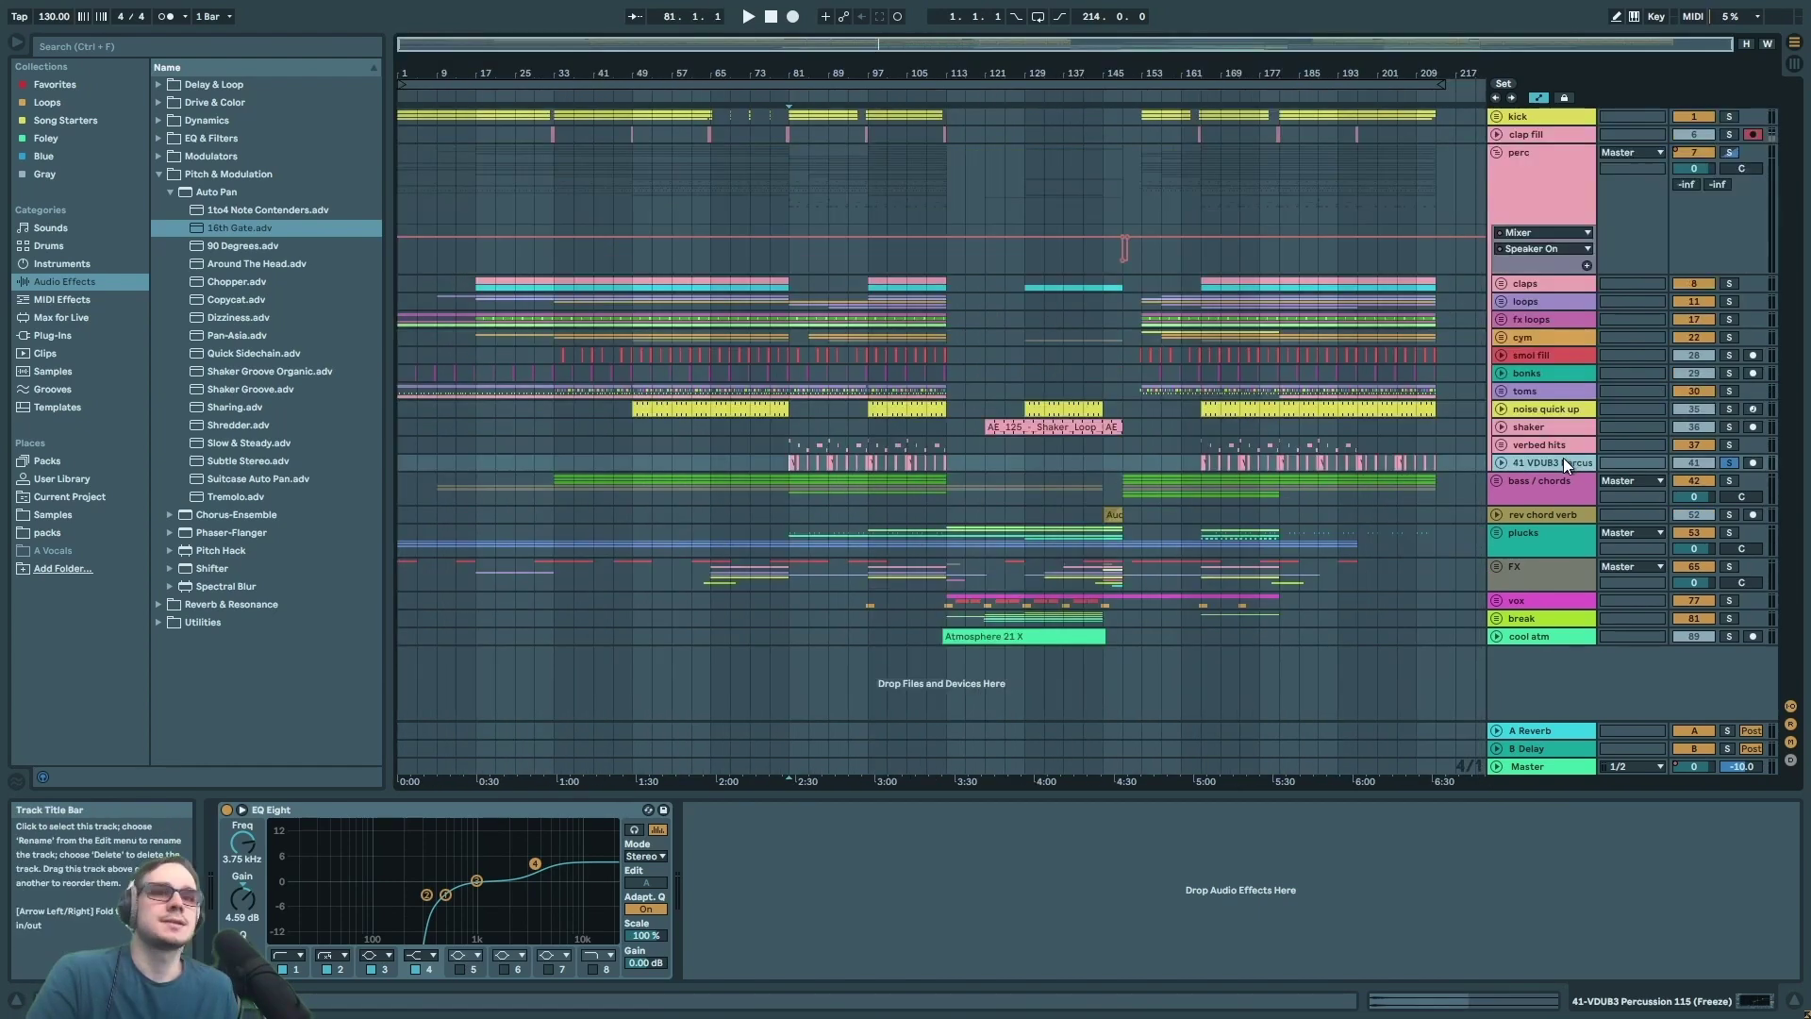
click(1564, 451)
click(1729, 153)
key(space)
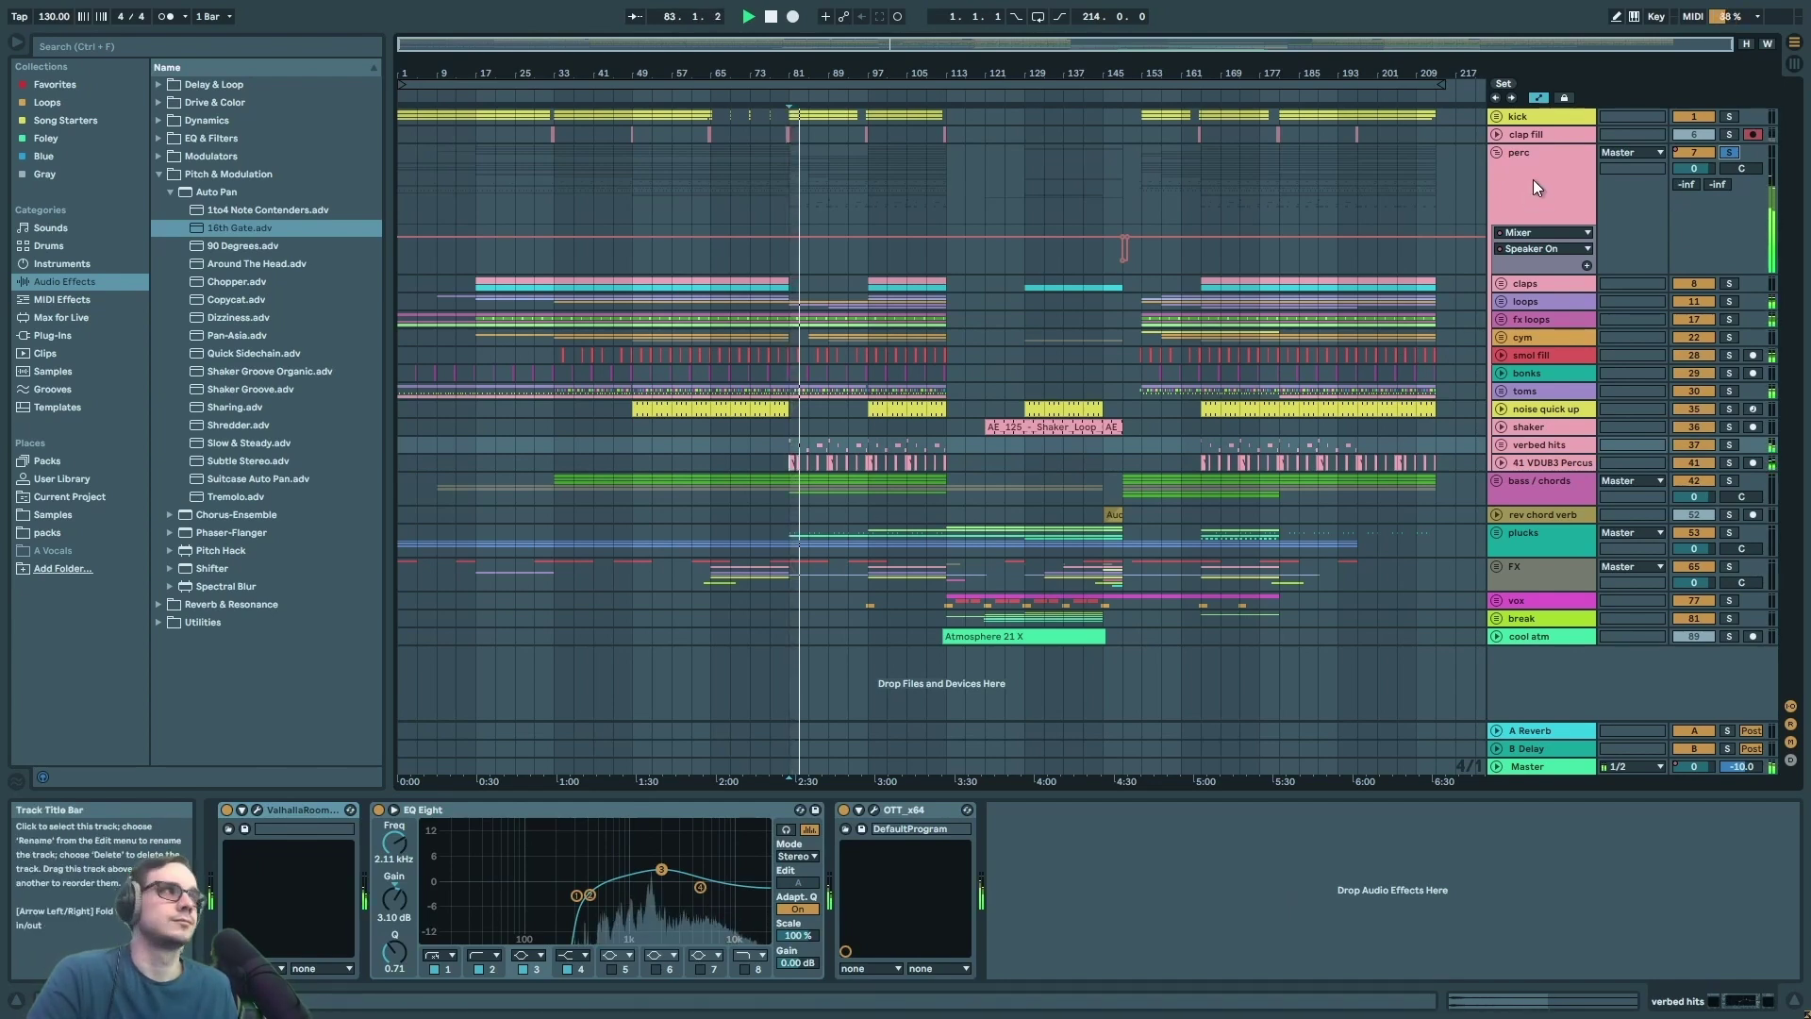
ctrl+click(1729, 116)
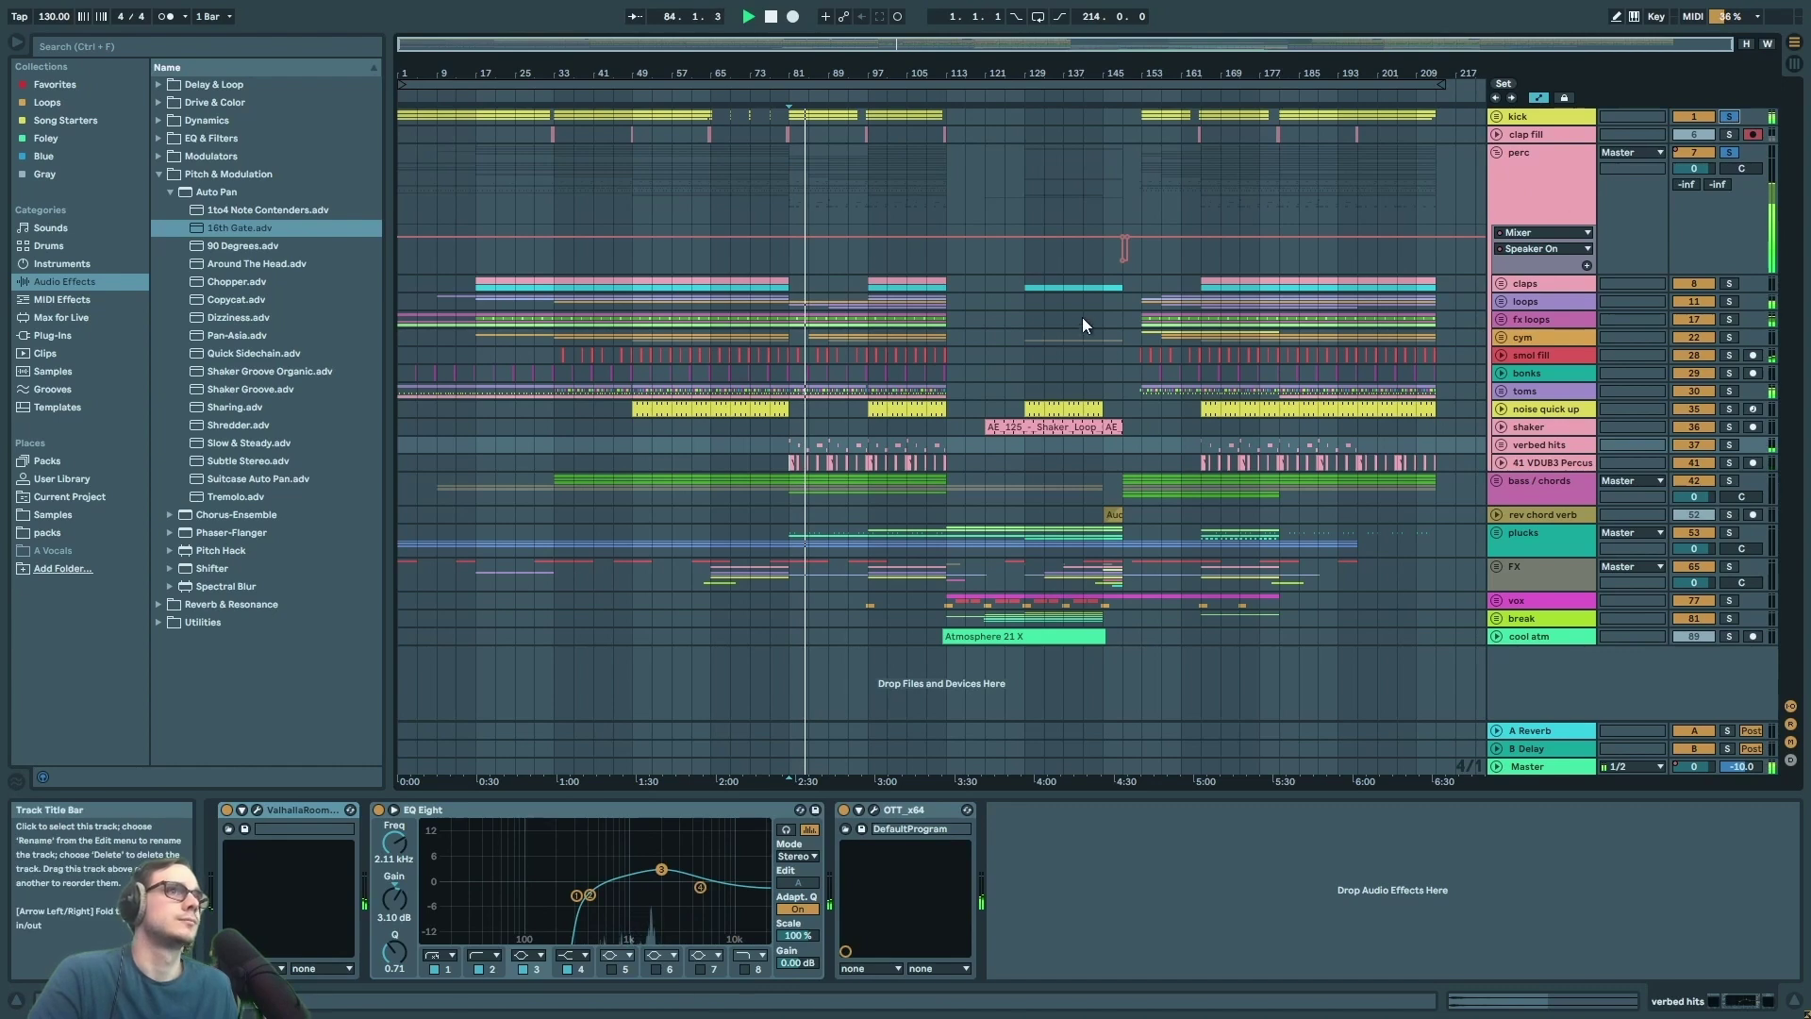
click(870, 294)
key(space)
key(space)
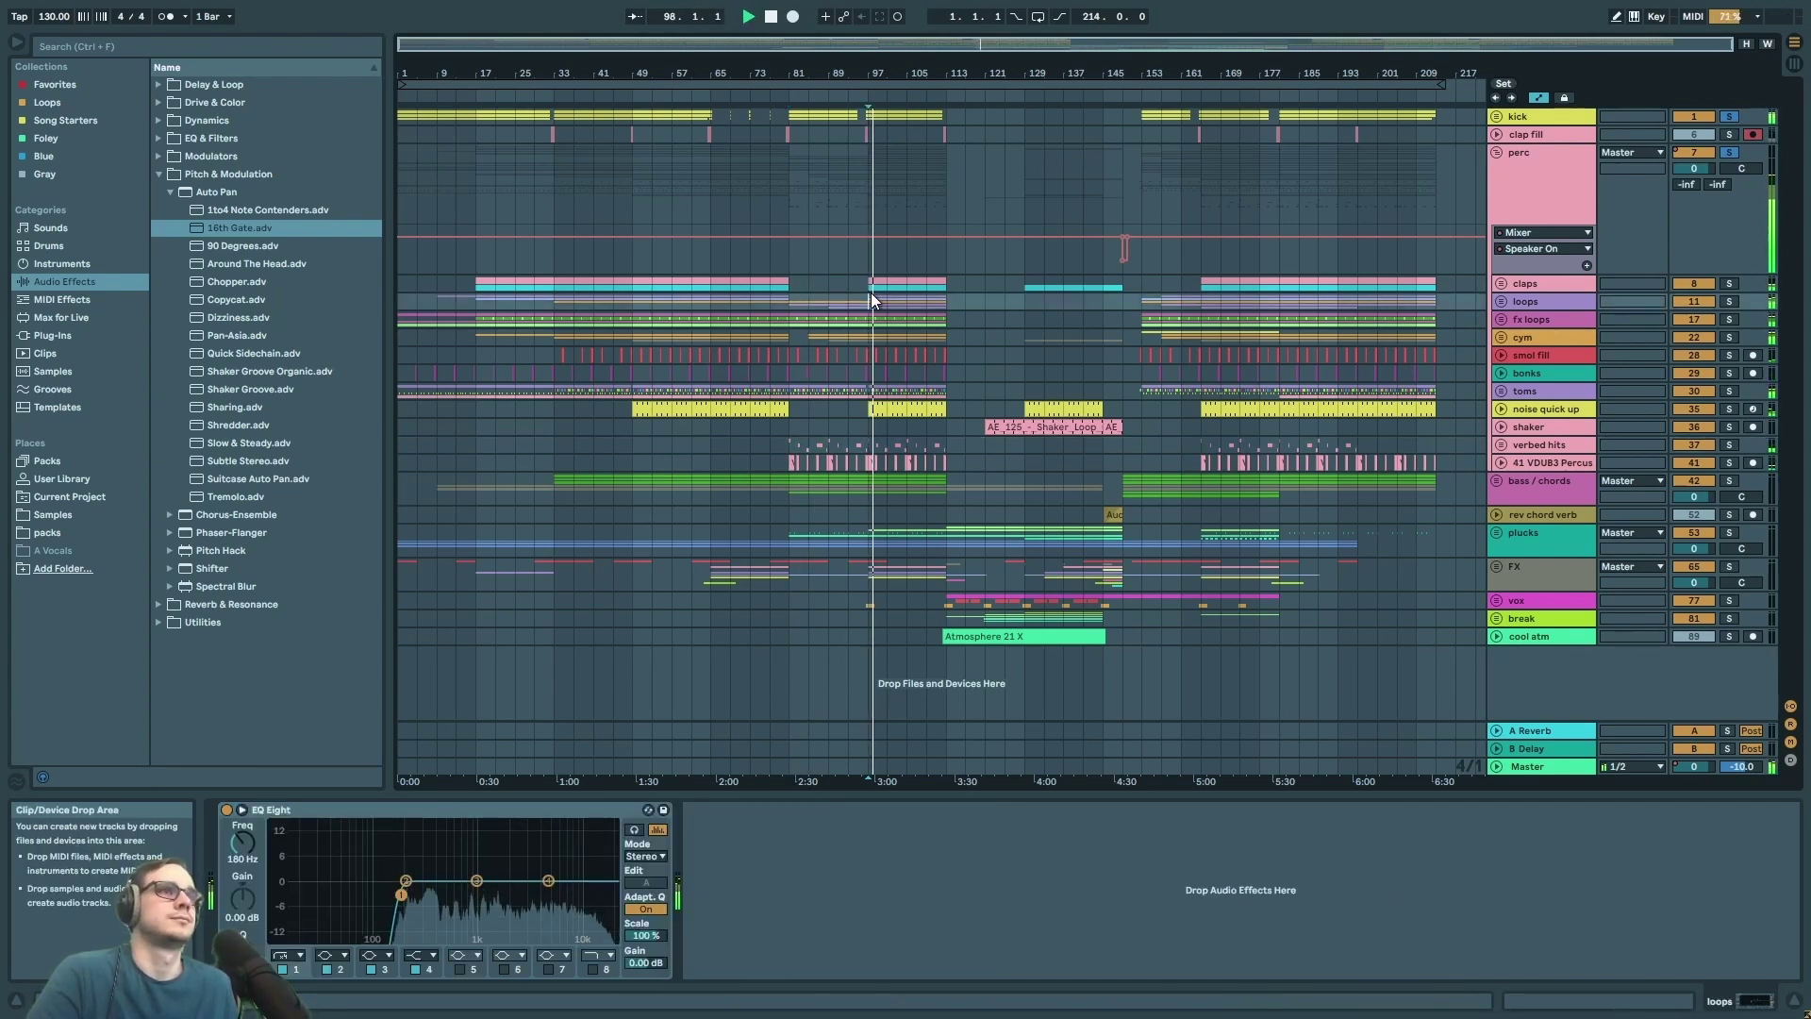
- Fold and unsolo the perc group, clear the kick solo and unfold the bass / chords group
click(1494, 154)
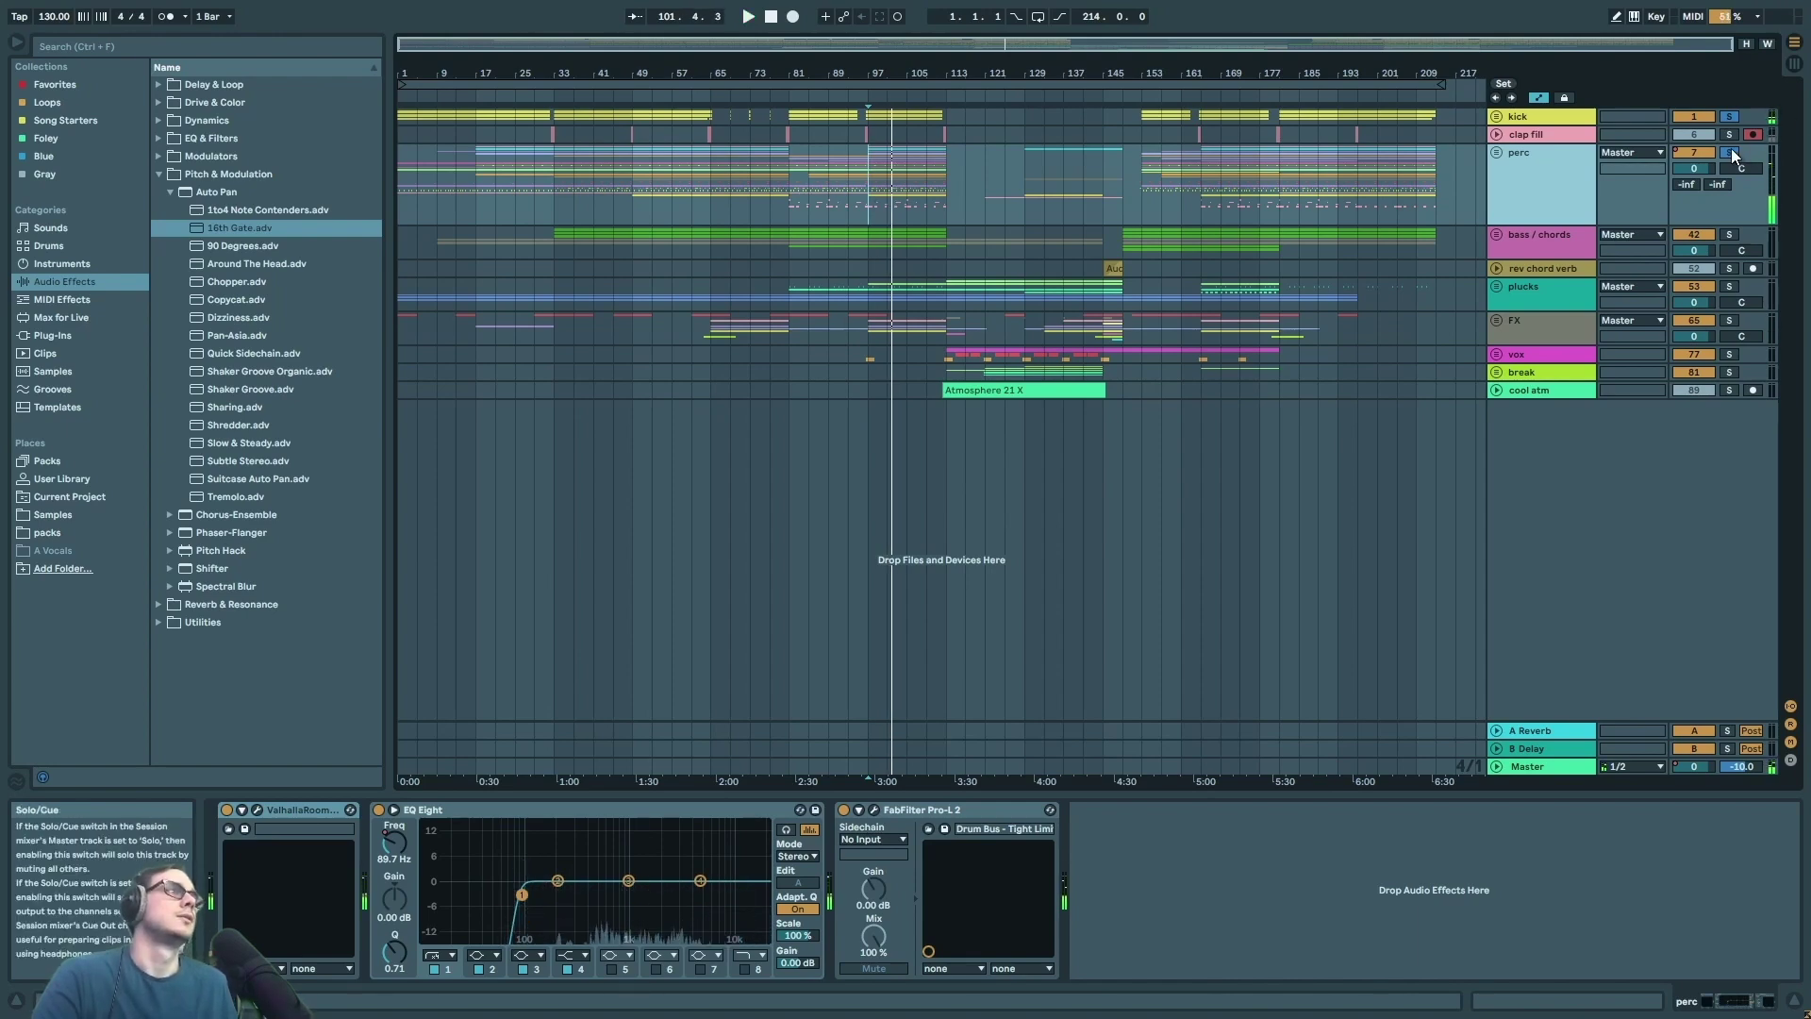
click(1538, 236)
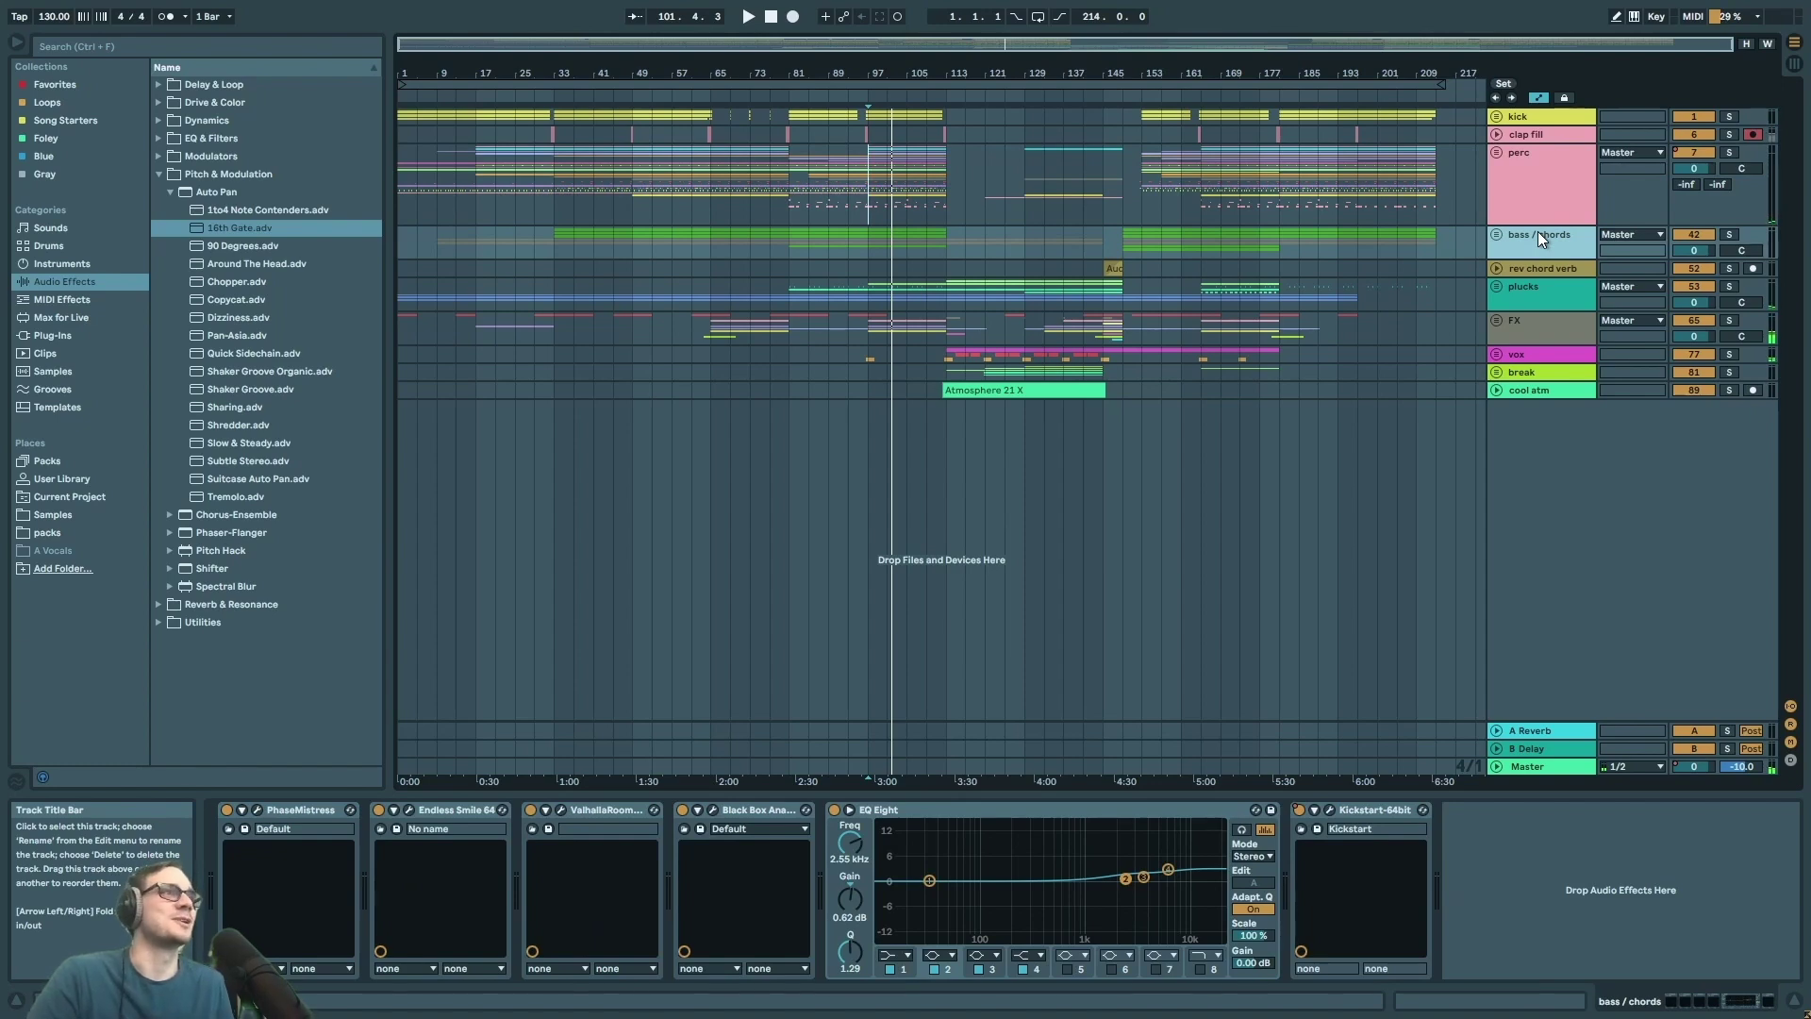
key(Right)
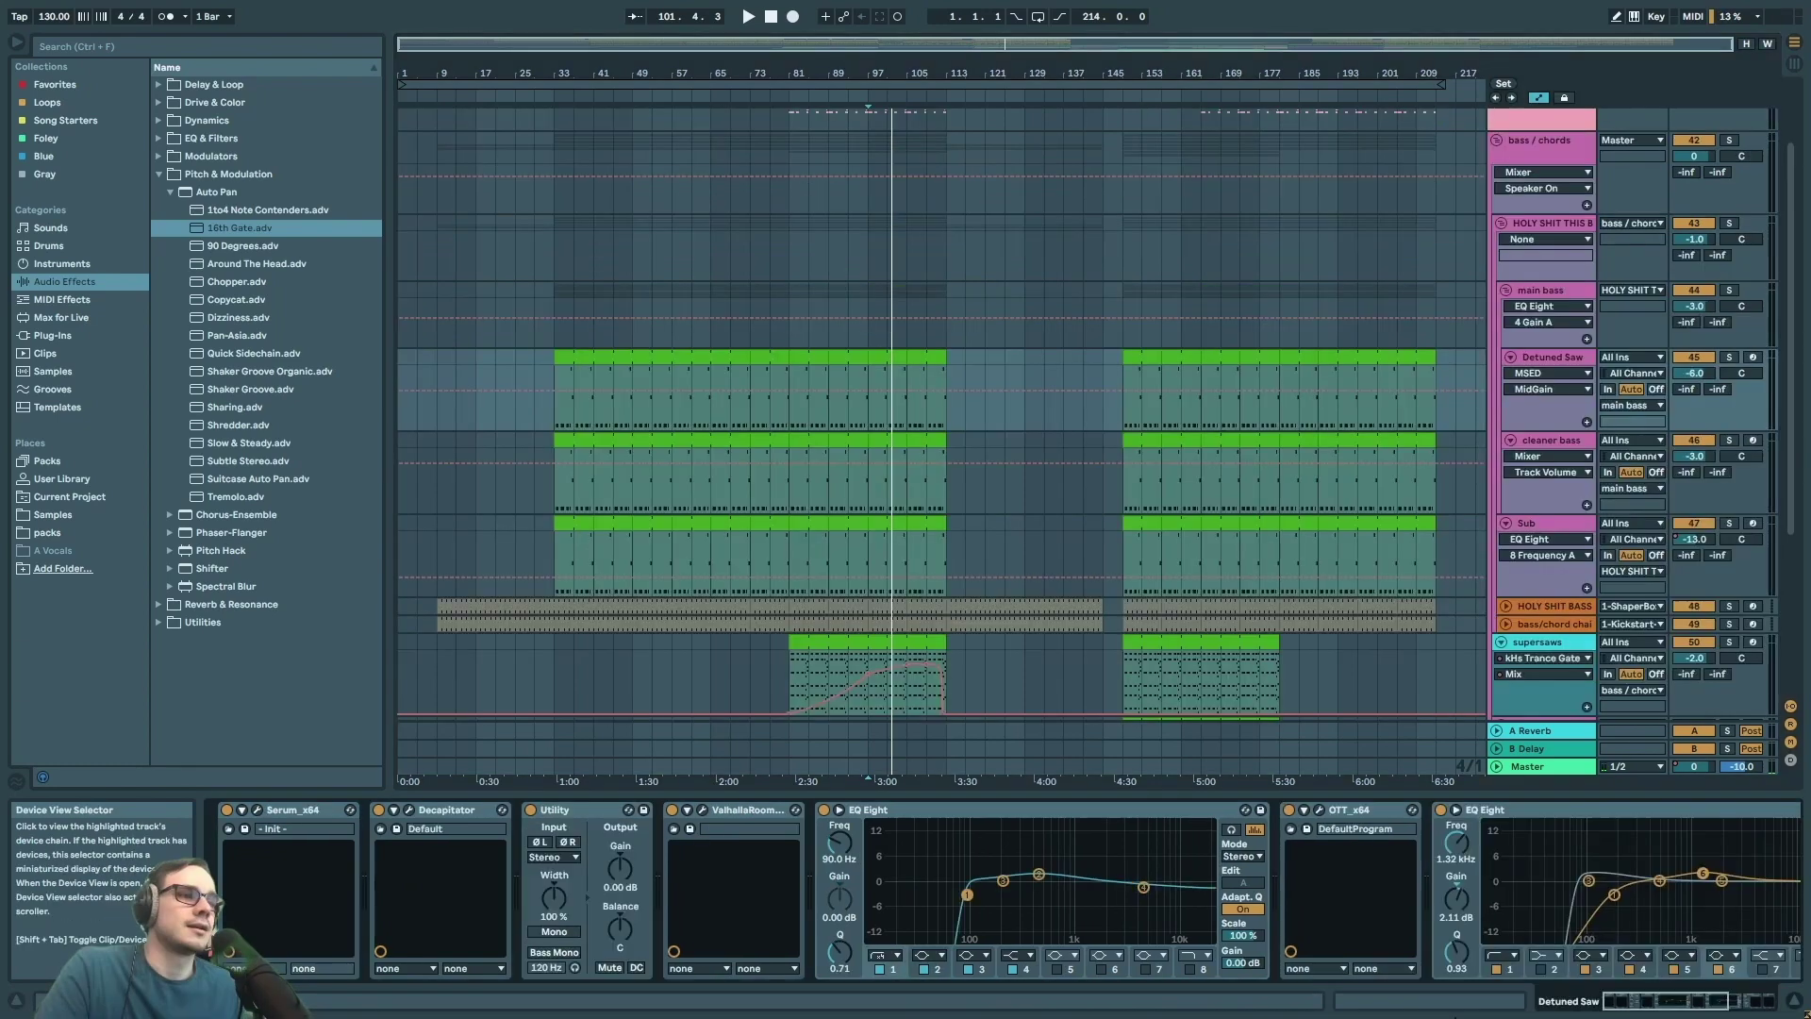
scroll(1795, 1009, right, 5)
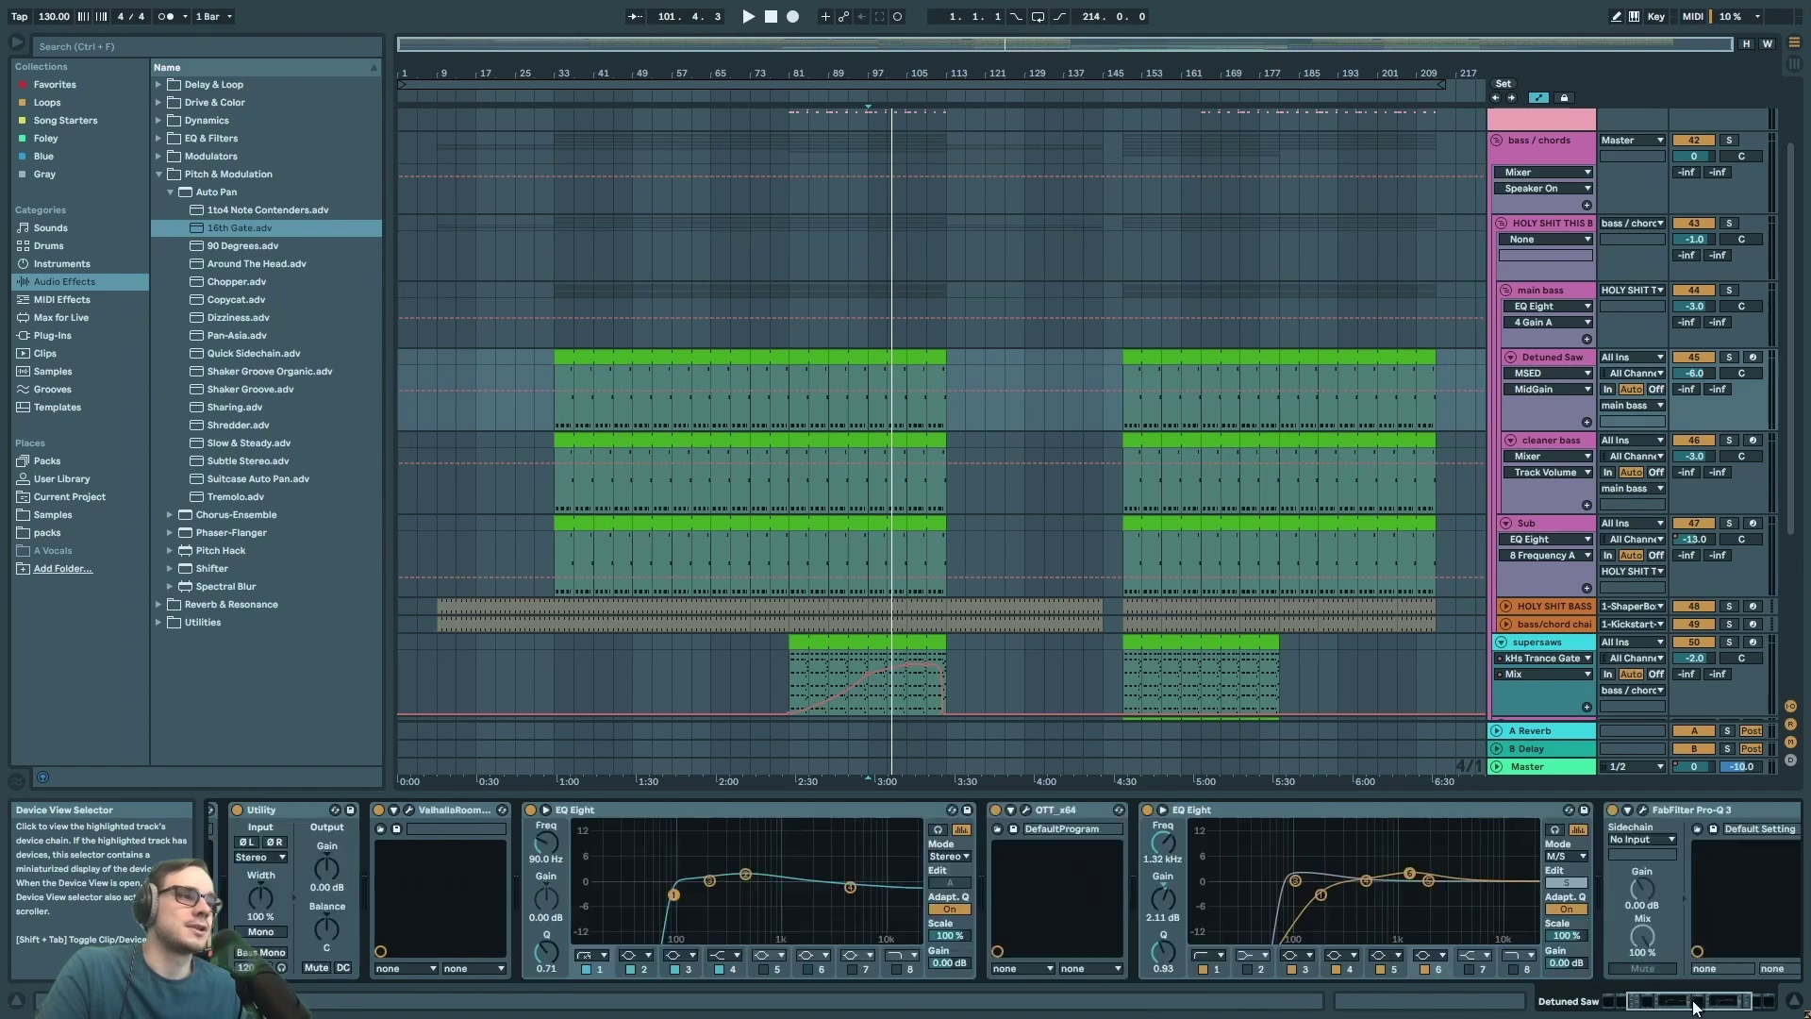
click(1556, 438)
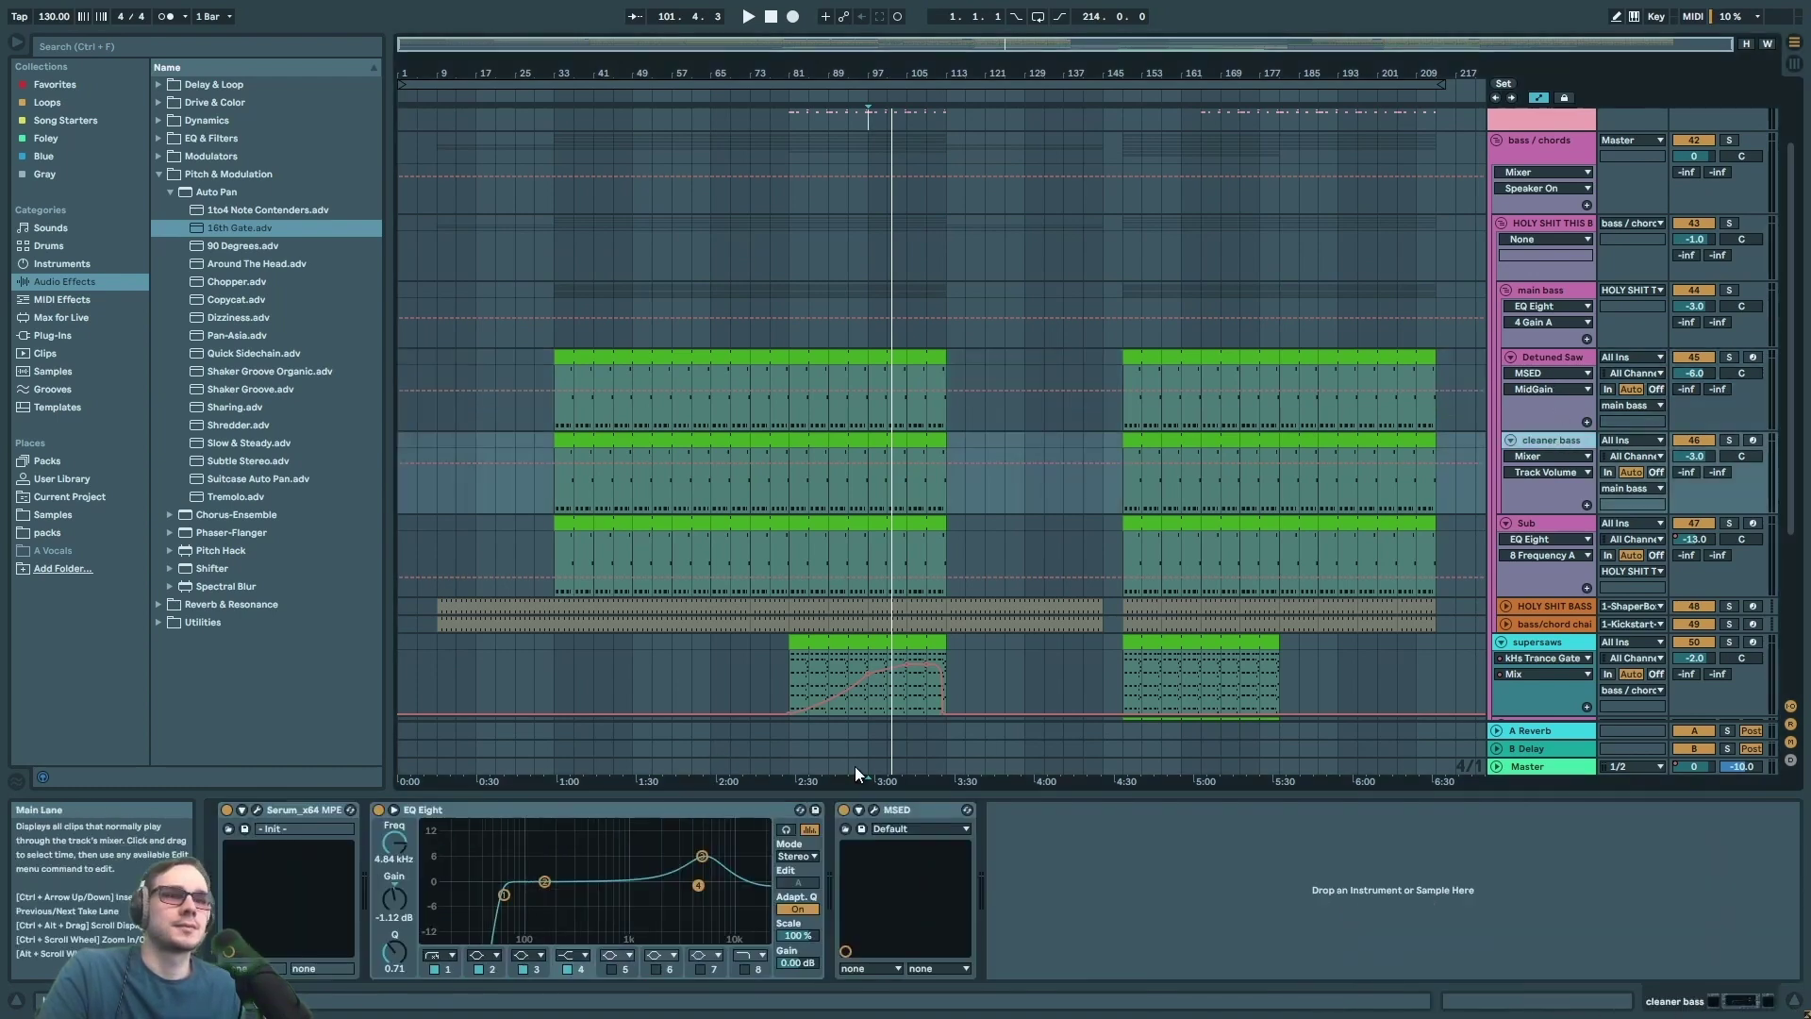
click(568, 810)
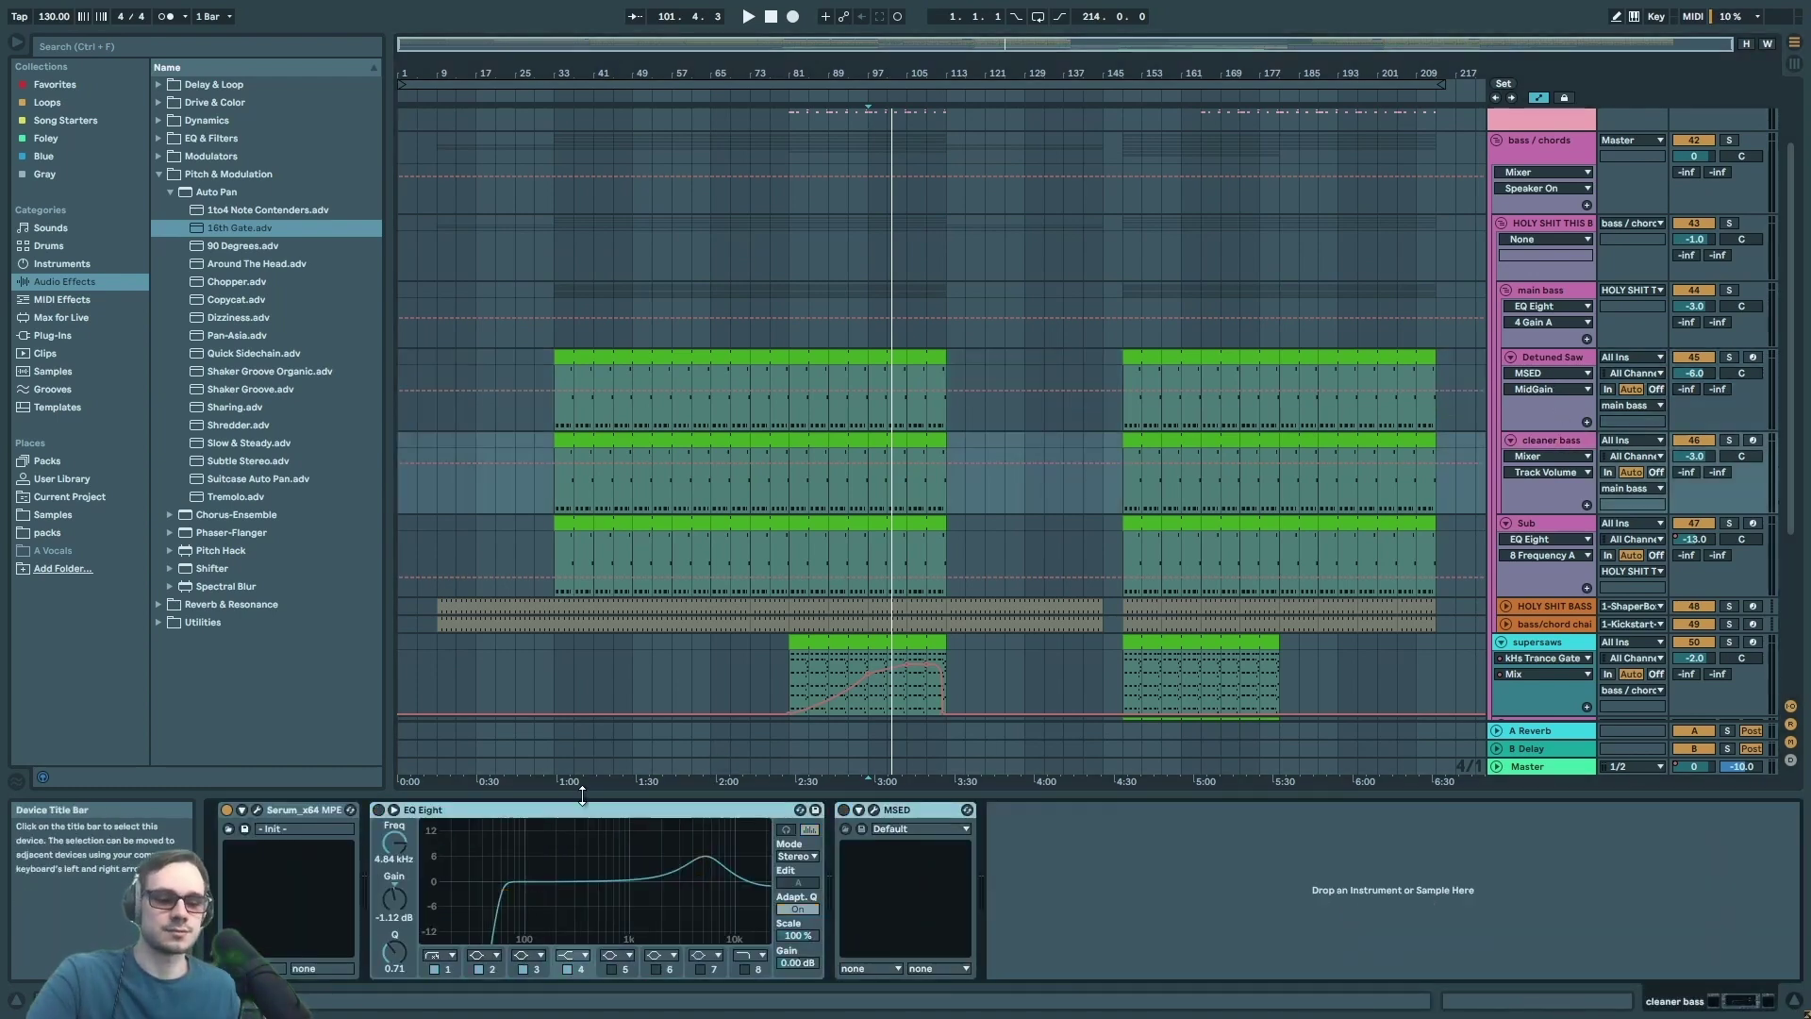
click(1557, 363)
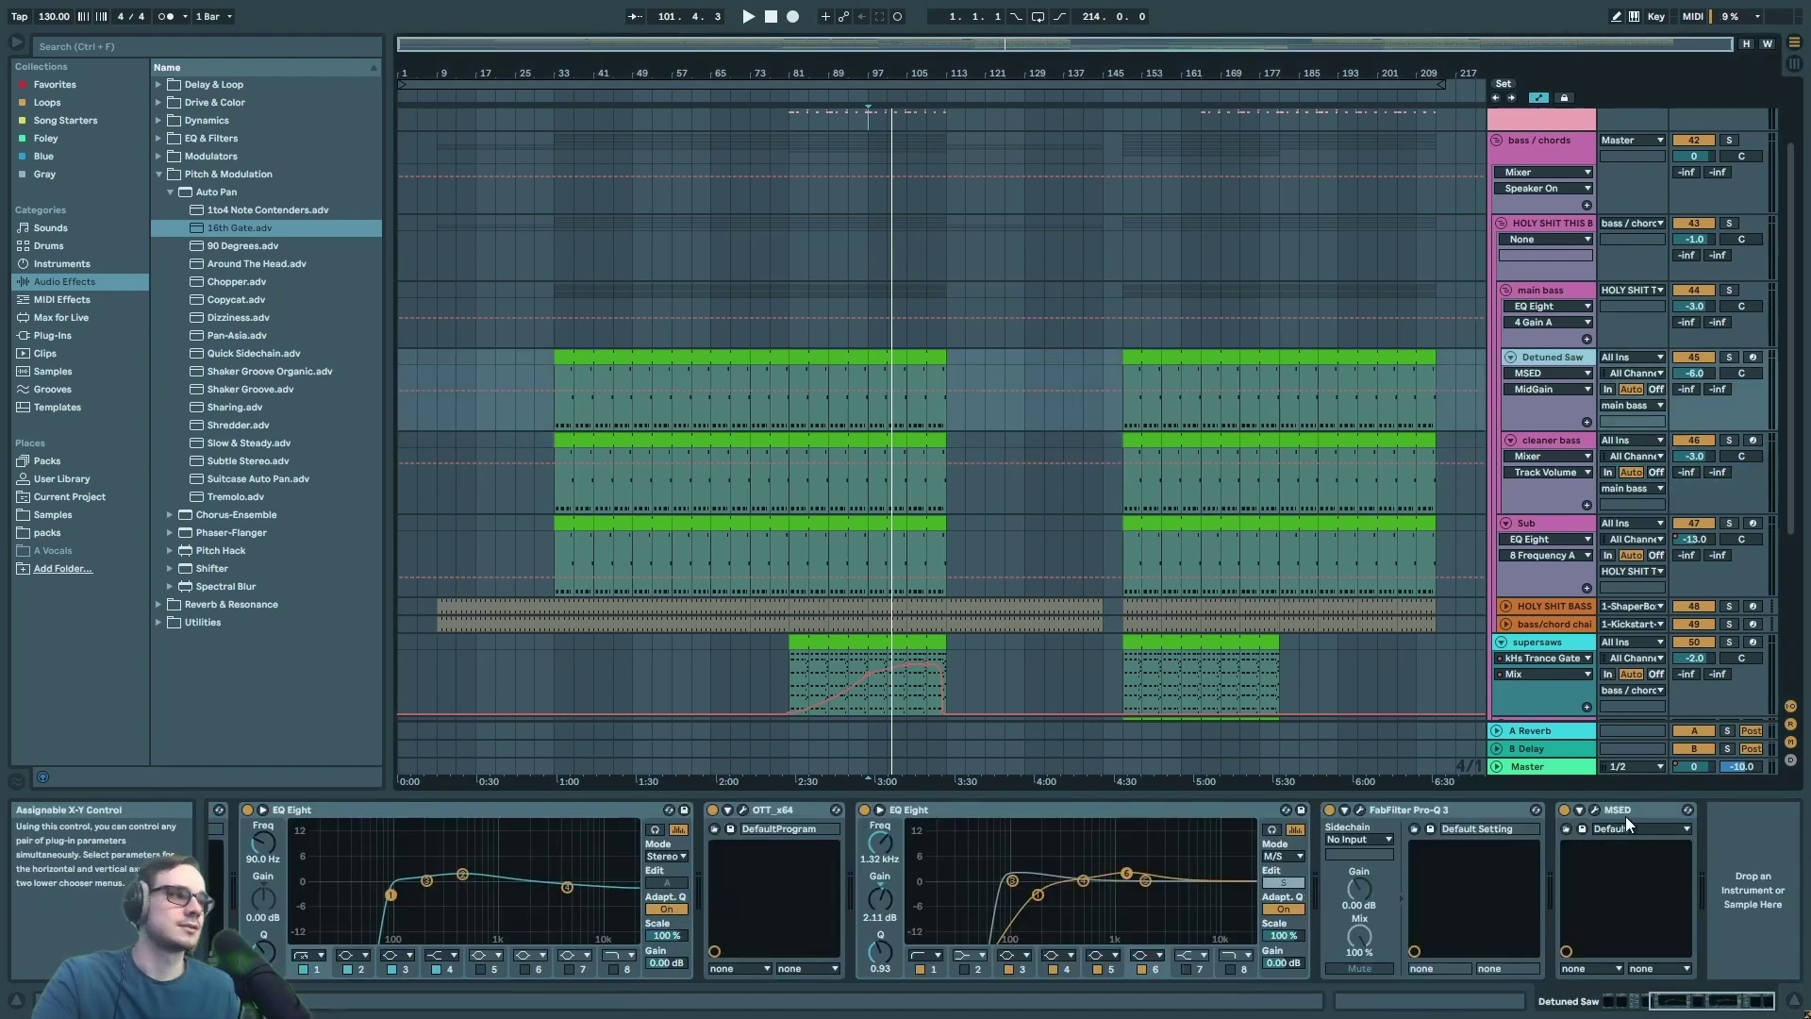
scroll(711, 988, left, 5)
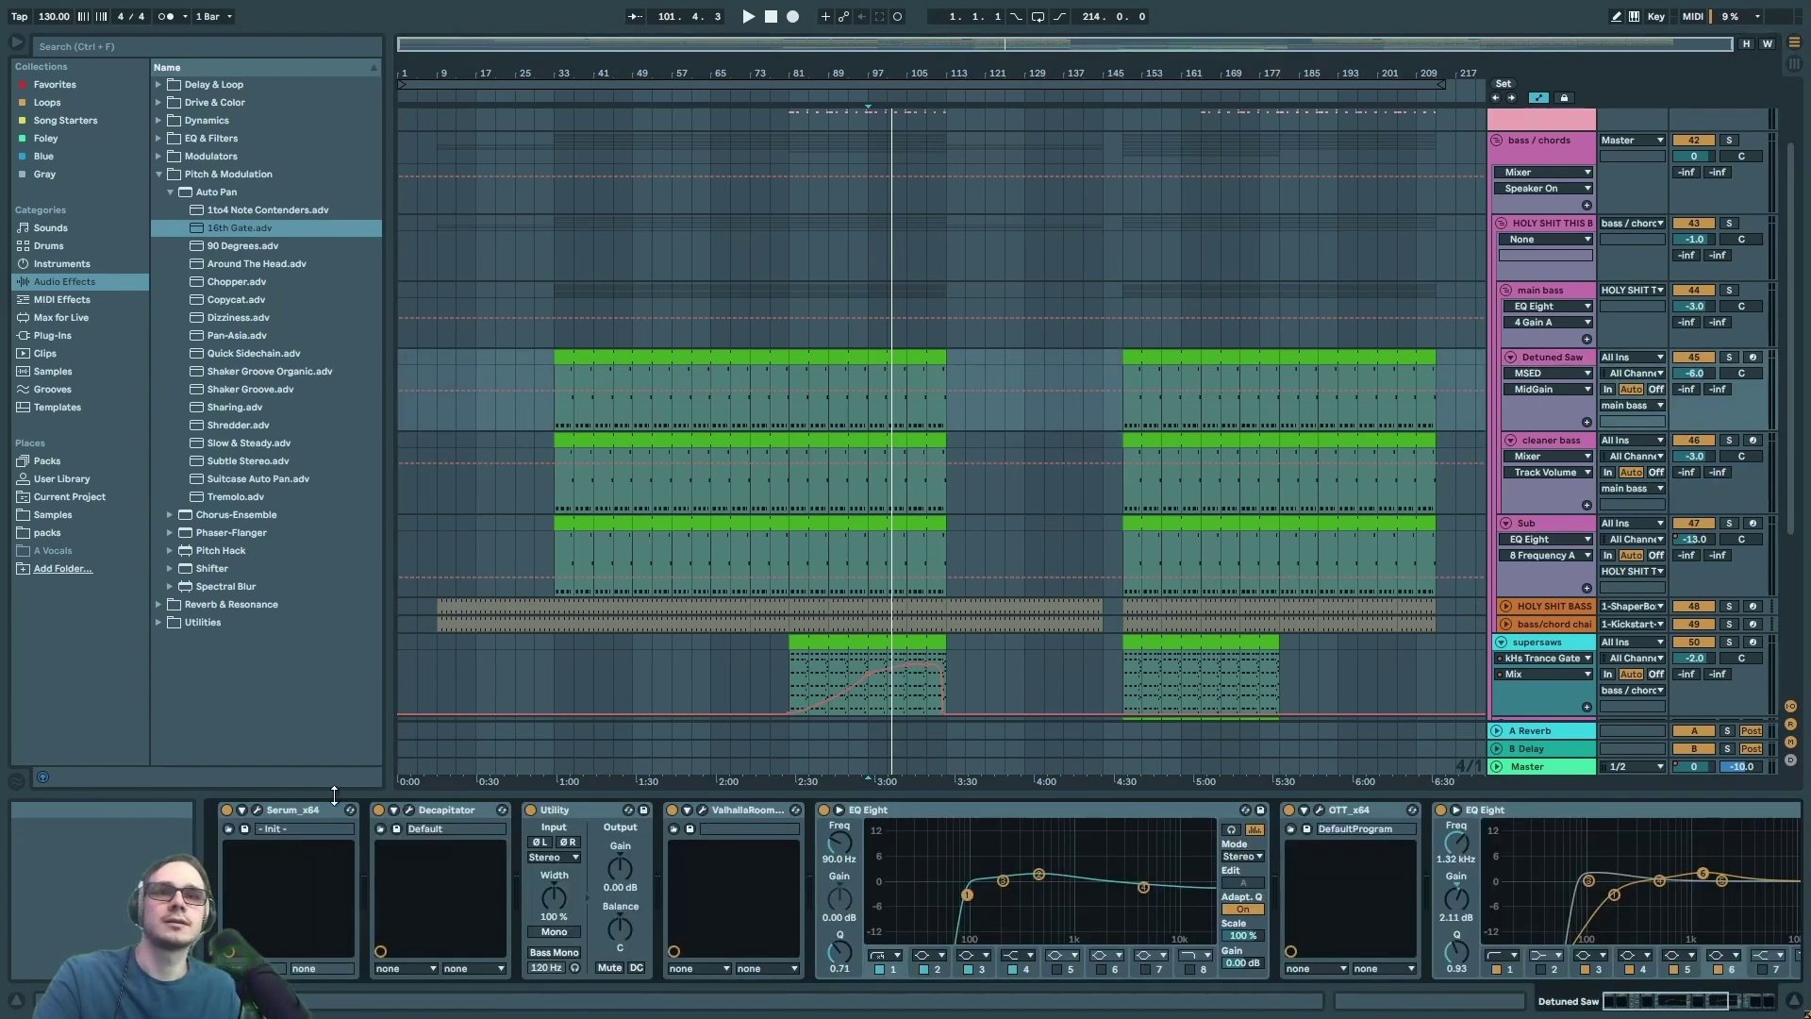
click(1552, 298)
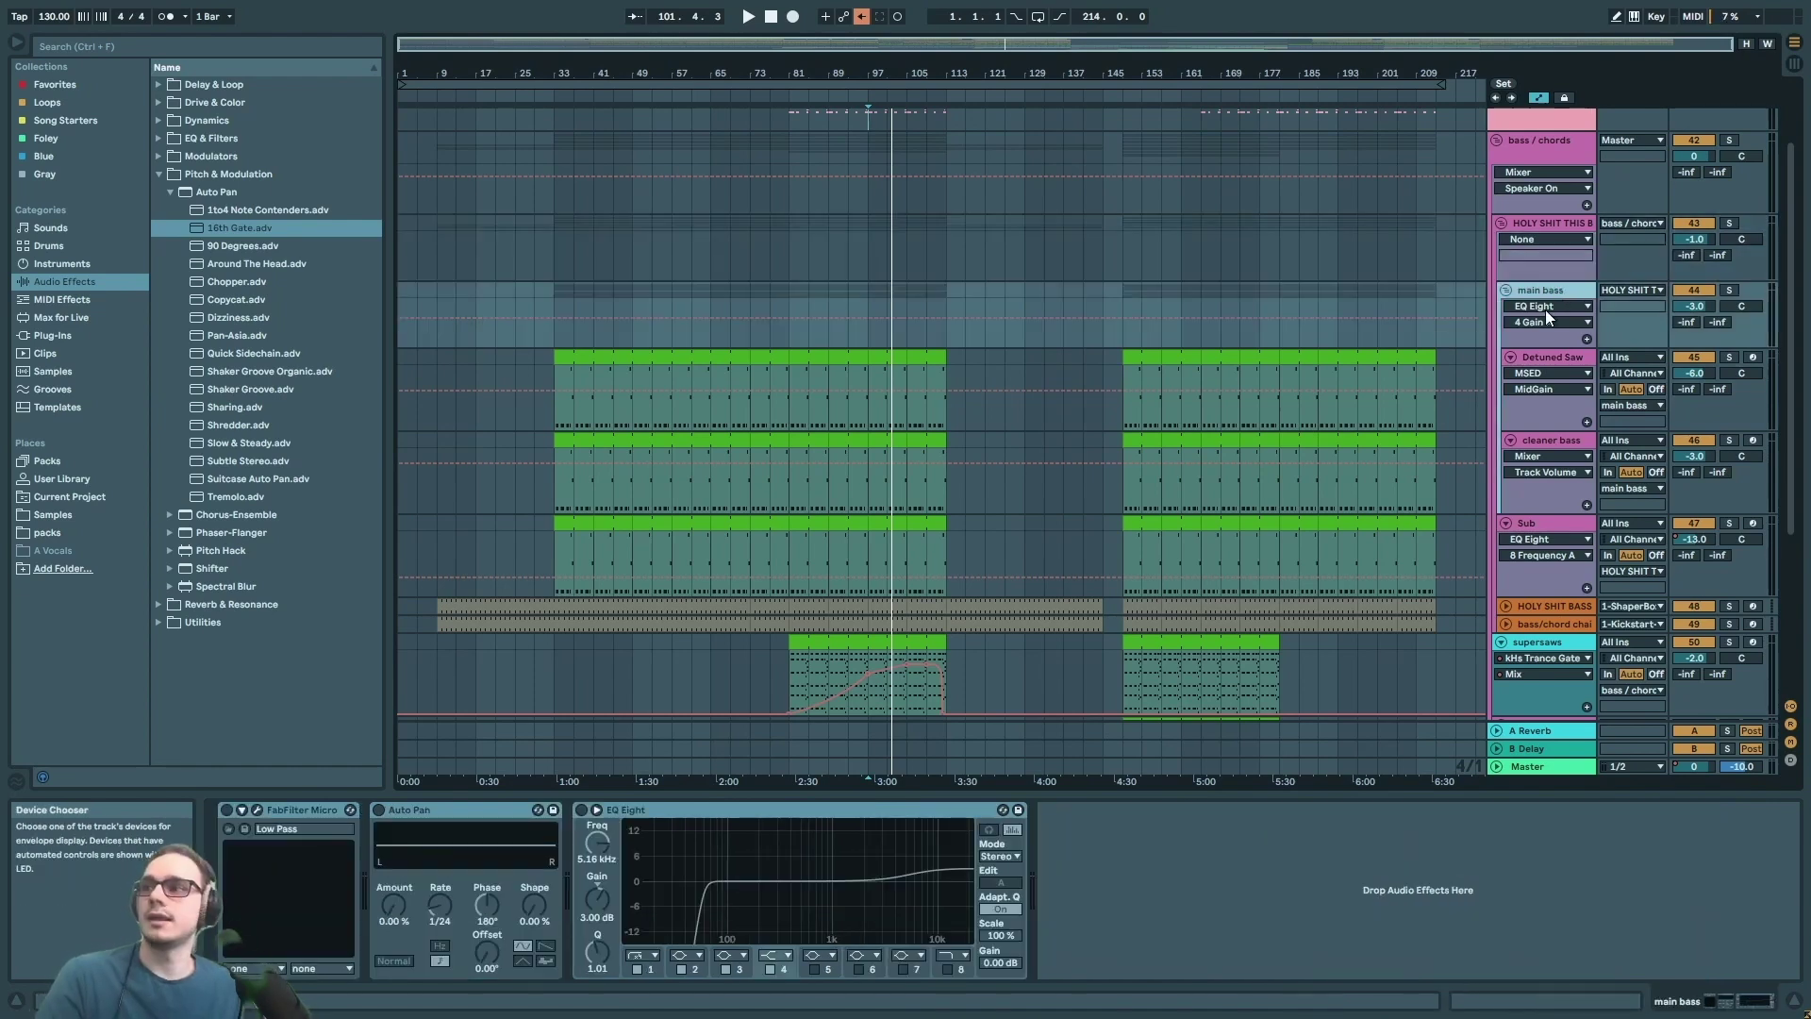
- Solo the Detuned Saw track, play it from bar 33 and examine its Serum patch, closing the plug-in window
key(space)
click(557, 420)
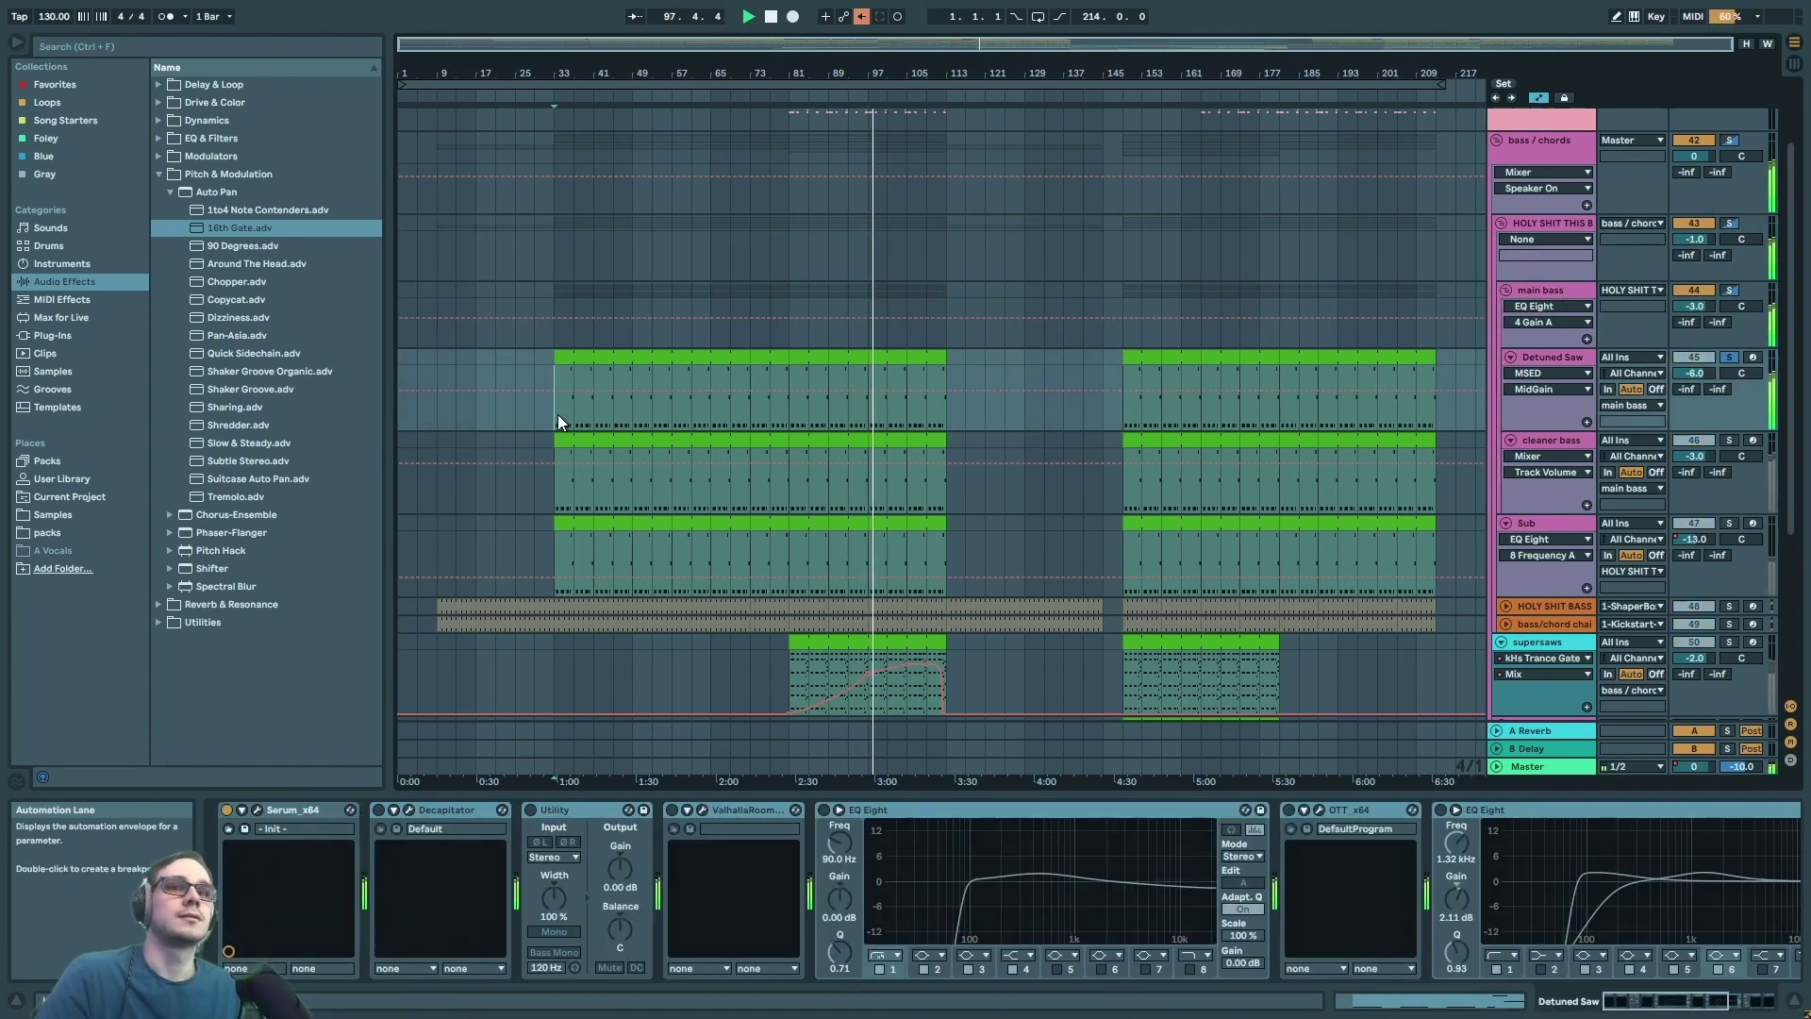
double_click(1570, 356)
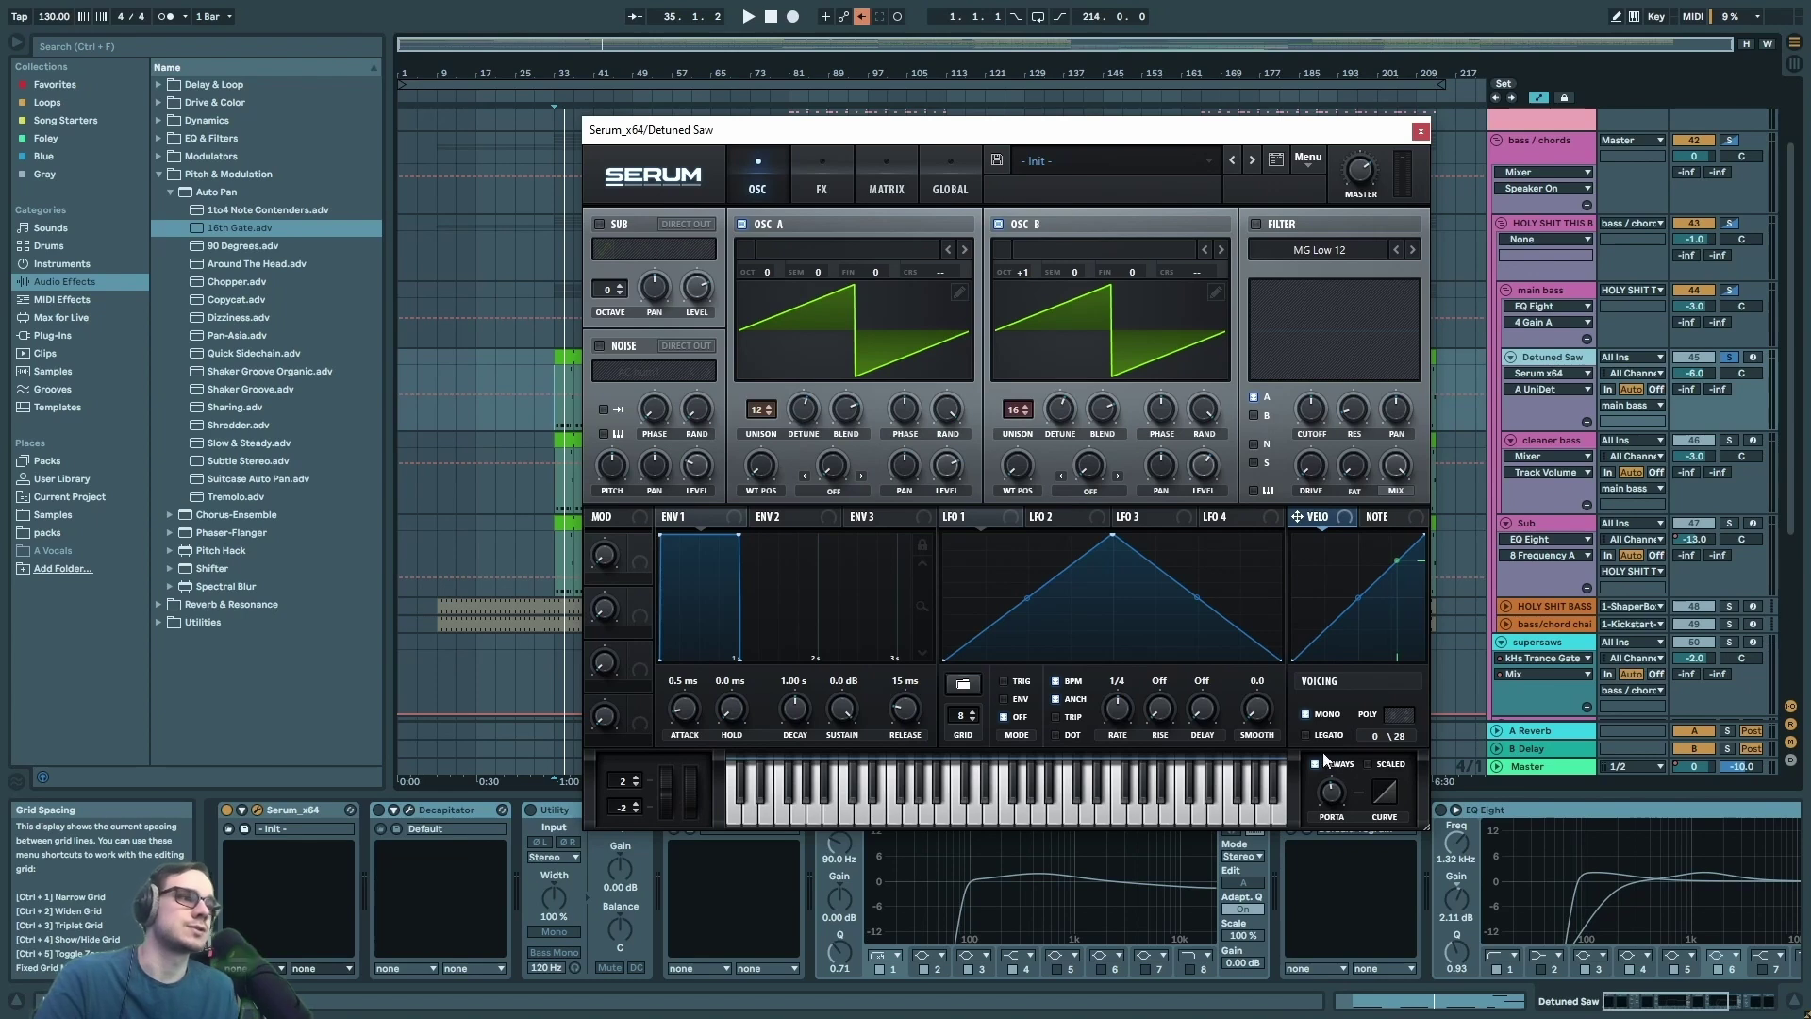
click(1420, 130)
- Play the dry Detuned Saw bass line from bar 33 and again from around bar 36
key(space)
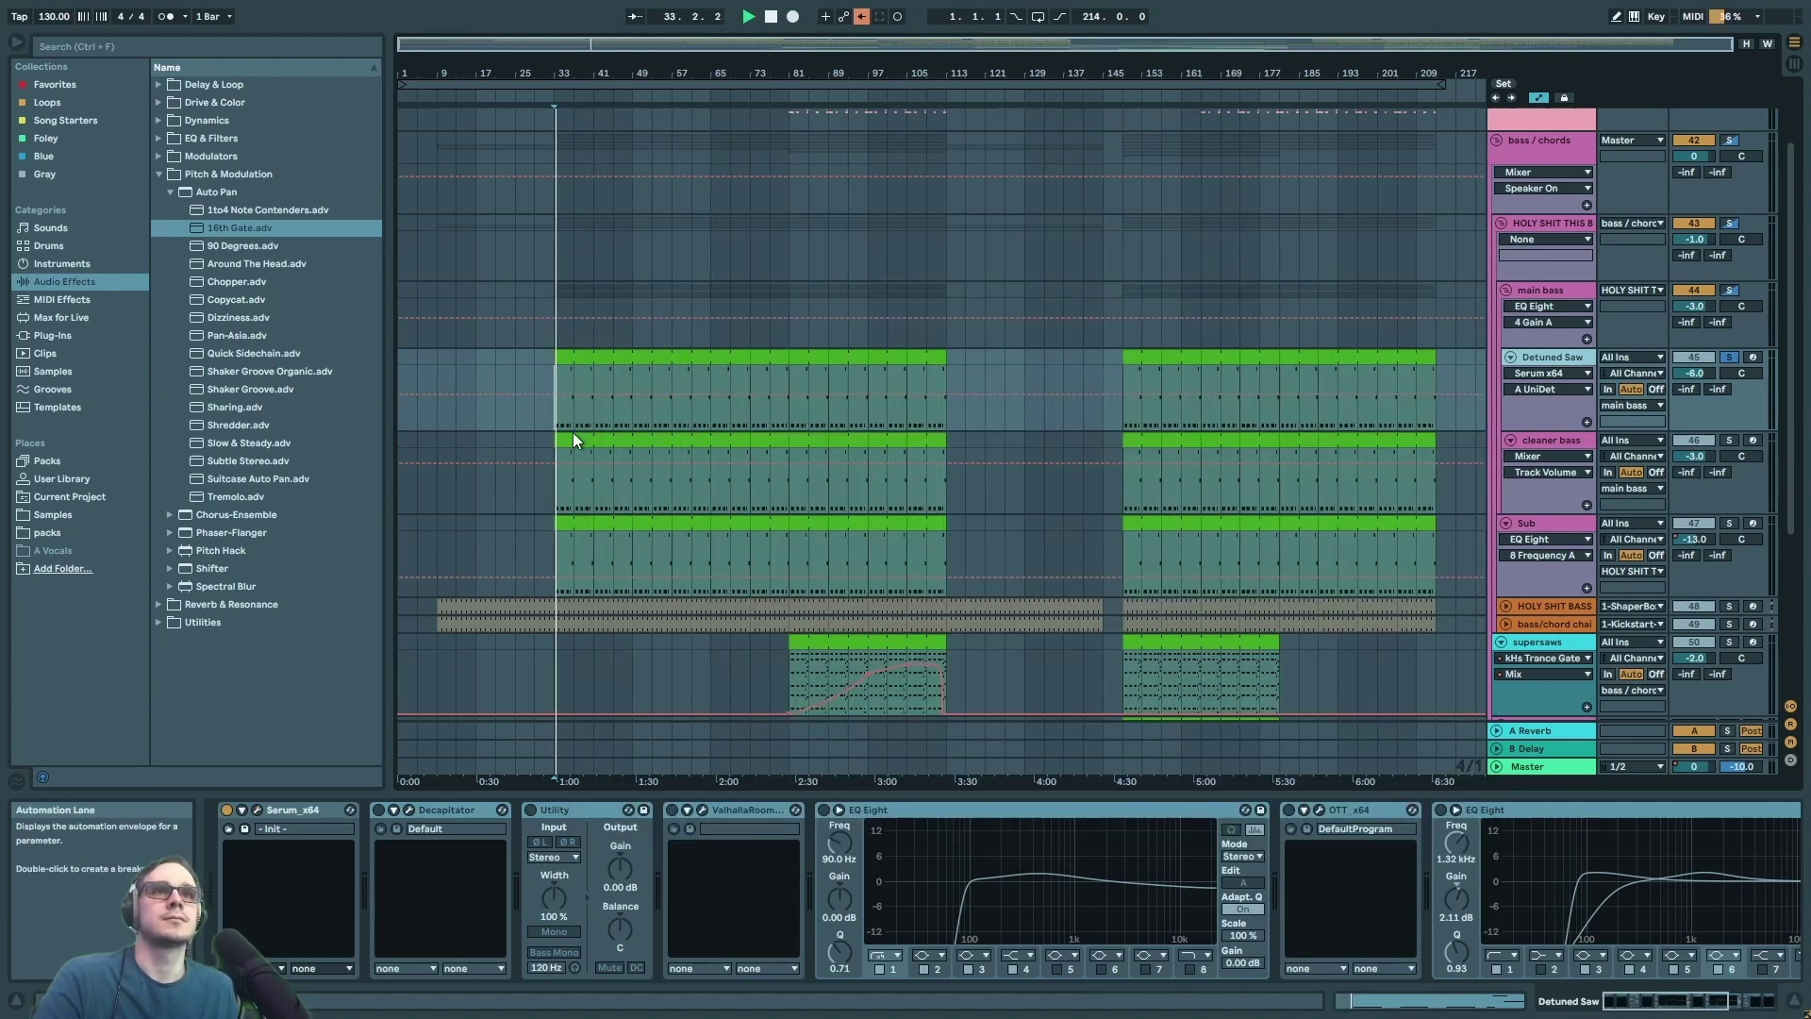
click(624, 421)
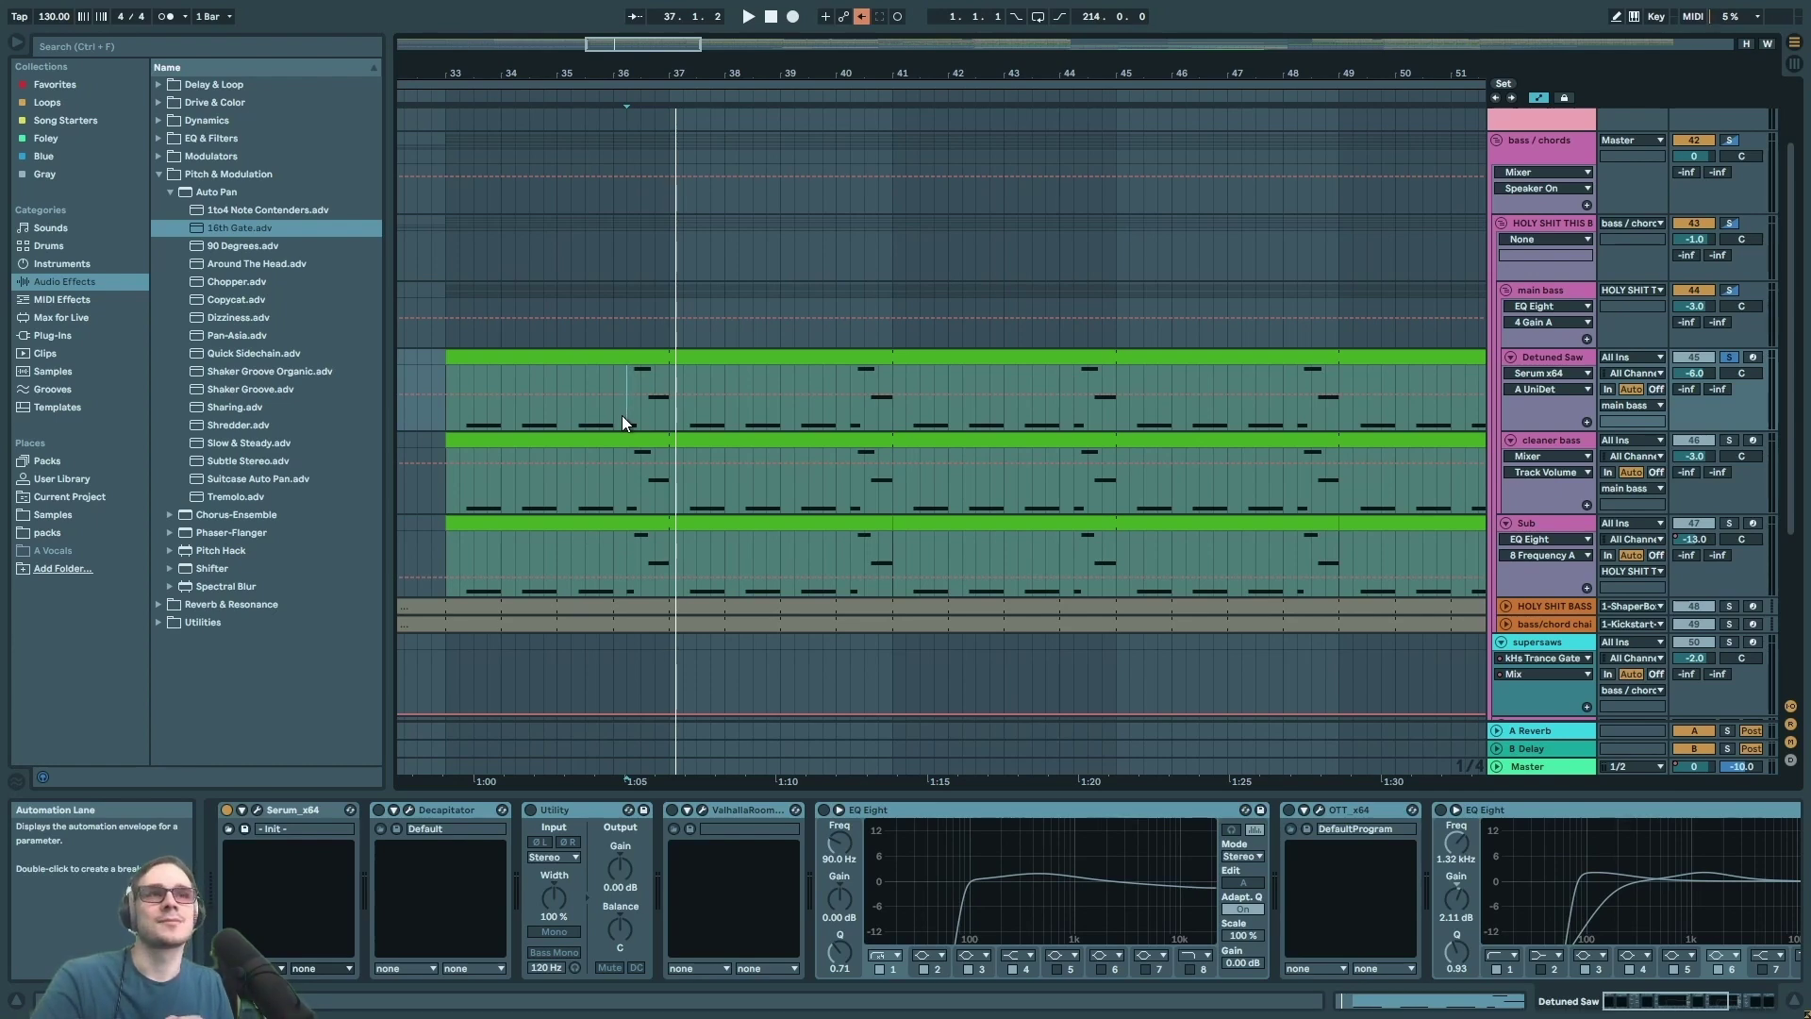
ctrl+scroll(621, 416, down, 3)
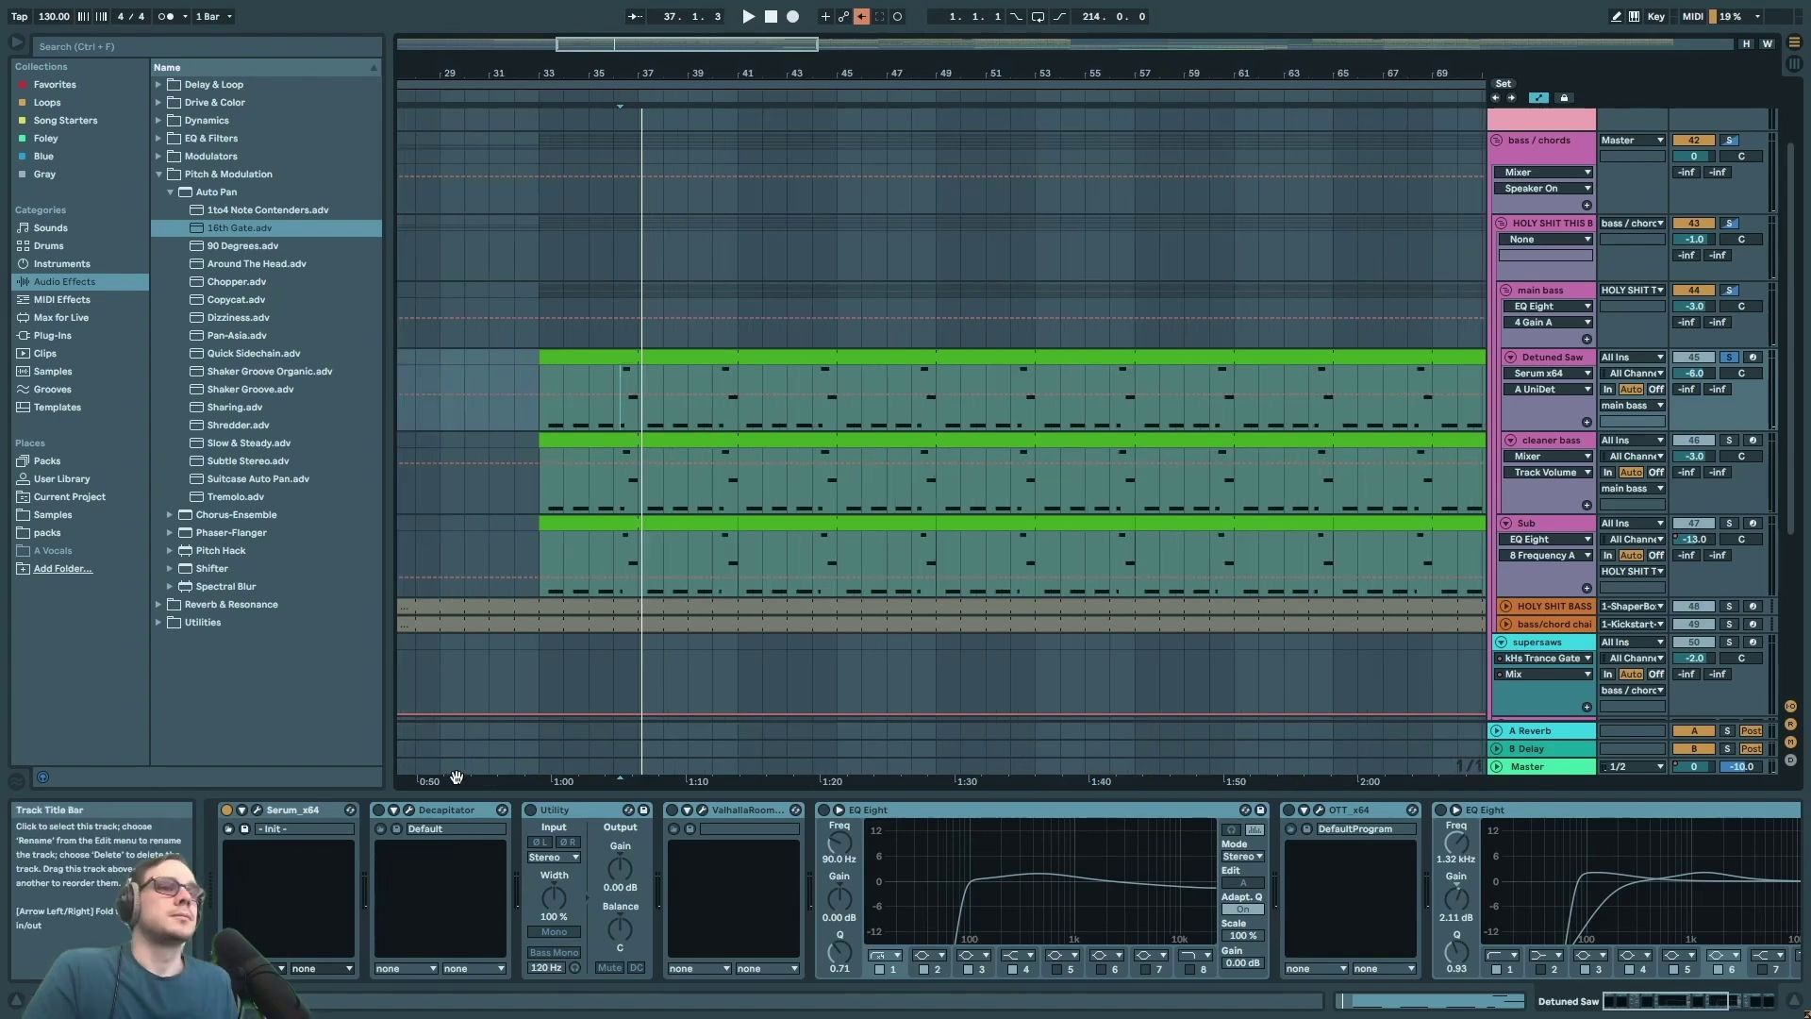
- Activate the Decapitator on the Detuned Saw track, open its window and play the bass from bar 36
click(378, 809)
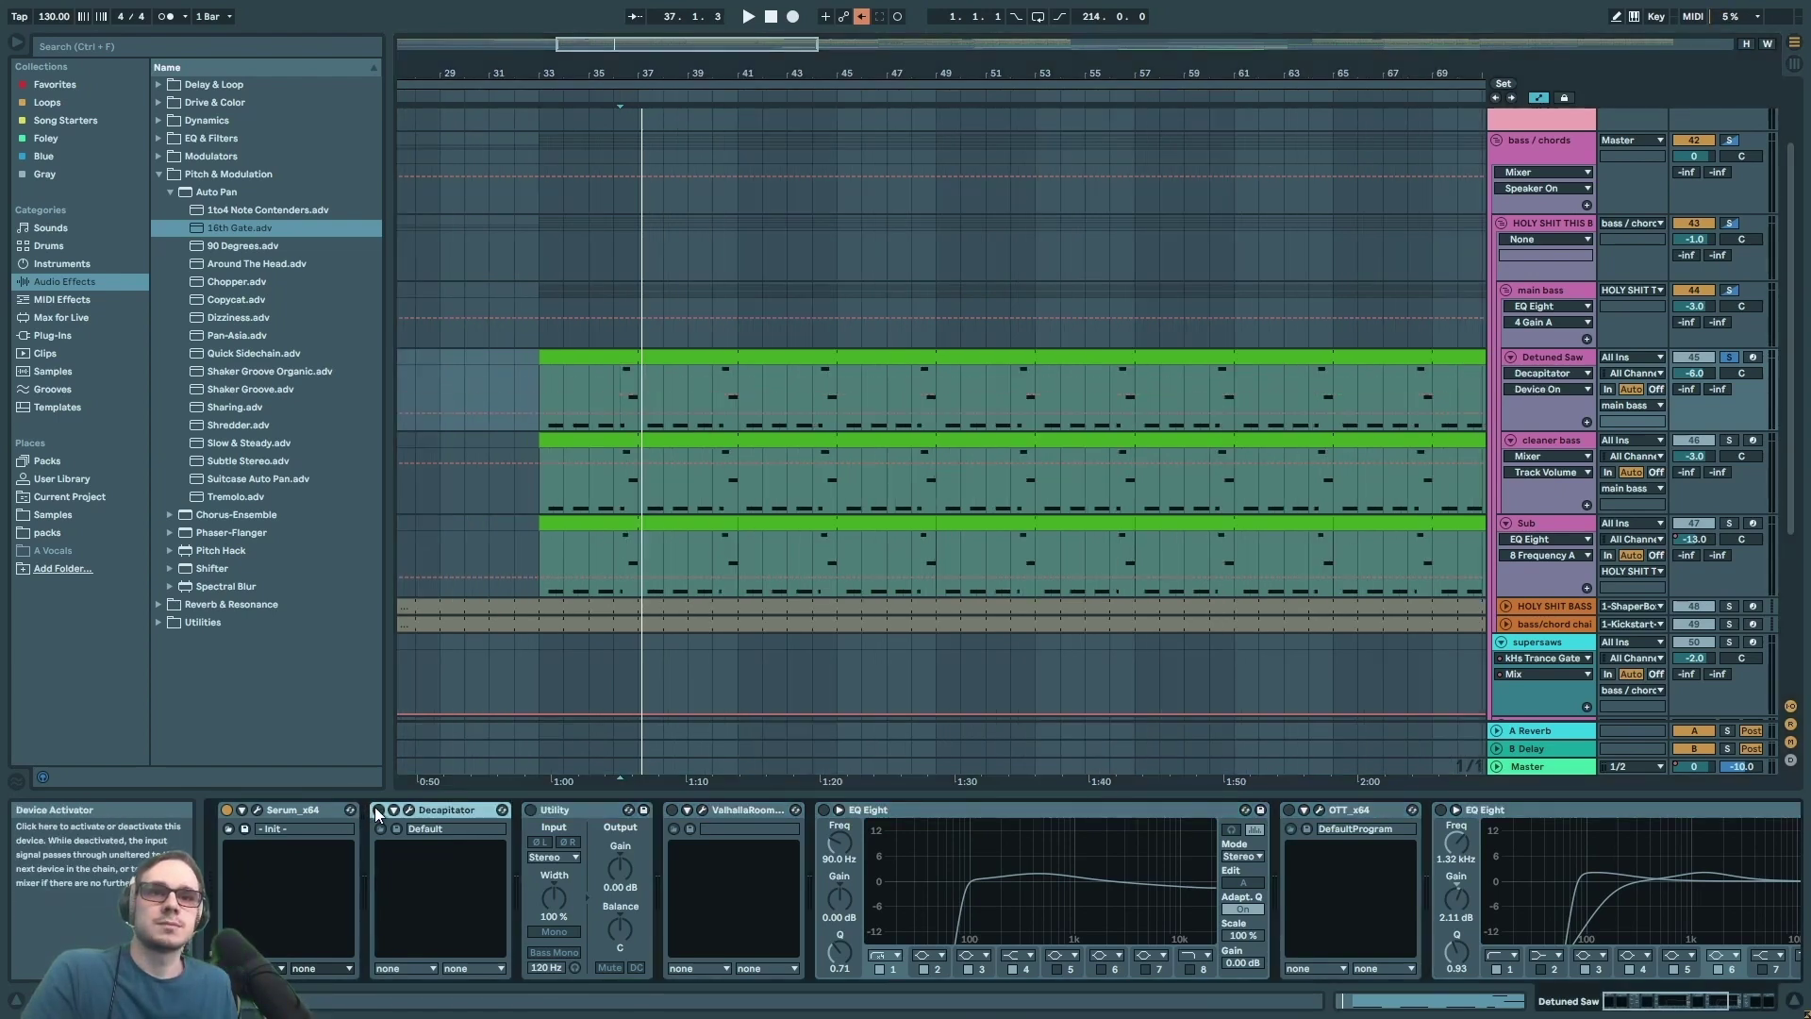
click(409, 810)
drag(438, 366, 558, 303)
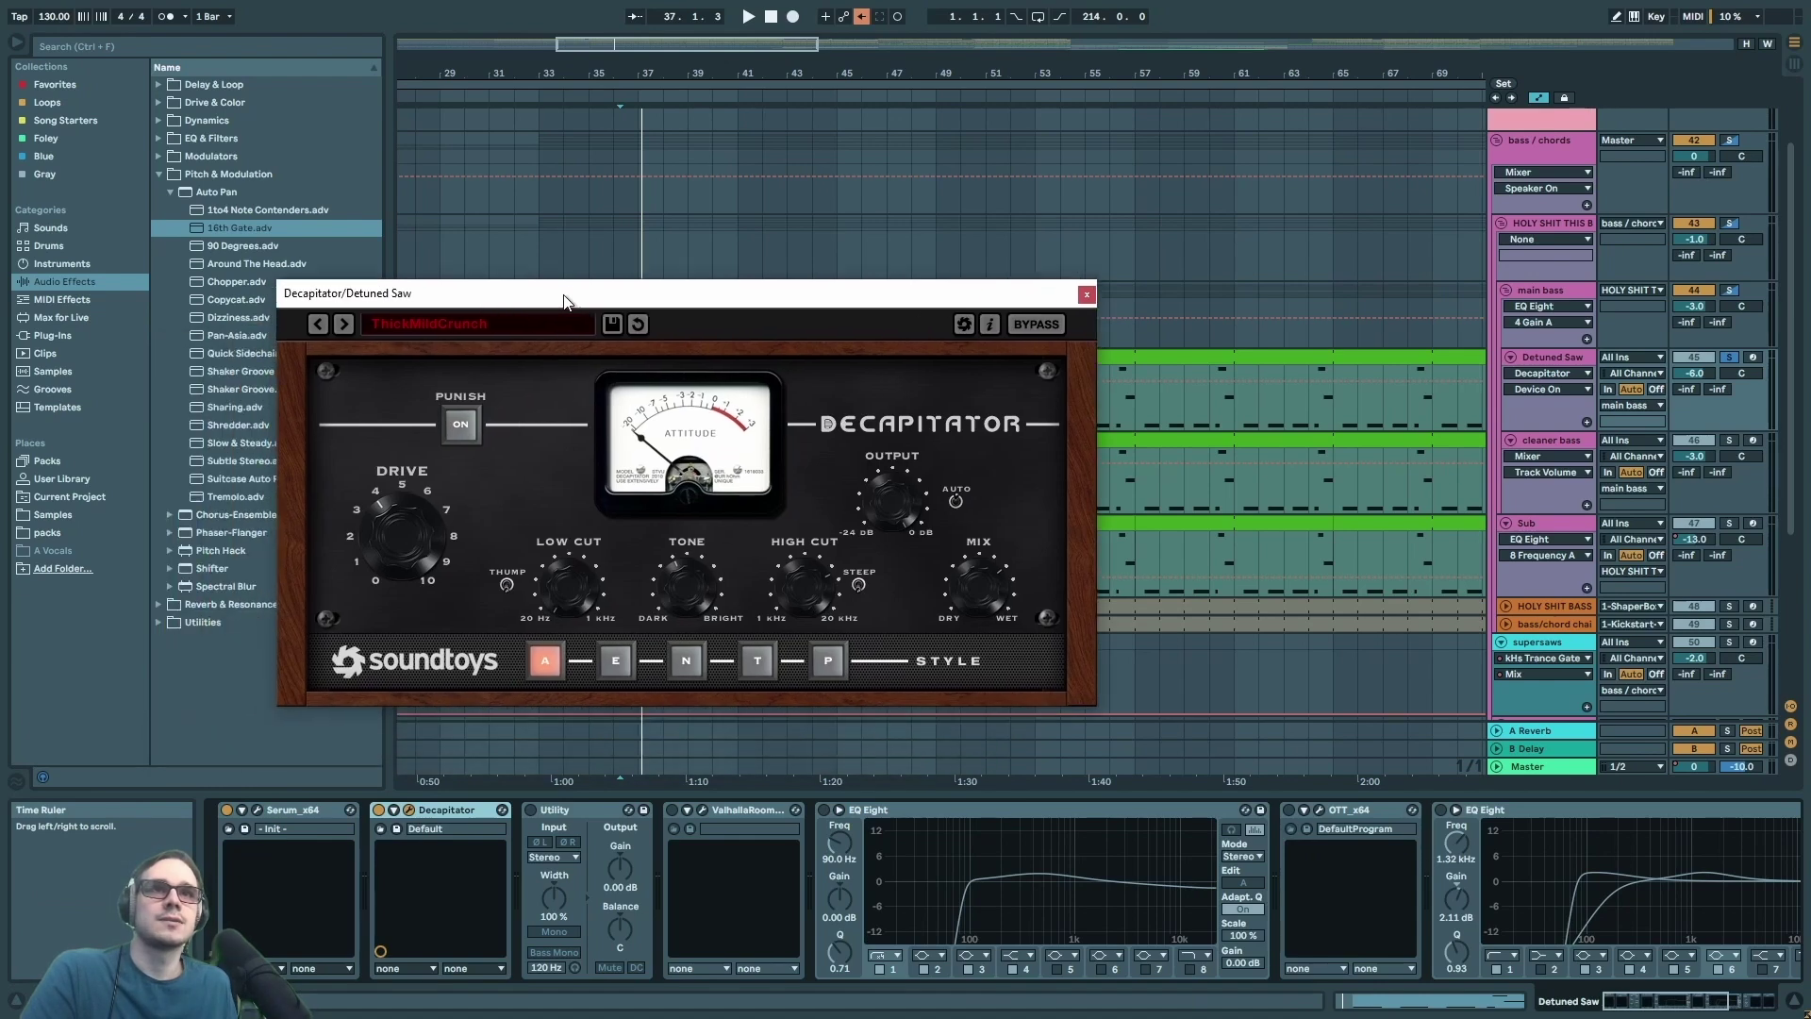
key(space)
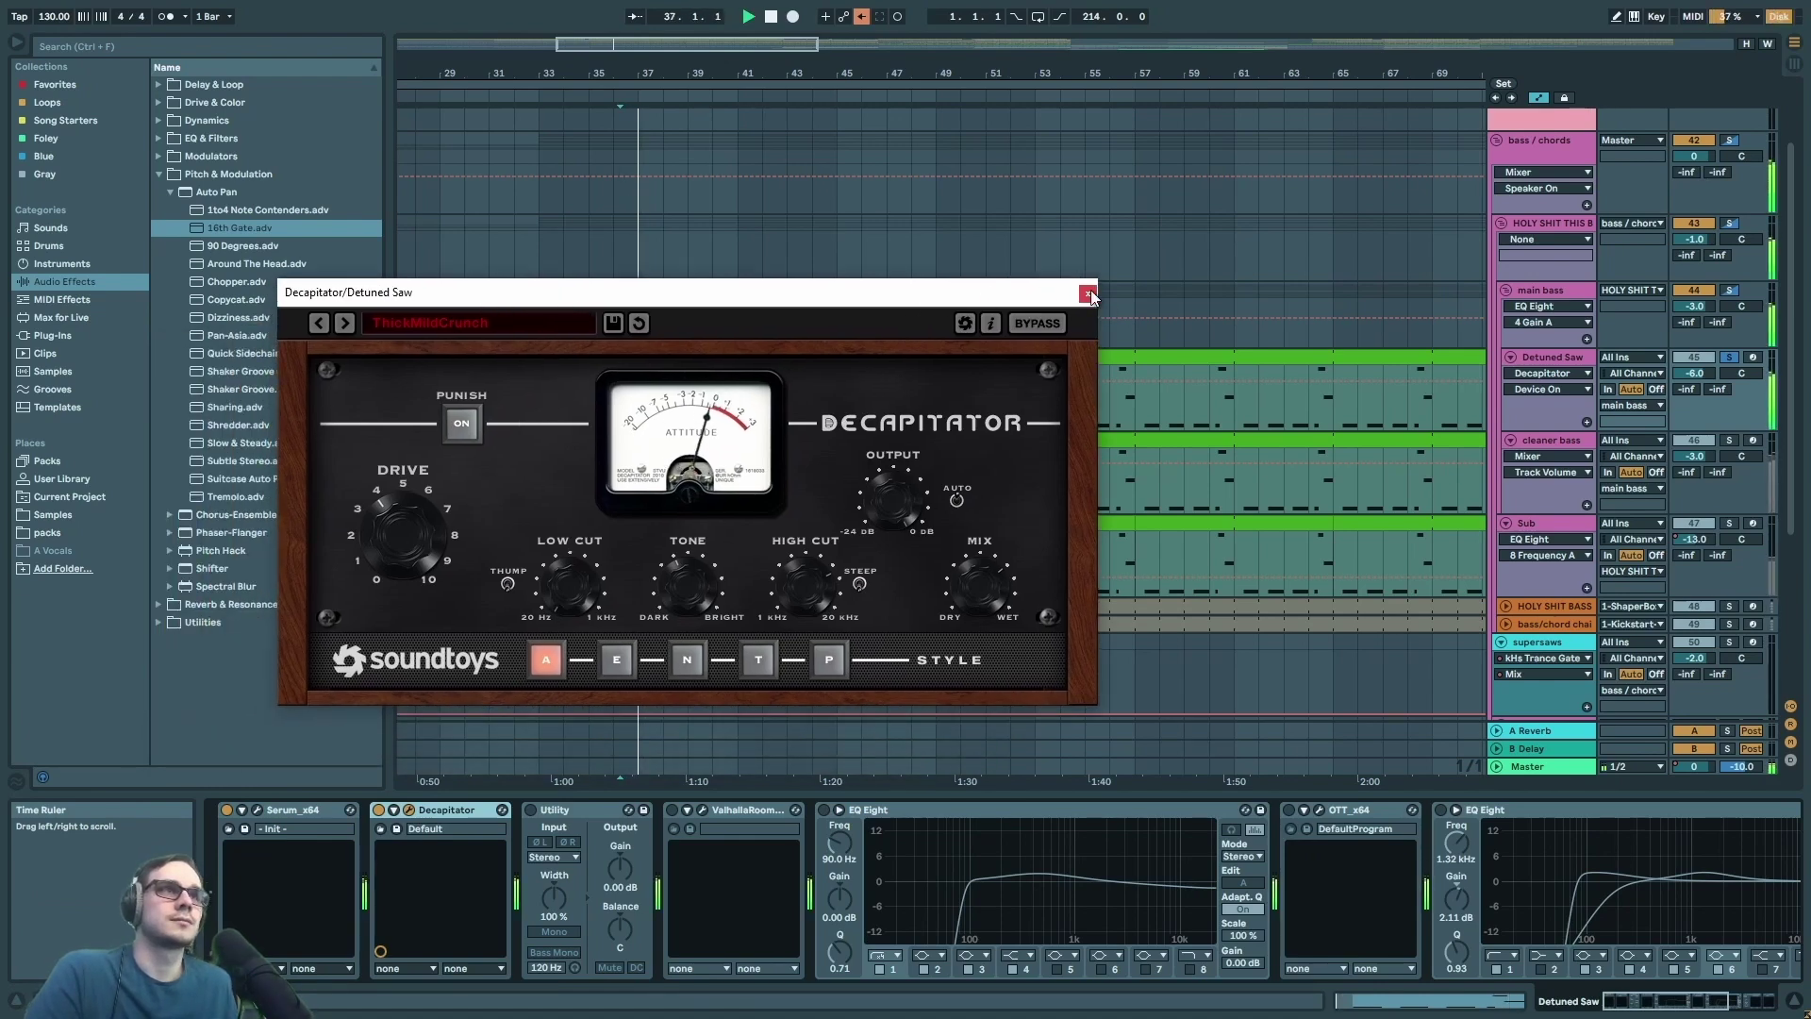
- Activate the Detuned Saw's first EQ Eight and its OTT, playing the bass with the OTT window open
click(887, 810)
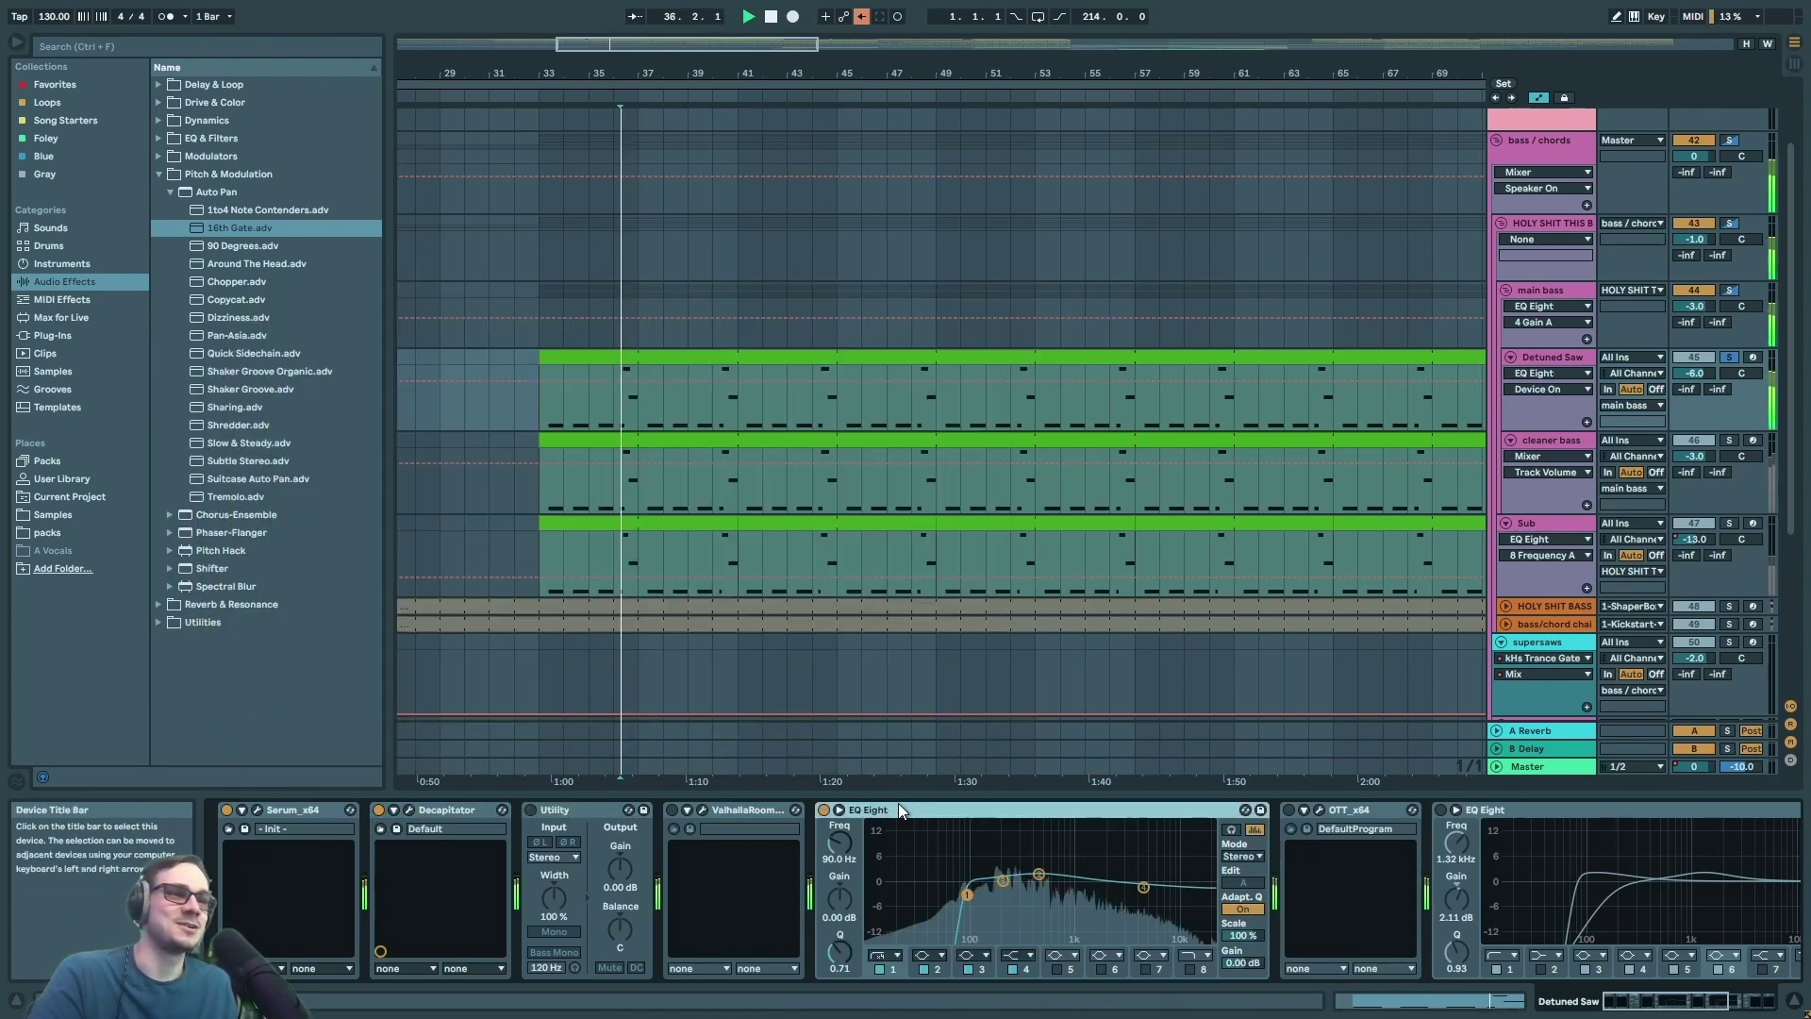
drag(1670, 1003, 1686, 1005)
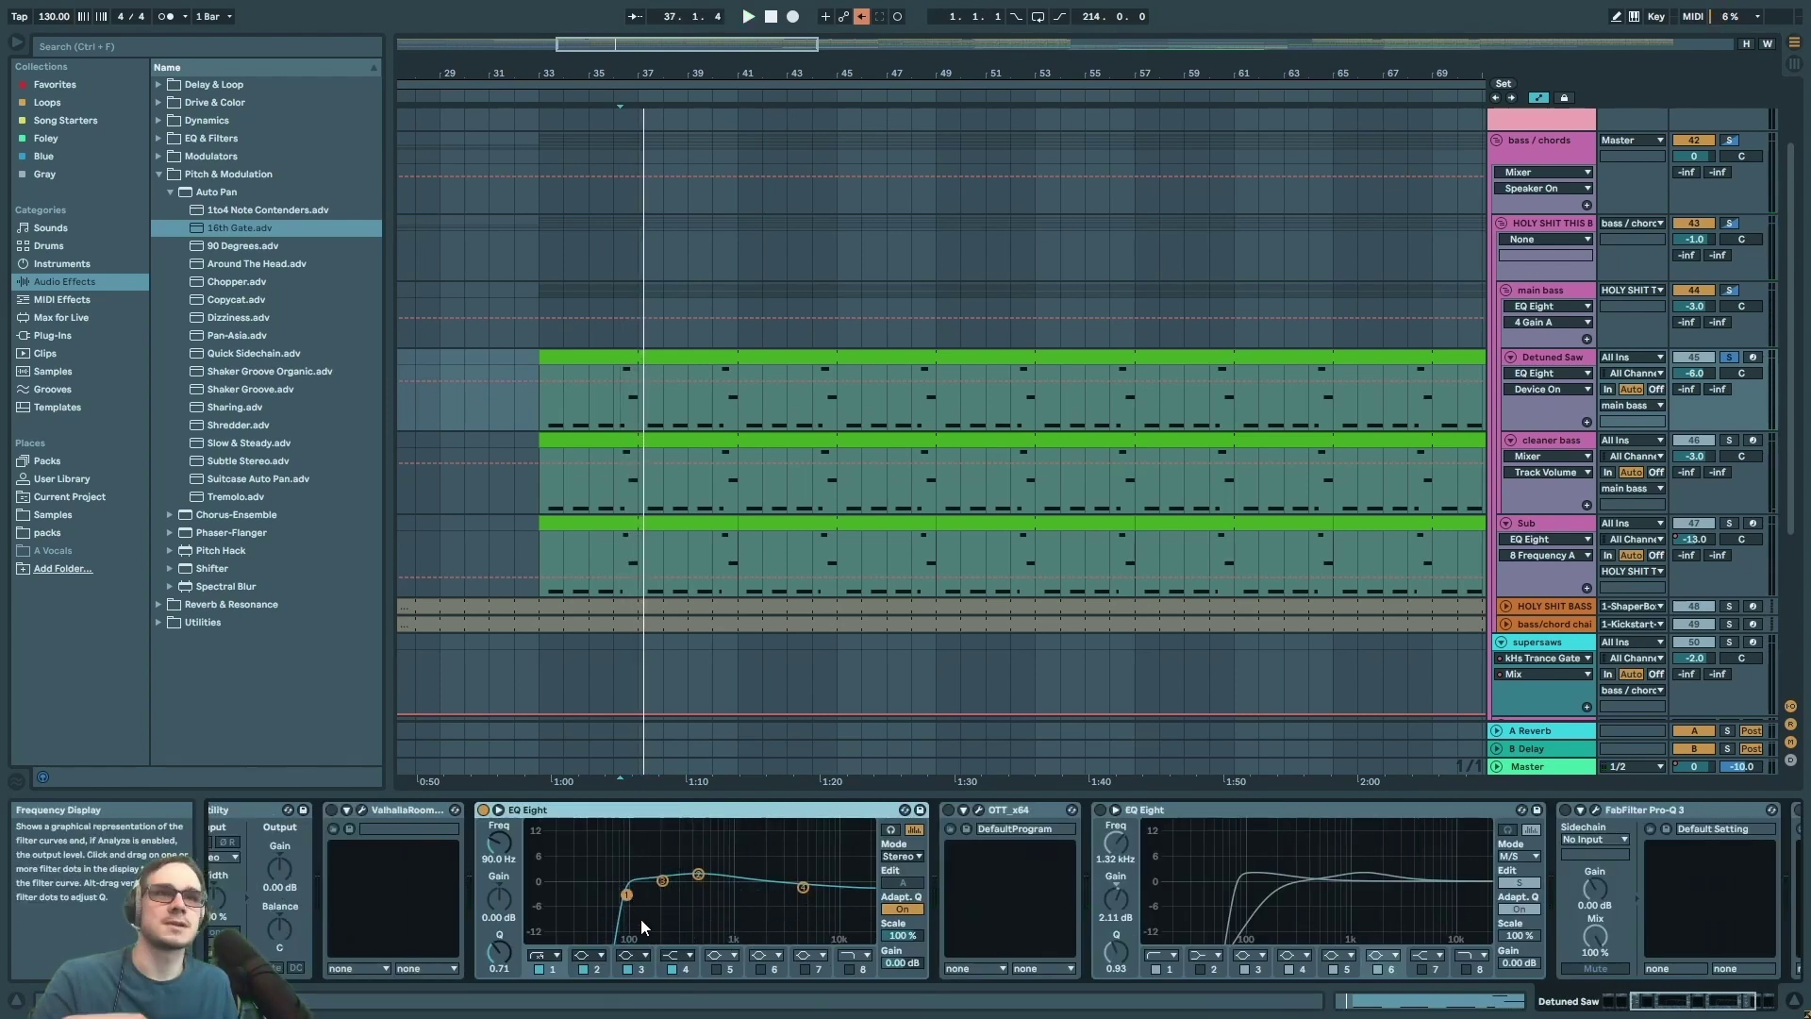
click(979, 809)
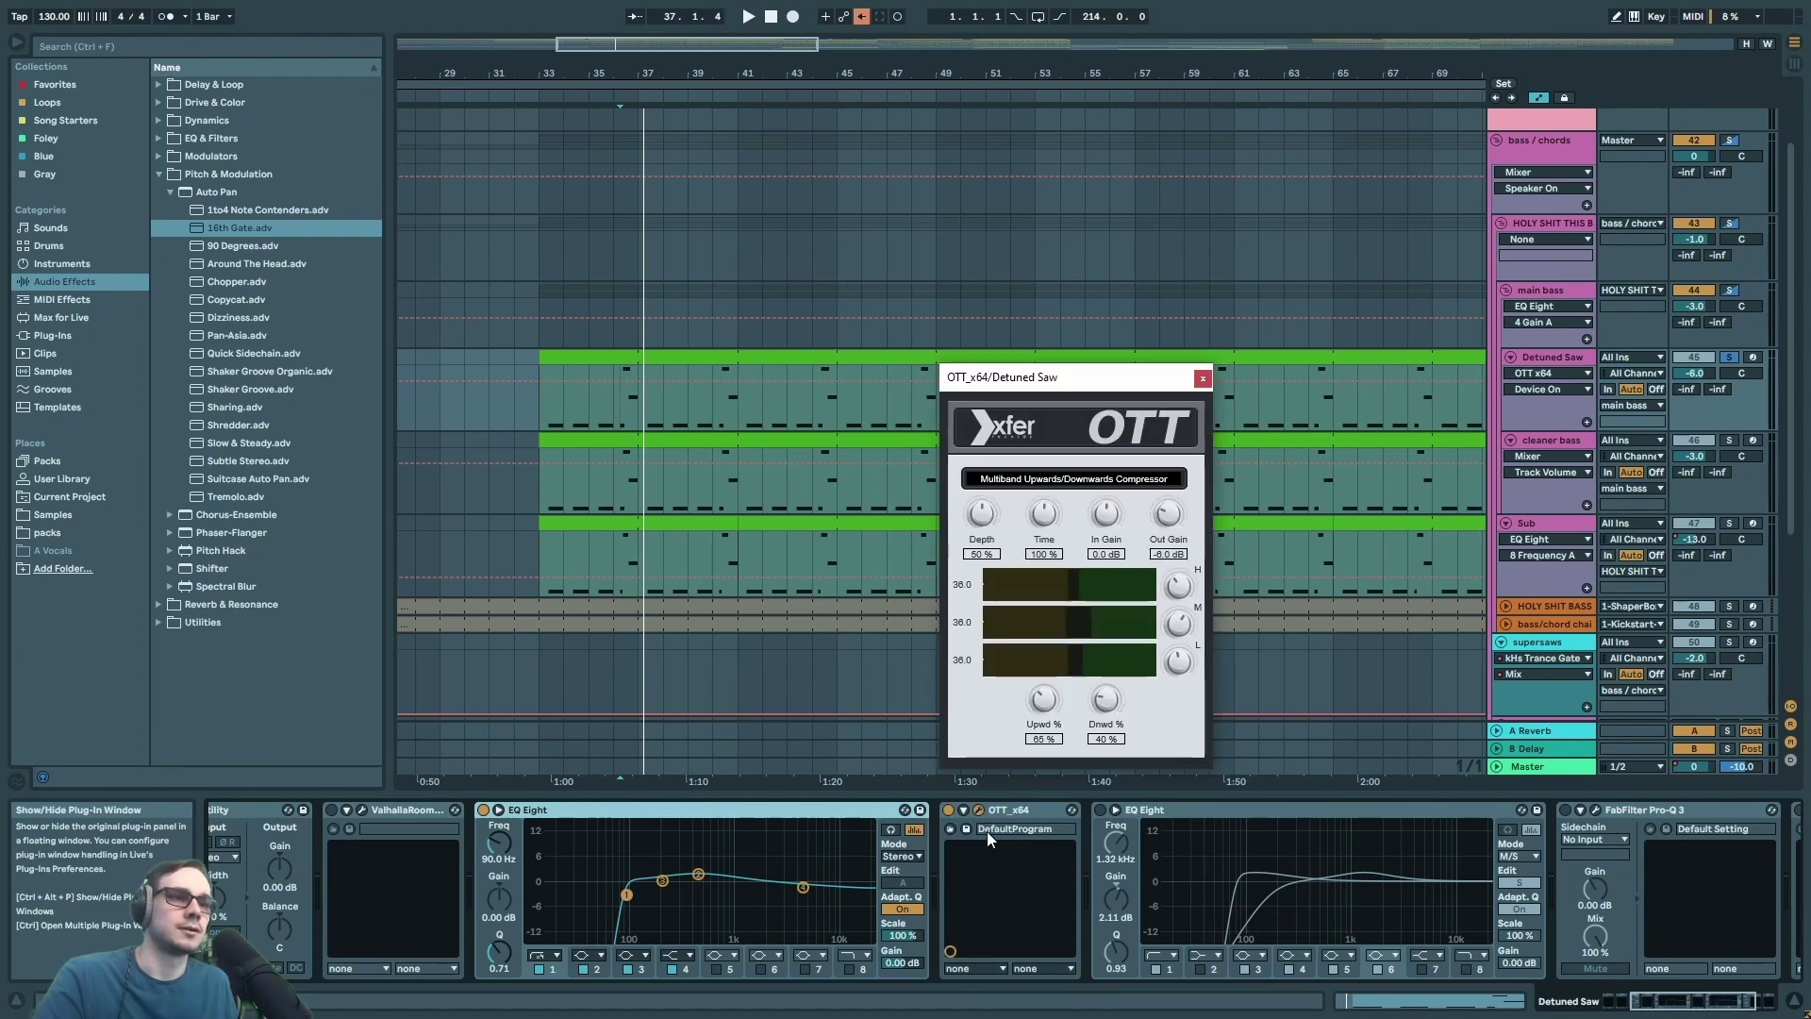
key(space)
key(space)
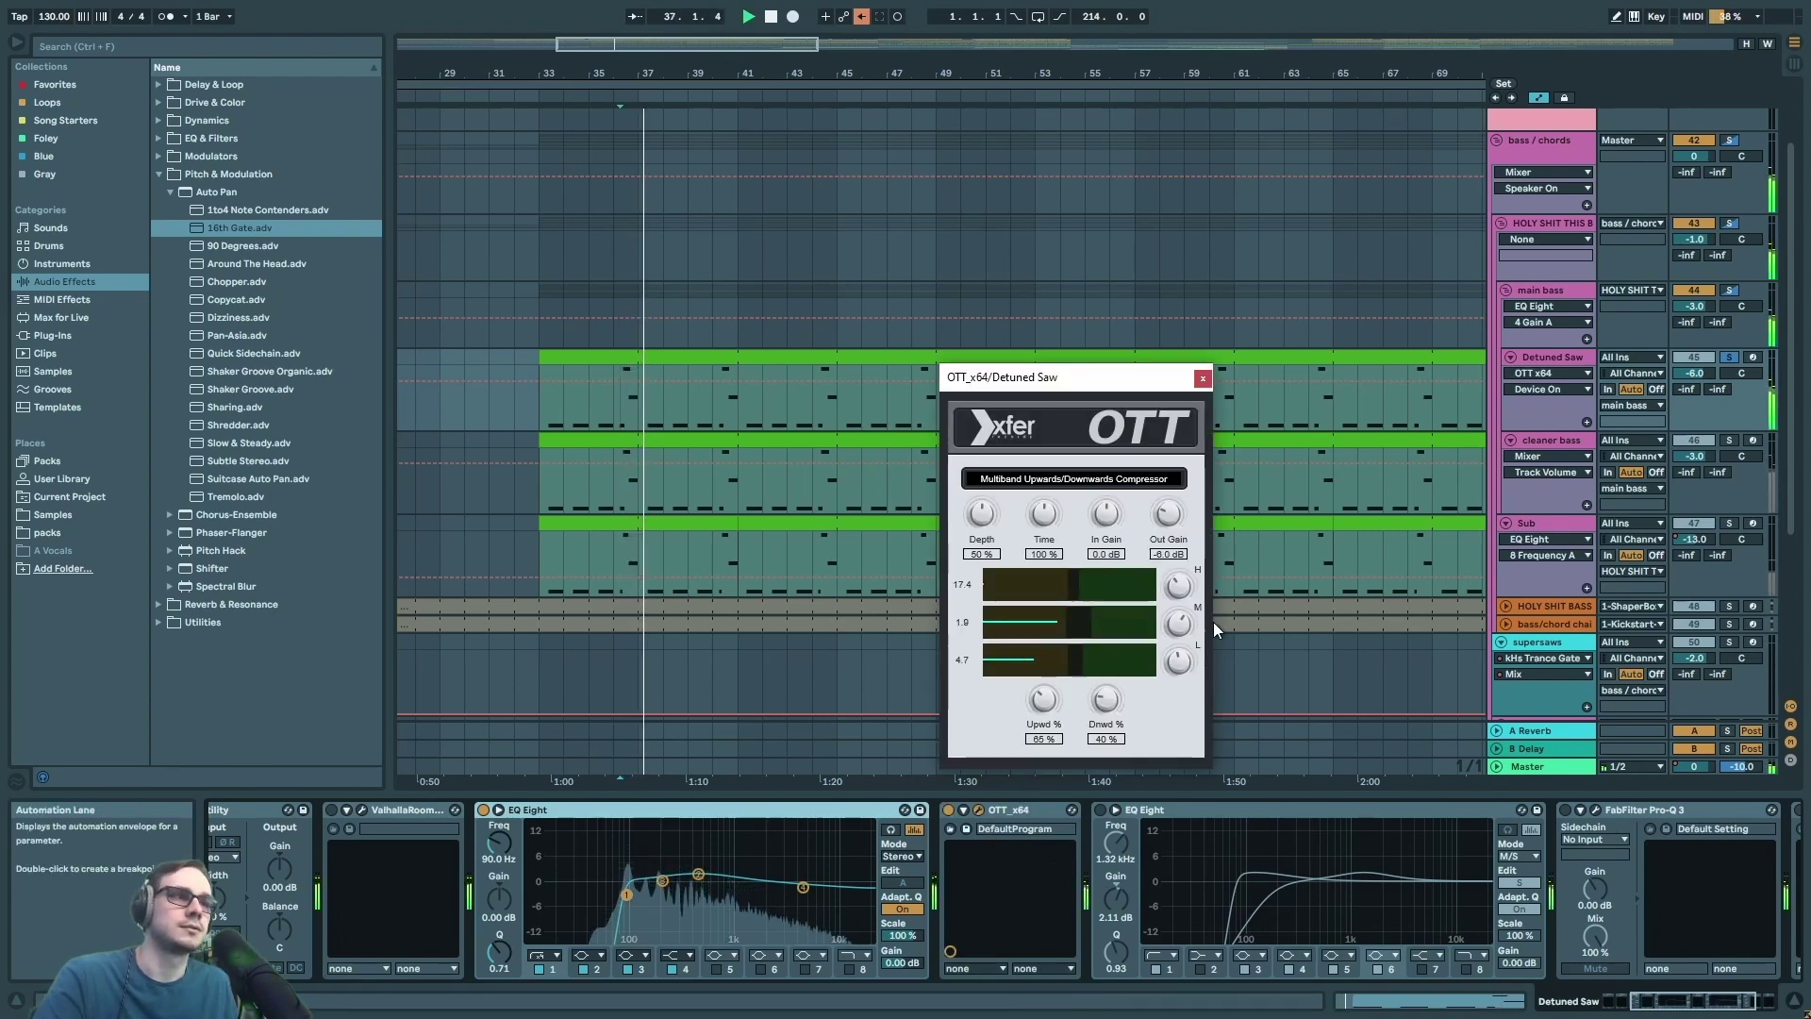
- Activate the Detuned Saw's second EQ Eight, play the bass and switch the M/S editing to the mid channel
click(1227, 811)
key(space)
click(1715, 1001)
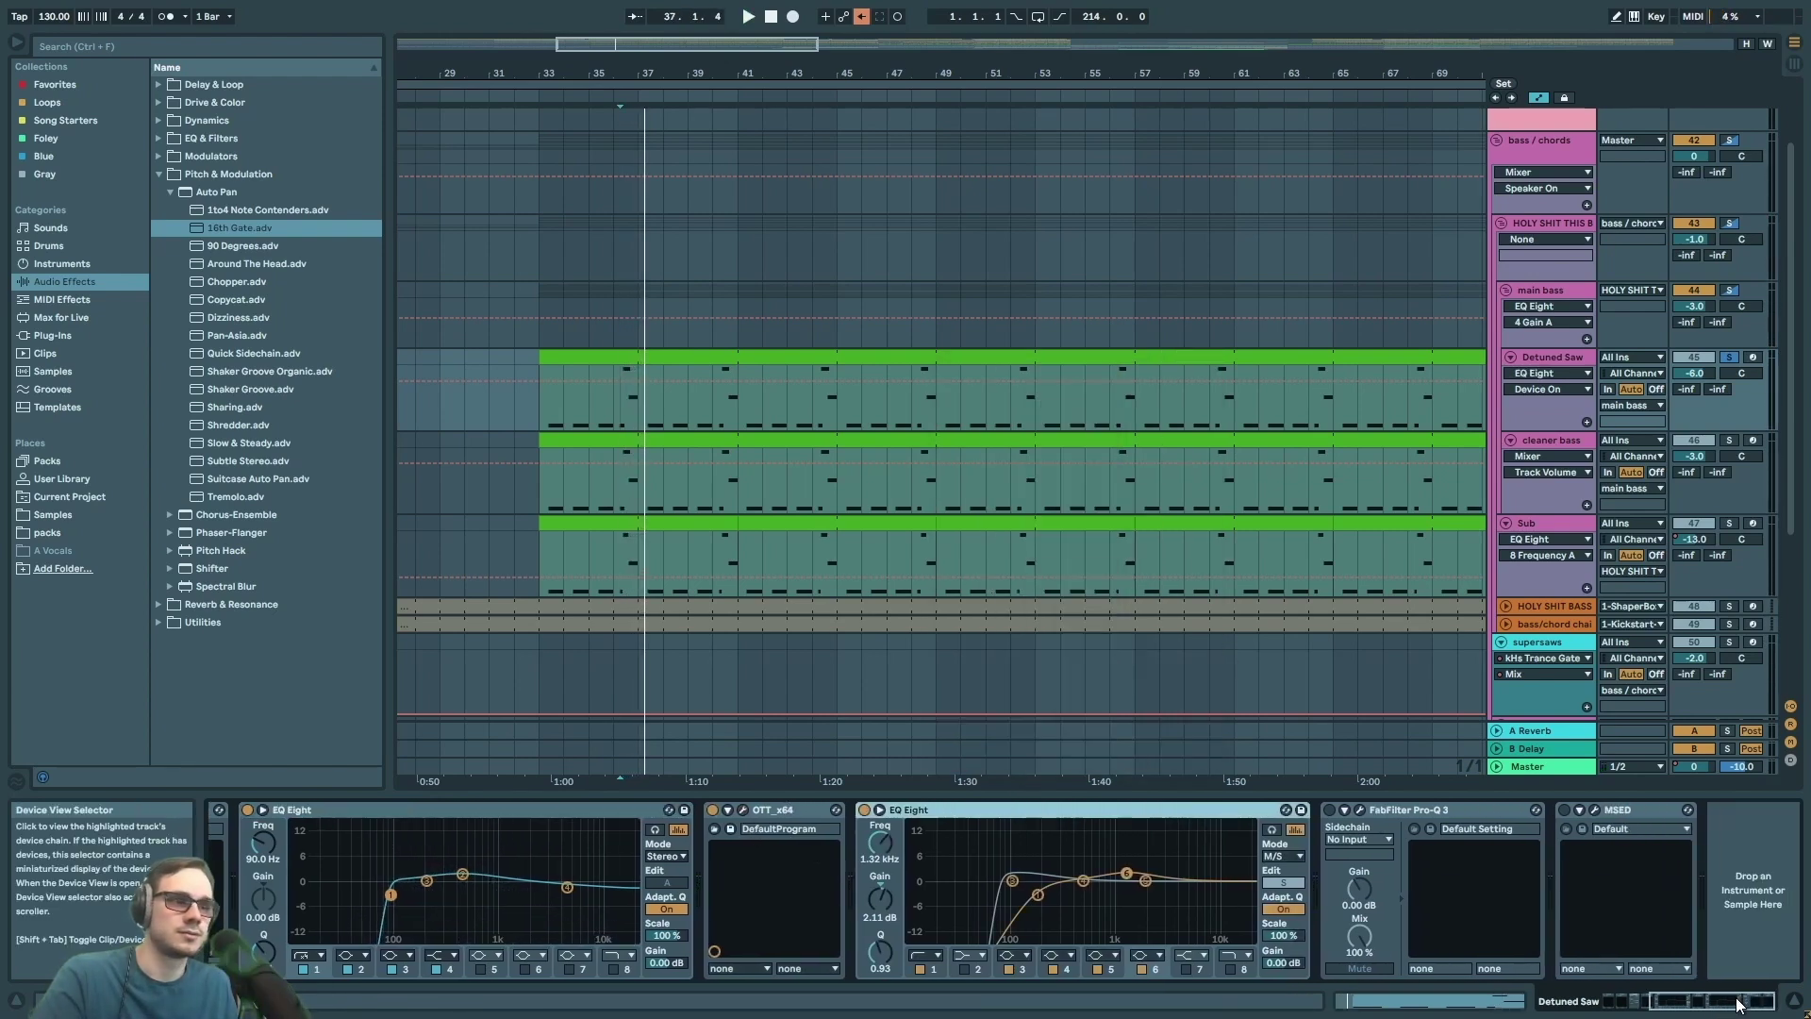
key(space)
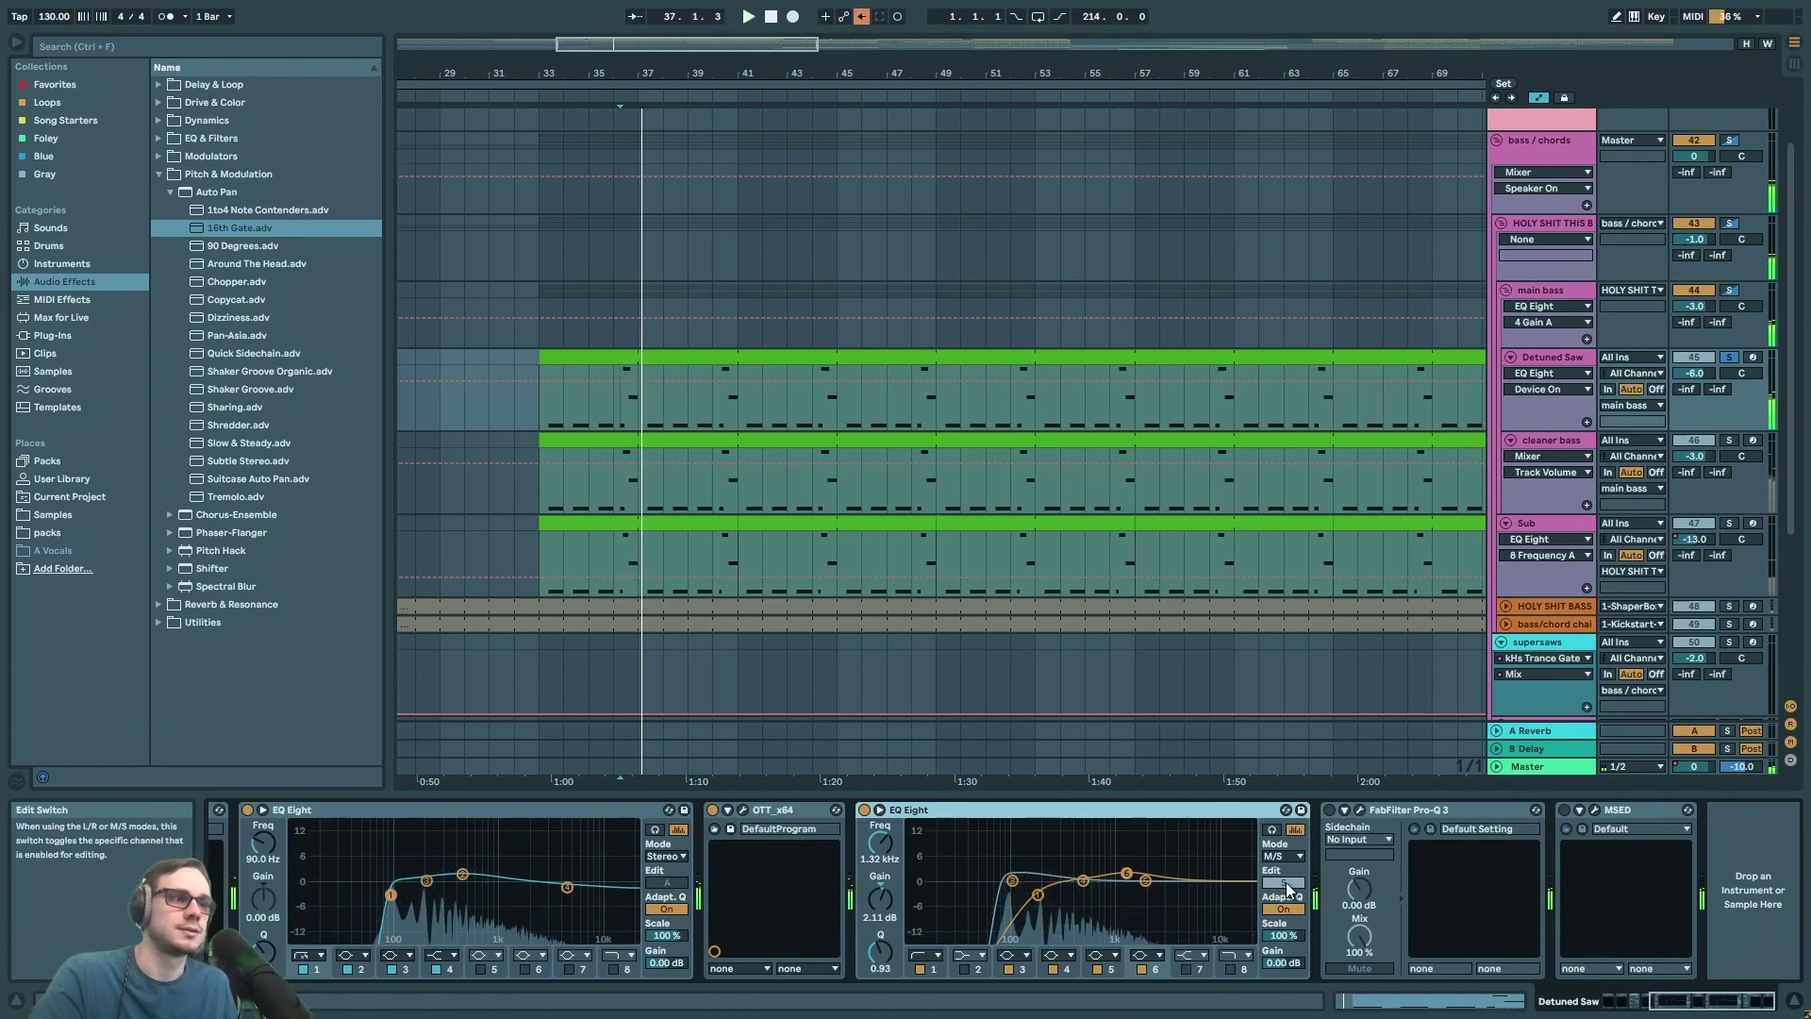
click(1283, 882)
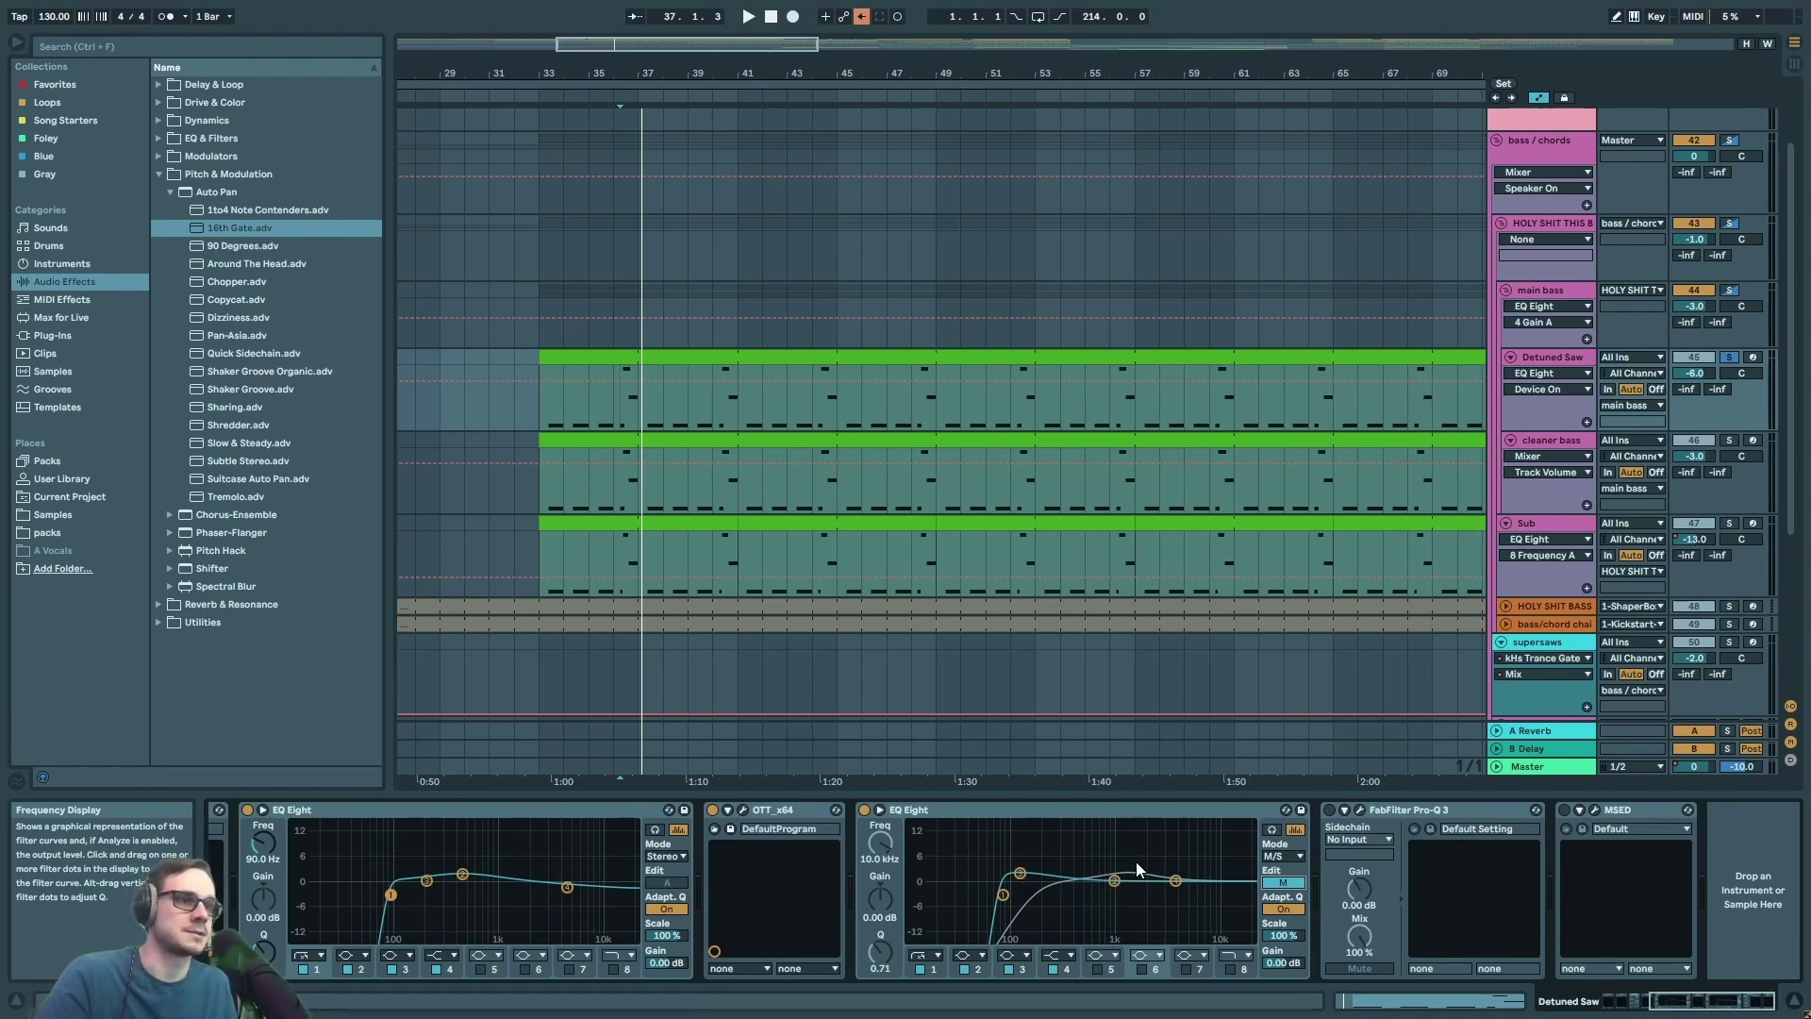
- Activate the FabFilter Pro-Q 3 on the Detuned Saw, play the bass, inspect its bands and close its window
click(1328, 812)
click(1359, 809)
key(space)
drag(1359, 458, 1024, 308)
key(space)
mouse_move(1340, 457)
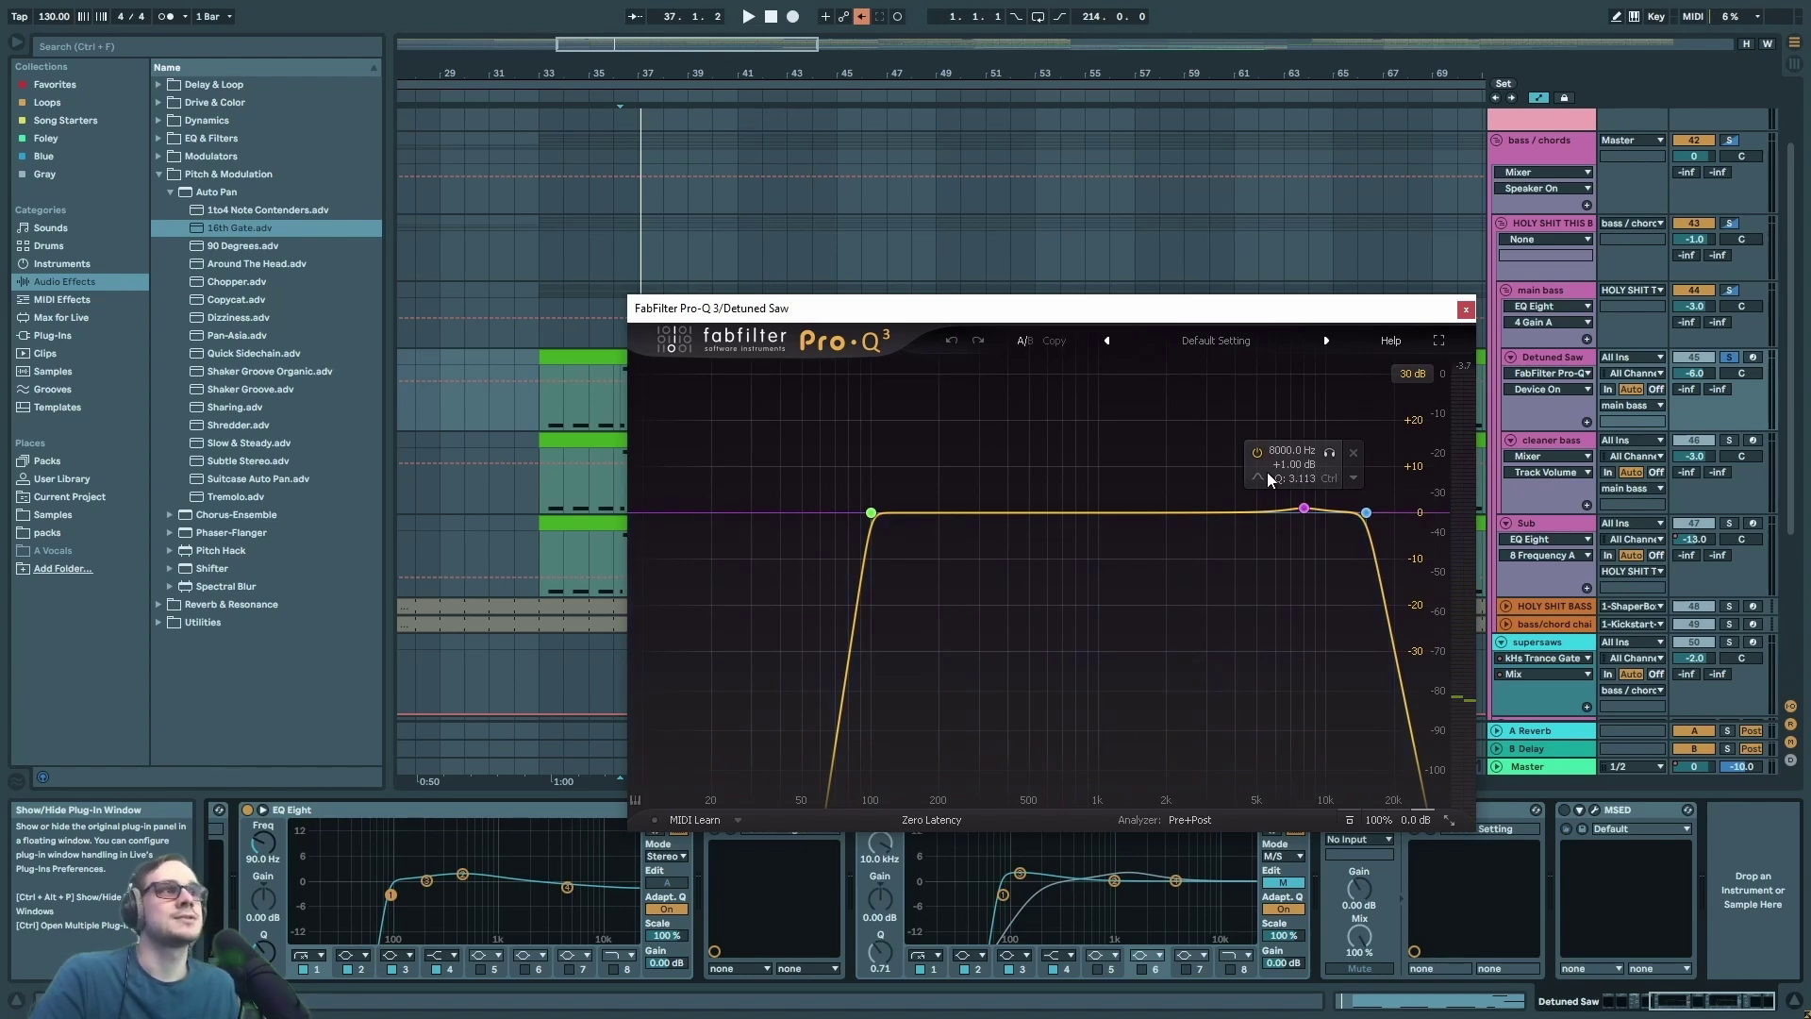
click(1465, 310)
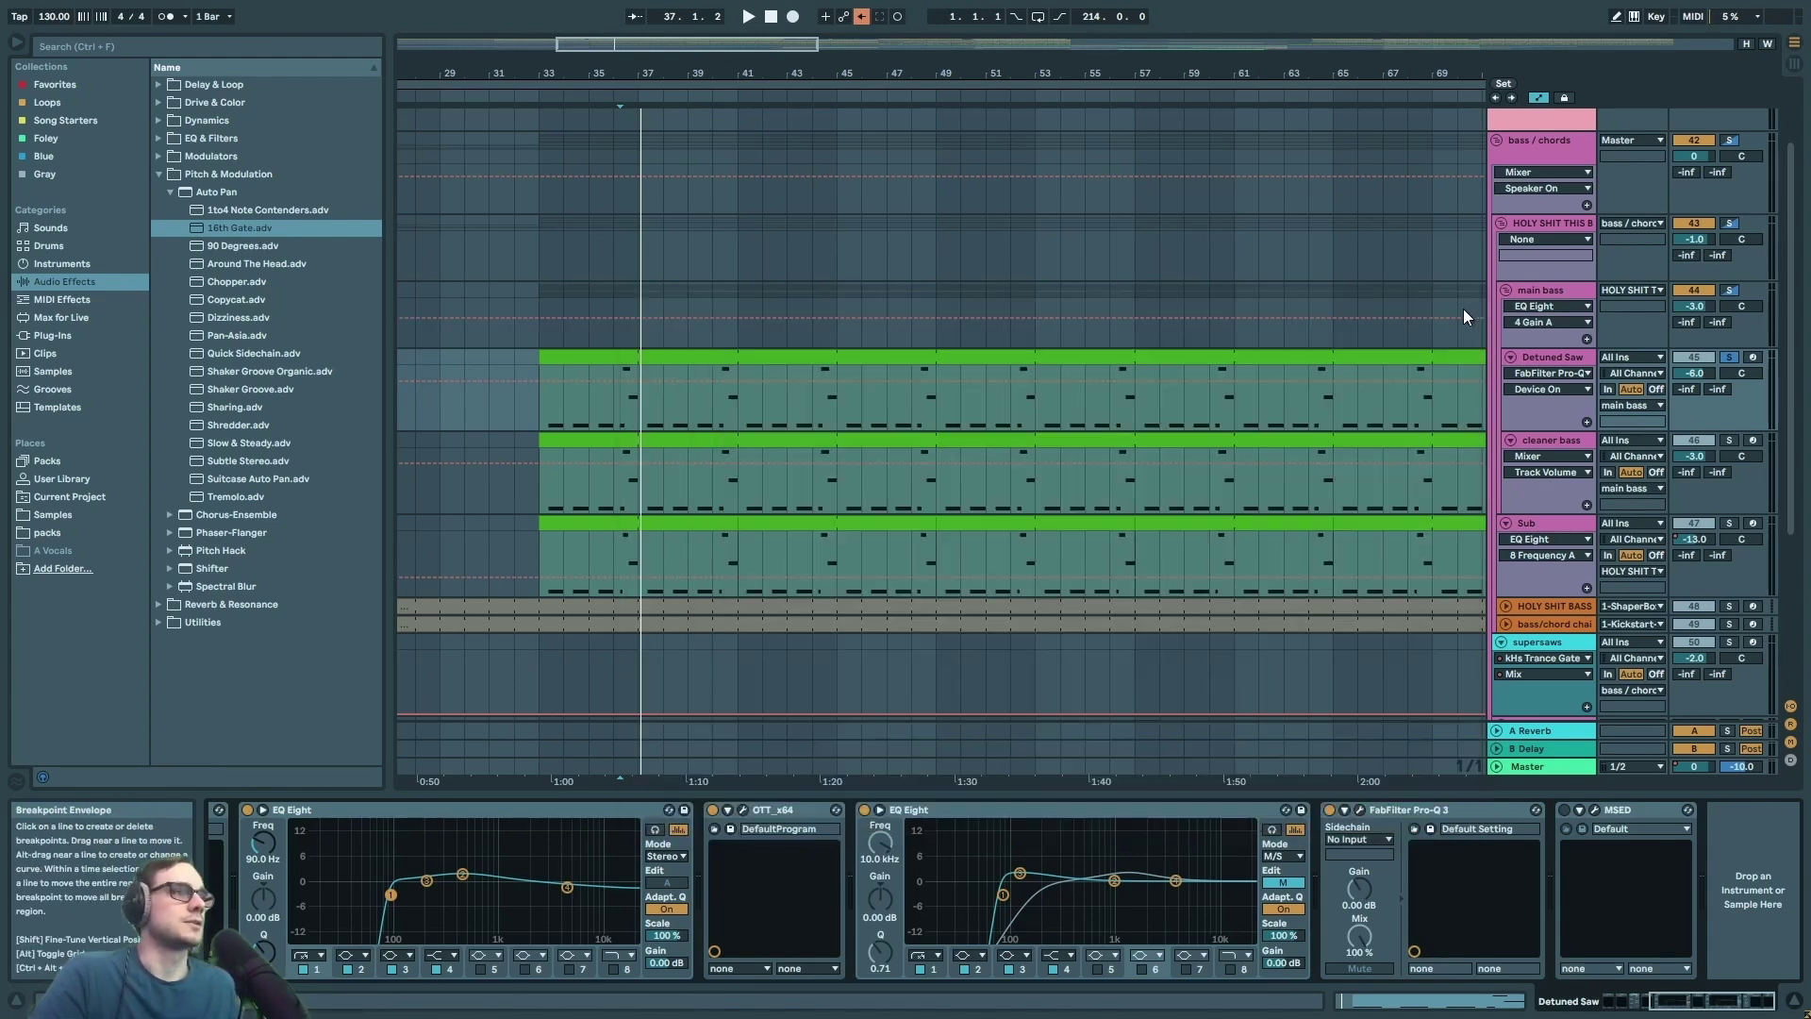
- Activate the MSED on the Detuned Saw track and open its window
click(1564, 809)
click(1595, 809)
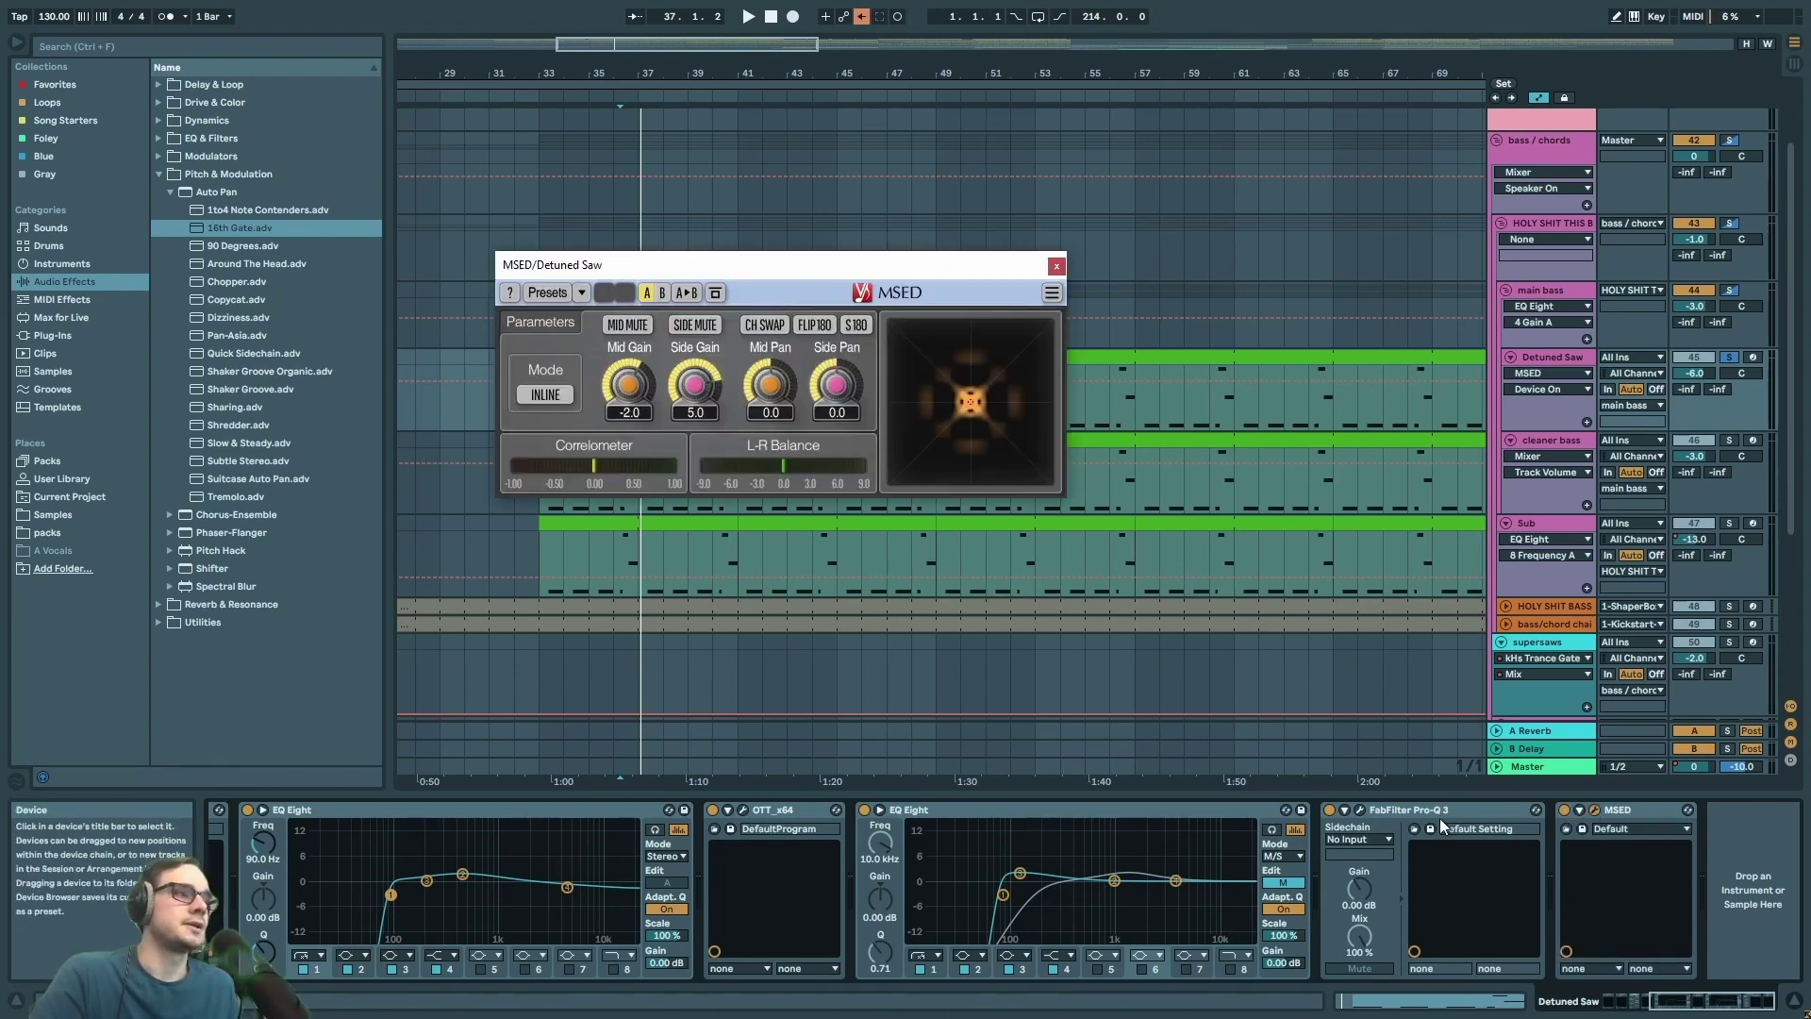
- Play the bass while watching the Detuned Saw's MSED stereo display, then close the MSED window
key(space)
drag(954, 264, 1069, 263)
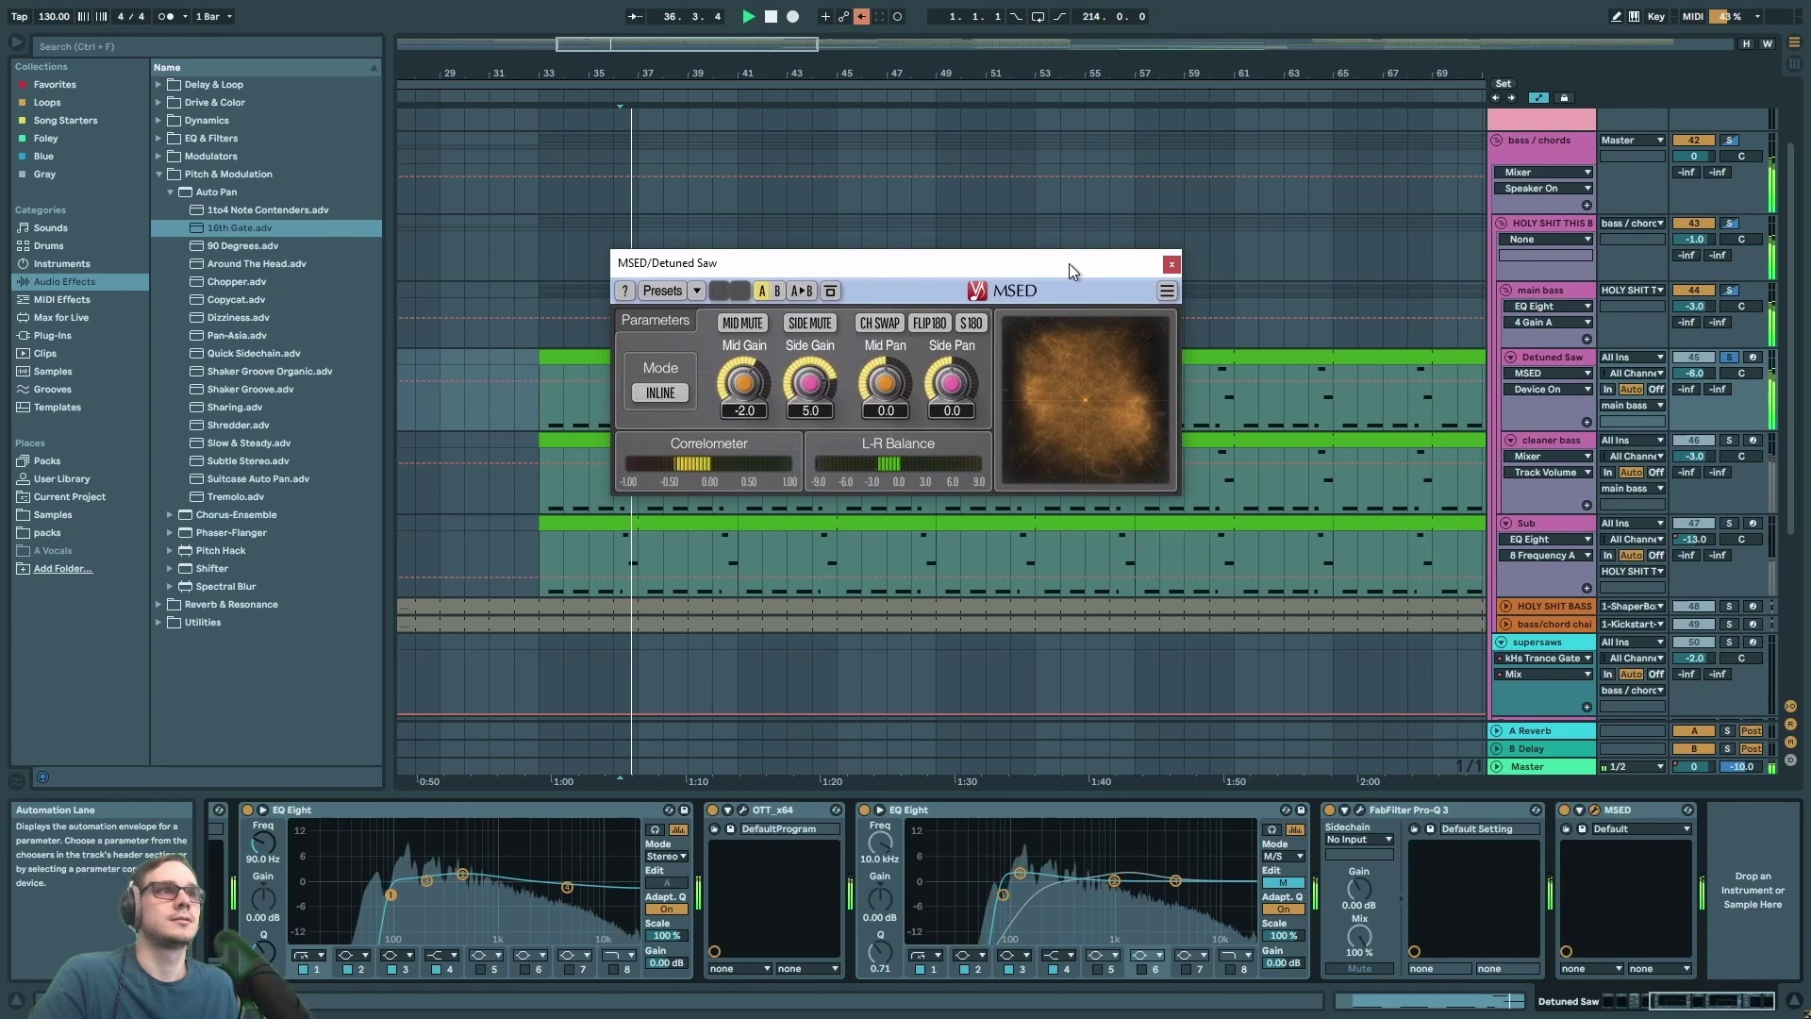
key(space)
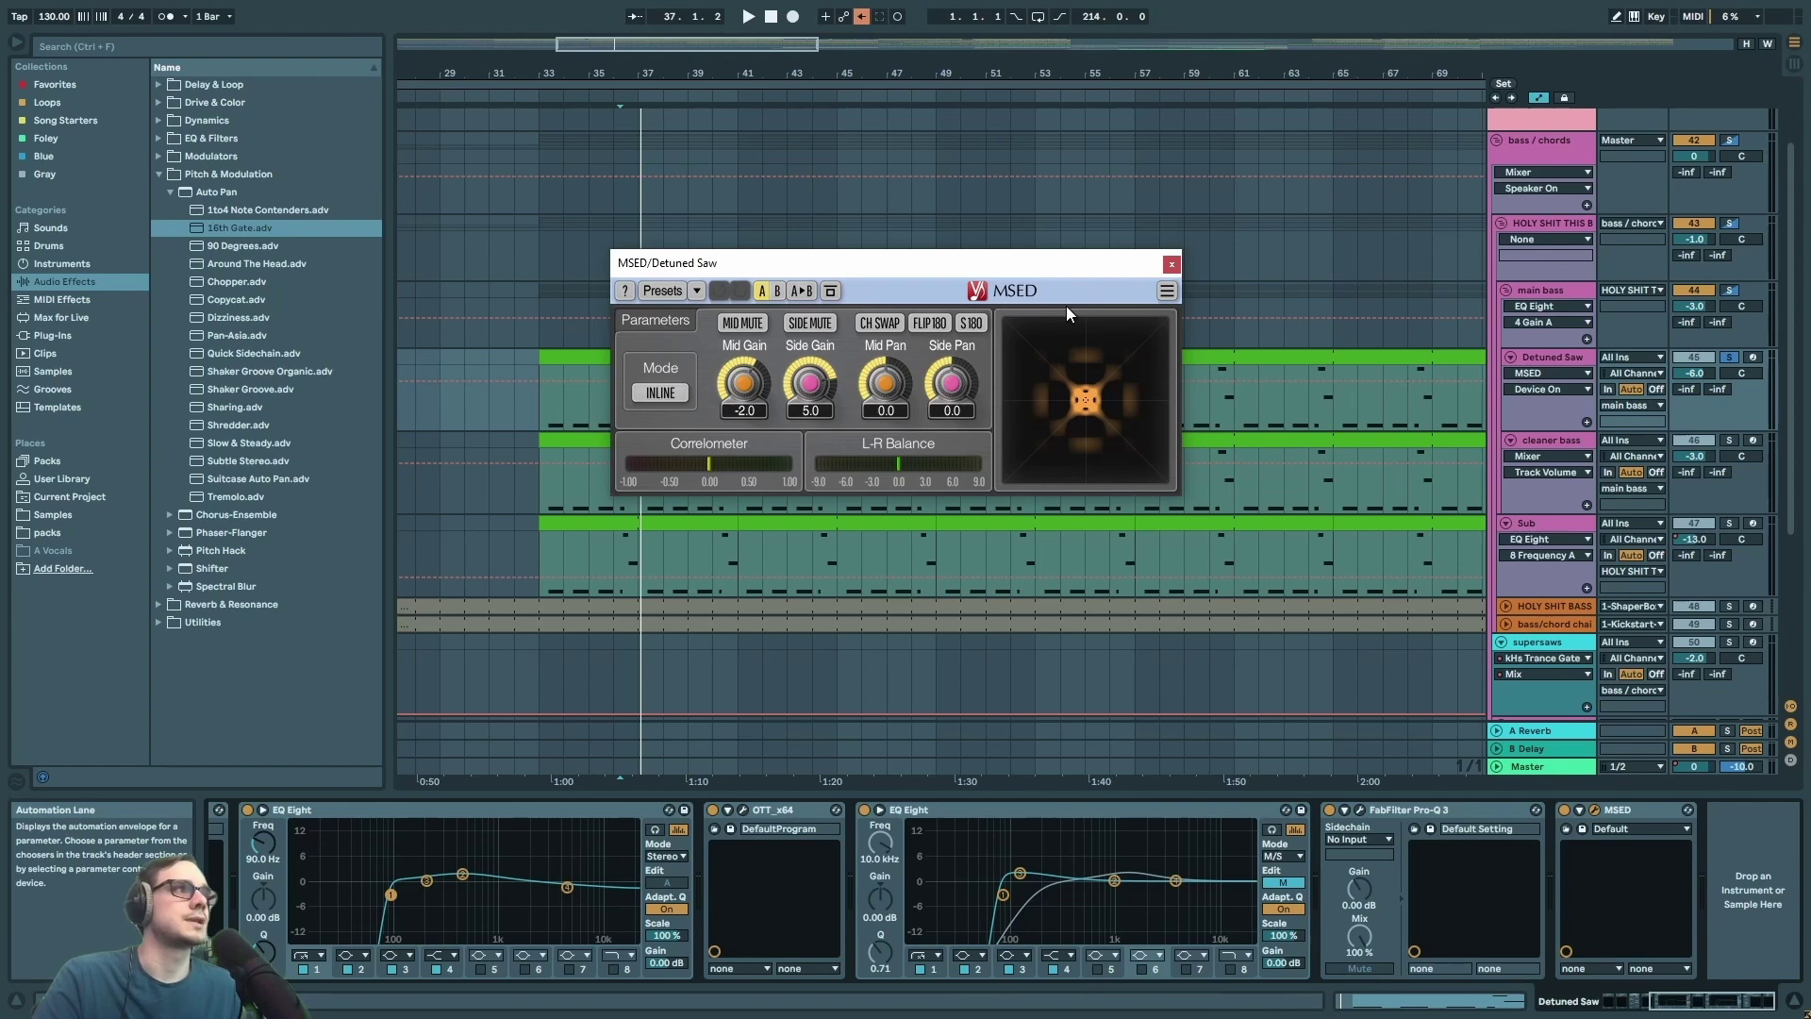
drag(948, 262, 986, 248)
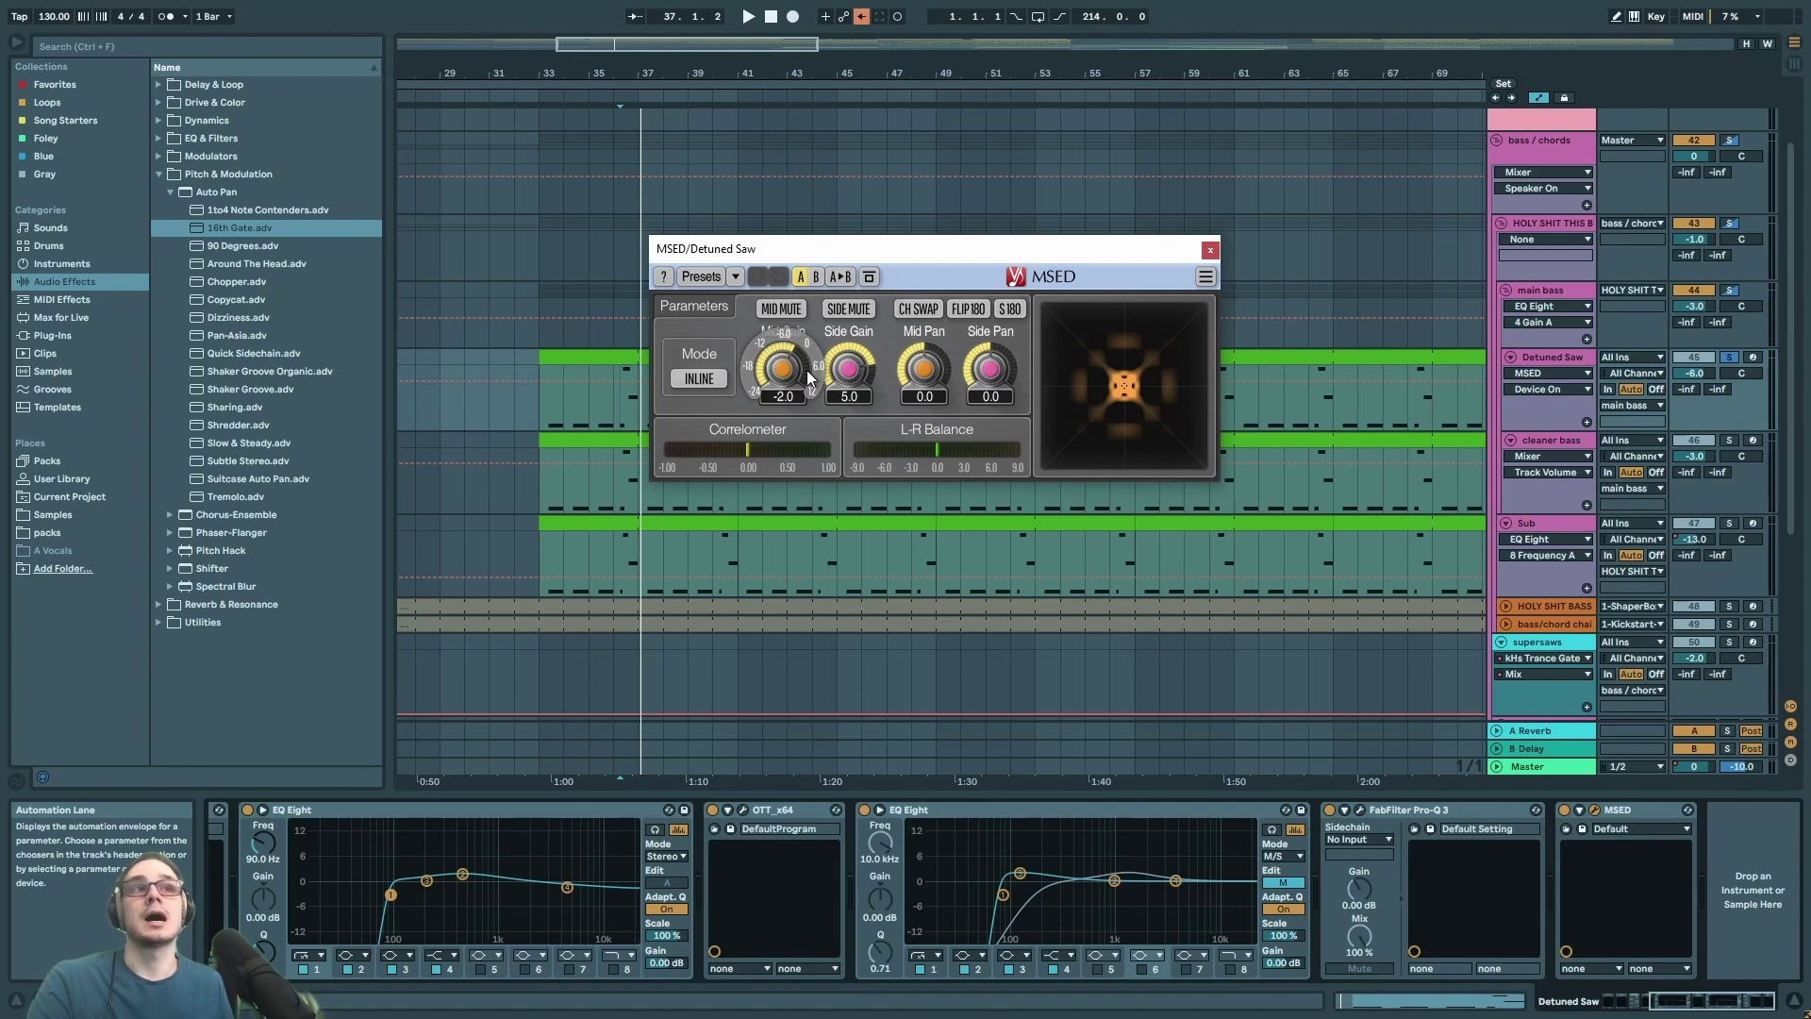
click(1210, 249)
- Solo the cleaner bass track, play it and open its Serum window
click(1539, 443)
click(1732, 441)
key(space)
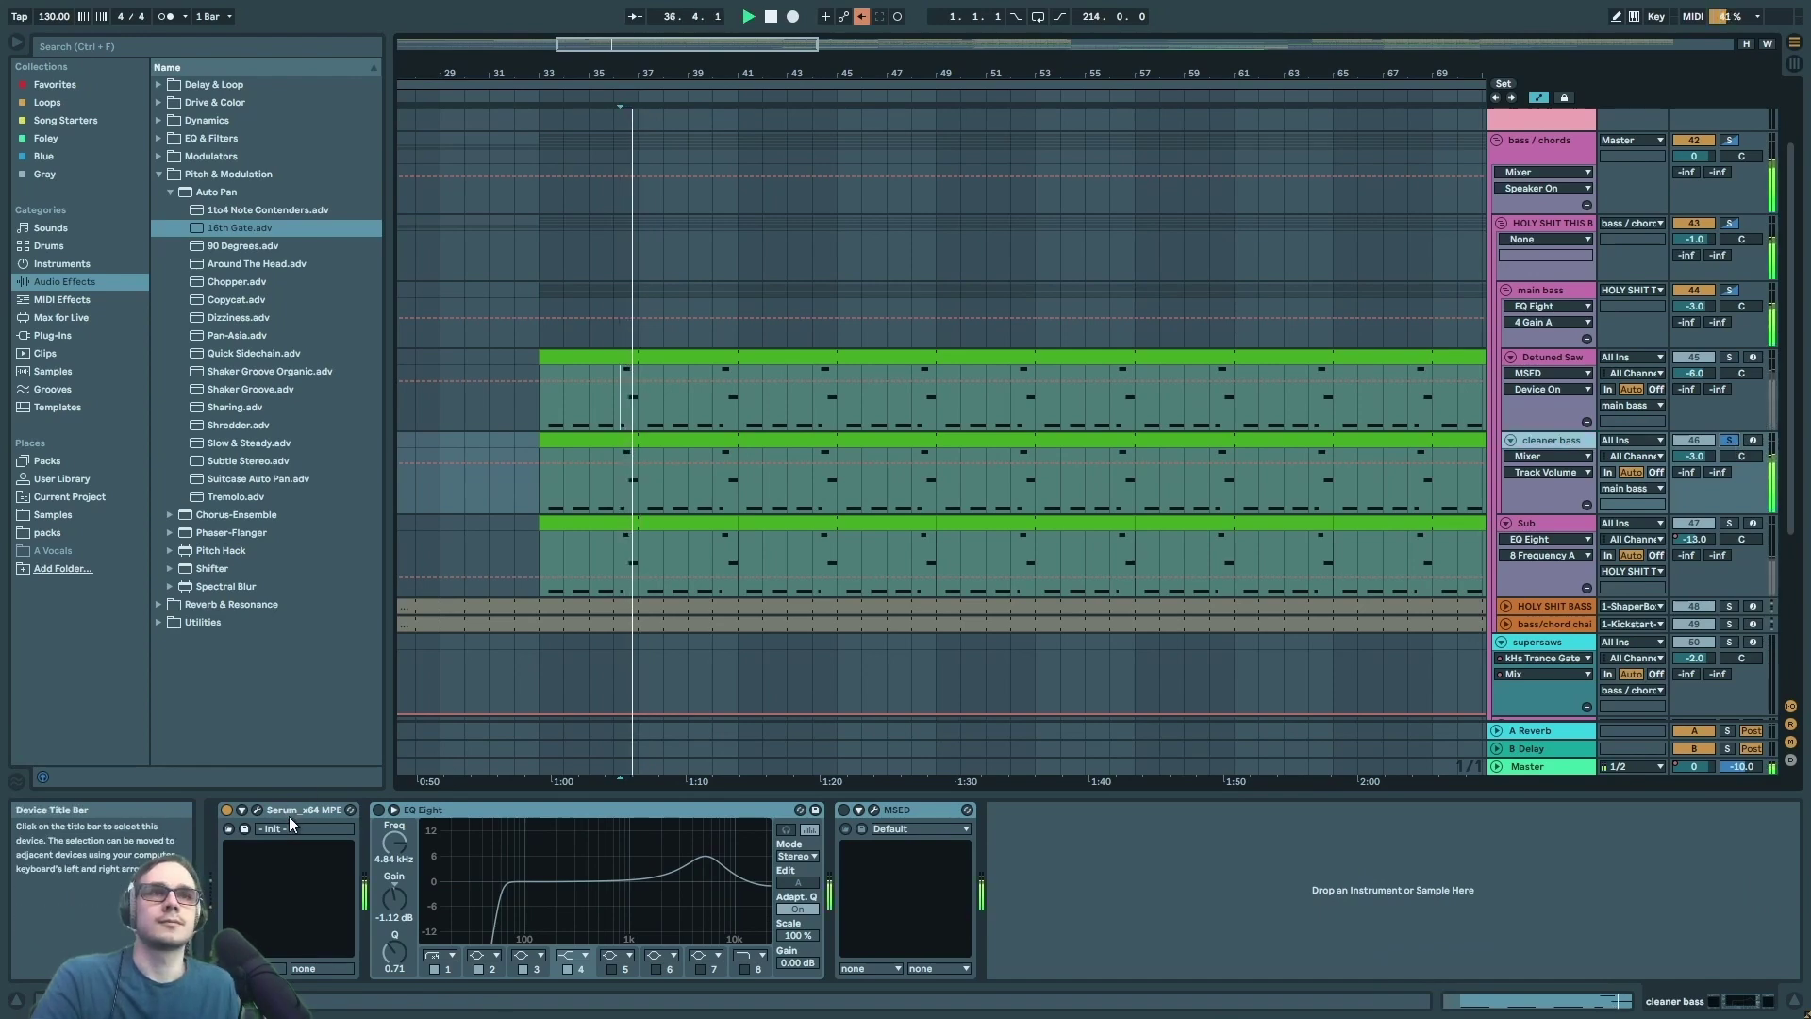
click(256, 809)
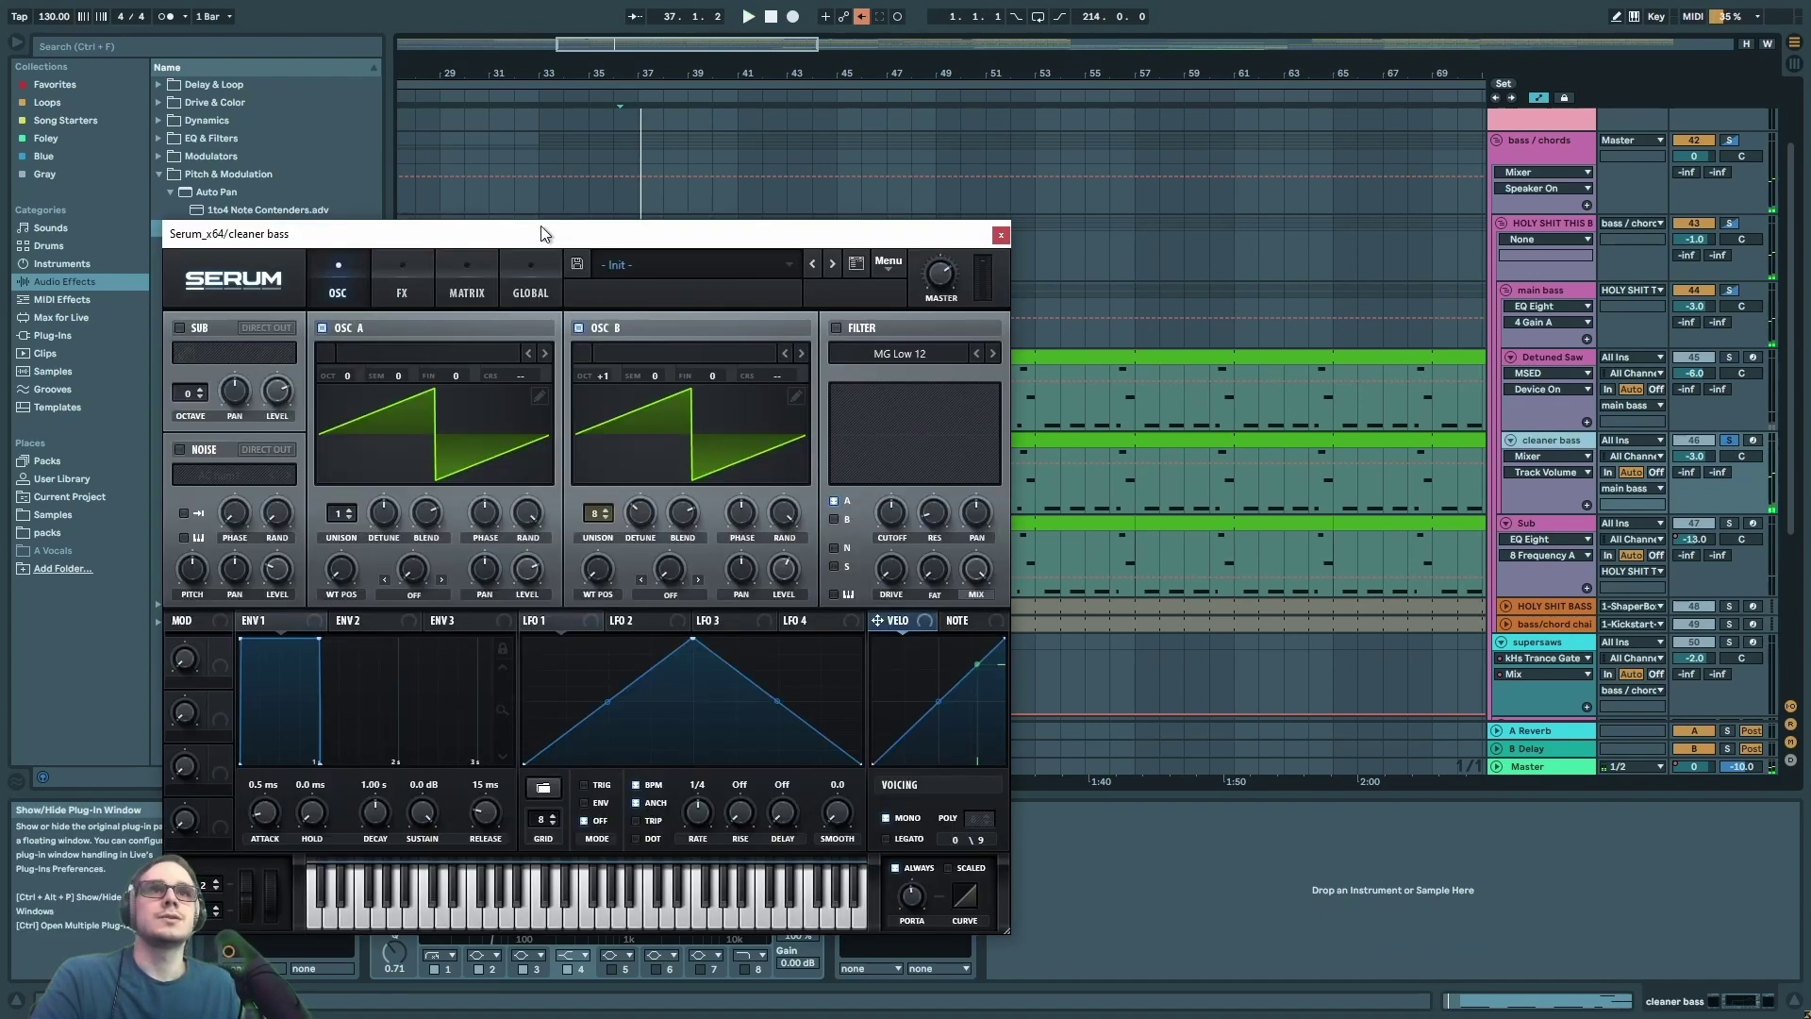
drag(543, 235, 811, 227)
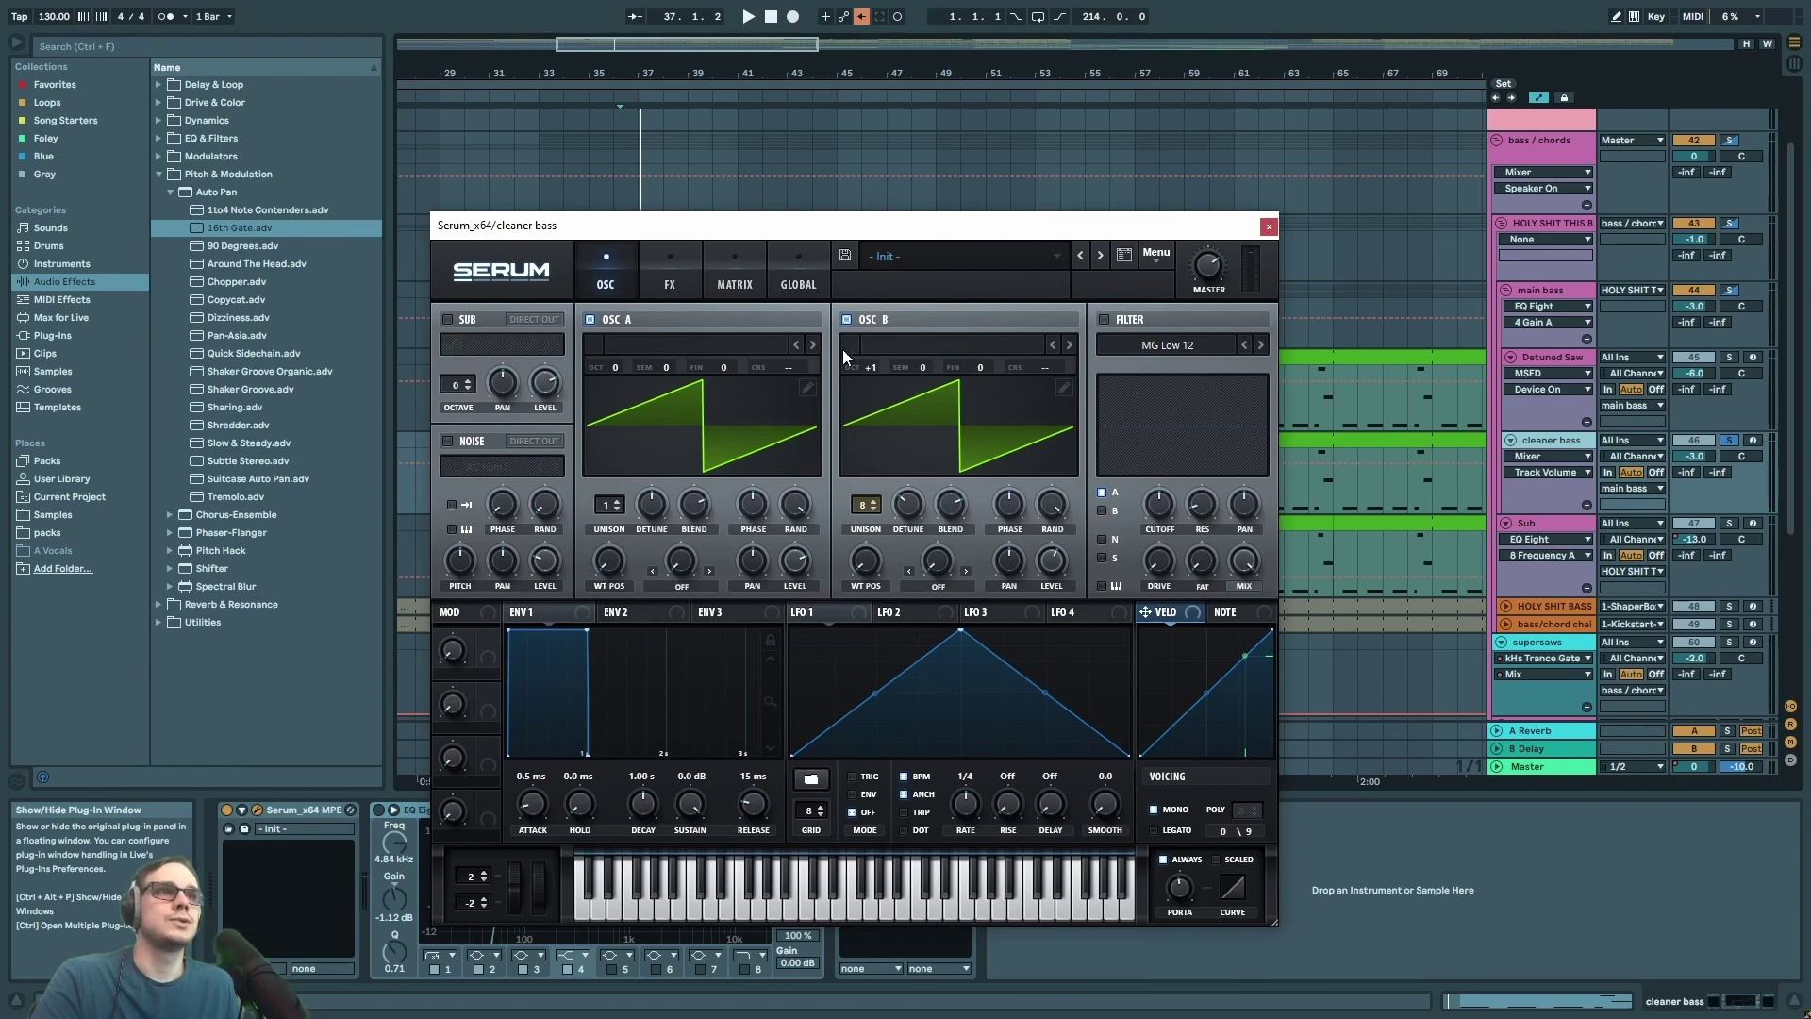
- Audition the cleaner bass with Serum's OSC B switched off, then with it switched back on
click(852, 321)
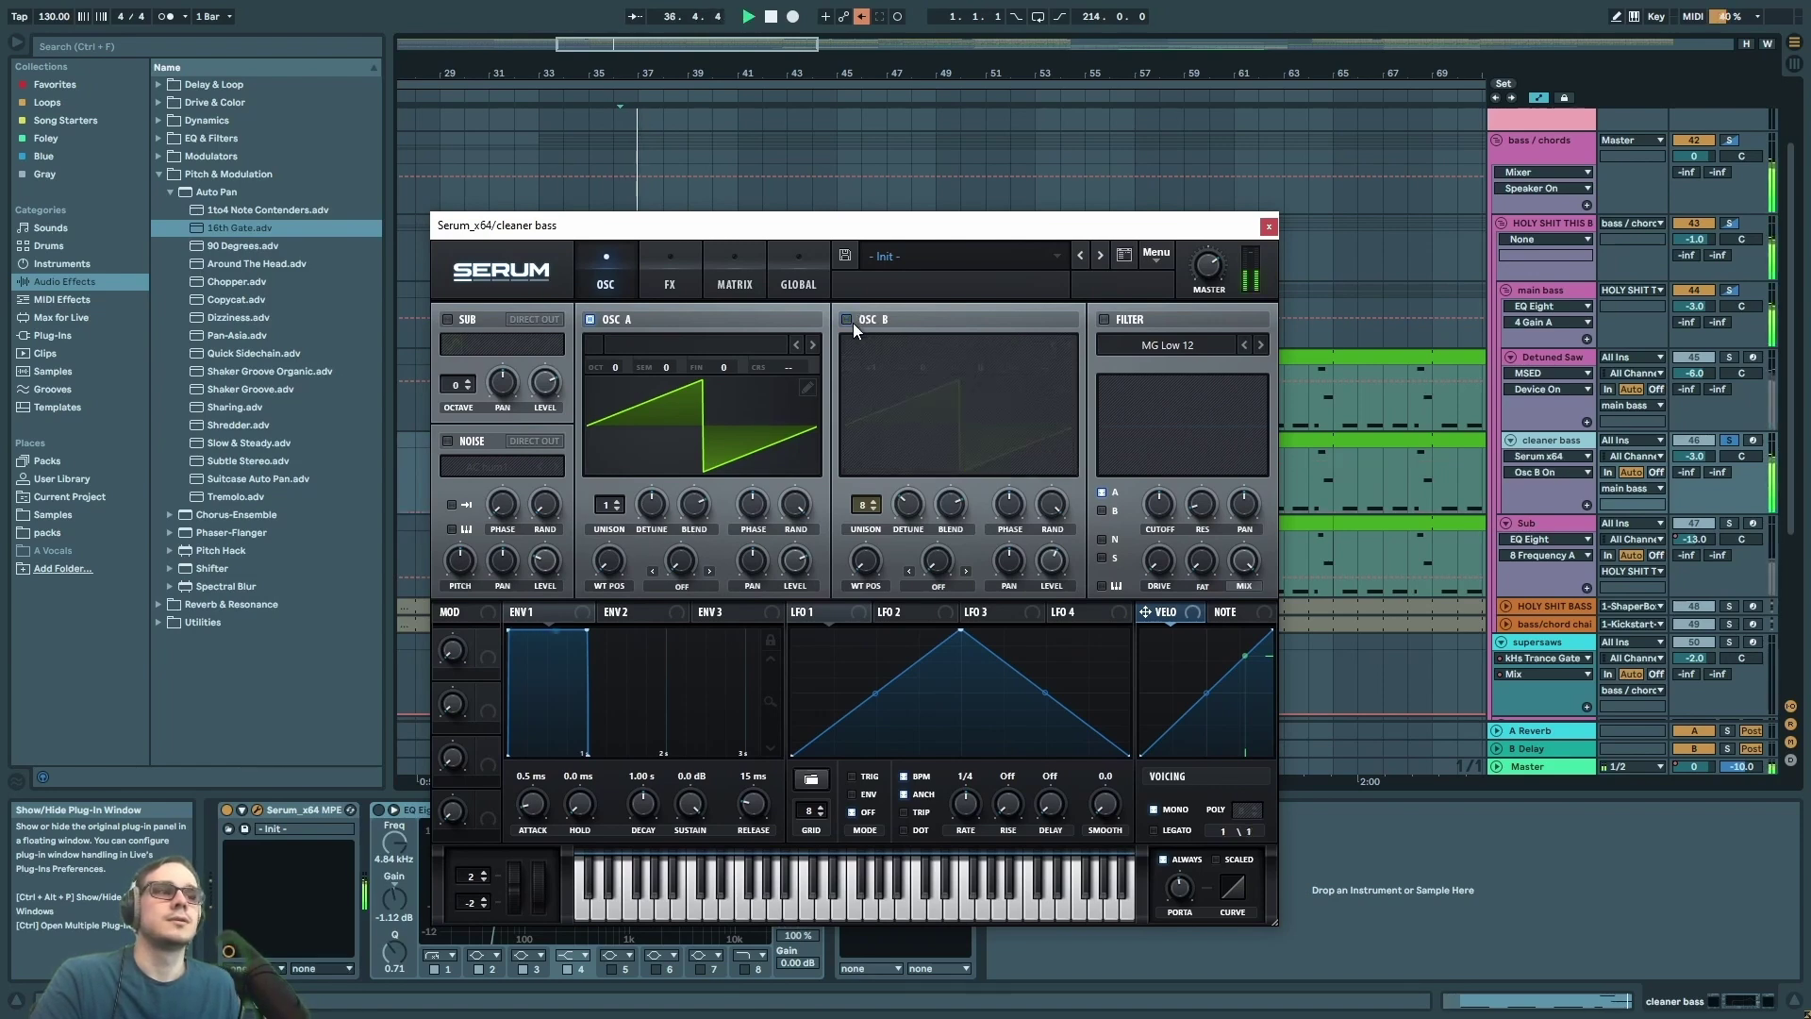
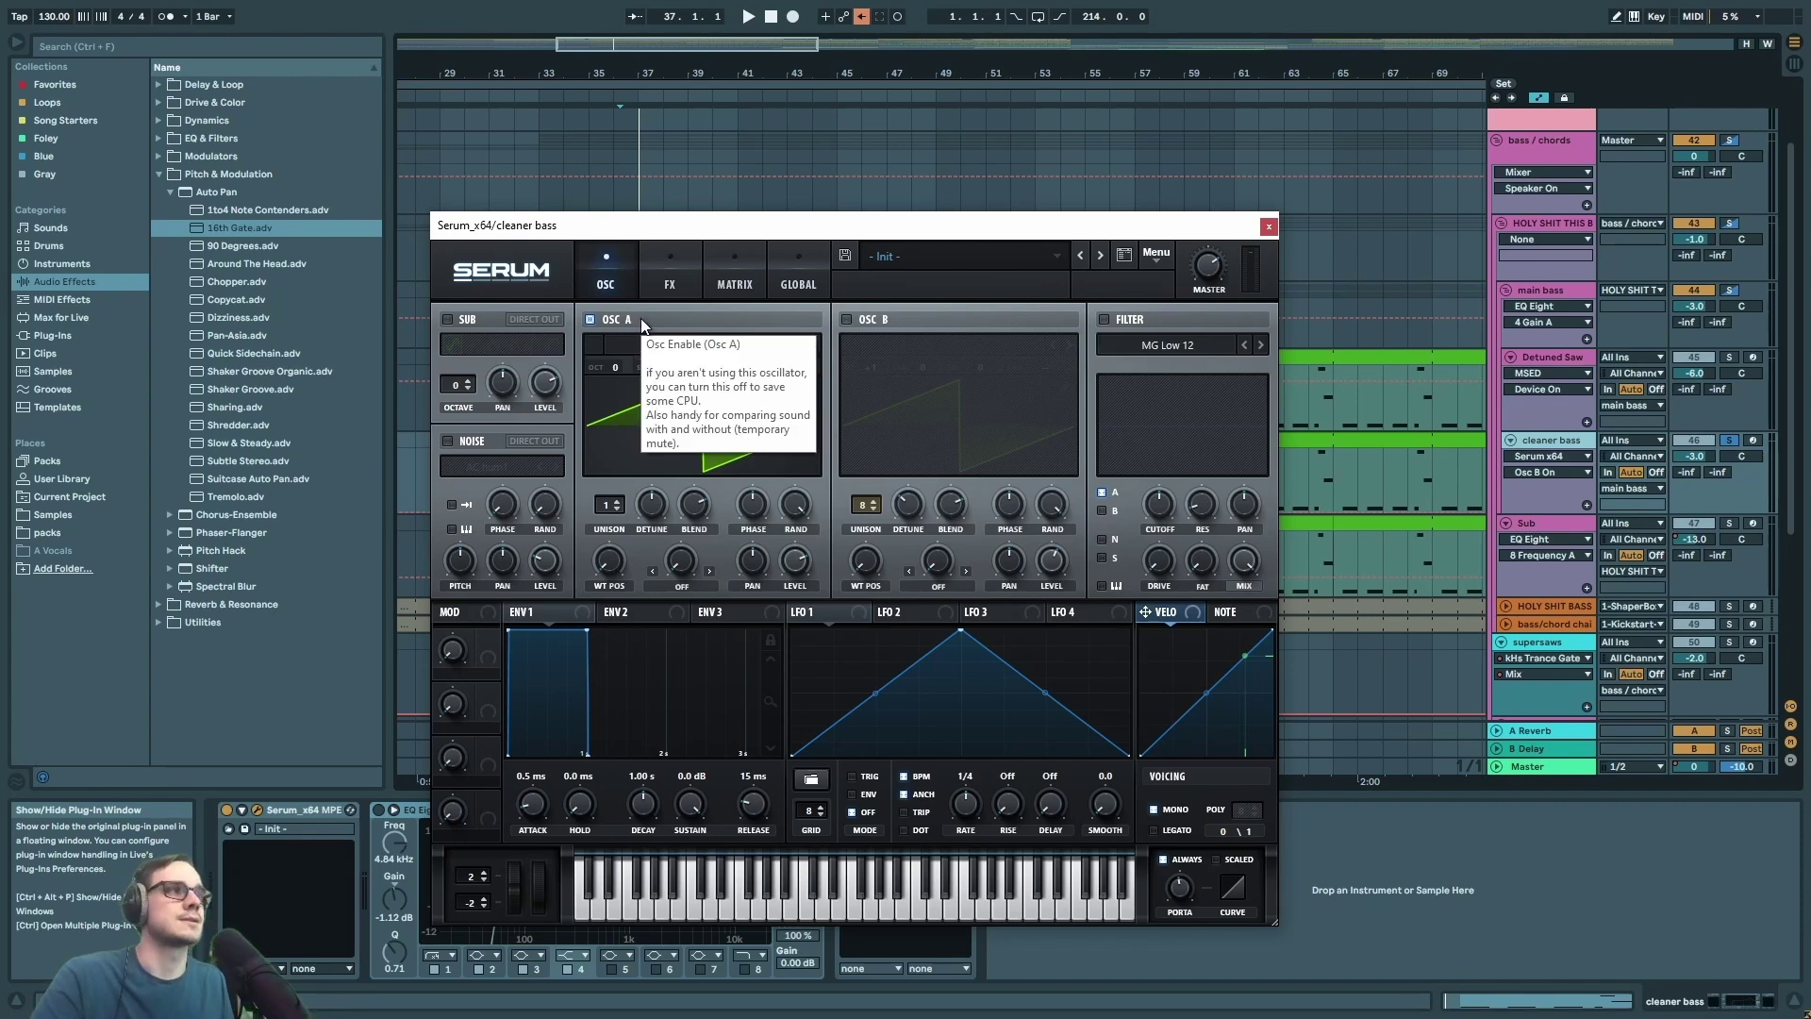
click(847, 319)
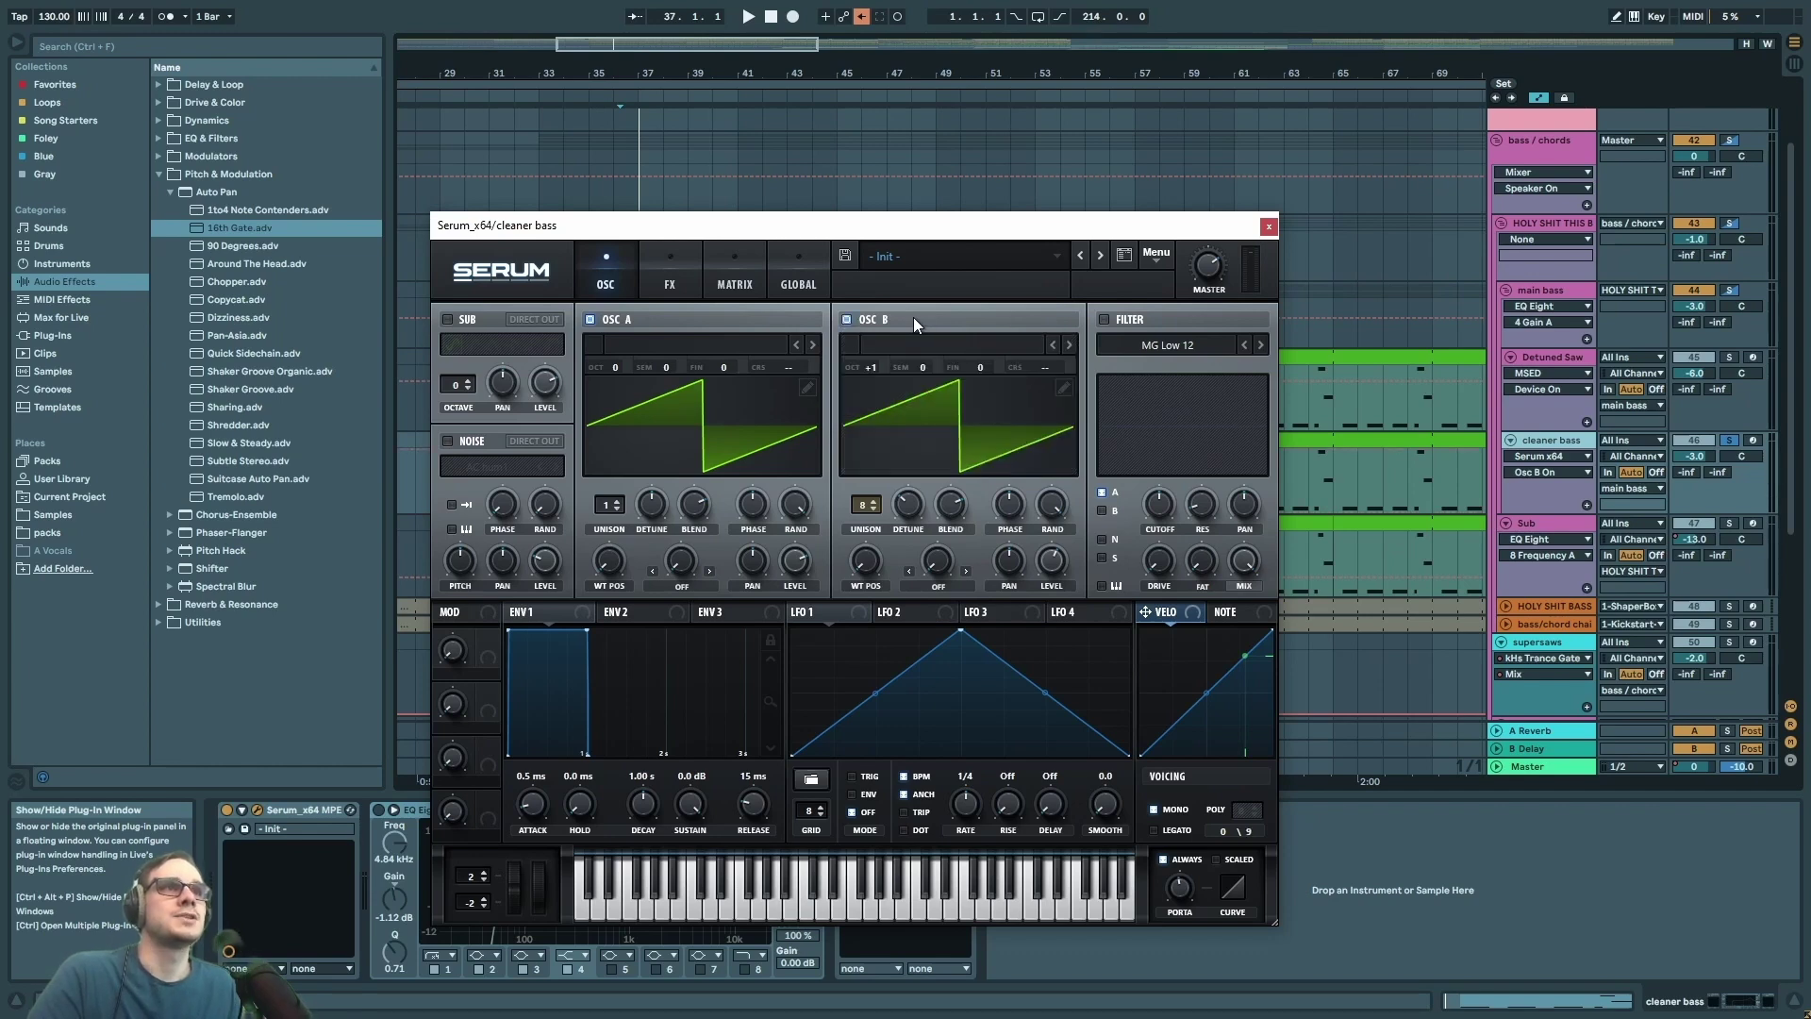
key(space)
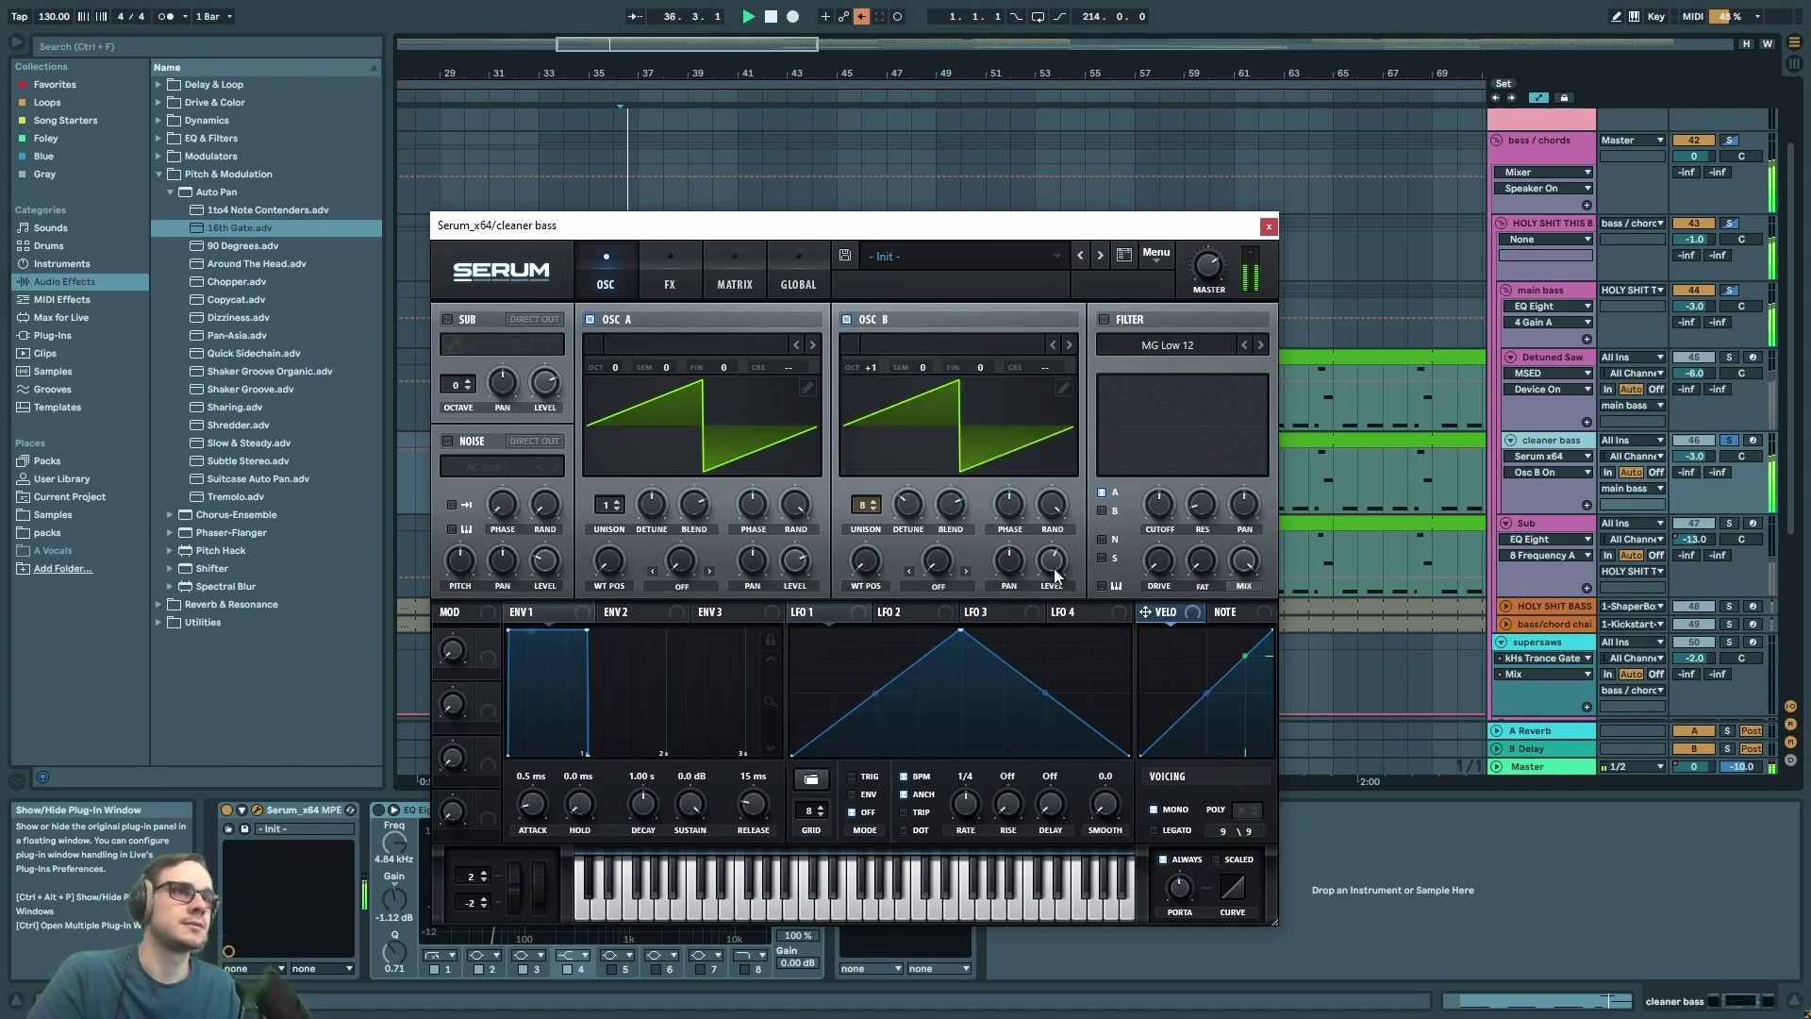
key(space)
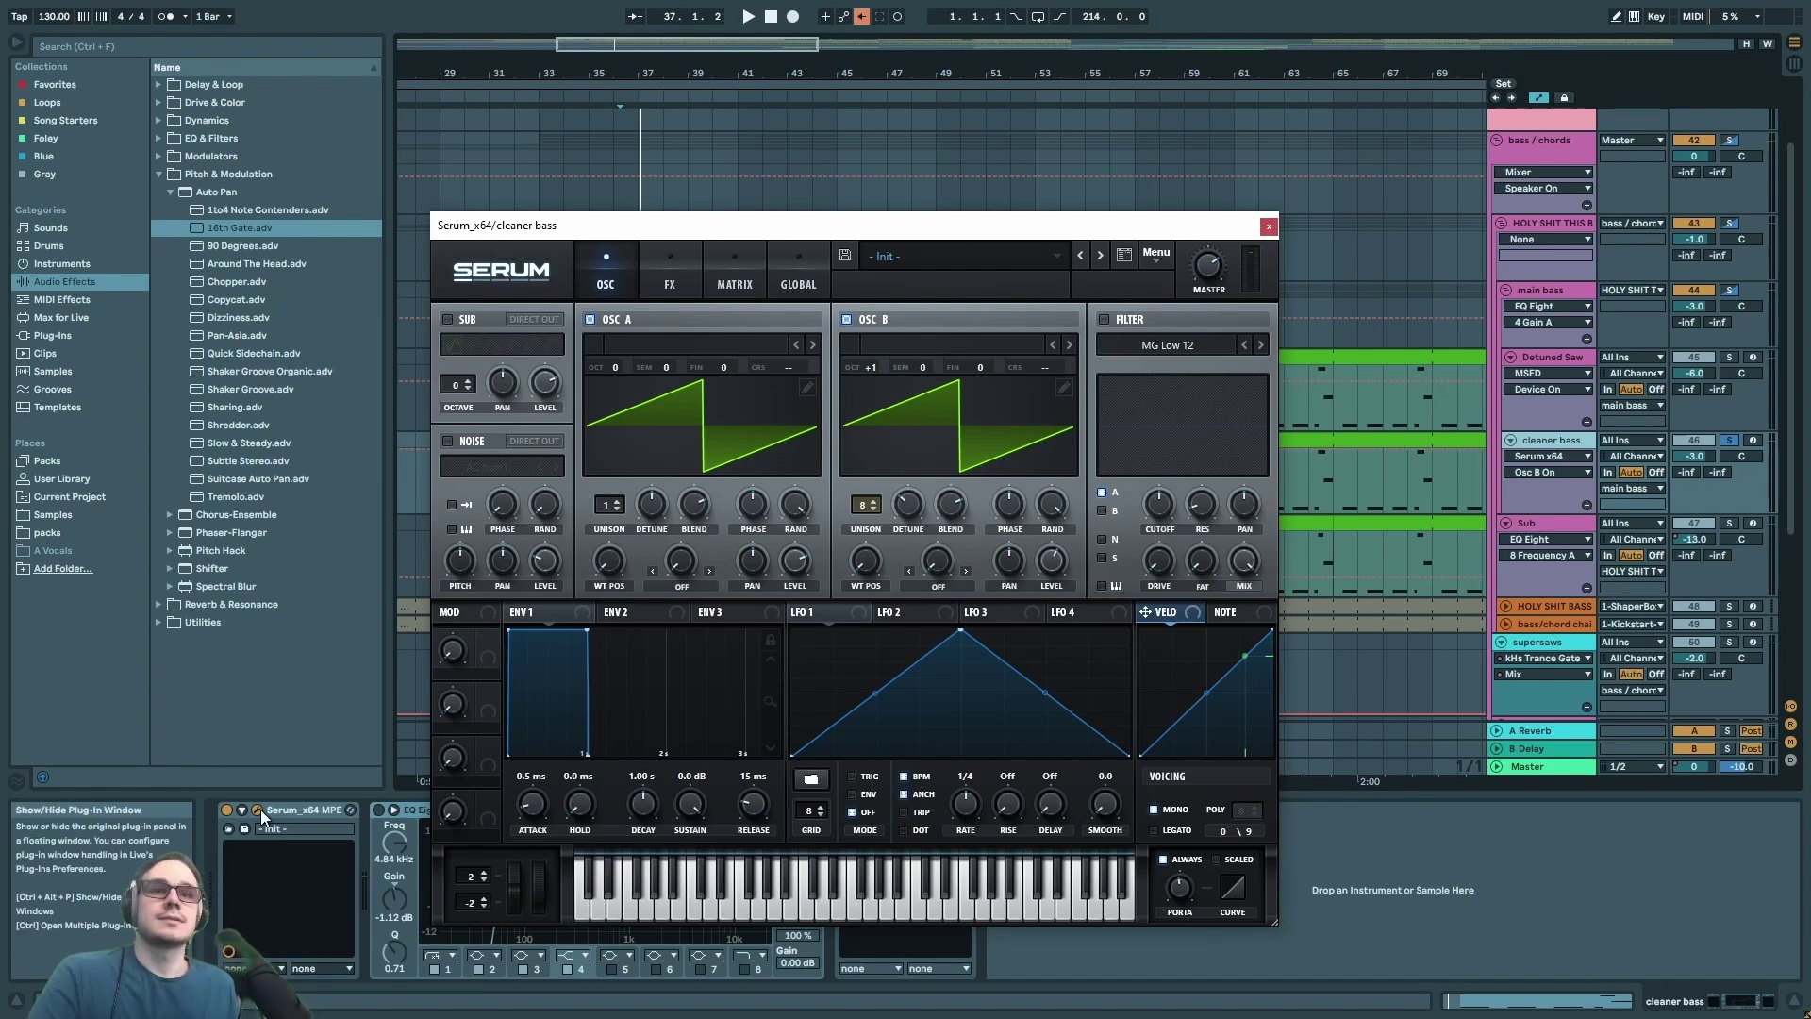
- Check the FX page of the cleaner bass's Serum, return to the oscillators and close its window
click(669, 270)
click(625, 263)
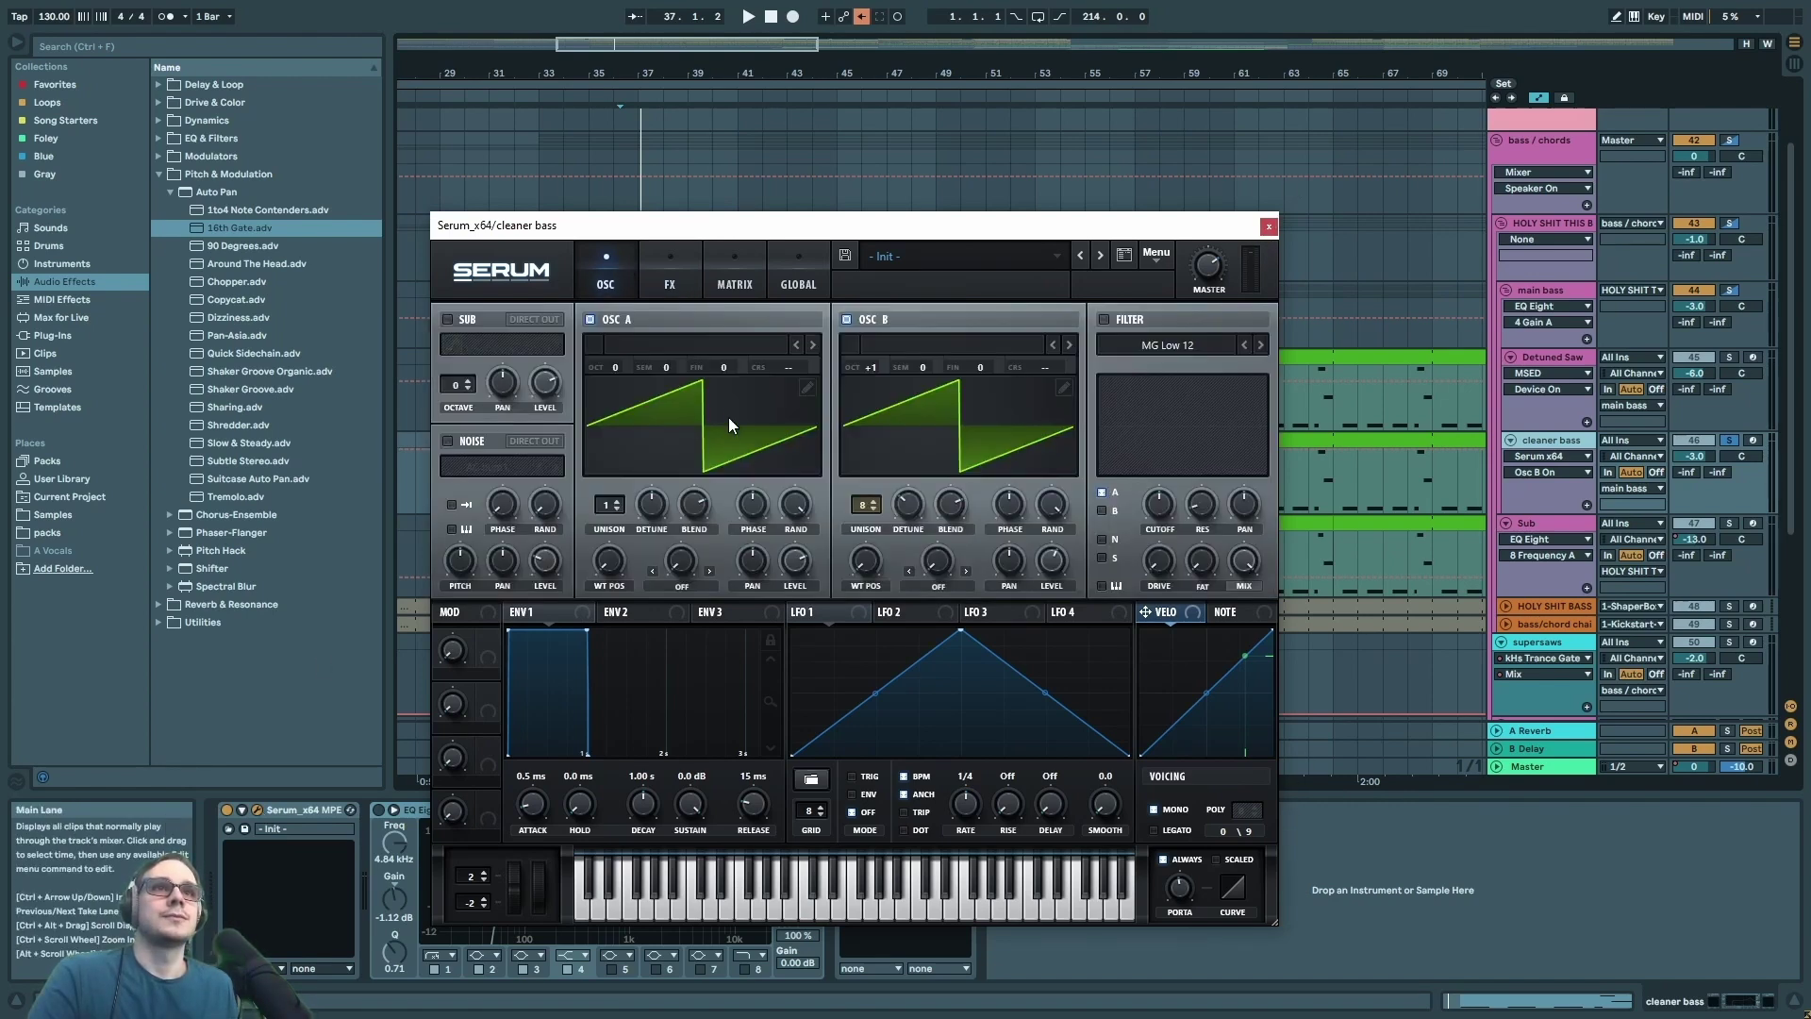
click(1269, 227)
- Activate the cleaner bass's EQ Eight during playback and inspect its low-cut and high boost bands
key(space)
click(379, 810)
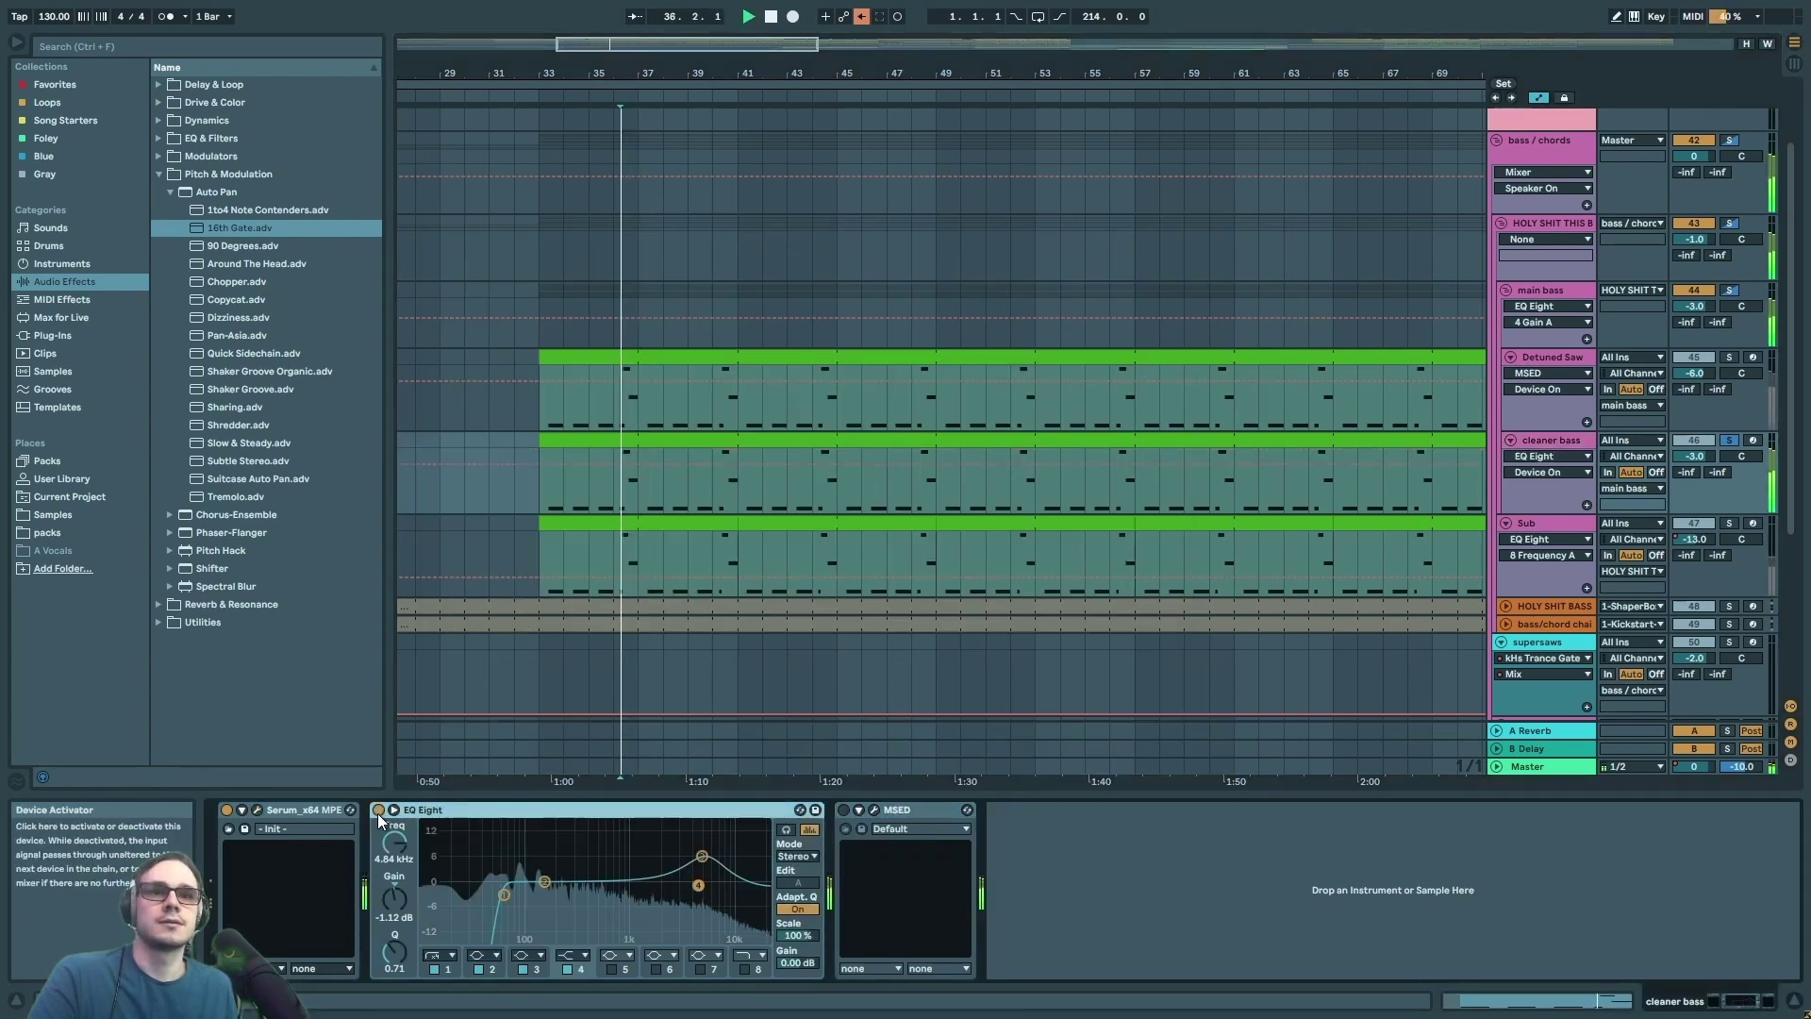
click(506, 896)
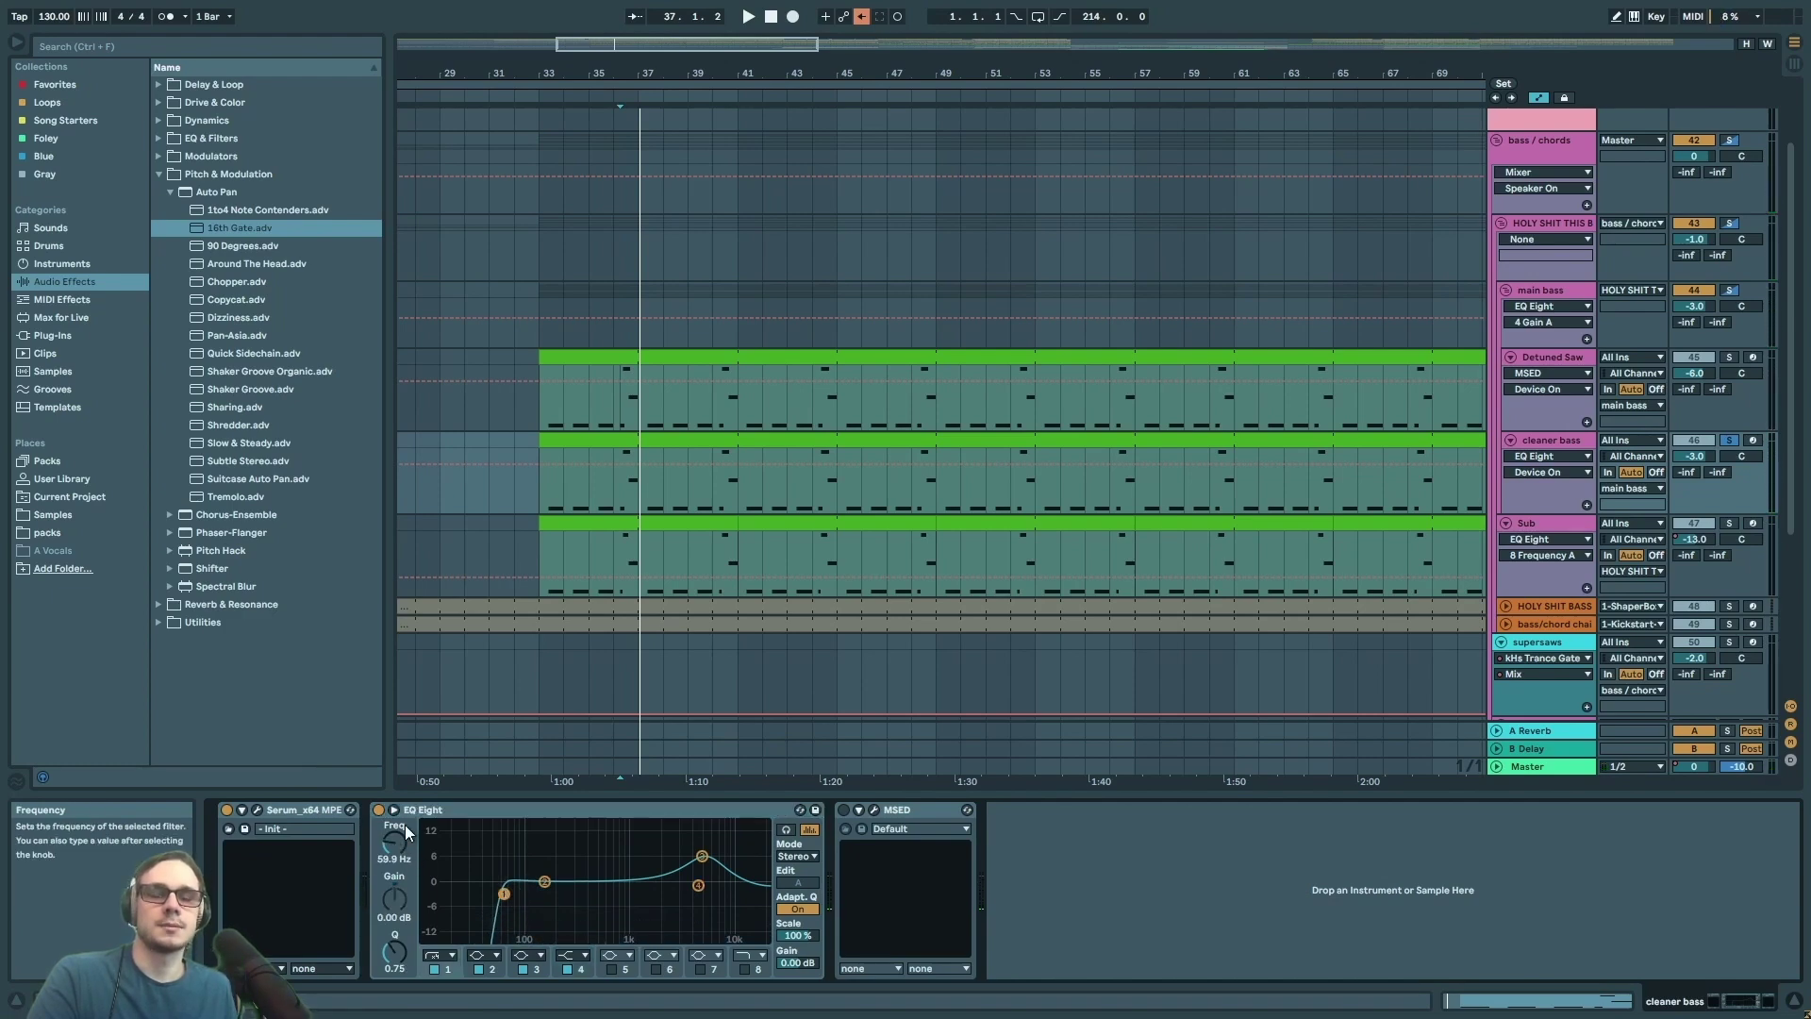
click(702, 858)
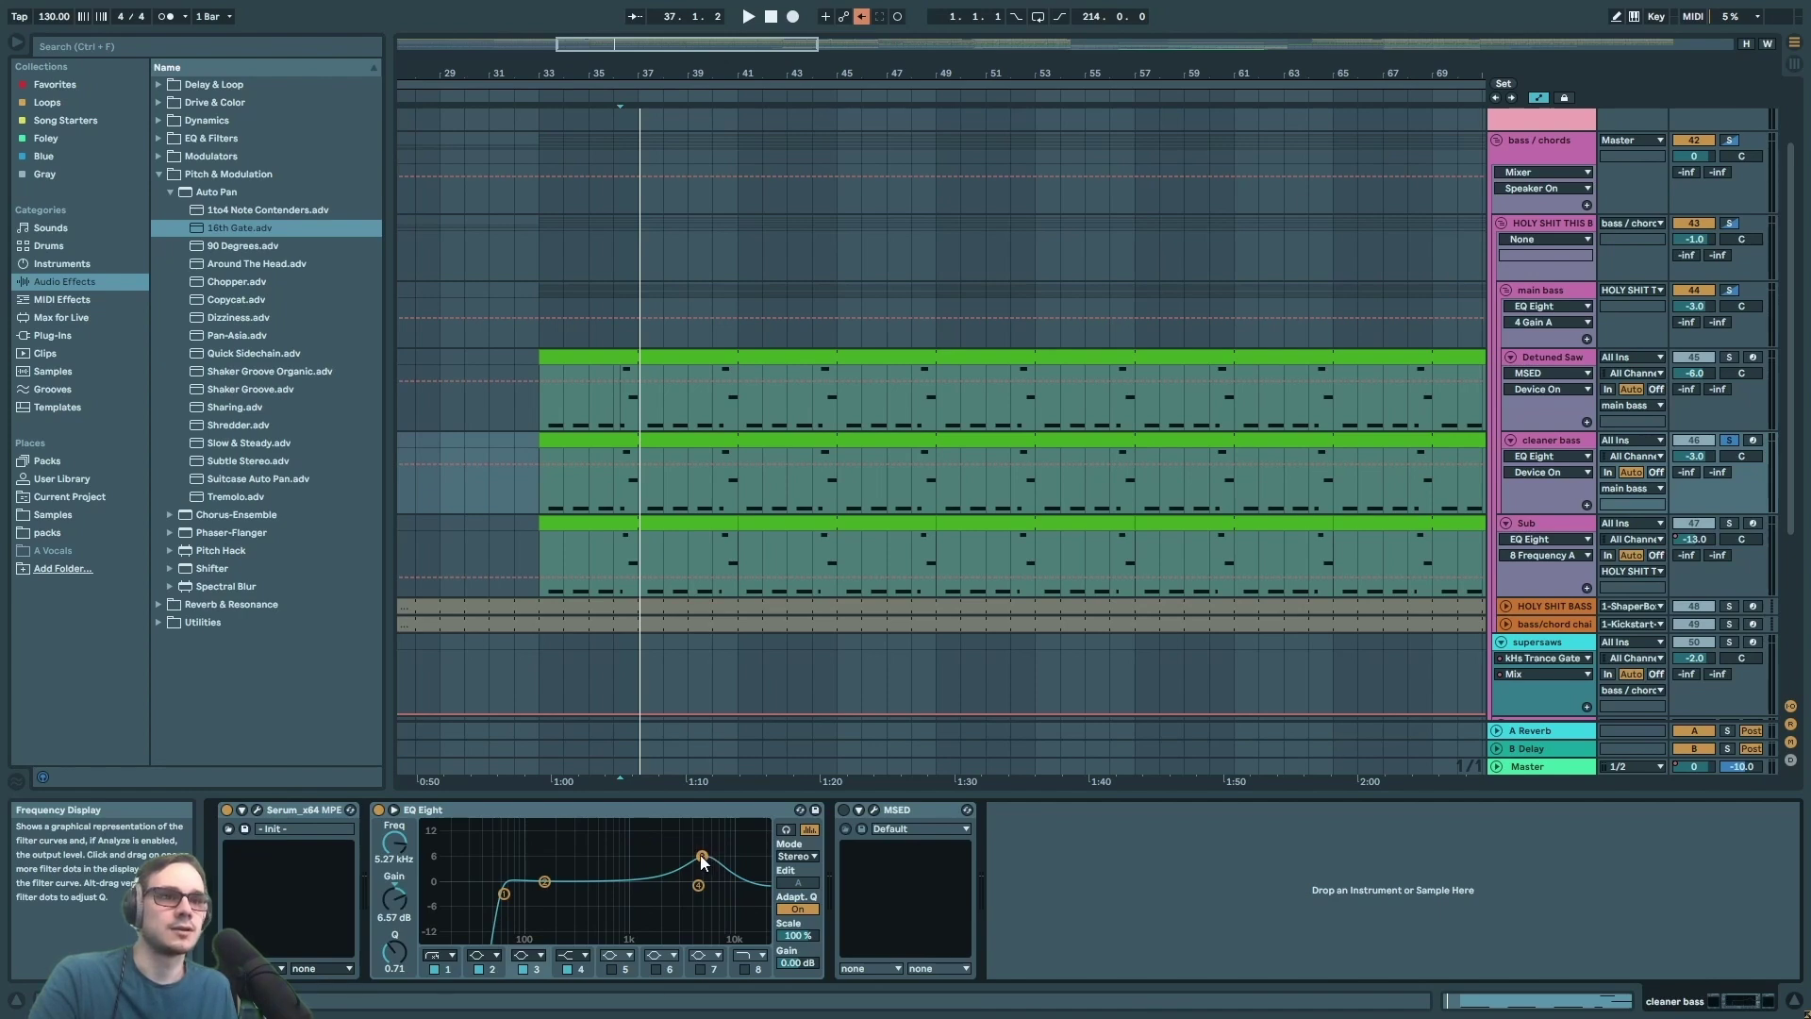
- Activate the MSED on the cleaner bass, play the bass with its window open and close the window
click(845, 814)
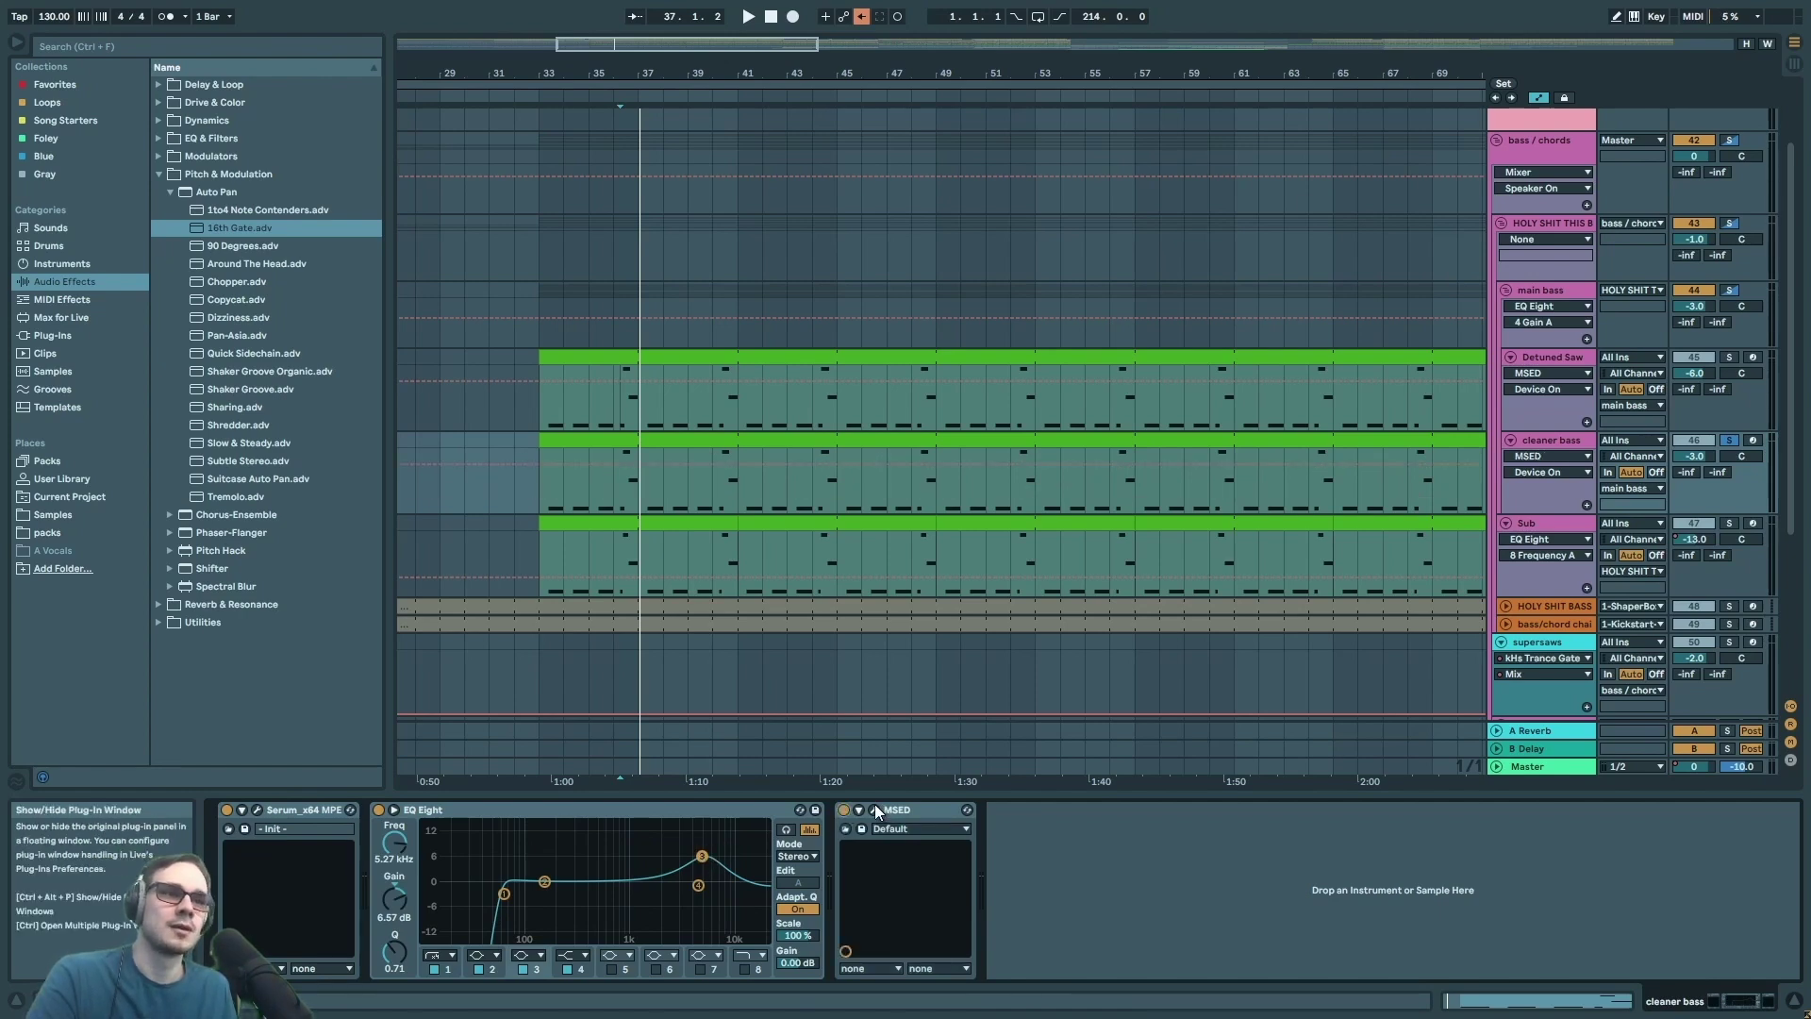
click(874, 810)
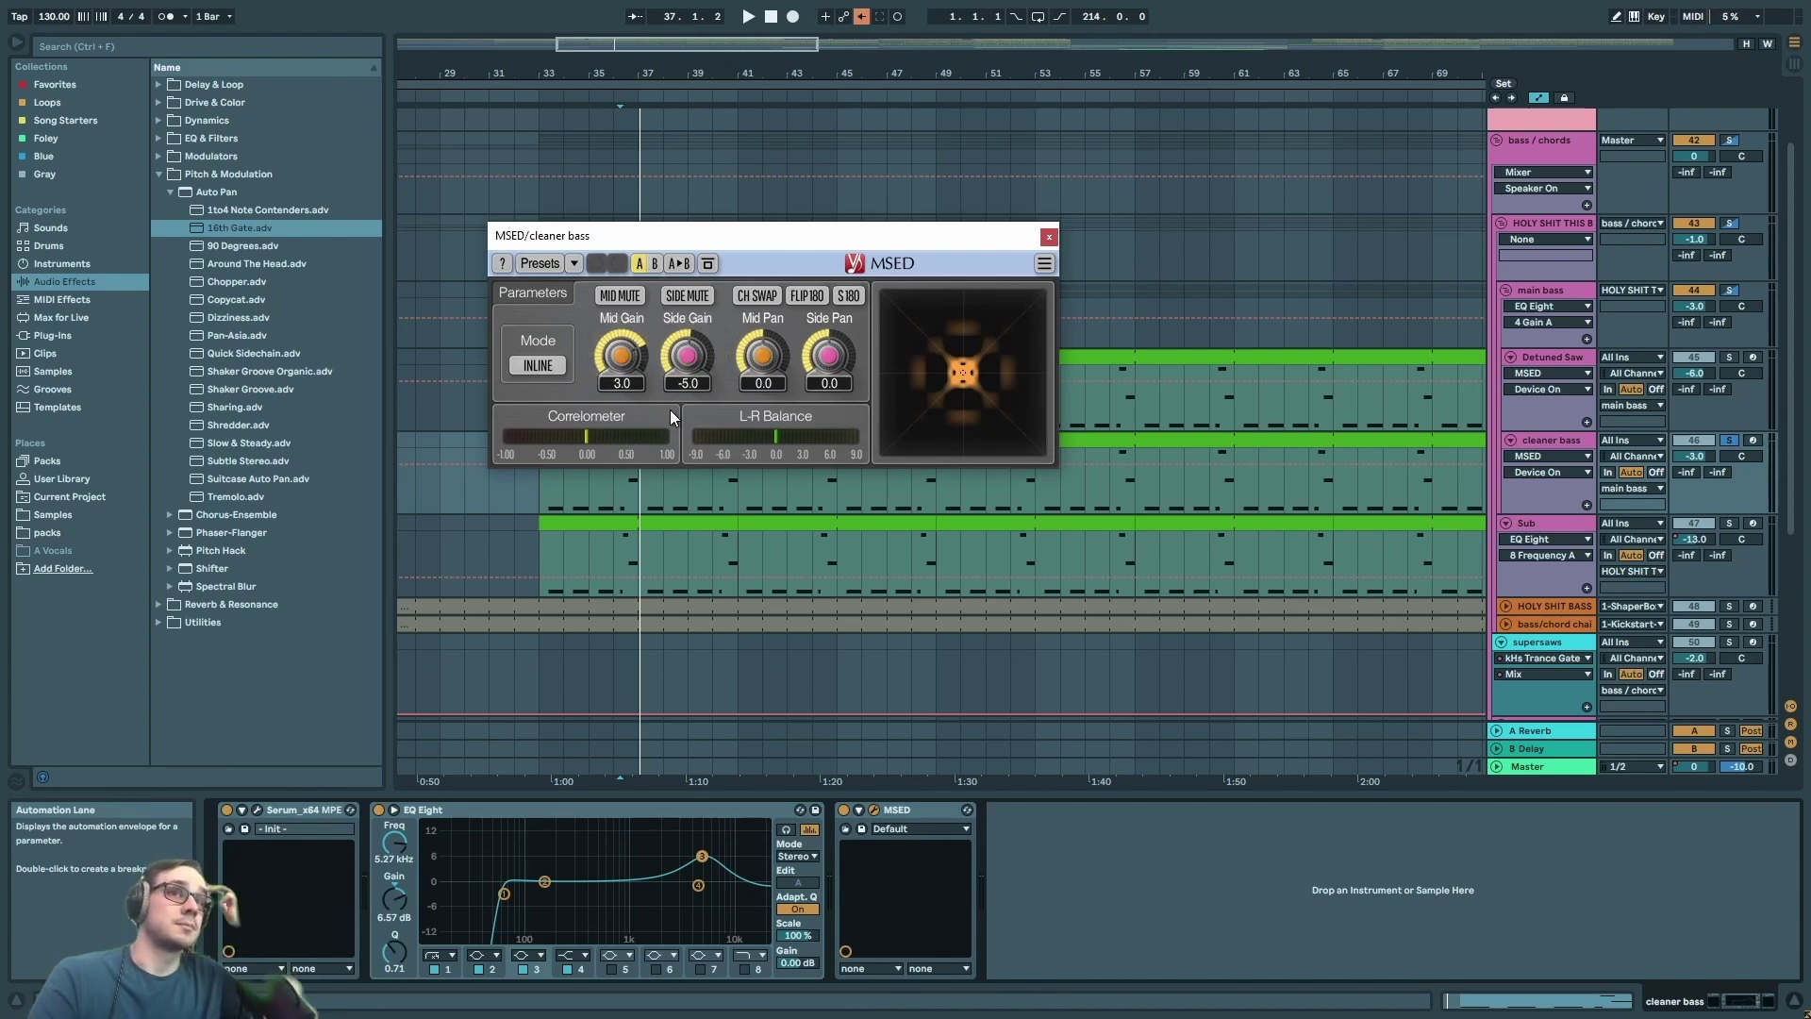
key(space)
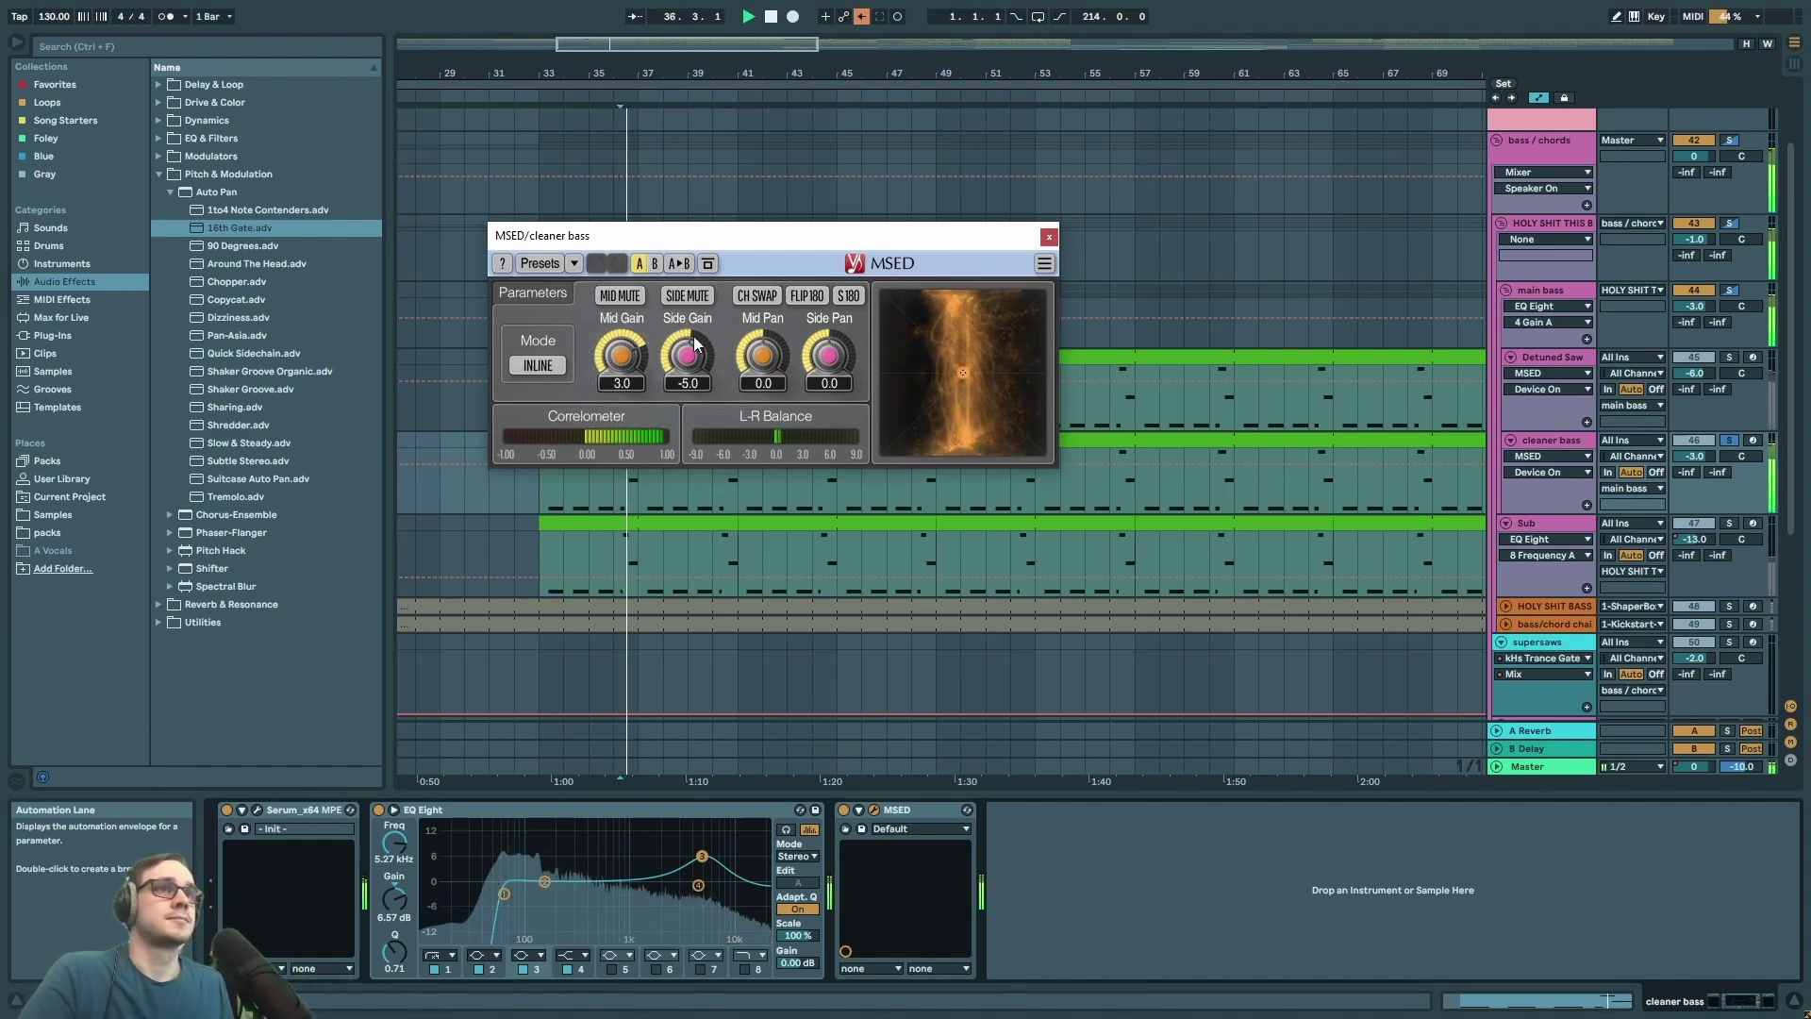
click(1049, 236)
- Solo the main bass group, play it from bar 33 and display the group's effects
key(space)
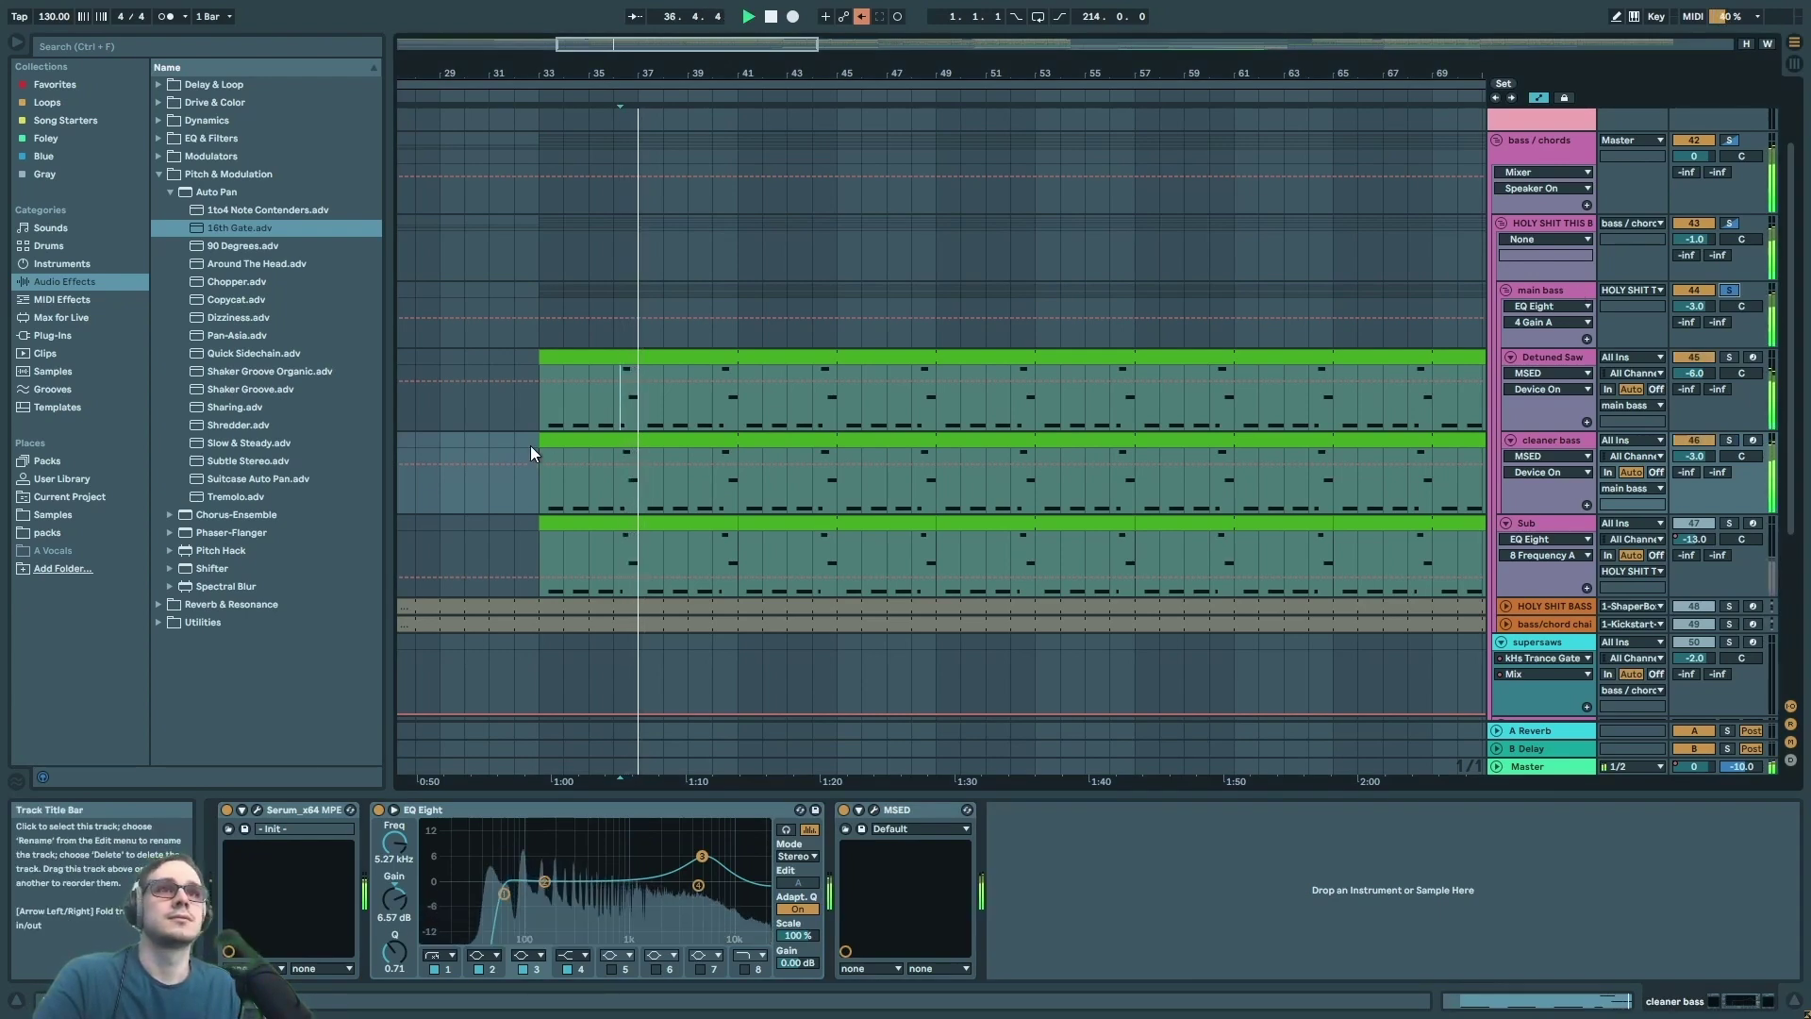
click(536, 421)
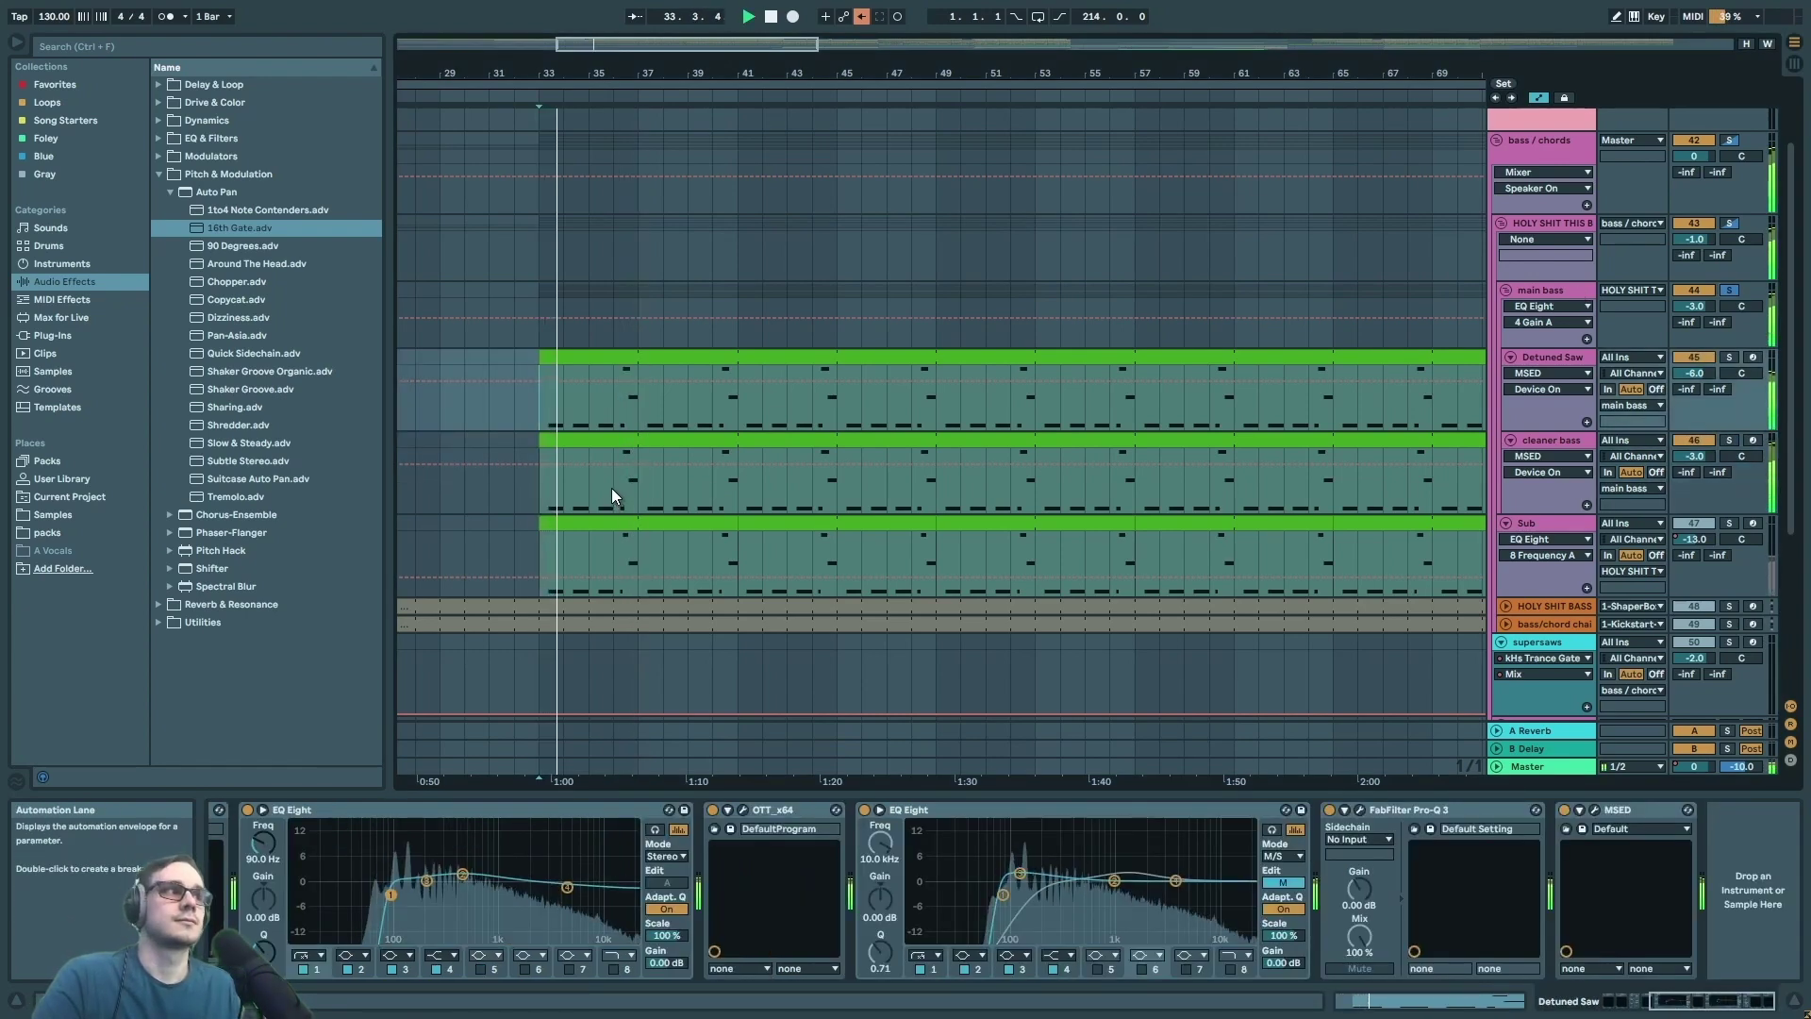
click(1553, 291)
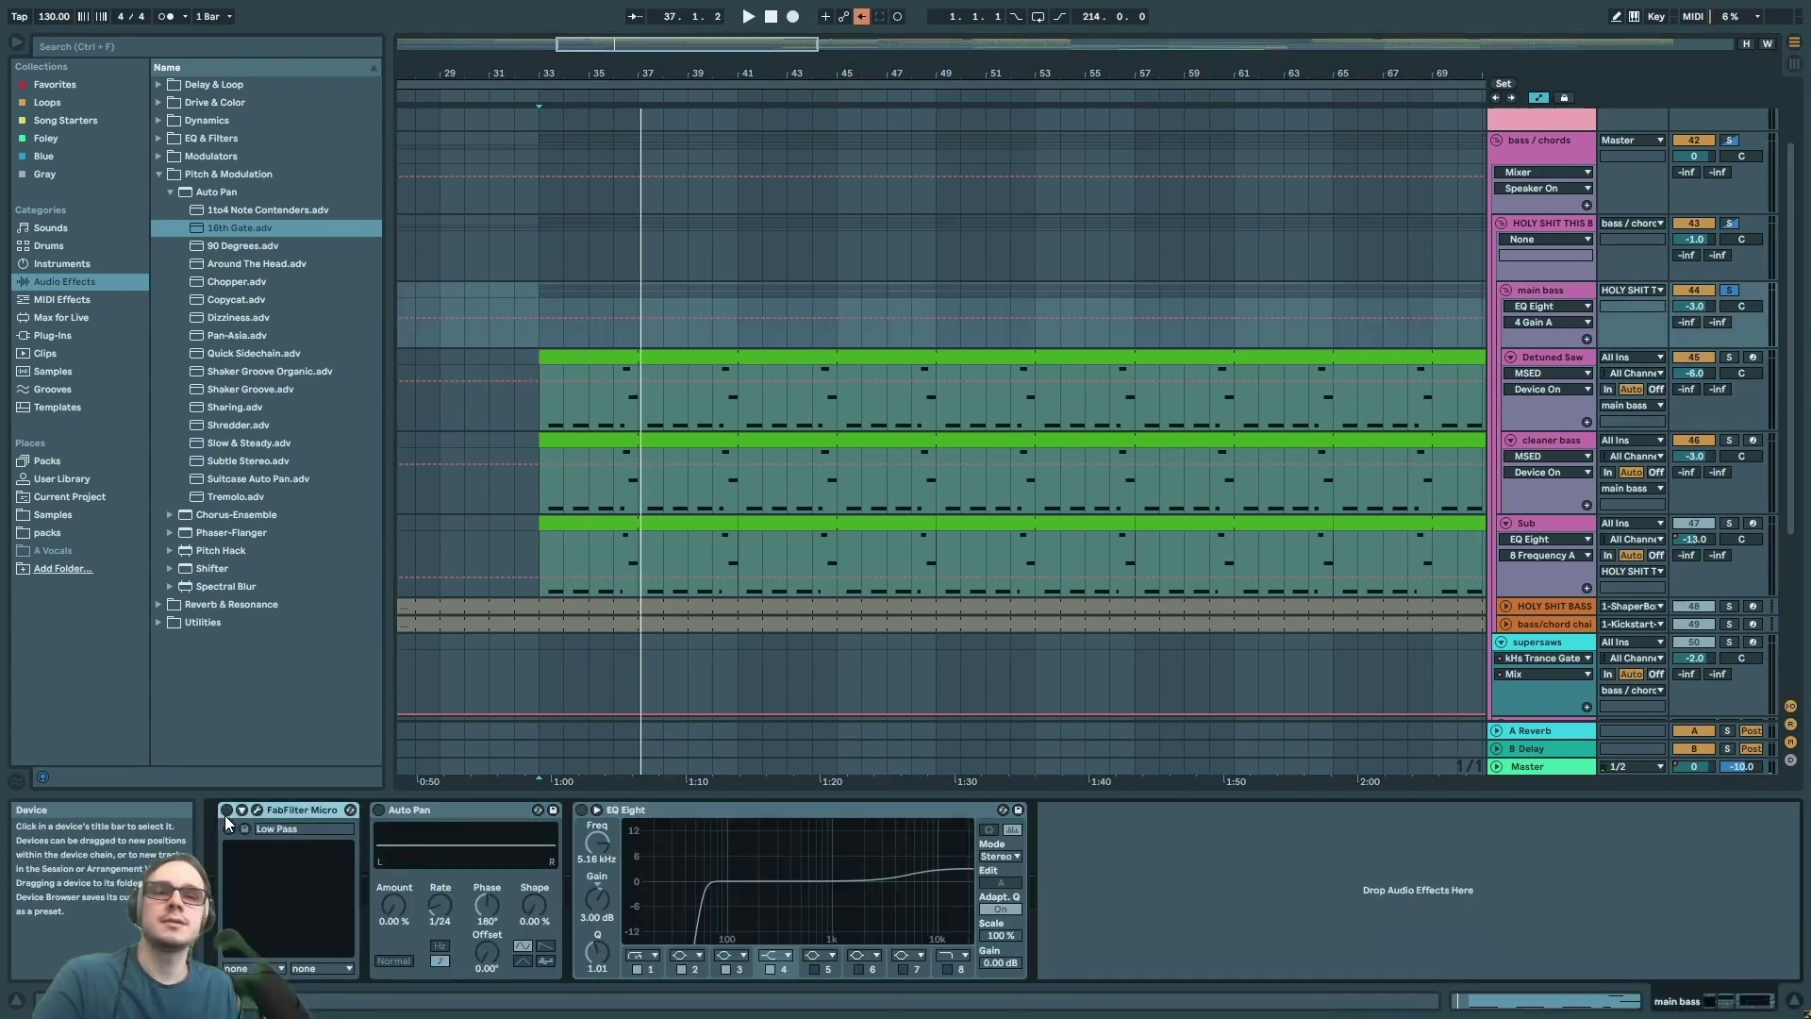
- Activate the FabFilter Micro on the main bass group, play the bass with its window open and close the window
click(253, 811)
click(255, 810)
key(space)
key(space)
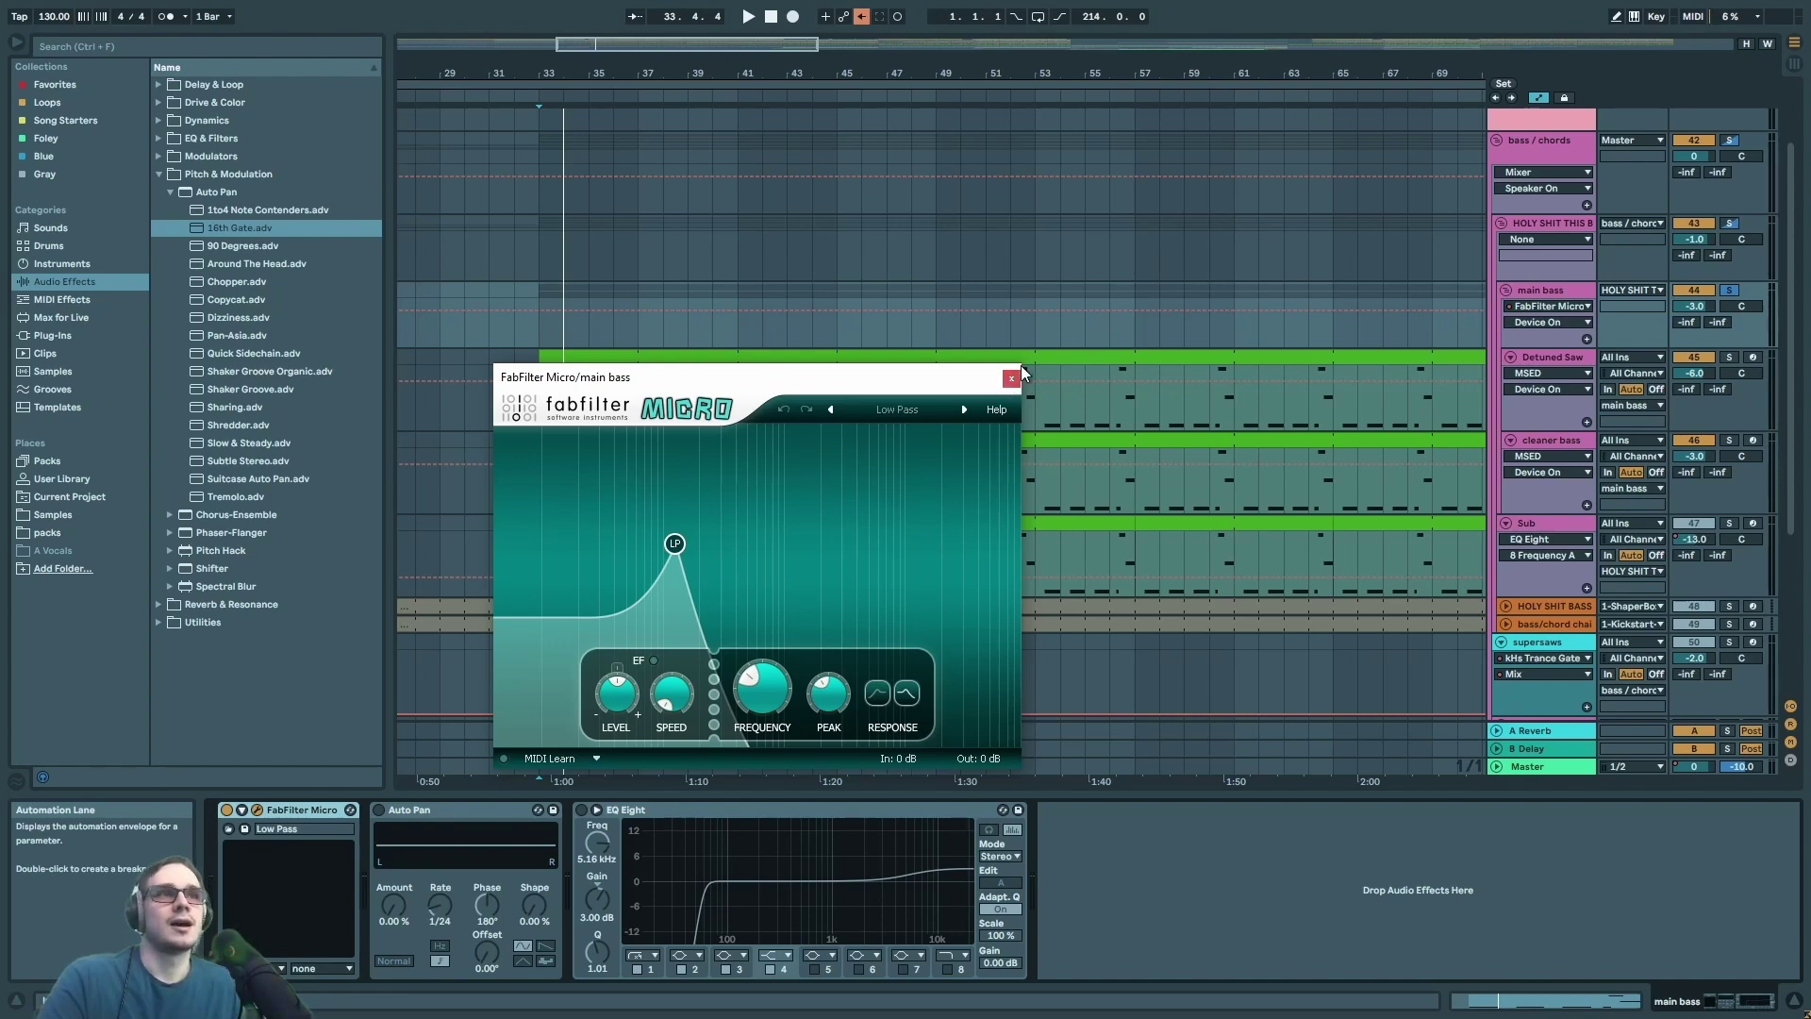
click(1010, 379)
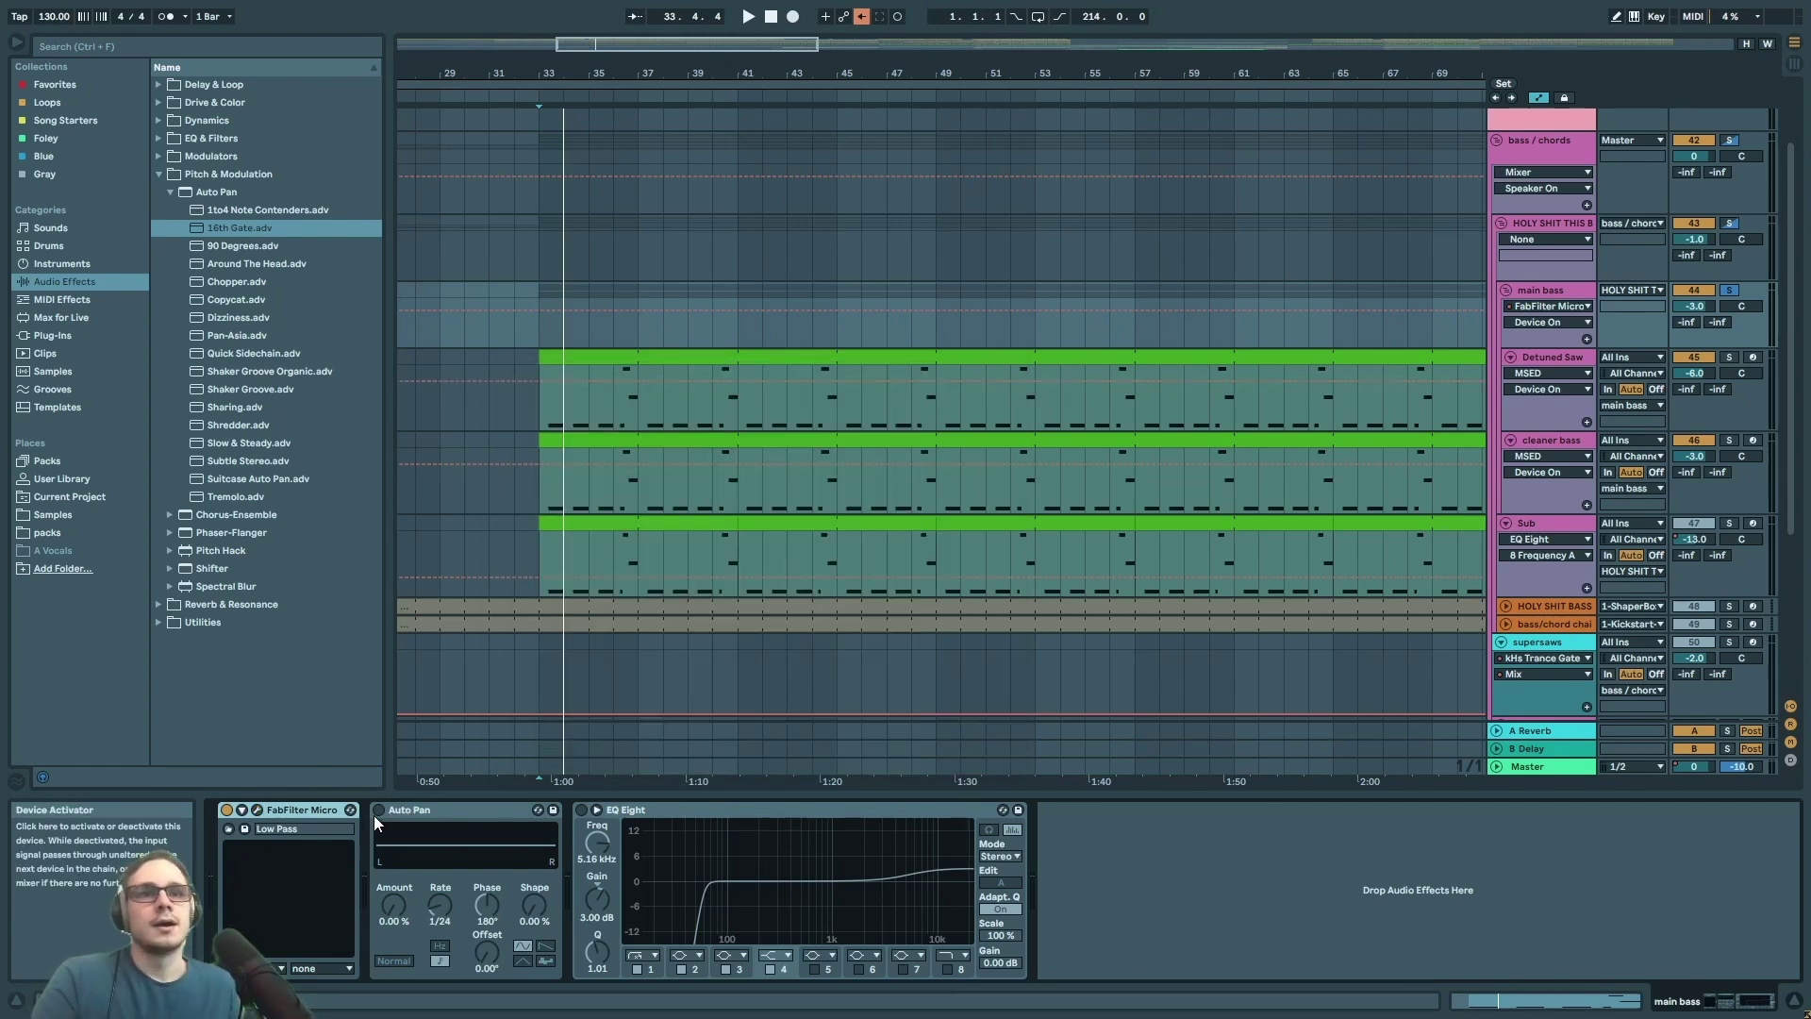
- Show the FabFilter Micro's Frequency automation on the main bass group across the whole arrangement and play through its rise
click(1549, 321)
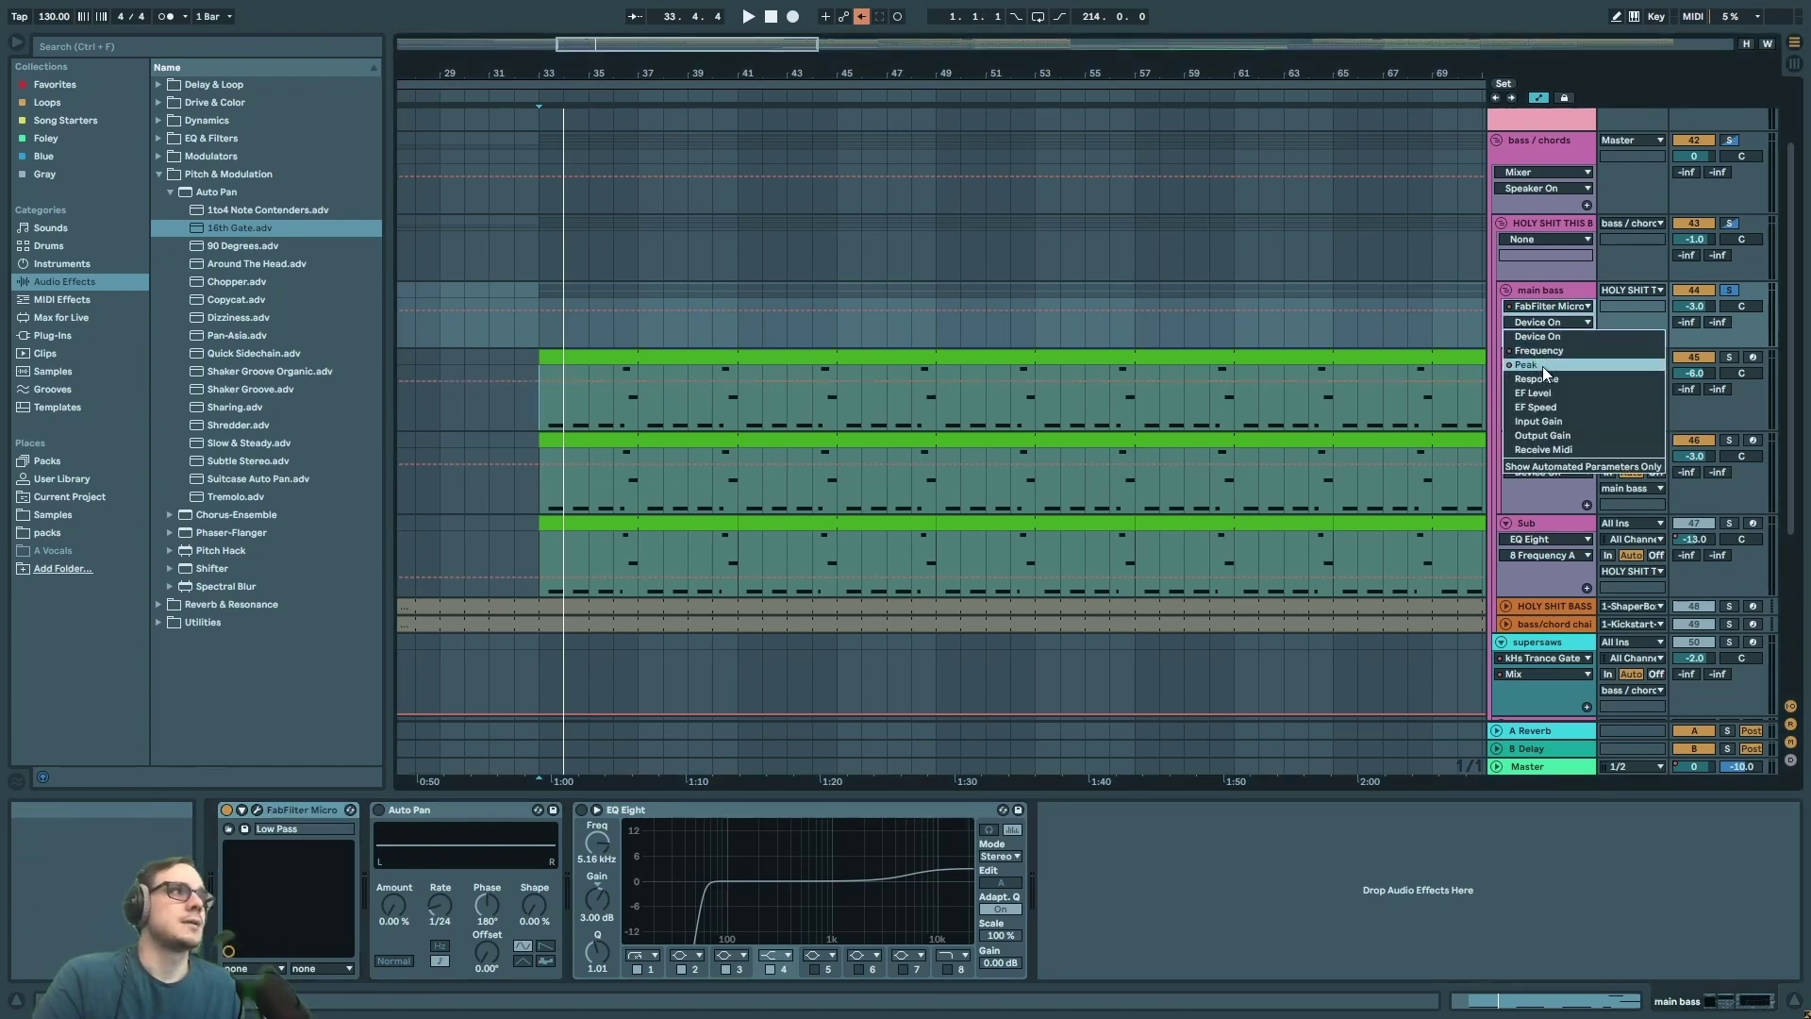
click(1543, 352)
key(minus)
key(minus)
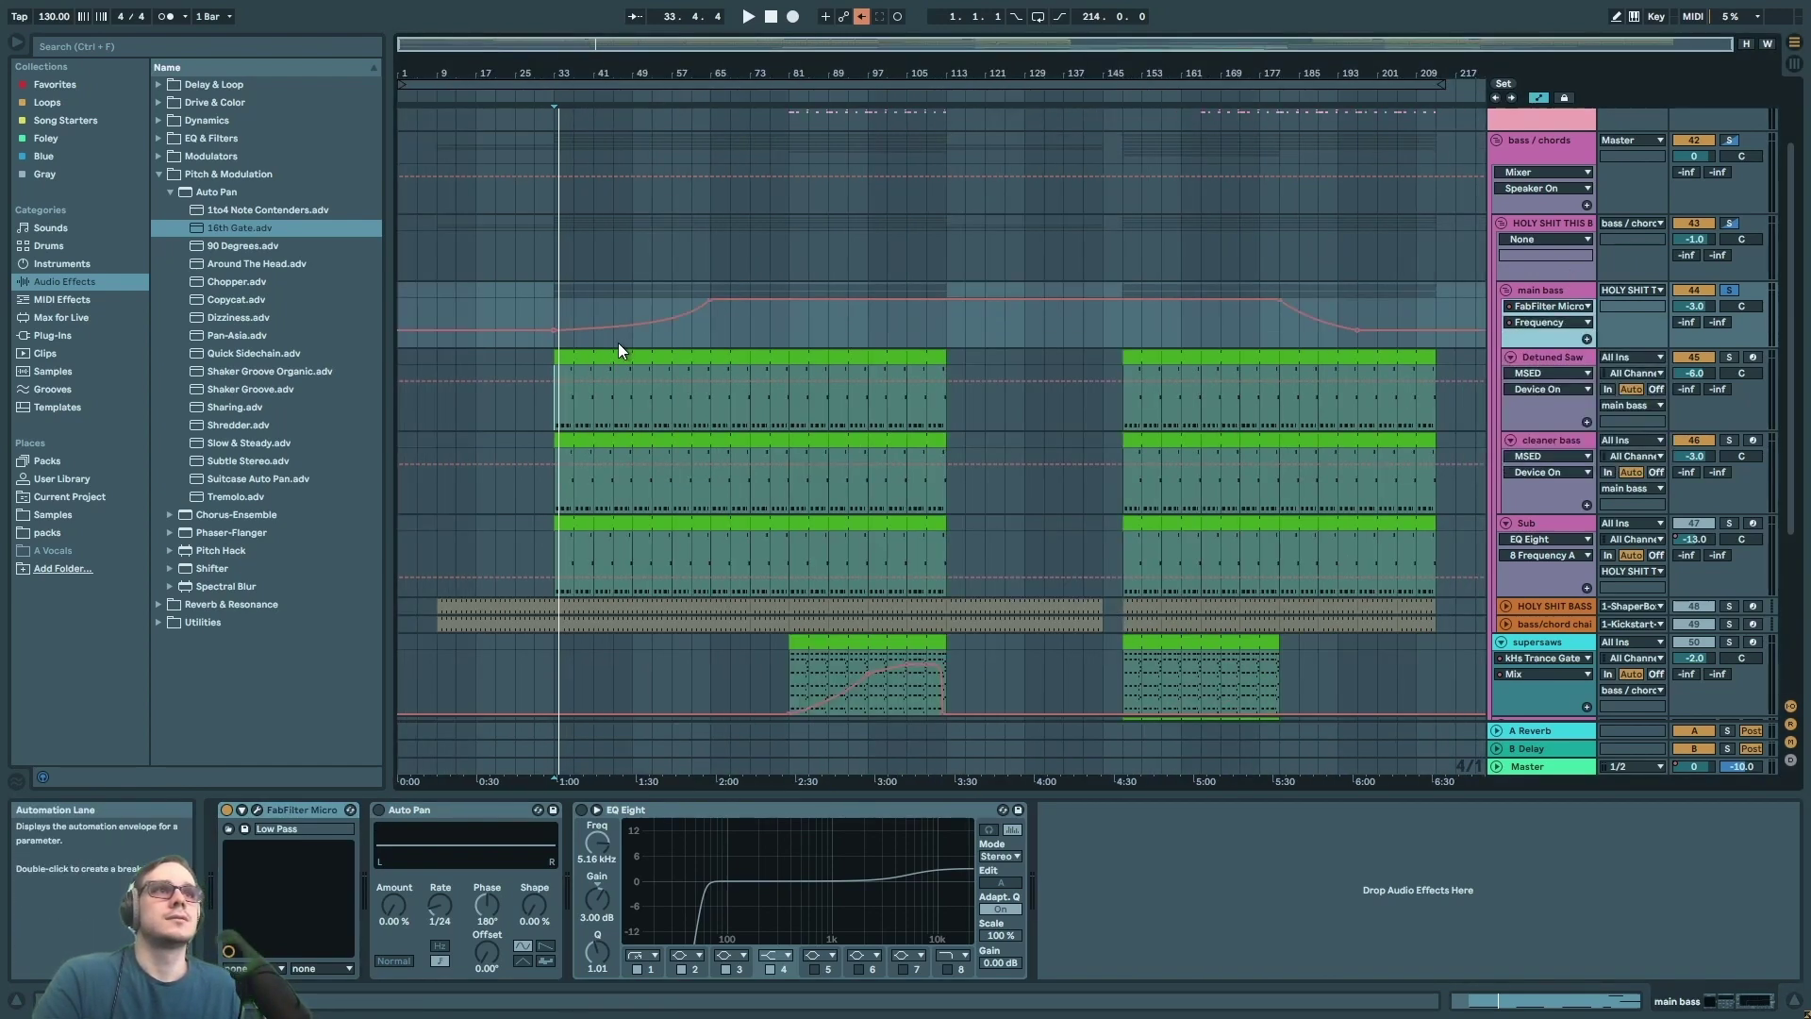
click(630, 304)
key(space)
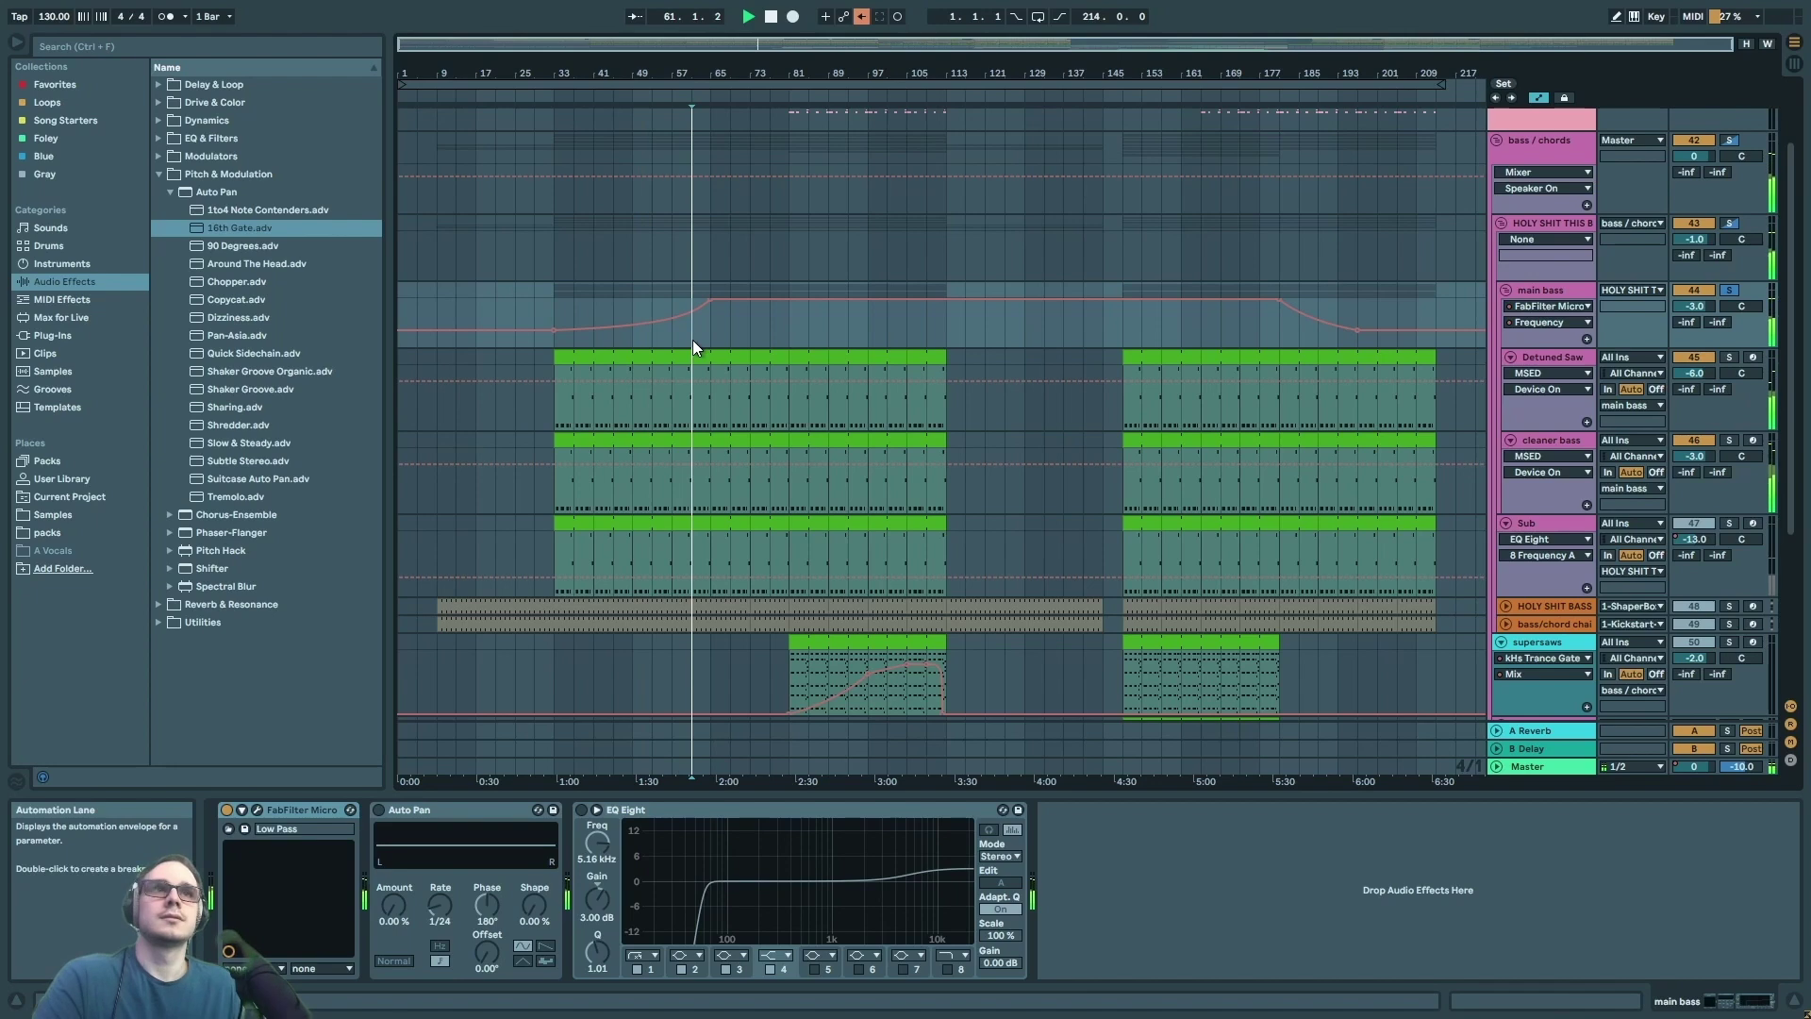
- Activate the main bass group's Auto Pan and EQ Eight, and inspect the EQ's low-cut and high-shelf bands
click(1572, 323)
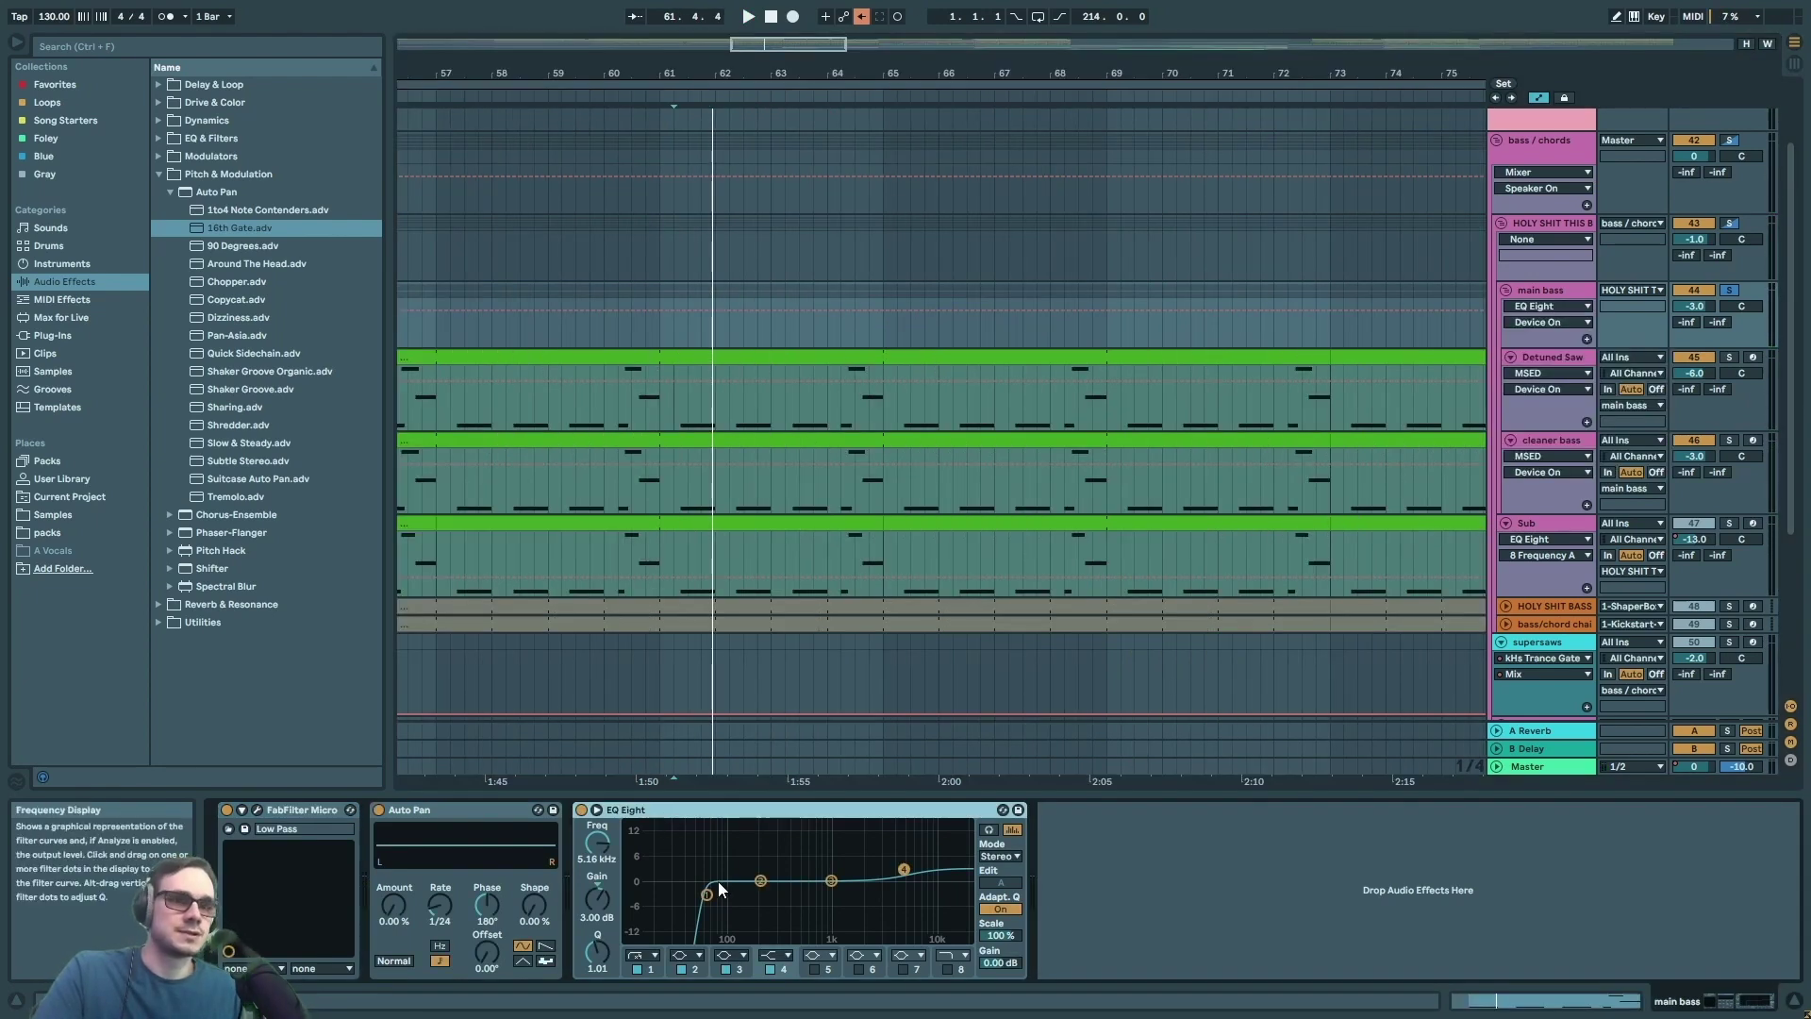
click(707, 894)
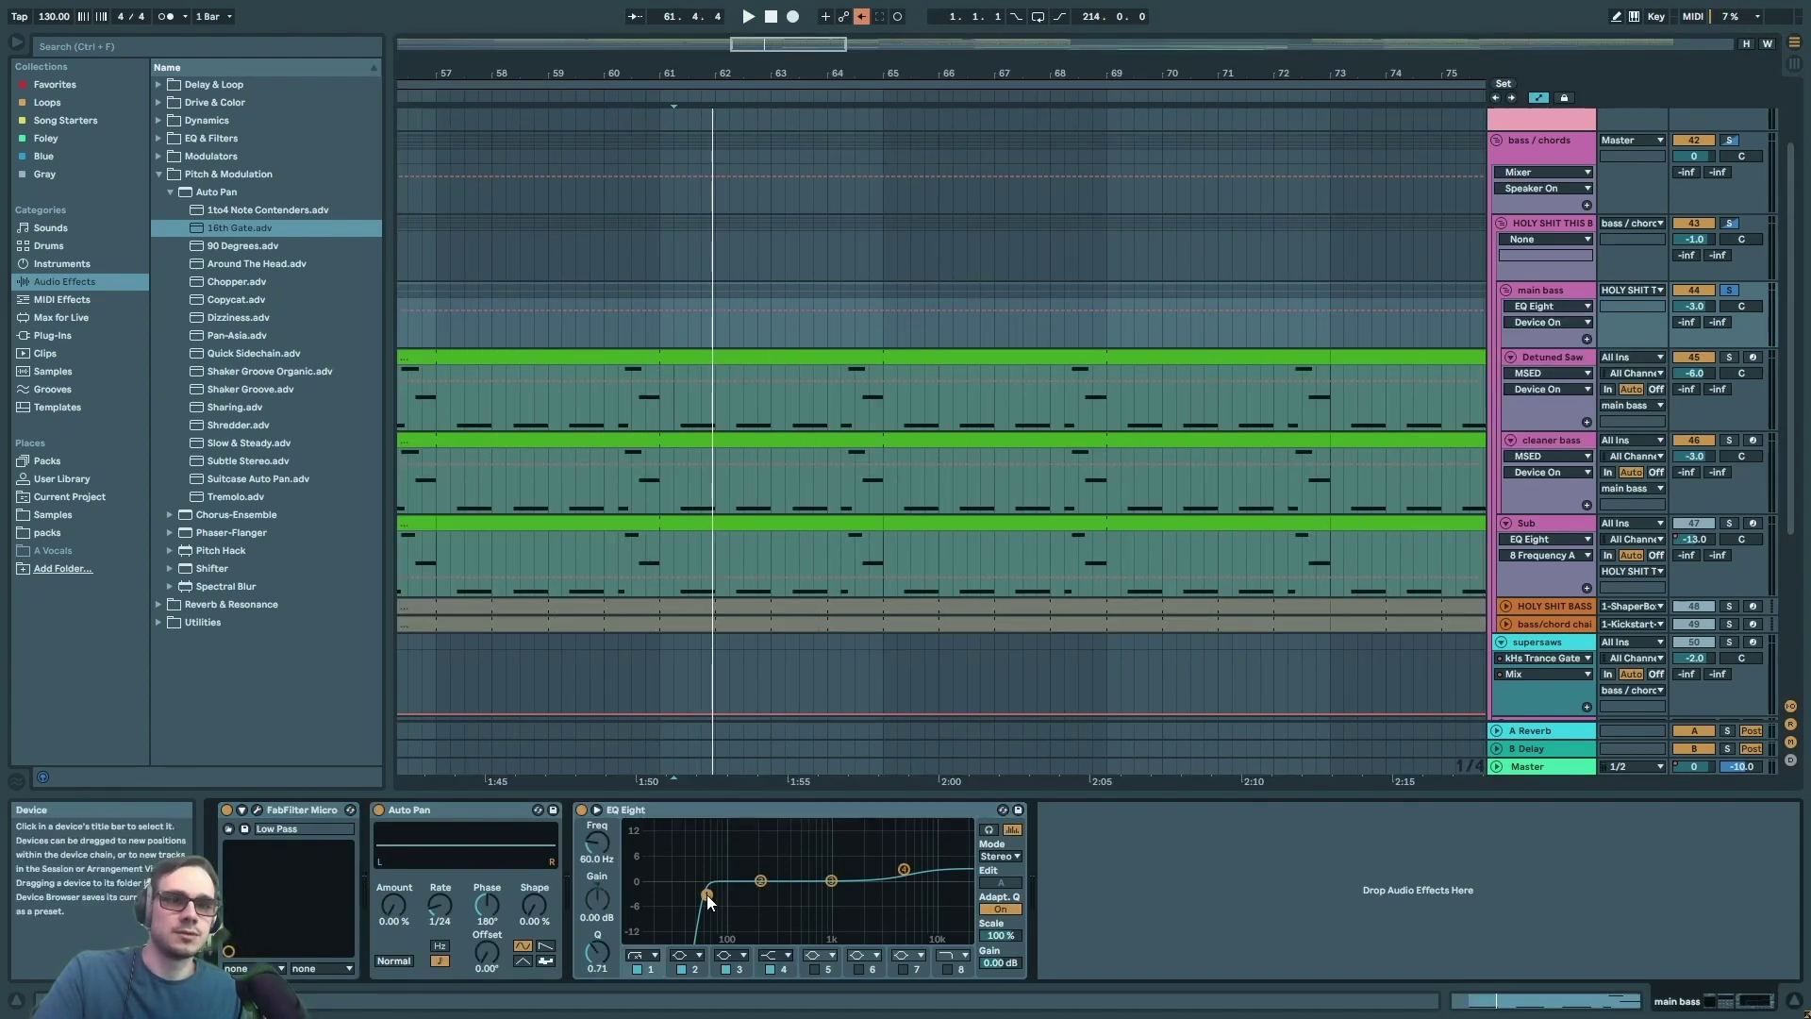
click(902, 867)
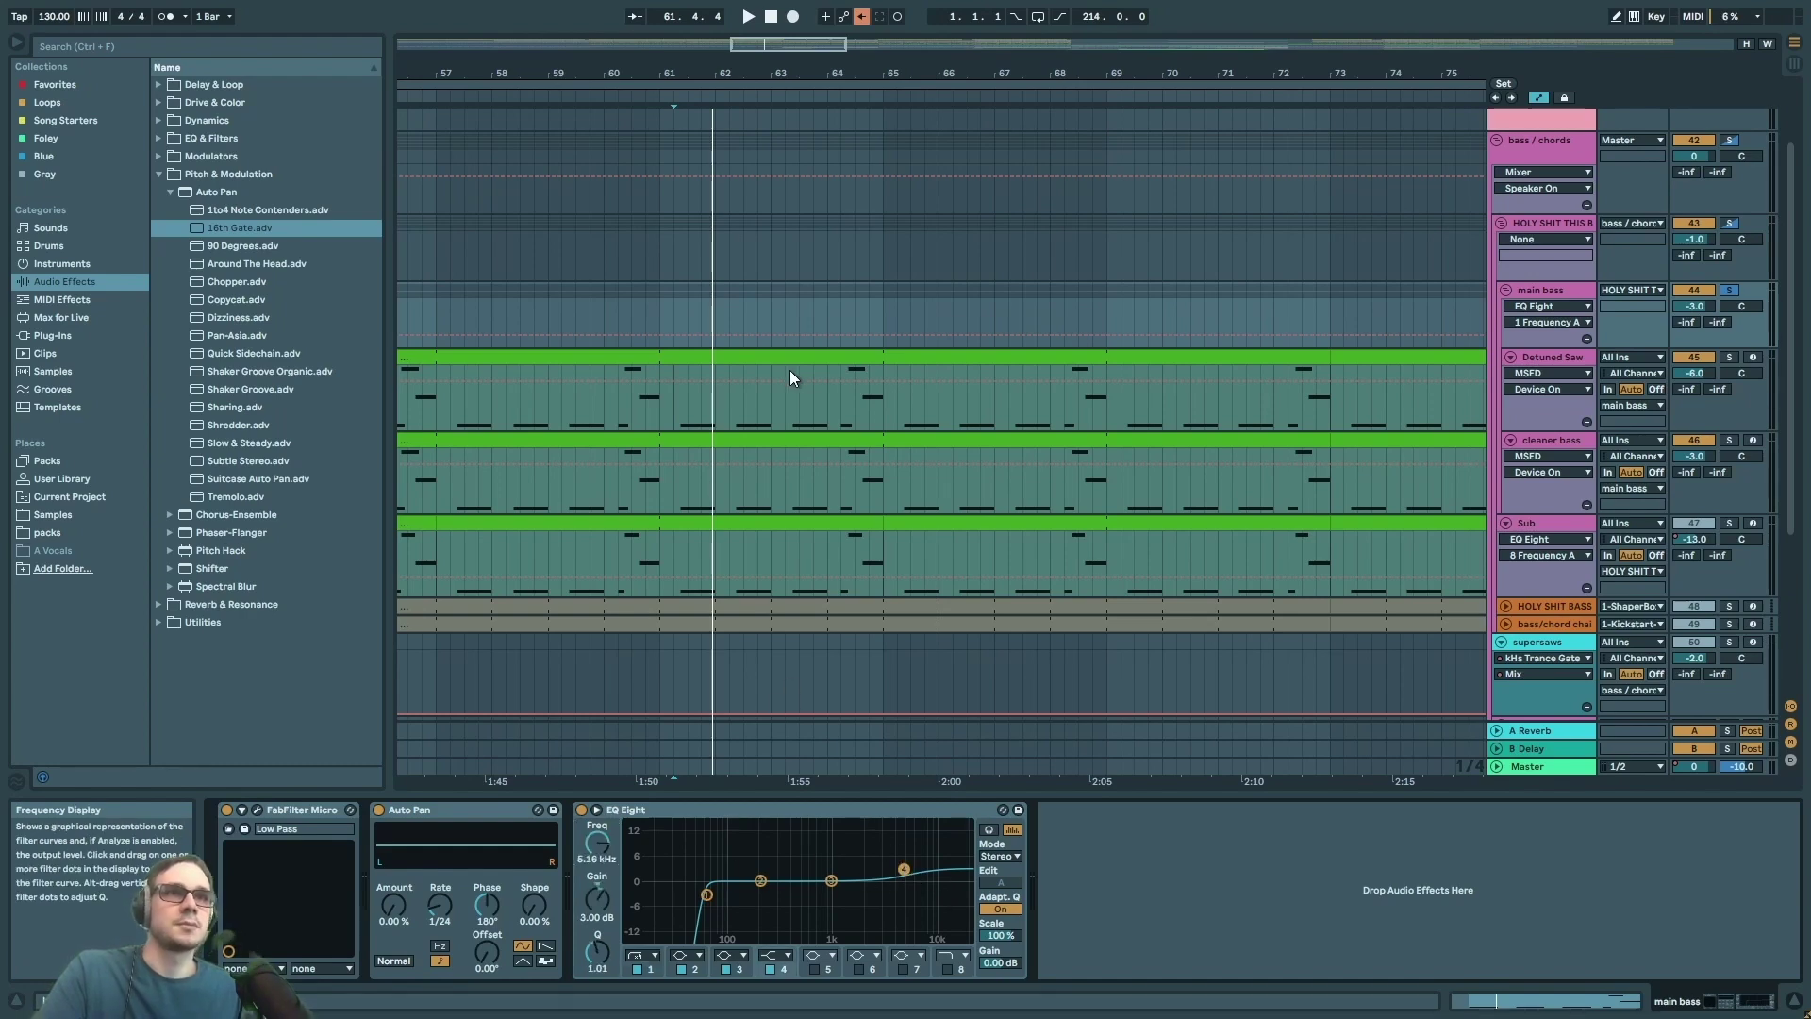
- Fold the main bass group in the arrangement
scroll(807, 393, down, 5)
click(1536, 288)
key(Left)
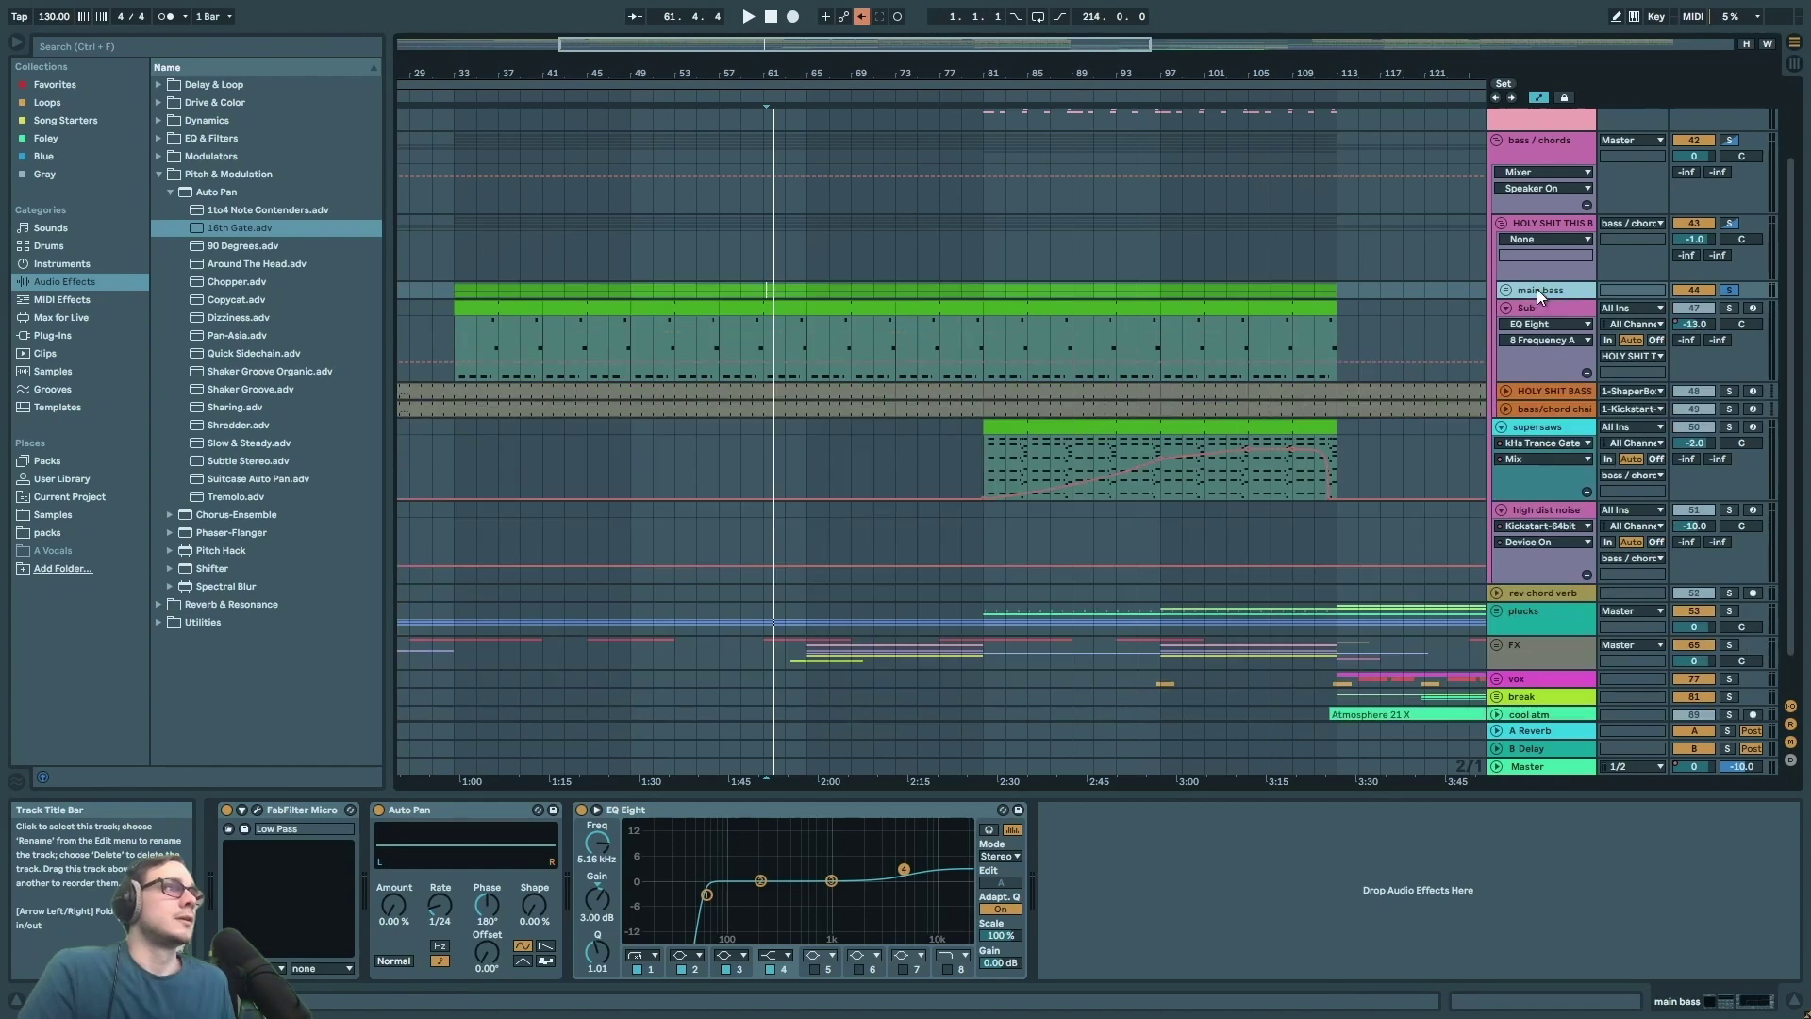
- Solo the Sub track and open its Serum window on the oscillator page
click(1542, 311)
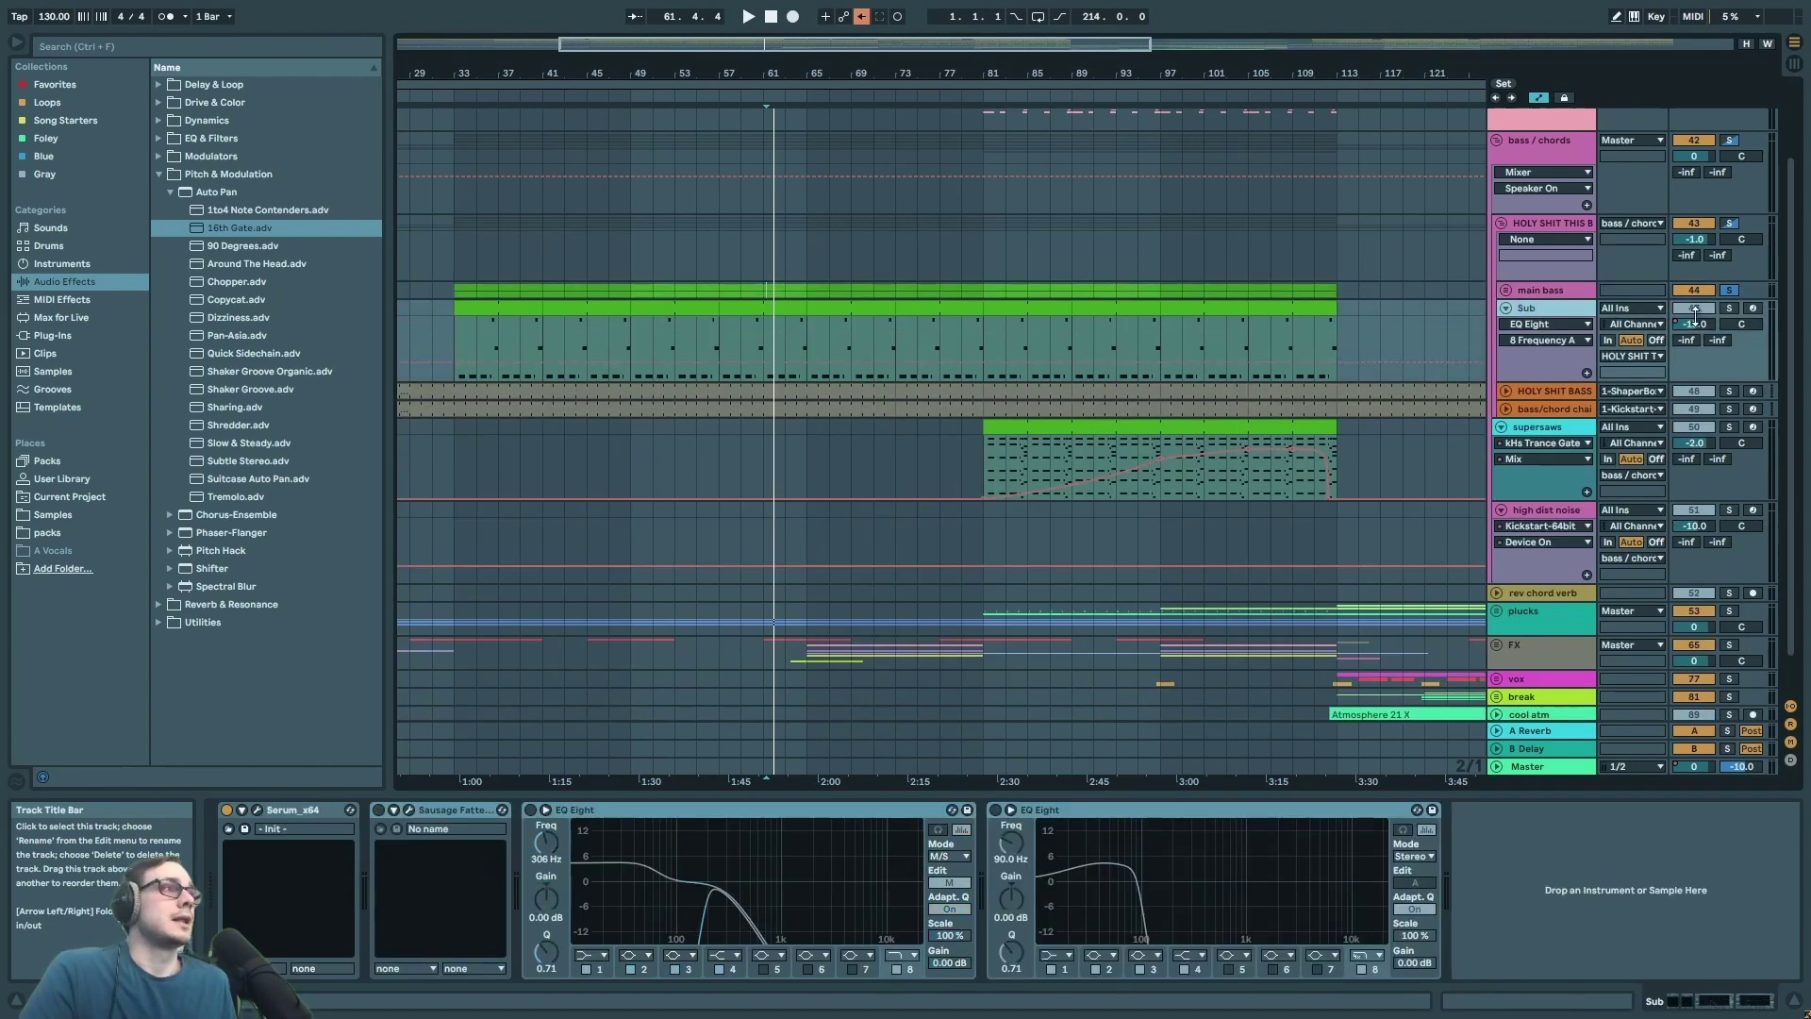
click(258, 809)
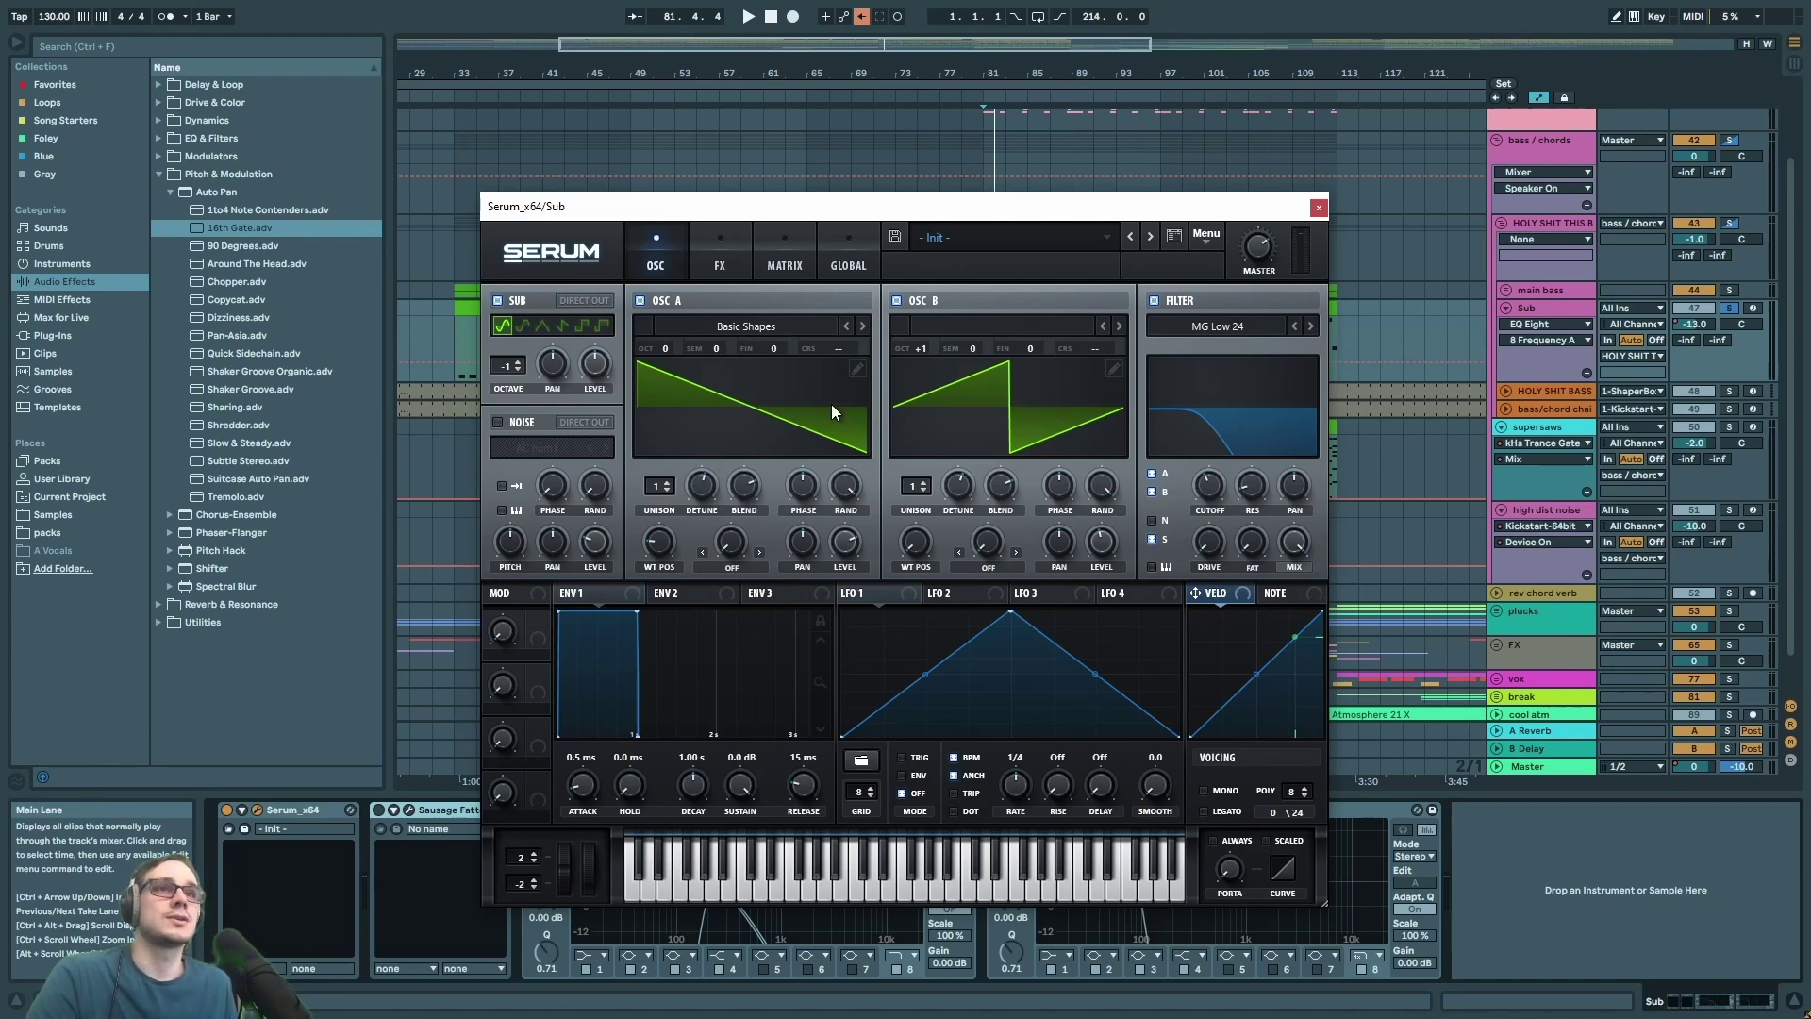
drag(756, 213, 819, 198)
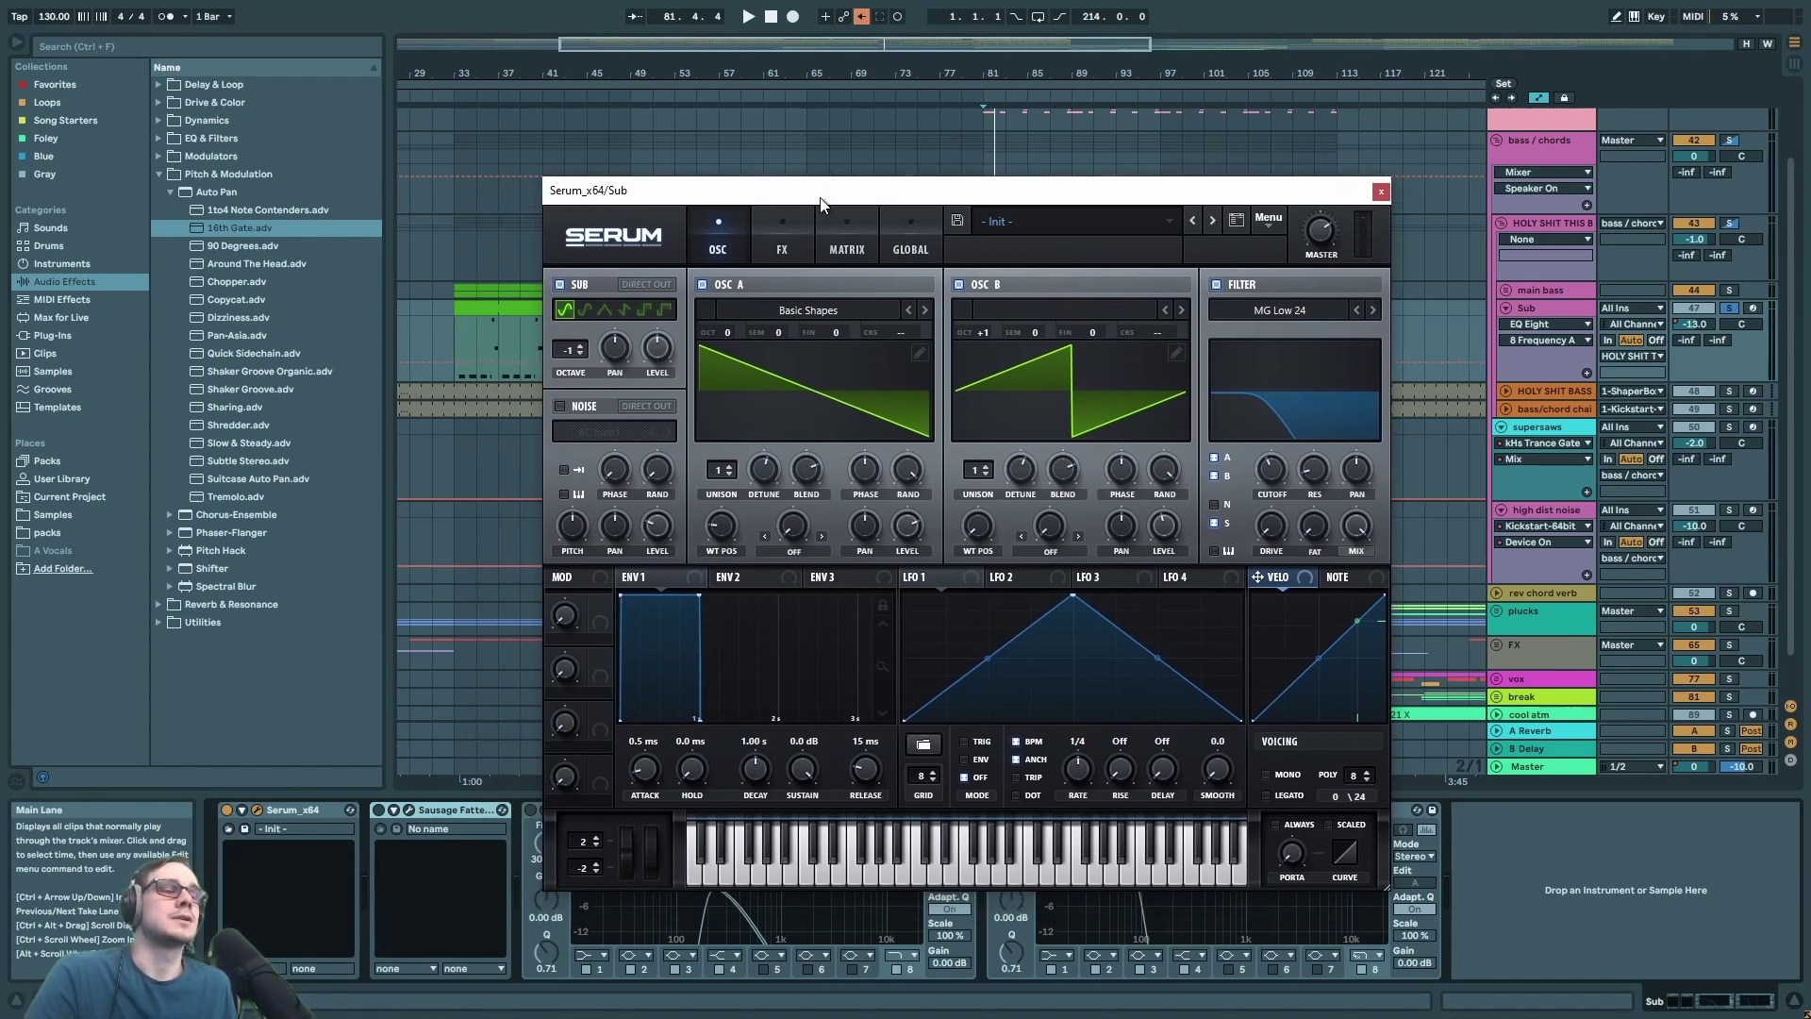
click(757, 243)
click(726, 242)
drag(774, 189, 728, 127)
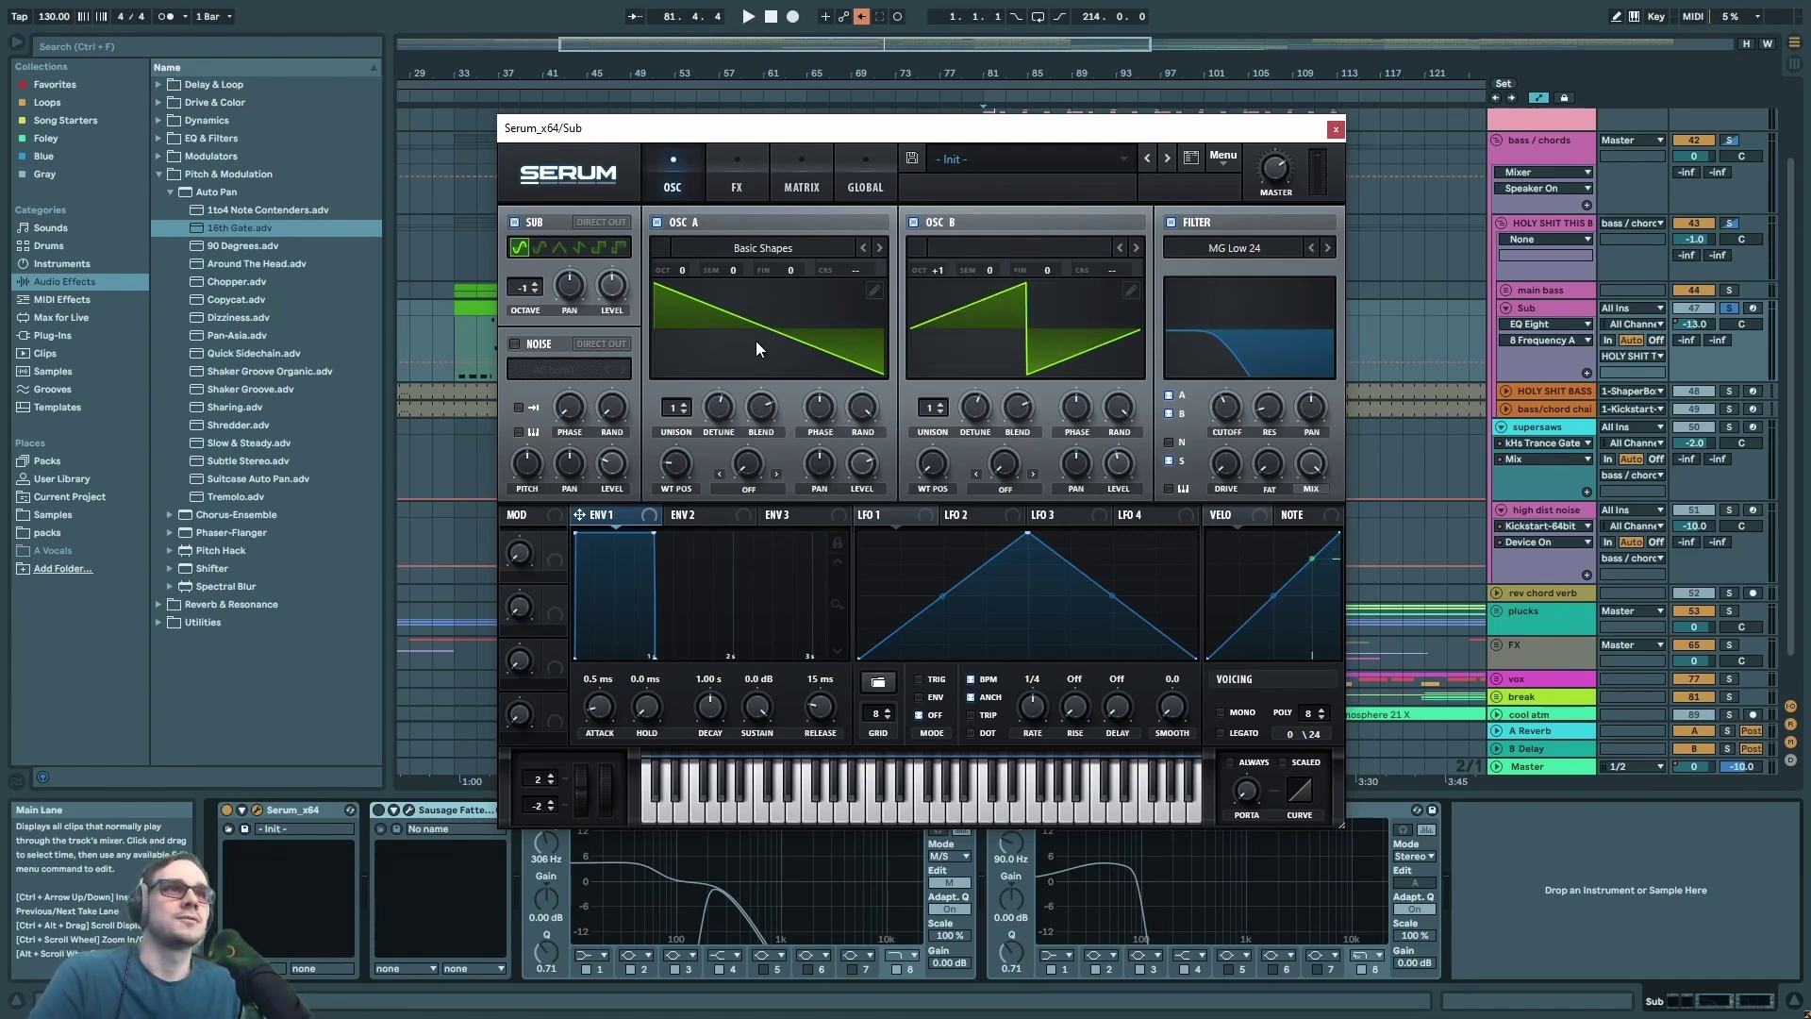
- Switch off OSC B and the sub oscillator in the Sub track's Serum
click(936, 219)
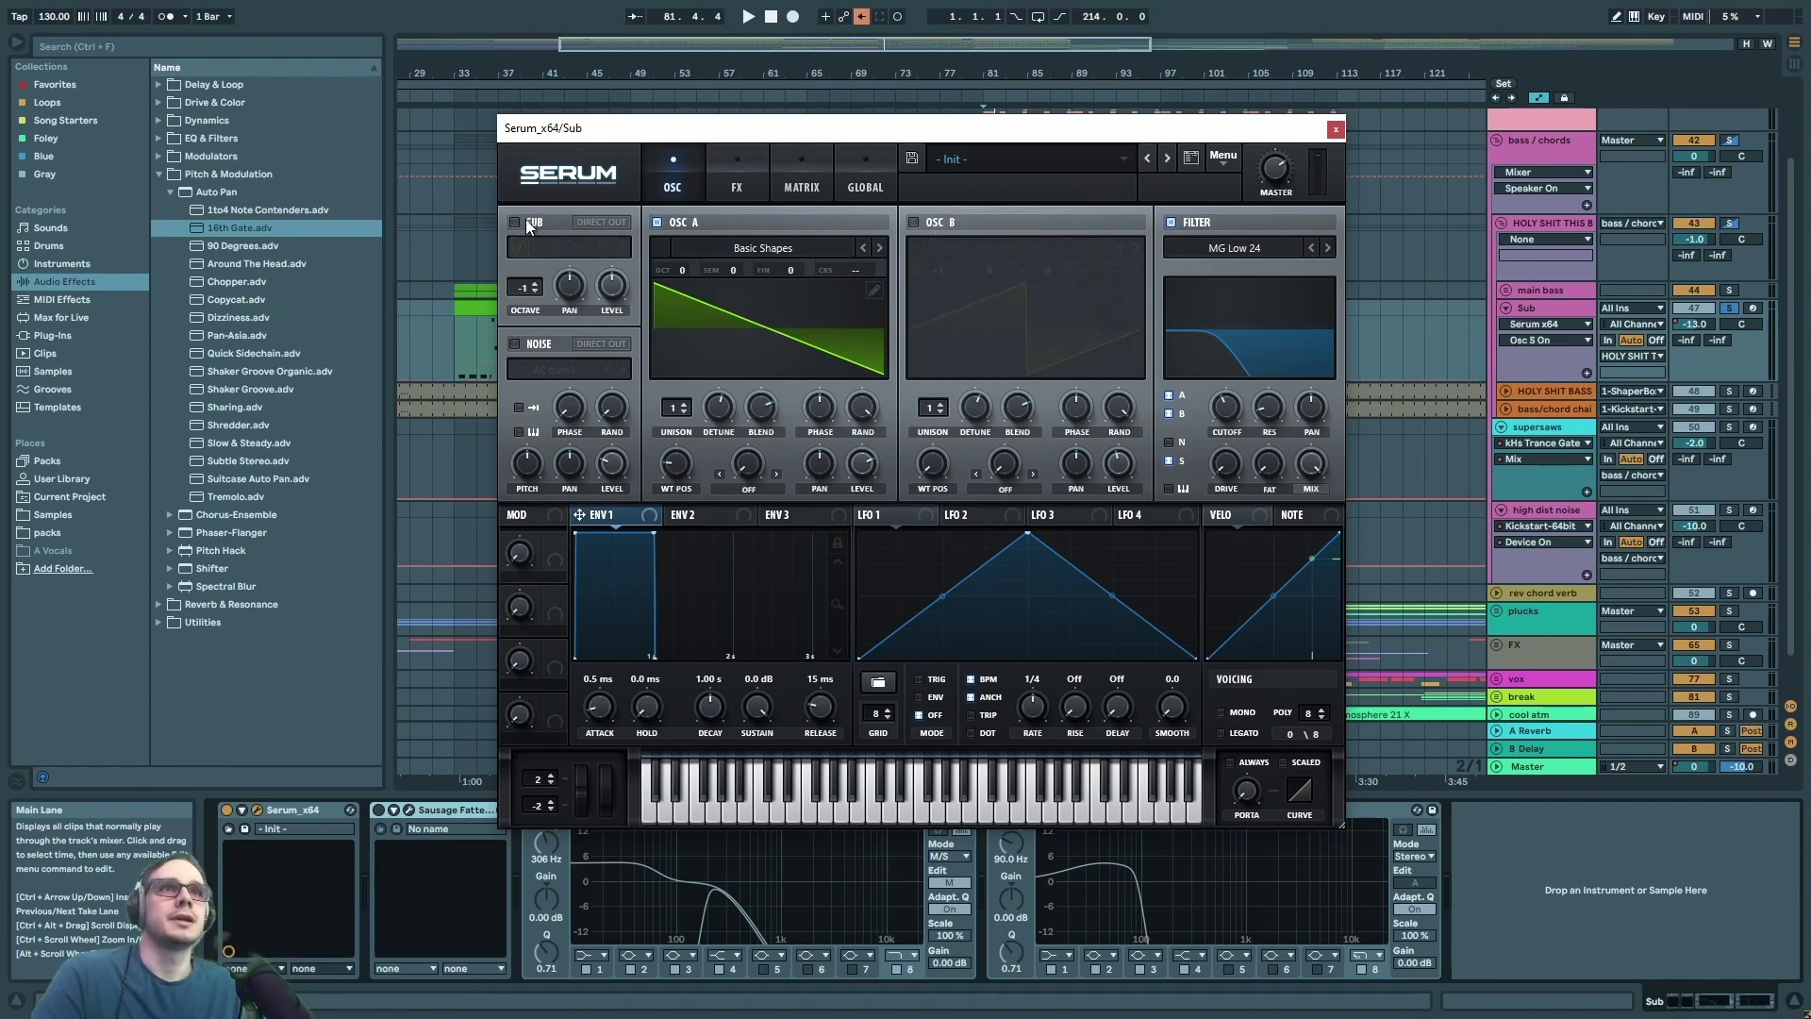
- Play the Sub with OSC A alone, switch OSC B and the sub oscillator back on, and close Serum
click(660, 223)
click(660, 223)
key(space)
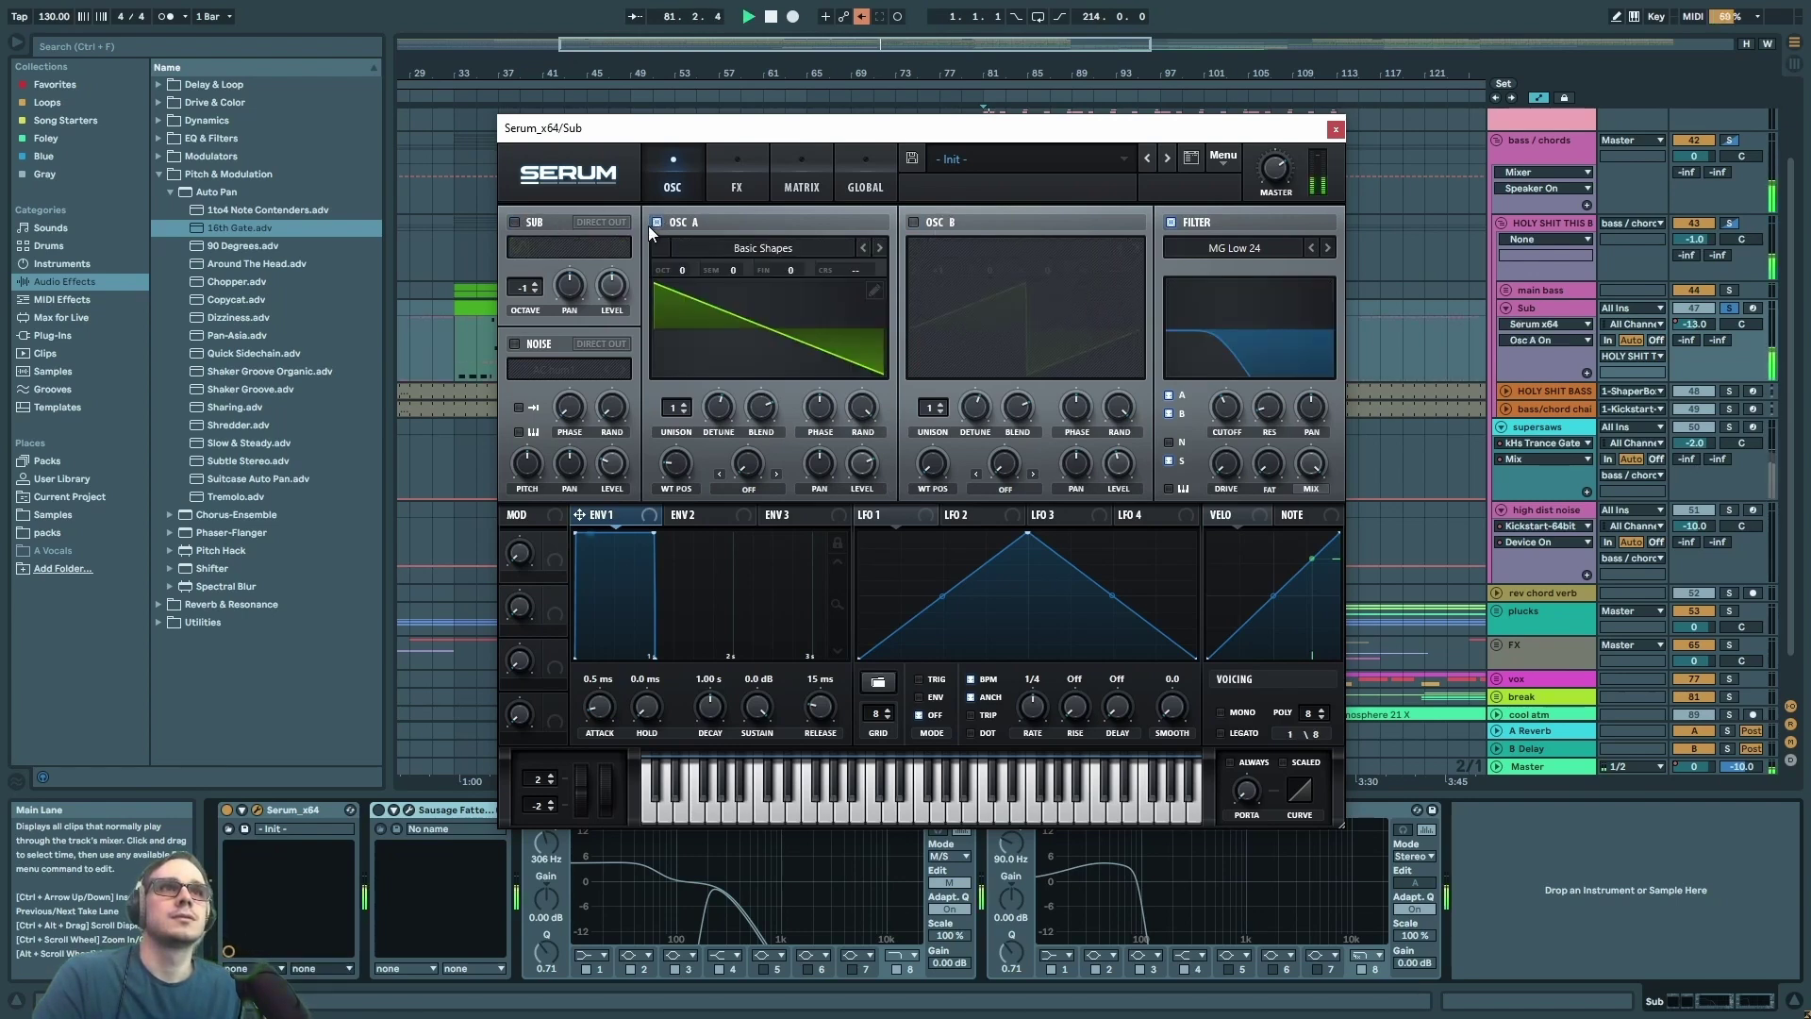
click(936, 224)
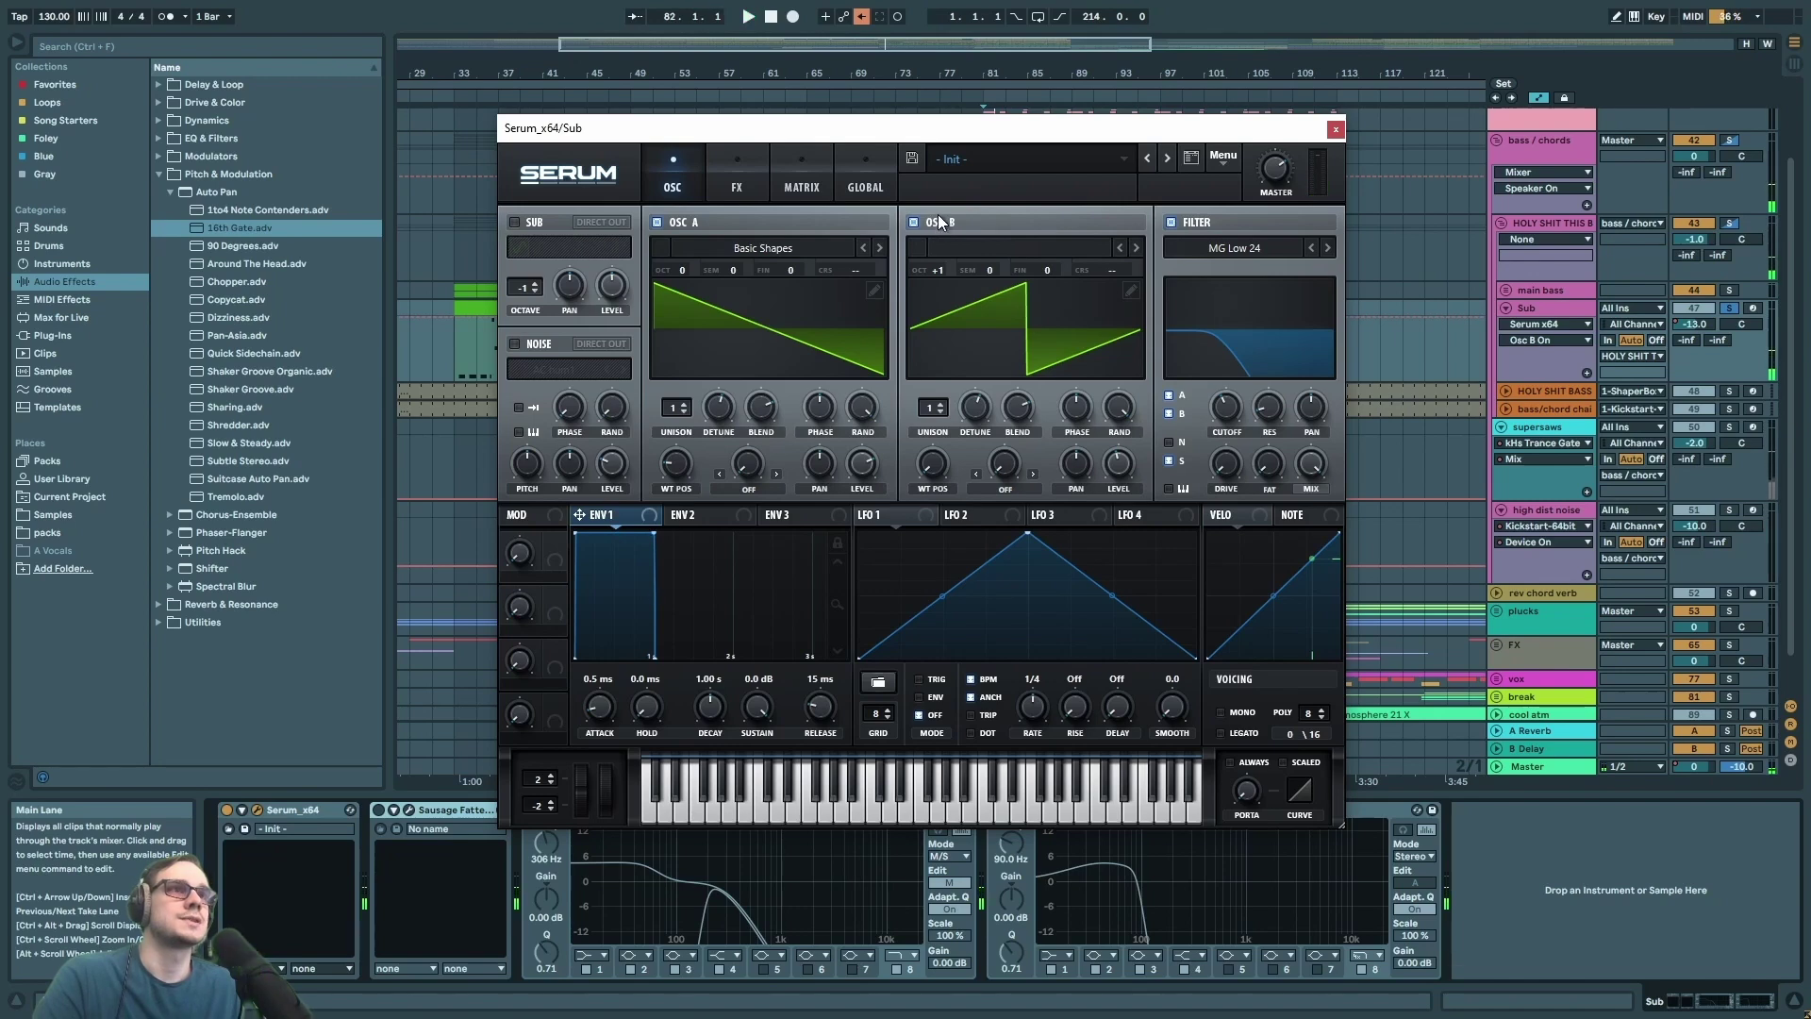
click(517, 224)
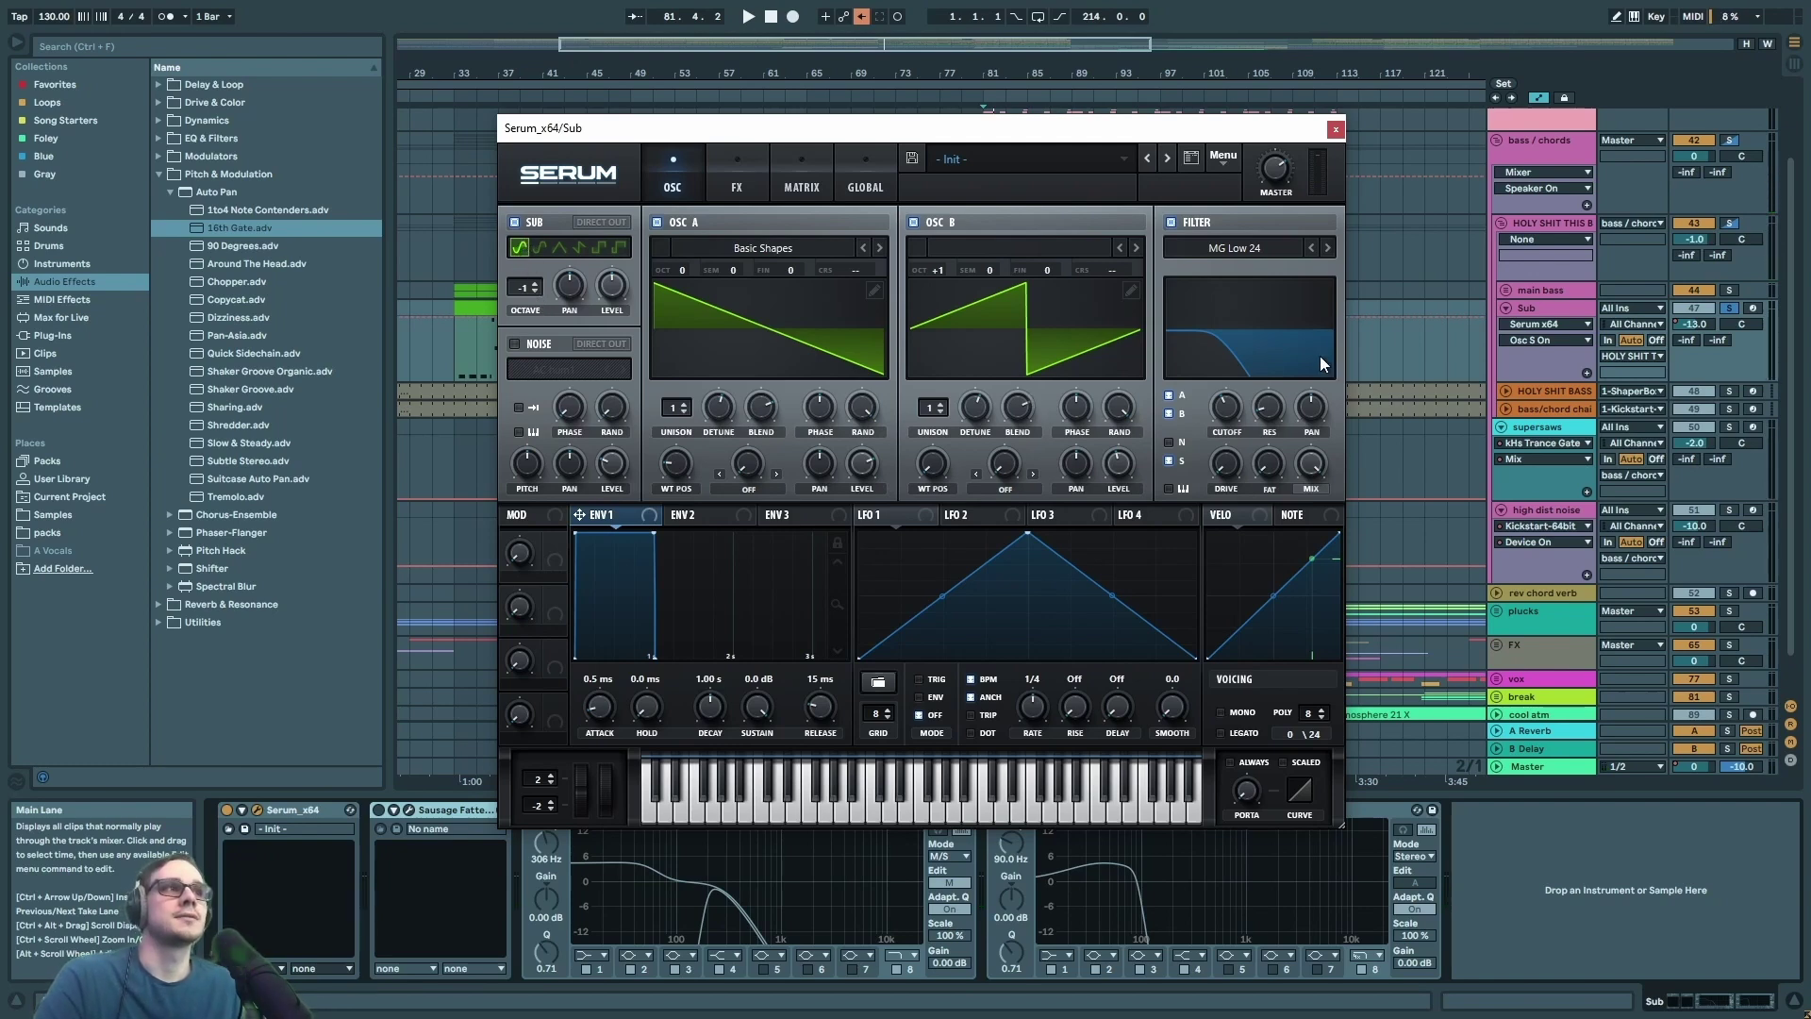
click(1334, 131)
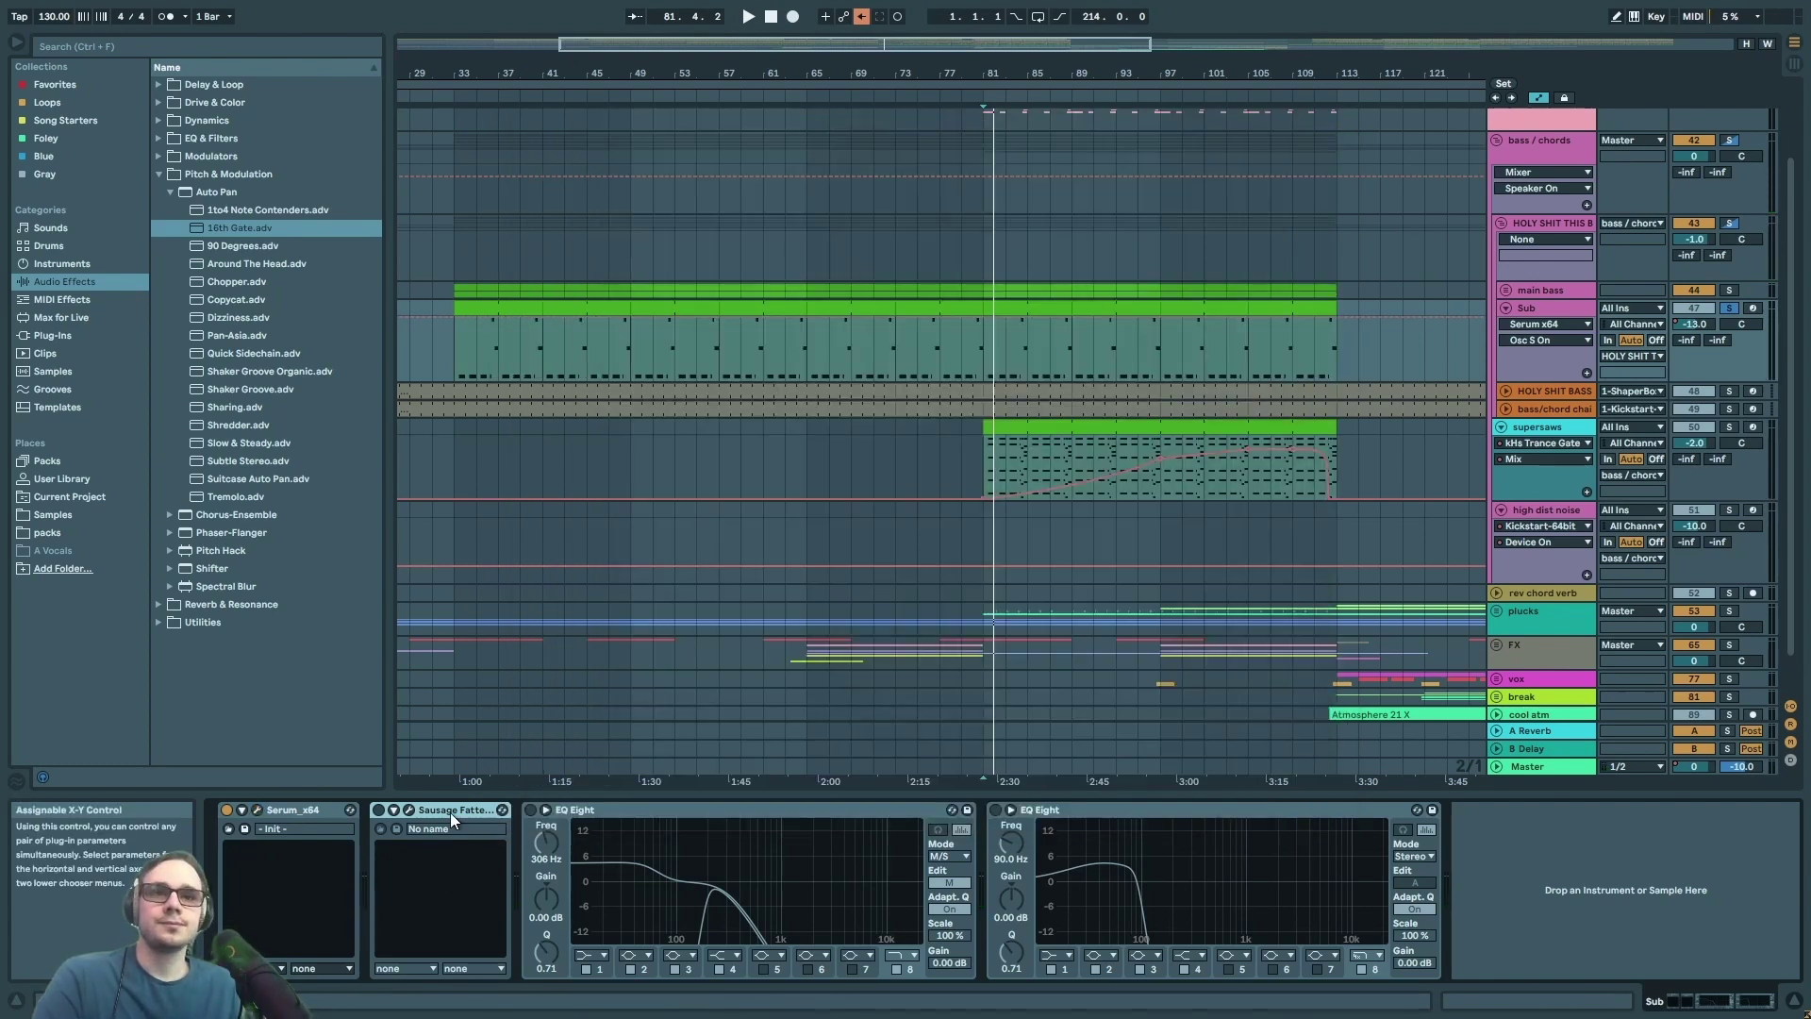
- Activate Sausage Fattener on the Sub track and inspect its Fatness setting during playback
click(380, 809)
click(410, 810)
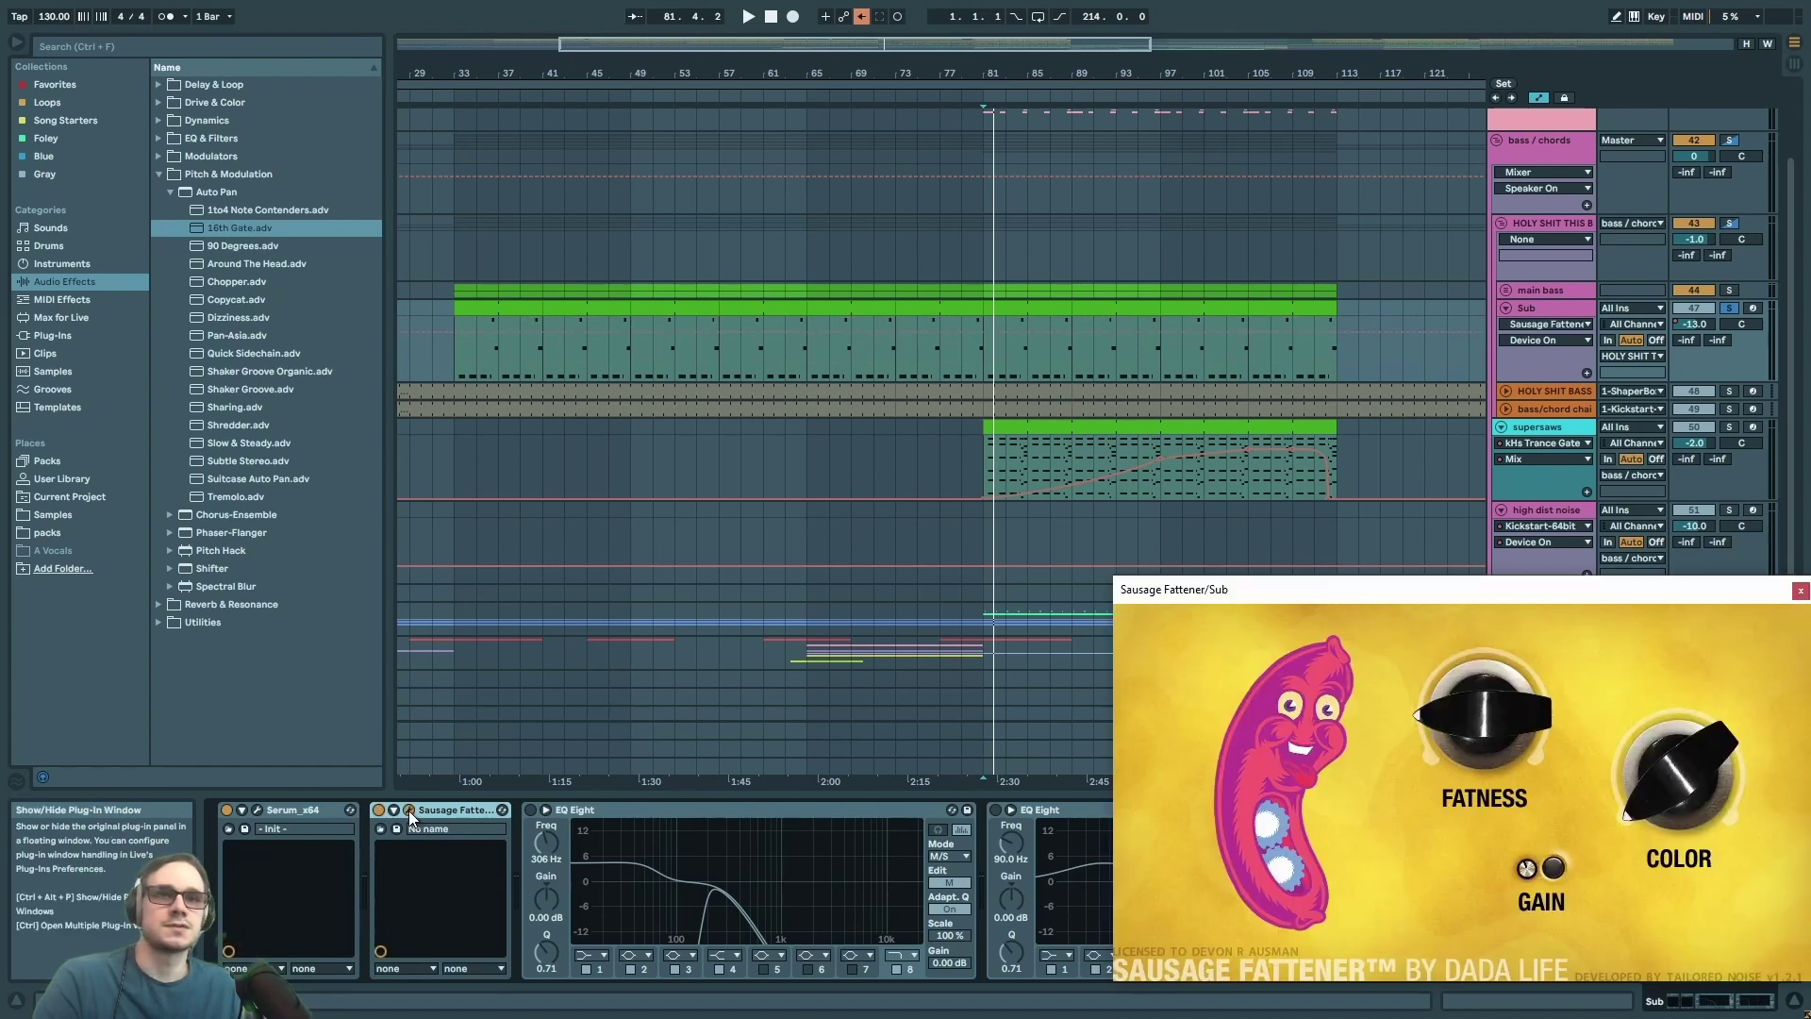
mouse_move(1446, 753)
mouse_move(1322, 590)
mouse_down()
mouse_move(642, 413)
mouse_move(665, 368)
mouse_up()
key(space)
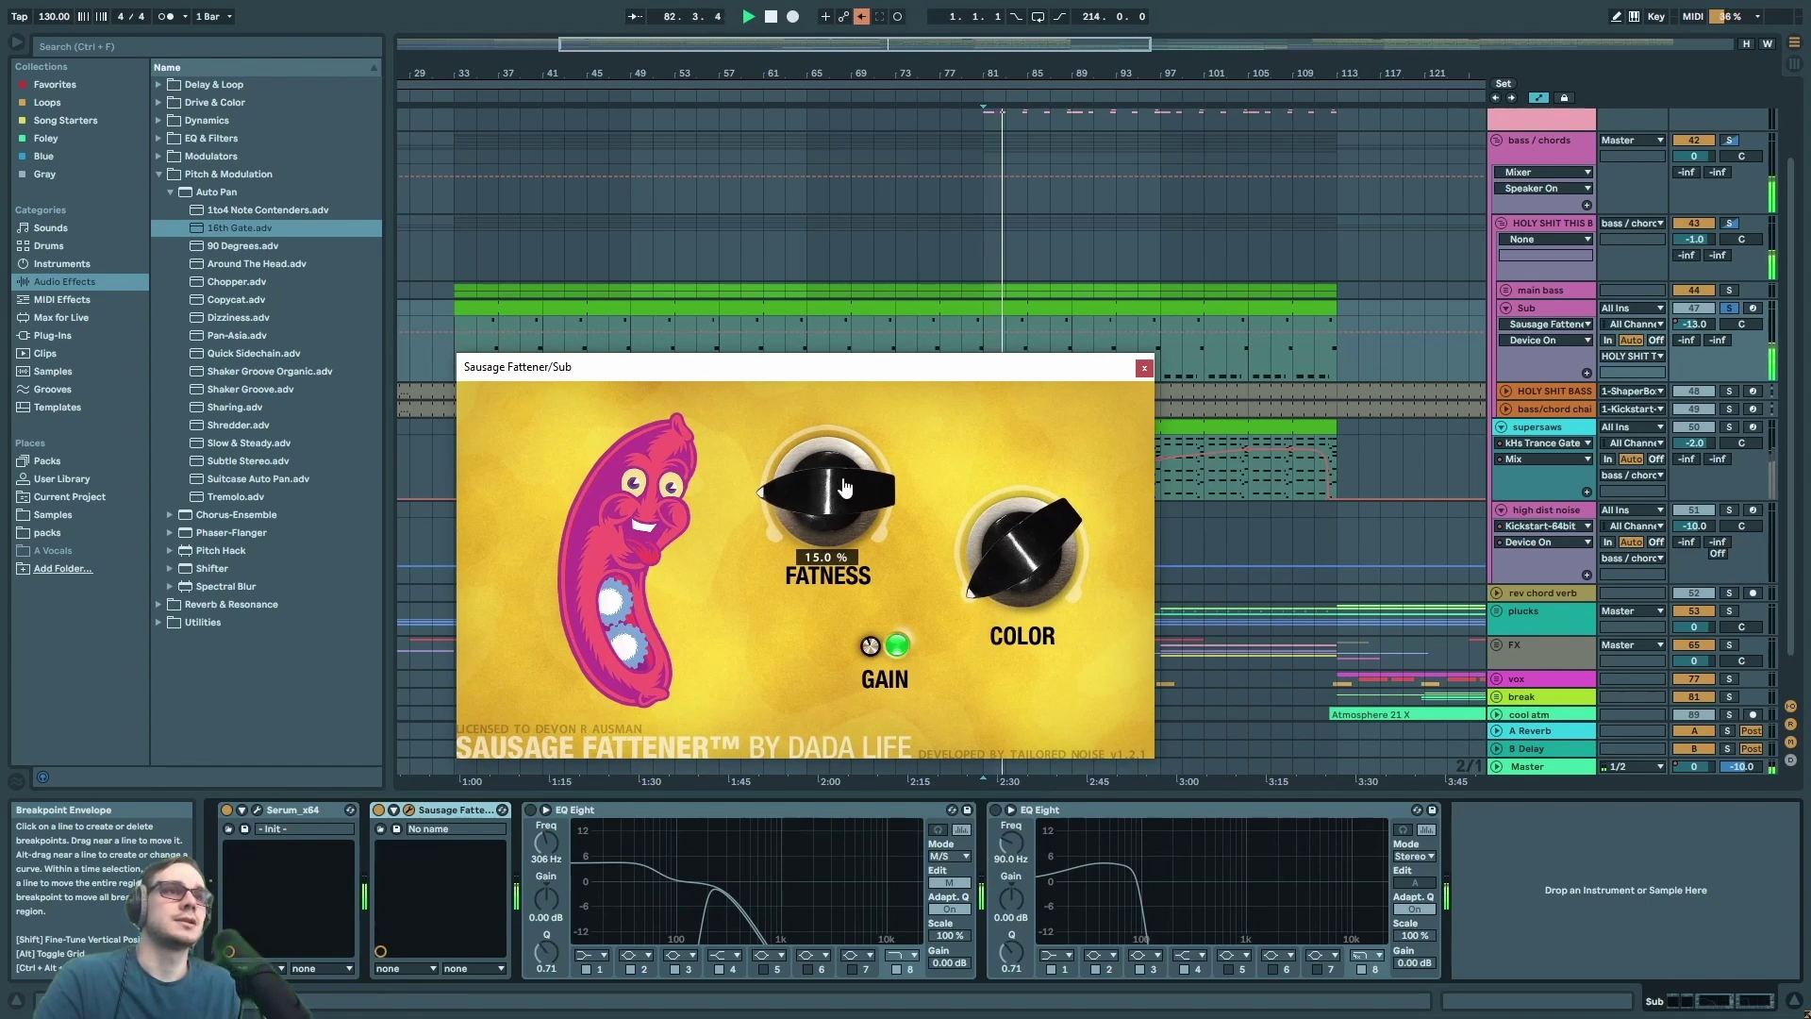
click(1145, 368)
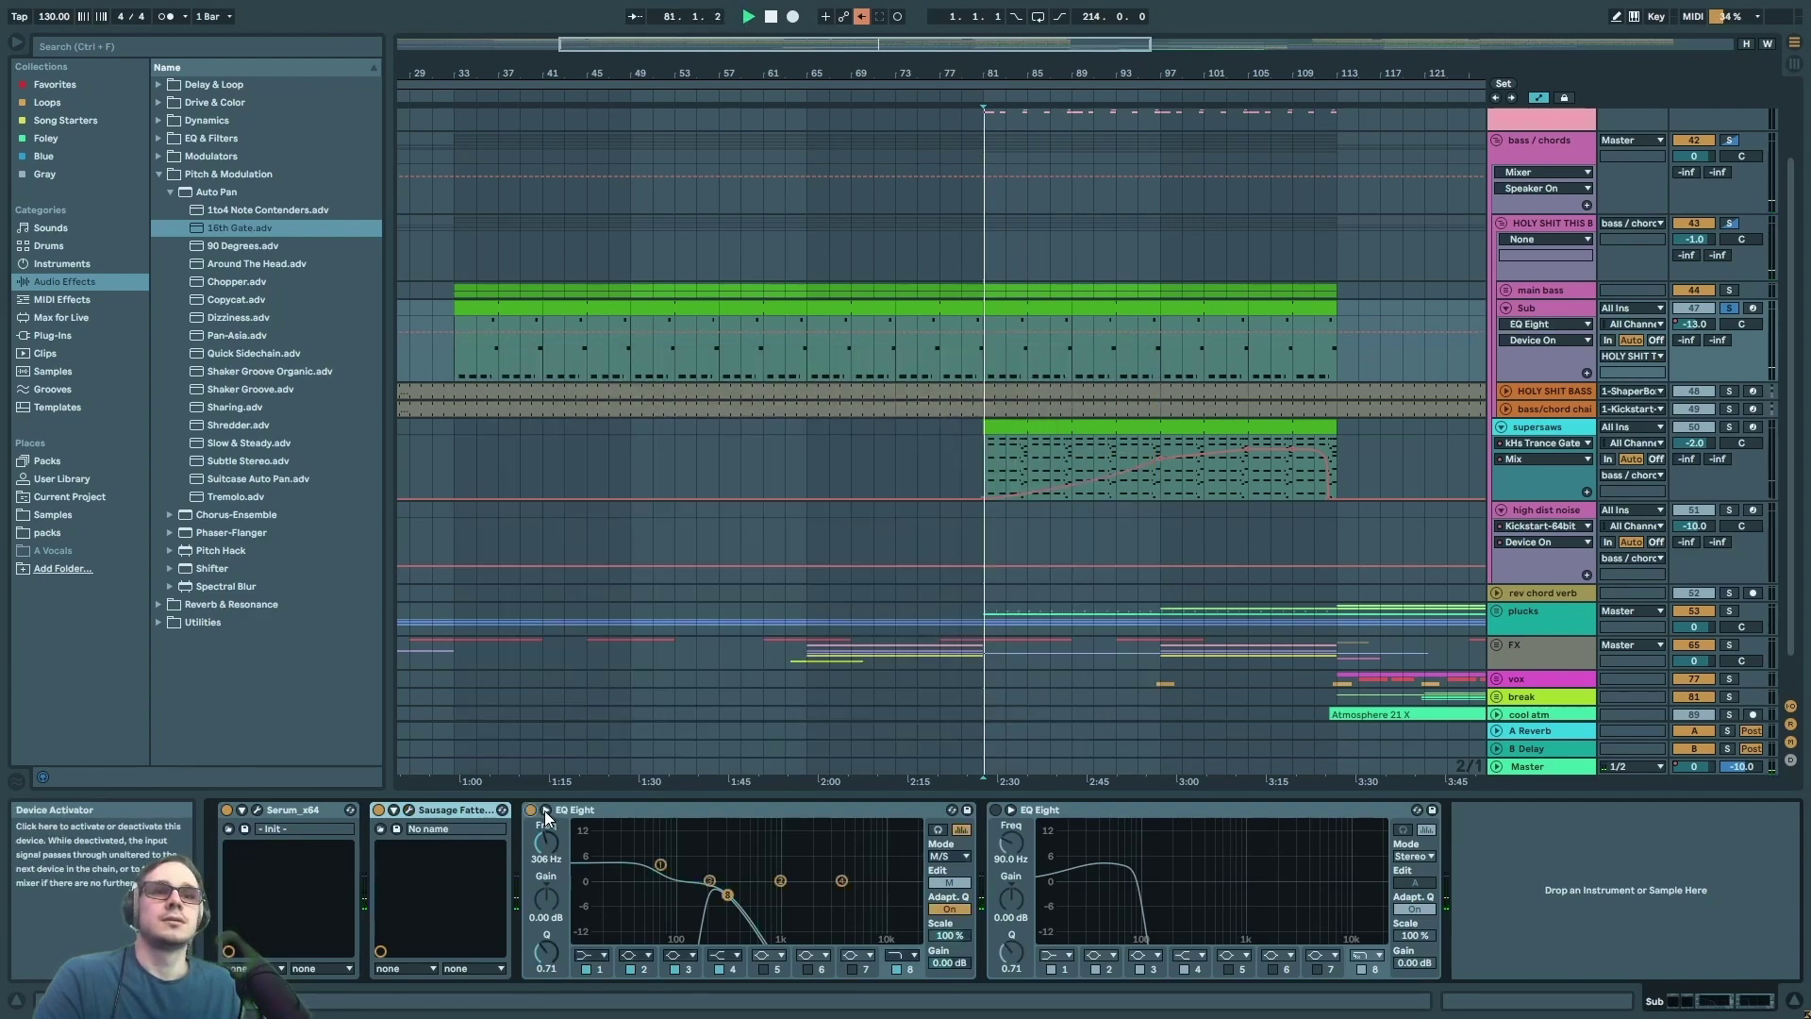
- Activate both EQ Eight devices on the Sub track and audition their filtering during playback
click(581, 809)
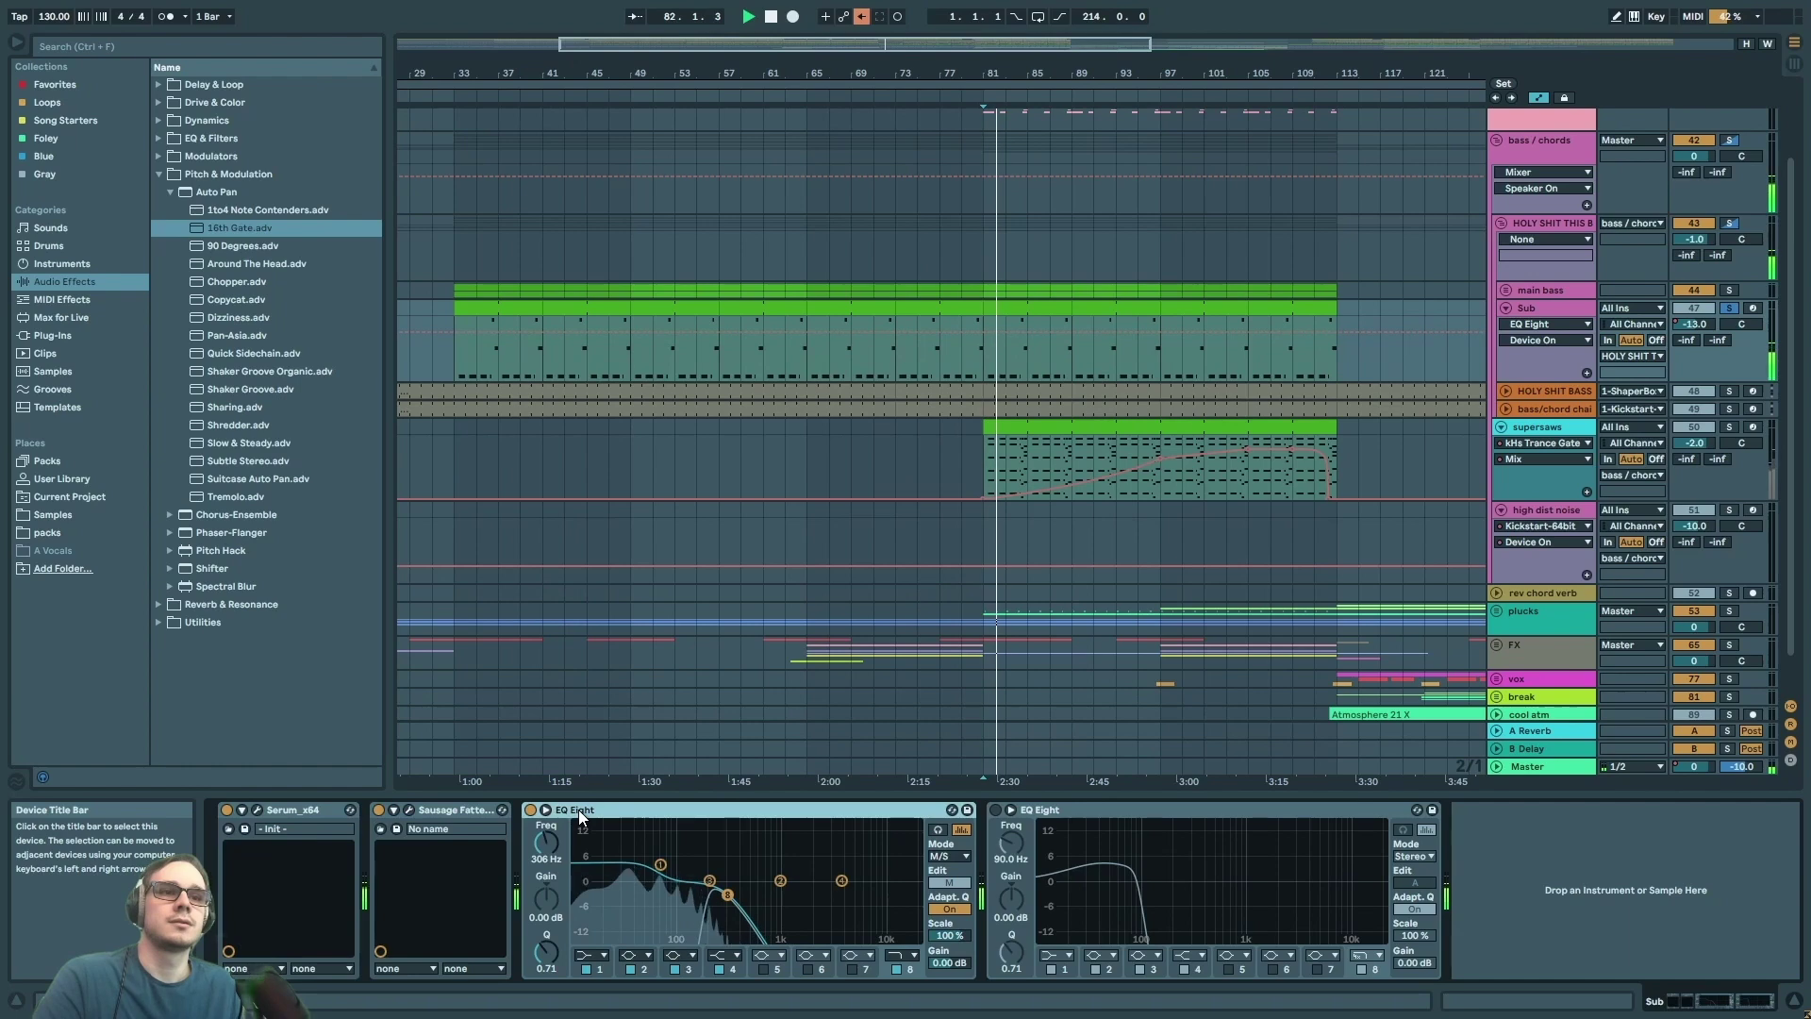
key(space)
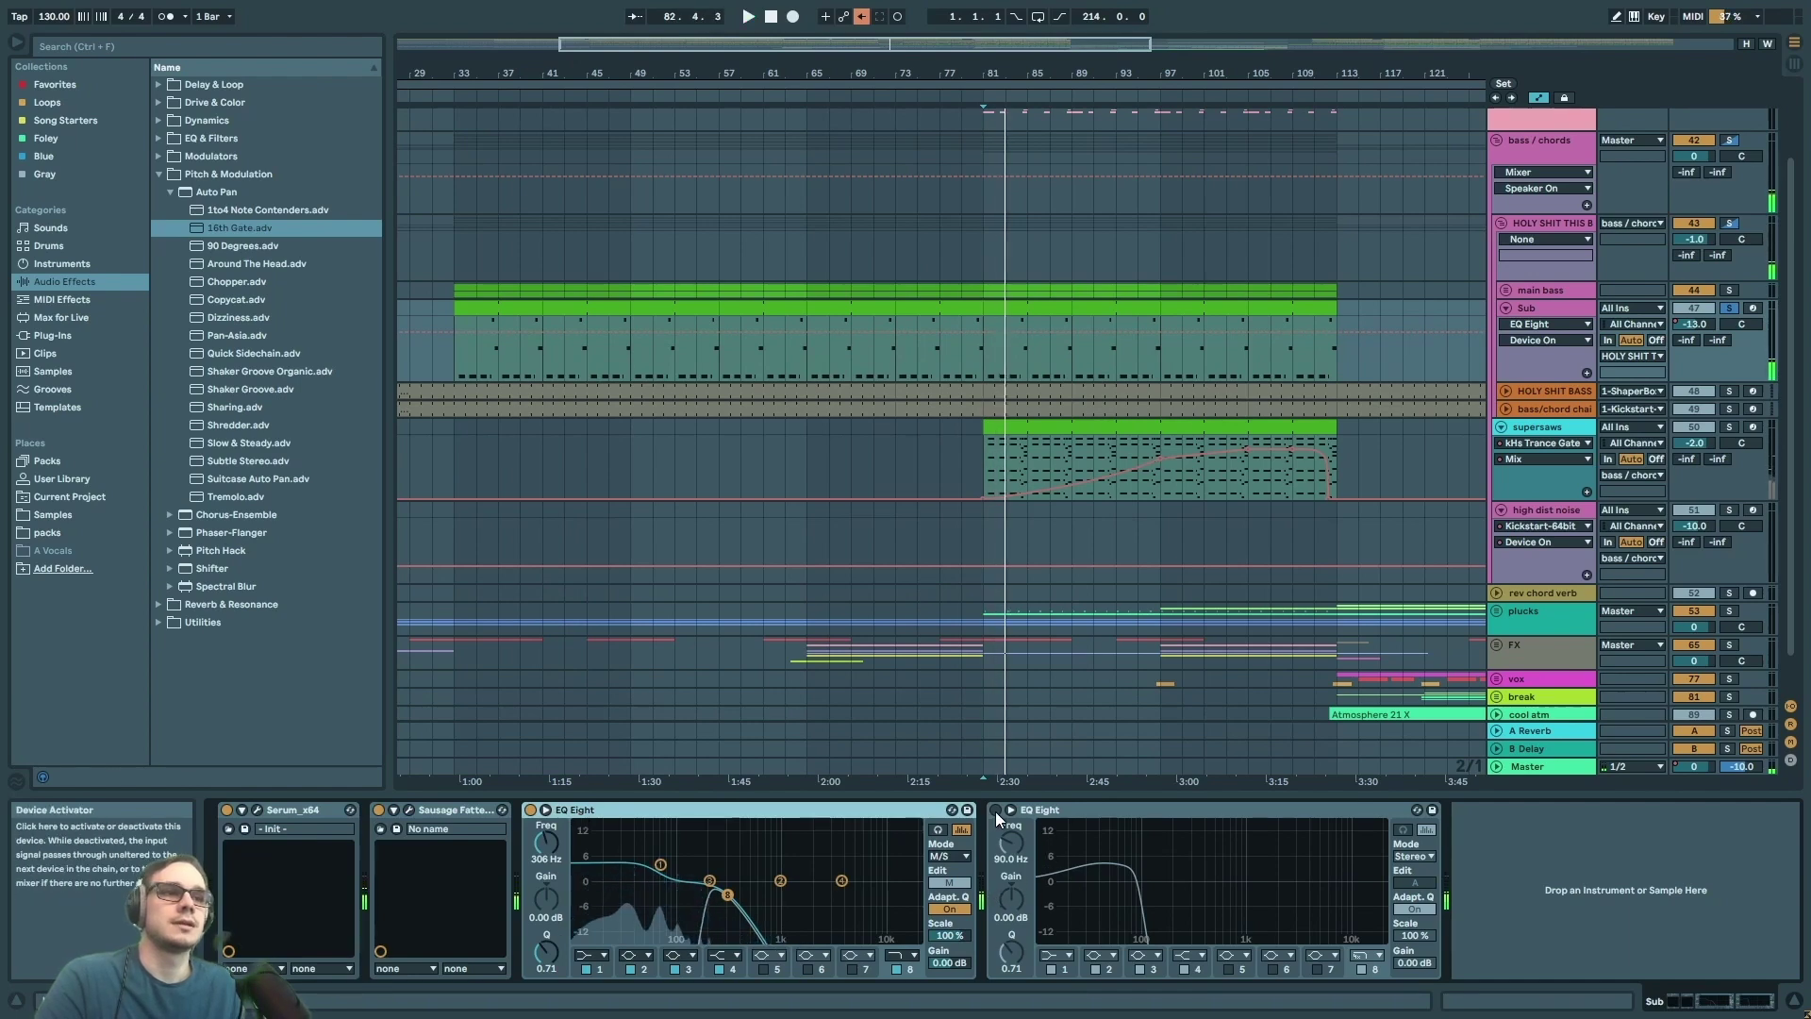
key(space)
click(1107, 810)
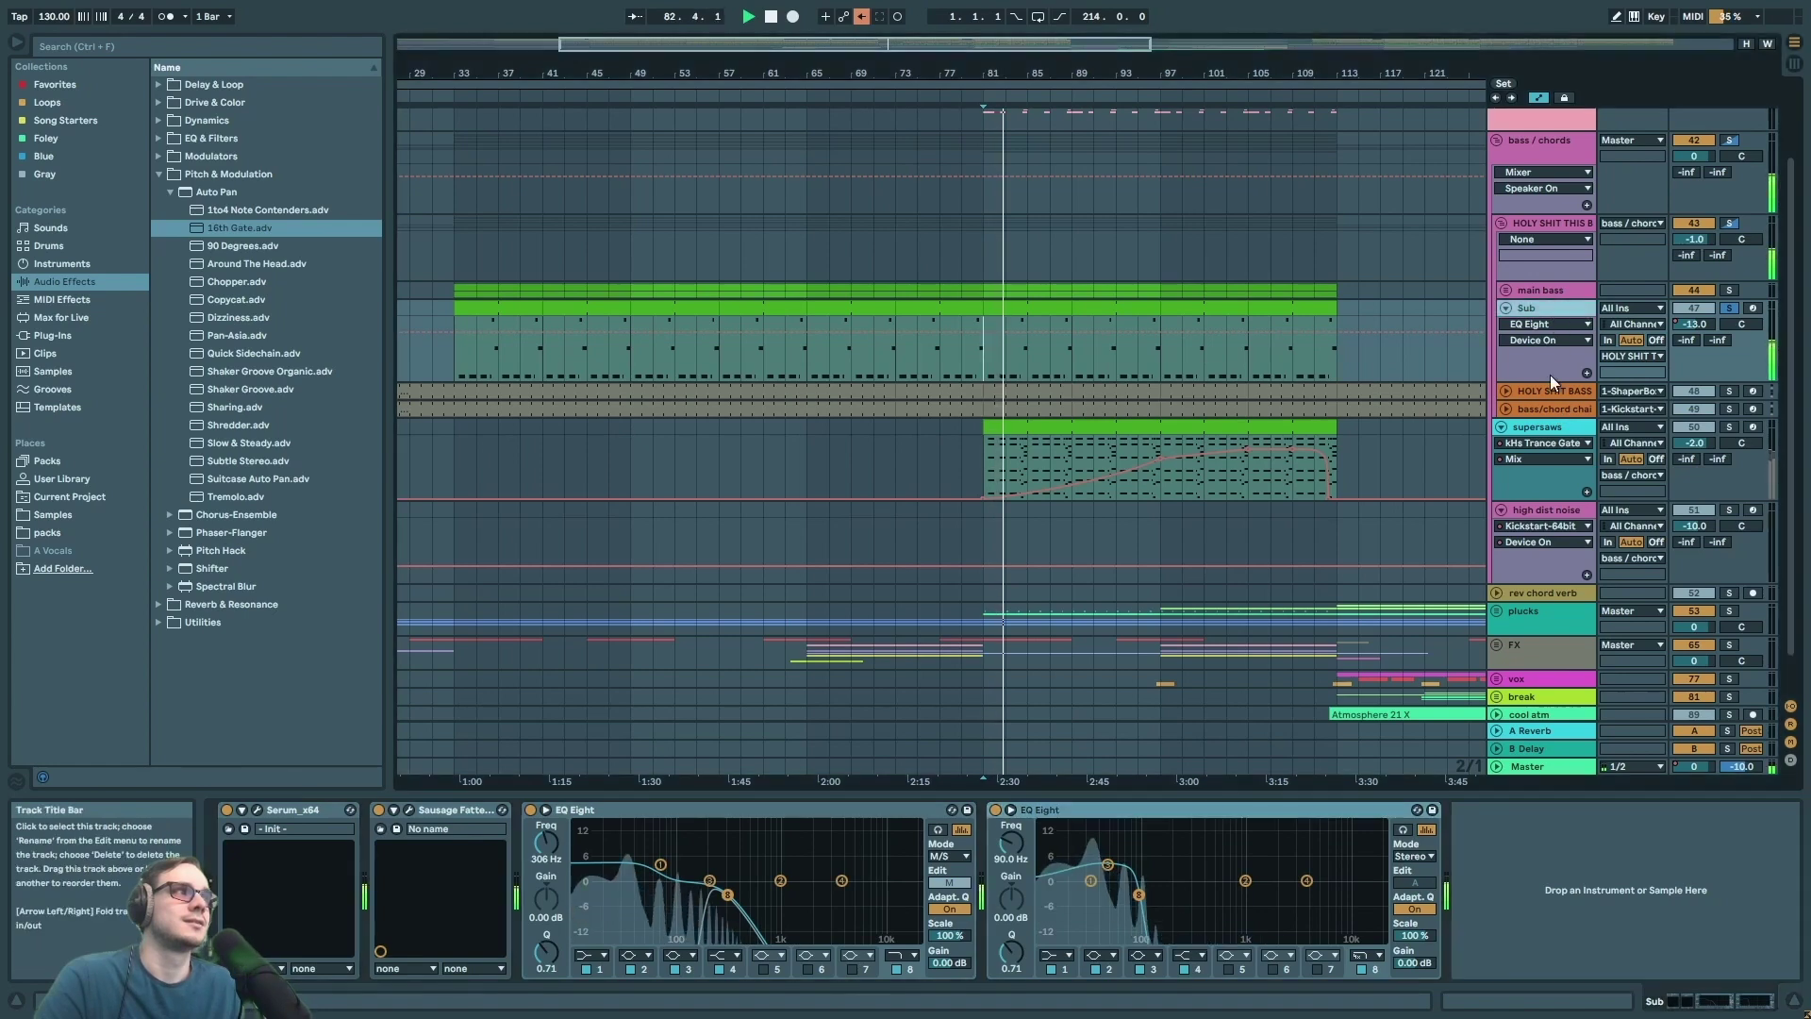
- Show the Sub track's volume automation across the whole arrangement
scroll(1547, 424, up, 2)
key(plus)
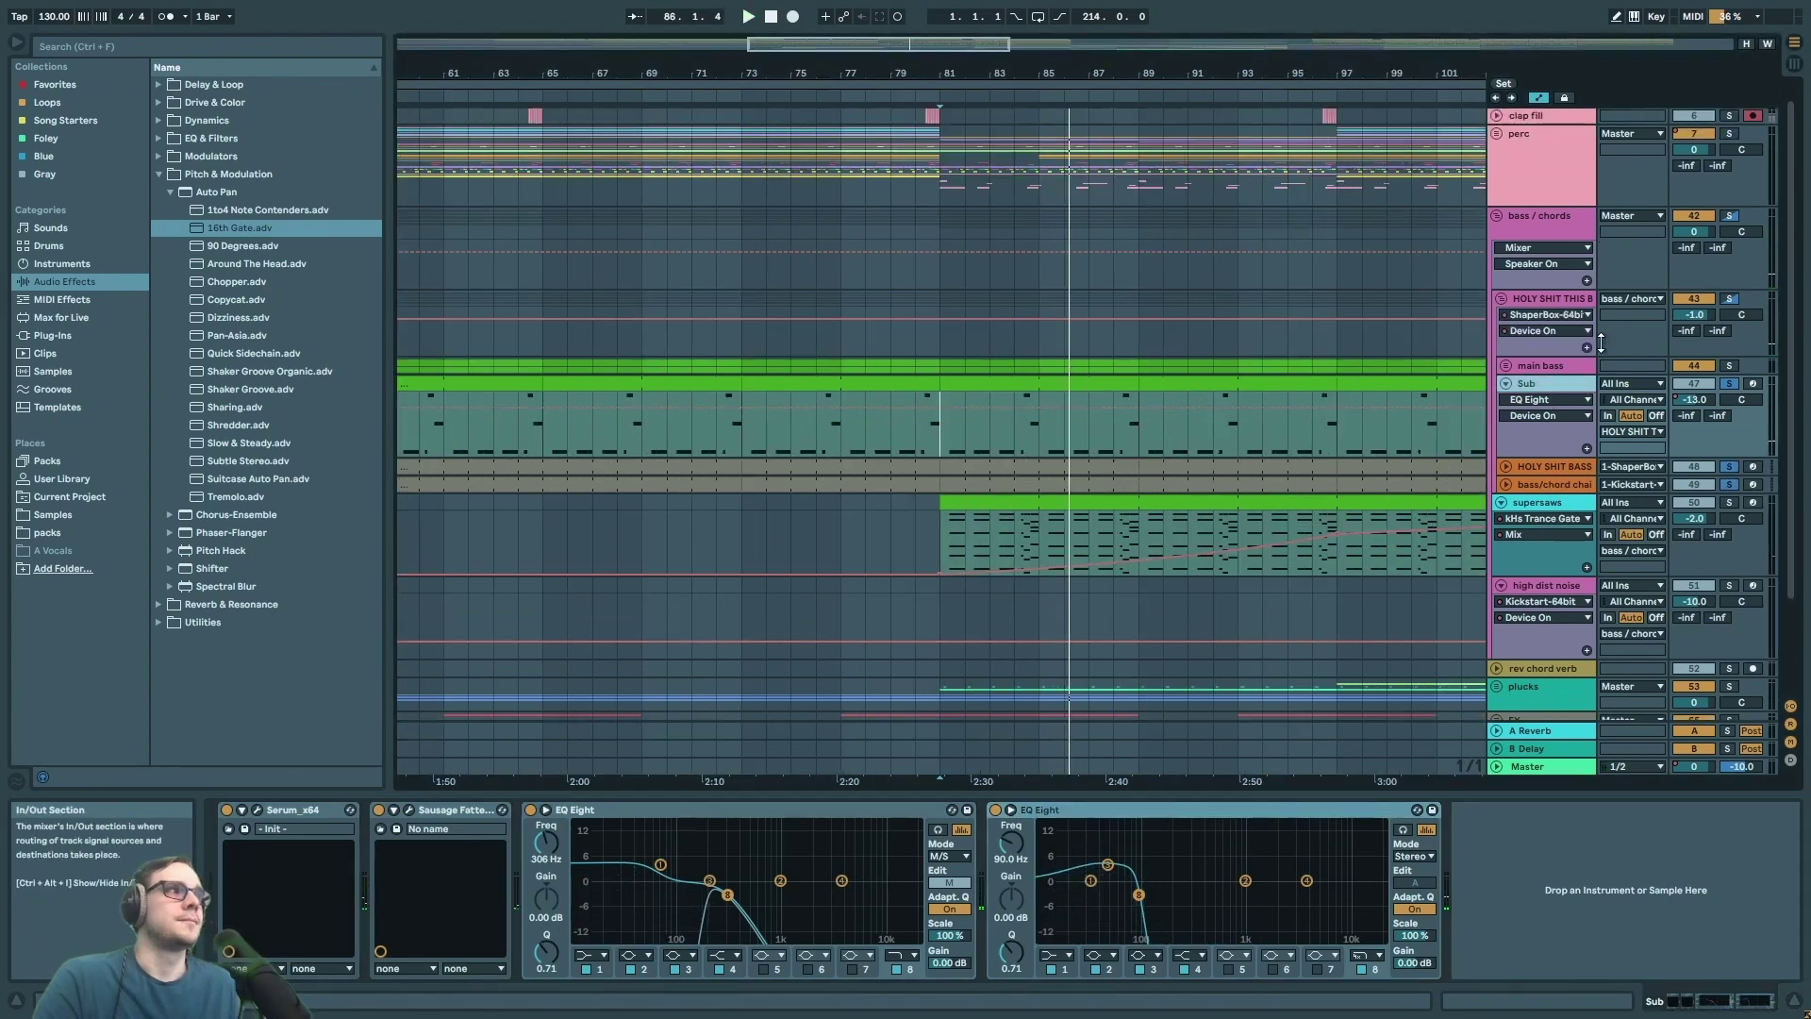
click(1703, 399)
key(w)
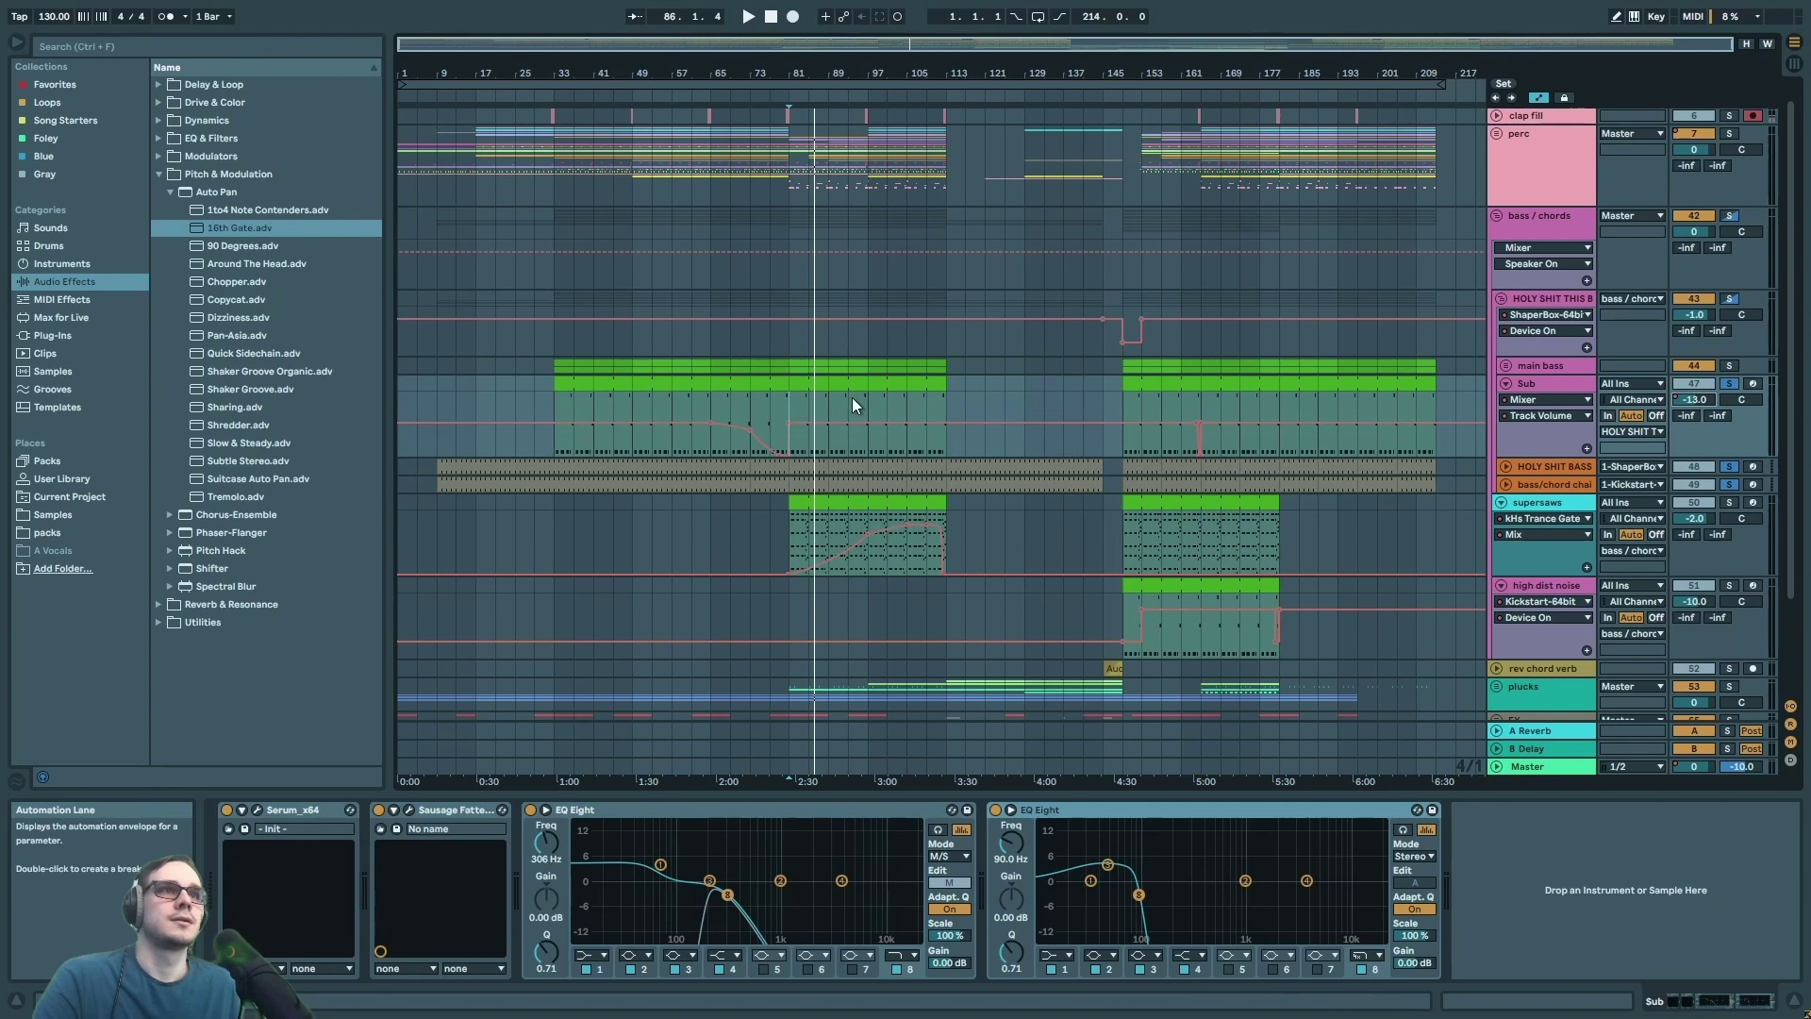
- Solo the HOLY SHIT THIS BASS group in place of the Sub track and play it
click(1589, 298)
click(1732, 298)
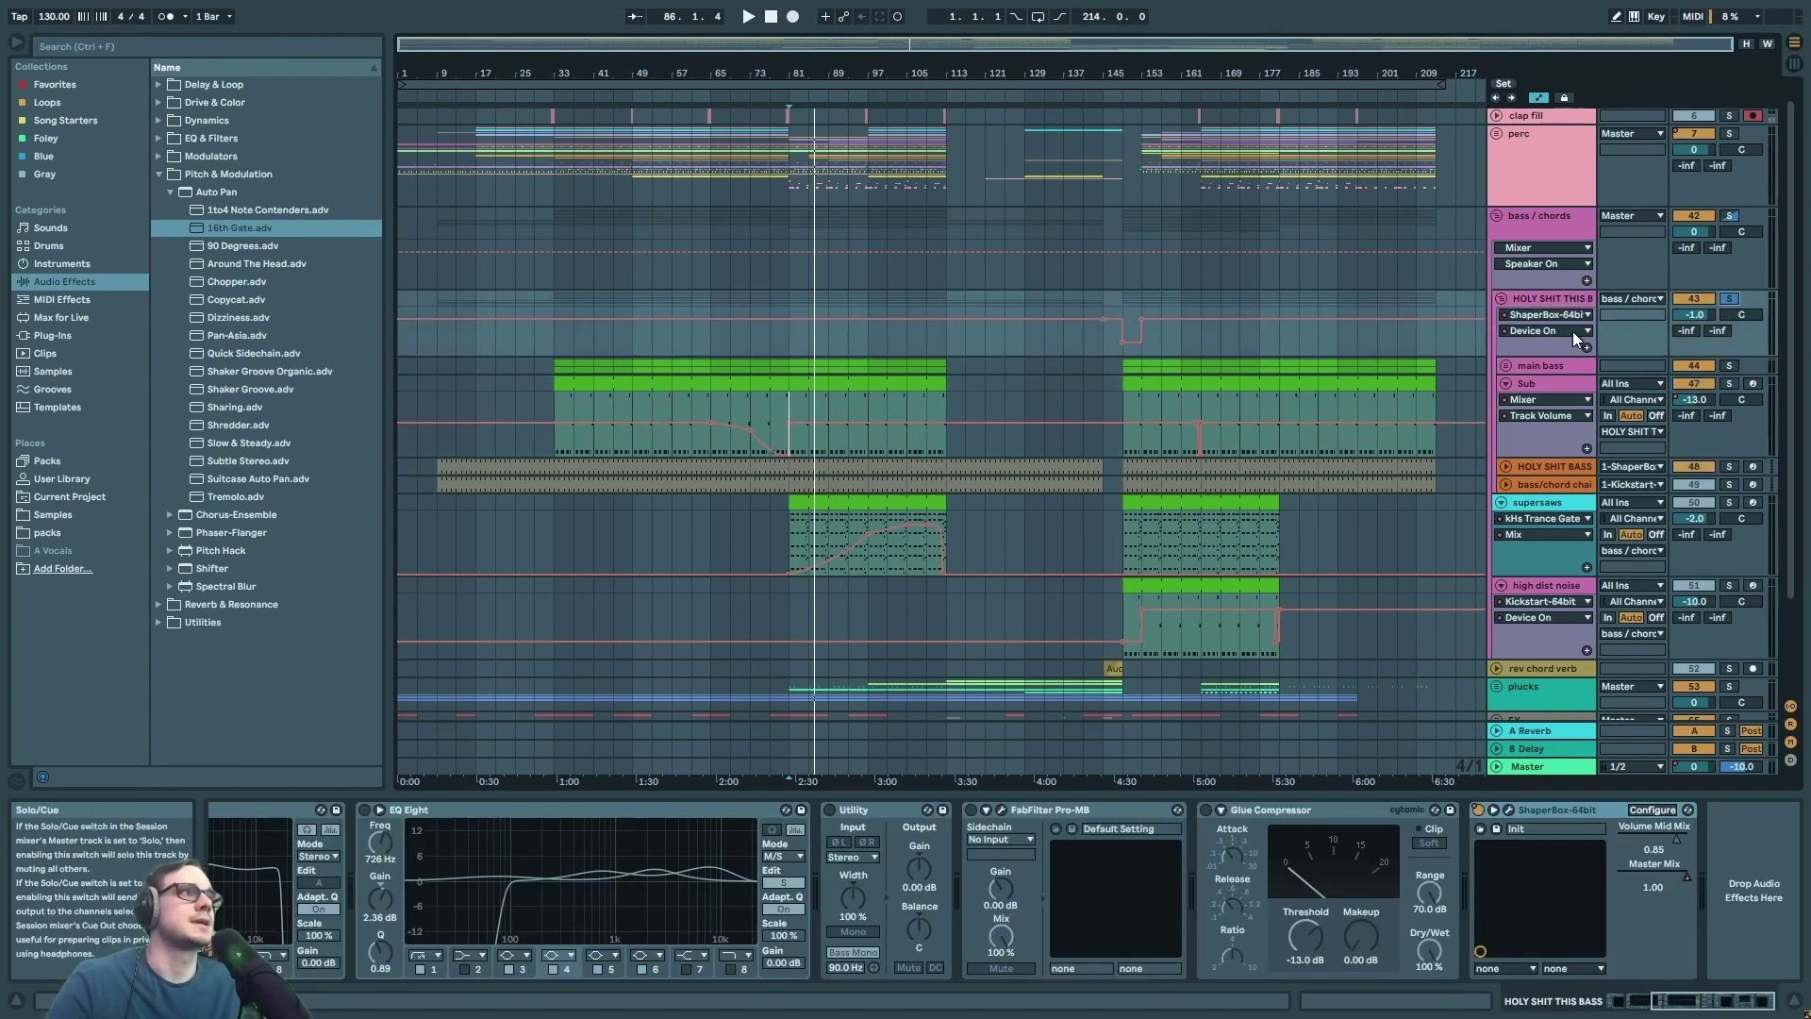
key(space)
click(1568, 385)
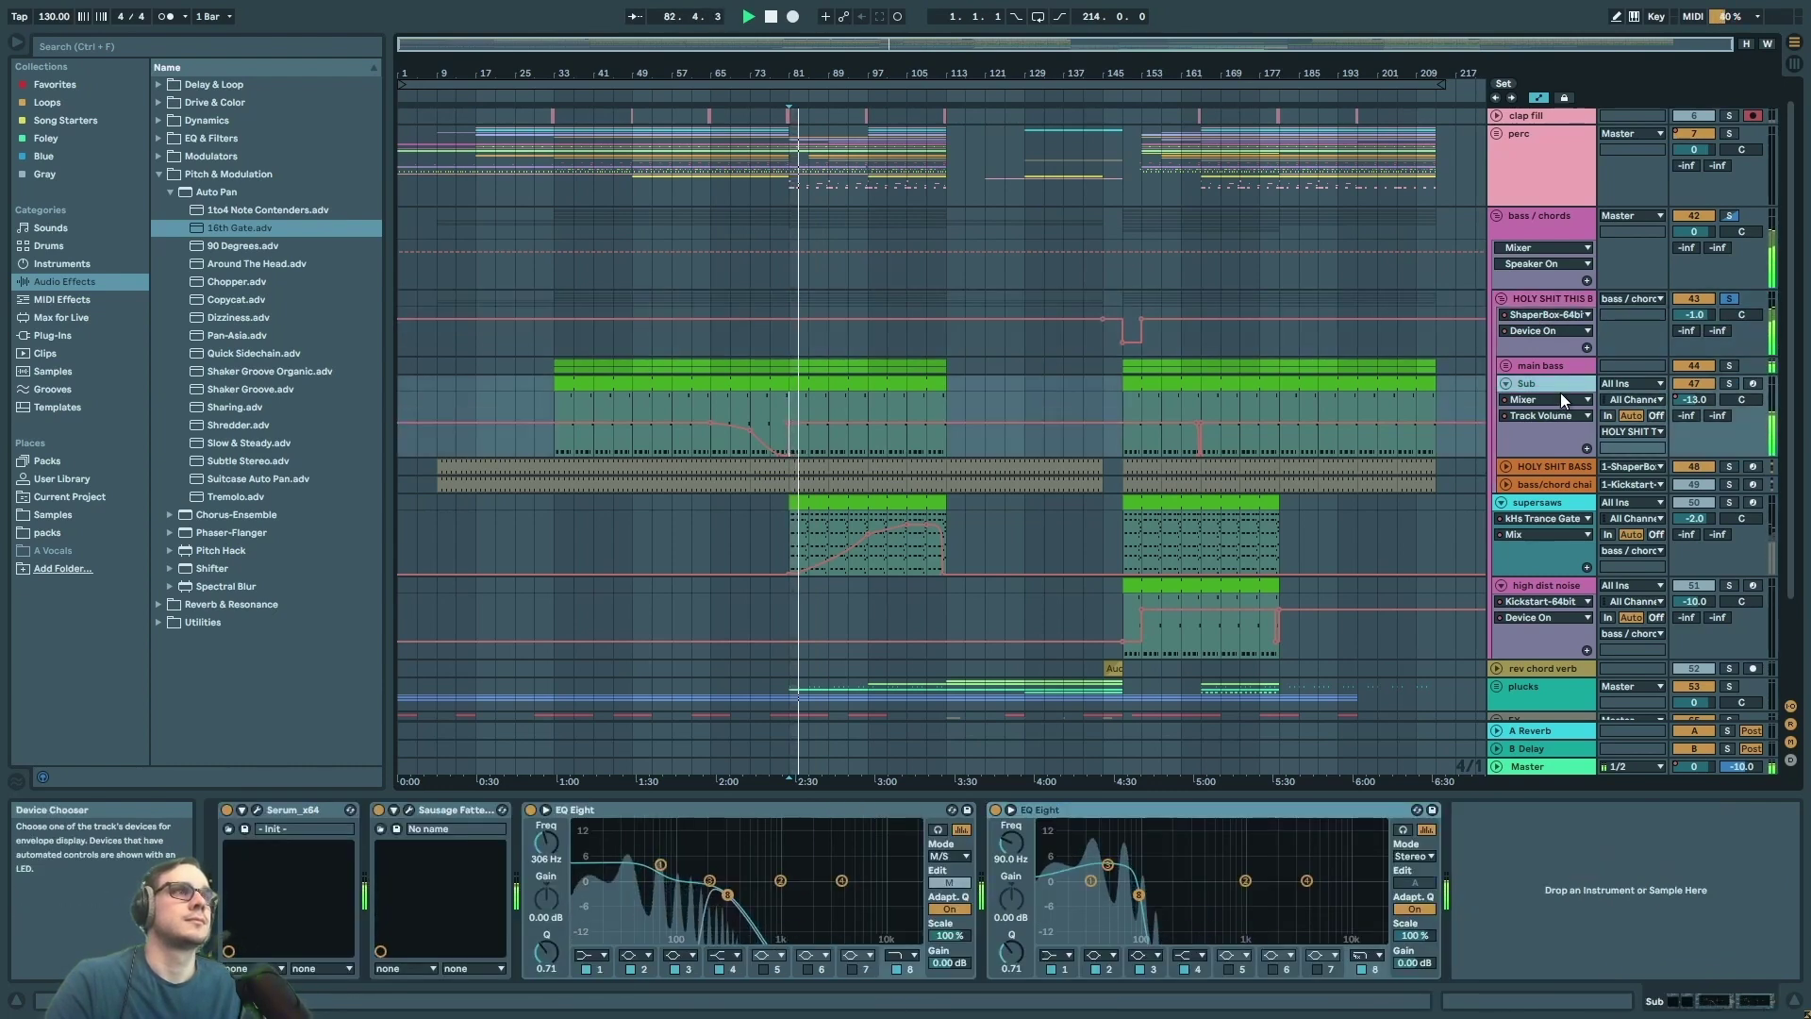
- Play the soloed bass group from bar 149, where the Sub clips resume
click(1126, 404)
key(space)
key(plus)
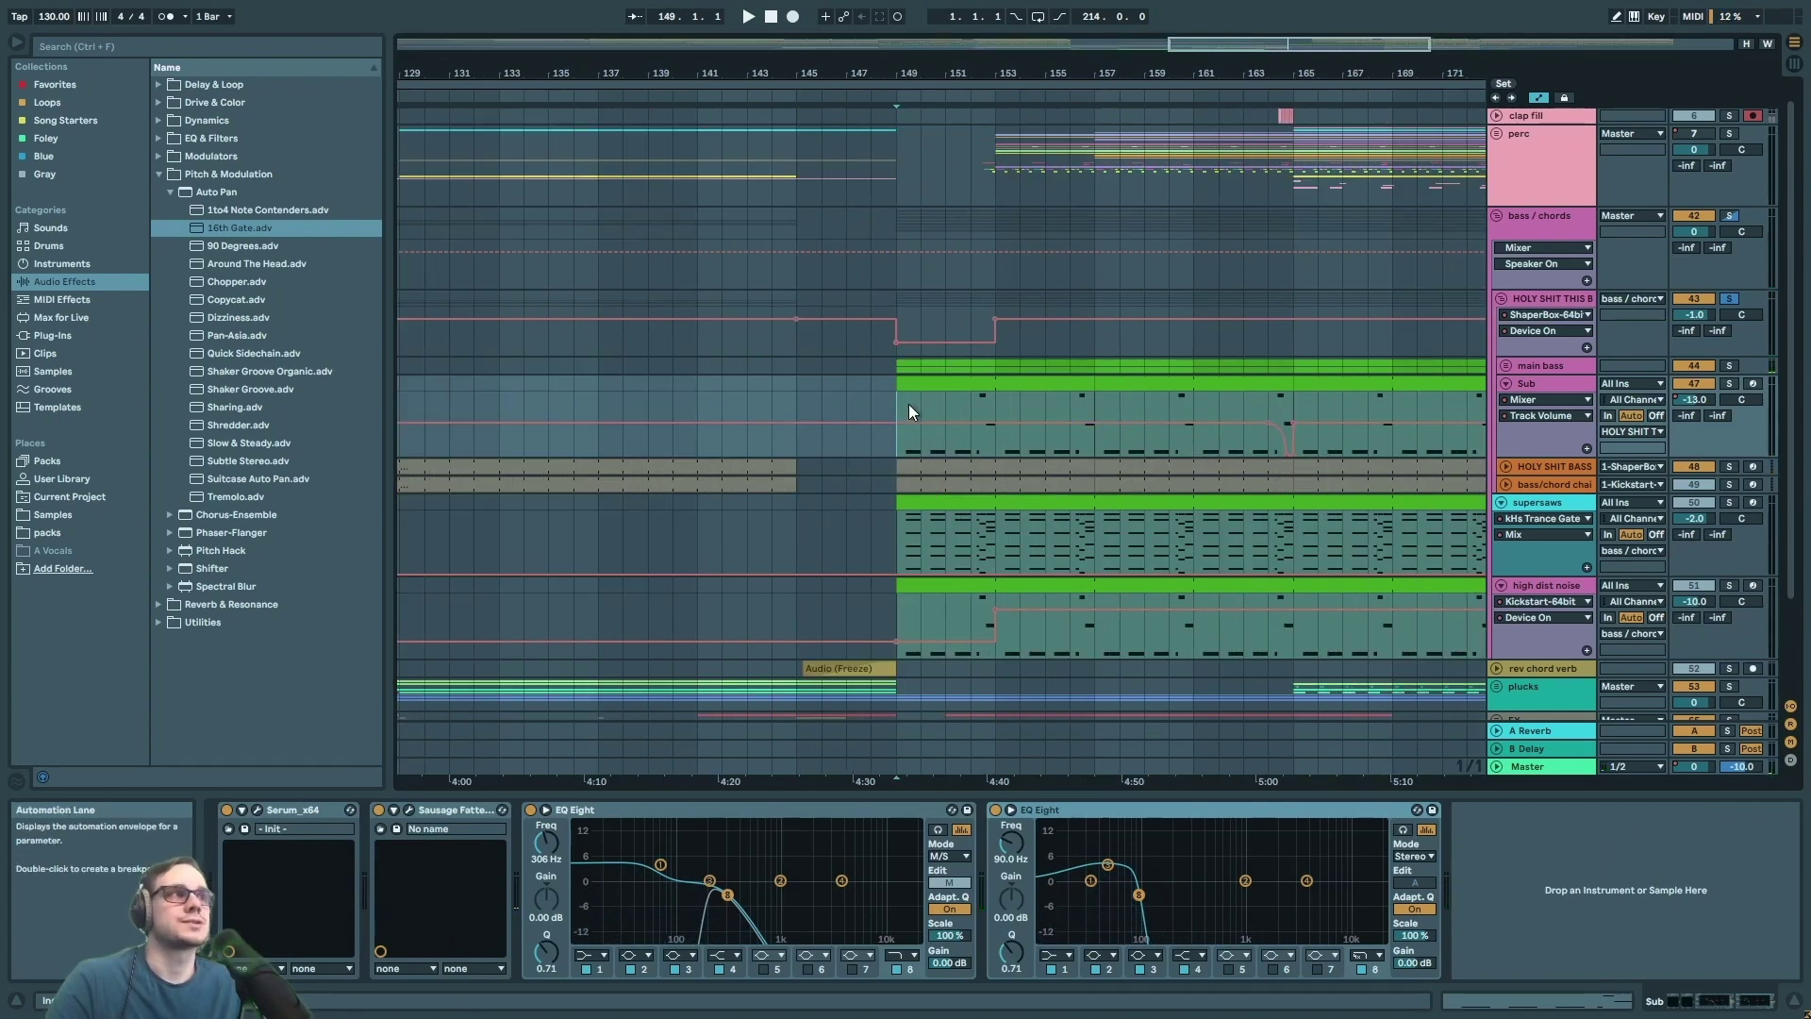
key(space)
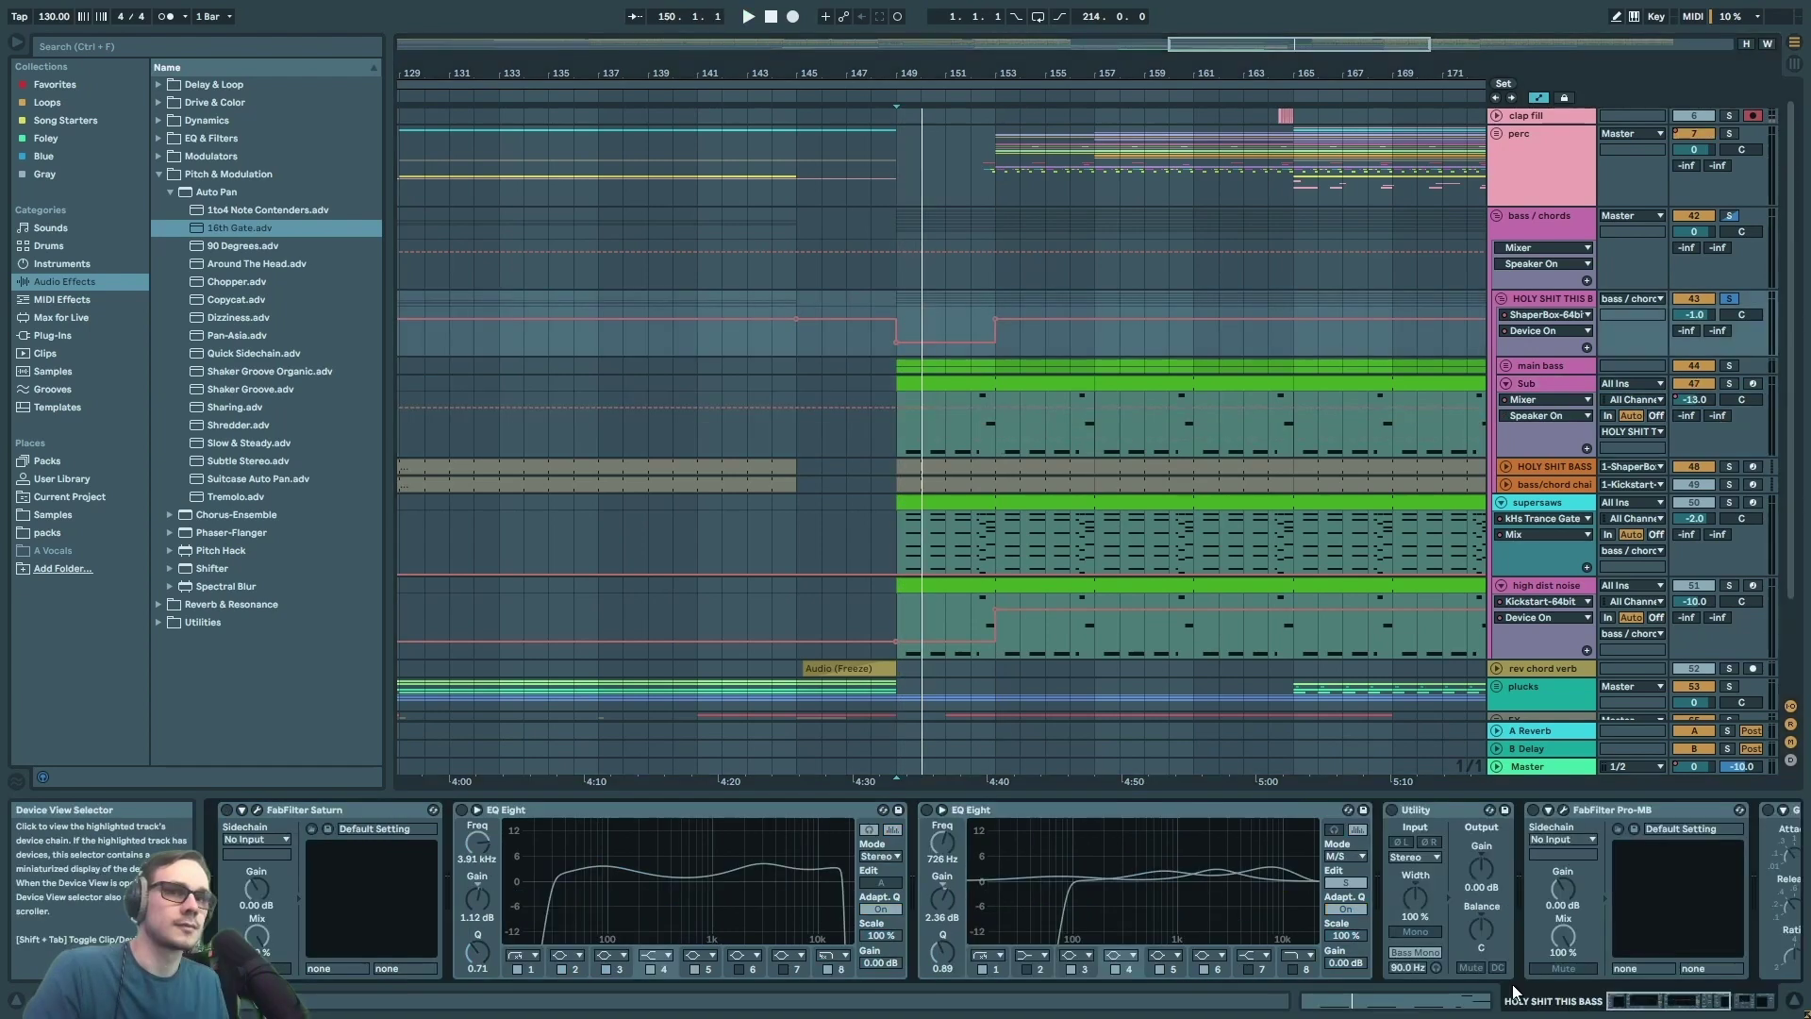
- Activate FabFilter Saturn on the HOLY SHIT THIS BASS group and open its window during playback
click(1503, 299)
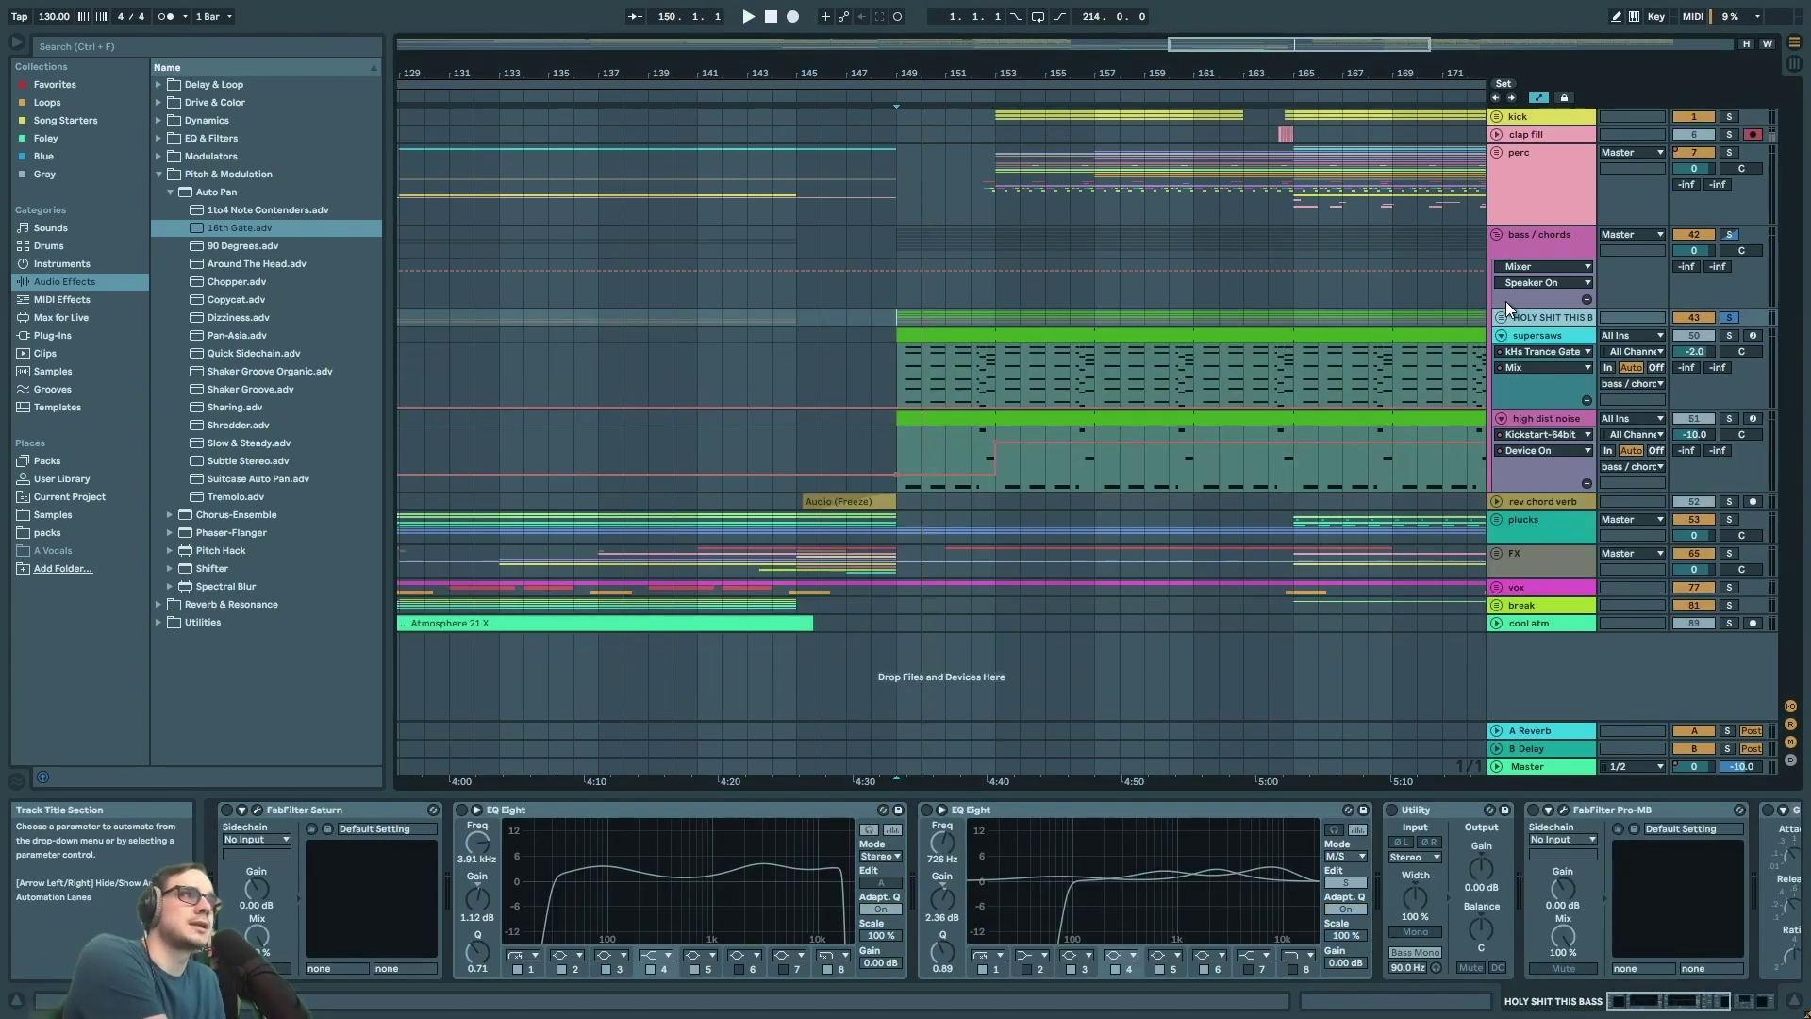
click(1503, 316)
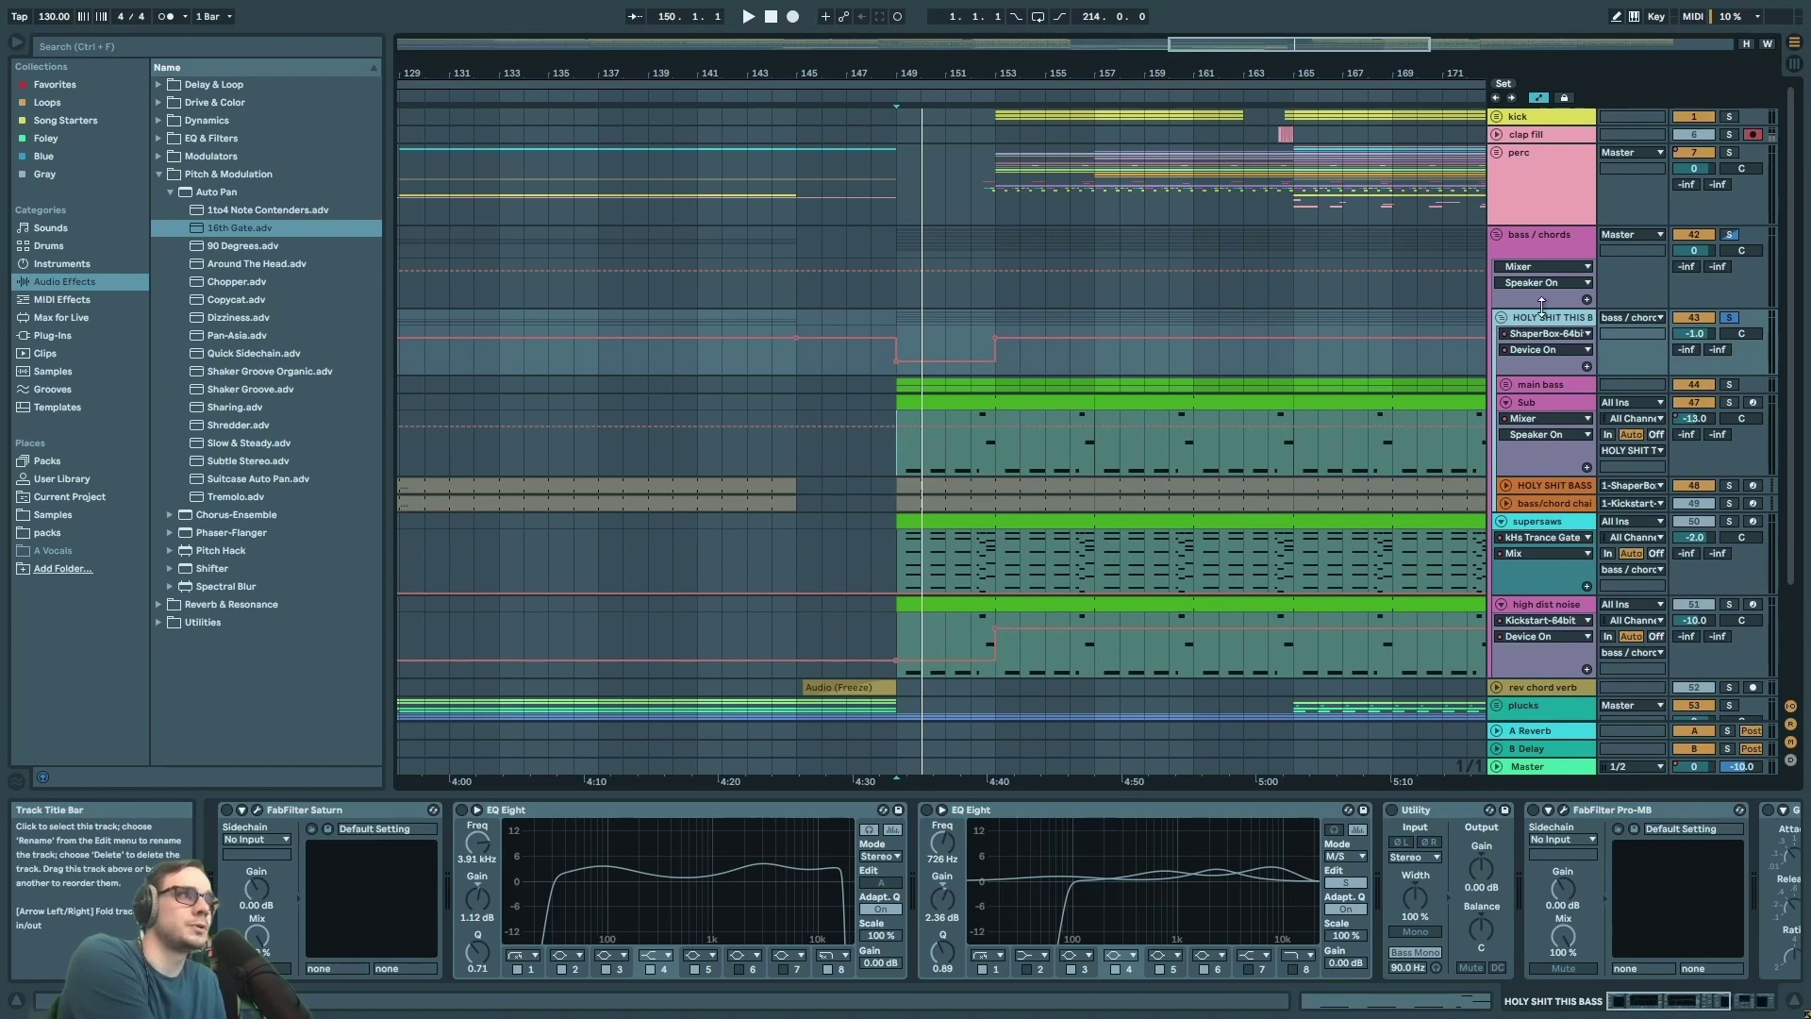
click(324, 824)
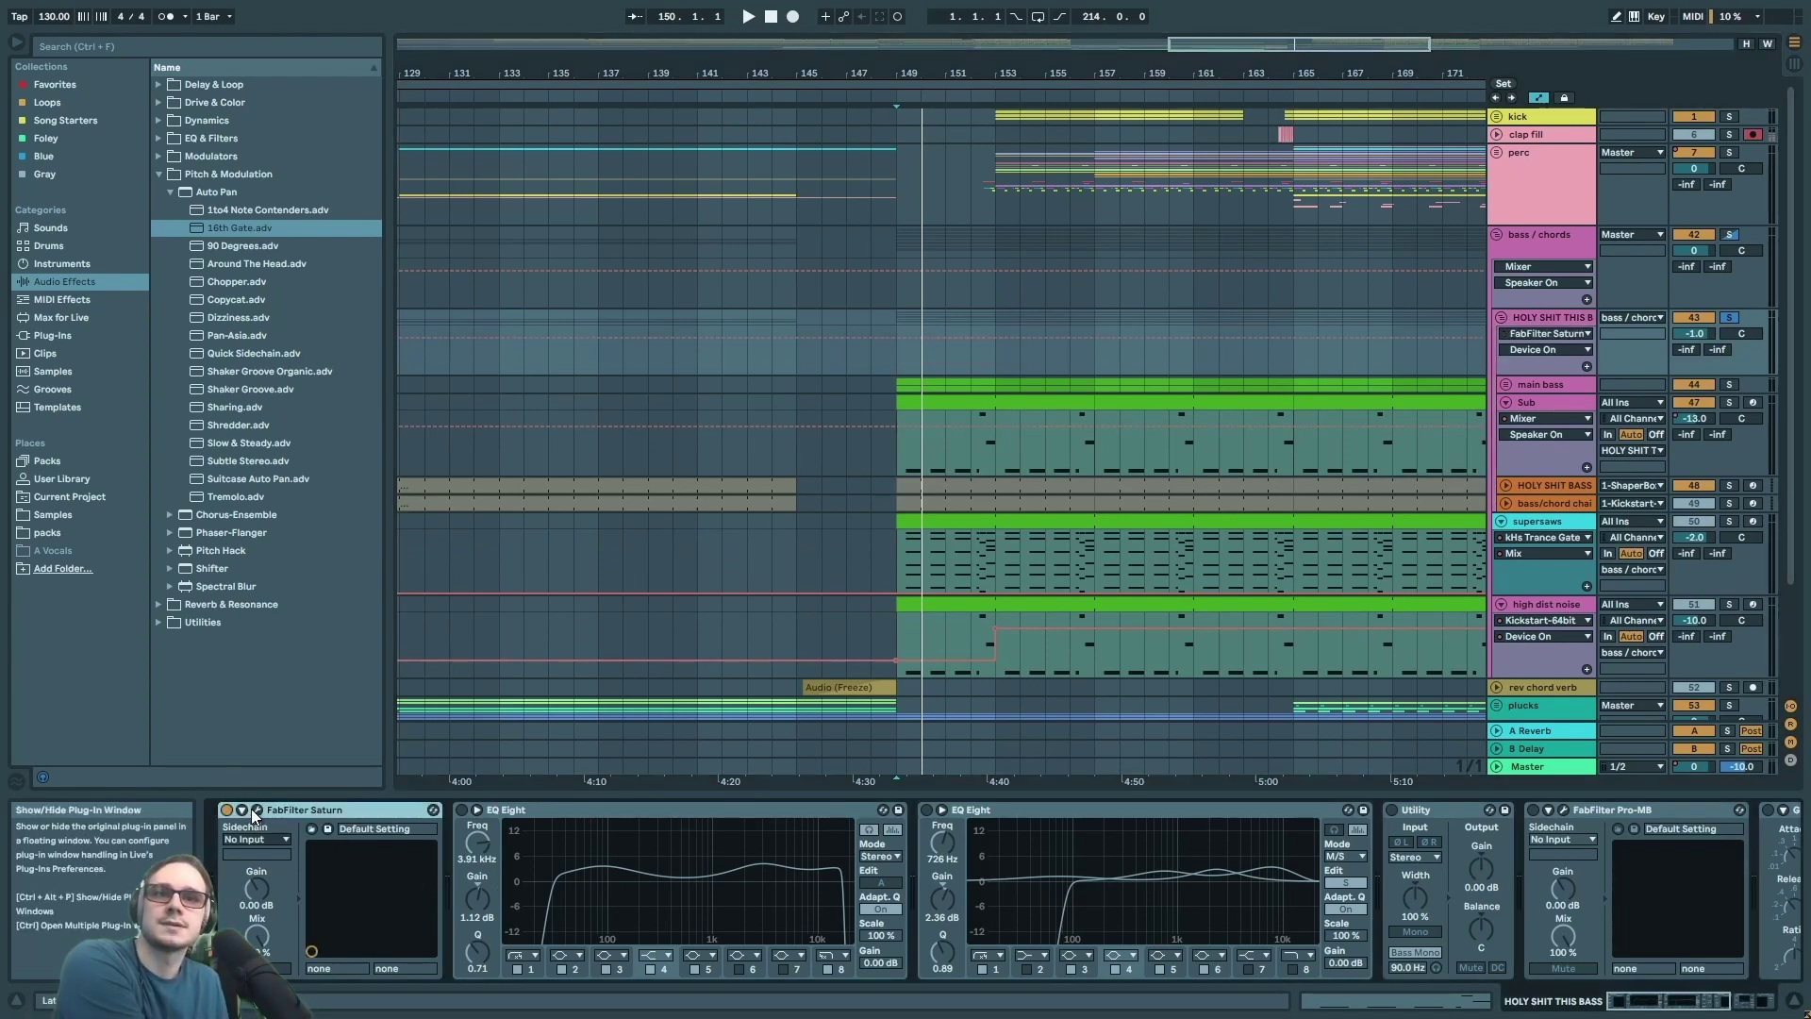
click(257, 811)
key(space)
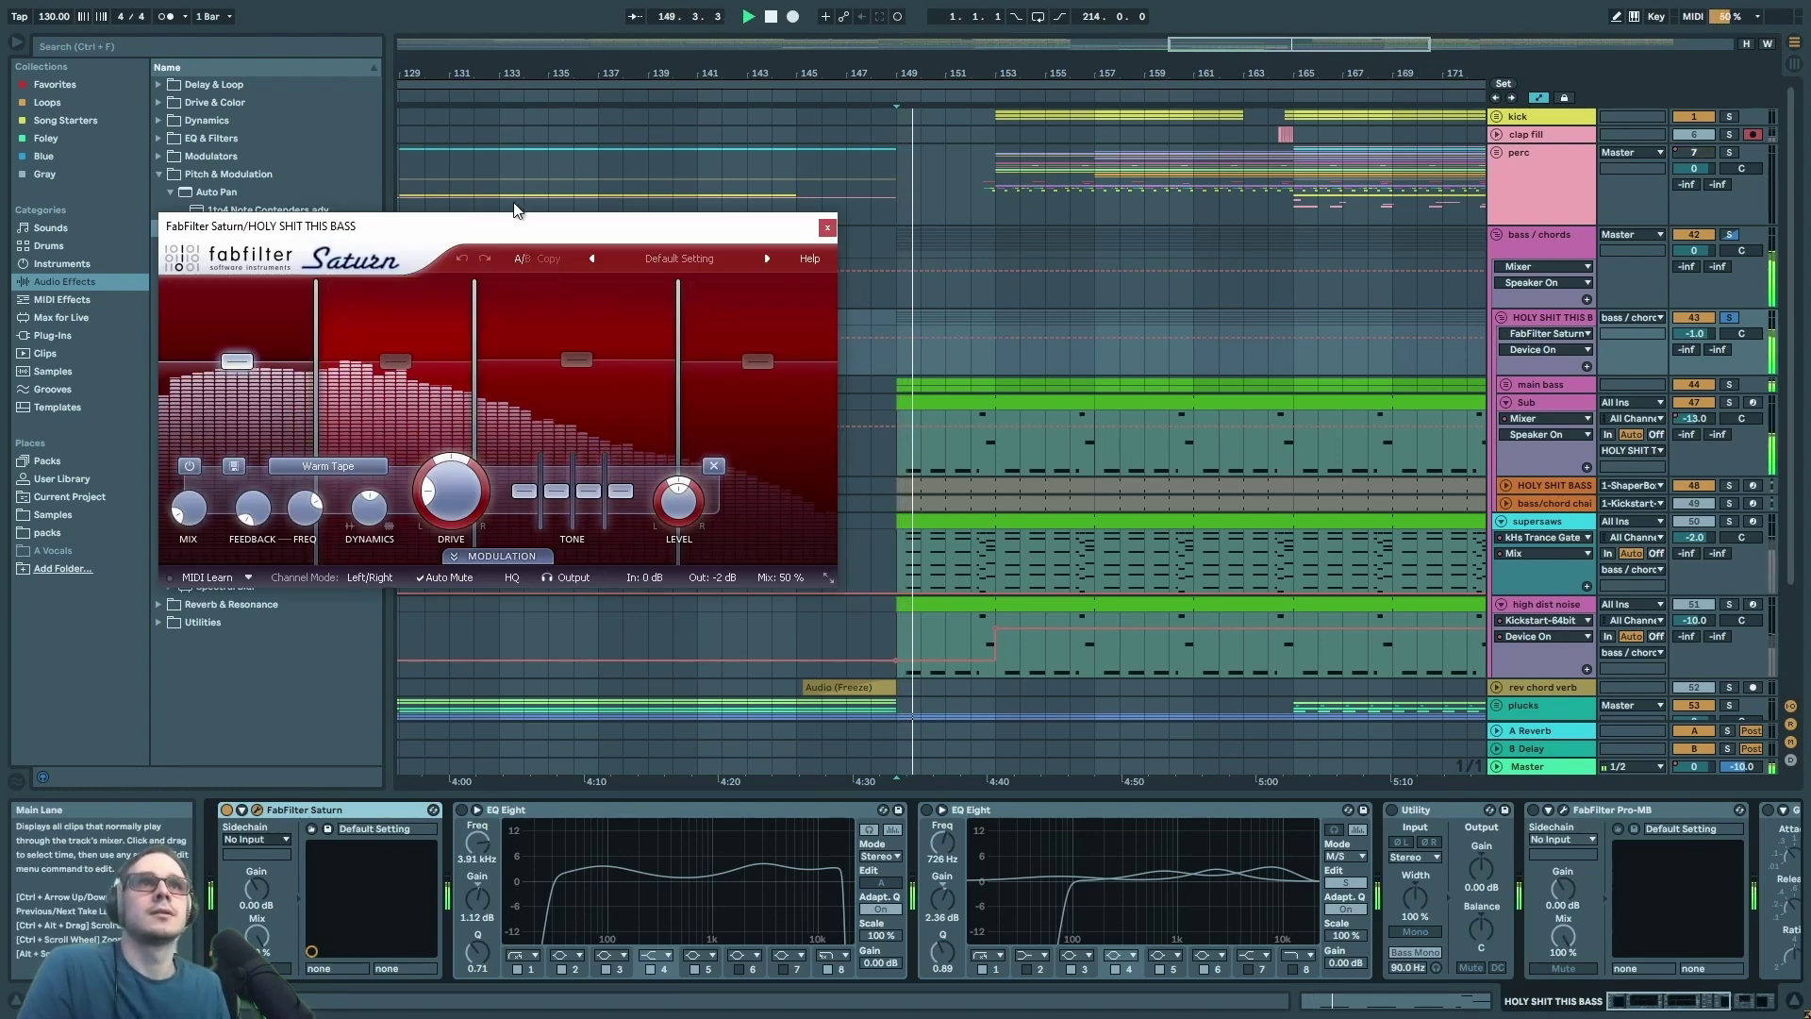
drag(506, 228, 530, 153)
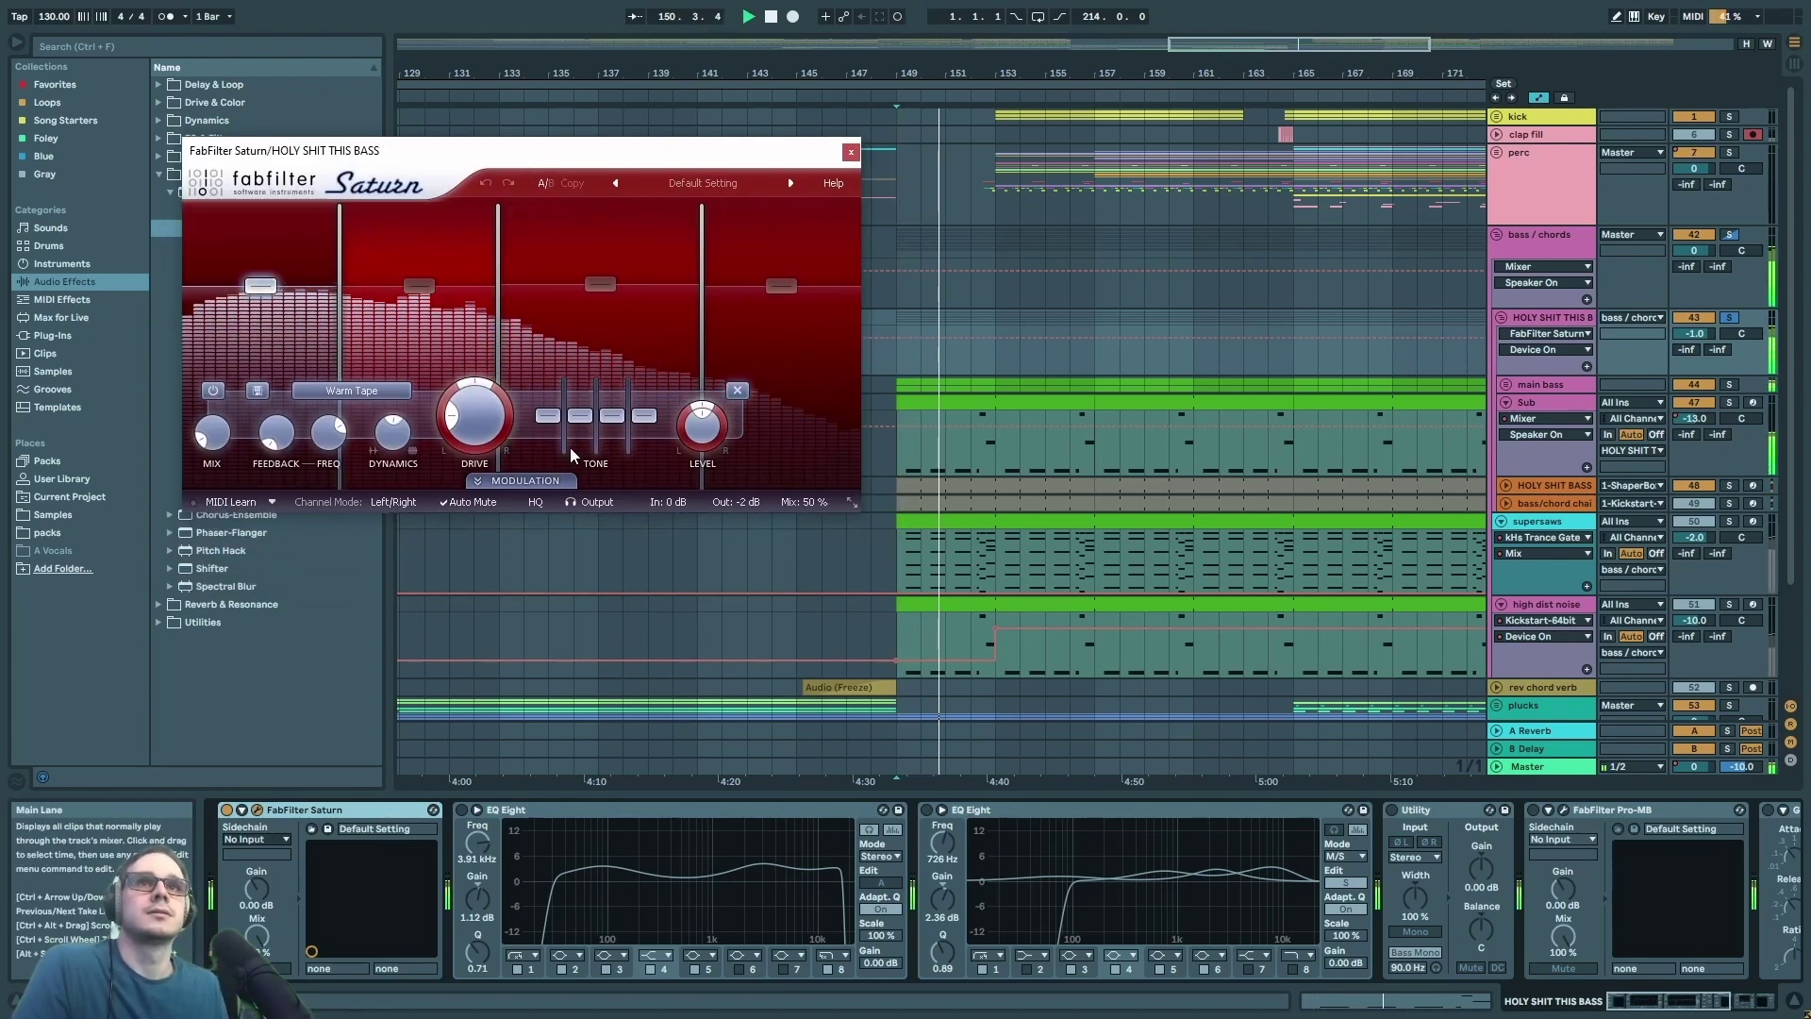
key(space)
- Inspect the saturation style and mix settings of Saturn's four bands, and close the plug-in window
click(419, 284)
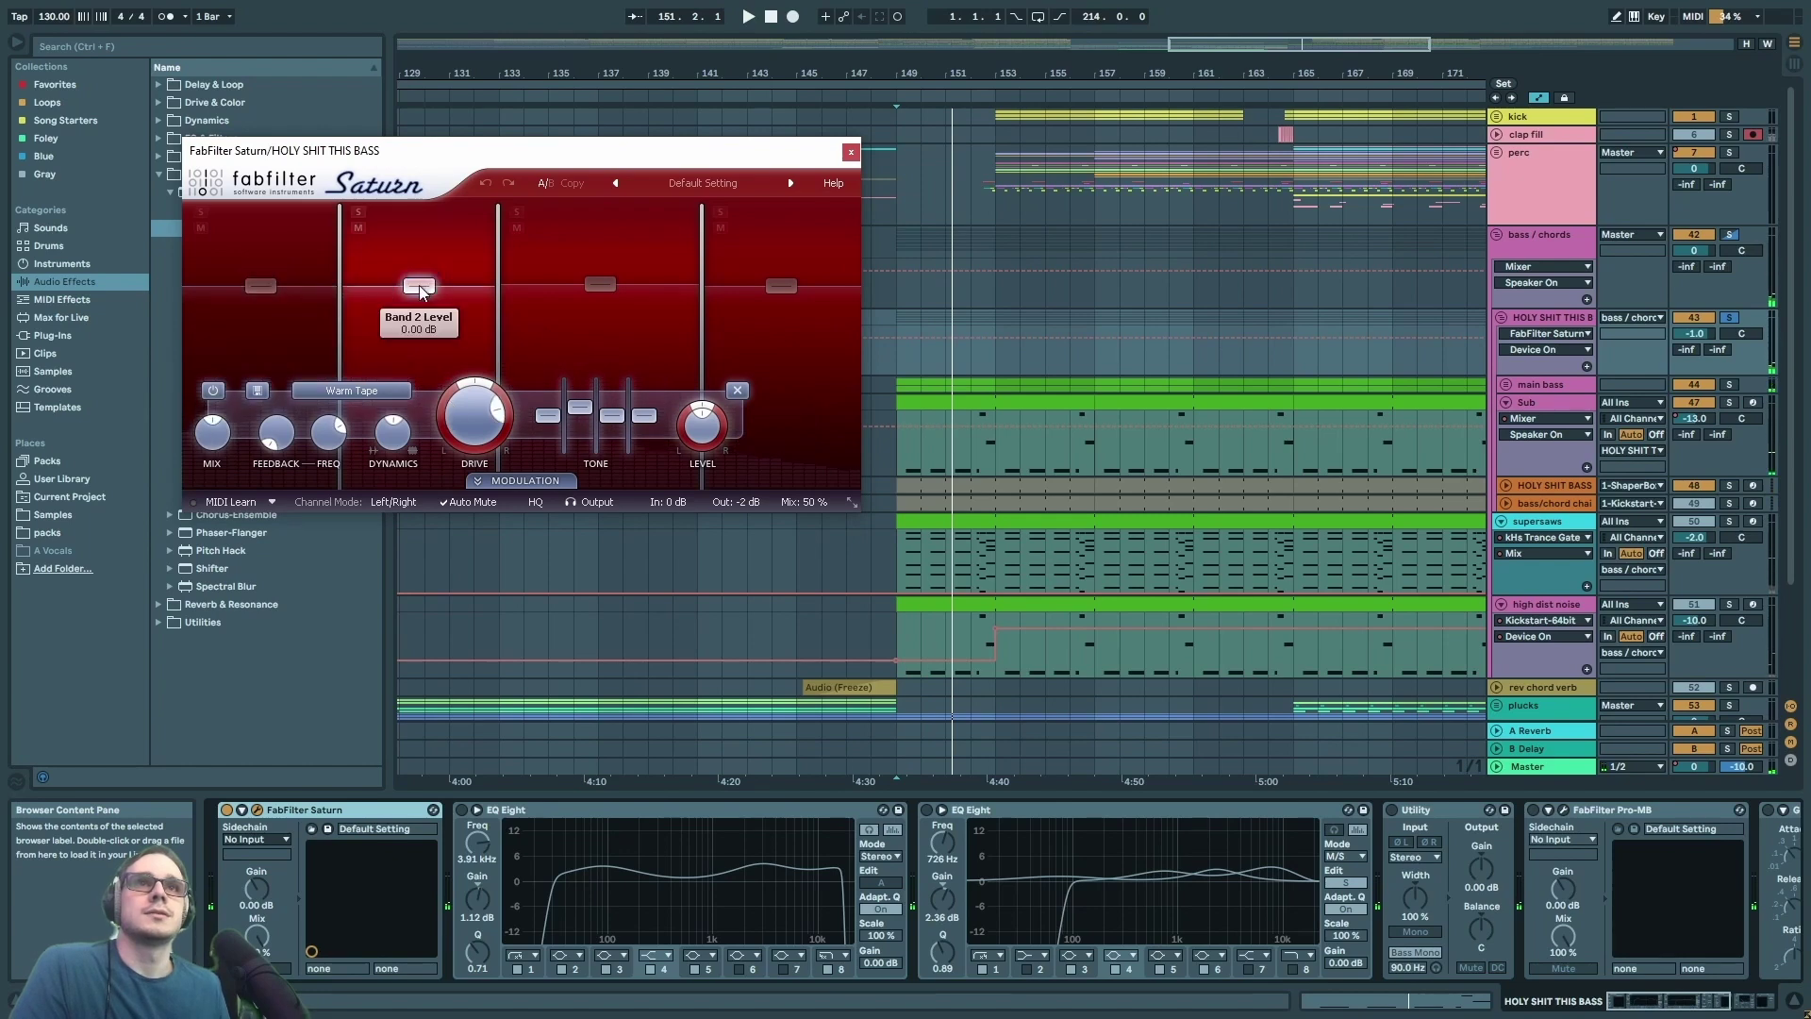
click(261, 282)
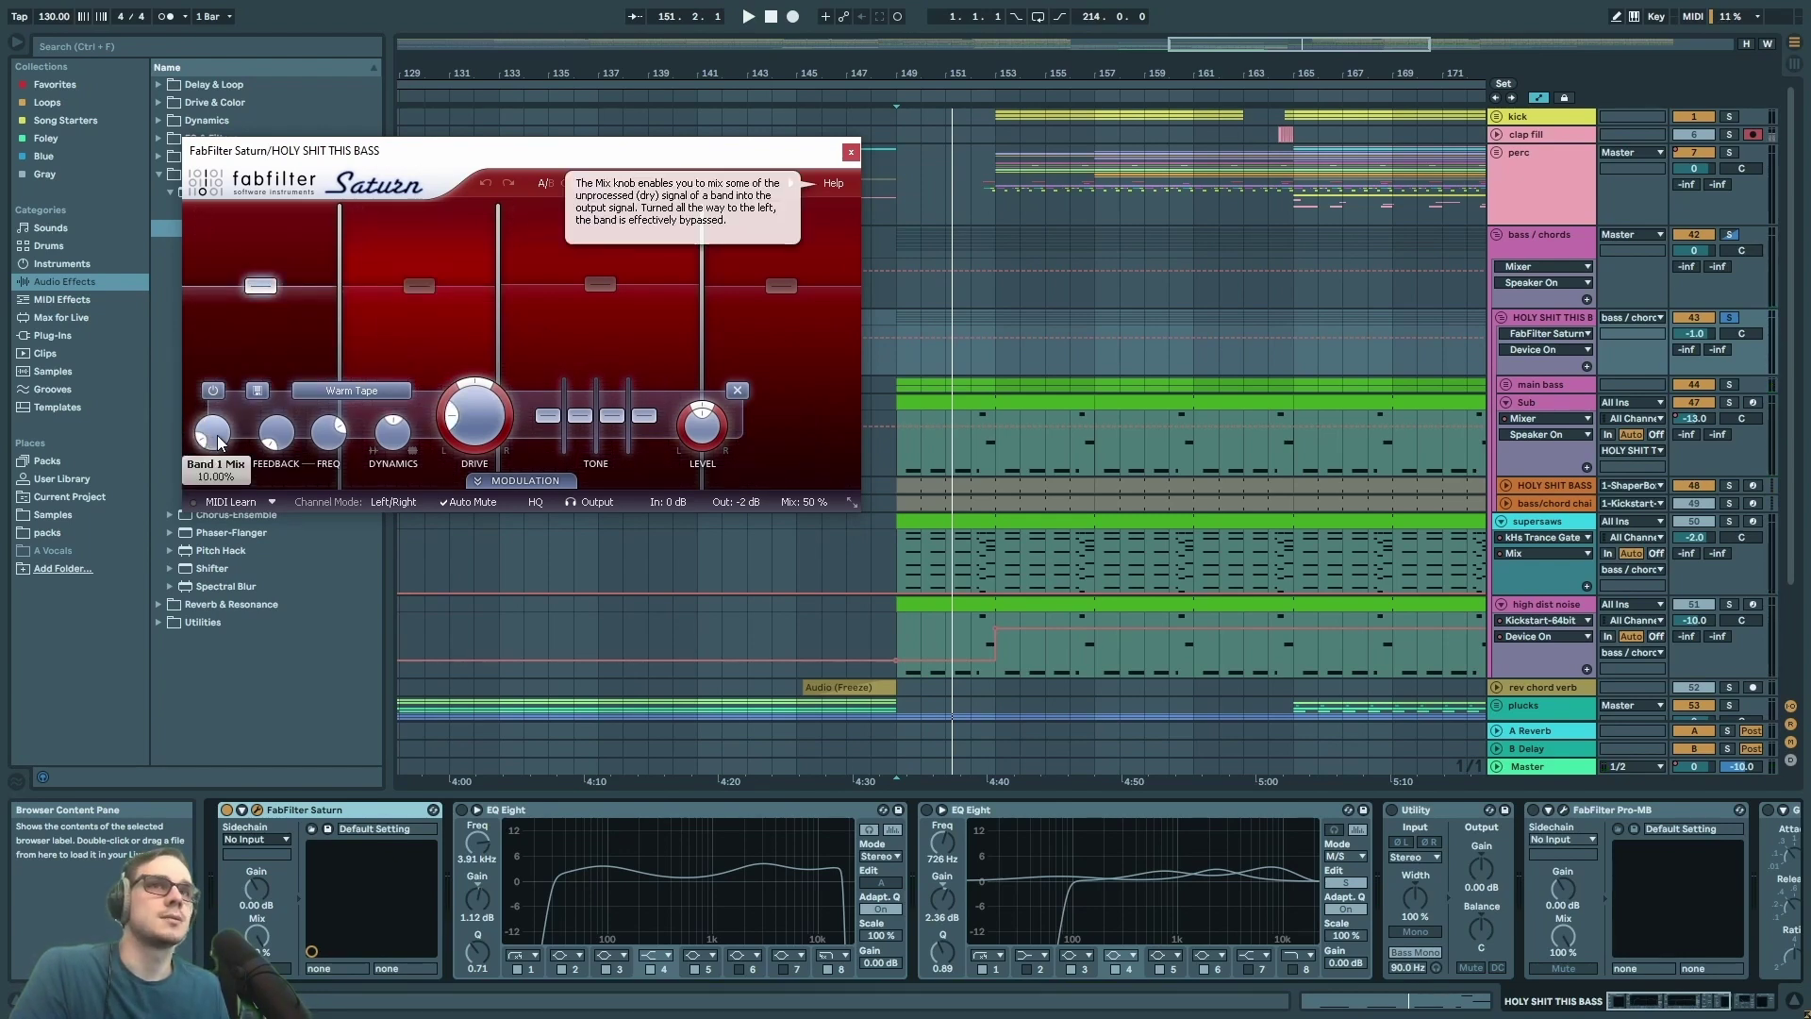
mouse_move(217, 443)
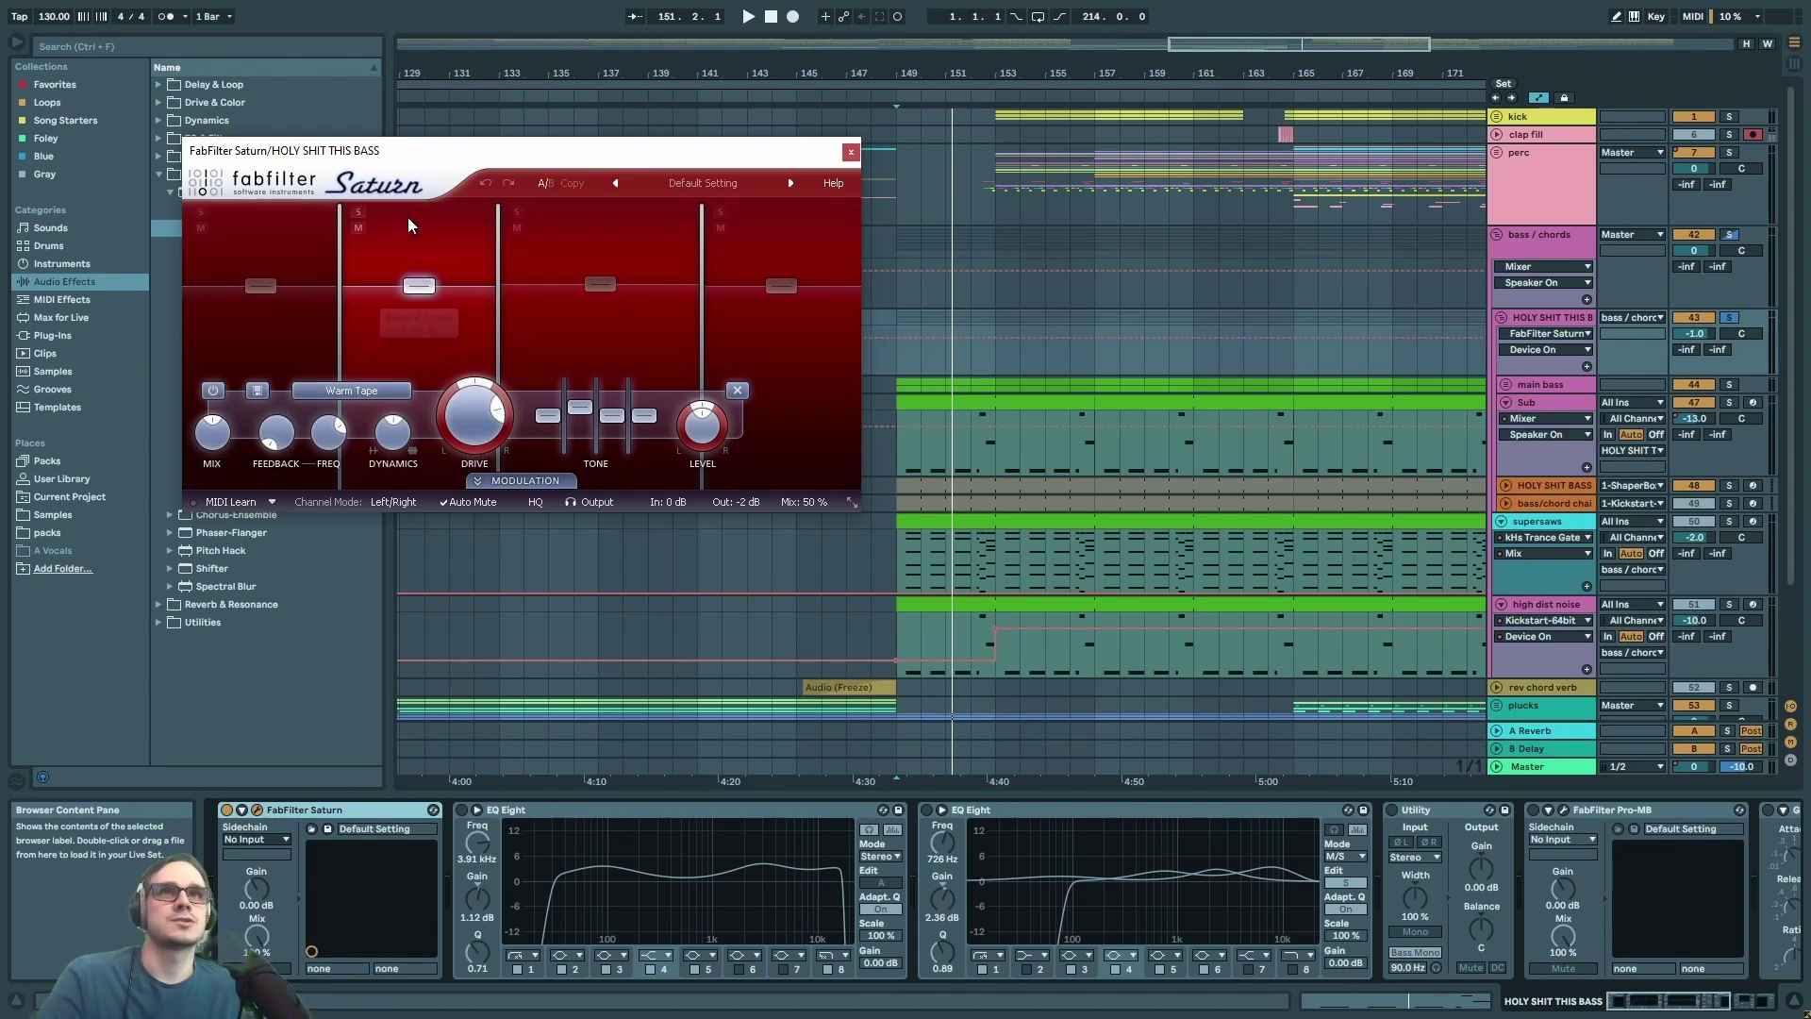
click(627, 281)
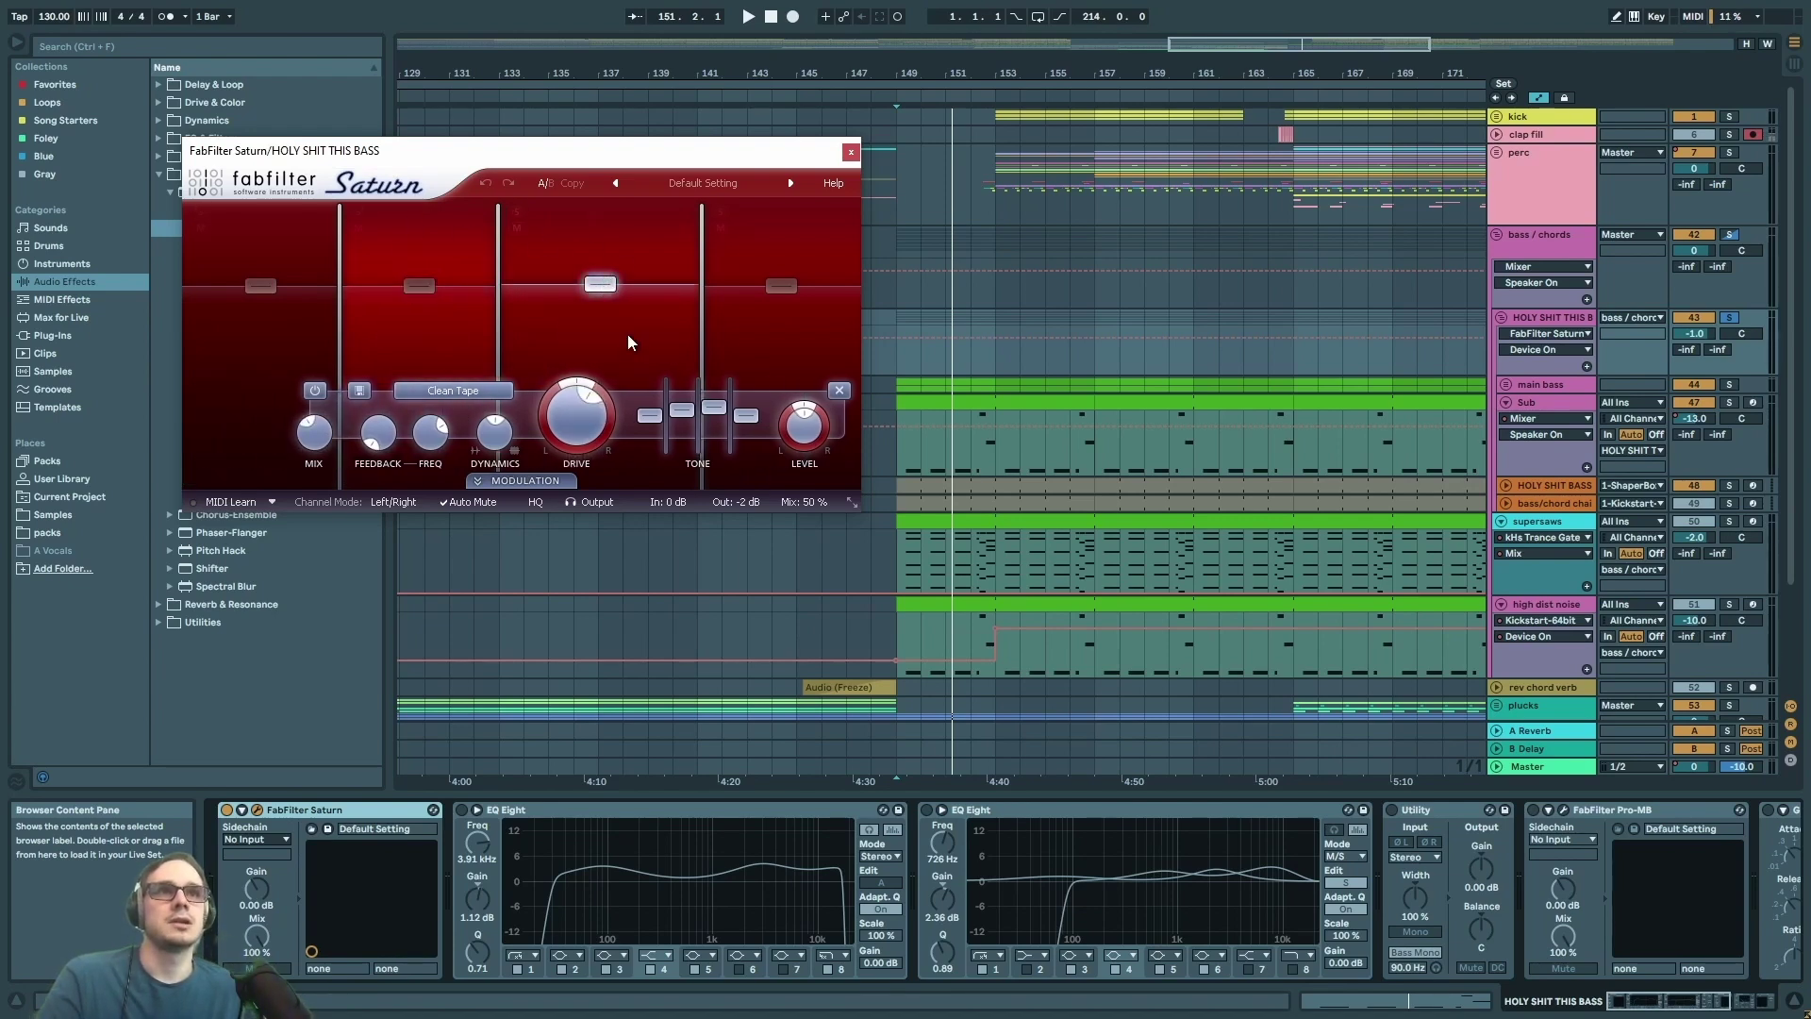
click(782, 284)
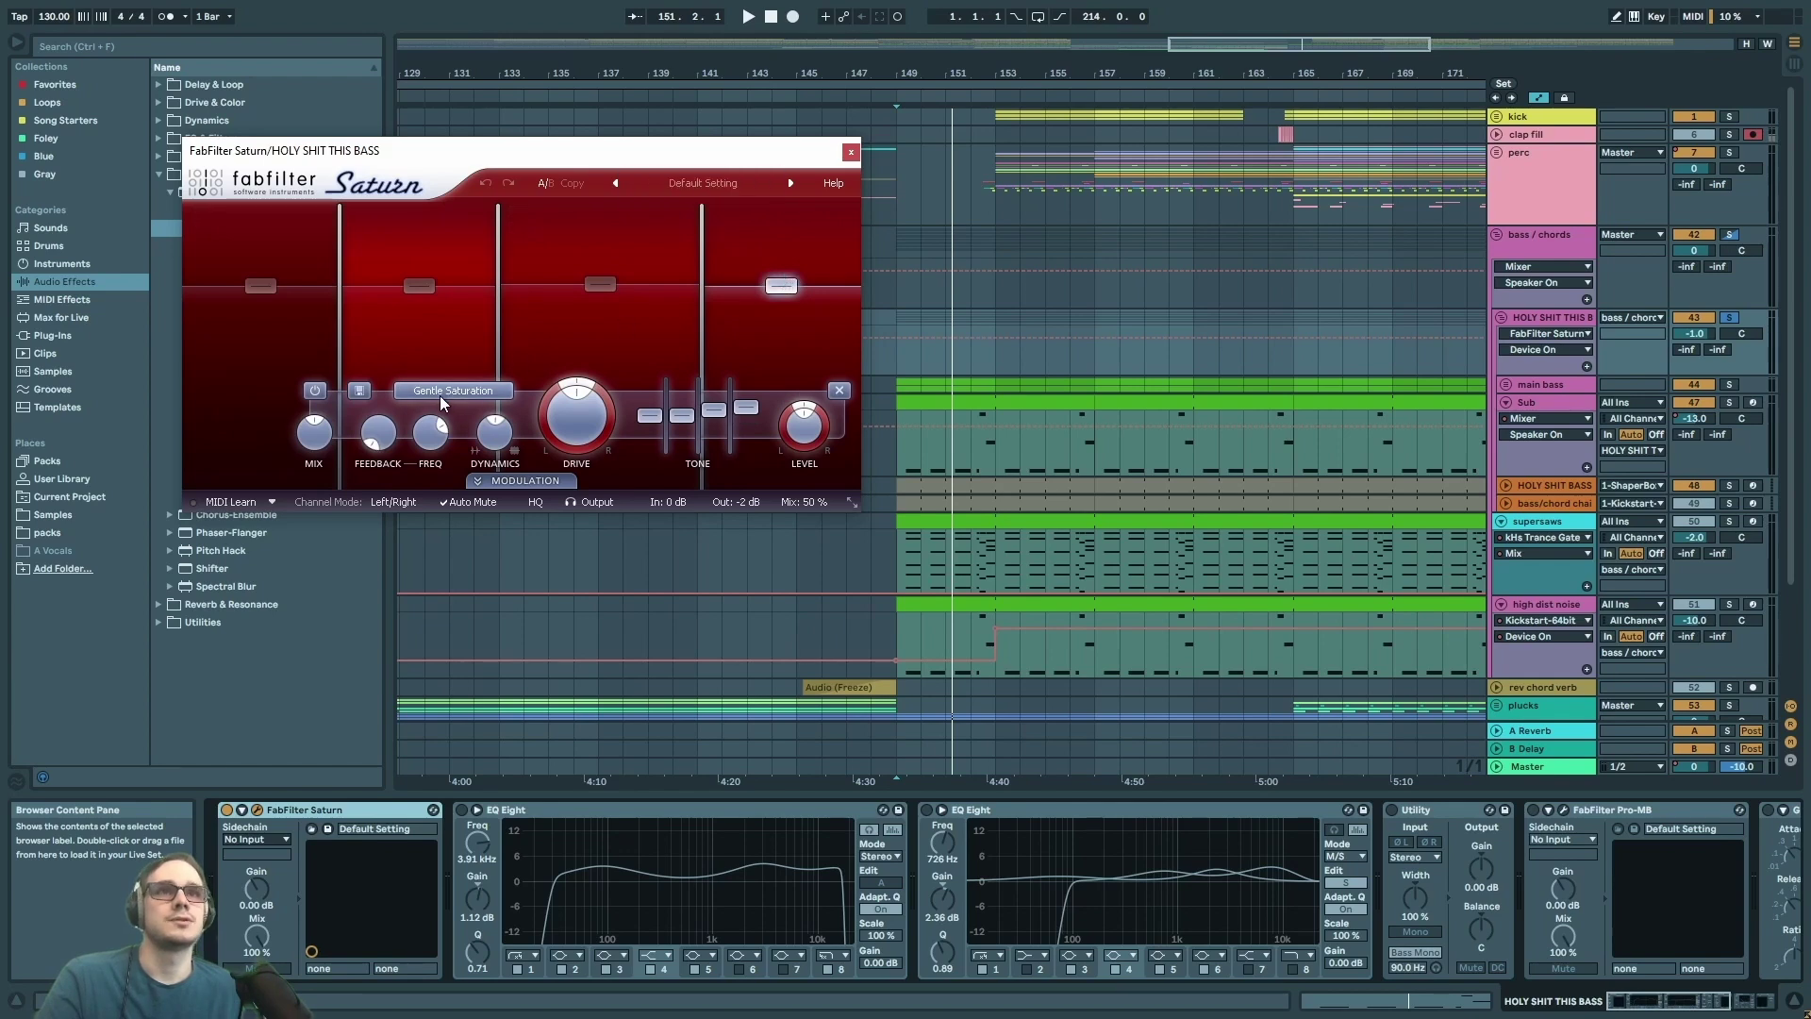
click(845, 153)
- Activate the bass group's first EQ Eight during playback and show its band 1 frequency automation in the arrangement
key(space)
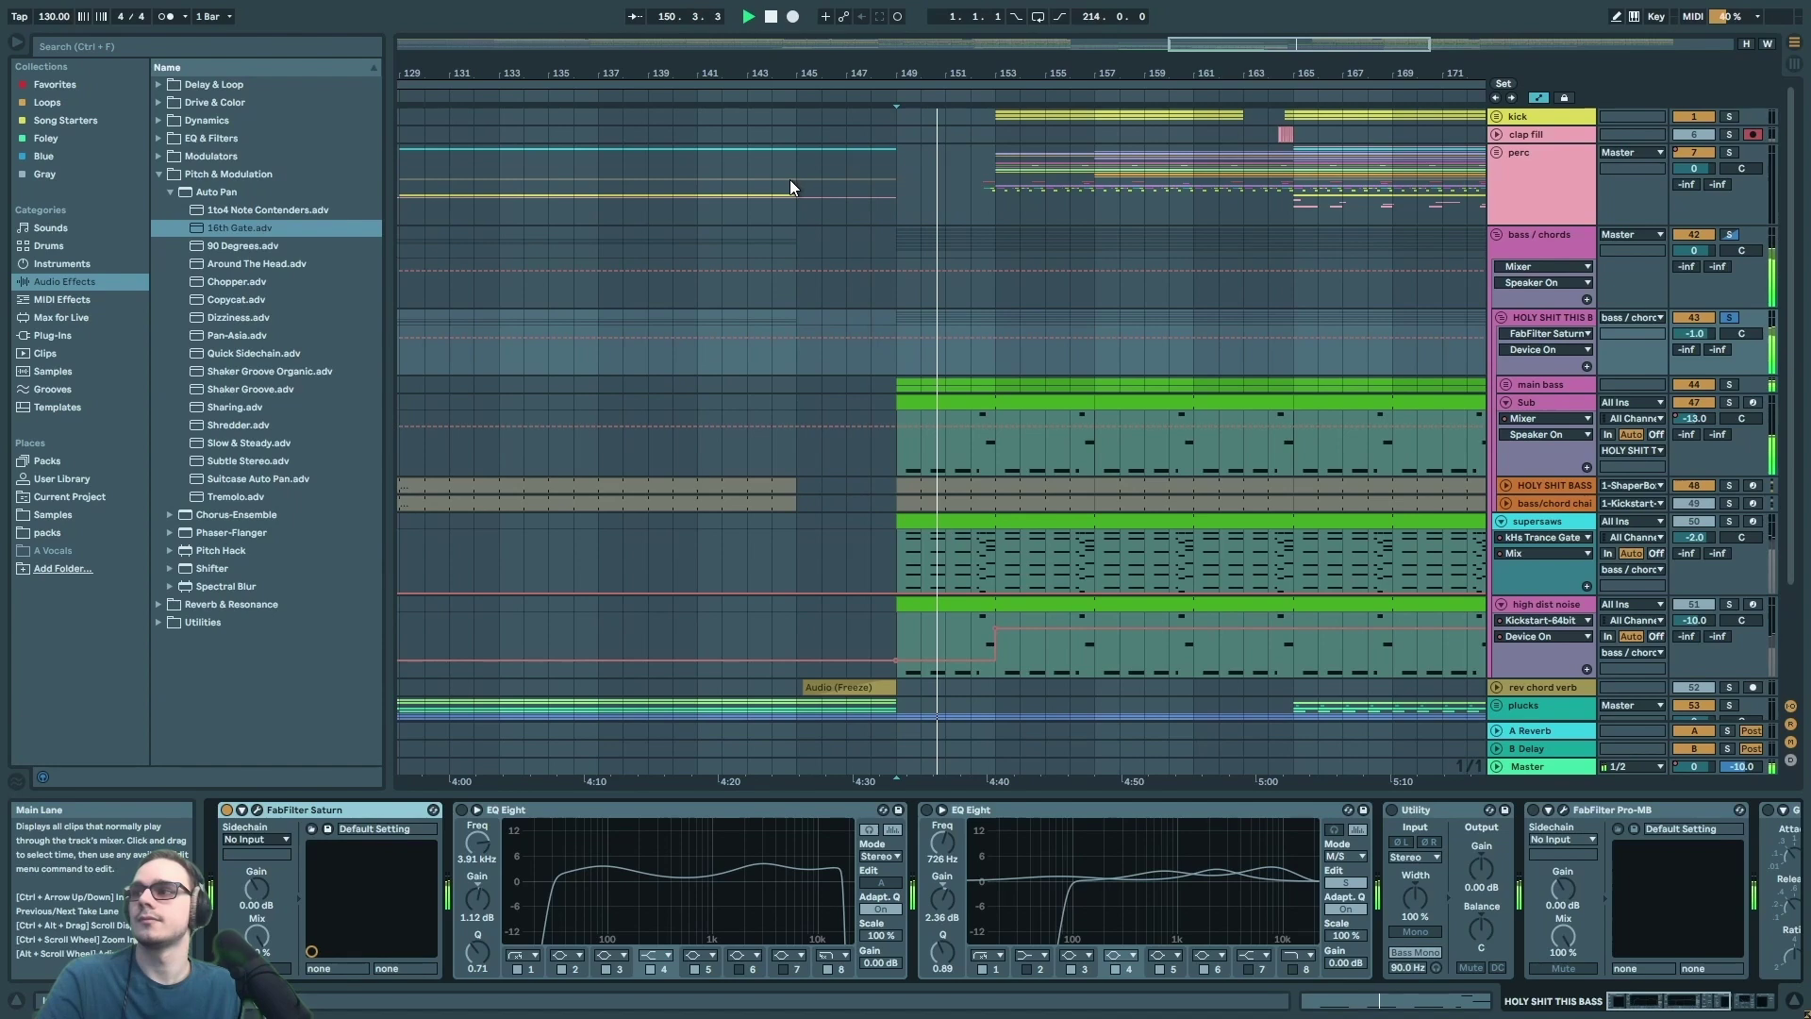
click(484, 829)
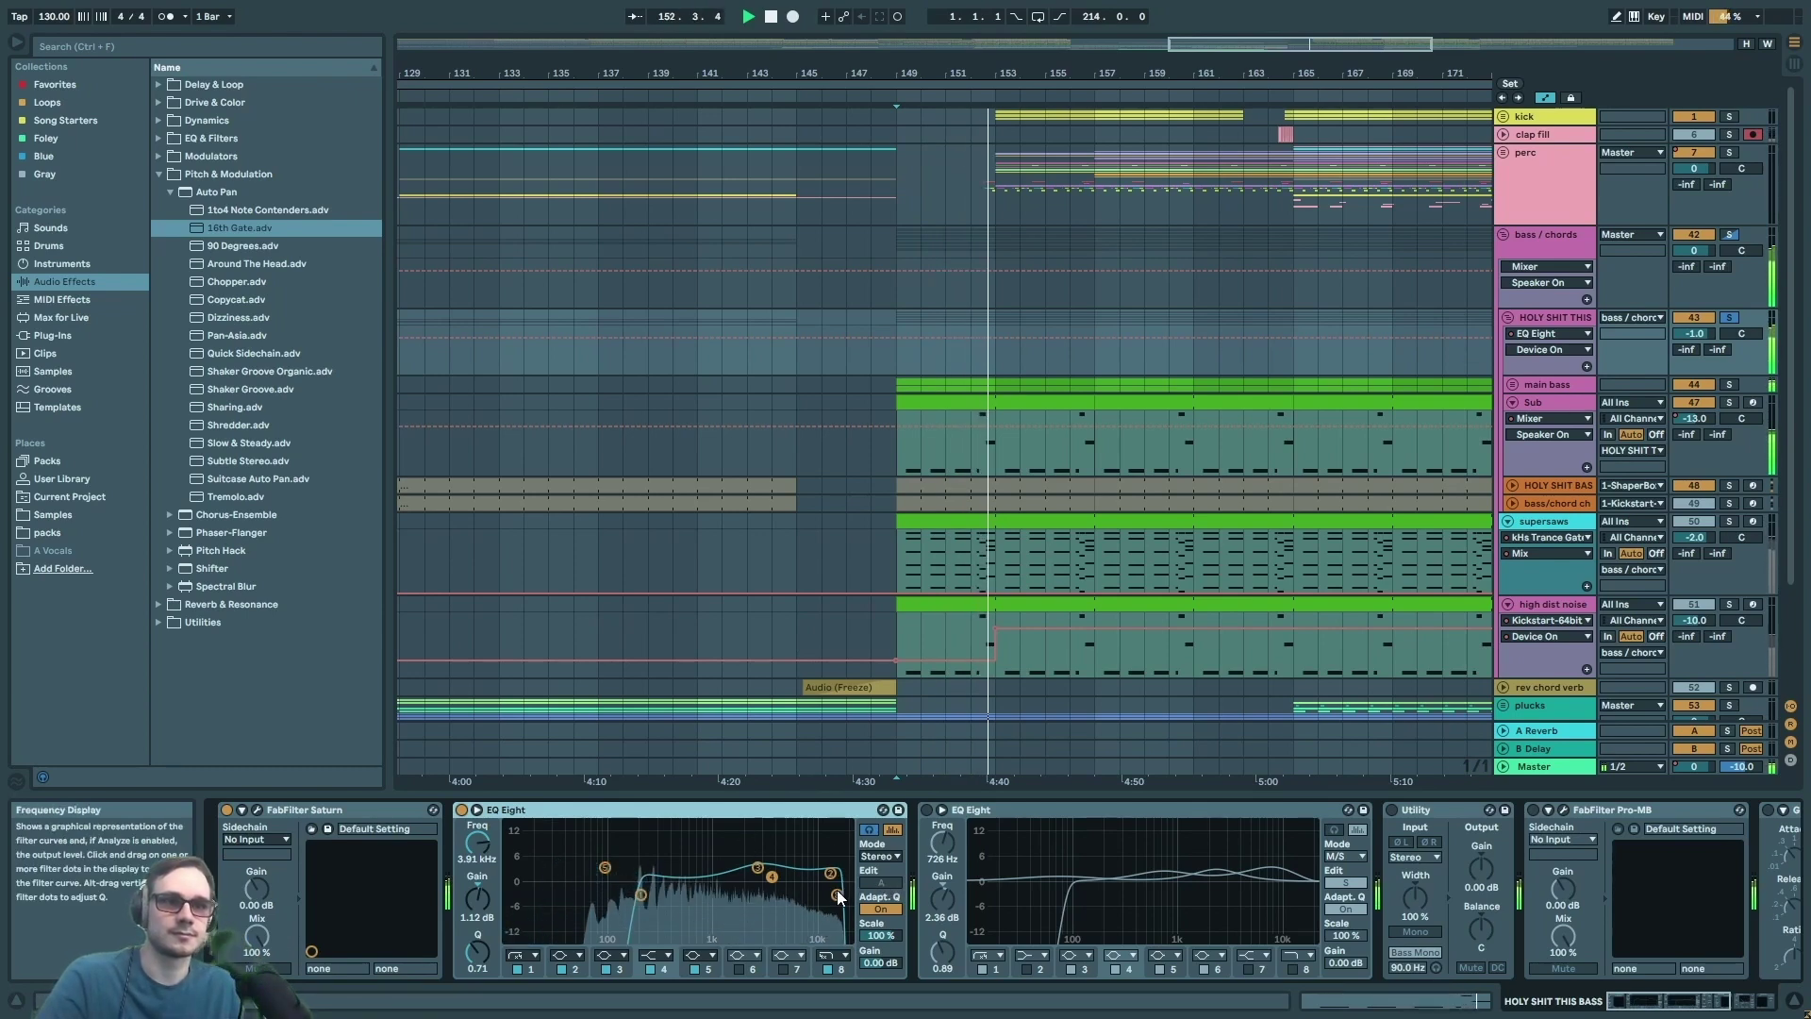
click(480, 841)
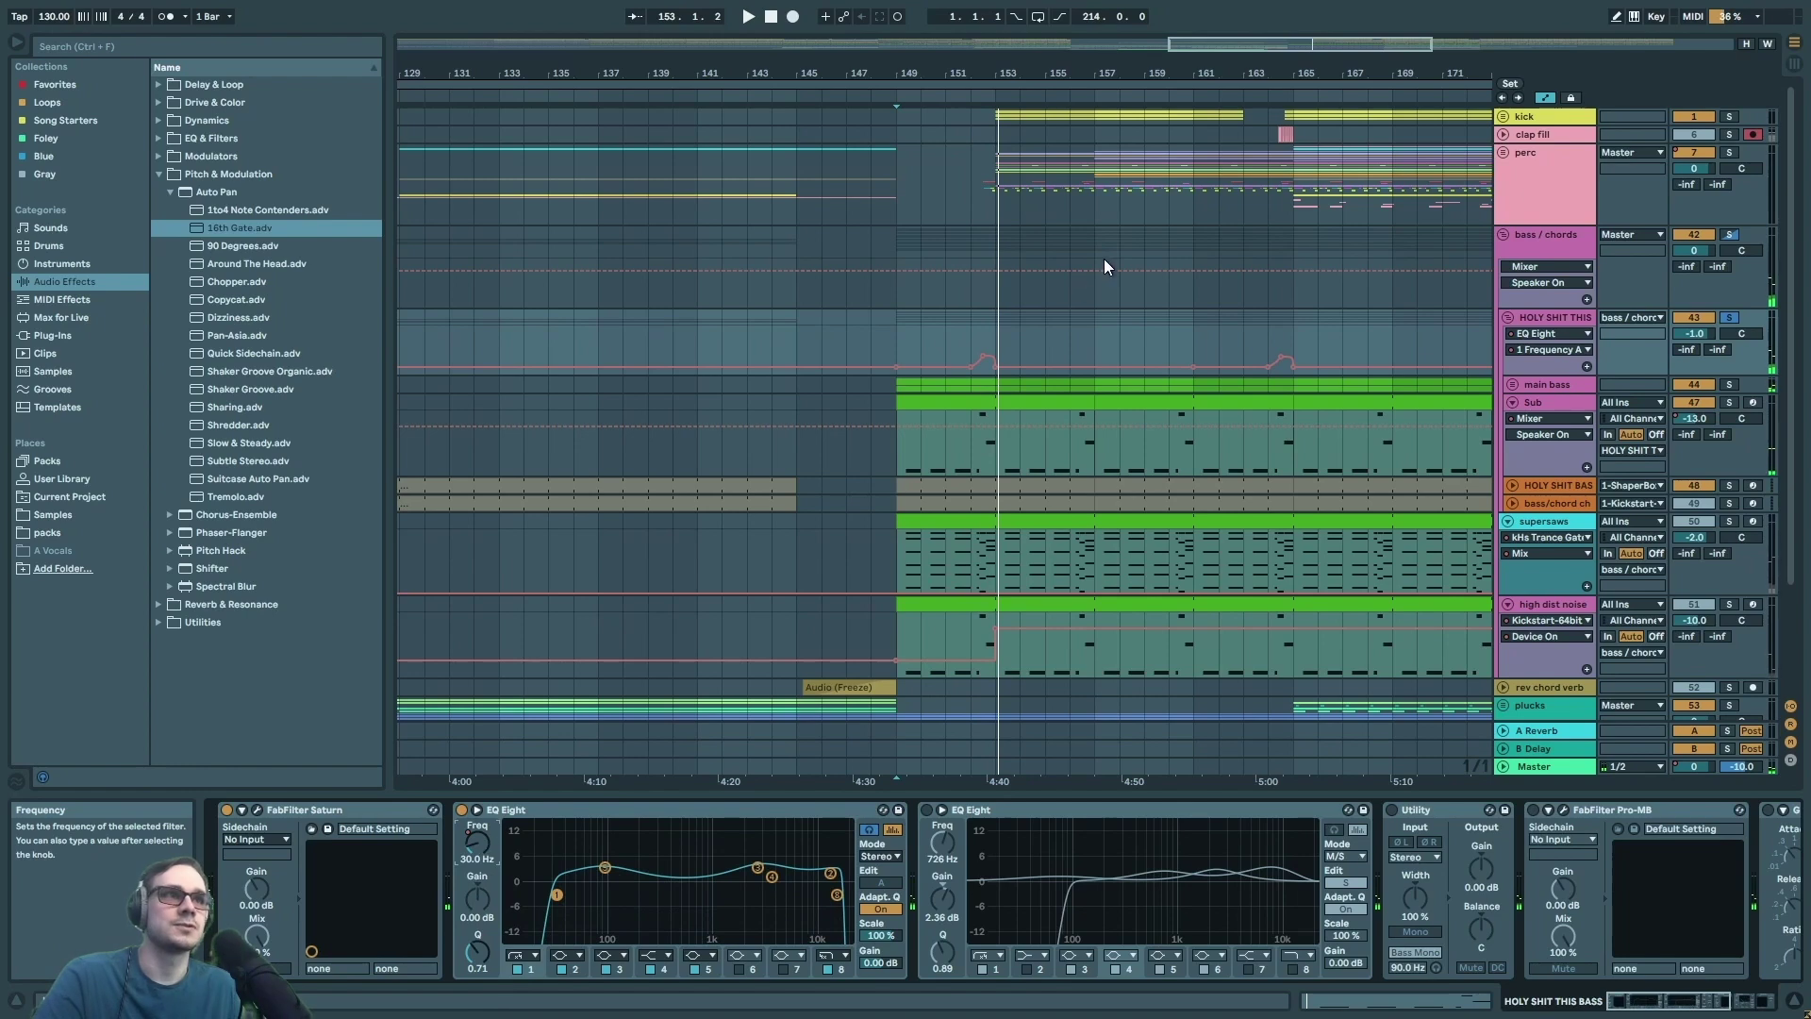
scroll(1071, 305, down, 2)
scroll(1068, 299, left, 3)
scroll(1166, 344, right, 1)
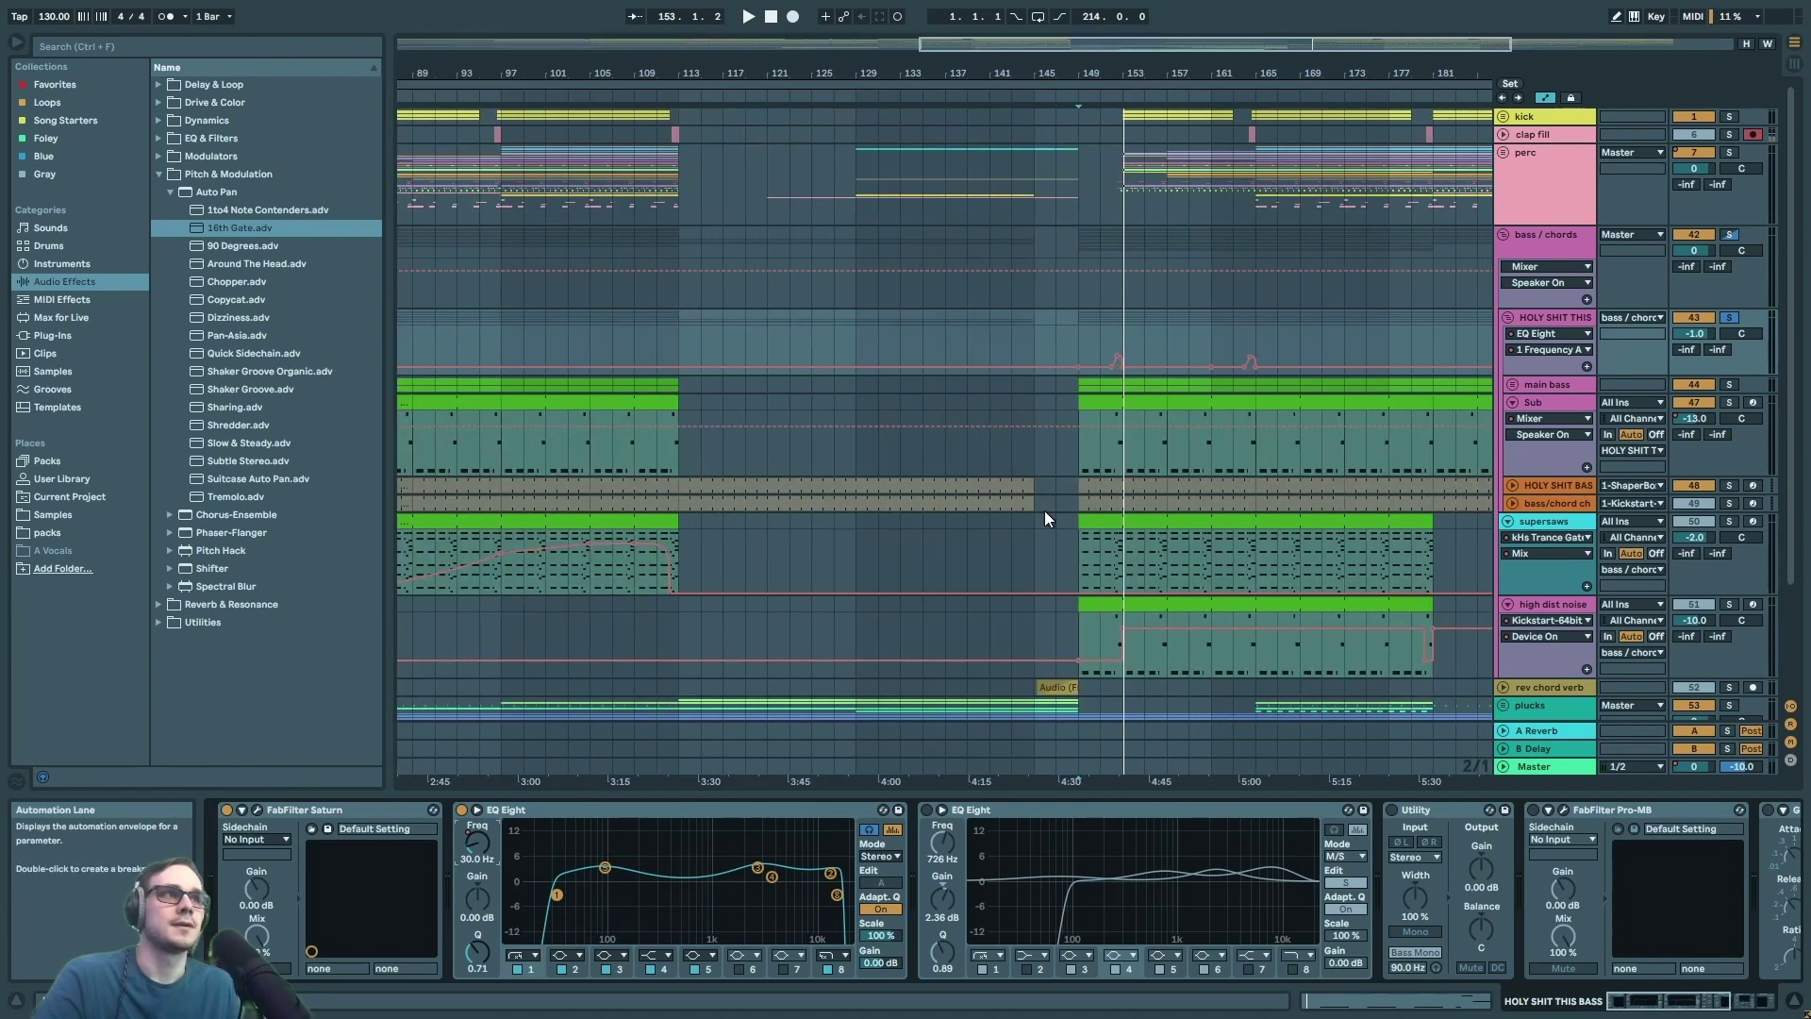
- Activate the bass group's second EQ Eight, set to M/S mode, and play the group through it
click(1085, 810)
click(1687, 1008)
scroll(891, 907, right, 2)
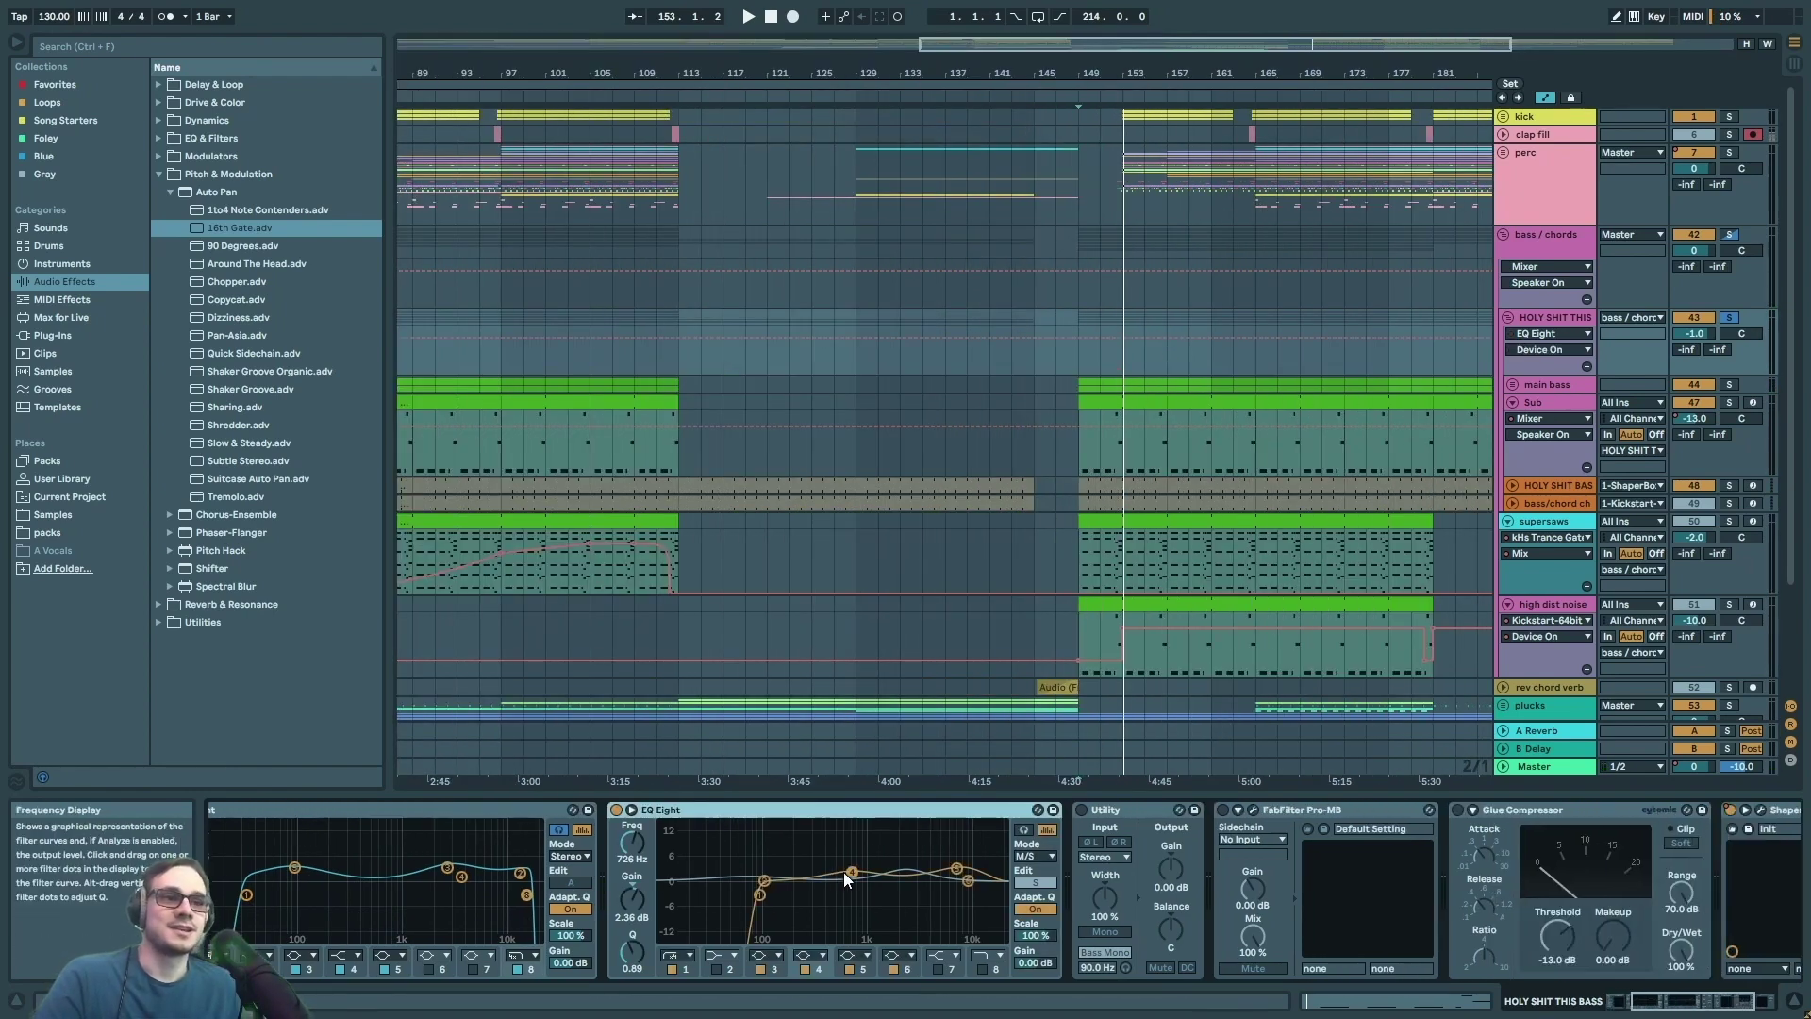
key(space)
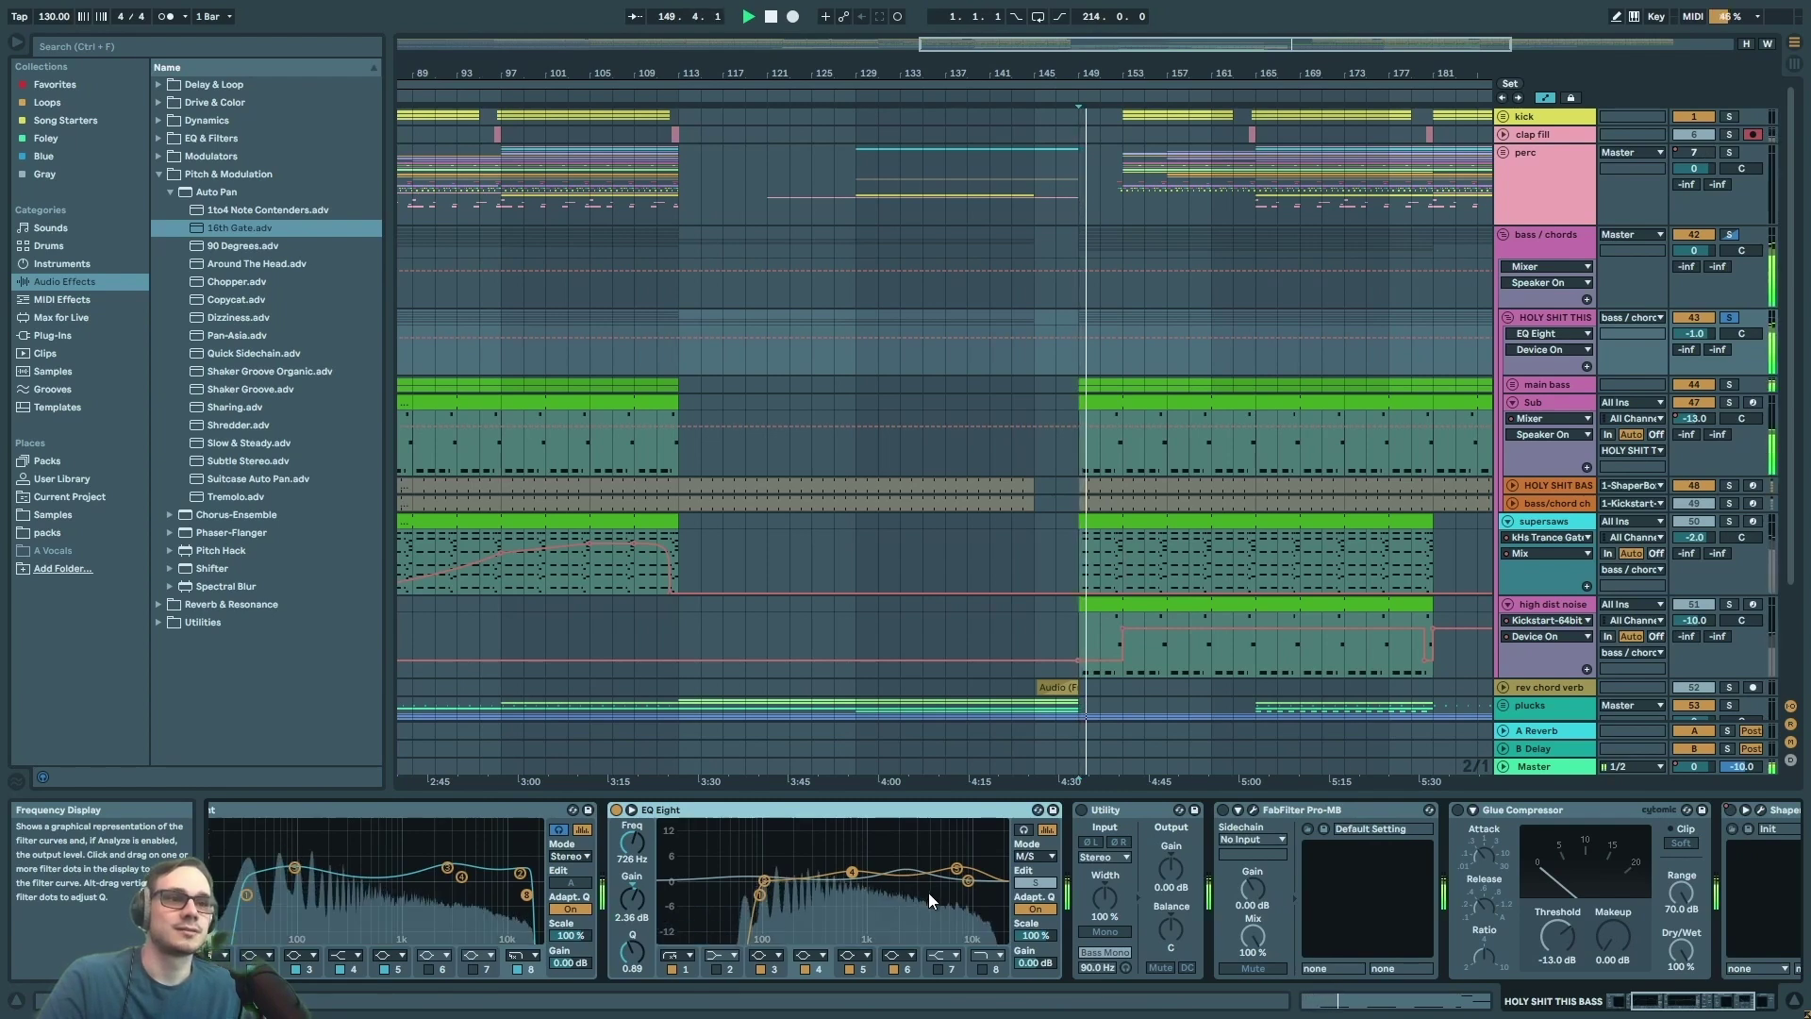
- Bypass and re-enable the bass group's second EQ Eight while playing to compare the sound with and without it
click(617, 810)
click(617, 811)
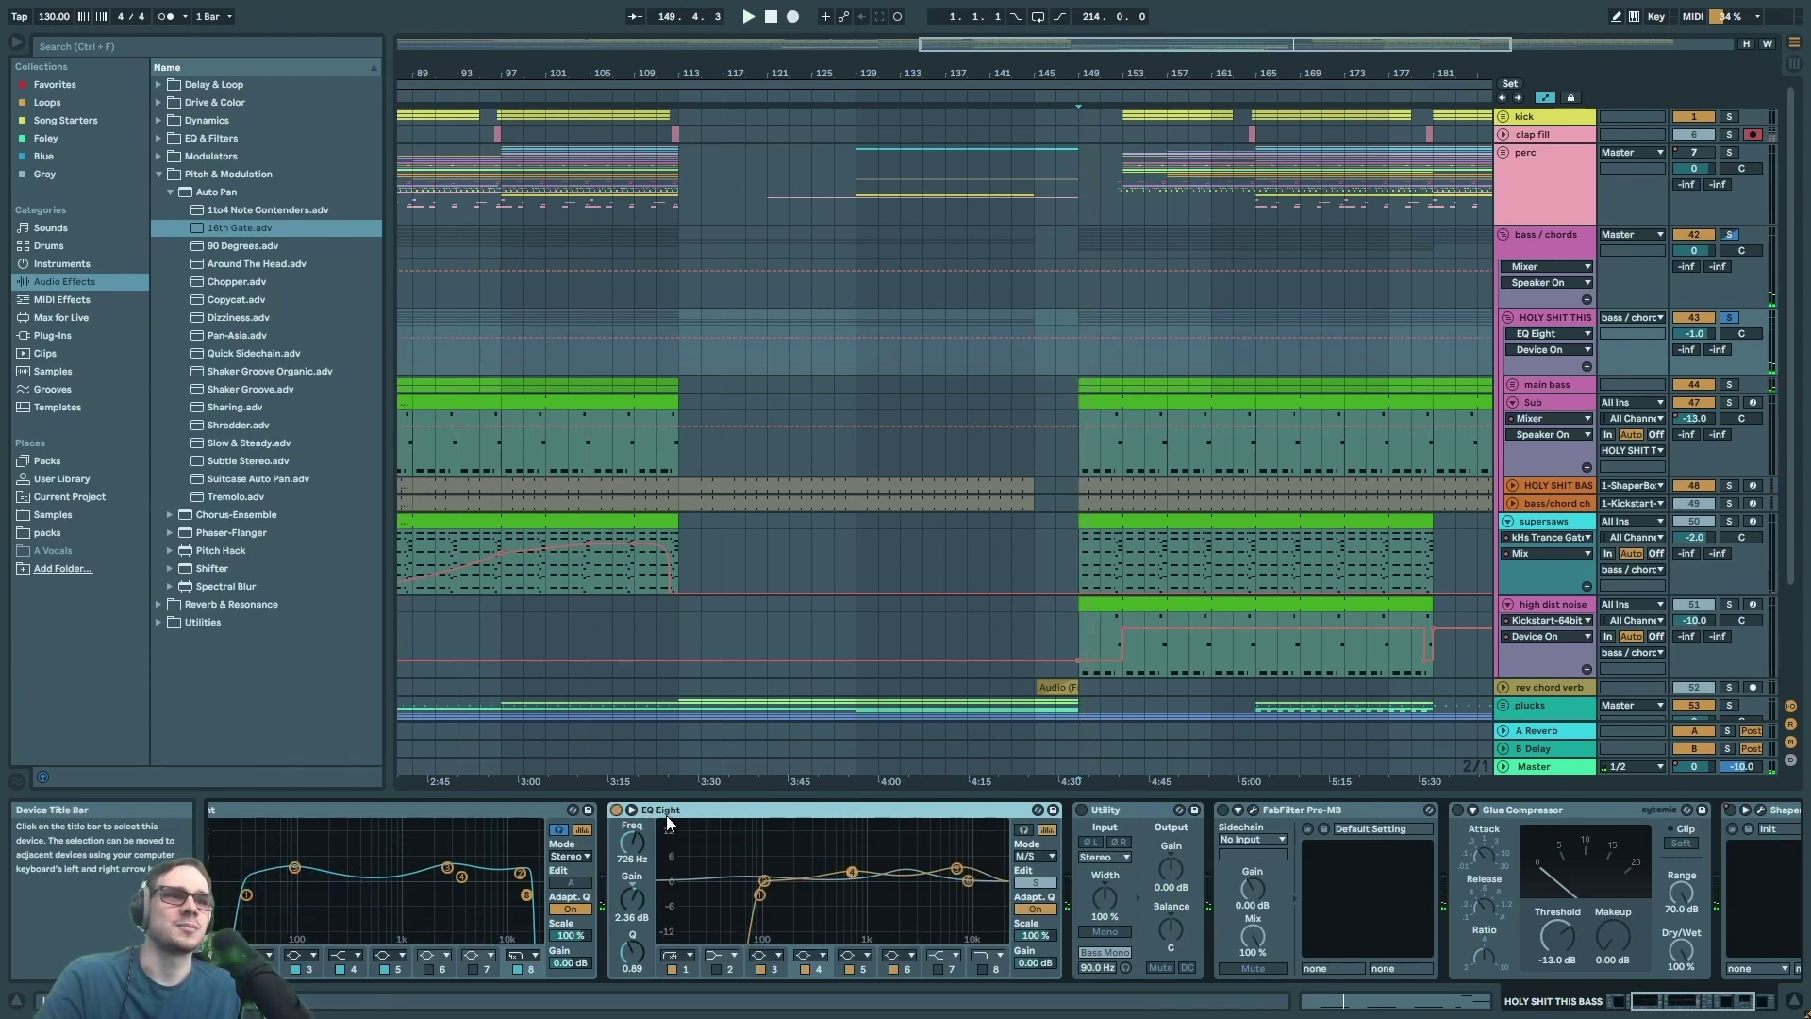
key(space)
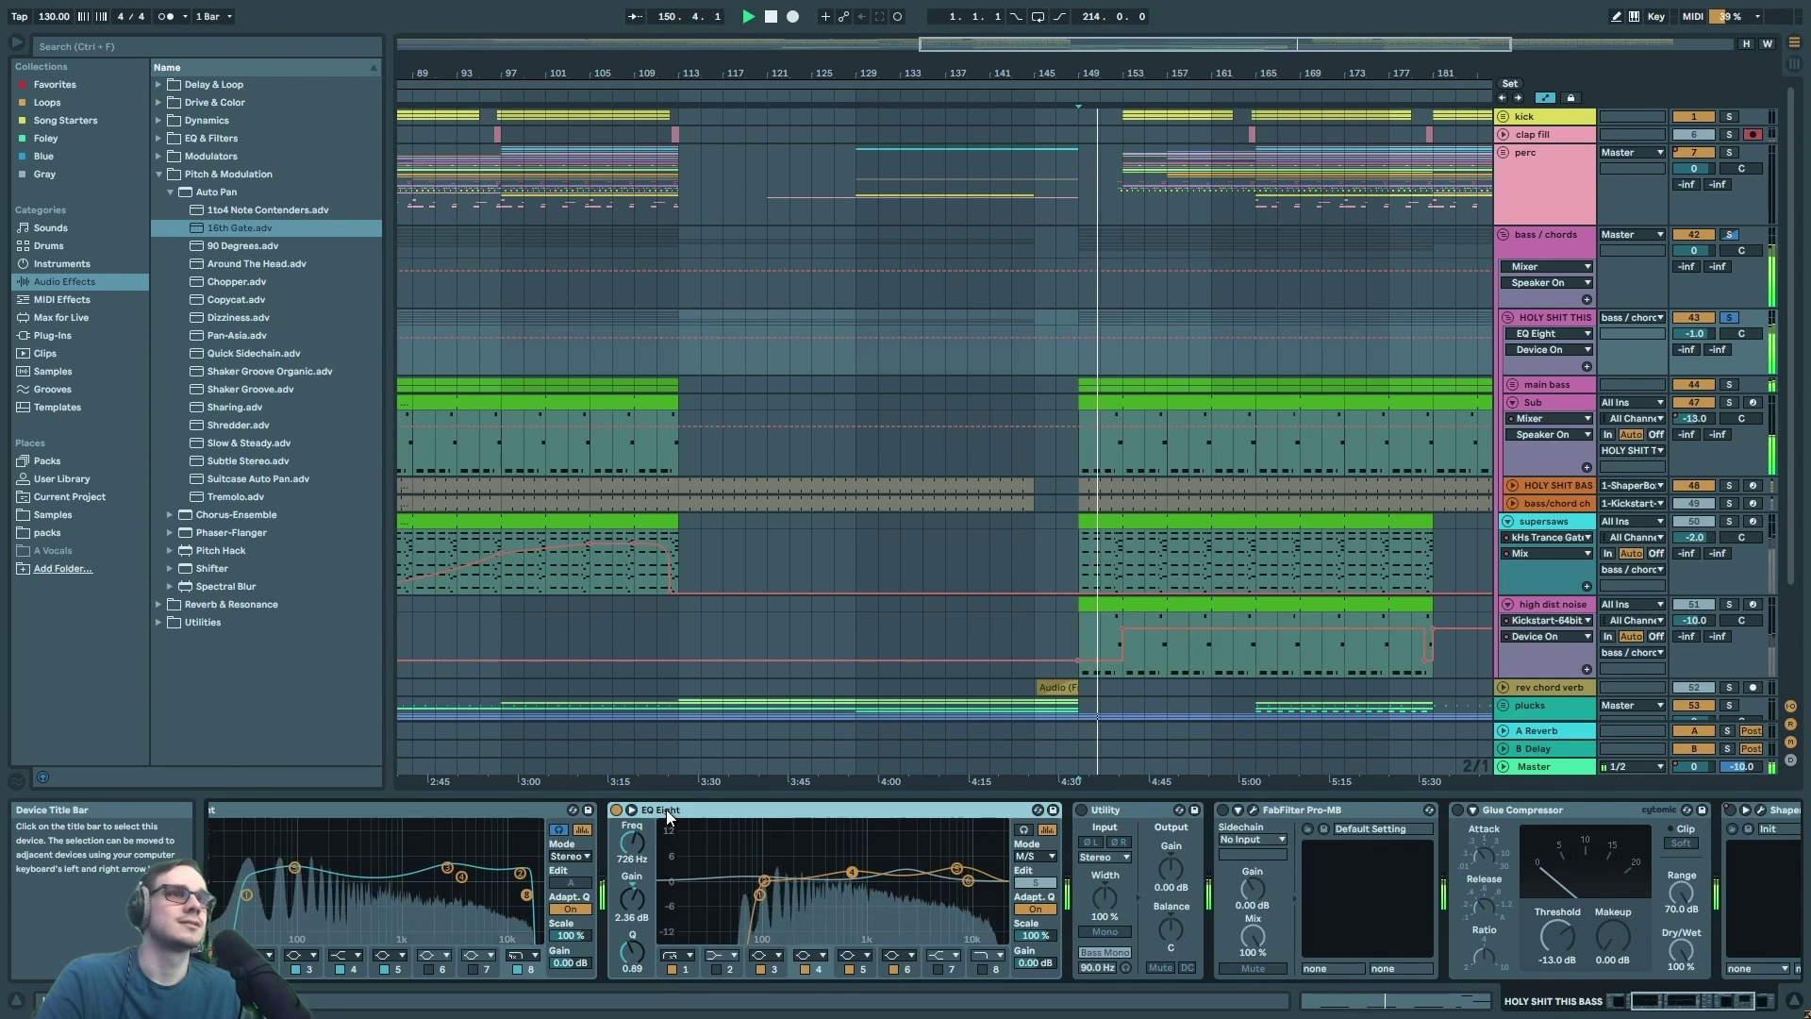
click(616, 808)
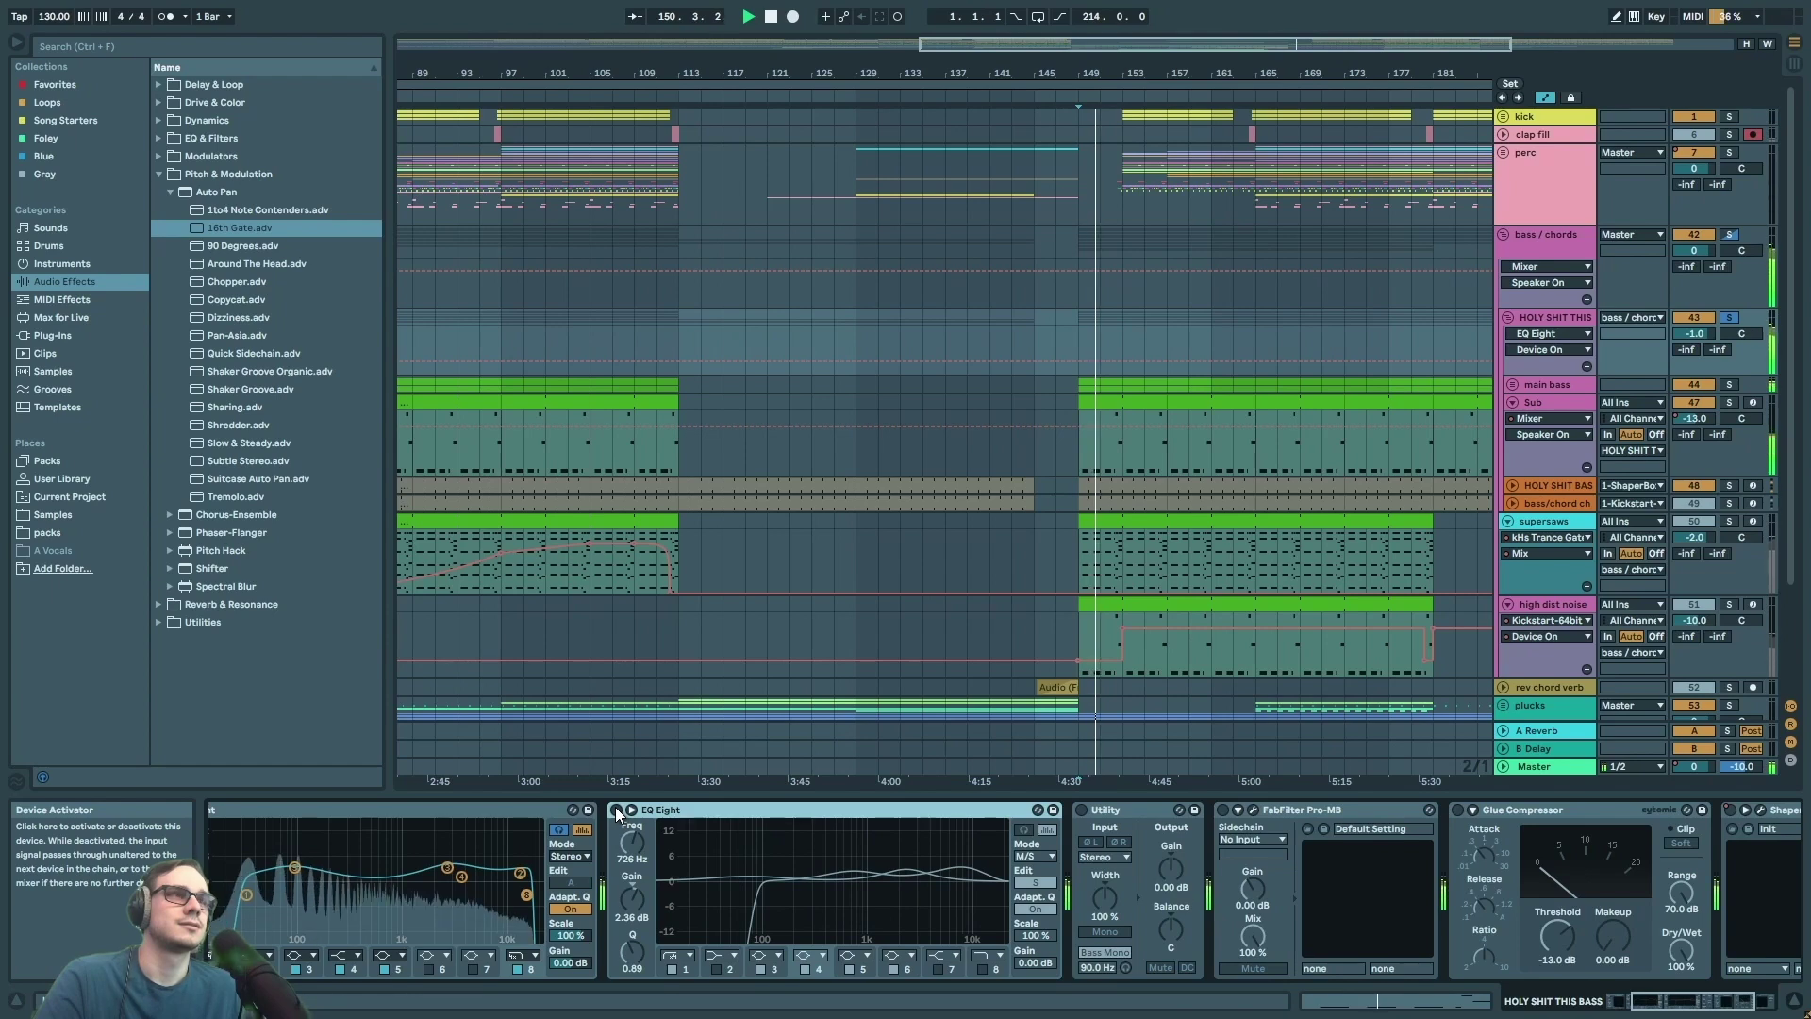
click(616, 808)
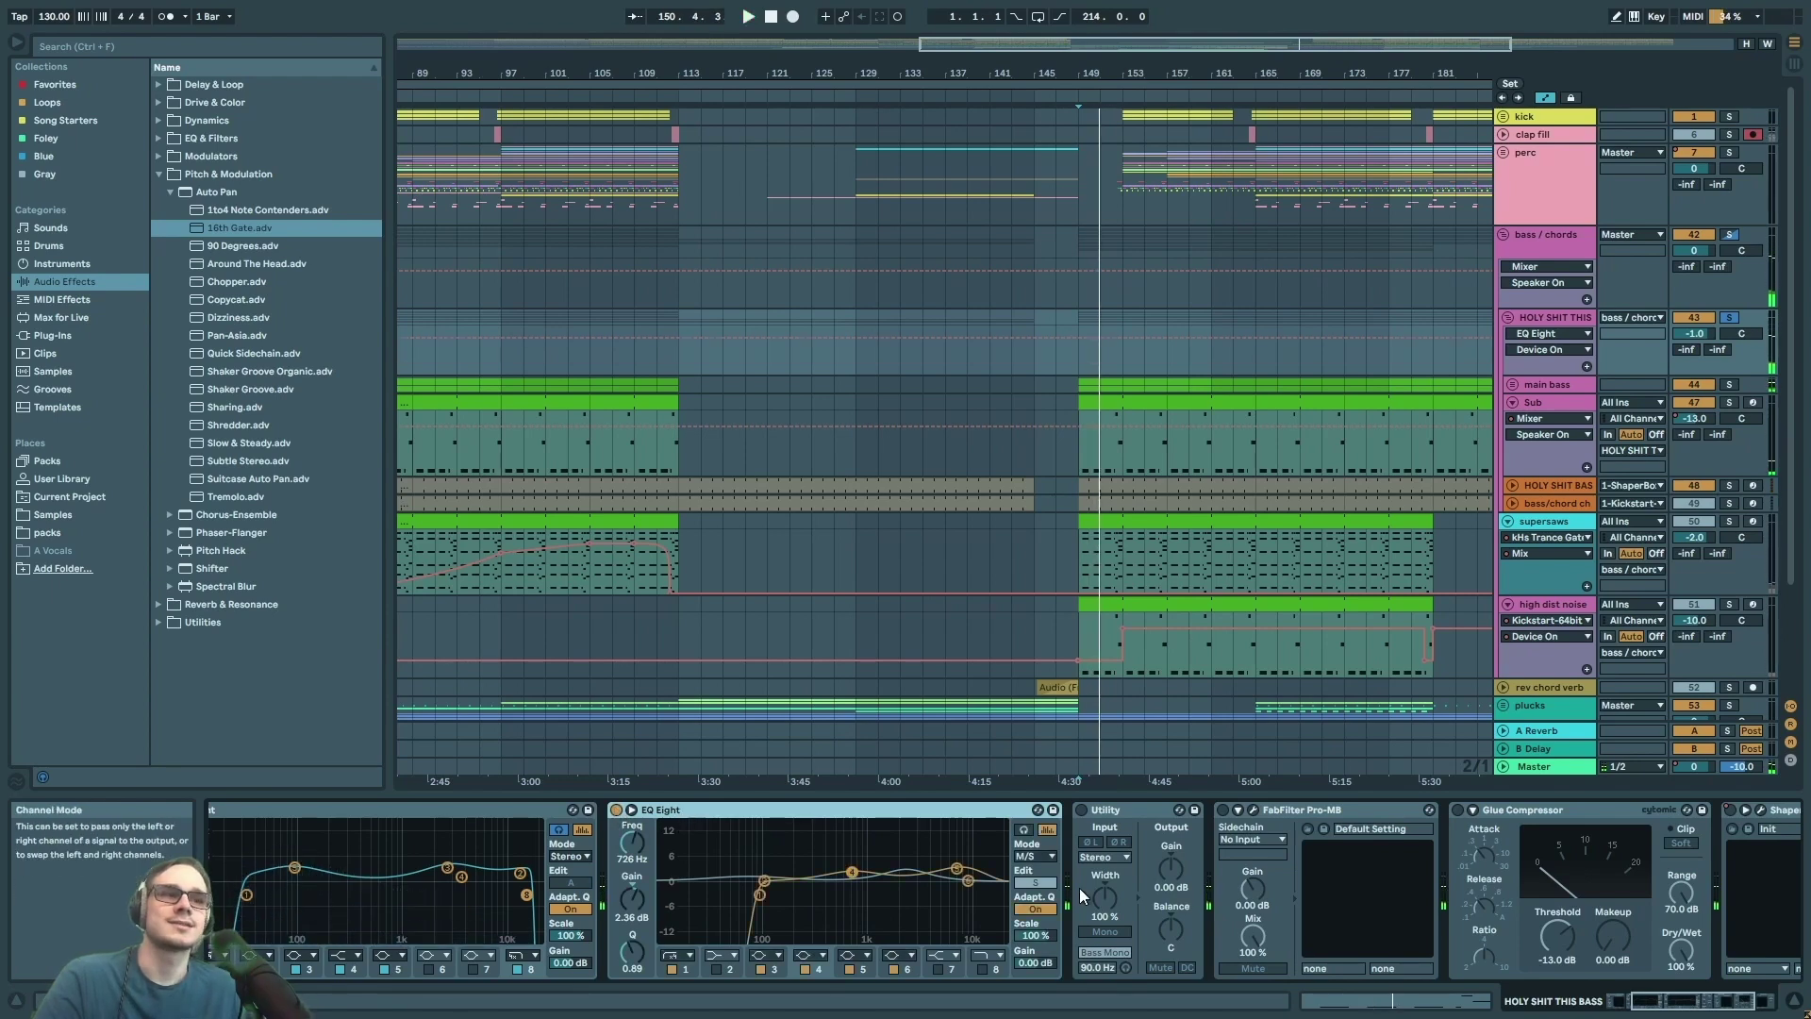
- Inspect the second EQ Eight's mid and side curves, selecting the side bands at 7.74 kHz and 728 Hz
click(1030, 883)
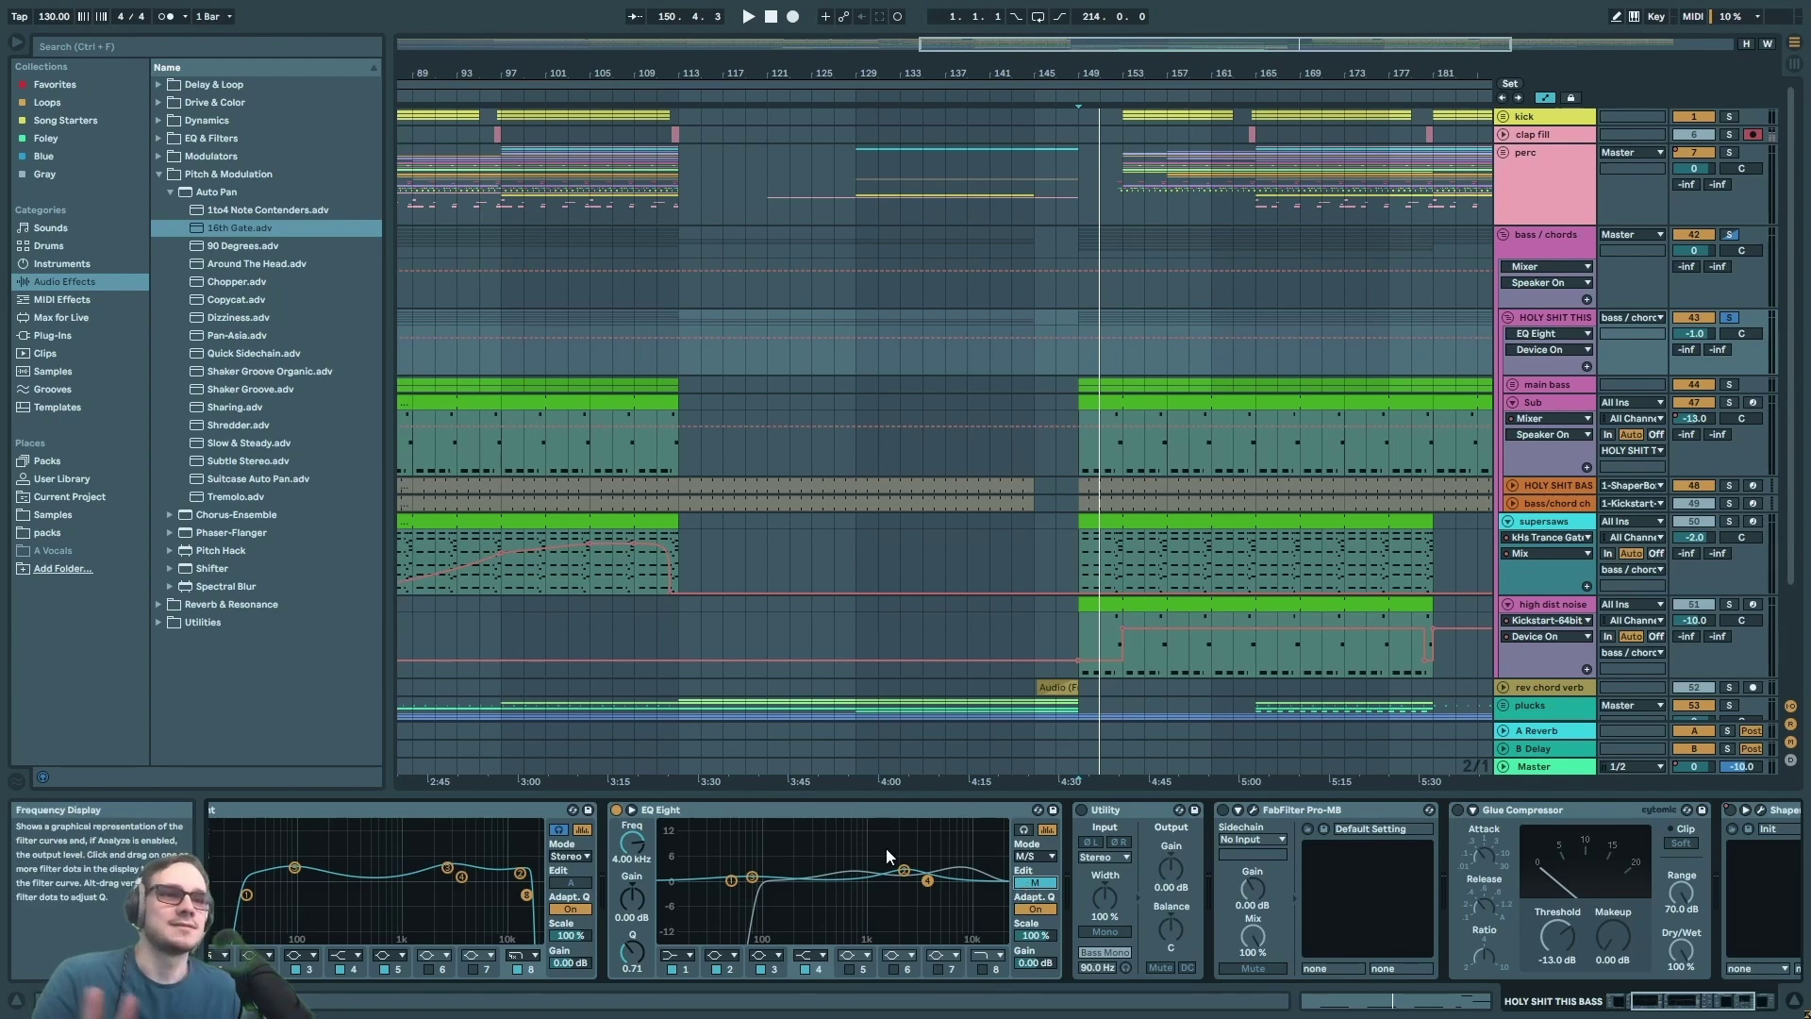
click(715, 809)
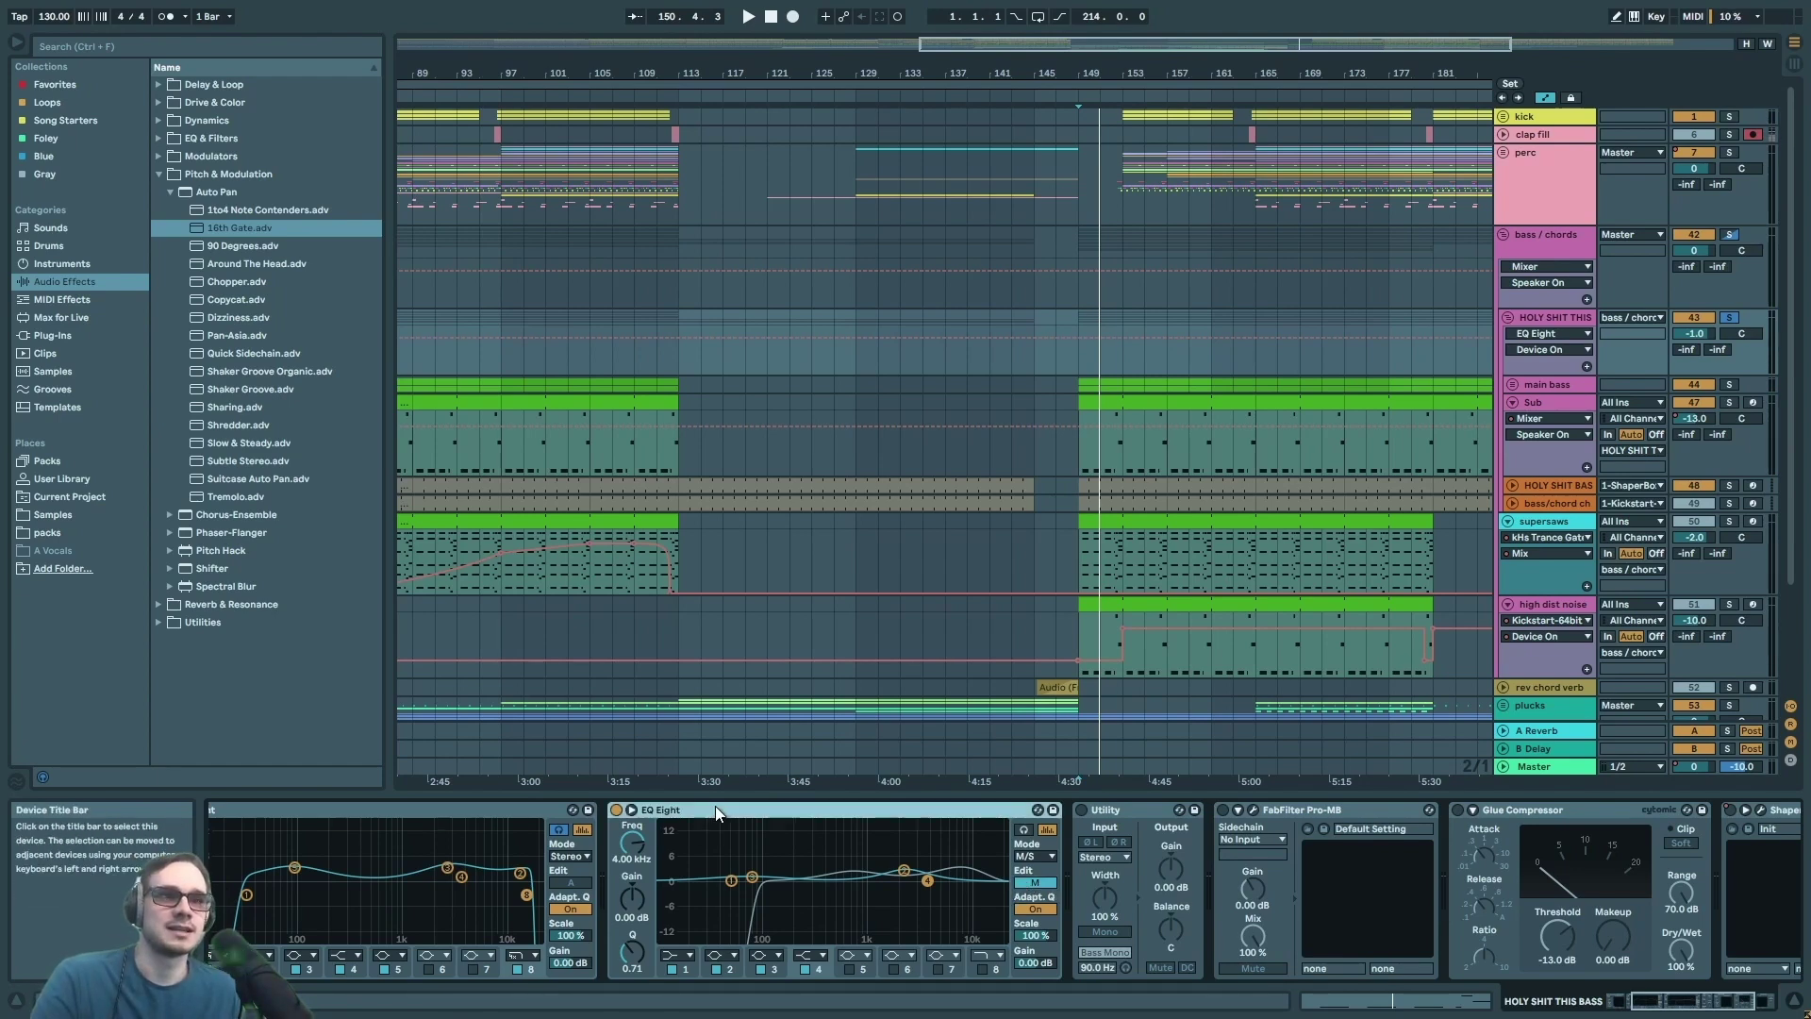
click(1045, 883)
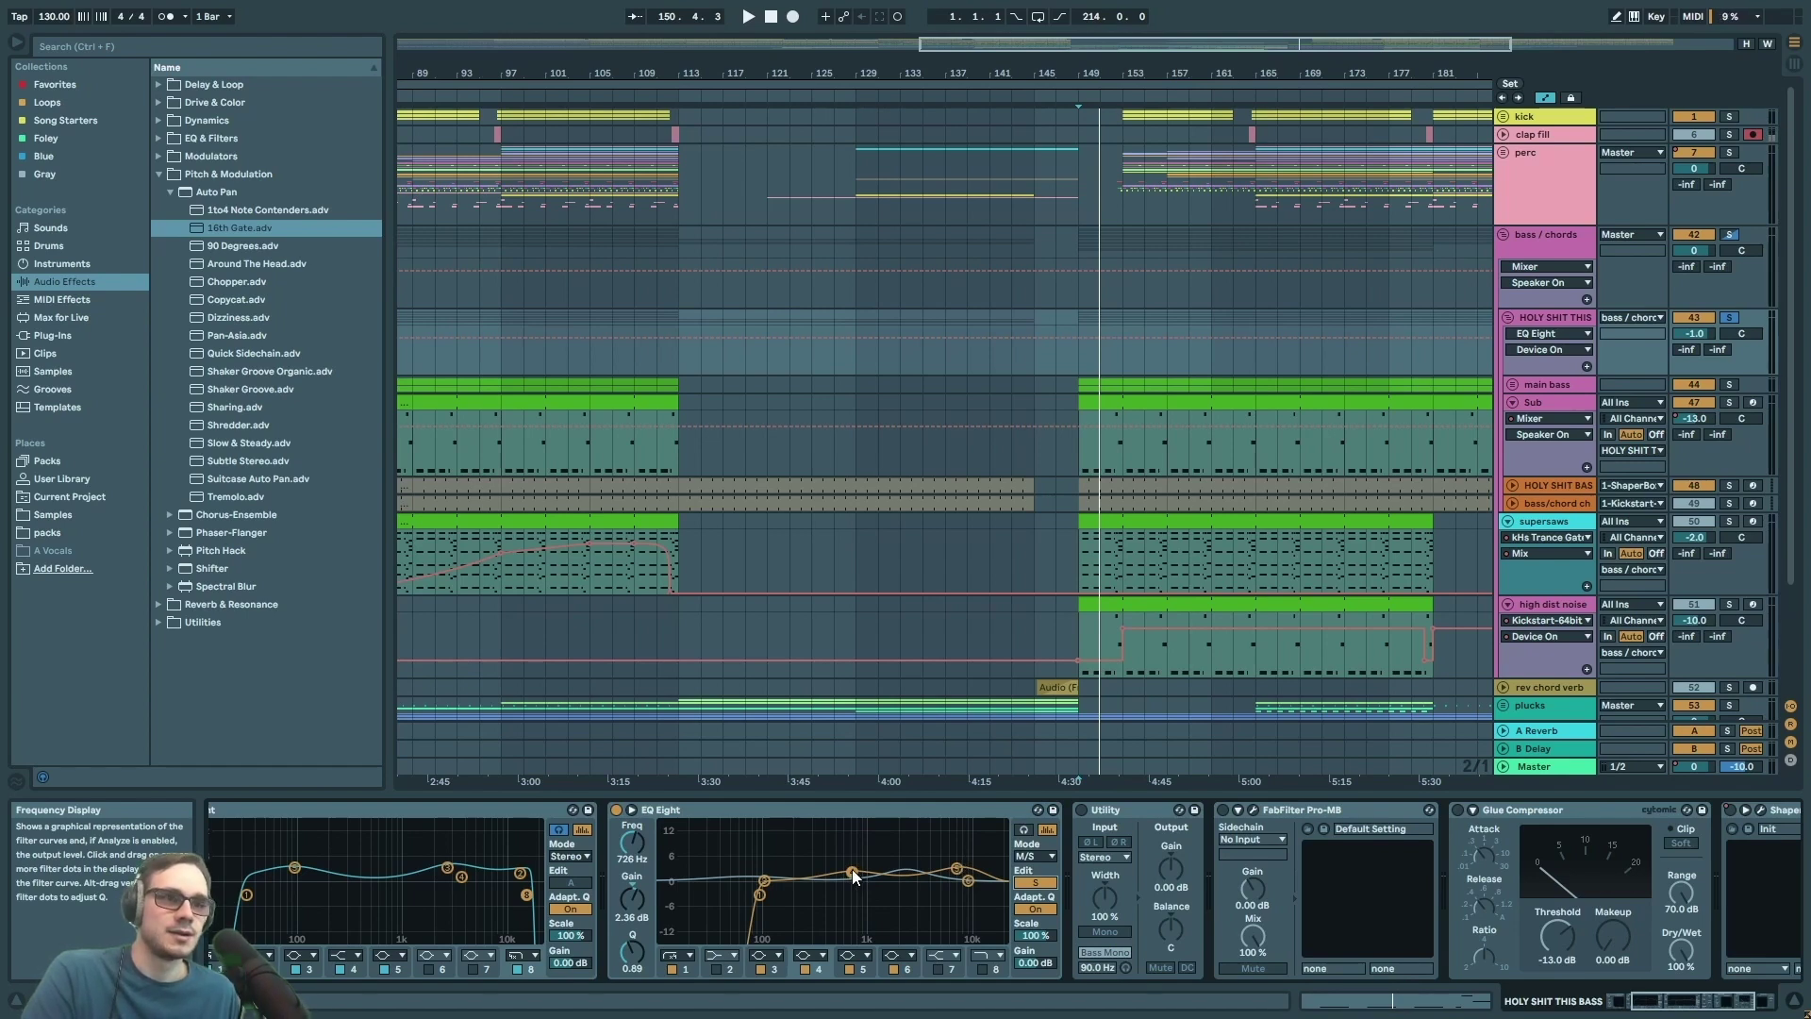
click(953, 868)
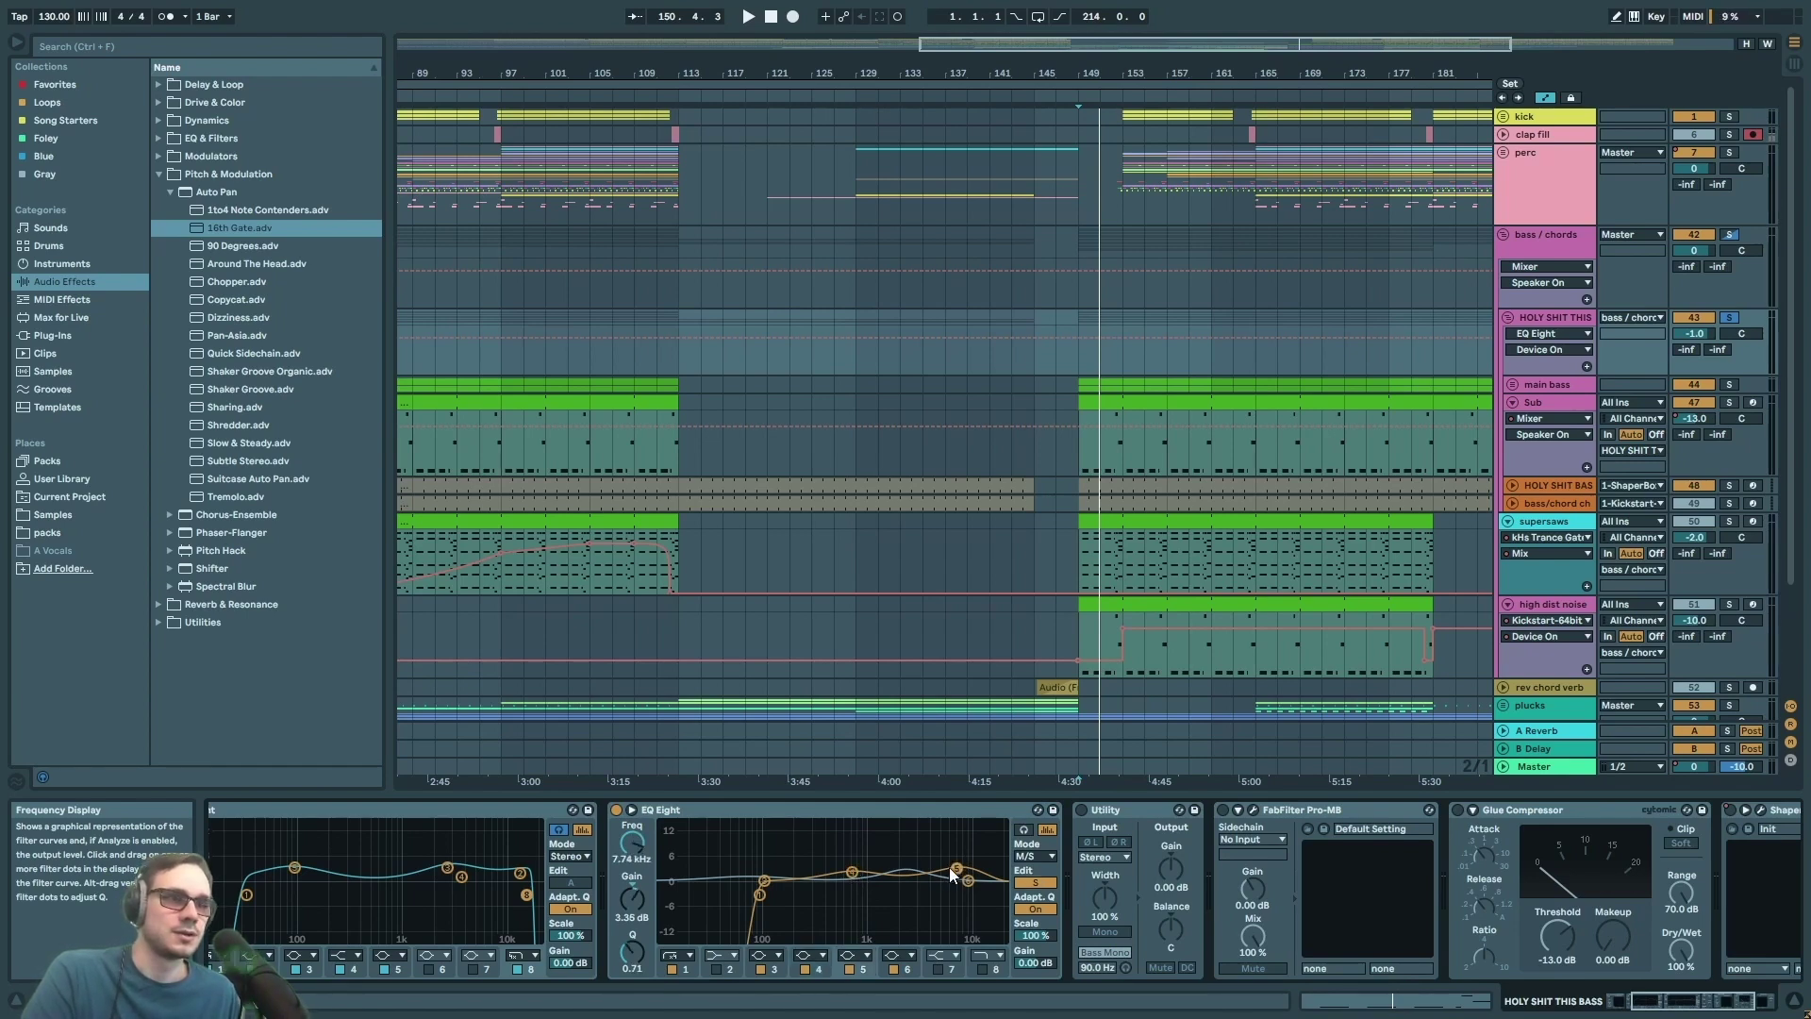
click(851, 869)
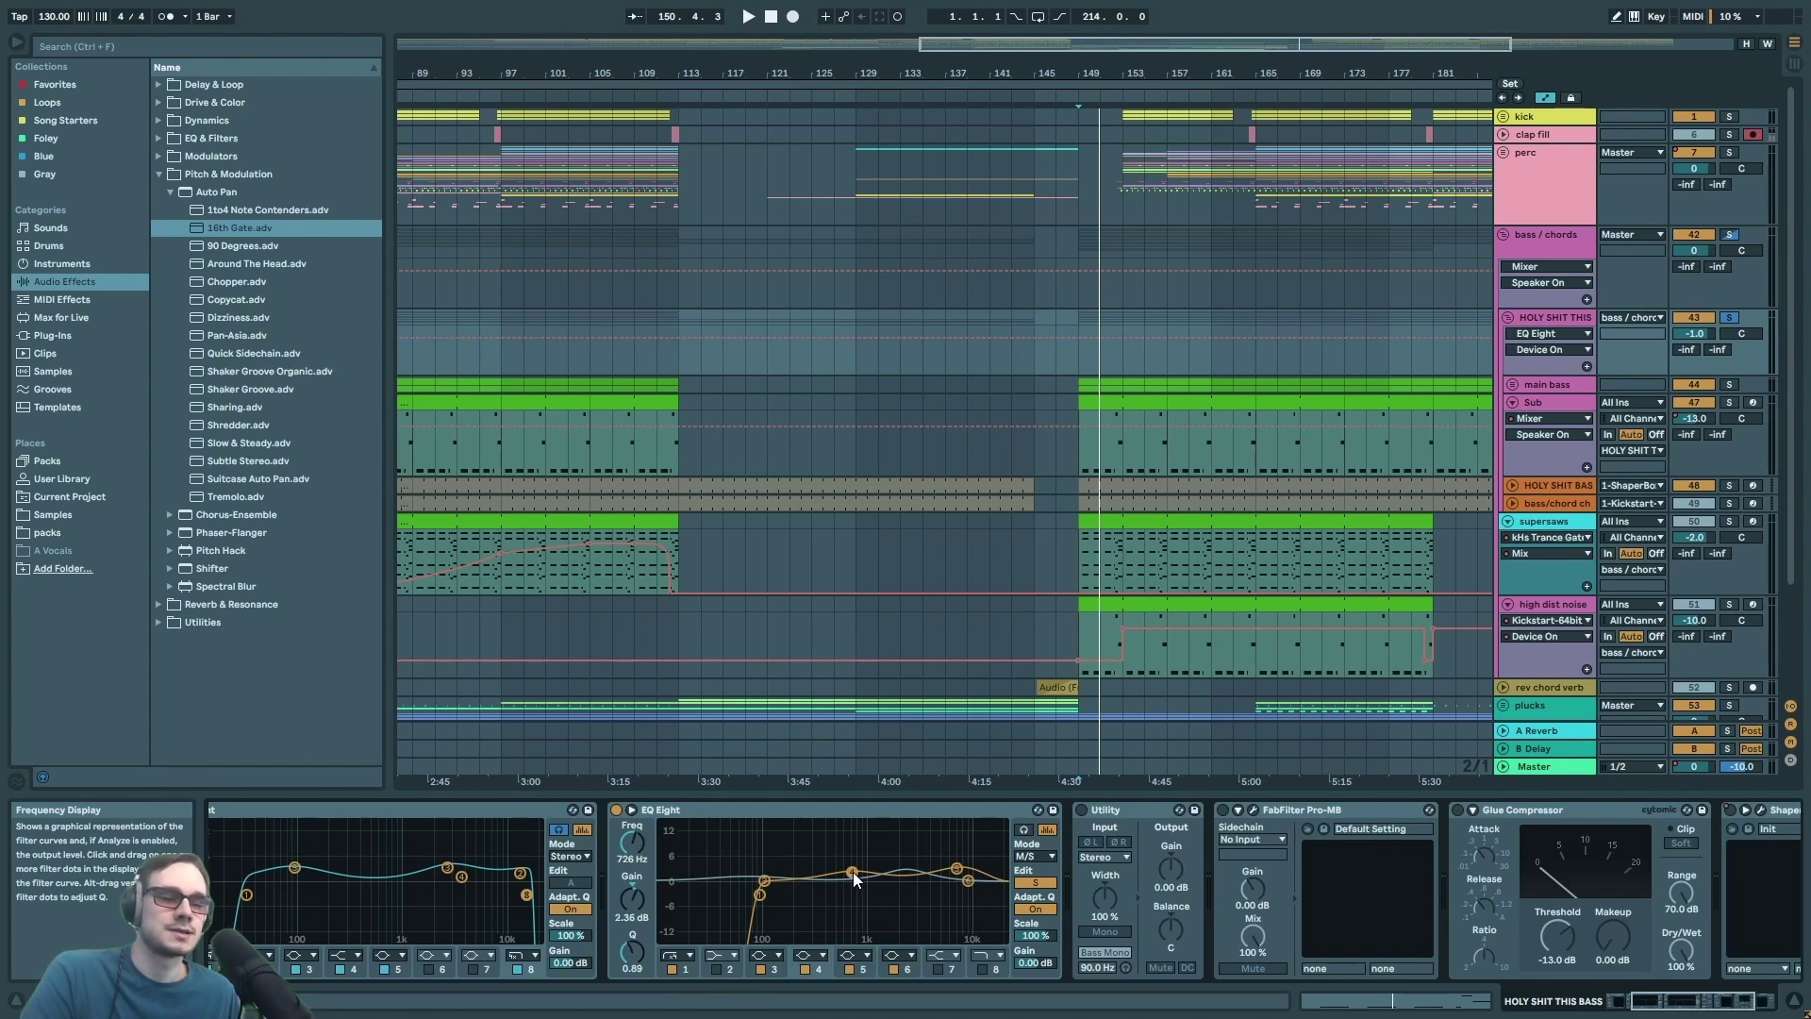
- Alternate the second EQ Eight between its mid and side curves and play the bass group, ending on mid
click(1022, 881)
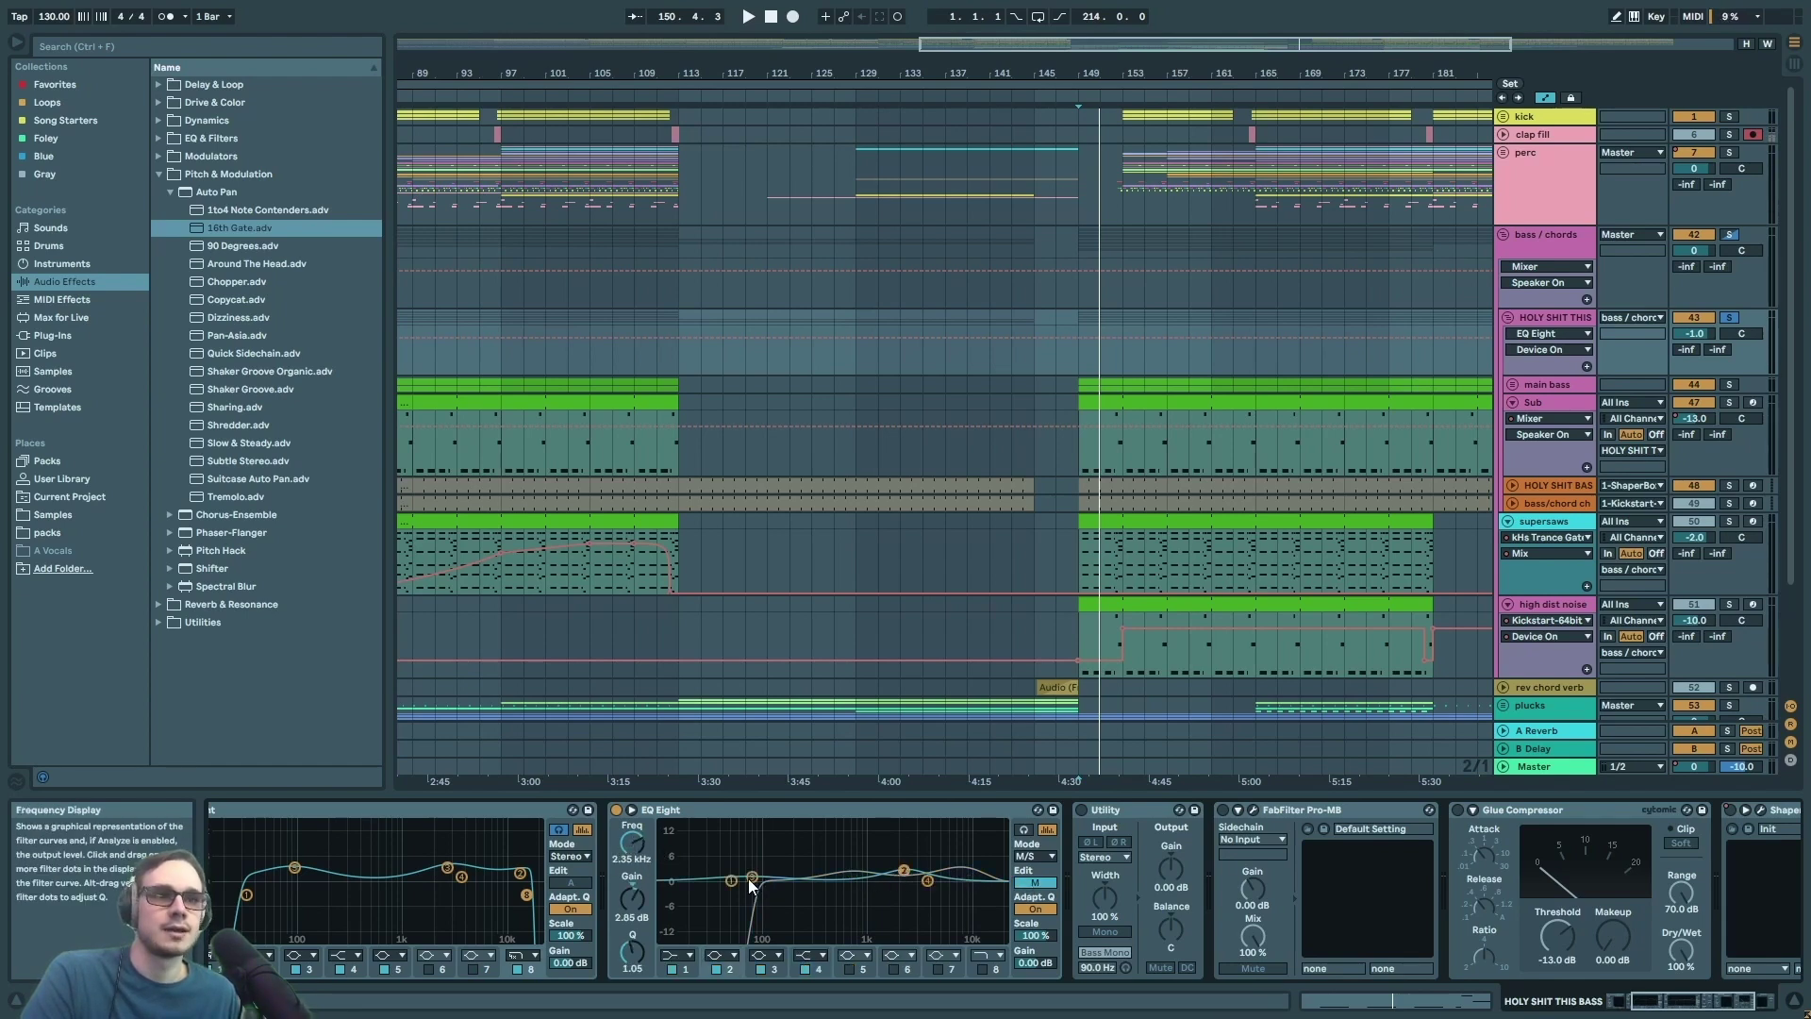
click(1040, 884)
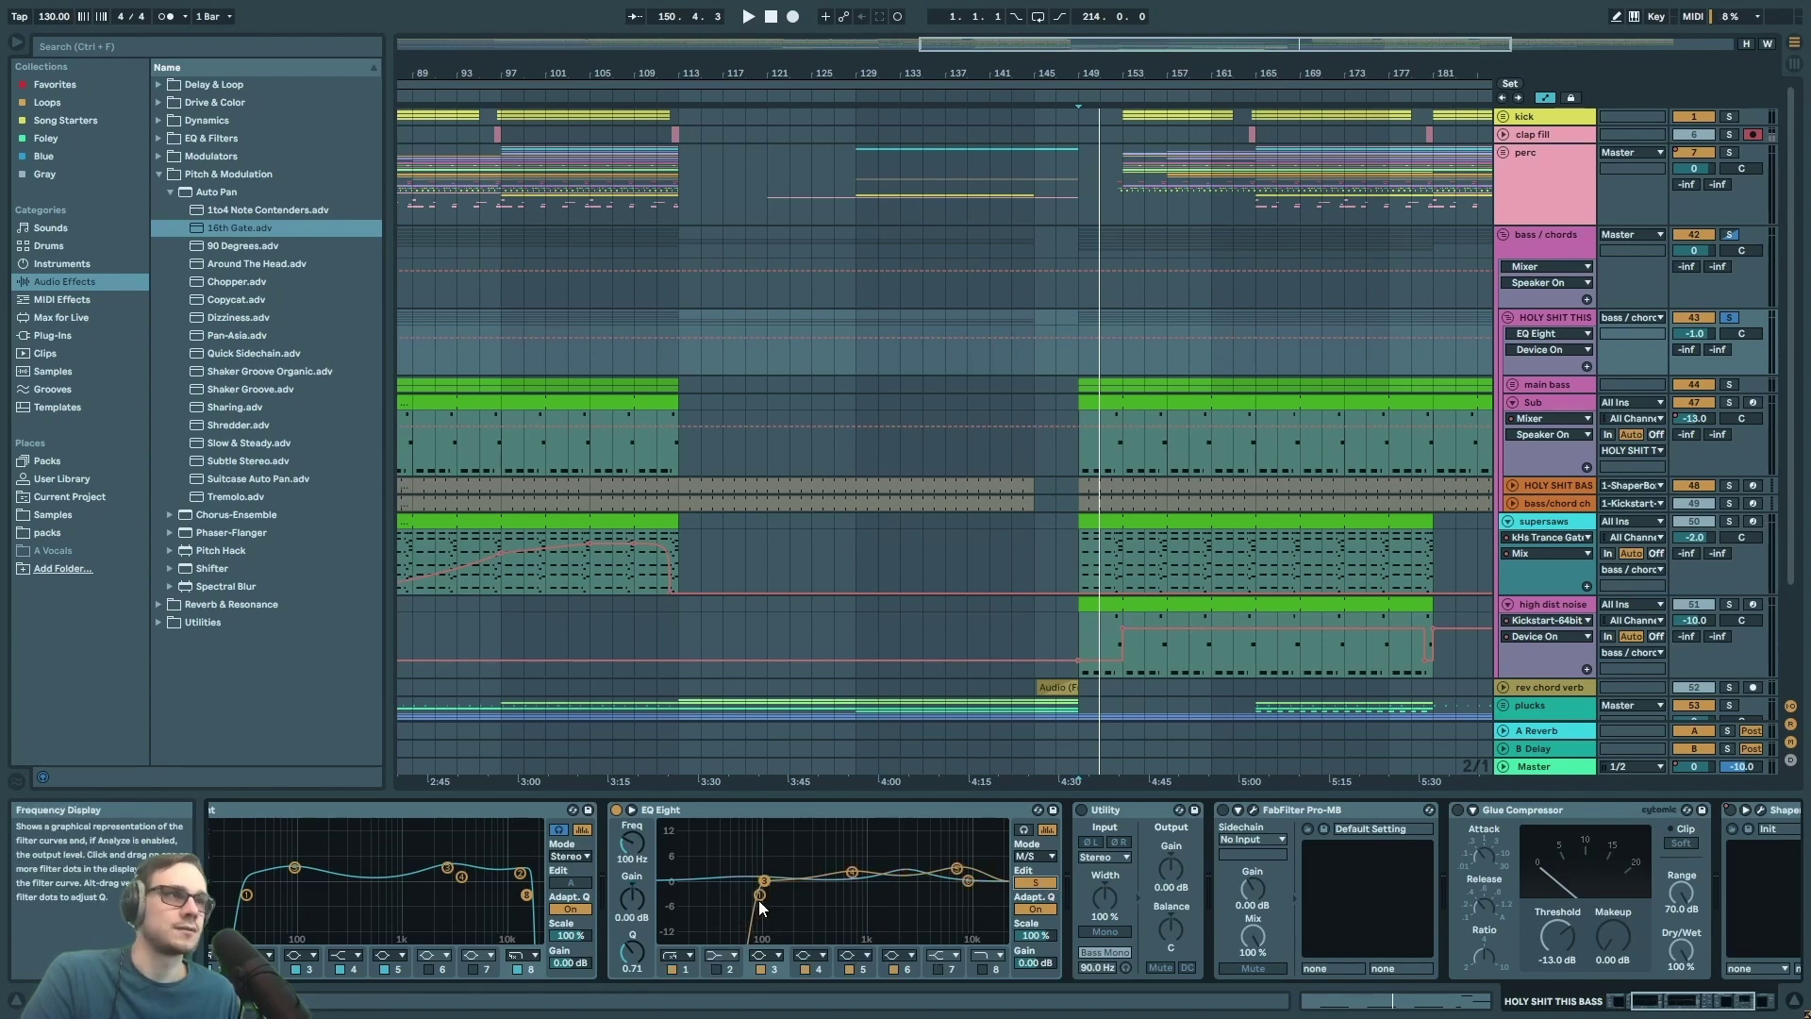
key(space)
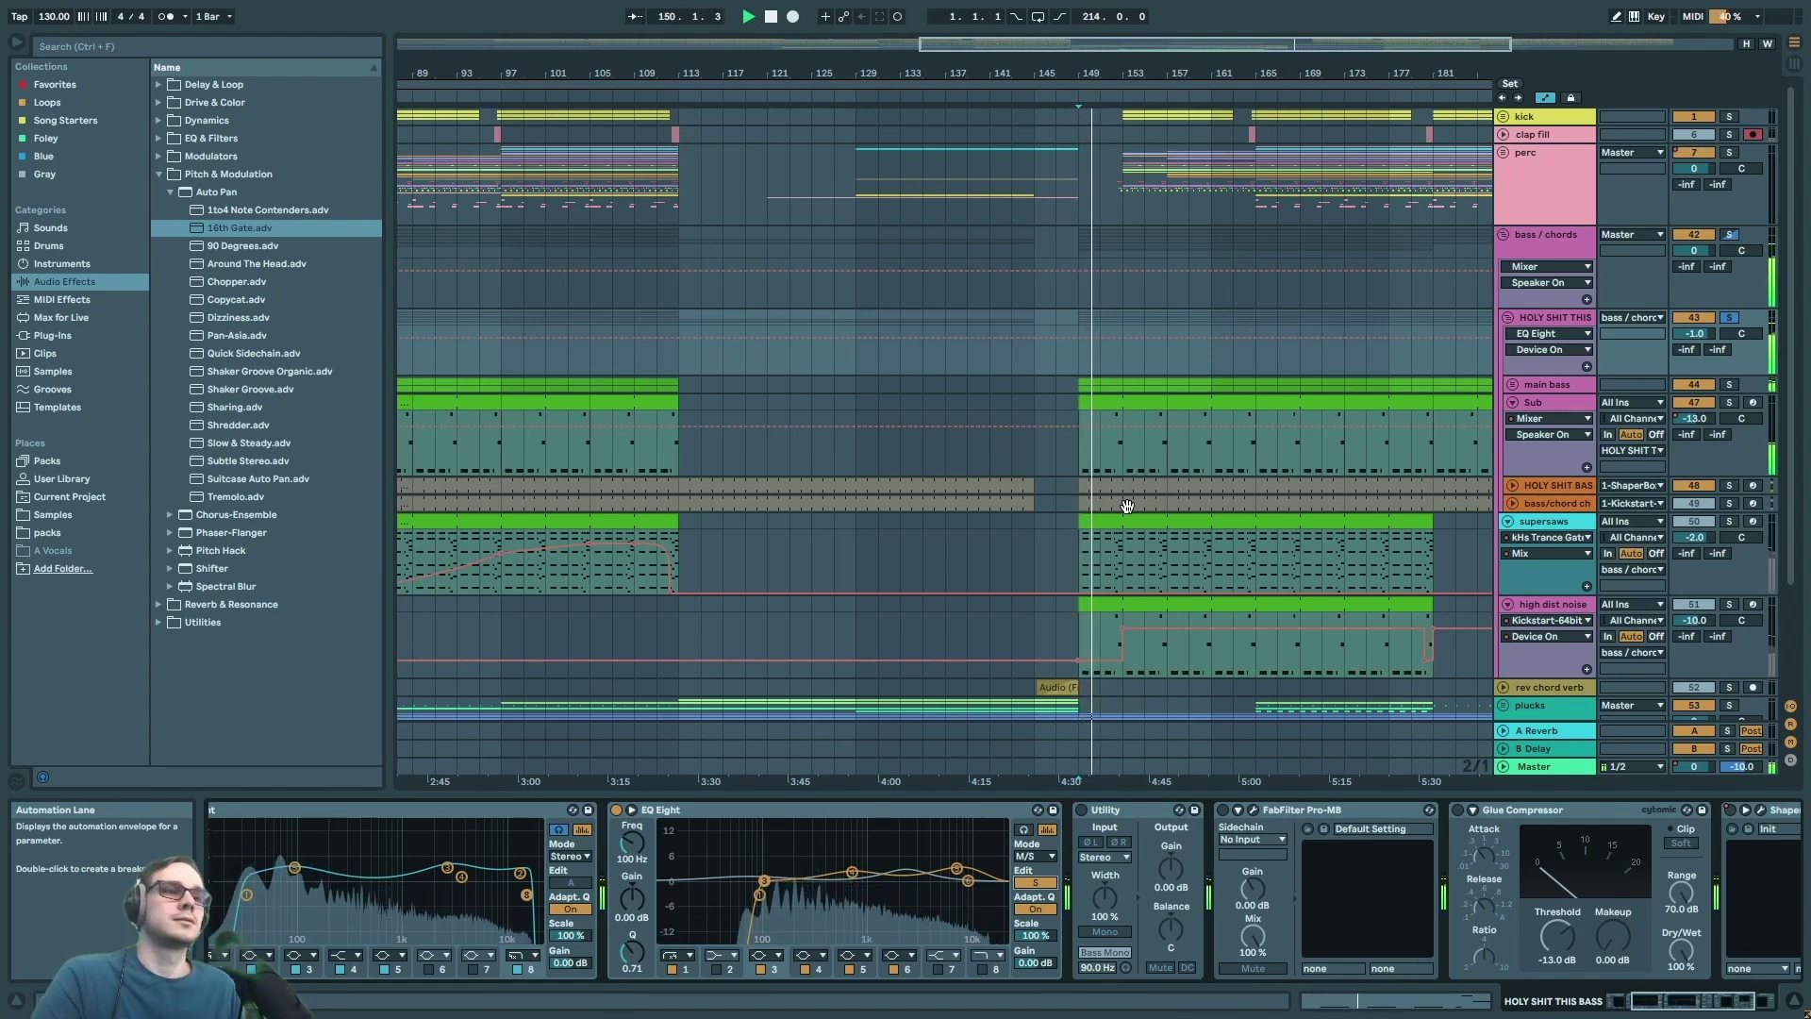
key(space)
click(1032, 887)
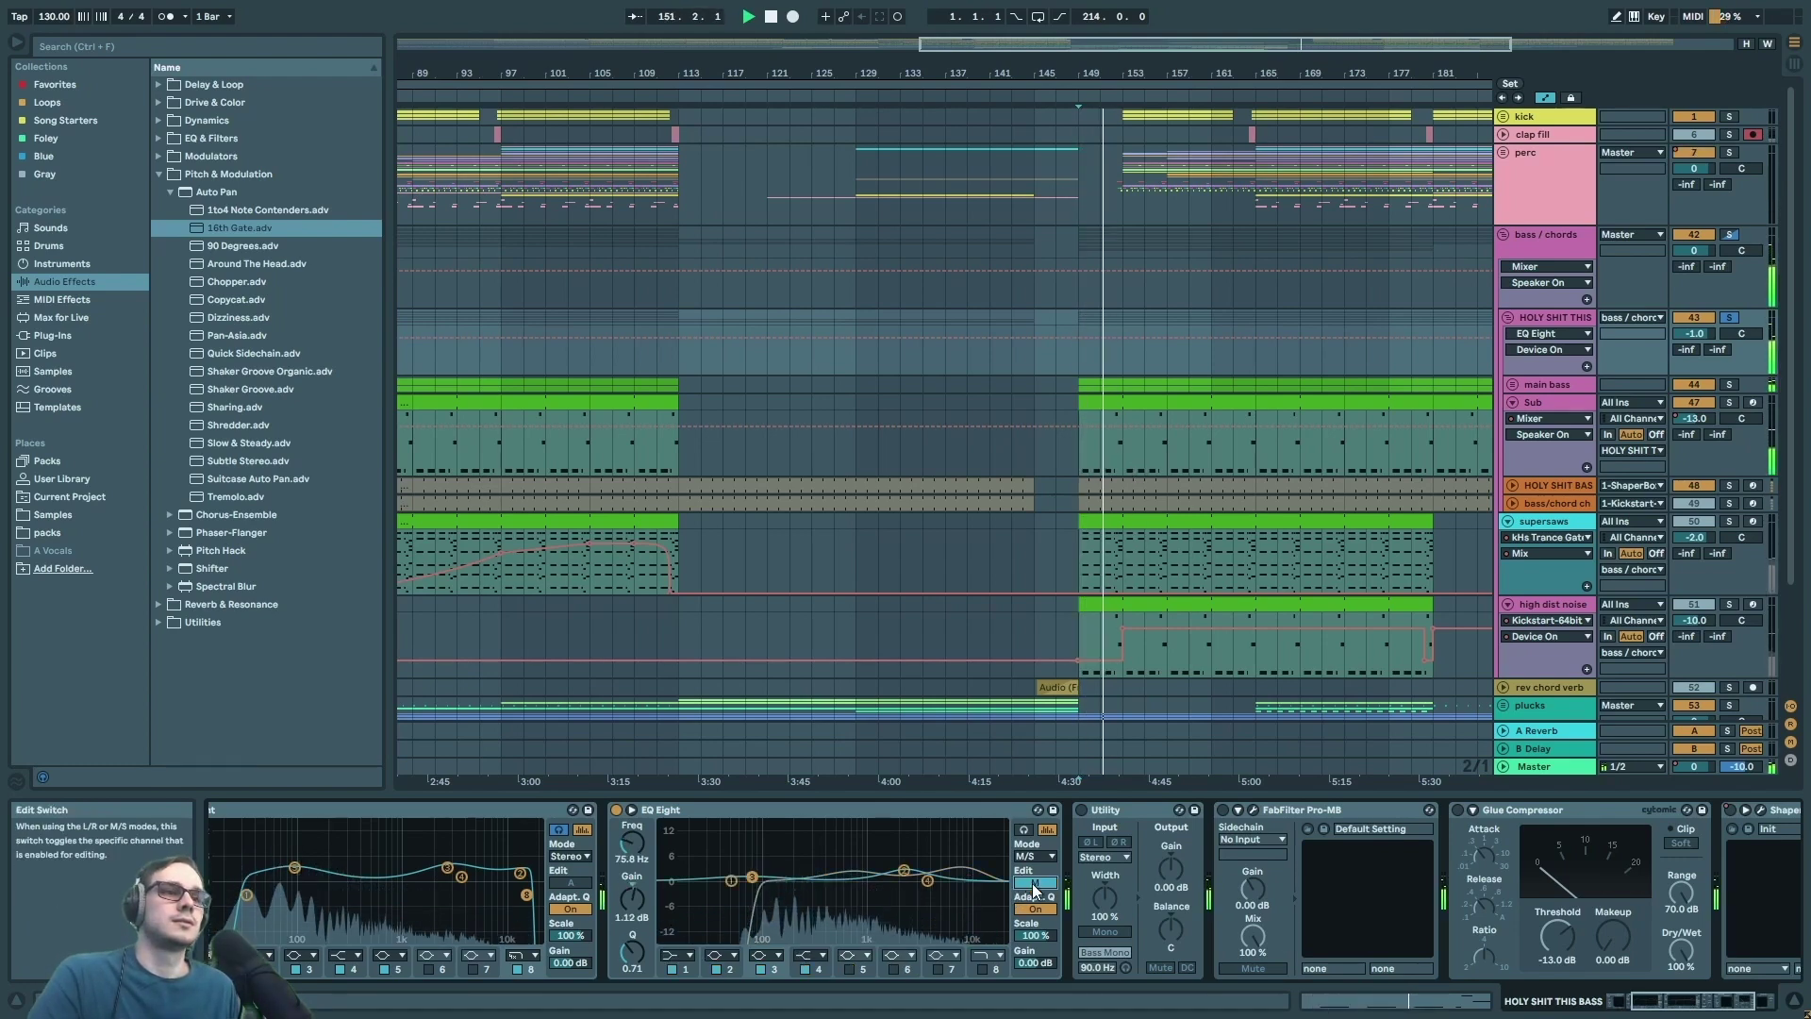
- Activate the Utility on the HOLY SHIT THIS BASS group and play the group through it
drag(1655, 1000, 1688, 1000)
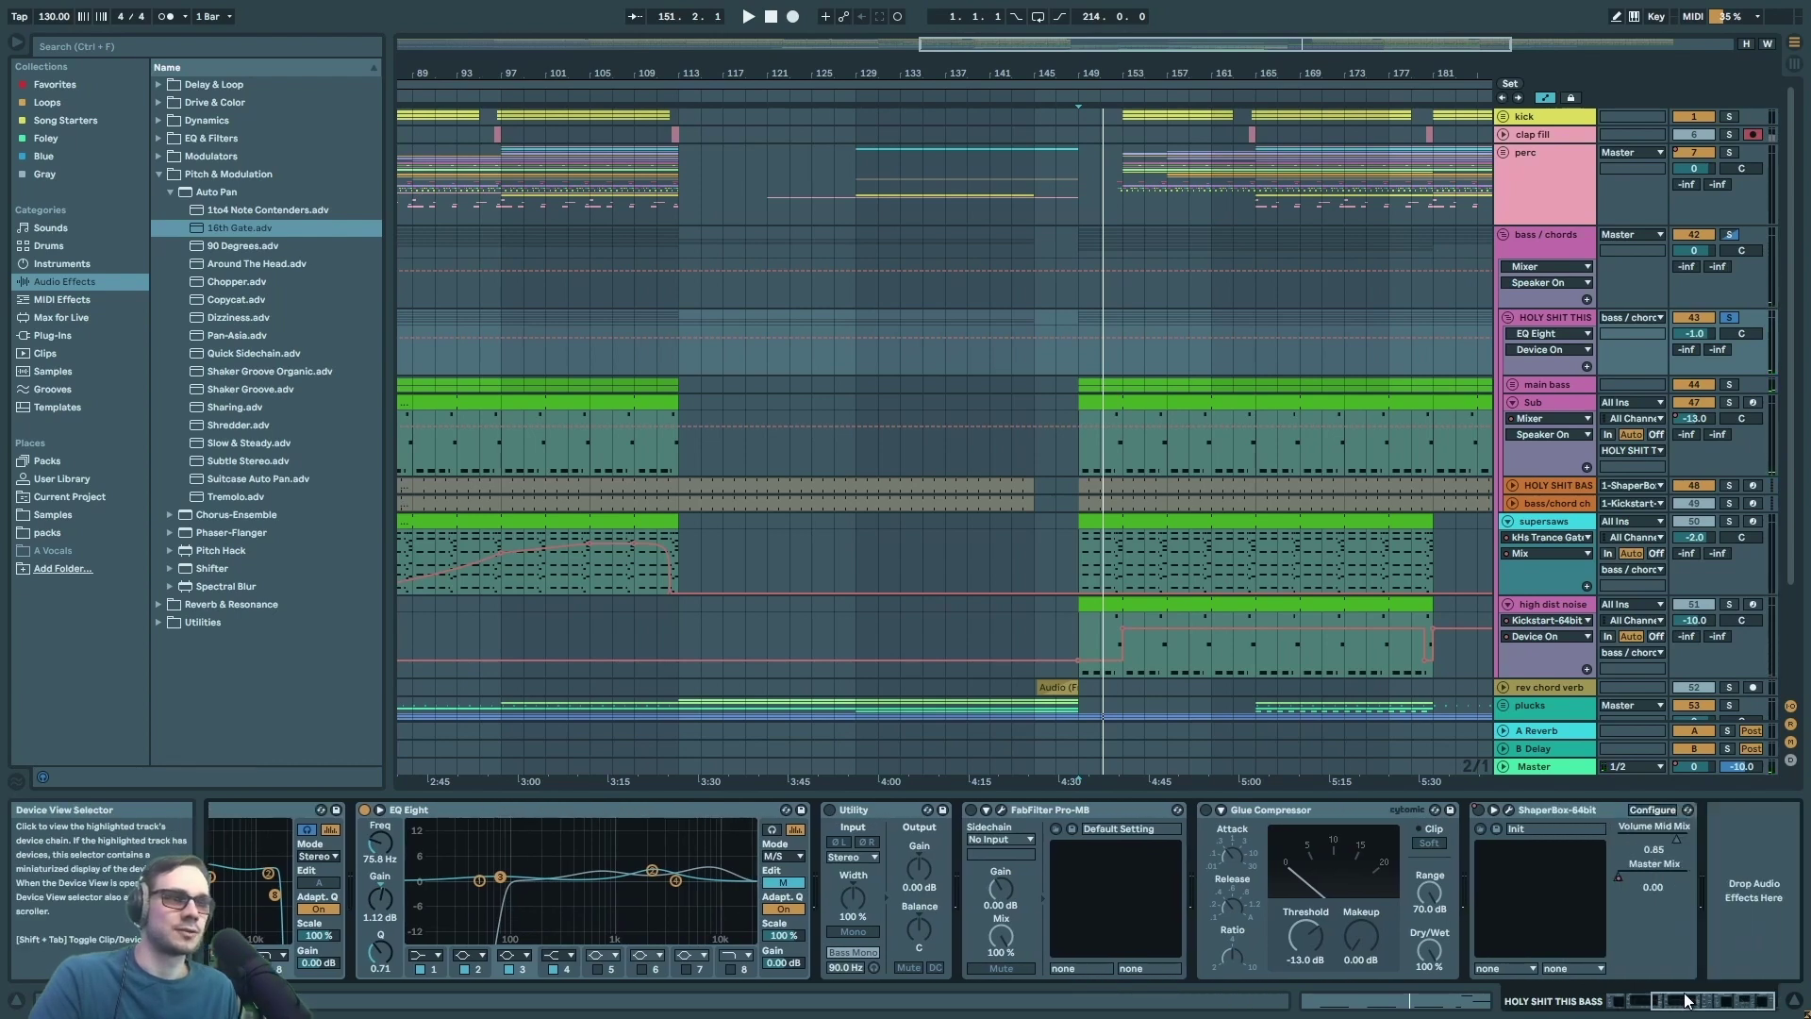
click(829, 809)
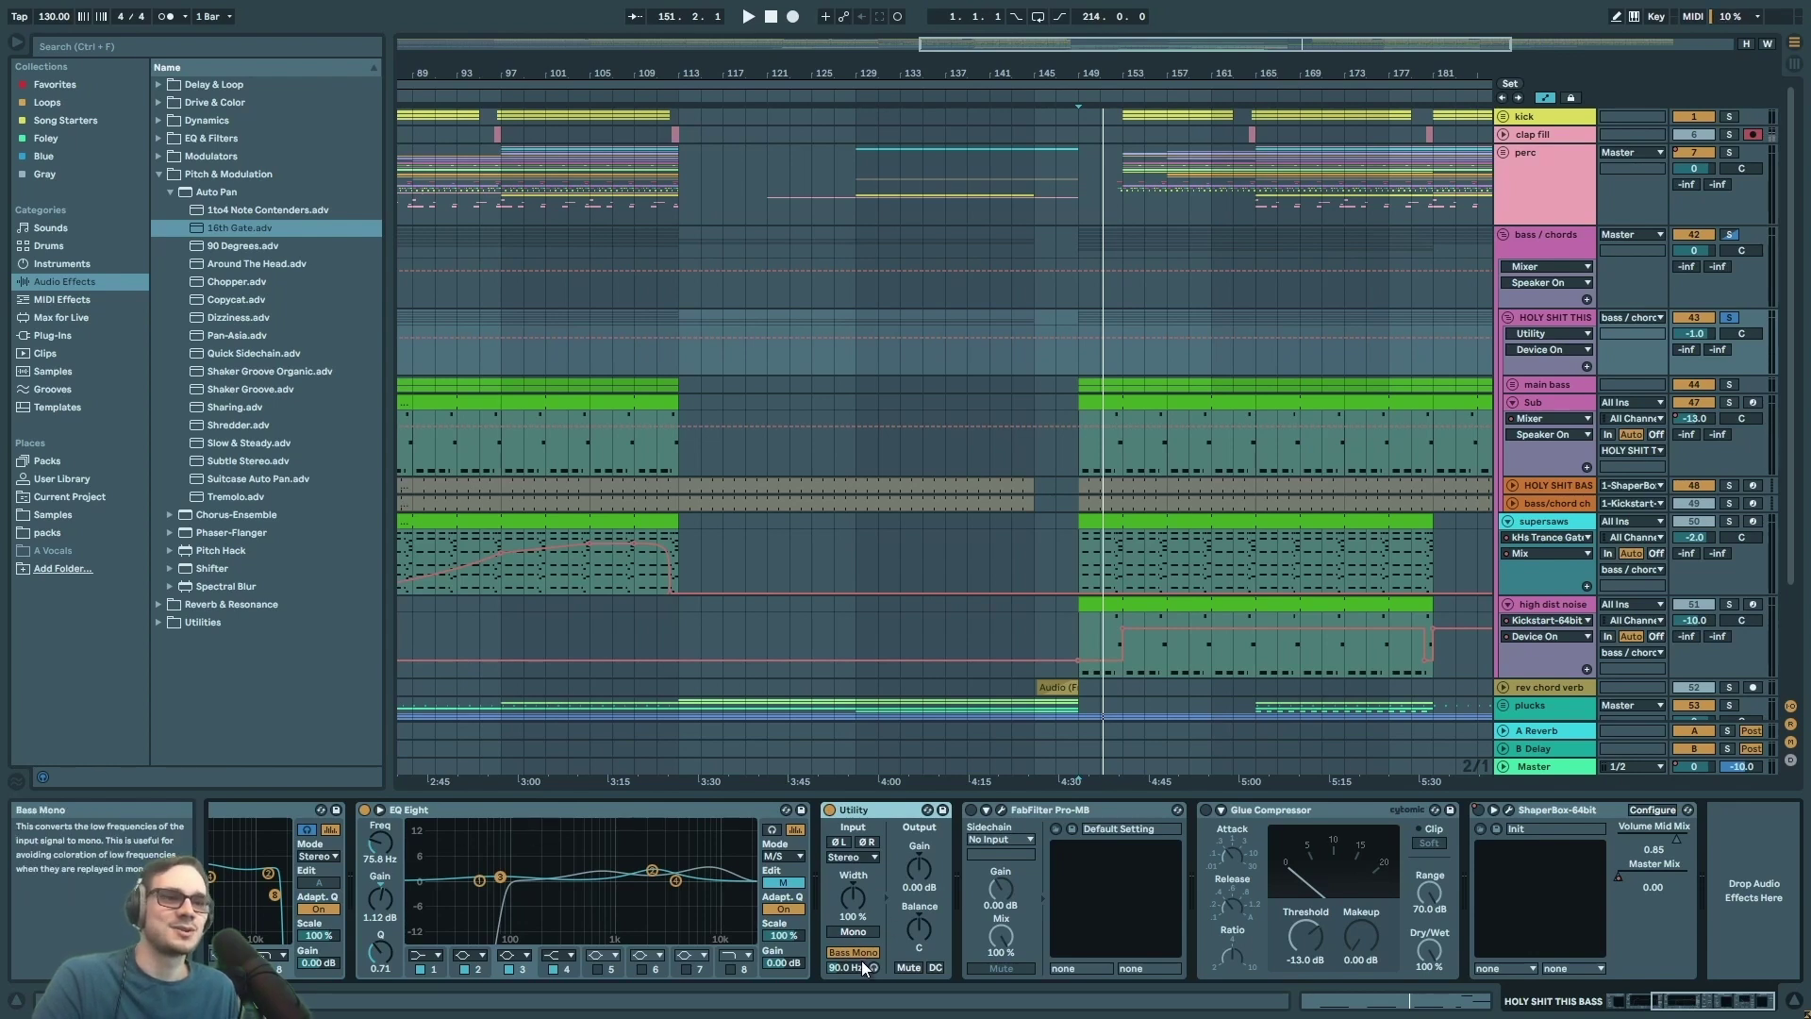
key(space)
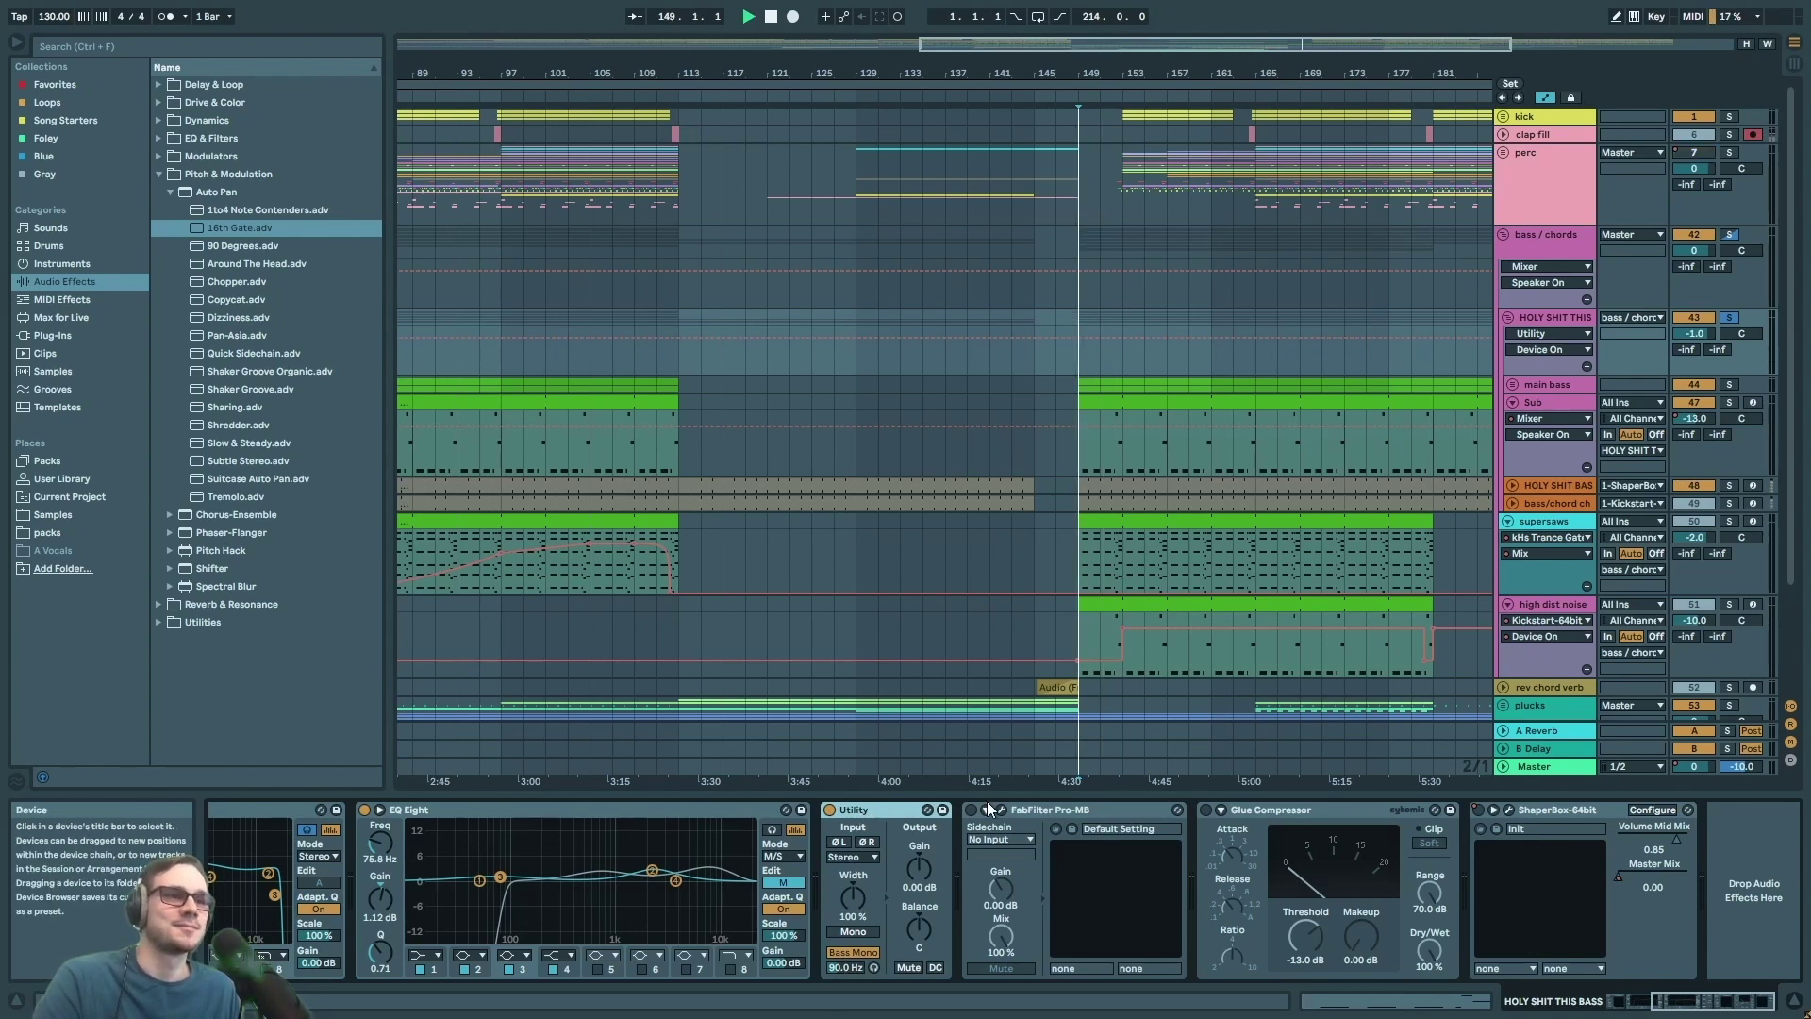
- Activate FabFilter Pro-MB on the bass group, open its window away from the bass clips, and play the group
click(1005, 813)
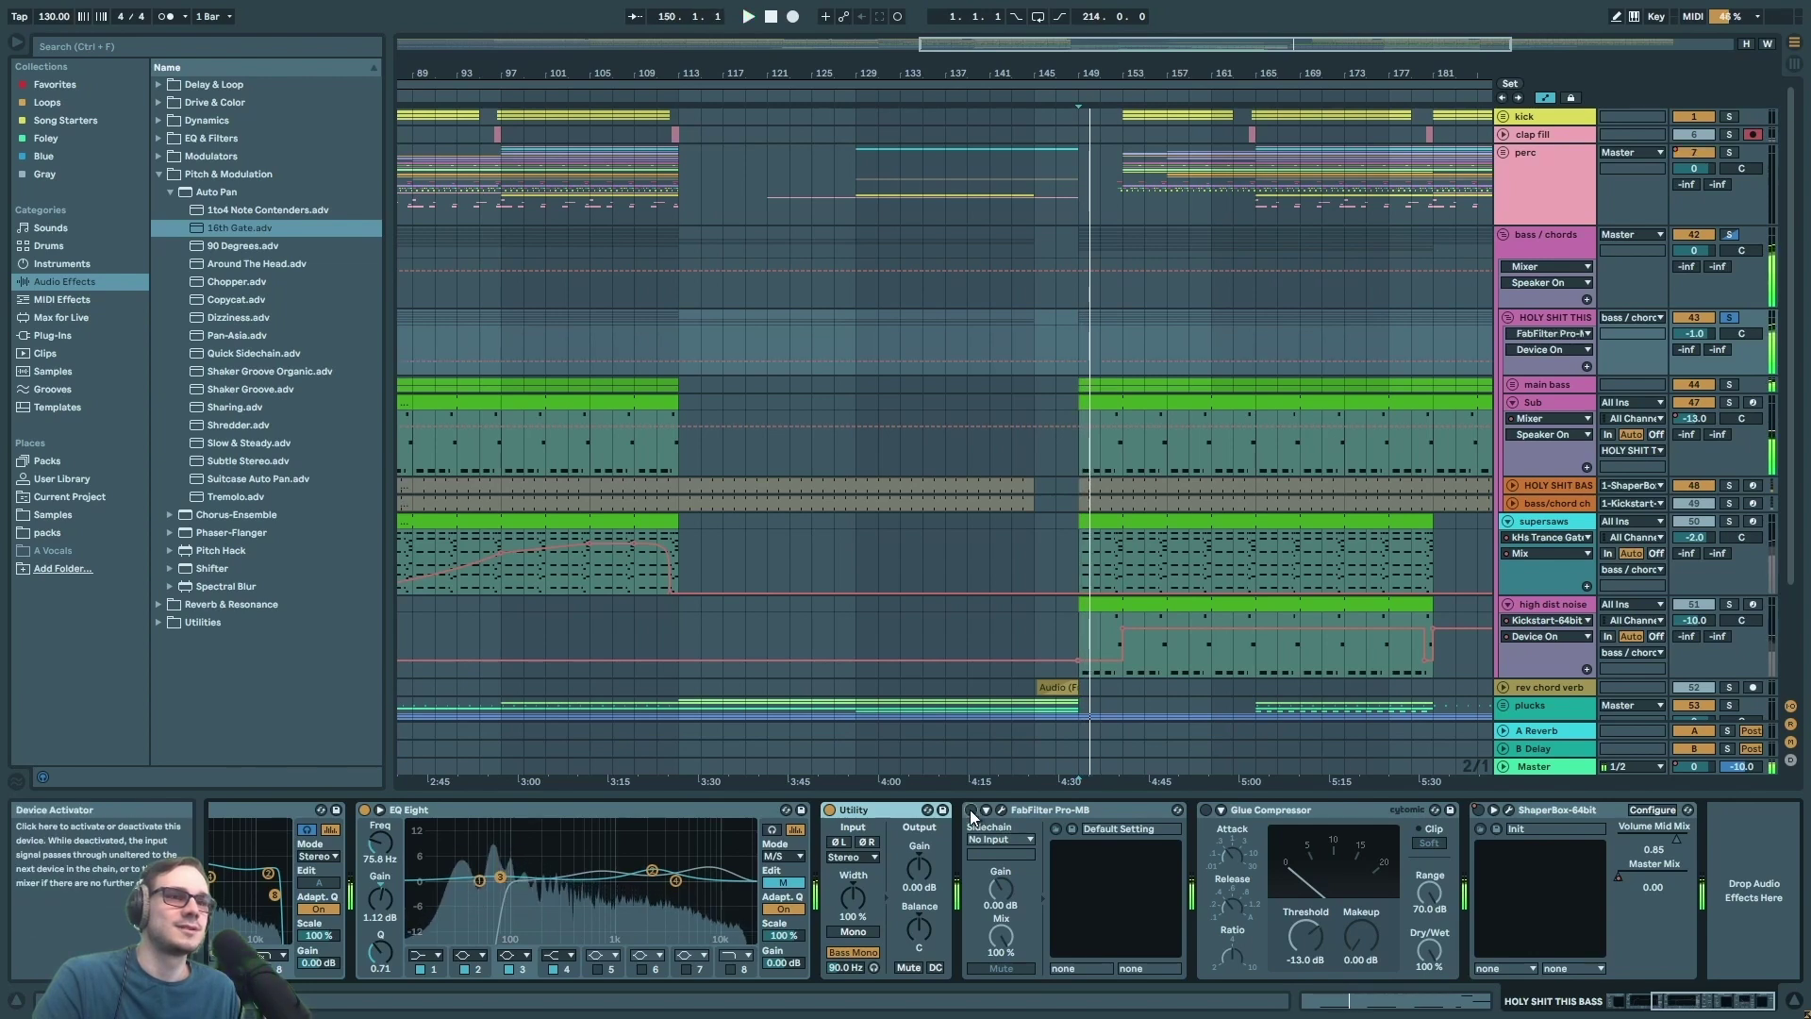
click(1002, 810)
drag(729, 220, 491, 177)
key(space)
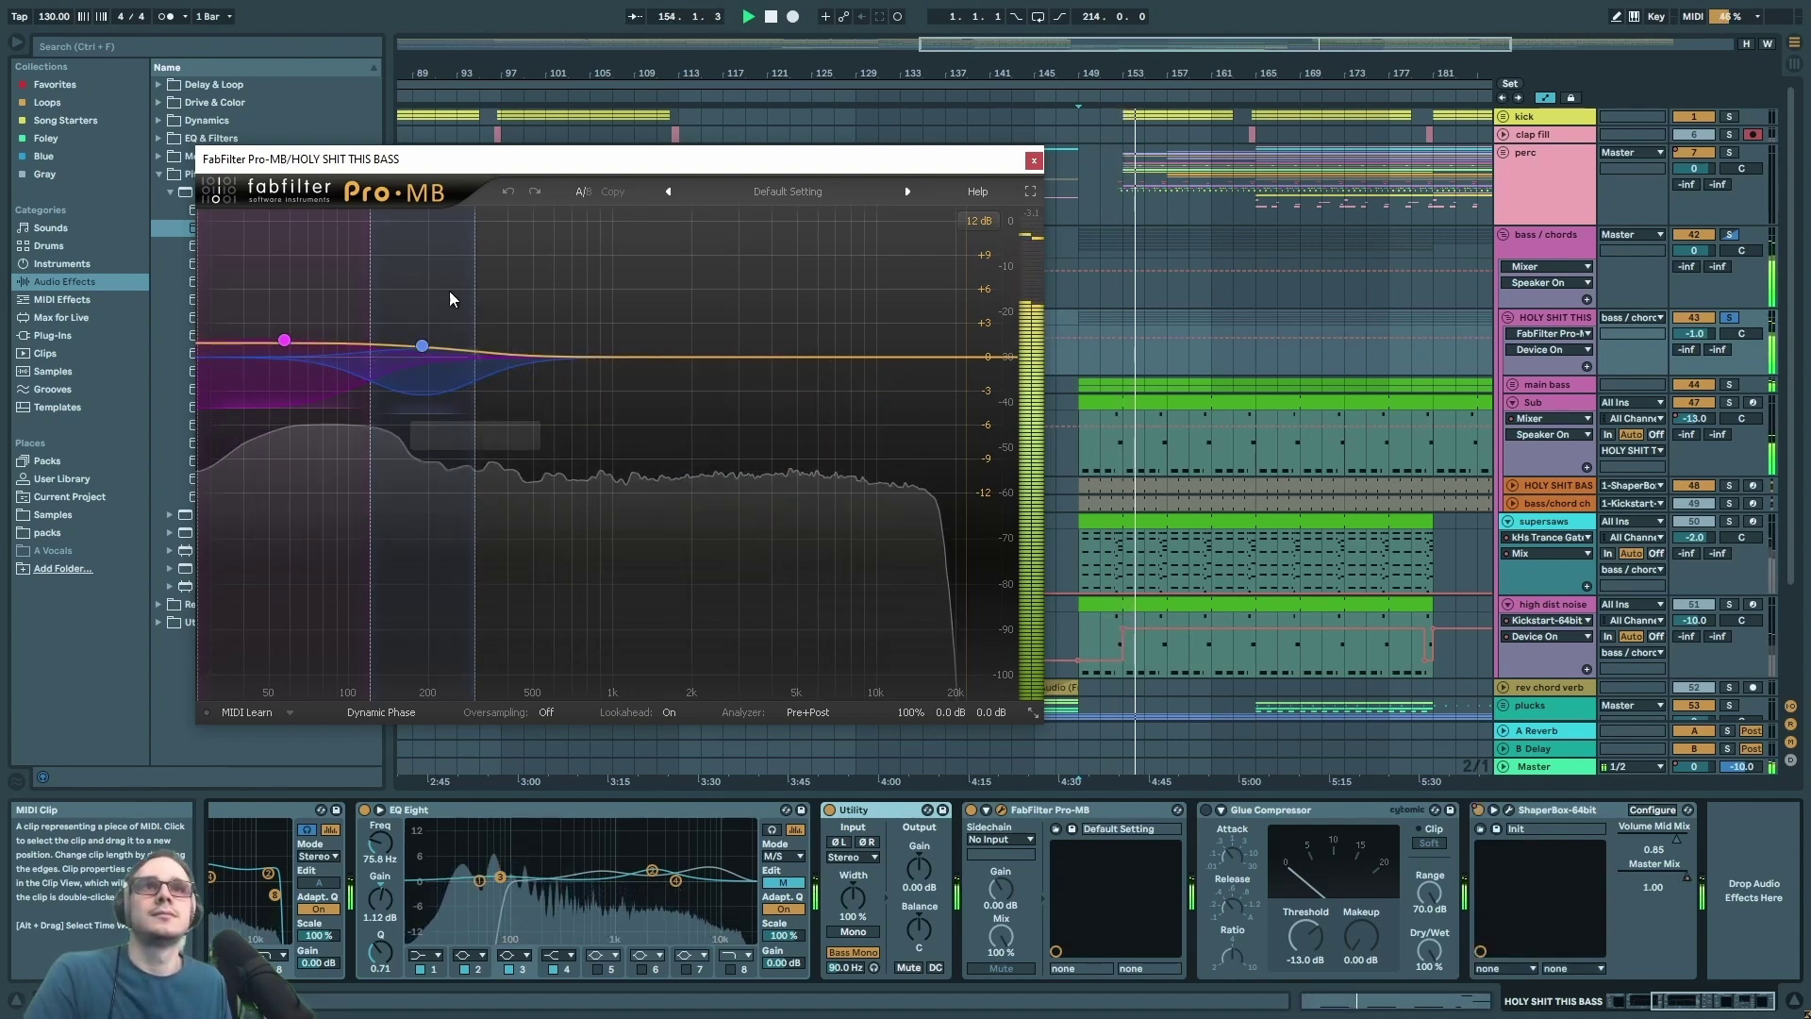
- Examine Pro-MB's second band settings and the band 1/2 crossover, and play the bass group through them
click(422, 346)
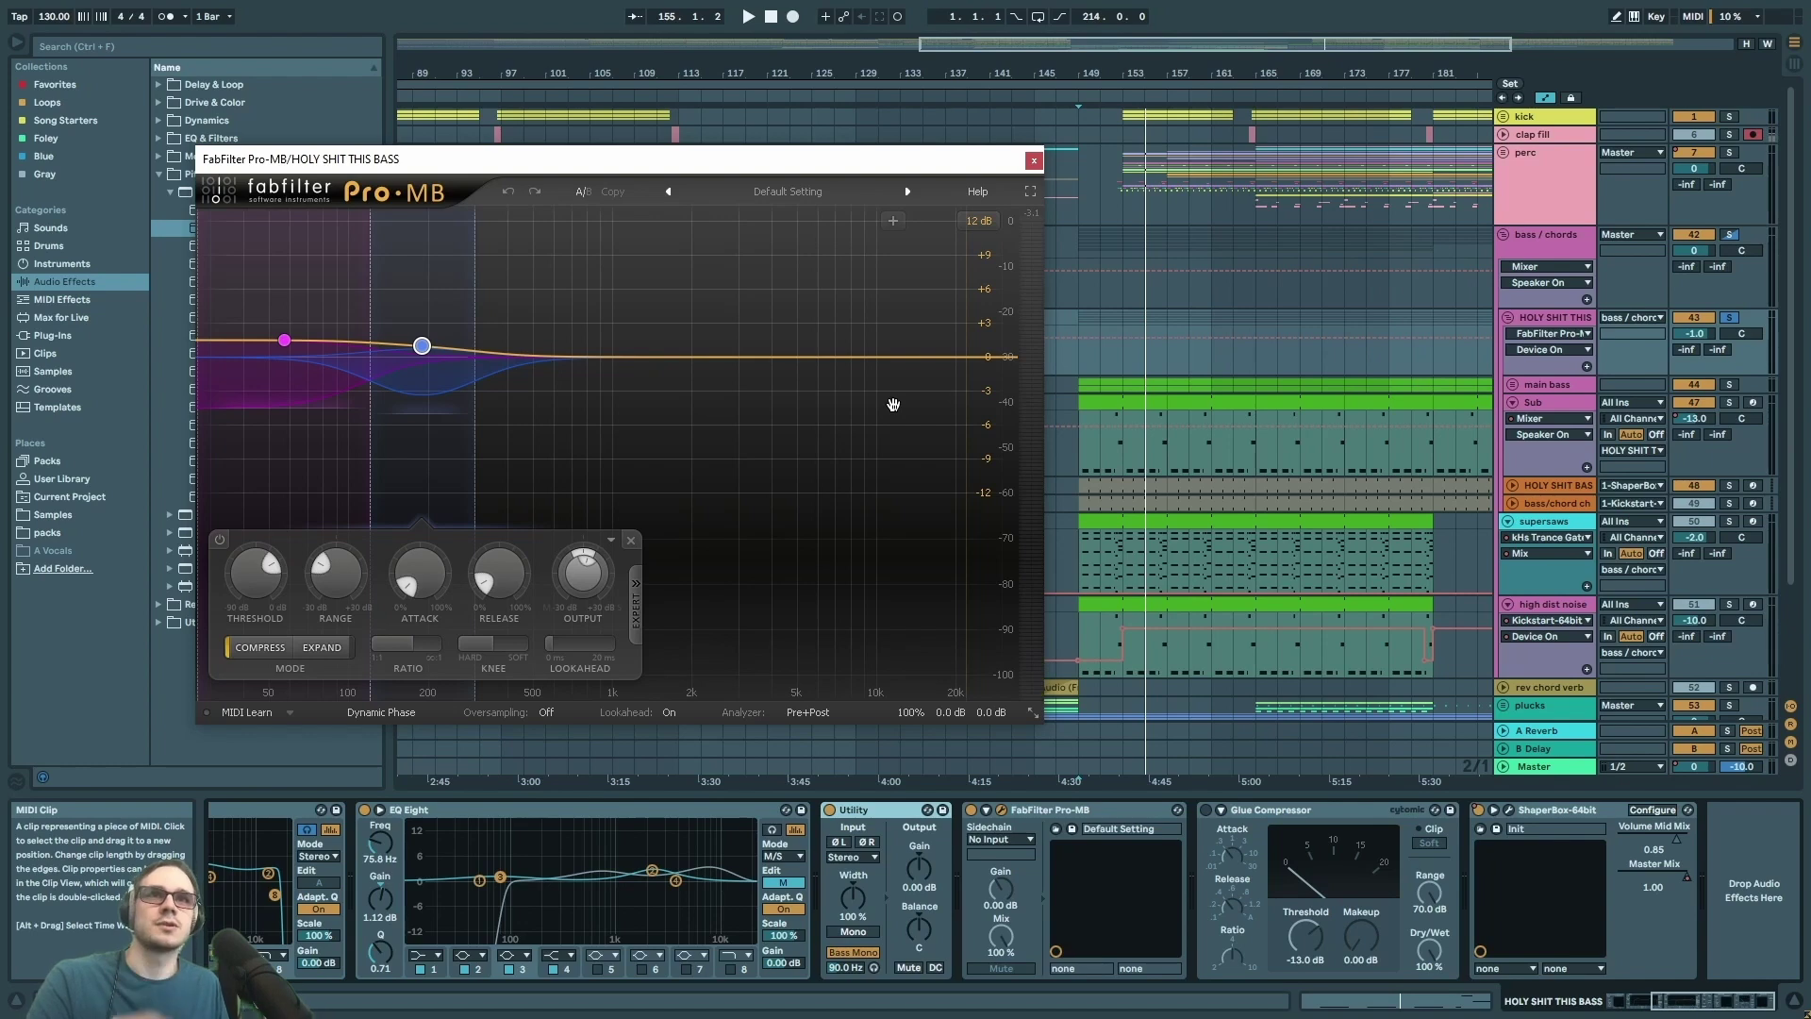
mouse_move(425, 349)
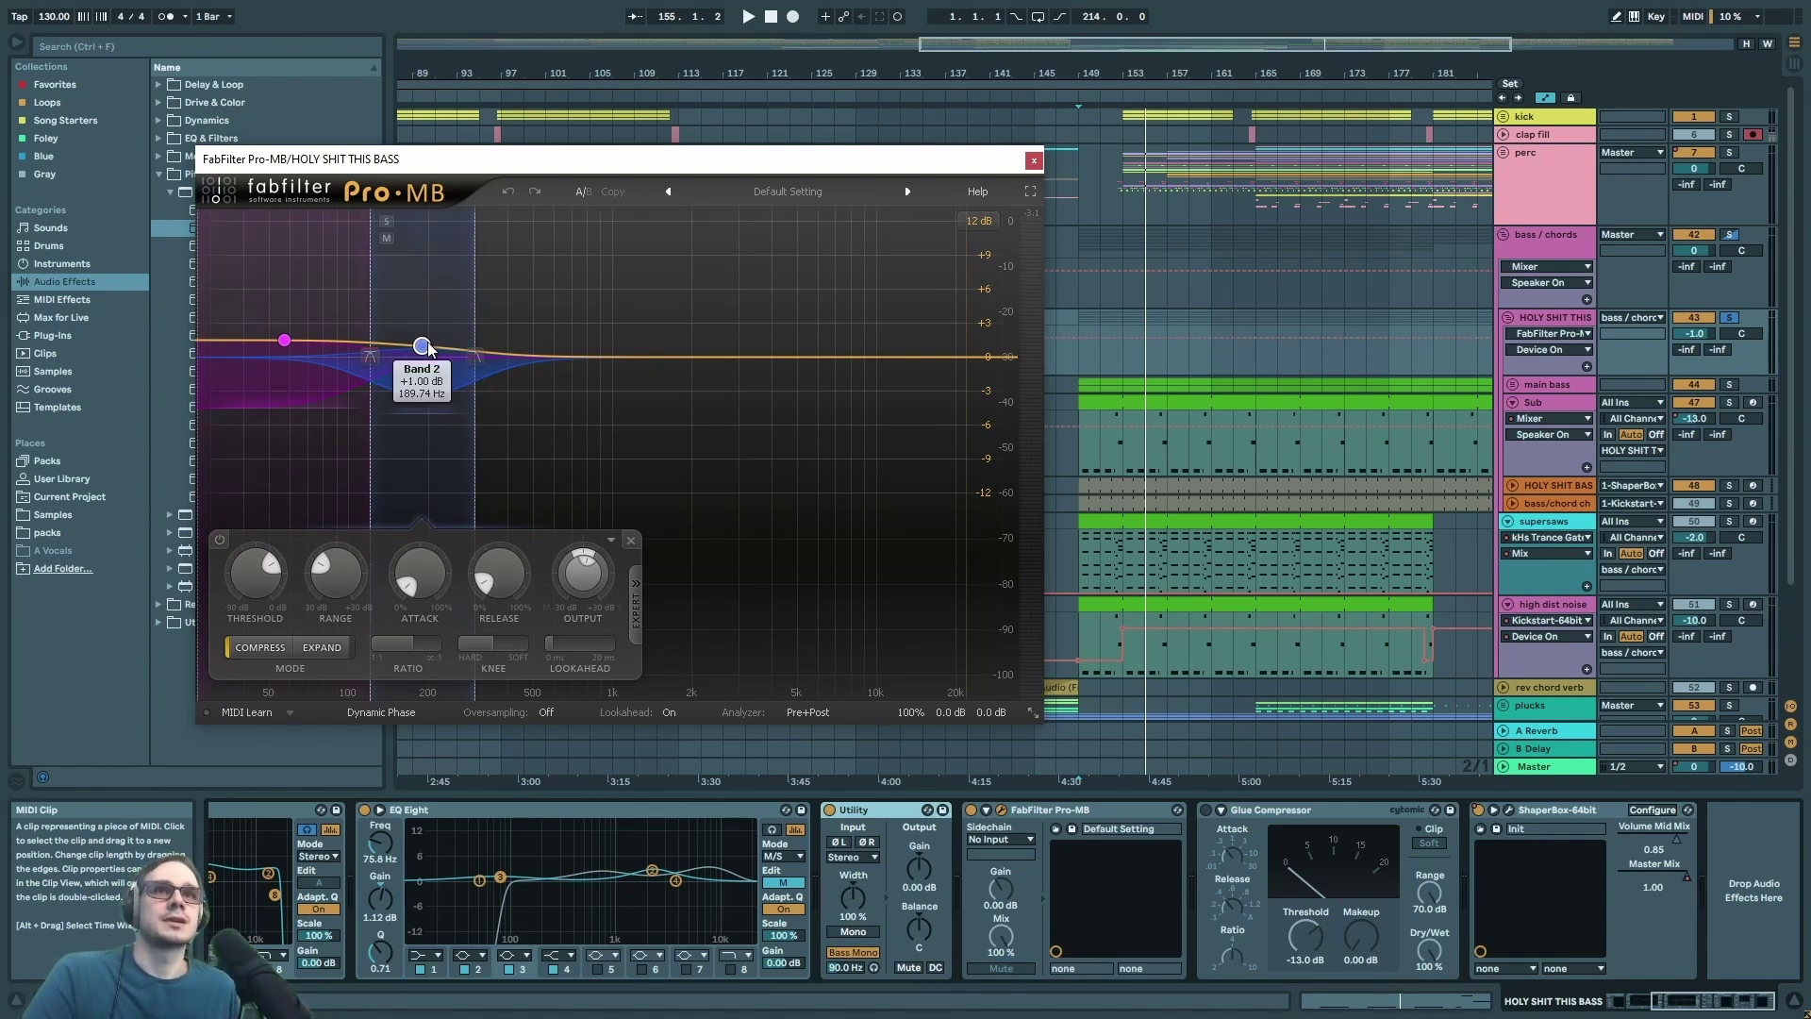
click(283, 339)
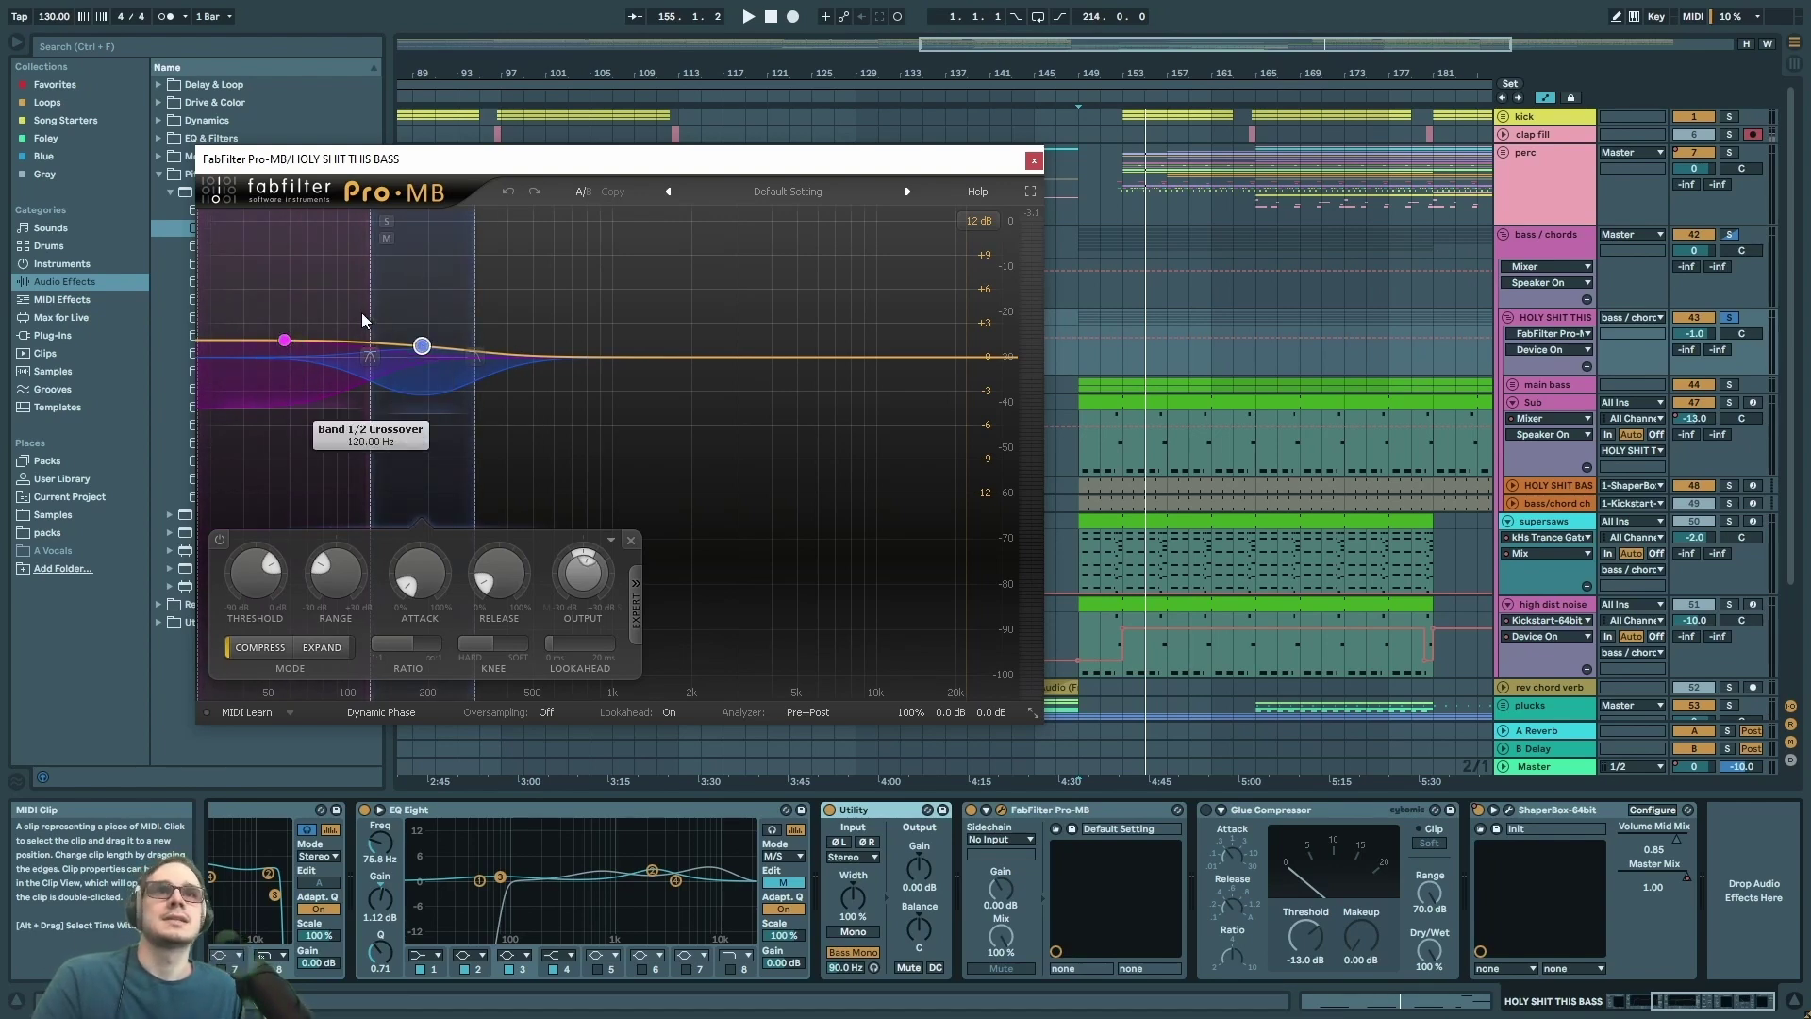
key(space)
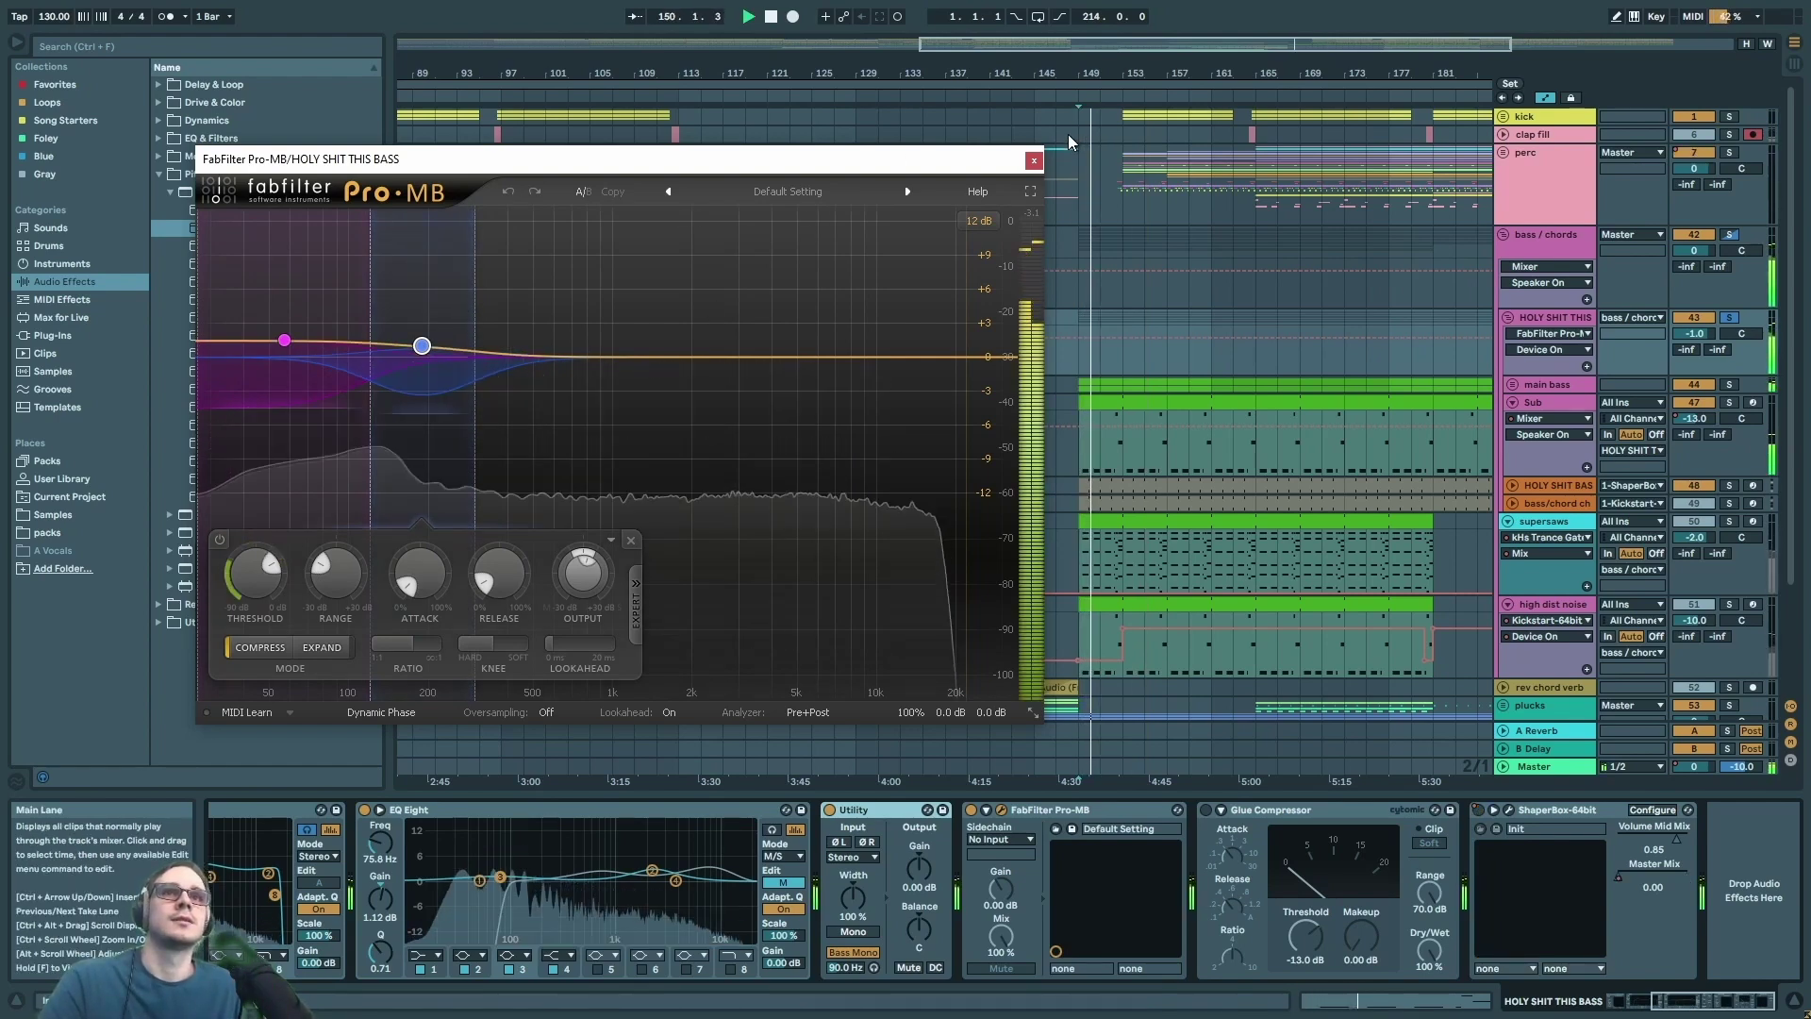
key(space)
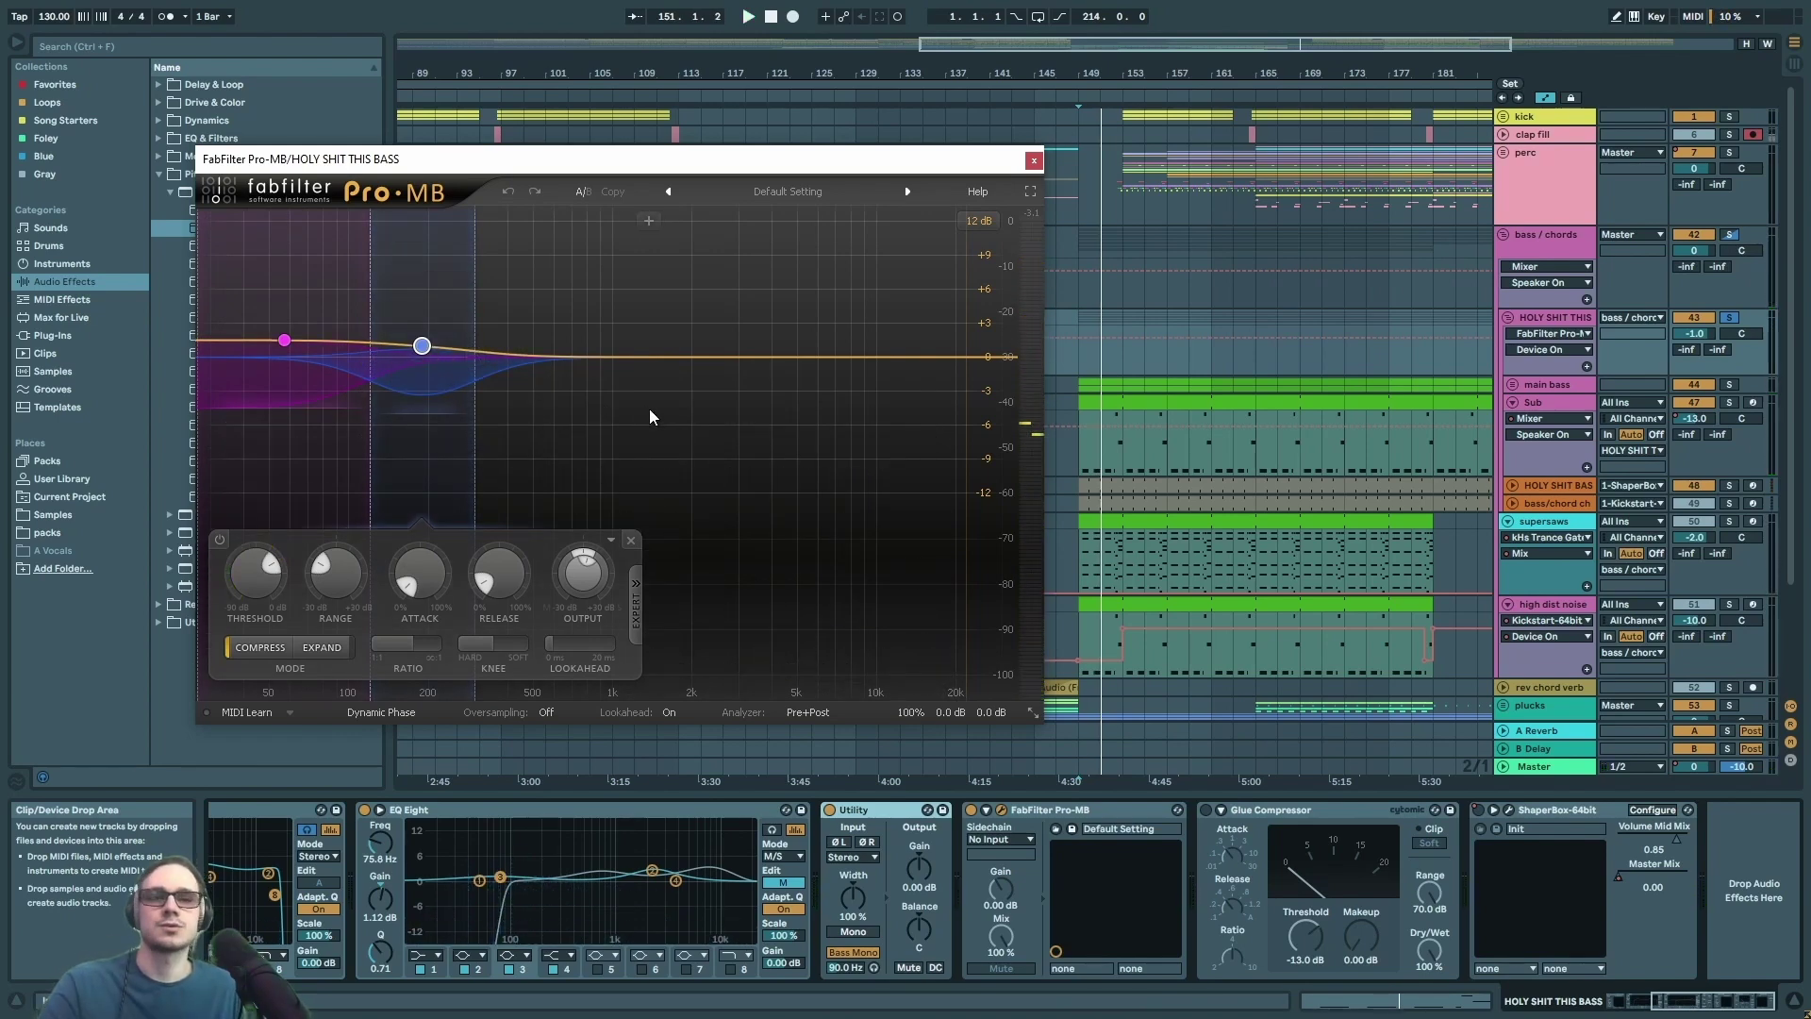
- Close Pro-MB's window, activate the bass group's Glue Compressor, and audition the group through it
click(1035, 160)
click(1262, 810)
key(space)
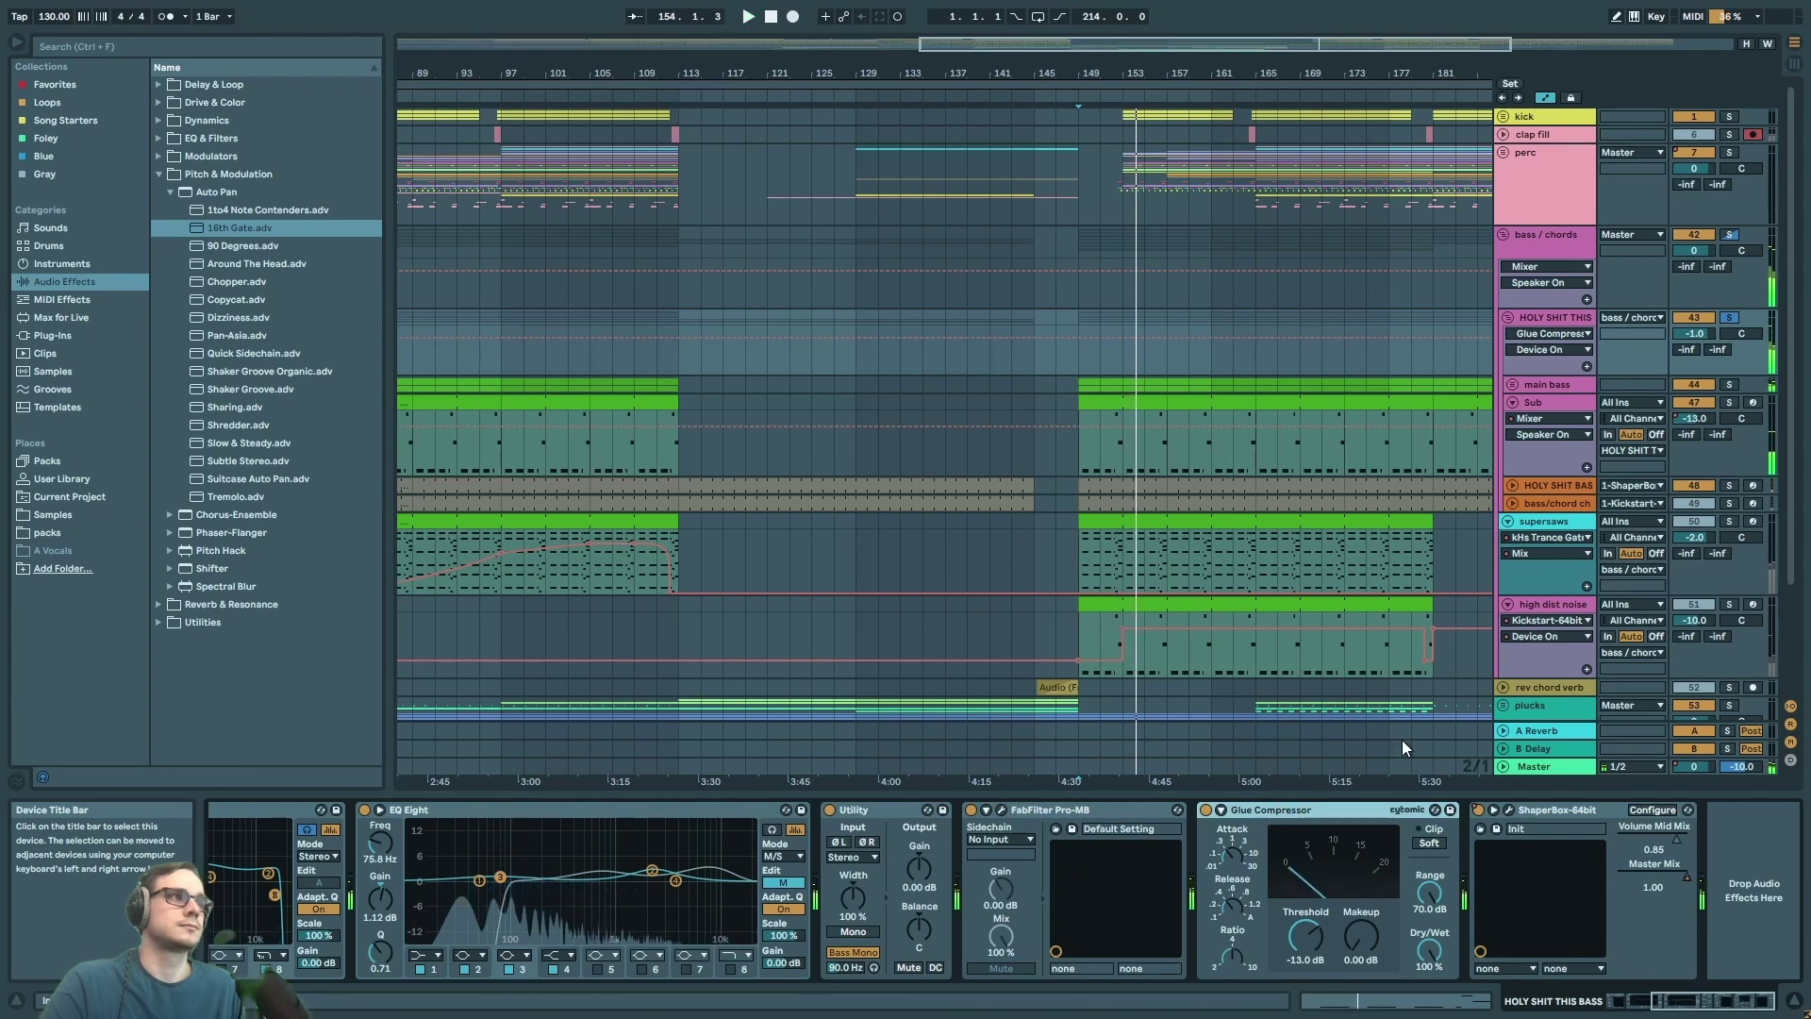
- Open the bass group's ShaperBox and inspect the volume curves and mix amounts of its low, mid and high bands
click(1513, 811)
drag(1304, 486, 526, 188)
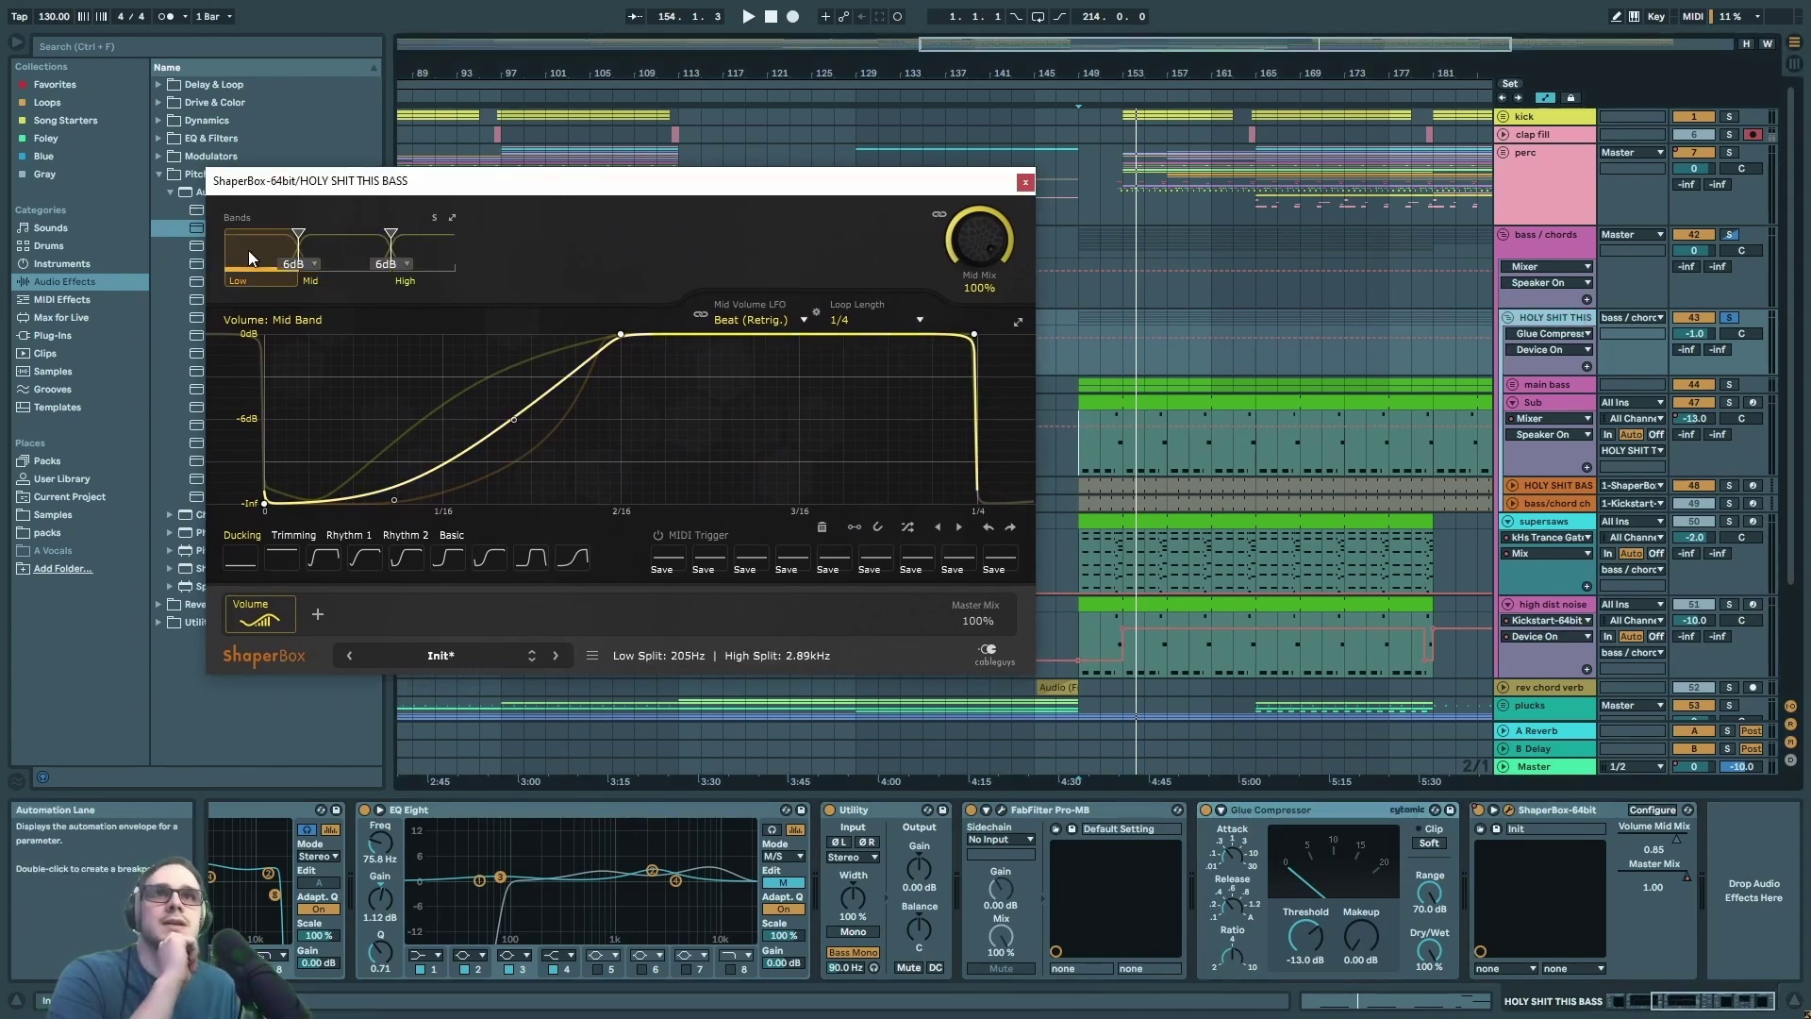
click(232, 276)
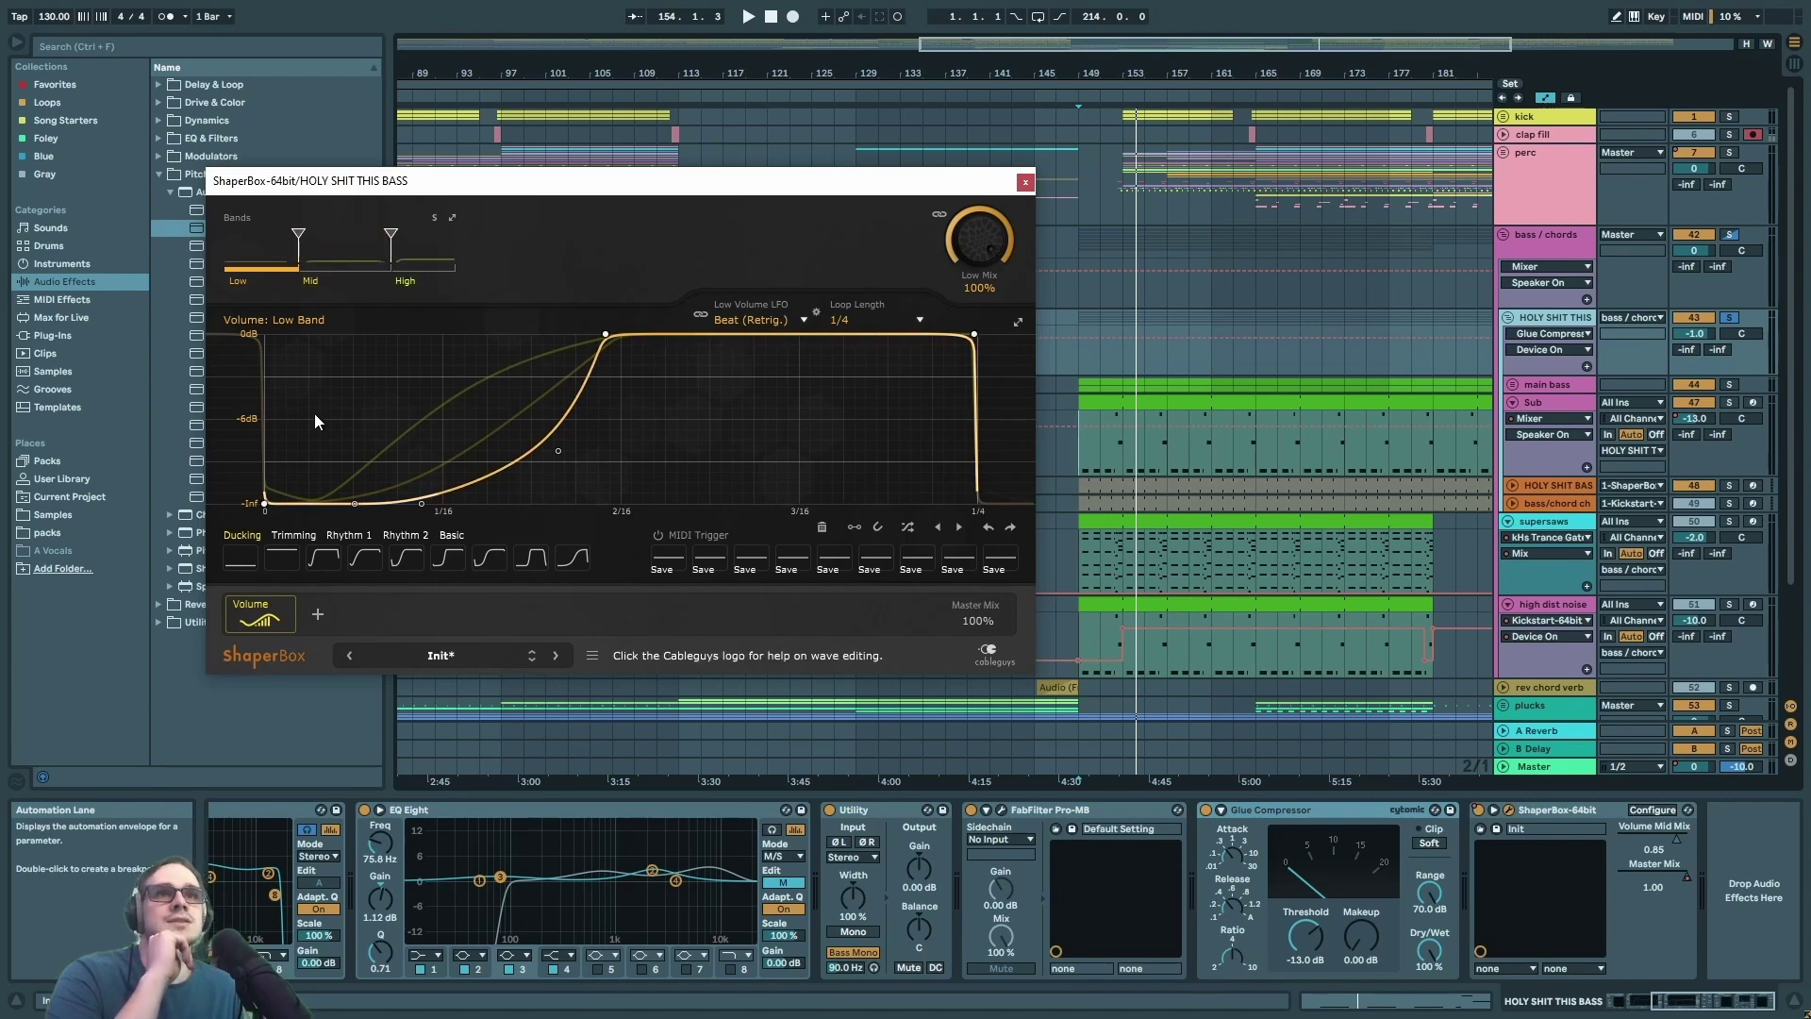
click(441, 257)
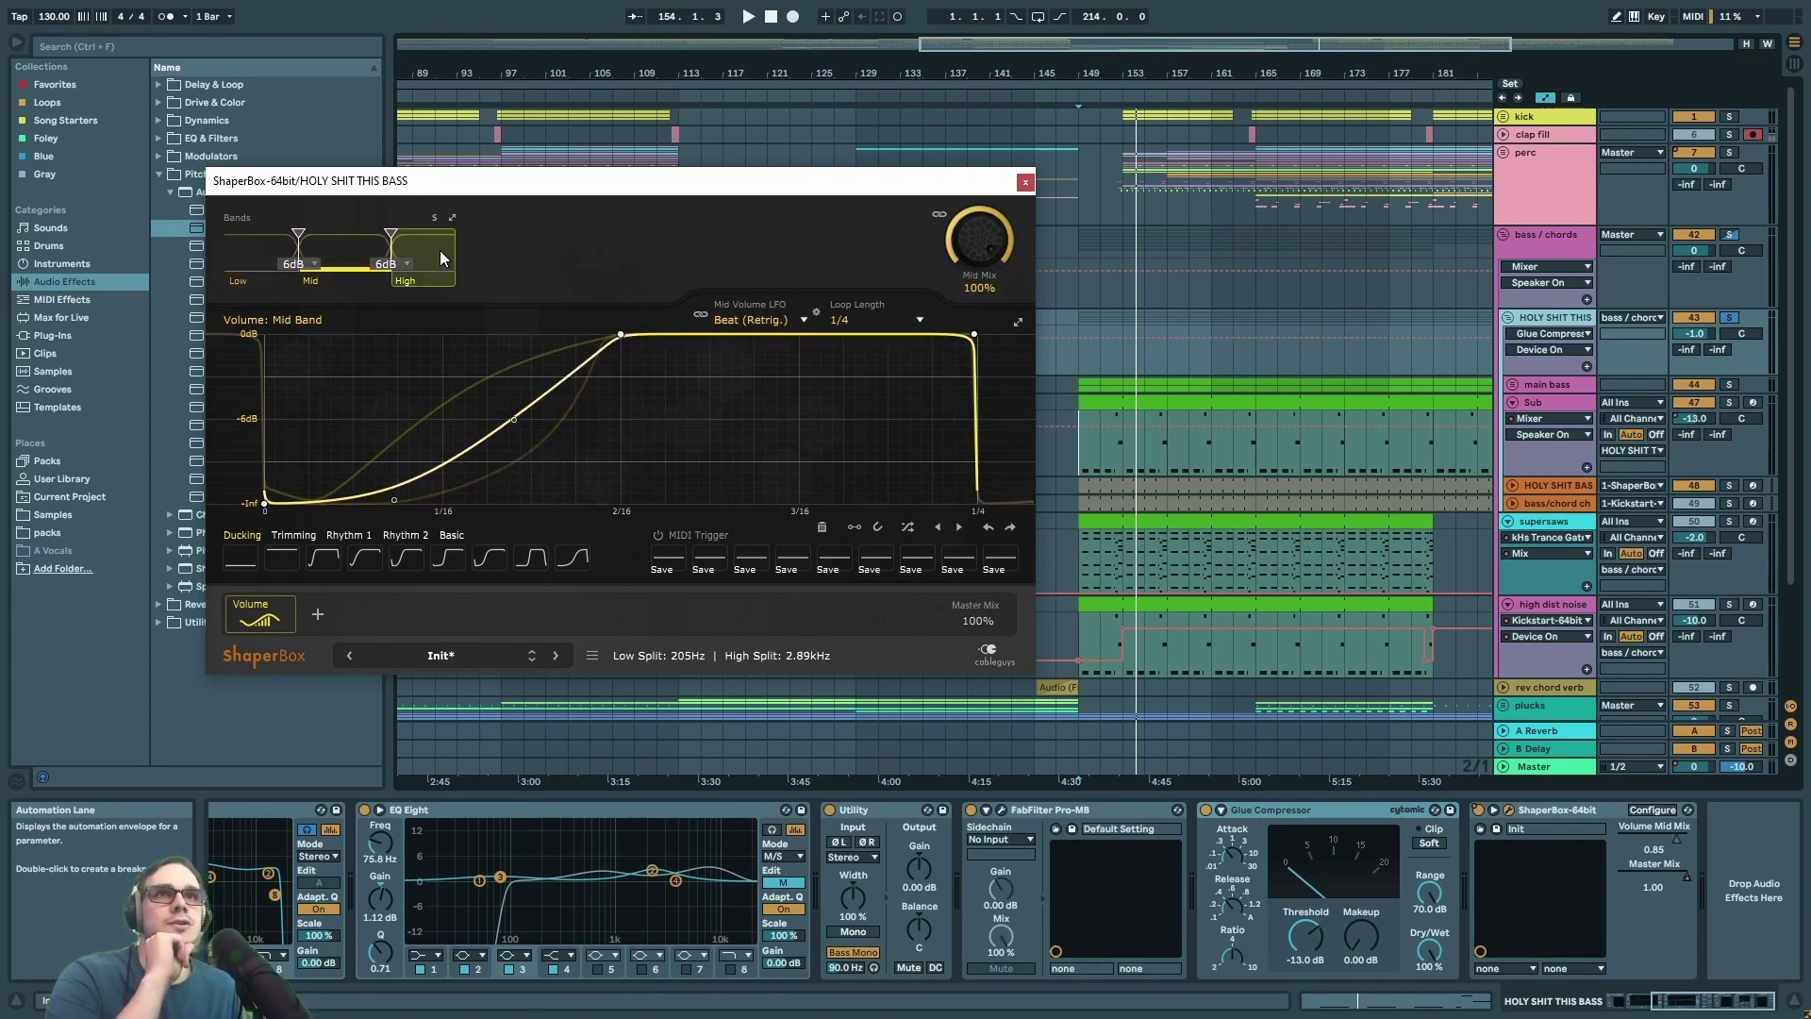
click(250, 253)
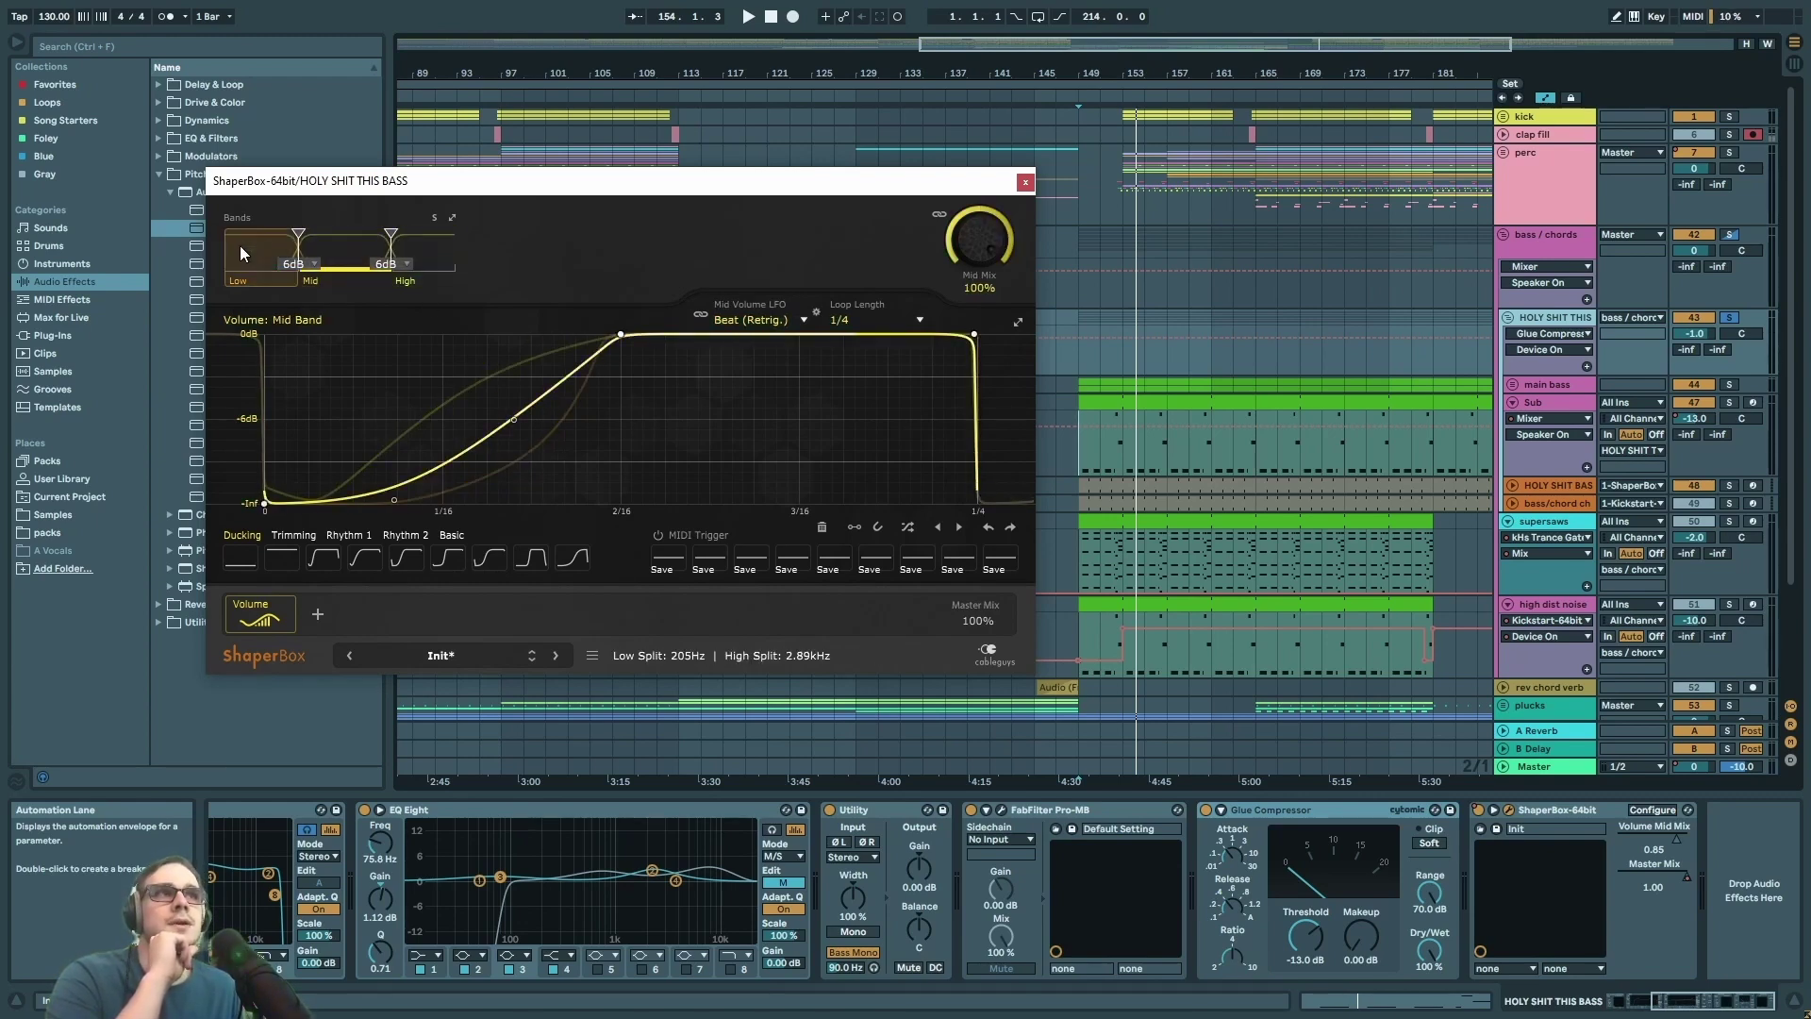
click(368, 249)
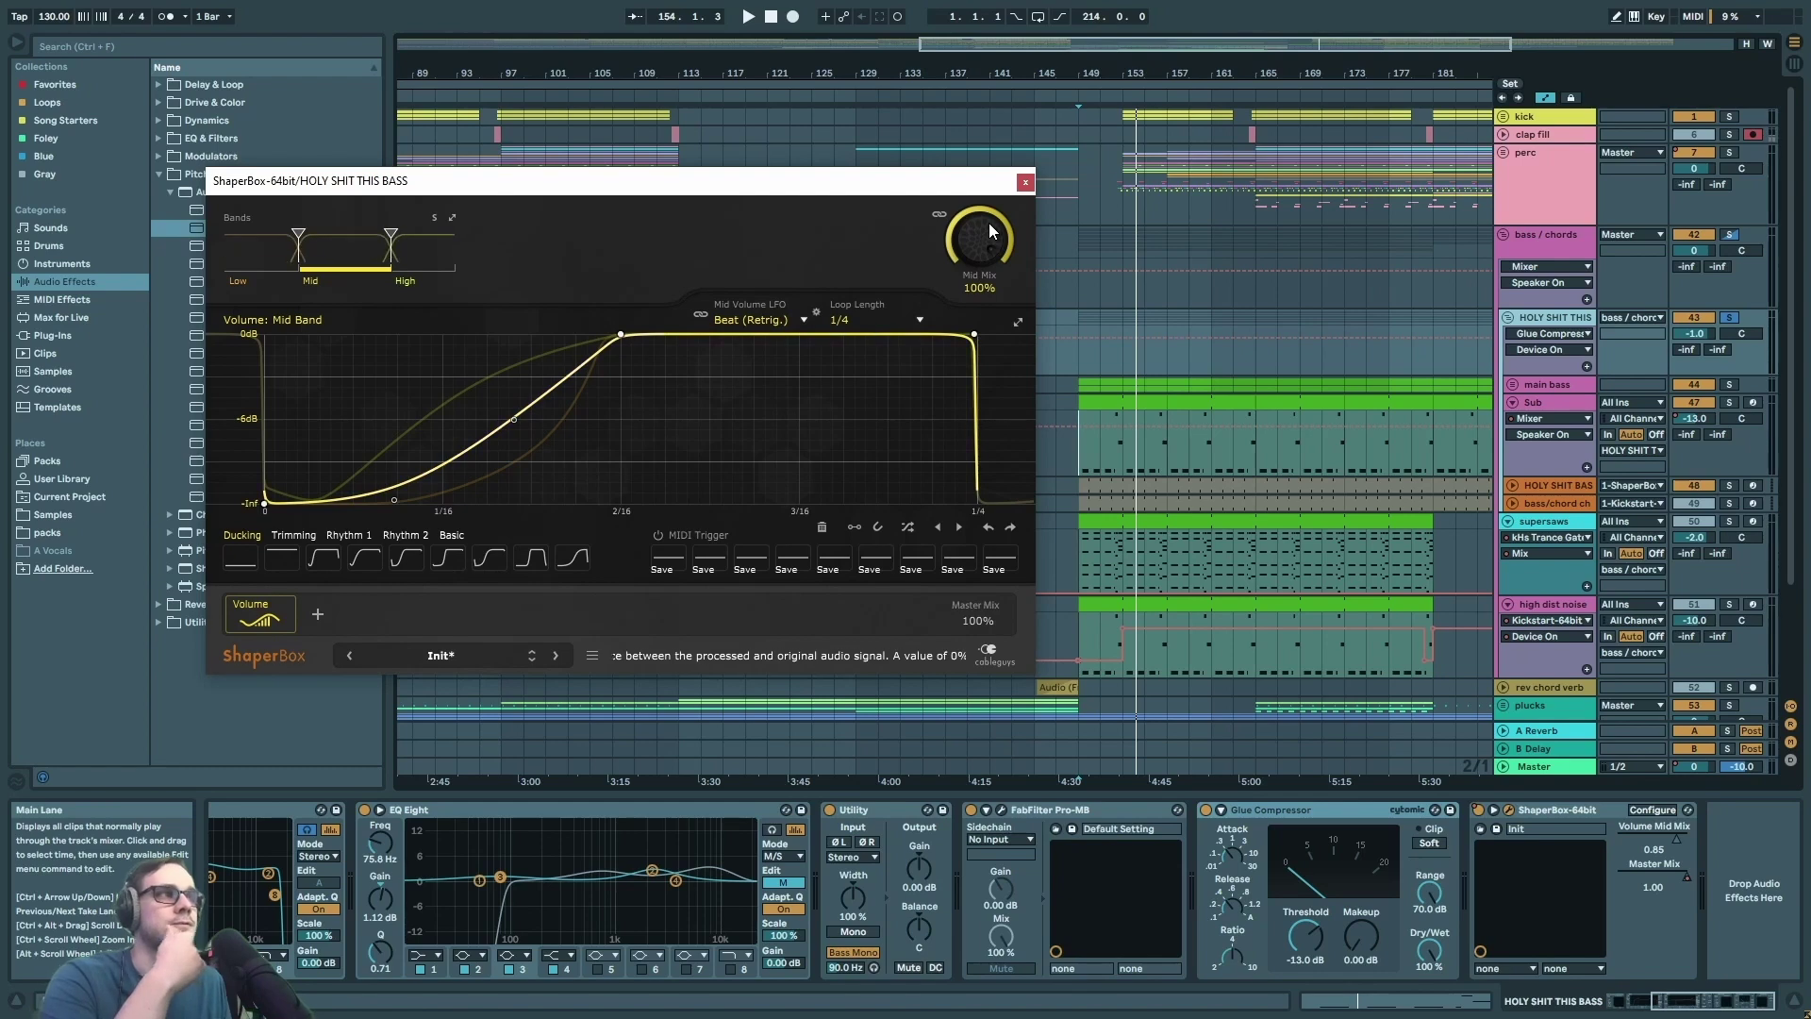
click(409, 251)
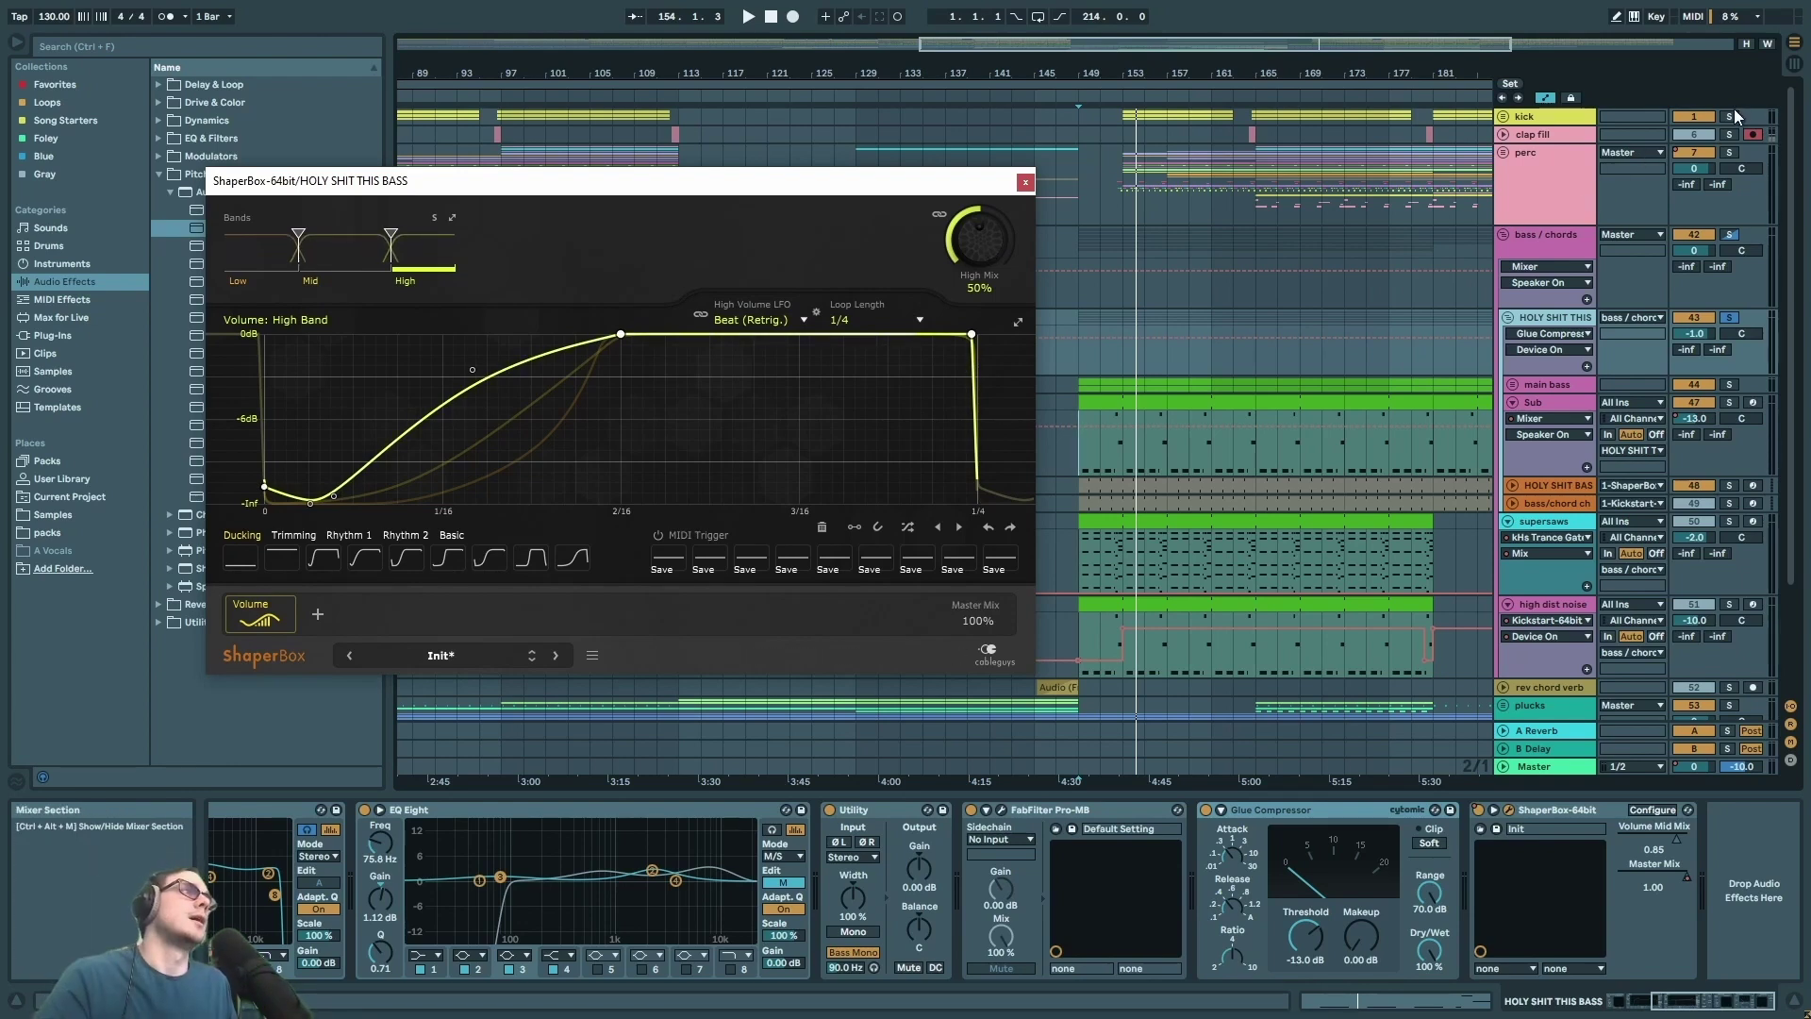
- Close ShaperBox, solo the kick together with the whole bass / chords group, and play them from bar 153
click(1179, 385)
click(1568, 311)
key(space)
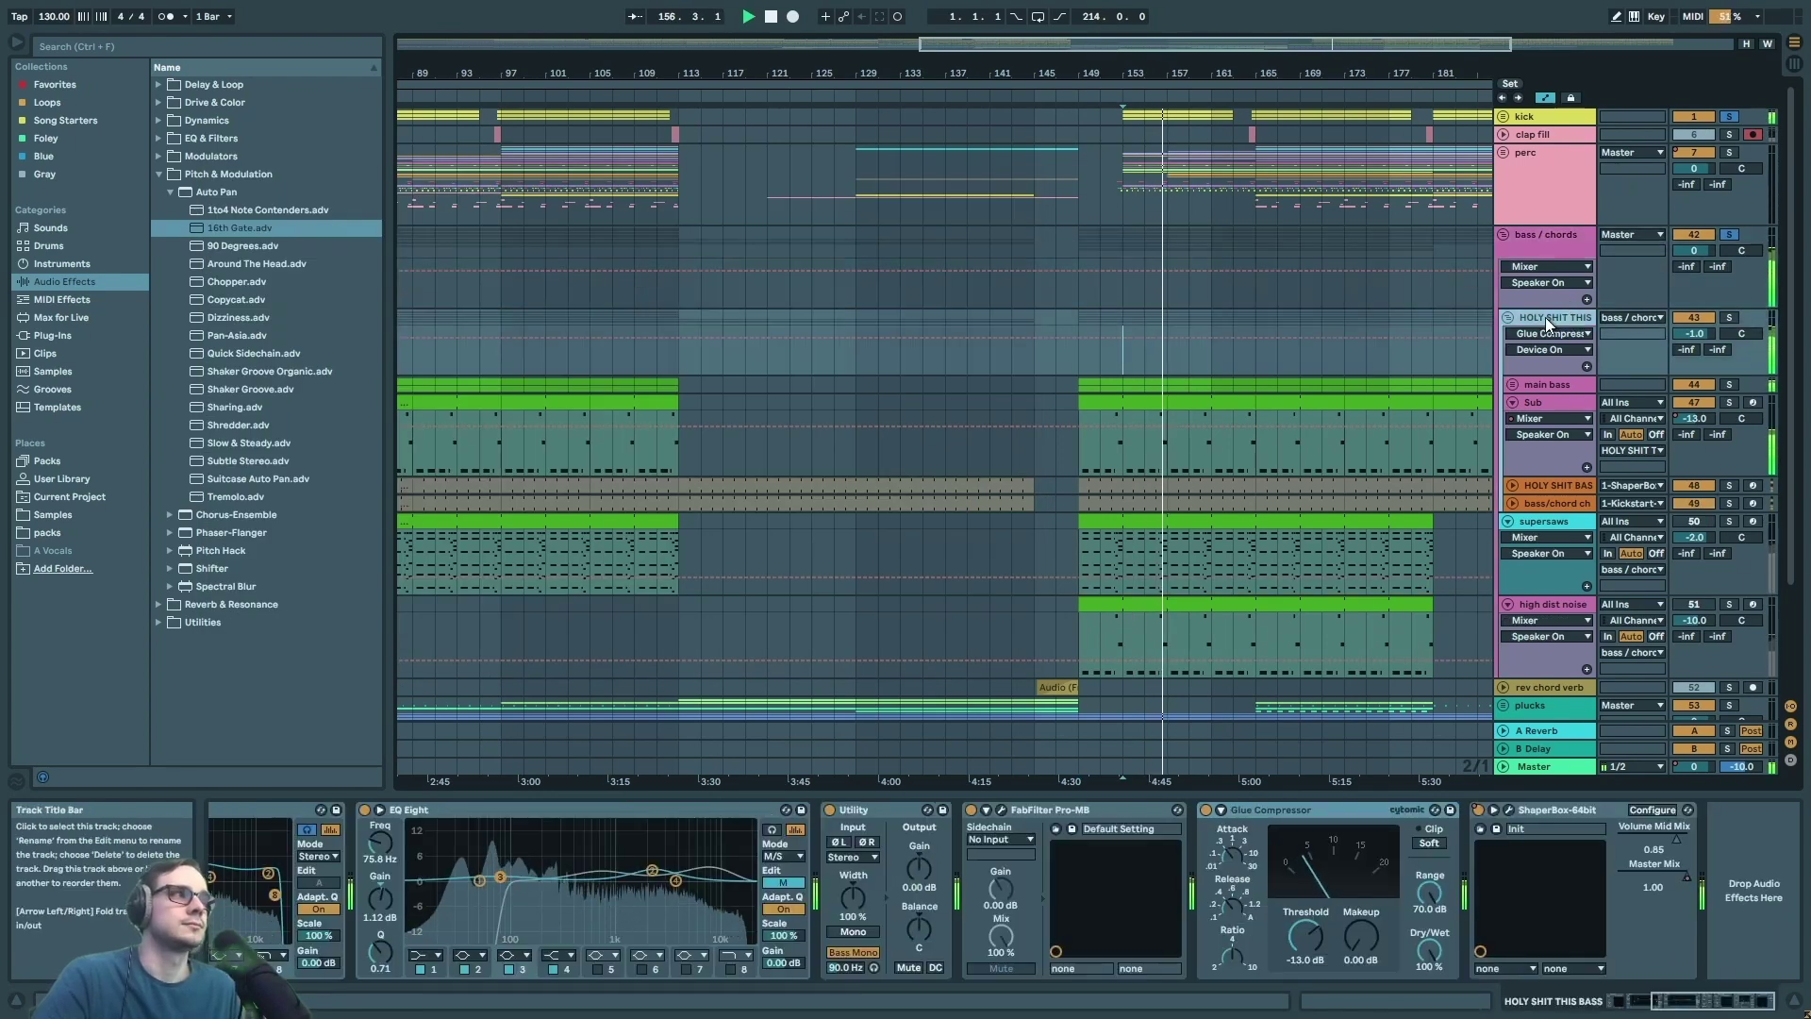
key(space)
- Review the bass / chords group's device chain and the ShaperBox window on the HOLY SHIT THIS BASS group
click(1551, 234)
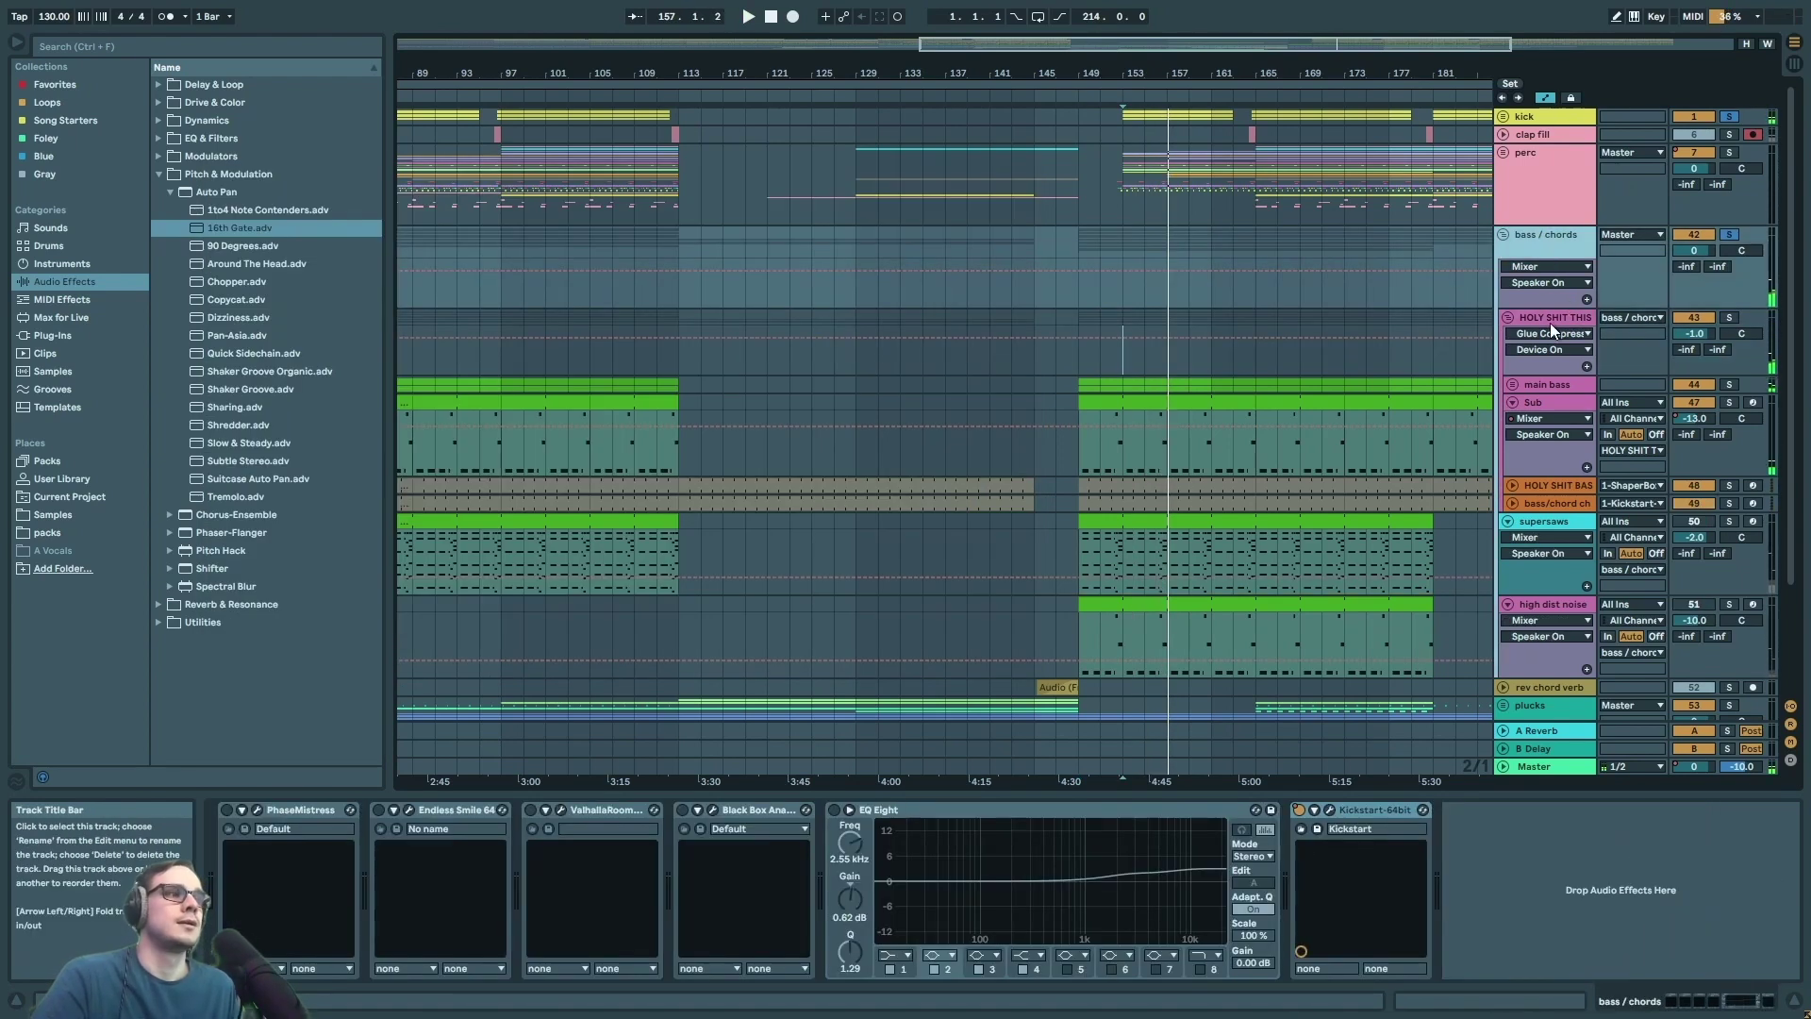
click(1551, 322)
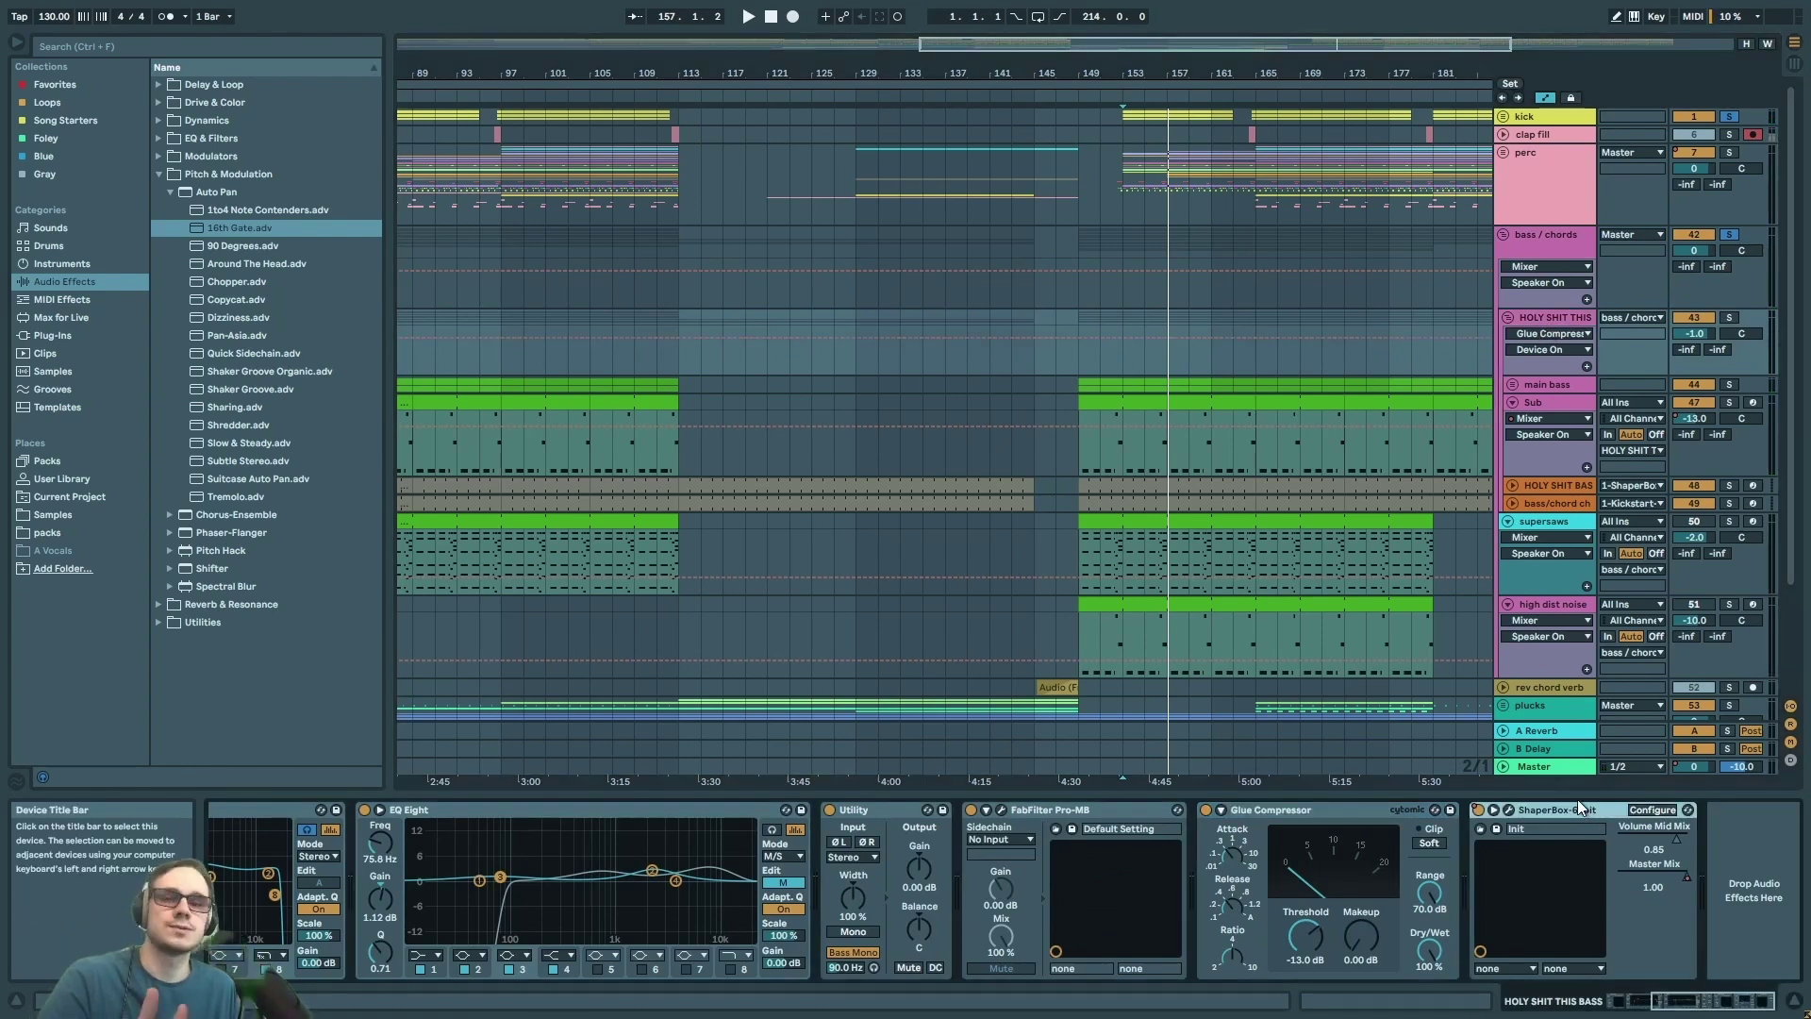
click(1509, 808)
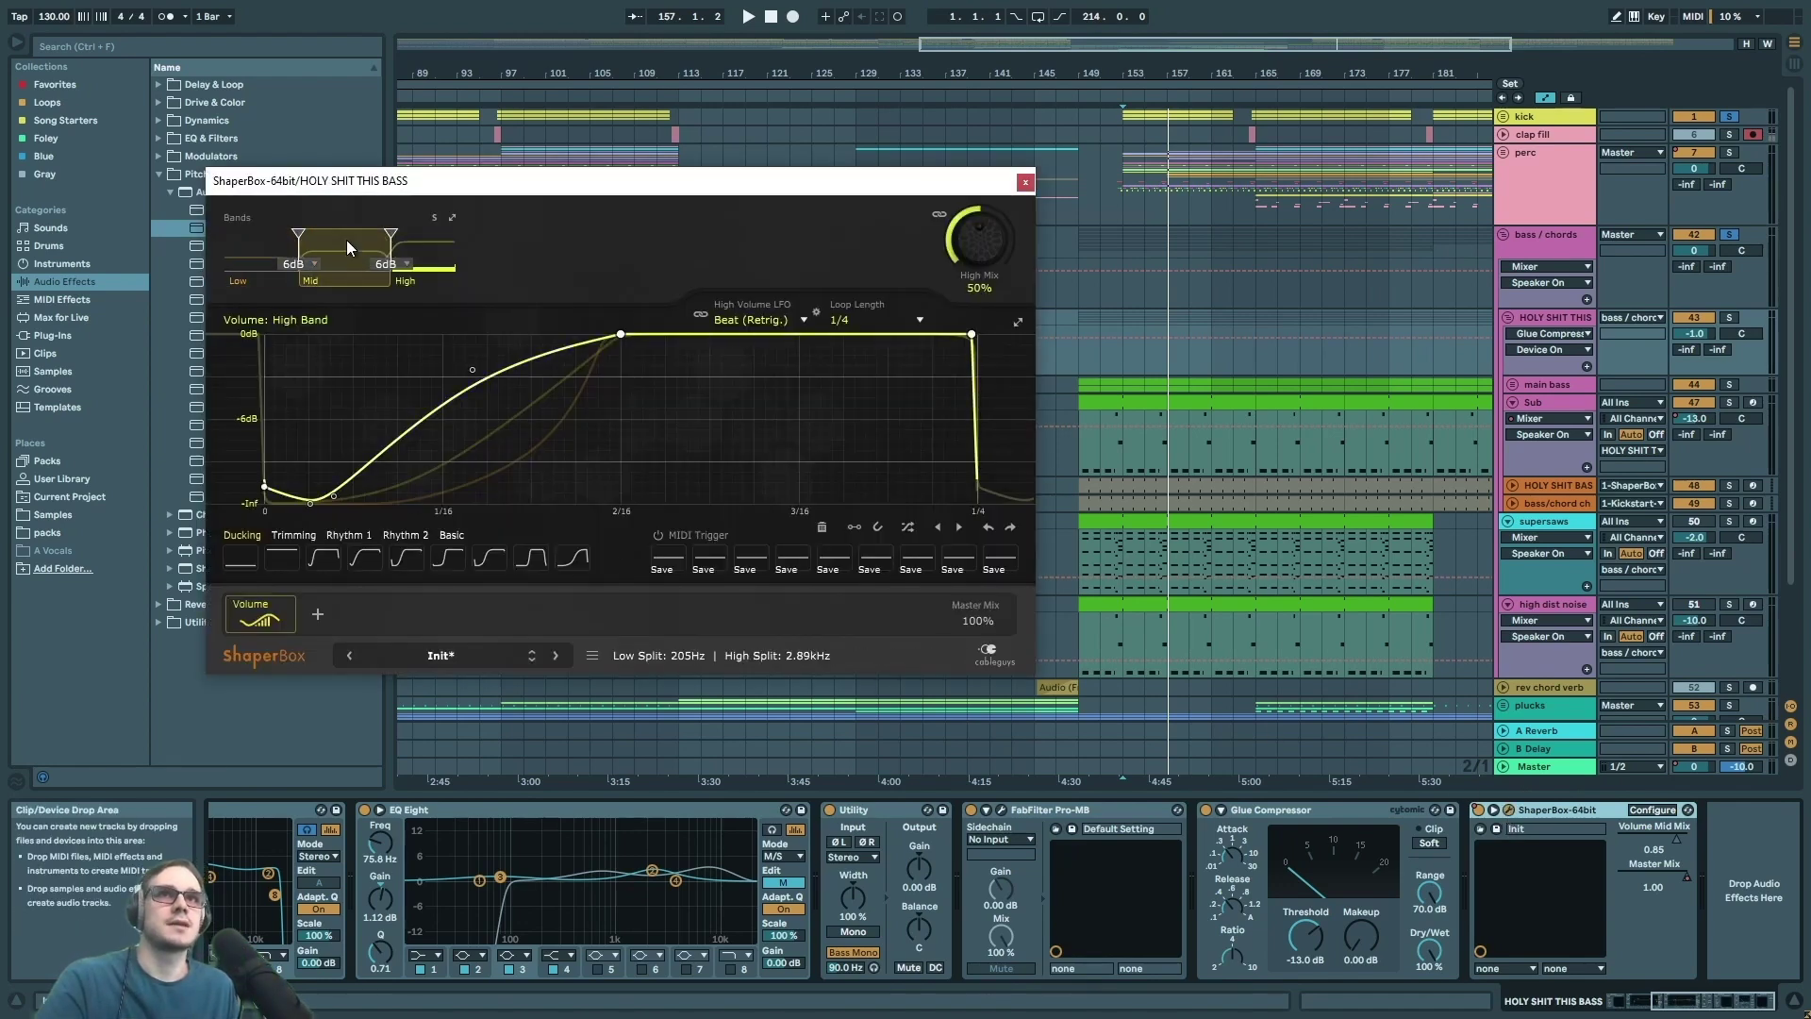
click(1024, 182)
click(1577, 235)
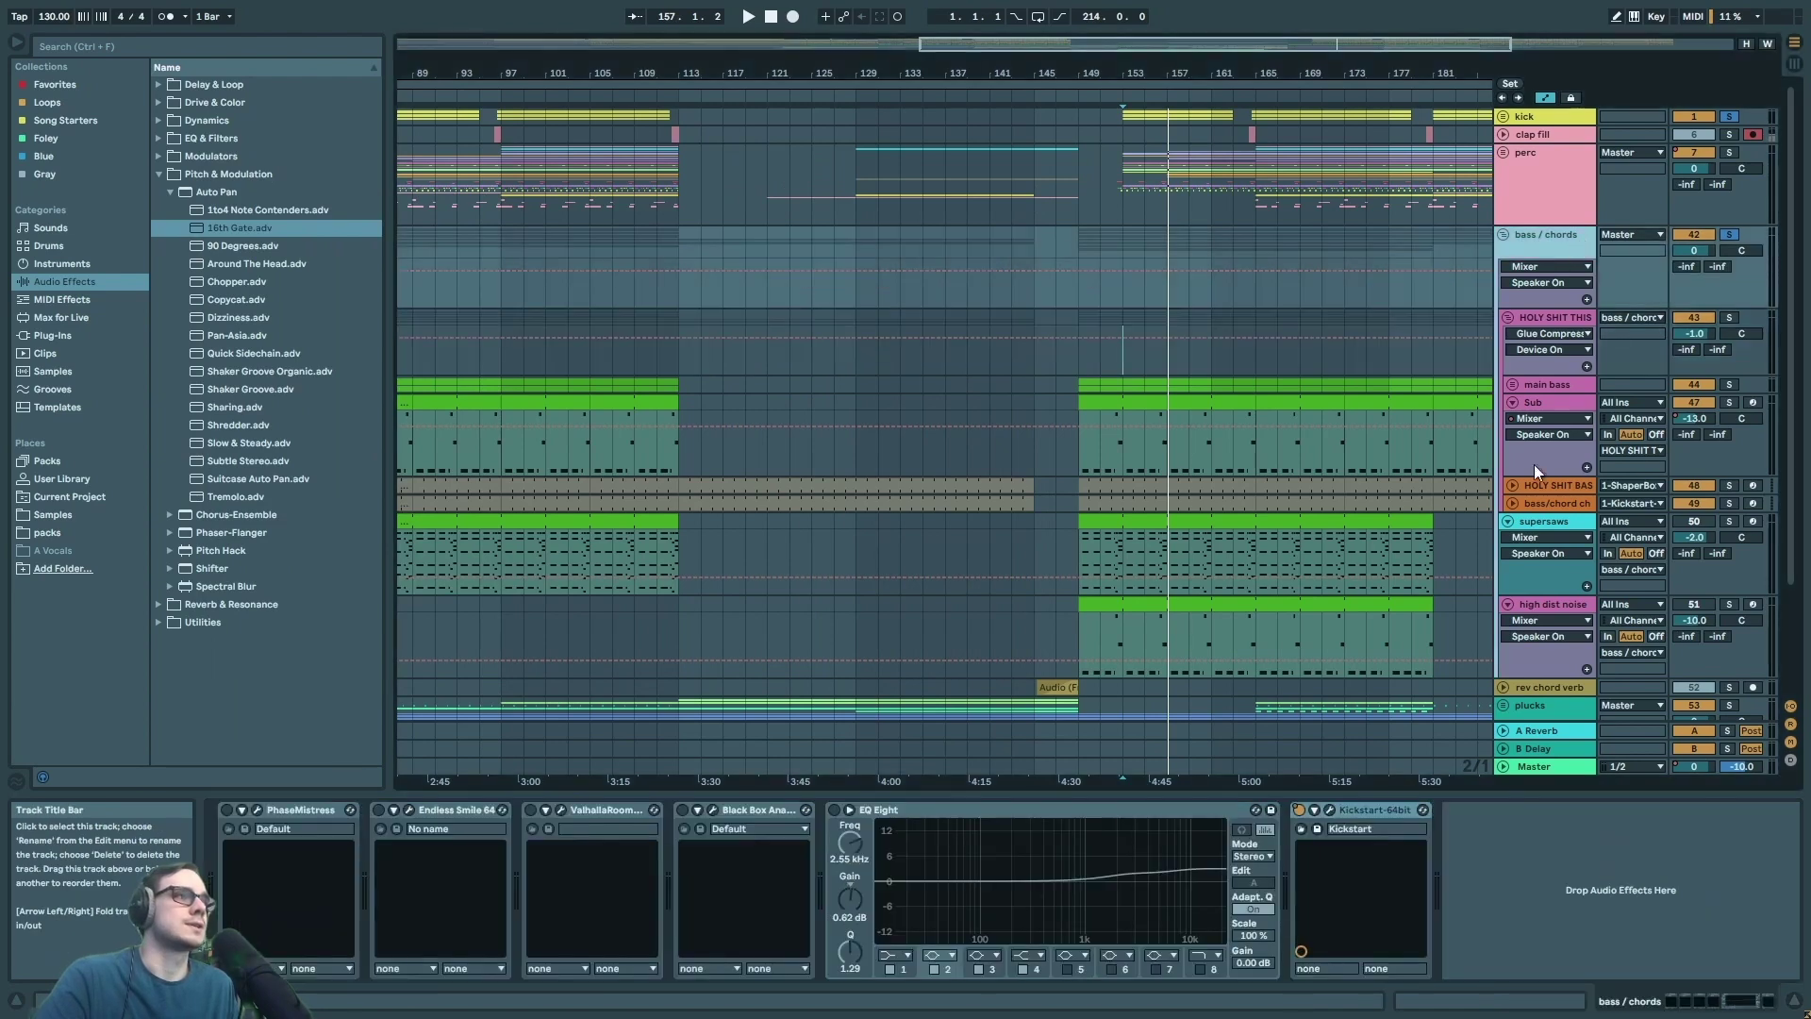
- Inspect Kickstart's sidechain curve and mix on the bass / chords group, close its window, and collapse the HOLY SHIT THIS BASS group
click(1331, 809)
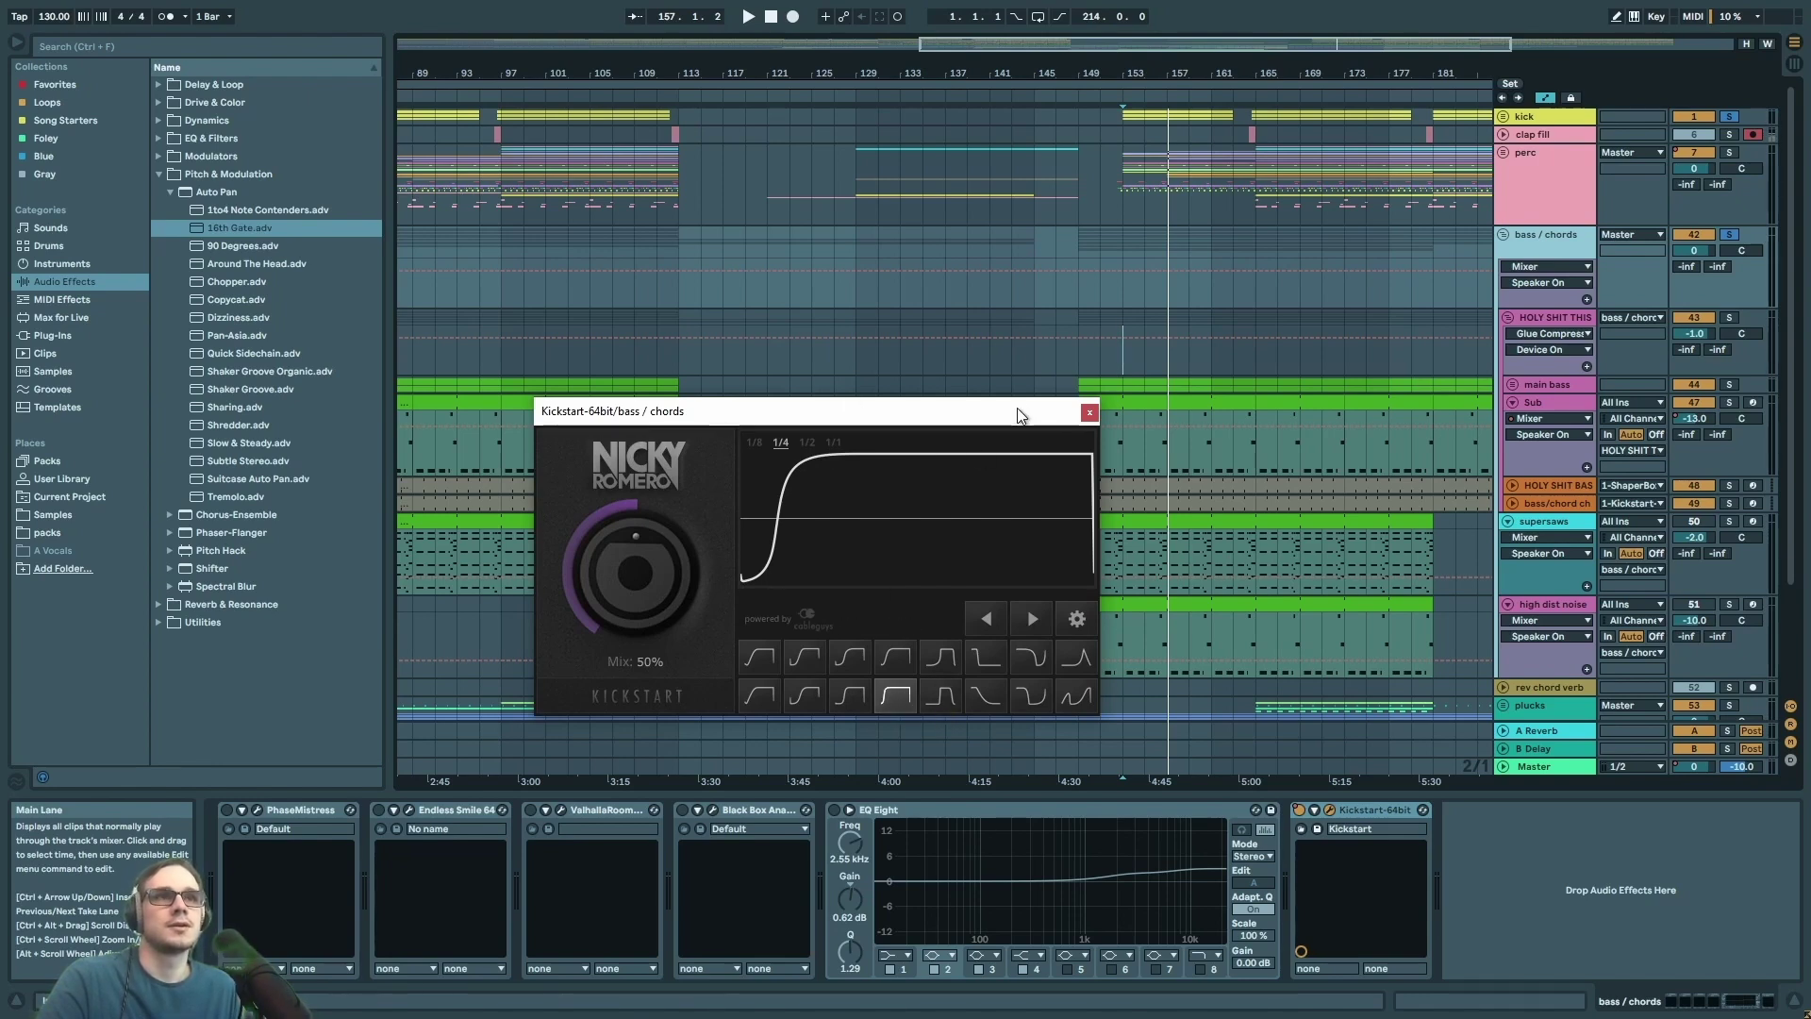
click(1090, 412)
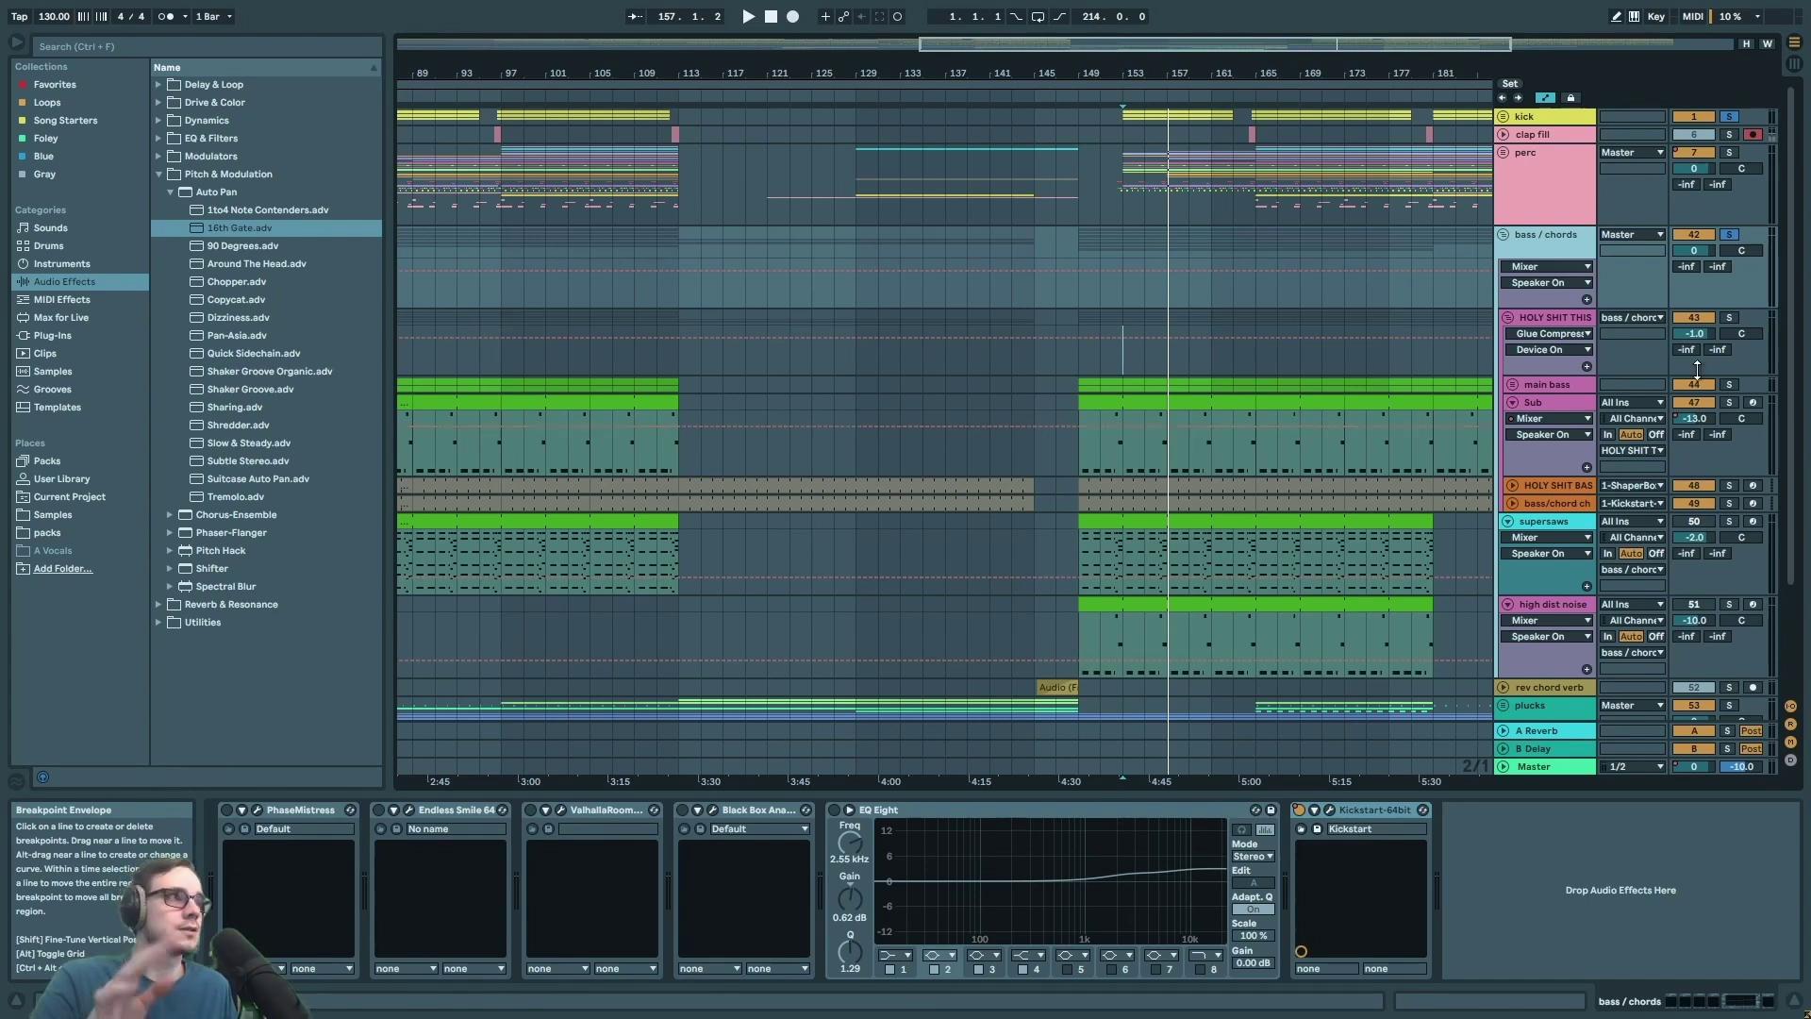
click(1528, 315)
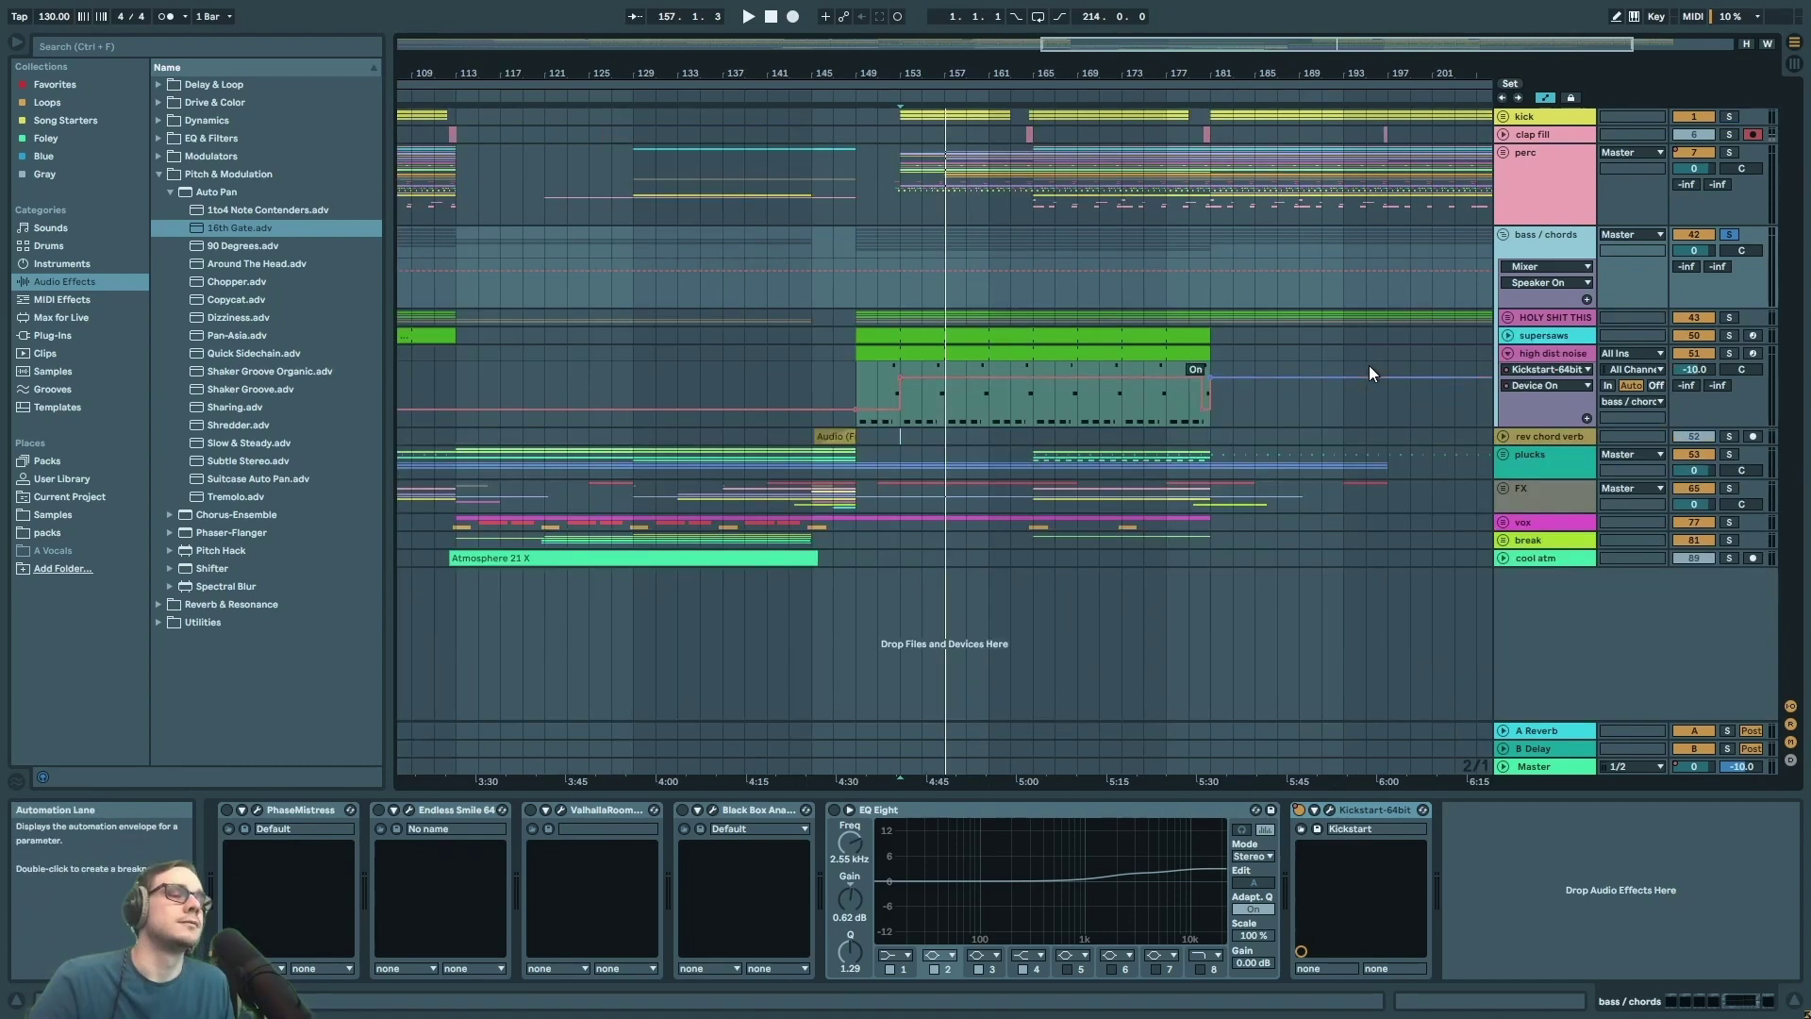
- Show PhaseMistress's Mix automation on the bass / chords group across the whole arrangement and play from bar 57
click(291, 811)
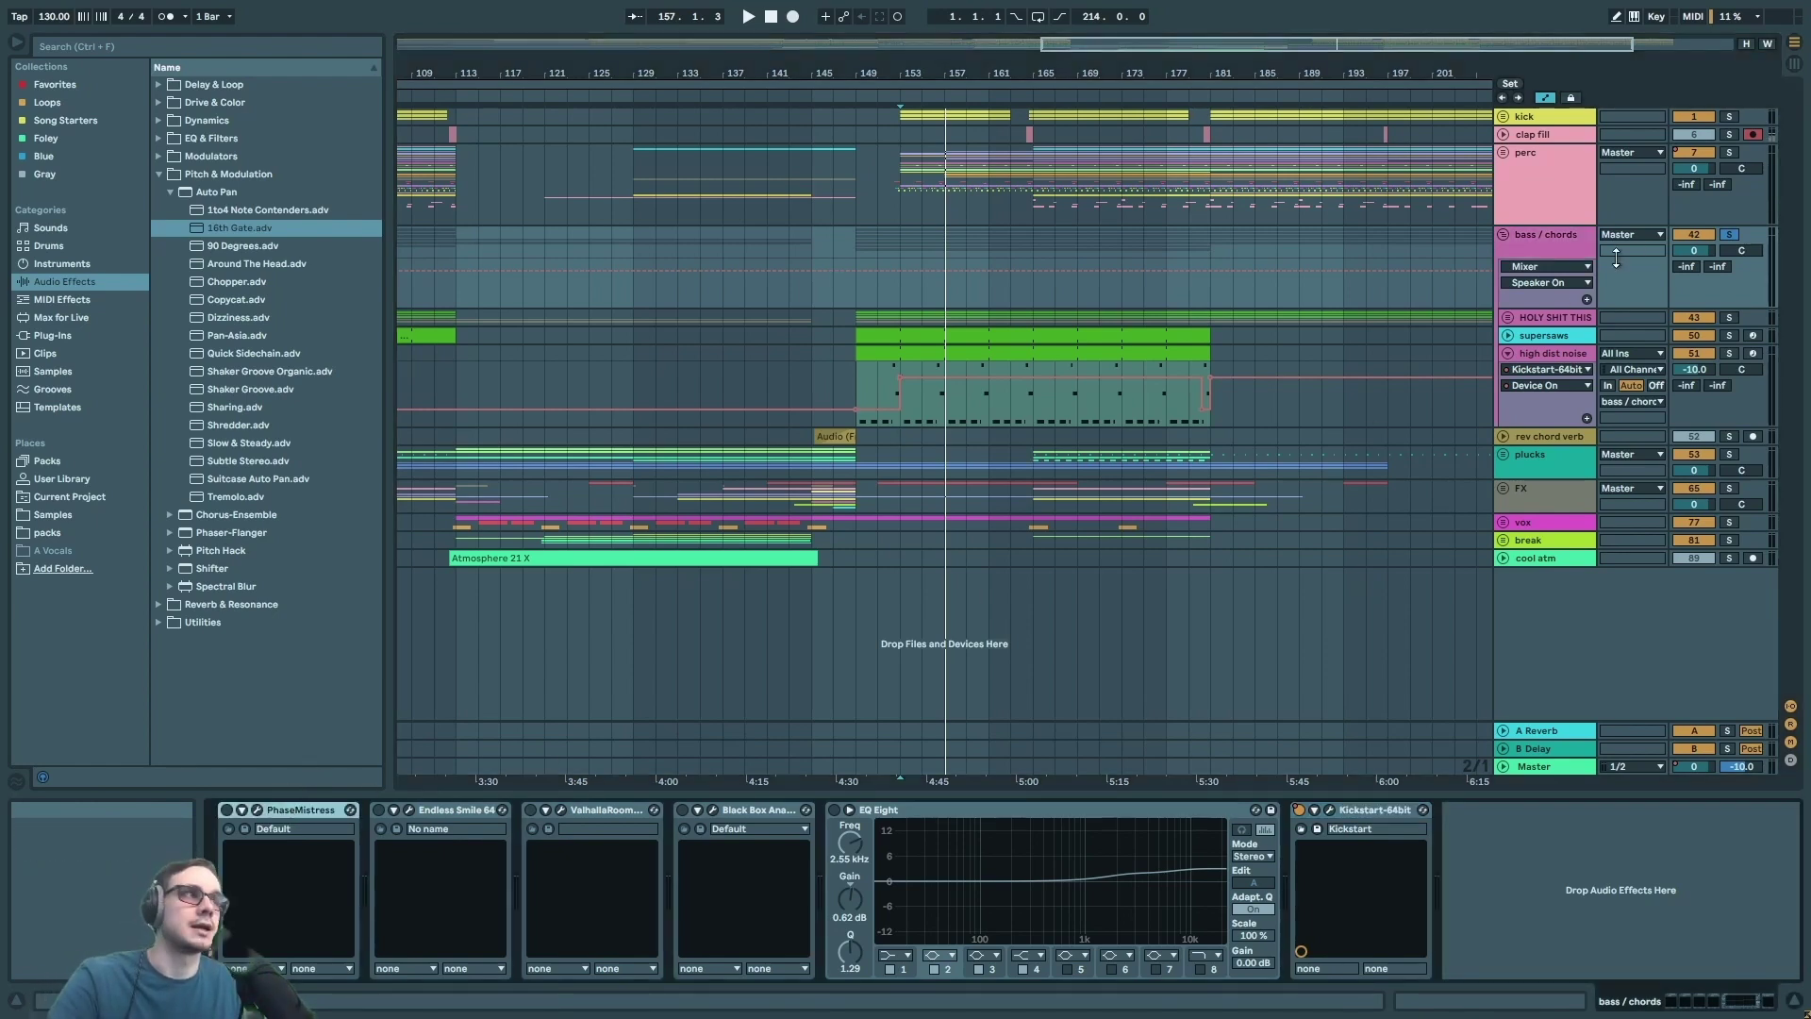
click(1540, 266)
click(1561, 302)
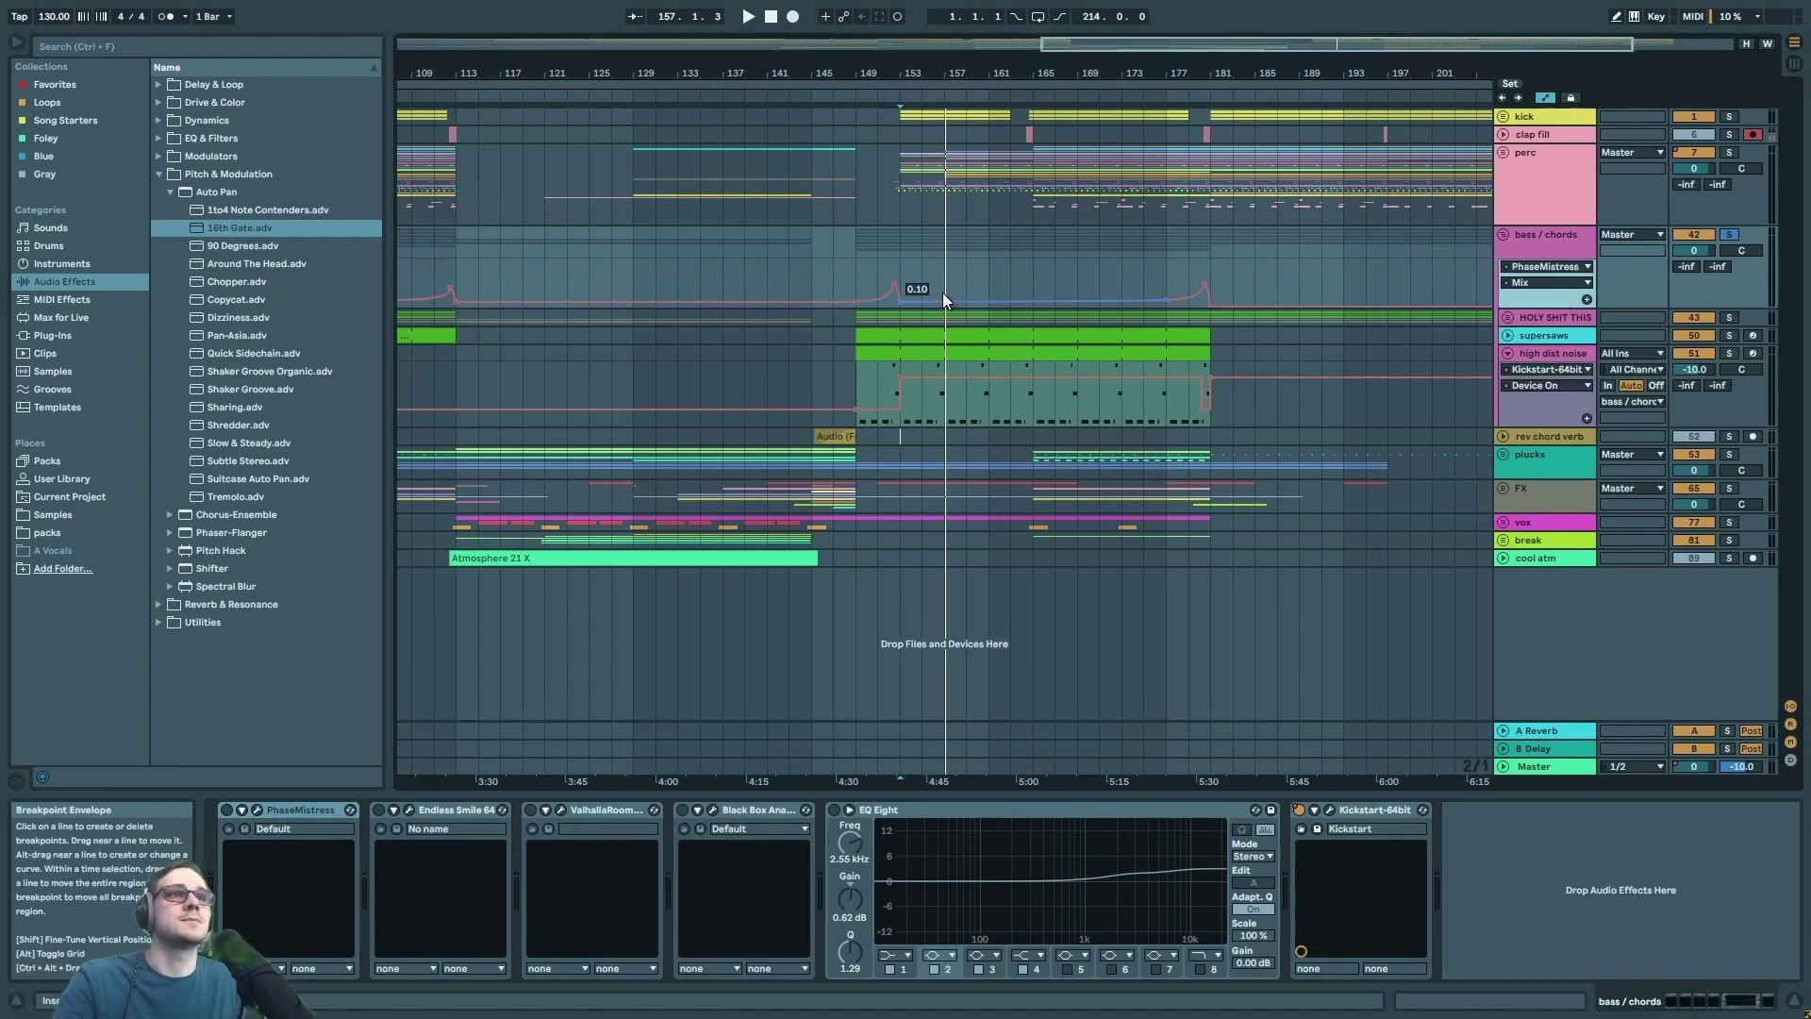
key(minus)
click(713, 284)
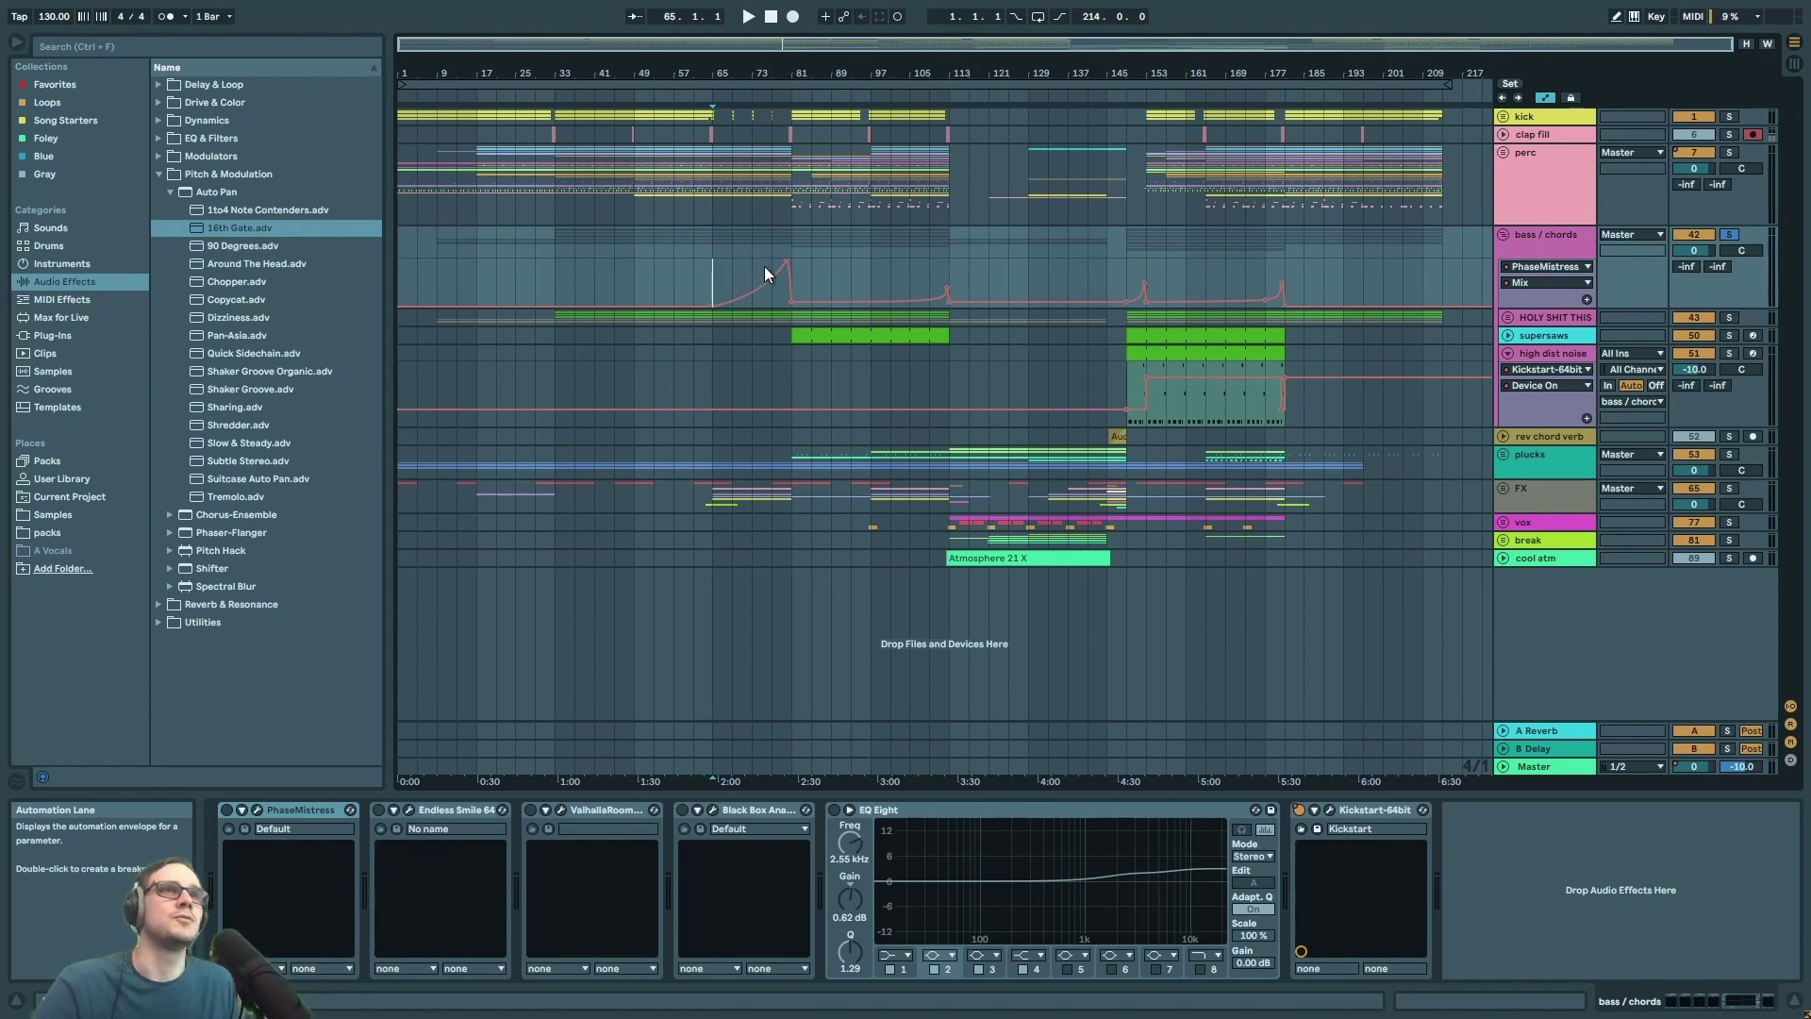
click(683, 268)
key(space)
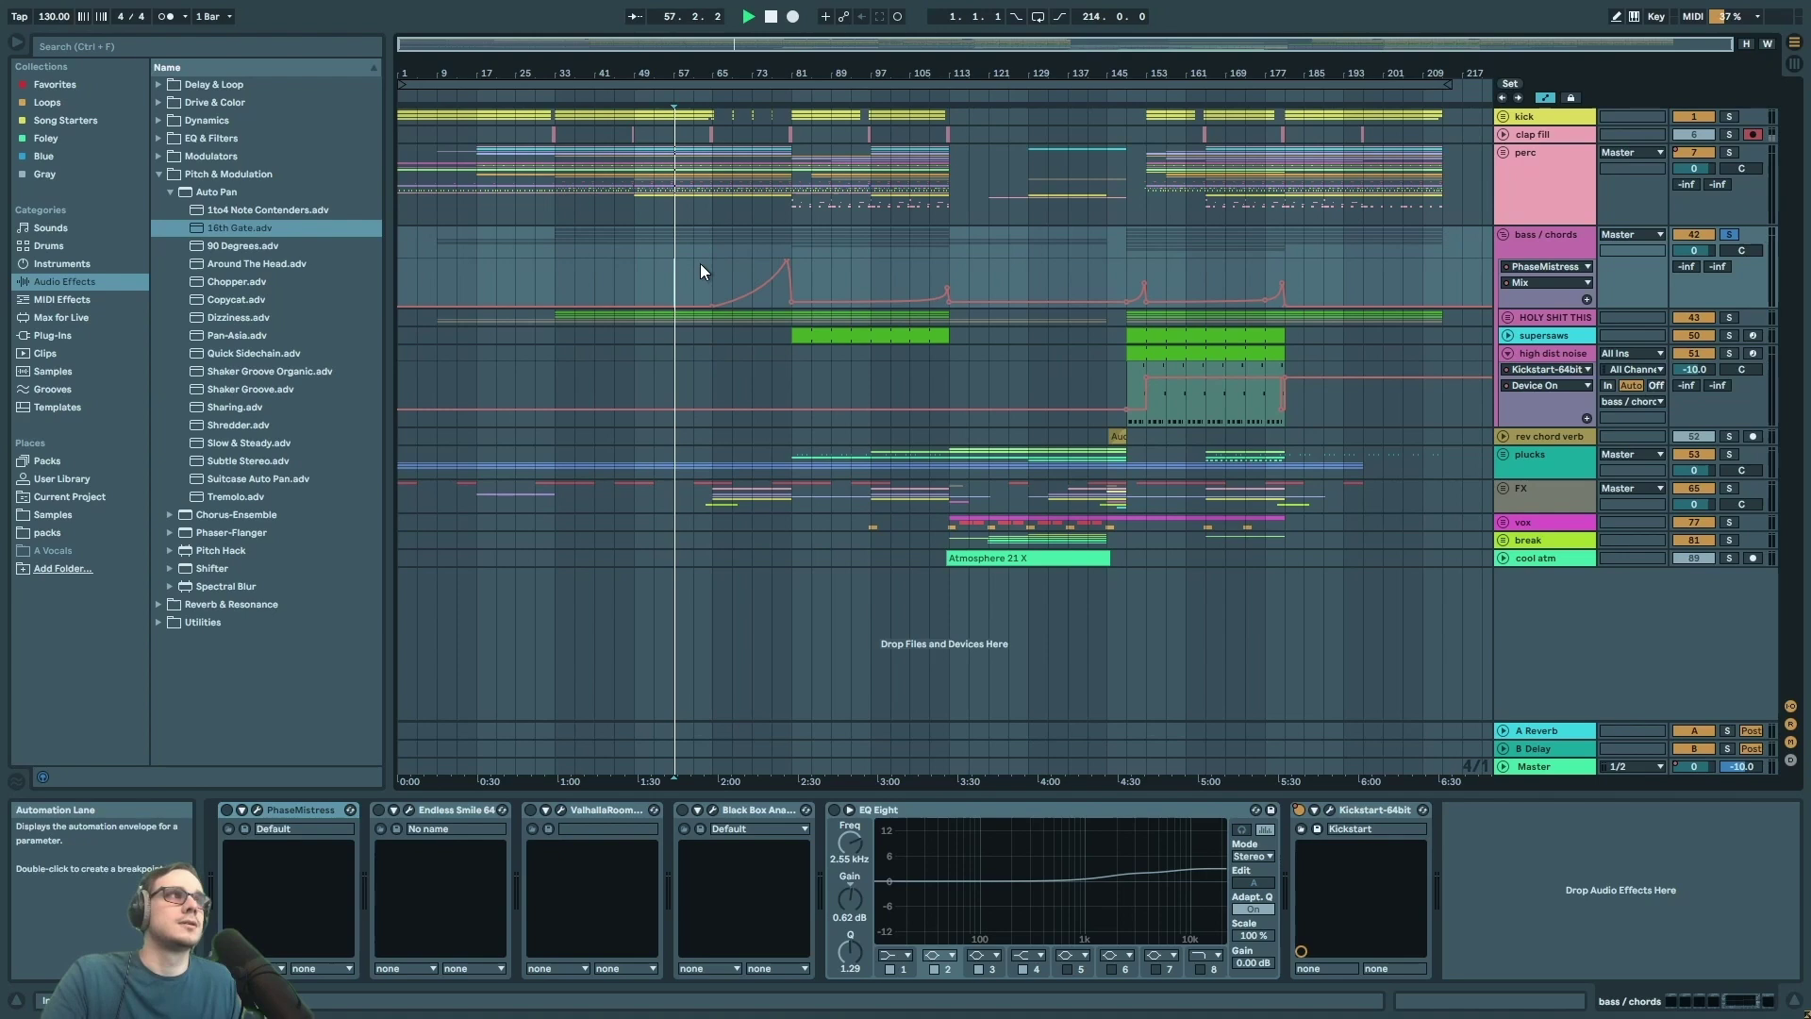
- Activate PhaseMistress on the bass / chords group and play its Mix automation rise from bar 73
scroll(702, 263, up, 3)
click(822, 262)
click(227, 809)
key(space)
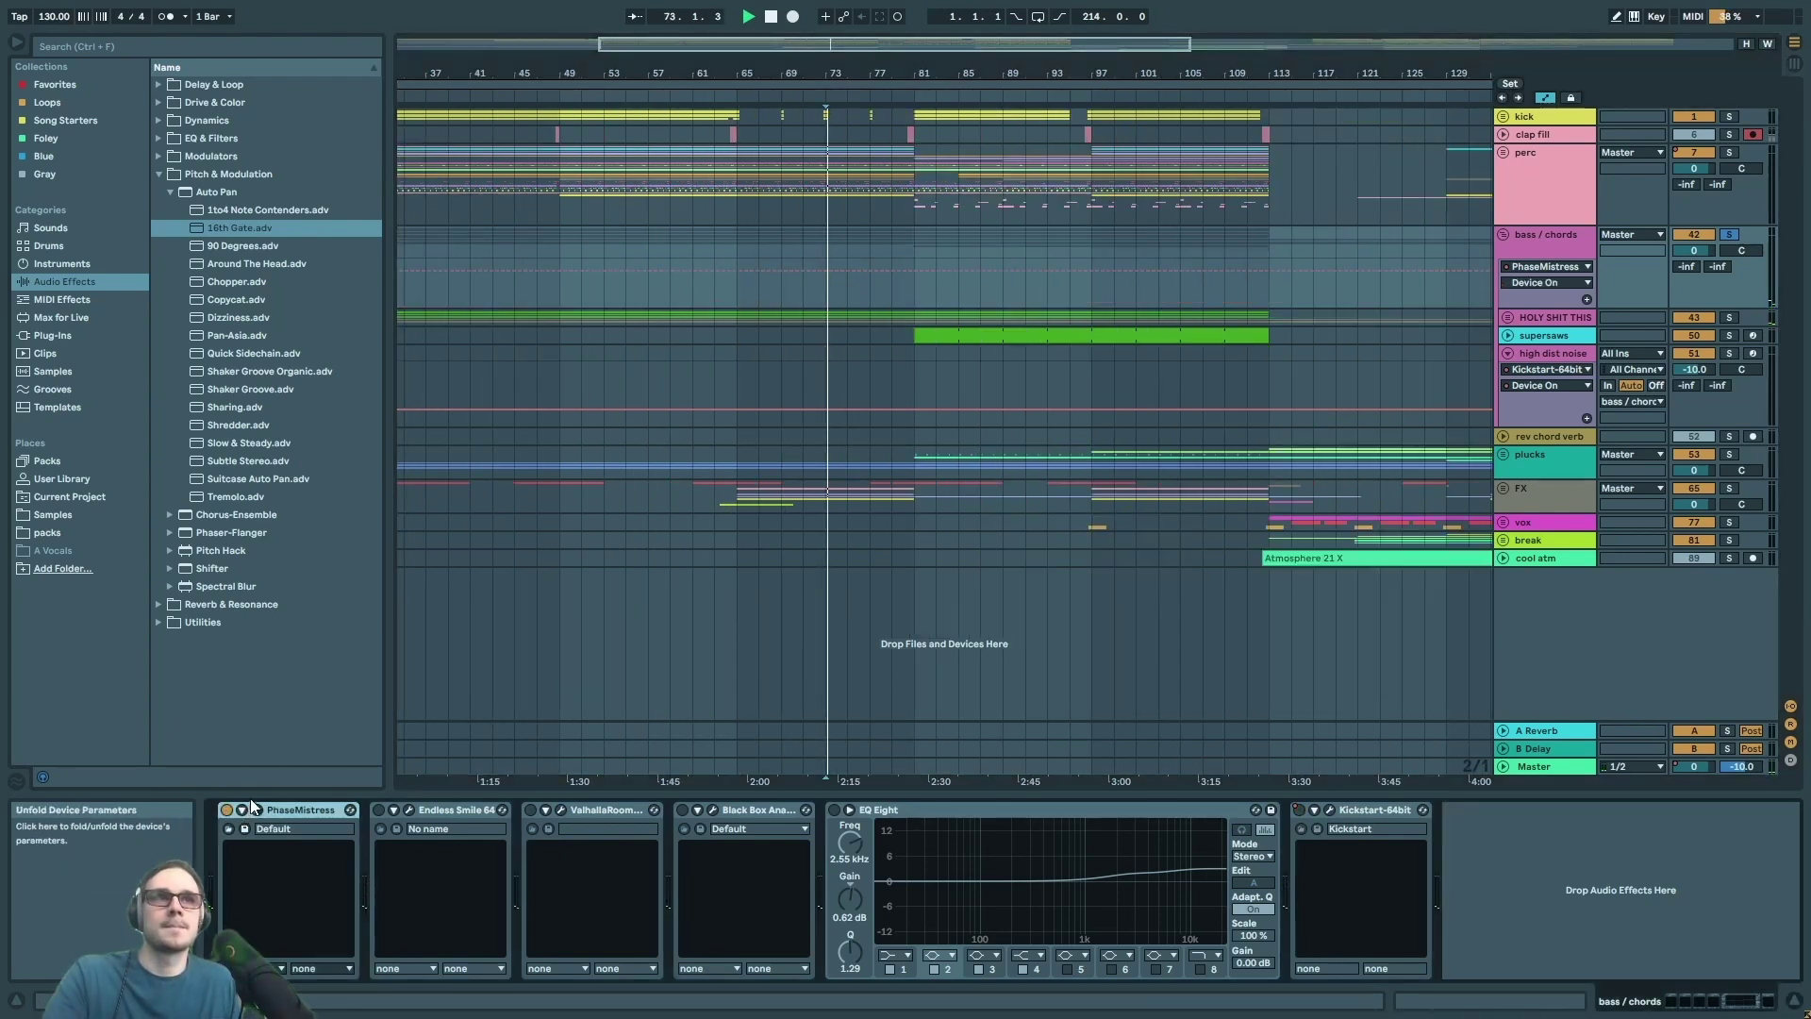
click(1564, 278)
click(1549, 326)
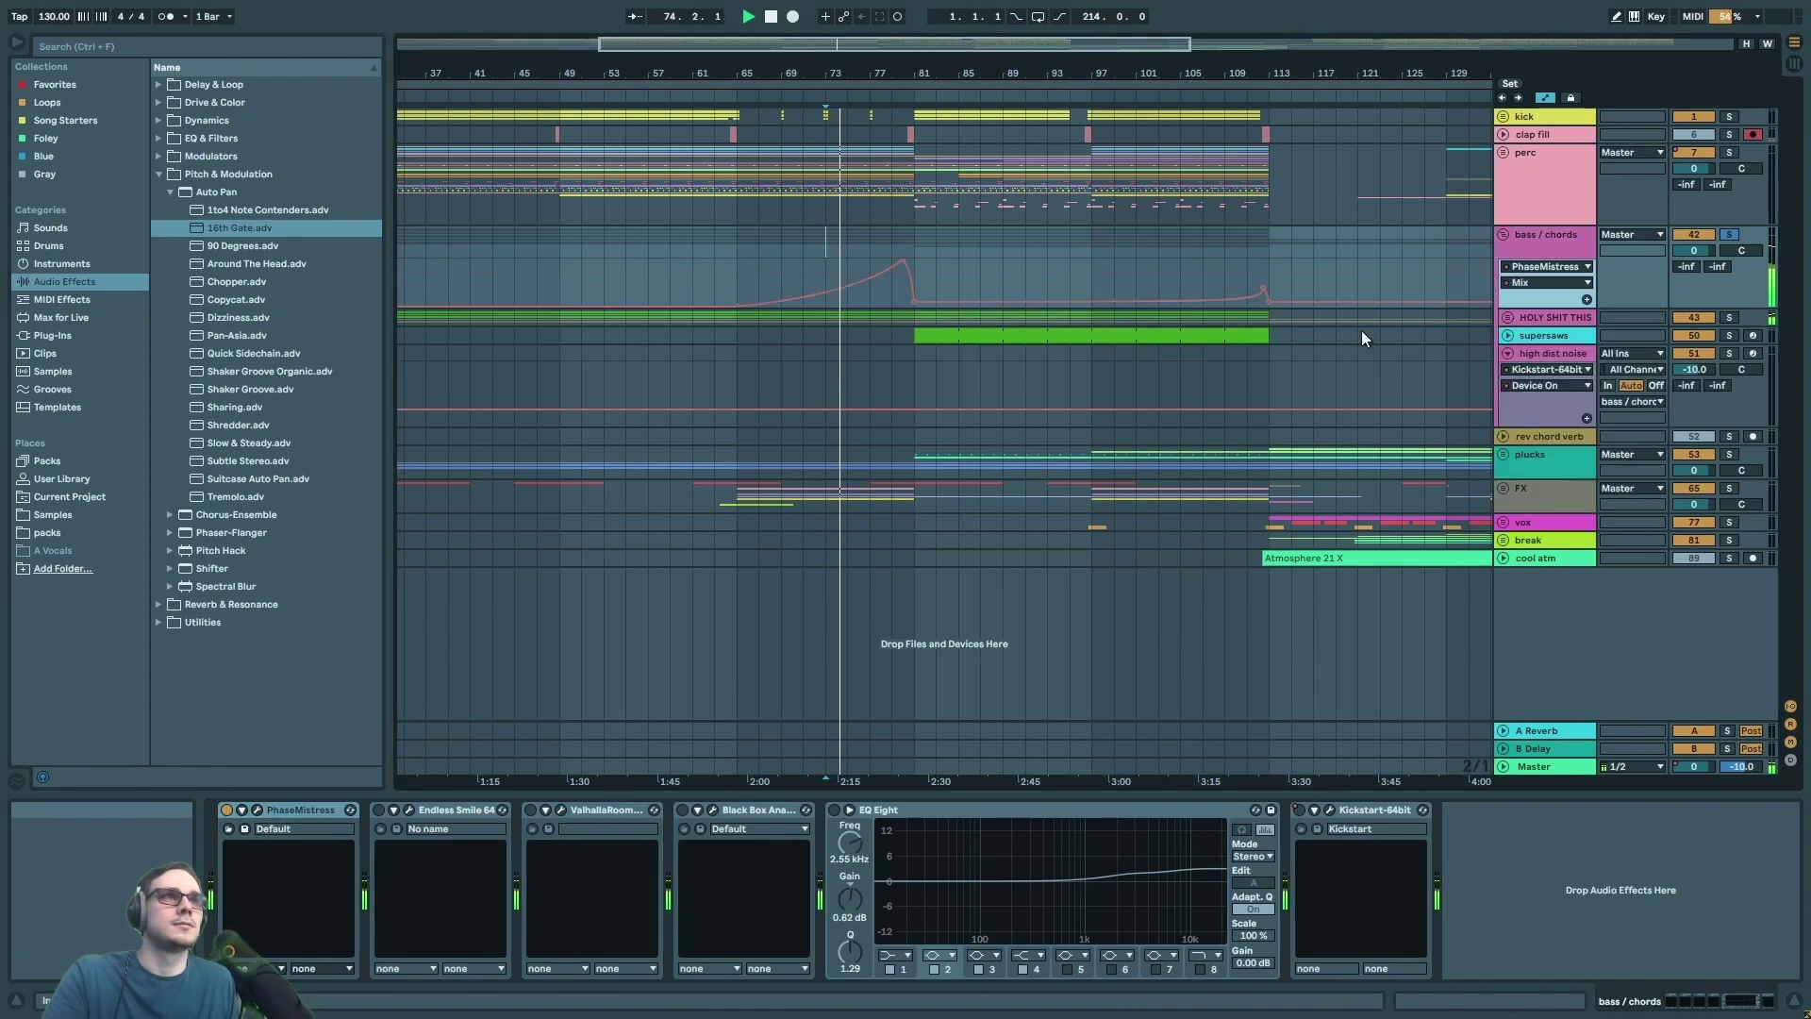
click(823, 262)
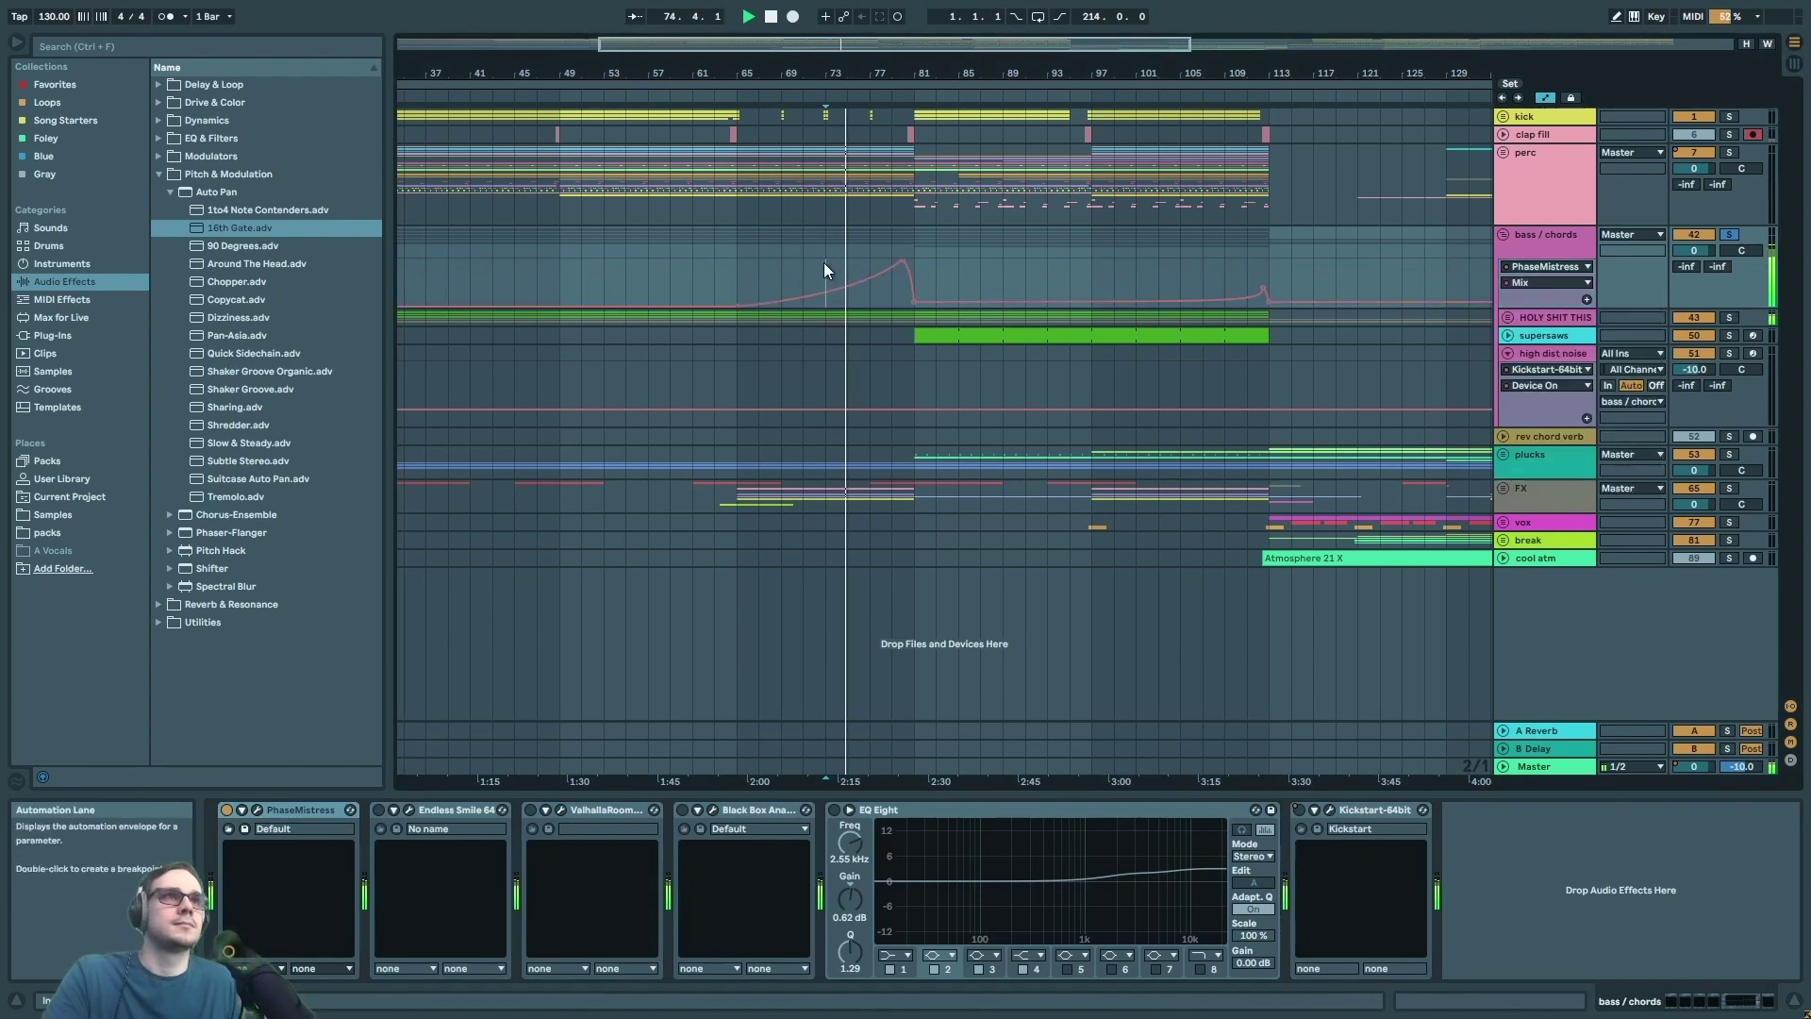
- Open PhaseMistress's window, inspect its Breath 4 settings during playback, and close it
click(257, 810)
drag(451, 389, 524, 398)
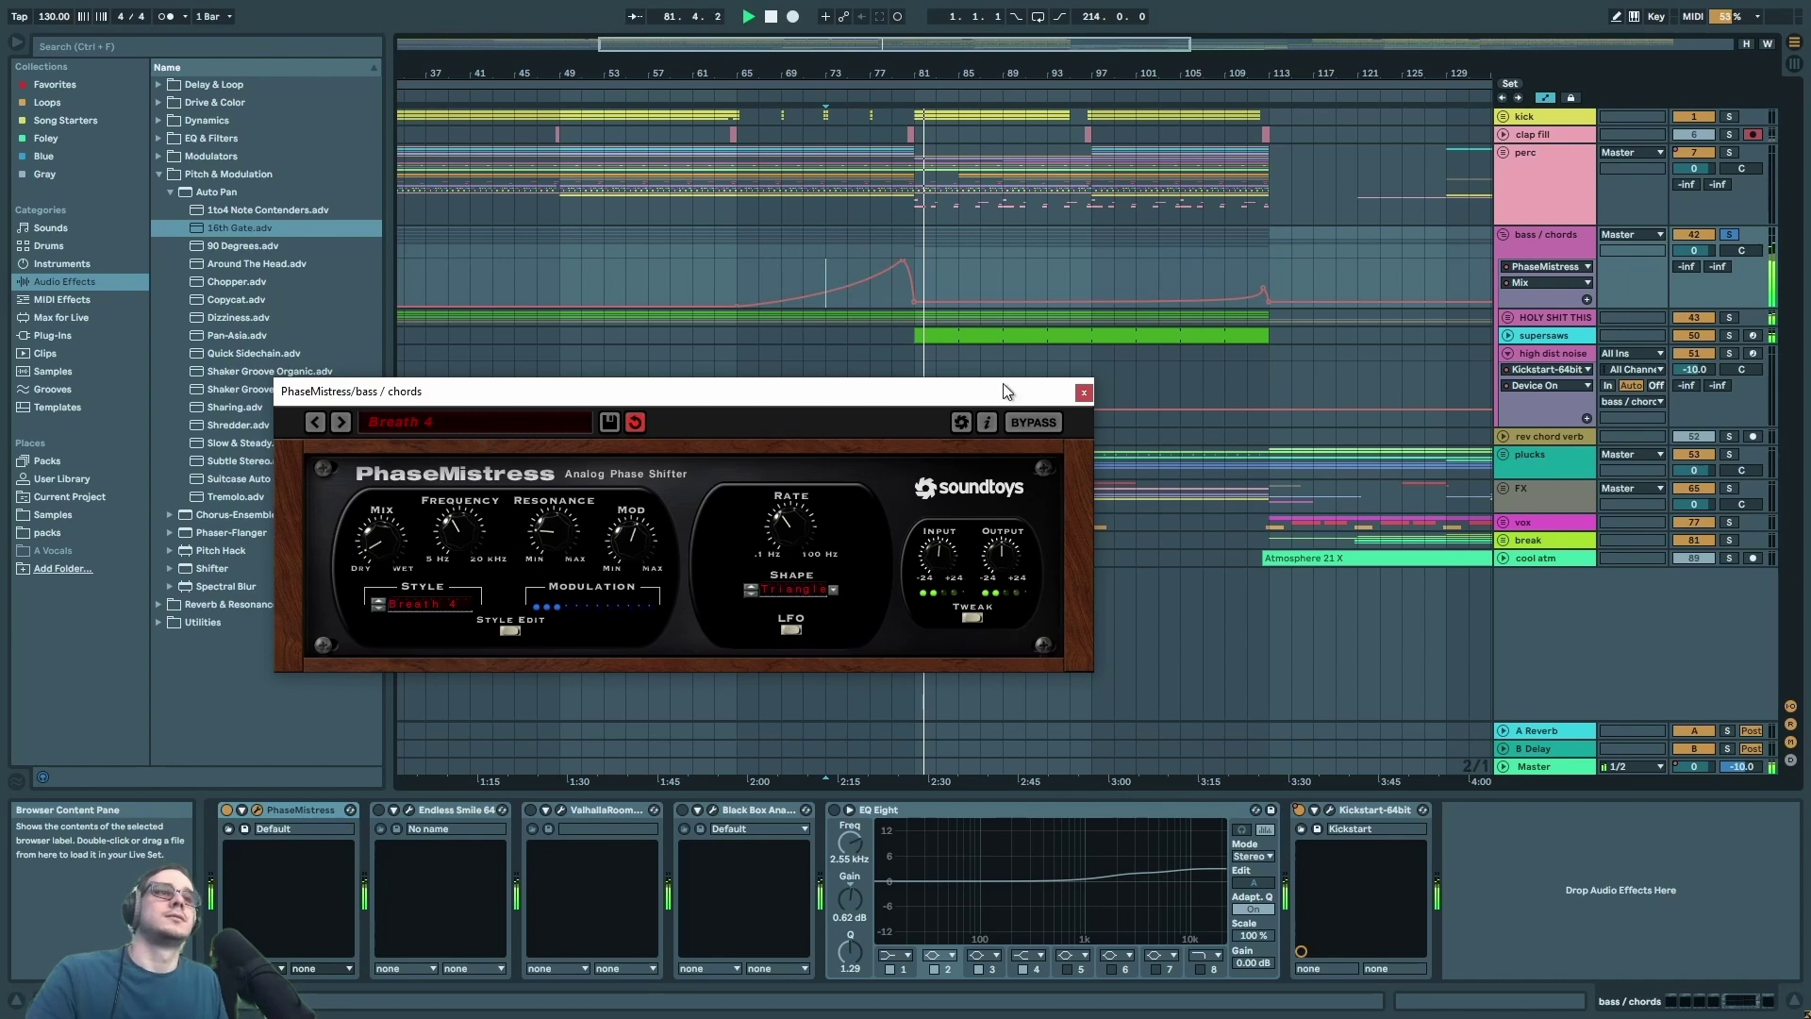
click(1084, 392)
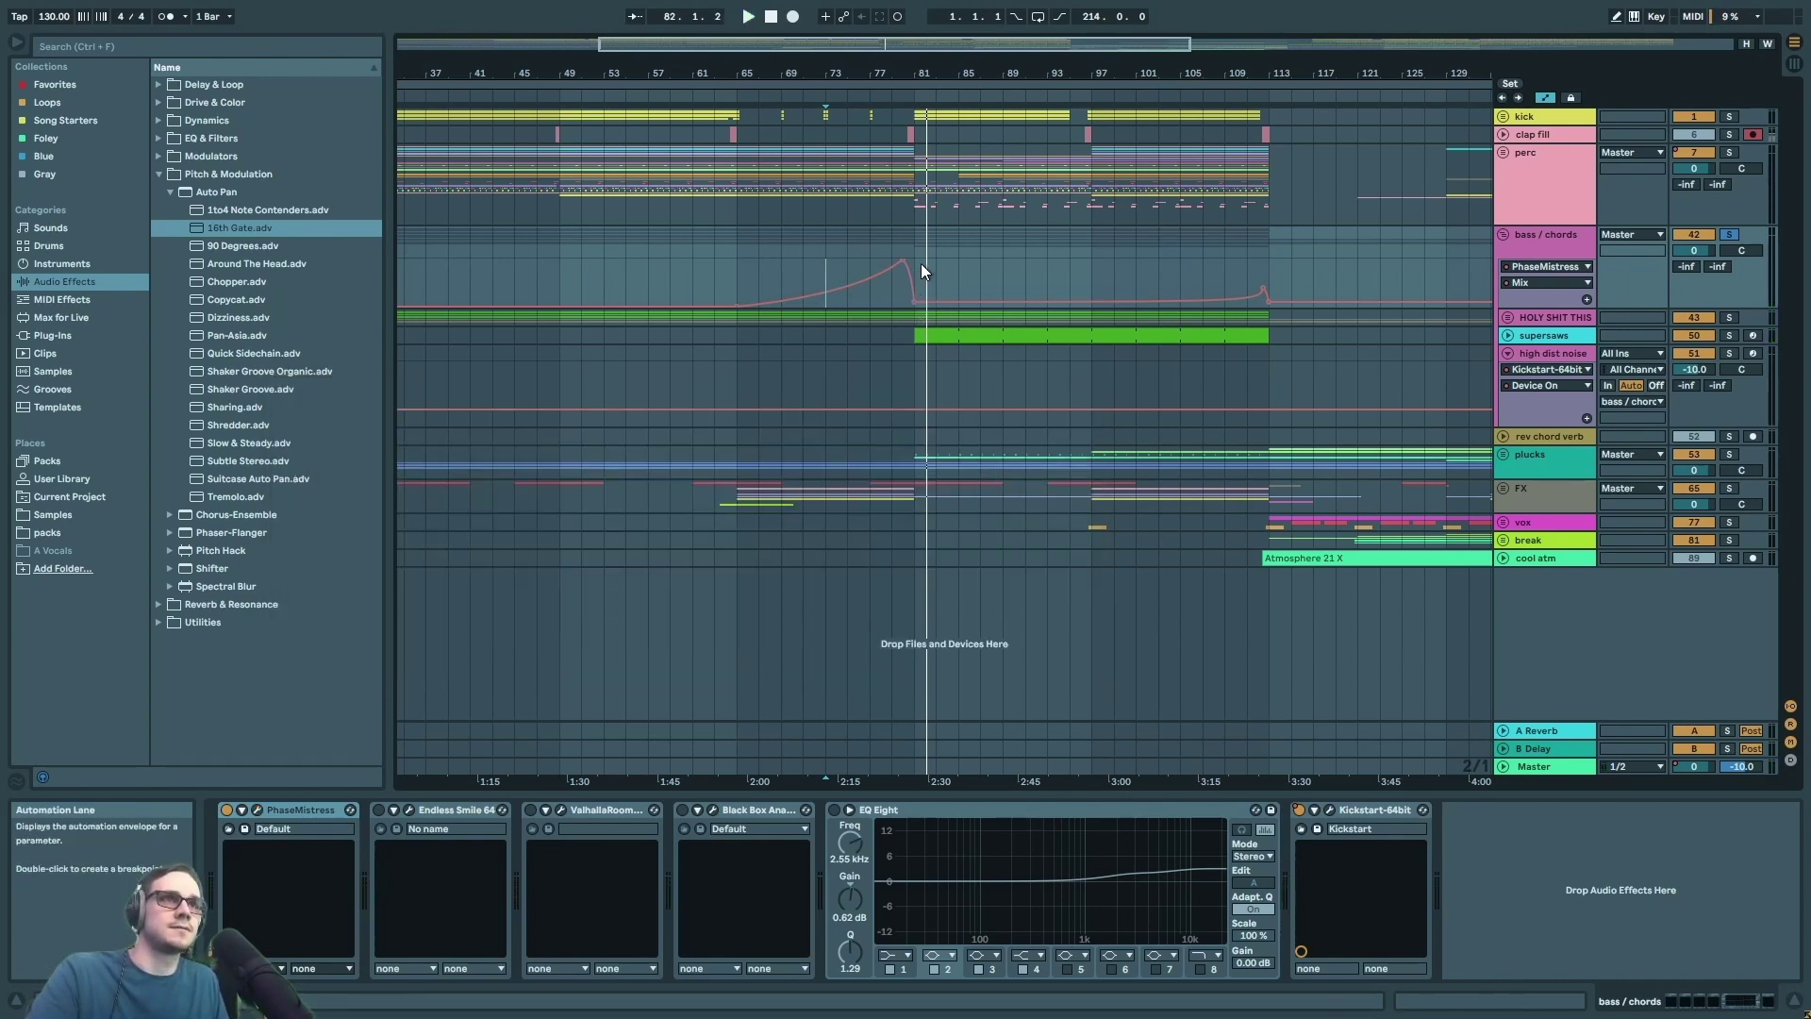
- Mark bars 81 to 97 of the PhaseMistress Mix automation, and audition the smaller rise from bar 111
drag(925, 263, 1094, 276)
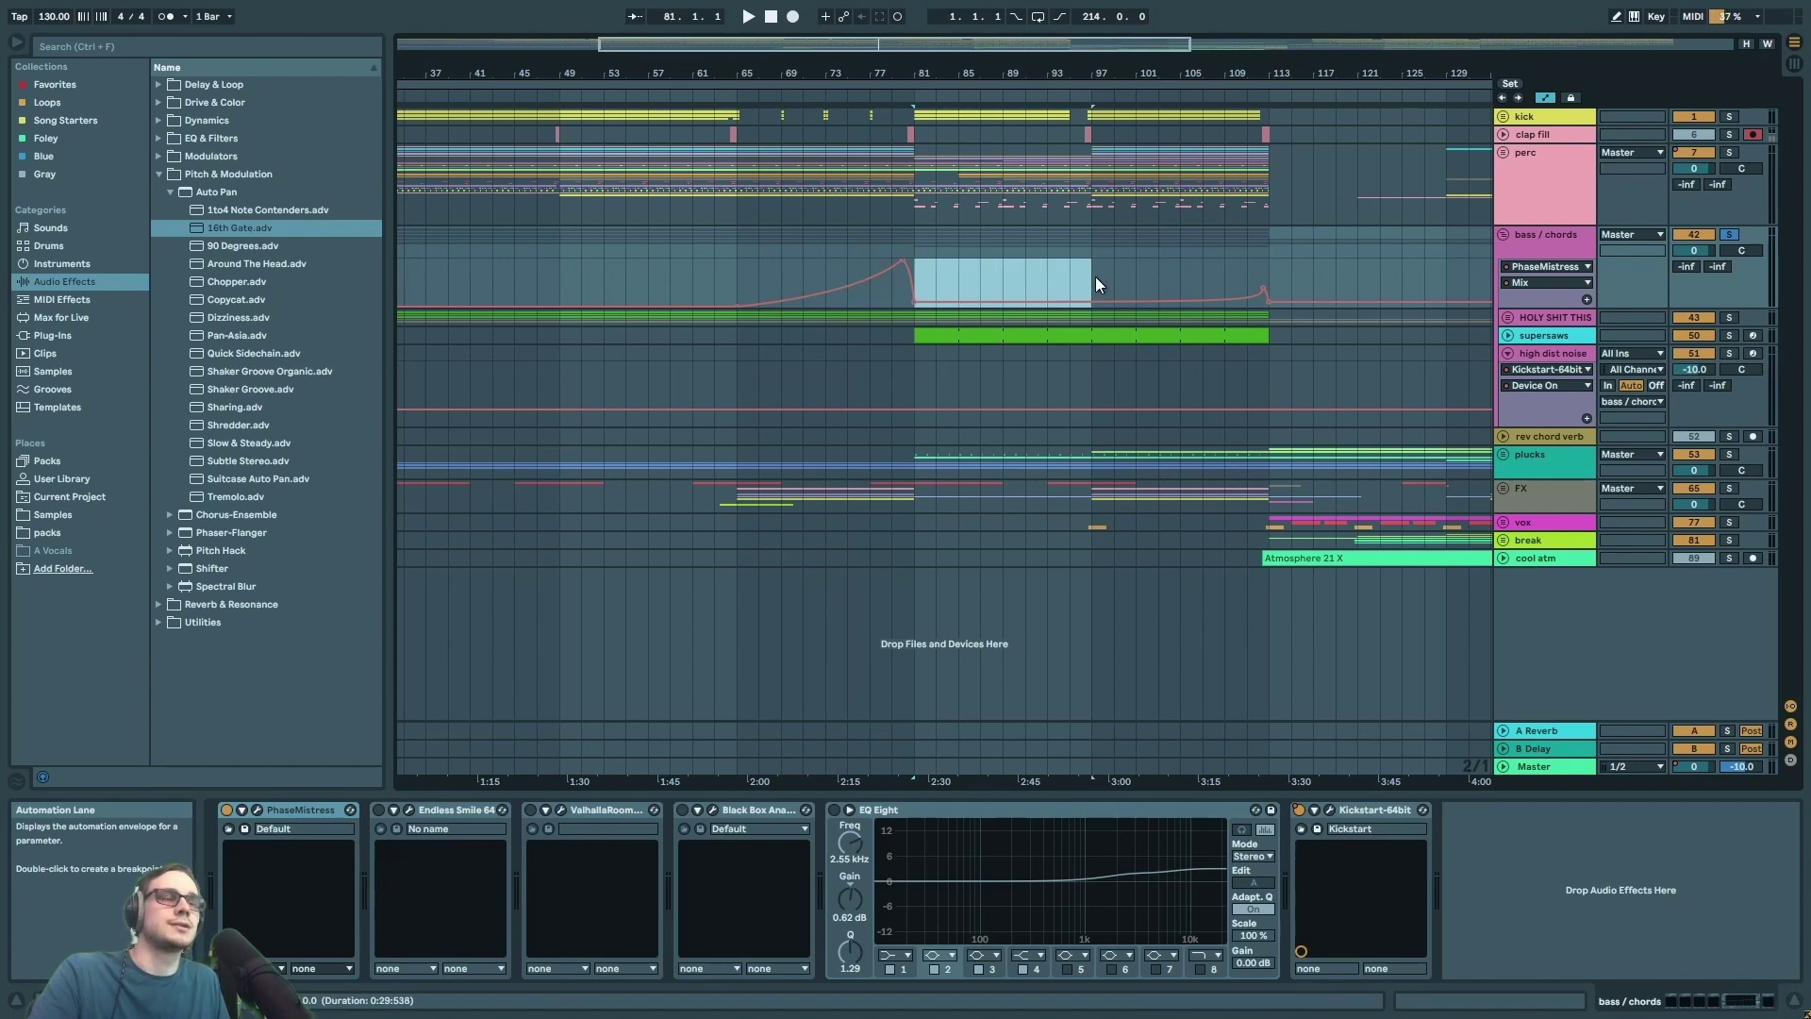
click(981, 283)
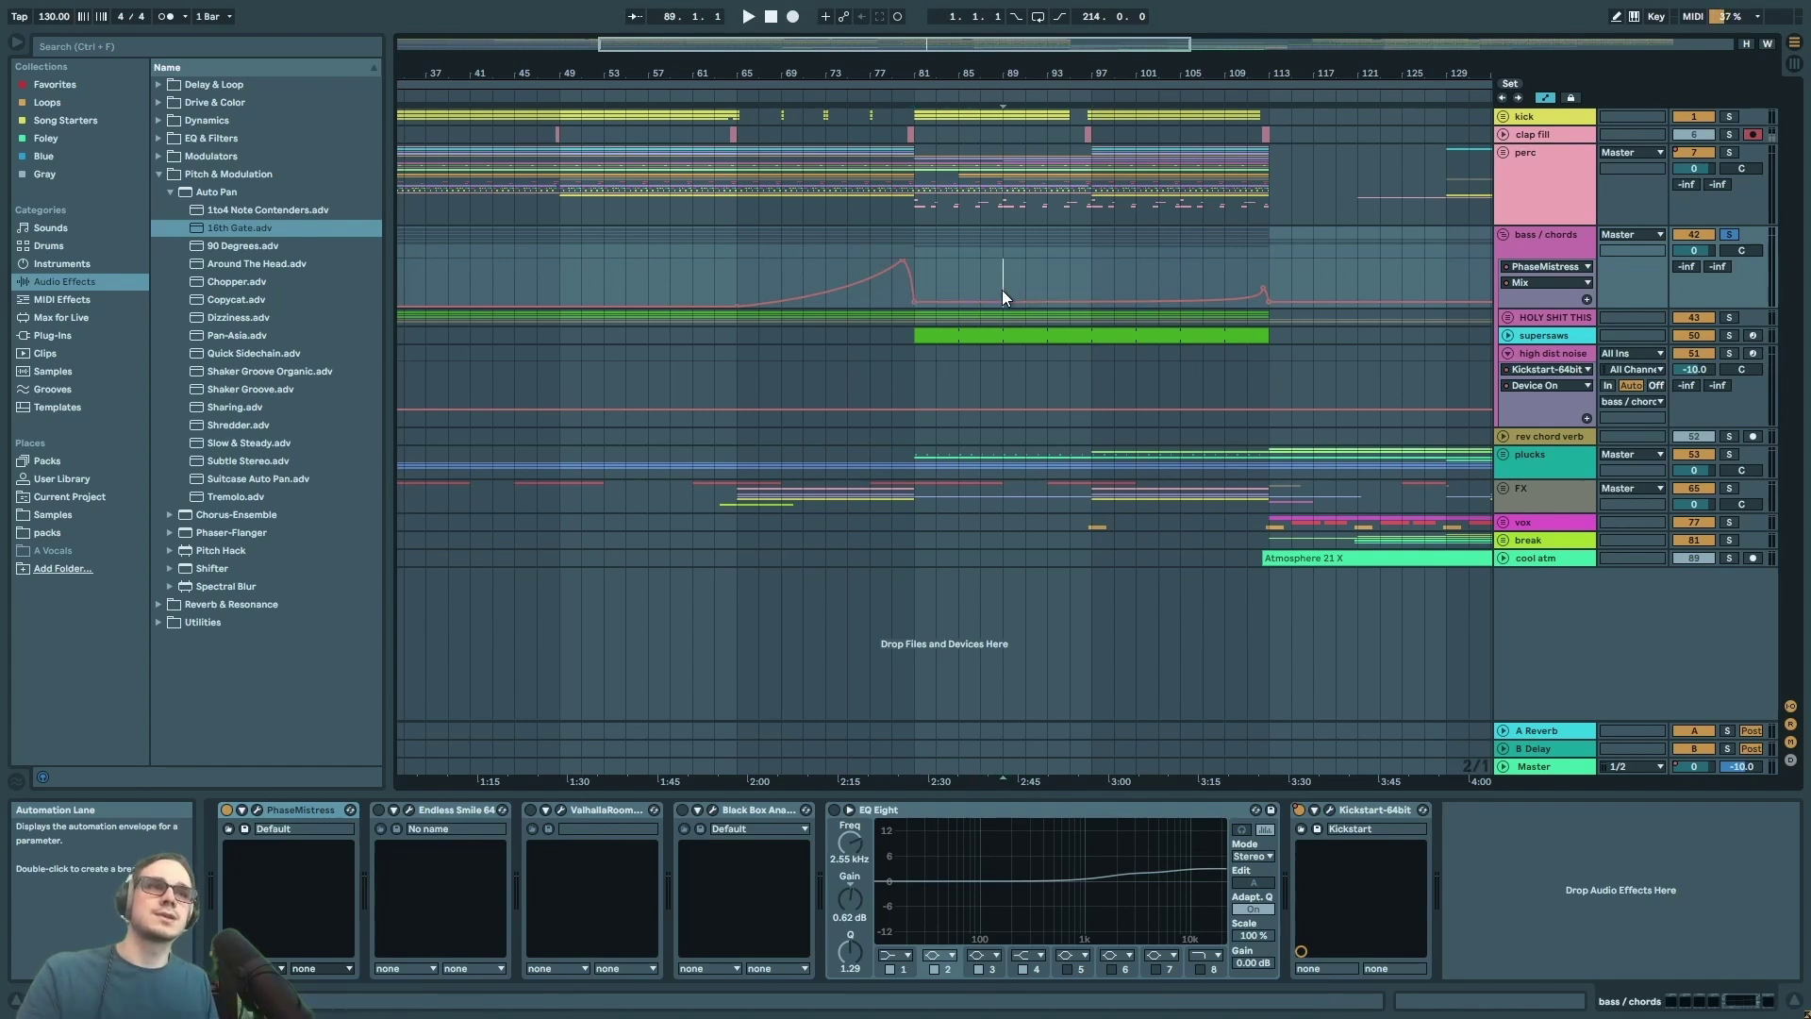
click(1242, 268)
key(space)
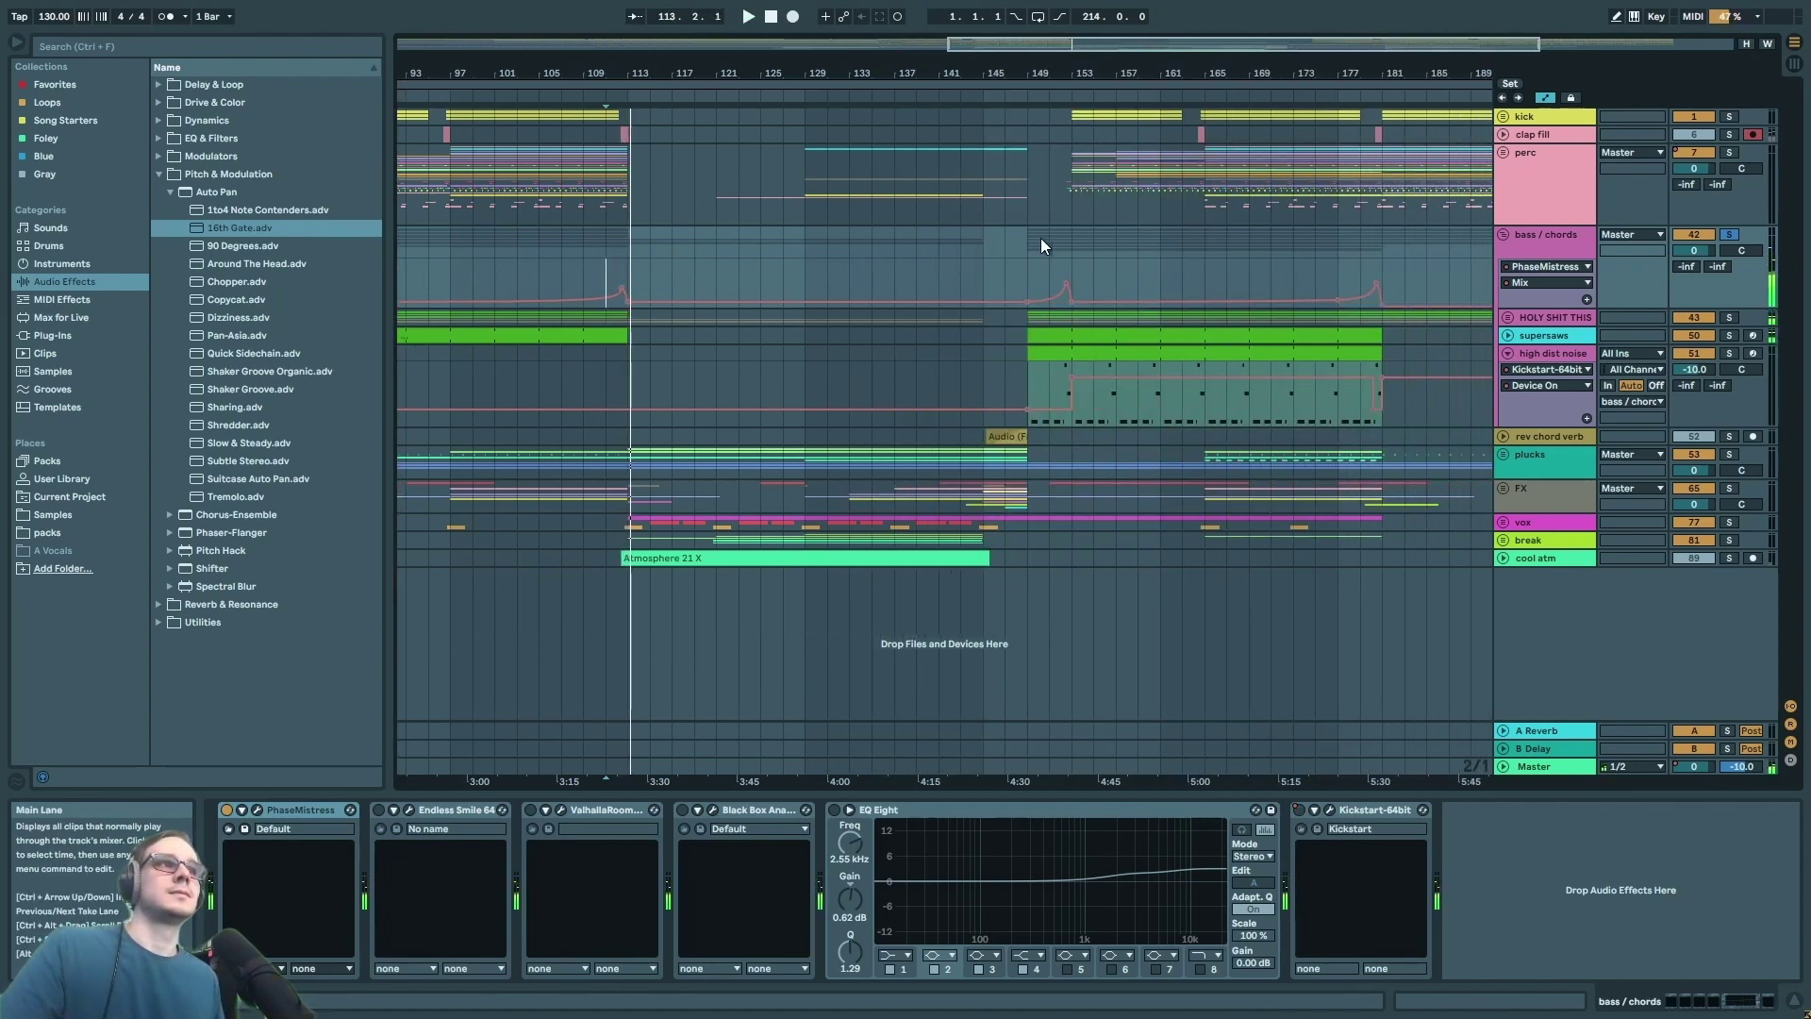
- Activate Endless Smile on the bass / chords group and show its Intensity automation in the group's lane
click(410, 810)
click(992, 422)
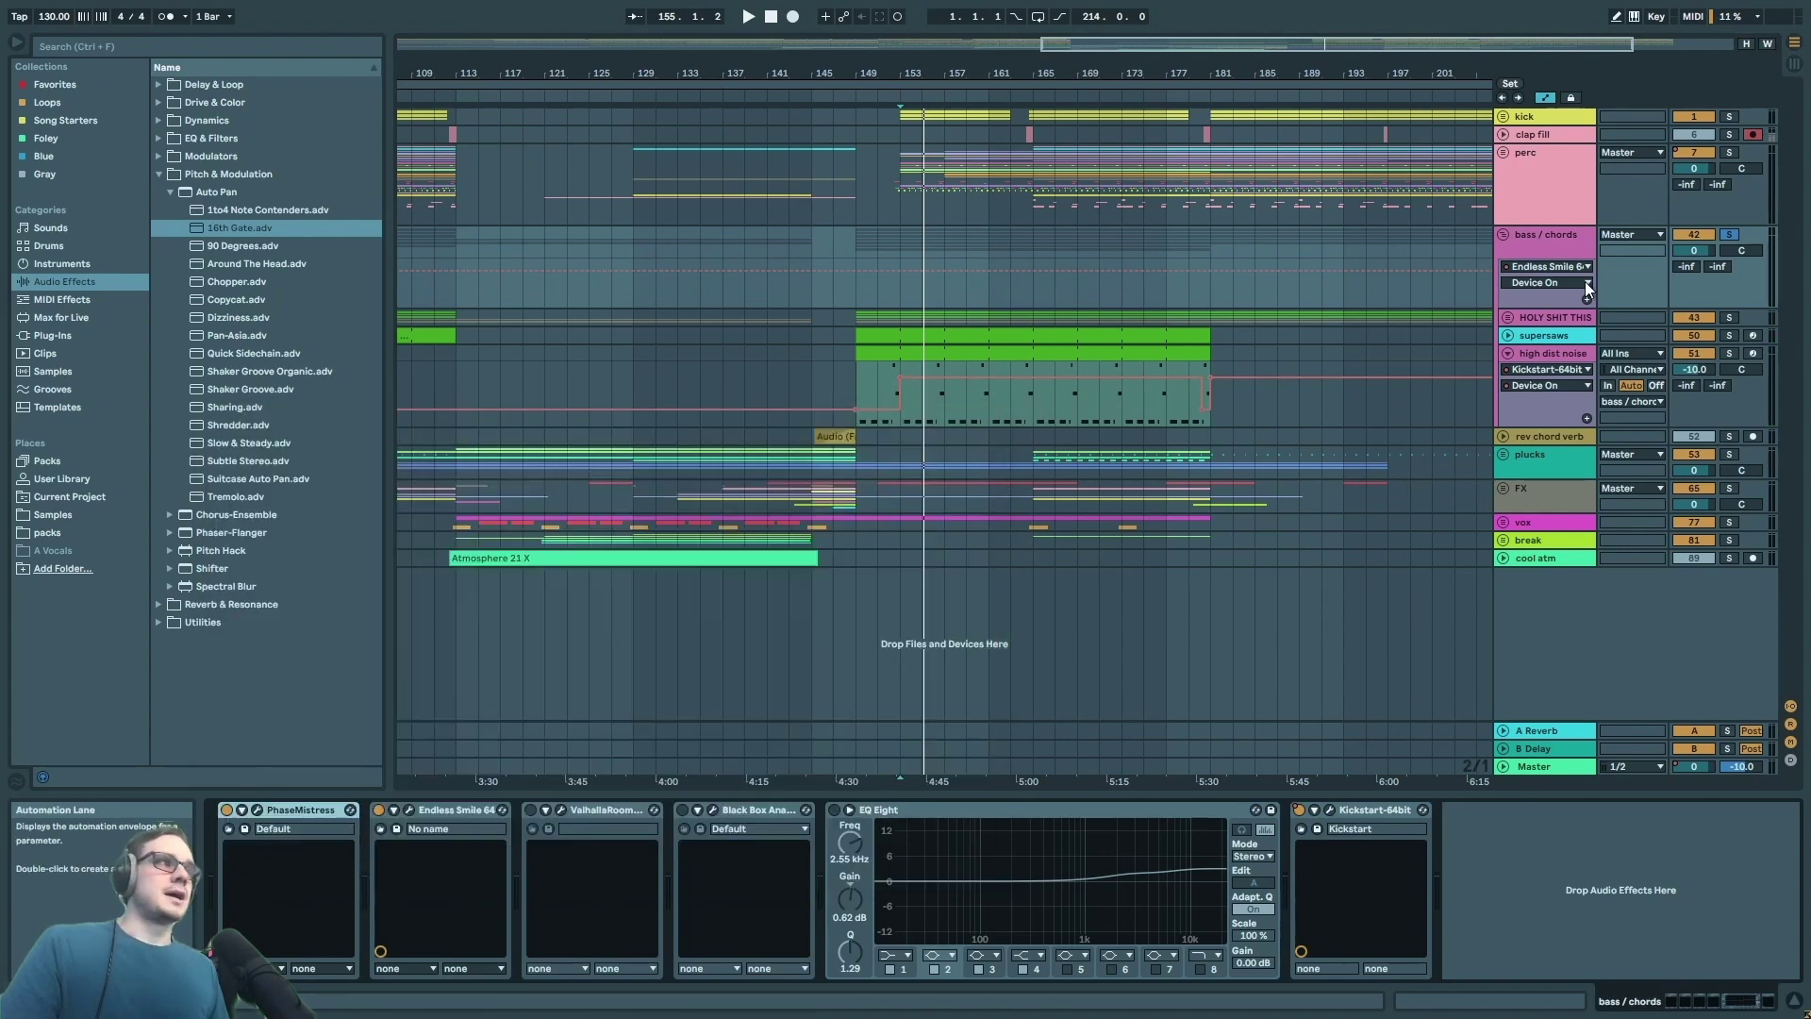
click(1547, 282)
click(1552, 313)
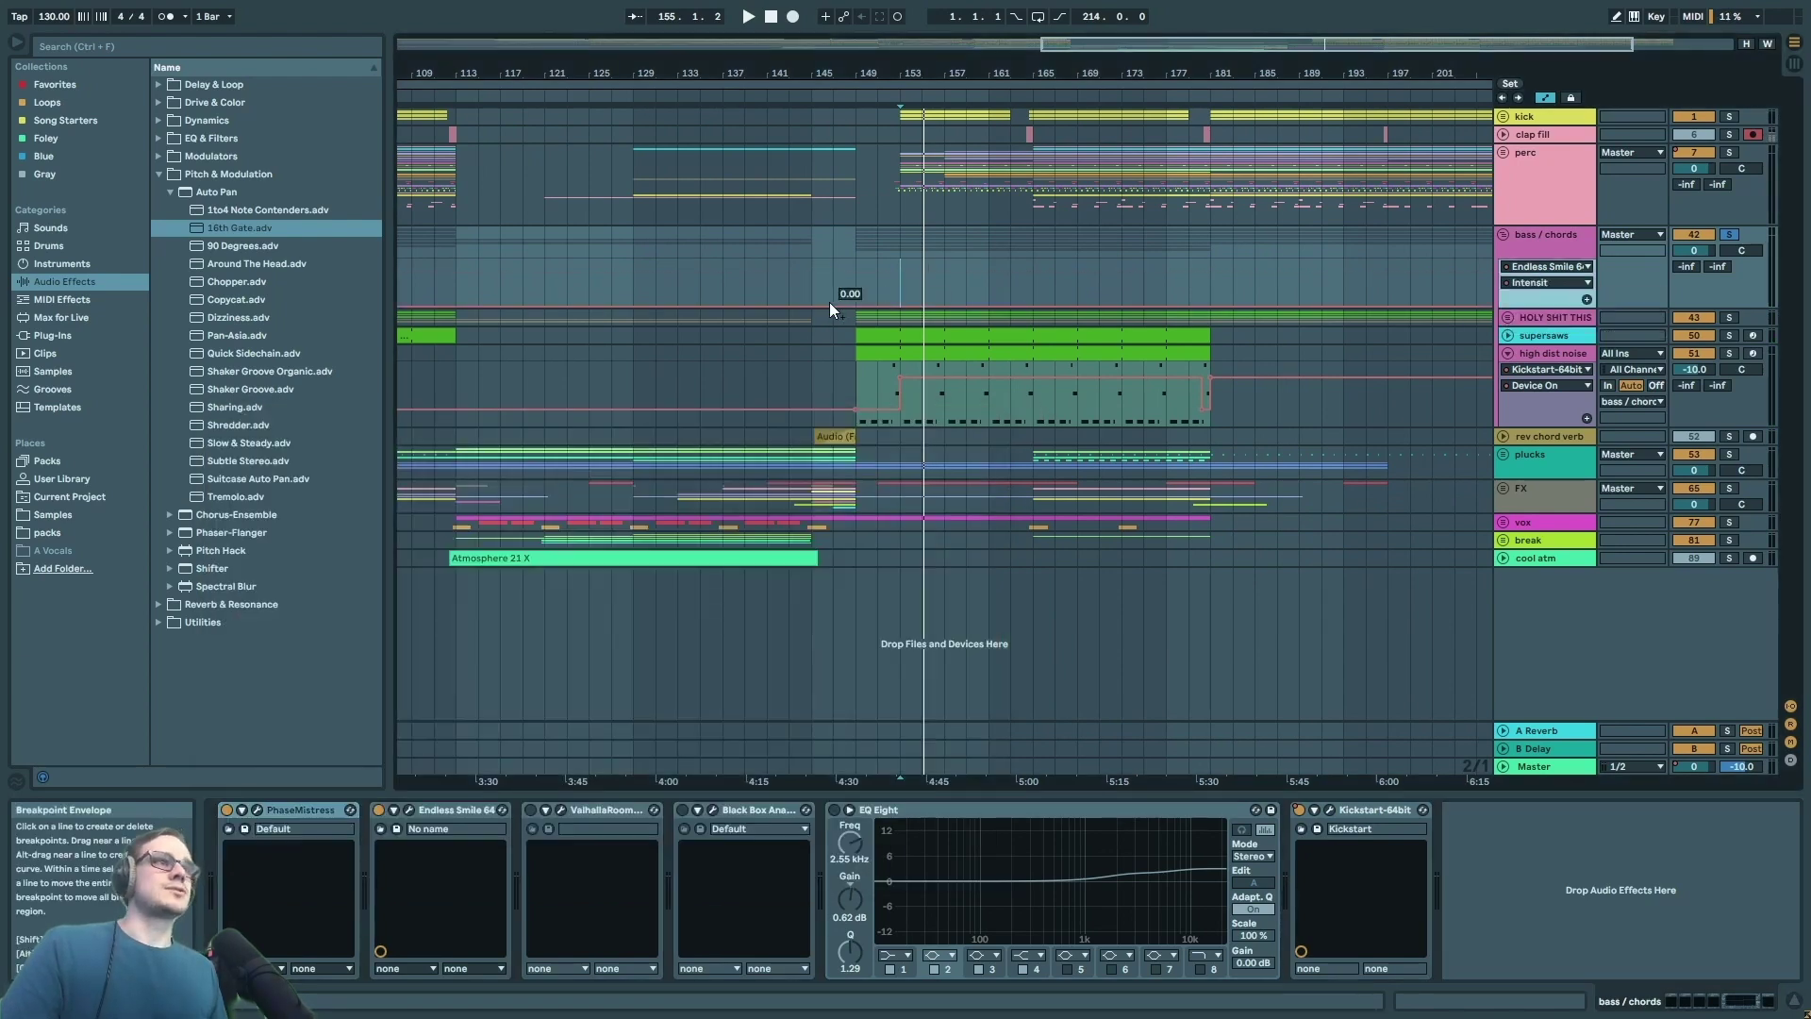
- Find the Endless Smile Intensity build-up before the drop and audition it from bar 77
scroll(773, 268, left, 5)
click(767, 260)
scroll(767, 260, down, 3)
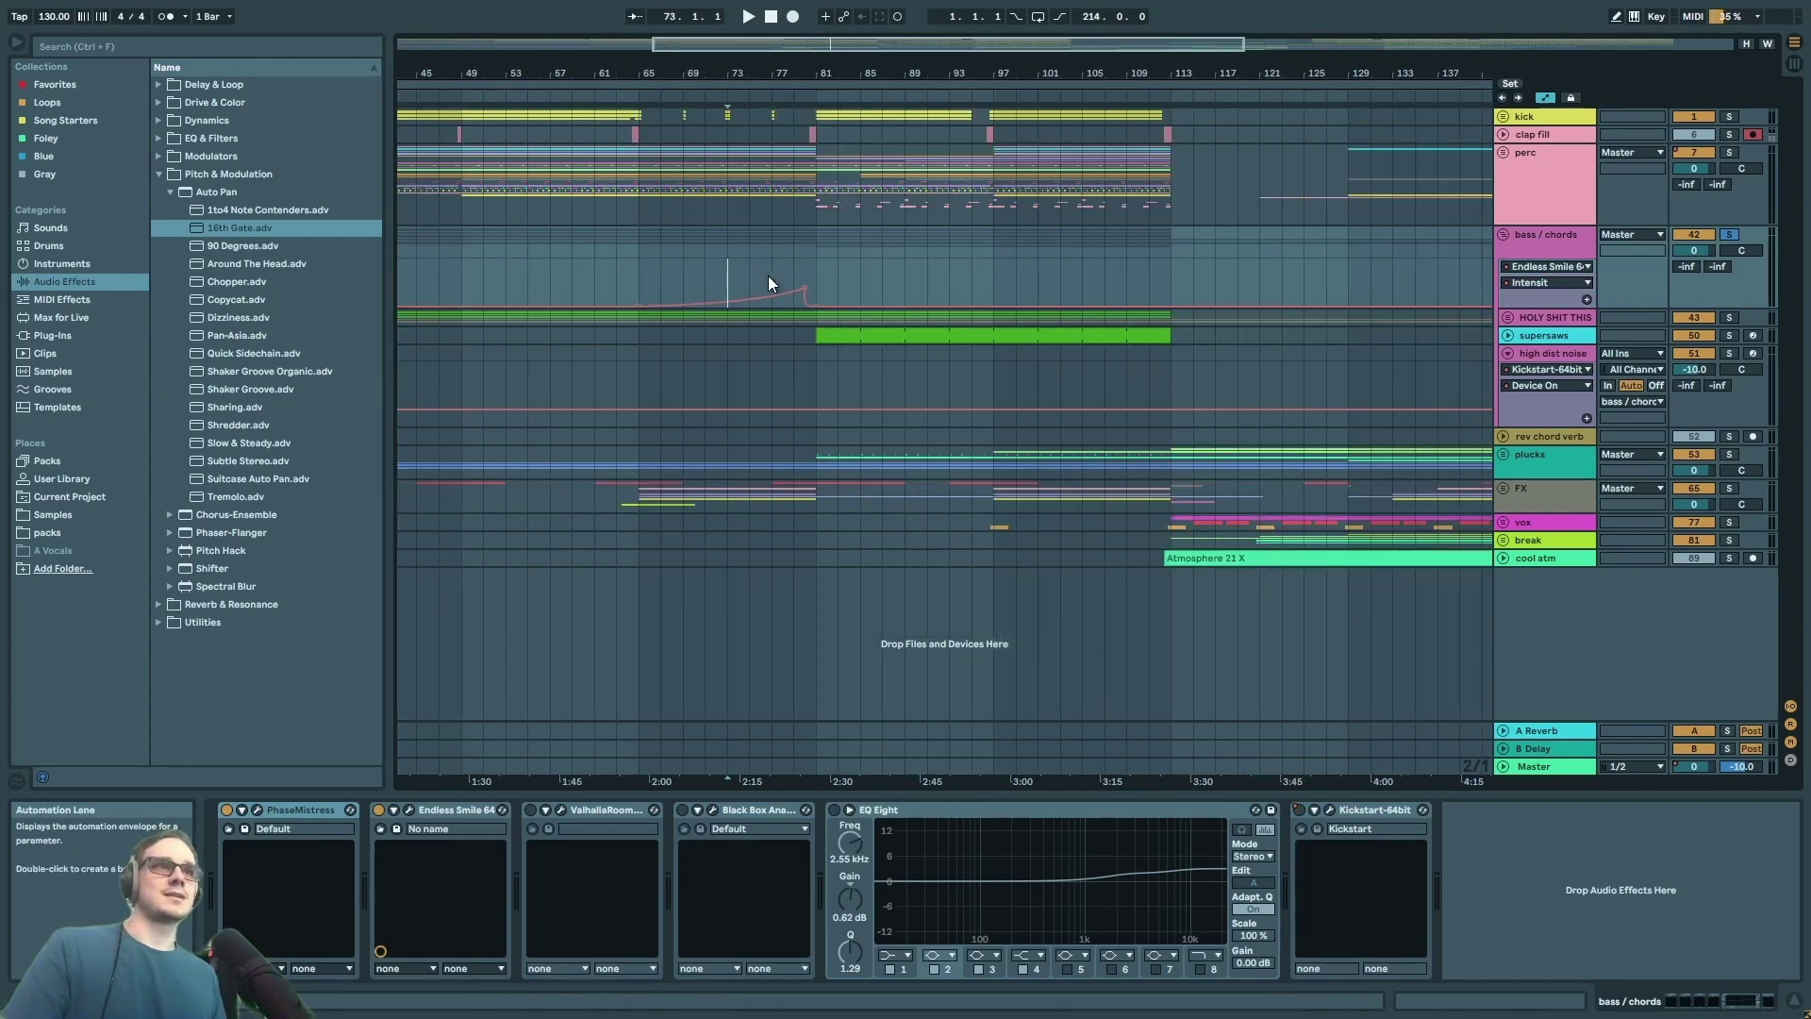
click(768, 276)
key(space)
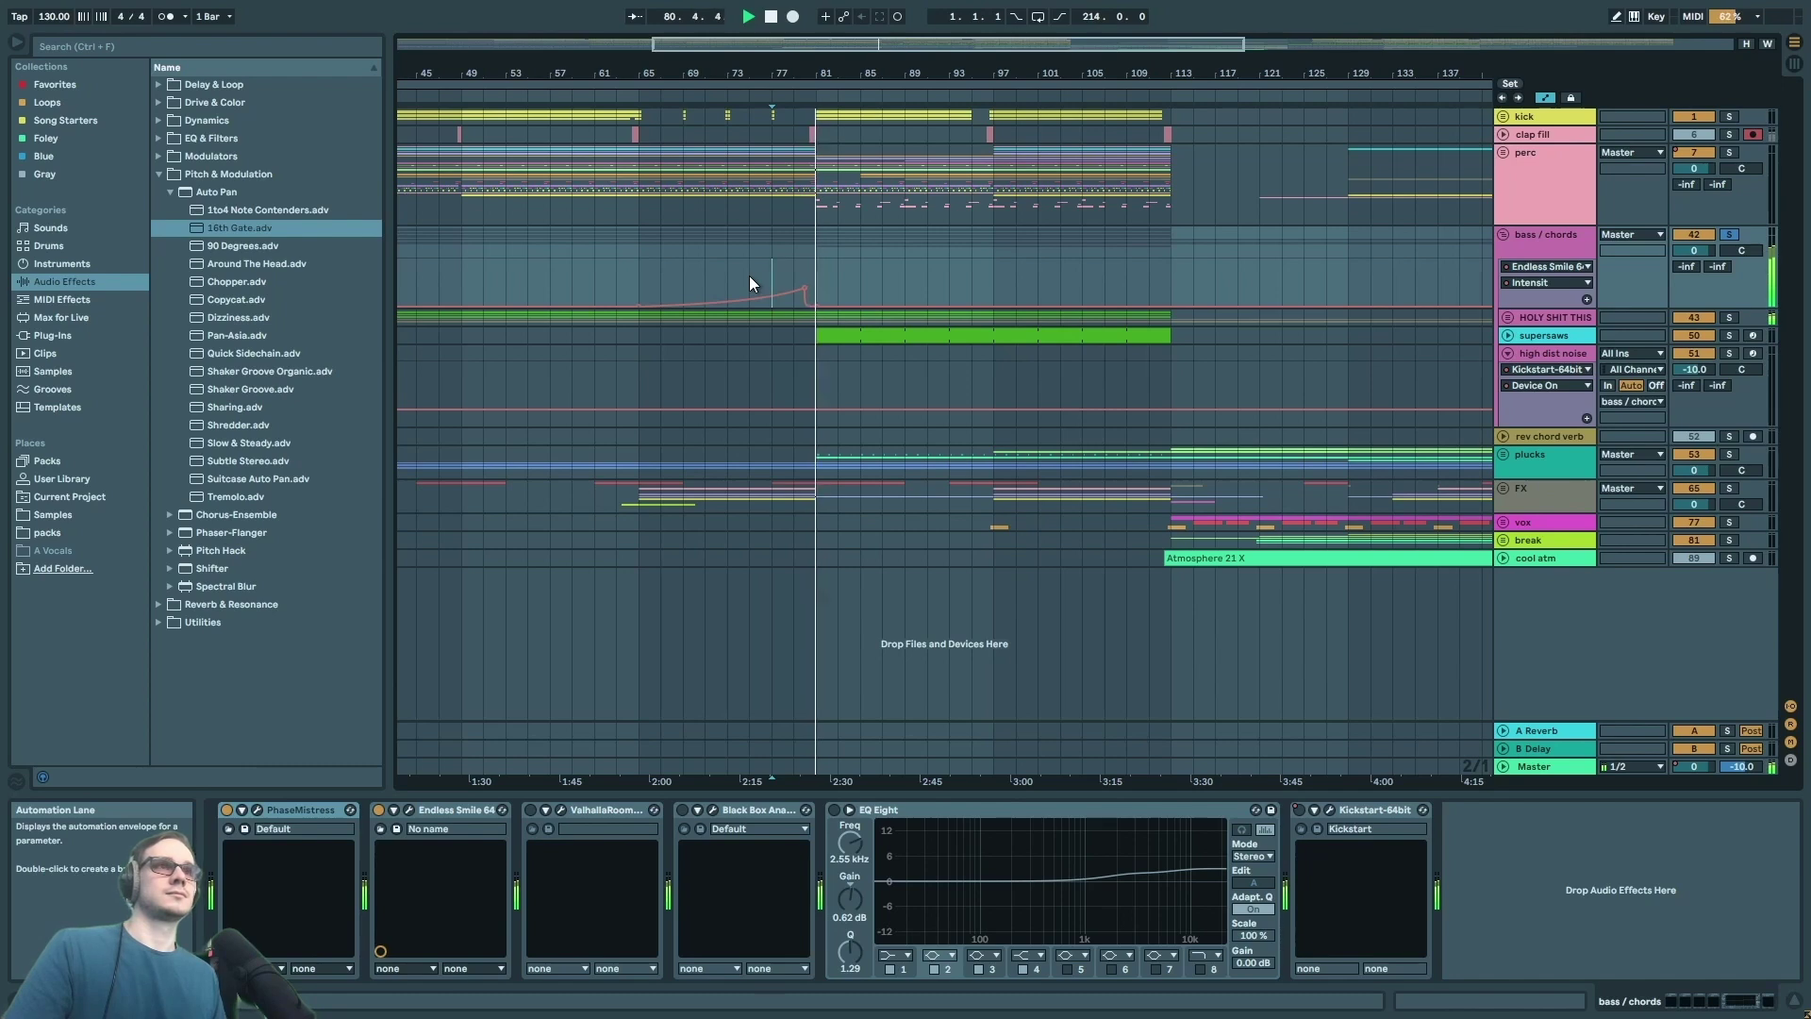
key(space)
- Activate ValhallaRoom on the bass / chords group, play from bar 77, and inspect its reverb settings before closing its window
key(space)
click(564, 914)
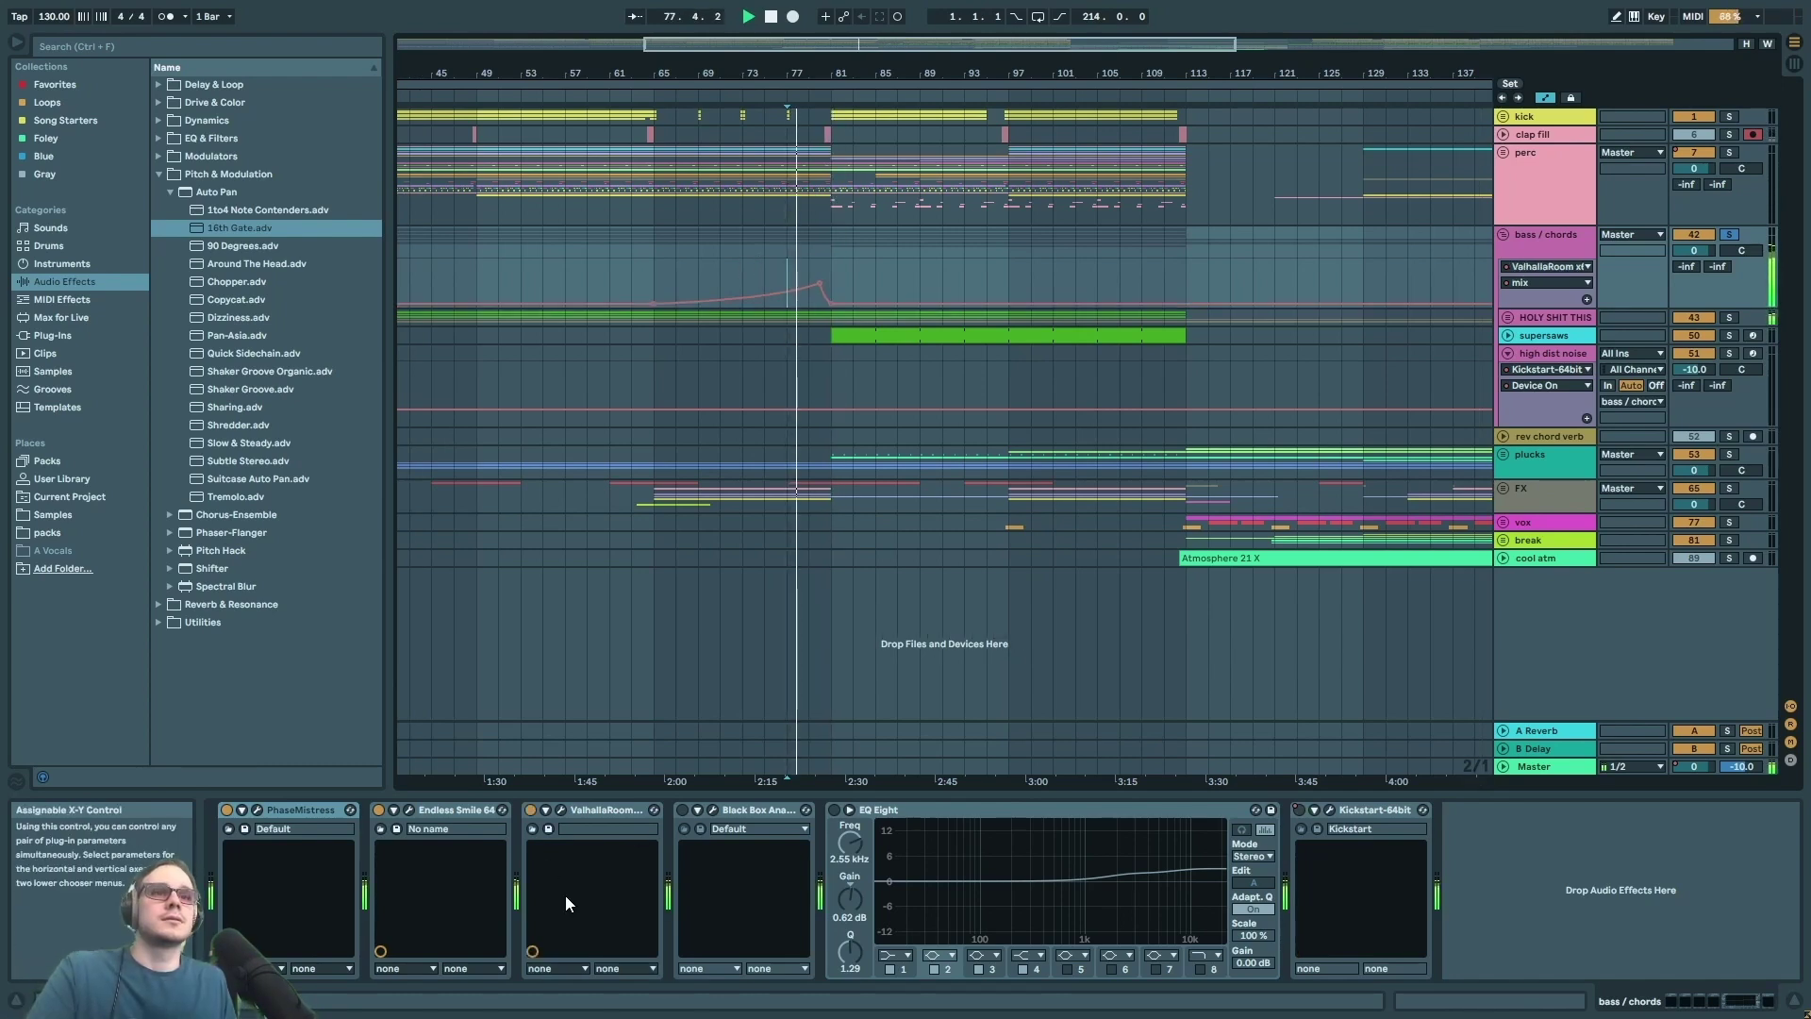
click(562, 810)
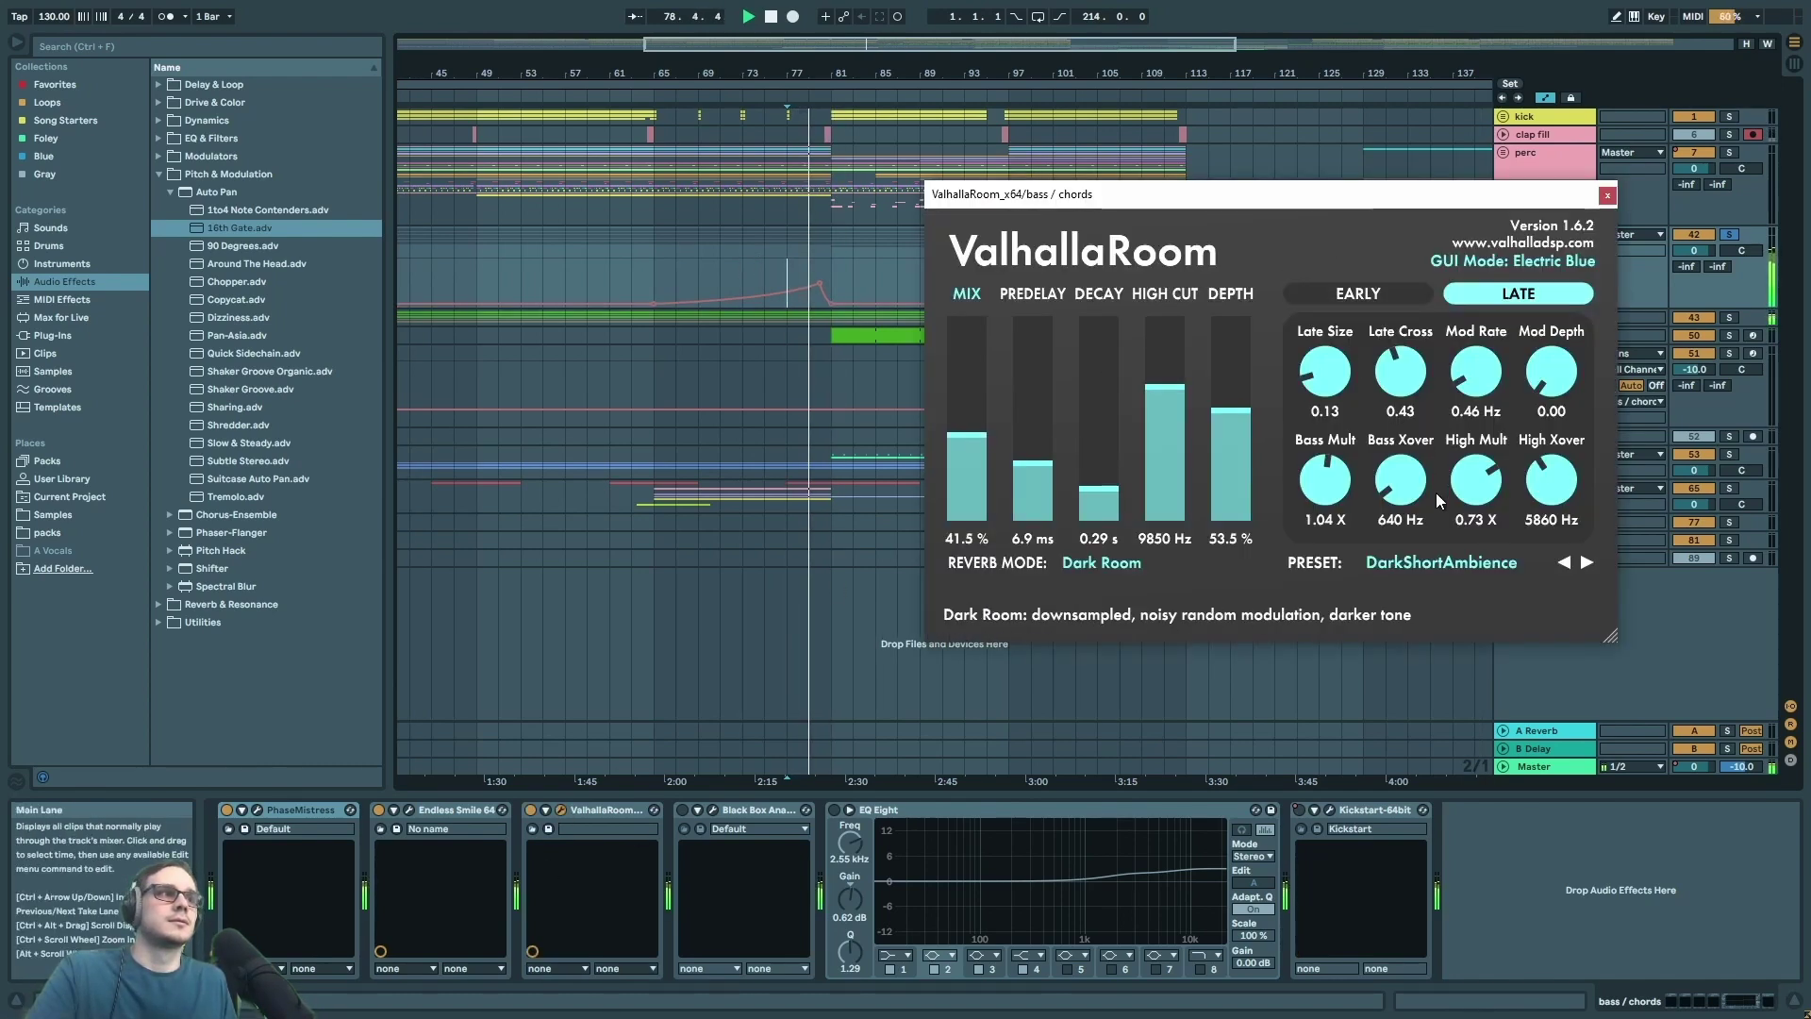
click(1607, 195)
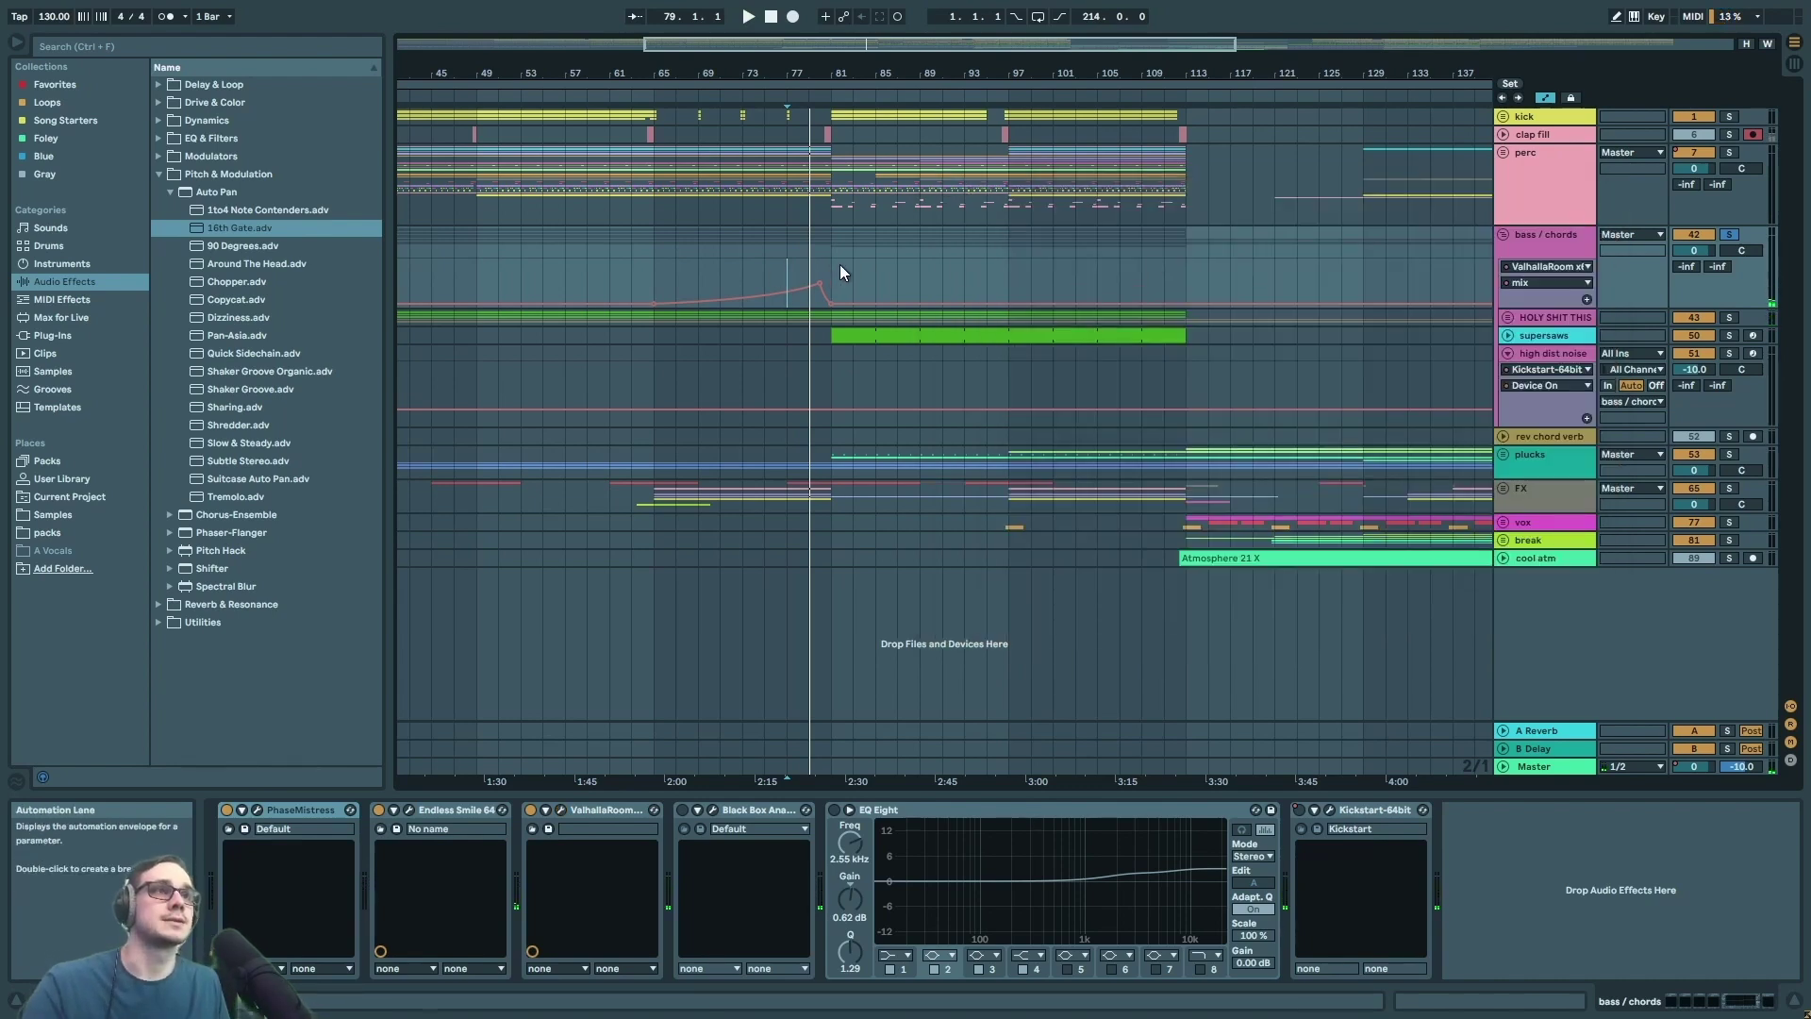
- Show the whole arrangement and play the bass / chords group through ValhallaRoom's low mix level from bar 49
key(w)
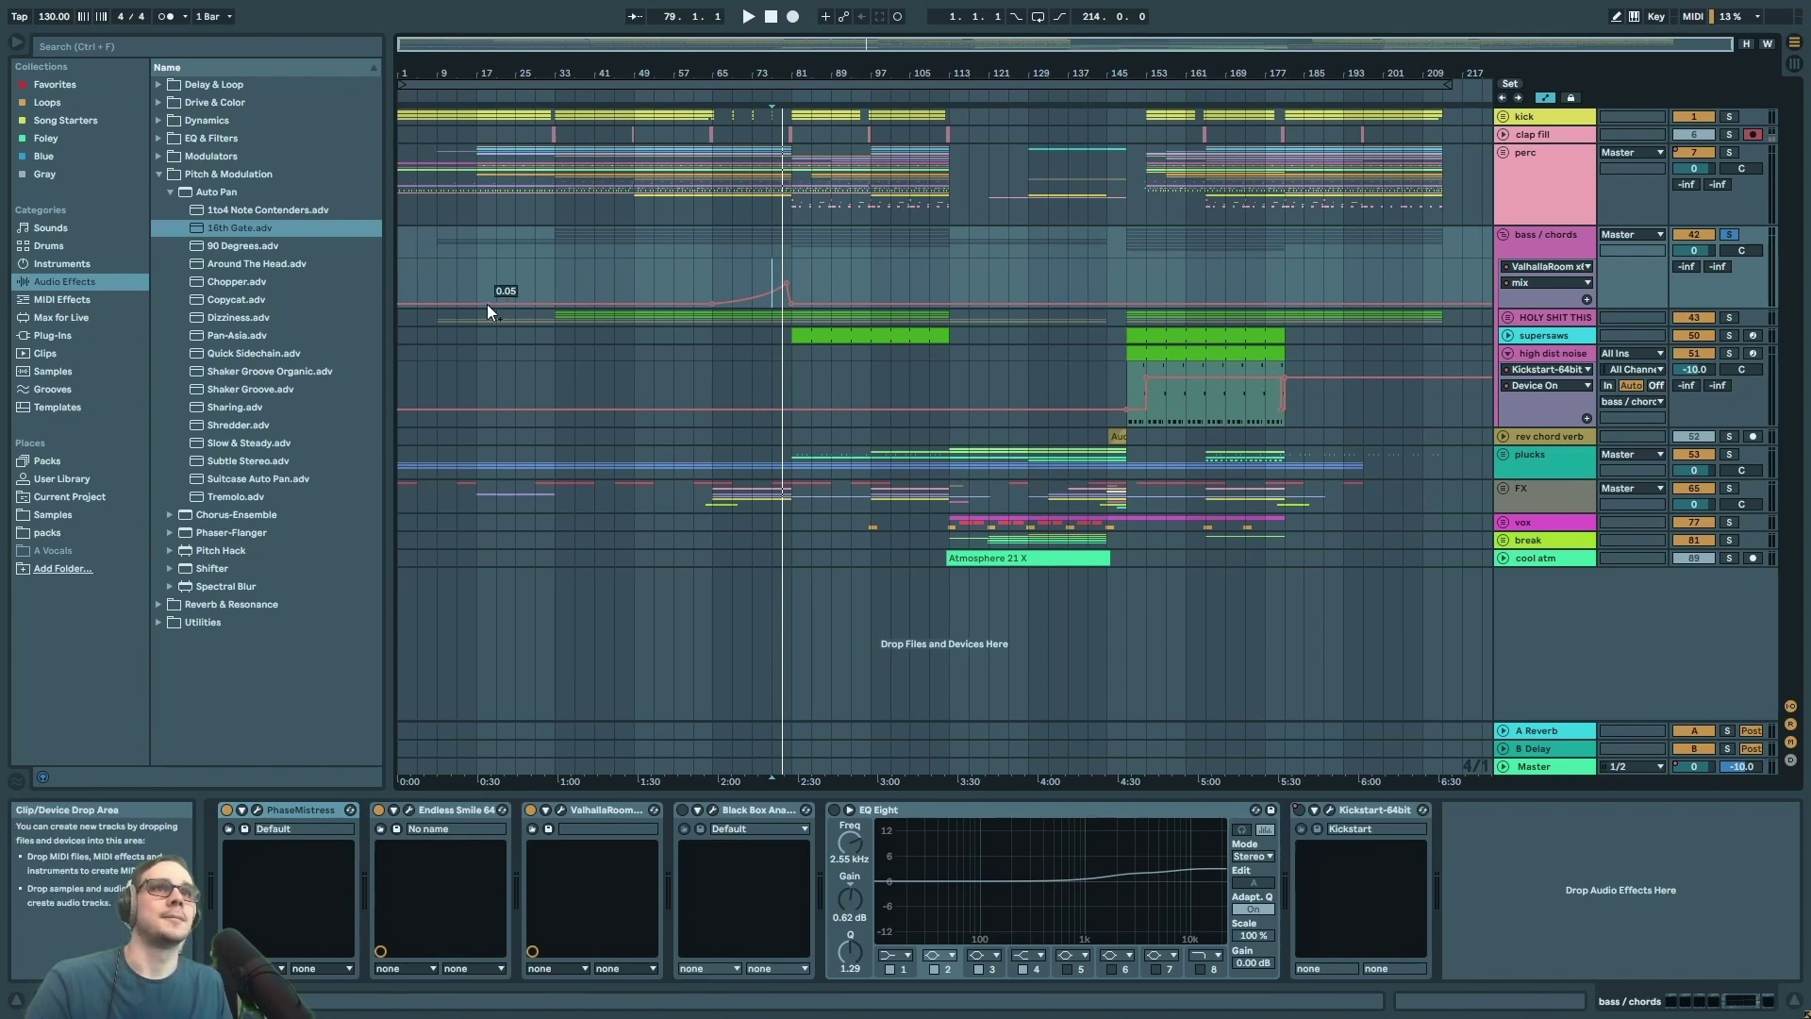
click(637, 272)
key(space)
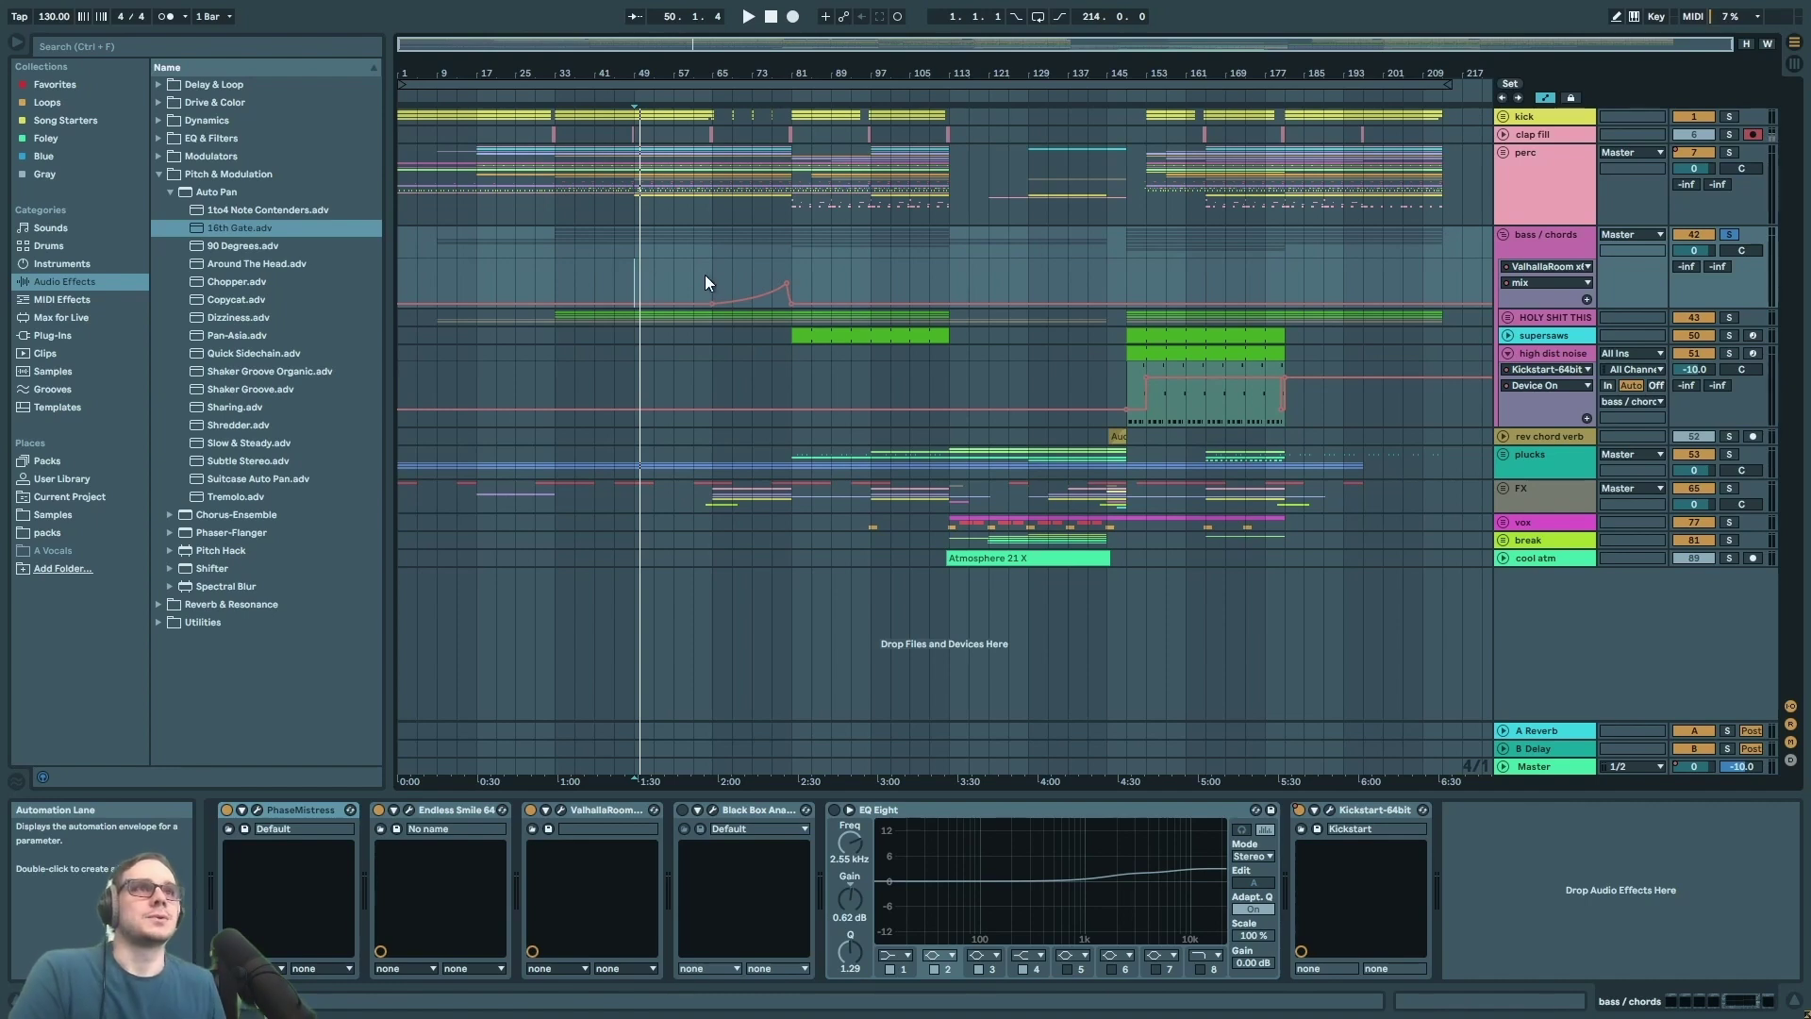
- Mark ValhallaRoom's mix automation rise from bar 65 to 81, and audition its peak into the drop from bar 79
drag(706, 274, 798, 274)
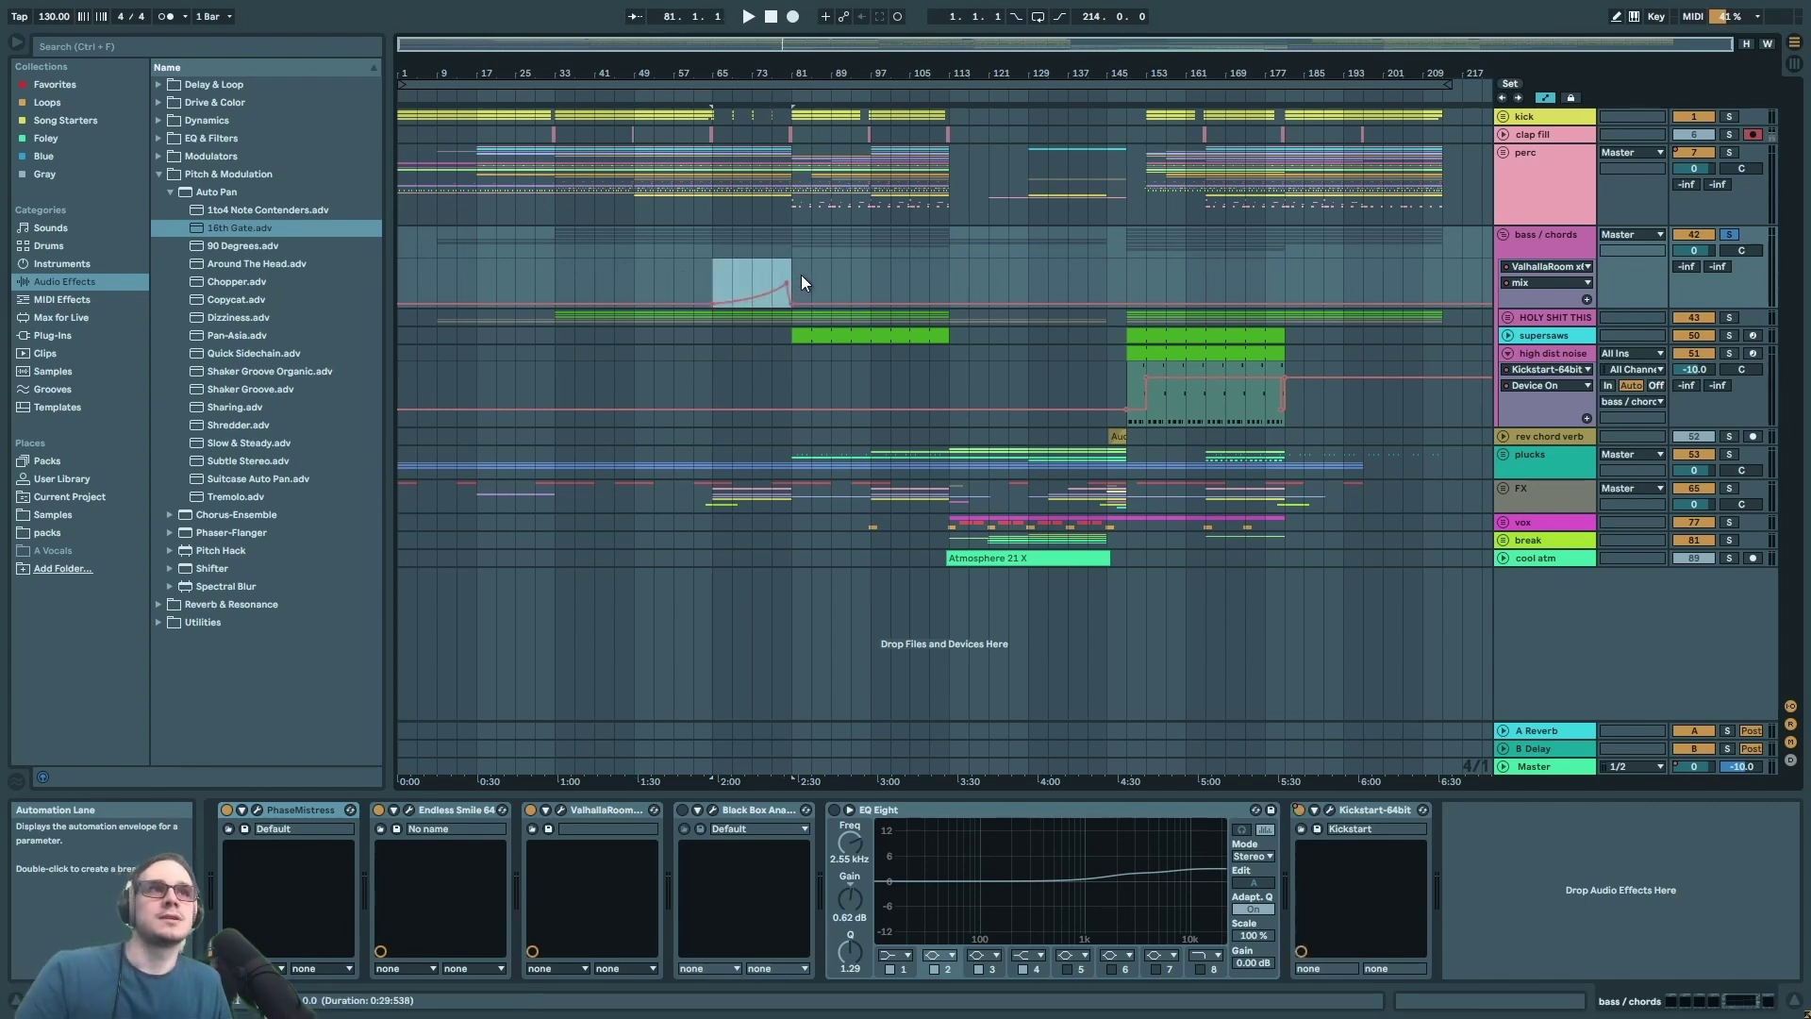
scroll(789, 275, up, 5)
click(733, 270)
key(space)
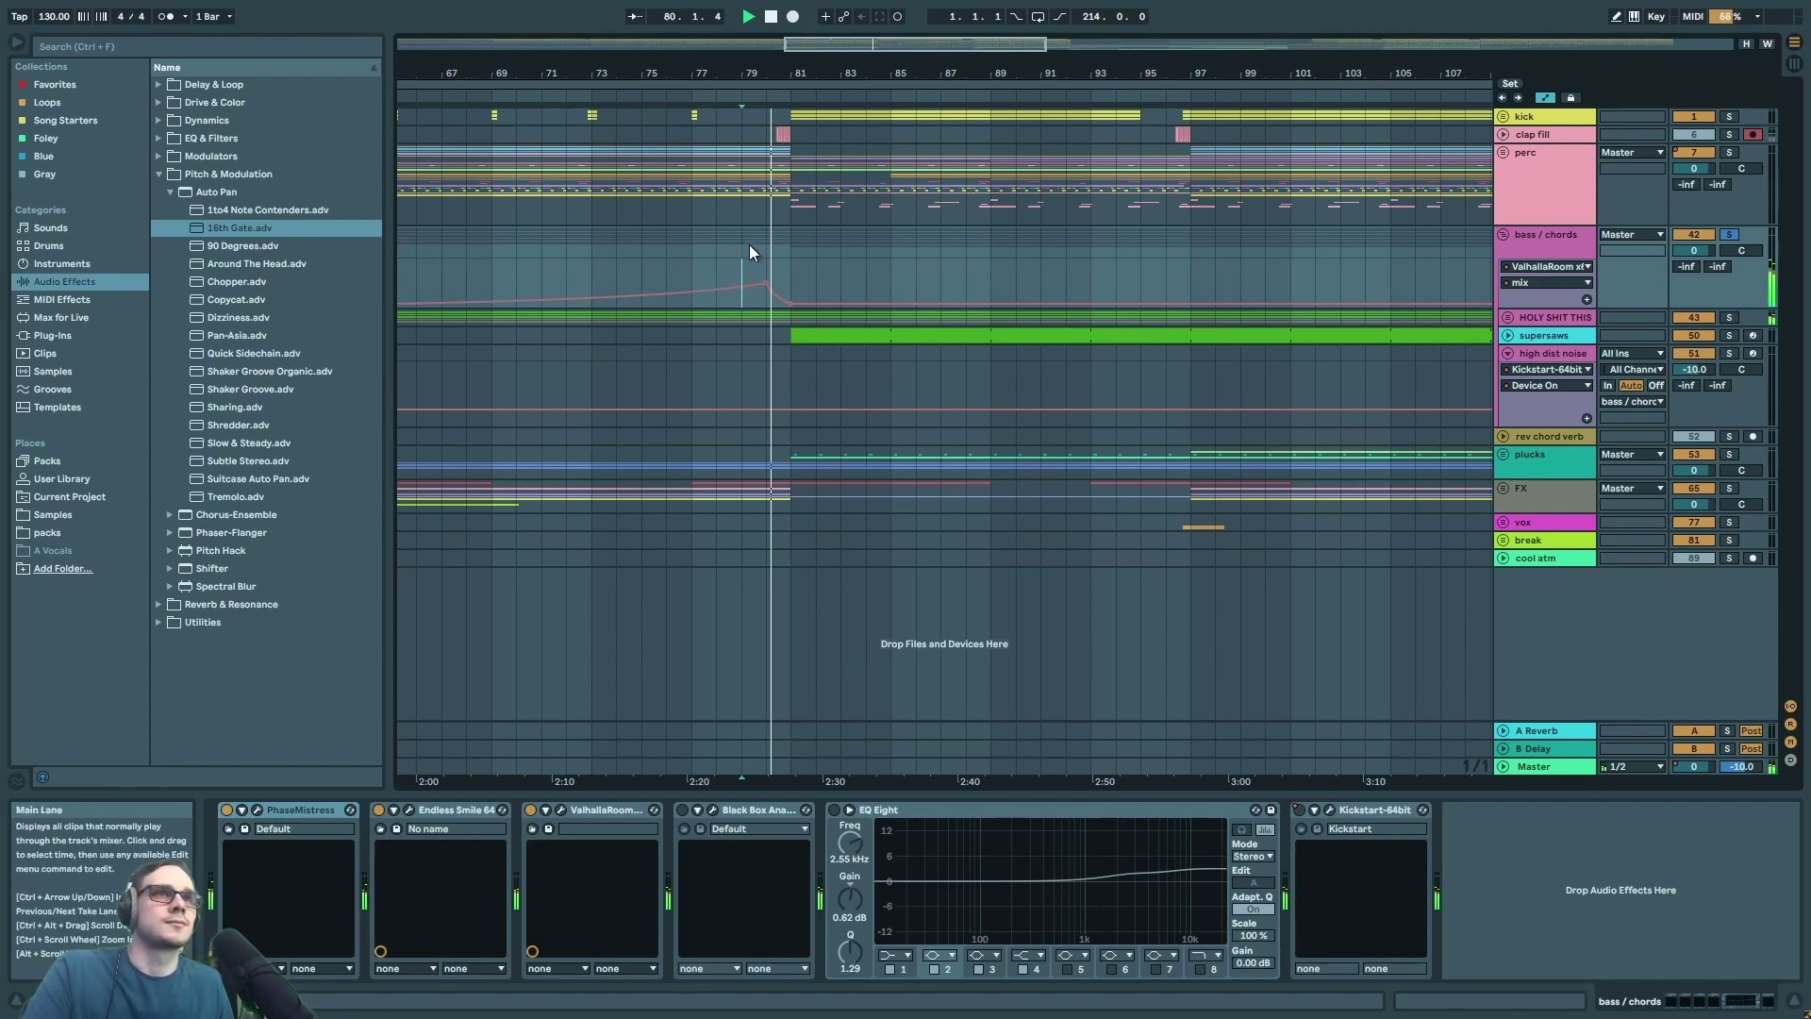
key(space)
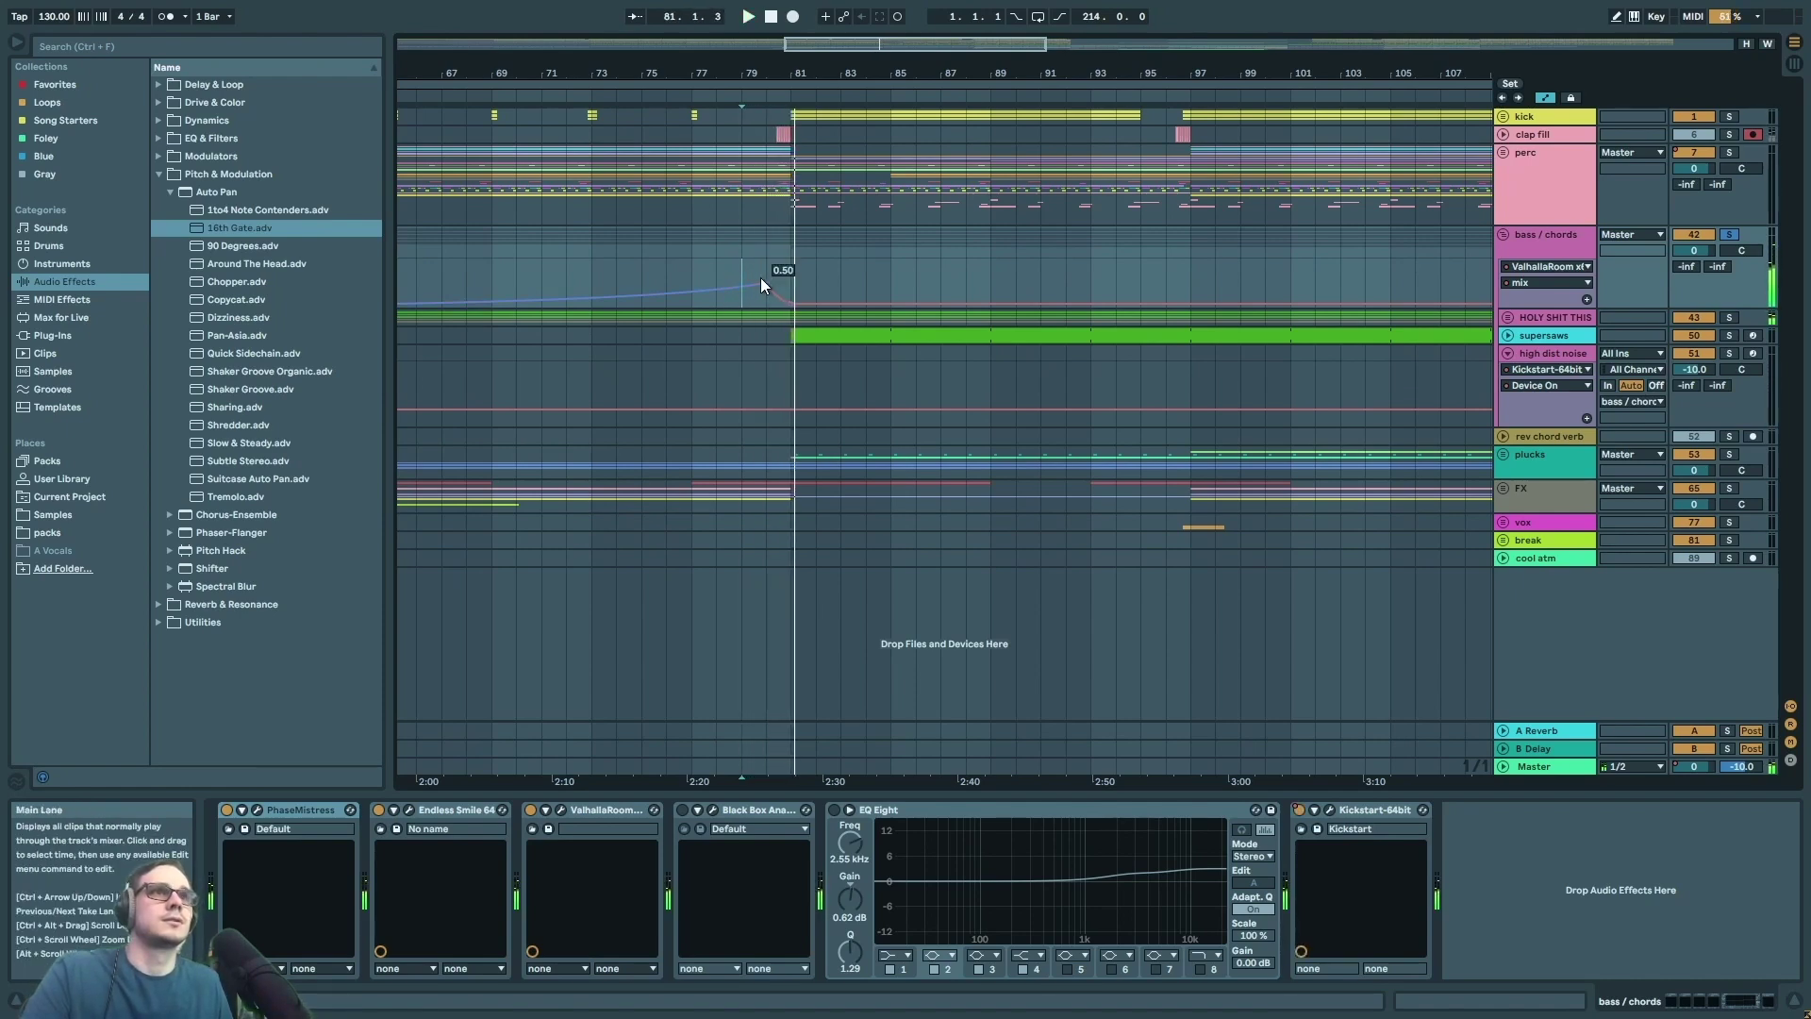
- Activate Black Box Analog Design HG-2 on the bass / chords group and audition the group with its window open
scroll(755, 274, down, 5)
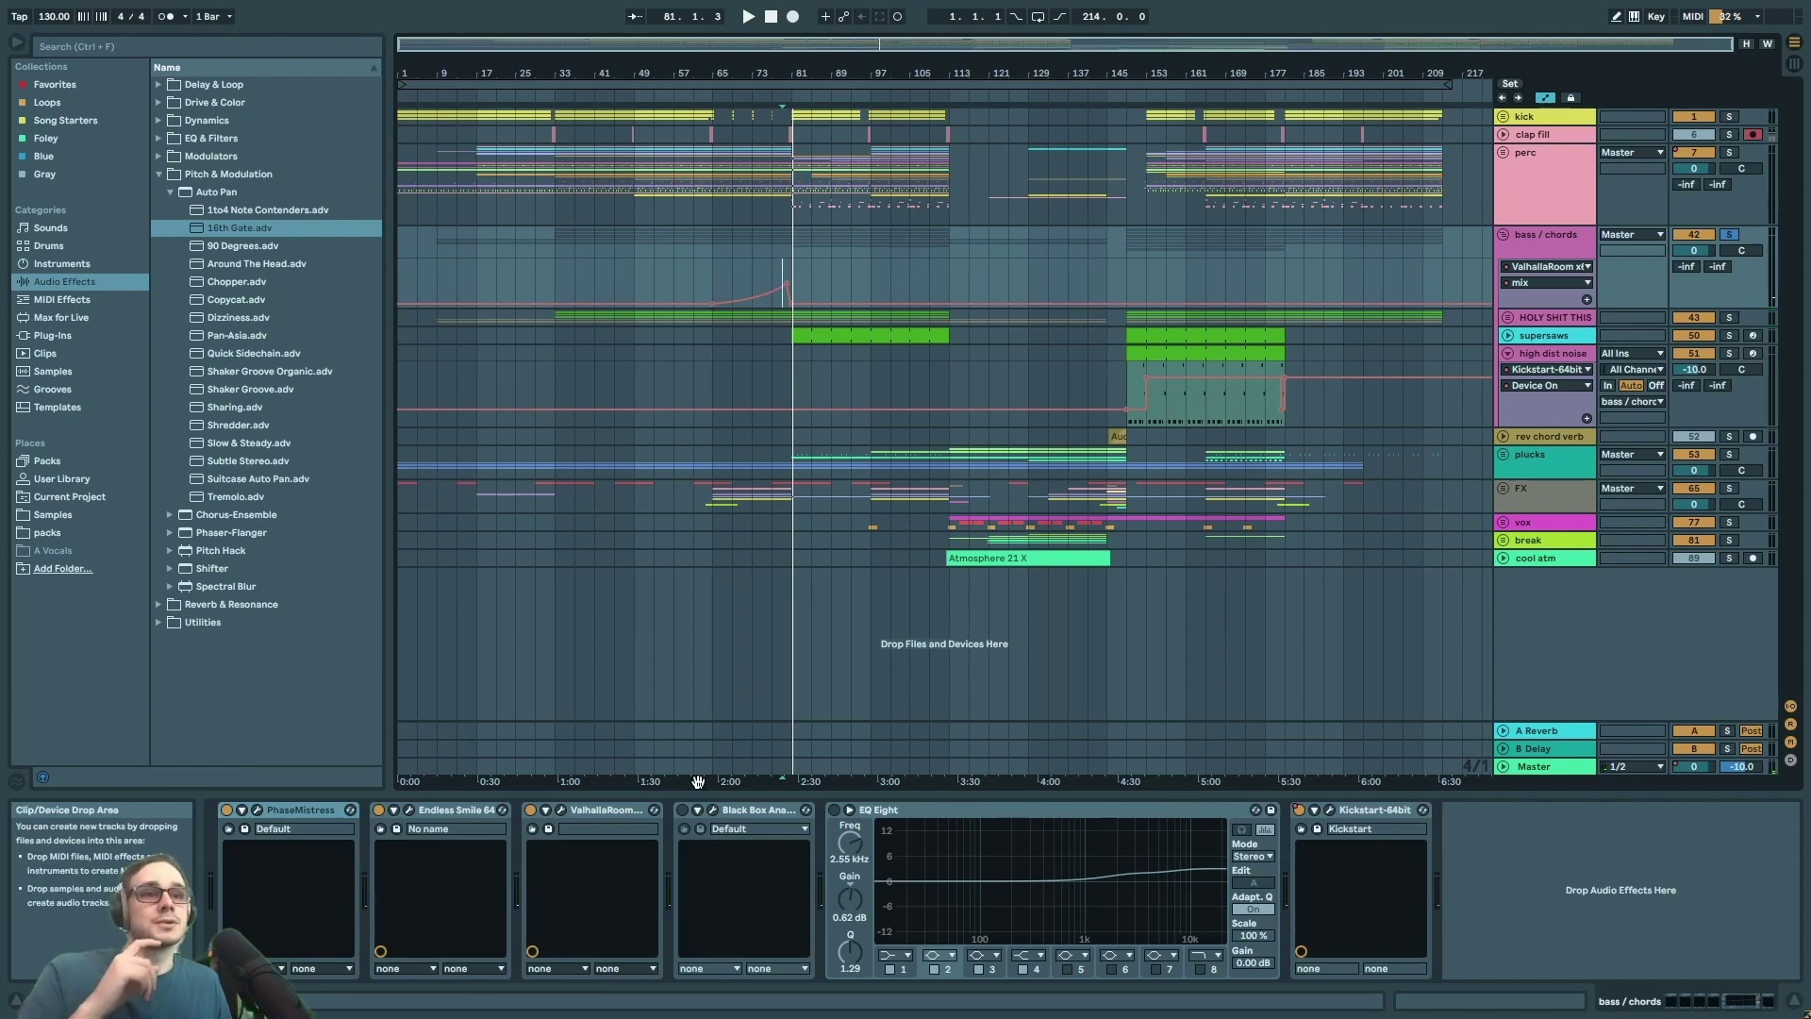
click(712, 810)
drag(412, 249, 866, 354)
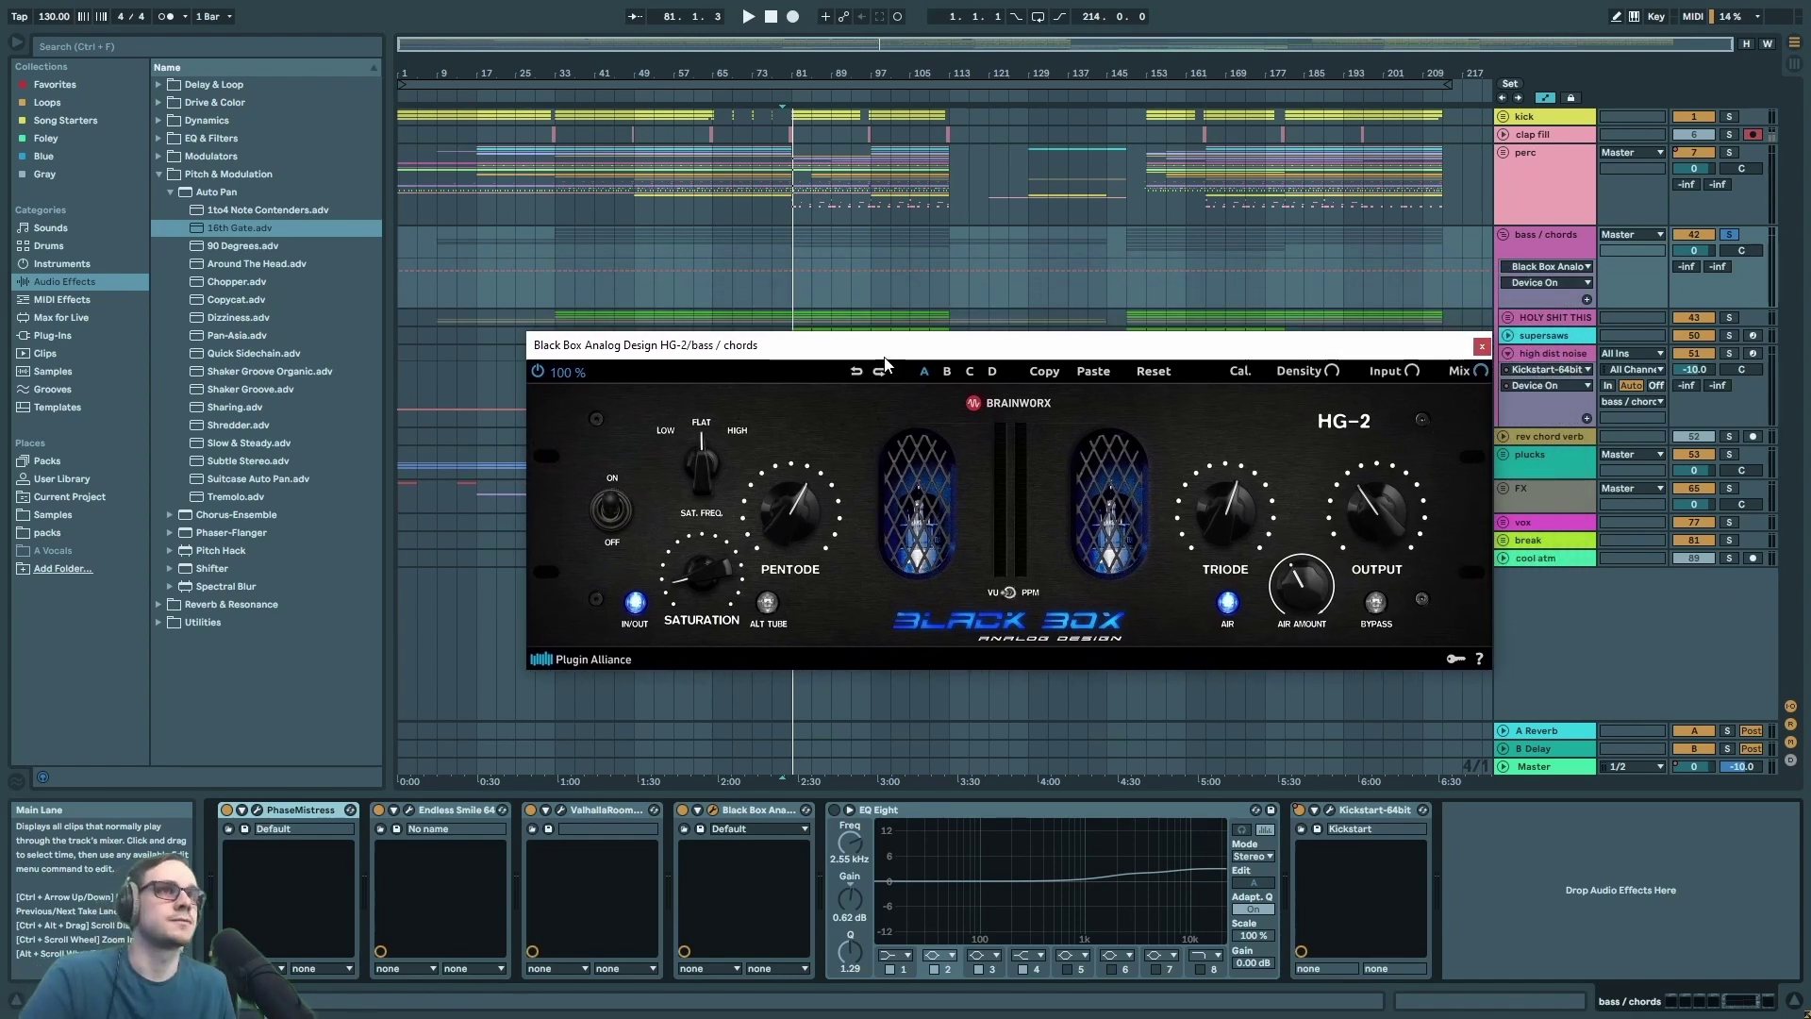
key(space)
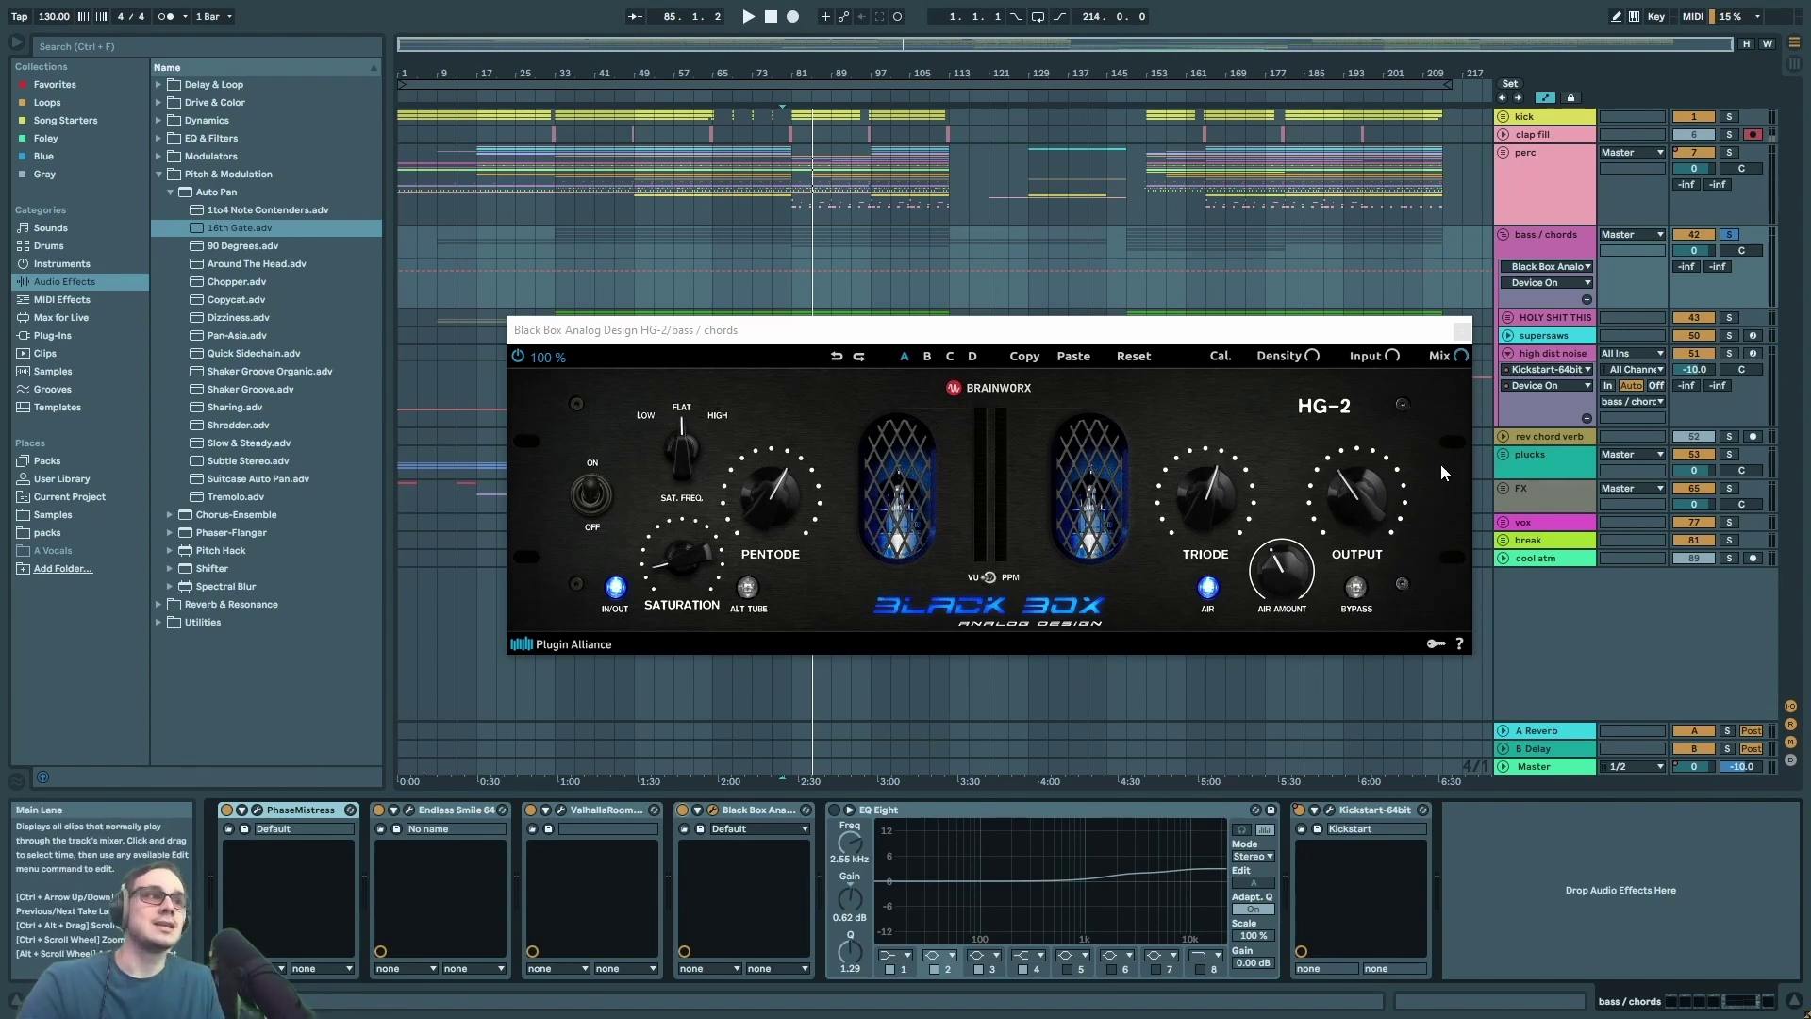
- Inspect the HG-2's Output and Mix controls and close its window
click(1361, 492)
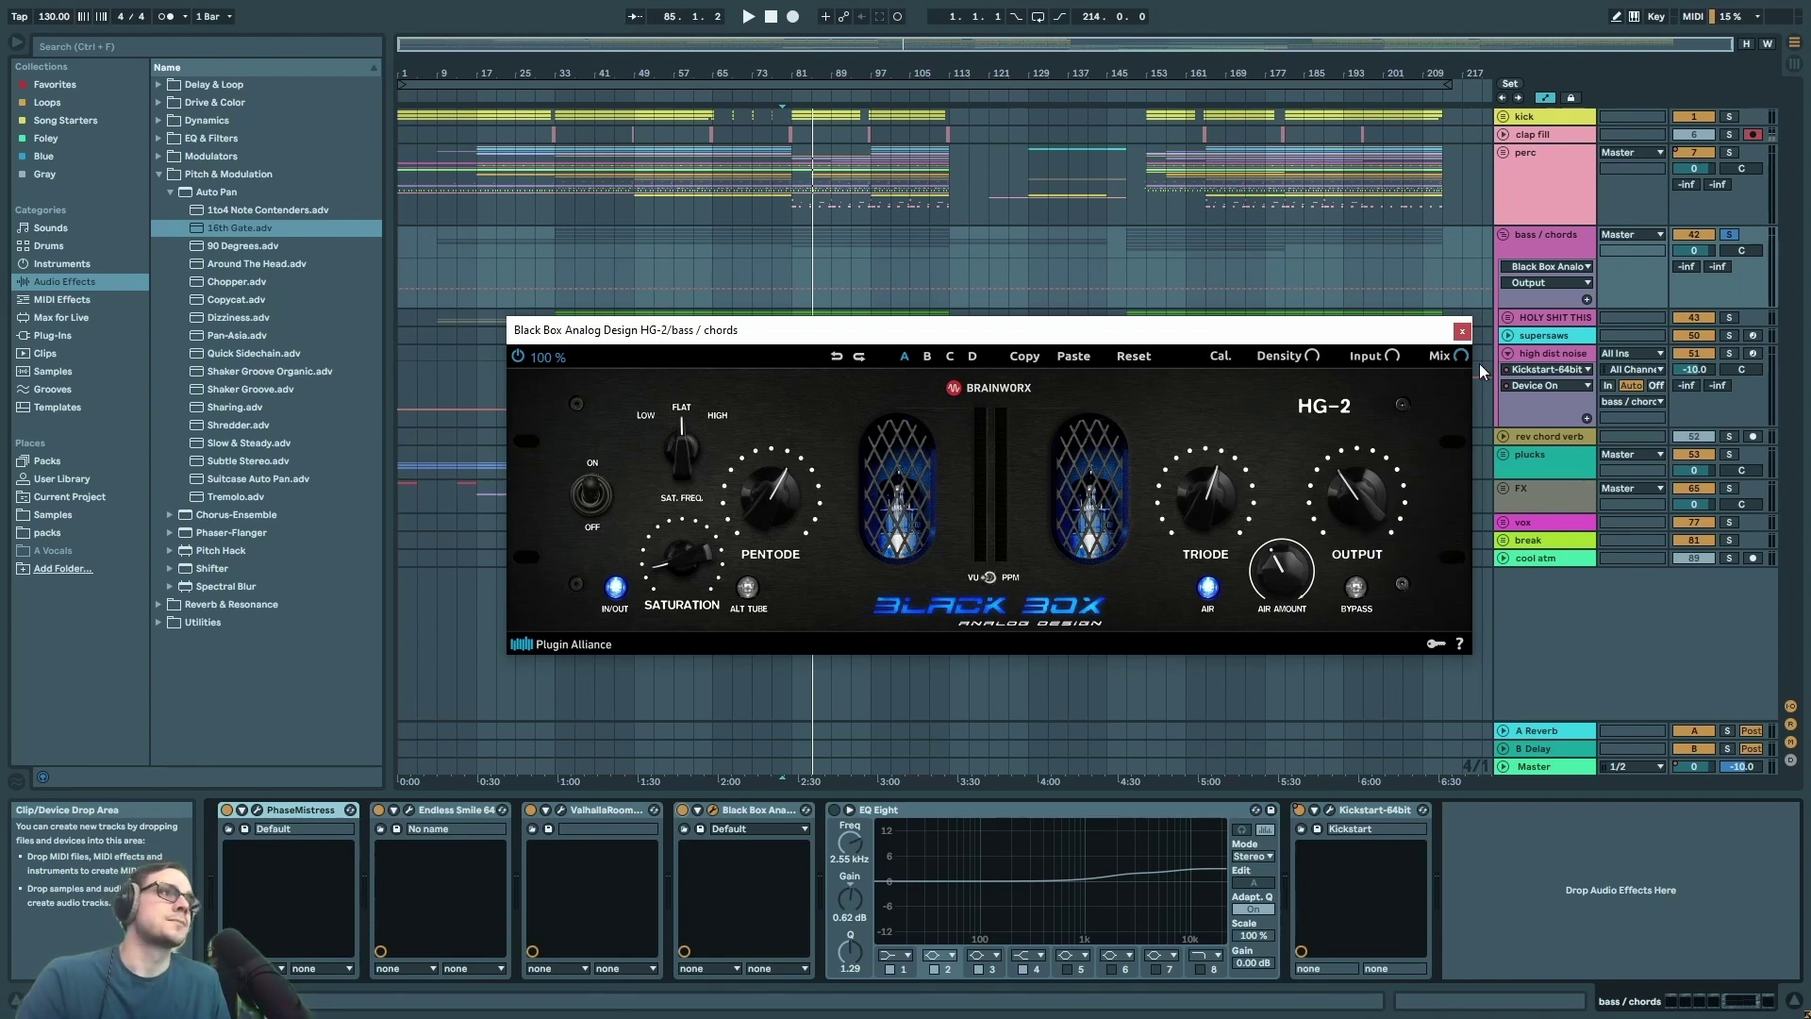
drag(1308, 330, 1296, 290)
click(1449, 319)
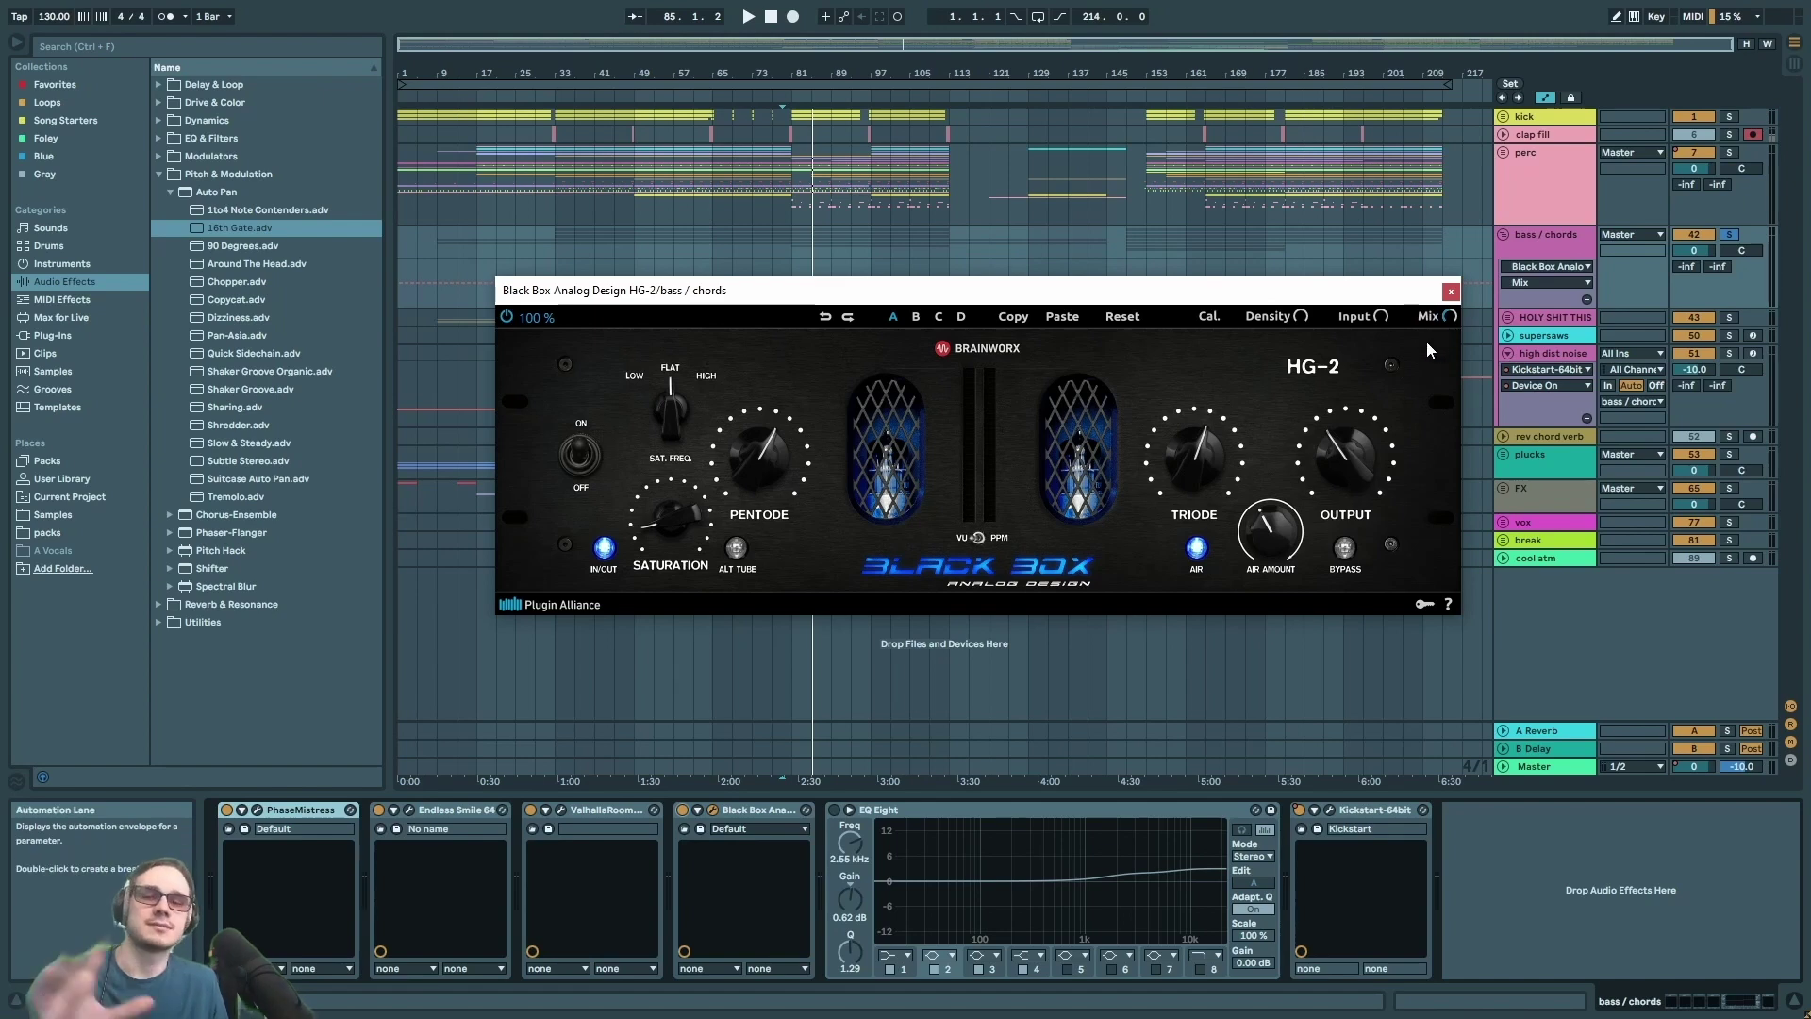
click(1451, 292)
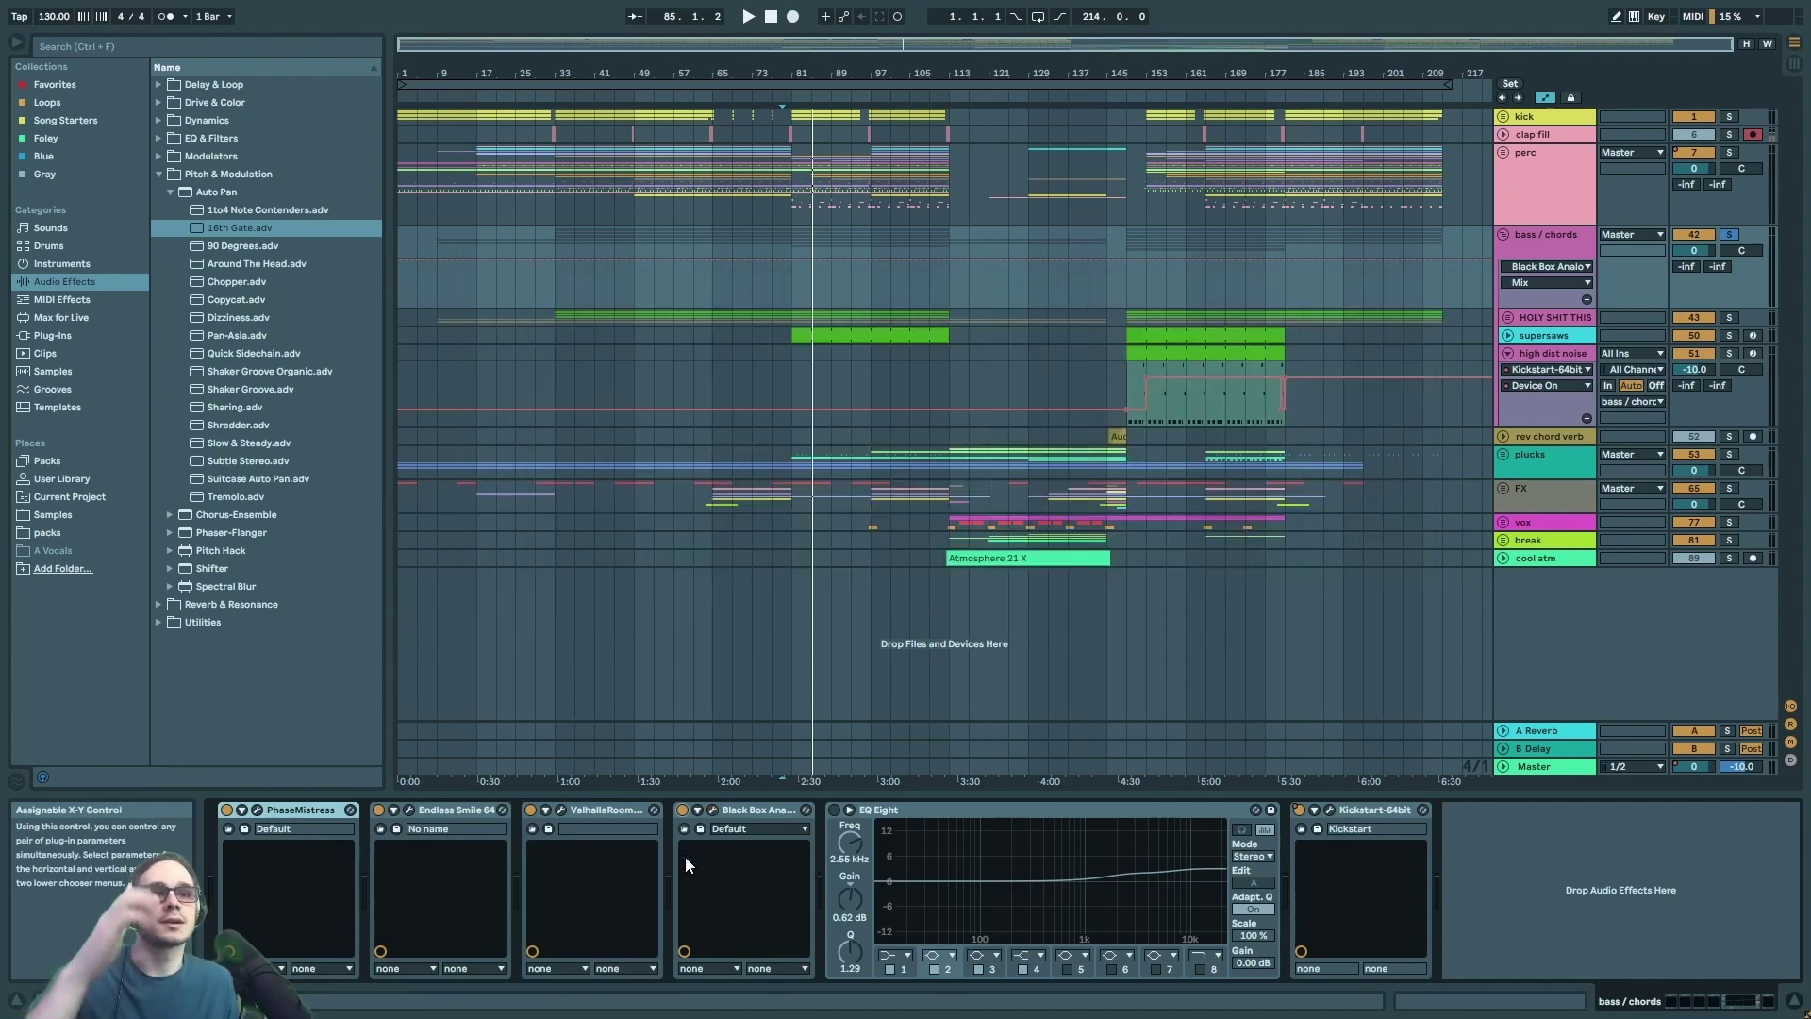
- Activate the EQ Eight on the bass / chords group
click(834, 810)
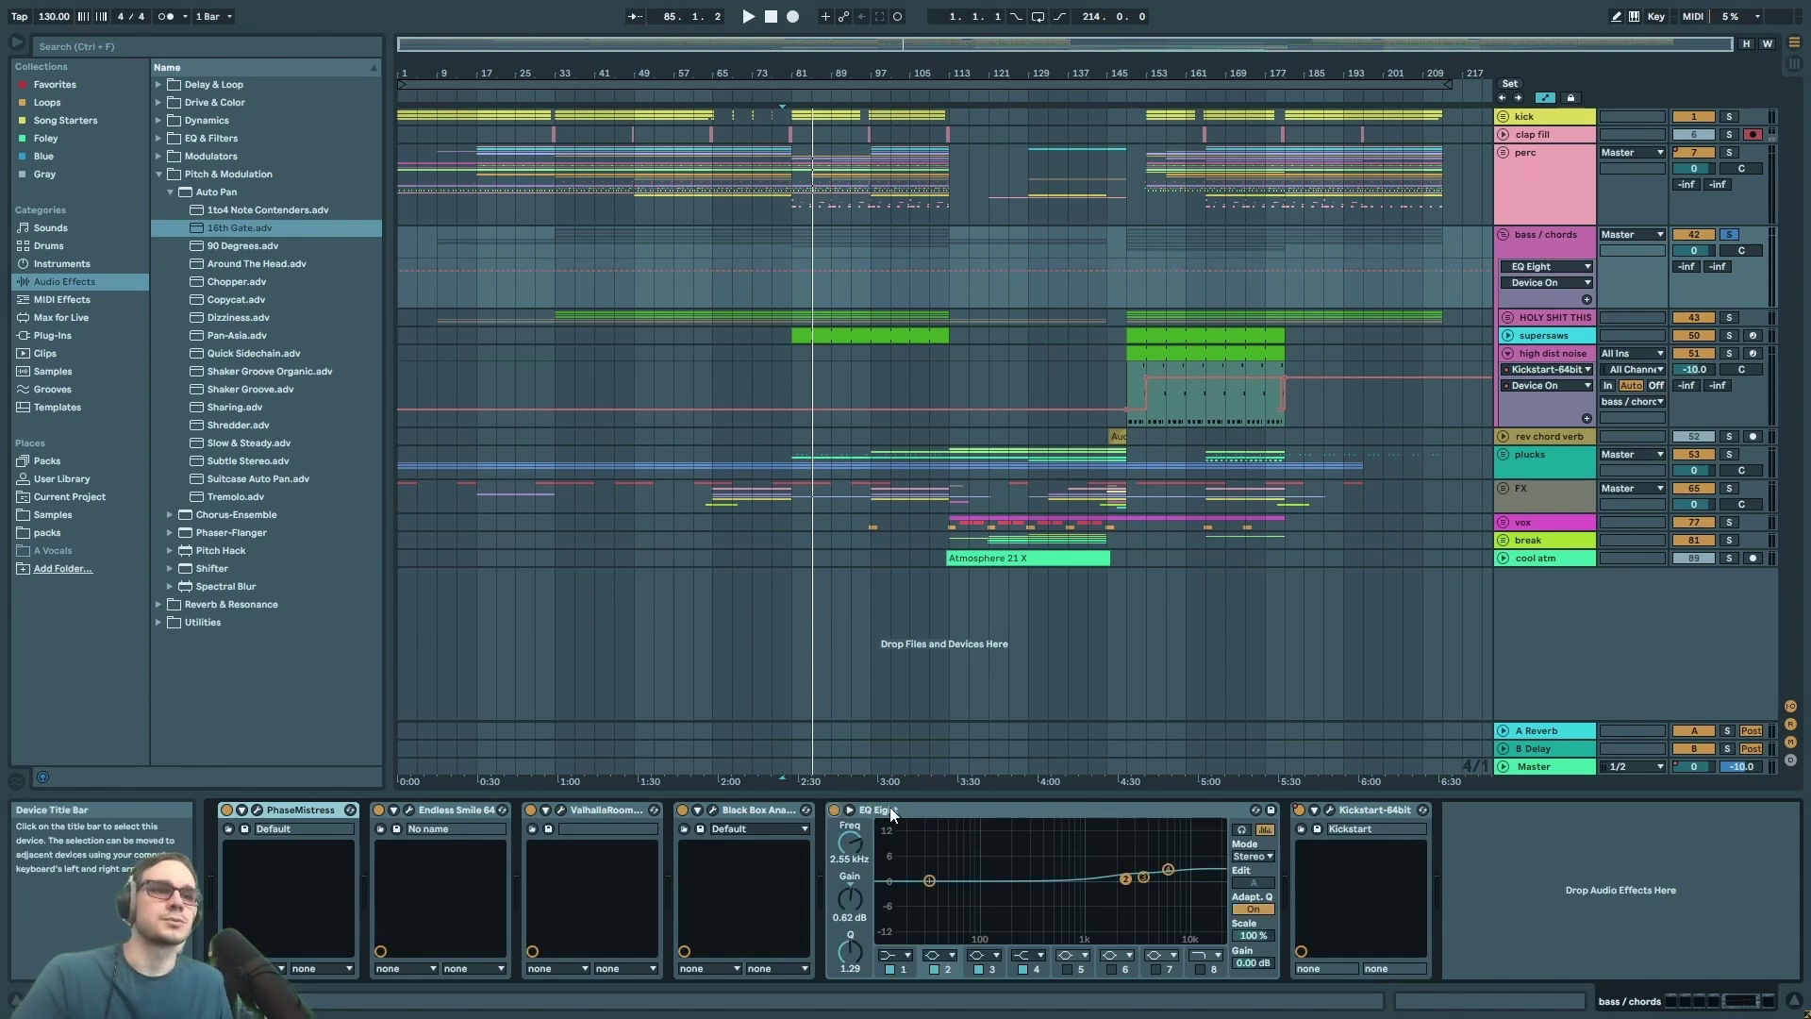
click(868, 809)
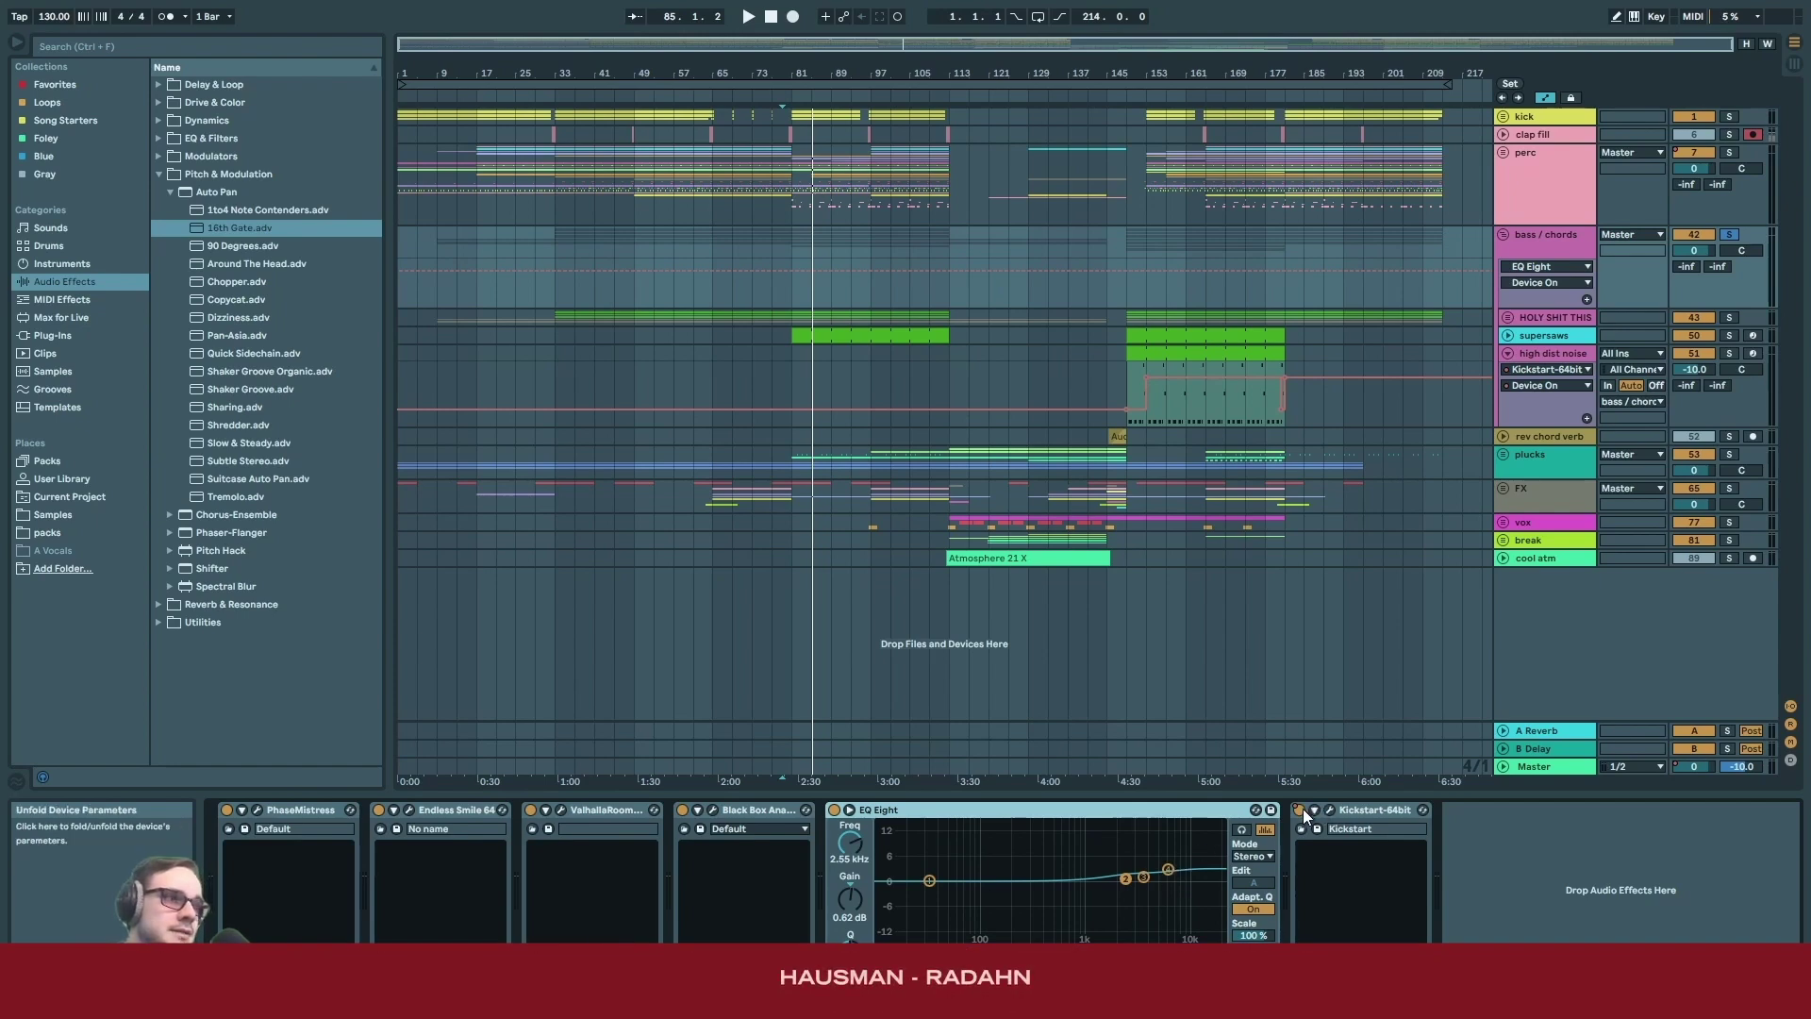
- Recheck Kickstart's curve on the bass / chords group, close its window, and expand the HOLY SHIT THIS BASS group
click(1330, 810)
drag(990, 416, 973, 373)
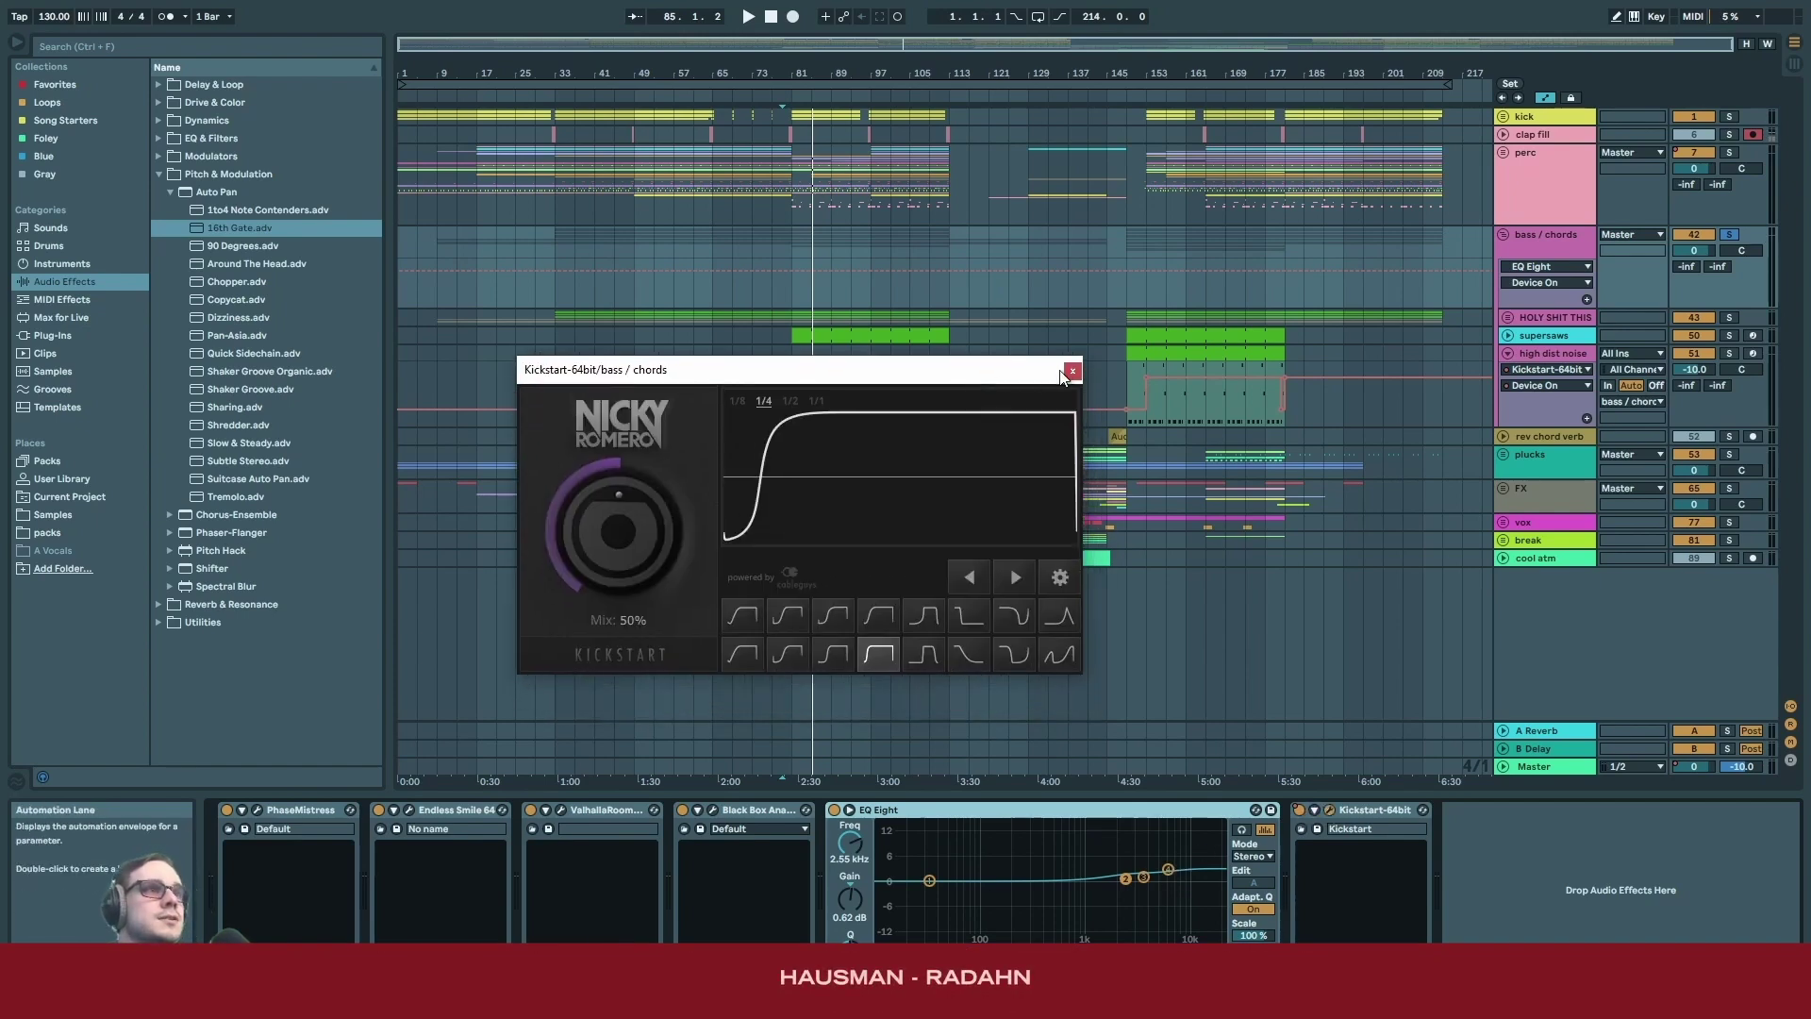
click(1073, 369)
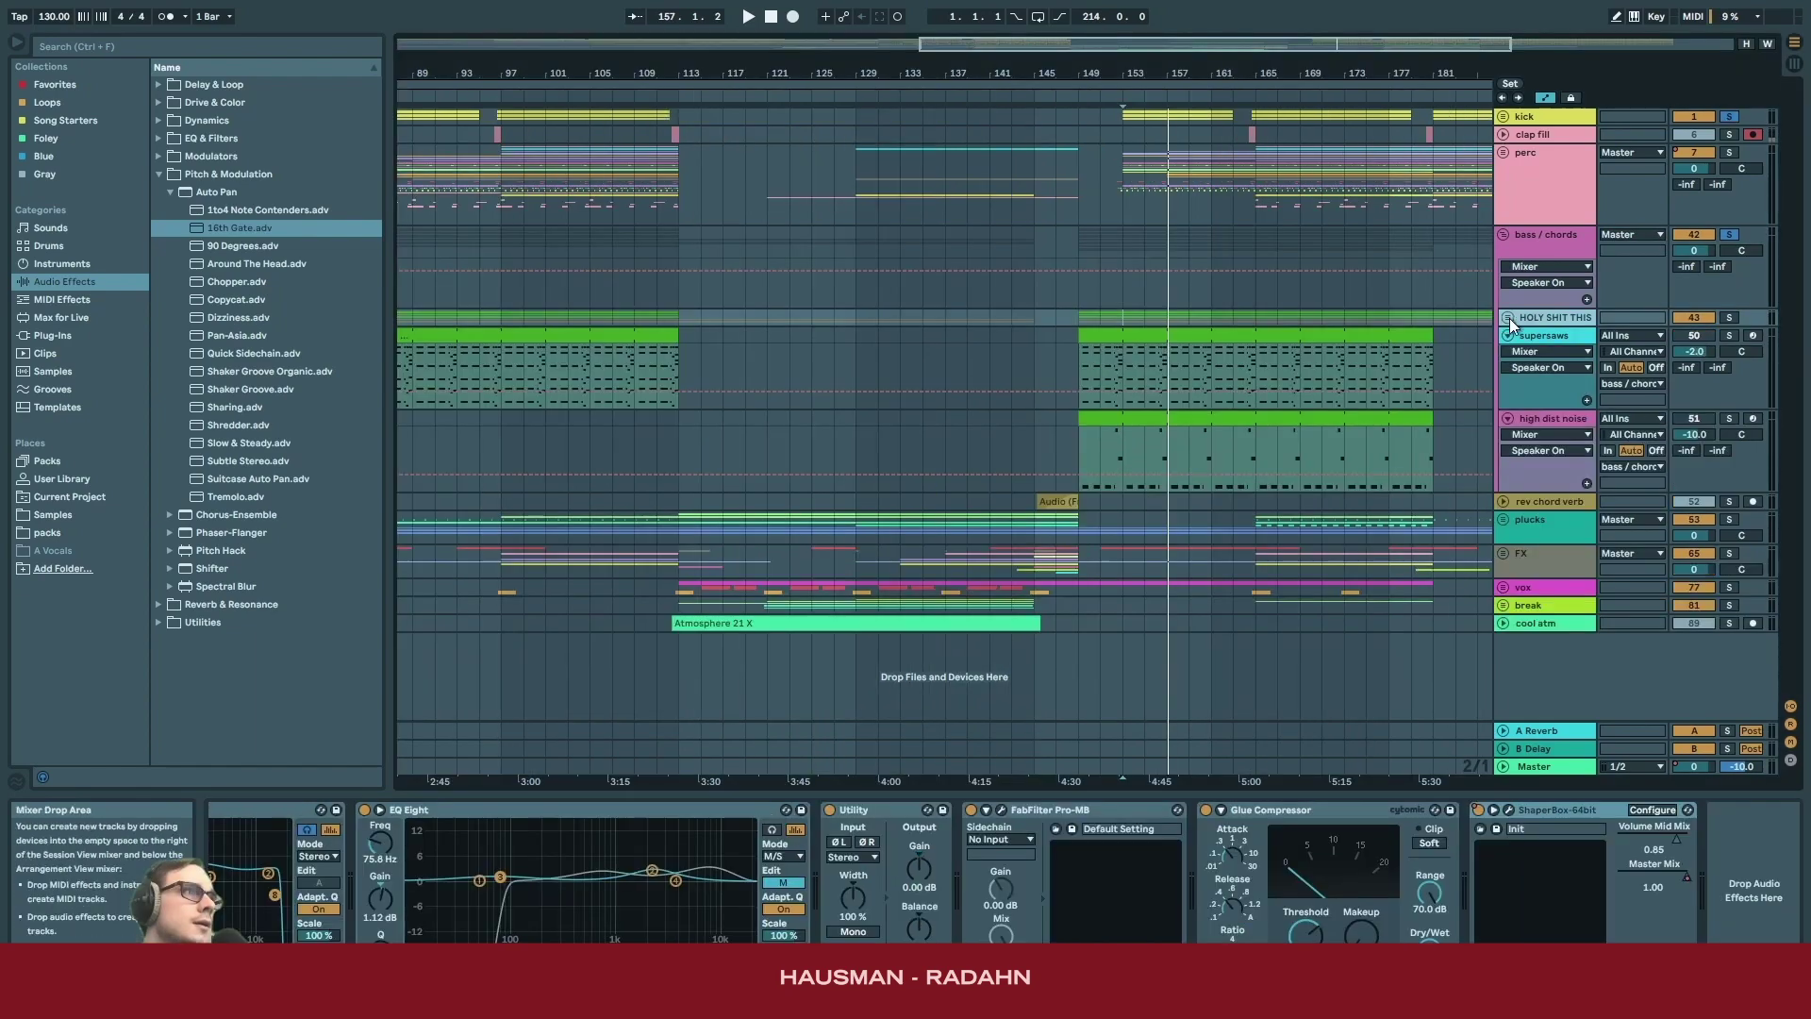
click(1508, 317)
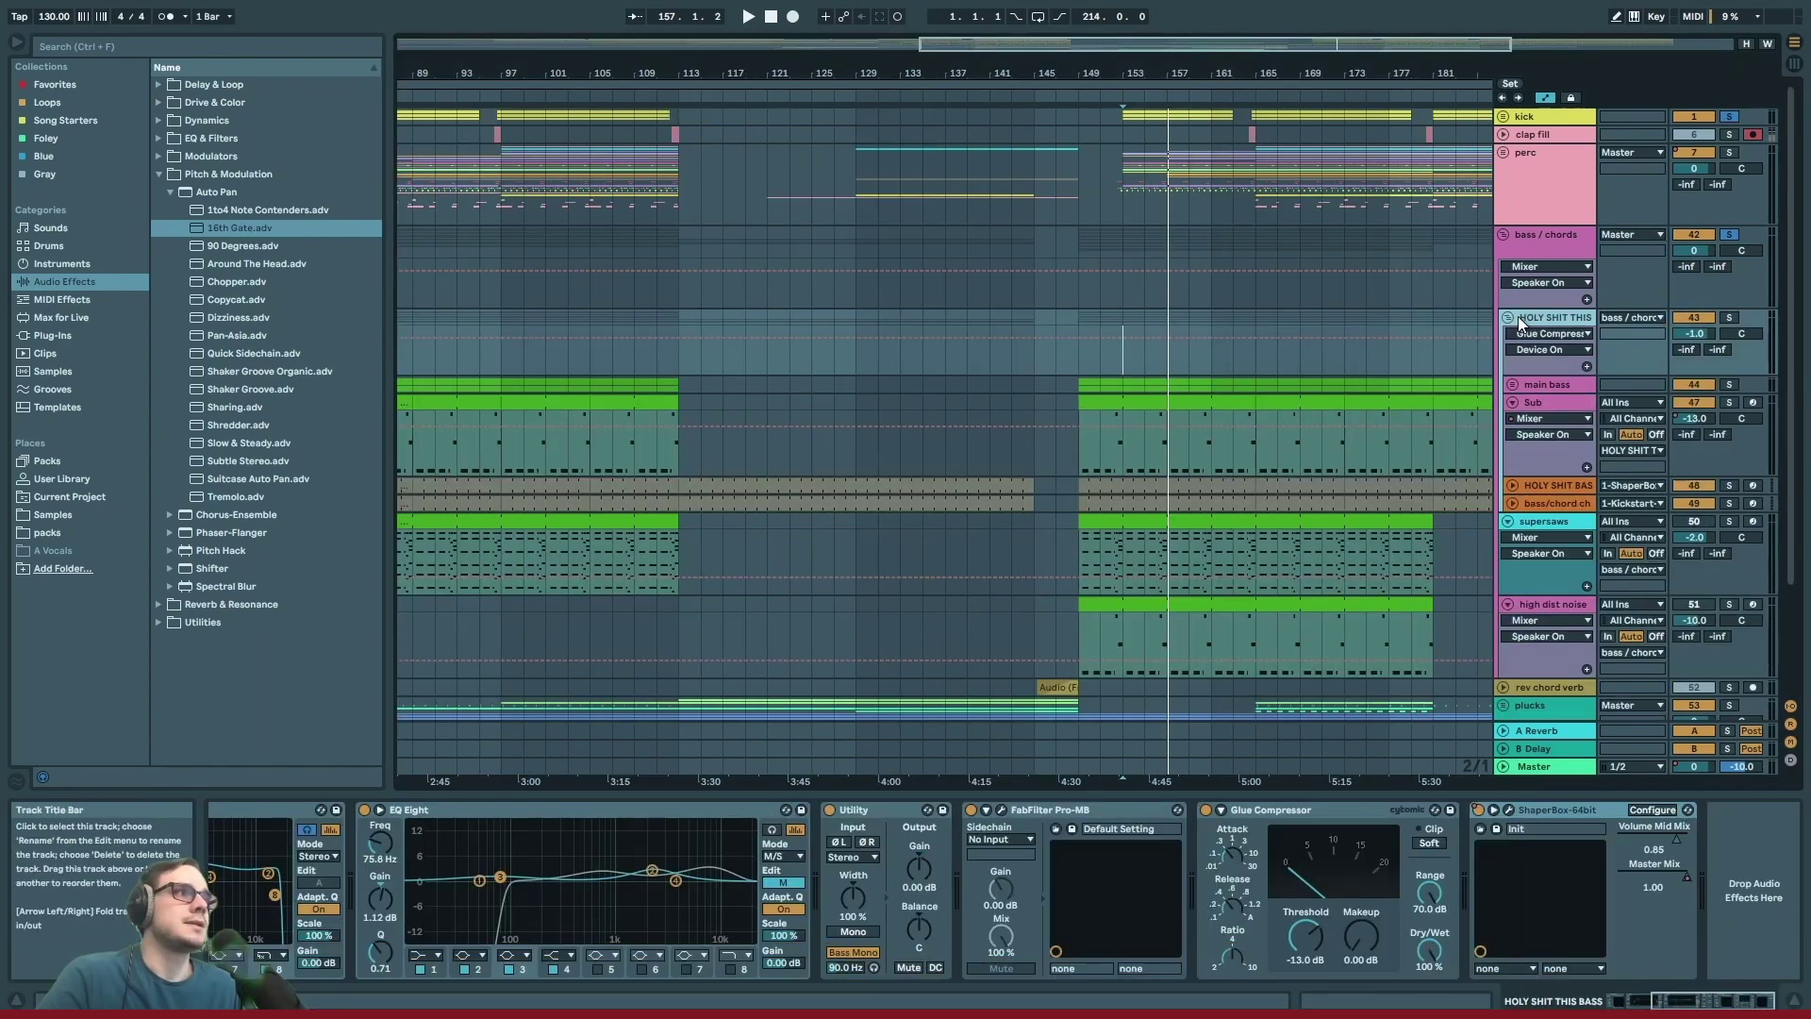